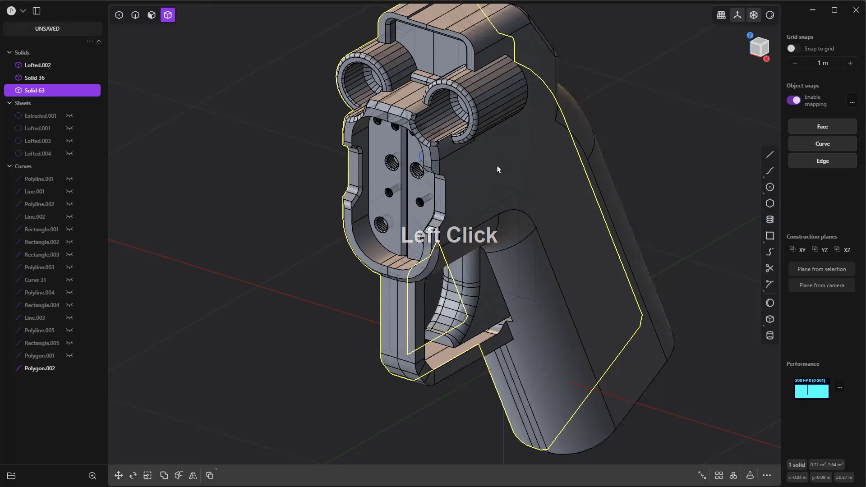
Step: Select both halves of the handheld's body, Solid 36 and Solid 63
{"action": "left_click", "coordinate": [390, 232]}
{"action": "left_click", "coordinate": [310, 209]}
{"action": "left_click_drag", "start_coordinate": [268, 149], "coordinate": [538, 268]}
{"action": "scroll", "coordinate": [417, 185], "scroll_direction": "down", "scroll_amount": 2}
{"action": "scroll", "coordinate": [417, 185], "scroll_direction": "down", "scroll_amount": 1}
{"action": "left_click", "coordinate": [524, 179]}
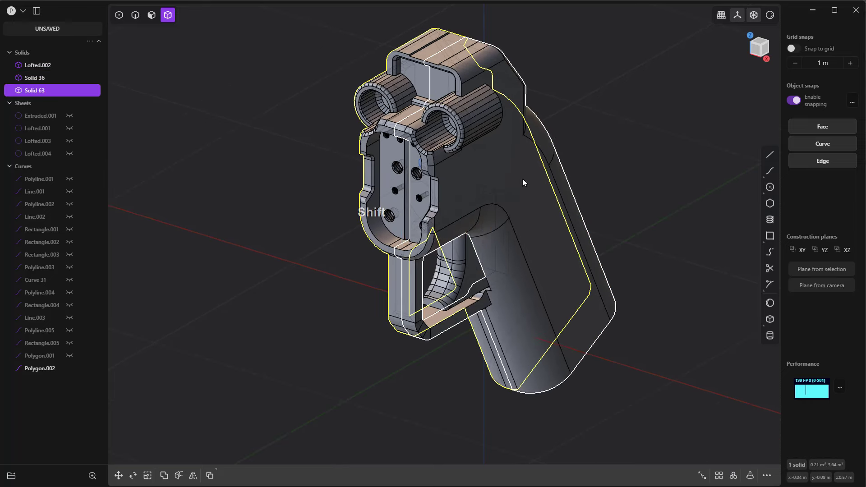
{"action": "left_click", "coordinate": [523, 180]}
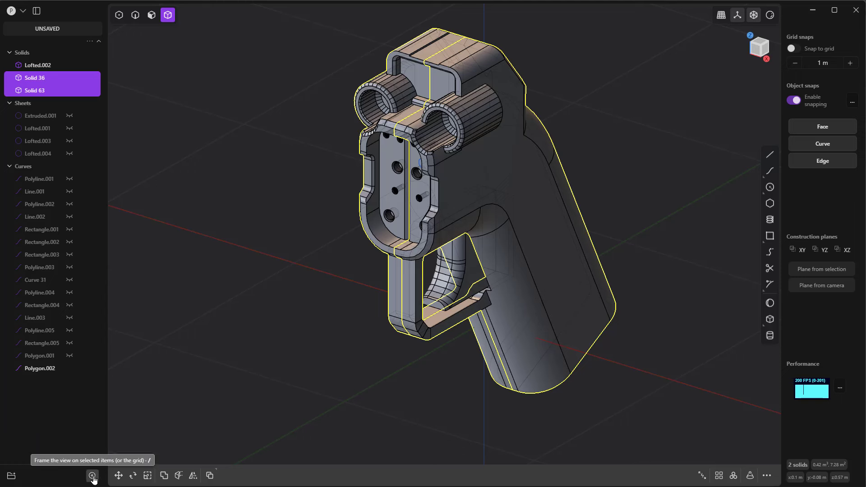
{"action": "left_click", "coordinate": [89, 41]}
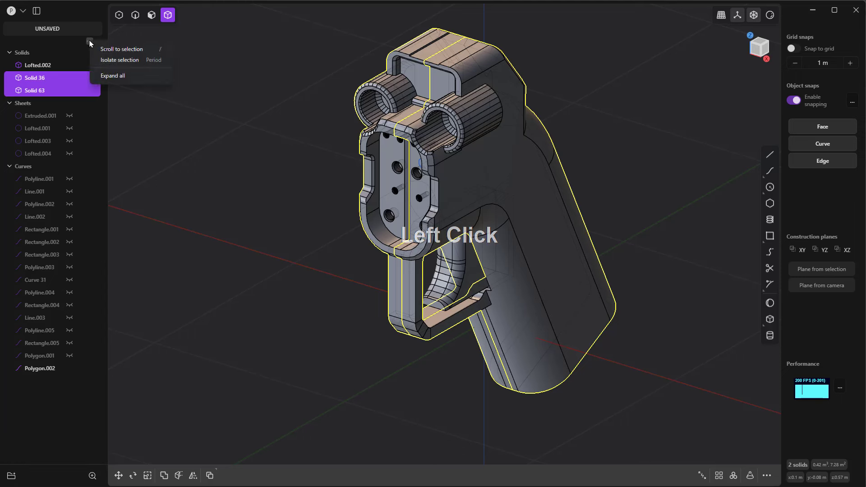
{"action": "left_click", "coordinate": [64, 43]}
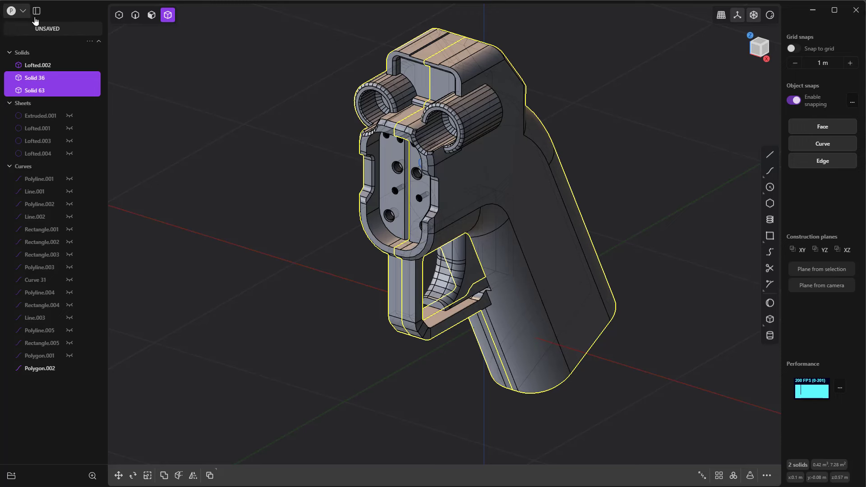
{"action": "left_click", "coordinate": [766, 476]}
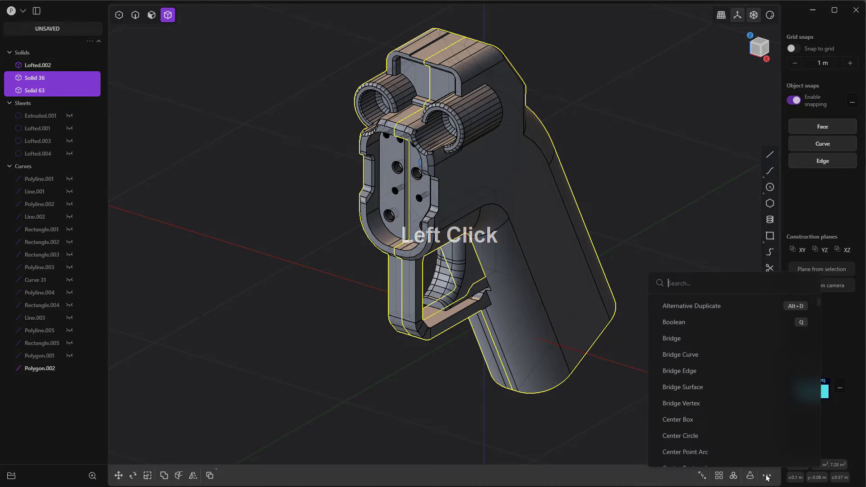
{"action": "left_click", "coordinate": [767, 476]}
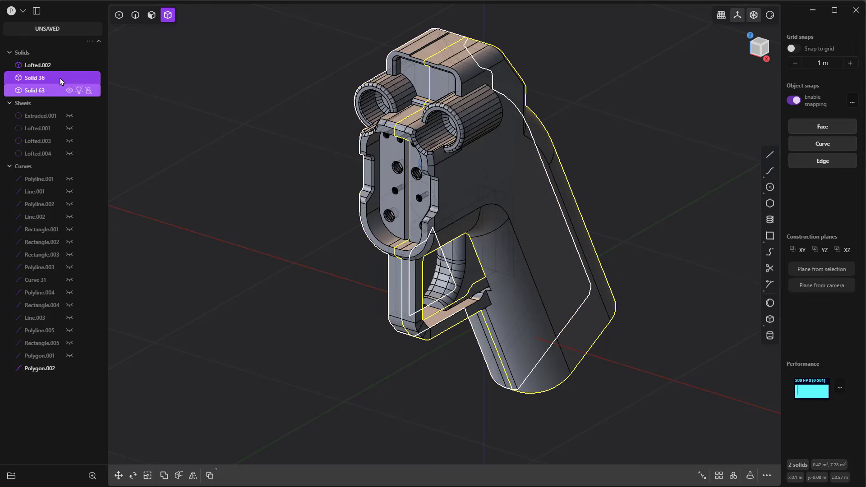
Step: Start exporting the two selected body solids and go to the PowerSave folder
{"action": "left_click", "coordinate": [23, 12]}
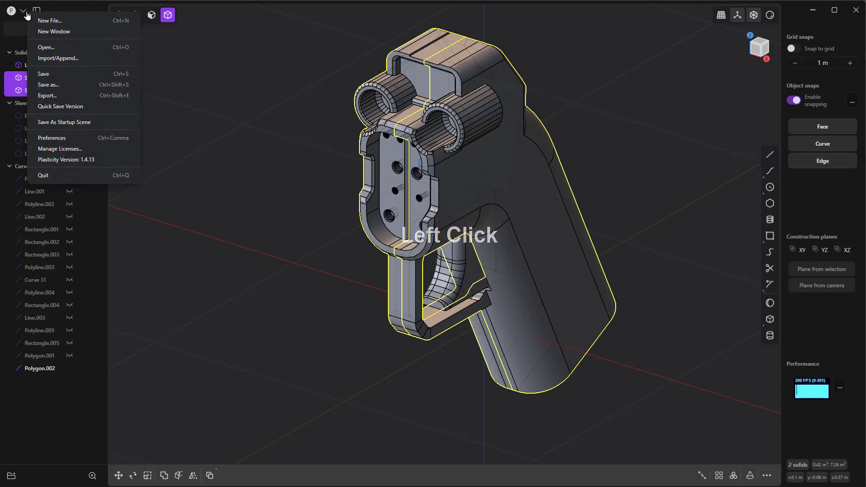
{"action": "left_click", "coordinate": [107, 97]}
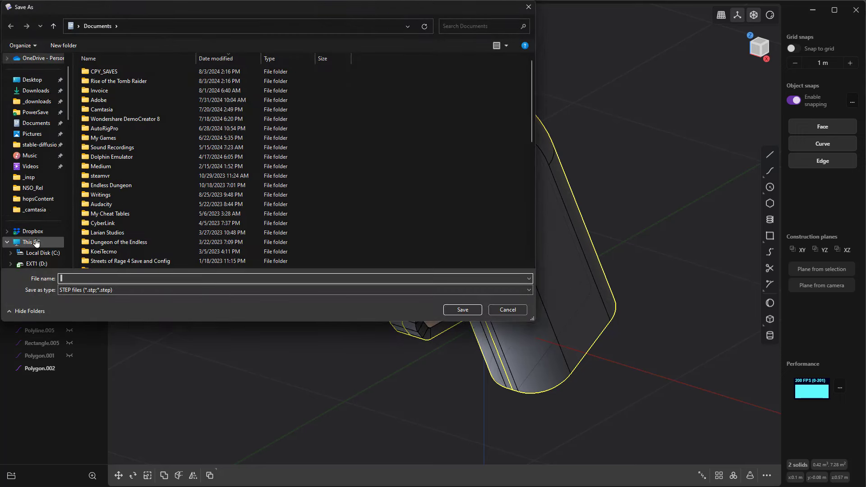
{"action": "left_click", "coordinate": [36, 113]}
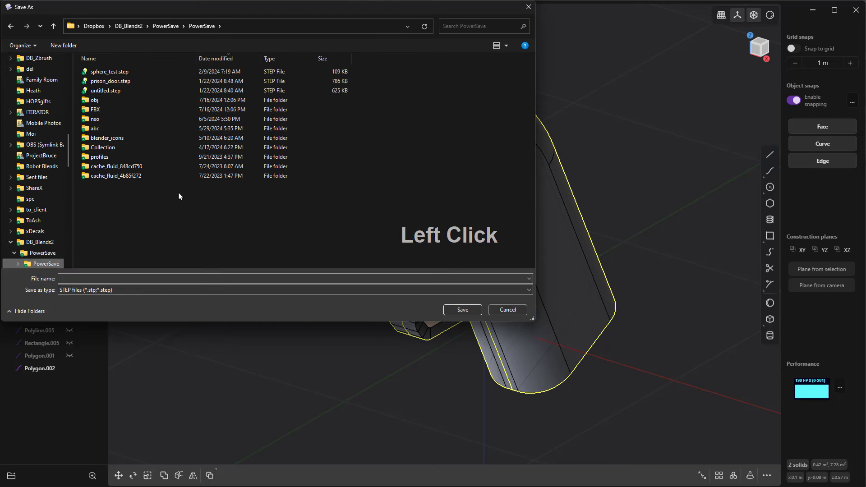
Step: Export the selection as a STEP file named ln_handheld
{"action": "left_click", "coordinate": [113, 291]}
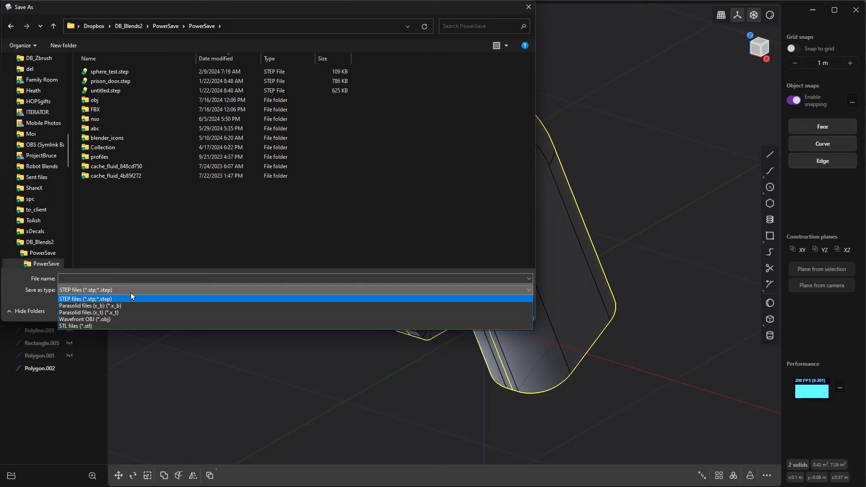
{"action": "left_click", "coordinate": [129, 279]}
{"action": "double_click", "coordinate": [131, 278]}
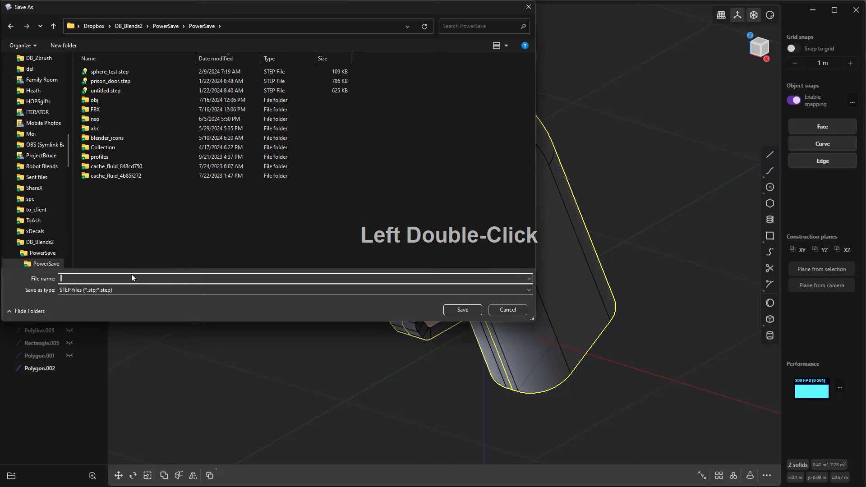
{"action": "type", "text": "ln"}
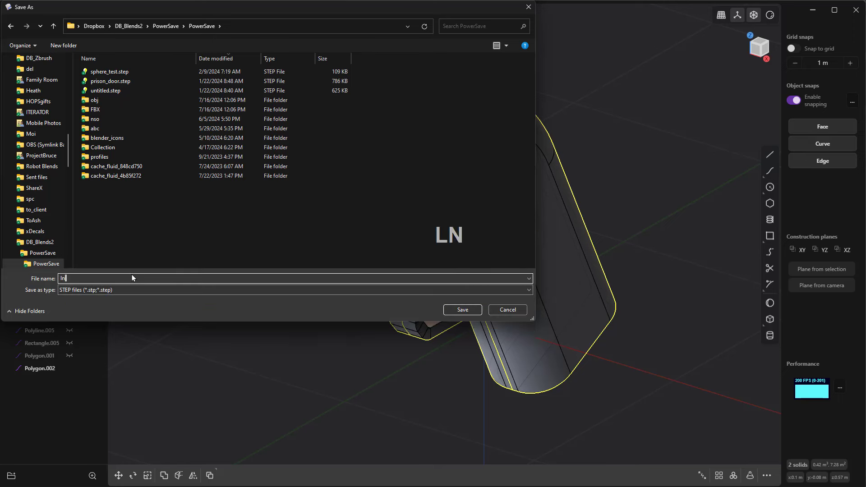
{"action": "type", "text": "_handheld"}
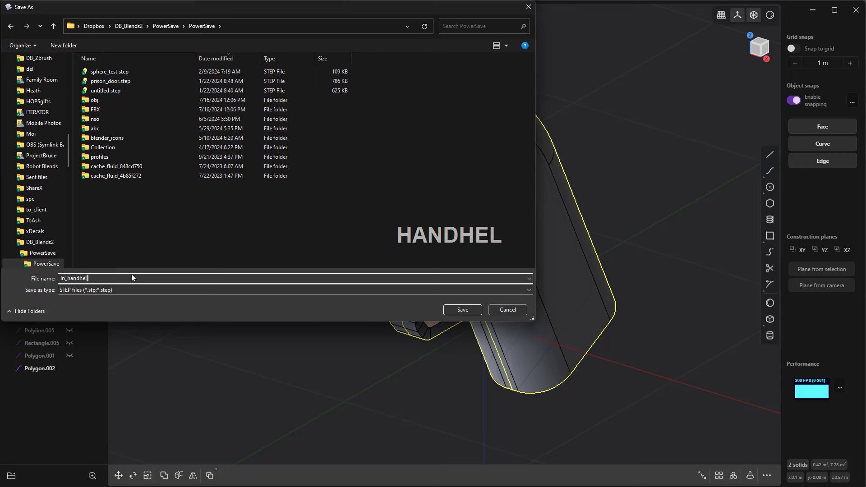
{"action": "left_click", "coordinate": [91, 304]}
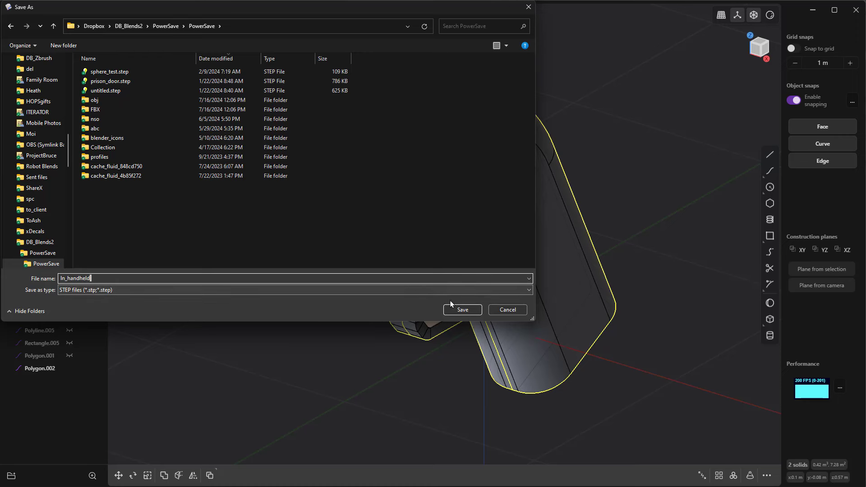
{"action": "left_click", "coordinate": [463, 310]}
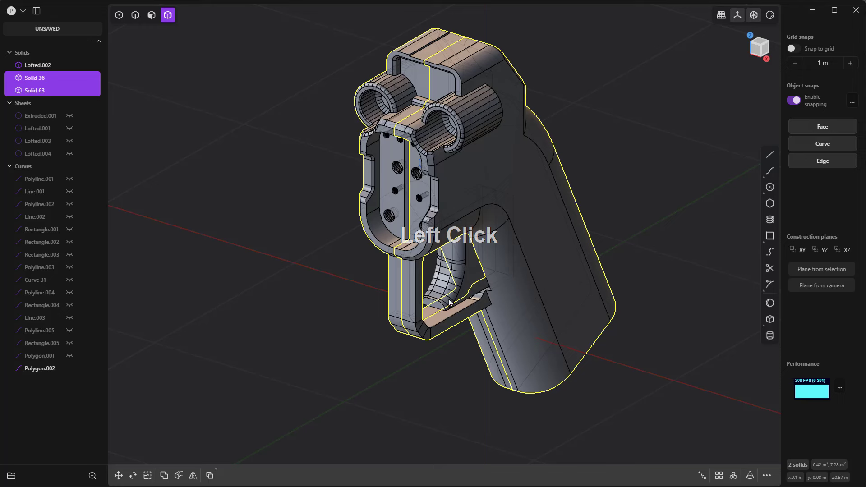
Step: Clear the selection, then select the trigger together with both body halves
{"action": "key", "text": "Escape"}
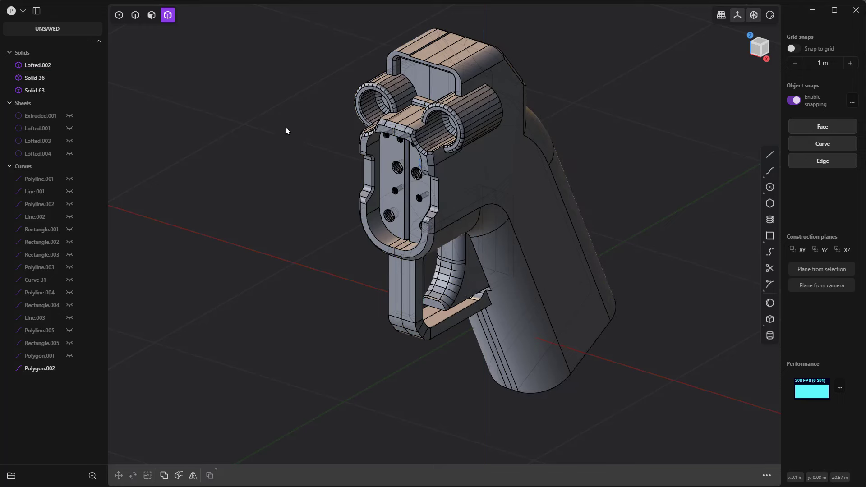
{"action": "left_click", "coordinate": [448, 274]}
{"action": "left_click", "coordinate": [495, 185], "text": "shift"}
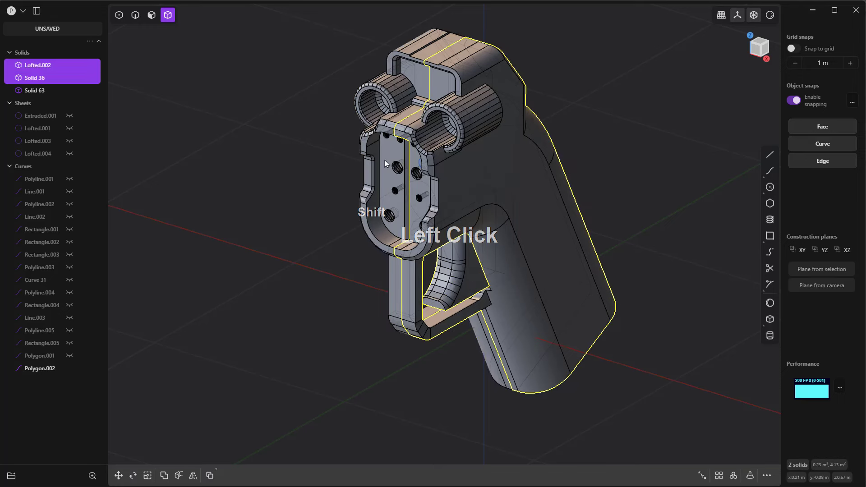
{"action": "left_click", "coordinate": [385, 160], "text": "shift"}
Step: Export the three selected solids as STEP, overwriting the existing ln_handheld.stp file
{"action": "left_click", "coordinate": [20, 10]}
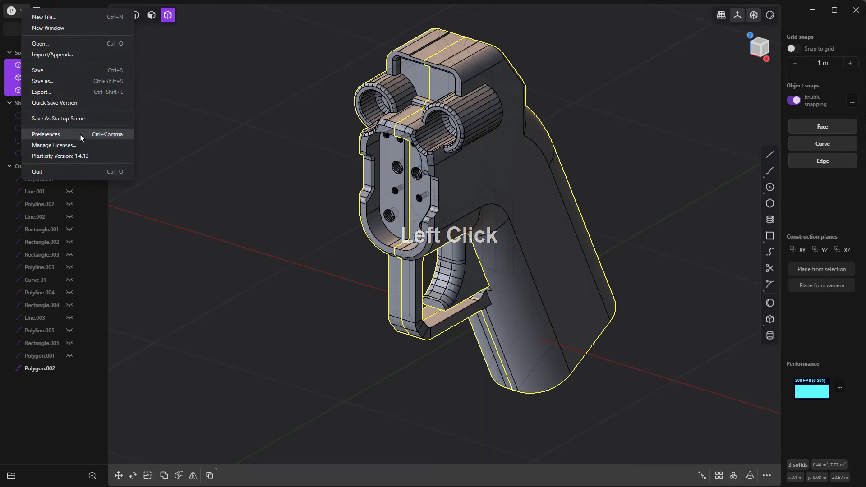
{"action": "left_click", "coordinate": [54, 93]}
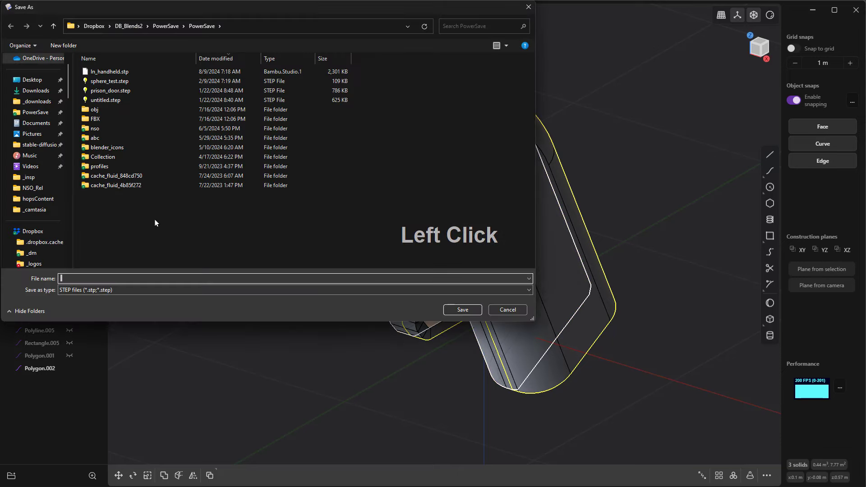
{"action": "left_click", "coordinate": [110, 71]}
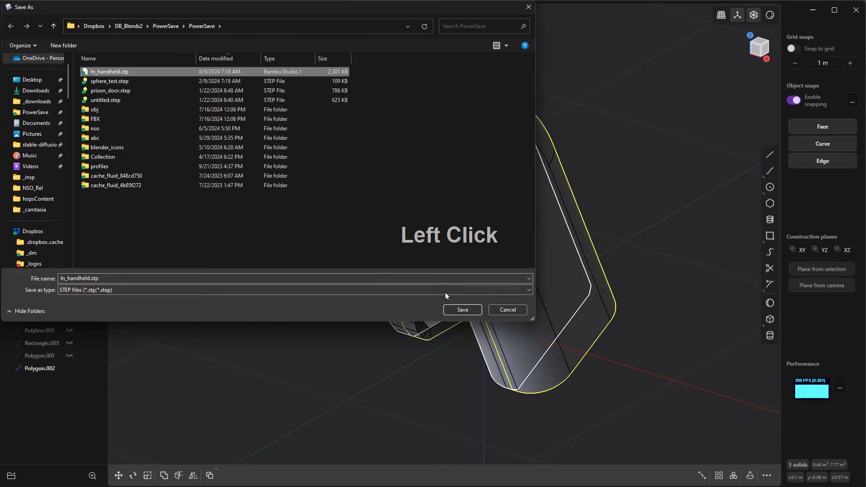
{"action": "left_click", "coordinate": [457, 311]}
{"action": "left_click", "coordinate": [745, 193]}
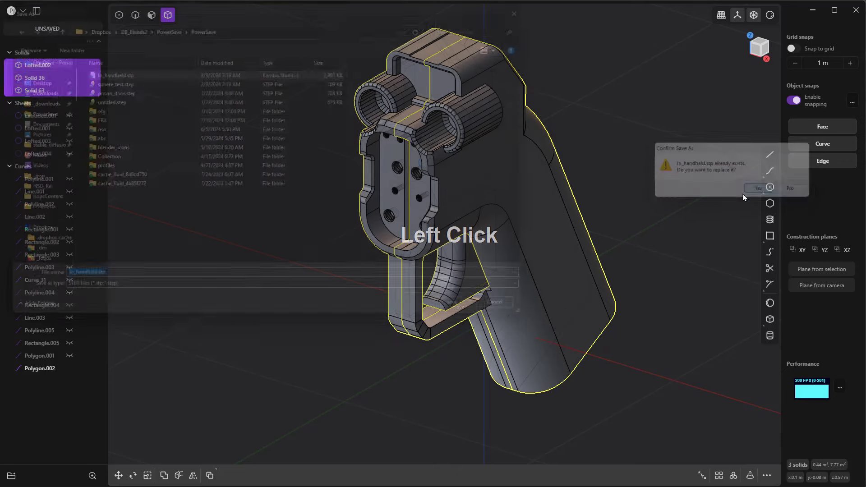
Step: Start another export of the three solids with the file type set to Wavefront OBJ
{"action": "left_click", "coordinate": [17, 13]}
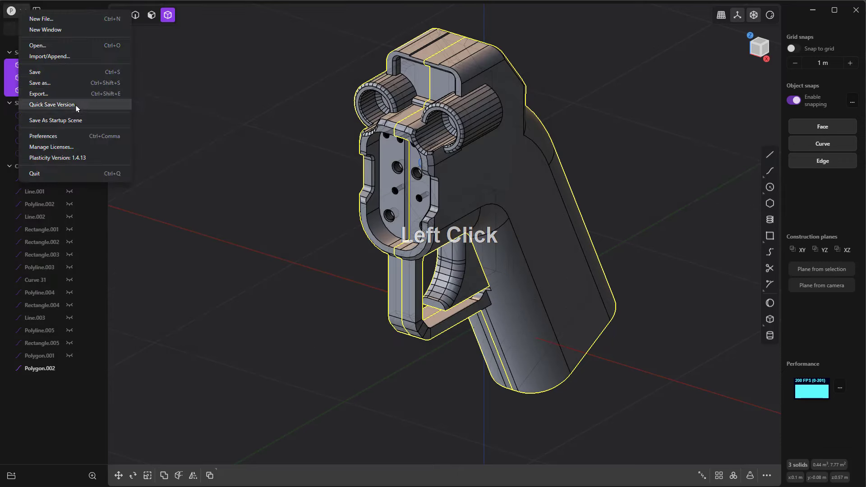
{"action": "left_click", "coordinate": [64, 95]}
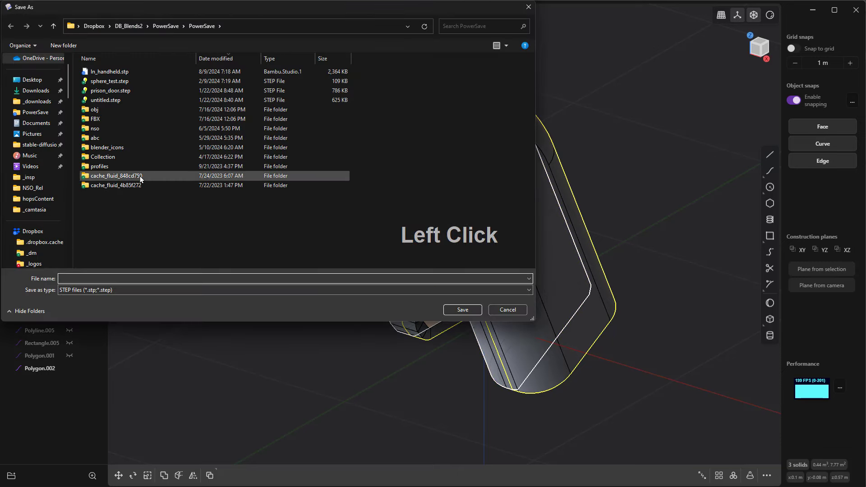
{"action": "left_click", "coordinate": [84, 290]}
{"action": "left_click", "coordinate": [91, 319]}
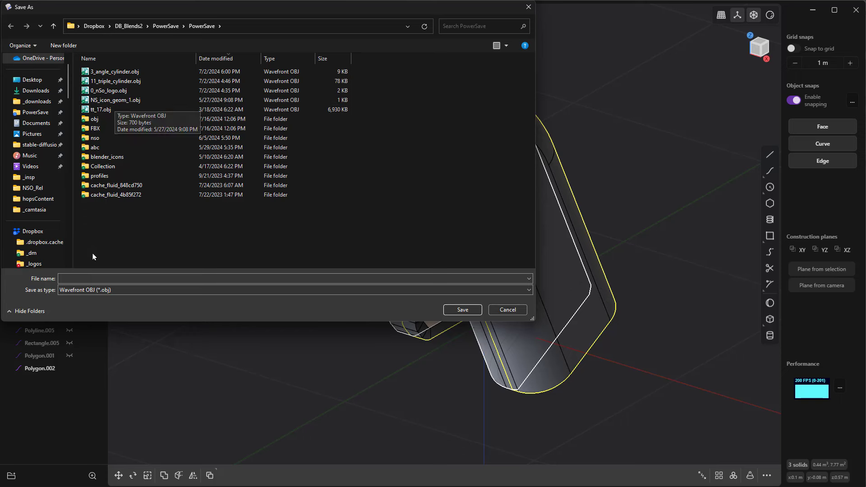
Step: Name the export ln_handheld(1).stp, based on the earlier file name, and save it
{"action": "left_click", "coordinate": [101, 278]}
{"action": "type", "text": "ln"}
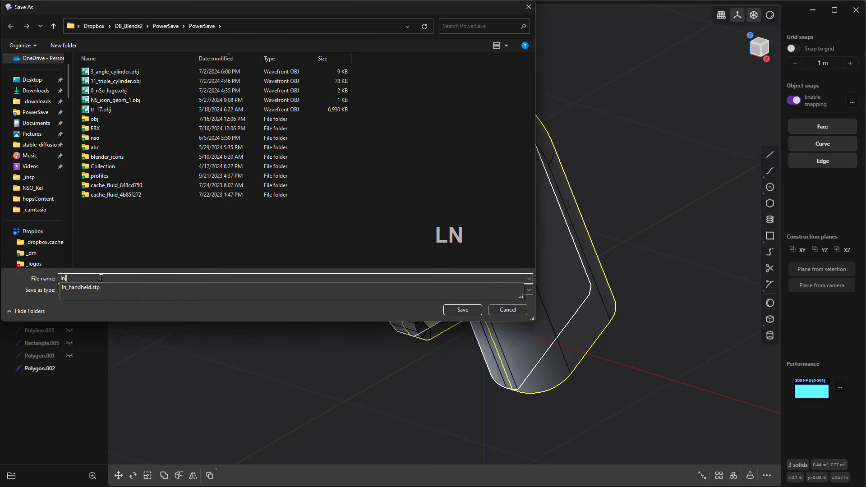
{"action": "key", "text": "Left"}
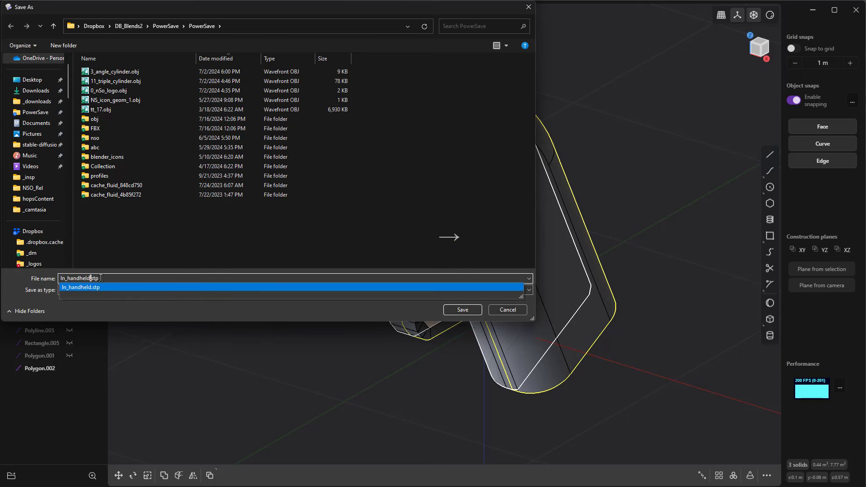
{"action": "type", "text": "(1"}
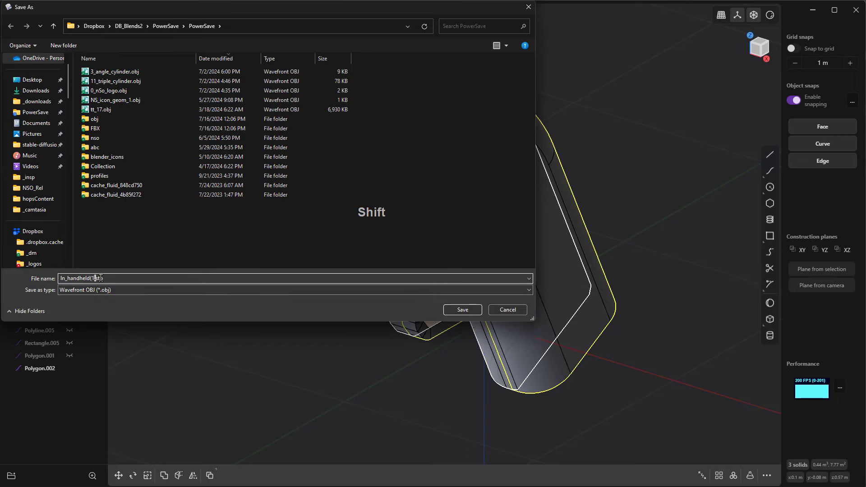
{"action": "type", "text": ")"}
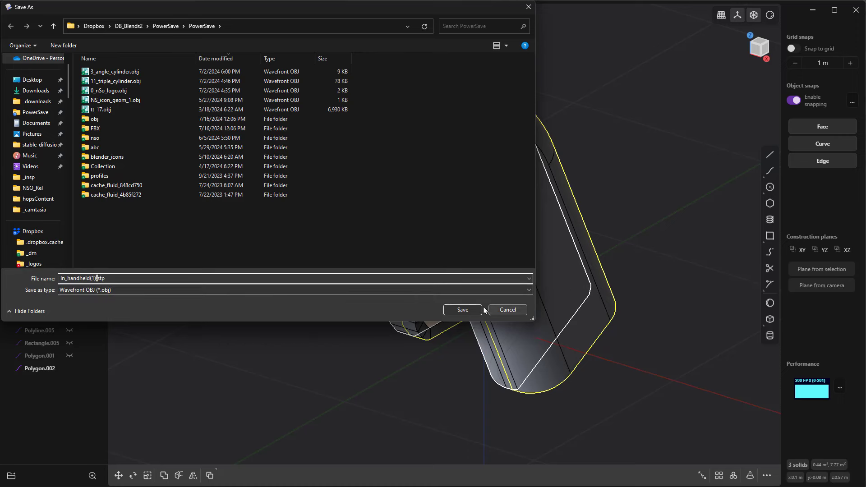
{"action": "left_click", "coordinate": [463, 309]}
{"action": "scroll", "coordinate": [455, 238], "scroll_direction": "up", "scroll_amount": 3}
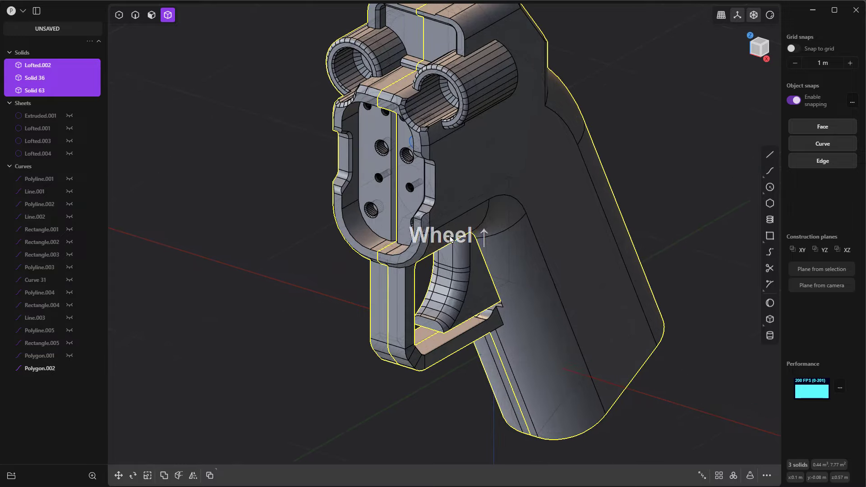
{"action": "scroll", "coordinate": [442, 243], "scroll_direction": "down", "scroll_amount": 3}
{"action": "middle_click_drag", "start_coordinate": [442, 242], "coordinate": [461, 286], "text": "alt"}
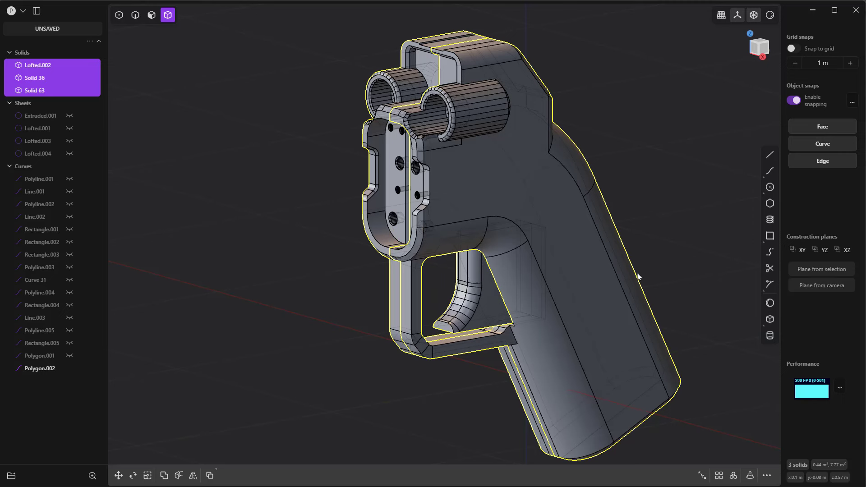
{"action": "middle_click_drag", "start_coordinate": [660, 260], "coordinate": [228, 148], "text": "shift"}
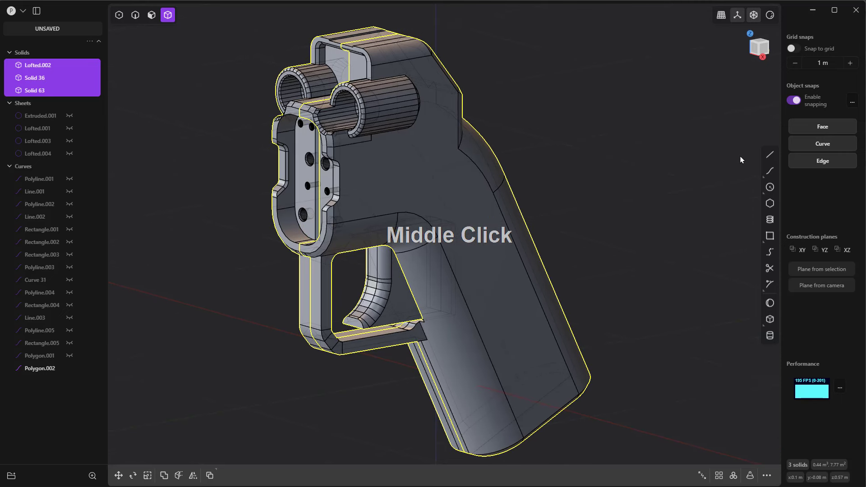
Step: Switch to Blender and minimize the Acronis True Image window covering it
{"action": "left_click", "coordinate": [812, 10]}
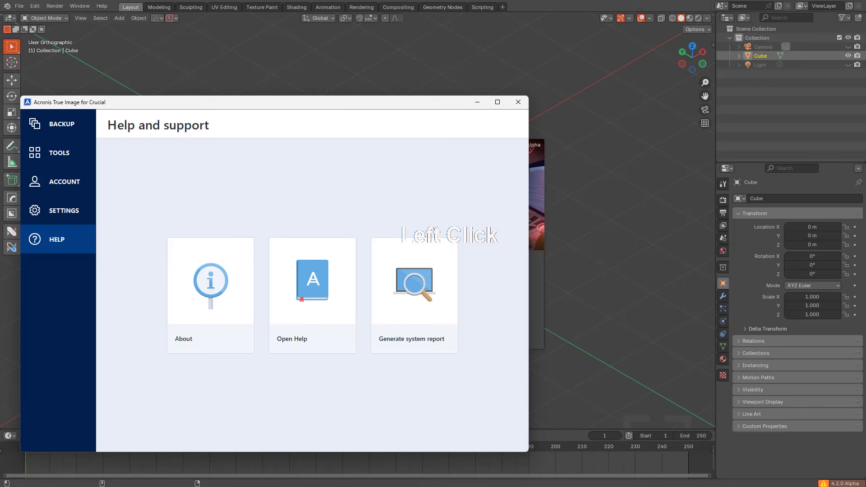
{"action": "left_click", "coordinate": [477, 102]}
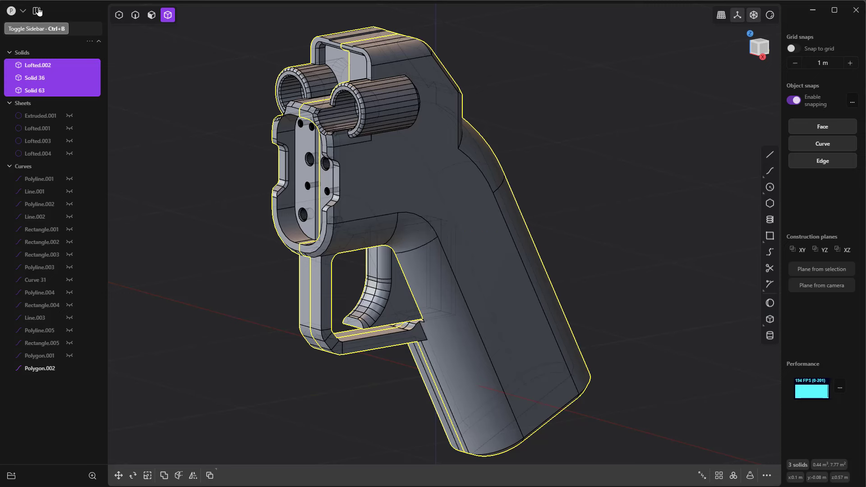
Step: Start an export of the three selected solids with the file type set to Wavefront OBJ
{"action": "left_click", "coordinate": [21, 11]}
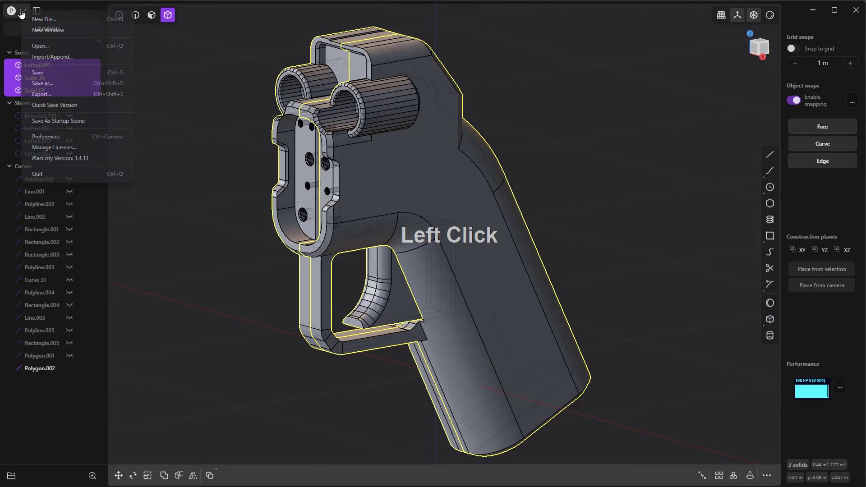
{"action": "left_click", "coordinate": [70, 94]}
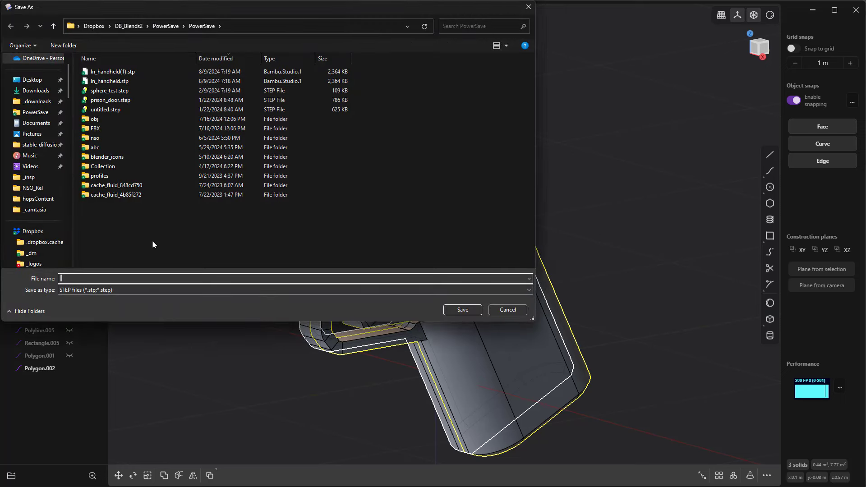
{"action": "left_click", "coordinate": [123, 290]}
{"action": "left_click", "coordinate": [122, 304]}
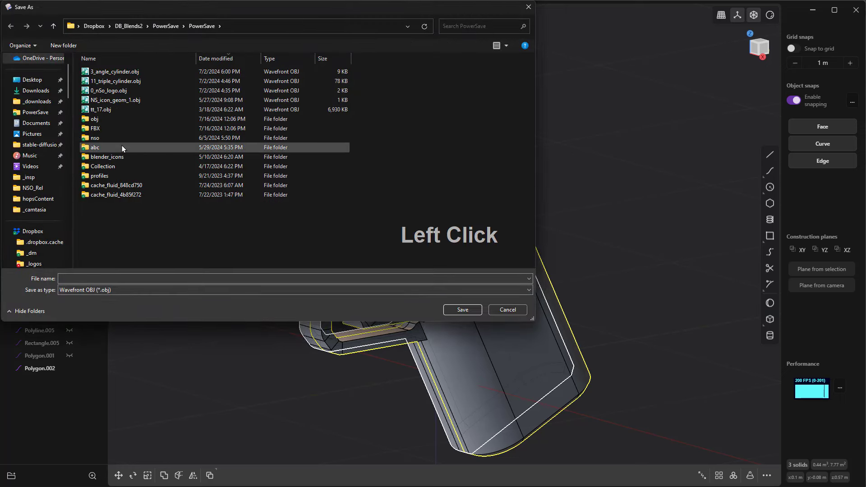
Step: Name the OBJ export ln_handheld(1), reusing the earlier file name without its .stp extension, and save it to reach the mesh options
{"action": "left_click", "coordinate": [127, 278]}
{"action": "type", "text": "jnb"}
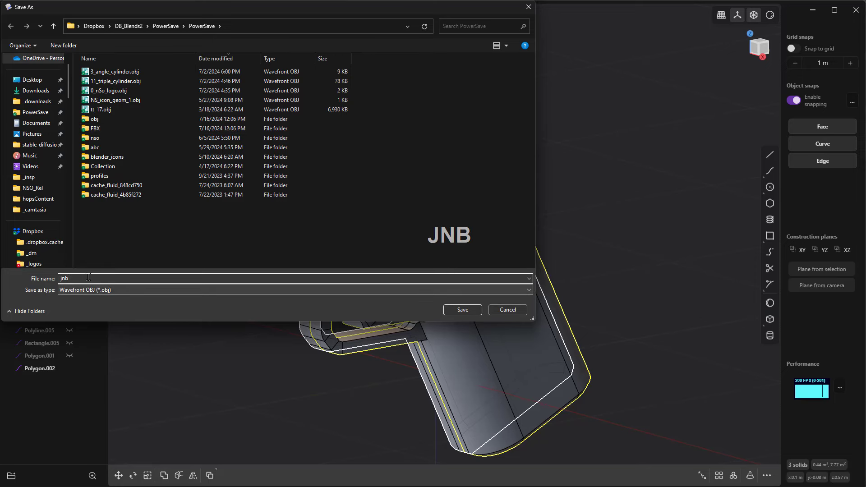
{"action": "key", "text": "BackSpace"}
{"action": "key", "text": "BackSpace"}
{"action": "key", "text": "BackSpace"}
{"action": "type", "text": "ln"}
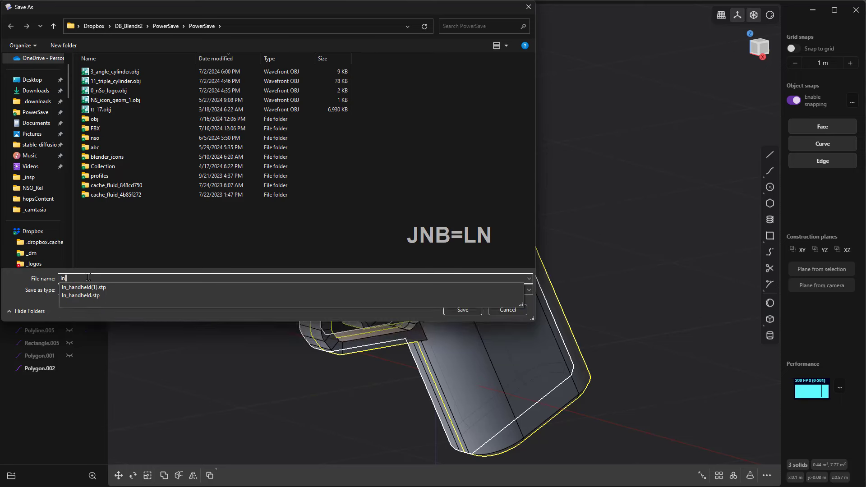
{"action": "left_click", "coordinate": [93, 289]}
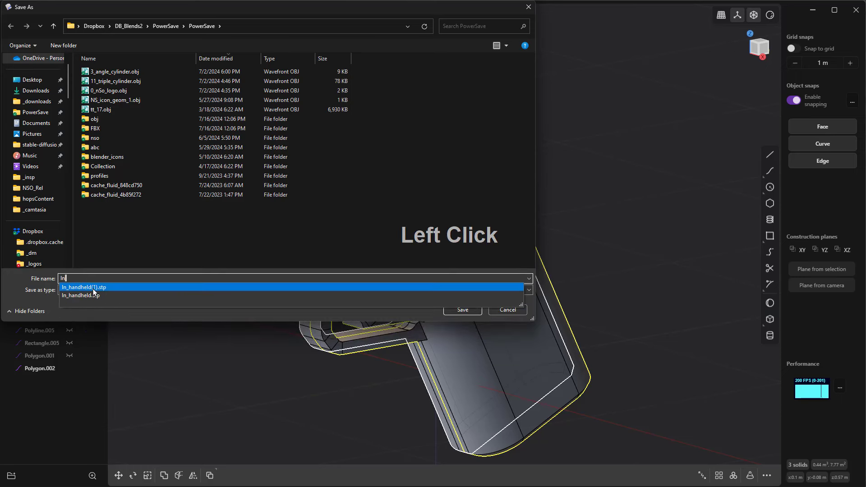
{"action": "left_click", "coordinate": [114, 277]}
{"action": "key", "text": "BackSpace"}
{"action": "key", "text": "BackSpace"}
{"action": "key", "text": "BackSpace"}
{"action": "key", "text": "BackSpace"}
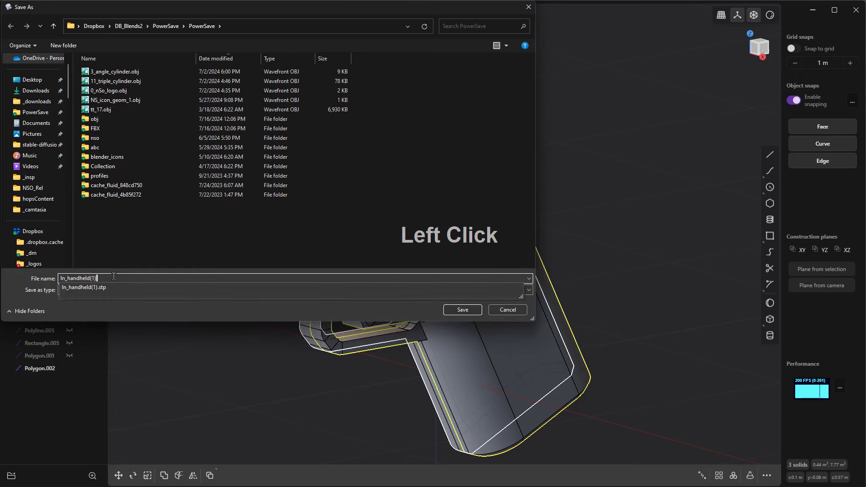
{"action": "left_click", "coordinate": [138, 308]}
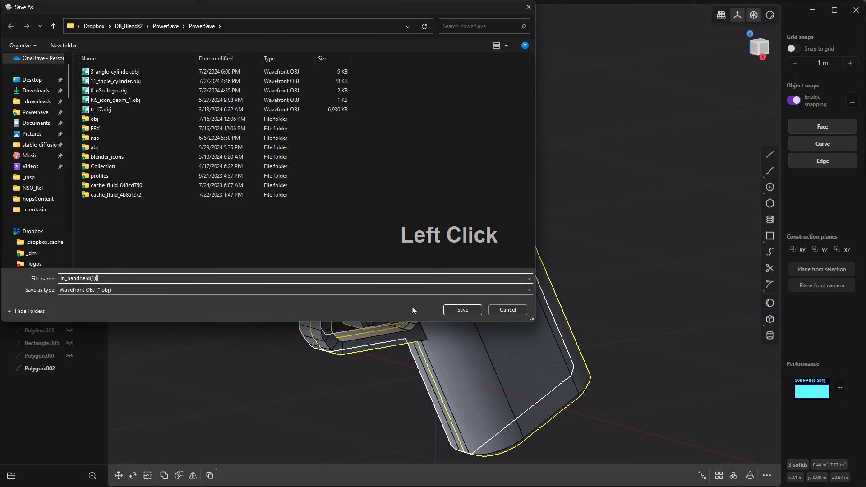
{"action": "left_click", "coordinate": [449, 312]}
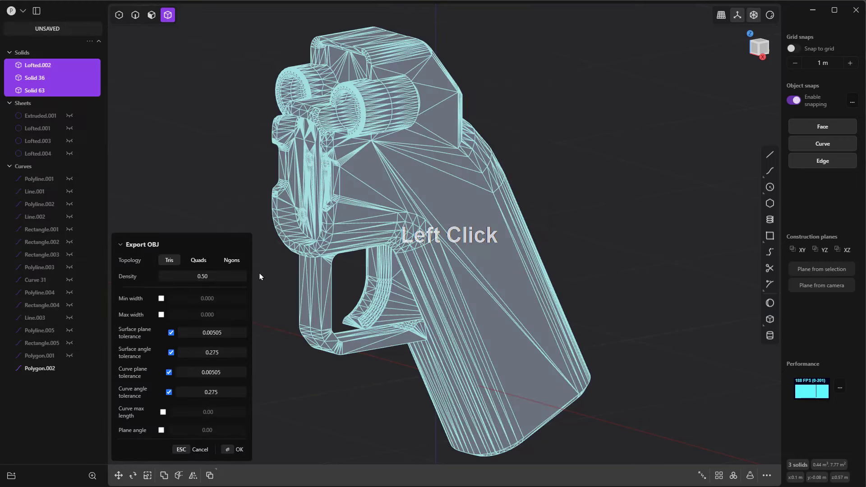
Step: Compare the Quads and Tris topology previews for the OBJ export on the handheld's front and body
{"action": "left_click", "coordinate": [198, 261]}
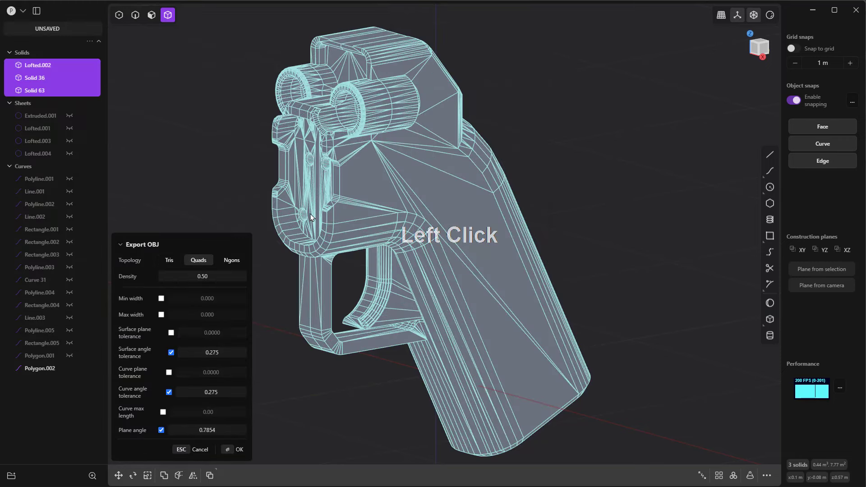
{"action": "scroll", "coordinate": [314, 217], "scroll_direction": "down", "scroll_amount": 3}
{"action": "scroll", "coordinate": [313, 216], "scroll_direction": "down", "scroll_amount": 2}
{"action": "scroll", "coordinate": [276, 217], "scroll_direction": "up", "scroll_amount": 5}
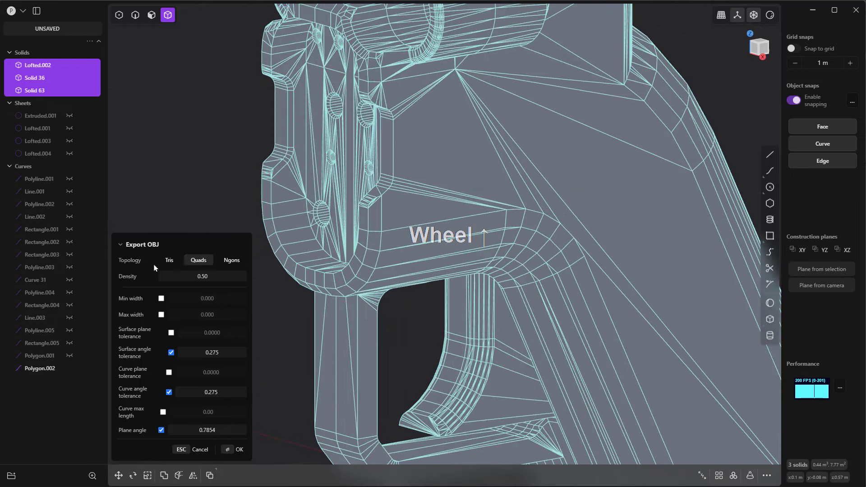
{"action": "left_click", "coordinate": [173, 261]}
{"action": "left_click", "coordinate": [203, 264]}
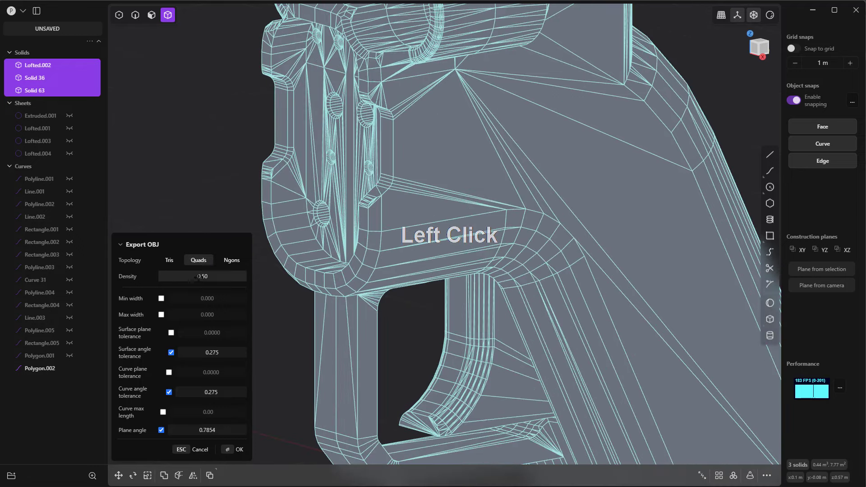
{"action": "left_click_drag", "start_coordinate": [202, 276], "coordinate": [202, 276]}
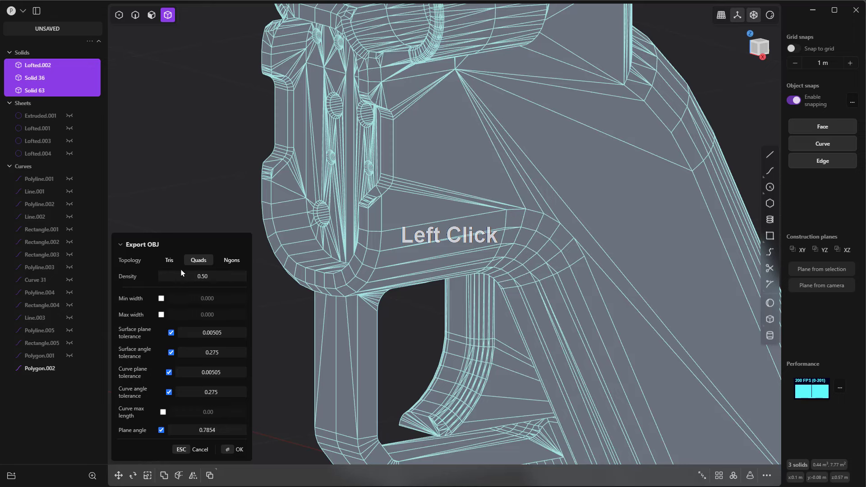
{"action": "left_click", "coordinate": [230, 263]}
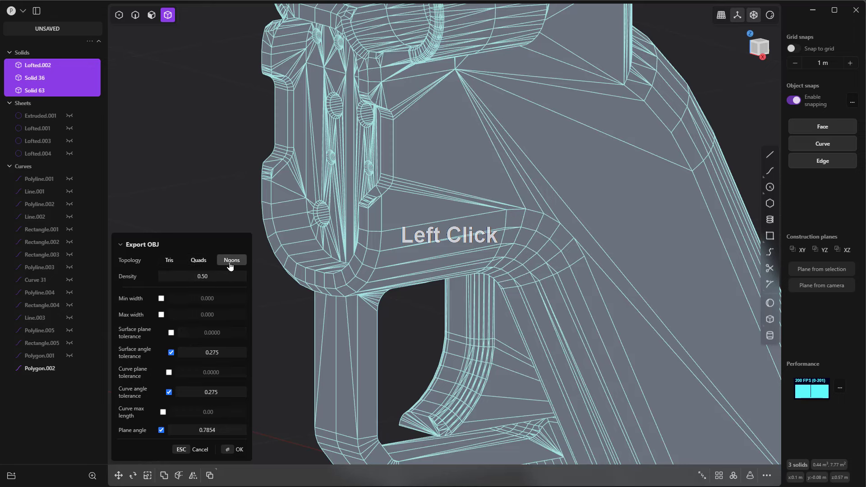
{"action": "left_click", "coordinate": [202, 261]}
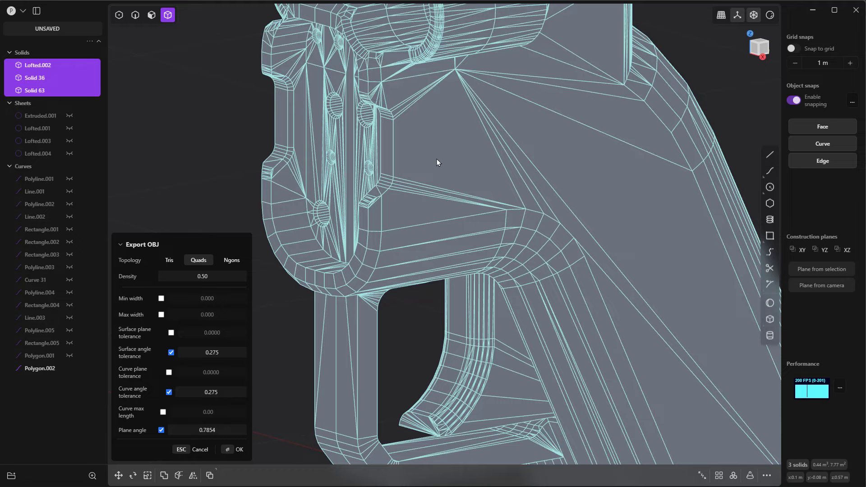
{"action": "scroll", "coordinate": [451, 168], "scroll_direction": "up", "scroll_amount": 5}
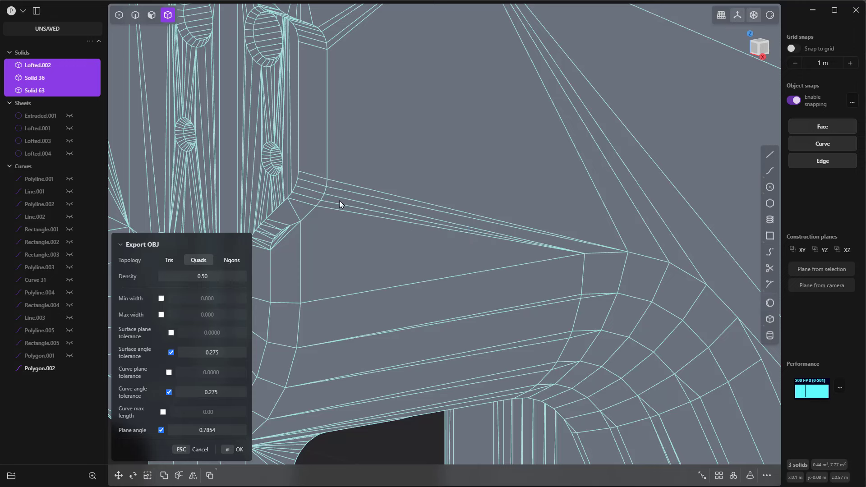
{"action": "left_click", "coordinate": [169, 260]}
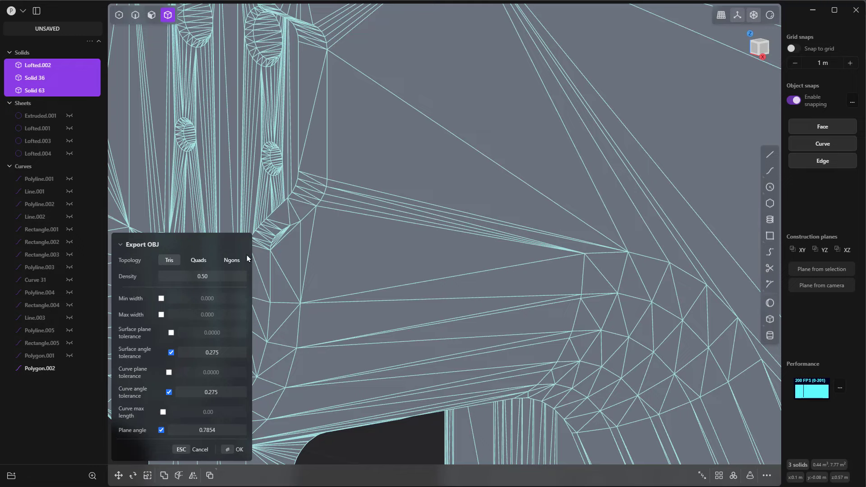
Step: Set the OBJ export topology to Ngons
{"action": "left_click", "coordinate": [232, 260]}
{"action": "scroll", "coordinate": [501, 215], "scroll_direction": "down", "scroll_amount": 2}
{"action": "scroll", "coordinate": [493, 221], "scroll_direction": "up", "scroll_amount": 2}
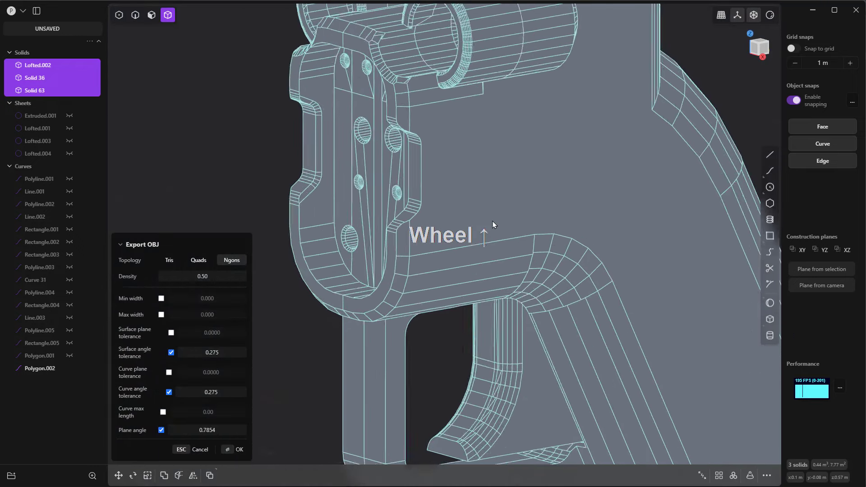
{"action": "scroll", "coordinate": [492, 221], "scroll_direction": "up", "scroll_amount": 1}
{"action": "scroll", "coordinate": [497, 278], "scroll_direction": "down", "scroll_amount": 3}
Step: Examine the Ngons mesh preview around the front plate and the rims of the two tubes
{"action": "middle_click_drag", "start_coordinate": [497, 278], "coordinate": [574, 202], "text": "alt"}
{"action": "middle_click_drag", "start_coordinate": [574, 202], "coordinate": [590, 232], "text": "shift"}
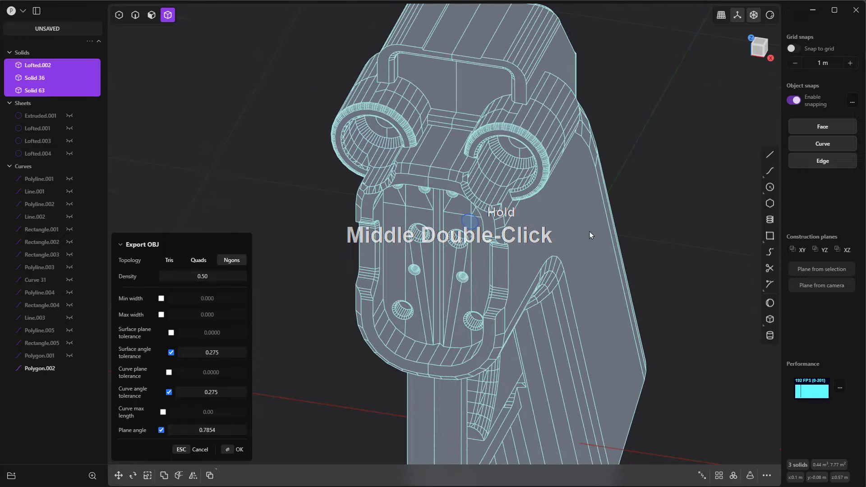
{"action": "scroll", "coordinate": [578, 239], "scroll_direction": "up", "scroll_amount": 6}
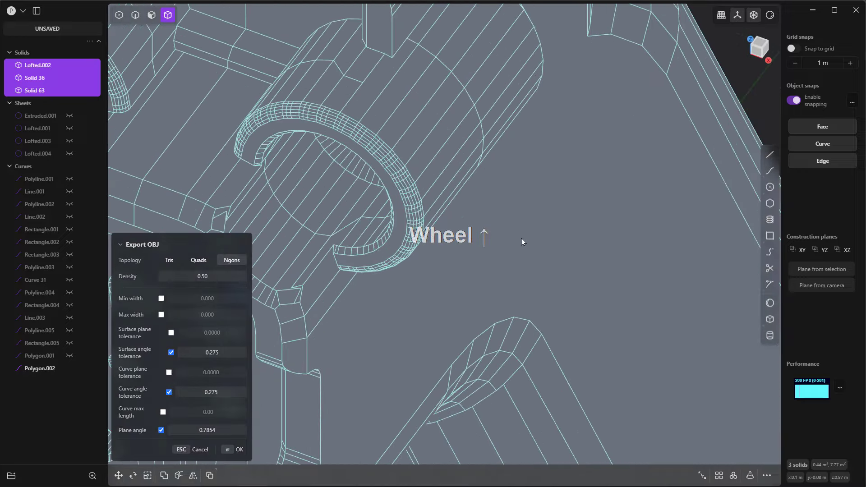
{"action": "scroll", "coordinate": [520, 236], "scroll_direction": "down", "scroll_amount": 5}
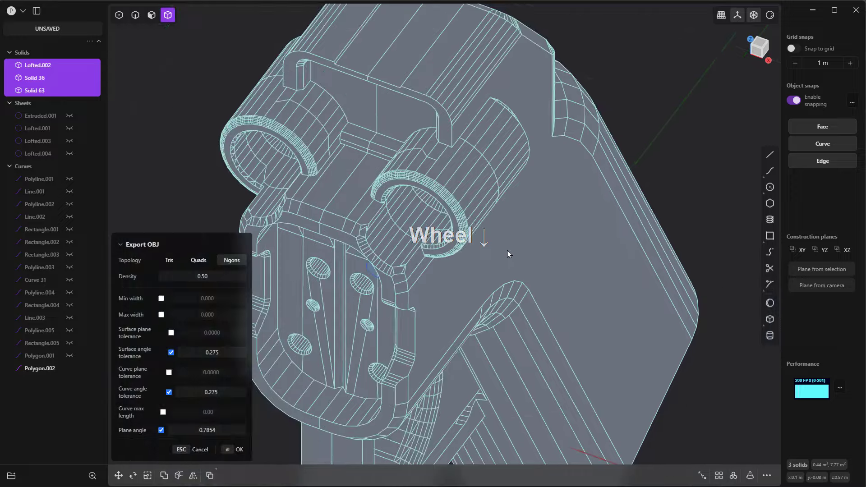
{"action": "middle_click_drag", "start_coordinate": [508, 250], "coordinate": [431, 240]}
{"action": "scroll", "coordinate": [528, 212], "scroll_direction": "down", "scroll_amount": 4}
{"action": "middle_click_drag", "start_coordinate": [528, 212], "coordinate": [547, 262], "text": "shift"}
{"action": "scroll", "coordinate": [549, 204], "scroll_direction": "up", "scroll_amount": 3}
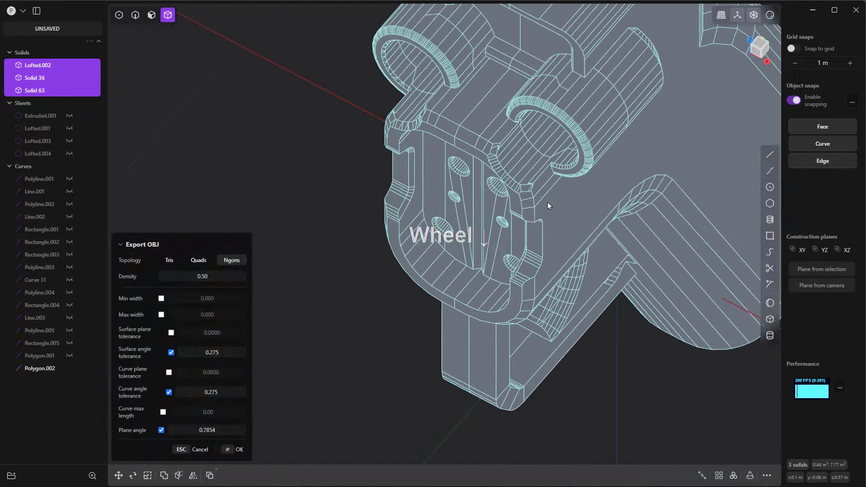
{"action": "scroll", "coordinate": [591, 136], "scroll_direction": "up", "scroll_amount": 3}
{"action": "middle_click_drag", "start_coordinate": [590, 152], "coordinate": [585, 167], "text": "shift"}
{"action": "scroll", "coordinate": [597, 128], "scroll_direction": "up", "scroll_amount": 5}
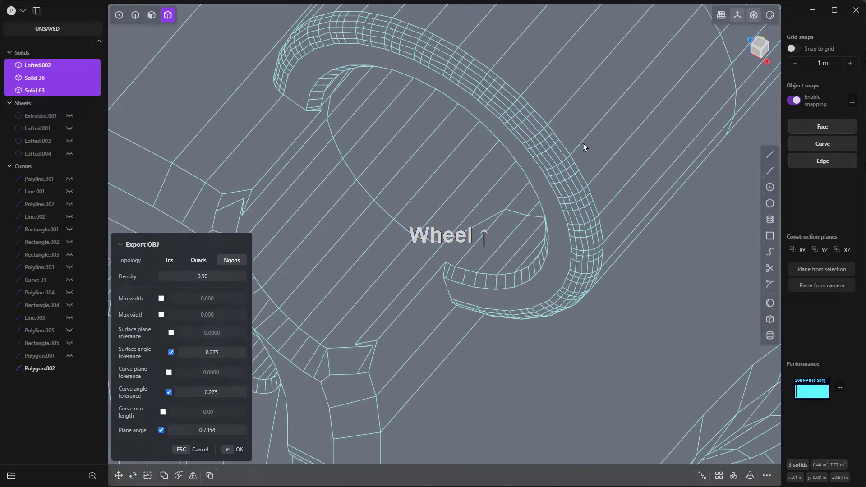
Step: Try low mesh densities, then set the density to 0.17 and the surface plane tolerance to 0.0102
{"action": "left_click_drag", "start_coordinate": [181, 277], "coordinate": [188, 277]}
{"action": "left_click_drag", "start_coordinate": [203, 276], "coordinate": [177, 276]}
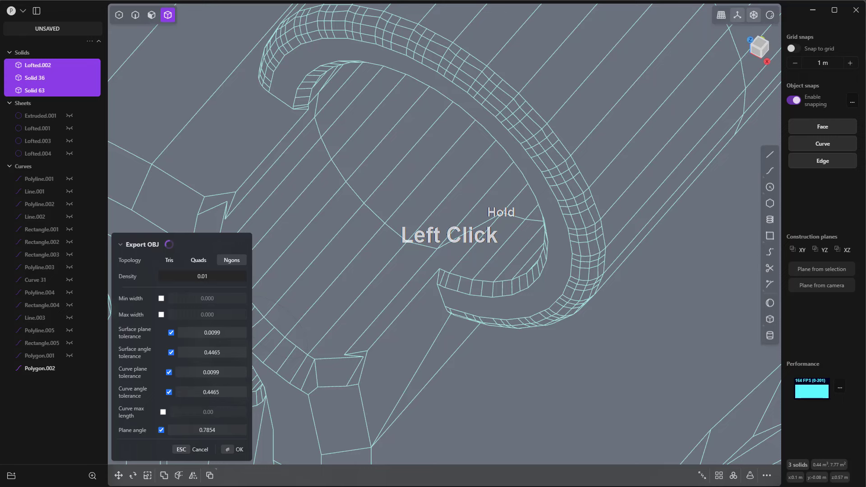
{"action": "left_click_drag", "start_coordinate": [177, 276], "coordinate": [159, 291]}
{"action": "left_click_drag", "start_coordinate": [227, 278], "coordinate": [293, 279]}
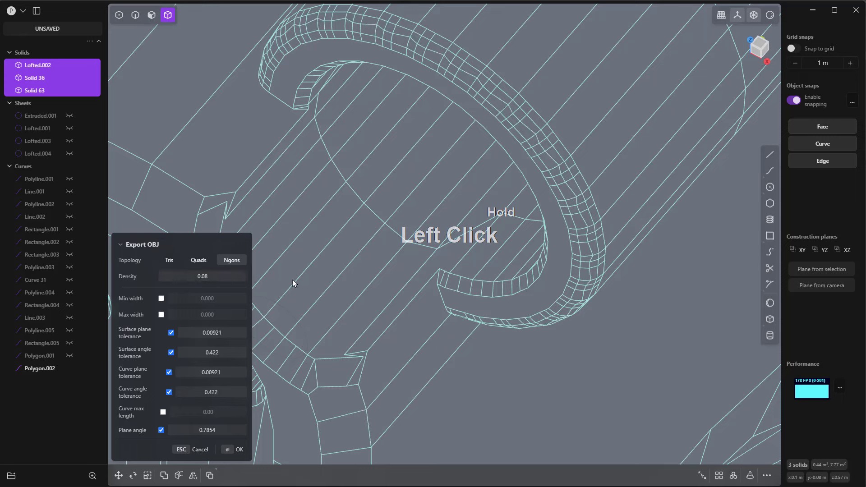
{"action": "left_click_drag", "start_coordinate": [488, 277], "coordinate": [222, 333]}
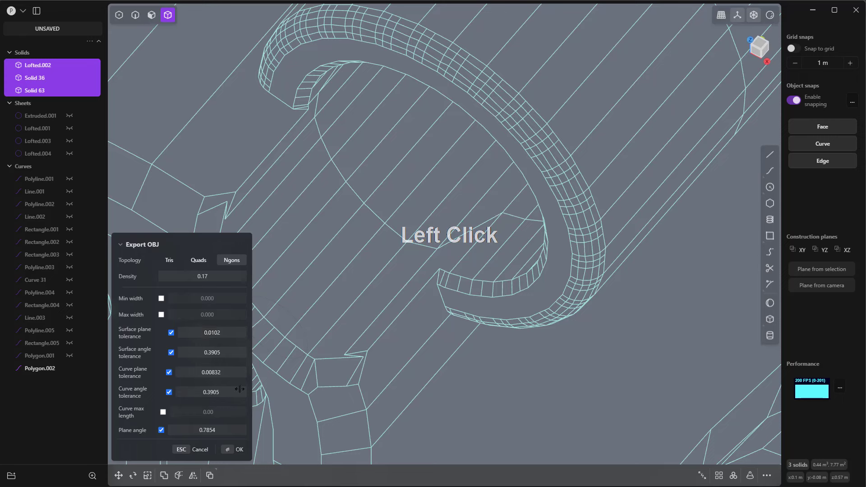
Step: Try the curve max length option, and examine the mesh preview around the tube rim, trigger and trigger guard
{"action": "left_click", "coordinate": [164, 412]}
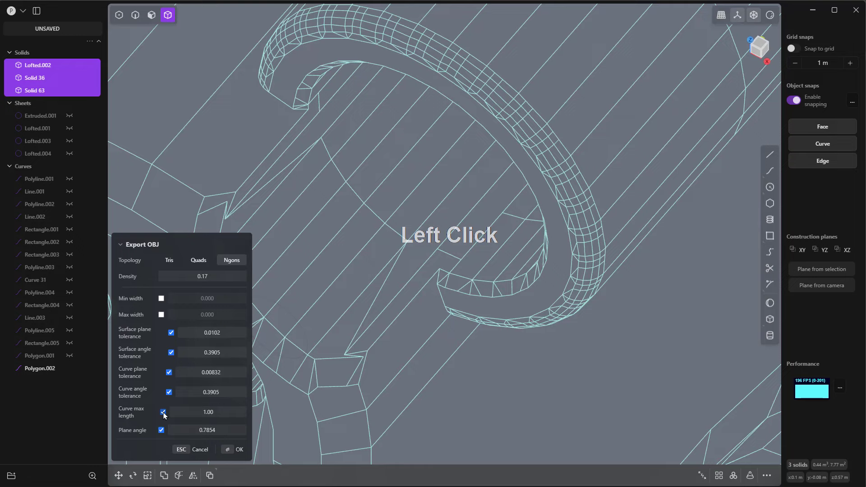
{"action": "scroll", "coordinate": [510, 313], "scroll_direction": "down", "scroll_amount": 6}
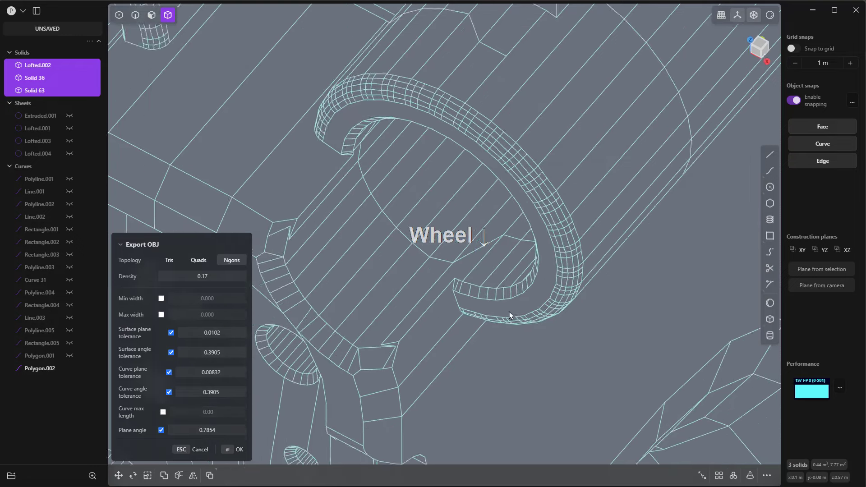
{"action": "scroll", "coordinate": [514, 314], "scroll_direction": "down", "scroll_amount": 2}
{"action": "middle_click_drag", "start_coordinate": [575, 361], "coordinate": [504, 294]}
{"action": "middle_click_drag", "start_coordinate": [504, 293], "coordinate": [596, 333]}
{"action": "middle_click_drag", "start_coordinate": [597, 333], "coordinate": [521, 360], "text": "shift"}
{"action": "scroll", "coordinate": [516, 340], "scroll_direction": "up", "scroll_amount": 3}
{"action": "scroll", "coordinate": [568, 358], "scroll_direction": "down", "scroll_amount": 3}
{"action": "scroll", "coordinate": [531, 232], "scroll_direction": "down", "scroll_amount": 1}
{"action": "scroll", "coordinate": [509, 291], "scroll_direction": "up", "scroll_amount": 2}
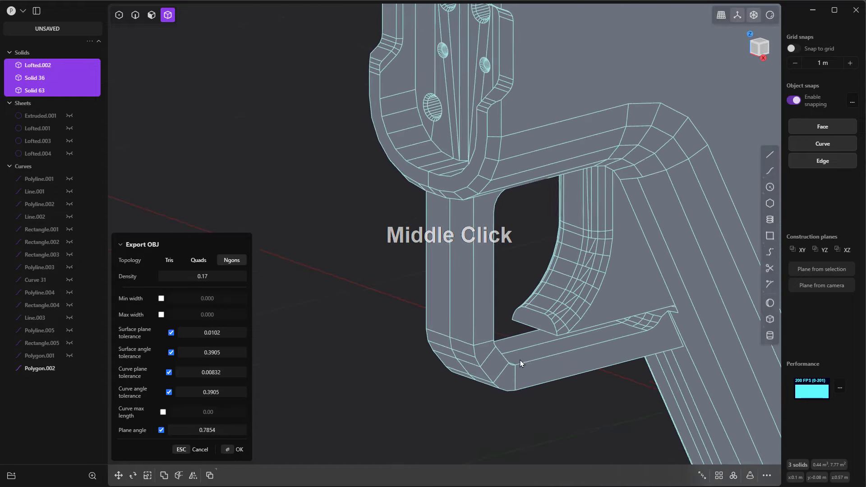
Step: Confirm the OBJ export with the chosen Ngons mesh settings
{"action": "left_click", "coordinate": [234, 450]}
{"action": "middle_click_drag", "start_coordinate": [551, 247], "coordinate": [652, 215]}
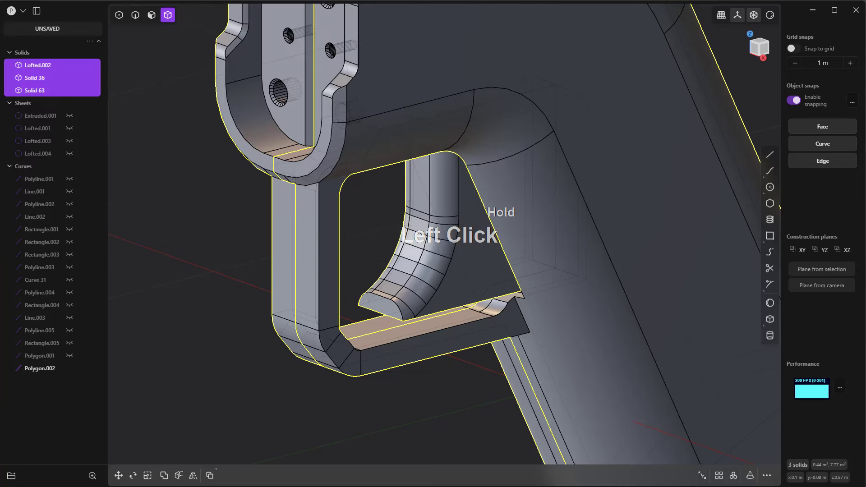
Step: Switch to Blender, dismiss the splash screen and delete the default cube
{"action": "left_click", "coordinate": [806, 15]}
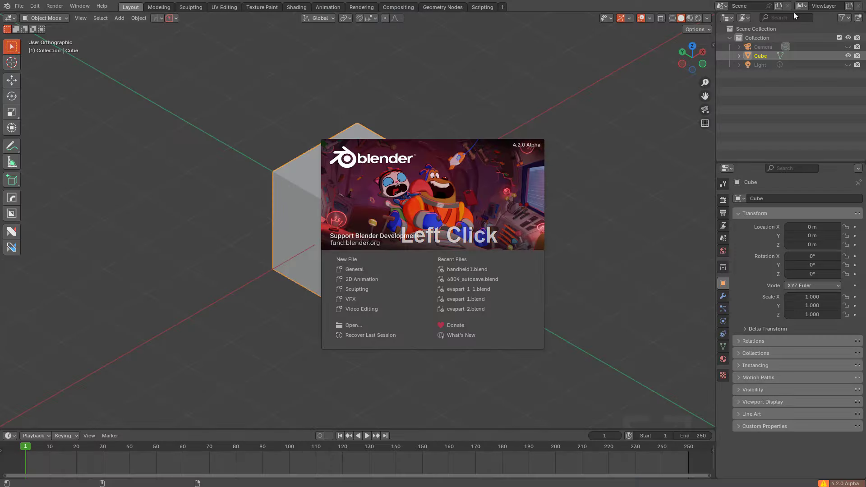
{"action": "left_click", "coordinate": [499, 93]}
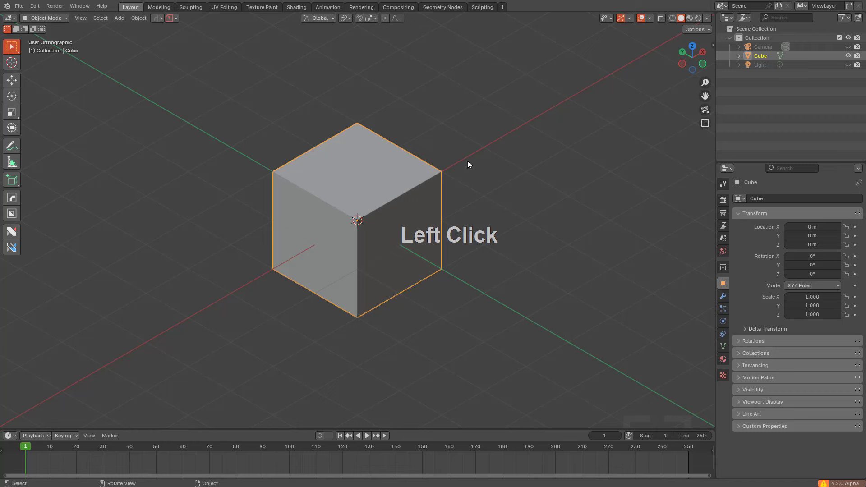
{"action": "scroll", "coordinate": [467, 163], "scroll_direction": "down", "scroll_amount": 1}
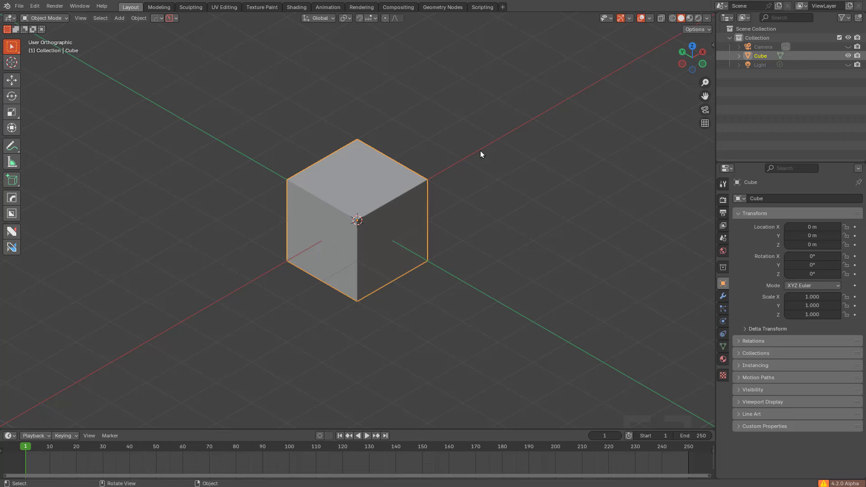
{"action": "key", "text": "x"}
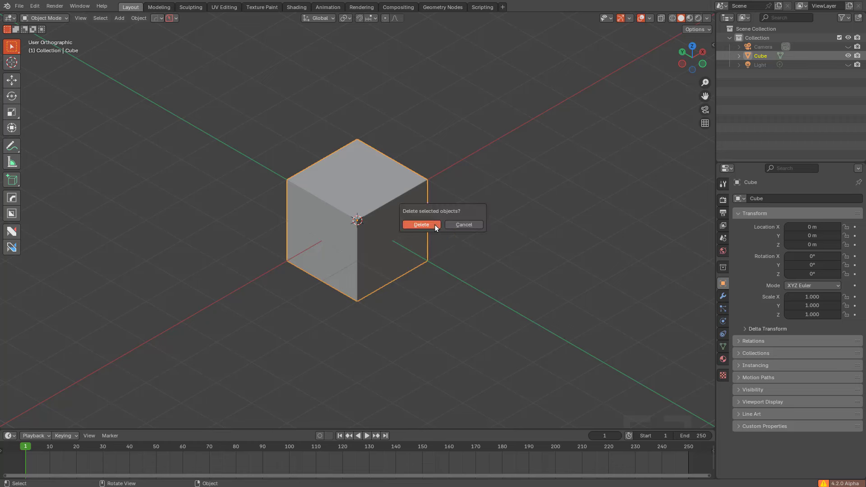
{"action": "left_click", "coordinate": [433, 225]}
{"action": "scroll", "coordinate": [433, 224], "scroll_direction": "up", "scroll_amount": 1}
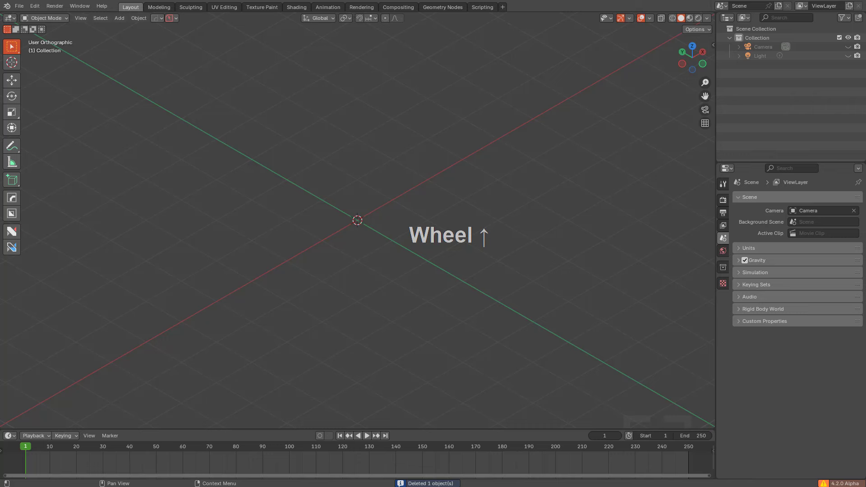
Step: Import the exported handheld Wavefront OBJ with scale 1.000, forward axis -Z, up axis Y and Split By Object enabled
{"action": "left_click", "coordinate": [716, 145]}
{"action": "left_click_drag", "start_coordinate": [361, 186], "coordinate": [361, 186]}
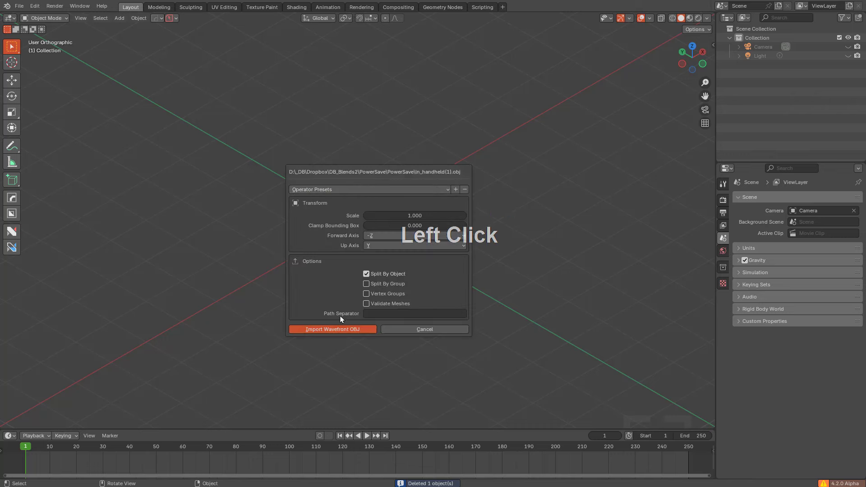
{"action": "left_click", "coordinate": [339, 330]}
{"action": "key", "text": "KP_Decimal"}
Step: Rotate the imported handheld parts by 90° in the right view so the grip stands upright, and deselect them
{"action": "middle_click_drag", "start_coordinate": [382, 256], "coordinate": [216, 216]}
{"action": "type", "text": "r90"}
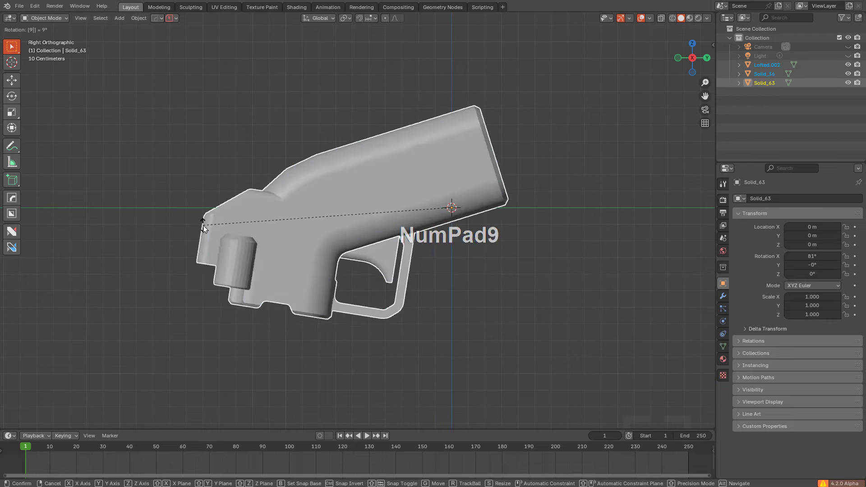
{"action": "key", "text": "KP_Enter"}
{"action": "key", "text": "KP_Decimal"}
{"action": "scroll", "coordinate": [342, 172], "scroll_direction": "up", "scroll_amount": 2}
{"action": "key", "text": "alt+a"}
Step: Inspect the handheld from several sides and enable the wireframe overlay
{"action": "middle_click_drag", "start_coordinate": [343, 171], "coordinate": [391, 197]}
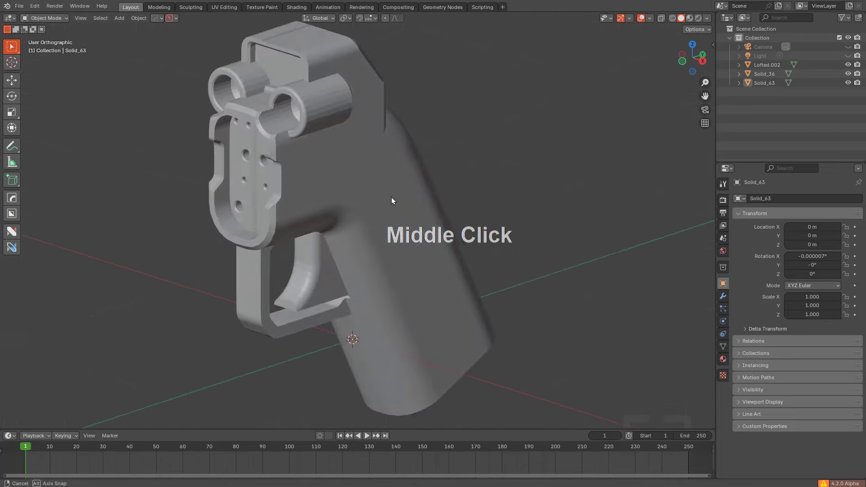
{"action": "scroll", "coordinate": [410, 215], "scroll_direction": "up", "scroll_amount": 4}
{"action": "scroll", "coordinate": [438, 210], "scroll_direction": "down", "scroll_amount": 1}
{"action": "scroll", "coordinate": [437, 211], "scroll_direction": "down", "scroll_amount": 3}
{"action": "middle_click_drag", "start_coordinate": [419, 228], "coordinate": [332, 254]}
{"action": "key", "text": "alt+v"}
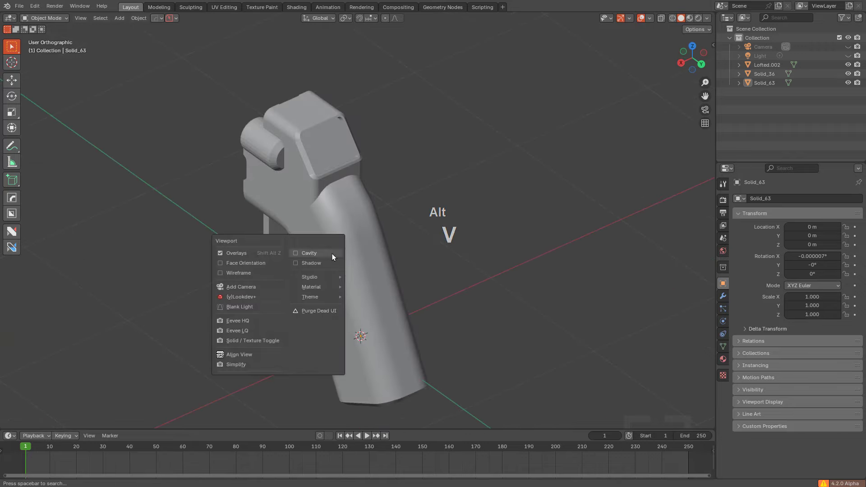
{"action": "left_click", "coordinate": [252, 271]}
Step: Examine the wireframe topology of the body half Solid_36 around the front tube, its rounded rim and the neighbouring ledge
{"action": "scroll", "coordinate": [436, 266], "scroll_direction": "up", "scroll_amount": 5}
{"action": "left_click", "coordinate": [413, 251]}
{"action": "scroll", "coordinate": [413, 251], "scroll_direction": "down", "scroll_amount": 4}
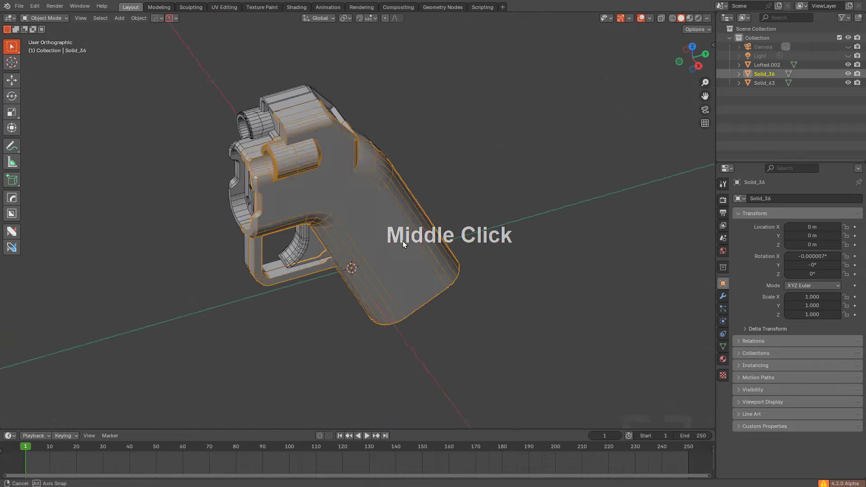
{"action": "middle_click_drag", "start_coordinate": [402, 241], "coordinate": [437, 229]}
{"action": "scroll", "coordinate": [429, 229], "scroll_direction": "up", "scroll_amount": 3}
{"action": "middle_click_drag", "start_coordinate": [423, 228], "coordinate": [410, 258], "text": "shift"}
{"action": "scroll", "coordinate": [400, 263], "scroll_direction": "up", "scroll_amount": 3}
{"action": "middle_click_drag", "start_coordinate": [414, 261], "coordinate": [485, 362], "text": "shift"}
{"action": "scroll", "coordinate": [485, 363], "scroll_direction": "up", "scroll_amount": 2}
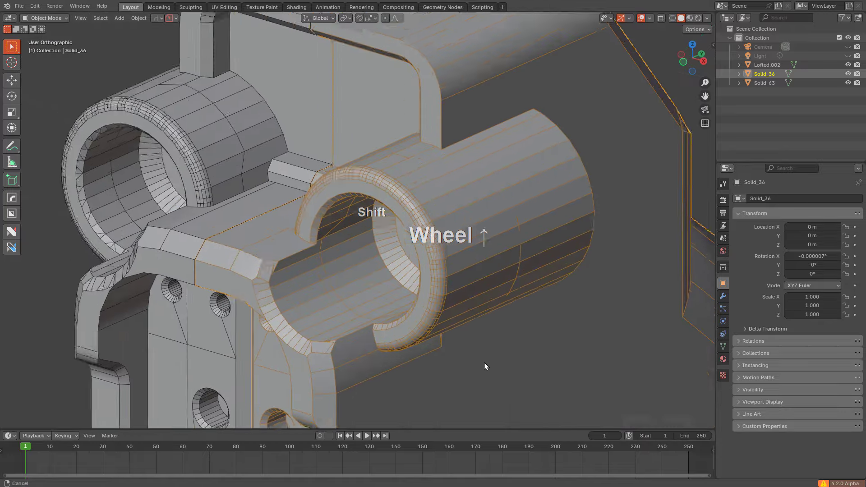
{"action": "scroll", "coordinate": [483, 352], "scroll_direction": "down", "scroll_amount": 1}
{"action": "middle_click_drag", "start_coordinate": [451, 194], "coordinate": [426, 223], "text": "shift"}
{"action": "middle_click_drag", "start_coordinate": [426, 223], "coordinate": [443, 190]}
{"action": "scroll", "coordinate": [420, 240], "scroll_direction": "up", "scroll_amount": 4}
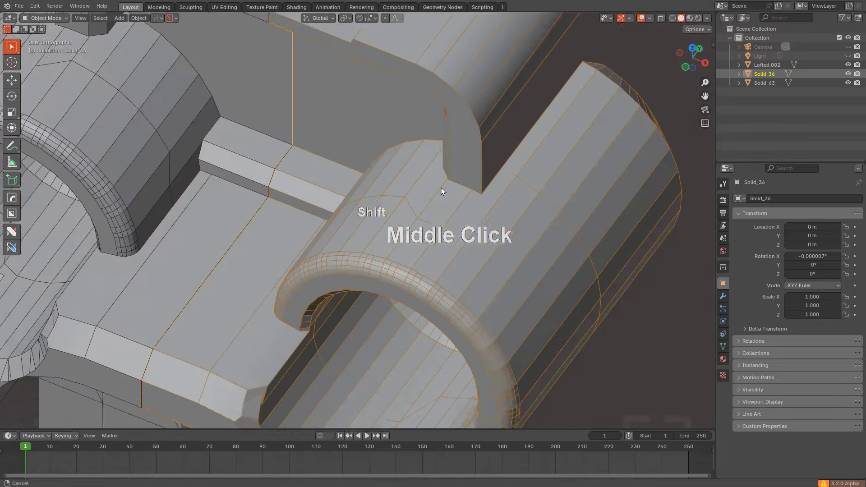
{"action": "scroll", "coordinate": [248, 251], "scroll_direction": "down", "scroll_amount": 3}
Step: Delete the opposite body half Solid_63 and select the remaining half Solid_36
{"action": "key", "text": "x"}
{"action": "left_click", "coordinate": [326, 247]}
{"action": "left_click", "coordinate": [406, 240]}
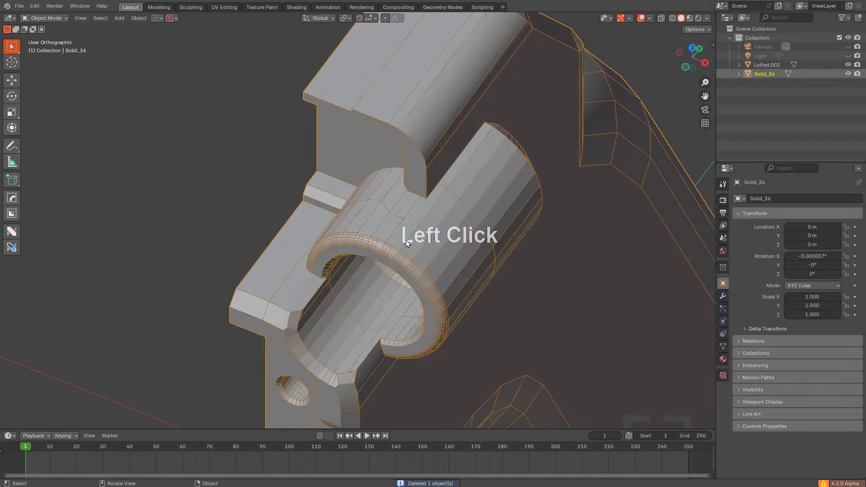
Step: In edit mode, dissolve the surplus cross loops on the first section of the tube's rounded rim, beside the ledge
{"action": "scroll", "coordinate": [406, 240], "scroll_direction": "down", "scroll_amount": 7}
{"action": "mouse_move", "coordinate": [406, 240]}
{"action": "middle_mouse_down"}
{"action": "mouse_move", "coordinate": [417, 240]}
{"action": "mouse_move", "coordinate": [382, 279]}
{"action": "mouse_move", "coordinate": [375, 261]}
{"action": "mouse_move", "coordinate": [390, 245]}
{"action": "middle_mouse_up"}
{"action": "scroll", "coordinate": [390, 256], "scroll_direction": "up", "scroll_amount": 7}
{"action": "scroll", "coordinate": [391, 256], "scroll_direction": "up", "scroll_amount": 5}
{"action": "scroll", "coordinate": [379, 253], "scroll_direction": "up", "scroll_amount": 2}
{"action": "key", "text": "Tab"}
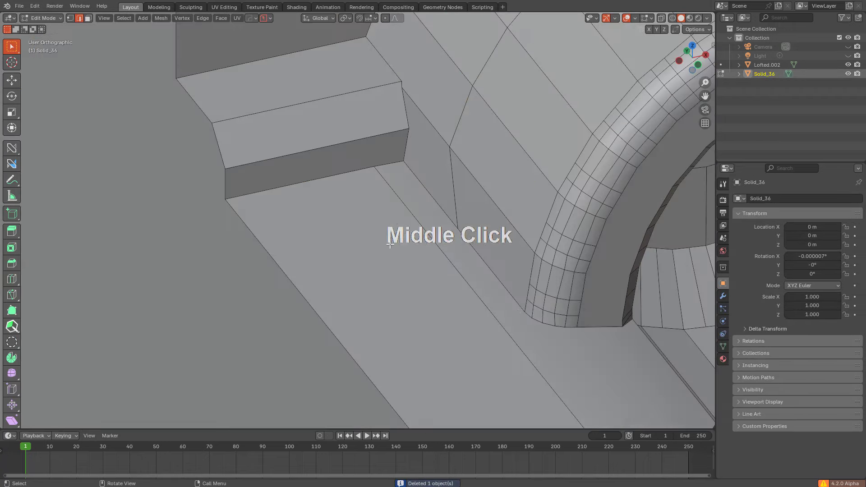
{"action": "left_click", "coordinate": [543, 309], "text": "alt"}
{"action": "left_click", "coordinate": [551, 299], "text": "alt+shift"}
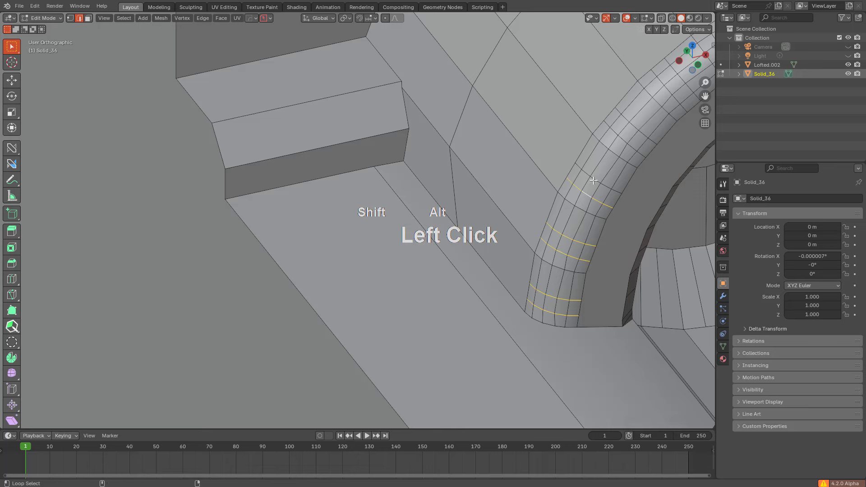
Step: Dissolve the surplus cross loops along the rim's rising arc, keeping the loops that line up with the tube's segments
{"action": "middle_click_drag", "start_coordinate": [448, 234], "coordinate": [480, 236]}
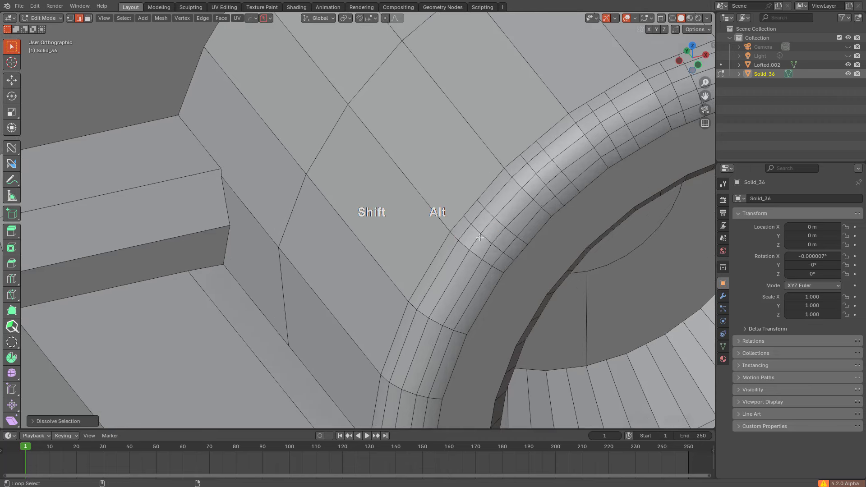
{"action": "left_click", "coordinate": [488, 230], "text": "alt+shift"}
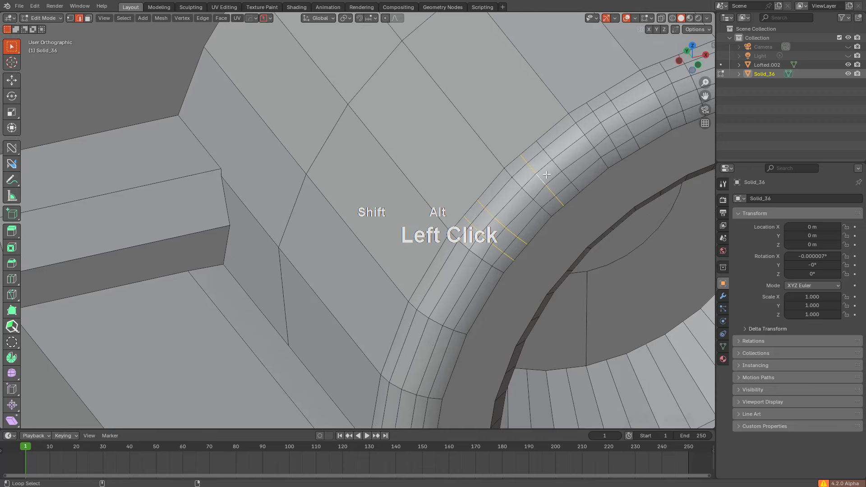
{"action": "left_click", "coordinate": [559, 164], "text": "alt+shift"}
{"action": "middle_click_drag", "start_coordinate": [619, 116], "coordinate": [421, 179], "text": "shift"}
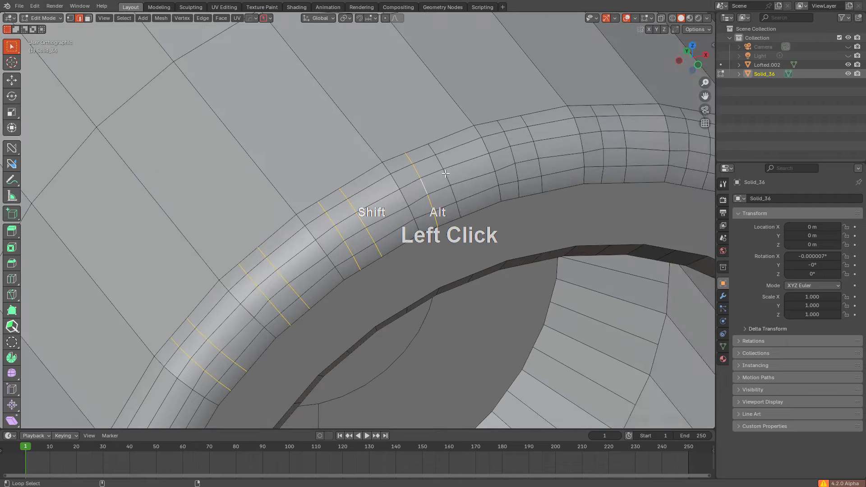
{"action": "left_click", "coordinate": [534, 146], "text": "alt+shift"}
{"action": "middle_click_drag", "start_coordinate": [536, 167], "coordinate": [377, 214], "text": "shift"}
{"action": "scroll", "coordinate": [454, 167], "scroll_direction": "up", "scroll_amount": 2}
{"action": "key", "text": "ctrl+x"}
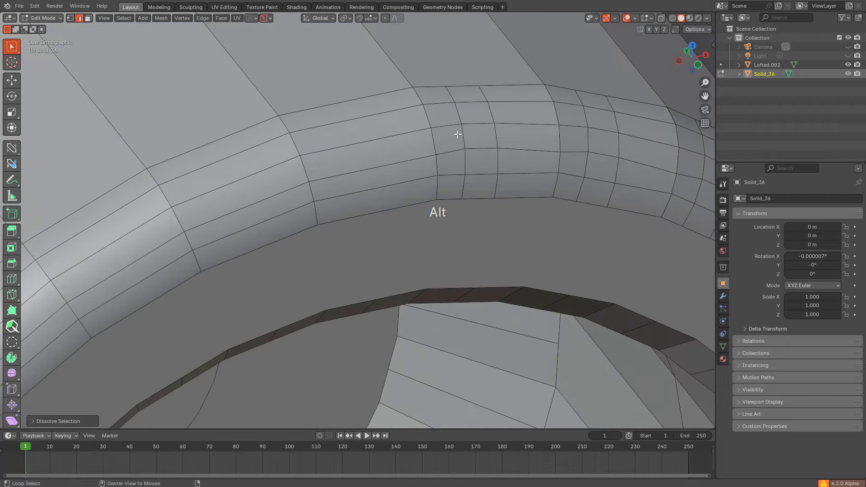
Step: Dissolve the surplus cross loops on the crown of the tube's rounded rim
{"action": "left_click", "coordinate": [459, 135], "text": "alt+shift"}
{"action": "scroll", "coordinate": [408, 188], "scroll_direction": "down", "scroll_amount": 2}
{"action": "key", "text": "ctrl+x"}
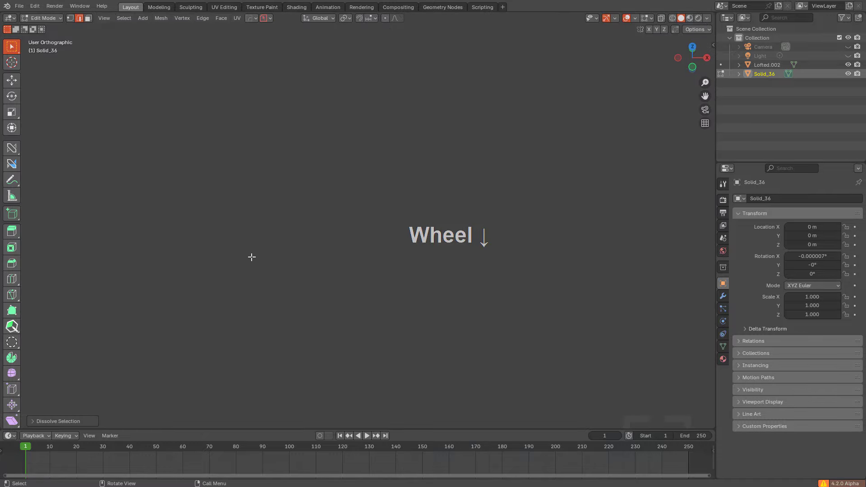
Step: Dissolve the surplus cross loops on the rim's descending arc just past the crown
{"action": "middle_click_drag", "start_coordinate": [251, 257], "coordinate": [398, 195], "text": "shift"}
{"action": "left_click", "coordinate": [398, 194], "text": "alt+shift"}
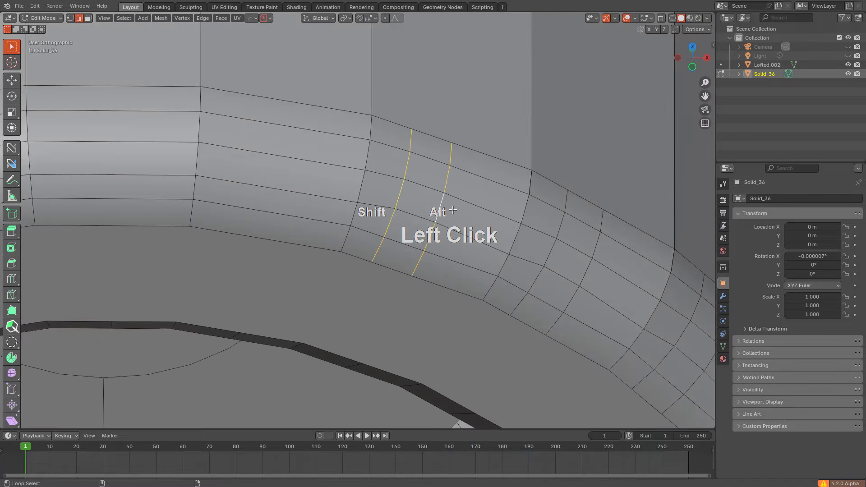
{"action": "left_click", "coordinate": [564, 254], "text": "alt"}
{"action": "left_click", "coordinate": [578, 269], "text": "alt+shift"}
{"action": "middle_click_drag", "start_coordinate": [577, 269], "coordinate": [443, 169], "text": "shift"}
{"action": "key", "text": "KP_Decimal"}
{"action": "scroll", "coordinate": [388, 191], "scroll_direction": "down", "scroll_amount": 5}
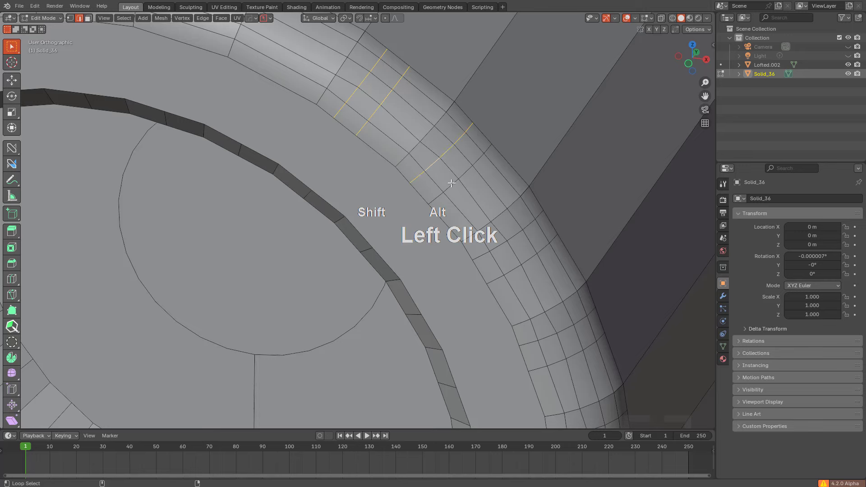
{"action": "middle_click_drag", "start_coordinate": [508, 267], "coordinate": [440, 194], "text": "shift"}
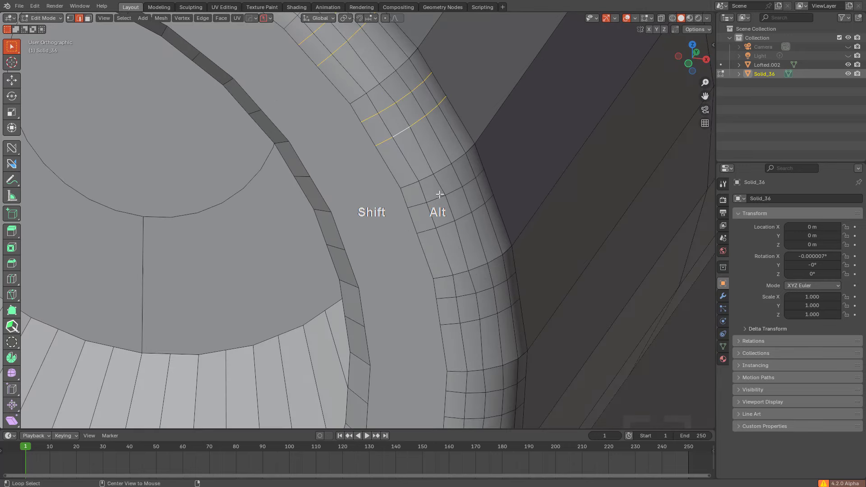
Step: Dissolve the paired surplus cross loops down the outer side of the rim and into its lower curve
{"action": "left_click", "coordinate": [469, 296], "text": "alt"}
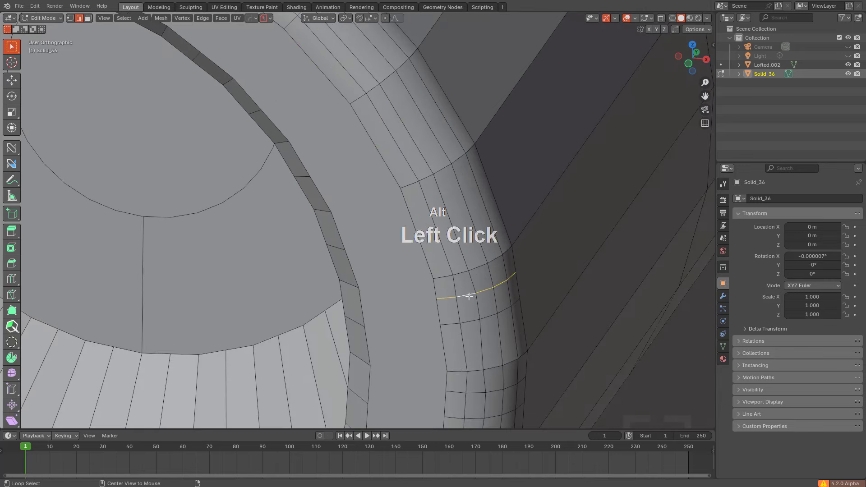
{"action": "left_click", "coordinate": [475, 321], "text": "alt+shift"}
{"action": "middle_click_drag", "start_coordinate": [475, 321], "coordinate": [456, 276], "text": "shift"}
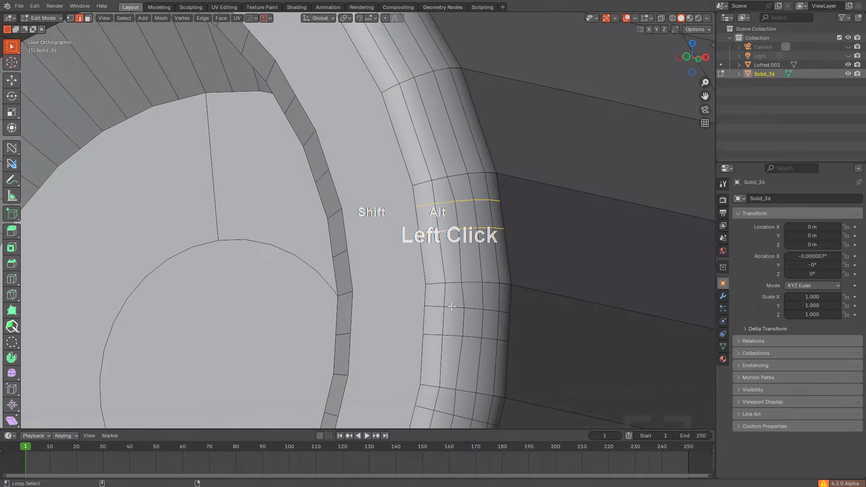
{"action": "middle_click_drag", "start_coordinate": [458, 363], "coordinate": [447, 202], "text": "shift"}
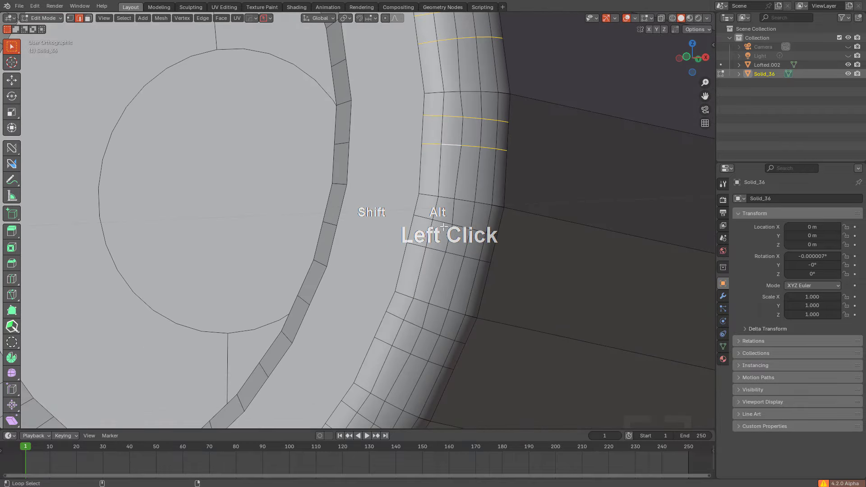
{"action": "left_click", "coordinate": [435, 249], "text": "alt+shift"}
{"action": "middle_click_drag", "start_coordinate": [448, 291], "coordinate": [449, 207], "text": "shift"}
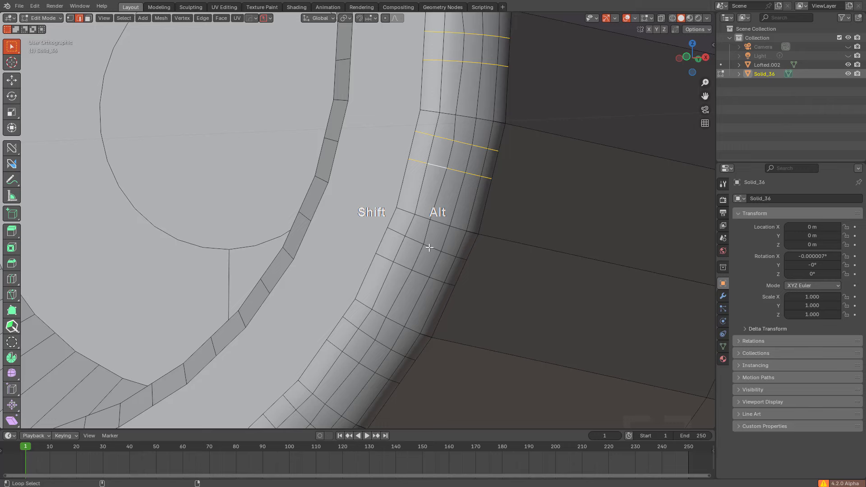
{"action": "left_click", "coordinate": [422, 272], "text": "alt+shift"}
{"action": "middle_click_drag", "start_coordinate": [368, 320], "coordinate": [391, 218], "text": "shift"}
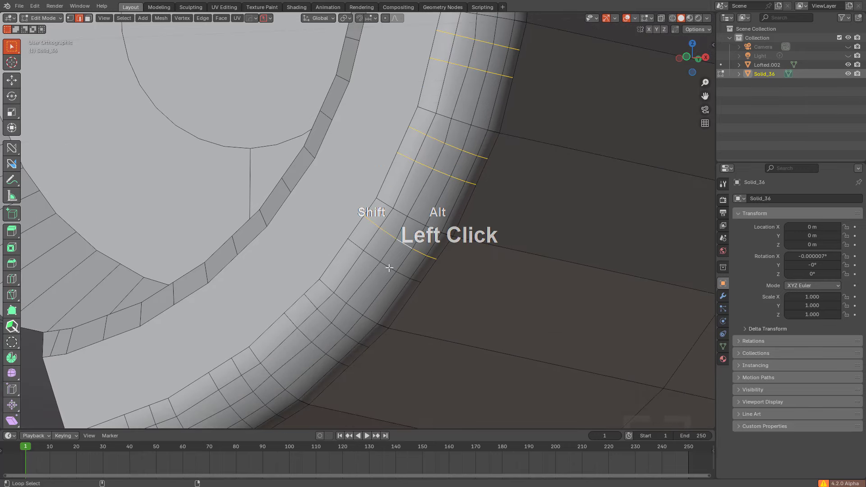
{"action": "middle_click_drag", "start_coordinate": [326, 352], "coordinate": [371, 283], "text": "shift"}
{"action": "key", "text": "ctrl+x"}
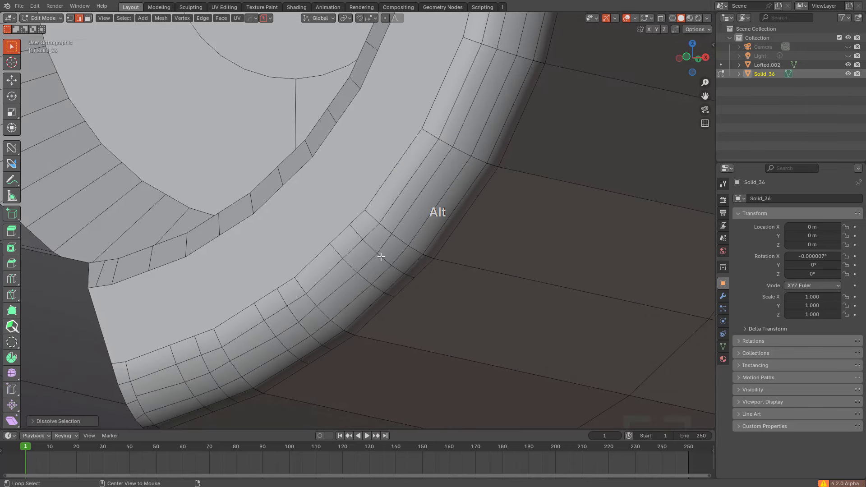
Step: Dissolve the remaining surplus cross loops at the rim's lower end, near the cut edge
{"action": "left_click", "coordinate": [381, 257], "text": "alt+shift"}
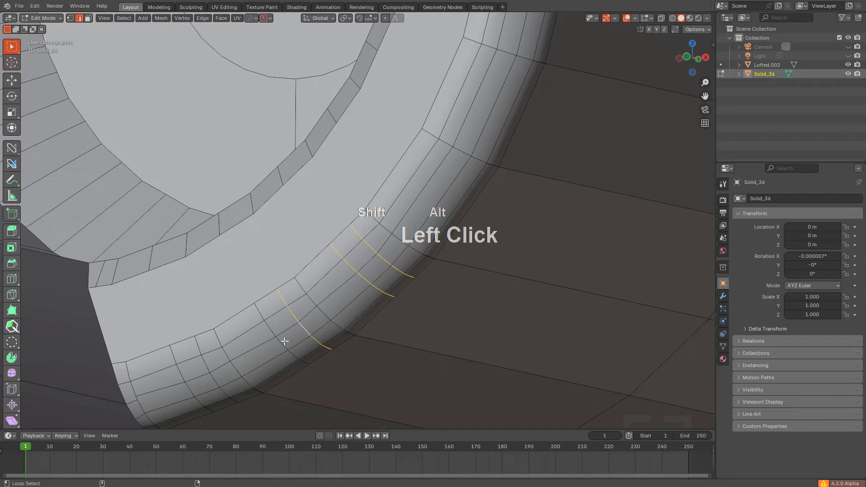
{"action": "middle_click_drag", "start_coordinate": [186, 389], "coordinate": [343, 226]}
{"action": "middle_click_drag", "start_coordinate": [343, 225], "coordinate": [397, 160], "text": "shift"}
{"action": "scroll", "coordinate": [415, 174], "scroll_direction": "down", "scroll_amount": 3, "text": "shift"}
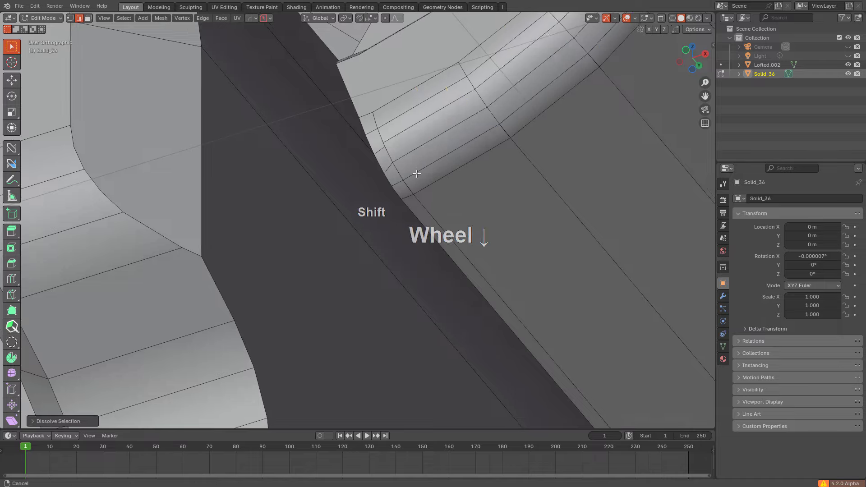
Step: In vertex mode, dissolve the stray vertices along the rim's lower end where it meets the cut
{"action": "scroll", "coordinate": [483, 240], "scroll_direction": "down", "scroll_amount": 4}
{"action": "key", "text": "1"}
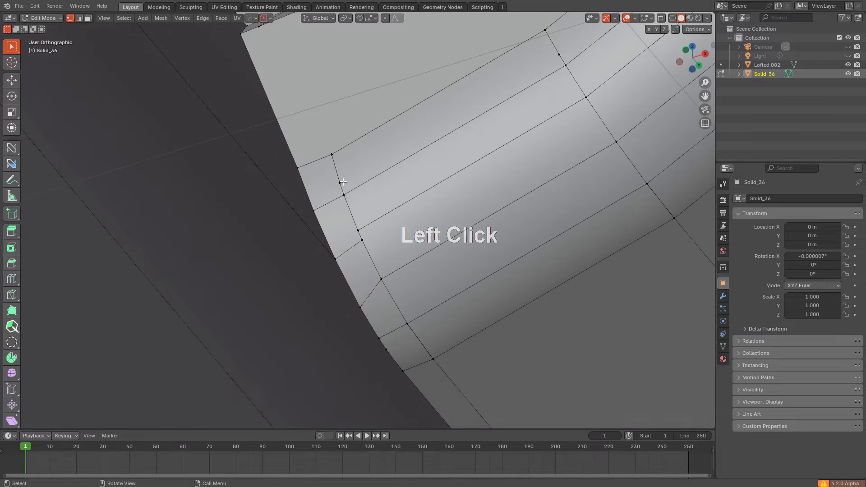
{"action": "middle_click_drag", "start_coordinate": [383, 277], "coordinate": [394, 137]}
{"action": "left_click", "coordinate": [355, 210]}
{"action": "middle_click_drag", "start_coordinate": [356, 211], "coordinate": [401, 207]}
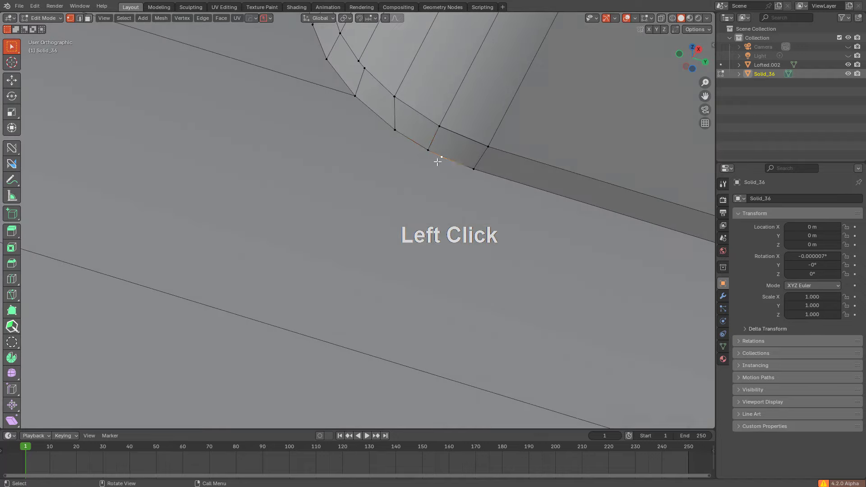
{"action": "key", "text": "ctrl+x"}
{"action": "middle_click_drag", "start_coordinate": [468, 164], "coordinate": [403, 273], "text": "shift"}
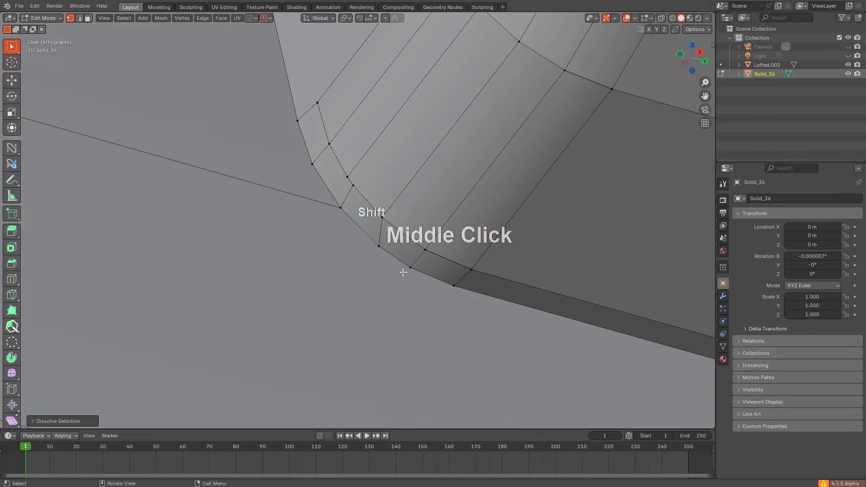
Step: Enable auto merge and slide the stray rim-end vertex onto its close neighbour to merge them
{"action": "scroll", "coordinate": [356, 180], "scroll_direction": "up", "scroll_amount": 3}
{"action": "left_click", "coordinate": [341, 137]}
{"action": "middle_click_drag", "start_coordinate": [344, 139], "coordinate": [359, 194], "text": "shift"}
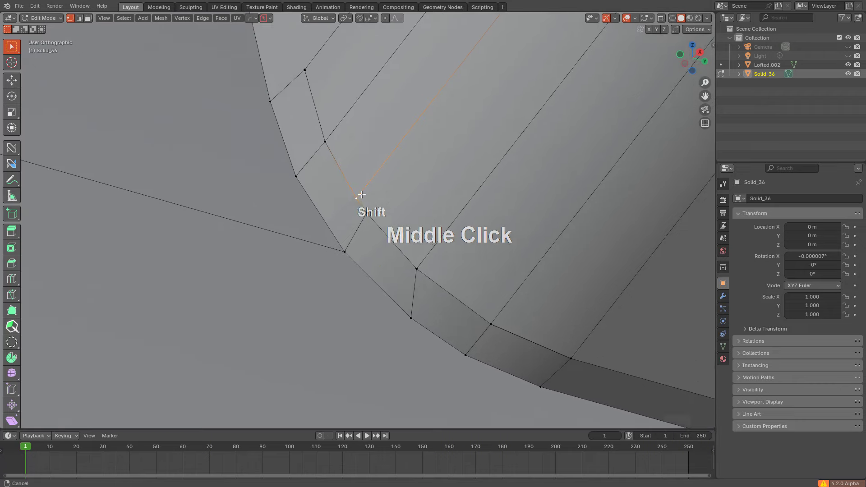
{"action": "scroll", "coordinate": [360, 193], "scroll_direction": "down", "scroll_amount": 2}
{"action": "scroll", "coordinate": [547, 106], "scroll_direction": "up", "scroll_amount": 1}
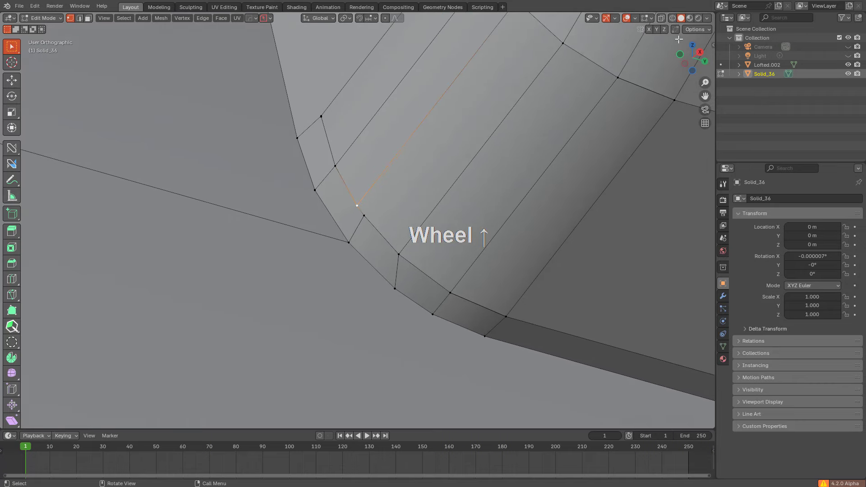
{"action": "left_click", "coordinate": [358, 204]}
{"action": "scroll", "coordinate": [358, 194], "scroll_direction": "up", "scroll_amount": 4}
{"action": "left_click", "coordinate": [357, 184], "text": "shift"}
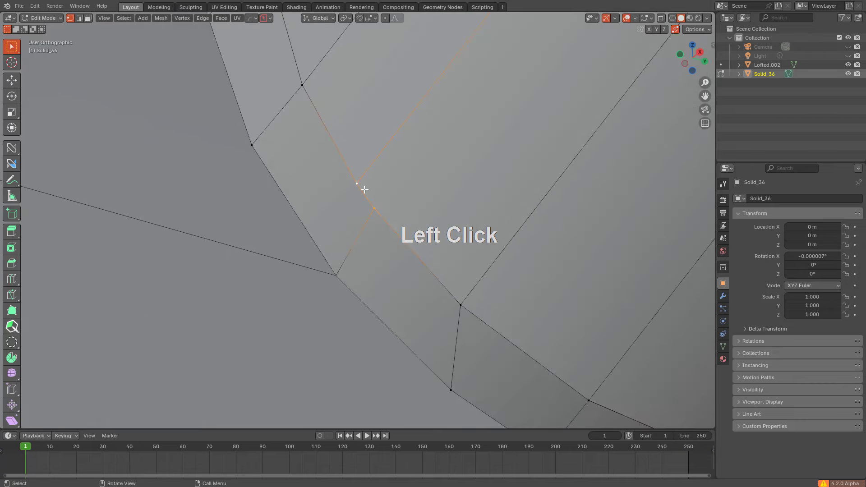
{"action": "left_click_drag", "start_coordinate": [12, 148], "coordinate": [57, 173]}
{"action": "left_click_drag", "start_coordinate": [384, 186], "coordinate": [392, 209], "text": "shift"}
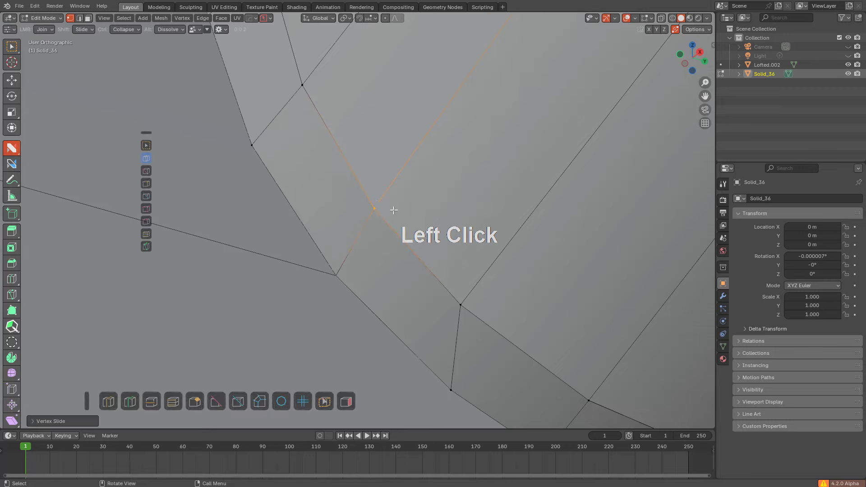
Step: Examine the long faces beneath the tube and the narrow sliver face at the notch corner for further cleanup
{"action": "scroll", "coordinate": [402, 206], "scroll_direction": "down", "scroll_amount": 5}
{"action": "middle_click_drag", "start_coordinate": [404, 205], "coordinate": [379, 249], "text": "shift"}
{"action": "middle_click_drag", "start_coordinate": [348, 214], "coordinate": [356, 173]}
{"action": "scroll", "coordinate": [361, 183], "scroll_direction": "down", "scroll_amount": 2}
{"action": "scroll", "coordinate": [500, 166], "scroll_direction": "down", "scroll_amount": 4}
{"action": "scroll", "coordinate": [357, 173], "scroll_direction": "down", "scroll_amount": 4}
{"action": "middle_click_drag", "start_coordinate": [500, 248], "coordinate": [379, 201]}
{"action": "scroll", "coordinate": [379, 202], "scroll_direction": "up", "scroll_amount": 5}
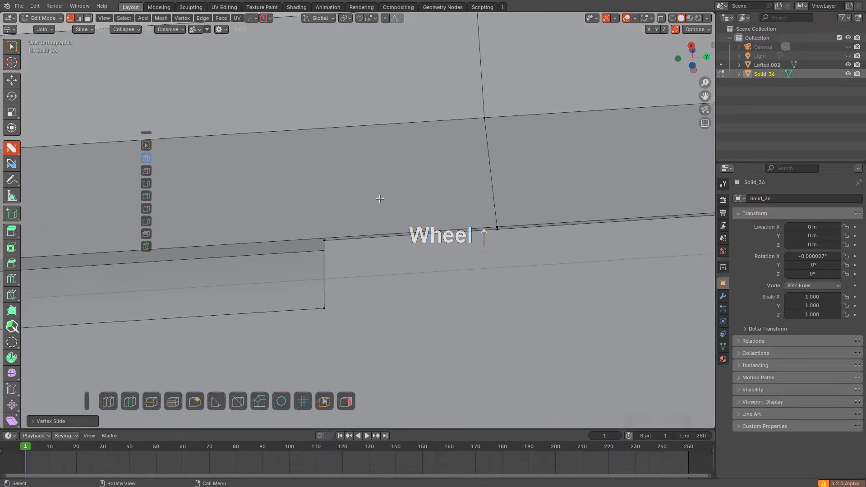
{"action": "middle_click_drag", "start_coordinate": [278, 228], "coordinate": [489, 226], "text": "shift"}
{"action": "middle_click_drag", "start_coordinate": [489, 227], "coordinate": [436, 216], "text": "shift"}
{"action": "scroll", "coordinate": [436, 217], "scroll_direction": "up", "scroll_amount": 5}
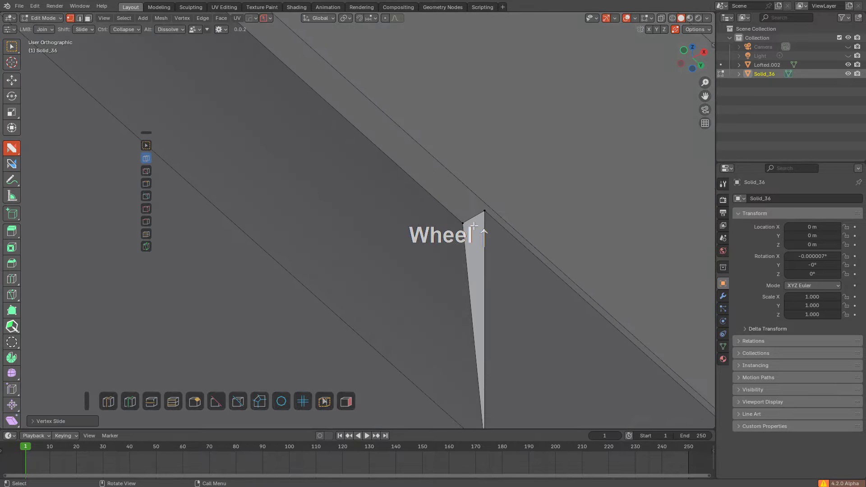
Step: Merge the two vertices at the narrow sliver face's upper end, collapsing them onto the last selected one
{"action": "left_click", "coordinate": [466, 225]}
{"action": "left_click", "coordinate": [485, 212], "text": "shift"}
{"action": "key", "text": "m"}
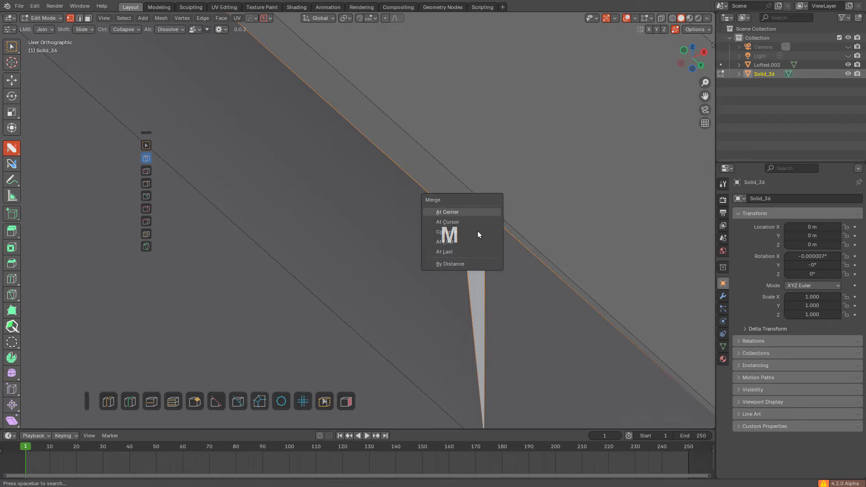
{"action": "left_click", "coordinate": [461, 252]}
Step: Slide the stray vertex along the long edge above the sliver face, bringing it nearer the notch corner
{"action": "middle_click_drag", "start_coordinate": [461, 252], "coordinate": [280, 176], "text": "shift"}
{"action": "scroll", "coordinate": [388, 233], "scroll_direction": "down", "scroll_amount": 3}
{"action": "middle_click_drag", "start_coordinate": [389, 233], "coordinate": [376, 212]}
{"action": "scroll", "coordinate": [484, 244], "scroll_direction": "down", "scroll_amount": 3}
{"action": "scroll", "coordinate": [370, 245], "scroll_direction": "up", "scroll_amount": 2}
{"action": "middle_click_drag", "start_coordinate": [420, 213], "coordinate": [386, 267], "text": "shift"}
{"action": "middle_click_drag", "start_coordinate": [496, 211], "coordinate": [259, 185], "text": "shift"}
{"action": "scroll", "coordinate": [458, 198], "scroll_direction": "up", "scroll_amount": 4}
{"action": "key", "text": "ctrl+r"}
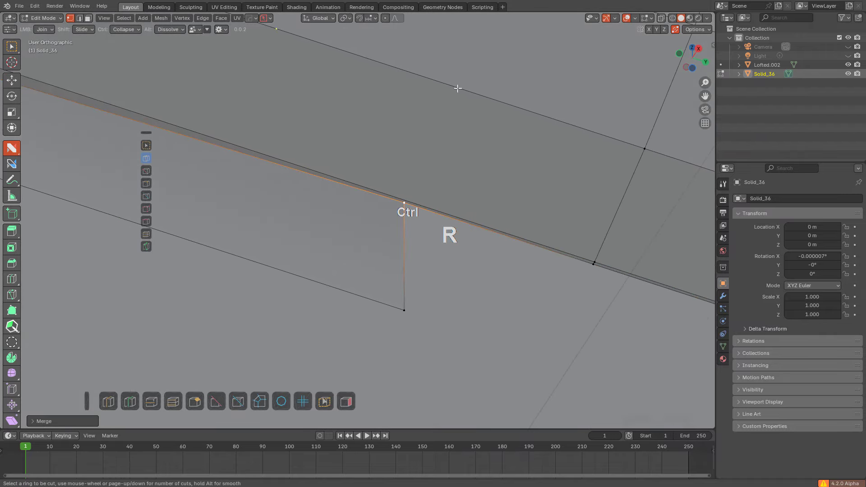
{"action": "left_click", "coordinate": [497, 106]}
{"action": "left_click", "coordinate": [281, 42]}
{"action": "key", "text": "g"}
{"action": "key", "text": "g"}
{"action": "left_click", "coordinate": [443, 93], "text": "alt"}
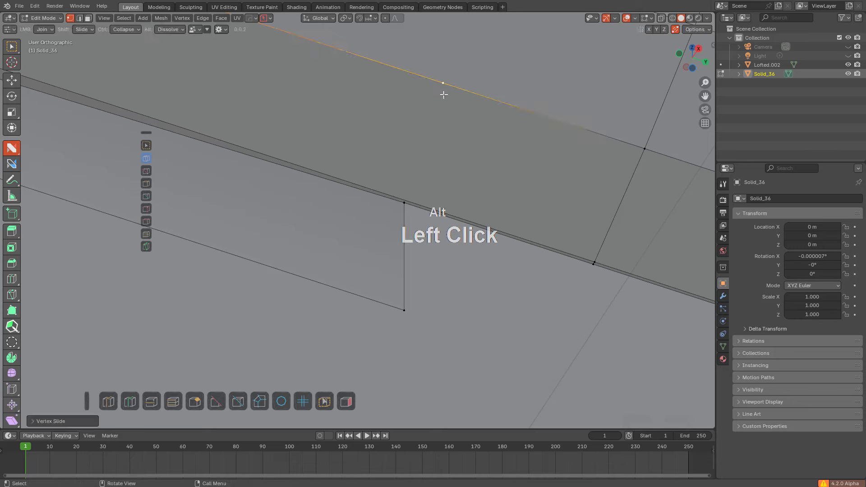
Step: In edge mode, dissolve the upper long edges of the thin strip running along the tube's lower border
{"action": "left_click_drag", "start_coordinate": [443, 92], "coordinate": [399, 214]}
{"action": "scroll", "coordinate": [499, 193], "scroll_direction": "up", "scroll_amount": 6}
{"action": "left_click_drag", "start_coordinate": [499, 158], "coordinate": [488, 197], "text": "shift"}
{"action": "scroll", "coordinate": [489, 199], "scroll_direction": "down", "scroll_amount": 7}
{"action": "scroll", "coordinate": [442, 238], "scroll_direction": "up", "scroll_amount": 6}
{"action": "middle_click_drag", "start_coordinate": [662, 253], "coordinate": [414, 143], "text": "shift"}
{"action": "key", "text": "2"}
{"action": "left_click", "coordinate": [269, 170], "text": "shift"}
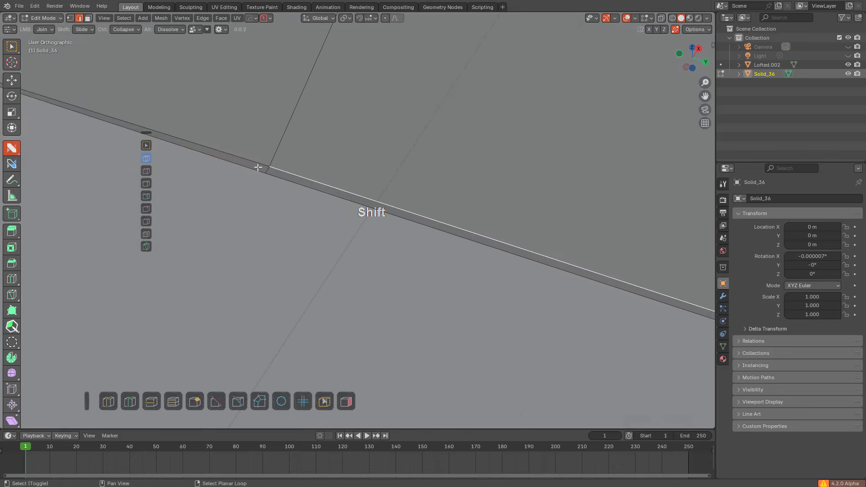
{"action": "left_click", "coordinate": [231, 150], "text": "shift"}
{"action": "key", "text": "ctrl+x"}
{"action": "scroll", "coordinate": [513, 198], "scroll_direction": "down", "scroll_amount": 4}
{"action": "middle_click_drag", "start_coordinate": [676, 313], "coordinate": [521, 267], "text": "shift"}
{"action": "scroll", "coordinate": [532, 278], "scroll_direction": "down", "scroll_amount": 8}
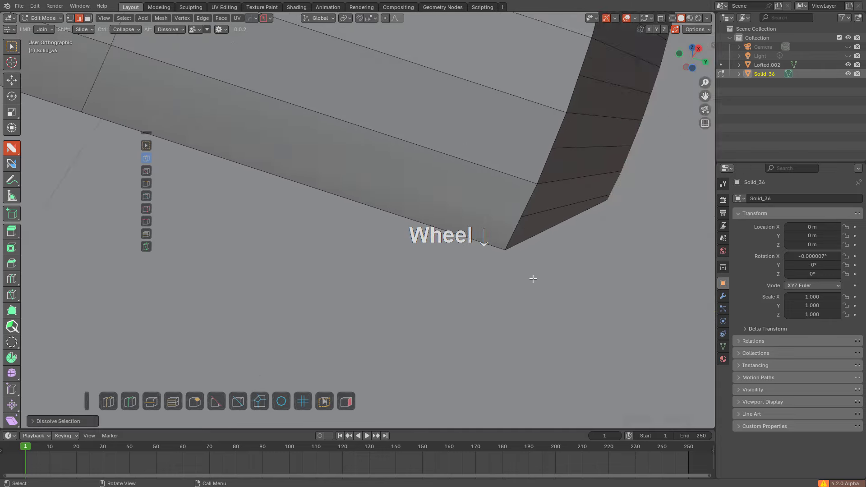
Step: Dissolve the redundant edge path along the remaining thin strip and around the rounded rim's lower end
{"action": "middle_click_drag", "start_coordinate": [171, 156], "coordinate": [391, 213], "text": "shift"}
{"action": "scroll", "coordinate": [390, 213], "scroll_direction": "up", "scroll_amount": 3}
{"action": "middle_click_drag", "start_coordinate": [364, 167], "coordinate": [367, 222], "text": "shift"}
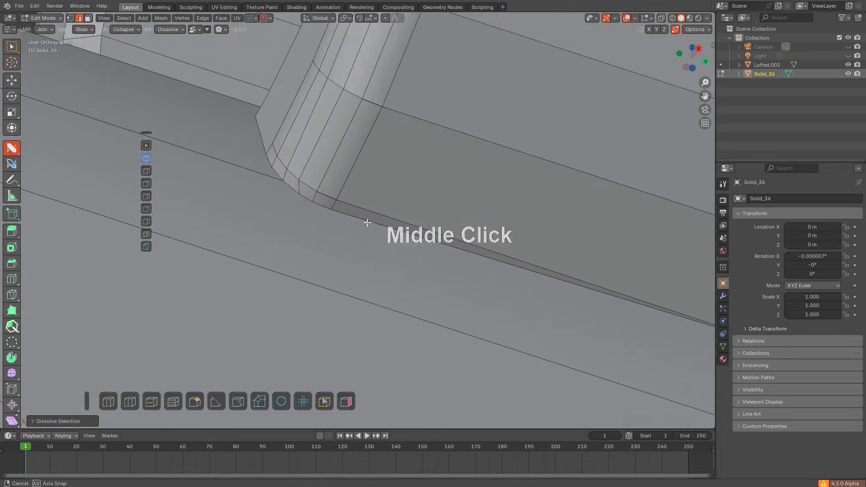
{"action": "scroll", "coordinate": [333, 203], "scroll_direction": "down", "scroll_amount": 2}
{"action": "left_click", "coordinate": [344, 199]}
{"action": "left_click", "coordinate": [261, 136], "text": "ctrl"}
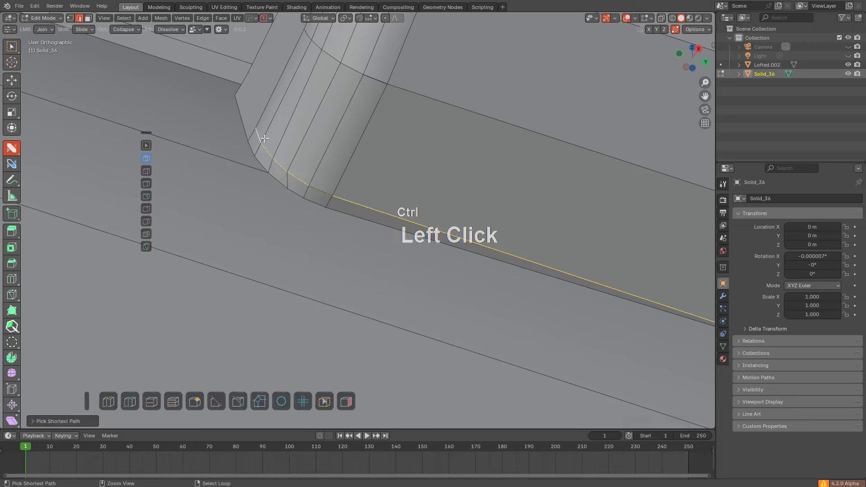
{"action": "key", "text": "x"}
{"action": "left_click", "coordinate": [328, 182]}
{"action": "key", "text": "ctrl+x"}
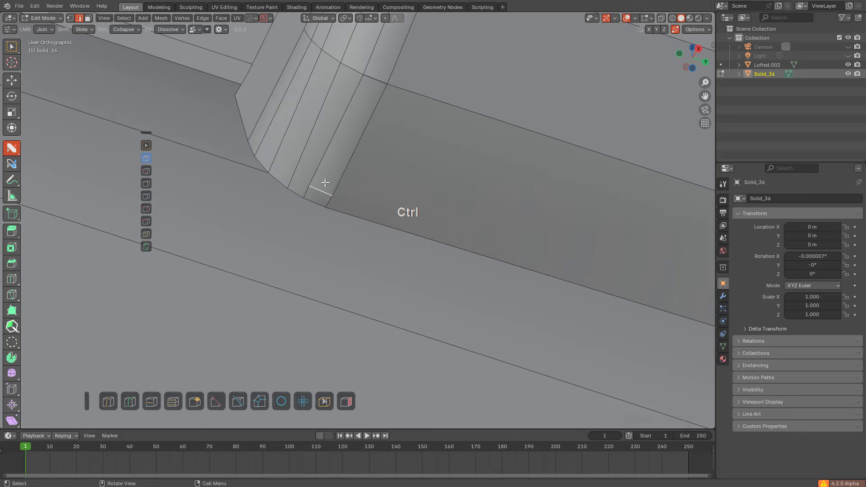
{"action": "middle_click_drag", "start_coordinate": [350, 184], "coordinate": [384, 166], "text": "shift"}
{"action": "scroll", "coordinate": [384, 166], "scroll_direction": "down", "scroll_amount": 1}
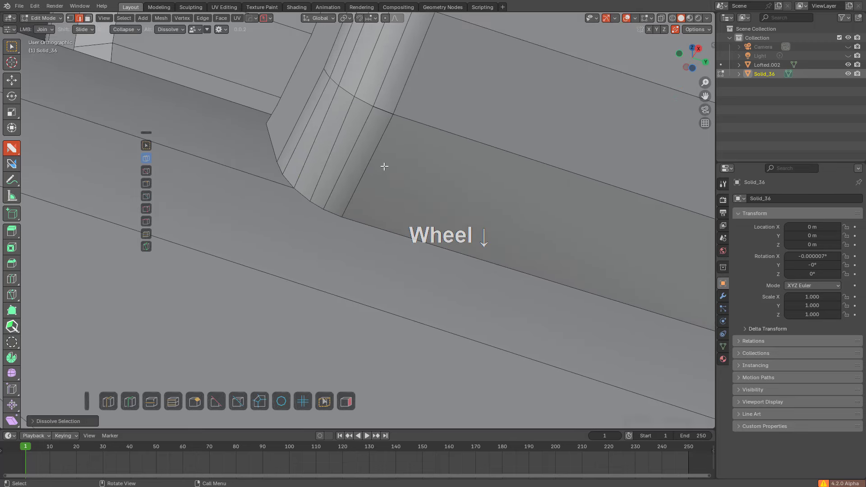
{"action": "key", "text": "a"}
{"action": "key", "text": "1"}
{"action": "left_click", "coordinate": [396, 116]}
{"action": "key", "text": "g"}
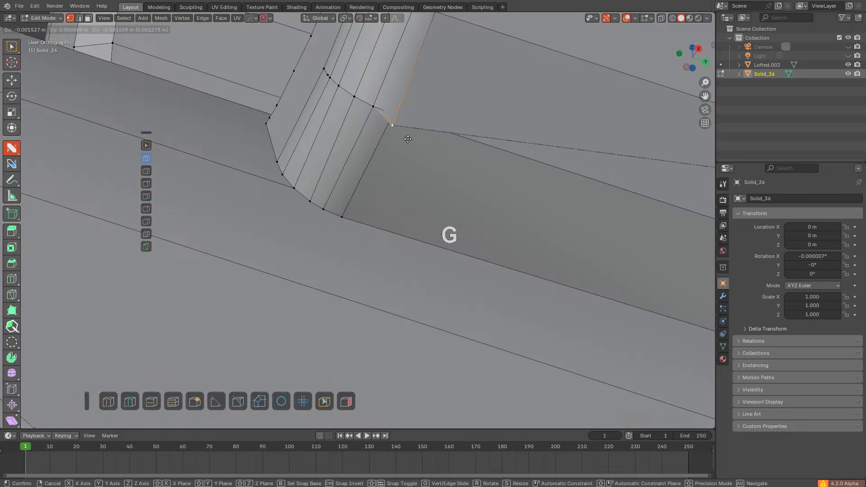
{"action": "right_click", "coordinate": [408, 135]}
Step: Merge all of the mesh's vertices by distance and return to object mode
{"action": "key", "text": "a"}
{"action": "right_click", "coordinate": [413, 150]}
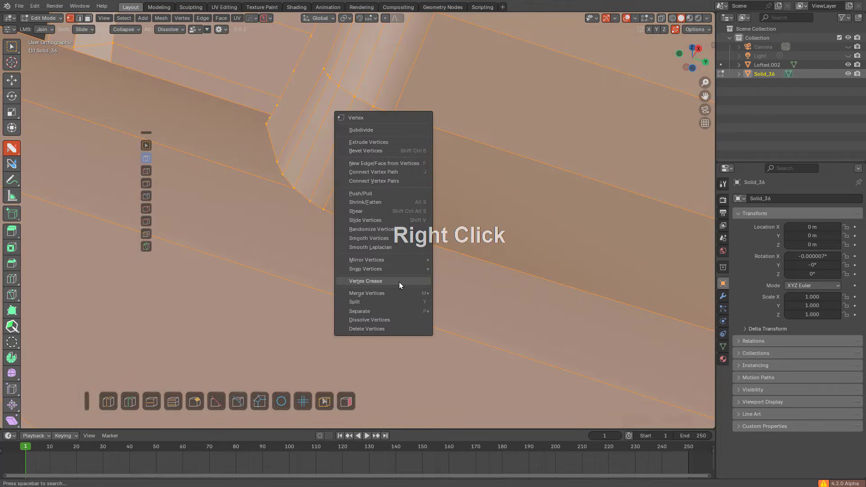
{"action": "mouse_move", "coordinate": [389, 292]}
{"action": "left_click", "coordinate": [460, 344]}
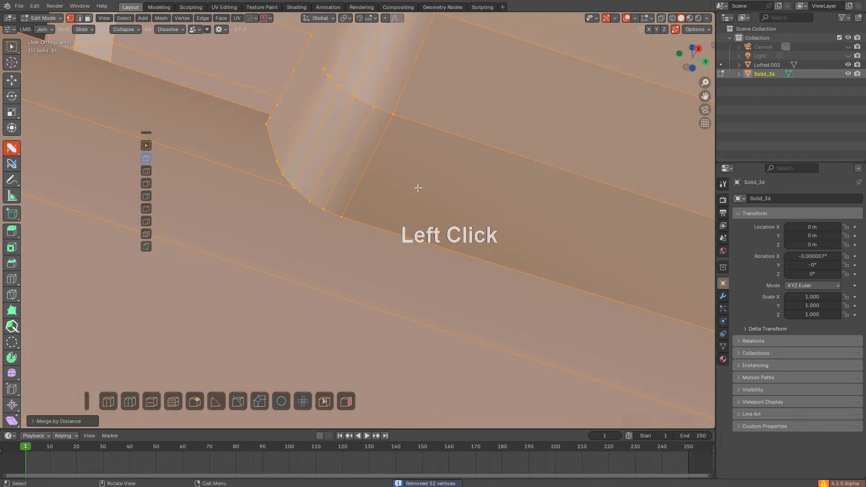
{"action": "scroll", "coordinate": [460, 197], "scroll_direction": "down", "scroll_amount": 2}
{"action": "middle_click_drag", "start_coordinate": [461, 197], "coordinate": [426, 228]}
{"action": "key", "text": "Tab"}
{"action": "scroll", "coordinate": [429, 196], "scroll_direction": "down", "scroll_amount": 3}
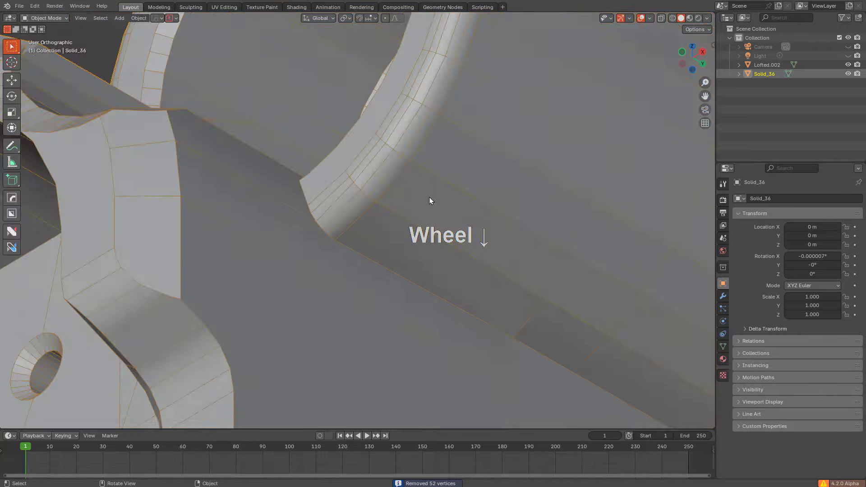
{"action": "key", "text": "Tab"}
{"action": "left_click", "coordinate": [386, 199]}
{"action": "right_click", "coordinate": [414, 192]}
{"action": "left_click_drag", "start_coordinate": [401, 171], "coordinate": [365, 242]}
{"action": "right_click", "coordinate": [366, 242]}
Step: In edge mode, dissolve the surplus lengthwise edge loops on the rounded rim, leaving nothing selected
{"action": "scroll", "coordinate": [382, 202], "scroll_direction": "up", "scroll_amount": 2}
{"action": "scroll", "coordinate": [377, 233], "scroll_direction": "down", "scroll_amount": 2, "text": "shift"}
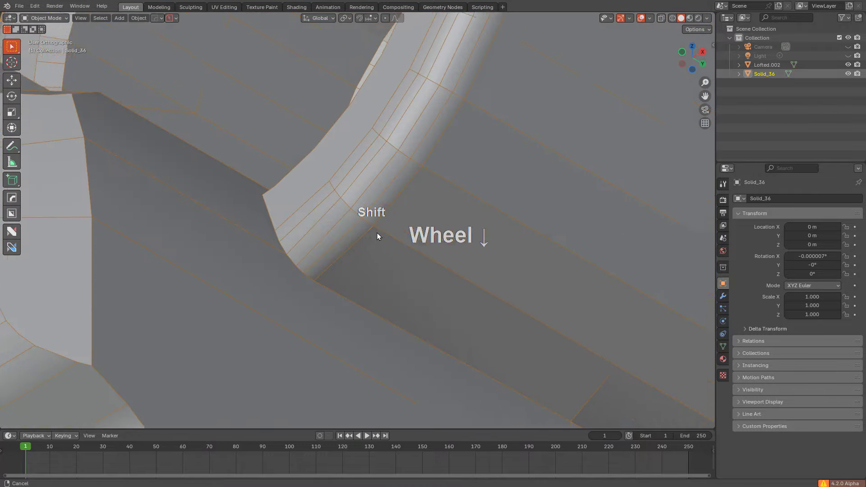
{"action": "scroll", "coordinate": [465, 246], "scroll_direction": "down", "scroll_amount": 2}
{"action": "middle_click_drag", "start_coordinate": [464, 245], "coordinate": [482, 234], "text": "shift"}
{"action": "key", "text": "2"}
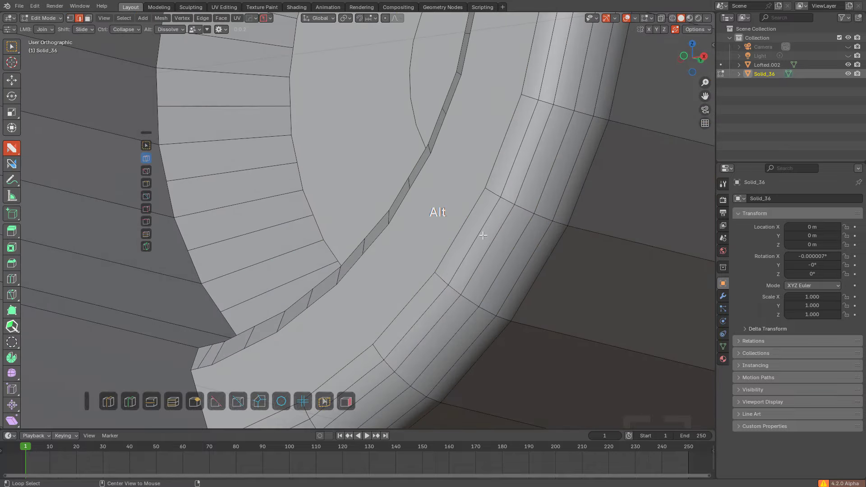
{"action": "left_click", "coordinate": [537, 244], "text": "alt+shift"}
{"action": "left_click", "coordinate": [542, 246], "text": "alt"}
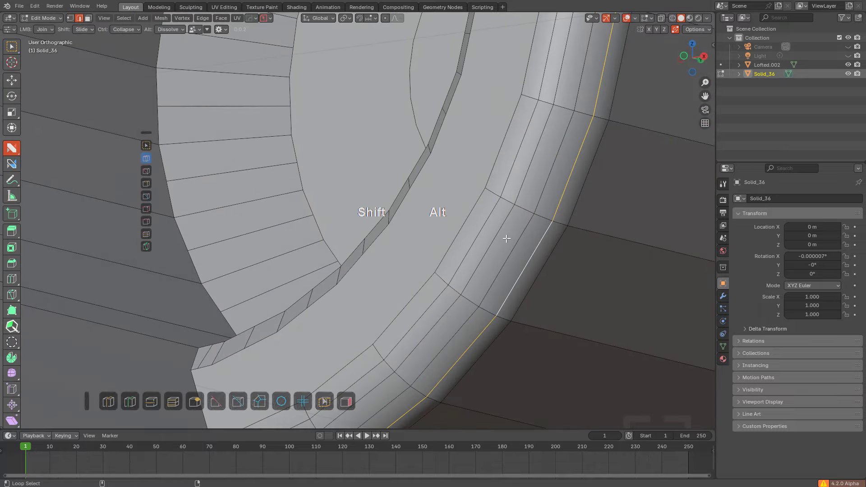
{"action": "left_click", "coordinate": [470, 221], "text": "alt"}
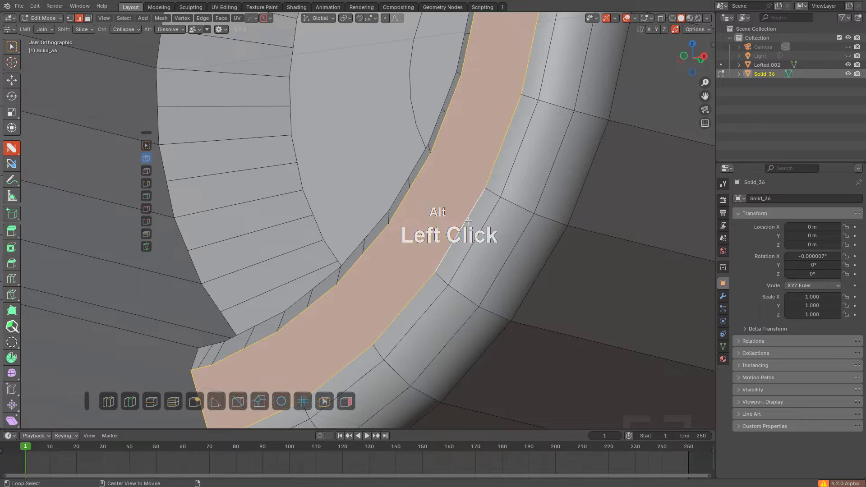
{"action": "key", "text": "alt+a"}
Step: Dissolve every other cross edge on the inner lip, from its lower notch end up around the outer side
{"action": "scroll", "coordinate": [455, 226], "scroll_direction": "down", "scroll_amount": 4}
{"action": "middle_click_drag", "start_coordinate": [456, 217], "coordinate": [510, 249]}
{"action": "middle_click_drag", "start_coordinate": [510, 249], "coordinate": [420, 257], "text": "shift"}
{"action": "scroll", "coordinate": [406, 261], "scroll_direction": "up", "scroll_amount": 4}
{"action": "middle_click_drag", "start_coordinate": [394, 266], "coordinate": [365, 289]}
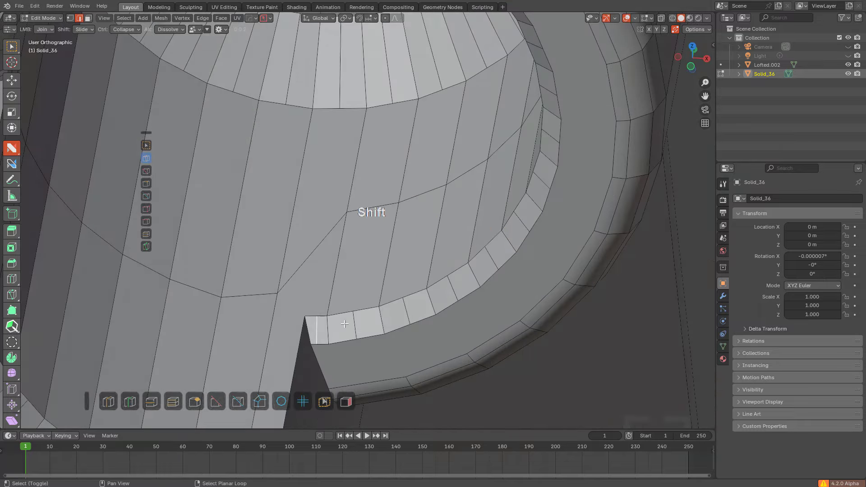
{"action": "middle_click_drag", "start_coordinate": [447, 292], "coordinate": [490, 266], "text": "shift"}
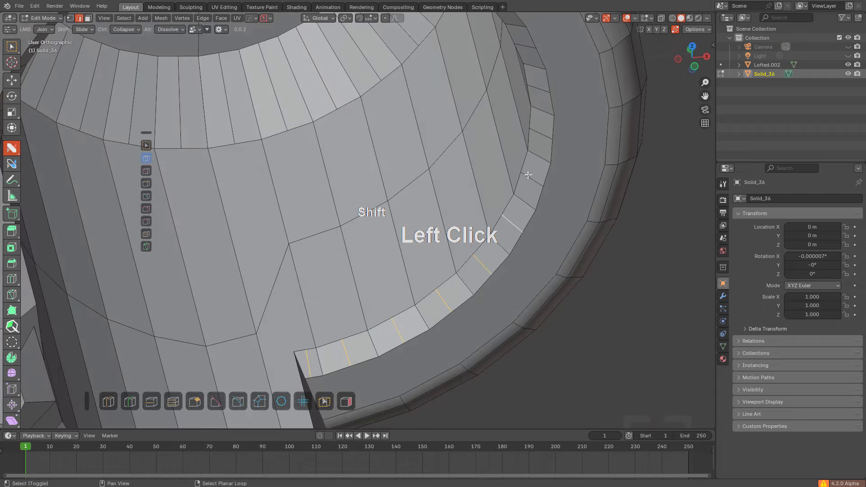
{"action": "middle_click_drag", "start_coordinate": [528, 175], "coordinate": [491, 146], "text": "shift"}
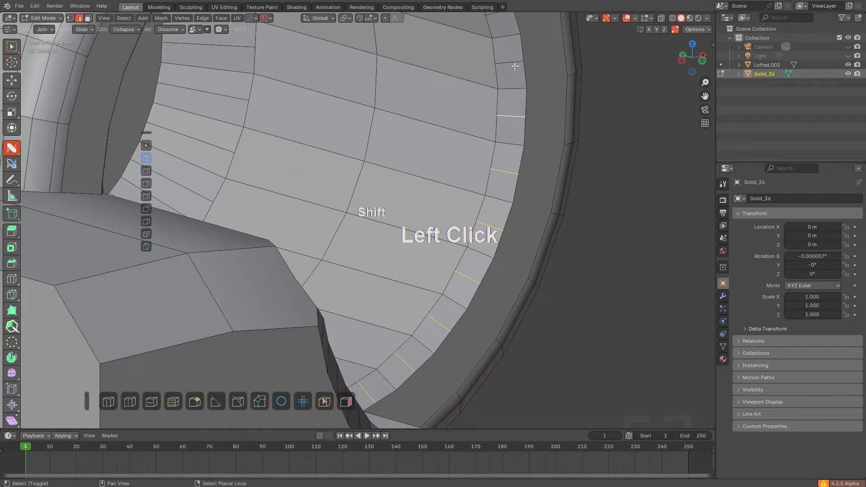
{"action": "middle_click_drag", "start_coordinate": [515, 66], "coordinate": [484, 195], "text": "shift"}
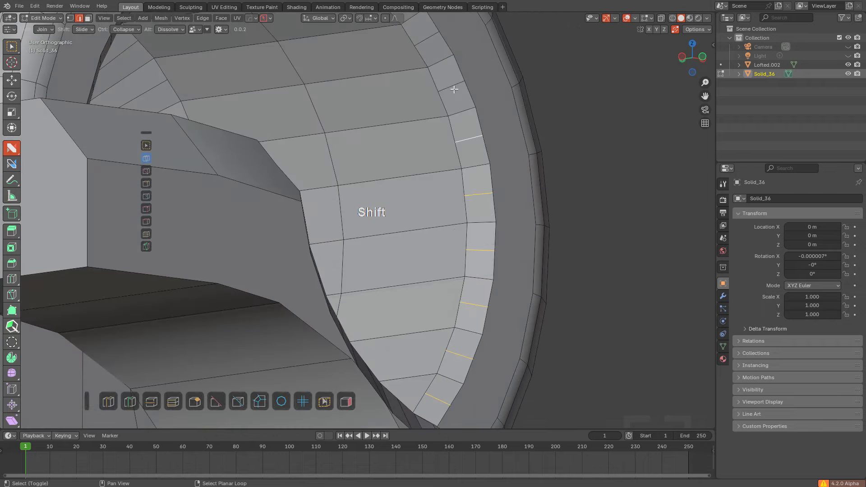
{"action": "middle_click_drag", "start_coordinate": [437, 93], "coordinate": [401, 155]}
{"action": "key", "text": "ctrl+x"}
Step: Dissolve every other cross edge on the inner lip across the top of the opening
{"action": "left_click", "coordinate": [410, 152]}
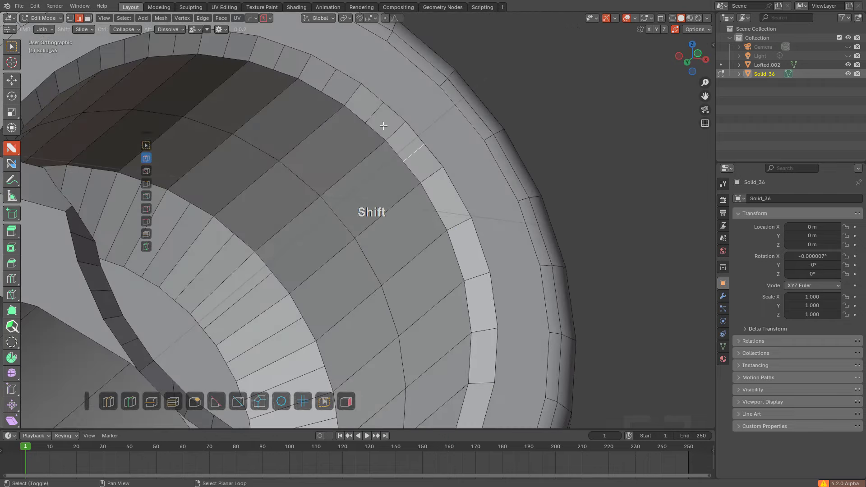
{"action": "middle_click_drag", "start_coordinate": [353, 117], "coordinate": [456, 196]}
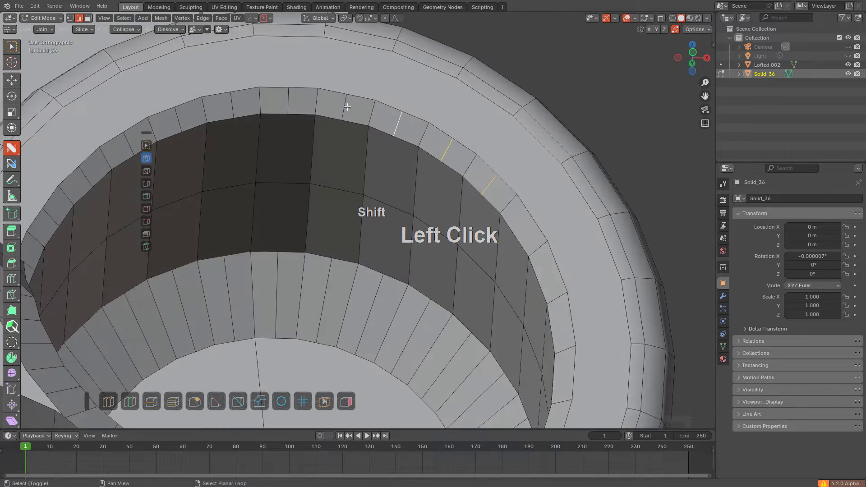
{"action": "left_click", "coordinate": [346, 106], "text": "shift"}
{"action": "middle_click_drag", "start_coordinate": [344, 107], "coordinate": [495, 139], "text": "shift"}
{"action": "left_click", "coordinate": [433, 128], "text": "shift"}
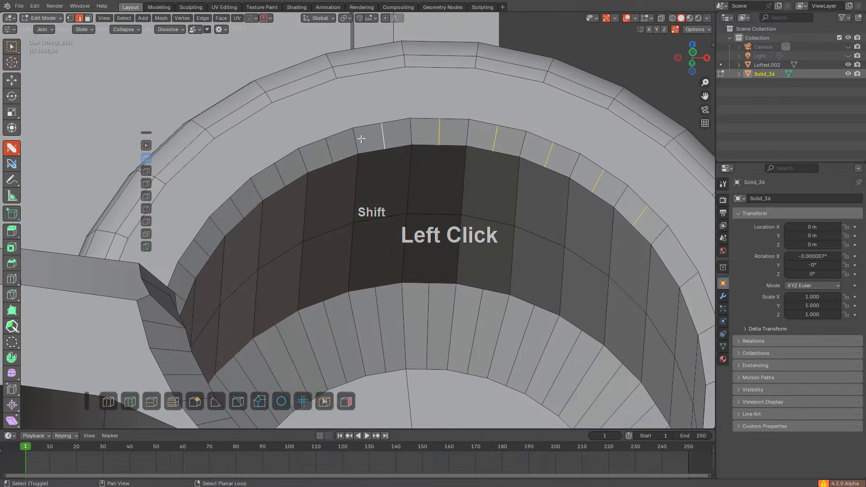
{"action": "left_click", "coordinate": [331, 153], "text": "shift"}
{"action": "middle_click_drag", "start_coordinate": [332, 154], "coordinate": [490, 120]}
{"action": "middle_click_drag", "start_coordinate": [490, 120], "coordinate": [406, 199], "text": "shift"}
{"action": "key", "text": "ctrl+x"}
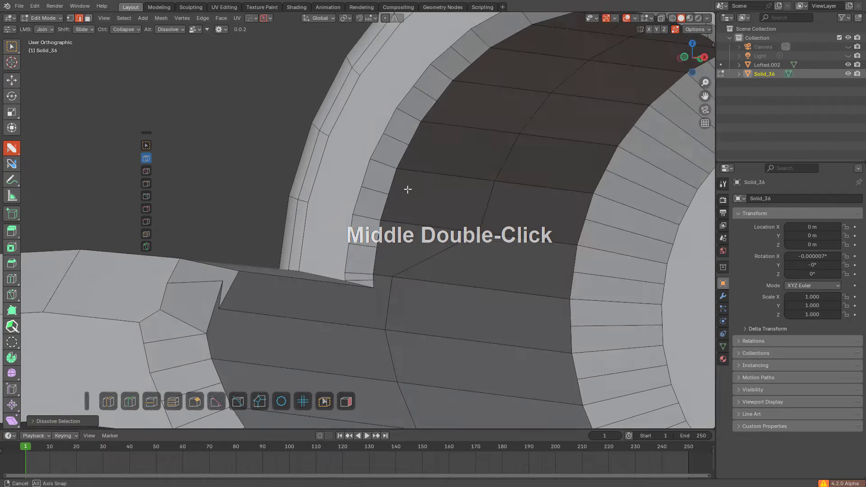
Step: Dissolve the remaining surplus cross edges on the inner lip near its far end at the cut
{"action": "left_click", "coordinate": [363, 304]}
{"action": "key", "text": "x"}
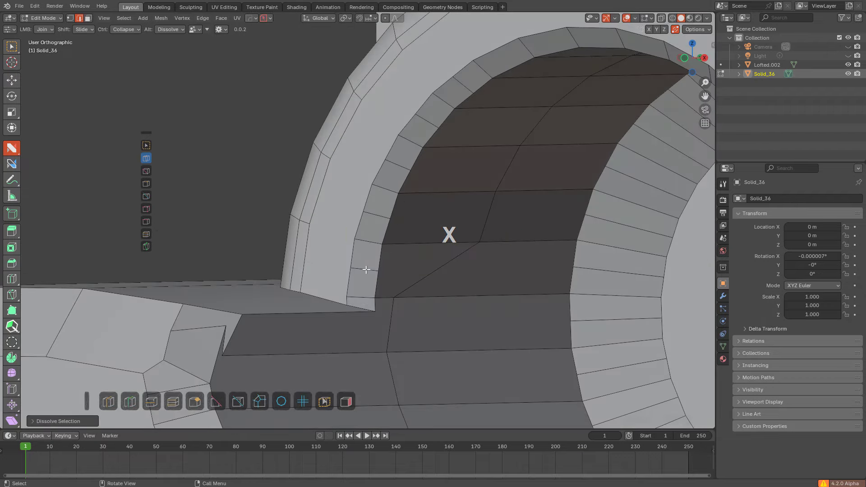
{"action": "left_click", "coordinate": [367, 271]}
{"action": "left_click", "coordinate": [379, 216], "text": "shift"}
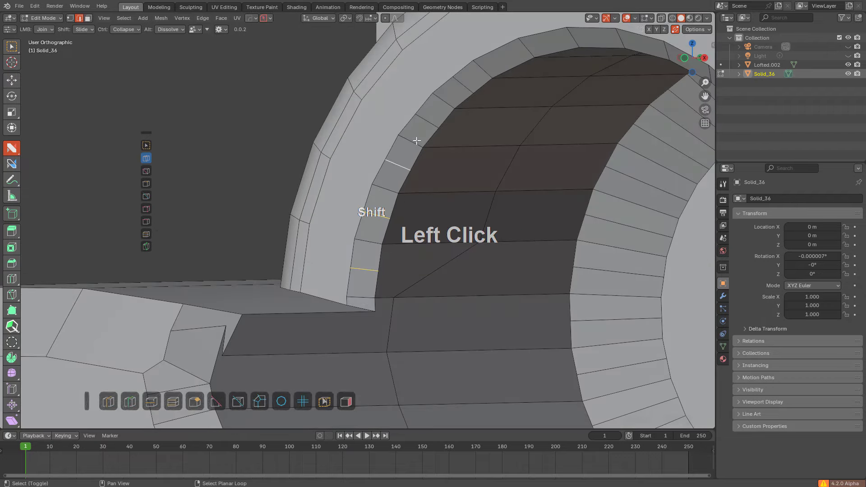
{"action": "key", "text": "x"}
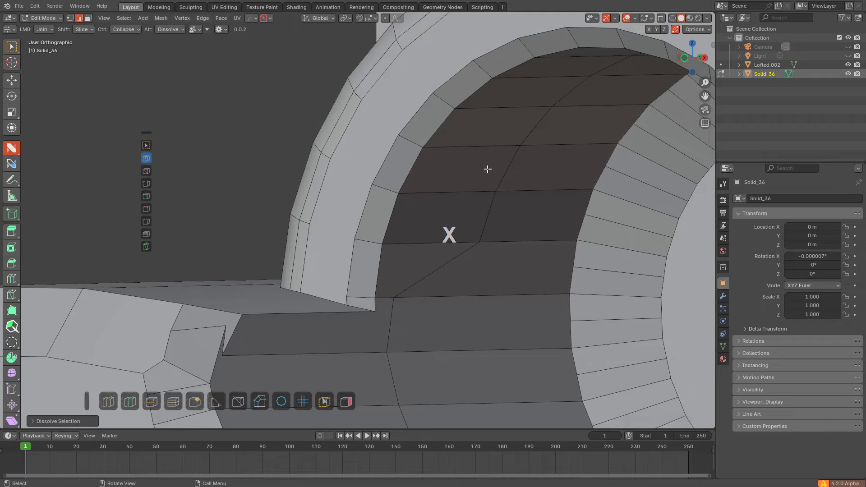
Step: In vertex mode, connect a rim vertex to the inner lip vertex across the flat face near the cut
{"action": "middle_click_drag", "start_coordinate": [487, 168], "coordinate": [473, 164]}
{"action": "key", "text": "1"}
{"action": "left_click", "coordinate": [372, 171]}
{"action": "middle_click_drag", "start_coordinate": [372, 171], "coordinate": [363, 207], "text": "shift"}
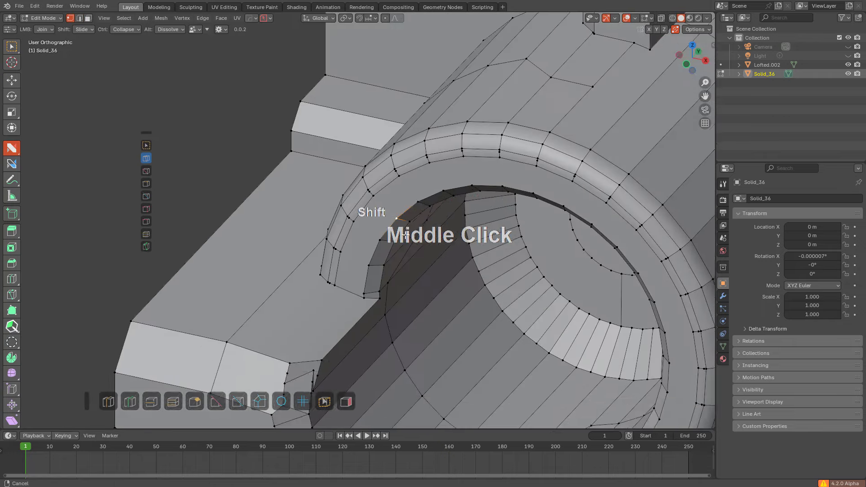
{"action": "scroll", "coordinate": [387, 291], "scroll_direction": "up", "scroll_amount": 3}
{"action": "left_click_drag", "start_coordinate": [326, 214], "coordinate": [397, 247]}
Step: Dissolve the surplus mid-edge vertices on the rim's inner bevel, from the cut end over the top and down the outer side
{"action": "left_click", "coordinate": [311, 205]}
{"action": "left_click", "coordinate": [299, 292], "text": "shift"}
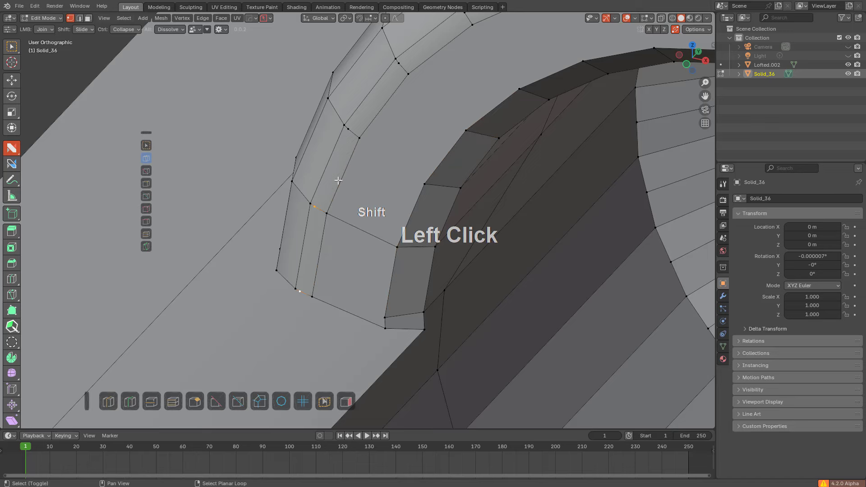
{"action": "left_click", "coordinate": [403, 64], "text": "shift"}
{"action": "middle_click_drag", "start_coordinate": [412, 79], "coordinate": [283, 237], "text": "shift"}
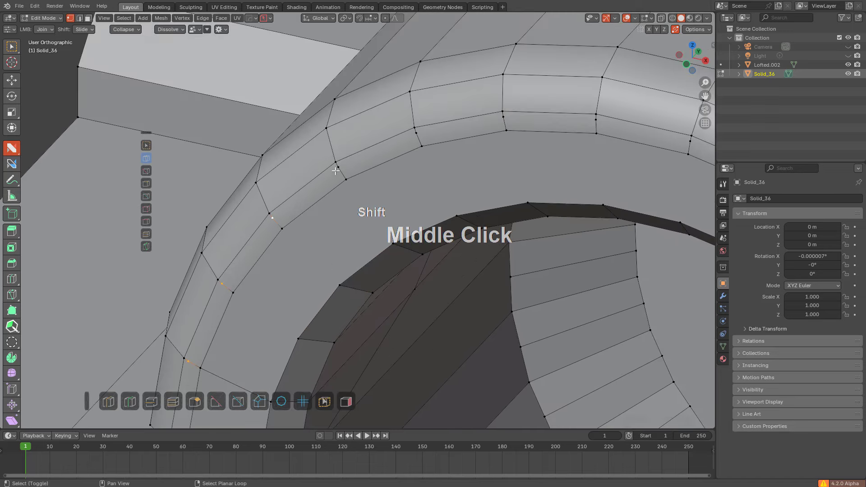
{"action": "left_click", "coordinate": [337, 167], "text": "shift"}
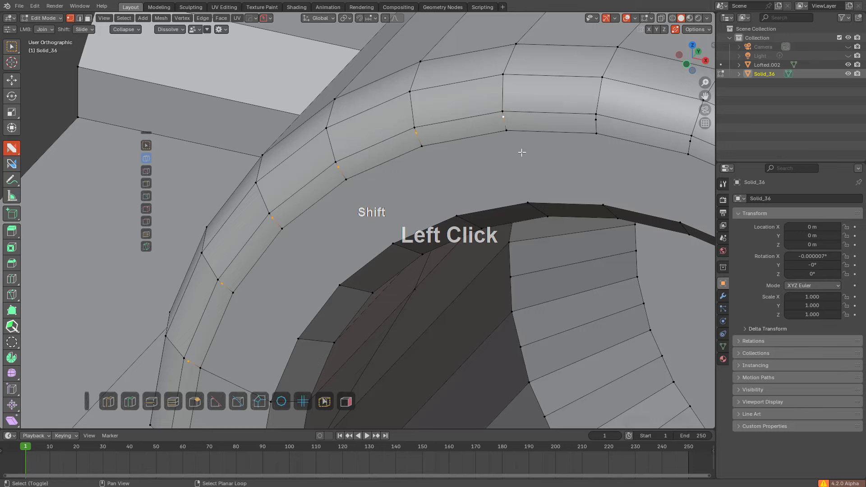
{"action": "scroll", "coordinate": [266, 177], "scroll_direction": "up", "scroll_amount": 3}
{"action": "left_click", "coordinate": [271, 122], "text": "shift"}
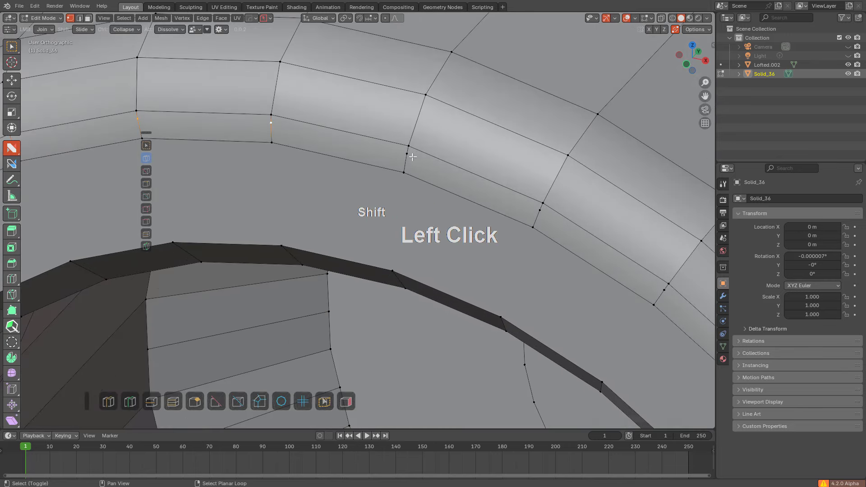
{"action": "left_click", "coordinate": [534, 226], "text": "shift"}
{"action": "middle_click_drag", "start_coordinate": [549, 220], "coordinate": [405, 182], "text": "shift"}
{"action": "middle_click_drag", "start_coordinate": [462, 208], "coordinate": [438, 178], "text": "shift"}
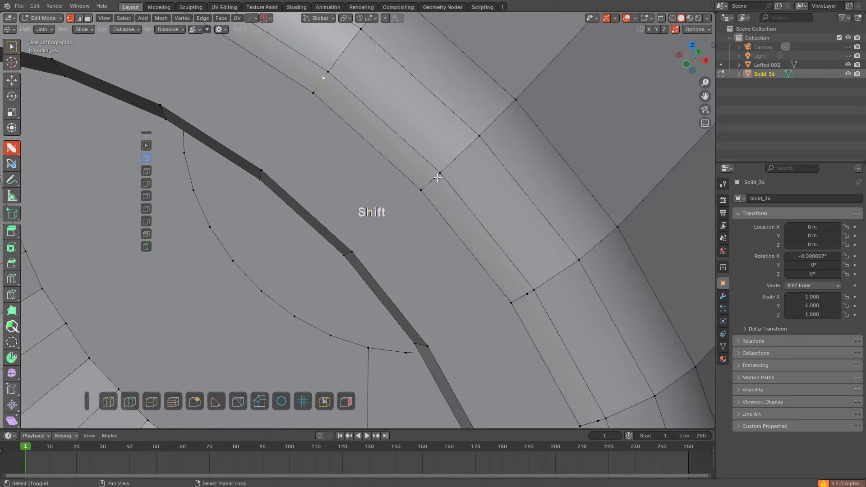
{"action": "middle_click_drag", "start_coordinate": [537, 246], "coordinate": [469, 153], "text": "shift"}
{"action": "middle_click_drag", "start_coordinate": [526, 311], "coordinate": [447, 144], "text": "shift"}
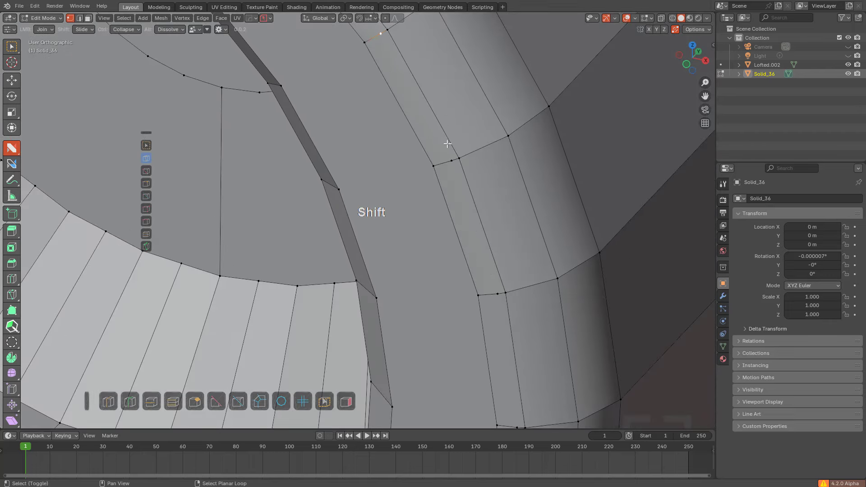
{"action": "middle_click_drag", "start_coordinate": [482, 242], "coordinate": [426, 151], "text": "shift"}
{"action": "key", "text": "ctrl+x"}
Step: Dissolve the remaining surplus vertices on the rim's inner bevel around its lower side to the other cut end
{"action": "left_click", "coordinate": [429, 202]}
{"action": "middle_click_drag", "start_coordinate": [453, 336], "coordinate": [450, 172], "text": "shift"}
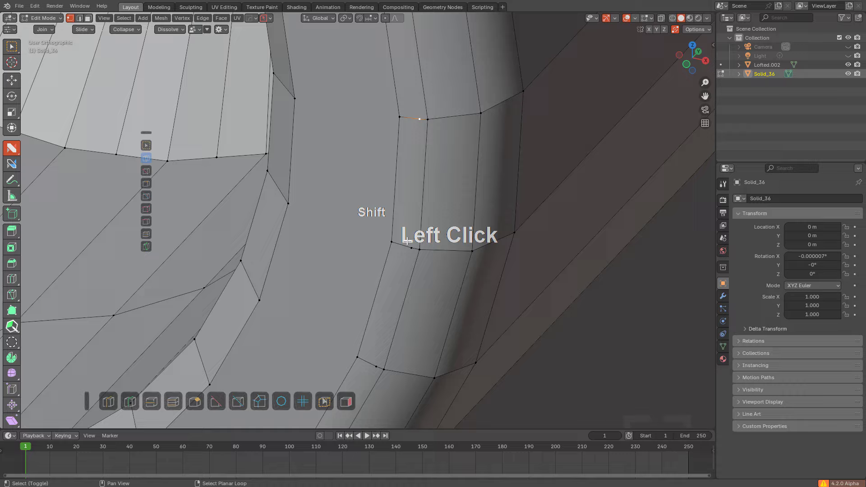
{"action": "key", "text": "ctrl+x"}
{"action": "left_click", "coordinate": [451, 159]}
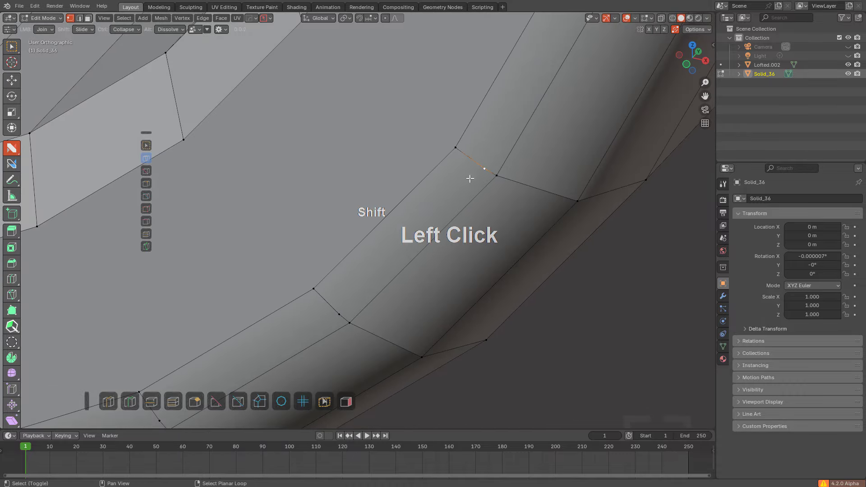
{"action": "left_click", "coordinate": [340, 304], "text": "shift"}
{"action": "middle_click_drag", "start_coordinate": [315, 279], "coordinate": [552, 112], "text": "shift"}
{"action": "key", "text": "ctrl+x"}
{"action": "left_click", "coordinate": [390, 250]}
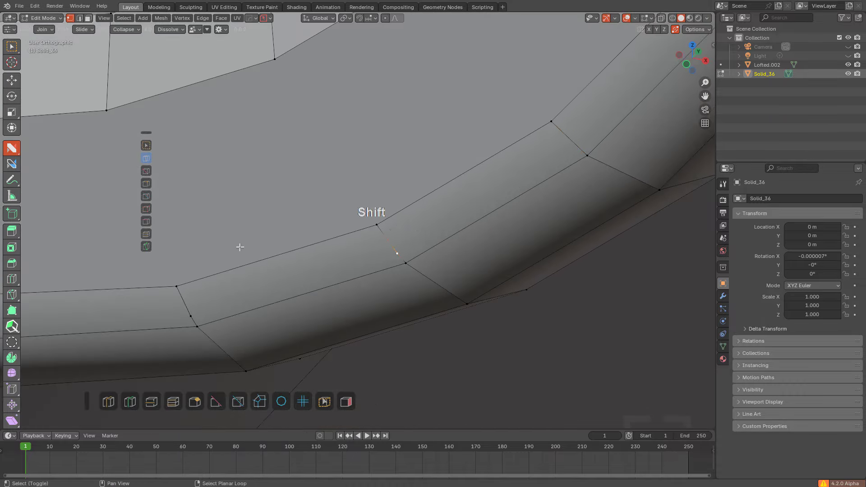
{"action": "middle_click_drag", "start_coordinate": [226, 248], "coordinate": [433, 176], "text": "shift"}
{"action": "middle_click_drag", "start_coordinate": [271, 220], "coordinate": [452, 190], "text": "shift"}
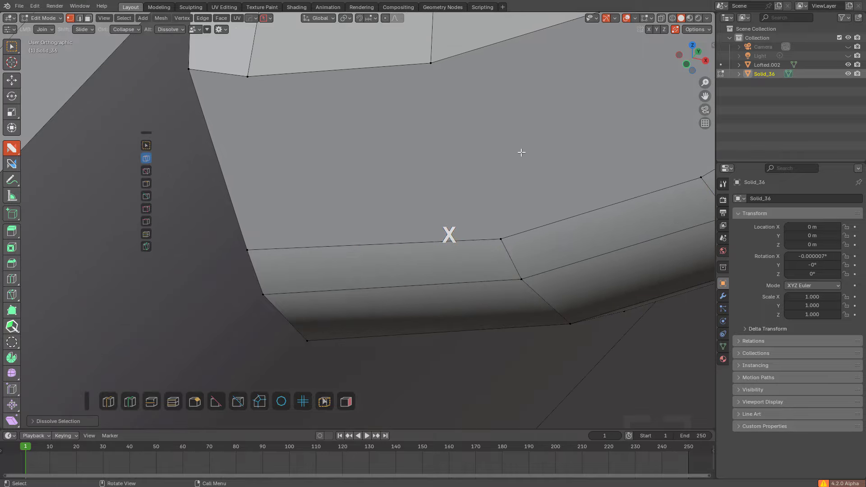
{"action": "middle_click_drag", "start_coordinate": [522, 152], "coordinate": [455, 166], "text": "shift"}
Step: Dissolve every other cross edge around the full sloped ring at the far end of the bore
{"action": "scroll", "coordinate": [406, 216], "scroll_direction": "down", "scroll_amount": 3}
{"action": "scroll", "coordinate": [383, 255], "scroll_direction": "up", "scroll_amount": 2}
{"action": "scroll", "coordinate": [384, 255], "scroll_direction": "down", "scroll_amount": 2}
{"action": "scroll", "coordinate": [350, 169], "scroll_direction": "down", "scroll_amount": 1}
{"action": "scroll", "coordinate": [455, 166], "scroll_direction": "up", "scroll_amount": 4}
{"action": "key", "text": "2"}
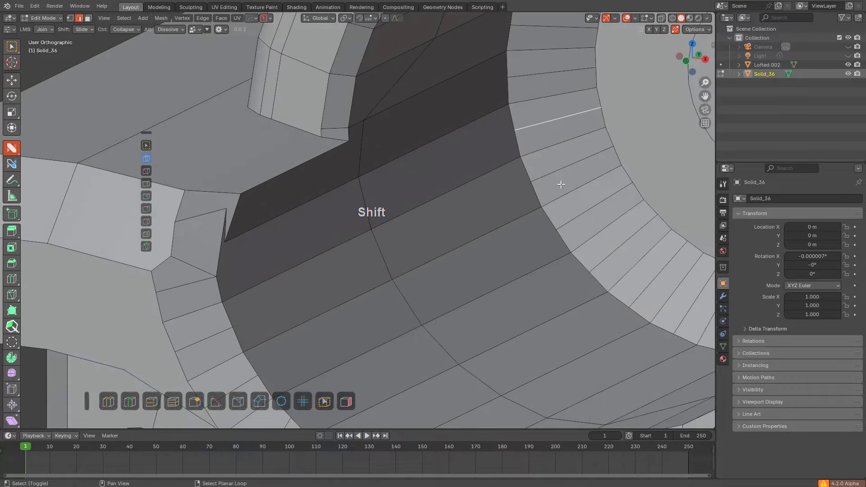
{"action": "left_click", "coordinate": [621, 245], "text": "shift"}
{"action": "middle_click_drag", "start_coordinate": [621, 245], "coordinate": [364, 185], "text": "shift"}
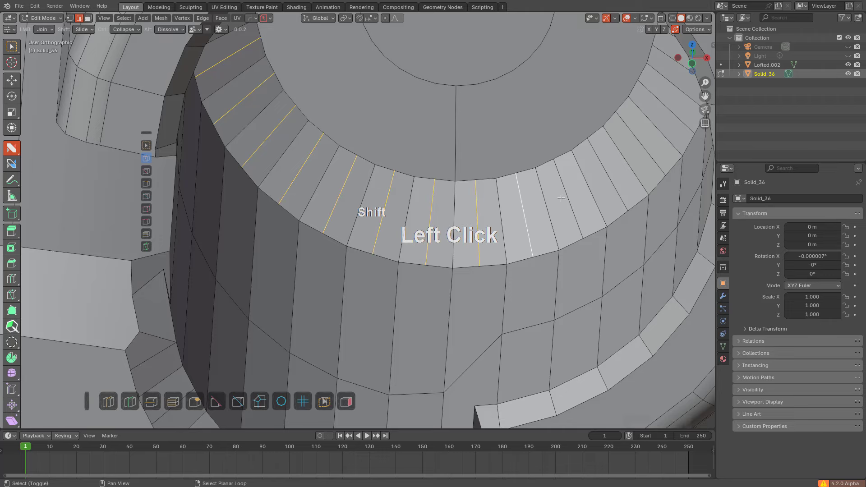
{"action": "left_click", "coordinate": [603, 172], "text": "shift"}
{"action": "middle_click_drag", "start_coordinate": [602, 172], "coordinate": [433, 270], "text": "shift"}
{"action": "middle_click_drag", "start_coordinate": [433, 270], "coordinate": [452, 261]}
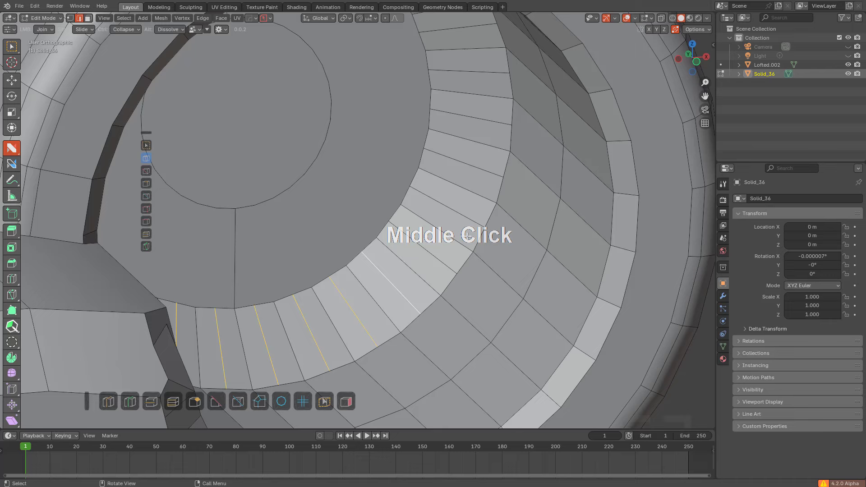
{"action": "left_click", "coordinate": [442, 258], "text": "shift"}
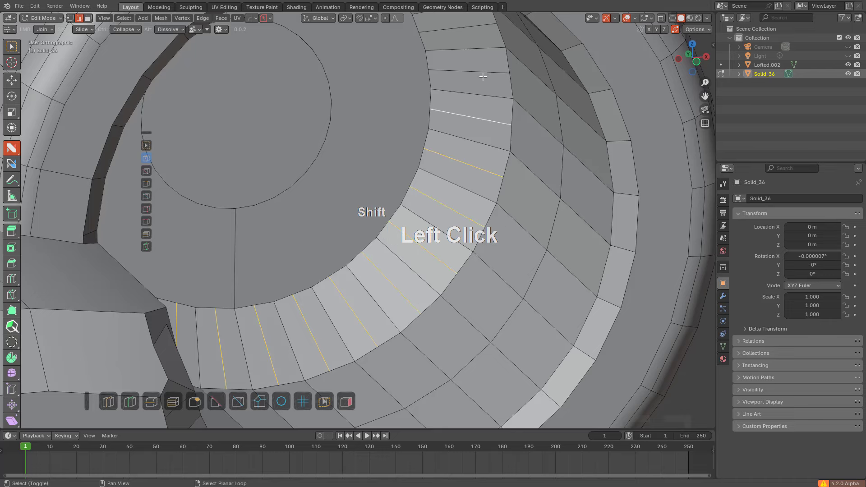
{"action": "middle_click_drag", "start_coordinate": [479, 76], "coordinate": [461, 209]}
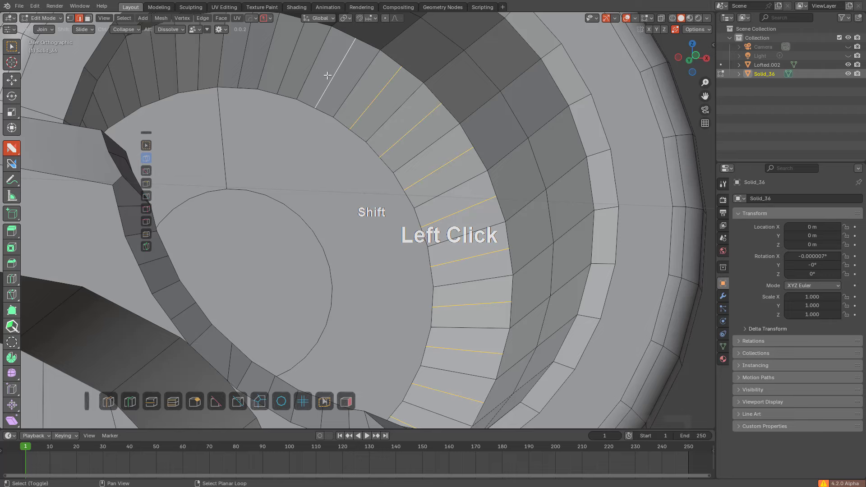
{"action": "middle_click_drag", "start_coordinate": [328, 76], "coordinate": [481, 113], "text": "shift"}
{"action": "middle_click_drag", "start_coordinate": [481, 113], "coordinate": [464, 88]}
{"action": "left_click", "coordinate": [459, 105], "text": "shift"}
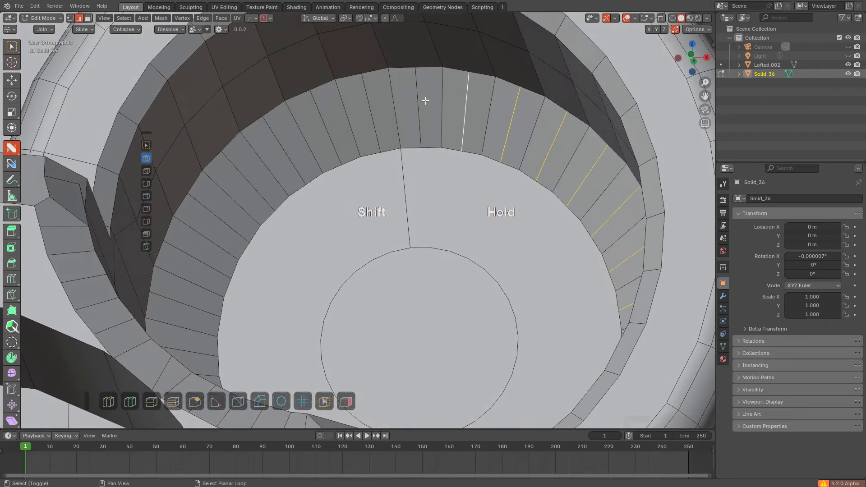
{"action": "left_click", "coordinate": [426, 100], "text": "shift"}
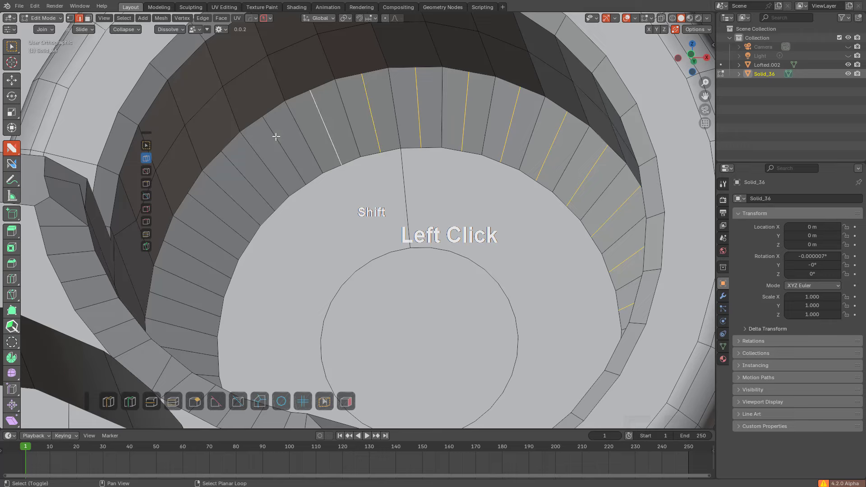
{"action": "left_click", "coordinate": [240, 173], "text": "shift"}
{"action": "middle_click_drag", "start_coordinate": [241, 173], "coordinate": [337, 188]}
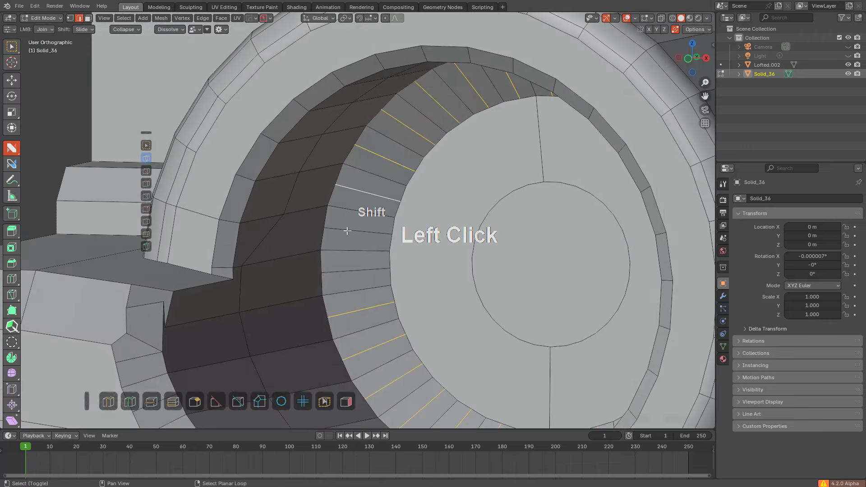
{"action": "key", "text": "ctrl+x"}
Step: Merge the centre circle and the two half-ring faces at the bore's end into a single disc face
{"action": "middle_click_drag", "start_coordinate": [365, 258], "coordinate": [377, 246]}
{"action": "scroll", "coordinate": [374, 217], "scroll_direction": "down", "scroll_amount": 2}
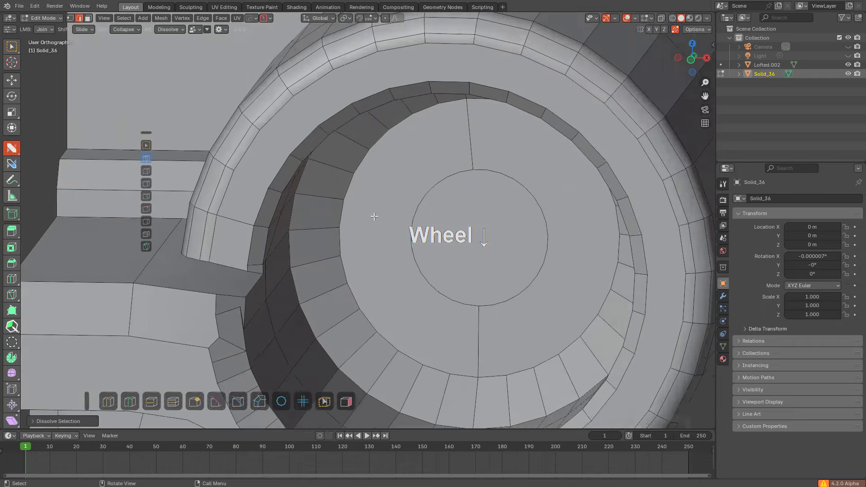
{"action": "scroll", "coordinate": [375, 216], "scroll_direction": "down", "scroll_amount": 2}
{"action": "key", "text": "1"}
{"action": "scroll", "coordinate": [470, 203], "scroll_direction": "up", "scroll_amount": 4}
{"action": "key", "text": "3"}
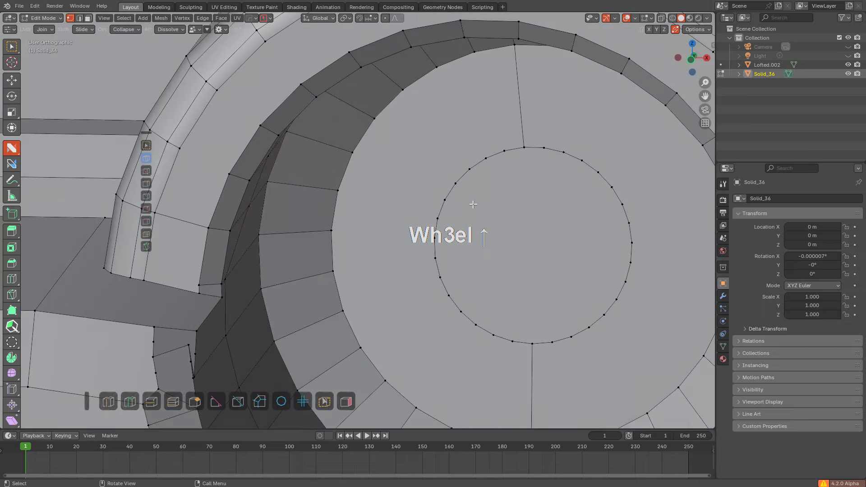
{"action": "left_click", "coordinate": [470, 203]}
{"action": "key", "text": "x"}
{"action": "key", "text": "ctrl+KP_Add"}
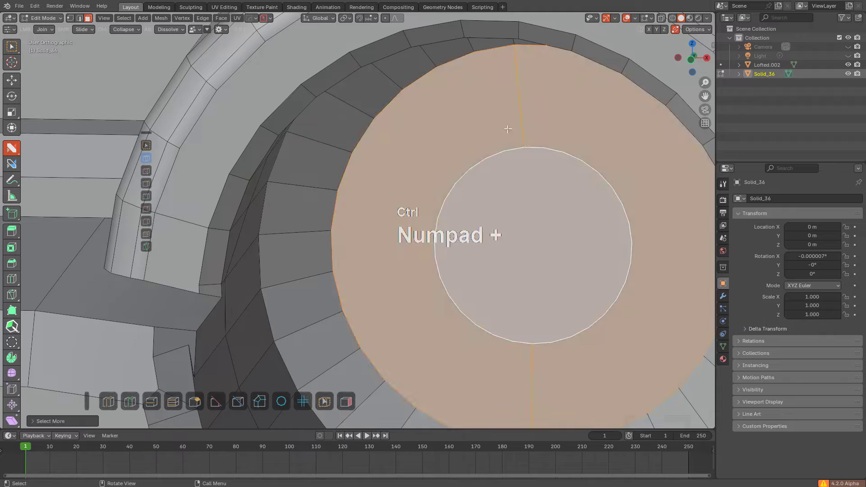
{"action": "scroll", "coordinate": [481, 242], "scroll_direction": "down", "scroll_amount": 3}
{"action": "middle_click_drag", "start_coordinate": [481, 242], "coordinate": [446, 185]}
Step: Inset the disc face at the bore's end to form a narrow ring of quads around it
{"action": "key", "text": "3"}
{"action": "left_click", "coordinate": [446, 185]}
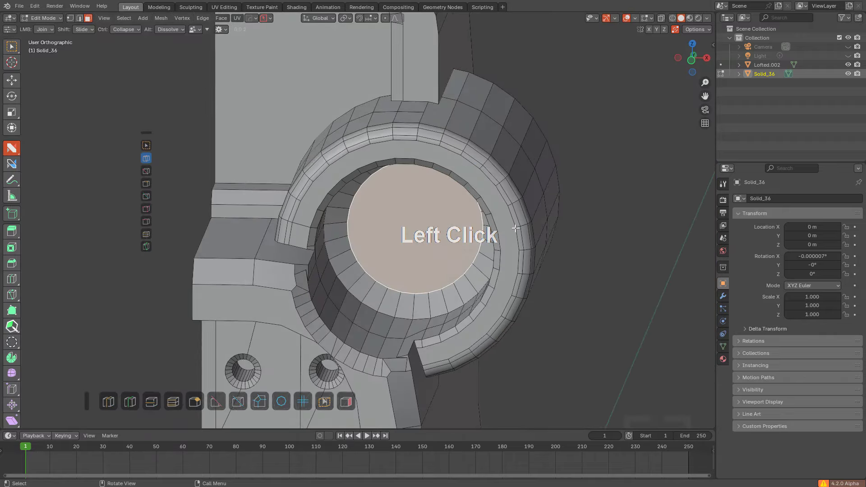
{"action": "scroll", "coordinate": [446, 185], "scroll_direction": "up", "scroll_amount": 3}
{"action": "key", "text": "i"}
{"action": "left_click", "coordinate": [576, 235]}
Step: Bevel the outer and inner edge loops of the bore's sloped ring with a narrow two-segment bevel
{"action": "middle_click_drag", "start_coordinate": [576, 235], "coordinate": [439, 235]}
{"action": "scroll", "coordinate": [432, 232], "scroll_direction": "up", "scroll_amount": 2}
{"action": "key", "text": "2"}
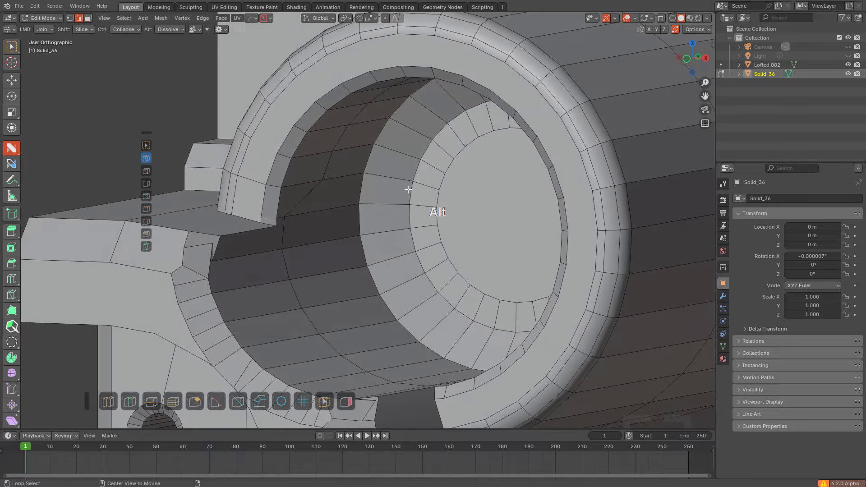
{"action": "left_click", "coordinate": [397, 194], "text": "alt+shift"}
{"action": "left_click", "coordinate": [374, 189], "text": "alt+shift"}
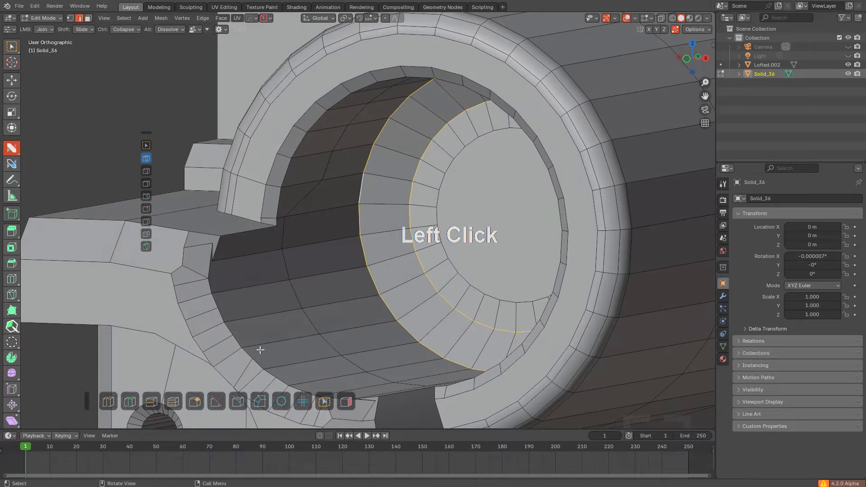
{"action": "left_click", "coordinate": [172, 391]}
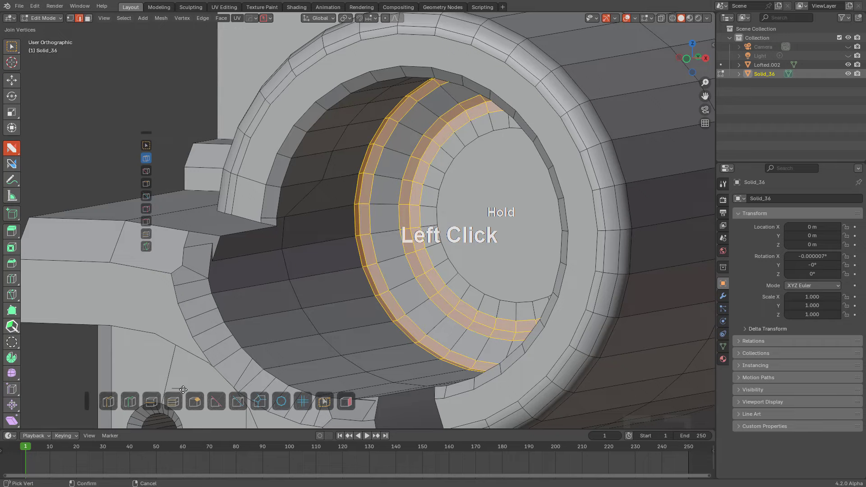
{"action": "left_click", "coordinate": [183, 390]}
Step: Select the inset disc face in front view and show the nFlow add-on settings
{"action": "middle_click_drag", "start_coordinate": [350, 254], "coordinate": [472, 218]}
{"action": "key", "text": "3"}
{"action": "left_click", "coordinate": [514, 199]}
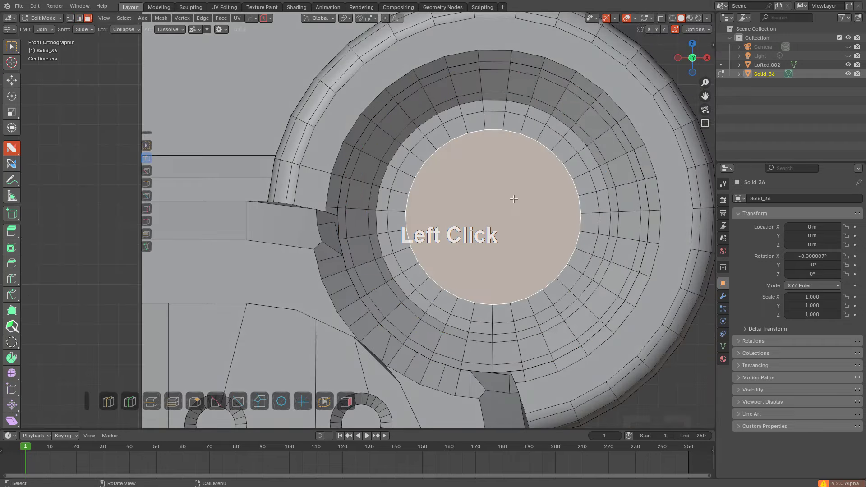
{"action": "key", "text": "n"}
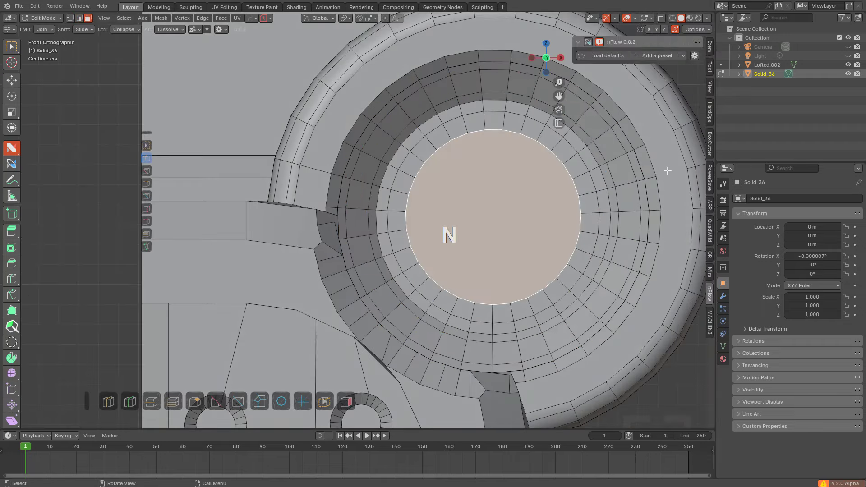
{"action": "left_click", "coordinate": [655, 51]}
{"action": "left_click", "coordinate": [658, 72]}
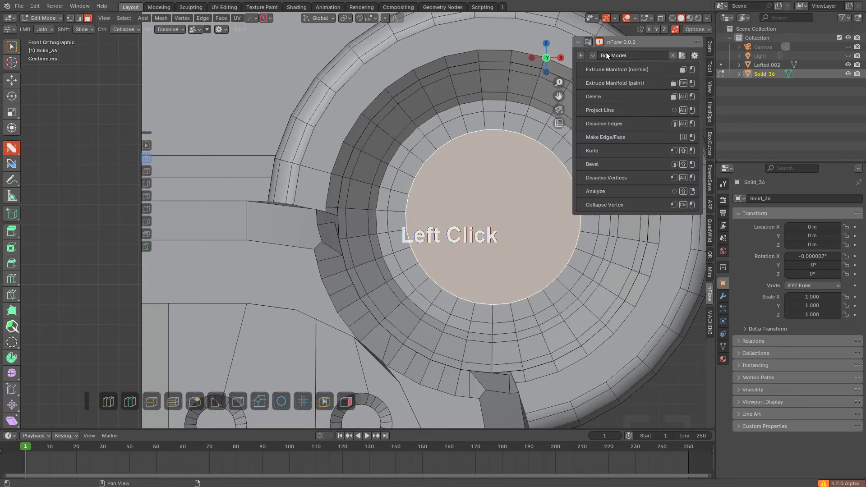
{"action": "left_click", "coordinate": [593, 55]}
{"action": "left_click", "coordinate": [635, 55]}
{"action": "left_click", "coordinate": [595, 56]}
{"action": "left_click", "coordinate": [593, 55]}
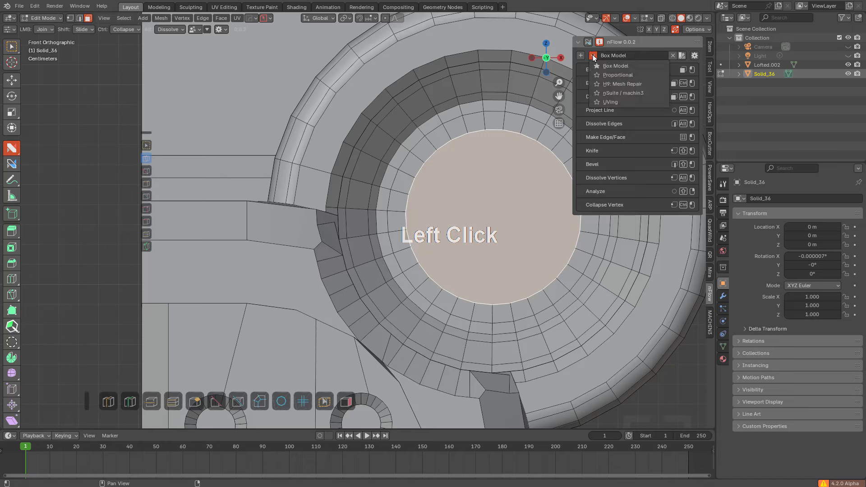
{"action": "left_click", "coordinate": [673, 55]}
Step: Add the Singular_Cases preset to nFlow and switch its active set to Grid Fill
{"action": "left_click", "coordinate": [670, 55]}
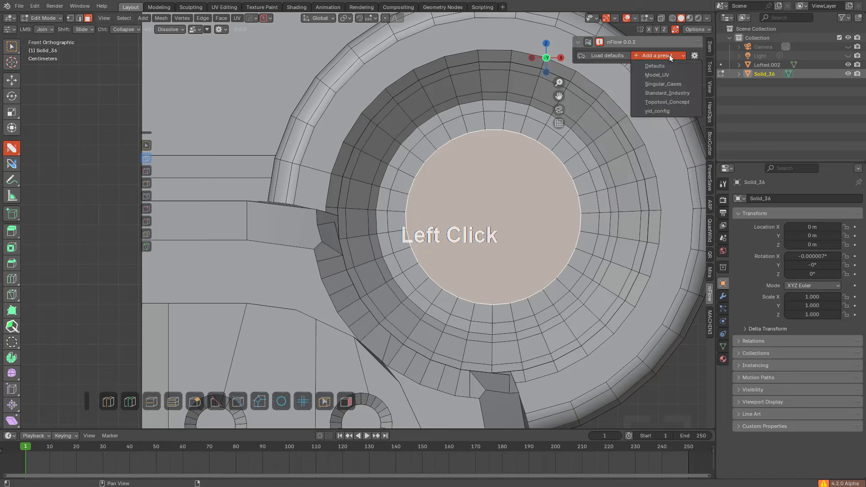
{"action": "left_click", "coordinate": [670, 84]}
{"action": "left_click", "coordinate": [595, 55]}
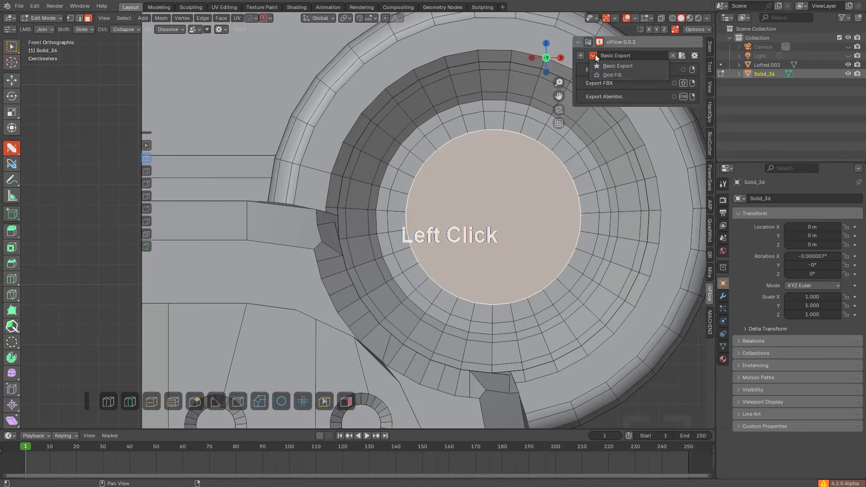
{"action": "left_click", "coordinate": [612, 75]}
Step: Delete the disc face at the bore's end and try nFlow's Grid Fill on the open circular loop
{"action": "key", "text": "Tab"}
{"action": "key", "text": "Tab"}
{"action": "key", "text": "x"}
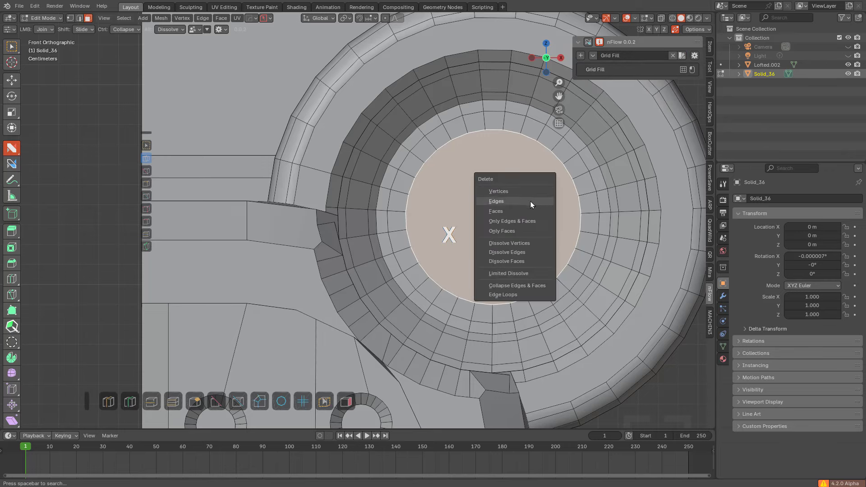
{"action": "left_click", "coordinate": [526, 198]}
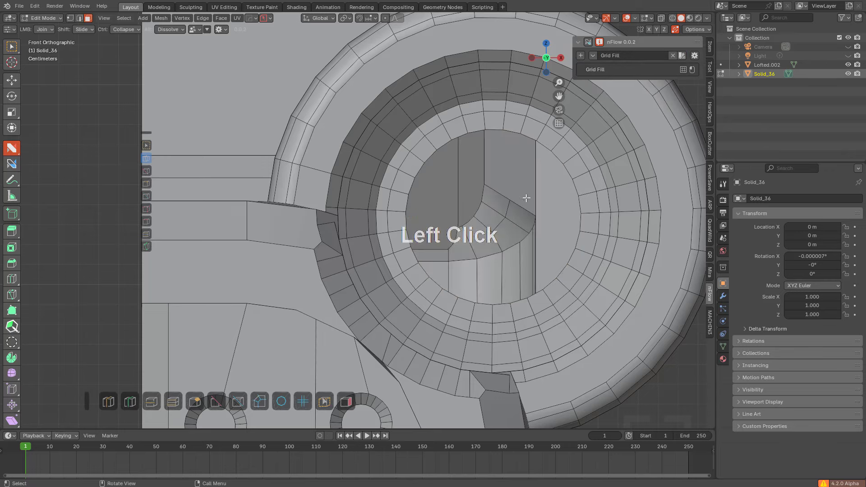
{"action": "left_click", "coordinate": [589, 42]}
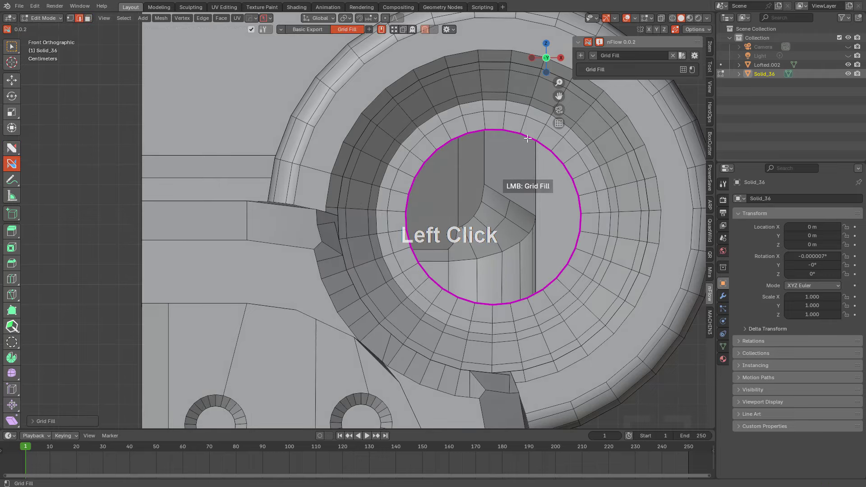
{"action": "left_click", "coordinate": [528, 139]}
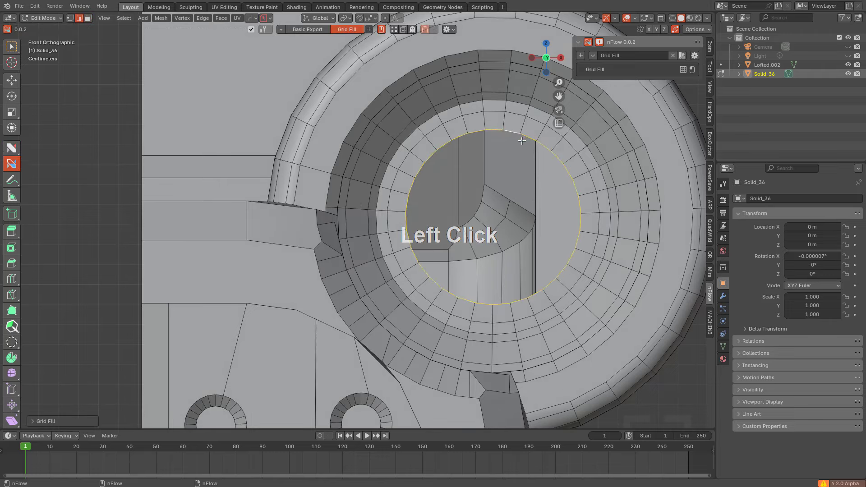
Step: Enable the Statistics overlay to show the mesh's element counts in the viewport
{"action": "mouse_move", "coordinate": [519, 141]}
{"action": "middle_mouse_down"}
{"action": "mouse_move", "coordinate": [489, 150]}
{"action": "mouse_move", "coordinate": [499, 162]}
{"action": "mouse_move", "coordinate": [519, 148]}
{"action": "middle_mouse_up"}
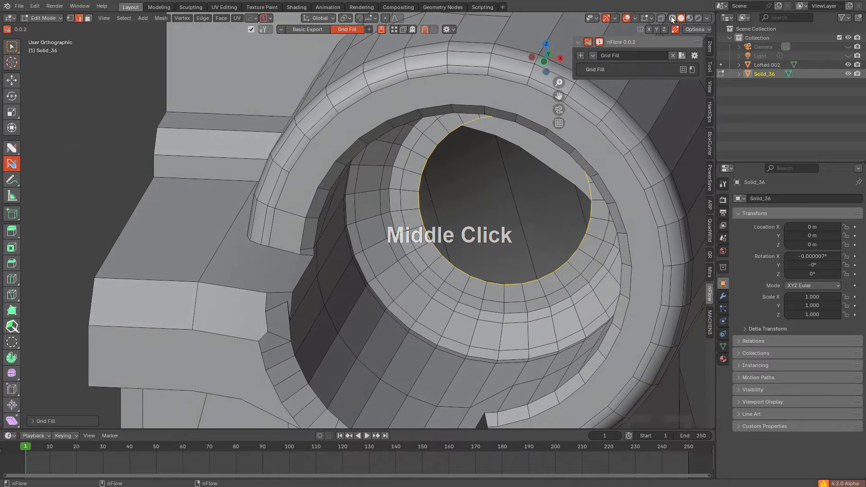
{"action": "left_click", "coordinate": [635, 18]}
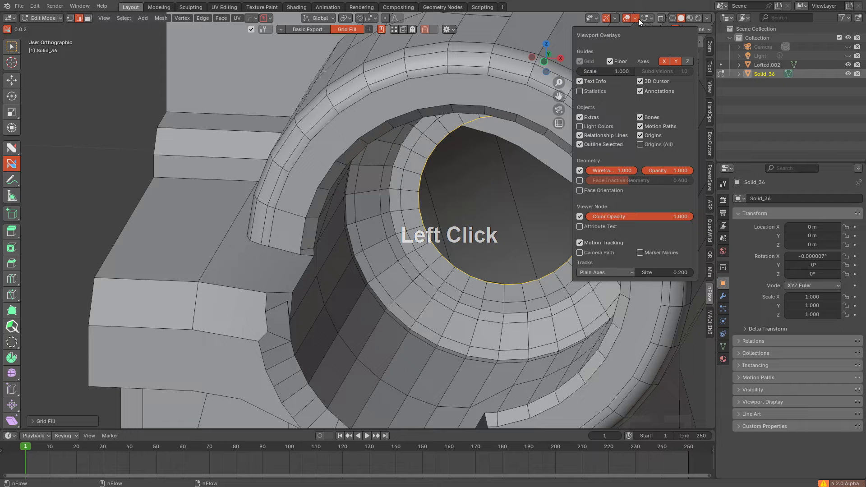
{"action": "left_click", "coordinate": [607, 92]}
{"action": "mouse_move", "coordinate": [433, 212]}
{"action": "middle_mouse_down"}
{"action": "mouse_move", "coordinate": [532, 215]}
{"action": "mouse_move", "coordinate": [494, 197]}
{"action": "mouse_move", "coordinate": [497, 189]}
{"action": "mouse_move", "coordinate": [490, 194]}
{"action": "mouse_move", "coordinate": [541, 215]}
{"action": "mouse_move", "coordinate": [431, 217]}
{"action": "middle_mouse_up"}
{"action": "scroll", "coordinate": [497, 189], "scroll_direction": "up", "scroll_amount": 4}
{"action": "scroll", "coordinate": [472, 185], "scroll_direction": "down", "scroll_amount": 6}
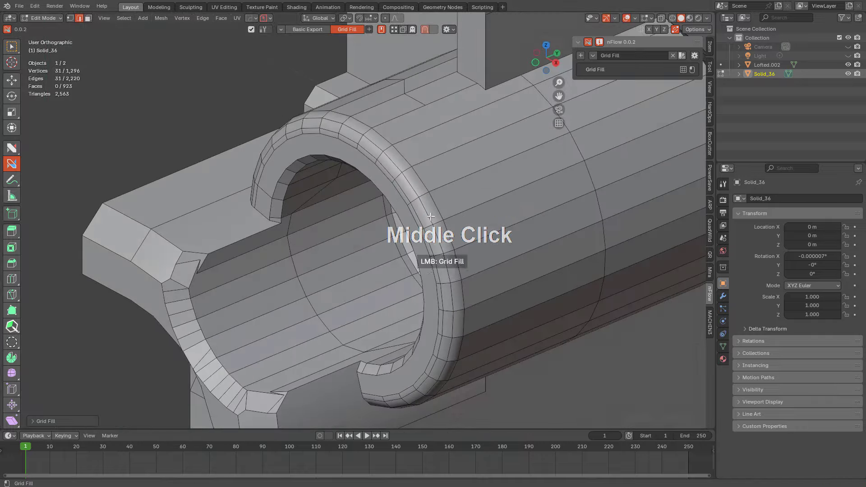
Step: Edge-slide the kinked loop on the bore's inner wall with Even enabled to make it an even ring
{"action": "key", "text": "w"}
{"action": "scroll", "coordinate": [345, 130], "scroll_direction": "up", "scroll_amount": 3}
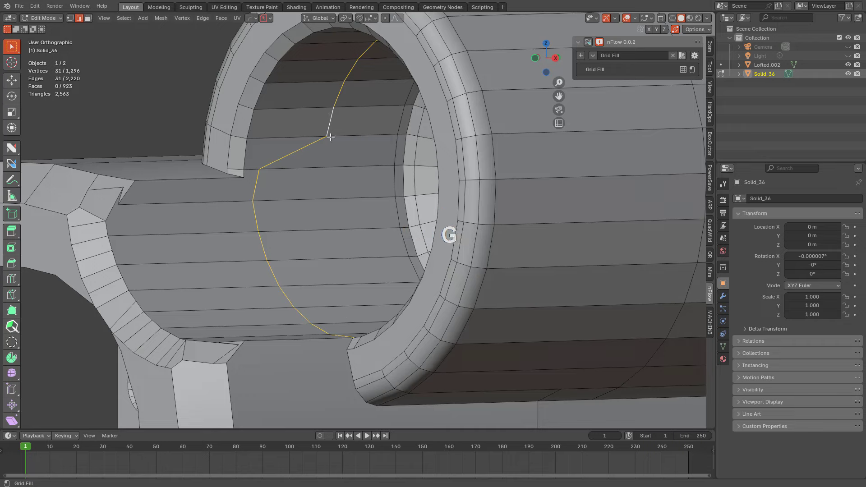
{"action": "key", "text": "g"}
{"action": "key", "text": "e"}
{"action": "left_click", "coordinate": [267, 158]}
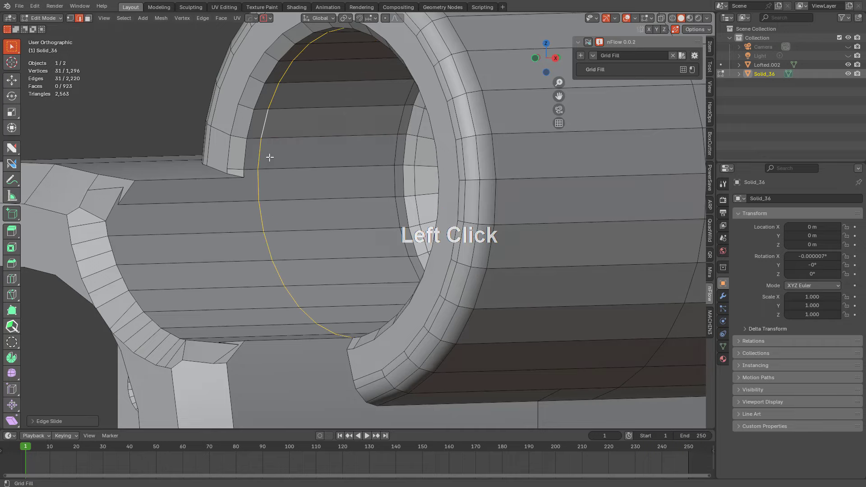
Step: Select the stray vertex at the notched corner beside the bore's cut-out and frame it in the view
{"action": "middle_click_drag", "start_coordinate": [266, 158], "coordinate": [335, 180]}
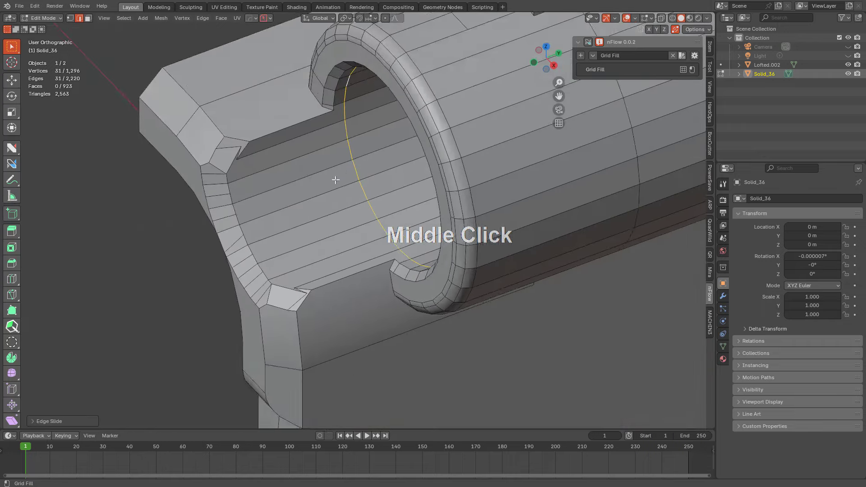
{"action": "scroll", "coordinate": [334, 180], "scroll_direction": "up", "scroll_amount": 2}
{"action": "key", "text": "2"}
{"action": "left_click", "coordinate": [278, 95]}
{"action": "middle_click_drag", "start_coordinate": [266, 115], "coordinate": [329, 139], "text": "shift"}
{"action": "scroll", "coordinate": [335, 151], "scroll_direction": "up", "scroll_amount": 3}
{"action": "key", "text": "1"}
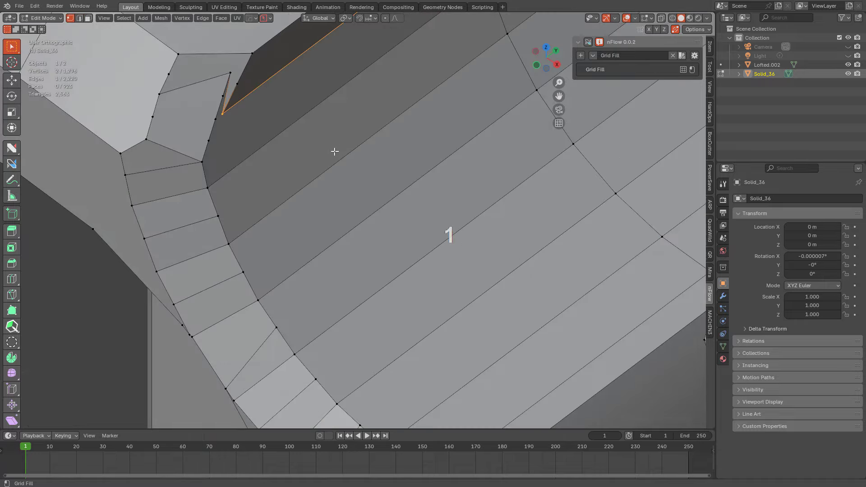
{"action": "scroll", "coordinate": [476, 207], "scroll_direction": "up", "scroll_amount": 2, "text": "shift"}
{"action": "left_click", "coordinate": [343, 98]}
{"action": "key", "text": "KP_Decimal"}
{"action": "middle_click_drag", "start_coordinate": [366, 113], "coordinate": [358, 165]}
{"action": "scroll", "coordinate": [299, 325], "scroll_direction": "up", "scroll_amount": 3}
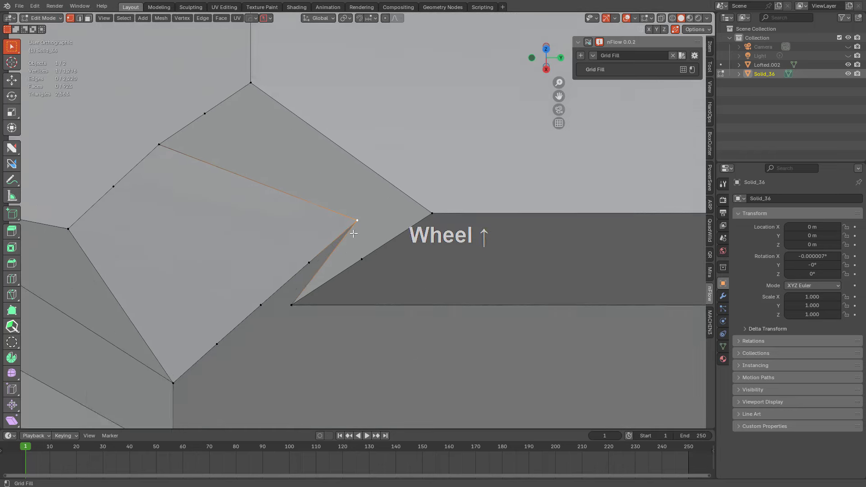
{"action": "left_click", "coordinate": [299, 325]}
{"action": "key", "text": "g"}
{"action": "right_click", "coordinate": [302, 326]}
{"action": "left_click", "coordinate": [347, 217]}
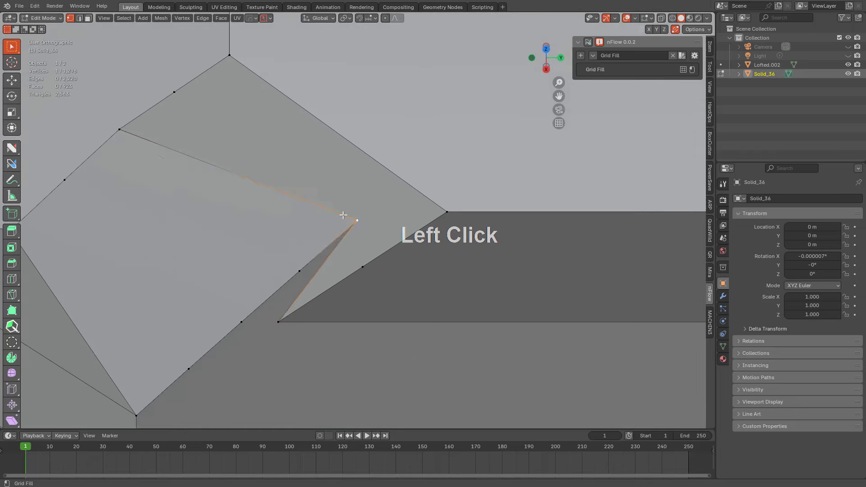
{"action": "key", "text": "g"}
{"action": "key", "text": "g"}
{"action": "left_click", "coordinate": [295, 277]}
{"action": "key", "text": "ctrl+z"}
Step: Slide the stray corner vertex along its edges to merge it into the notch's inner vertex and close the notch
{"action": "key", "text": "g"}
{"action": "key", "text": "g"}
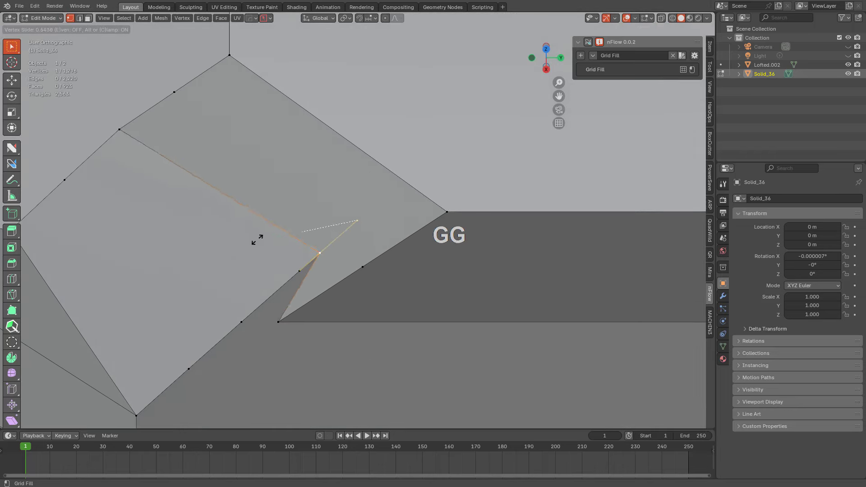
{"action": "left_click", "coordinate": [233, 282]}
{"action": "key", "text": "g"}
{"action": "key", "text": "g"}
{"action": "left_click", "coordinate": [204, 342]}
{"action": "key", "text": "g"}
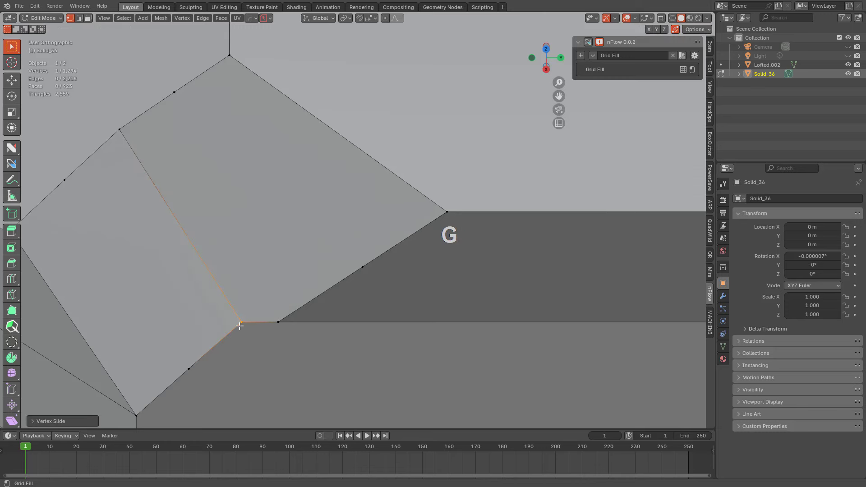
{"action": "key", "text": "g"}
{"action": "right_click", "coordinate": [253, 320]}
{"action": "key", "text": "g"}
{"action": "left_click", "coordinate": [271, 318]}
{"action": "scroll", "coordinate": [230, 325], "scroll_direction": "up", "scroll_amount": 1}
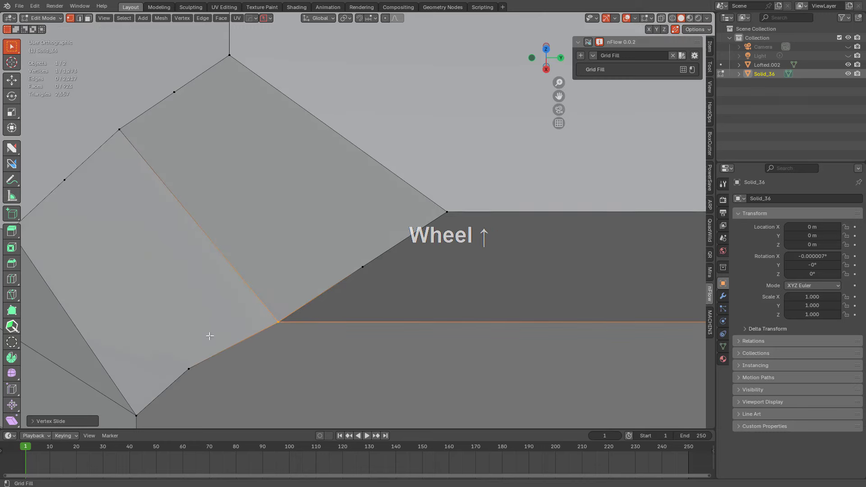
Step: Dissolve the surplus midpoint vertices along the inner and outer edges of the repaired corner patch
{"action": "left_click", "coordinate": [211, 355]}
{"action": "key", "text": "x"}
{"action": "scroll", "coordinate": [383, 255], "scroll_direction": "down", "scroll_amount": 3}
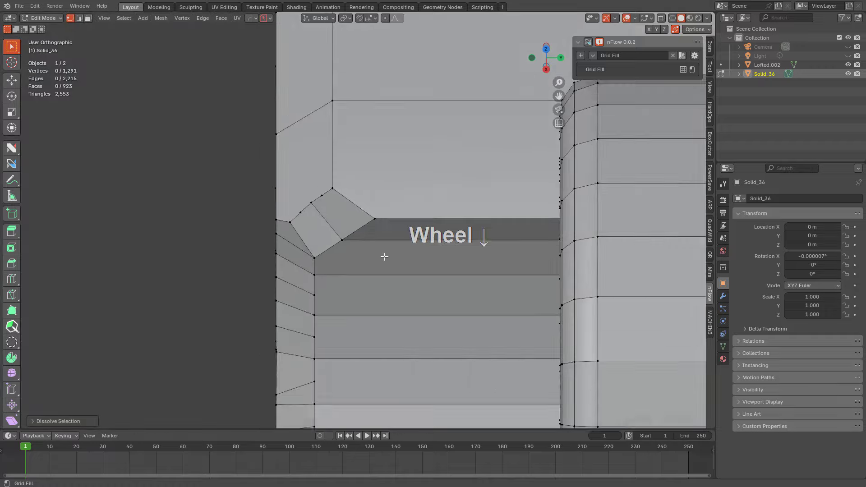
{"action": "middle_click_drag", "start_coordinate": [383, 256], "coordinate": [429, 248]}
{"action": "scroll", "coordinate": [486, 209], "scroll_direction": "up", "scroll_amount": 3}
{"action": "scroll", "coordinate": [429, 247], "scroll_direction": "up", "scroll_amount": 2, "text": "shift"}
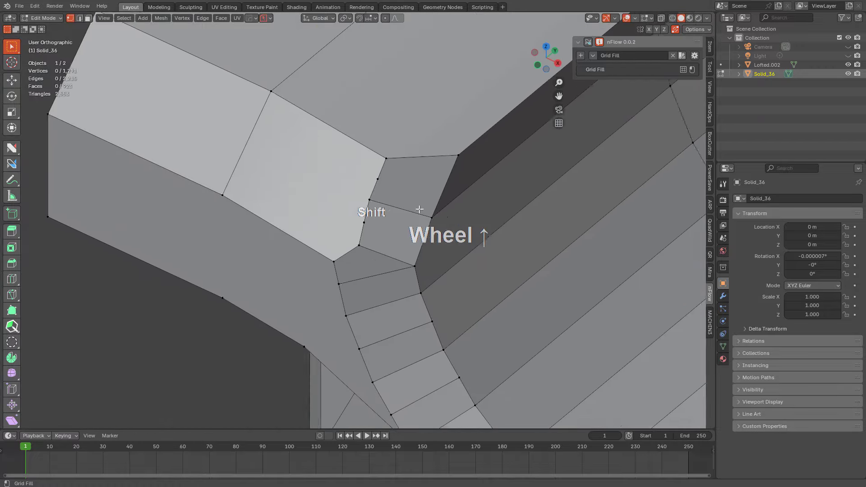
{"action": "left_click", "coordinate": [365, 223]}
{"action": "middle_click_drag", "start_coordinate": [386, 170], "coordinate": [379, 203]}
{"action": "key", "text": "x"}
{"action": "scroll", "coordinate": [370, 172], "scroll_direction": "down", "scroll_amount": 2}
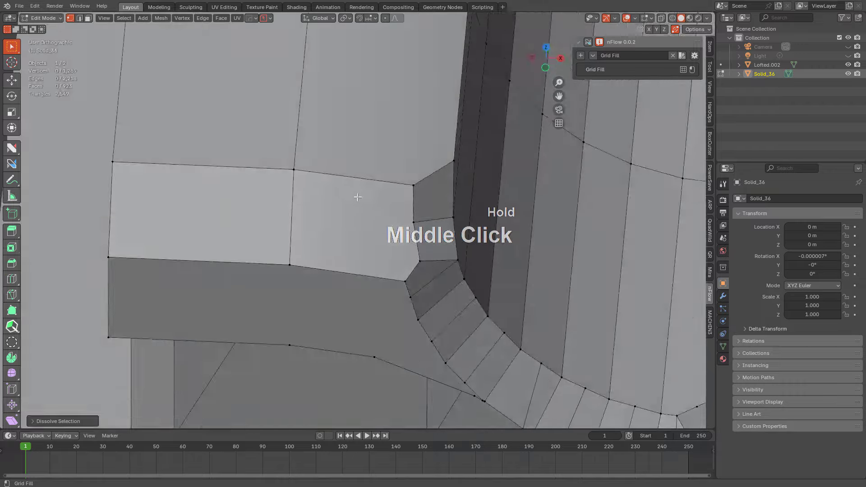
Step: Add a lengthwise loop cut through the corner patch and dissolve its extra edge in the face below
{"action": "scroll", "coordinate": [386, 172], "scroll_direction": "down", "scroll_amount": 3}
{"action": "scroll", "coordinate": [367, 207], "scroll_direction": "up", "scroll_amount": 1}
{"action": "key", "text": "ctrl+r"}
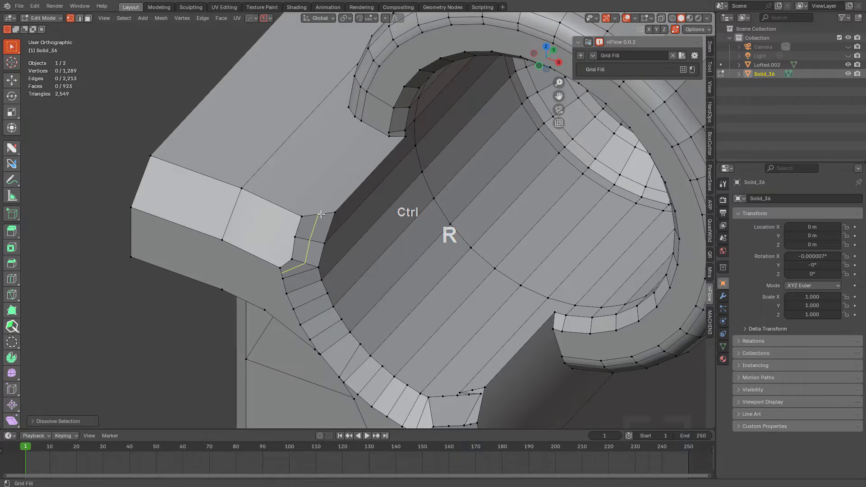
{"action": "left_click", "coordinate": [299, 230]}
{"action": "scroll", "coordinate": [310, 274], "scroll_direction": "up", "scroll_amount": 2}
{"action": "middle_click_drag", "start_coordinate": [205, 353], "coordinate": [336, 261], "text": "shift"}
{"action": "key", "text": "2"}
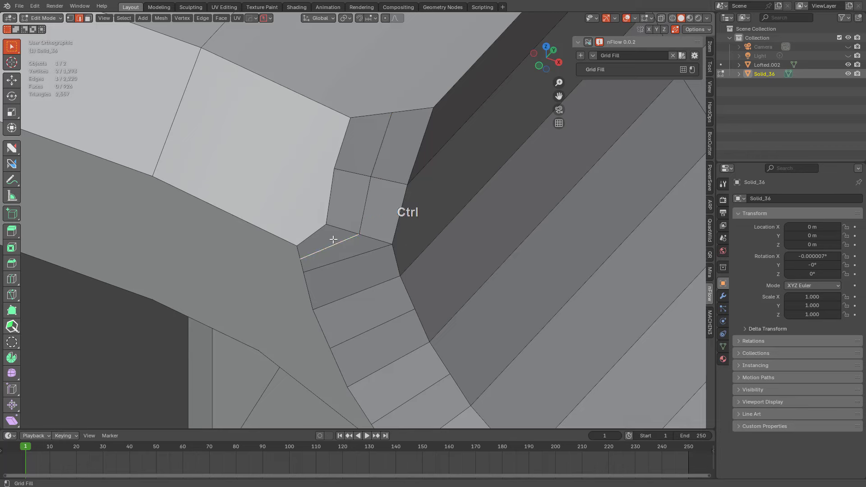
{"action": "key", "text": "ctrl+x"}
{"action": "left_click_drag", "start_coordinate": [333, 240], "coordinate": [333, 240]}
{"action": "key", "text": "ctrl+x"}
Step: Slide the corner patch's new edge loop towards the bore's inner edge
{"action": "middle_click_drag", "start_coordinate": [414, 156], "coordinate": [398, 197], "text": "shift"}
{"action": "left_click", "coordinate": [371, 182], "text": "alt"}
{"action": "key", "text": "g"}
{"action": "key", "text": "g"}
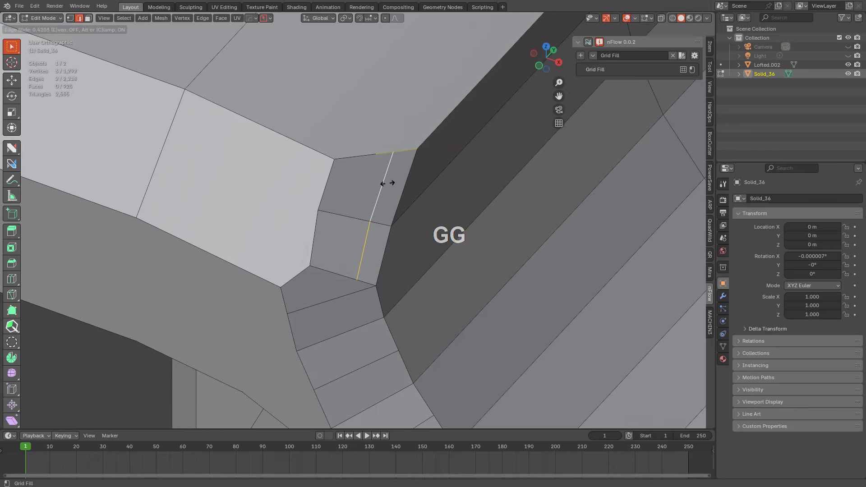
{"action": "left_click", "coordinate": [388, 183]}
Step: Connect the new loop's upper vertex to the corner vertex on the end of the rounded collar
{"action": "scroll", "coordinate": [418, 167], "scroll_direction": "down", "scroll_amount": 3}
{"action": "middle_click_drag", "start_coordinate": [407, 162], "coordinate": [387, 199], "text": "shift"}
{"action": "key", "text": "1"}
{"action": "left_click", "coordinate": [366, 201]}
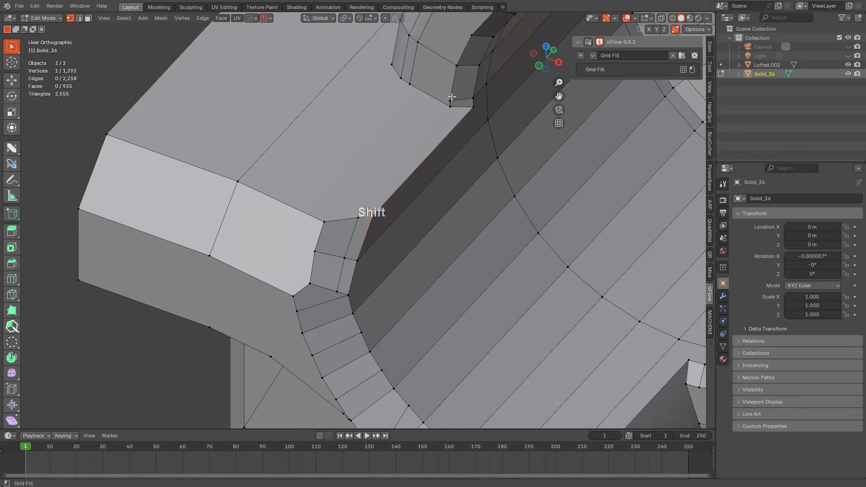
{"action": "left_click", "coordinate": [451, 104], "text": "shift"}
{"action": "left_click", "coordinate": [358, 210], "text": "shift"}
{"action": "scroll", "coordinate": [358, 207], "scroll_direction": "up", "scroll_amount": 3}
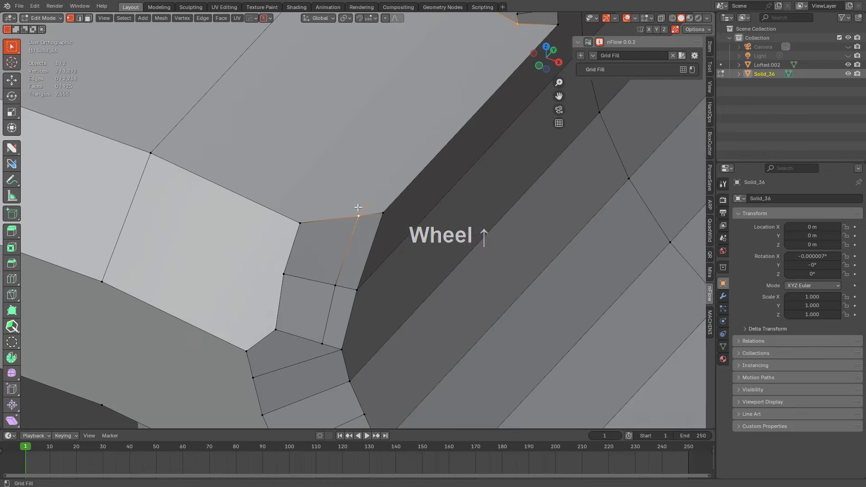
Step: Select the loop's path down the corner patch and slide it back towards the middle of the patch
{"action": "left_click", "coordinate": [322, 332], "text": "ctrl"}
{"action": "key", "text": "g"}
{"action": "key", "text": "g"}
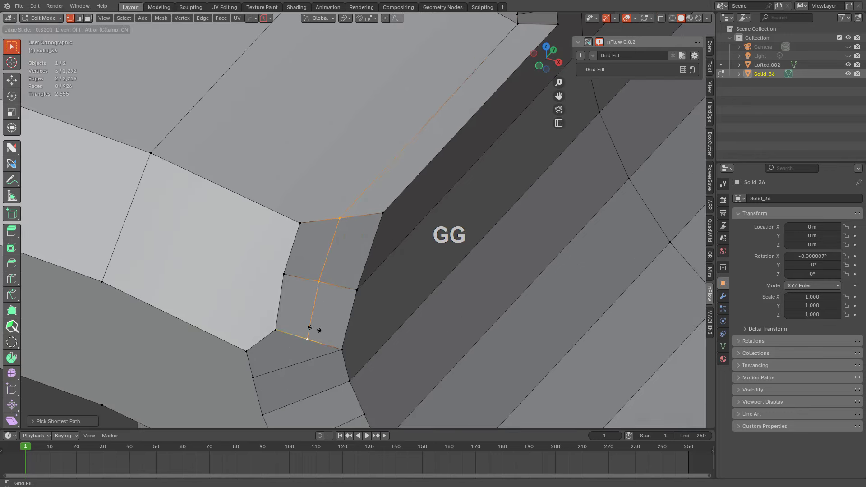
{"action": "left_click", "coordinate": [316, 329]}
{"action": "key", "text": "alt+a"}
Step: Slide the rim vertex beside the dark recess wall along its edge
{"action": "scroll", "coordinate": [356, 294], "scroll_direction": "down", "scroll_amount": 4}
{"action": "middle_click_drag", "start_coordinate": [428, 284], "coordinate": [460, 147], "text": "shift"}
{"action": "middle_click_drag", "start_coordinate": [398, 219], "coordinate": [386, 197], "text": "shift"}
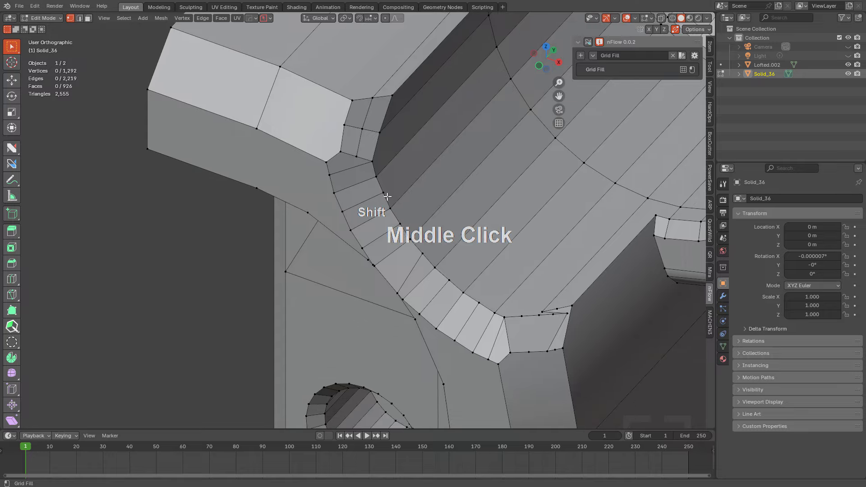
{"action": "middle_click_drag", "start_coordinate": [413, 271], "coordinate": [440, 190], "text": "shift"}
{"action": "scroll", "coordinate": [419, 225], "scroll_direction": "down", "scroll_amount": 3}
{"action": "scroll", "coordinate": [443, 199], "scroll_direction": "up", "scroll_amount": 3}
{"action": "left_click", "coordinate": [437, 172]}
{"action": "key", "text": "g"}
{"action": "key", "text": "g"}
{"action": "left_click", "coordinate": [415, 159]}
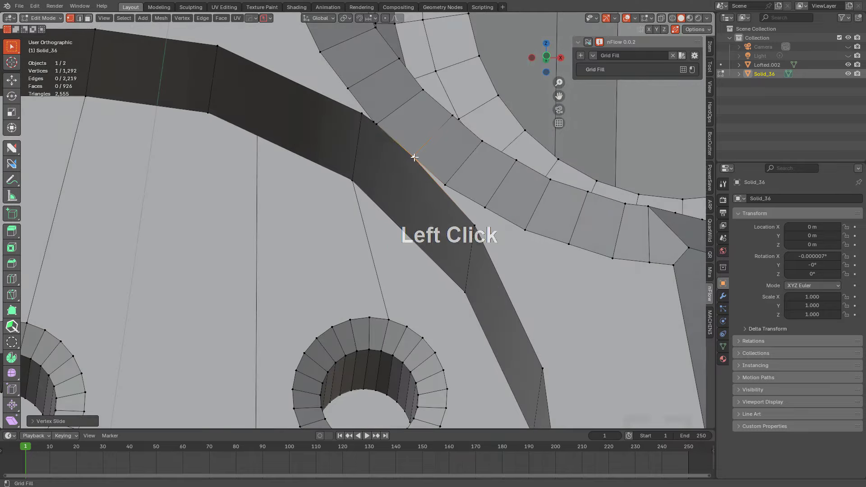
Step: Slide the extra vertex near the recess wall's corner into the adjacent rim vertex to merge them
{"action": "middle_click_drag", "start_coordinate": [415, 156], "coordinate": [395, 135]}
{"action": "middle_click_drag", "start_coordinate": [396, 136], "coordinate": [401, 176], "text": "shift"}
{"action": "scroll", "coordinate": [402, 176], "scroll_direction": "up", "scroll_amount": 1}
{"action": "middle_click_drag", "start_coordinate": [401, 176], "coordinate": [374, 148]}
{"action": "scroll", "coordinate": [422, 137], "scroll_direction": "up", "scroll_amount": 1}
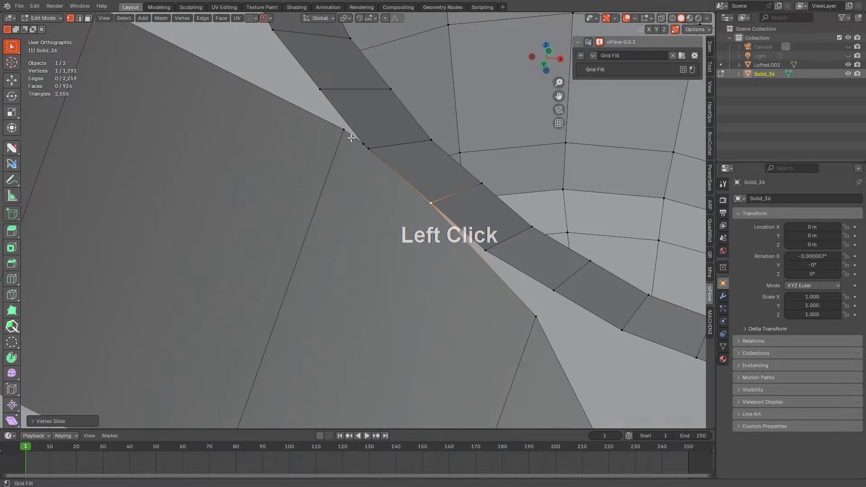
{"action": "left_click", "coordinate": [352, 139]}
{"action": "left_click", "coordinate": [356, 140]}
{"action": "key", "text": "g"}
{"action": "key", "text": "g"}
{"action": "left_click", "coordinate": [365, 150]}
Step: Connect the recess wall's lower corner vertex to the nearest vertex on the curved rim
{"action": "left_click", "coordinate": [333, 136]}
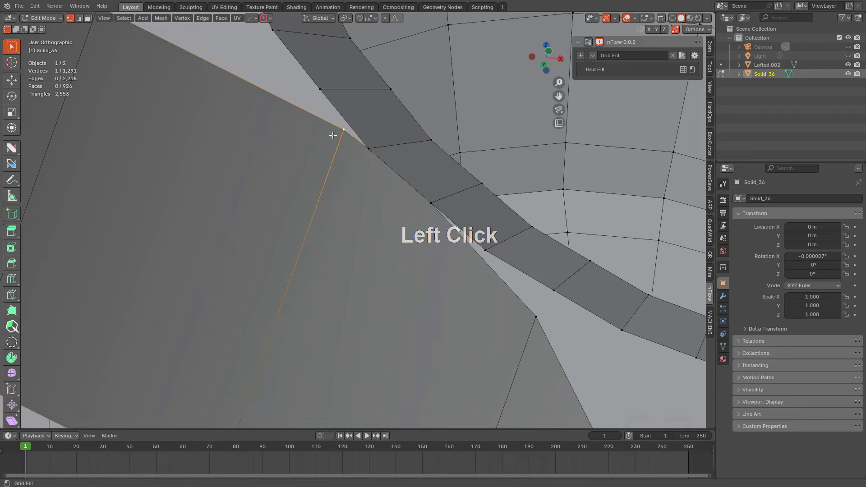
{"action": "scroll", "coordinate": [333, 135], "scroll_direction": "down", "scroll_amount": 2}
{"action": "middle_click_drag", "start_coordinate": [400, 149], "coordinate": [430, 248]}
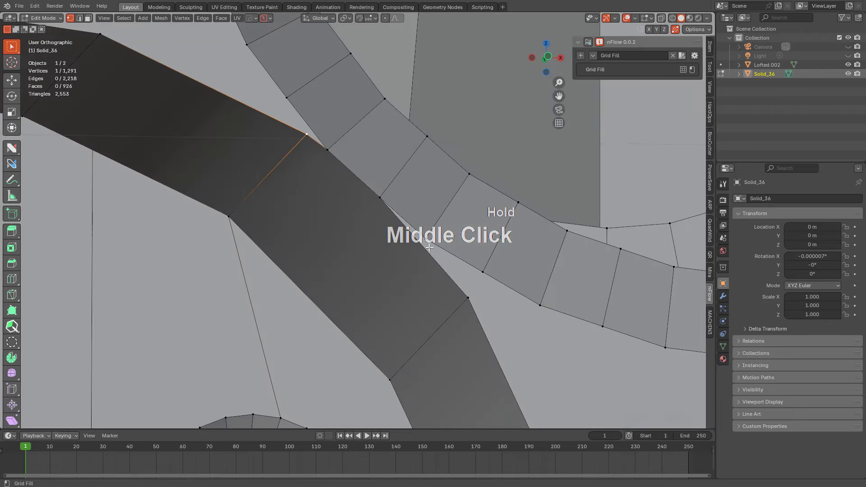
{"action": "left_click", "coordinate": [373, 208]}
{"action": "key", "text": "g"}
{"action": "right_click", "coordinate": [452, 235]}
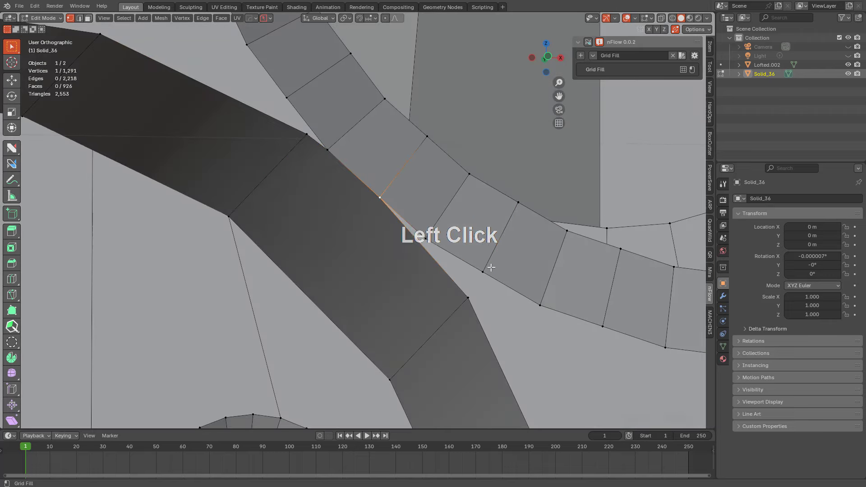
{"action": "key", "text": "j"}
Step: Connect the recess wall's upper corner vertex to the facing vertex on the curved rim
{"action": "scroll", "coordinate": [472, 288], "scroll_direction": "down", "scroll_amount": 4}
{"action": "middle_click_drag", "start_coordinate": [472, 288], "coordinate": [406, 244]}
{"action": "left_click", "coordinate": [369, 225]}
{"action": "scroll", "coordinate": [406, 244], "scroll_direction": "up", "scroll_amount": 4}
{"action": "middle_click_drag", "start_coordinate": [406, 262], "coordinate": [420, 245]}
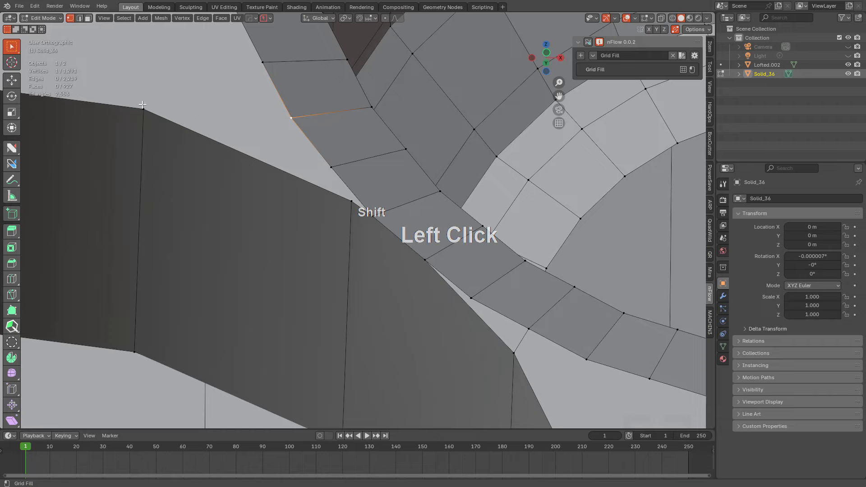
{"action": "scroll", "coordinate": [232, 147], "scroll_direction": "down", "scroll_amount": 2}
{"action": "key", "text": "alt+a"}
Step: Select alternate cross edges along the curved rim band and dissolve them
{"action": "scroll", "coordinate": [352, 206], "scroll_direction": "down", "scroll_amount": 1}
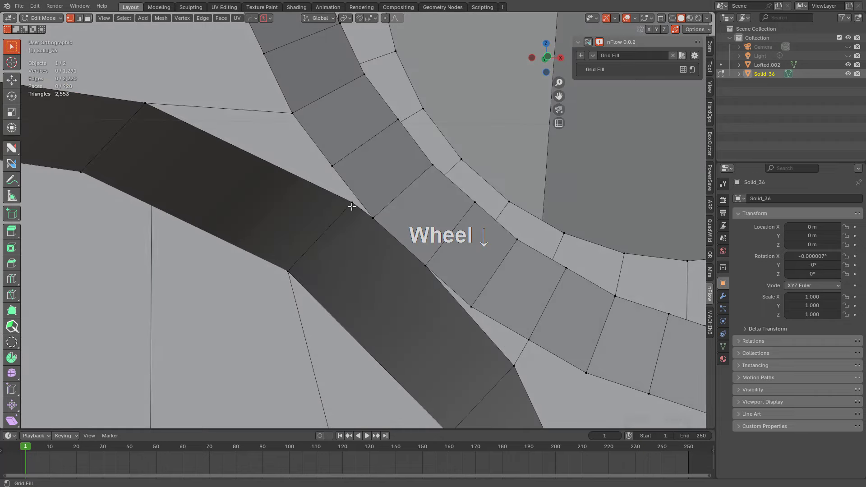
{"action": "middle_click_drag", "start_coordinate": [412, 226], "coordinate": [440, 260]}
{"action": "scroll", "coordinate": [439, 226], "scroll_direction": "down", "scroll_amount": 2}
{"action": "scroll", "coordinate": [439, 226], "scroll_direction": "up", "scroll_amount": 1}
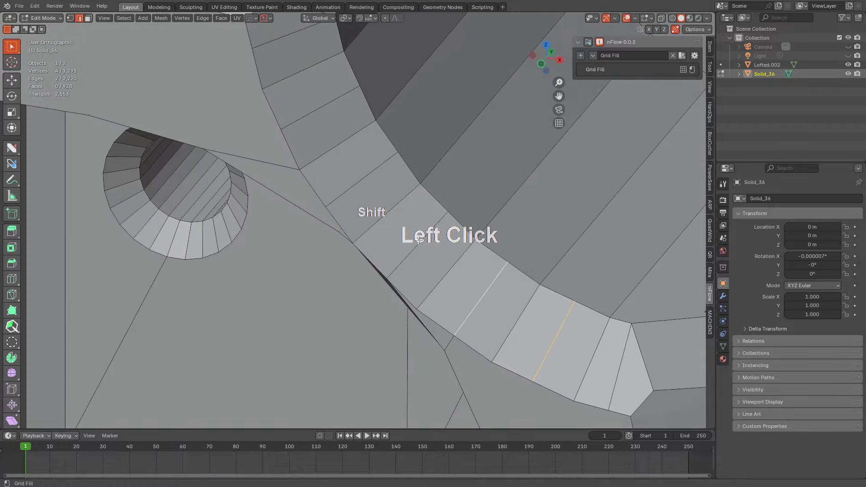
{"action": "left_click", "coordinate": [334, 103], "text": "shift"}
{"action": "middle_click_drag", "start_coordinate": [335, 104], "coordinate": [465, 252], "text": "shift"}
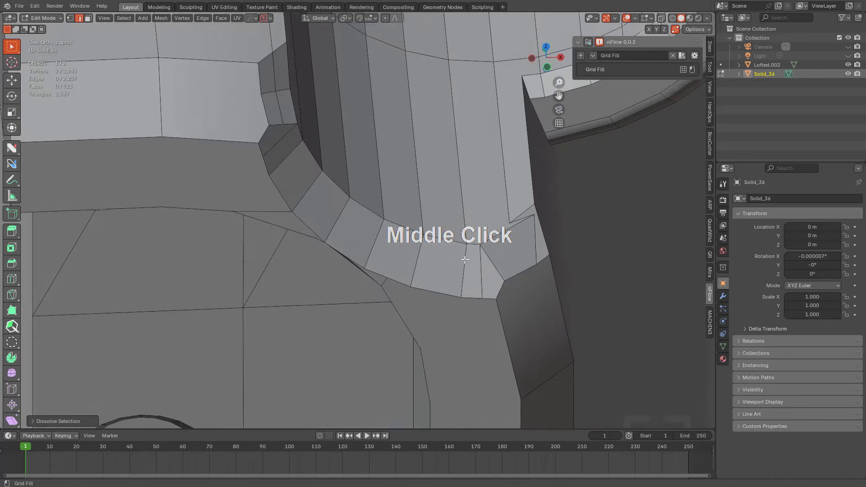
Step: Merge the stray vertex near the recess corner into the adjacent rim vertex and dissolve the surplus vertices on the neighbouring edges
{"action": "scroll", "coordinate": [486, 244], "scroll_direction": "up", "scroll_amount": 2}
{"action": "scroll", "coordinate": [460, 206], "scroll_direction": "up", "scroll_amount": 2}
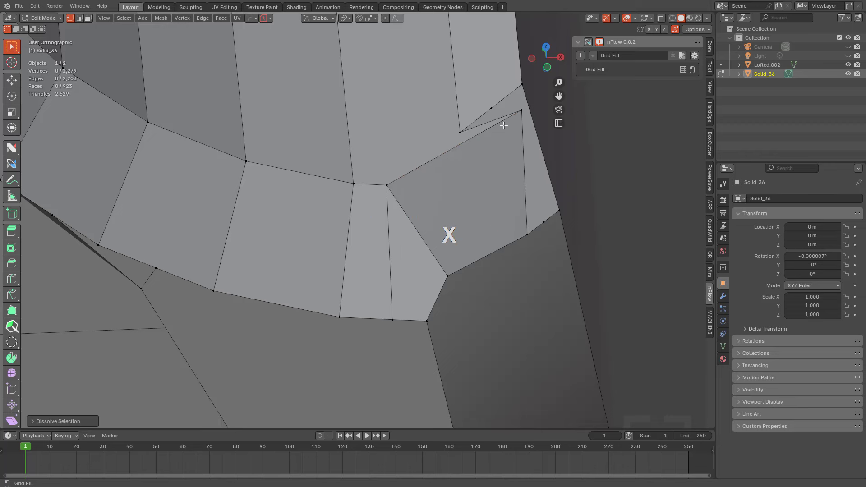
{"action": "left_click", "coordinate": [460, 132]}
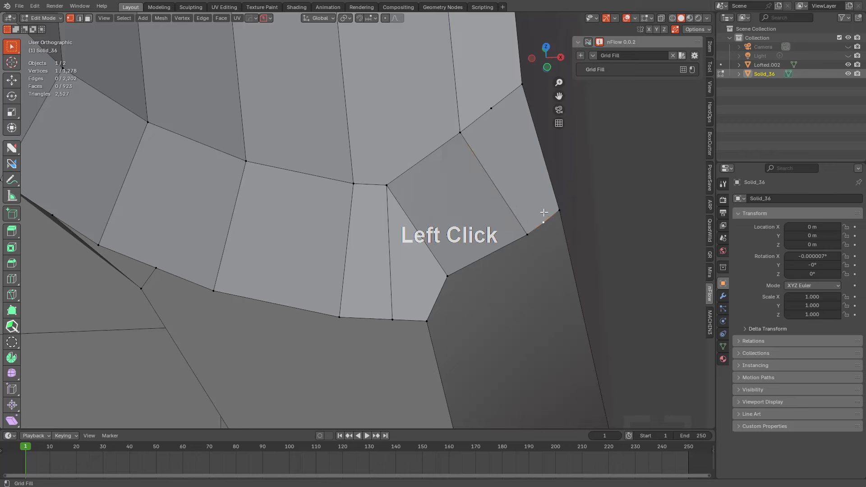
{"action": "middle_click_drag", "start_coordinate": [524, 159], "coordinate": [439, 192]}
{"action": "middle_click_drag", "start_coordinate": [426, 282], "coordinate": [443, 133]}
{"action": "scroll", "coordinate": [467, 282], "scroll_direction": "up", "scroll_amount": 1}
{"action": "middle_click_drag", "start_coordinate": [466, 265], "coordinate": [451, 273]}
{"action": "middle_click_drag", "start_coordinate": [451, 273], "coordinate": [319, 271], "text": "shift"}
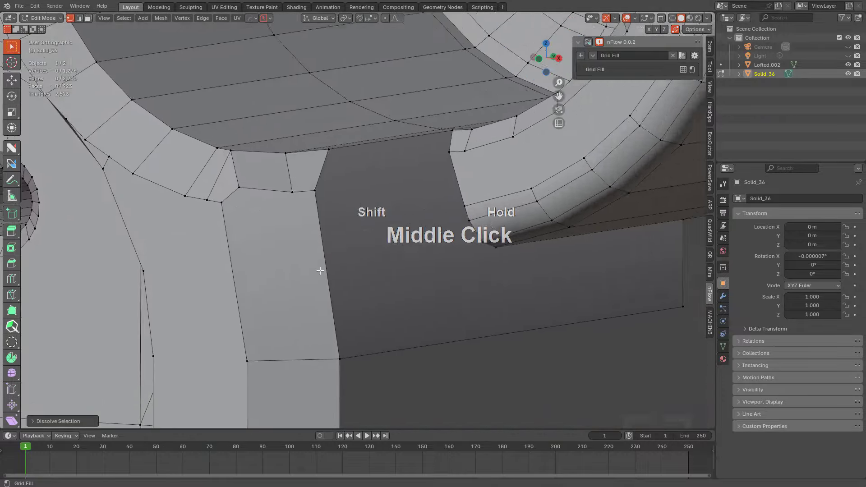
Step: Add an edge loop through the recess's lower corner block and dissolve its surplus segment across the curved rim band
{"action": "scroll", "coordinate": [319, 271], "scroll_direction": "down", "scroll_amount": 2}
{"action": "middle_click_drag", "start_coordinate": [374, 194], "coordinate": [363, 212], "text": "shift"}
{"action": "middle_click_drag", "start_coordinate": [429, 212], "coordinate": [428, 233]}
{"action": "scroll", "coordinate": [361, 191], "scroll_direction": "down", "scroll_amount": 1}
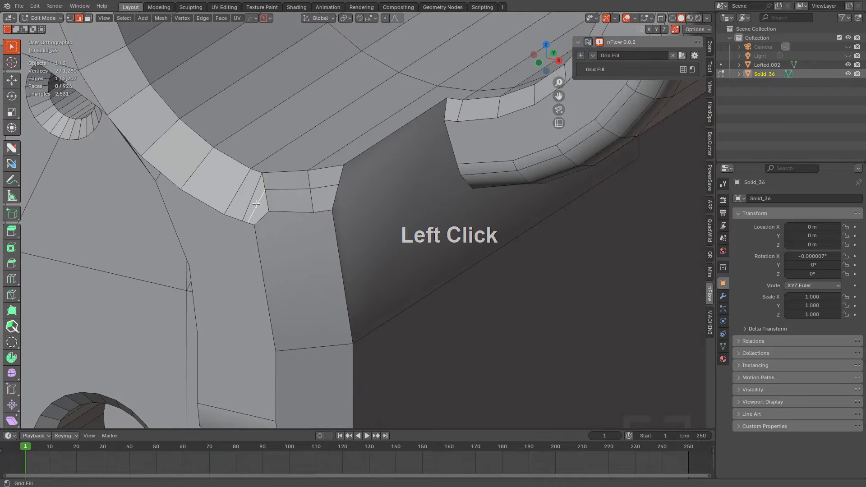
{"action": "key", "text": "ctrl+x"}
Step: Connect the corner block loop's end vertex across the recess wall to the facing vertex on the far rim
{"action": "middle_click_drag", "start_coordinate": [411, 212], "coordinate": [387, 230], "text": "shift"}
{"action": "scroll", "coordinate": [384, 230], "scroll_direction": "down", "scroll_amount": 2}
{"action": "key", "text": "1"}
{"action": "scroll", "coordinate": [360, 223], "scroll_direction": "up", "scroll_amount": 5}
{"action": "left_click_drag", "start_coordinate": [303, 205], "coordinate": [473, 82]}
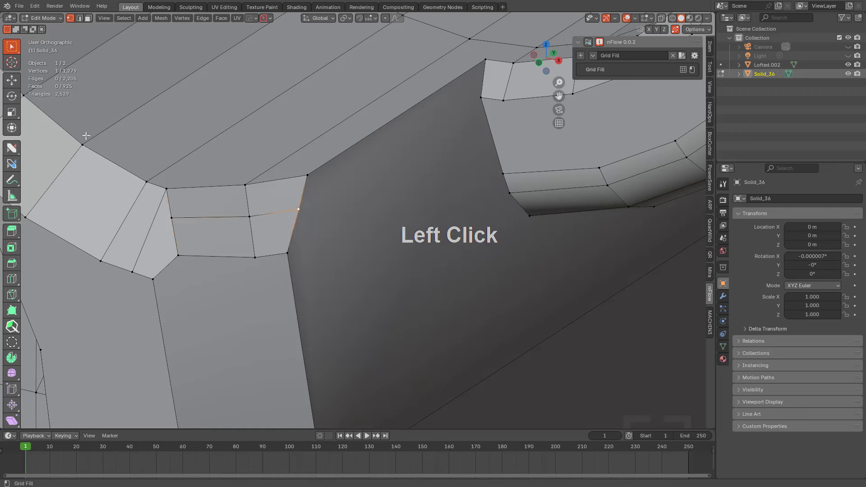
{"action": "left_click", "coordinate": [19, 150]}
{"action": "left_click_drag", "start_coordinate": [307, 203], "coordinate": [481, 97]}
{"action": "key", "text": "alt+a"}
Step: Add an edge loop across the bore faces close to the rim and connect its upper end to a new cut in the upper strip
{"action": "middle_click_drag", "start_coordinate": [452, 135], "coordinate": [354, 116], "text": "shift"}
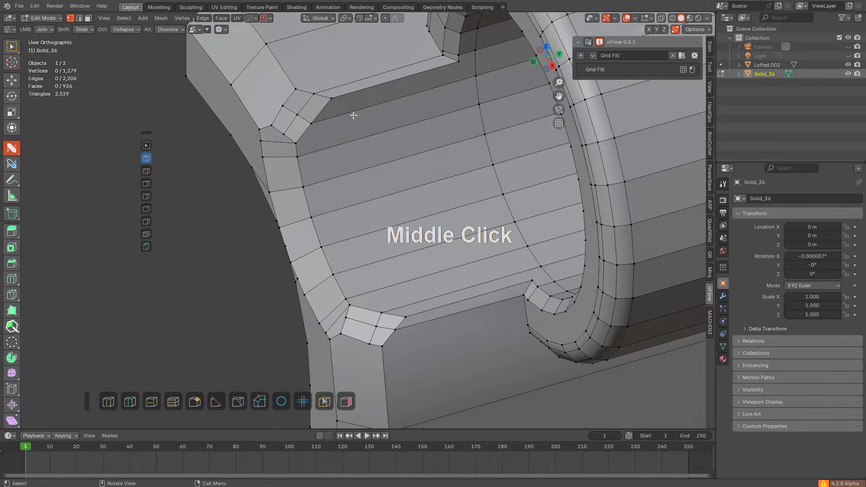
{"action": "left_click", "coordinate": [358, 129]}
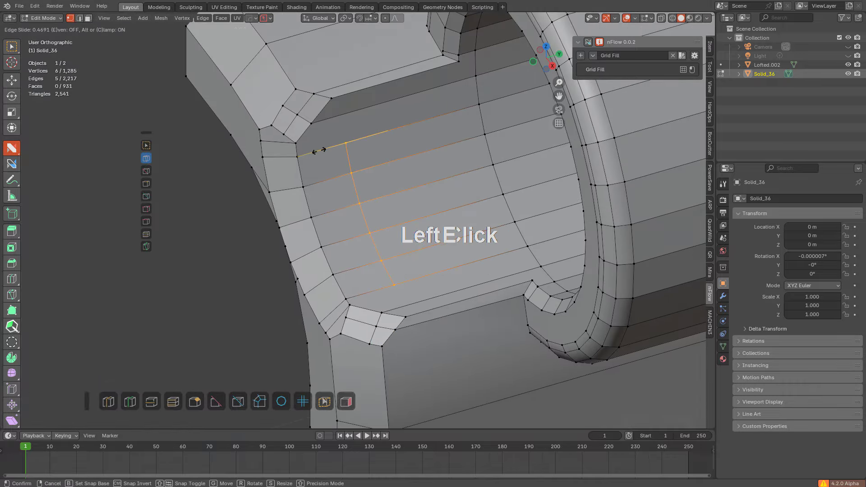
{"action": "left_click", "coordinate": [290, 166]}
{"action": "key", "text": "alt+a"}
{"action": "left_click", "coordinate": [338, 117]}
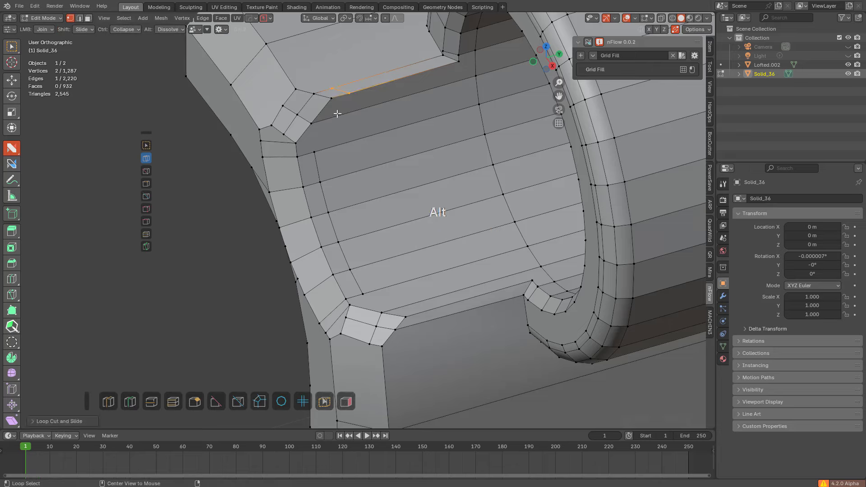
{"action": "left_click_drag", "start_coordinate": [348, 95], "coordinate": [315, 154]}
Step: Add an edge cut across the narrow lower recess strip and slide it close to the lower corner block
{"action": "middle_click_drag", "start_coordinate": [315, 164], "coordinate": [362, 200]}
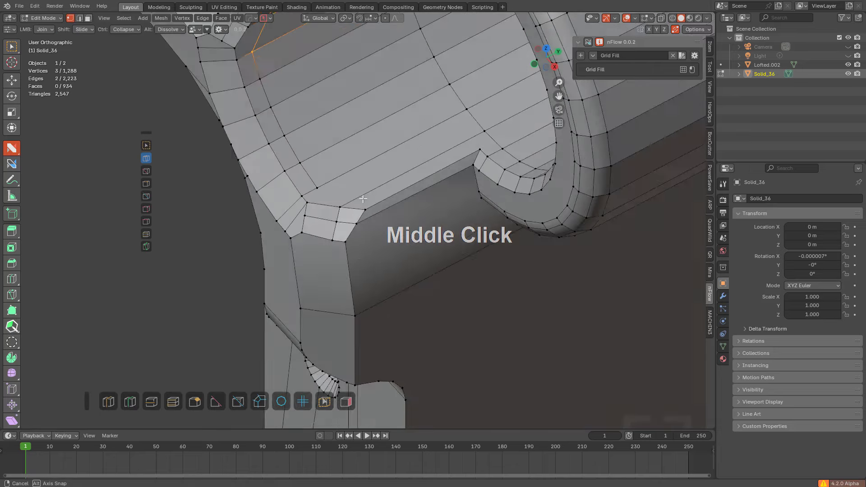
{"action": "scroll", "coordinate": [393, 174], "scroll_direction": "up", "scroll_amount": 2}
{"action": "key", "text": "ctrl+r"}
{"action": "left_click", "coordinate": [393, 174]}
{"action": "left_click", "coordinate": [386, 190]}
{"action": "key", "text": "g"}
{"action": "key", "text": "g"}
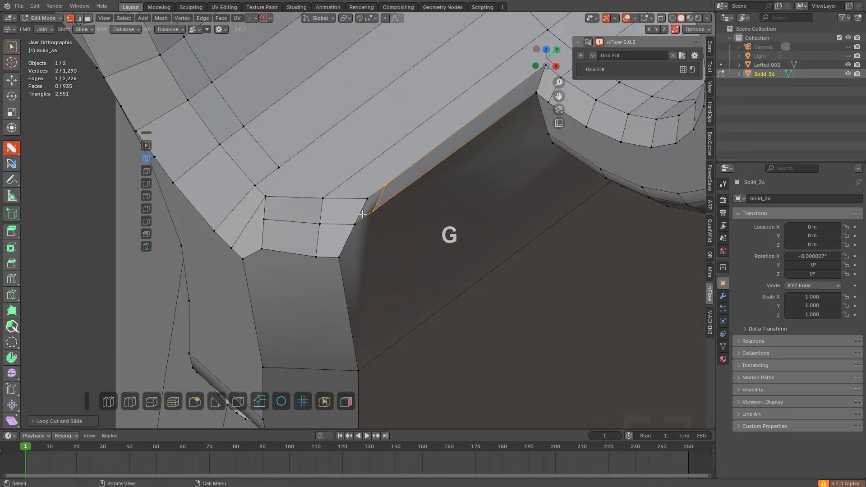
{"action": "left_click", "coordinate": [370, 201]}
Step: Connect the lower strip cut to the bore loop's lower end, and join that loop's corner vertex to the adjacent rim vertex
{"action": "key", "text": "alt+a"}
{"action": "left_click_drag", "start_coordinate": [389, 180], "coordinate": [277, 168]}
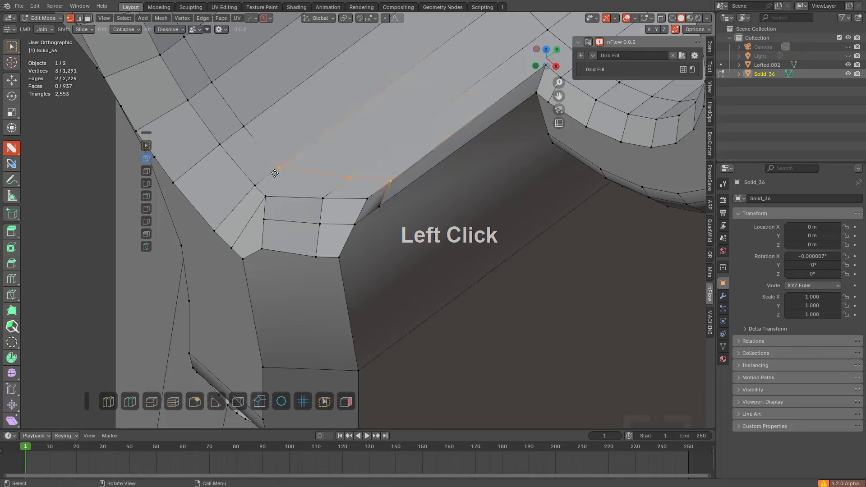
{"action": "key", "text": "alt+a"}
{"action": "scroll", "coordinate": [324, 223], "scroll_direction": "down", "scroll_amount": 3}
{"action": "middle_click_drag", "start_coordinate": [309, 194], "coordinate": [327, 221], "text": "shift"}
{"action": "scroll", "coordinate": [327, 220], "scroll_direction": "up", "scroll_amount": 6}
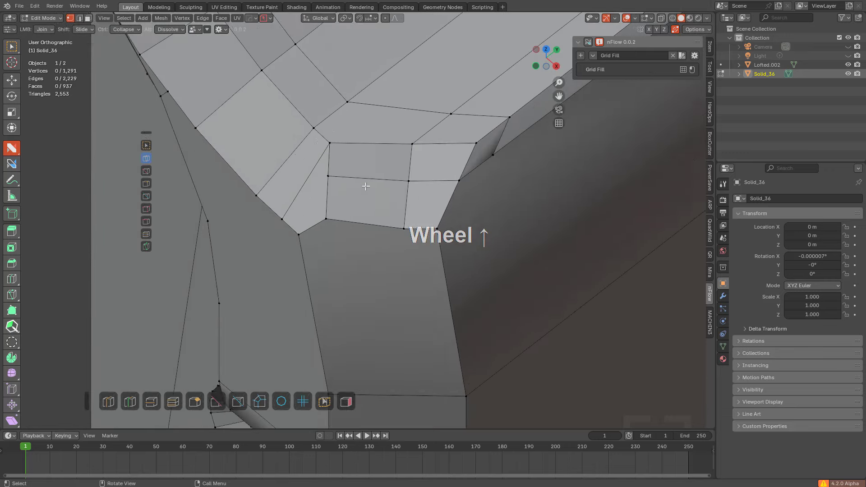
{"action": "left_click_drag", "start_coordinate": [344, 79], "coordinate": [321, 131]}
{"action": "scroll", "coordinate": [360, 116], "scroll_direction": "down", "scroll_amount": 5}
{"action": "scroll", "coordinate": [360, 116], "scroll_direction": "up", "scroll_amount": 2}
{"action": "key", "text": "alt+a"}
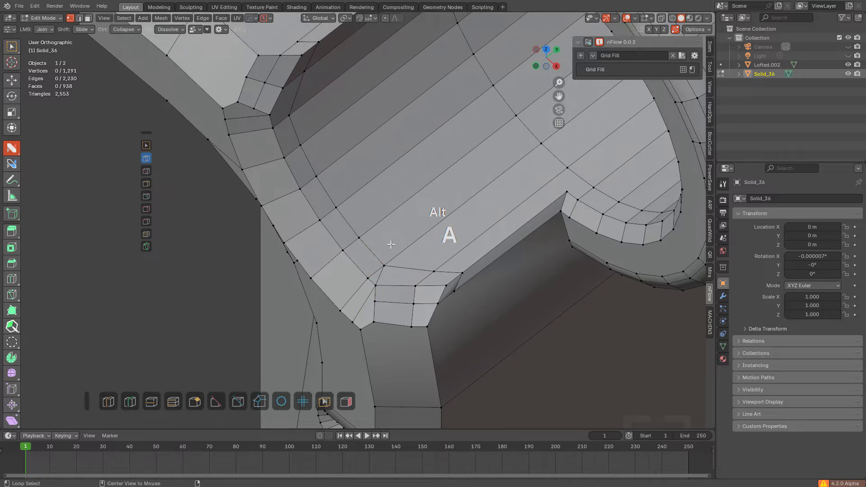
Step: Add a lengthwise edge loop through the curved rim band's upper and lower sections, reaching the lower corner block
{"action": "middle_click_drag", "start_coordinate": [387, 242], "coordinate": [399, 268]}
{"action": "left_click", "coordinate": [278, 115]}
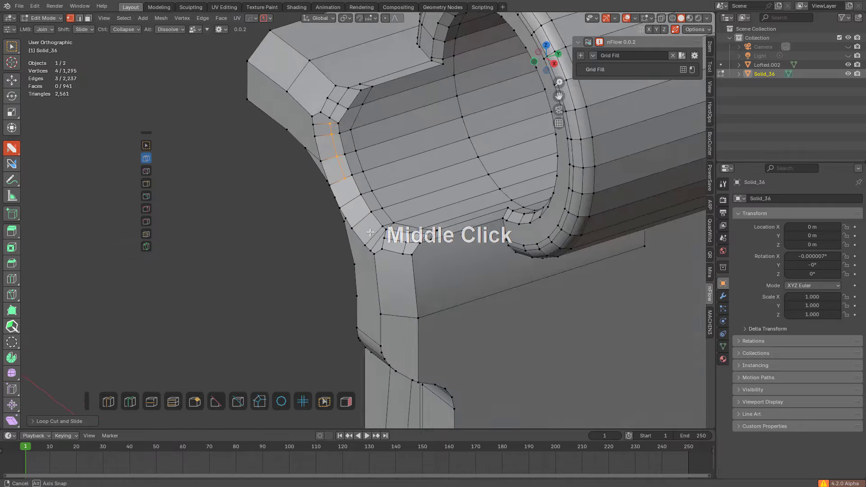
{"action": "scroll", "coordinate": [404, 272], "scroll_direction": "up", "scroll_amount": 3}
{"action": "left_click_drag", "start_coordinate": [425, 263], "coordinate": [425, 264]}
{"action": "scroll", "coordinate": [388, 208], "scroll_direction": "up", "scroll_amount": 2}
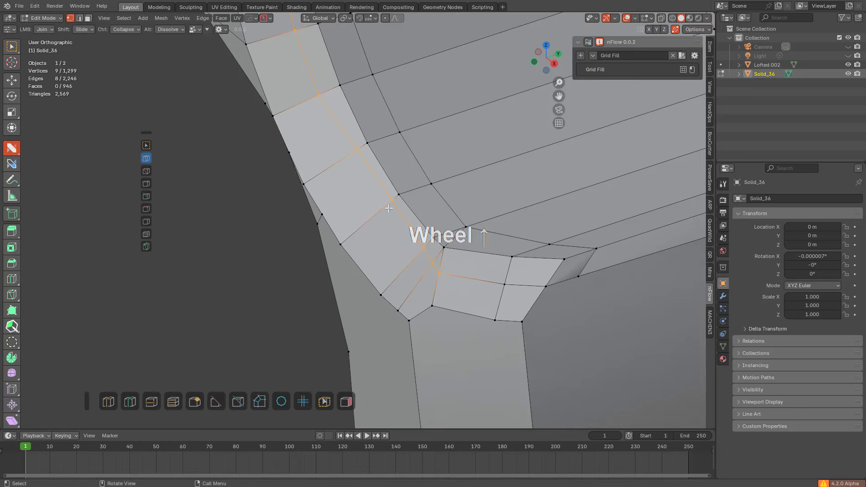
Step: Slide the new rim loop and its lower segments to even out their spacing within the curved rim band
{"action": "key", "text": "g"}
{"action": "key", "text": "g"}
{"action": "left_click", "coordinate": [354, 164]}
{"action": "key", "text": "g"}
{"action": "key", "text": "g"}
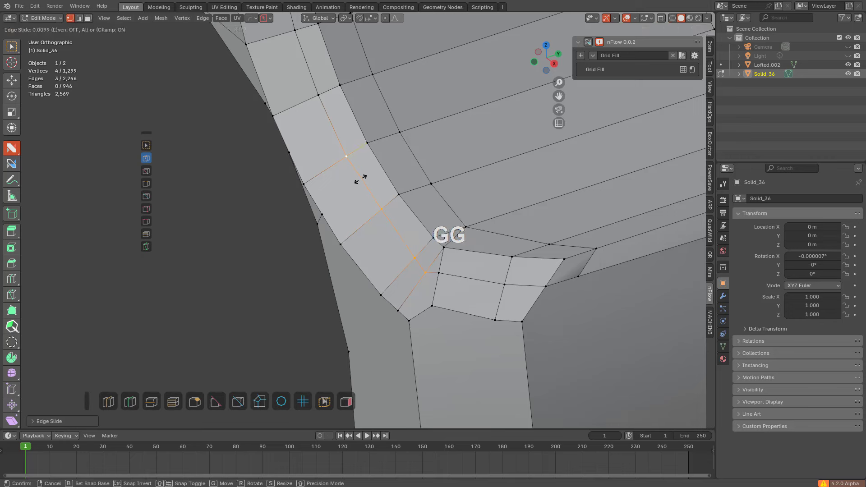
{"action": "left_click", "coordinate": [379, 226]}
Step: Slide the lower corner block's middle edge slightly toward the block's outer side
{"action": "key", "text": "2"}
{"action": "left_click", "coordinate": [465, 278]}
{"action": "key", "text": "g"}
{"action": "key", "text": "g"}
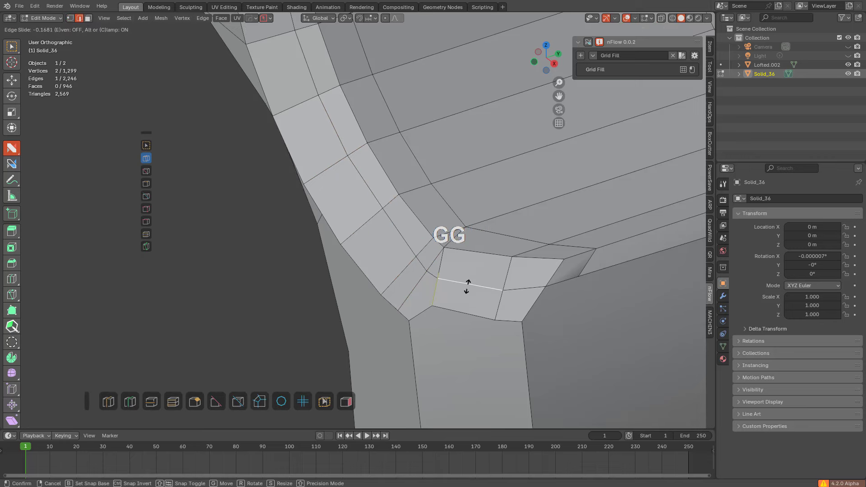
{"action": "left_click", "coordinate": [468, 286]}
Step: Connect the rim loop's upper end to the middle vertex of the upper corner block
{"action": "scroll", "coordinate": [455, 275], "scroll_direction": "down", "scroll_amount": 4}
{"action": "middle_click_drag", "start_coordinate": [424, 239], "coordinate": [372, 214], "text": "shift"}
{"action": "scroll", "coordinate": [326, 126], "scroll_direction": "up", "scroll_amount": 4}
{"action": "middle_click_drag", "start_coordinate": [327, 126], "coordinate": [325, 125]}
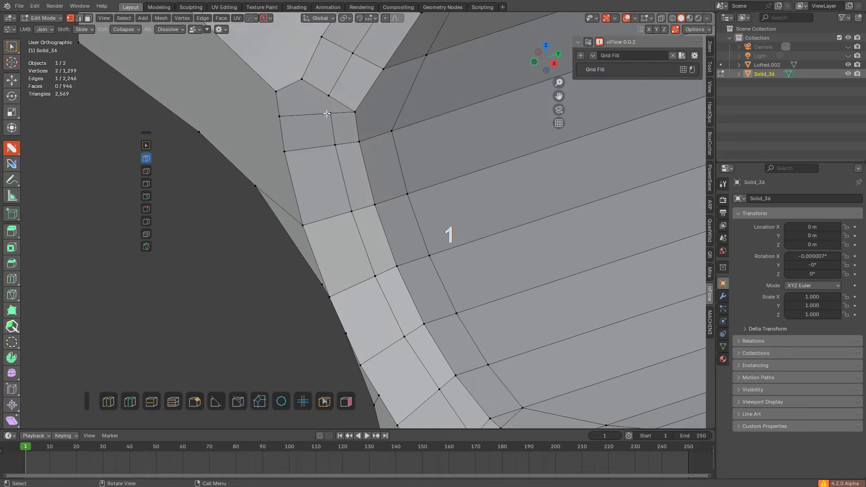
{"action": "left_click", "coordinate": [328, 115]}
{"action": "key", "text": "alt+a"}
Step: Add centred edge loops through the lower and upper sections of the rim band's outer row of faces
{"action": "middle_click_drag", "start_coordinate": [328, 114], "coordinate": [427, 184]}
{"action": "scroll", "coordinate": [437, 253], "scroll_direction": "up", "scroll_amount": 3}
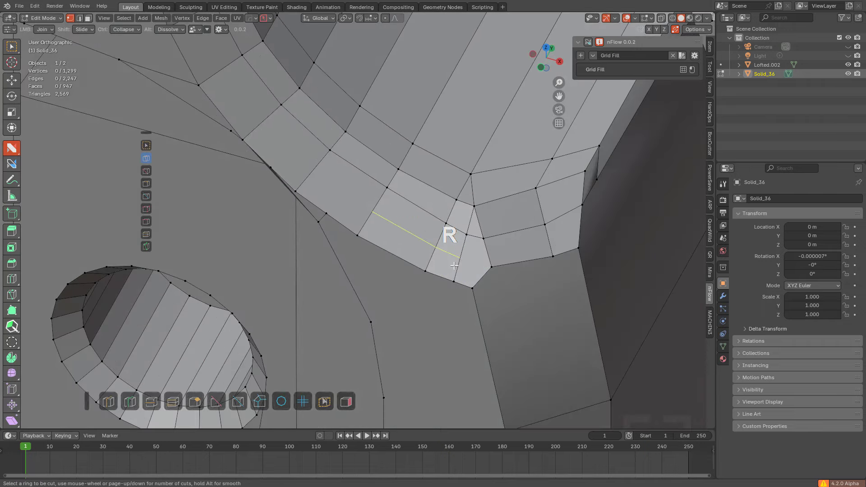
{"action": "left_click", "coordinate": [454, 266]}
{"action": "right_click", "coordinate": [450, 268]}
{"action": "middle_click_drag", "start_coordinate": [348, 182], "coordinate": [377, 225], "text": "shift"}
{"action": "middle_click_drag", "start_coordinate": [377, 226], "coordinate": [362, 198]}
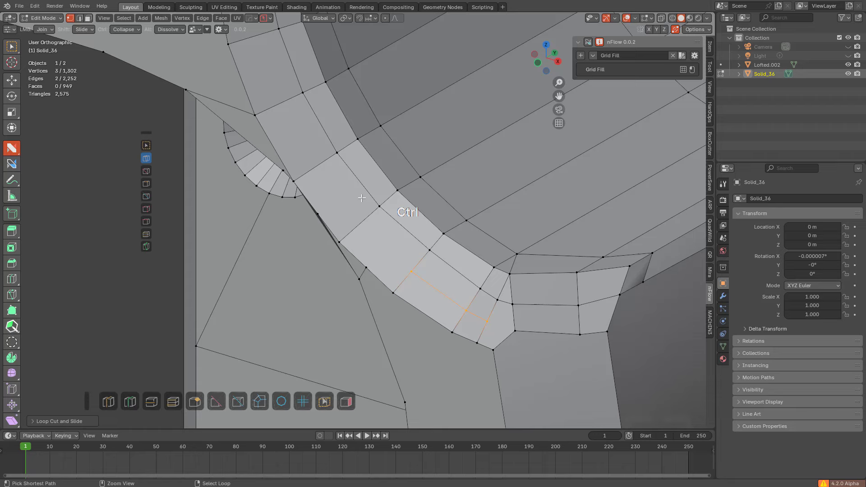
{"action": "left_click", "coordinate": [323, 170]}
{"action": "right_click", "coordinate": [324, 170]}
Step: Join the two outer rim loop sections and connect their ends to the upper and lower corner block vertices
{"action": "scroll", "coordinate": [323, 170], "scroll_direction": "up", "scroll_amount": 4}
{"action": "left_click", "coordinate": [315, 88]}
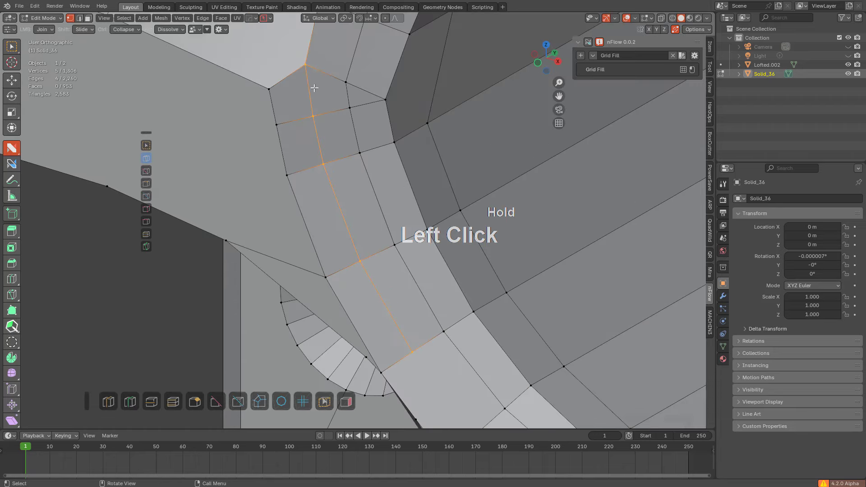
{"action": "middle_click_drag", "start_coordinate": [464, 397], "coordinate": [335, 179], "text": "shift"}
{"action": "scroll", "coordinate": [335, 182], "scroll_direction": "down", "scroll_amount": 1}
{"action": "left_click_drag", "start_coordinate": [296, 150], "coordinate": [393, 257]}
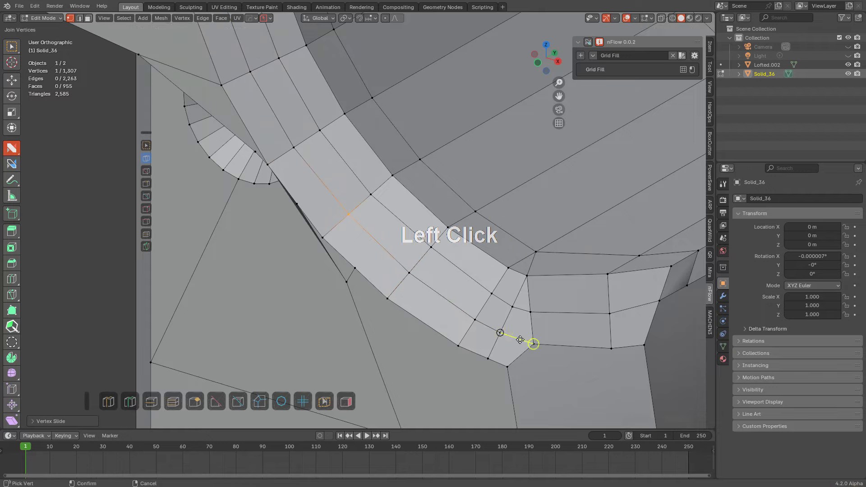
{"action": "key", "text": "alt+a"}
{"action": "key", "text": "KP_End"}
Step: Inset the large side face and the small recess wall face beneath the cylinder together by about 0.013 m
{"action": "middle_click_drag", "start_coordinate": [545, 294], "coordinate": [453, 177]}
{"action": "scroll", "coordinate": [391, 182], "scroll_direction": "down", "scroll_amount": 4}
{"action": "middle_click_drag", "start_coordinate": [503, 230], "coordinate": [445, 156], "text": "shift"}
{"action": "middle_click_drag", "start_coordinate": [433, 226], "coordinate": [408, 223], "text": "shift"}
{"action": "key", "text": "3"}
{"action": "left_click", "coordinate": [405, 160]}
{"action": "left_click", "coordinate": [356, 75], "text": "shift"}
{"action": "scroll", "coordinate": [368, 119], "scroll_direction": "down", "scroll_amount": 4}
{"action": "middle_click_drag", "start_coordinate": [409, 223], "coordinate": [282, 155], "text": "shift"}
{"action": "middle_click_drag", "start_coordinate": [458, 273], "coordinate": [429, 192], "text": "shift"}
{"action": "middle_click_drag", "start_coordinate": [428, 191], "coordinate": [413, 195]}
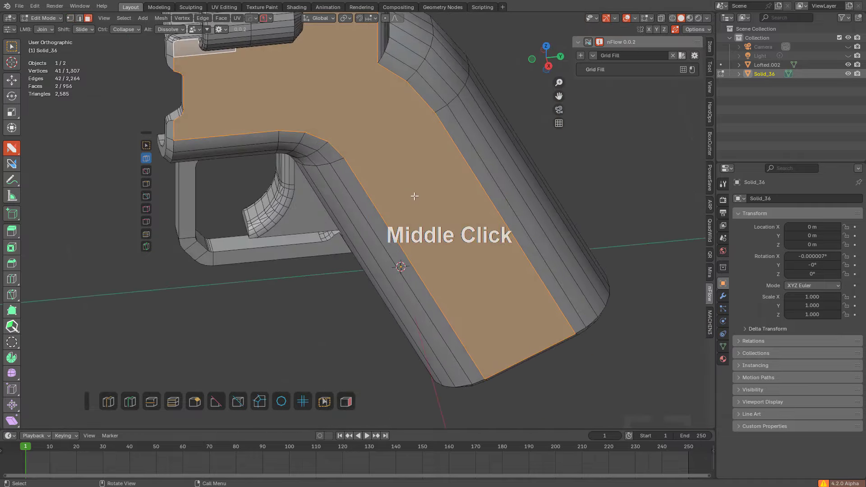
{"action": "middle_click_drag", "start_coordinate": [351, 97], "coordinate": [391, 205], "text": "shift"}
{"action": "scroll", "coordinate": [391, 205], "scroll_direction": "up", "scroll_amount": 2}
{"action": "scroll", "coordinate": [435, 218], "scroll_direction": "down", "scroll_amount": 1}
{"action": "middle_click_drag", "start_coordinate": [399, 162], "coordinate": [407, 190], "text": "shift"}
{"action": "middle_click_drag", "start_coordinate": [408, 191], "coordinate": [419, 242], "text": "shift"}
{"action": "middle_click_drag", "start_coordinate": [419, 242], "coordinate": [432, 233]}
{"action": "scroll", "coordinate": [522, 232], "scroll_direction": "up", "scroll_amount": 3}
{"action": "key", "text": "i"}
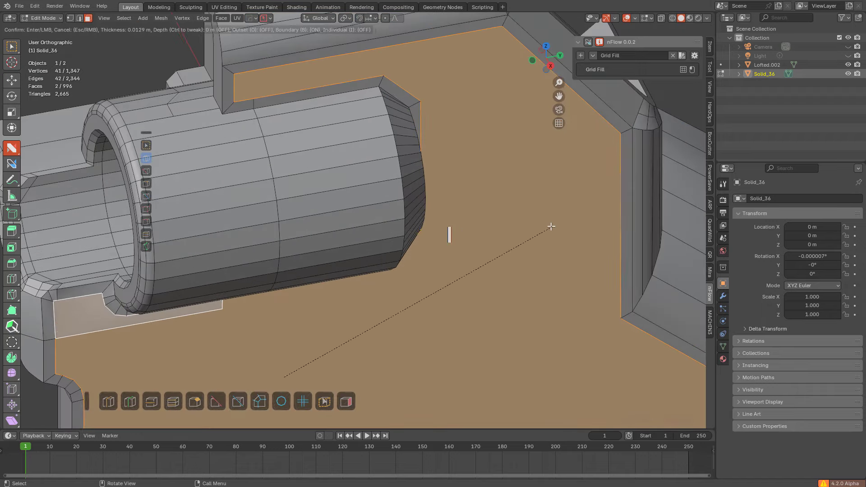
{"action": "left_click", "coordinate": [546, 225]}
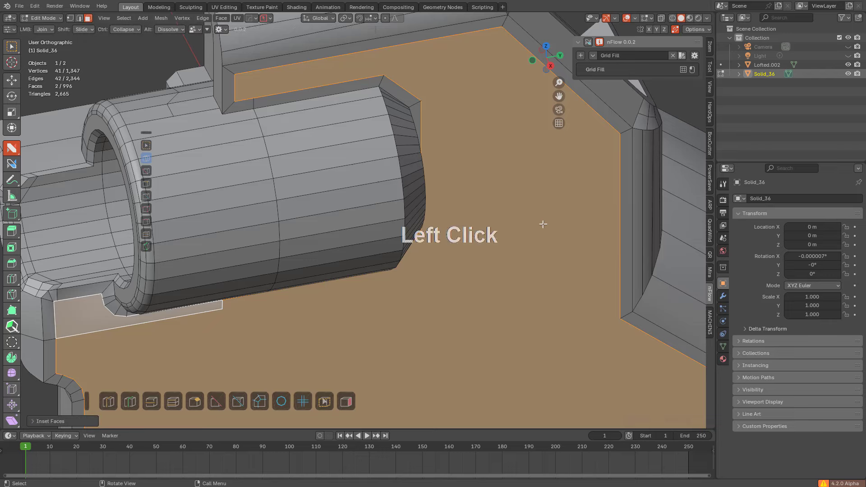
Step: Add an edge cut across the upper body strips above the cylinder and move it along Y close to the slot's end
{"action": "scroll", "coordinate": [433, 170], "scroll_direction": "up", "scroll_amount": 2, "text": "shift"}
{"action": "scroll", "coordinate": [347, 153], "scroll_direction": "up", "scroll_amount": 3}
{"action": "key", "text": "ctrl+r"}
{"action": "left_click", "coordinate": [405, 84]}
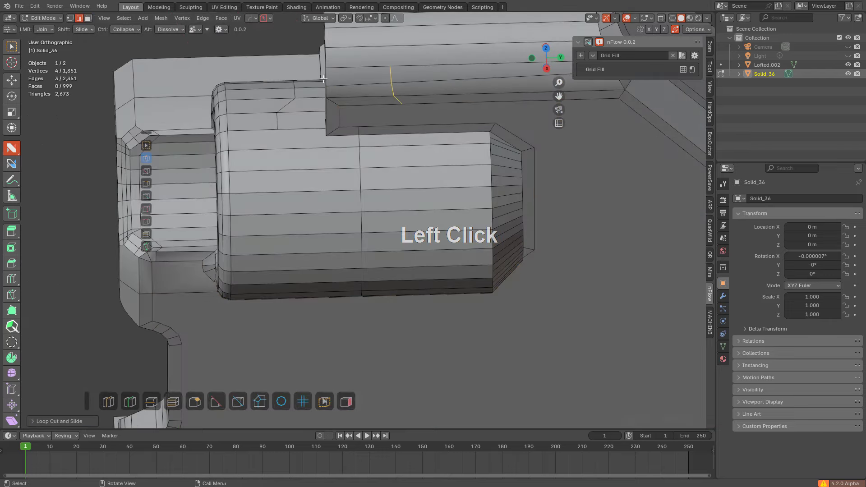
{"action": "scroll", "coordinate": [429, 213], "scroll_direction": "up", "scroll_amount": 3}
{"action": "key", "text": "g"}
{"action": "key", "text": "x"}
{"action": "key", "text": "y"}
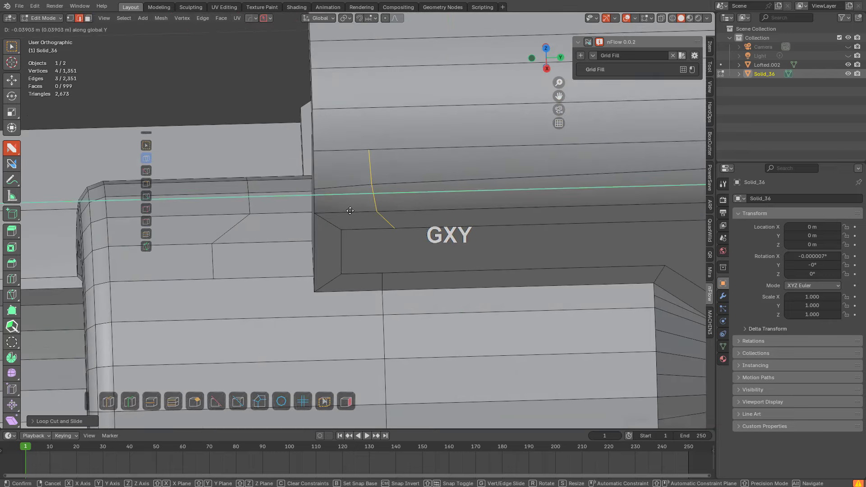
{"action": "left_click", "coordinate": [318, 203]}
Step: Merge the new cut's lowest vertex into the inset corner vertex and slide its upper segments into line above it
{"action": "key", "text": "1"}
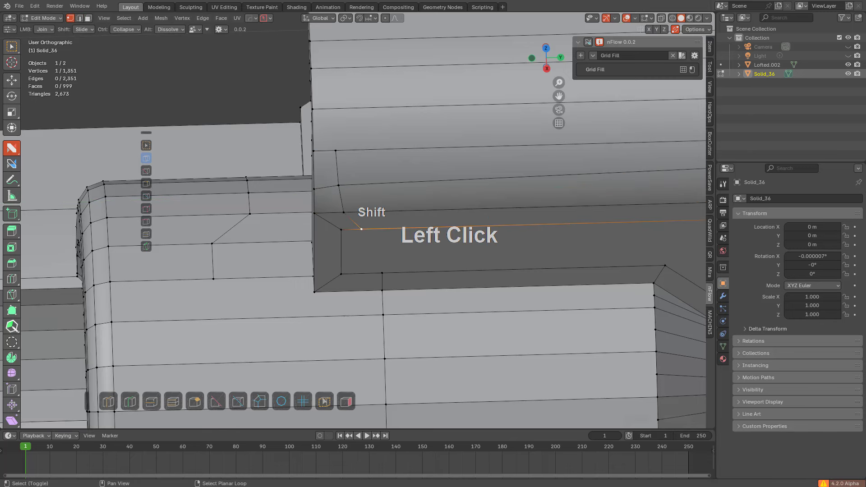
{"action": "left_click_drag", "start_coordinate": [362, 229], "coordinate": [339, 207], "text": "shift"}
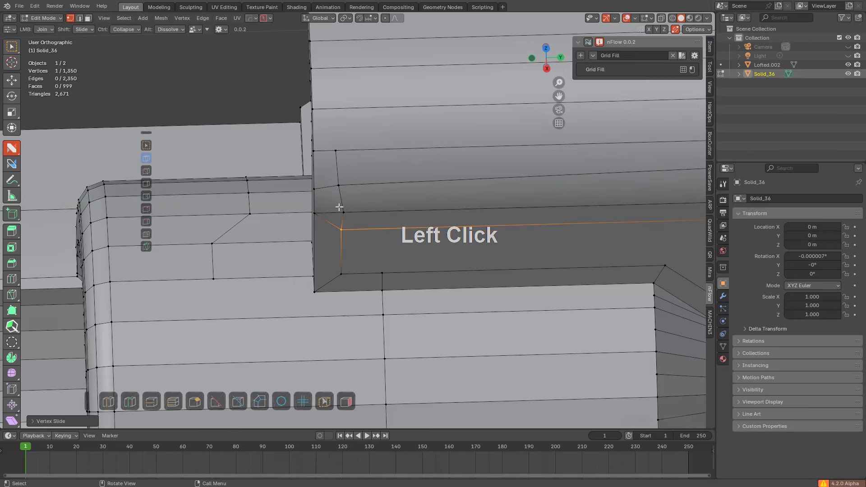
{"action": "key", "text": "g"}
{"action": "key", "text": "g"}
{"action": "left_click", "coordinate": [339, 167]}
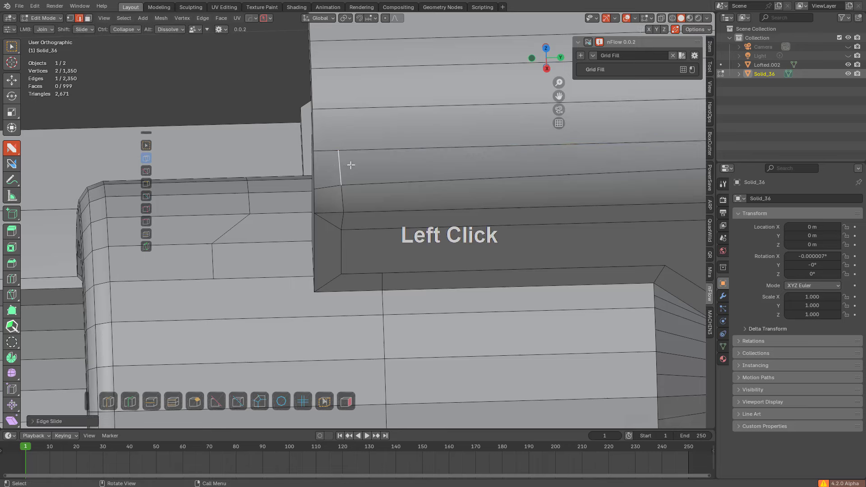
{"action": "key", "text": "g"}
{"action": "key", "text": "g"}
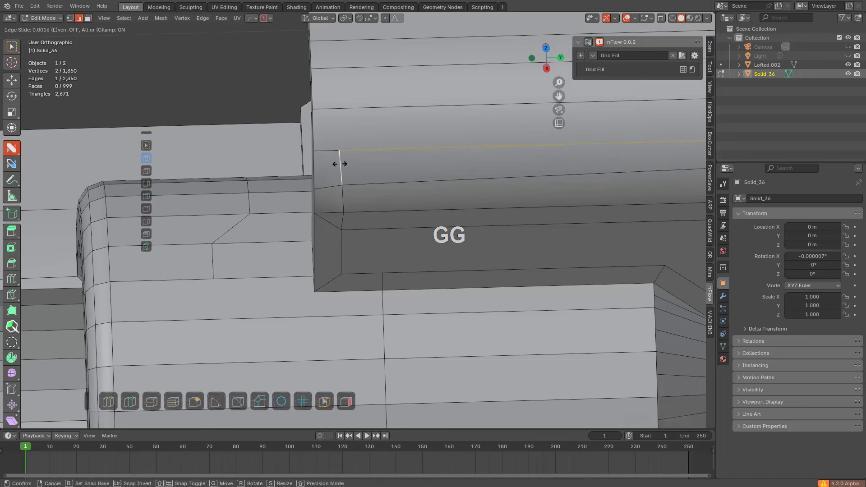
{"action": "left_click", "coordinate": [341, 166]}
{"action": "left_click", "coordinate": [340, 147]}
{"action": "key", "text": "g"}
{"action": "key", "text": "g"}
{"action": "left_click", "coordinate": [344, 150]}
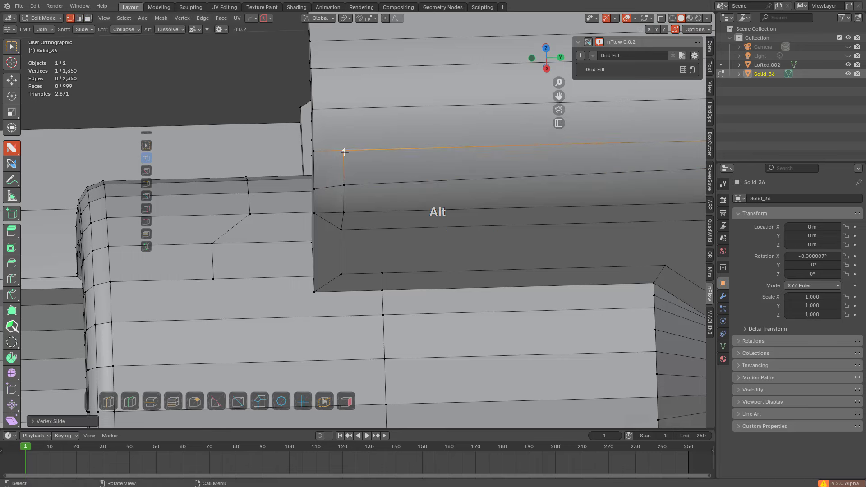
{"action": "key", "text": "alt+a"}
Step: Merge the stray vertices beside the rim's lower corner block into the neighbouring inset corner vertex of the side face
{"action": "scroll", "coordinate": [365, 223], "scroll_direction": "down", "scroll_amount": 2}
{"action": "middle_click_drag", "start_coordinate": [366, 223], "coordinate": [358, 123]}
{"action": "scroll", "coordinate": [413, 185], "scroll_direction": "down", "scroll_amount": 2}
{"action": "scroll", "coordinate": [387, 158], "scroll_direction": "down", "scroll_amount": 2}
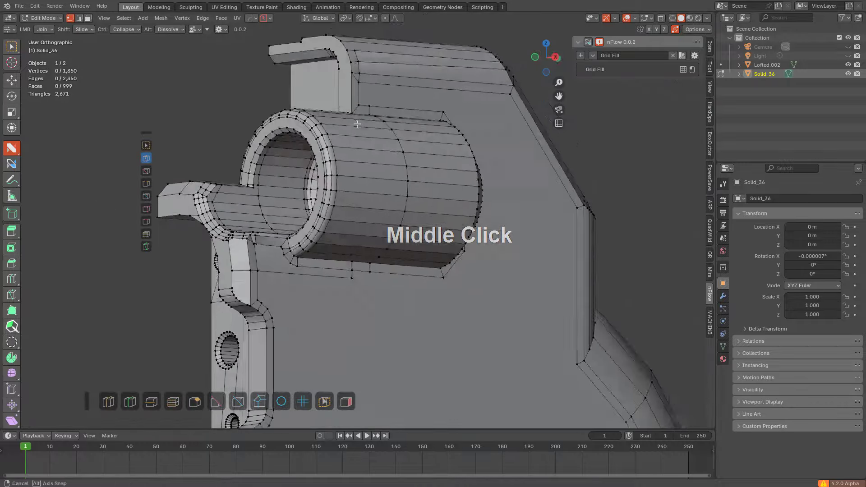
{"action": "scroll", "coordinate": [358, 131], "scroll_direction": "up", "scroll_amount": 4}
{"action": "mouse_move", "coordinate": [354, 207]}
{"action": "middle_mouse_down", "text": "shift"}
{"action": "mouse_move", "coordinate": [375, 166]}
{"action": "mouse_move", "coordinate": [350, 198]}
{"action": "middle_mouse_up", "text": "shift"}
{"action": "mouse_move", "coordinate": [350, 198]}
{"action": "middle_mouse_down", "text": "shift"}
{"action": "mouse_move", "coordinate": [329, 239]}
{"action": "mouse_move", "coordinate": [364, 190]}
{"action": "middle_mouse_up", "text": "shift"}
{"action": "scroll", "coordinate": [329, 239], "scroll_direction": "up", "scroll_amount": 2}
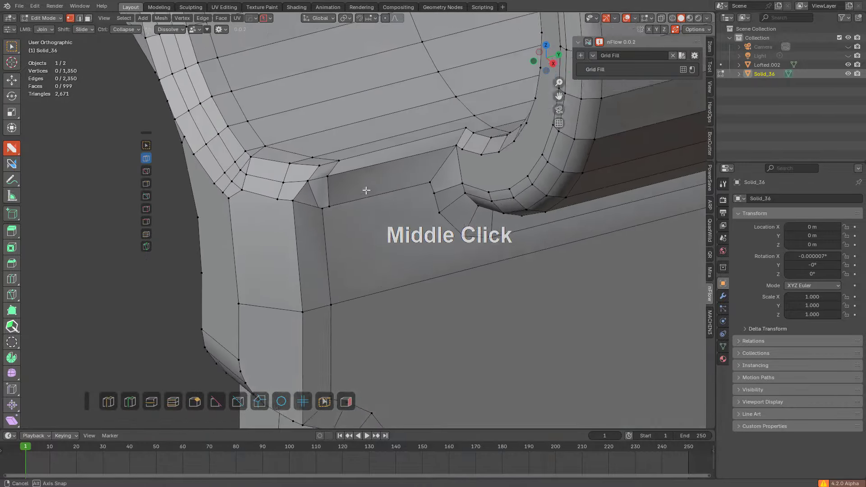
{"action": "scroll", "coordinate": [309, 203], "scroll_direction": "up", "scroll_amount": 4}
{"action": "key", "text": "g"}
{"action": "key", "text": "g"}
{"action": "right_click", "coordinate": [269, 183]}
{"action": "key", "text": "alt+z"}
{"action": "left_click", "coordinate": [261, 191]}
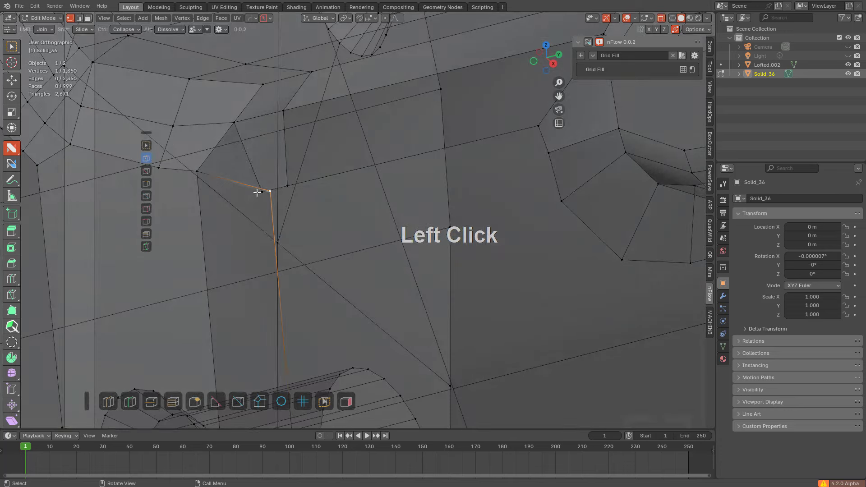
{"action": "key", "text": "g"}
{"action": "key", "text": "g"}
{"action": "left_click", "coordinate": [281, 197]}
{"action": "key", "text": "g"}
{"action": "left_click", "coordinate": [294, 192]}
{"action": "key", "text": "alt+z"}
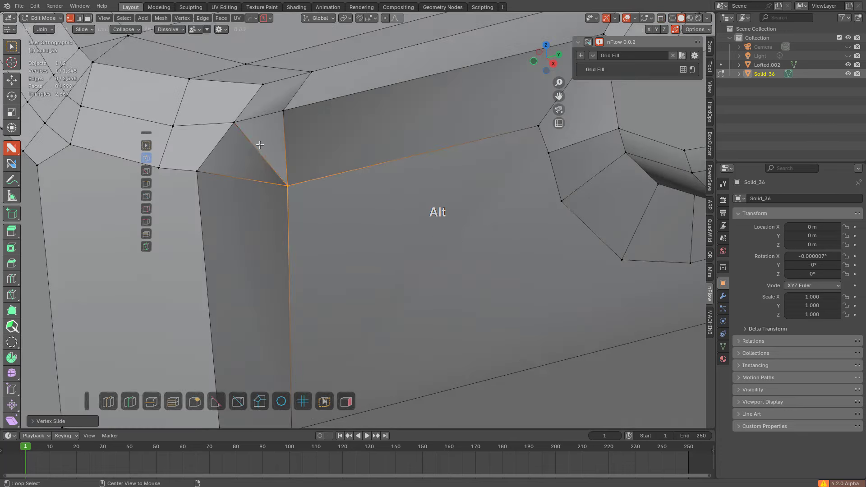
Step: Move the edge between the inset corner and the slot's end about 0.002 m along X in front view
{"action": "key", "text": "alt+a"}
{"action": "scroll", "coordinate": [321, 156], "scroll_direction": "down", "scroll_amount": 2}
{"action": "middle_click_drag", "start_coordinate": [321, 156], "coordinate": [377, 184]}
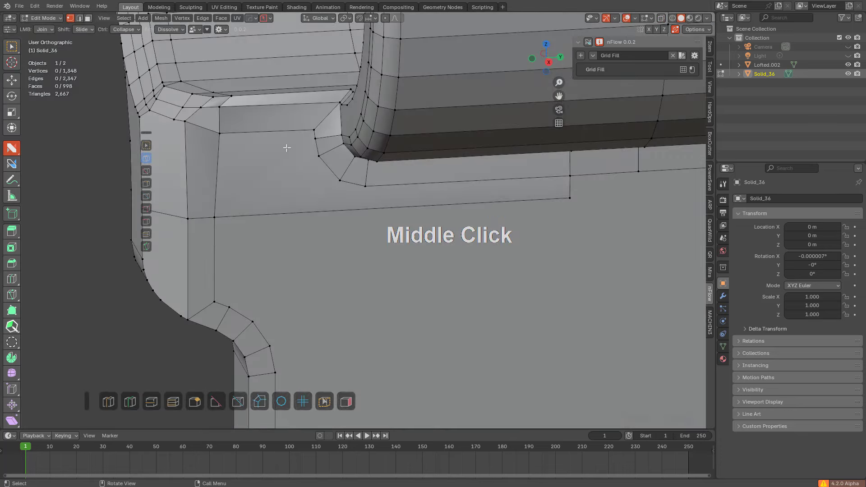
{"action": "middle_click_drag", "start_coordinate": [287, 148], "coordinate": [306, 201]}
{"action": "scroll", "coordinate": [292, 162], "scroll_direction": "up", "scroll_amount": 3}
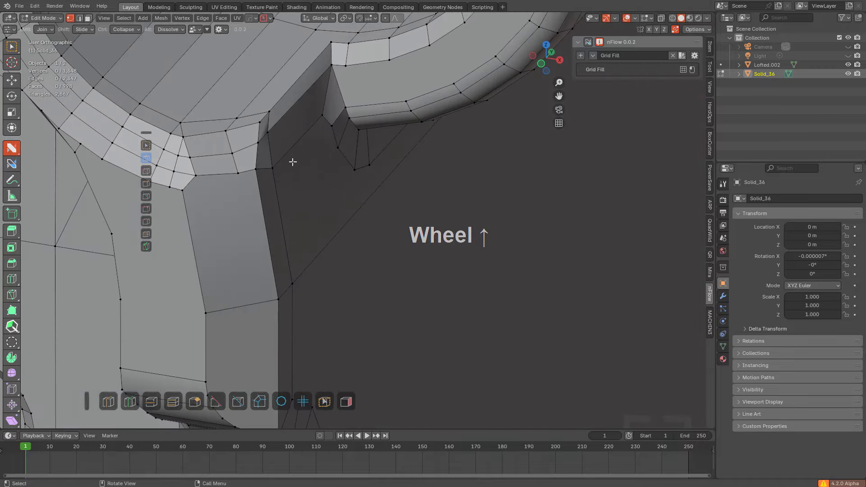
{"action": "left_click", "coordinate": [315, 119], "text": "shift"}
{"action": "middle_click_drag", "start_coordinate": [315, 119], "coordinate": [334, 113], "text": "alt"}
{"action": "key", "text": "alt+z"}
{"action": "scroll", "coordinate": [408, 149], "scroll_direction": "up", "scroll_amount": 2}
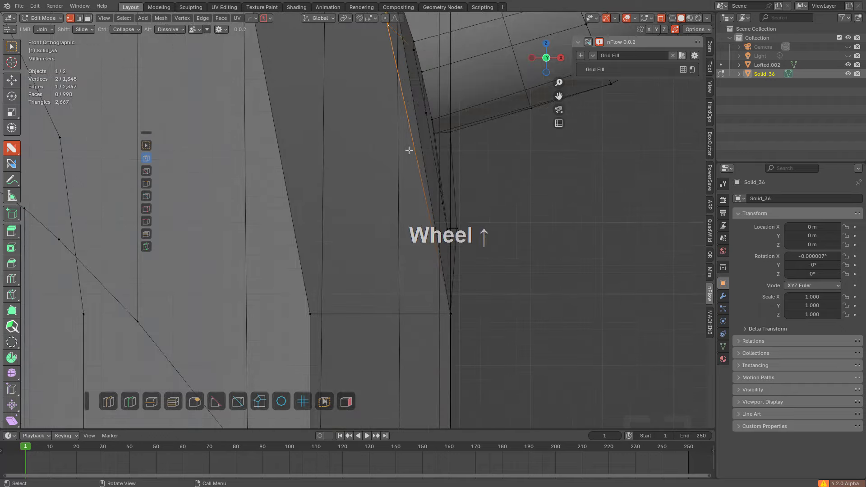
{"action": "key", "text": "g"}
{"action": "key", "text": "y"}
{"action": "key", "text": "x"}
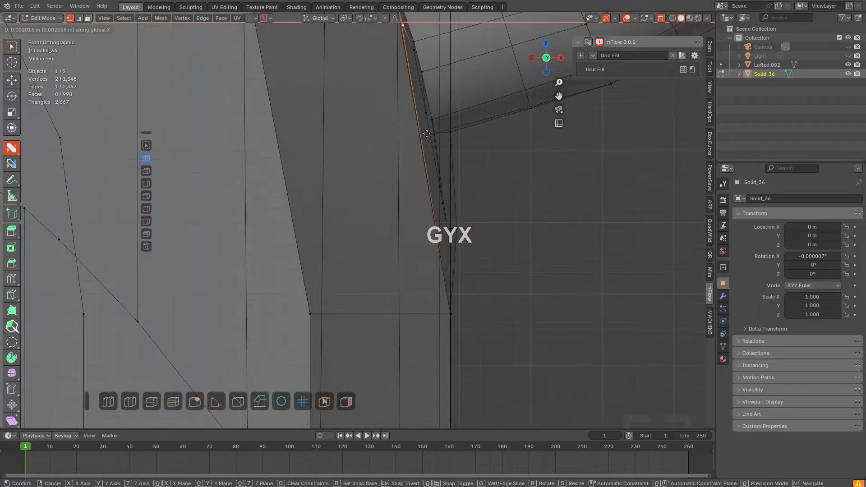
{"action": "left_click", "coordinate": [427, 134]}
{"action": "key", "text": "alt+z"}
Step: Slide the vertex below the slot-side end of that edge up its edge to merge it into the end vertex
{"action": "middle_click_drag", "start_coordinate": [441, 135], "coordinate": [364, 155]}
{"action": "scroll", "coordinate": [365, 157], "scroll_direction": "up", "scroll_amount": 1}
{"action": "middle_click_drag", "start_coordinate": [374, 172], "coordinate": [377, 192], "text": "shift"}
{"action": "scroll", "coordinate": [387, 153], "scroll_direction": "up", "scroll_amount": 4}
{"action": "left_click", "coordinate": [387, 150]}
{"action": "key", "text": "g"}
{"action": "key", "text": "g"}
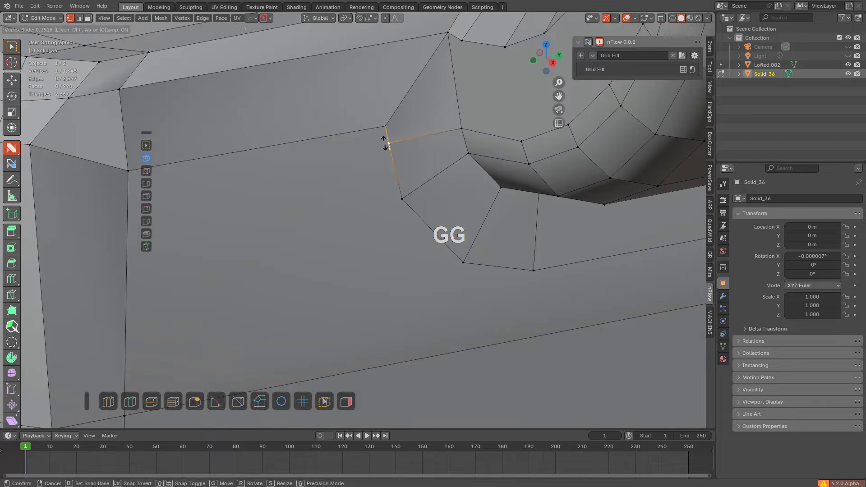
{"action": "left_click", "coordinate": [384, 118]}
Step: Cut a loop across the narrow strips between the corner block and the slot's end and merge its lowest vertex into the inset vertex
{"action": "scroll", "coordinate": [384, 118], "scroll_direction": "down", "scroll_amount": 4}
{"action": "key", "text": "ctrl+r"}
{"action": "left_click", "coordinate": [386, 212]}
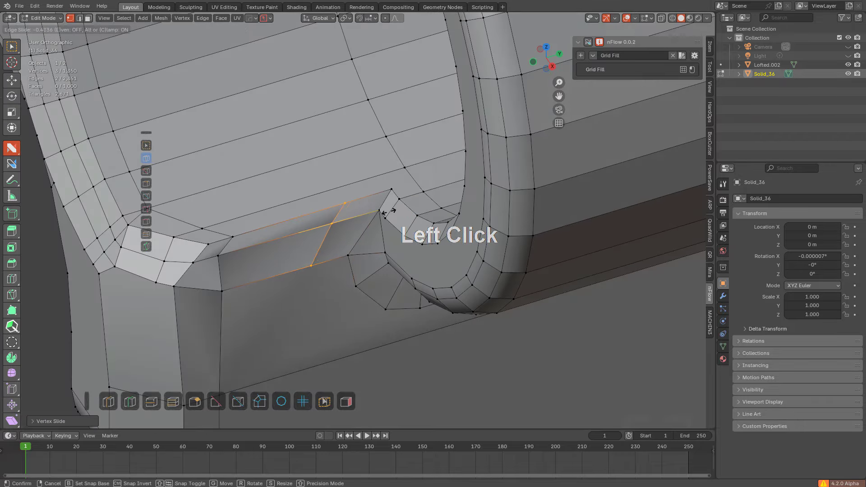
{"action": "left_click", "coordinate": [386, 210]}
{"action": "key", "text": "ctrl+grave"}
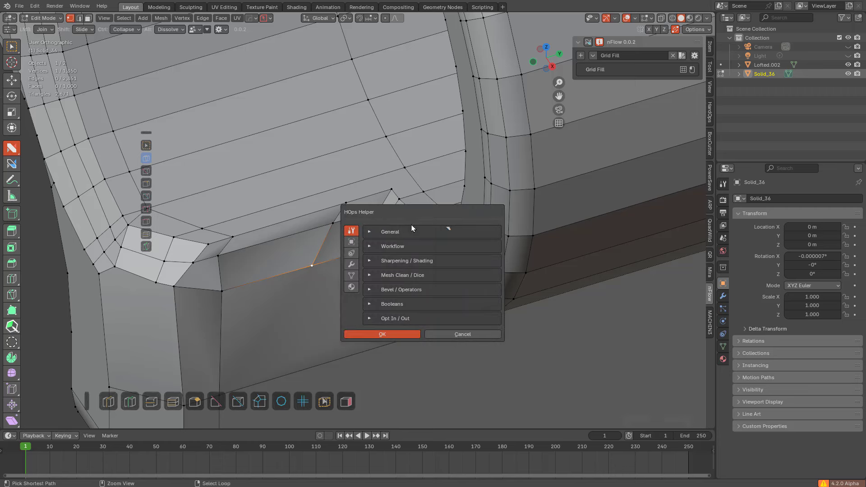
{"action": "left_click", "coordinate": [410, 233]}
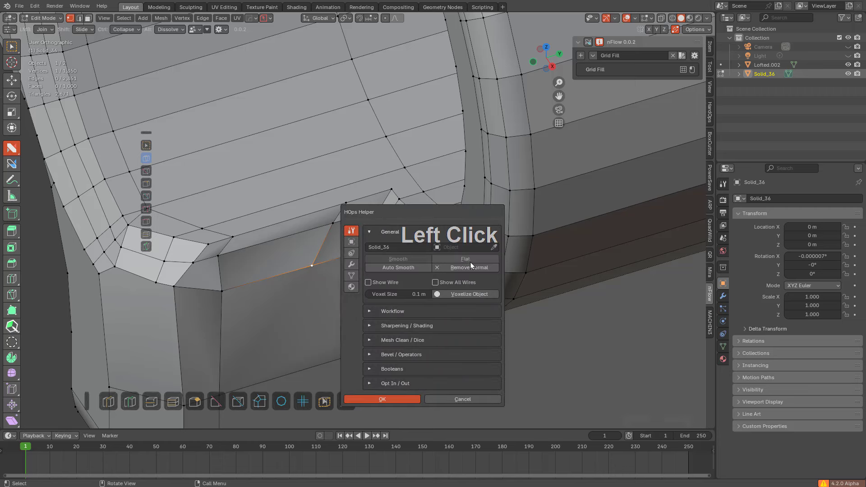
{"action": "left_click", "coordinate": [313, 261]}
{"action": "key", "text": "g"}
{"action": "key", "text": "g"}
{"action": "left_click", "coordinate": [348, 255]}
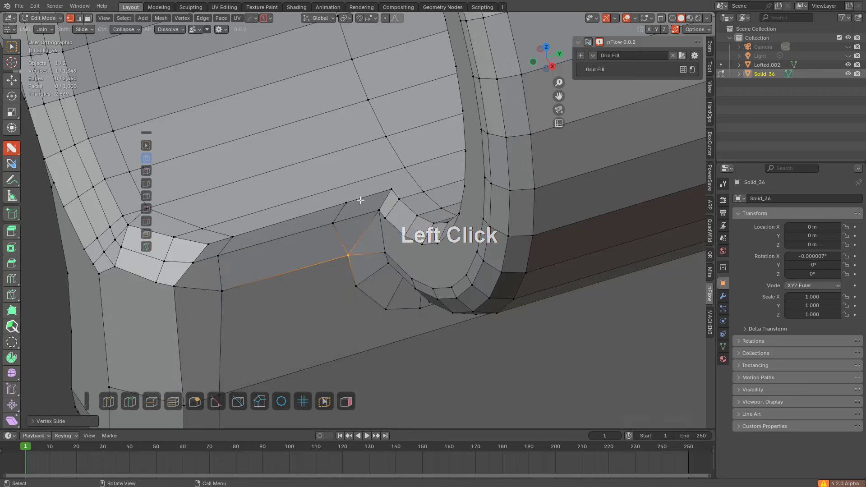
Step: Slide the new cut's upper vertices into line and dissolve the diagonal edge running to the slot's corner
{"action": "key", "text": "g"}
{"action": "key", "text": "g"}
{"action": "right_click", "coordinate": [337, 208]}
{"action": "scroll", "coordinate": [336, 208], "scroll_direction": "up", "scroll_amount": 3}
{"action": "key", "text": "g"}
{"action": "key", "text": "g"}
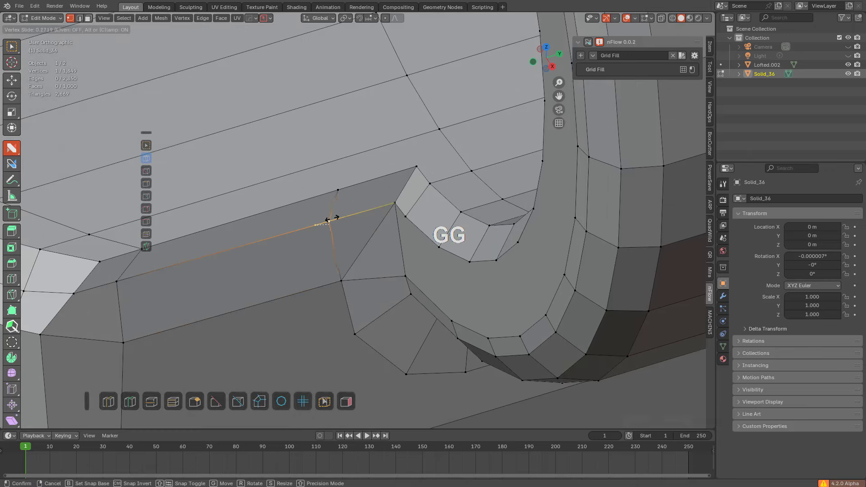
{"action": "left_click", "coordinate": [332, 191]}
{"action": "key", "text": "g"}
{"action": "left_click", "coordinate": [330, 183]}
{"action": "left_click", "coordinate": [349, 234], "text": "alt"}
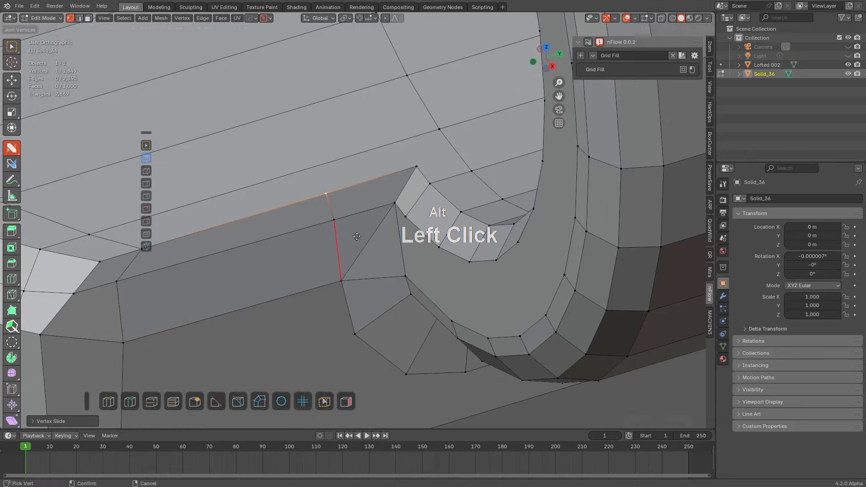
{"action": "key", "text": "alt+a"}
Step: Add a loop cut across the bore's inner strips and slide it towards the slot's end, in line with the short cut
{"action": "scroll", "coordinate": [353, 198], "scroll_direction": "down", "scroll_amount": 2}
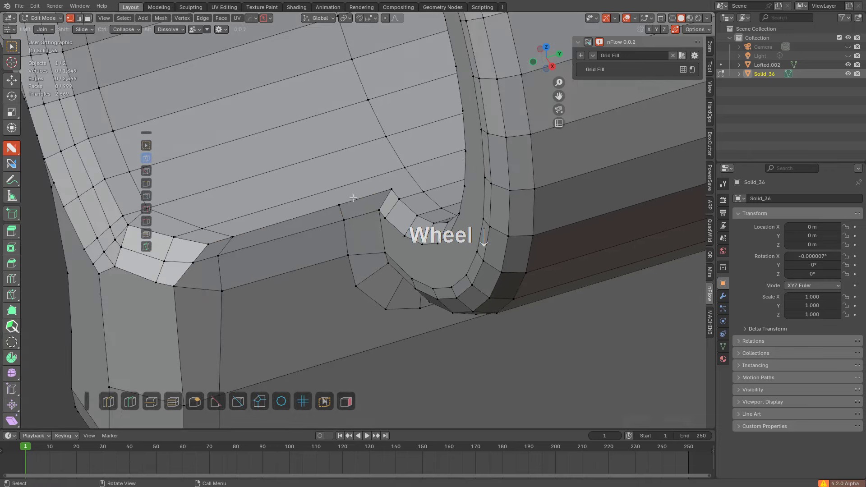
{"action": "scroll", "coordinate": [353, 199], "scroll_direction": "up", "scroll_amount": 1}
{"action": "key", "text": "ctrl+r"}
{"action": "left_click", "coordinate": [364, 202]}
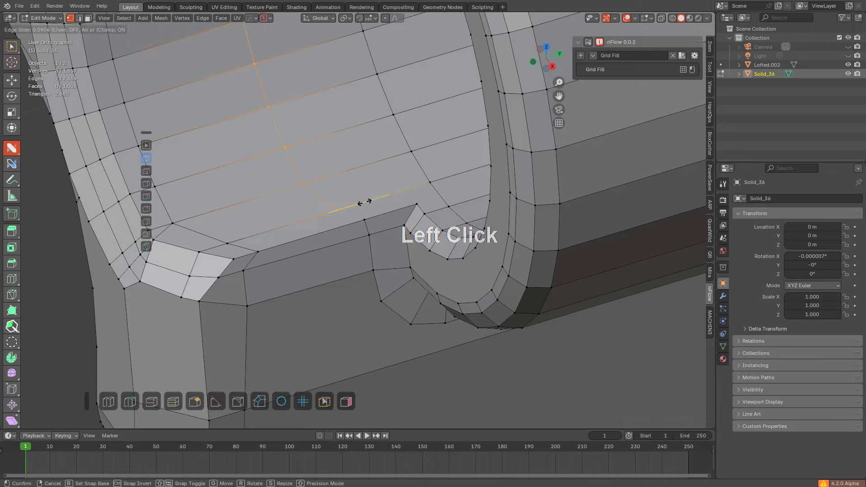
{"action": "left_click", "coordinate": [372, 209]}
{"action": "key", "text": "alt+a"}
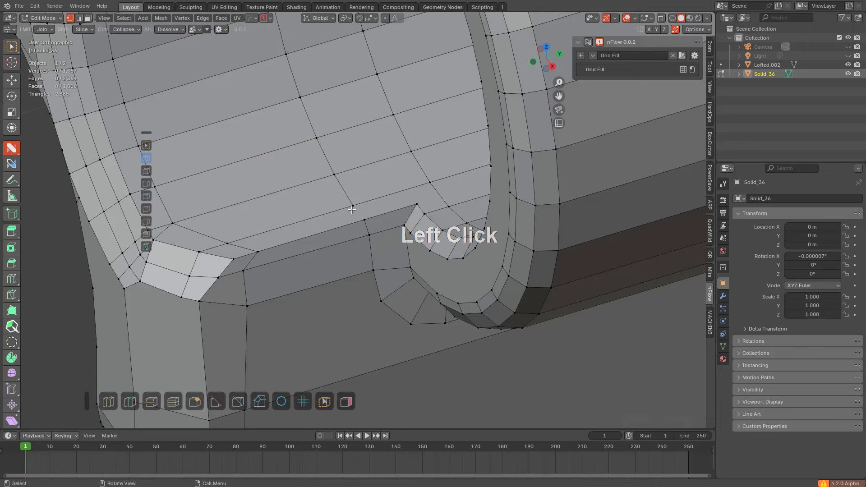
Step: Connect the bore loop's lower end to the lip cut and the slot's corner vertex to the neighbouring bore loop
{"action": "left_click_drag", "start_coordinate": [352, 209], "coordinate": [364, 219]}
{"action": "middle_click_drag", "start_coordinate": [397, 187], "coordinate": [350, 230], "text": "shift"}
{"action": "middle_click_drag", "start_coordinate": [349, 229], "coordinate": [369, 246]}
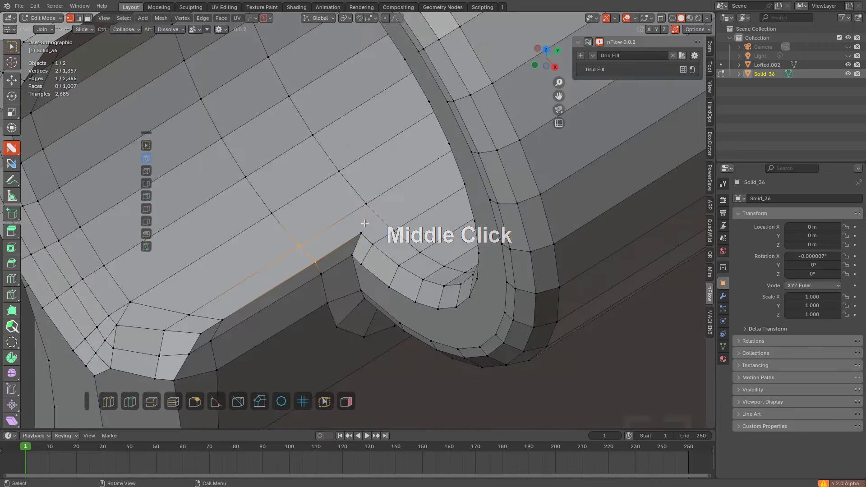
{"action": "left_click_drag", "start_coordinate": [362, 233], "coordinate": [366, 204]}
{"action": "scroll", "coordinate": [304, 206], "scroll_direction": "down", "scroll_amount": 2}
{"action": "key", "text": "alt+a"}
Step: Cut the narrow lip strip at the bore's opposite edge, align its inner vertex and connect it to the bore loop's end
{"action": "middle_click_drag", "start_coordinate": [302, 207], "coordinate": [257, 156]}
{"action": "key", "text": "KP_End"}
{"action": "key", "text": "ctrl+r"}
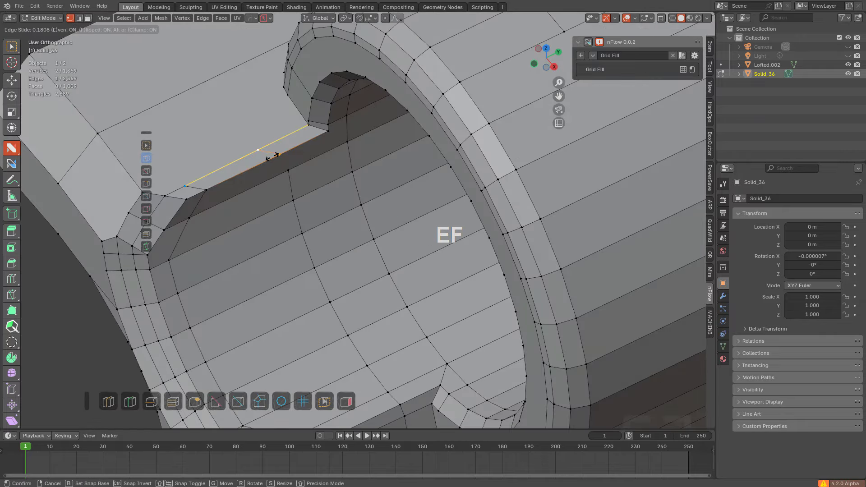
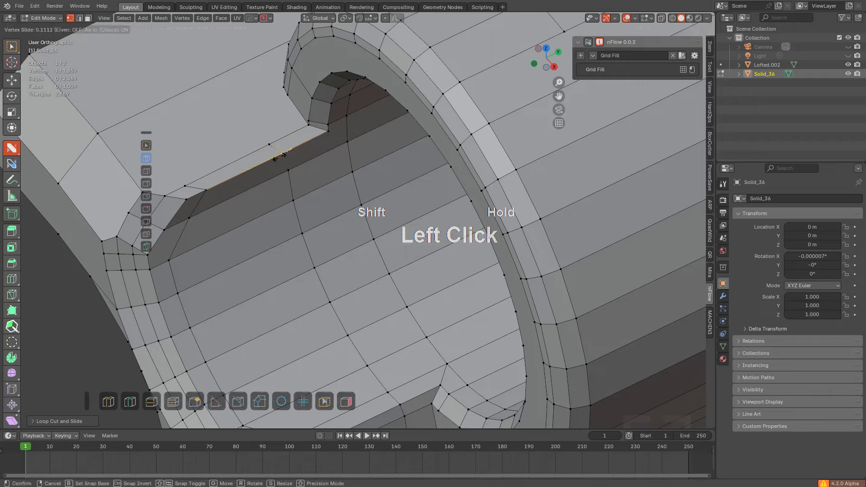
{"action": "left_click_drag", "start_coordinate": [283, 172], "coordinate": [284, 172]}
{"action": "middle_click_drag", "start_coordinate": [281, 172], "coordinate": [297, 159]}
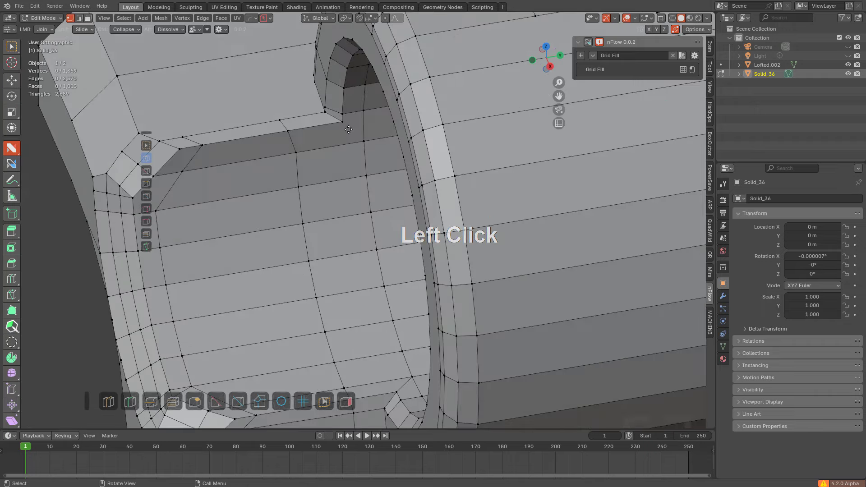
Step: Connect the inner and outer vertices one pair at a time along the upper arc of the cylinder's front rim face
{"action": "middle_click_drag", "start_coordinate": [349, 151], "coordinate": [319, 239]}
{"action": "scroll", "coordinate": [355, 166], "scroll_direction": "down", "scroll_amount": 2}
{"action": "scroll", "coordinate": [303, 157], "scroll_direction": "up", "scroll_amount": 4}
{"action": "scroll", "coordinate": [298, 145], "scroll_direction": "down", "scroll_amount": 4}
{"action": "middle_click_drag", "start_coordinate": [319, 239], "coordinate": [284, 200]}
{"action": "scroll", "coordinate": [348, 214], "scroll_direction": "up", "scroll_amount": 4}
{"action": "left_click_drag", "start_coordinate": [335, 155], "coordinate": [371, 179]}
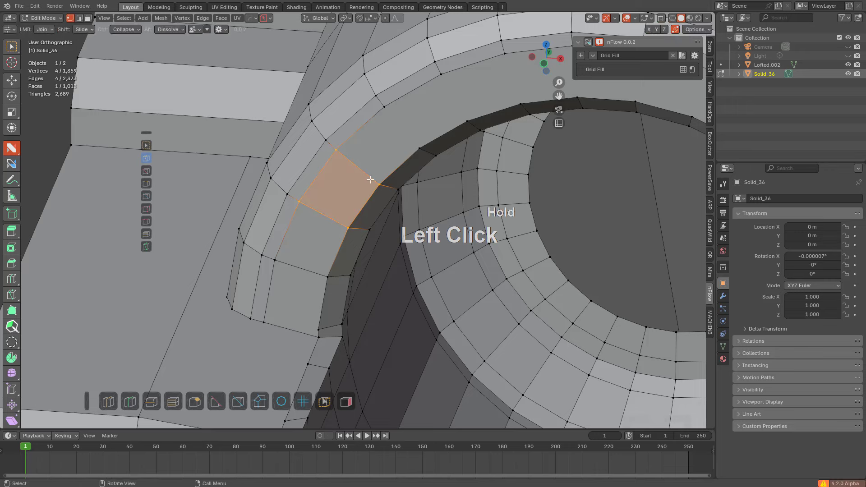
{"action": "left_click_drag", "start_coordinate": [401, 143], "coordinate": [430, 90]}
{"action": "left_click", "coordinate": [451, 116]}
{"action": "middle_click_drag", "start_coordinate": [452, 116], "coordinate": [320, 143]}
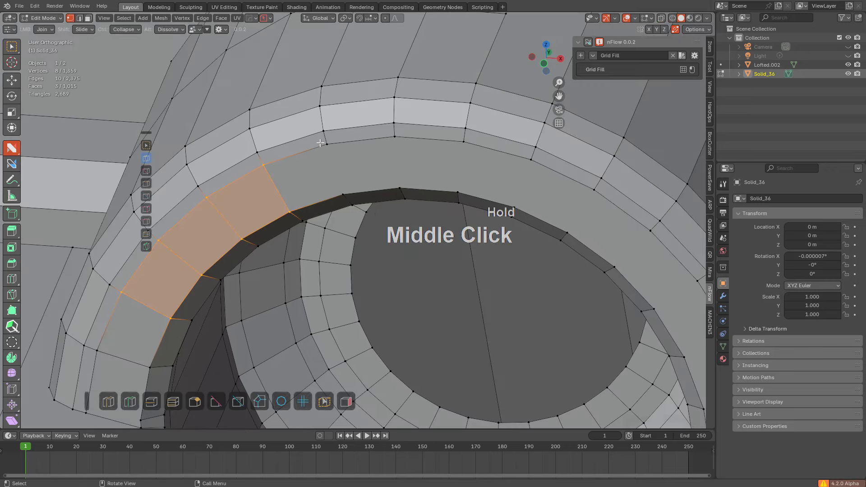
{"action": "left_click_drag", "start_coordinate": [331, 167], "coordinate": [400, 184]}
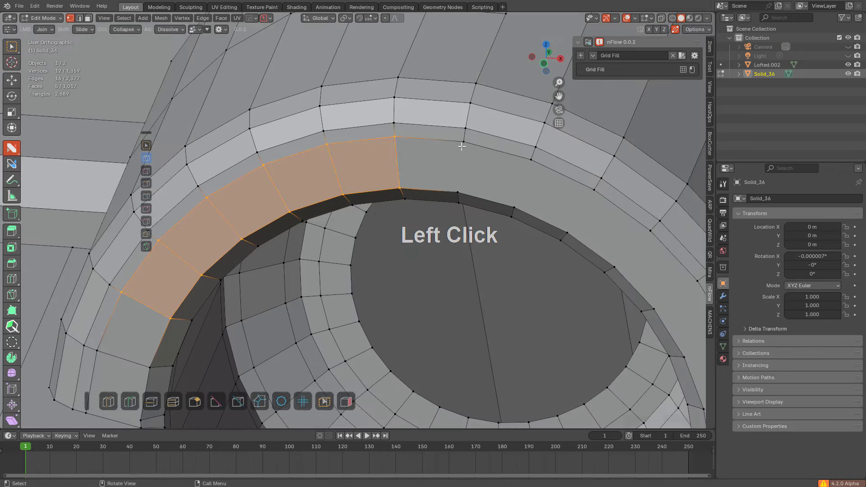
{"action": "left_click_drag", "start_coordinate": [463, 145], "coordinate": [459, 186]}
Step: Connect the inner and outer vertex pairs along the lower arc of the cylinder's front rim face
{"action": "middle_click_drag", "start_coordinate": [489, 195], "coordinate": [397, 131], "text": "shift"}
{"action": "scroll", "coordinate": [406, 144], "scroll_direction": "down", "scroll_amount": 2}
{"action": "middle_click_drag", "start_coordinate": [519, 243], "coordinate": [428, 86], "text": "shift"}
{"action": "middle_click_drag", "start_coordinate": [414, 292], "coordinate": [450, 214], "text": "shift"}
{"action": "scroll", "coordinate": [361, 271], "scroll_direction": "up", "scroll_amount": 2}
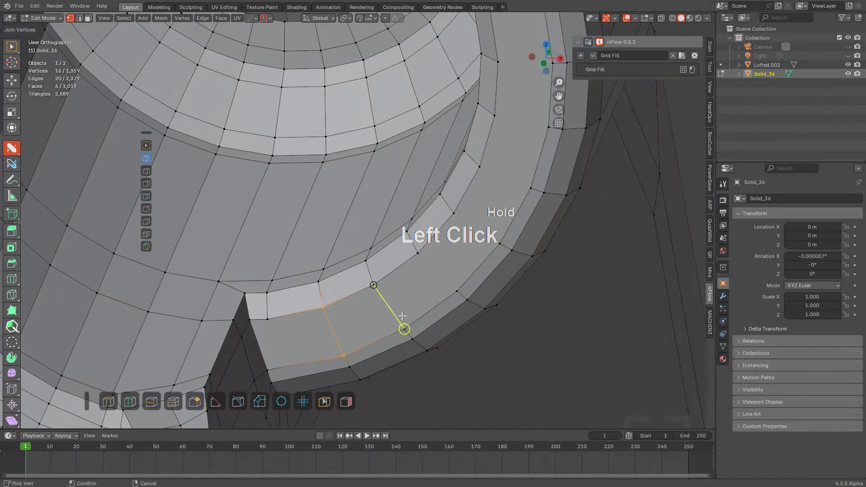
{"action": "left_click_drag", "start_coordinate": [403, 316], "coordinate": [405, 326]}
{"action": "left_click_drag", "start_coordinate": [418, 257], "coordinate": [454, 288]}
{"action": "middle_click_drag", "start_coordinate": [487, 219], "coordinate": [445, 374], "text": "shift"}
{"action": "scroll", "coordinate": [445, 374], "scroll_direction": "down", "scroll_amount": 2}
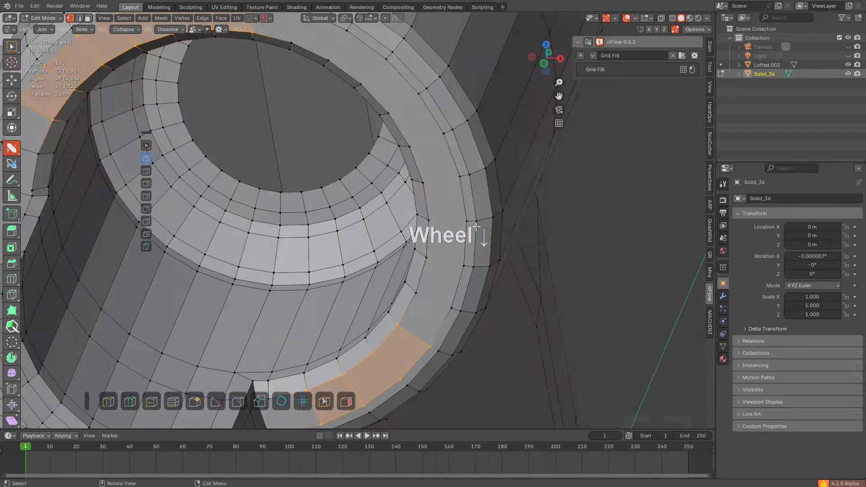
Step: Triangulate the remaining undivided face of the front rim and convert its triangles to quads
{"action": "key", "text": "3"}
{"action": "left_click", "coordinate": [437, 185]}
{"action": "key", "text": "ctrl+t"}
{"action": "key", "text": "alt+j"}
{"action": "key", "text": "alt+a"}
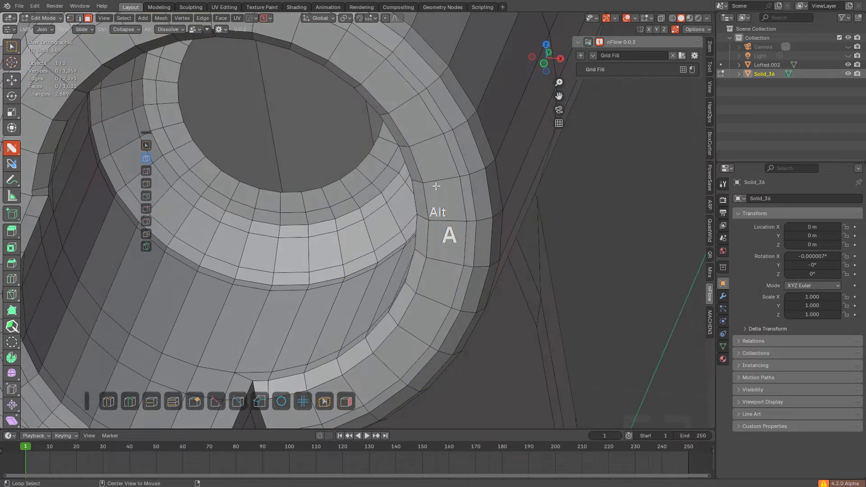
Step: Add a lengthwise loop cut in the cylinder's lowest strip and slide it close to the side wall
{"action": "scroll", "coordinate": [397, 266], "scroll_direction": "down", "scroll_amount": 2}
{"action": "middle_click_drag", "start_coordinate": [345, 359], "coordinate": [353, 219], "text": "shift"}
{"action": "scroll", "coordinate": [425, 171], "scroll_direction": "up", "scroll_amount": 3}
{"action": "scroll", "coordinate": [428, 245], "scroll_direction": "down", "scroll_amount": 2}
{"action": "scroll", "coordinate": [428, 245], "scroll_direction": "up", "scroll_amount": 2}
{"action": "middle_click_drag", "start_coordinate": [402, 232], "coordinate": [368, 176]}
{"action": "middle_click_drag", "start_coordinate": [367, 176], "coordinate": [342, 211], "text": "shift"}
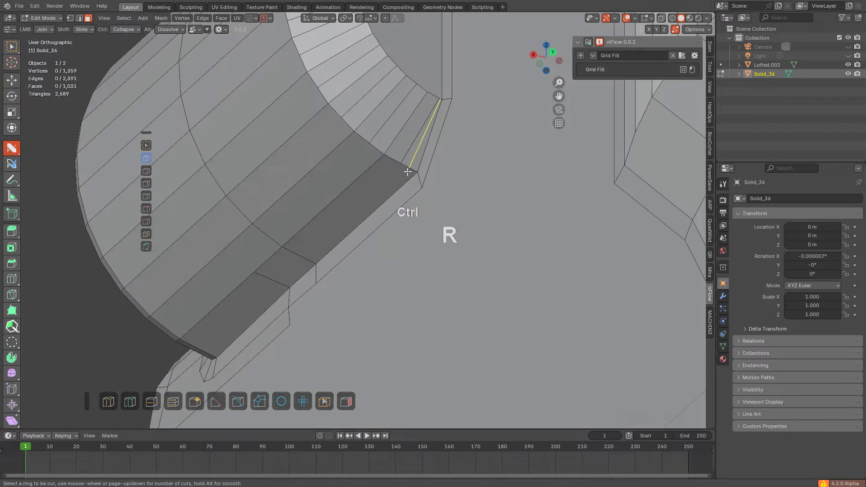
{"action": "key", "text": "ctrl+z"}
{"action": "left_click", "coordinate": [303, 260]}
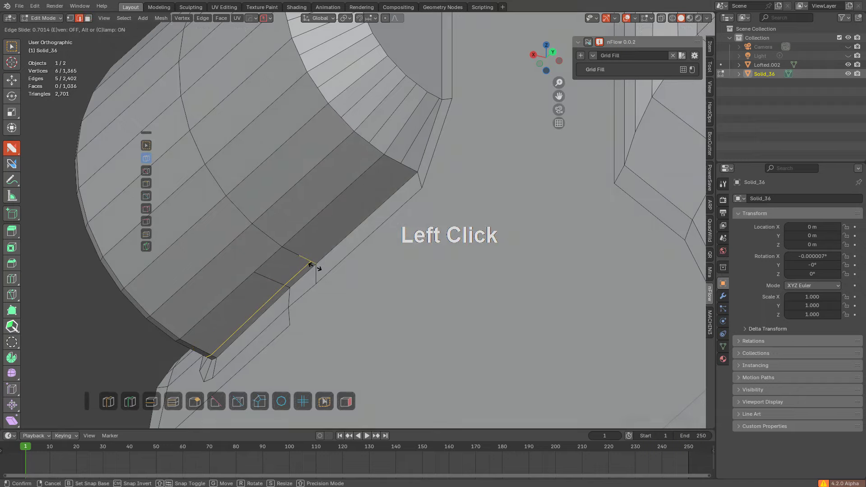
{"action": "middle_click_drag", "start_coordinate": [329, 237], "coordinate": [256, 230]}
{"action": "key", "text": "g"}
{"action": "key", "text": "g"}
{"action": "left_click", "coordinate": [332, 227]}
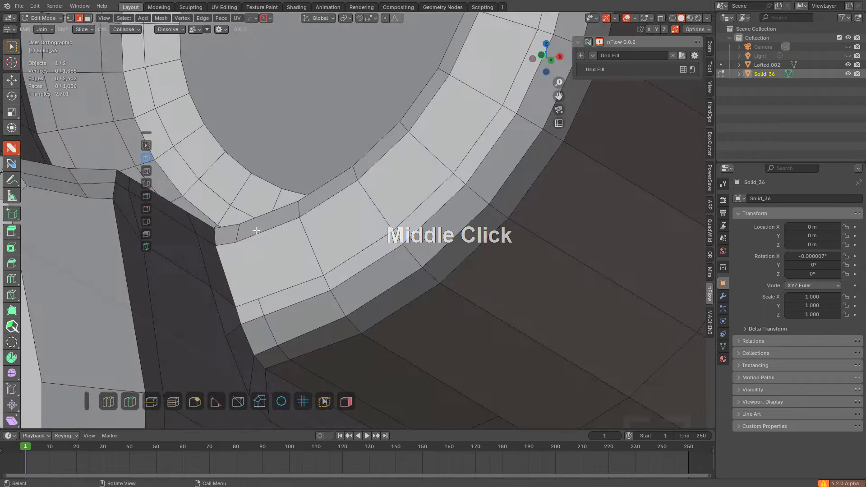
Step: Connect the loose end vertices of the new cut at the rim and across the cylinder's lowest strip
{"action": "left_click_drag", "start_coordinate": [244, 251], "coordinate": [237, 243]}
{"action": "scroll", "coordinate": [453, 257], "scroll_direction": "down", "scroll_amount": 6}
{"action": "middle_click_drag", "start_coordinate": [452, 257], "coordinate": [320, 330]}
{"action": "key", "text": "KP_1"}
{"action": "scroll", "coordinate": [311, 320], "scroll_direction": "up", "scroll_amount": 2}
{"action": "scroll", "coordinate": [311, 320], "scroll_direction": "up", "scroll_amount": 2}
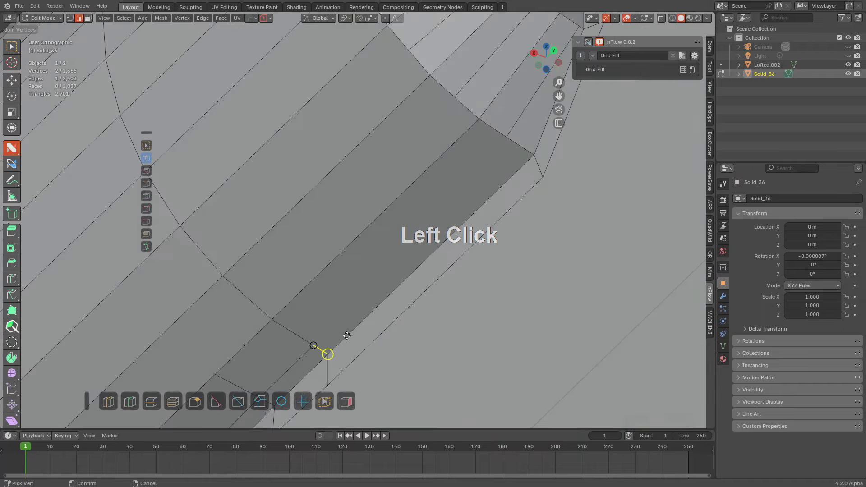
Step: Slide the lengthwise cut's vertices at the cylinder's rear edge and at the adjoining round opening to even out its spacing
{"action": "left_click", "coordinate": [490, 150]}
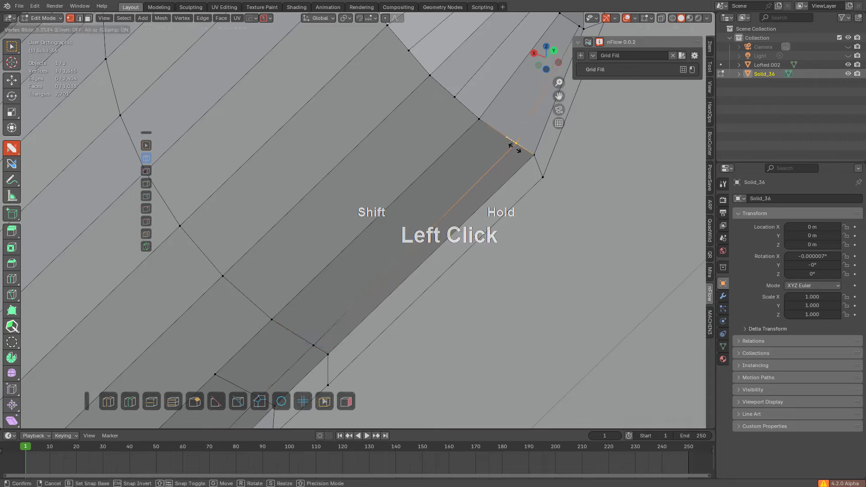
{"action": "left_click_drag", "start_coordinate": [515, 148], "coordinate": [510, 149], "text": "shift"}
{"action": "scroll", "coordinate": [396, 132], "scroll_direction": "up", "scroll_amount": 3}
{"action": "left_click_drag", "start_coordinate": [459, 40], "coordinate": [446, 34], "text": "shift"}
{"action": "scroll", "coordinate": [481, 239], "scroll_direction": "down", "scroll_amount": 3}
{"action": "middle_click_drag", "start_coordinate": [482, 240], "coordinate": [395, 132]}
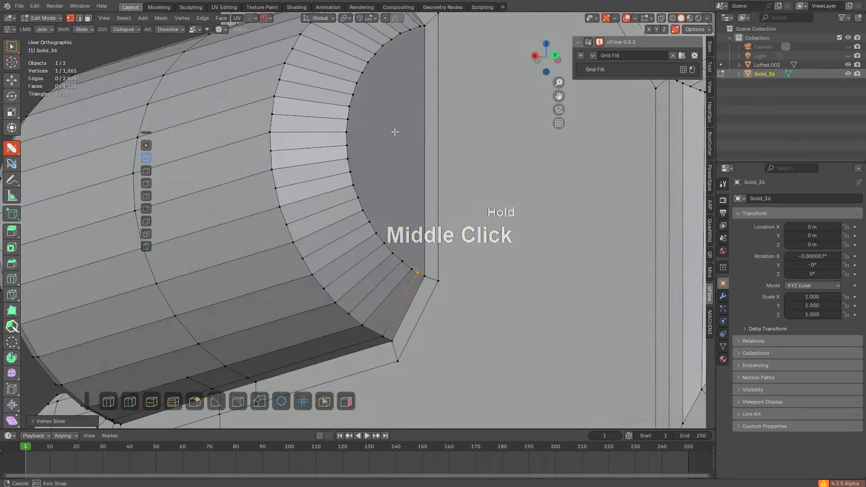
Step: Turn on the Analyze overlay to inspect the face types around the bore and side faces
{"action": "key", "text": "alt+a"}
{"action": "scroll", "coordinate": [361, 190], "scroll_direction": "down", "scroll_amount": 3}
{"action": "middle_click_drag", "start_coordinate": [242, 197], "coordinate": [320, 349], "text": "shift"}
{"action": "left_click", "coordinate": [347, 399]}
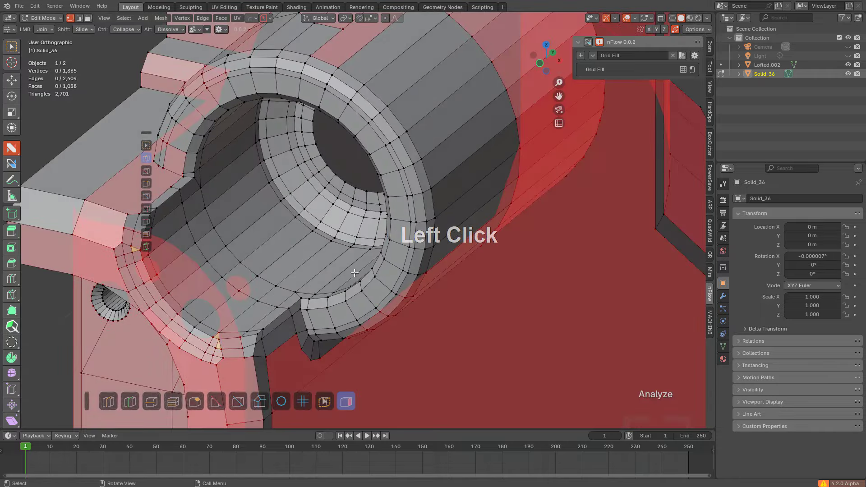
Step: Turn off the Analyze overlay and connect opposite vertices across the narrow side face above the two small holes with two edges
{"action": "middle_click_drag", "start_coordinate": [348, 397], "coordinate": [357, 390]}
{"action": "middle_click_drag", "start_coordinate": [317, 297], "coordinate": [364, 257], "text": "shift"}
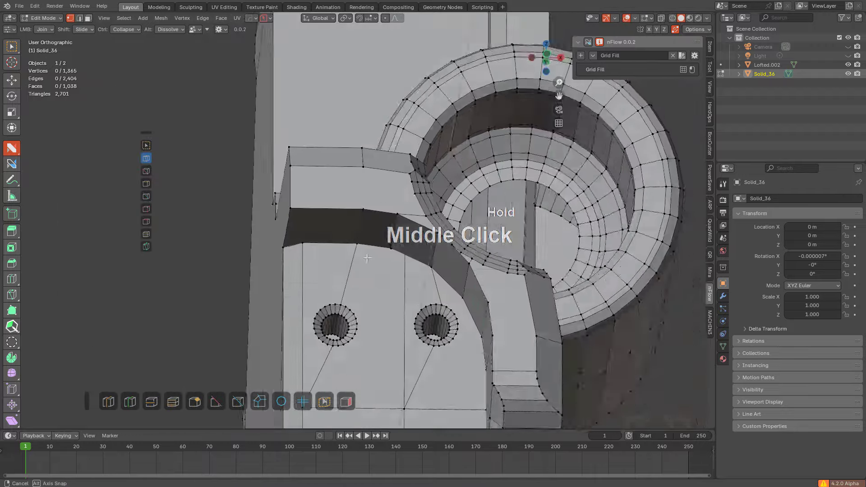
{"action": "scroll", "coordinate": [362, 221], "scroll_direction": "up", "scroll_amount": 3}
{"action": "left_click_drag", "start_coordinate": [368, 203], "coordinate": [369, 129]}
{"action": "left_click_drag", "start_coordinate": [433, 211], "coordinate": [450, 141]}
Step: Add two lengthwise support loop cuts to the narrow side face, one close to each of its long edges
{"action": "left_click", "coordinate": [365, 173], "text": "ctrl"}
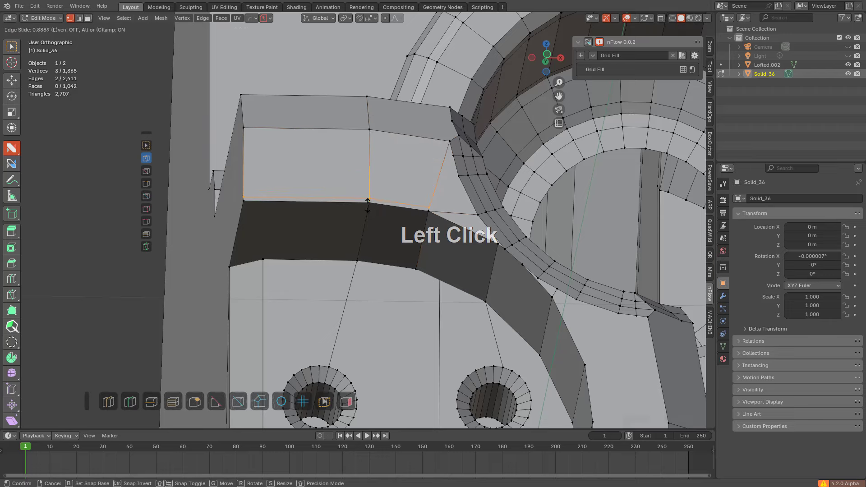
{"action": "left_click", "coordinate": [369, 193]}
{"action": "left_click", "coordinate": [368, 152]}
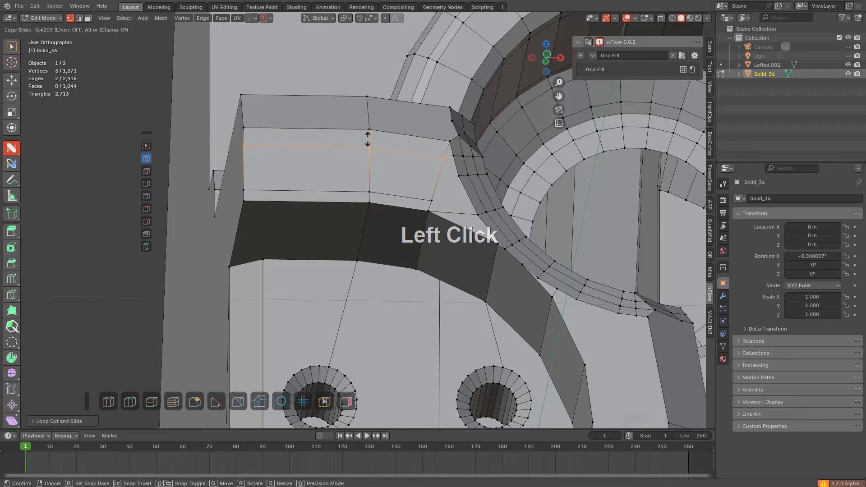
{"action": "left_click", "coordinate": [368, 132]}
Step: Connect the ends of both new support loops to the adjoining vertices on the bore rim
{"action": "middle_click_drag", "start_coordinate": [368, 132], "coordinate": [426, 199]}
{"action": "scroll", "coordinate": [425, 199], "scroll_direction": "up", "scroll_amount": 3}
{"action": "left_click", "coordinate": [280, 300]}
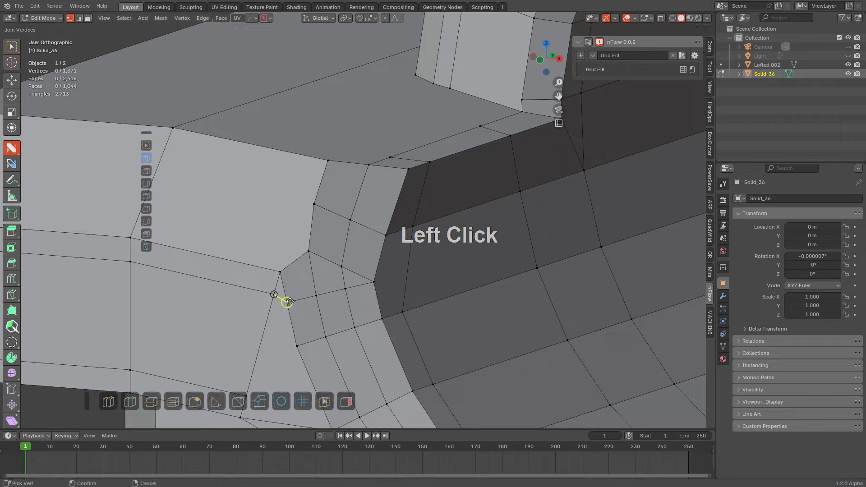
{"action": "middle_click_drag", "start_coordinate": [280, 300], "coordinate": [347, 139], "text": "shift"}
{"action": "left_click_drag", "start_coordinate": [275, 255], "coordinate": [323, 197]}
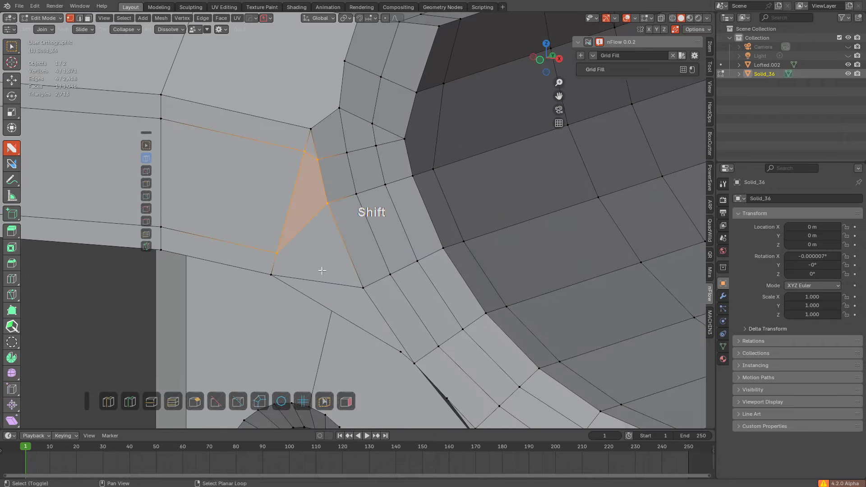
Step: Slide two stray vertices along the curved side edge onto the neighbouring bore rim corners
{"action": "middle_click_drag", "start_coordinate": [319, 278], "coordinate": [421, 155], "text": "shift"}
{"action": "scroll", "coordinate": [349, 190], "scroll_direction": "up", "scroll_amount": 2}
{"action": "left_click_drag", "start_coordinate": [389, 147], "coordinate": [365, 134], "text": "shift"}
{"action": "left_click_drag", "start_coordinate": [480, 219], "coordinate": [519, 229], "text": "shift"}
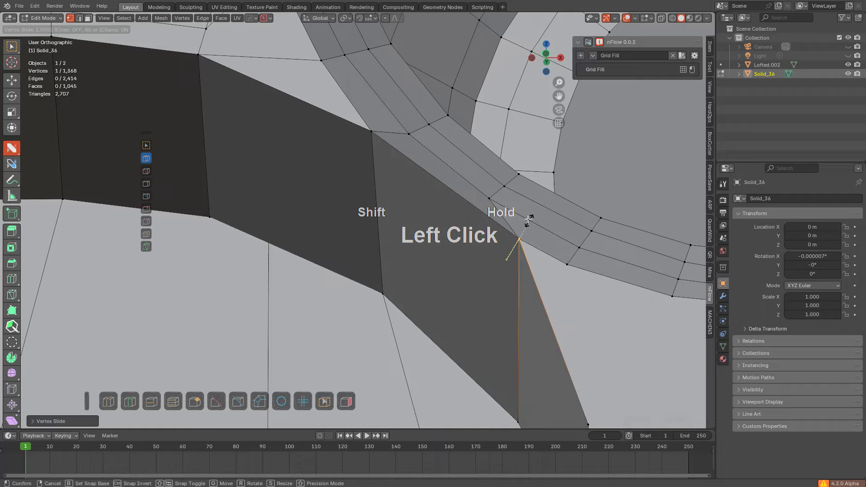
{"action": "scroll", "coordinate": [497, 244], "scroll_direction": "up", "scroll_amount": 3}
Step: Connect the lower support loop's end to the next rim vertex and dissolve the surplus edge just below it
{"action": "key", "text": "KP_Decimal"}
{"action": "middle_click_drag", "start_coordinate": [421, 257], "coordinate": [215, 149], "text": "alt"}
{"action": "scroll", "coordinate": [214, 149], "scroll_direction": "up", "scroll_amount": 4}
{"action": "left_click_drag", "start_coordinate": [221, 153], "coordinate": [325, 180]}
{"action": "left_click", "coordinate": [278, 178], "text": "alt"}
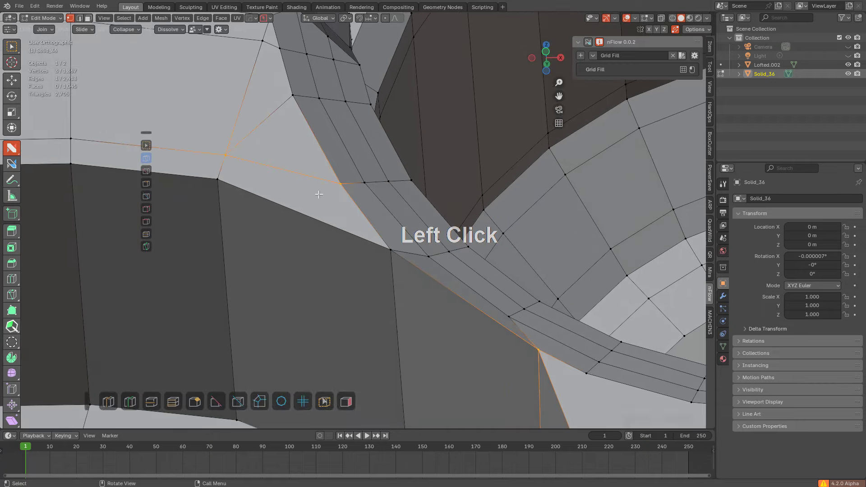
Step: Add a lengthwise loop cut on the side strip below the stepped recess, close to its inner edge
{"action": "scroll", "coordinate": [319, 194], "scroll_direction": "down", "scroll_amount": 4}
{"action": "middle_click_drag", "start_coordinate": [372, 241], "coordinate": [302, 178], "text": "shift"}
{"action": "mouse_move", "coordinate": [311, 203]}
{"action": "middle_mouse_down"}
{"action": "mouse_move", "coordinate": [353, 261]}
{"action": "mouse_move", "coordinate": [361, 216]}
{"action": "mouse_move", "coordinate": [377, 191]}
{"action": "mouse_move", "coordinate": [353, 195]}
{"action": "middle_mouse_up"}
{"action": "scroll", "coordinate": [361, 212], "scroll_direction": "down", "scroll_amount": 1}
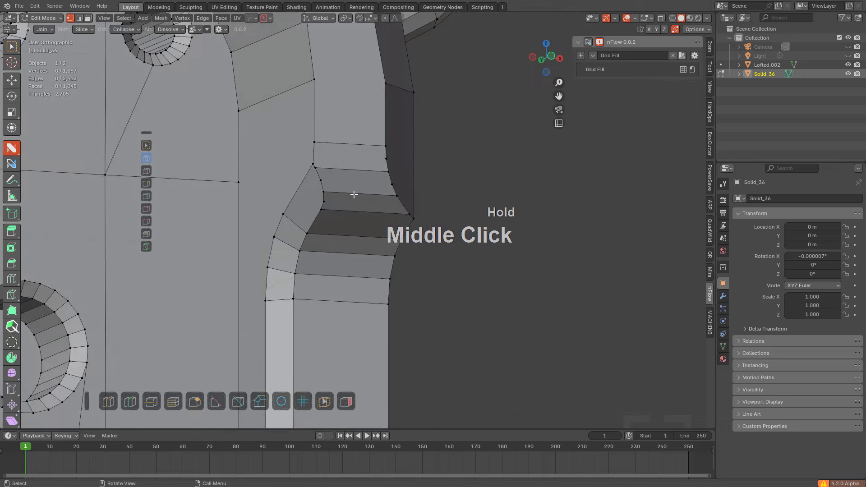
{"action": "left_click", "coordinate": [327, 263]}
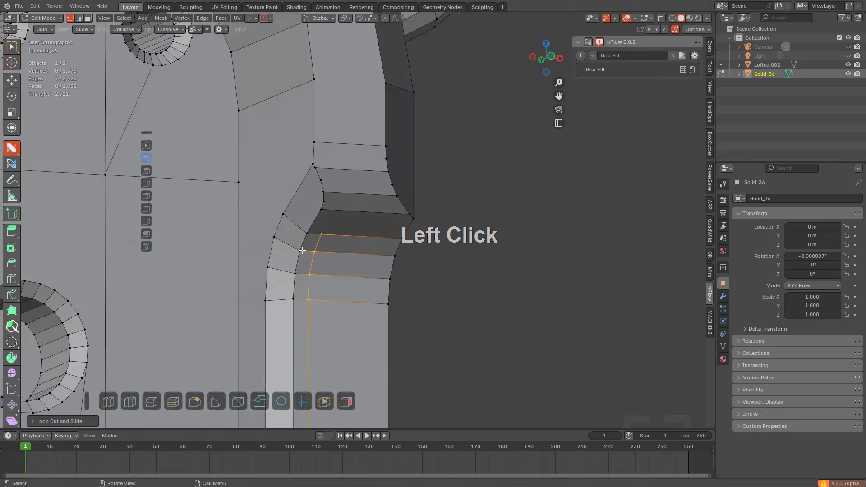
Step: Dissolve the surplus vertices along both curved edges of the step in the side strip
{"action": "scroll", "coordinate": [333, 226], "scroll_direction": "up", "scroll_amount": 2}
{"action": "left_click", "coordinate": [306, 190]}
{"action": "left_click", "coordinate": [293, 158], "text": "shift"}
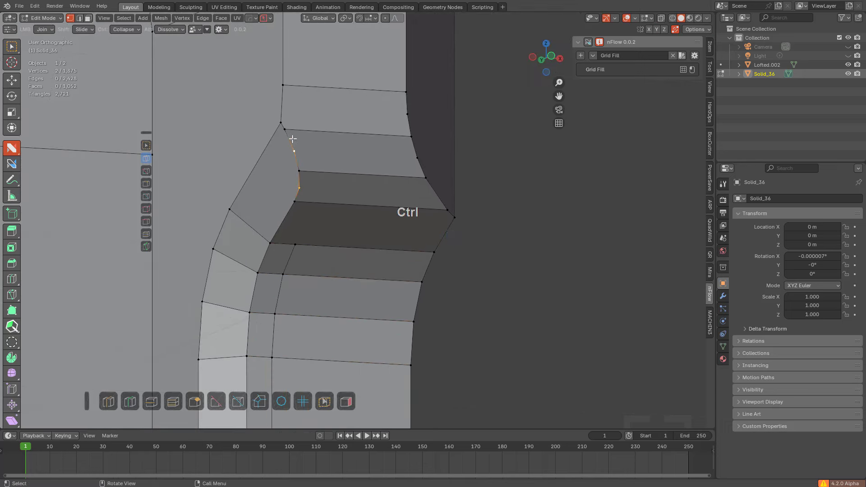
{"action": "middle_click_drag", "start_coordinate": [306, 148], "coordinate": [325, 170], "text": "shift"}
{"action": "middle_click_drag", "start_coordinate": [455, 222], "coordinate": [405, 215]}
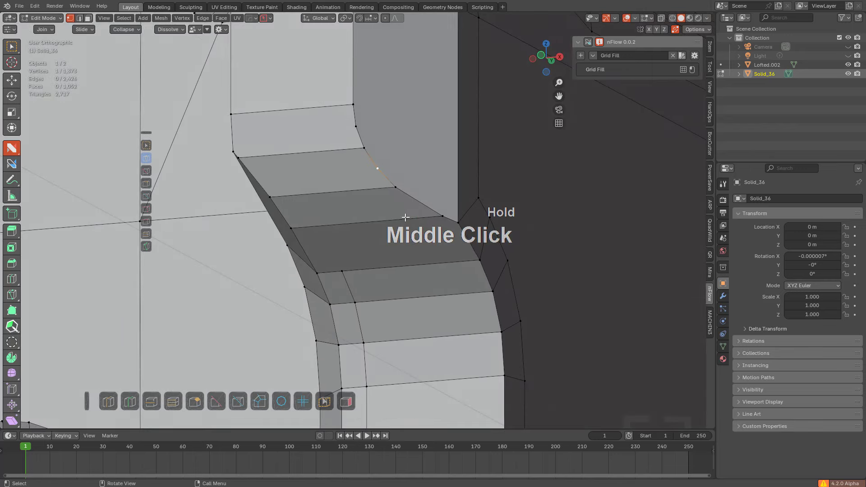
{"action": "key", "text": "ctrl+x"}
{"action": "middle_click_drag", "start_coordinate": [322, 176], "coordinate": [375, 186]}
{"action": "scroll", "coordinate": [415, 145], "scroll_direction": "up", "scroll_amount": 1}
{"action": "scroll", "coordinate": [427, 130], "scroll_direction": "down", "scroll_amount": 1}
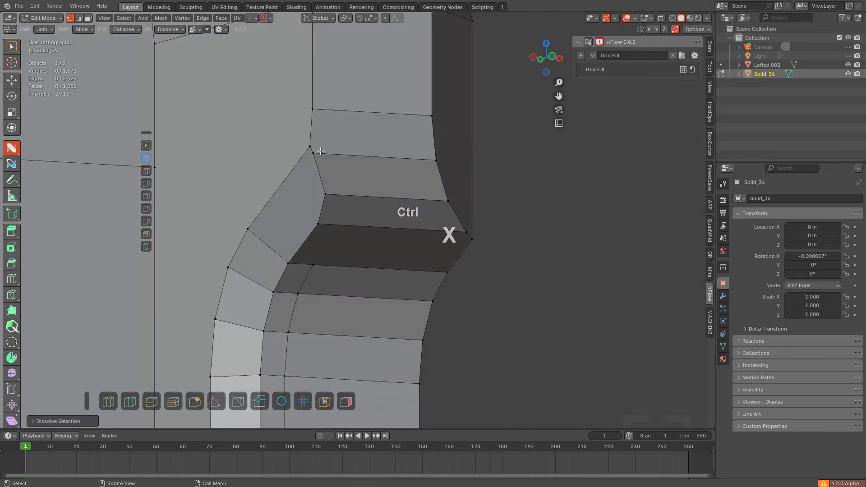
Step: Slide the stray vertex at the step's upper inner corner onto the adjacent corner vertex
{"action": "scroll", "coordinate": [320, 151], "scroll_direction": "up", "scroll_amount": 3}
{"action": "left_click", "coordinate": [282, 103]}
{"action": "key", "text": "g"}
{"action": "key", "text": "g"}
{"action": "left_click", "coordinate": [270, 91]}
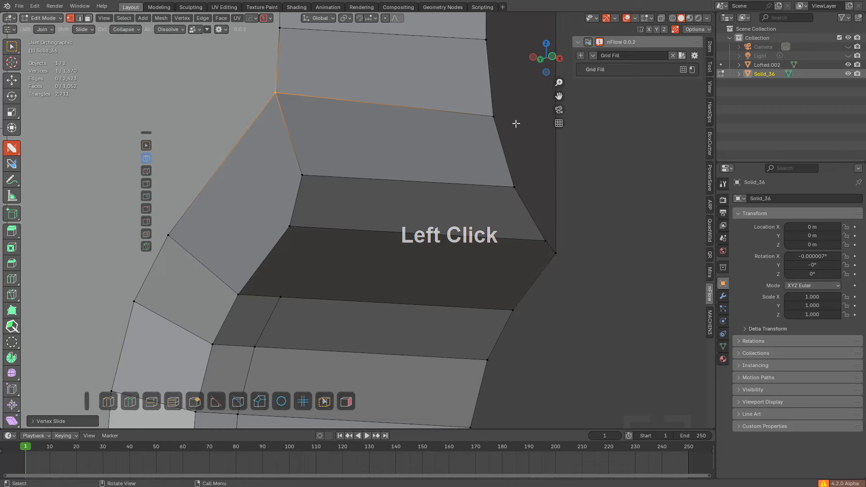
{"action": "key", "text": "g"}
{"action": "key", "text": "g"}
{"action": "scroll", "coordinate": [374, 149], "scroll_direction": "down", "scroll_amount": 2}
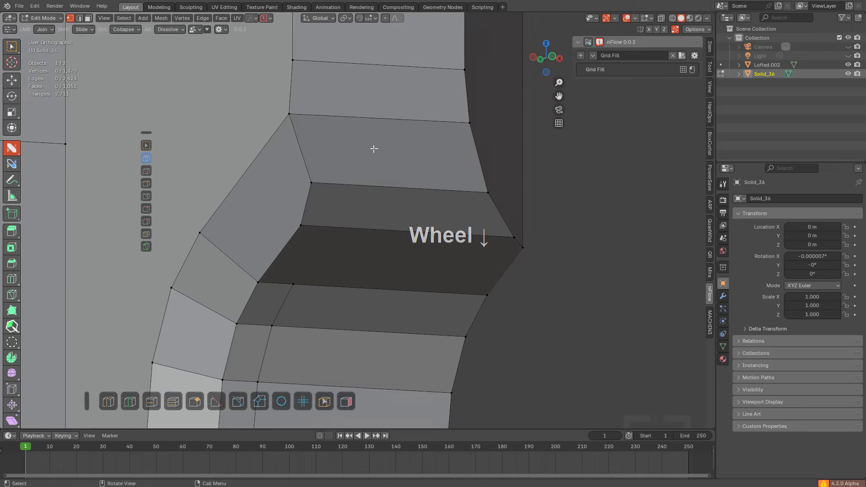
Step: Add a support loop cut near the inner edge of the step's upper faces and connect it to the lower loop
{"action": "left_click_drag", "start_coordinate": [362, 174], "coordinate": [321, 170]}
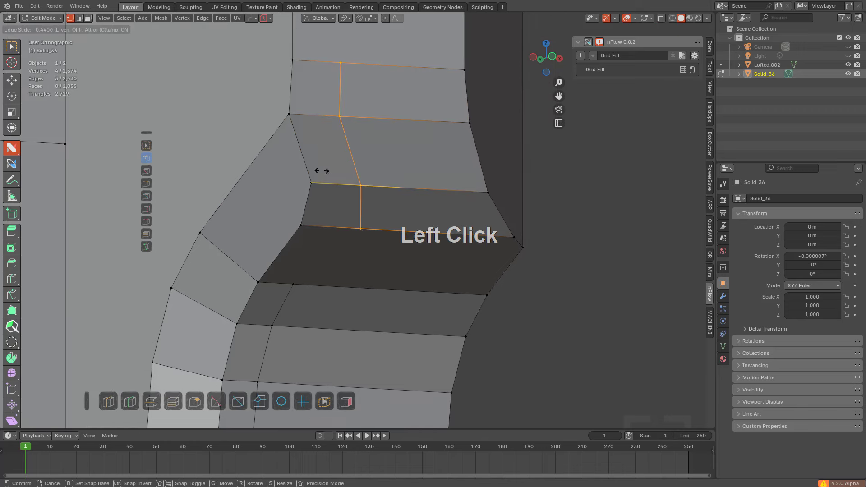
{"action": "left_click", "coordinate": [292, 165]}
{"action": "key", "text": "a"}
{"action": "left_click", "coordinate": [293, 282]}
{"action": "scroll", "coordinate": [342, 225], "scroll_direction": "down", "scroll_amount": 3}
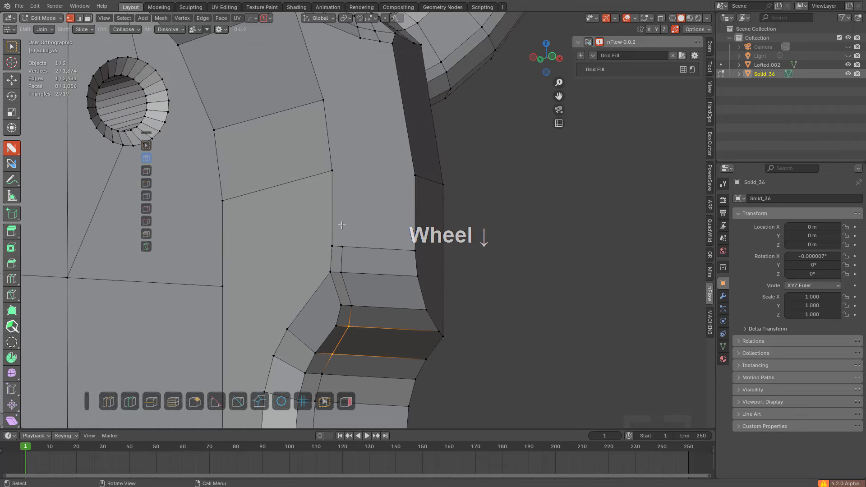
Step: Inset the large side face between the bore rim and the step to create a narrow border
{"action": "mouse_move", "coordinate": [341, 225]}
{"action": "middle_mouse_down", "text": "shift"}
{"action": "mouse_move", "coordinate": [350, 207]}
{"action": "mouse_move", "coordinate": [335, 232]}
{"action": "mouse_move", "coordinate": [354, 228]}
{"action": "middle_mouse_up", "text": "shift"}
{"action": "key", "text": "3"}
{"action": "left_click", "coordinate": [354, 229]}
{"action": "scroll", "coordinate": [474, 281], "scroll_direction": "down", "scroll_amount": 1}
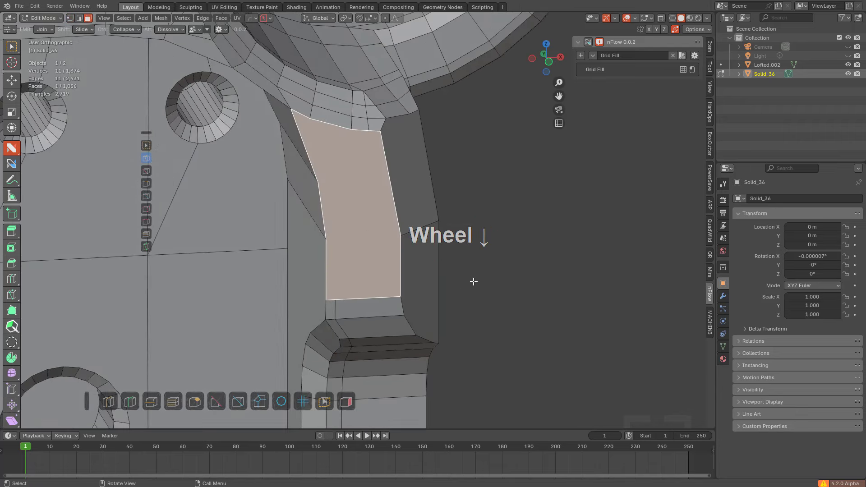
{"action": "key", "text": "i"}
{"action": "left_click", "coordinate": [474, 289]}
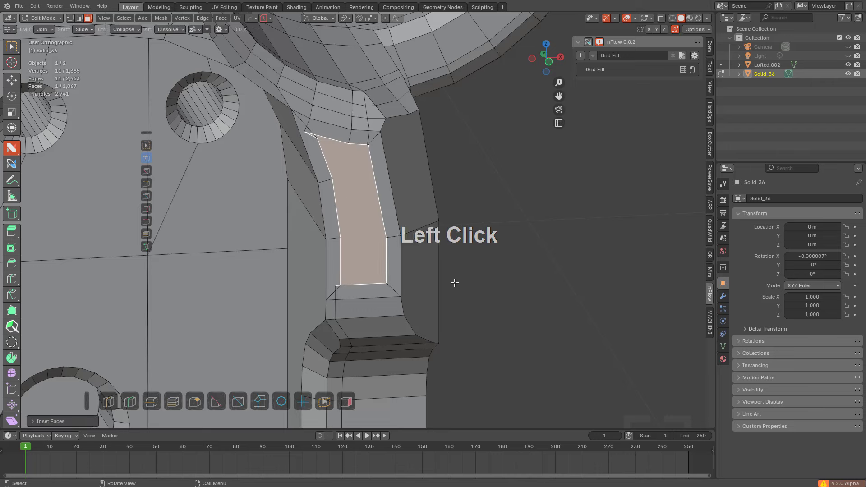
Step: Slide the stray vertex at the inset's lower inner end onto the neighbouring inset corner
{"action": "scroll", "coordinate": [323, 298], "scroll_direction": "up", "scroll_amount": 6}
{"action": "key", "text": "1"}
{"action": "left_click_drag", "start_coordinate": [375, 258], "coordinate": [385, 256], "text": "shift"}
{"action": "left_click", "coordinate": [360, 258]}
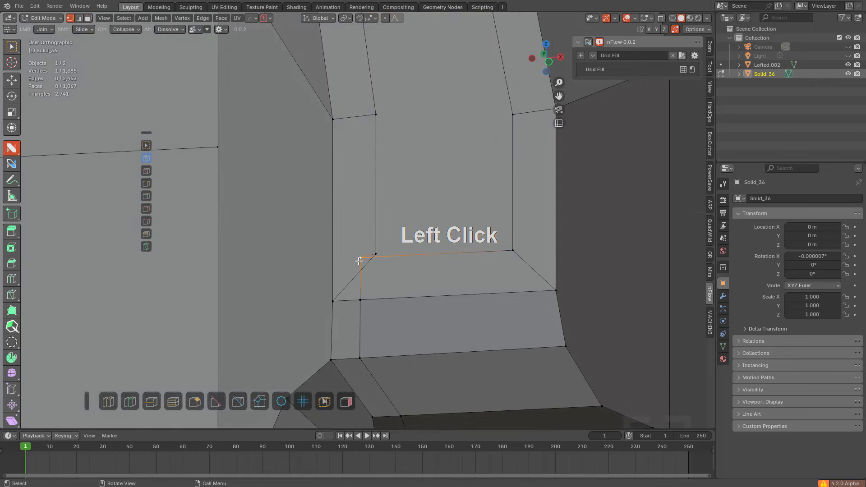
{"action": "key", "text": "g"}
{"action": "key", "text": "g"}
{"action": "left_click", "coordinate": [394, 259]}
{"action": "key", "text": "g"}
{"action": "key", "text": "g"}
{"action": "left_click", "coordinate": [397, 259]}
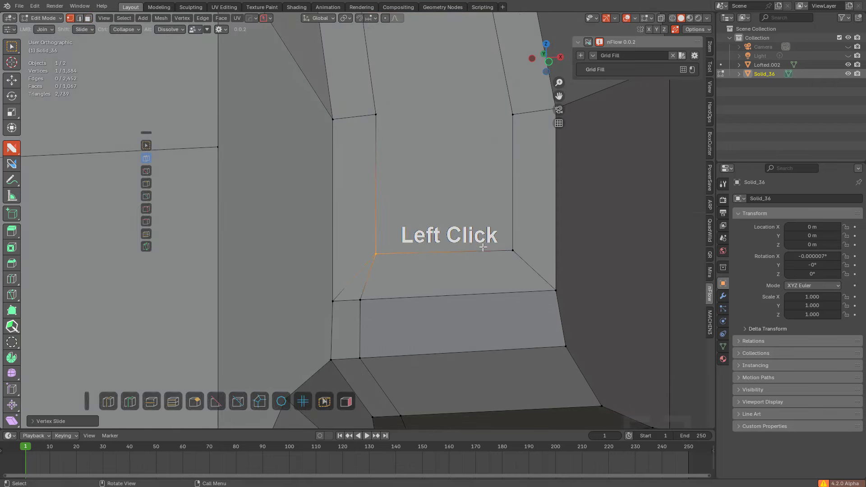
Step: Add a loop cut through the step's upper faces and slide it close to the outer edge
{"action": "scroll", "coordinate": [406, 261], "scroll_direction": "down", "scroll_amount": 4}
{"action": "key", "text": "ctrl+r"}
{"action": "left_click", "coordinate": [426, 261]}
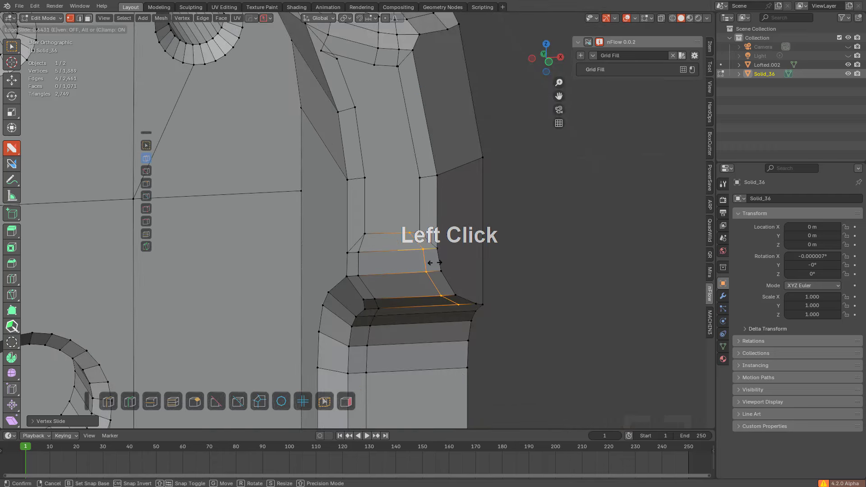
{"action": "left_click", "coordinate": [434, 262]}
Step: Slide the inset's lower corner vertices onto the ends of the two support loops at the step
{"action": "scroll", "coordinate": [433, 253], "scroll_direction": "up", "scroll_amount": 4}
{"action": "left_click_drag", "start_coordinate": [491, 251], "coordinate": [522, 255], "text": "shift"}
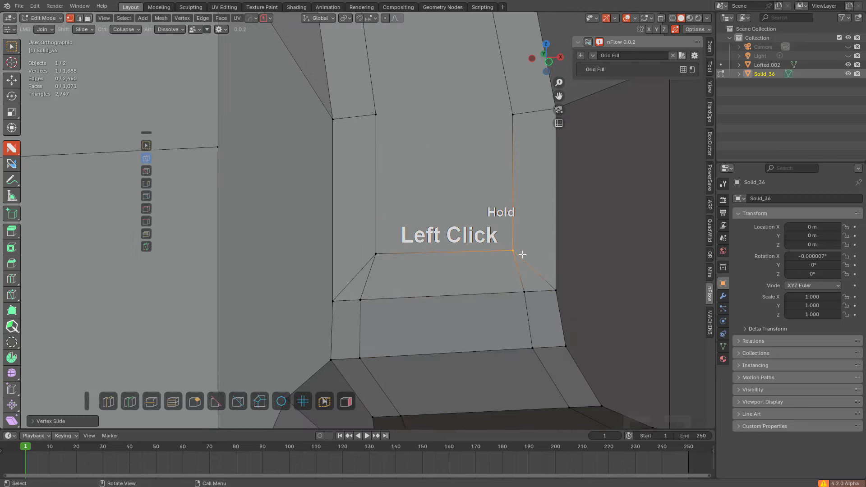
{"action": "left_click_drag", "start_coordinate": [376, 254], "coordinate": [361, 298]}
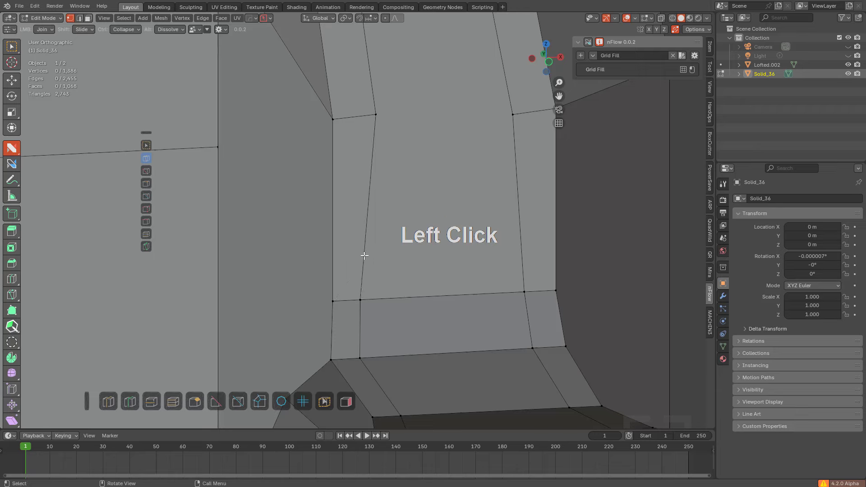
Step: Slide the stray vertex at the inset's upper inner end, below the bore rim, onto the neighbouring inset corner
{"action": "scroll", "coordinate": [369, 244], "scroll_direction": "down", "scroll_amount": 2}
{"action": "middle_click_drag", "start_coordinate": [406, 197], "coordinate": [369, 288], "text": "shift"}
{"action": "scroll", "coordinate": [369, 276], "scroll_direction": "down", "scroll_amount": 4}
{"action": "middle_click_drag", "start_coordinate": [366, 201], "coordinate": [371, 230], "text": "shift"}
{"action": "scroll", "coordinate": [321, 203], "scroll_direction": "up", "scroll_amount": 6}
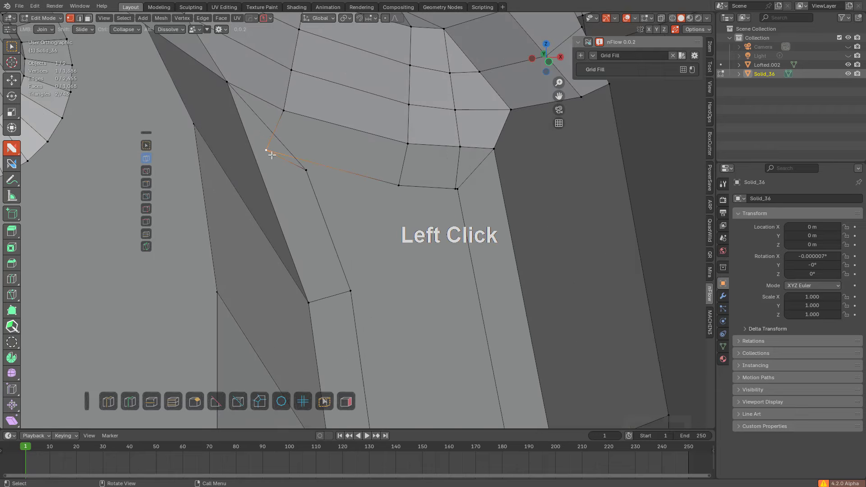
{"action": "key", "text": "g"}
{"action": "key", "text": "g"}
{"action": "left_click", "coordinate": [312, 176]}
Step: Merge and dissolve the inset's remaining upper vertices so its side edges meet the bore rim directly
{"action": "key", "text": "g"}
{"action": "right_click", "coordinate": [412, 194]}
{"action": "left_click", "coordinate": [441, 185]}
{"action": "left_click_drag", "start_coordinate": [441, 185], "coordinate": [468, 188]}
{"action": "left_click", "coordinate": [429, 187], "text": "alt"}
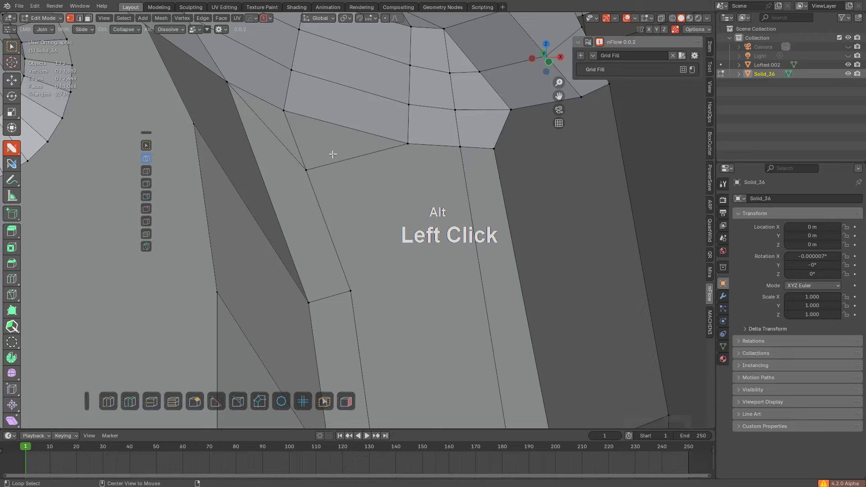
{"action": "left_click", "coordinate": [288, 132], "text": "alt"}
{"action": "scroll", "coordinate": [361, 178], "scroll_direction": "down", "scroll_amount": 3}
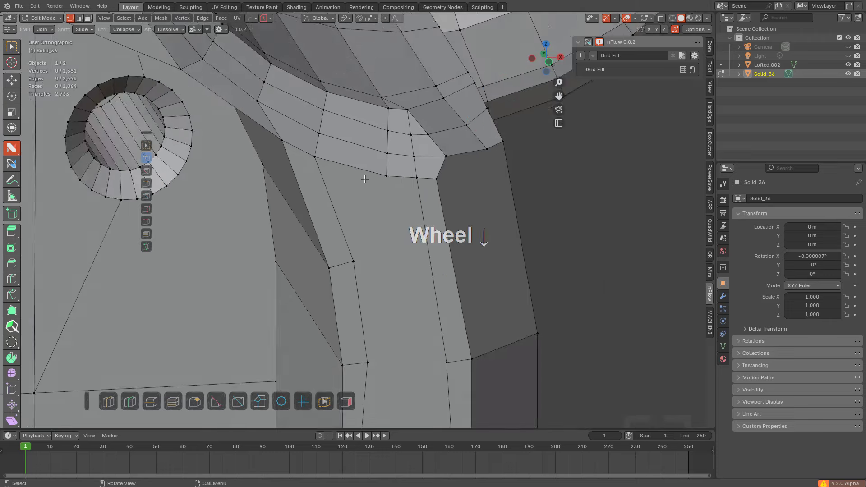
Step: Cut across the inset's narrow outer border and extend the cut with the Knife over the side faces to the next opening's corner
{"action": "middle_click_drag", "start_coordinate": [361, 177], "coordinate": [355, 201]}
{"action": "scroll", "coordinate": [354, 202], "scroll_direction": "down", "scroll_amount": 3}
{"action": "middle_click_drag", "start_coordinate": [355, 202], "coordinate": [375, 189], "text": "shift"}
{"action": "middle_click_drag", "start_coordinate": [376, 198], "coordinate": [310, 161]}
{"action": "key", "text": "ctrl+r"}
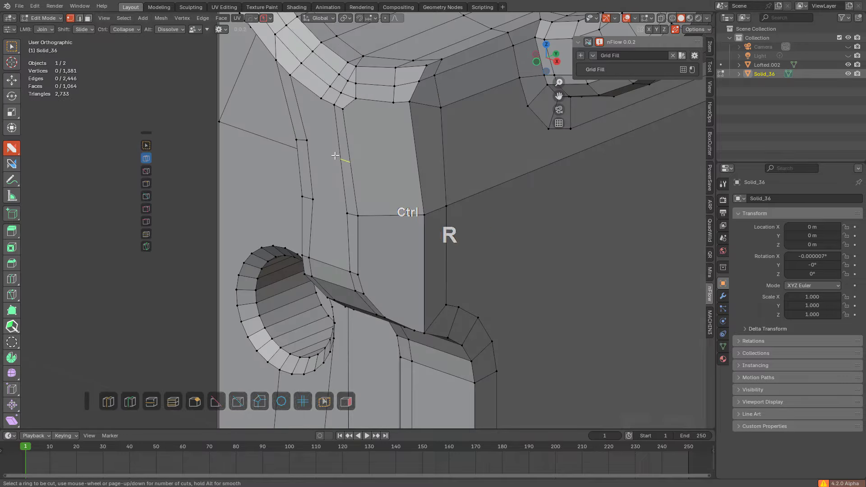
{"action": "left_click", "coordinate": [339, 142]}
{"action": "left_click", "coordinate": [339, 148]}
{"action": "key", "text": "alt+a"}
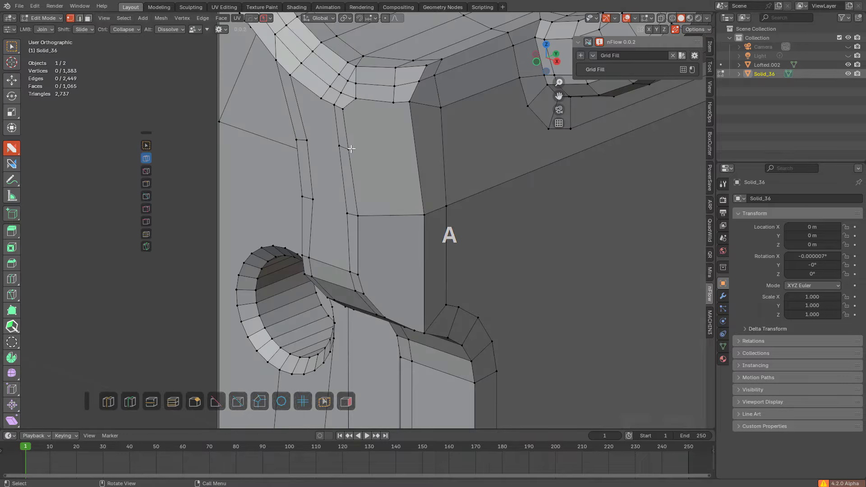
{"action": "key", "text": "k"}
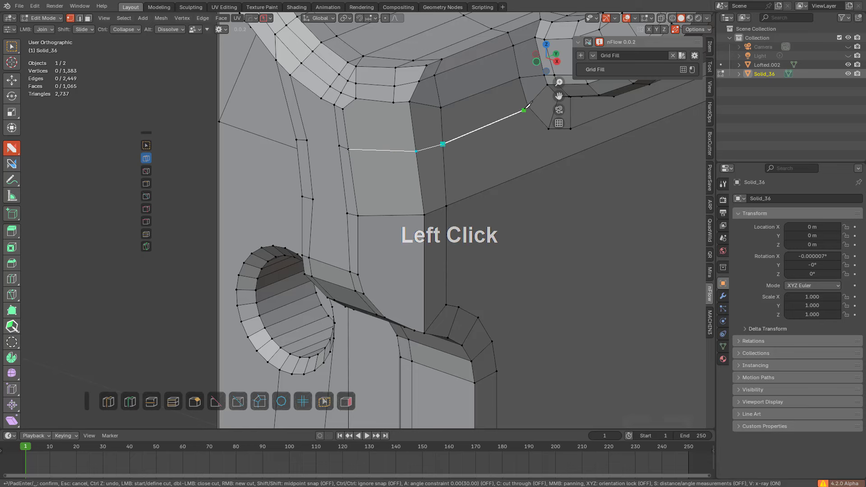
{"action": "key", "text": "space"}
Step: Connect the vertices on opposite sides of the inset face with two crosswise edges
{"action": "middle_click_drag", "start_coordinate": [341, 163], "coordinate": [376, 159]}
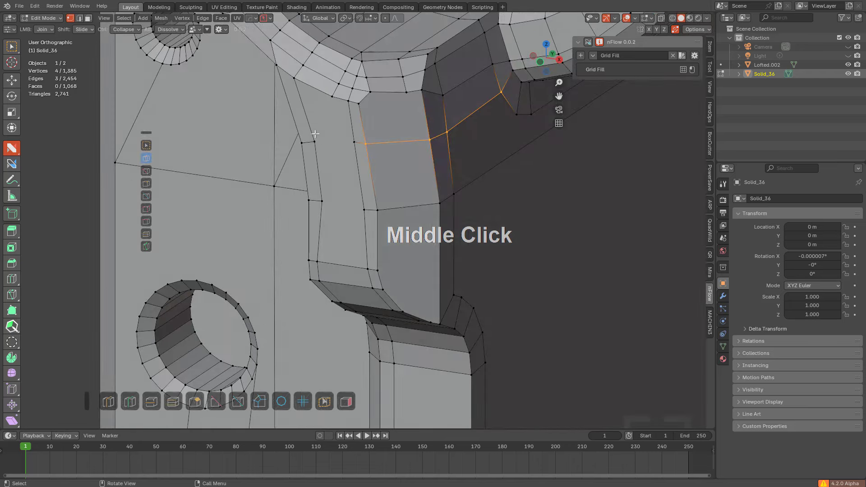
{"action": "left_click_drag", "start_coordinate": [315, 142], "coordinate": [354, 142]}
{"action": "left_click_drag", "start_coordinate": [352, 199], "coordinate": [352, 198]}
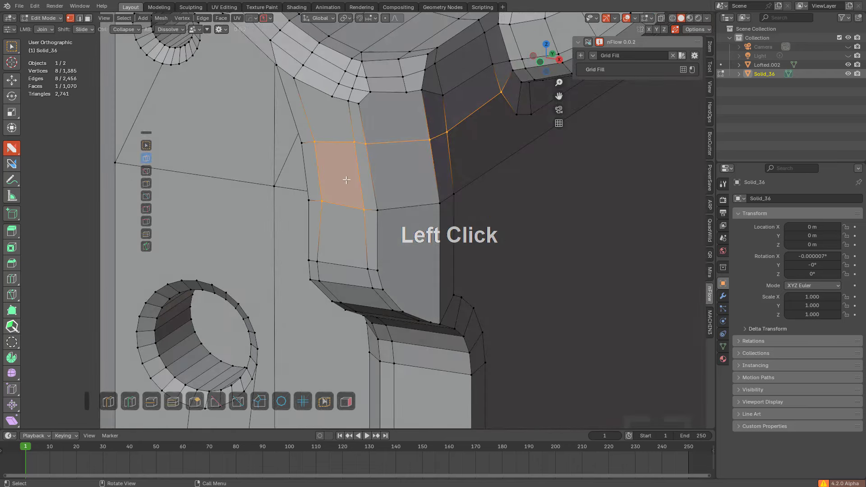
Step: Add a centred lengthwise loop cut down the inset strip and through the step's upper faces
{"action": "middle_click_drag", "start_coordinate": [348, 180], "coordinate": [362, 175]}
{"action": "middle_click_drag", "start_coordinate": [376, 239], "coordinate": [375, 163], "text": "shift"}
{"action": "middle_click_drag", "start_coordinate": [374, 163], "coordinate": [391, 169]}
{"action": "key", "text": "ctrl+r"}
{"action": "left_click", "coordinate": [377, 183]}
{"action": "right_click", "coordinate": [379, 167]}
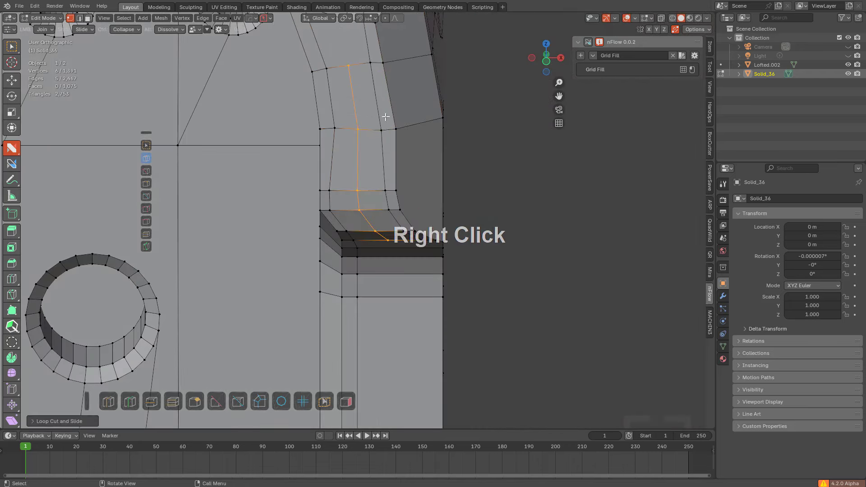
Step: Connect the top end of the central loop cut to the bore rim vertex above it
{"action": "middle_click_drag", "start_coordinate": [364, 47], "coordinate": [363, 175], "text": "shift"}
{"action": "scroll", "coordinate": [364, 175], "scroll_direction": "up", "scroll_amount": 3}
{"action": "left_click_drag", "start_coordinate": [334, 132], "coordinate": [335, 195]}
{"action": "scroll", "coordinate": [338, 191], "scroll_direction": "down", "scroll_amount": 4}
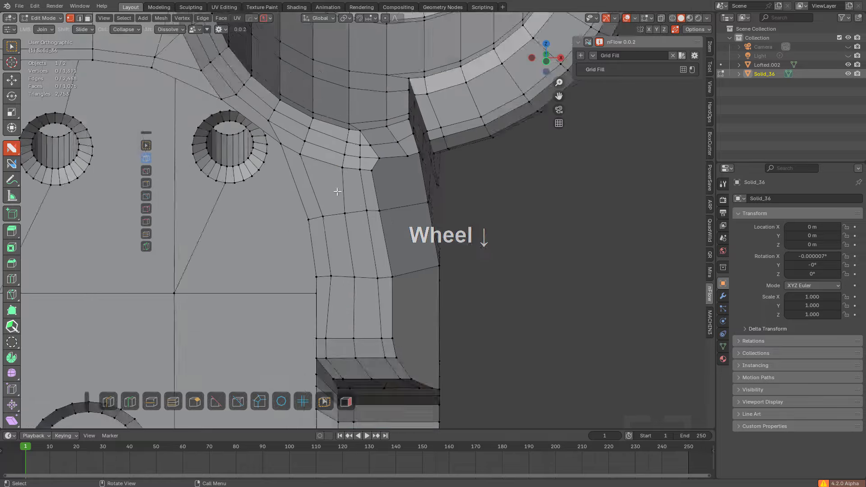
Step: Dissolve the stray vertex where the side strip meets the lower rounded corner and connect the strip's opposite vertices there
{"action": "middle_click_drag", "start_coordinate": [338, 191], "coordinate": [378, 228]}
{"action": "scroll", "coordinate": [417, 217], "scroll_direction": "down", "scroll_amount": 2}
{"action": "middle_click_drag", "start_coordinate": [420, 304], "coordinate": [406, 131], "text": "shift"}
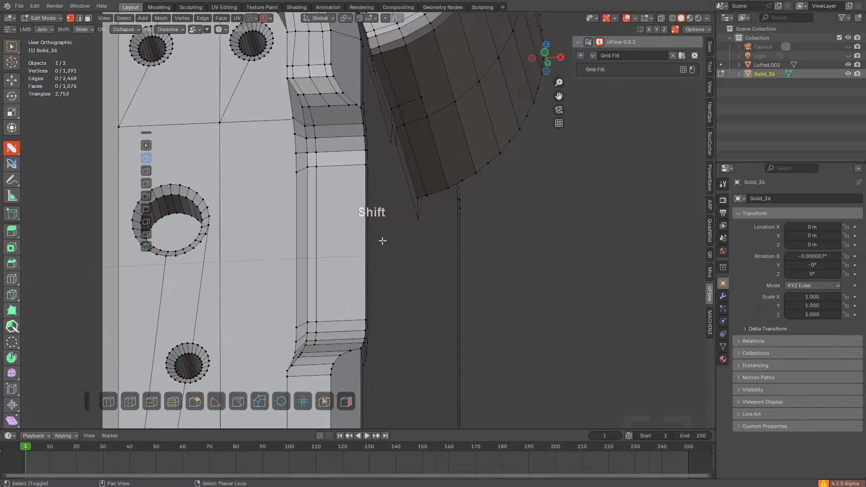
{"action": "middle_click_drag", "start_coordinate": [378, 334], "coordinate": [357, 211], "text": "shift"}
{"action": "middle_click_drag", "start_coordinate": [331, 332], "coordinate": [329, 210], "text": "shift"}
{"action": "scroll", "coordinate": [340, 198], "scroll_direction": "up", "scroll_amount": 2}
{"action": "middle_click_drag", "start_coordinate": [334, 257], "coordinate": [362, 175], "text": "shift"}
{"action": "key", "text": "ctrl+x"}
{"action": "left_click_drag", "start_coordinate": [333, 183], "coordinate": [394, 180]}
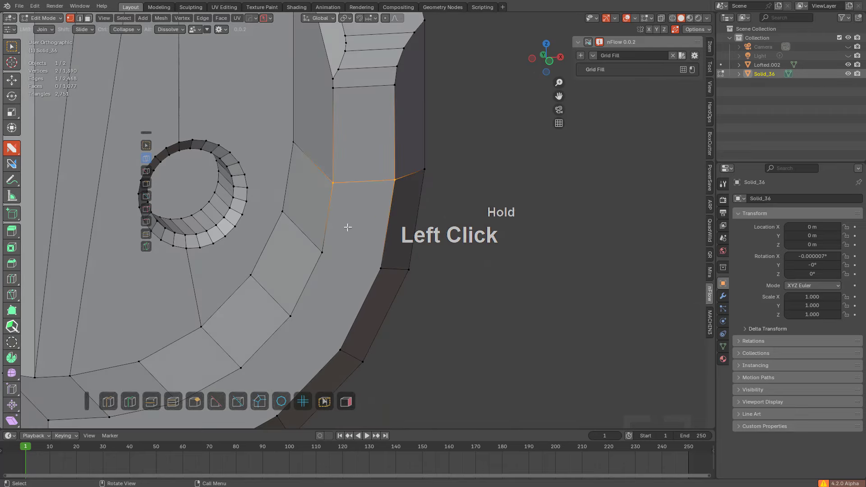
Step: Connect the opposing inner and outer vertices across the lower rounded corner's side strip with a series of crosswise edges
{"action": "left_click_drag", "start_coordinate": [322, 253], "coordinate": [380, 268]}
{"action": "middle_click_drag", "start_coordinate": [381, 268], "coordinate": [379, 170]}
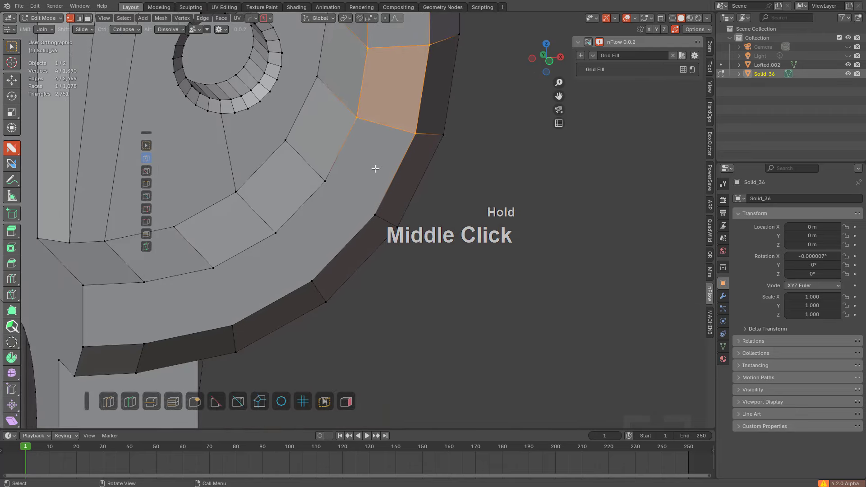
{"action": "left_click_drag", "start_coordinate": [325, 181], "coordinate": [375, 215]}
{"action": "left_click_drag", "start_coordinate": [275, 233], "coordinate": [312, 281]}
{"action": "left_click_drag", "start_coordinate": [213, 268], "coordinate": [232, 325]}
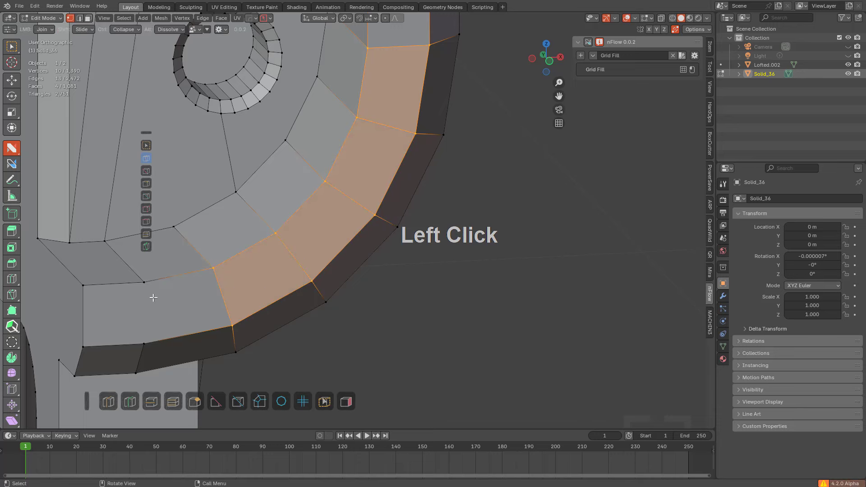
{"action": "left_click_drag", "start_coordinate": [145, 326], "coordinate": [143, 343]}
Step: Add a lengthwise loop cut along the lower side strip and slide it close to the strip's inner edge
{"action": "middle_click_drag", "start_coordinate": [289, 253], "coordinate": [340, 223]}
{"action": "scroll", "coordinate": [385, 213], "scroll_direction": "up", "scroll_amount": 2}
{"action": "key", "text": "ctrl+r"}
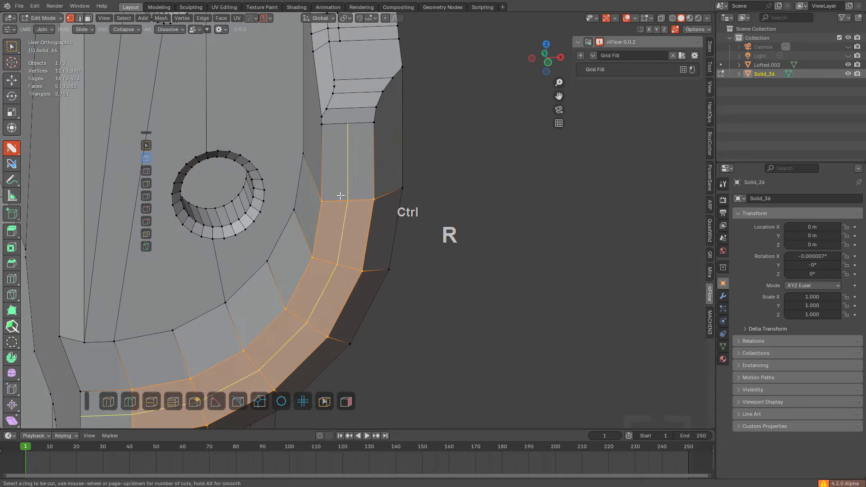
{"action": "left_click", "coordinate": [328, 196]}
{"action": "left_click", "coordinate": [319, 192]}
{"action": "key", "text": "g"}
{"action": "key", "text": "g"}
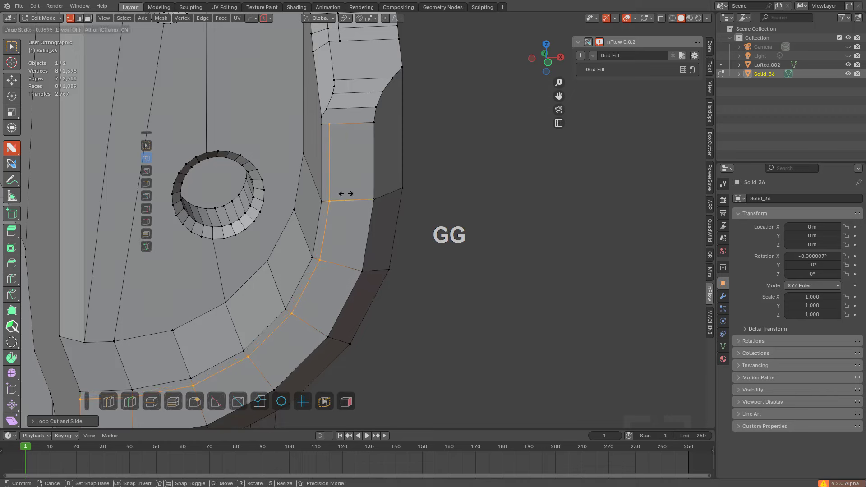
{"action": "left_click", "coordinate": [345, 194]}
Step: Add a second lengthwise loop cut to the lower side strip and slide it near the outer edge
{"action": "left_click", "coordinate": [359, 127]}
{"action": "left_click", "coordinate": [378, 131]}
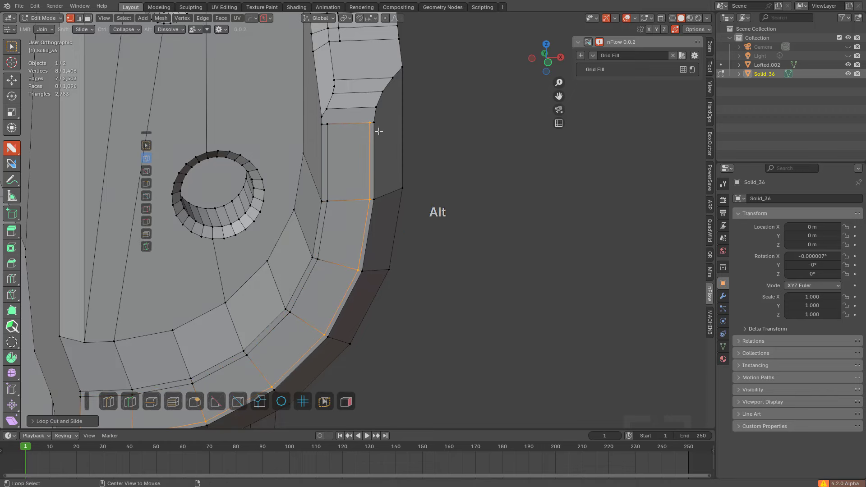
{"action": "key", "text": "g"}
{"action": "key", "text": "g"}
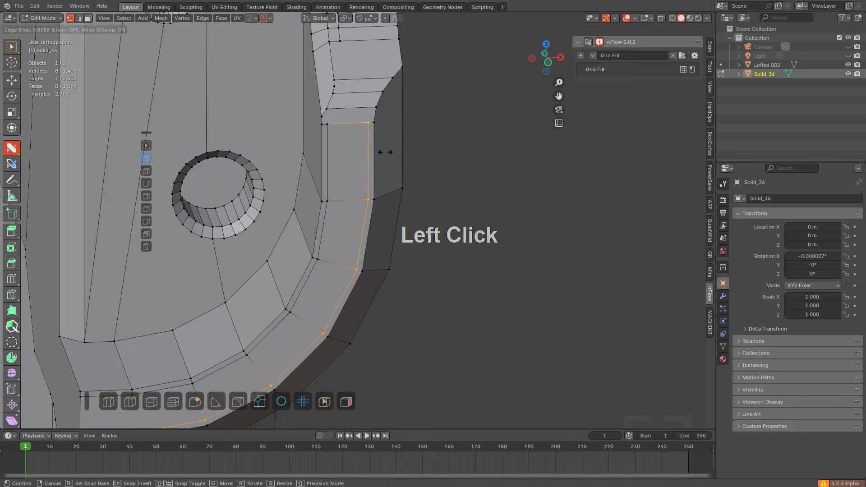
{"action": "left_click", "coordinate": [385, 152]}
Step: Add a loop cut near the inner edge of the step's sloped faces and connect it to the lower strip's inner support loop
{"action": "middle_click_drag", "start_coordinate": [385, 152], "coordinate": [351, 142]}
{"action": "scroll", "coordinate": [312, 159], "scroll_direction": "up", "scroll_amount": 3}
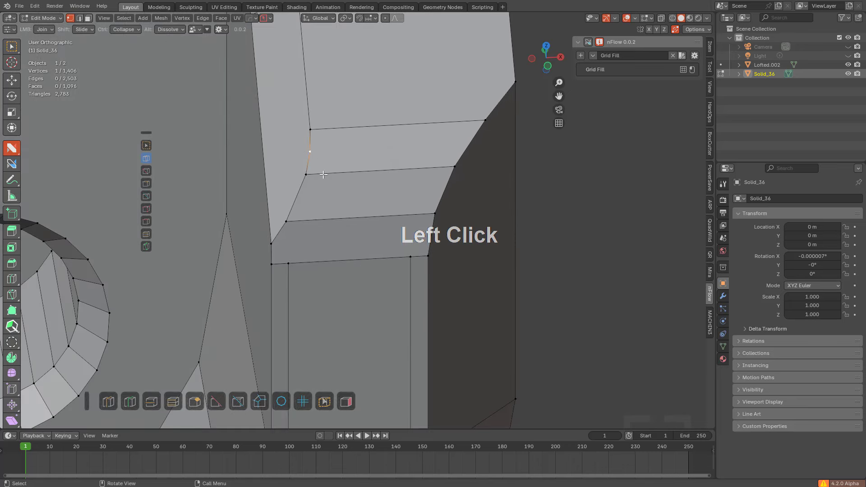
{"action": "left_click", "coordinate": [345, 164]}
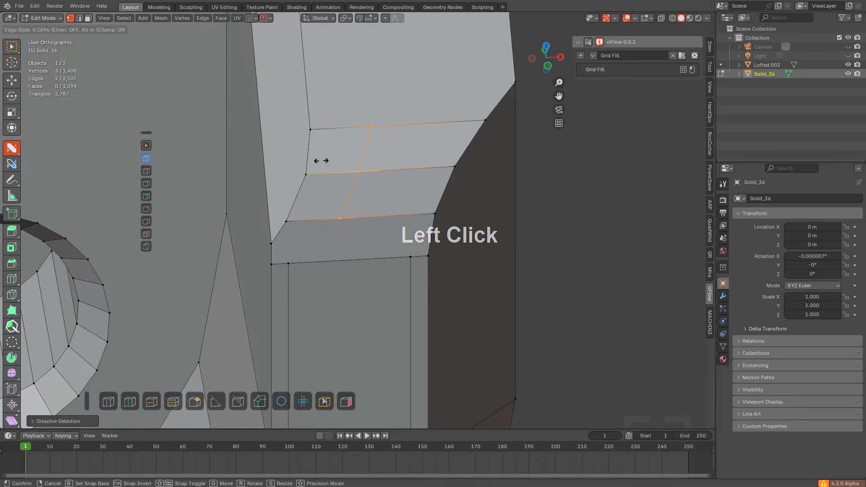
{"action": "left_click", "coordinate": [284, 161]}
{"action": "key", "text": "alt+a"}
{"action": "left_click_drag", "start_coordinate": [298, 221], "coordinate": [288, 263]}
Step: Connect the inner support loop to the vertex above the step and slide its lower section slightly away from the inner edge
{"action": "middle_click_drag", "start_coordinate": [352, 181], "coordinate": [333, 258], "text": "shift"}
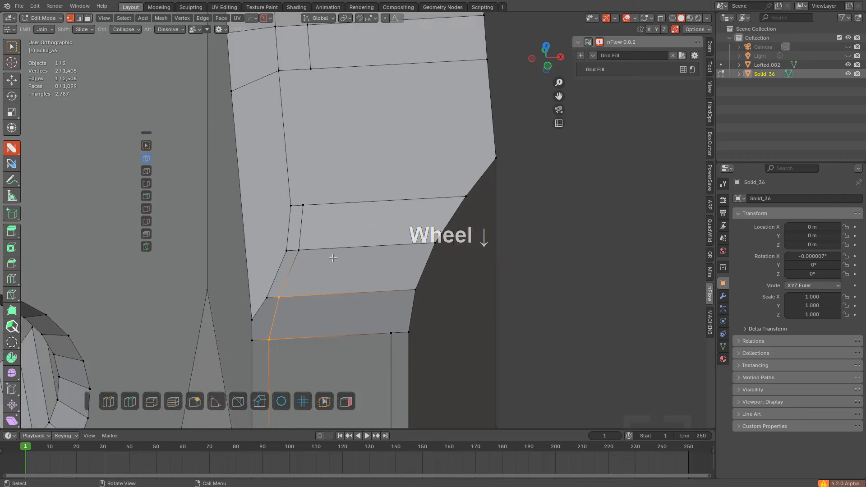
{"action": "scroll", "coordinate": [333, 258], "scroll_direction": "down", "scroll_amount": 2}
{"action": "left_click_drag", "start_coordinate": [325, 115], "coordinate": [321, 207]}
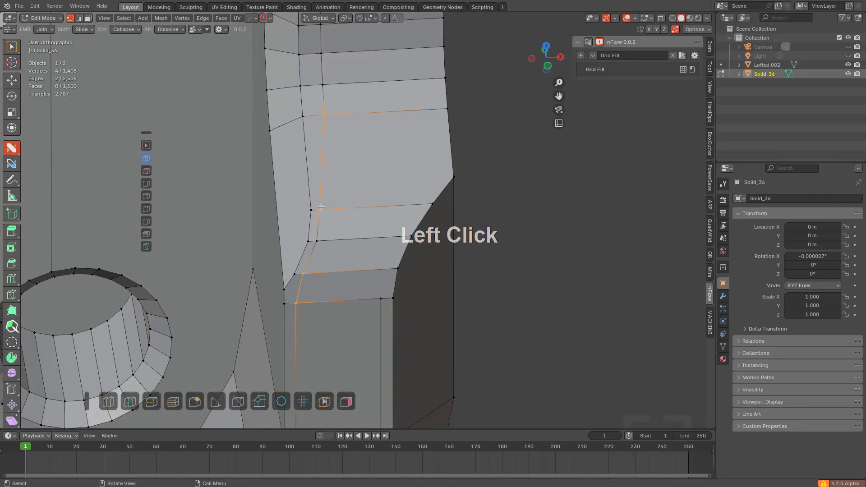
{"action": "left_click", "coordinate": [300, 301], "text": "ctrl"}
{"action": "key", "text": "g"}
{"action": "key", "text": "g"}
{"action": "left_click", "coordinate": [308, 294]}
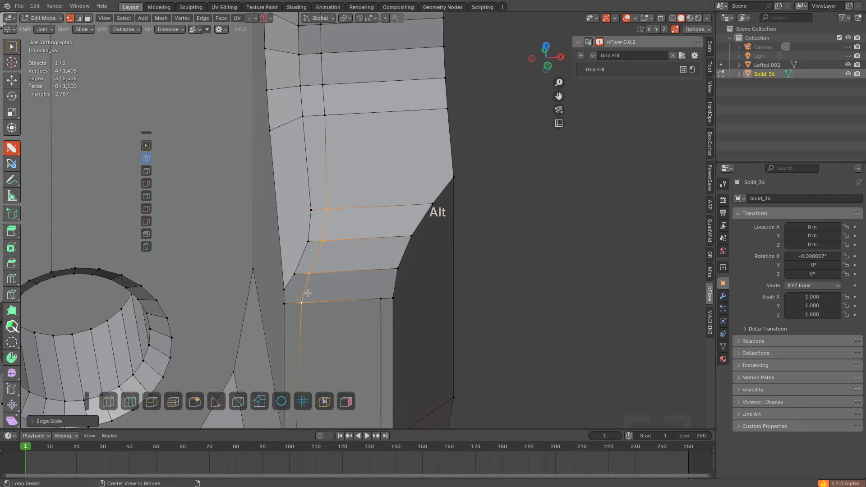
Step: Add a loop cut near the step's outer edge, connect it to the strip's outer support loop and slide it into line
{"action": "left_click", "coordinate": [384, 216]}
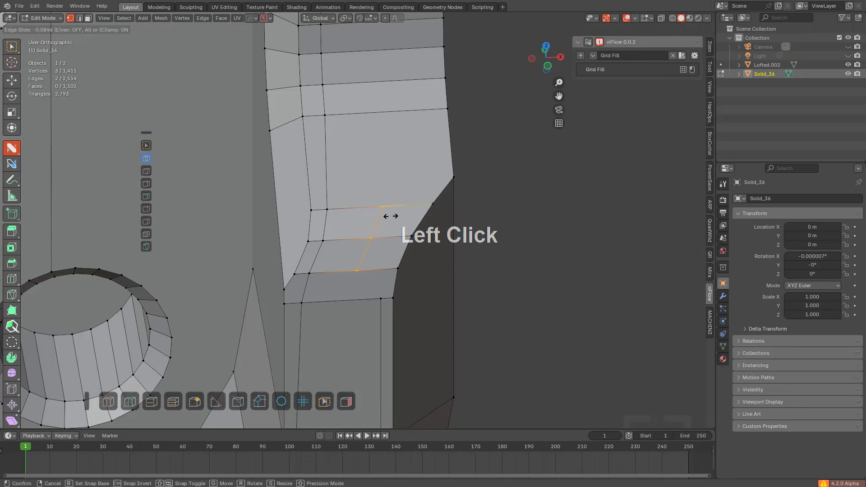
{"action": "left_click", "coordinate": [414, 221]}
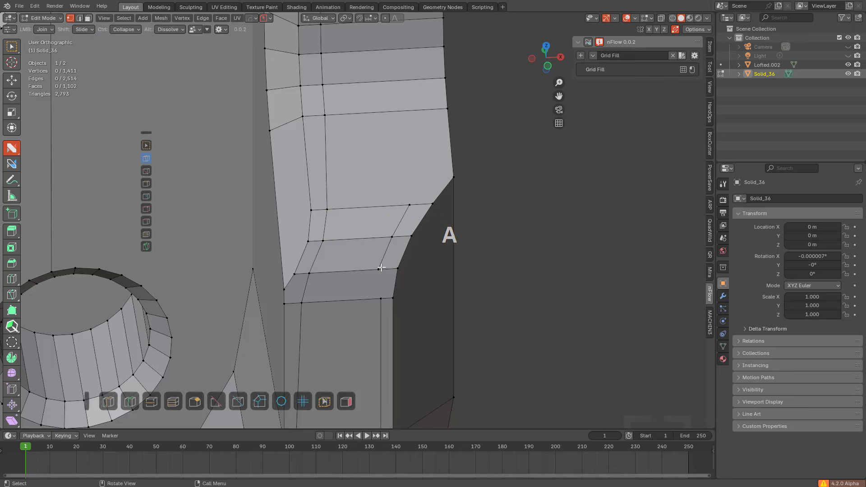
{"action": "left_click_drag", "start_coordinate": [382, 268], "coordinate": [382, 297]}
{"action": "key", "text": "g"}
{"action": "key", "text": "g"}
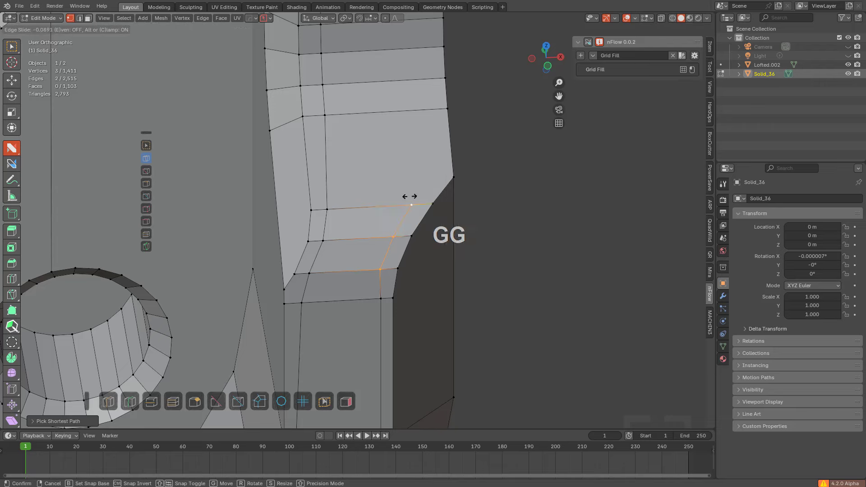
{"action": "left_click", "coordinate": [410, 198]}
Step: Check the edge flow of the step and side strip in wireframe display, then restore solid shading
{"action": "scroll", "coordinate": [355, 230], "scroll_direction": "down", "scroll_amount": 2}
{"action": "key", "text": "z"}
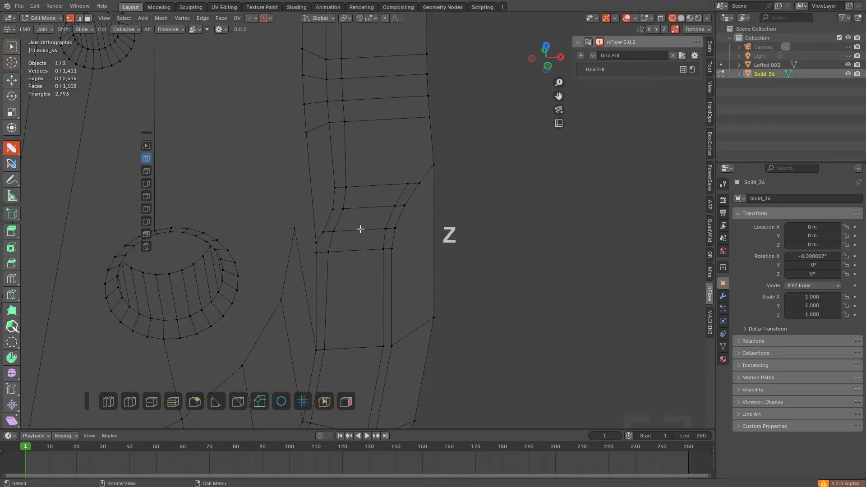
{"action": "key", "text": "alt+z"}
{"action": "middle_click_drag", "start_coordinate": [358, 198], "coordinate": [442, 121]}
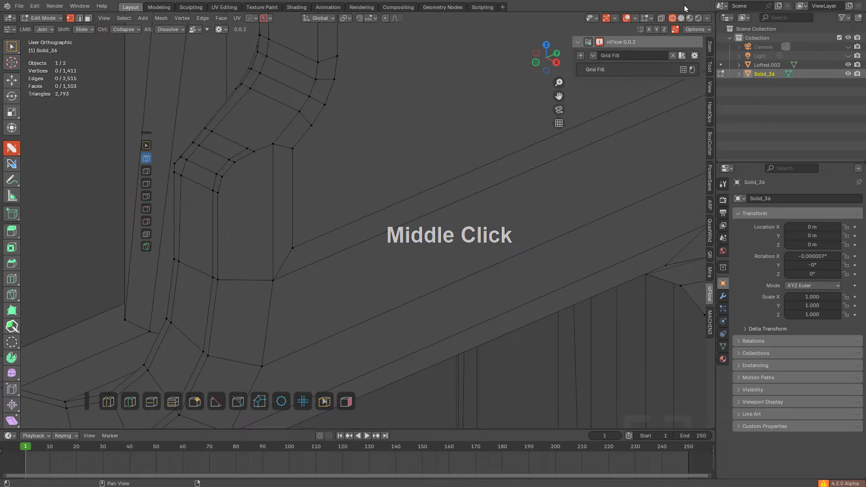
{"action": "left_click", "coordinate": [681, 19]}
Step: Add a lengthwise loop cut along the upper recessed strip and slide it toward the outer edge
{"action": "mouse_move", "coordinate": [271, 239]}
{"action": "middle_mouse_down"}
{"action": "mouse_move", "coordinate": [315, 226]}
{"action": "mouse_move", "coordinate": [345, 199]}
{"action": "mouse_move", "coordinate": [327, 203]}
{"action": "middle_mouse_up"}
{"action": "scroll", "coordinate": [345, 199], "scroll_direction": "down", "scroll_amount": 3}
{"action": "mouse_move", "coordinate": [327, 189]}
{"action": "middle_mouse_down"}
{"action": "mouse_move", "coordinate": [360, 146]}
{"action": "mouse_move", "coordinate": [371, 109]}
{"action": "middle_mouse_up"}
{"action": "middle_click_drag", "start_coordinate": [371, 108], "coordinate": [336, 202], "text": "shift"}
{"action": "scroll", "coordinate": [341, 162], "scroll_direction": "up", "scroll_amount": 2}
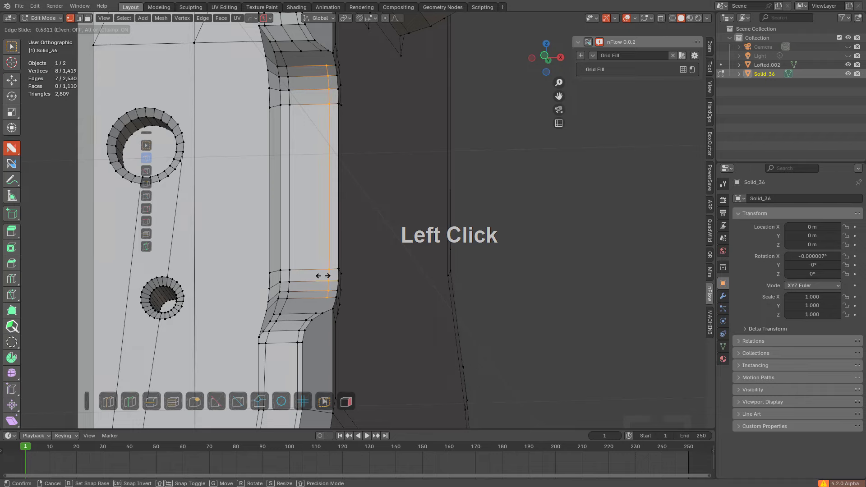
{"action": "left_click", "coordinate": [323, 276]}
{"action": "key", "text": "a"}
Step: Connect both ends of the upper strip's outer loop to the steps, add a crosswise edge to the lower step's outer corner and slide the crossing vertex
{"action": "middle_click_drag", "start_coordinate": [342, 167], "coordinate": [385, 212]}
{"action": "scroll", "coordinate": [383, 208], "scroll_direction": "up", "scroll_amount": 2}
{"action": "key", "text": "alt+a"}
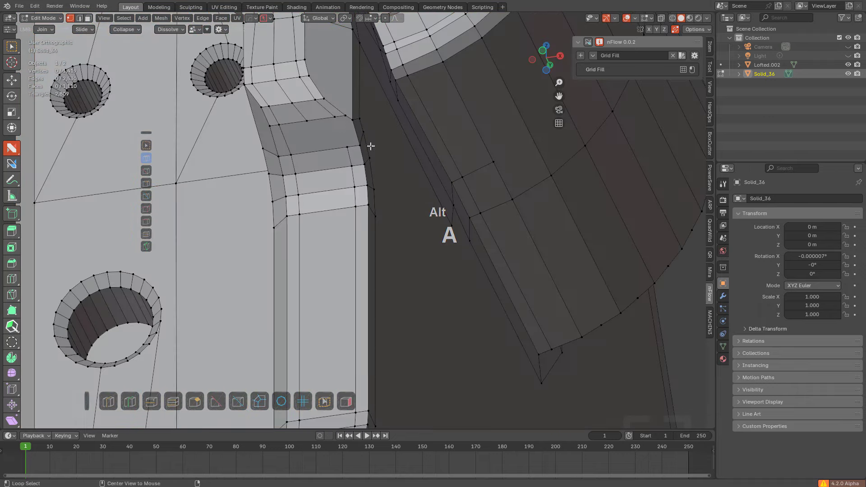
{"action": "left_click", "coordinate": [343, 148]}
{"action": "middle_click_drag", "start_coordinate": [343, 149], "coordinate": [316, 171]}
{"action": "scroll", "coordinate": [313, 171], "scroll_direction": "up", "scroll_amount": 4}
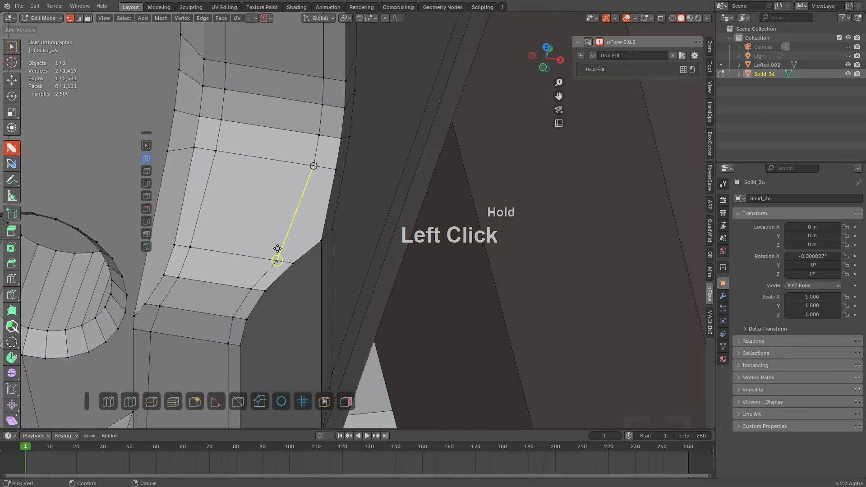
{"action": "left_click", "coordinate": [310, 234]}
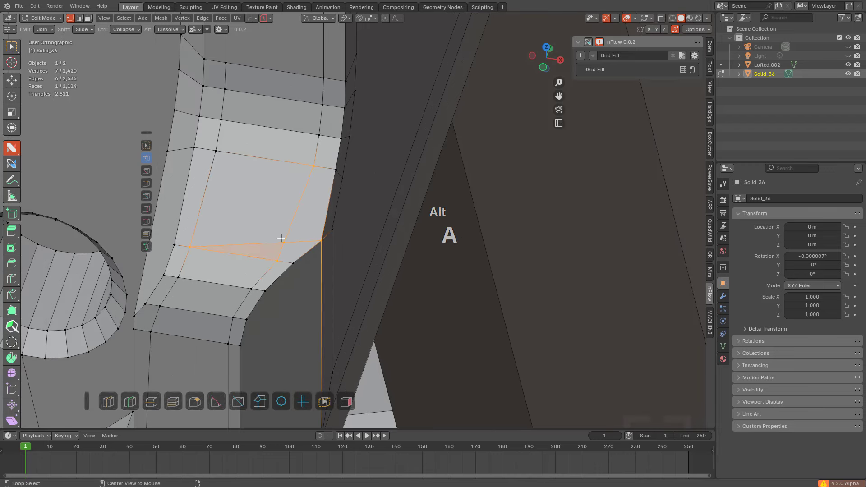
{"action": "left_click", "coordinate": [281, 238], "text": "shift"}
{"action": "left_click_drag", "start_coordinate": [298, 240], "coordinate": [299, 240], "text": "shift"}
{"action": "key", "text": "alt+a"}
Step: Add a centred lengthwise loop cut along the upper recessed strip
{"action": "scroll", "coordinate": [334, 203], "scroll_direction": "down", "scroll_amount": 4}
{"action": "middle_click_drag", "start_coordinate": [334, 203], "coordinate": [361, 345], "text": "shift"}
{"action": "key", "text": "shift+KP_End"}
{"action": "scroll", "coordinate": [314, 143], "scroll_direction": "up", "scroll_amount": 2}
{"action": "scroll", "coordinate": [309, 160], "scroll_direction": "down", "scroll_amount": 2}
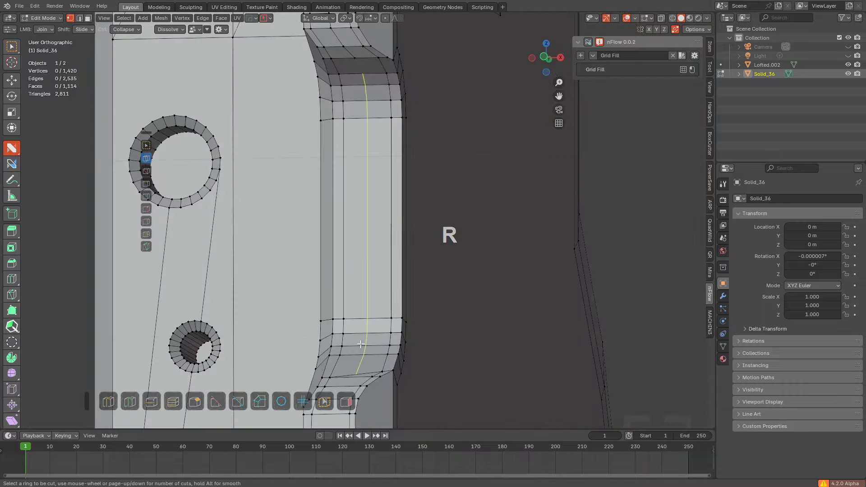
{"action": "key", "text": "alt+a"}
Step: Connect the upper end of the centred loop to the step vertex above it
{"action": "middle_click_drag", "start_coordinate": [368, 131], "coordinate": [350, 226], "text": "shift"}
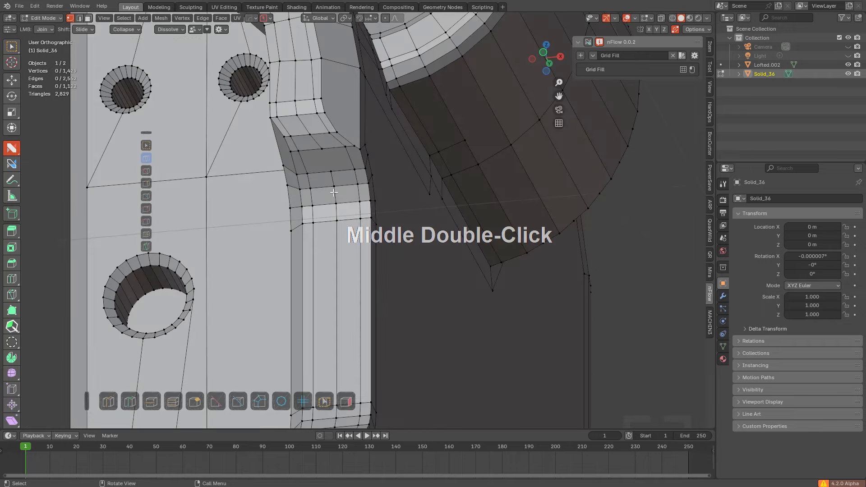
{"action": "scroll", "coordinate": [321, 120], "scroll_direction": "up", "scroll_amount": 3}
{"action": "left_click_drag", "start_coordinate": [315, 137], "coordinate": [306, 104]}
{"action": "key", "text": "alt+a"}
Step: Dissolve the stray vertex on the lower step and add a centred lengthwise loop cut through the step and lower side strip
{"action": "middle_click_drag", "start_coordinate": [333, 143], "coordinate": [340, 202], "text": "shift"}
{"action": "key", "text": "ctrl+r"}
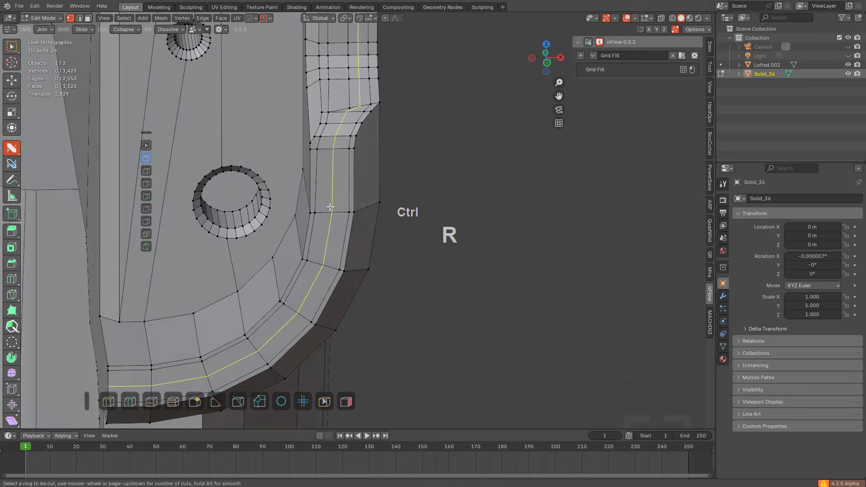
{"action": "middle_click_drag", "start_coordinate": [354, 113], "coordinate": [344, 142], "text": "shift"}
{"action": "scroll", "coordinate": [344, 142], "scroll_direction": "up", "scroll_amount": 2}
{"action": "left_click", "coordinate": [333, 118], "text": "alt"}
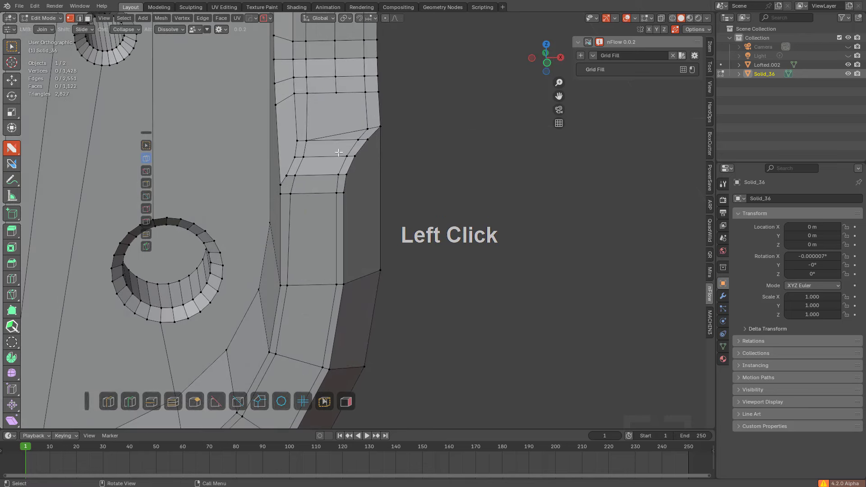
{"action": "left_click", "coordinate": [332, 174]}
{"action": "middle_click_drag", "start_coordinate": [331, 176], "coordinate": [341, 199], "text": "shift"}
Step: Connect the two centre loops across the step face and slide the crossing vertex down to merge with the one below
{"action": "key", "text": "alt+a"}
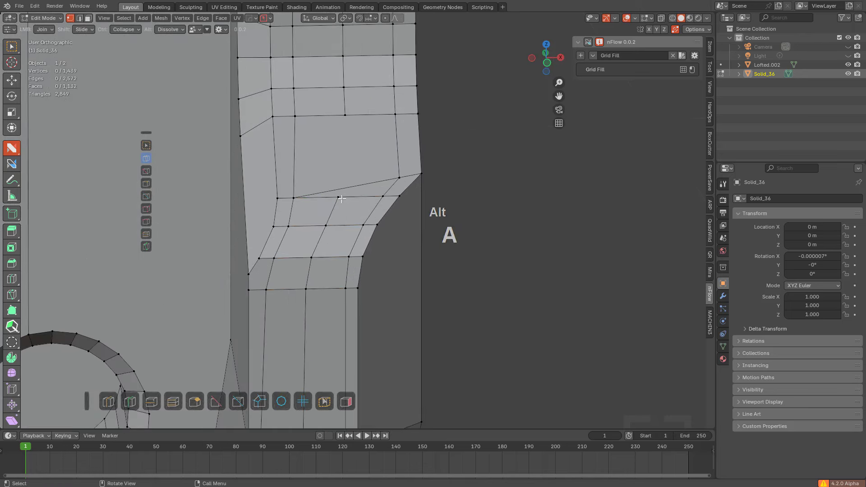
{"action": "left_click_drag", "start_coordinate": [338, 197], "coordinate": [345, 116]}
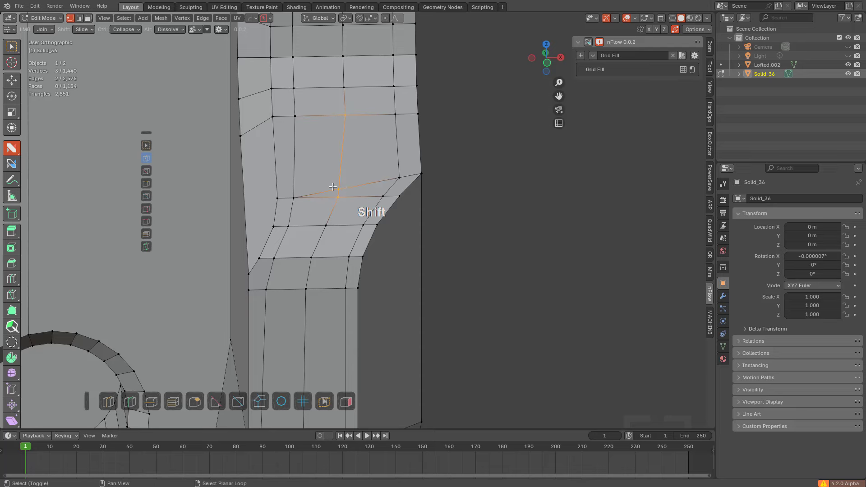
{"action": "left_click_drag", "start_coordinate": [333, 186], "coordinate": [338, 205], "text": "shift"}
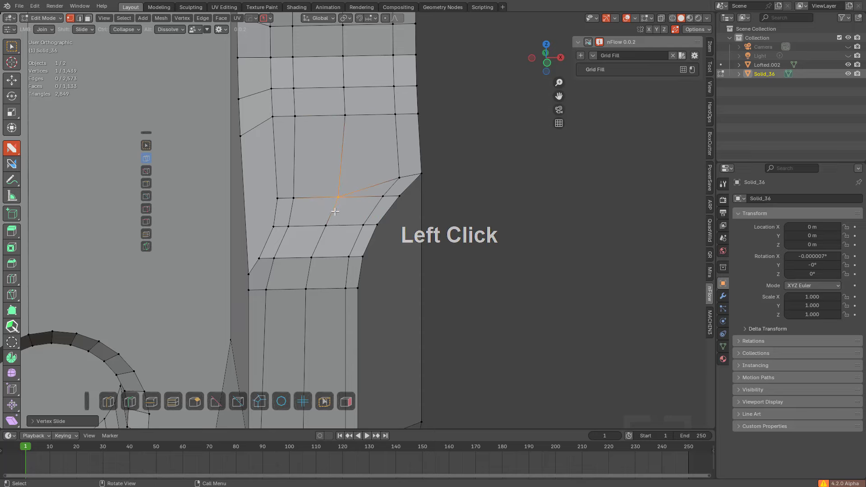
Step: Add a loop cut along the curved inner wall of the lower rounded corner near its outer rim
{"action": "middle_click_drag", "start_coordinate": [335, 211], "coordinate": [366, 144]}
{"action": "scroll", "coordinate": [379, 230], "scroll_direction": "down", "scroll_amount": 2}
{"action": "scroll", "coordinate": [367, 144], "scroll_direction": "down", "scroll_amount": 2}
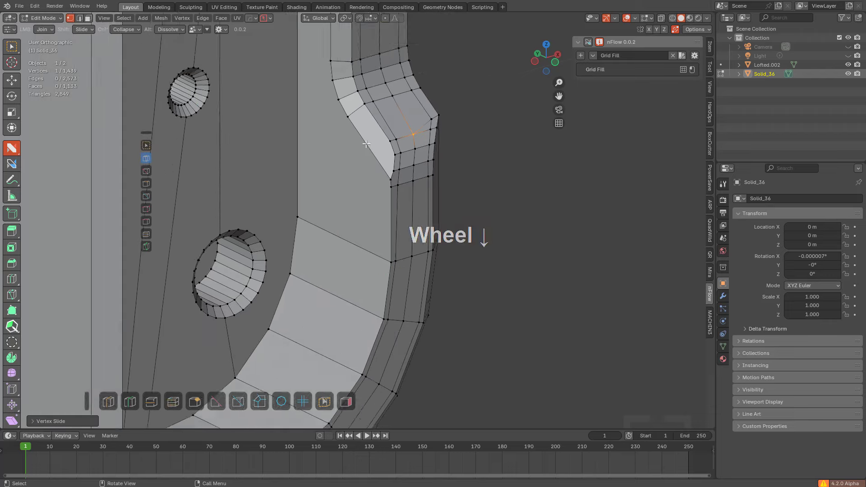
{"action": "mouse_move", "coordinate": [367, 188]}
{"action": "middle_mouse_down", "text": "shift"}
{"action": "mouse_move", "coordinate": [348, 123]}
{"action": "mouse_move", "coordinate": [360, 186]}
{"action": "middle_mouse_up", "text": "shift"}
{"action": "middle_click_drag", "start_coordinate": [342, 220], "coordinate": [340, 155], "text": "shift"}
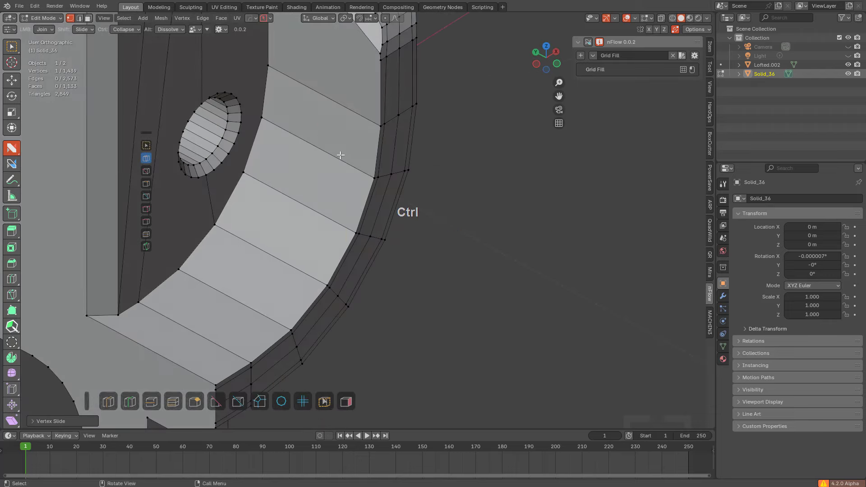
{"action": "left_click", "coordinate": [343, 122]}
{"action": "left_click", "coordinate": [362, 150]}
Step: Delete the two large flat faces on the side of the model
{"action": "scroll", "coordinate": [361, 148], "scroll_direction": "down", "scroll_amount": 4}
{"action": "middle_click_drag", "start_coordinate": [243, 194], "coordinate": [345, 257], "text": "shift"}
{"action": "scroll", "coordinate": [325, 241], "scroll_direction": "down", "scroll_amount": 2}
{"action": "key", "text": "3"}
{"action": "key", "text": "3"}
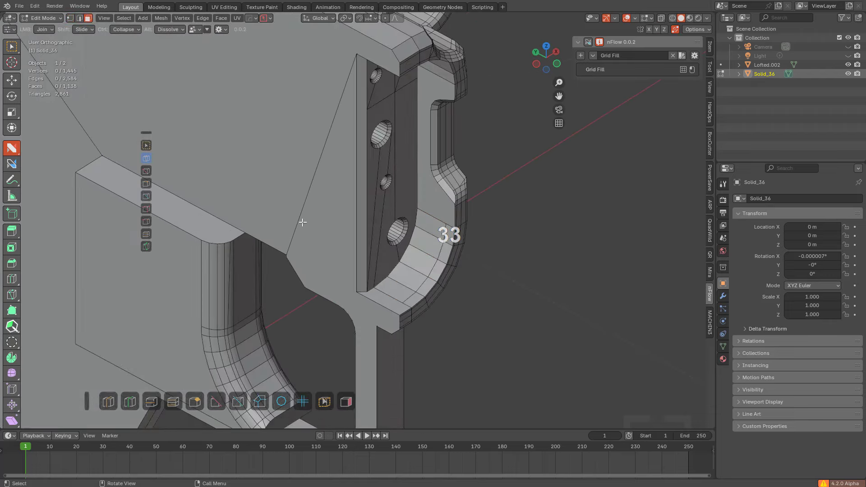
{"action": "left_click", "coordinate": [303, 222]}
{"action": "left_click", "coordinate": [253, 158], "text": "shift"}
{"action": "scroll", "coordinate": [253, 159], "scroll_direction": "down", "scroll_amount": 4}
{"action": "key", "text": "x"}
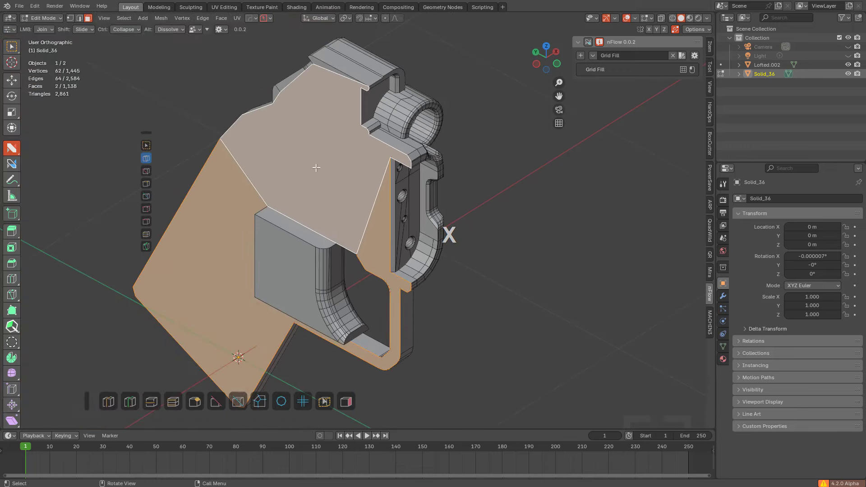
{"action": "left_click", "coordinate": [316, 168]}
{"action": "key", "text": "a"}
Step: Inset the flat side wall face beside the stepped recess to create a narrow border
{"action": "middle_click_drag", "start_coordinate": [399, 212], "coordinate": [370, 213]}
{"action": "middle_click_drag", "start_coordinate": [379, 225], "coordinate": [427, 183], "text": "shift"}
{"action": "scroll", "coordinate": [378, 184], "scroll_direction": "up", "scroll_amount": 4}
{"action": "middle_click_drag", "start_coordinate": [426, 182], "coordinate": [357, 118], "text": "shift"}
{"action": "scroll", "coordinate": [358, 118], "scroll_direction": "down", "scroll_amount": 2}
{"action": "scroll", "coordinate": [363, 178], "scroll_direction": "up", "scroll_amount": 4}
{"action": "key", "text": "3"}
{"action": "middle_click_drag", "start_coordinate": [363, 178], "coordinate": [364, 213]}
{"action": "left_click", "coordinate": [315, 206]}
{"action": "scroll", "coordinate": [518, 248], "scroll_direction": "up", "scroll_amount": 5}
{"action": "key", "text": "i"}
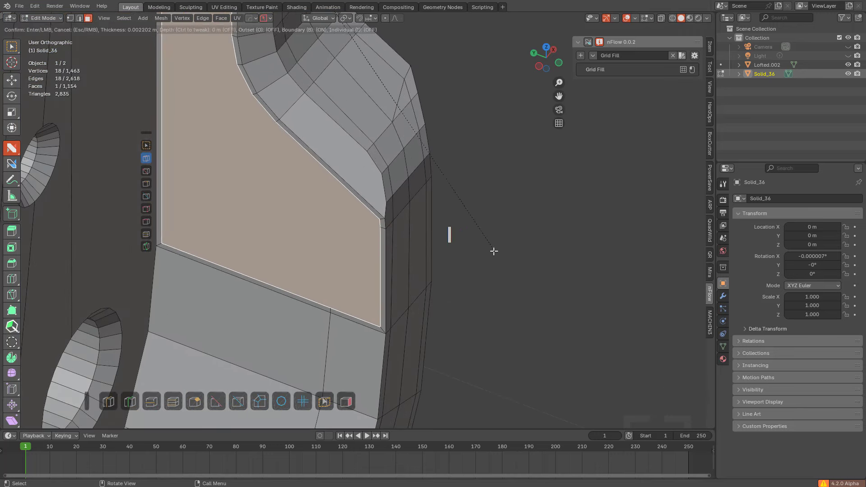
{"action": "left_click", "coordinate": [387, 280]}
{"action": "key", "text": "alt+a"}
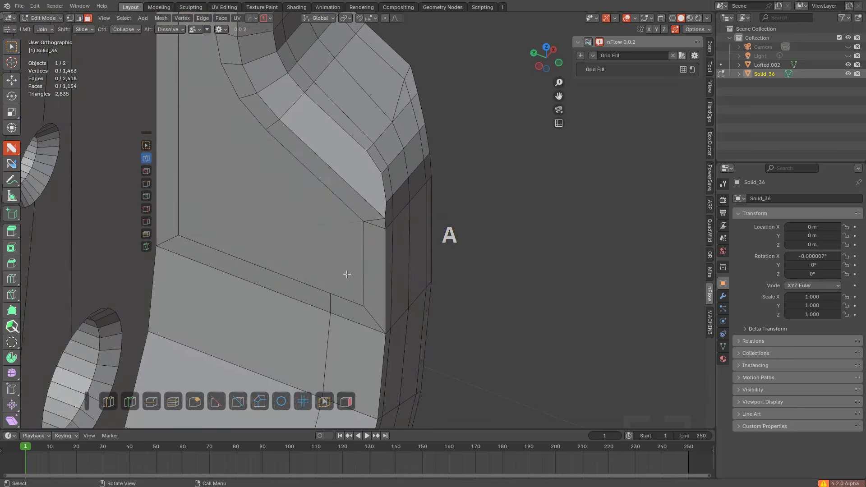
Step: Move the curved wall's support loop along Y toward the rim and merge its end vertex with the inset's lower corner
{"action": "middle_click_drag", "start_coordinate": [346, 275], "coordinate": [353, 184], "text": "shift"}
{"action": "key", "text": "g"}
{"action": "key", "text": "y"}
{"action": "key", "text": "t"}
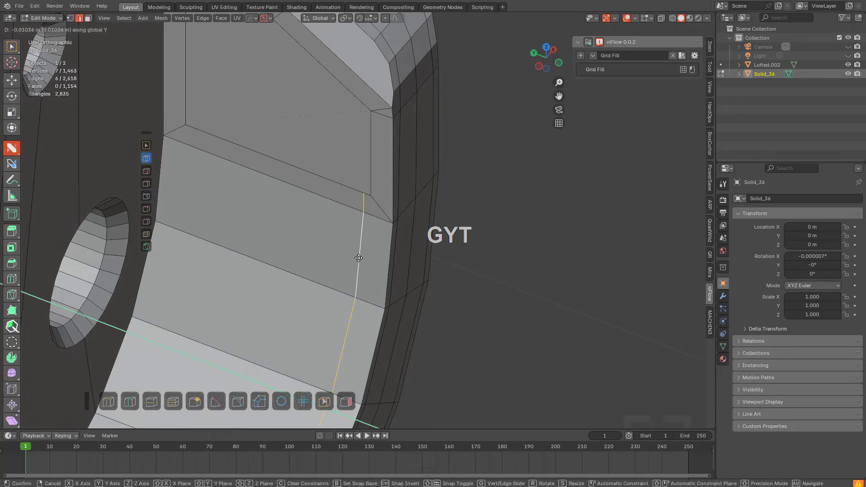
{"action": "left_click", "coordinate": [365, 259]}
{"action": "scroll", "coordinate": [361, 210], "scroll_direction": "up", "scroll_amount": 3}
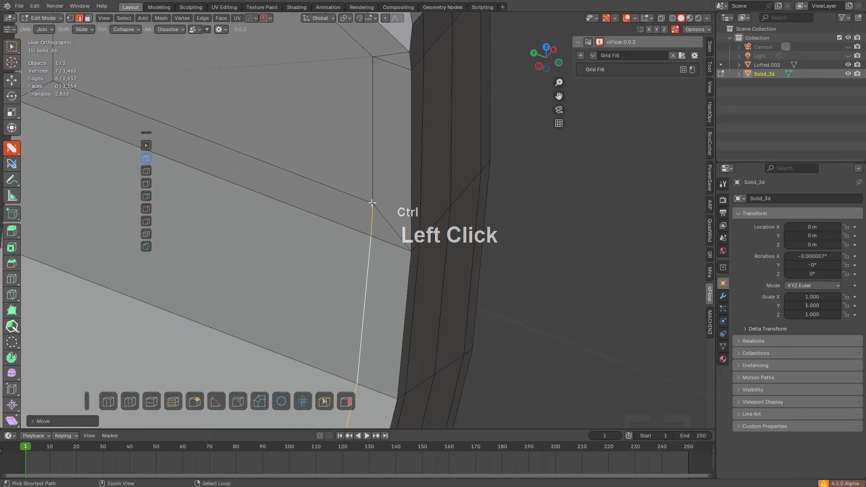
Step: Add a loop cut across the inset's narrow side border, merge its end into the inset's lower corner, and dissolve the leftover corner diagonals
{"action": "middle_click_drag", "start_coordinate": [389, 209], "coordinate": [257, 186], "text": "shift"}
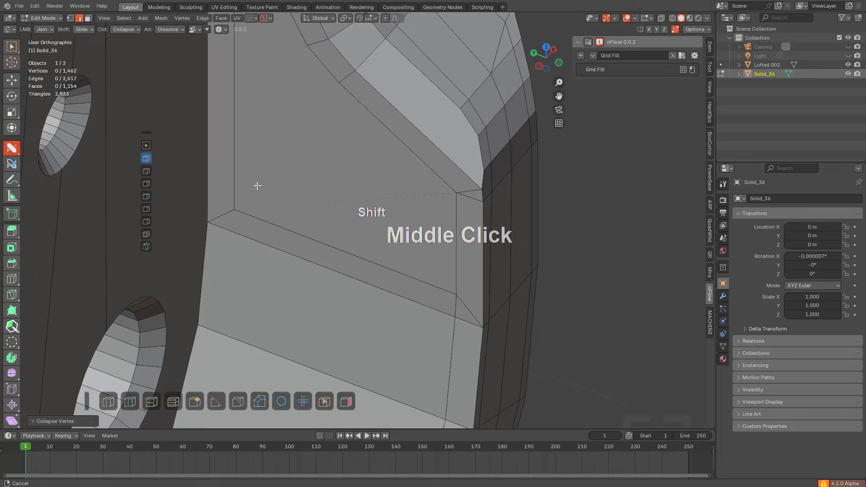
{"action": "key", "text": "ctrl+r"}
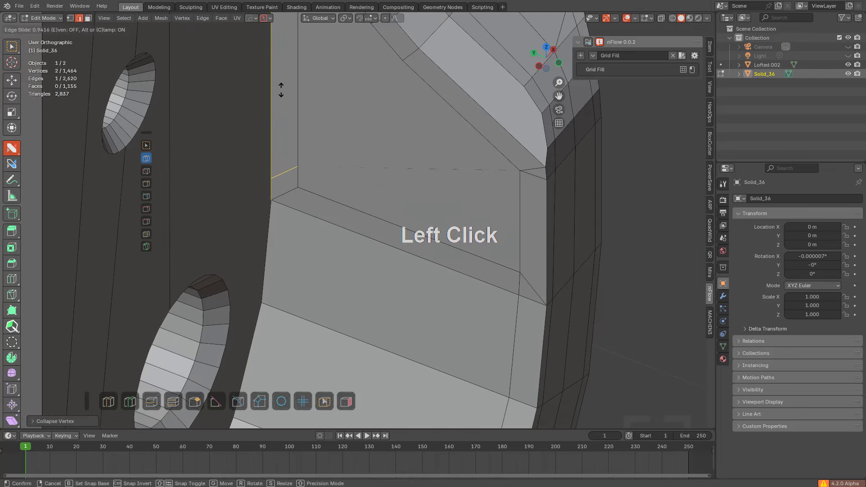
{"action": "key", "text": "1"}
{"action": "left_click_drag", "start_coordinate": [301, 166], "coordinate": [298, 188], "text": "shift"}
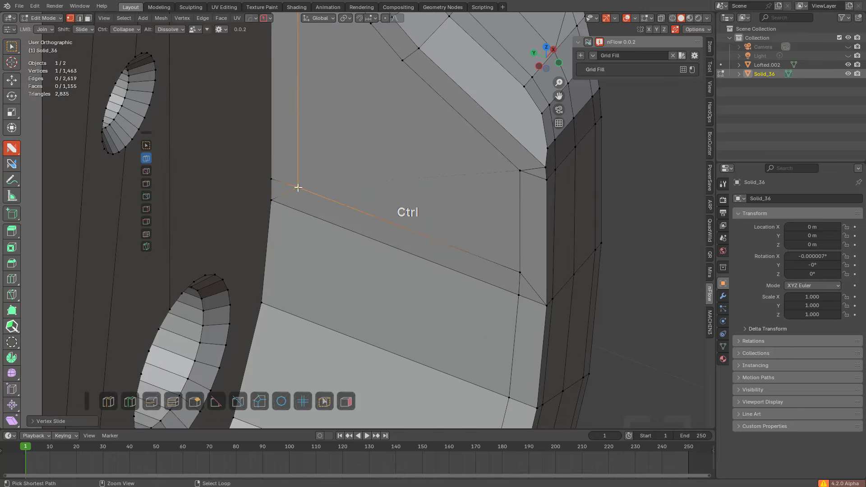
{"action": "left_click", "coordinate": [389, 218], "text": "alt"}
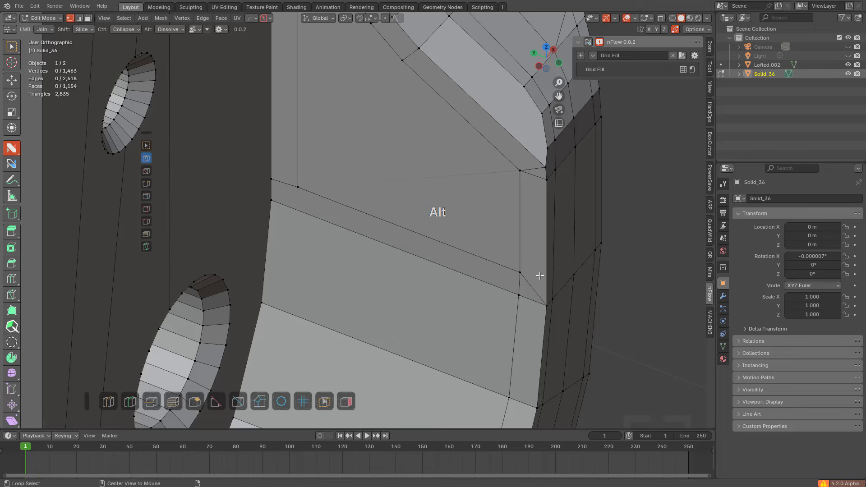
{"action": "middle_click_drag", "start_coordinate": [394, 196], "coordinate": [321, 170]}
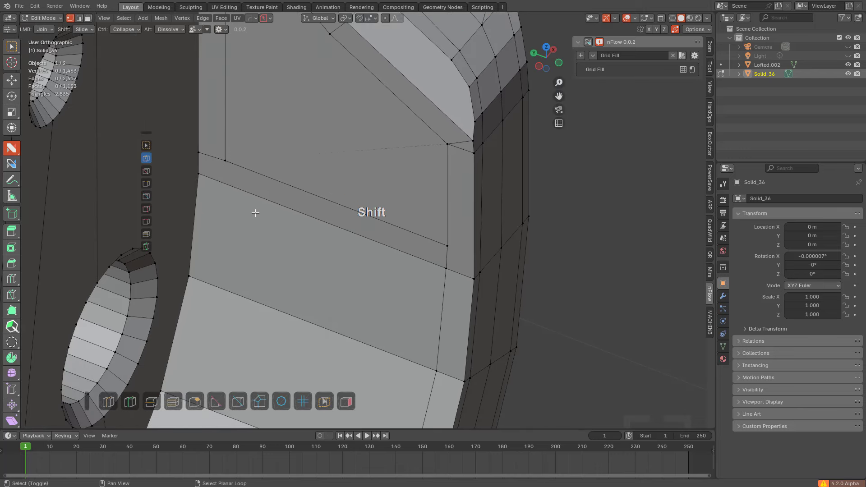
Step: Add a support loop along the curved wall's inner edge, connect it to the inset's side edge, and dissolve the inset's lower edge
{"action": "middle_click_drag", "start_coordinate": [255, 213], "coordinate": [296, 153], "text": "shift"}
{"action": "key", "text": "ctrl+r"}
{"action": "left_click", "coordinate": [296, 154]}
{"action": "left_click", "coordinate": [199, 107]}
{"action": "key", "text": "alt+a"}
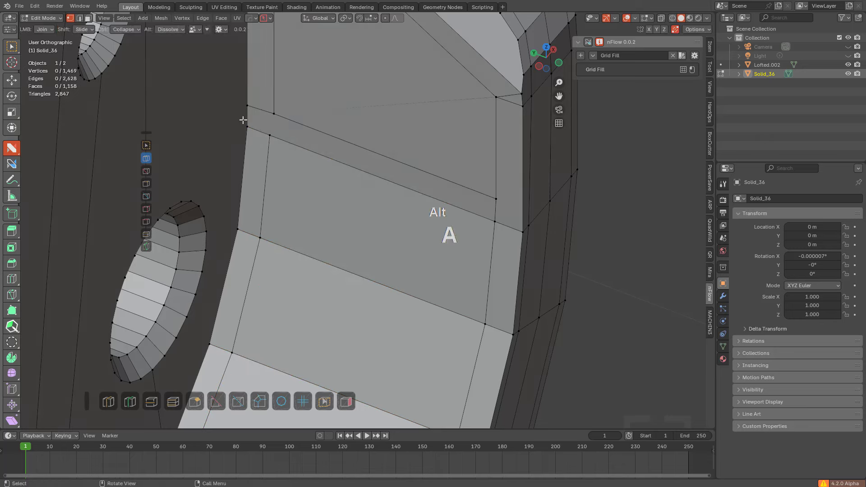
{"action": "left_click", "coordinate": [272, 120]}
{"action": "left_click", "coordinate": [368, 150], "text": "alt"}
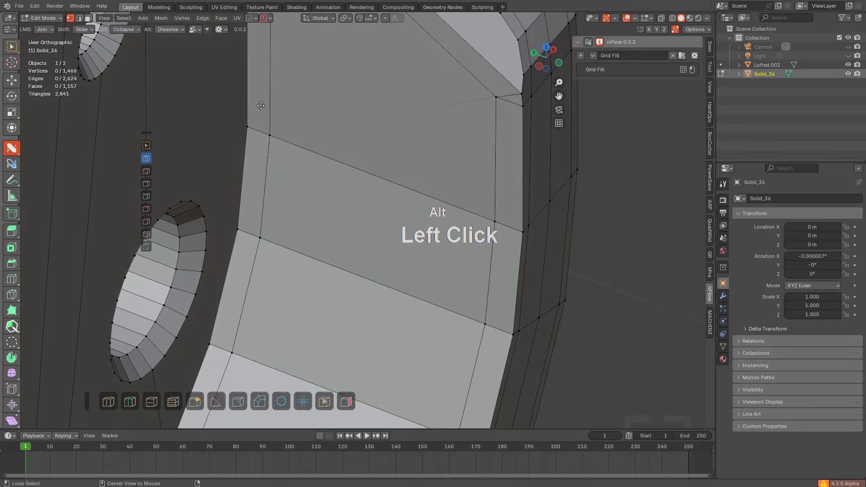
Step: Connect the inset's rim-side corner across the slanted band, collapse the stray vertex beside it, and slide the band's new vertex along its edge
{"action": "middle_click_drag", "start_coordinate": [260, 105], "coordinate": [349, 174], "text": "shift"}
{"action": "scroll", "coordinate": [349, 175], "scroll_direction": "up", "scroll_amount": 2}
{"action": "left_click_drag", "start_coordinate": [342, 174], "coordinate": [363, 81]}
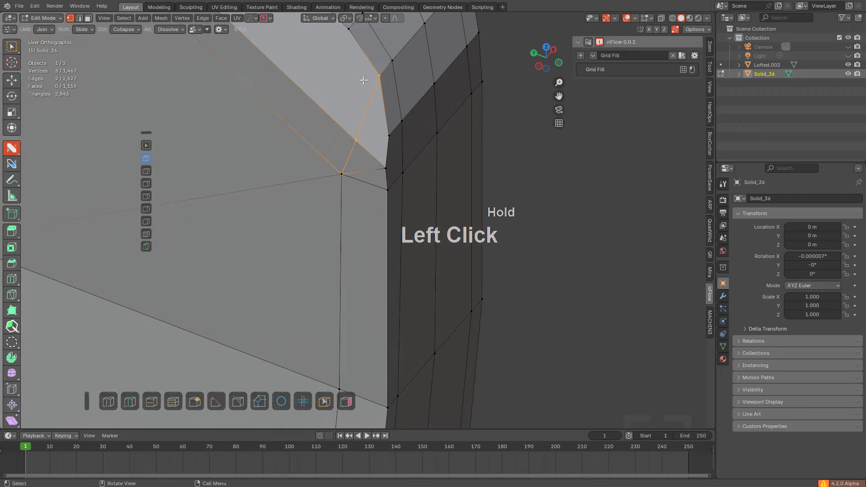
{"action": "left_click", "coordinate": [352, 172], "text": "ctrl"}
{"action": "middle_click_drag", "start_coordinate": [351, 171], "coordinate": [365, 203], "text": "shift"}
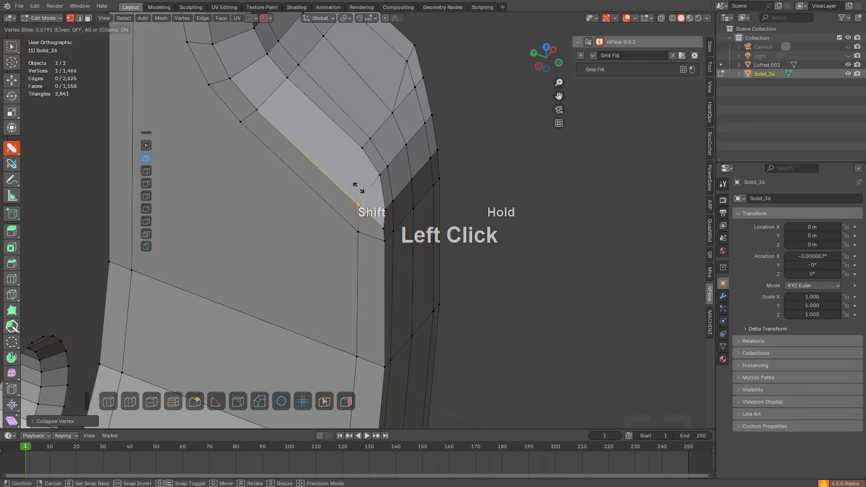
{"action": "left_click", "coordinate": [358, 190]}
Step: Add a loop cut across the inset's slanted border near the rim-side corner and join it to the slanted band's vertices
{"action": "key", "text": "ctrl+r"}
{"action": "left_click", "coordinate": [350, 197]}
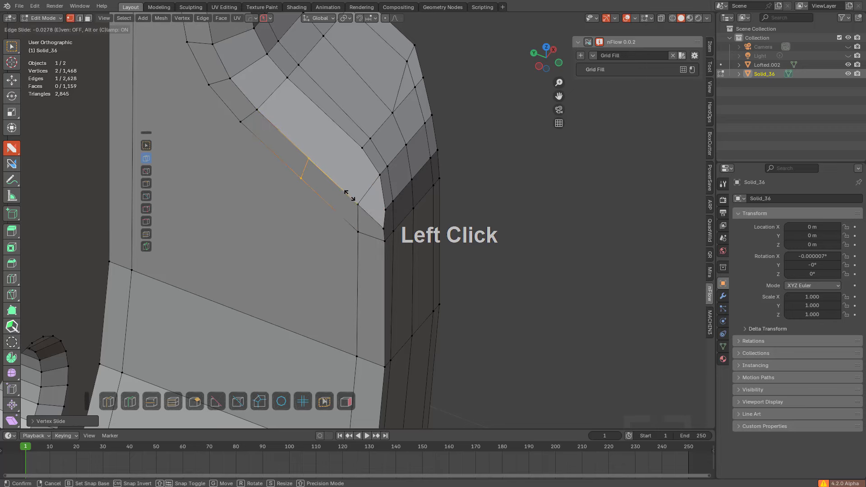
{"action": "left_click", "coordinate": [378, 221]}
{"action": "left_click_drag", "start_coordinate": [338, 186], "coordinate": [362, 147]}
{"action": "middle_click_drag", "start_coordinate": [304, 158], "coordinate": [321, 153], "text": "shift"}
Step: Add a second loop cut along the curved wall near the rim and join its upper end to the slanted border's new vertex
{"action": "middle_click_drag", "start_coordinate": [359, 228], "coordinate": [352, 168]}
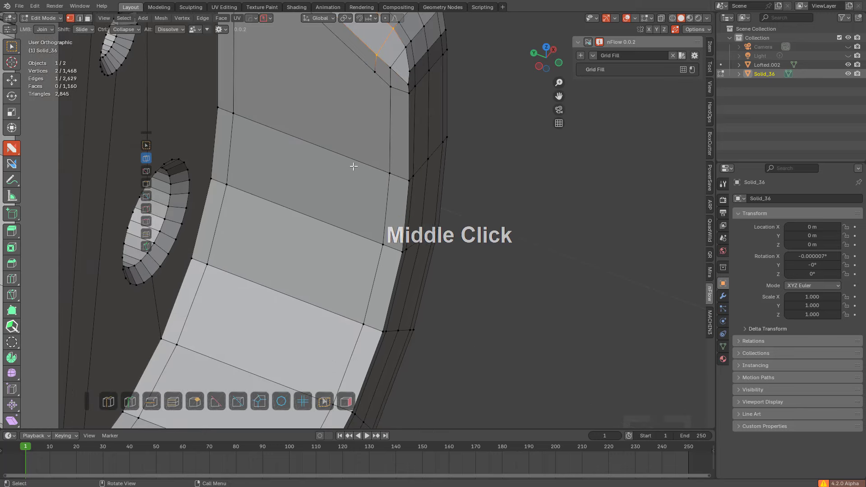
{"action": "key", "text": "ctrl+r"}
{"action": "left_click", "coordinate": [351, 169]}
{"action": "left_click", "coordinate": [406, 191]}
{"action": "key", "text": "alt+a"}
{"action": "middle_click_drag", "start_coordinate": [406, 191], "coordinate": [358, 229]}
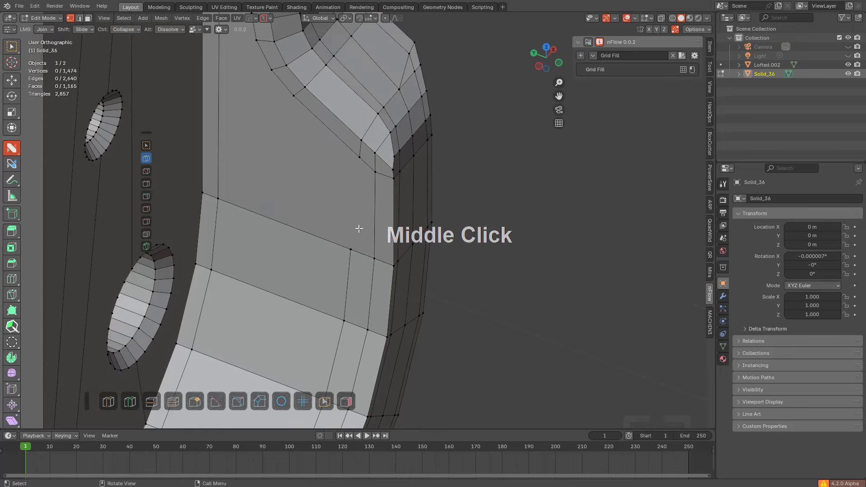
{"action": "left_click_drag", "start_coordinate": [350, 248], "coordinate": [361, 157]}
{"action": "middle_click_drag", "start_coordinate": [293, 129], "coordinate": [316, 147], "text": "shift"}
Step: Add a loop cut along the curved wall beside its inner support loop and join its end to the slanted border's upper vertex
{"action": "middle_click_drag", "start_coordinate": [266, 236], "coordinate": [284, 236], "text": "shift"}
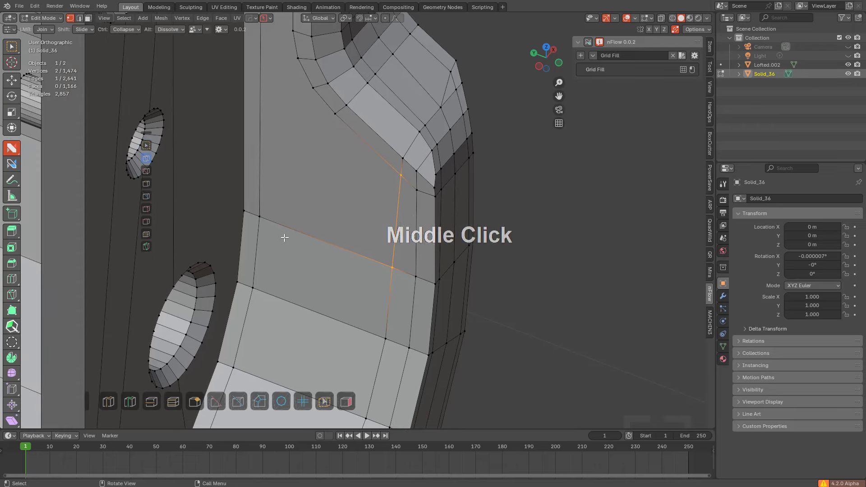
{"action": "key", "text": "ctrl+r"}
{"action": "left_click", "coordinate": [288, 246]}
{"action": "left_click", "coordinate": [266, 240]}
{"action": "key", "text": "alt+a"}
{"action": "left_click_drag", "start_coordinate": [300, 233], "coordinate": [335, 114]}
Step: Add a loop cut across the narrow vertical strip, slide it down, and join its inner end to two vertices of the recess border
{"action": "middle_click_drag", "start_coordinate": [309, 148], "coordinate": [296, 190], "text": "shift"}
{"action": "key", "text": "ctrl+r"}
{"action": "left_click", "coordinate": [294, 188]}
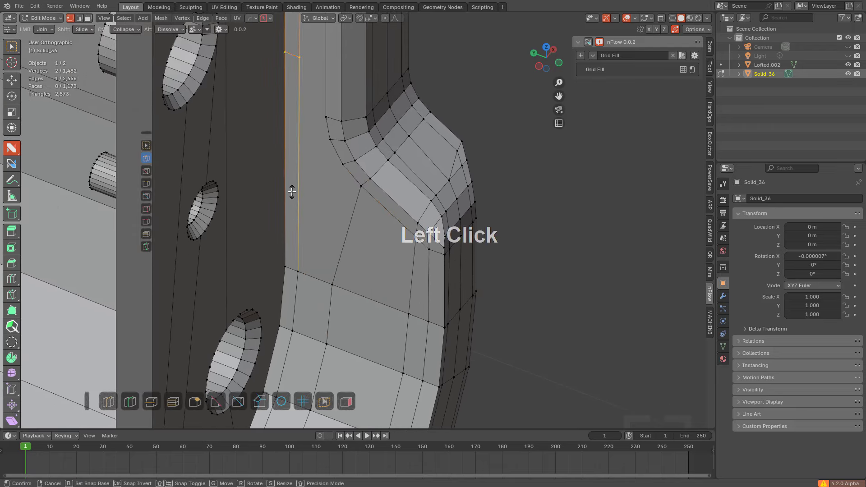
{"action": "left_click", "coordinate": [283, 300]}
{"action": "scroll", "coordinate": [296, 247], "scroll_direction": "up", "scroll_amount": 5}
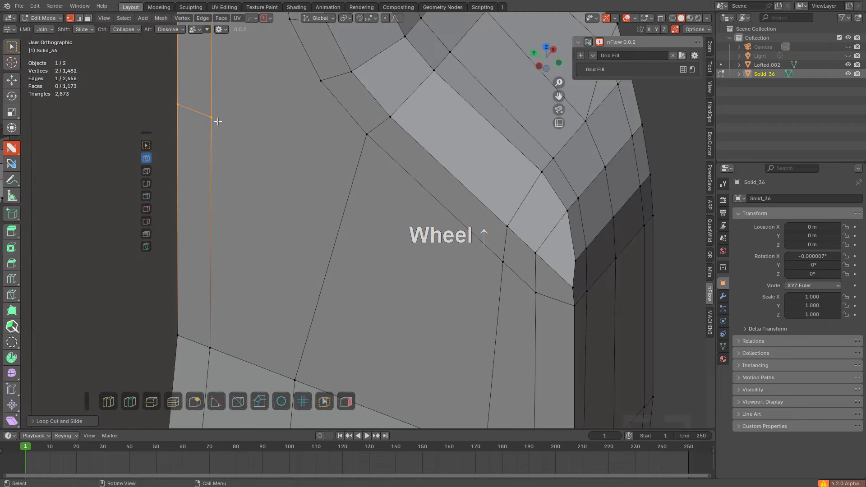
{"action": "left_click_drag", "start_coordinate": [218, 121], "coordinate": [341, 137]}
{"action": "middle_click_drag", "start_coordinate": [250, 79], "coordinate": [308, 181], "text": "shift"}
{"action": "key", "text": "a"}
{"action": "left_click_drag", "start_coordinate": [332, 119], "coordinate": [306, 203]}
Step: Add another loop cut across the vertical strip and join it to the border vertex at the recess's lower corner
{"action": "middle_click_drag", "start_coordinate": [306, 204], "coordinate": [348, 257], "text": "shift"}
{"action": "key", "text": "ctrl+r"}
{"action": "left_click", "coordinate": [318, 147]}
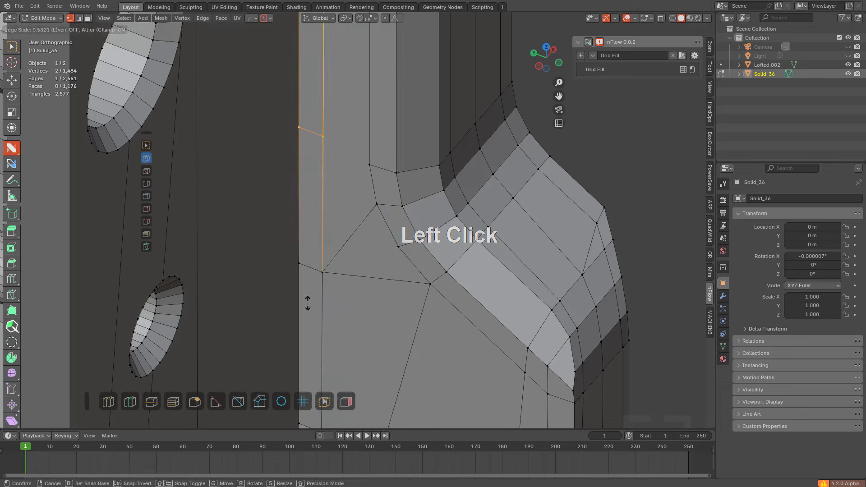
{"action": "left_click", "coordinate": [308, 311]}
{"action": "key", "text": "a"}
{"action": "left_click_drag", "start_coordinate": [323, 156], "coordinate": [366, 168]}
{"action": "key", "text": "a"}
{"action": "scroll", "coordinate": [339, 131], "scroll_direction": "down", "scroll_amount": 4}
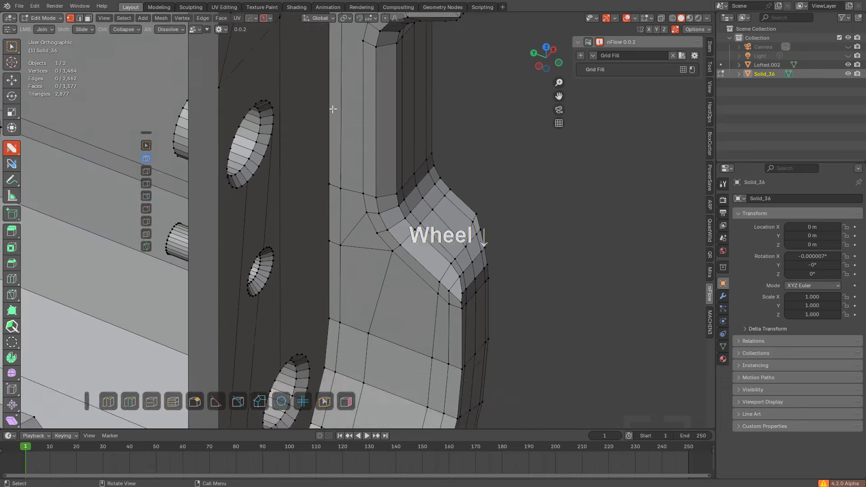
Step: Add a loop cut across the vertical strip near the recess's upper corner and join it to the adjacent border vertex
{"action": "middle_click_drag", "start_coordinate": [344, 79], "coordinate": [345, 139], "text": "shift"}
{"action": "left_click", "coordinate": [338, 145]}
{"action": "left_click", "coordinate": [339, 145]}
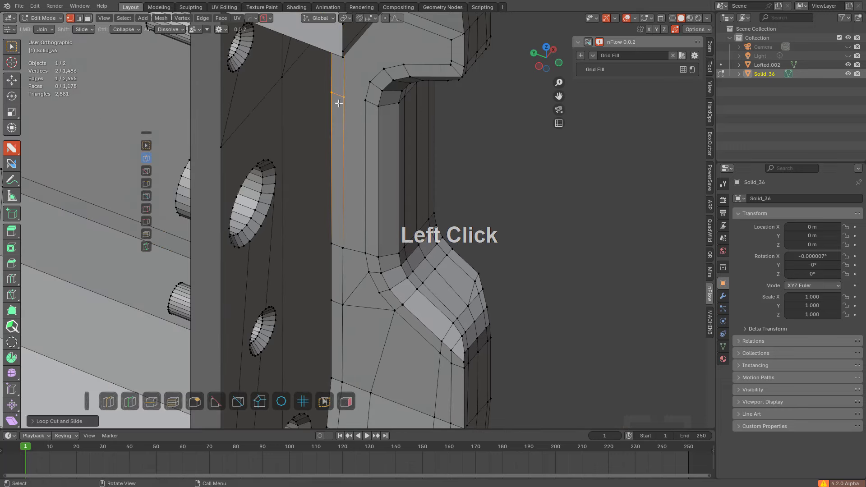
{"action": "scroll", "coordinate": [354, 205], "scroll_direction": "up", "scroll_amount": 3}
{"action": "key", "text": "g"}
{"action": "key", "text": "g"}
{"action": "left_click", "coordinate": [356, 193]}
{"action": "key", "text": "a"}
{"action": "left_click_drag", "start_coordinate": [331, 138], "coordinate": [383, 153]}
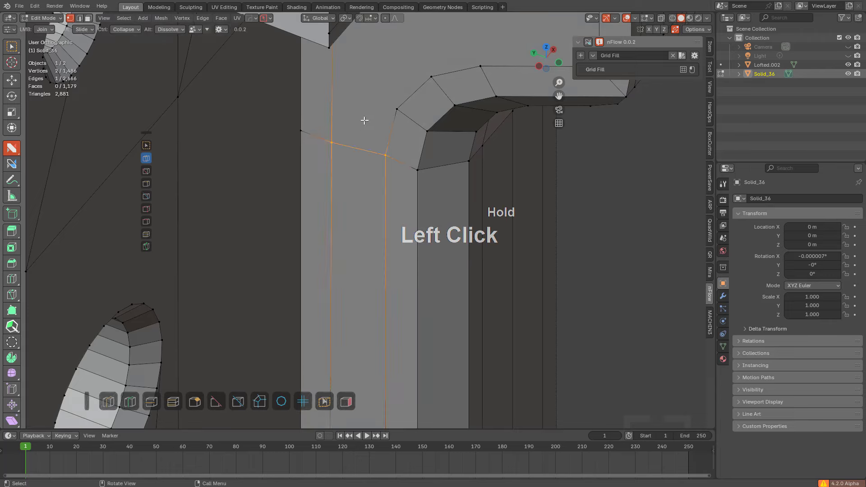
Step: Slide the strip's new cross edge to line up with the edge at the recess's upper corner
{"action": "middle_click_drag", "start_coordinate": [364, 212], "coordinate": [354, 185]}
{"action": "key", "text": "KP_Decimal"}
{"action": "scroll", "coordinate": [331, 86], "scroll_direction": "up", "scroll_amount": 3}
{"action": "middle_click_drag", "start_coordinate": [332, 93], "coordinate": [343, 136], "text": "shift"}
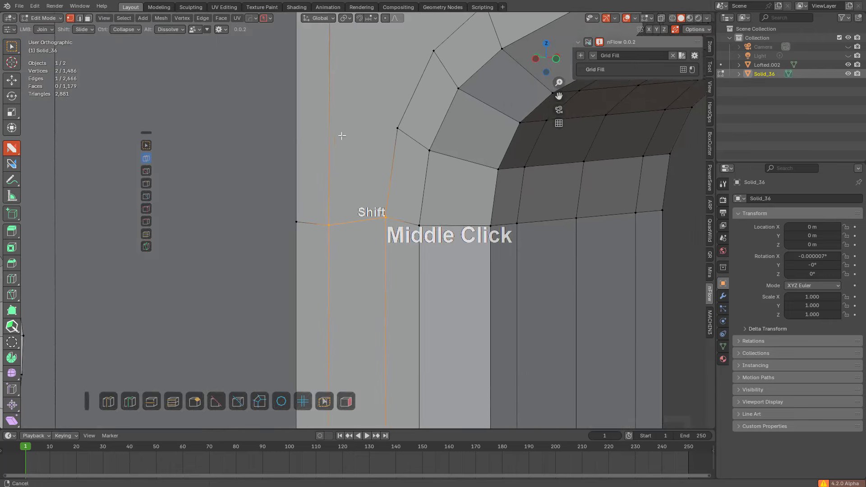
{"action": "key", "text": "2"}
{"action": "key", "text": "g"}
{"action": "key", "text": "g"}
{"action": "left_click", "coordinate": [315, 193]}
{"action": "middle_click_drag", "start_coordinate": [315, 193], "coordinate": [318, 160], "text": "shift"}
Step: Add a loop cut along the upper curved wall's inner edge, merge its extra vertex into the inset's corner, and dissolve the inset's upper edge
{"action": "middle_click_drag", "start_coordinate": [326, 106], "coordinate": [280, 121]}
{"action": "key", "text": "ctrl+r"}
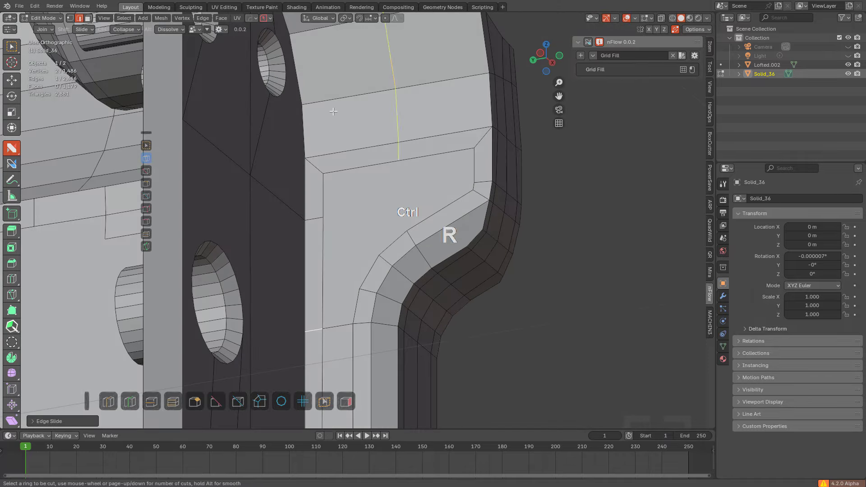
{"action": "left_click", "coordinate": [273, 122]}
{"action": "left_click", "coordinate": [260, 123]}
{"action": "key", "text": "1"}
{"action": "key", "text": "a"}
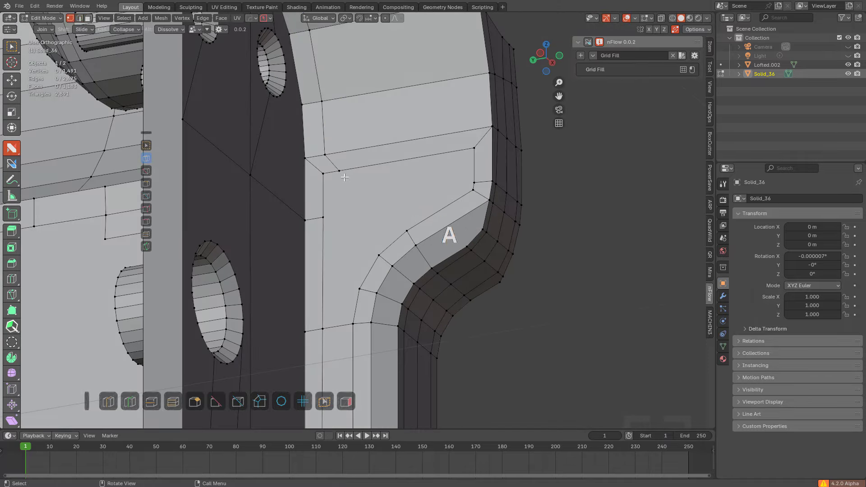
{"action": "left_click_drag", "start_coordinate": [343, 174], "coordinate": [316, 173], "text": "shift"}
{"action": "left_click", "coordinate": [435, 148], "text": "alt"}
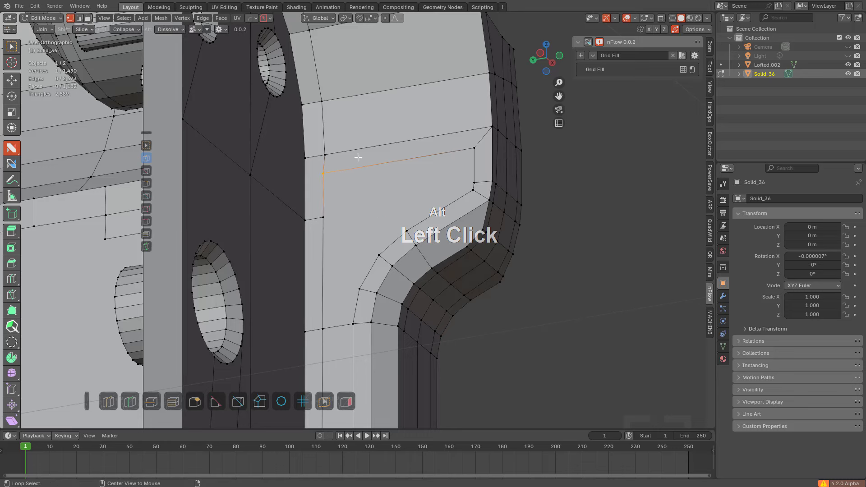
Step: Add a support loop along the upper curved wall near the rim, join it to the inset's edge, and dissolve the leftover corner diagonal
{"action": "left_click", "coordinate": [462, 125]}
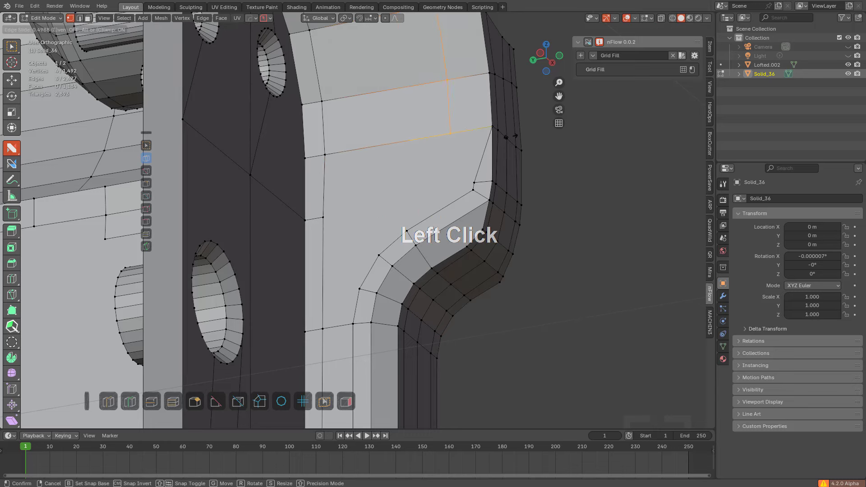
{"action": "left_click", "coordinate": [532, 141]}
{"action": "key", "text": "a"}
{"action": "left_click_drag", "start_coordinate": [474, 182], "coordinate": [478, 130]}
{"action": "left_click", "coordinate": [481, 147], "text": "alt"}
Step: Connect the upper slanted band's rim-side vertex to the border corner above it and dissolve the diagonal edge beside that corner
{"action": "middle_click_drag", "start_coordinate": [481, 147], "coordinate": [422, 140]}
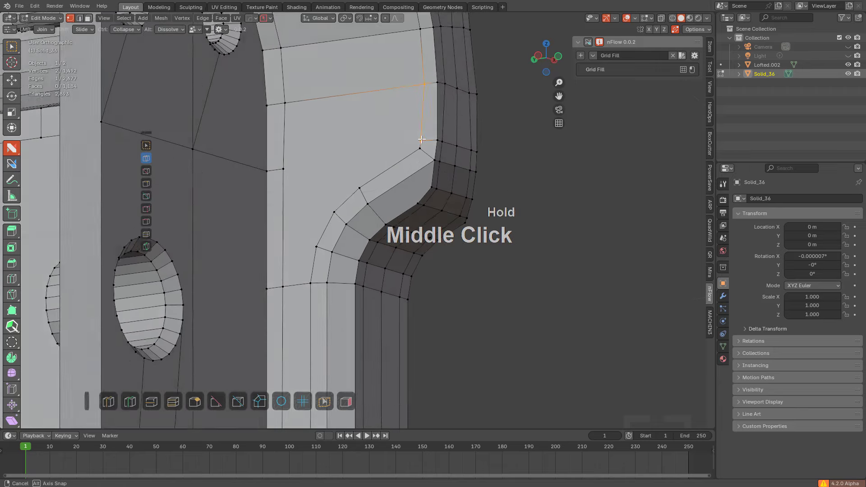
{"action": "scroll", "coordinate": [450, 181], "scroll_direction": "up", "scroll_amount": 2}
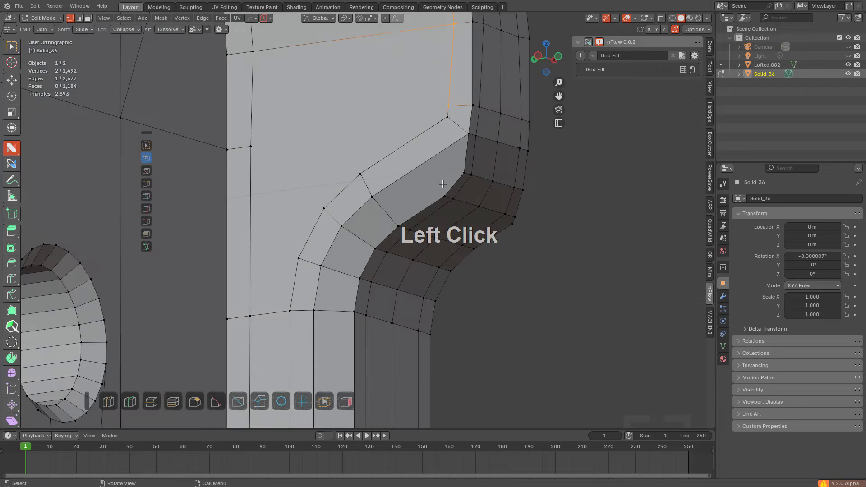
{"action": "left_click_drag", "start_coordinate": [443, 185], "coordinate": [451, 124]}
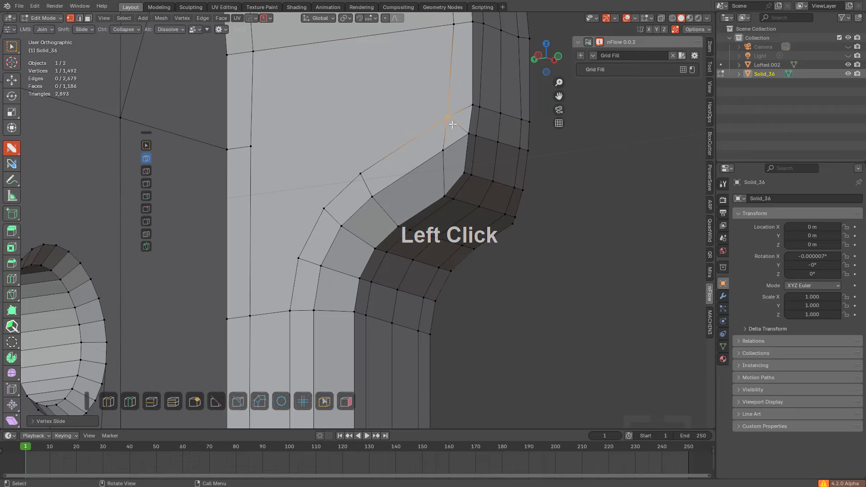
{"action": "left_click", "coordinate": [453, 124], "text": "alt"}
{"action": "key", "text": "alt+a"}
{"action": "middle_click_drag", "start_coordinate": [409, 162], "coordinate": [377, 189], "text": "shift"}
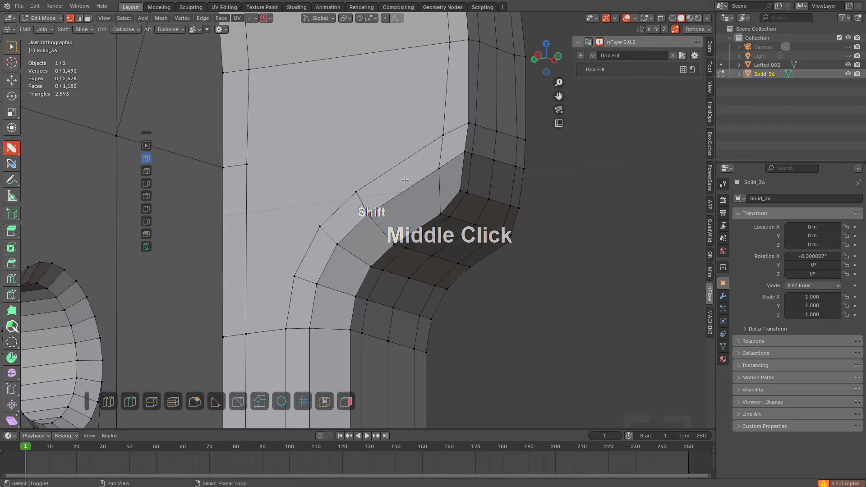
Step: Add a loop cut across the upper end segment of the curved wall near the rim and join it to the adjoining support loop
{"action": "scroll", "coordinate": [405, 180], "scroll_direction": "down", "scroll_amount": 4}
{"action": "middle_click_drag", "start_coordinate": [376, 158], "coordinate": [345, 142], "text": "shift"}
{"action": "key", "text": "ctrl+r"}
{"action": "left_click", "coordinate": [344, 145]}
{"action": "left_click", "coordinate": [380, 131]}
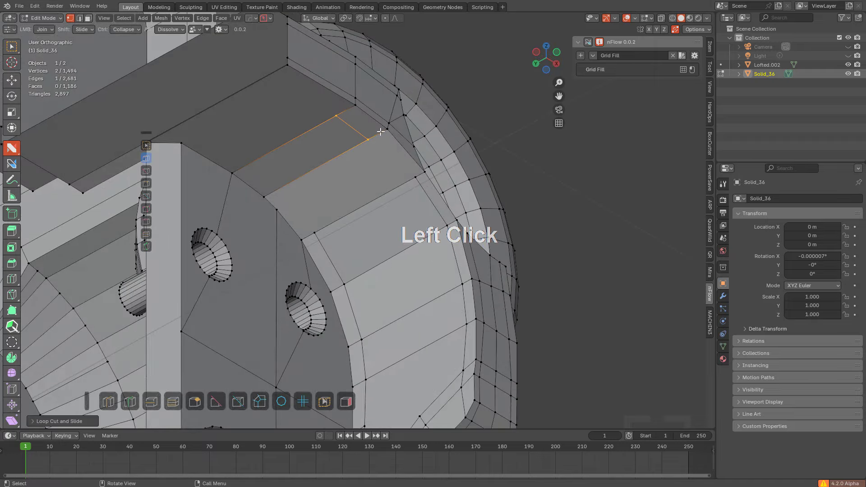
{"action": "scroll", "coordinate": [392, 174], "scroll_direction": "up", "scroll_amount": 3}
{"action": "left_click", "coordinate": [393, 160]}
{"action": "mouse_move", "coordinate": [393, 160]}
{"action": "middle_mouse_down", "text": "shift"}
{"action": "mouse_move", "coordinate": [420, 196]}
{"action": "mouse_move", "coordinate": [399, 164]}
{"action": "middle_mouse_up", "text": "shift"}
Step: Slide the new support edges on the upper wall segments toward the rim until they align with the support loop below
{"action": "key", "text": "2"}
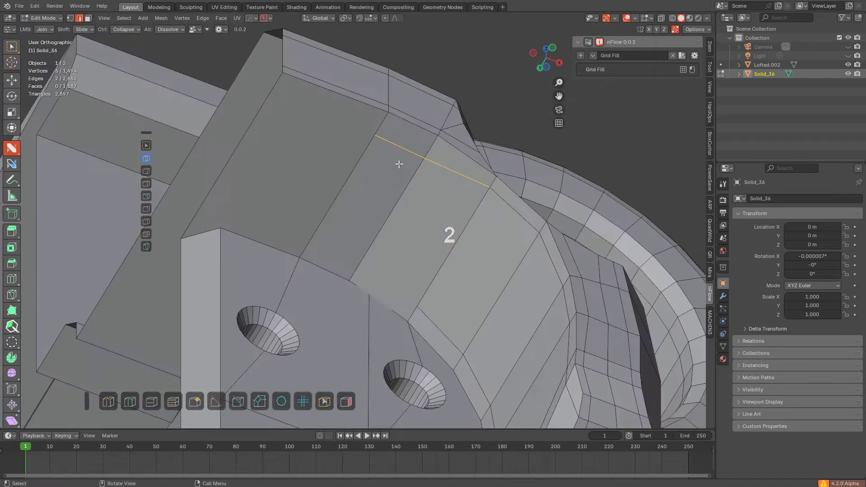
{"action": "left_click_drag", "start_coordinate": [399, 164], "coordinate": [388, 132], "text": "shift"}
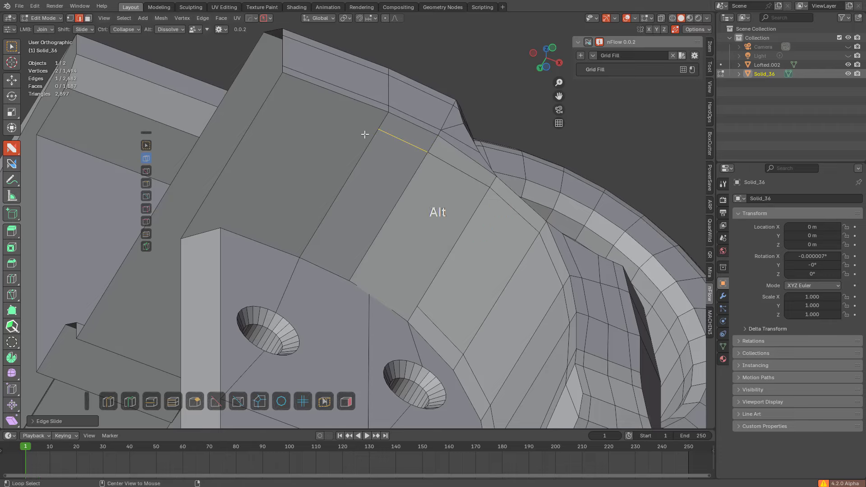
{"action": "key", "text": "alt+a"}
{"action": "middle_click_drag", "start_coordinate": [368, 137], "coordinate": [453, 146]}
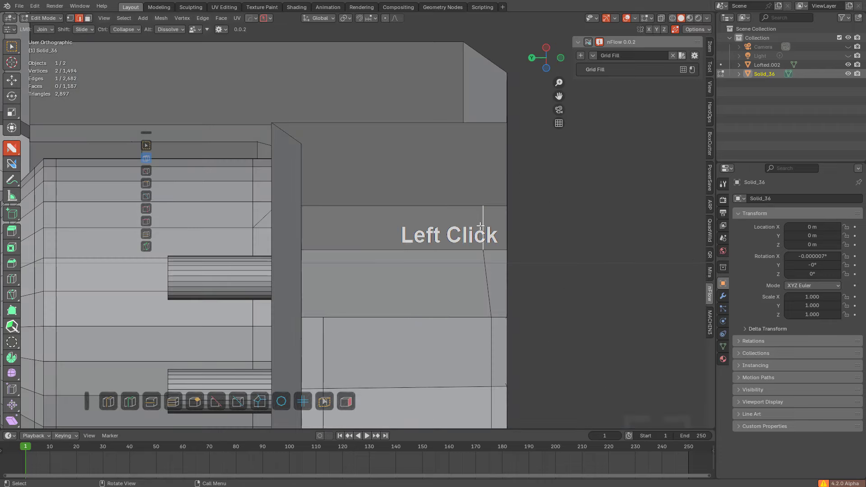
{"action": "key", "text": "g"}
{"action": "key", "text": "g"}
{"action": "left_click", "coordinate": [519, 228]}
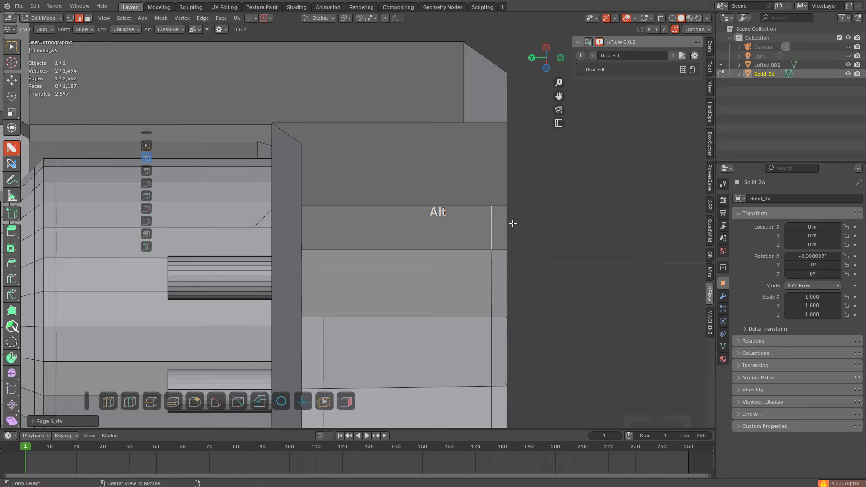
{"action": "key", "text": "alt+a"}
Step: Knife-cut a straight, angle-constrained edge from the top of the aligned support loop across the adjoining flat face to its far edge
{"action": "key", "text": "k"}
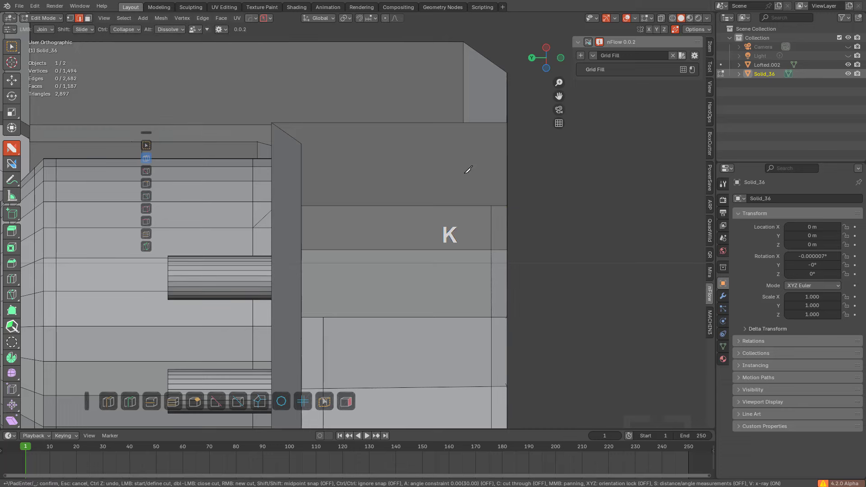
{"action": "left_click", "coordinate": [491, 206]}
{"action": "key", "text": "a"}
{"action": "left_click", "coordinate": [493, 121]}
{"action": "key", "text": "space"}
{"action": "middle_click_drag", "start_coordinate": [352, 168], "coordinate": [364, 277]}
{"action": "key", "text": "alt+a"}
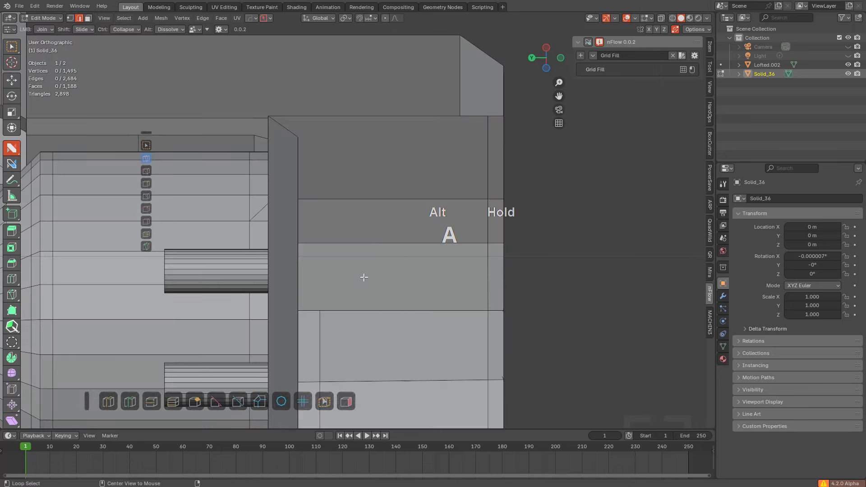
Step: Extend the support edge with a straight, angle-constrained knife cut across the three remaining upper faces to their far border
{"action": "key", "text": "k"}
{"action": "left_click", "coordinate": [320, 310]}
{"action": "key", "text": "a"}
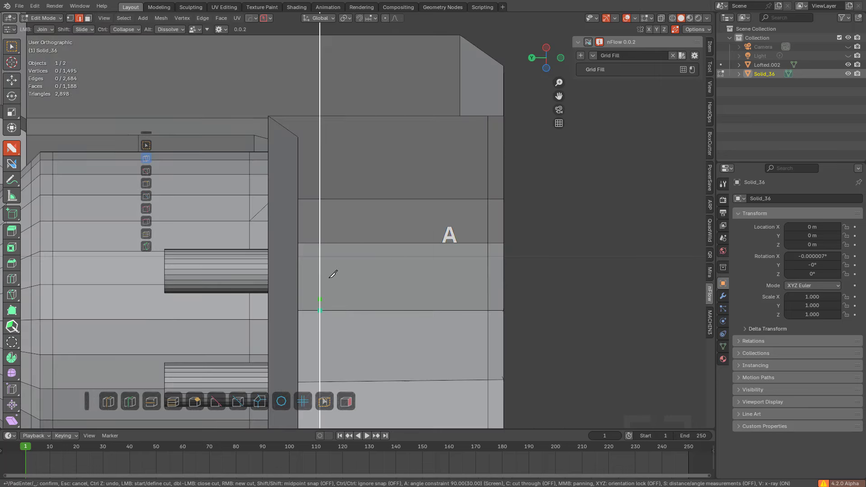
{"action": "left_click", "coordinate": [320, 124]}
{"action": "key", "text": "Return"}
{"action": "key", "text": "alt+a"}
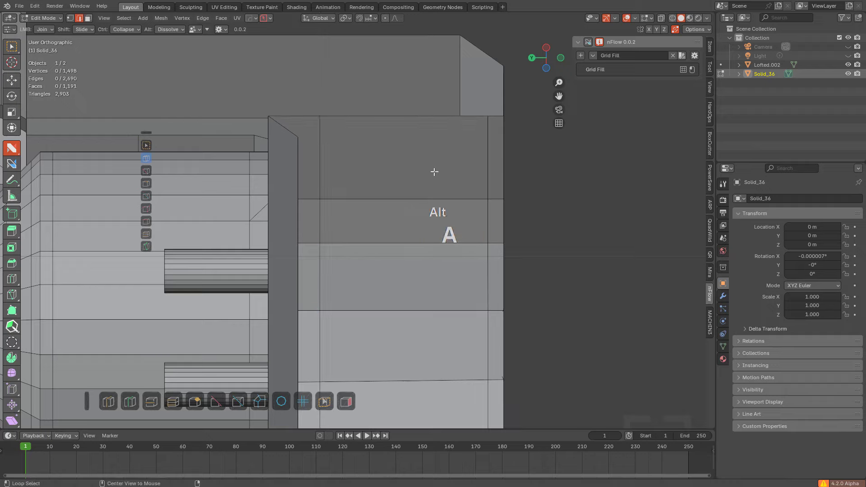
Step: Join the end vertex of the new cut to the corner vertex at the top of the hole plate
{"action": "middle_click_drag", "start_coordinate": [434, 170], "coordinate": [363, 188]}
{"action": "scroll", "coordinate": [257, 186], "scroll_direction": "up", "scroll_amount": 3}
{"action": "key", "text": "1"}
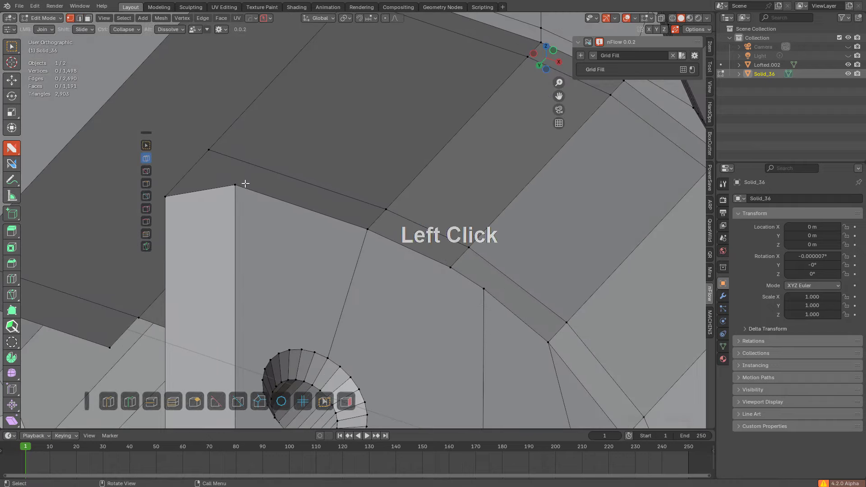
{"action": "left_click", "coordinate": [245, 183]}
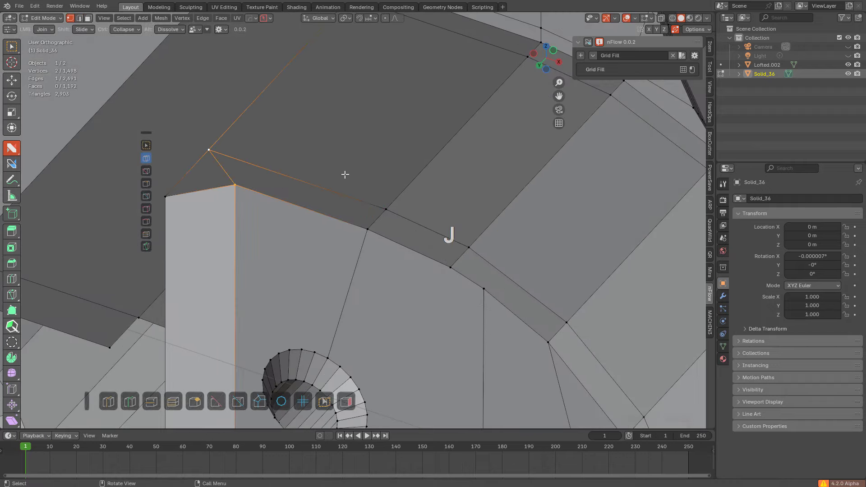
{"action": "key", "text": "alt+a"}
Step: Merge the stray vertex on the hole plate's curved upper border into the neighbouring border corner
{"action": "scroll", "coordinate": [376, 188], "scroll_direction": "down", "scroll_amount": 2}
{"action": "middle_click_drag", "start_coordinate": [376, 188], "coordinate": [413, 128]}
{"action": "middle_click_drag", "start_coordinate": [413, 129], "coordinate": [423, 197], "text": "shift"}
{"action": "scroll", "coordinate": [421, 201], "scroll_direction": "down", "scroll_amount": 1}
{"action": "middle_click_drag", "start_coordinate": [423, 197], "coordinate": [420, 168], "text": "shift"}
{"action": "scroll", "coordinate": [422, 163], "scroll_direction": "up", "scroll_amount": 1}
{"action": "left_click_drag", "start_coordinate": [425, 148], "coordinate": [382, 151], "text": "shift"}
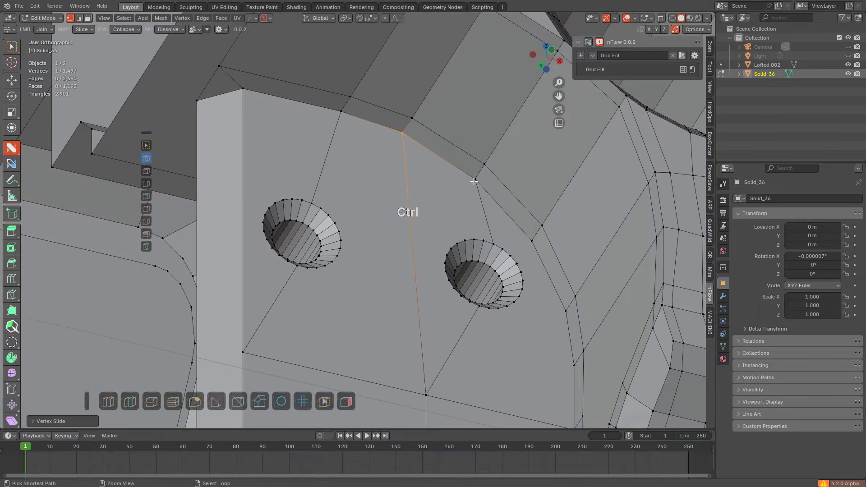
Step: Join the side wall's support-edge vertex to two corner vertices of the curved recess bevel, undoing the extra diagonal join above
{"action": "scroll", "coordinate": [362, 138], "scroll_direction": "down", "scroll_amount": 1}
{"action": "middle_click_drag", "start_coordinate": [362, 138], "coordinate": [483, 149], "text": "shift"}
{"action": "middle_click_drag", "start_coordinate": [482, 148], "coordinate": [484, 224]}
{"action": "scroll", "coordinate": [404, 135], "scroll_direction": "down", "scroll_amount": 1}
{"action": "middle_click_drag", "start_coordinate": [485, 224], "coordinate": [456, 214]}
{"action": "scroll", "coordinate": [397, 162], "scroll_direction": "up", "scroll_amount": 2}
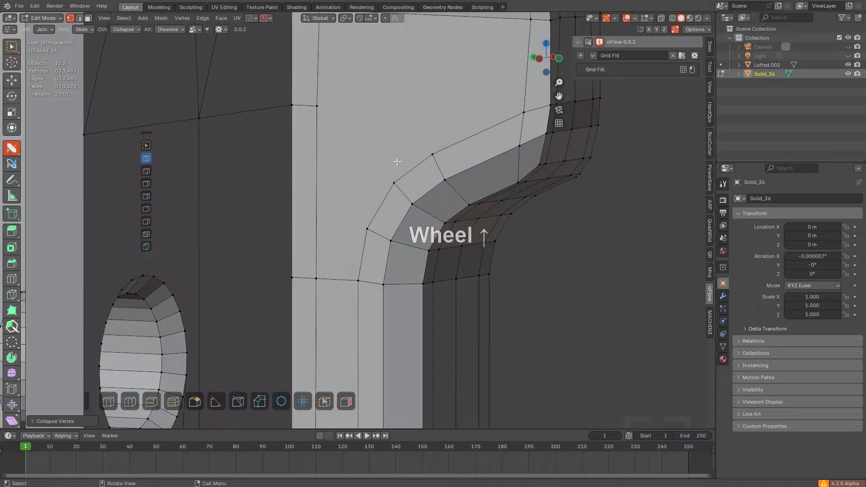
{"action": "left_click_drag", "start_coordinate": [321, 114], "coordinate": [368, 229]}
{"action": "middle_click_drag", "start_coordinate": [397, 158], "coordinate": [401, 271], "text": "shift"}
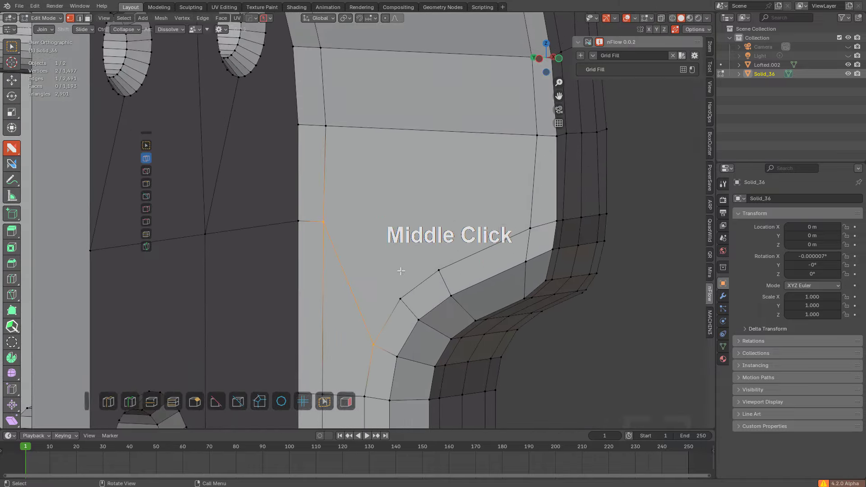
{"action": "left_click_drag", "start_coordinate": [436, 259], "coordinate": [350, 221]}
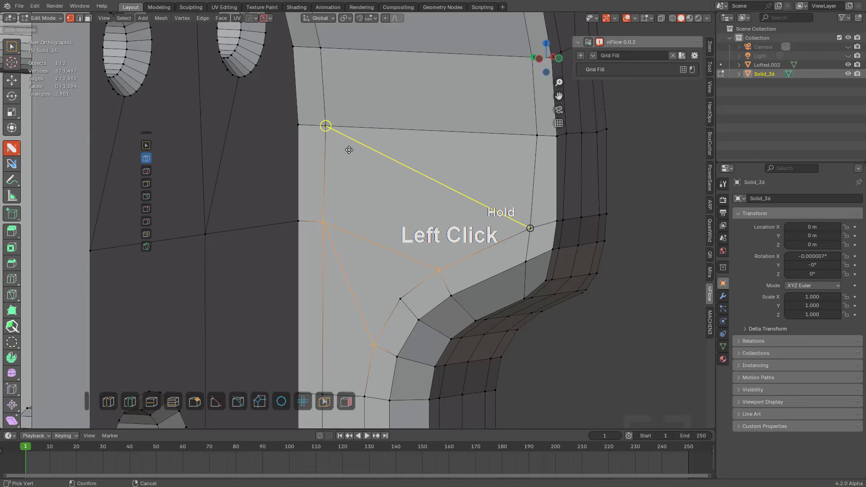
{"action": "left_click_drag", "start_coordinate": [349, 150], "coordinate": [349, 149]}
{"action": "key", "text": "ctrl+z"}
Step: Add a centred loop cut along the curved outer wall and join its lower end to the recess bevel's upper corner vertex
{"action": "key", "text": "ctrl+r"}
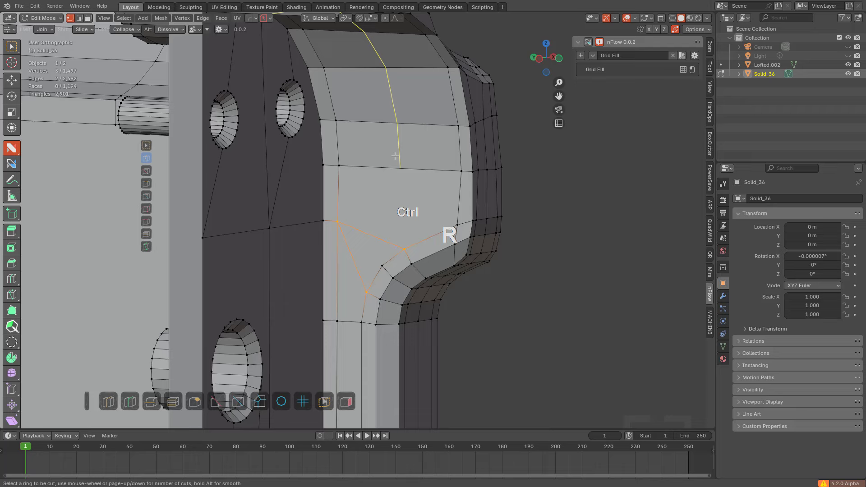
{"action": "left_click", "coordinate": [393, 158]}
{"action": "right_click", "coordinate": [393, 158]}
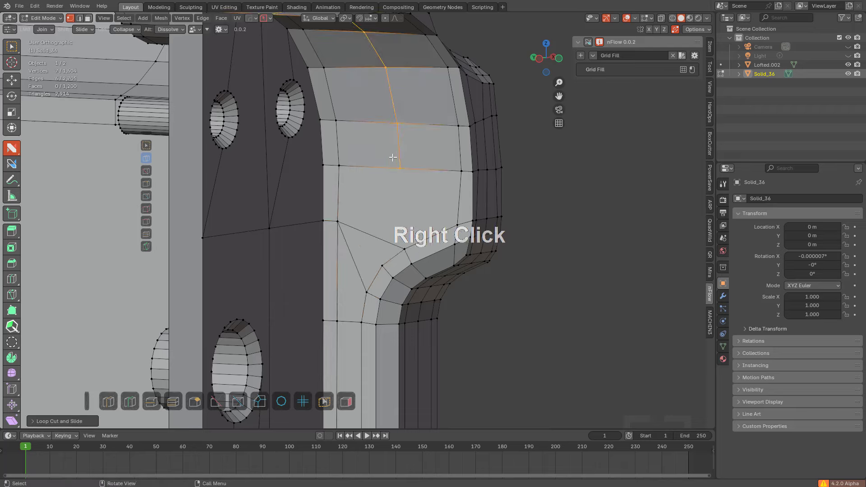
{"action": "middle_click_drag", "start_coordinate": [393, 158], "coordinate": [379, 192]}
{"action": "mouse_move", "coordinate": [379, 192]}
{"action": "middle_mouse_down", "text": "shift"}
{"action": "mouse_move", "coordinate": [364, 228]}
{"action": "mouse_move", "coordinate": [367, 197]}
{"action": "mouse_move", "coordinate": [378, 189]}
{"action": "middle_mouse_up", "text": "shift"}
{"action": "left_click_drag", "start_coordinate": [372, 186], "coordinate": [400, 216]}
{"action": "key", "text": "alt+a"}
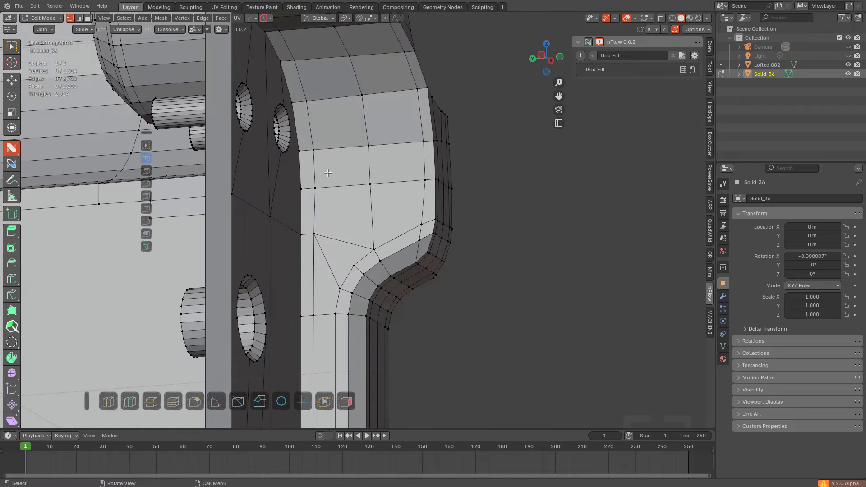
Step: Examine the flat hole plate and the extent of its face around the lower holes
{"action": "middle_click_drag", "start_coordinate": [439, 194], "coordinate": [408, 90]}
{"action": "scroll", "coordinate": [439, 184], "scroll_direction": "down", "scroll_amount": 2}
{"action": "scroll", "coordinate": [427, 169], "scroll_direction": "down", "scroll_amount": 1}
{"action": "mouse_move", "coordinate": [408, 90]}
{"action": "middle_mouse_down"}
{"action": "mouse_move", "coordinate": [403, 110]}
{"action": "mouse_move", "coordinate": [406, 97]}
{"action": "middle_mouse_up"}
{"action": "middle_click_drag", "start_coordinate": [396, 288], "coordinate": [421, 246], "text": "shift"}
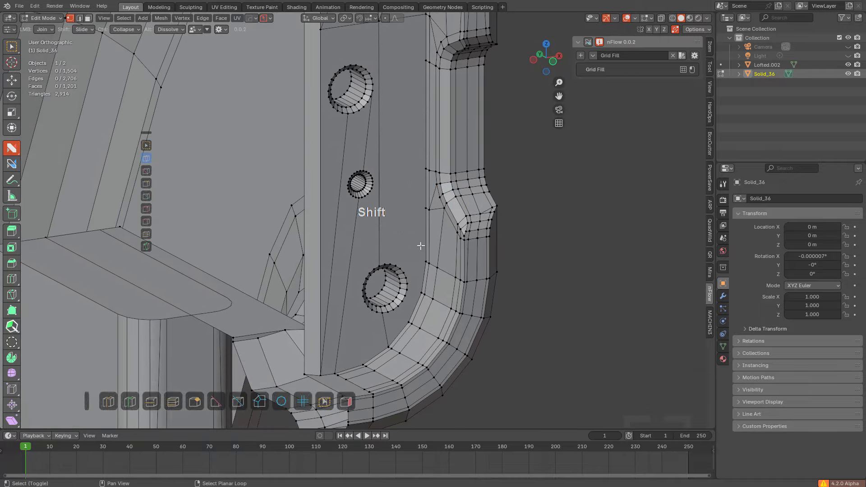
{"action": "scroll", "coordinate": [421, 246], "scroll_direction": "up", "scroll_amount": 1}
{"action": "key", "text": "3"}
{"action": "left_click", "coordinate": [336, 227]}
{"action": "scroll", "coordinate": [337, 226], "scroll_direction": "down", "scroll_amount": 3}
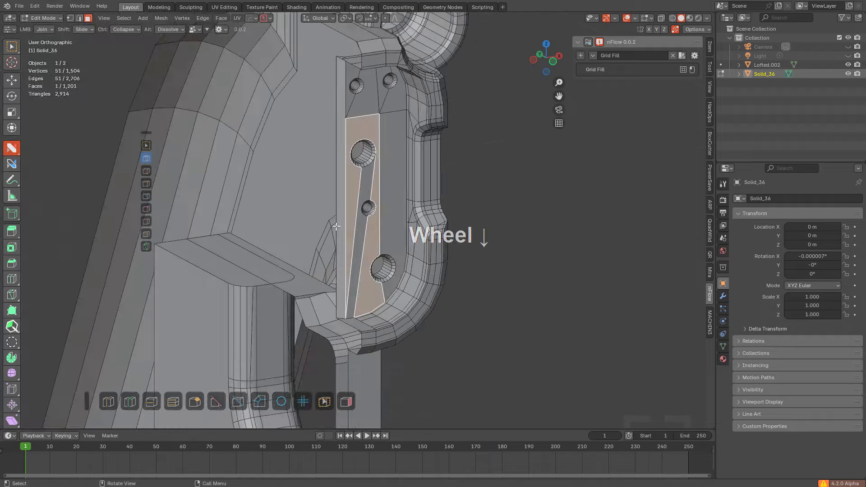
{"action": "key", "text": "KP_1"}
{"action": "scroll", "coordinate": [364, 247], "scroll_direction": "up", "scroll_amount": 2}
{"action": "key", "text": "alt+a"}
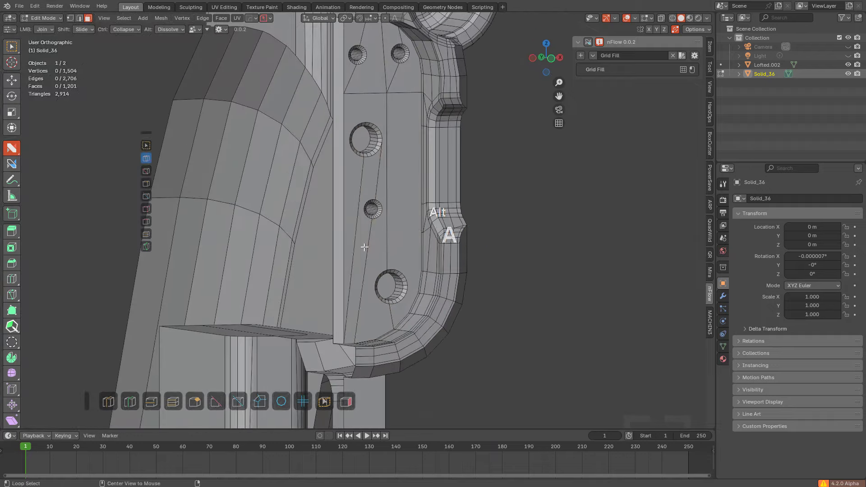
Step: Inset all seven flat faces of the hole plate together by about 0.001 m to add support loops around the border and holes
{"action": "left_click", "coordinate": [364, 248]}
{"action": "left_click", "coordinate": [376, 242], "text": "shift"}
{"action": "left_click", "coordinate": [409, 223], "text": "shift"}
{"action": "middle_click_drag", "start_coordinate": [377, 185], "coordinate": [412, 309], "text": "shift"}
{"action": "scroll", "coordinate": [412, 309], "scroll_direction": "up", "scroll_amount": 5}
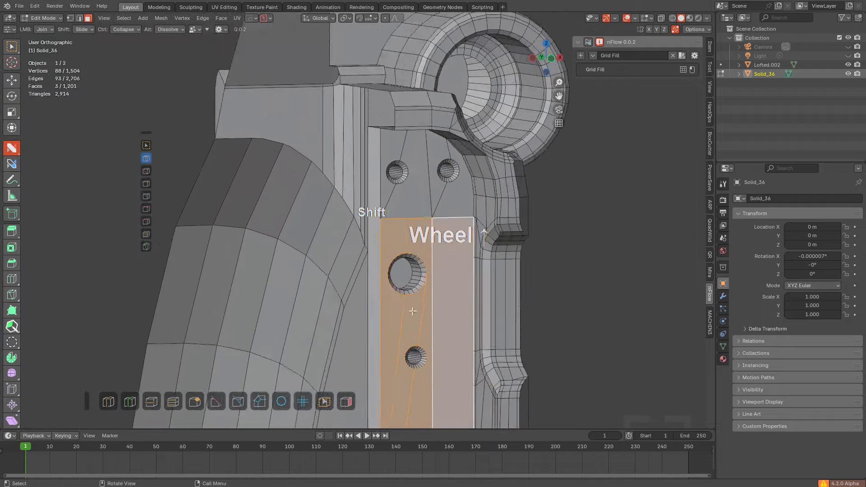
{"action": "left_click", "coordinate": [425, 149], "text": "shift"}
{"action": "left_click", "coordinate": [468, 160], "text": "shift"}
{"action": "left_click", "coordinate": [523, 161], "text": "shift"}
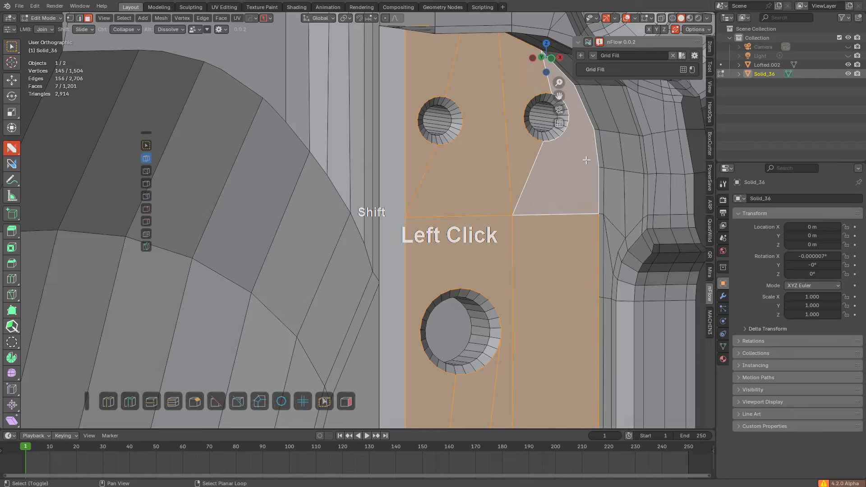
{"action": "middle_click_drag", "start_coordinate": [523, 161], "coordinate": [577, 231]}
{"action": "key", "text": "i"}
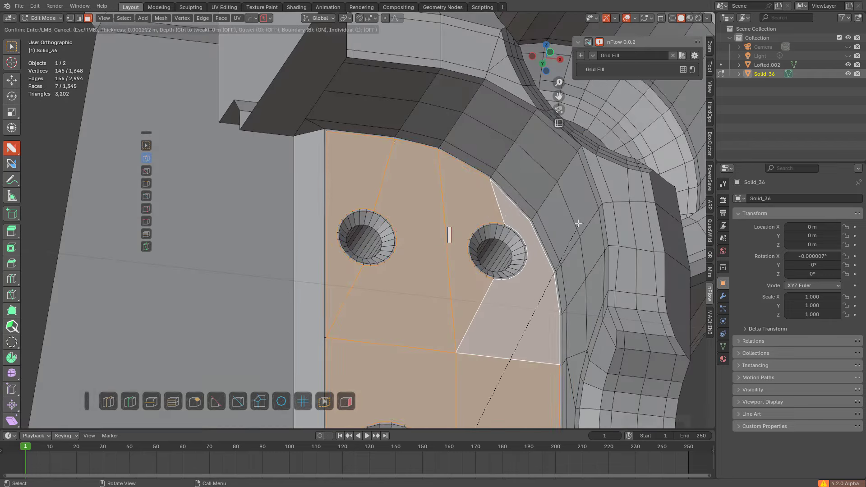
{"action": "left_click", "coordinate": [567, 225]}
{"action": "key", "text": "alt+a"}
Step: Select every second radial edge loop around the hole plate's upper-left small hole
{"action": "middle_click_drag", "start_coordinate": [481, 211], "coordinate": [467, 232]}
{"action": "scroll", "coordinate": [356, 229], "scroll_direction": "up", "scroll_amount": 2}
{"action": "middle_click_drag", "start_coordinate": [356, 230], "coordinate": [383, 221], "text": "shift"}
{"action": "scroll", "coordinate": [400, 210], "scroll_direction": "up", "scroll_amount": 3}
{"action": "scroll", "coordinate": [401, 211], "scroll_direction": "down", "scroll_amount": 1}
{"action": "scroll", "coordinate": [389, 217], "scroll_direction": "down", "scroll_amount": 1}
{"action": "scroll", "coordinate": [383, 220], "scroll_direction": "up", "scroll_amount": 4}
{"action": "key", "text": "2"}
{"action": "left_click", "coordinate": [386, 227], "text": "alt"}
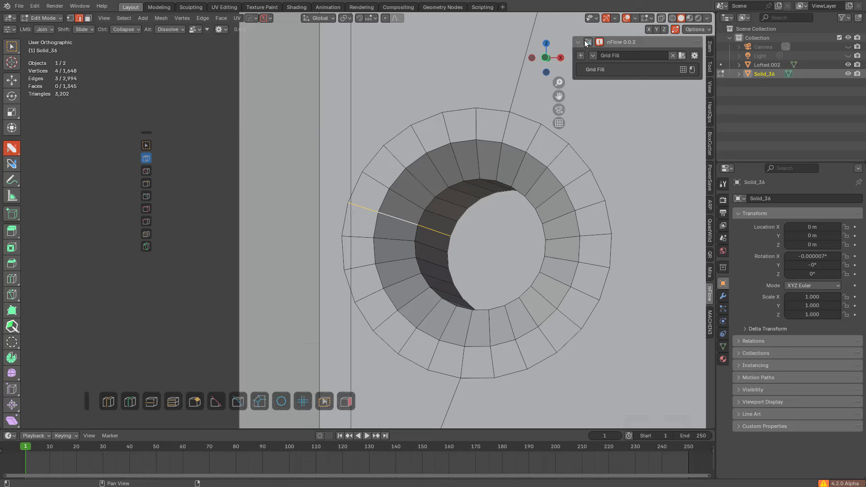
{"action": "left_click", "coordinate": [392, 275], "text": "alt"}
{"action": "left_click", "coordinate": [446, 317], "text": "alt+shift"}
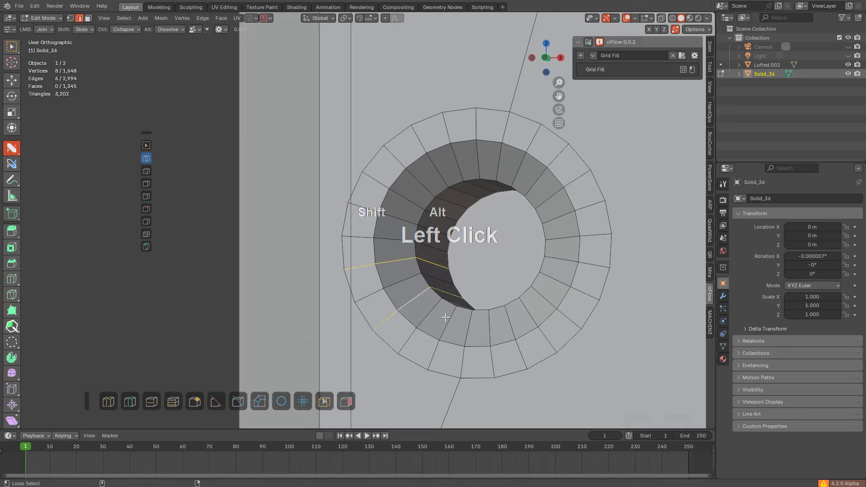
{"action": "left_click", "coordinate": [508, 319], "text": "alt+shift"}
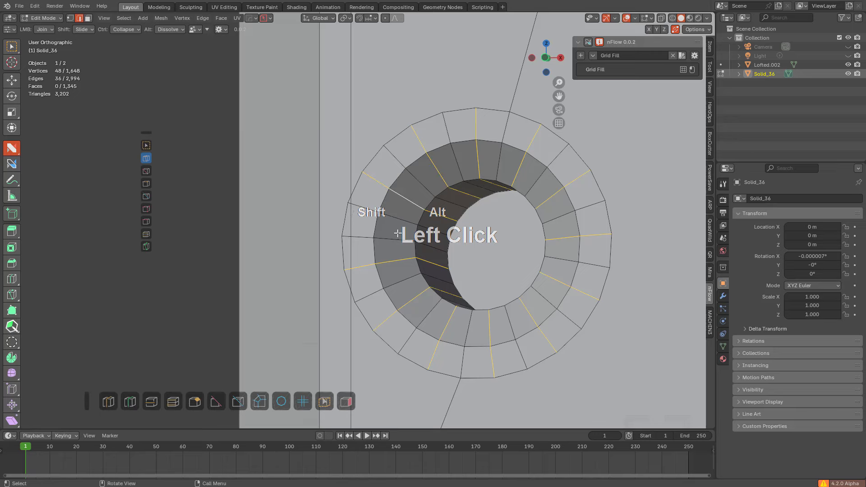
Step: Select the vertex loop on the first hole's inner rim to check its vertex count, then undo the selection
{"action": "middle_click_drag", "start_coordinate": [397, 233], "coordinate": [391, 244]}
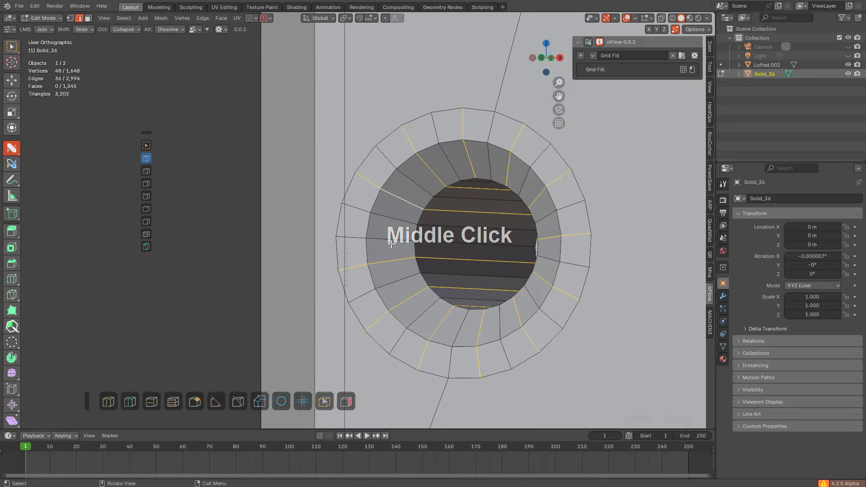
{"action": "scroll", "coordinate": [391, 244], "scroll_direction": "up", "scroll_amount": 2}
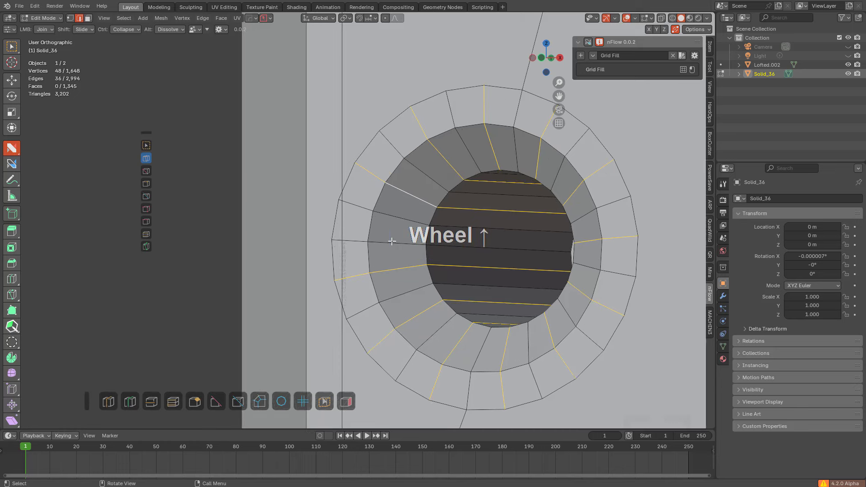
{"action": "key", "text": "1"}
{"action": "left_click", "coordinate": [439, 198], "text": "alt"}
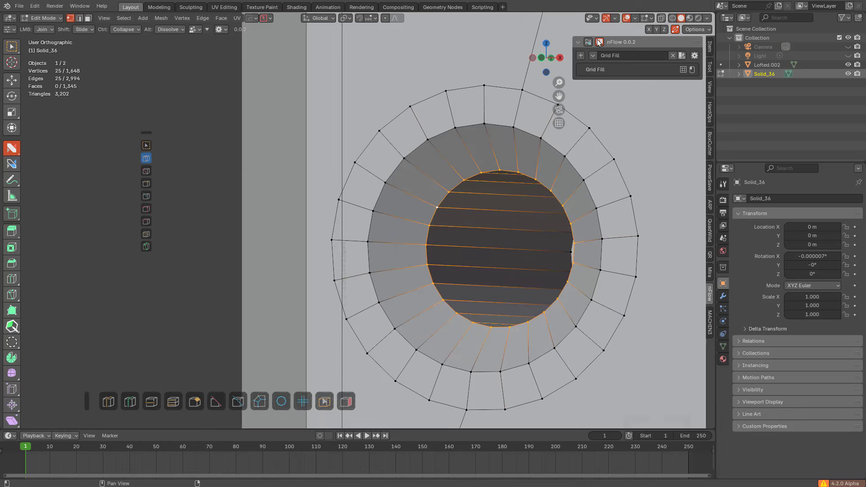
{"action": "middle_click_drag", "start_coordinate": [481, 222], "coordinate": [496, 224]}
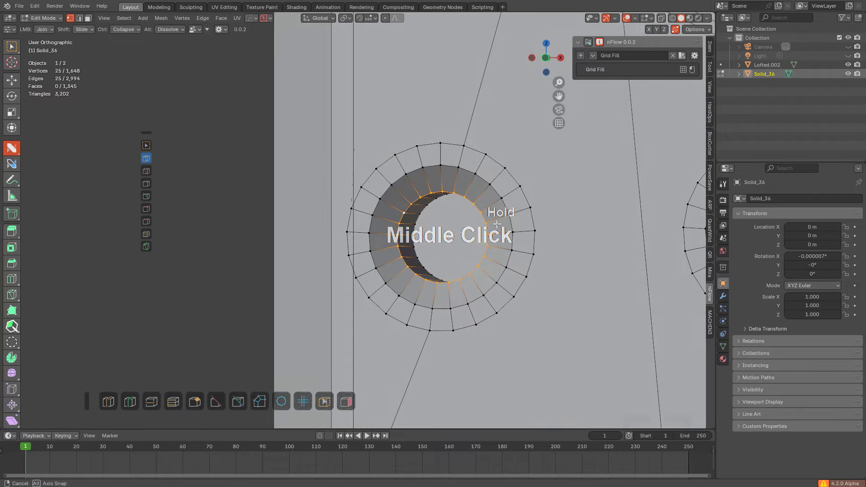
{"action": "scroll", "coordinate": [497, 225], "scroll_direction": "up", "scroll_amount": 3}
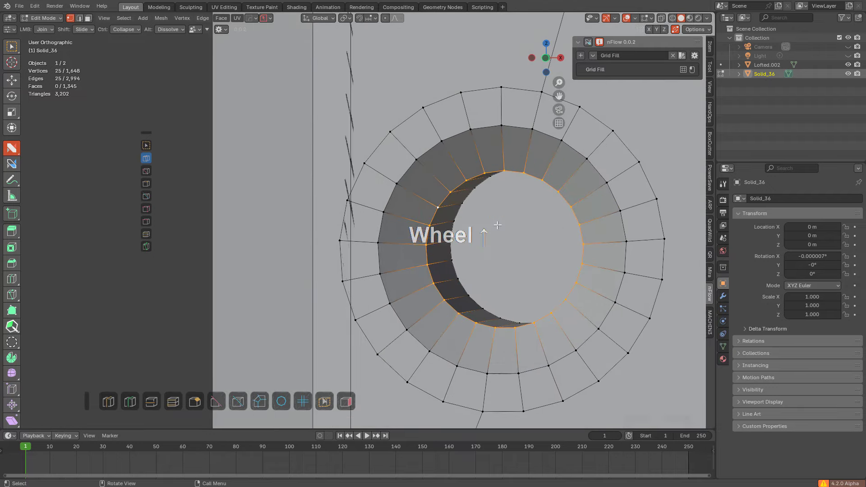
{"action": "key", "text": "ctrl+z"}
Step: Dissolve the selected alternate radial edge loops around the hole, plus one more radial loop to even out the count
{"action": "key", "text": "ctrl+x"}
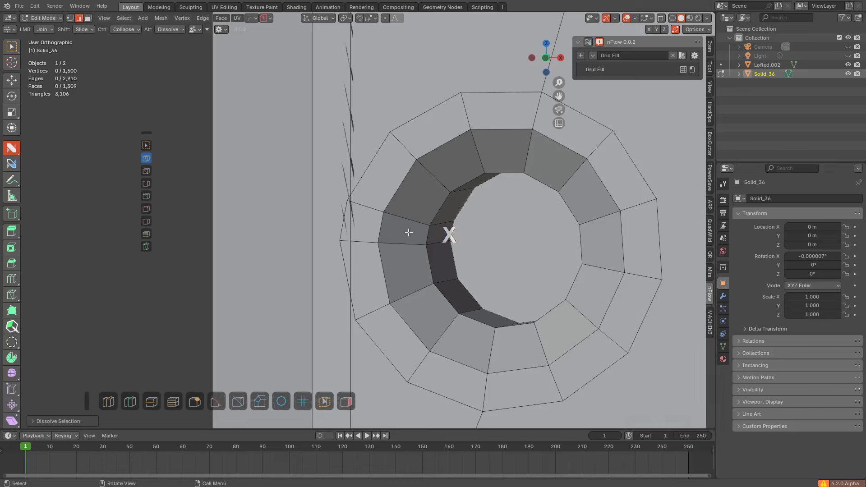
{"action": "left_click", "coordinate": [438, 212], "text": "alt"}
{"action": "middle_click_drag", "start_coordinate": [437, 212], "coordinate": [429, 207]}
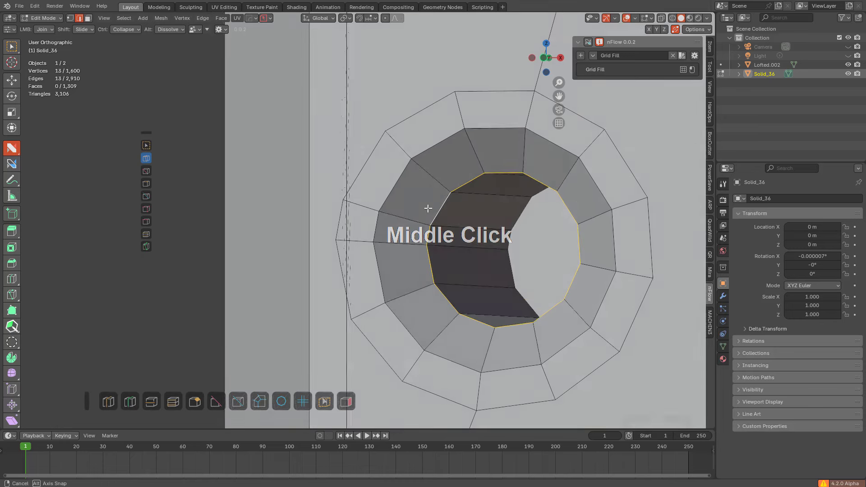
{"action": "left_click", "coordinate": [430, 209], "text": "alt"}
{"action": "key", "text": "ctrl+x"}
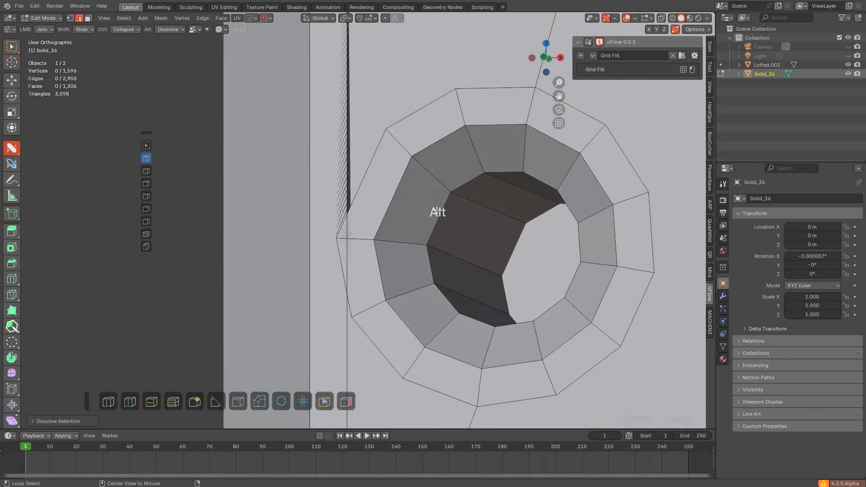
Step: Select the edge loop bounding the hole's bottom face in front view and turn on X-ray shading
{"action": "left_click", "coordinate": [438, 212], "text": "alt"}
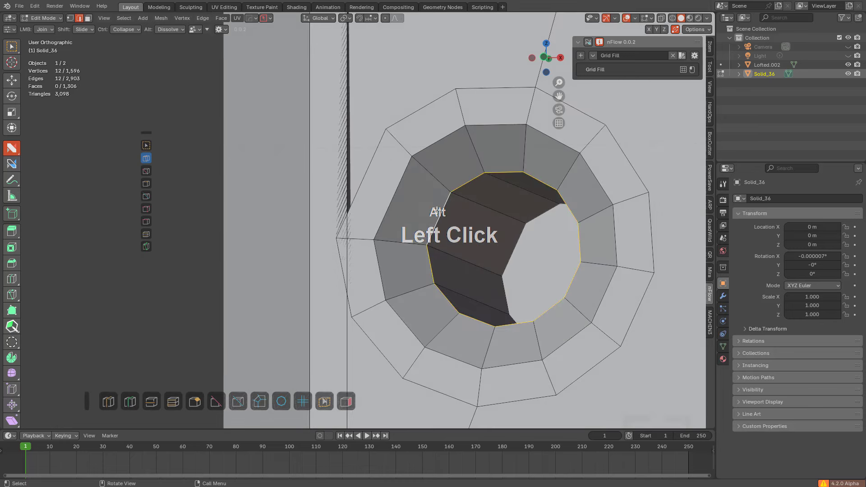
{"action": "middle_click_drag", "start_coordinate": [437, 211], "coordinate": [517, 220]}
{"action": "left_click", "coordinate": [499, 217], "text": "alt"}
{"action": "left_click", "coordinate": [512, 191], "text": "alt"}
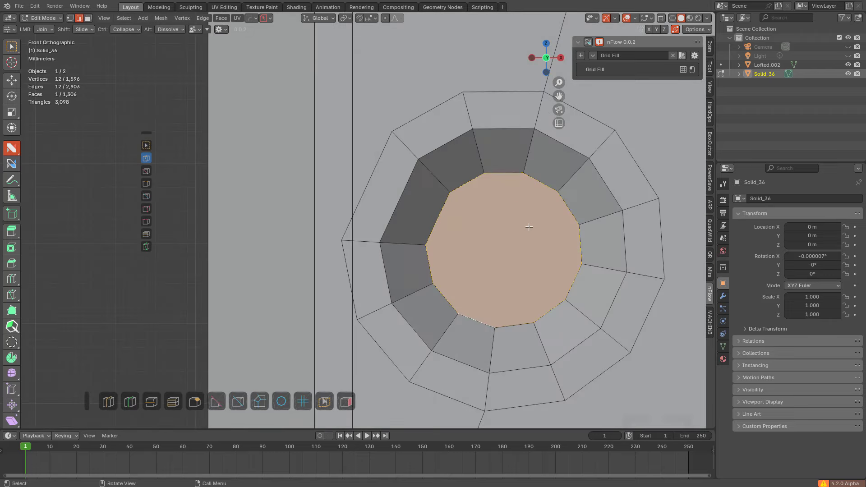
{"action": "key", "text": "z"}
Step: Look for the LoopTools commands among the vertex and edge operations
{"action": "right_click", "coordinate": [537, 196]}
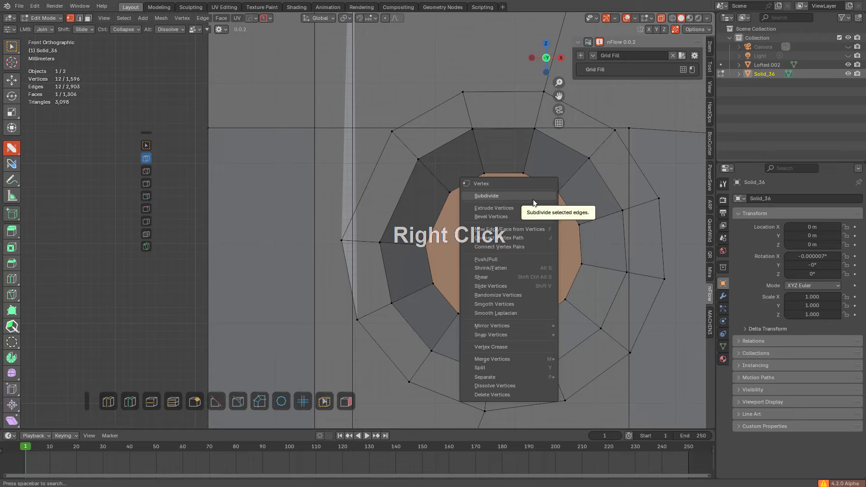
{"action": "middle_click_drag", "start_coordinate": [456, 215], "coordinate": [437, 212]}
{"action": "right_click", "coordinate": [477, 207]}
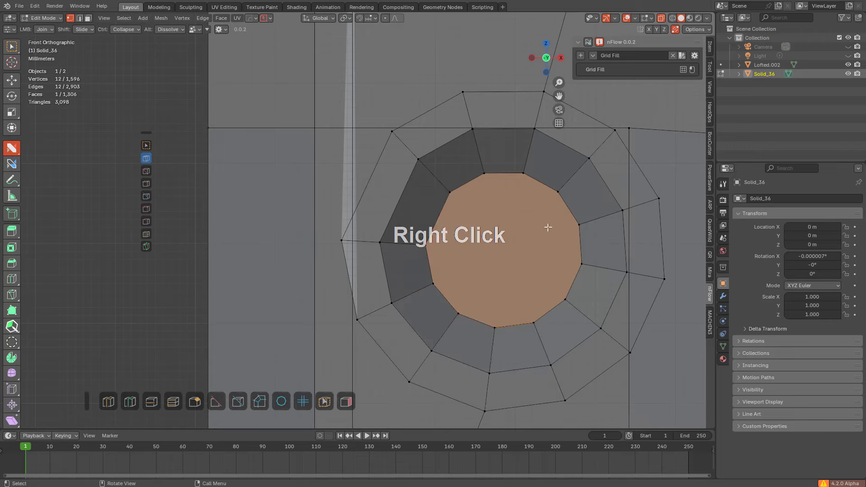
{"action": "key", "text": "2"}
{"action": "right_click", "coordinate": [521, 212]}
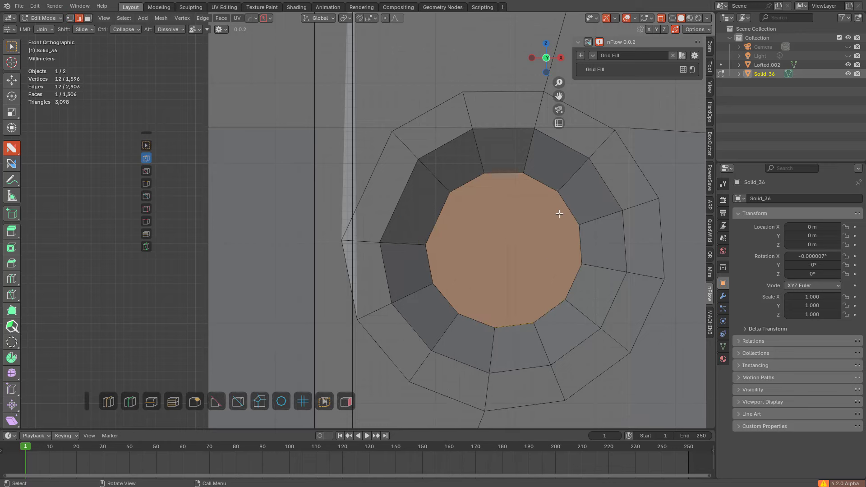
Step: Enable the Mesh: LoopTools add-on in the preferences and remove the missing bl_ext.blender_org.extra_mesh_objects entry
{"action": "key", "text": "F4"}
{"action": "left_click", "coordinate": [537, 284]}
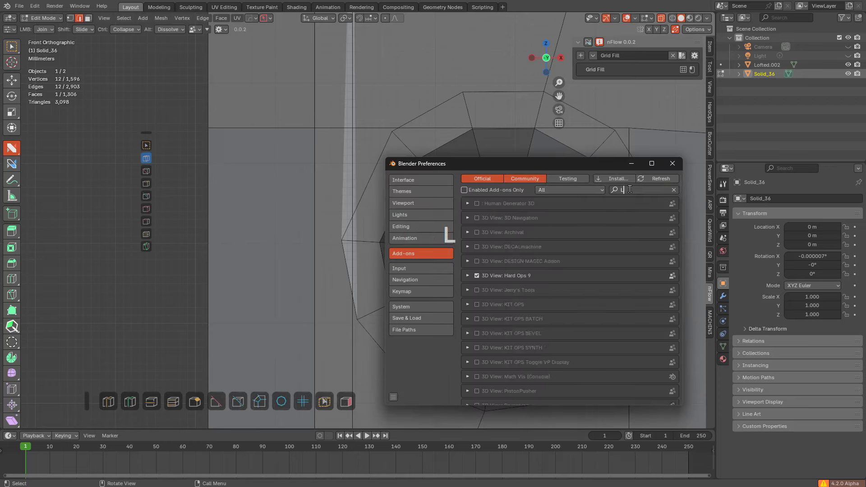
{"action": "type", "text": "LOOP"}
{"action": "key", "text": "Return"}
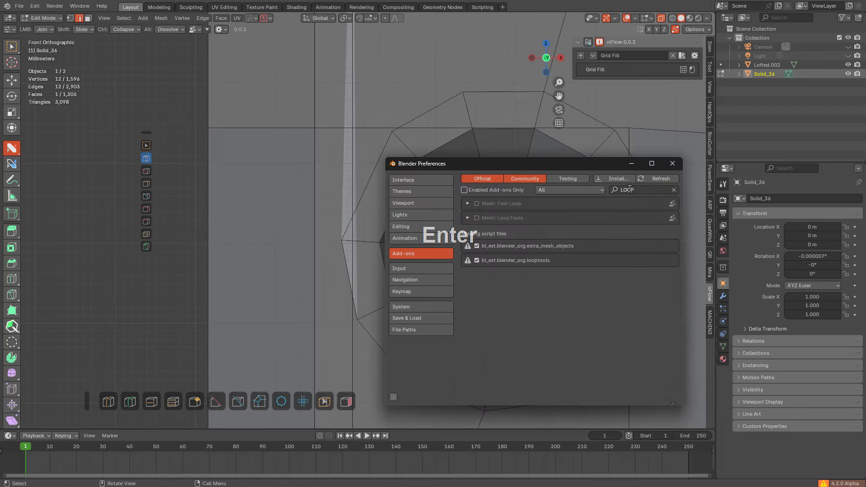
{"action": "left_click", "coordinate": [477, 218]}
{"action": "left_click", "coordinate": [477, 246]}
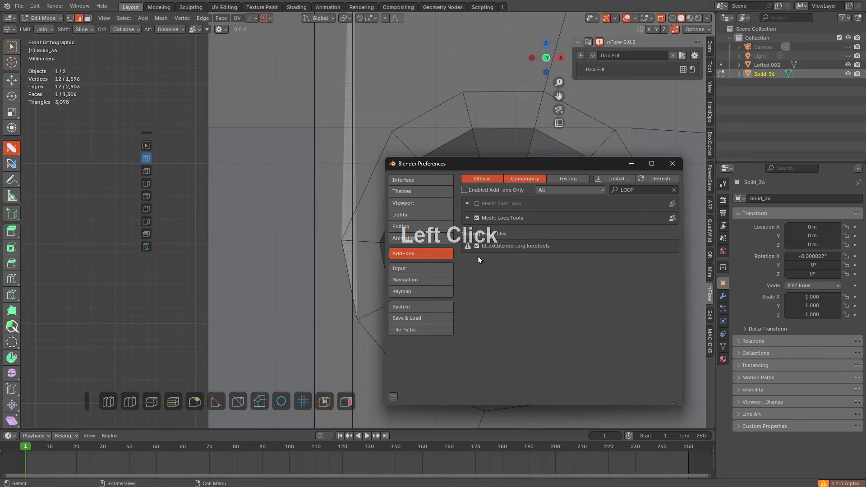
{"action": "left_click", "coordinate": [672, 163]}
Step: Even out and round the hole's bottom edge loop with the LoopTools Space and Circle operations
{"action": "scroll", "coordinate": [547, 201], "scroll_direction": "up", "scroll_amount": 2}
{"action": "middle_click_drag", "start_coordinate": [545, 217], "coordinate": [475, 204], "text": "alt"}
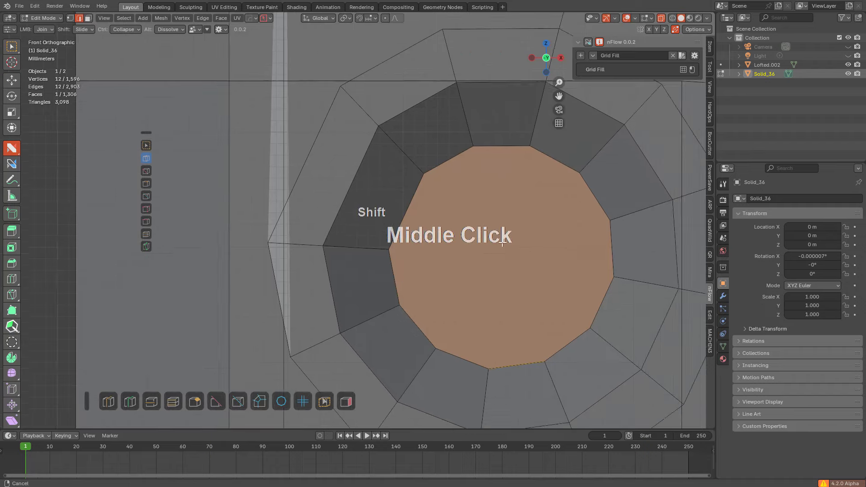
{"action": "scroll", "coordinate": [478, 242], "scroll_direction": "down", "scroll_amount": 2}
{"action": "right_click", "coordinate": [423, 192]}
{"action": "mouse_move", "coordinate": [423, 192]}
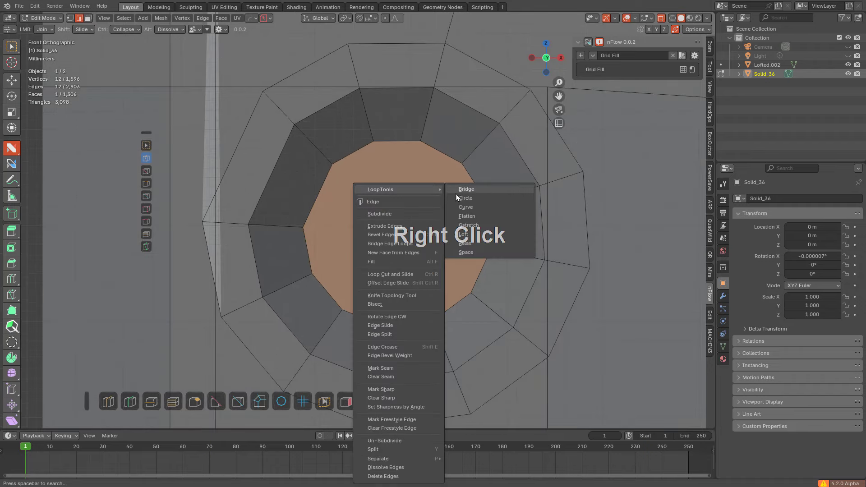
{"action": "left_click", "coordinate": [478, 254]}
{"action": "right_click", "coordinate": [470, 212]}
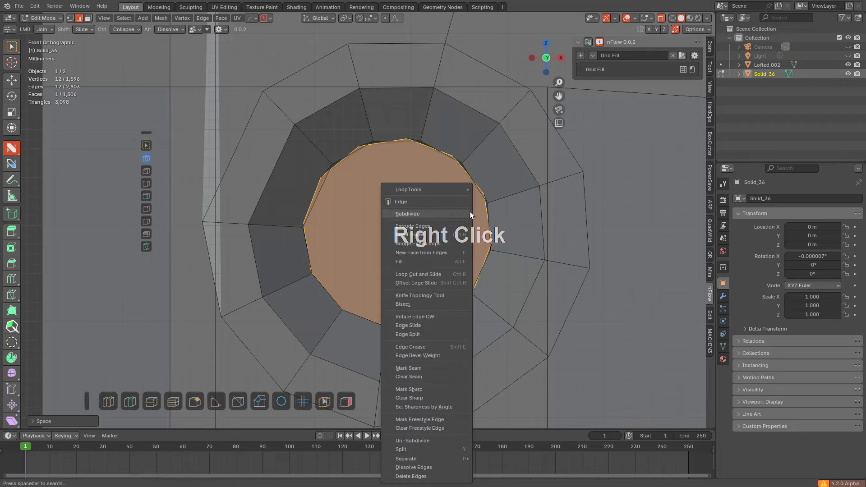
{"action": "mouse_move", "coordinate": [458, 193]}
{"action": "left_click", "coordinate": [508, 198]}
Step: Select the vertex loop on the hole's inner rim and apply LoopTools Space and Circle to it
{"action": "middle_click_drag", "start_coordinate": [432, 210], "coordinate": [442, 189], "text": "shift"}
{"action": "key", "text": "1"}
{"action": "left_click", "coordinate": [440, 149], "text": "alt"}
{"action": "right_click", "coordinate": [453, 186]}
{"action": "mouse_move", "coordinate": [454, 187]}
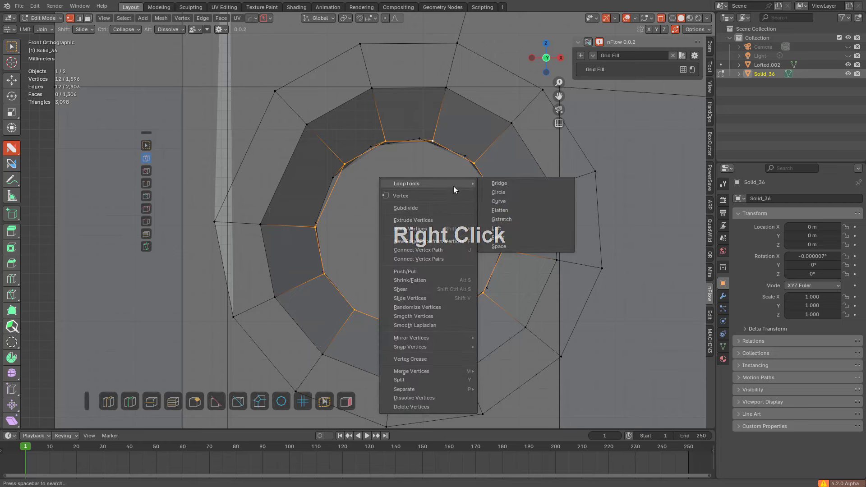
{"action": "left_click", "coordinate": [521, 245]}
{"action": "right_click", "coordinate": [518, 240]}
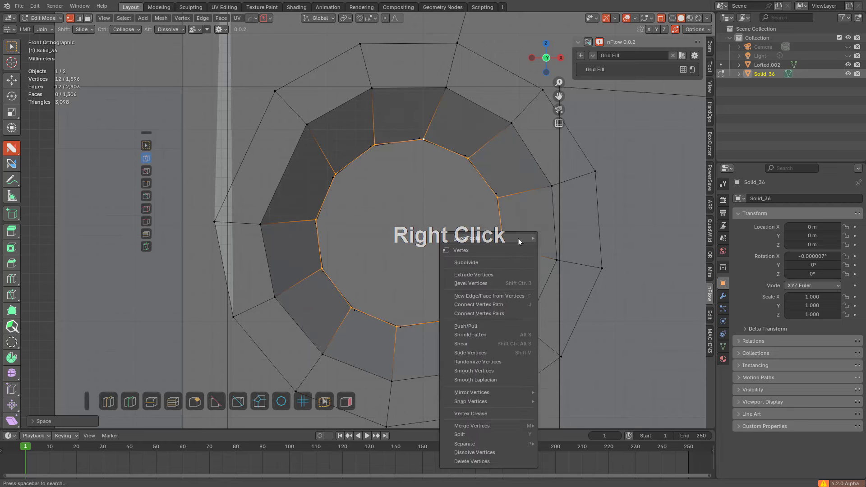
{"action": "mouse_move", "coordinate": [537, 240]}
{"action": "left_click", "coordinate": [565, 245]}
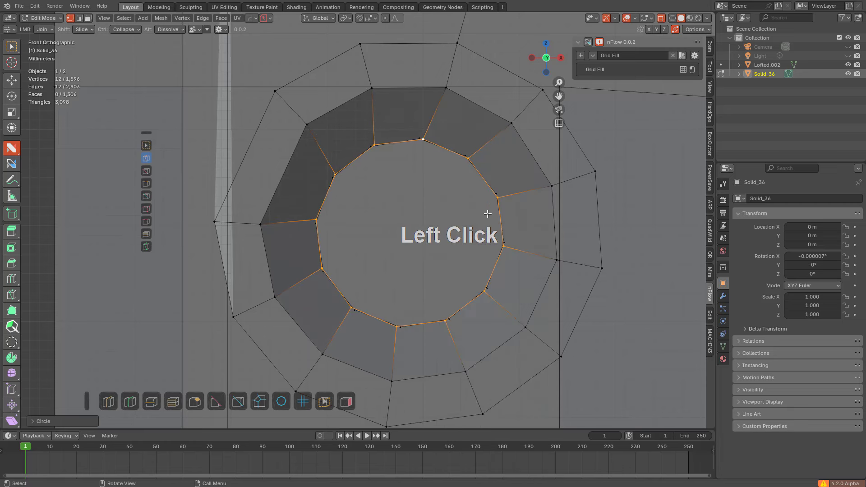
Step: Apply LoopTools Space and Circle to the middle vertex ring around the hole
{"action": "left_click", "coordinate": [483, 117], "text": "alt"}
{"action": "right_click", "coordinate": [484, 118]}
{"action": "mouse_move", "coordinate": [502, 121]}
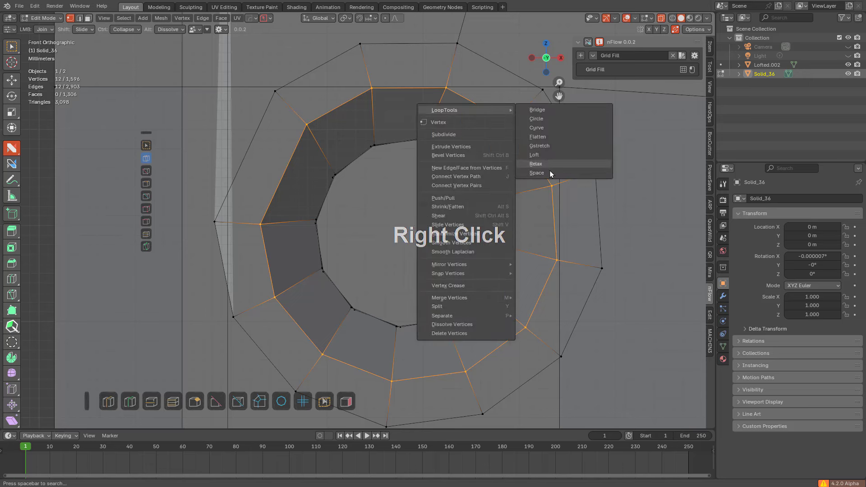
{"action": "left_click", "coordinate": [551, 172]}
{"action": "right_click", "coordinate": [497, 125]}
{"action": "right_click", "coordinate": [510, 131]}
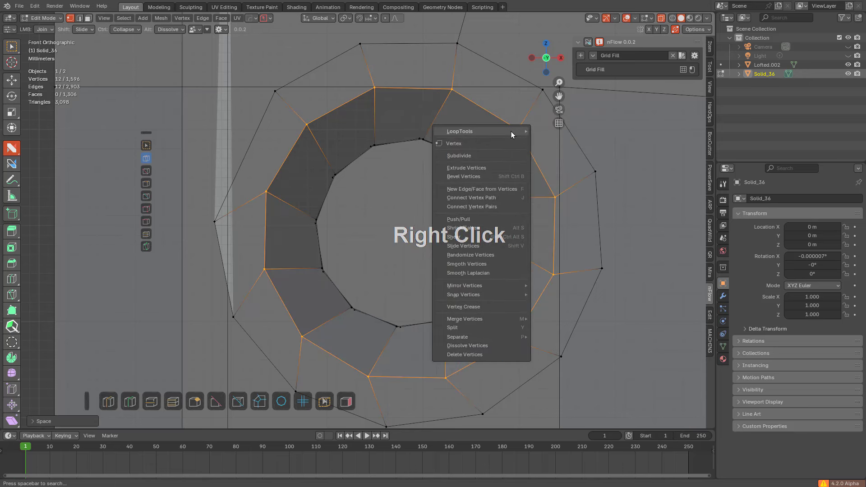
{"action": "mouse_move", "coordinate": [511, 131]}
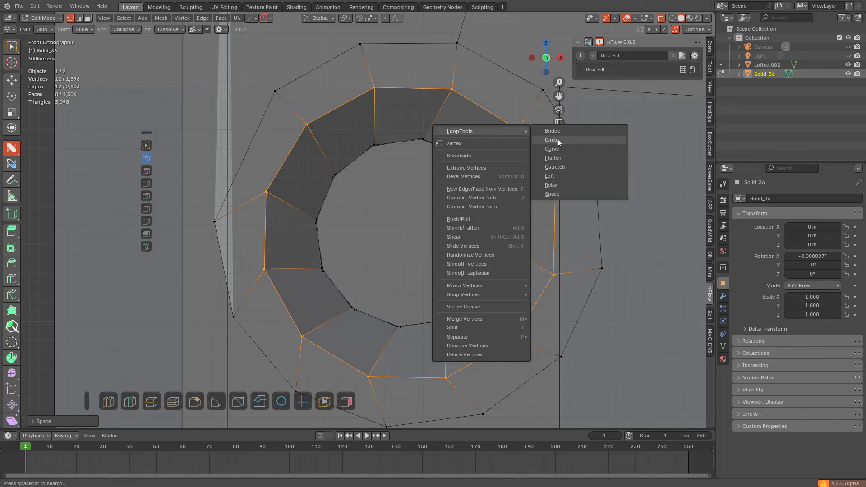
{"action": "left_click", "coordinate": [557, 139]}
Step: Turn off X-ray, select the hole's complete outer vertex ring, and apply LoopTools Space and Circle to it
{"action": "left_click", "coordinate": [502, 69], "text": "alt"}
{"action": "key", "text": "z"}
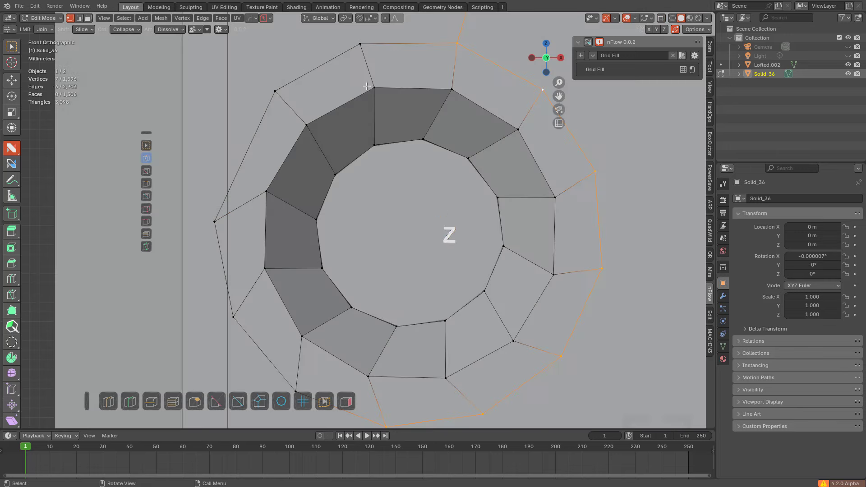
{"action": "left_click", "coordinate": [306, 72], "text": "alt+shift"}
{"action": "middle_click_drag", "start_coordinate": [366, 142], "coordinate": [369, 141], "text": "shift"}
{"action": "right_click", "coordinate": [453, 99]}
{"action": "mouse_move", "coordinate": [453, 99]}
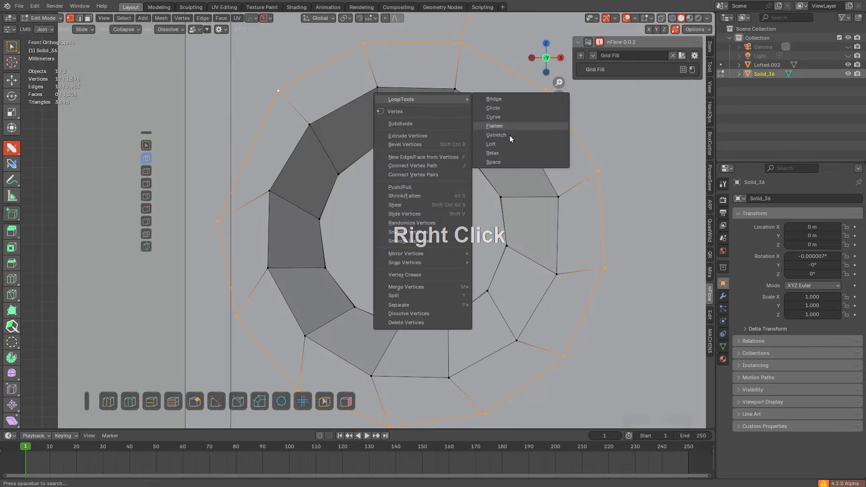
{"action": "left_click", "coordinate": [511, 161]}
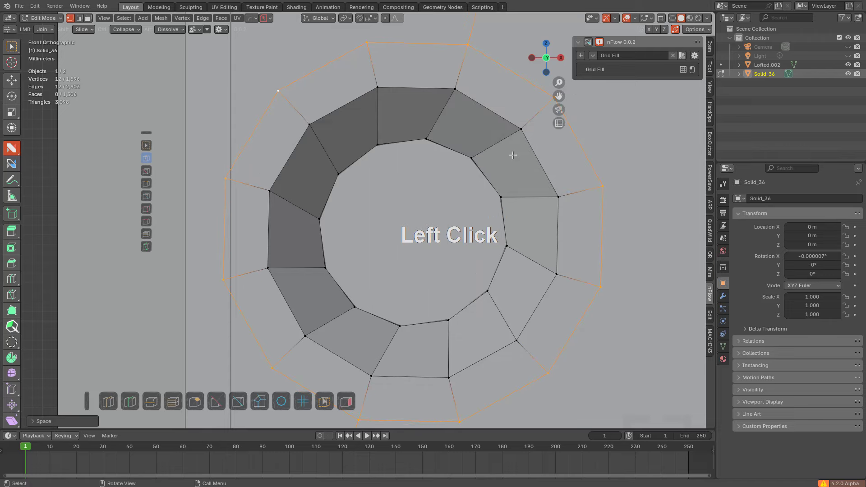
{"action": "right_click", "coordinate": [513, 155]}
{"action": "mouse_move", "coordinate": [516, 150]}
{"action": "left_click", "coordinate": [564, 158]}
Step: Add two loop cuts across the narrow strip beside the hole, level with its nearest outer vertices, then clear the selection
{"action": "scroll", "coordinate": [543, 168], "scroll_direction": "down", "scroll_amount": 1}
{"action": "middle_click_drag", "start_coordinate": [443, 170], "coordinate": [542, 168], "text": "shift"}
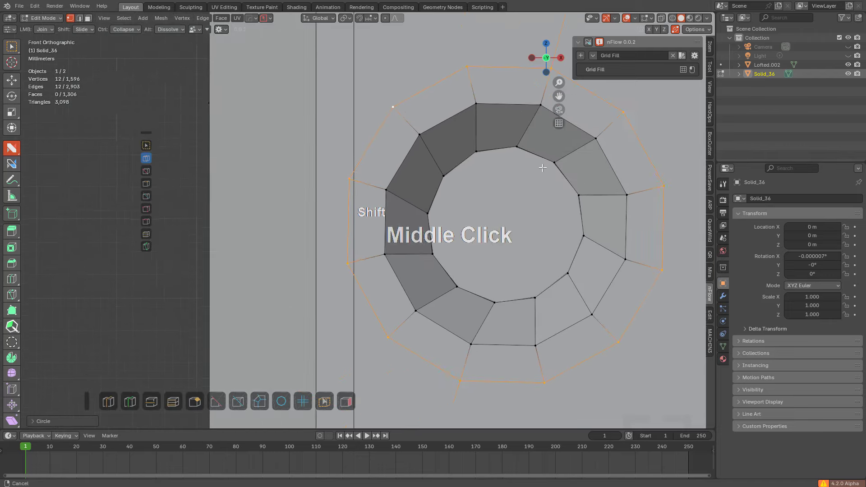
{"action": "scroll", "coordinate": [401, 187], "scroll_direction": "up", "scroll_amount": 2}
{"action": "left_click", "coordinate": [353, 174]}
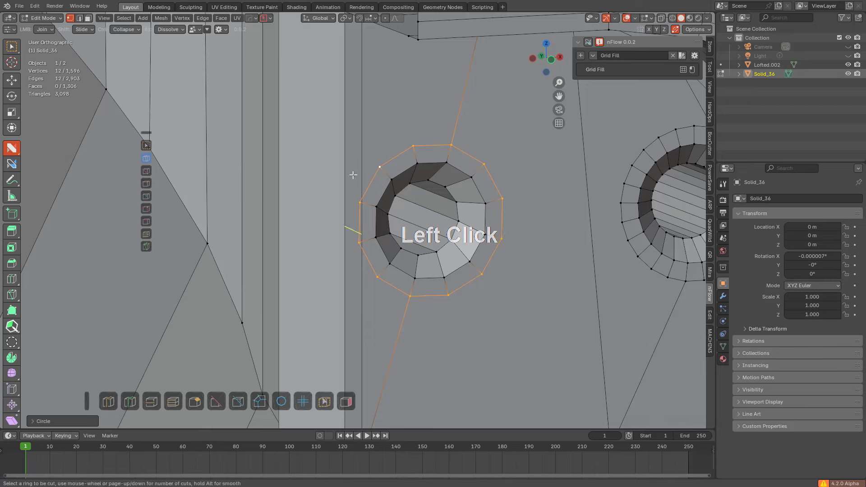
{"action": "left_click", "coordinate": [356, 141]}
{"action": "key", "text": "ctrl+r"}
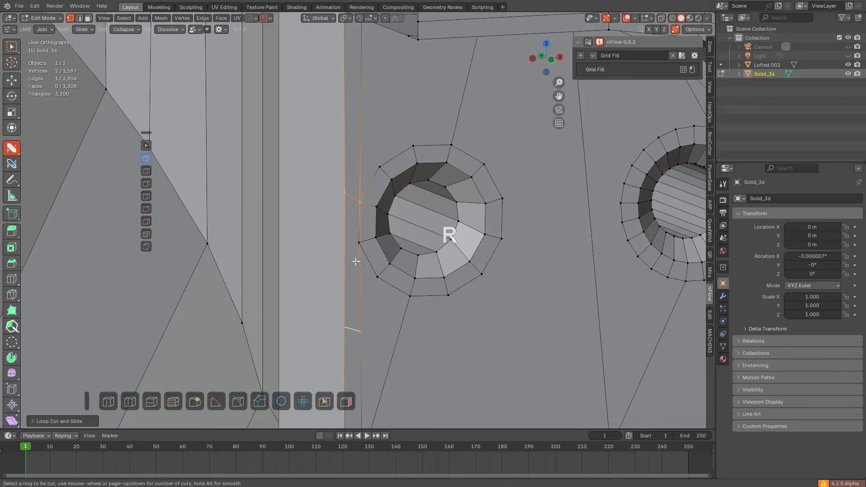
{"action": "left_click", "coordinate": [347, 179]}
{"action": "left_click", "coordinate": [346, 173]}
{"action": "key", "text": "alt+a"}
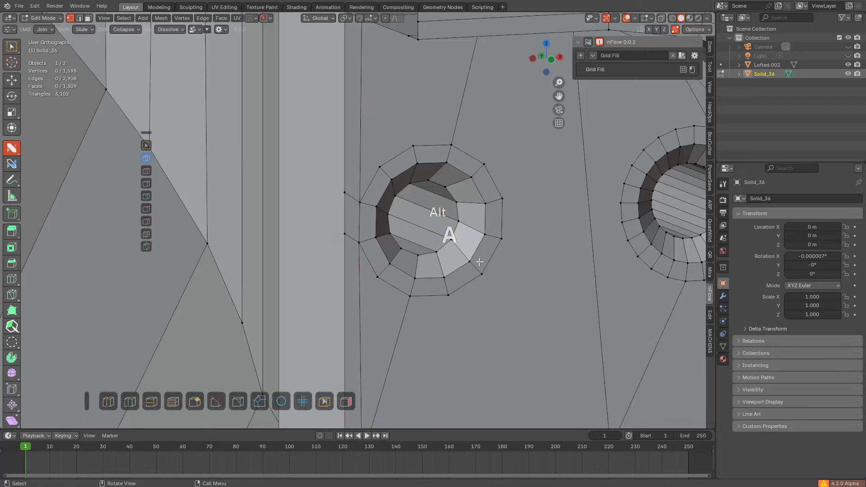
Step: Select every second radial edge loop through the adjacent, denser small hole and dissolve the selected edges
{"action": "middle_click_drag", "start_coordinate": [479, 260], "coordinate": [323, 235]}
{"action": "scroll", "coordinate": [531, 261], "scroll_direction": "up", "scroll_amount": 1}
{"action": "middle_click_drag", "start_coordinate": [532, 261], "coordinate": [456, 237]}
{"action": "key", "text": "2"}
{"action": "left_click", "coordinate": [454, 235], "text": "alt"}
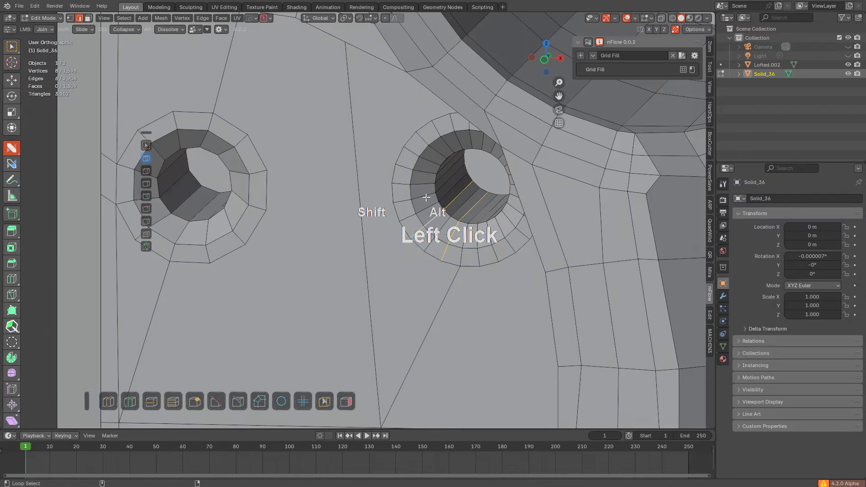
{"action": "middle_click_drag", "start_coordinate": [435, 151], "coordinate": [492, 122]}
{"action": "left_click", "coordinate": [475, 138], "text": "alt+shift"}
{"action": "key", "text": "ctrl+z"}
{"action": "left_click", "coordinate": [491, 120], "text": "shift"}
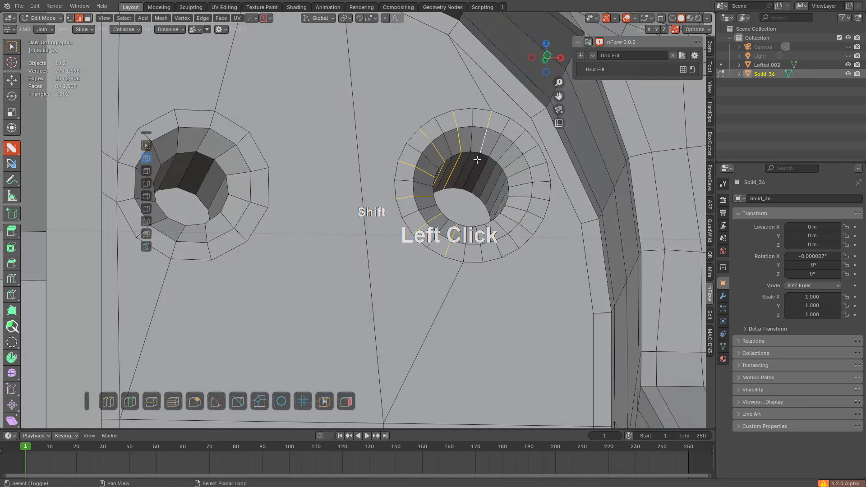
{"action": "left_click", "coordinate": [516, 145], "text": "alt+shift"}
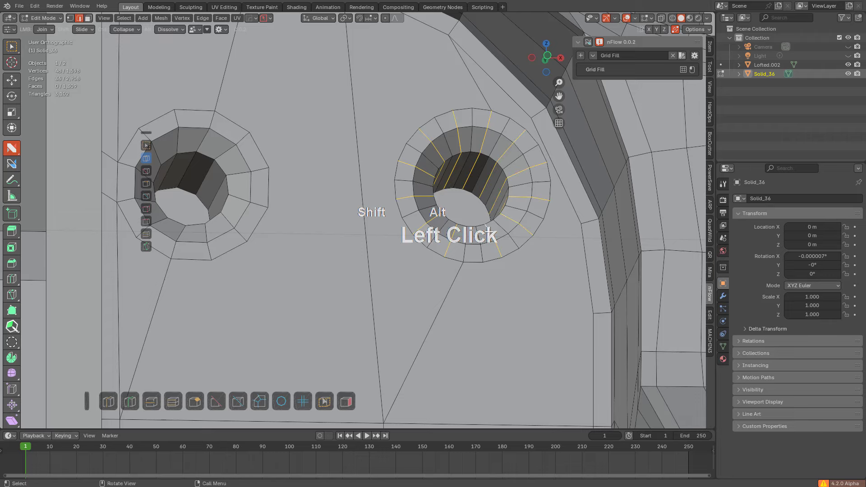
{"action": "mouse_move", "coordinate": [489, 232]}
{"action": "middle_mouse_down"}
{"action": "mouse_move", "coordinate": [487, 267]}
{"action": "mouse_move", "coordinate": [465, 203]}
{"action": "mouse_move", "coordinate": [367, 209]}
{"action": "mouse_move", "coordinate": [459, 209]}
{"action": "mouse_move", "coordinate": [457, 149]}
{"action": "mouse_move", "coordinate": [499, 207]}
{"action": "mouse_move", "coordinate": [437, 199]}
{"action": "mouse_move", "coordinate": [445, 195]}
{"action": "middle_mouse_up"}
{"action": "left_click", "coordinate": [474, 224], "text": "alt+shift"}
{"action": "key", "text": "ctrl+x"}
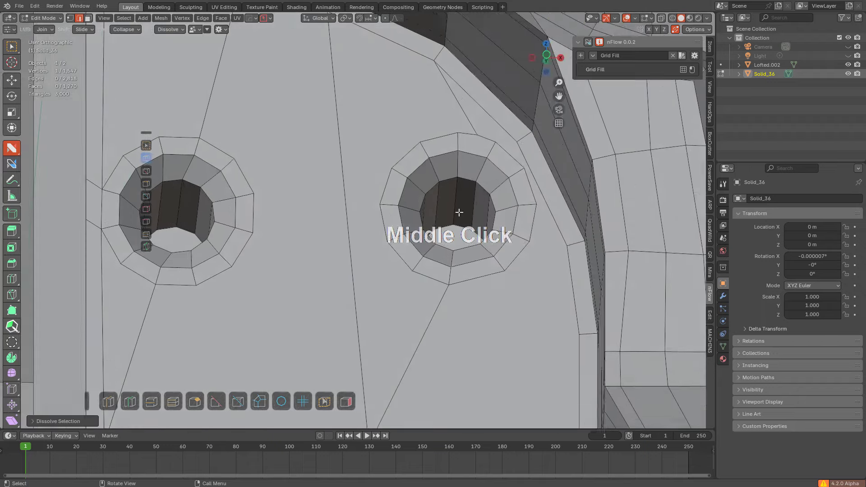
Step: Select the vertex loop on the small hole's far rim and apply LoopTools Relax and Circle to it
{"action": "key", "text": "1"}
{"action": "left_click", "coordinate": [457, 146]}
{"action": "left_click", "coordinate": [439, 211], "text": "alt"}
{"action": "right_click", "coordinate": [445, 195]}
{"action": "mouse_move", "coordinate": [445, 196]}
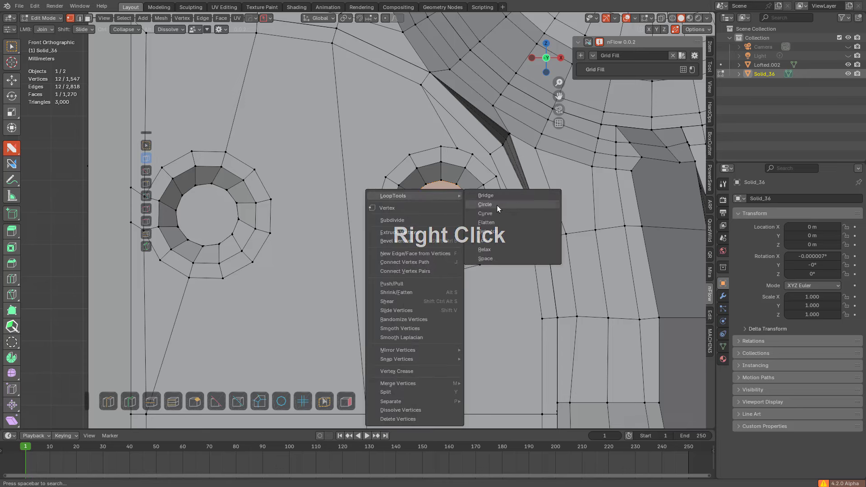
{"action": "left_click", "coordinate": [499, 253]}
{"action": "right_click", "coordinate": [481, 232]}
{"action": "mouse_move", "coordinate": [480, 232]}
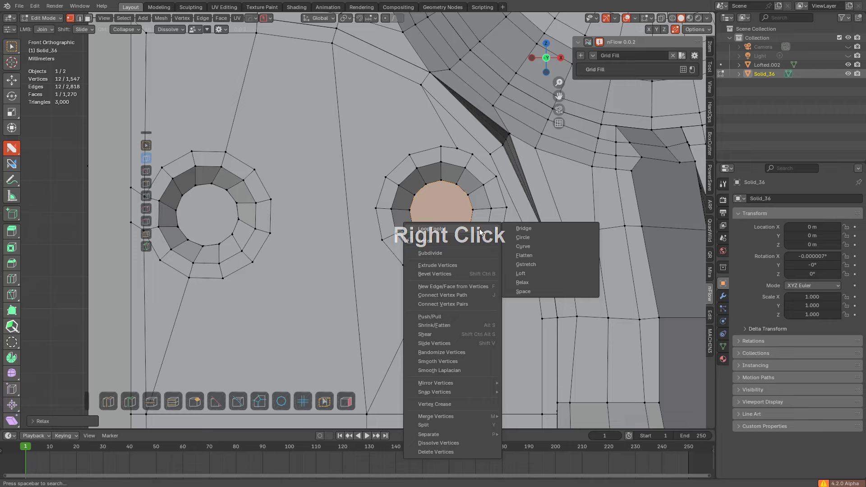
{"action": "left_click", "coordinate": [522, 238]}
Step: Select the small hole's inner front vertex ring and apply LoopTools Space and Circle to it
{"action": "middle_click_drag", "start_coordinate": [522, 238], "coordinate": [499, 213]}
{"action": "left_click", "coordinate": [442, 203]}
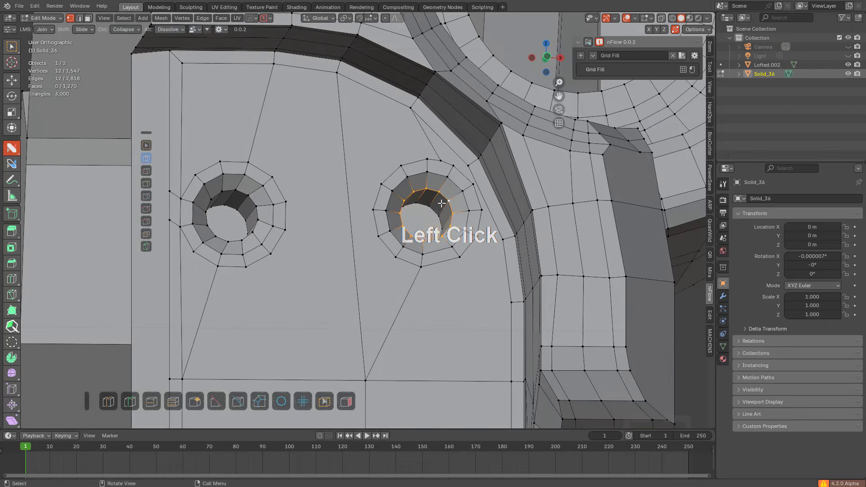
{"action": "middle_click_drag", "start_coordinate": [442, 203], "coordinate": [439, 214], "text": "alt"}
{"action": "right_click", "coordinate": [438, 215]}
{"action": "mouse_move", "coordinate": [452, 217]}
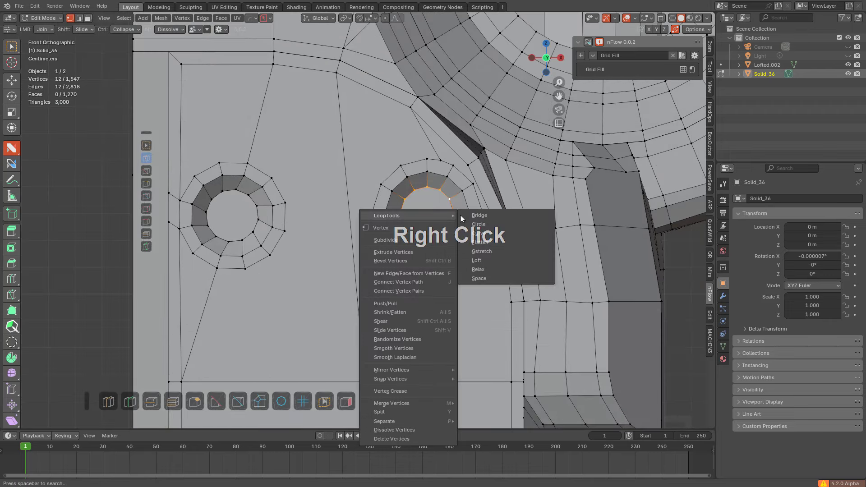
{"action": "left_click", "coordinate": [488, 278]}
{"action": "right_click", "coordinate": [480, 258]}
{"action": "mouse_move", "coordinate": [484, 258]}
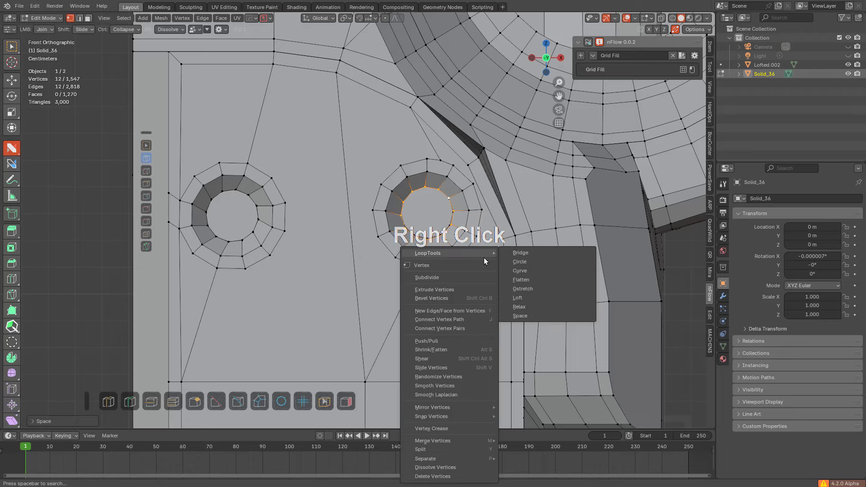
{"action": "left_click", "coordinate": [526, 264]}
Step: Select the middle vertex ring around the small hole and apply LoopTools Space and Circle to it
{"action": "scroll", "coordinate": [551, 120], "scroll_direction": "up", "scroll_amount": 5}
{"action": "left_click", "coordinate": [557, 112], "text": "alt"}
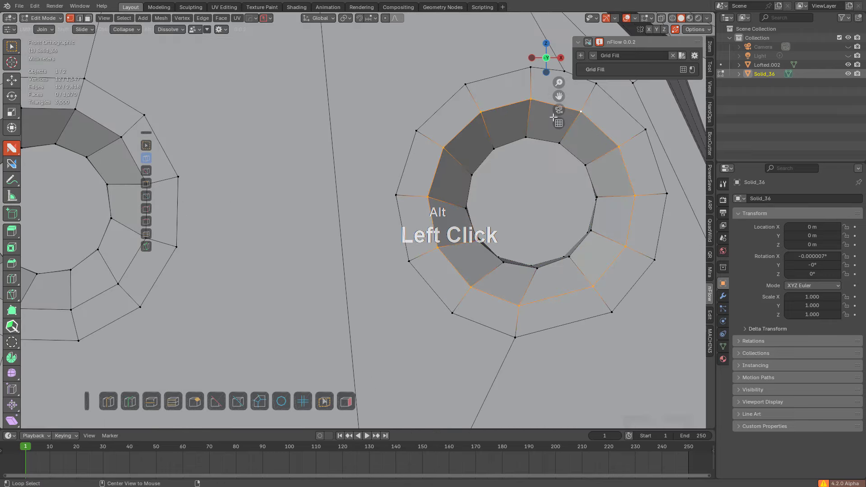
{"action": "middle_click_drag", "start_coordinate": [557, 112], "coordinate": [448, 194], "text": "shift"}
{"action": "right_click", "coordinate": [462, 184]}
{"action": "mouse_move", "coordinate": [462, 184]}
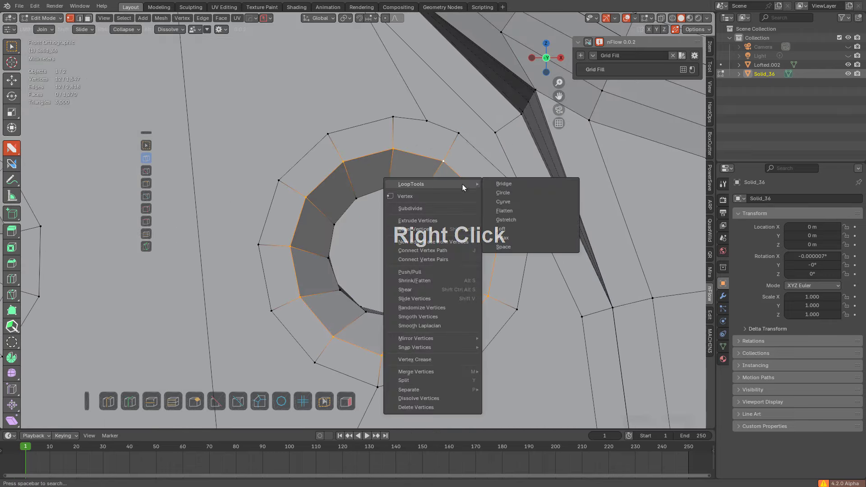
{"action": "left_click", "coordinate": [518, 247]}
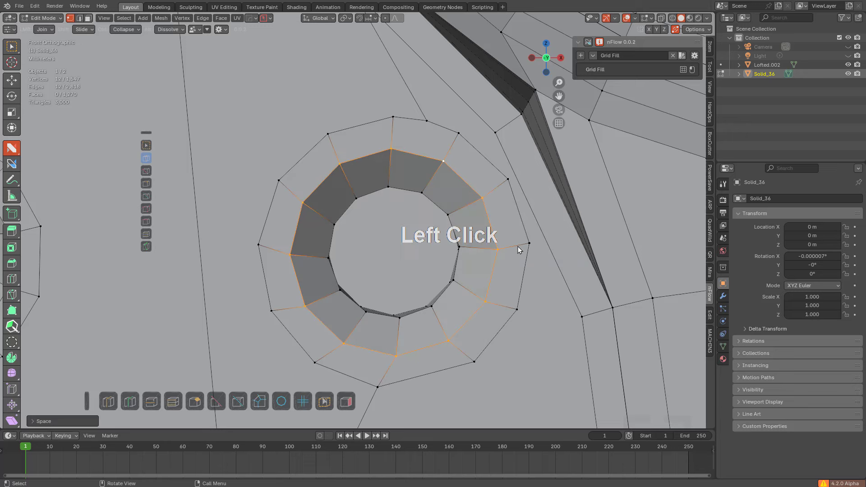
{"action": "right_click", "coordinate": [519, 247]}
{"action": "mouse_move", "coordinate": [526, 248]}
{"action": "left_click", "coordinate": [548, 256]}
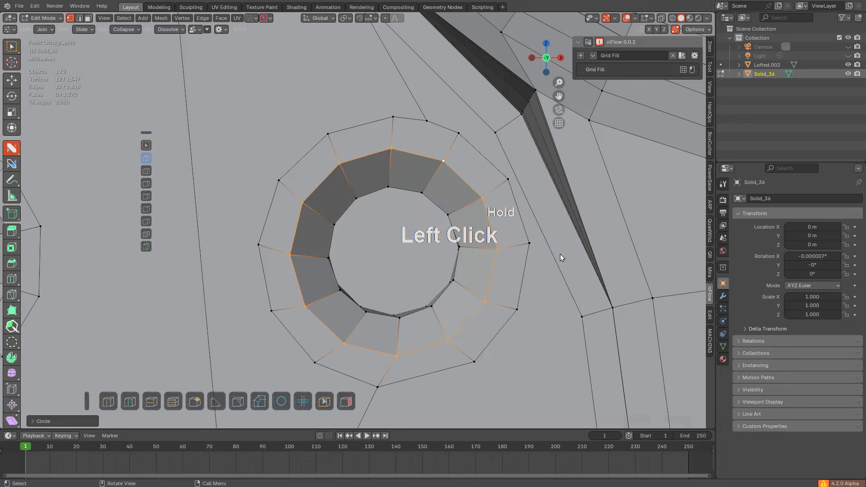
Step: Slide the extra vertex on the small hole's outer ring onto the neighbouring uppermost ring vertex
{"action": "right_click", "coordinate": [488, 193]}
{"action": "left_click", "coordinate": [496, 160], "text": "alt"}
{"action": "left_click", "coordinate": [369, 130], "text": "alt+shift"}
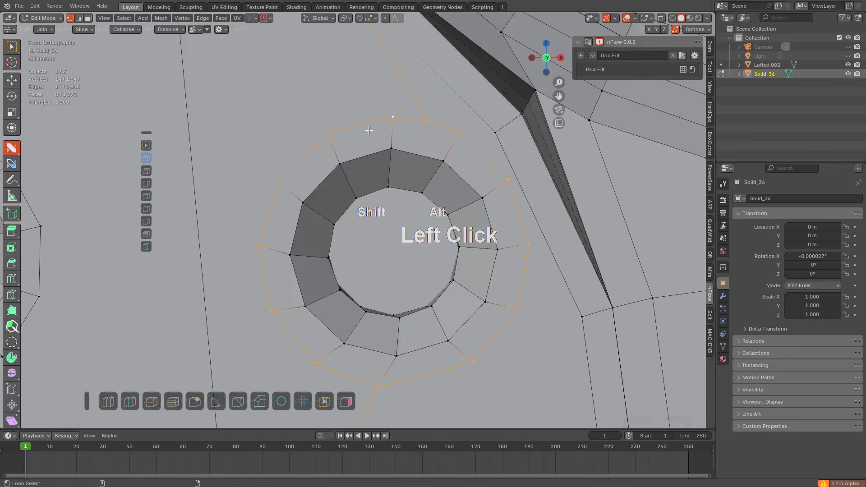
{"action": "left_click", "coordinate": [418, 134]}
{"action": "key", "text": "g"}
{"action": "key", "text": "g"}
{"action": "left_click", "coordinate": [385, 130]}
Step: Select both halves of the small hole's outer vertex ring and apply LoopTools Space and Circle to it
{"action": "middle_click_drag", "start_coordinate": [394, 398], "coordinate": [386, 341], "text": "shift"}
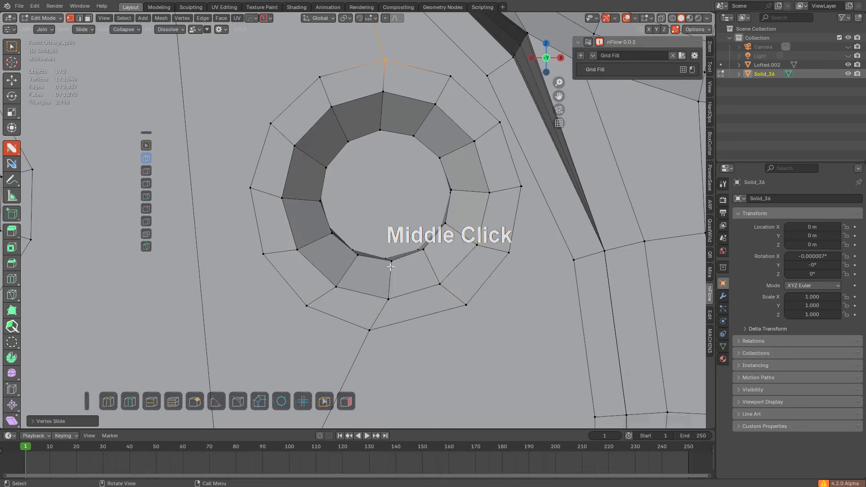
{"action": "left_click", "coordinate": [383, 345]}
{"action": "right_click", "coordinate": [396, 326]}
{"action": "left_click", "coordinate": [402, 314], "text": "alt"}
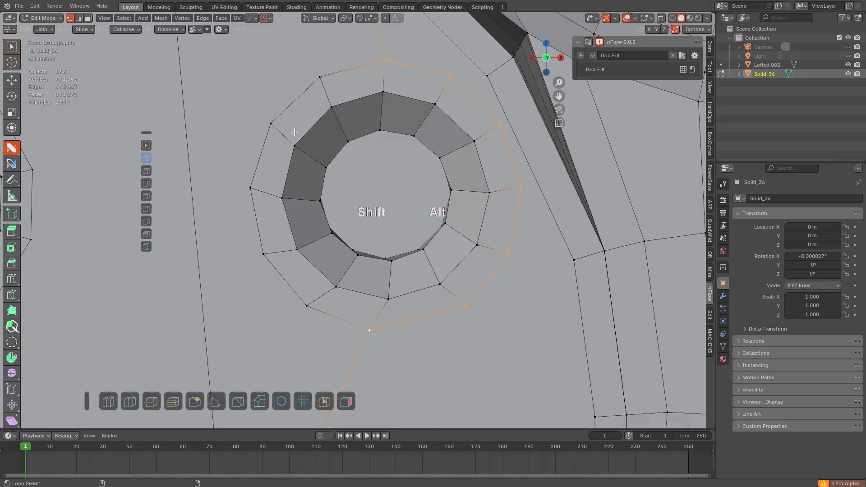
{"action": "left_click", "coordinate": [247, 138], "text": "alt+shift"}
{"action": "right_click", "coordinate": [374, 115]}
{"action": "mouse_move", "coordinate": [442, 81]}
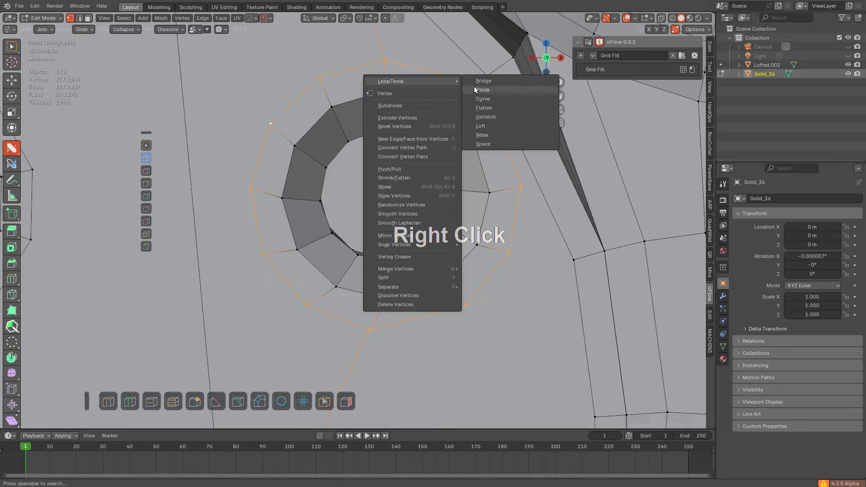
{"action": "left_click", "coordinate": [491, 143]}
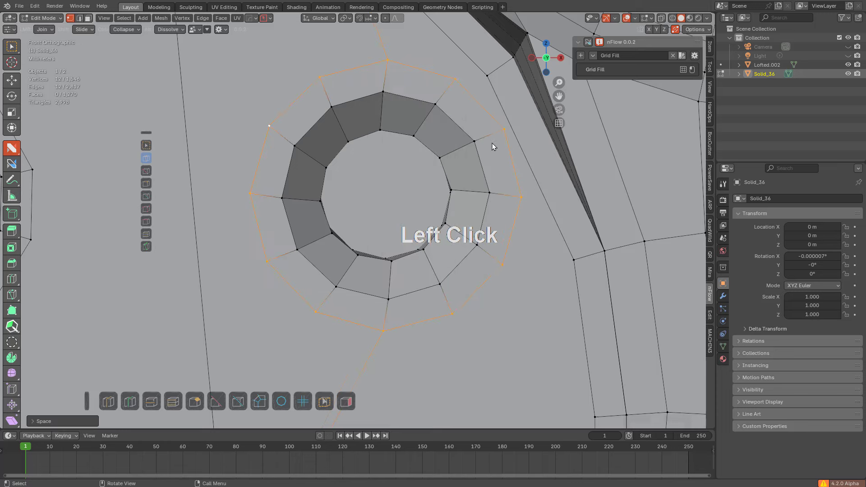
{"action": "right_click", "coordinate": [496, 143]}
{"action": "mouse_move", "coordinate": [496, 142]}
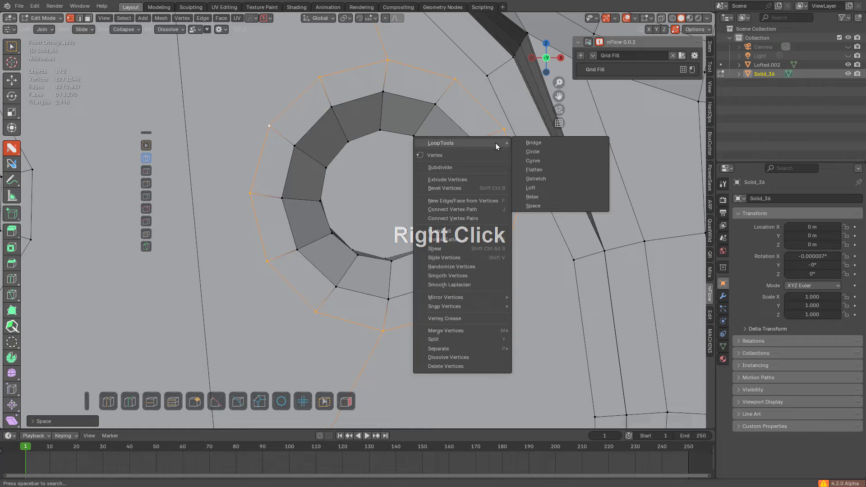
{"action": "left_click", "coordinate": [532, 151]}
Step: Select every second radial edge loop through the larger hole and dissolve the selected edges
{"action": "middle_click_drag", "start_coordinate": [514, 187], "coordinate": [516, 170], "text": "shift"}
{"action": "scroll", "coordinate": [464, 265], "scroll_direction": "down", "scroll_amount": 5}
{"action": "middle_click_drag", "start_coordinate": [378, 303], "coordinate": [464, 155], "text": "shift"}
{"action": "scroll", "coordinate": [408, 279], "scroll_direction": "up", "scroll_amount": 2}
{"action": "middle_click_drag", "start_coordinate": [408, 279], "coordinate": [404, 189]}
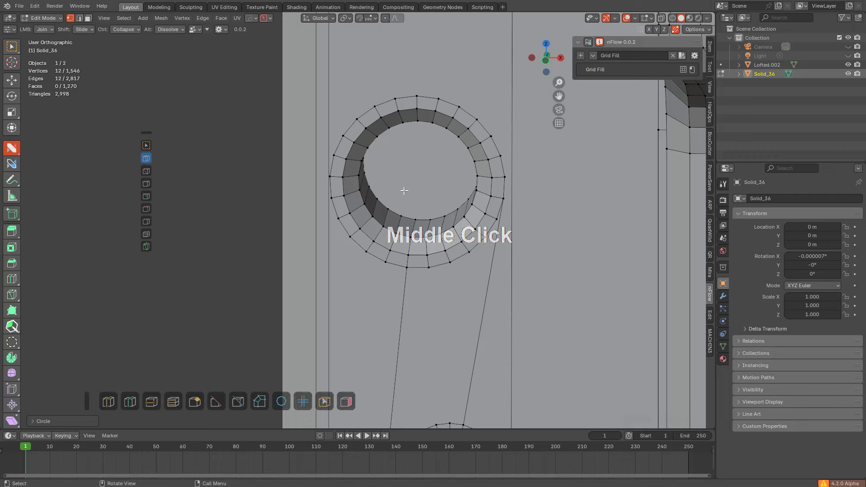
{"action": "scroll", "coordinate": [359, 182], "scroll_direction": "up", "scroll_amount": 2}
{"action": "scroll", "coordinate": [359, 182], "scroll_direction": "up", "scroll_amount": 2}
{"action": "left_click", "coordinate": [352, 198], "text": "alt+shift"}
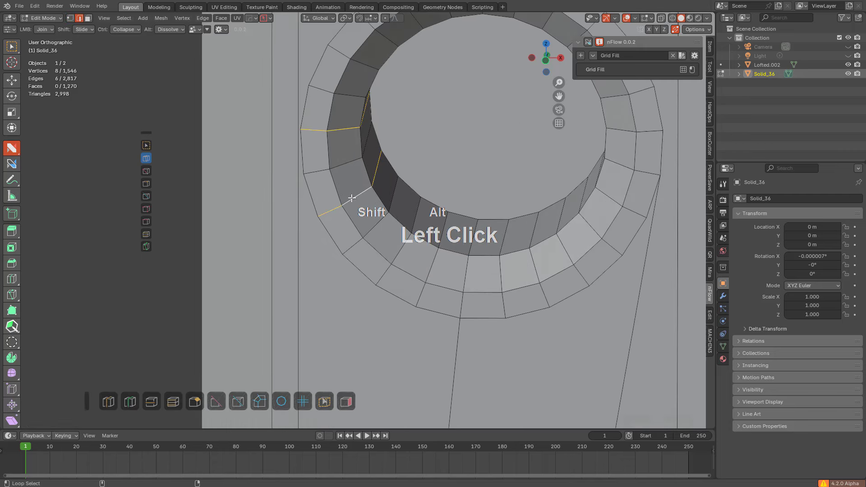
{"action": "left_click", "coordinate": [426, 262], "text": "alt"}
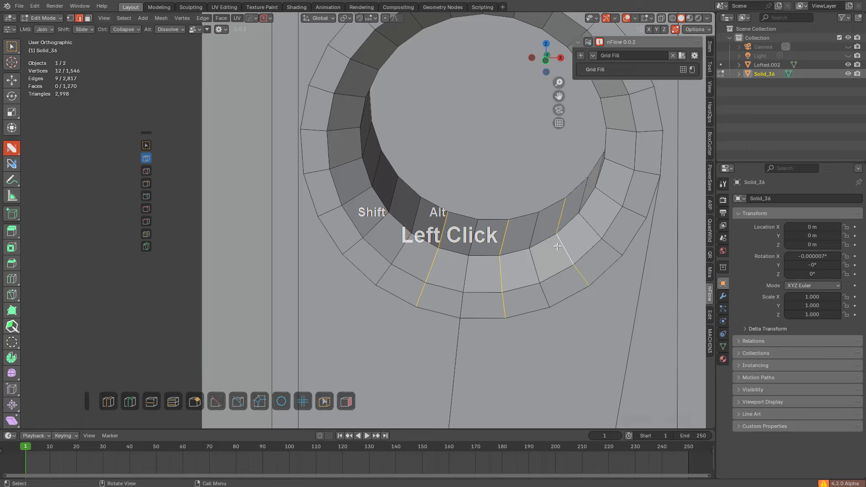
{"action": "middle_click_drag", "start_coordinate": [557, 247], "coordinate": [456, 254]}
{"action": "left_click", "coordinate": [459, 246], "text": "alt+shift"}
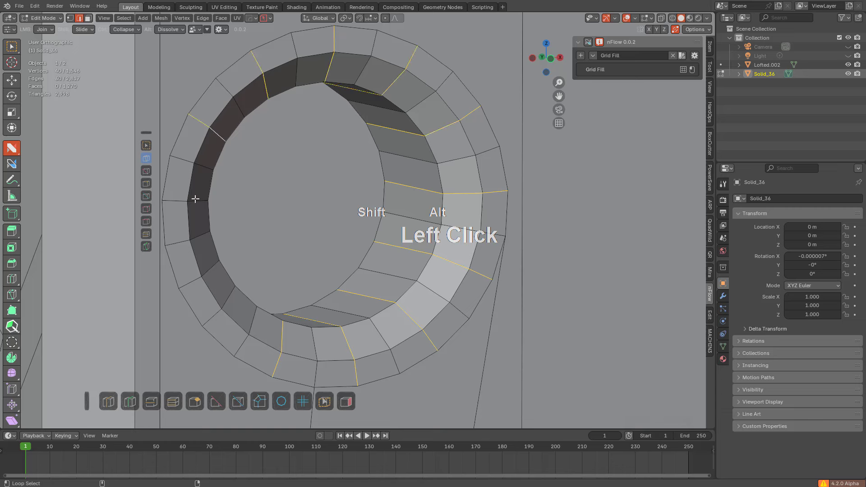
{"action": "left_click", "coordinate": [252, 316], "text": "alt+shift"}
{"action": "middle_click_drag", "start_coordinate": [329, 305], "coordinate": [298, 280]}
{"action": "key", "text": "ctrl+x"}
Step: Select the vertex loop on the larger hole's far rim and apply LoopTools Space and Circle to it
{"action": "left_click", "coordinate": [275, 304], "text": "alt"}
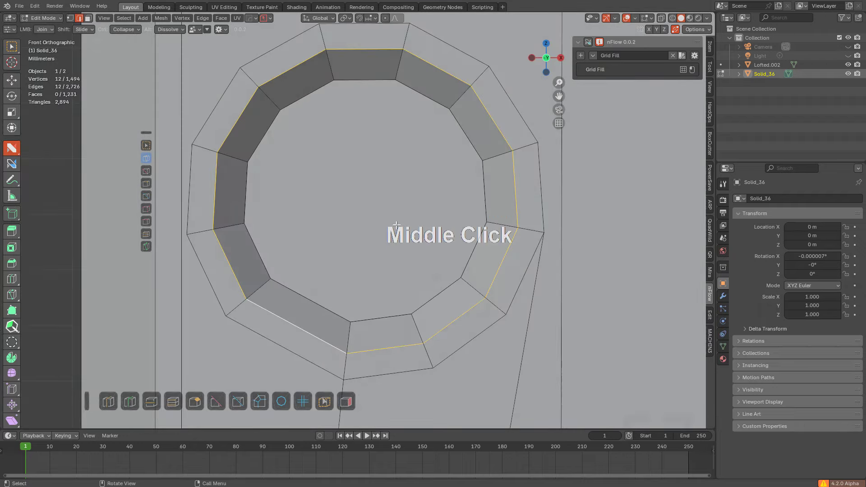
{"action": "key", "text": "1"}
{"action": "middle_click_drag", "start_coordinate": [363, 178], "coordinate": [439, 216]}
{"action": "left_click", "coordinate": [398, 199], "text": "alt"}
{"action": "right_click", "coordinate": [445, 218]}
{"action": "mouse_move", "coordinate": [445, 218]}
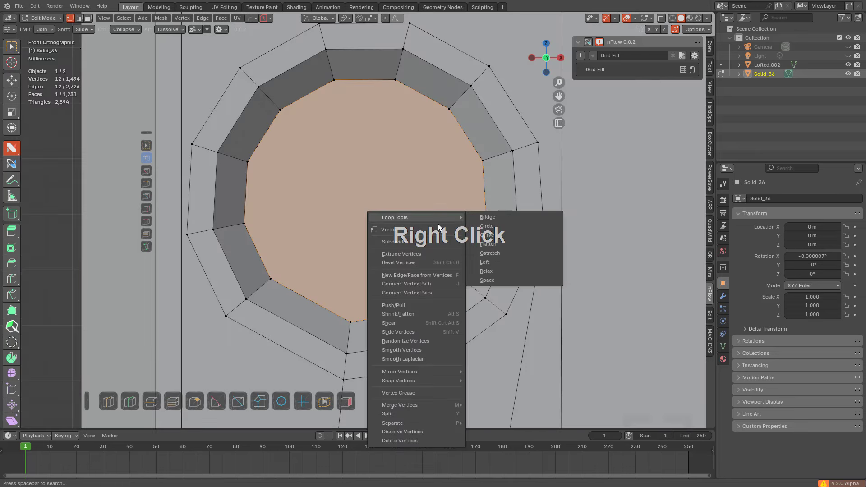
{"action": "left_click", "coordinate": [502, 280]}
{"action": "right_click", "coordinate": [476, 234]}
{"action": "mouse_move", "coordinate": [476, 235]}
{"action": "left_click", "coordinate": [508, 252]}
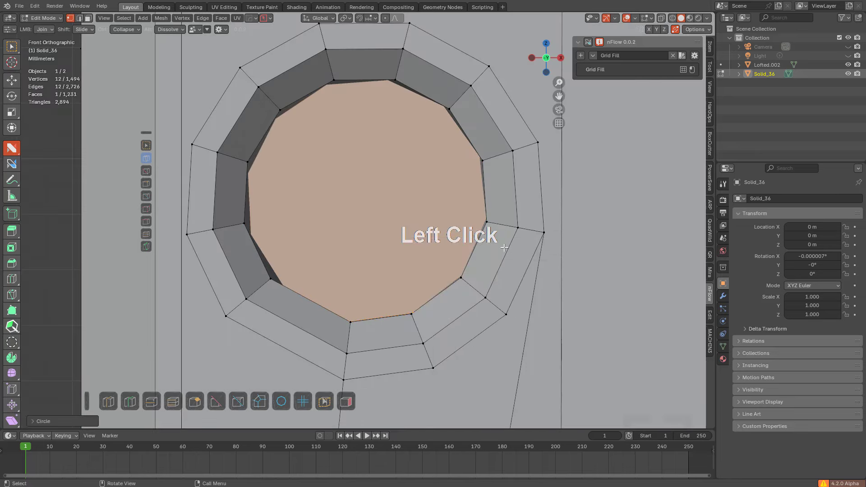
Step: Apply LoopTools Circle, Relax and Space to the larger hole's inner front vertex ring
{"action": "middle_click_drag", "start_coordinate": [383, 114], "coordinate": [368, 131]}
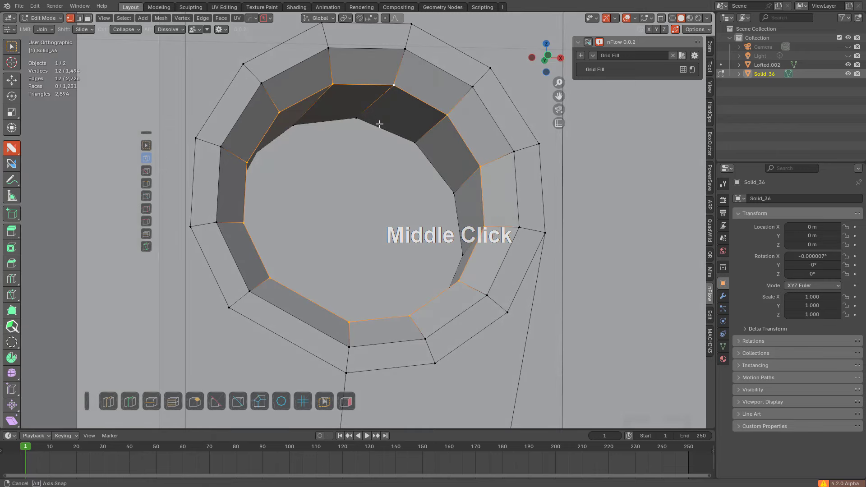
{"action": "right_click", "coordinate": [358, 163]}
{"action": "mouse_move", "coordinate": [407, 162]}
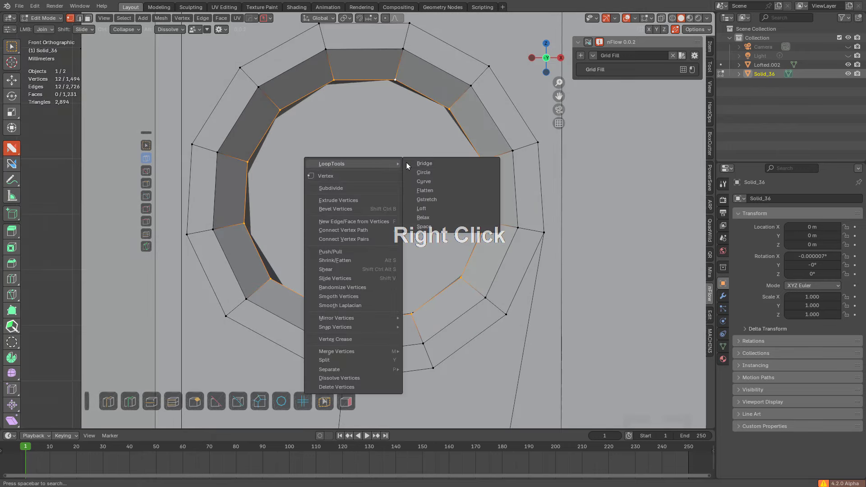
{"action": "left_click", "coordinate": [441, 174]}
{"action": "right_click", "coordinate": [440, 174]}
{"action": "mouse_move", "coordinate": [447, 176]}
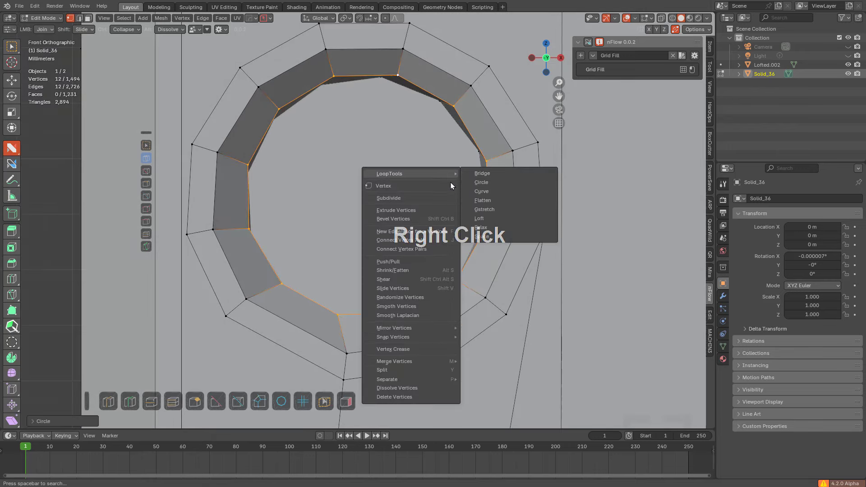
{"action": "left_click", "coordinate": [486, 228]}
{"action": "right_click", "coordinate": [484, 231]}
{"action": "mouse_move", "coordinate": [484, 230]}
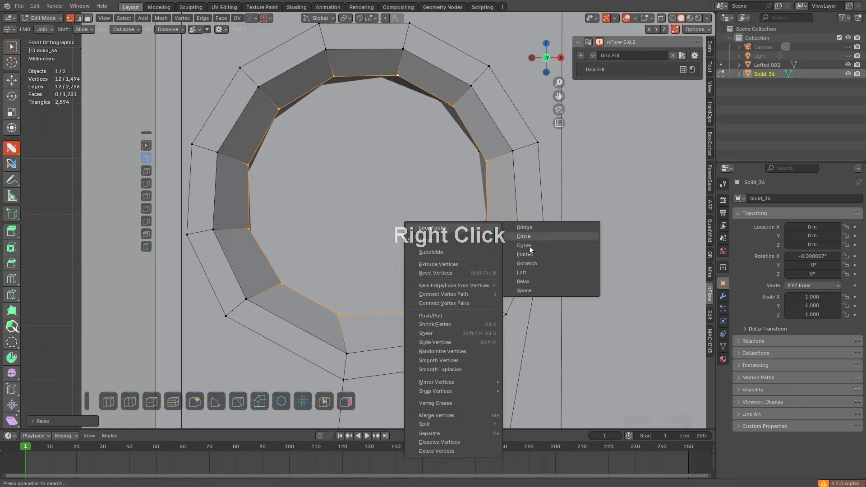
{"action": "left_click", "coordinate": [532, 292]}
Step: Rotate the larger hole's inner front vertex ring slightly counterclockwise, leaving its position as it is
{"action": "middle_click_drag", "start_coordinate": [501, 240], "coordinate": [500, 229]}
{"action": "key", "text": "r"}
{"action": "left_click", "coordinate": [538, 216]}
{"action": "key", "text": "g"}
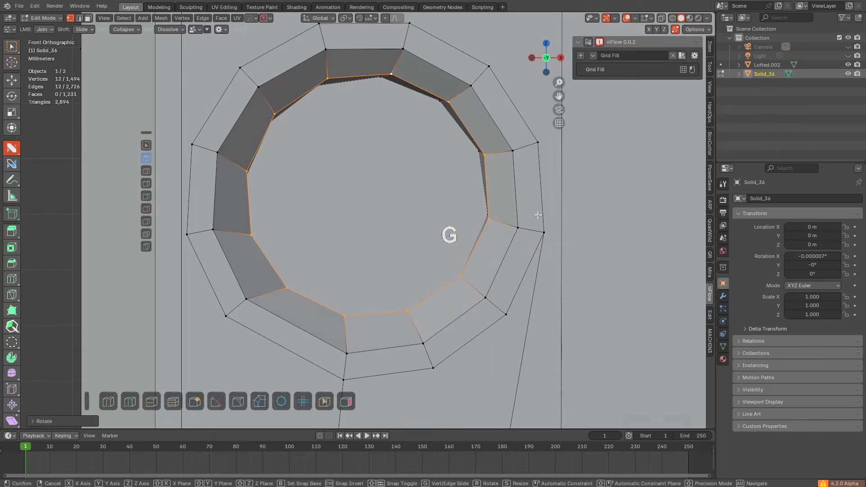
{"action": "right_click", "coordinate": [542, 232]}
Step: Select the middle vertex ring around the larger hole and apply LoopTools Space and Circle to it
{"action": "scroll", "coordinate": [541, 231], "scroll_direction": "down", "scroll_amount": 2}
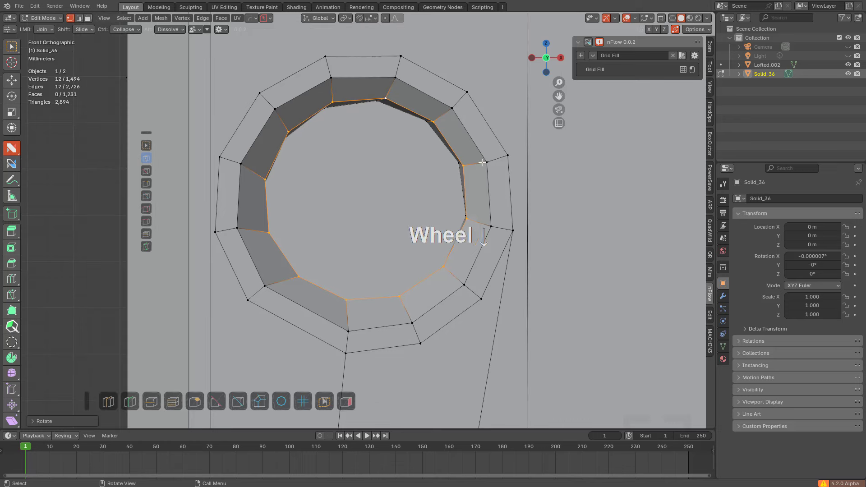
{"action": "left_click", "coordinate": [496, 212], "text": "alt"}
{"action": "right_click", "coordinate": [494, 185]}
{"action": "mouse_move", "coordinate": [494, 185]}
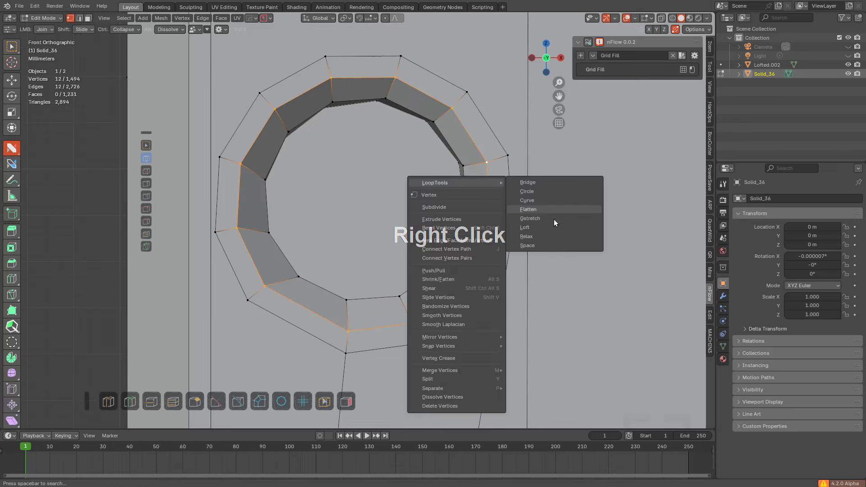
{"action": "left_click", "coordinate": [546, 244]}
{"action": "right_click", "coordinate": [544, 243]}
{"action": "mouse_move", "coordinate": [545, 243]}
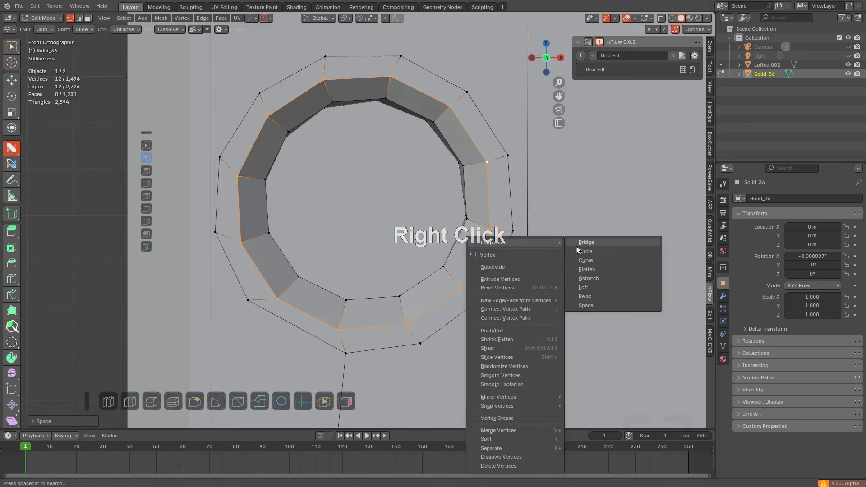
{"action": "left_click", "coordinate": [578, 251]}
Step: Select the connected part of the larger hole's outer vertex ring and even it out with LoopTools Space
{"action": "left_click", "coordinate": [511, 189], "text": "alt"}
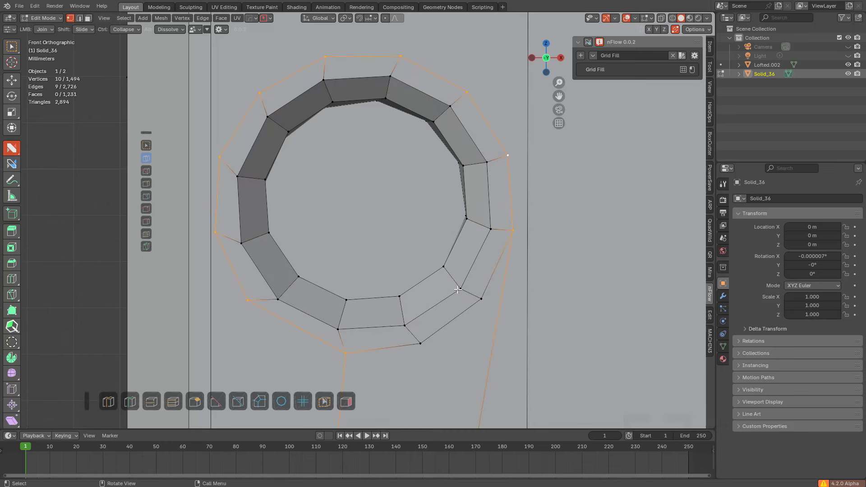
{"action": "right_click", "coordinate": [452, 252]}
{"action": "mouse_move", "coordinate": [495, 255]}
{"action": "left_click", "coordinate": [508, 317]}
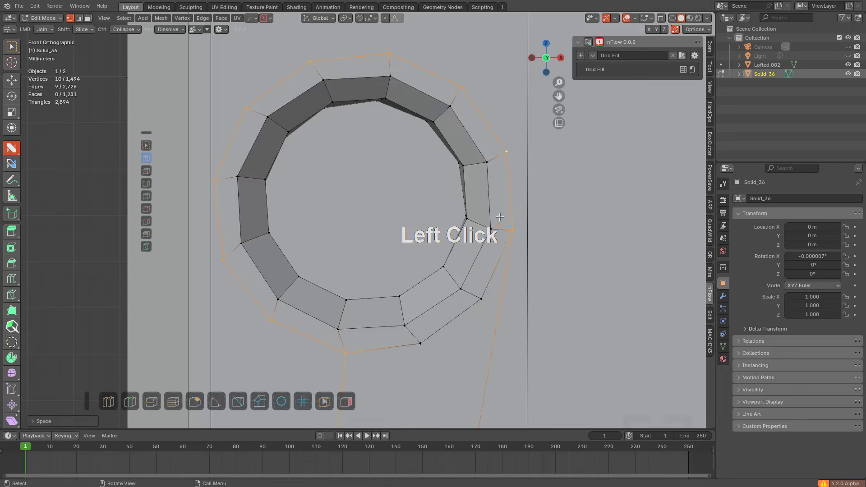
Step: Try to round the selected part of the larger hole's outer ring with LoopTools Circle
{"action": "right_click", "coordinate": [500, 217]}
{"action": "mouse_move", "coordinate": [527, 203]}
{"action": "left_click", "coordinate": [554, 208]}
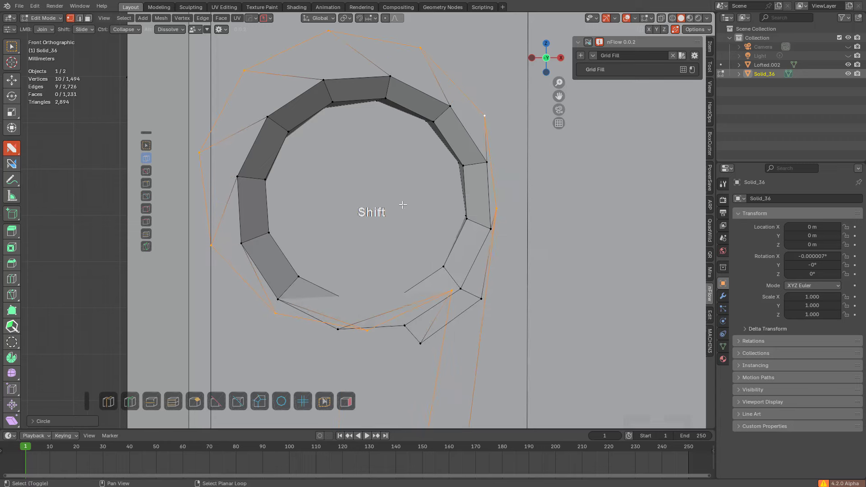
{"action": "middle_click_drag", "start_coordinate": [402, 205], "coordinate": [461, 203], "text": "shift"}
{"action": "key", "text": "ctrl+z"}
Step: Rotate the selected outer ring vertices about 5° clockwise and shift them slightly to realign them around the larger hole
{"action": "key", "text": "r"}
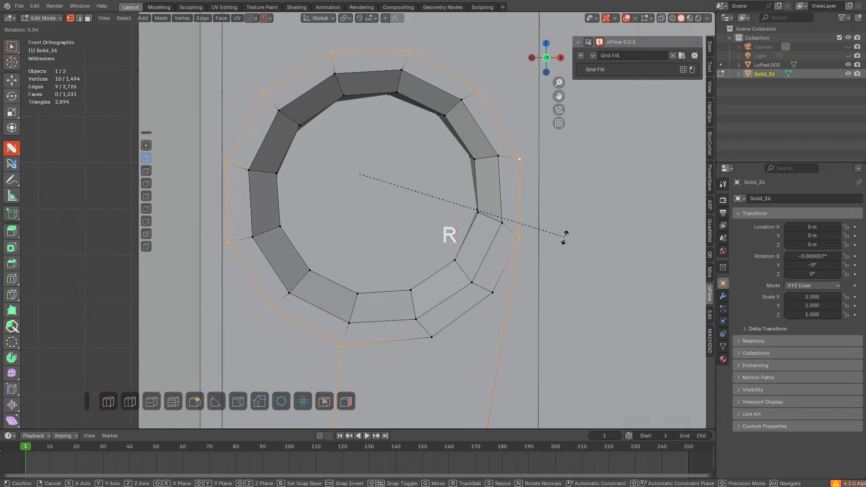
{"action": "left_click", "coordinate": [564, 235]}
{"action": "key", "text": "g"}
{"action": "left_click", "coordinate": [559, 235]}
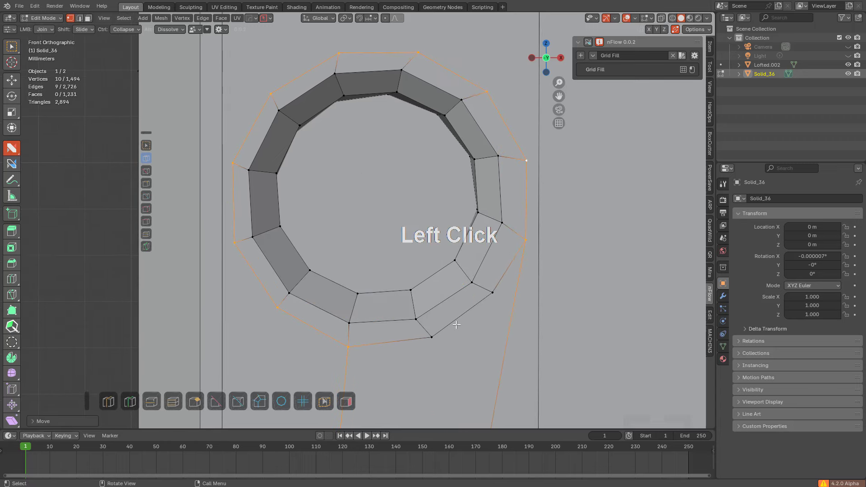
Step: Move the two remaining lower-right vertices of the larger hole's outer ring into line with the rounded ring
{"action": "left_click", "coordinate": [429, 331]}
{"action": "key", "text": "g"}
{"action": "left_click", "coordinate": [497, 294]}
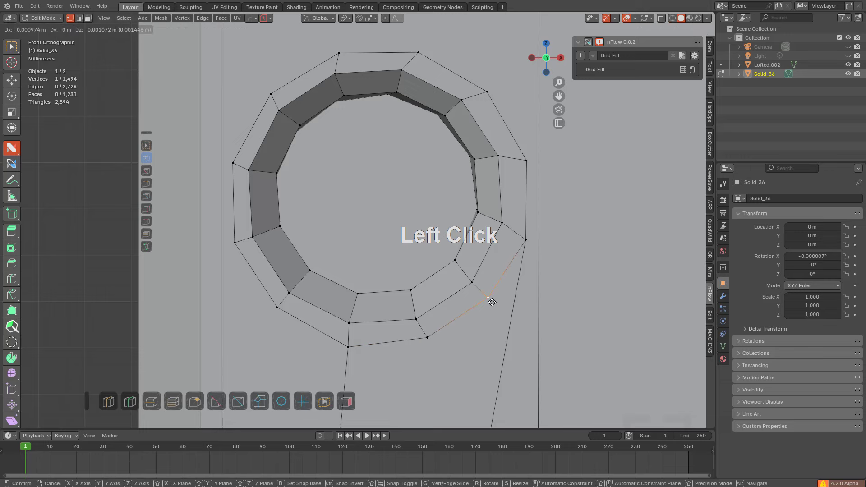
Step: Delete the larger hole's bottom face together with the adjoining inner wall faces
{"action": "middle_click_drag", "start_coordinate": [435, 265], "coordinate": [453, 246]}
{"action": "key", "text": "3"}
{"action": "left_click", "coordinate": [377, 218]}
{"action": "middle_click_drag", "start_coordinate": [378, 219], "coordinate": [415, 224]}
{"action": "key", "text": "x"}
{"action": "left_click", "coordinate": [403, 207]}
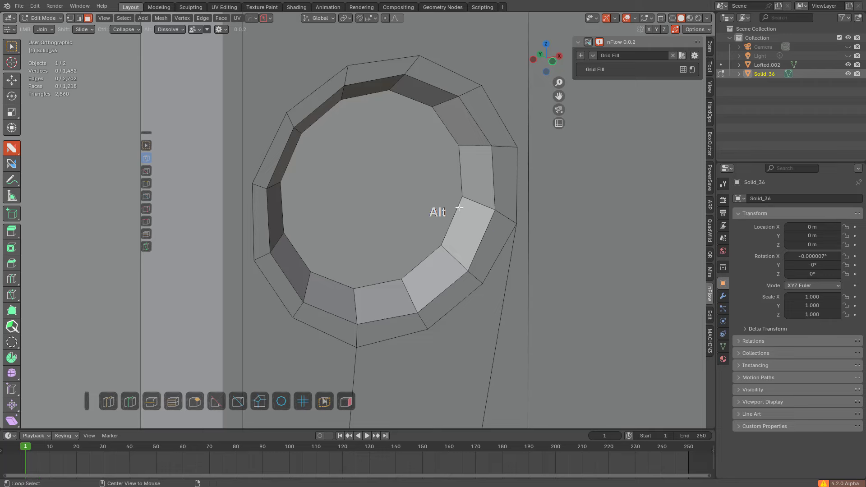
Step: Extrude the larger hole's open inner edge loop along Y into the hole
{"action": "left_click", "coordinate": [454, 223], "text": "alt"}
{"action": "middle_click_drag", "start_coordinate": [454, 223], "coordinate": [410, 226]}
{"action": "key", "text": "e"}
{"action": "key", "text": "y"}
{"action": "left_click", "coordinate": [359, 160]}
Step: Fill the larger hole's extruded loop with a face and inset it by about 0.0058 m
{"action": "key", "text": "f"}
{"action": "scroll", "coordinate": [442, 223], "scroll_direction": "down", "scroll_amount": 2}
{"action": "key", "text": "alt+z"}
{"action": "key", "text": "alt+z"}
{"action": "key", "text": "i"}
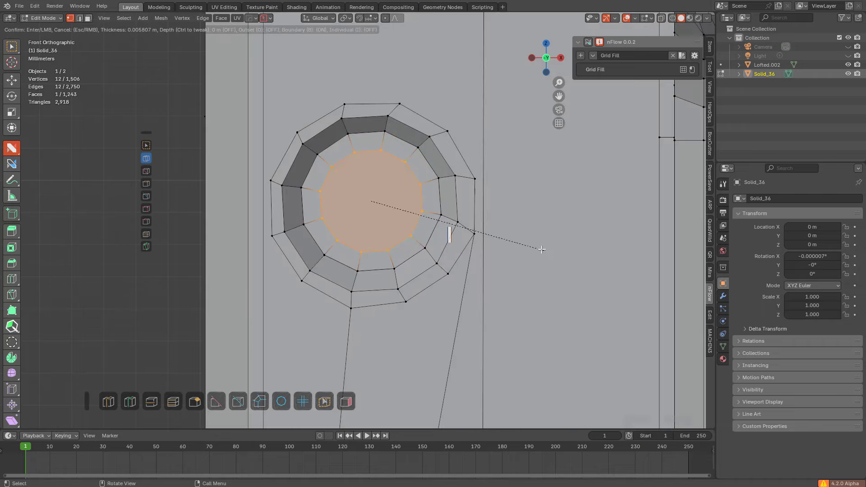
{"action": "left_click", "coordinate": [543, 249]}
{"action": "scroll", "coordinate": [546, 250], "scroll_direction": "down", "scroll_amount": 1}
{"action": "scroll", "coordinate": [545, 249], "scroll_direction": "up", "scroll_amount": 1}
{"action": "middle_click_drag", "start_coordinate": [545, 249], "coordinate": [399, 209], "text": "shift"}
{"action": "left_click", "coordinate": [438, 194]}
Step: Dissolve alternate radial edge loops around the small hole below the larger one to reduce its edge count
{"action": "scroll", "coordinate": [438, 194], "scroll_direction": "down", "scroll_amount": 3}
{"action": "scroll", "coordinate": [438, 195], "scroll_direction": "down", "scroll_amount": 3}
{"action": "middle_click_drag", "start_coordinate": [397, 267], "coordinate": [408, 152], "text": "shift"}
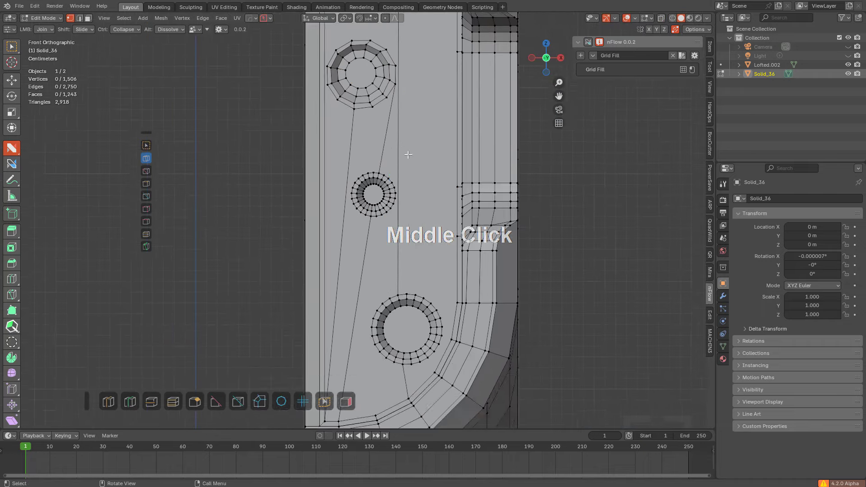
{"action": "scroll", "coordinate": [408, 155], "scroll_direction": "up", "scroll_amount": 2}
{"action": "middle_click_drag", "start_coordinate": [372, 278], "coordinate": [372, 249], "text": "shift"}
{"action": "scroll", "coordinate": [367, 203], "scroll_direction": "up", "scroll_amount": 4}
{"action": "middle_click_drag", "start_coordinate": [366, 203], "coordinate": [408, 215], "text": "shift"}
{"action": "scroll", "coordinate": [409, 215], "scroll_direction": "up", "scroll_amount": 4}
{"action": "scroll", "coordinate": [408, 214], "scroll_direction": "up", "scroll_amount": 2}
{"action": "key", "text": "2"}
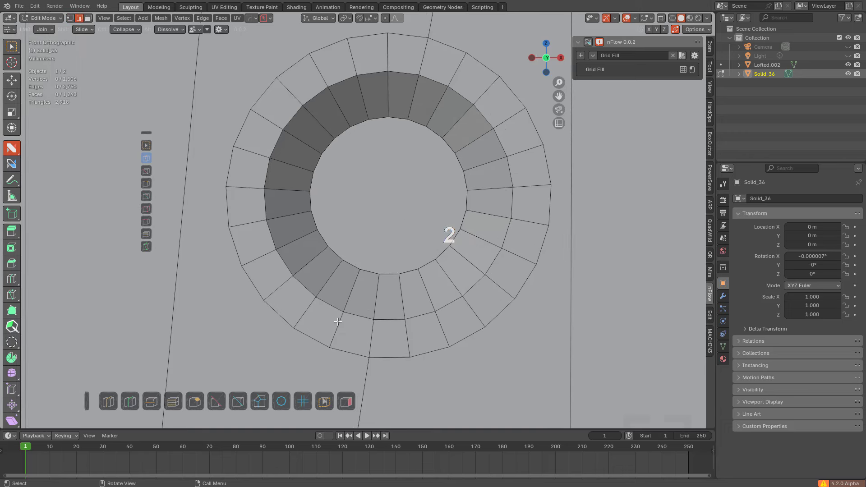
{"action": "left_click", "coordinate": [347, 300], "text": "alt+shift"}
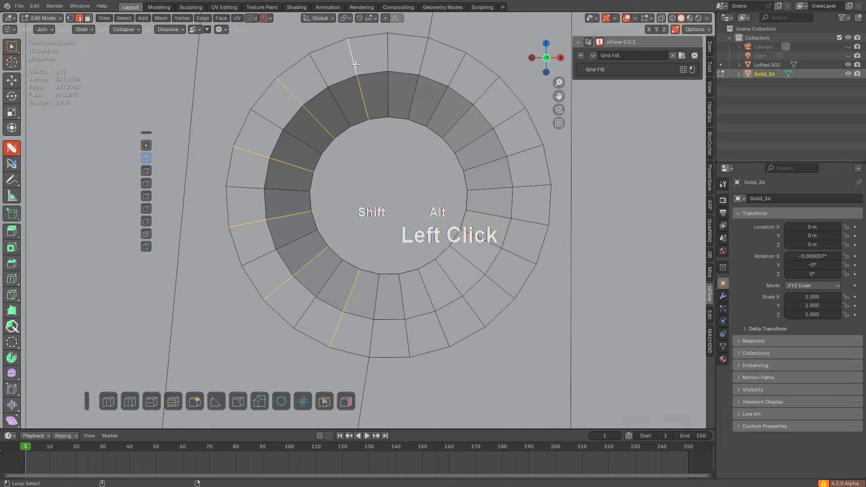
{"action": "middle_click_drag", "start_coordinate": [436, 67], "coordinate": [387, 149]}
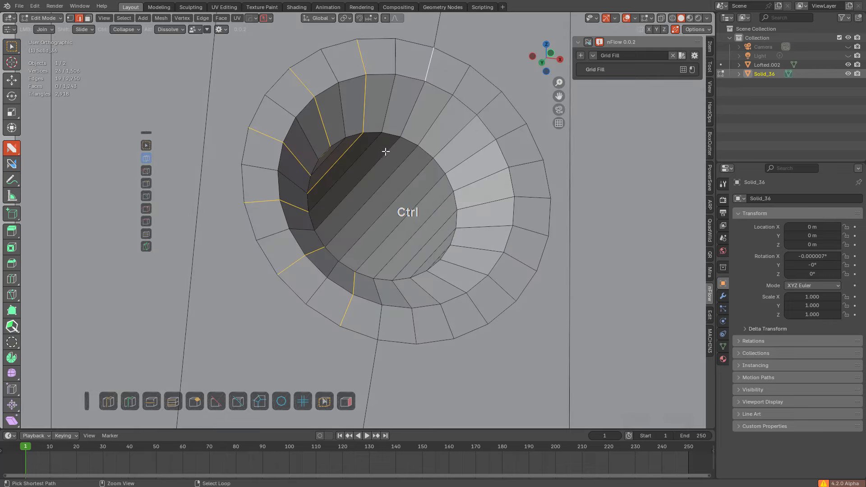
{"action": "left_click", "coordinate": [448, 113], "text": "ctrl"}
{"action": "middle_click_drag", "start_coordinate": [448, 113], "coordinate": [430, 148], "text": "alt"}
{"action": "left_click", "coordinate": [467, 110], "text": "alt+shift"}
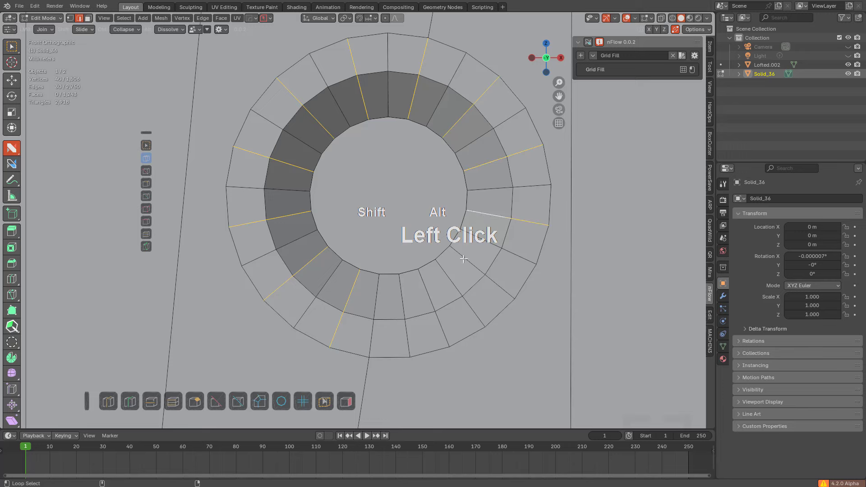
{"action": "left_click", "coordinate": [401, 297], "text": "alt+shift"}
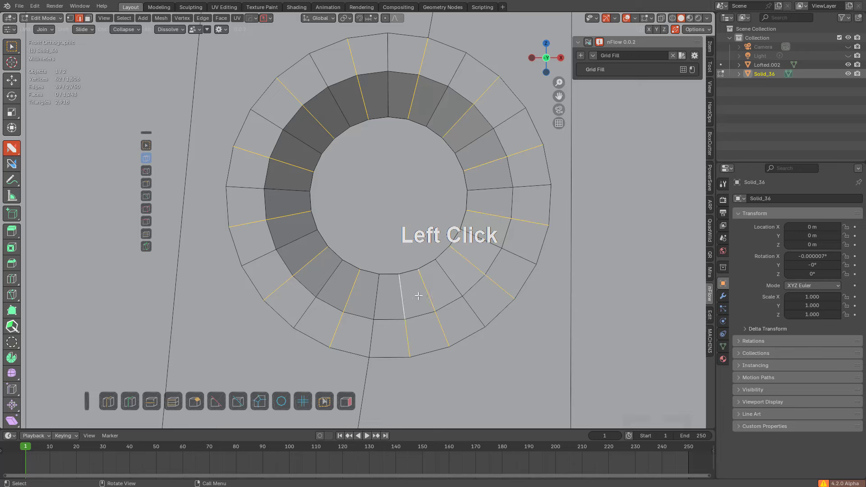
{"action": "key", "text": "ctrl+x"}
Step: Select the vertex loop at the bottom of the small hole and apply LoopTools Space and Circle to it
{"action": "middle_click_drag", "start_coordinate": [402, 279], "coordinate": [383, 252], "text": "shift"}
{"action": "scroll", "coordinate": [383, 251], "scroll_direction": "down", "scroll_amount": 3}
{"action": "middle_click_drag", "start_coordinate": [389, 191], "coordinate": [400, 222], "text": "shift"}
{"action": "key", "text": "1"}
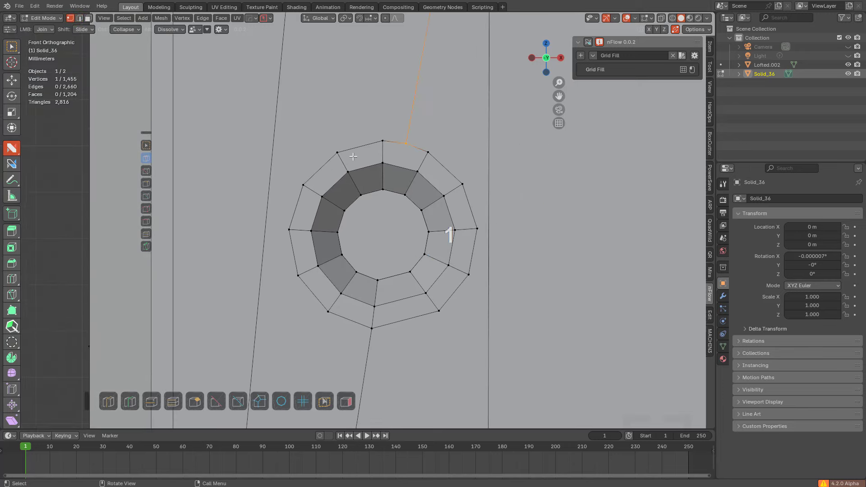
{"action": "middle_click_drag", "start_coordinate": [369, 246], "coordinate": [374, 234]}
{"action": "left_click", "coordinate": [382, 231], "text": "alt"}
{"action": "scroll", "coordinate": [378, 234], "scroll_direction": "up", "scroll_amount": 1}
{"action": "right_click", "coordinate": [386, 237]}
{"action": "mouse_move", "coordinate": [386, 237]}
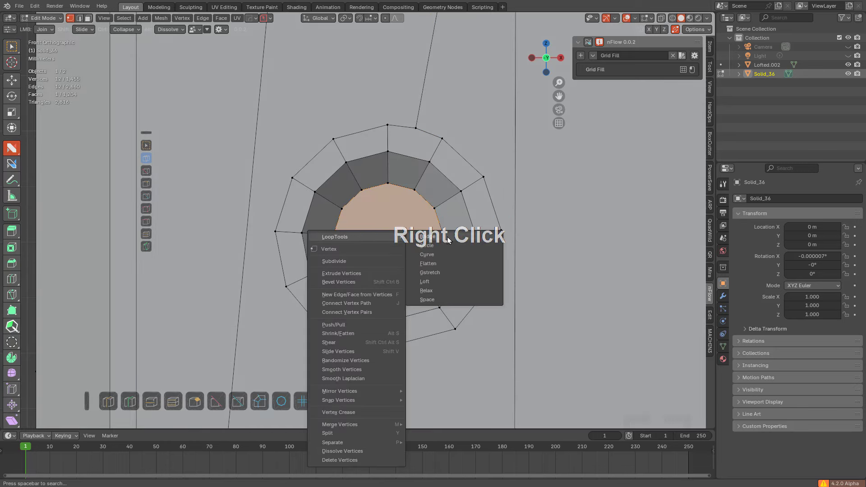
{"action": "left_click", "coordinate": [443, 298]}
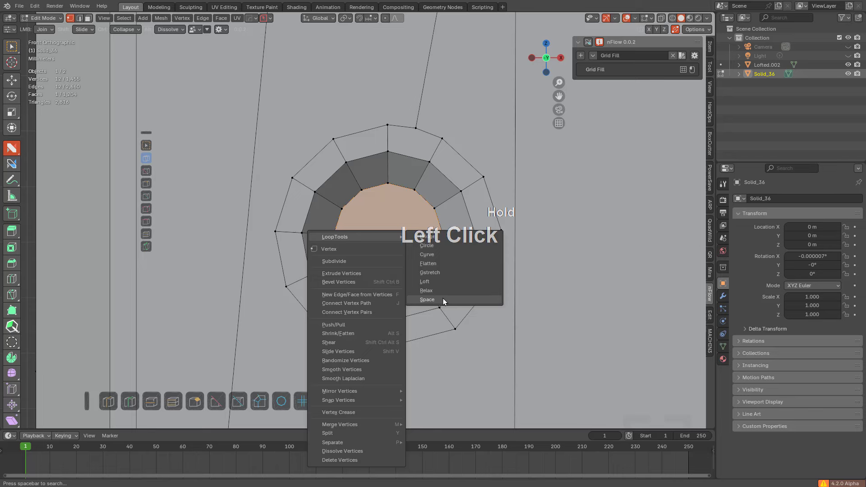
{"action": "right_click", "coordinate": [430, 273]}
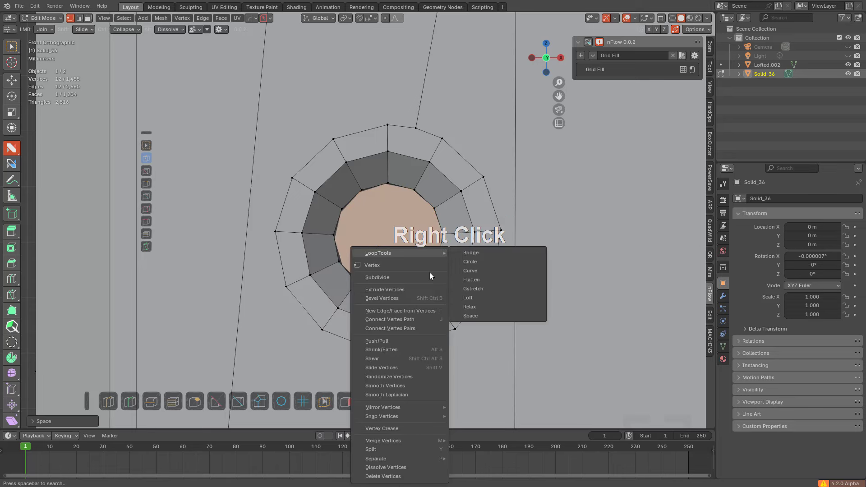
{"action": "left_click", "coordinate": [475, 259]}
Step: Apply LoopTools Space and Circle to the small hole's inner front vertex ring
{"action": "middle_click_drag", "start_coordinate": [410, 231], "coordinate": [402, 219], "text": "shift"}
{"action": "mouse_move", "coordinate": [402, 218]}
{"action": "middle_mouse_down"}
{"action": "mouse_move", "coordinate": [415, 189]}
{"action": "mouse_move", "coordinate": [405, 205]}
{"action": "middle_mouse_up"}
{"action": "left_click", "coordinate": [416, 189], "text": "alt"}
{"action": "right_click", "coordinate": [407, 205]}
{"action": "mouse_move", "coordinate": [421, 206]}
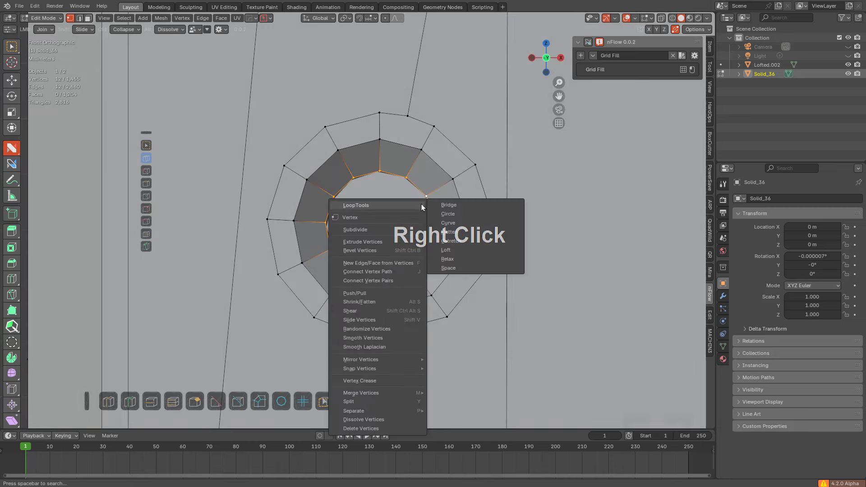
{"action": "left_click", "coordinate": [456, 267]}
{"action": "right_click", "coordinate": [451, 248]}
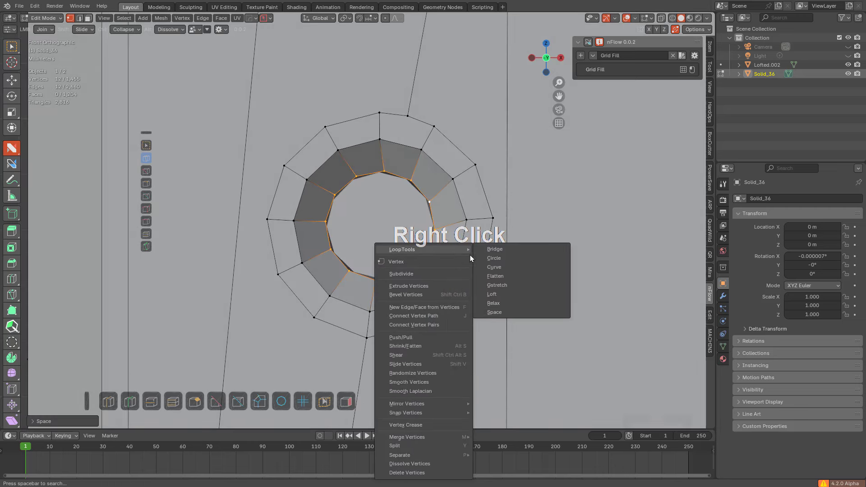
{"action": "left_click", "coordinate": [484, 257]}
Step: Select the small hole's middle vertex ring and apply LoopTools Relax, Space and Circle to it
{"action": "left_click", "coordinate": [444, 211], "text": "alt"}
{"action": "right_click", "coordinate": [433, 204]}
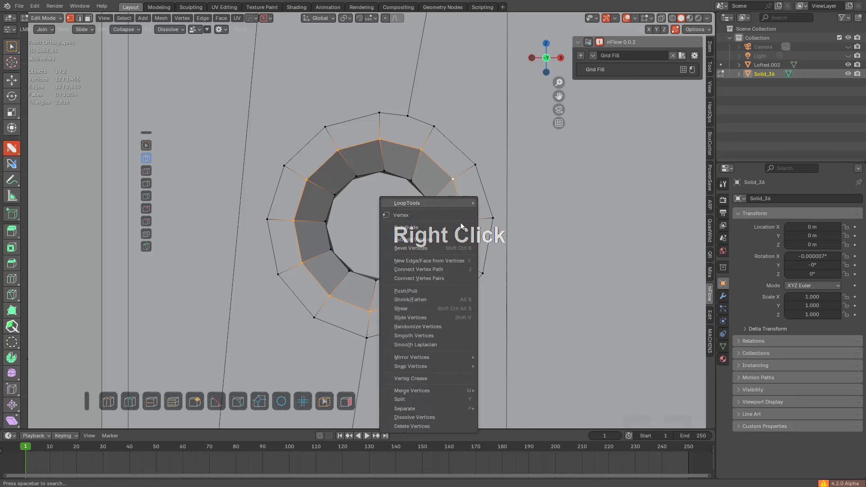
{"action": "mouse_move", "coordinate": [464, 204]}
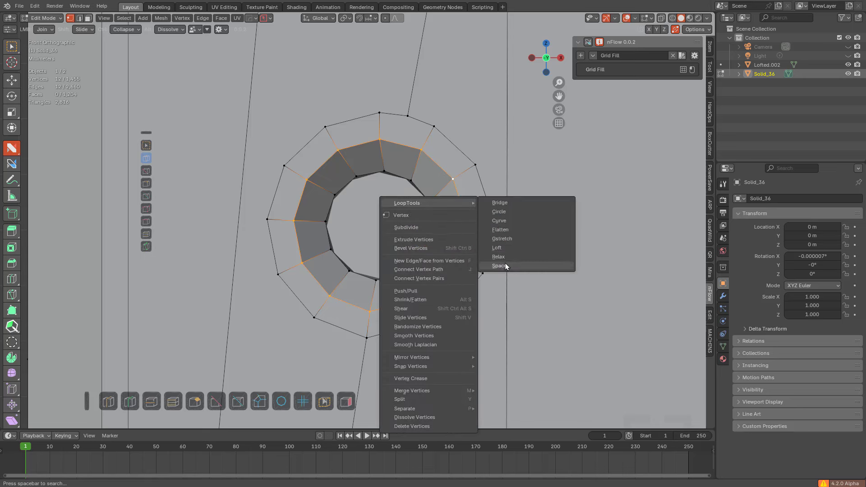
{"action": "left_click", "coordinate": [501, 257]}
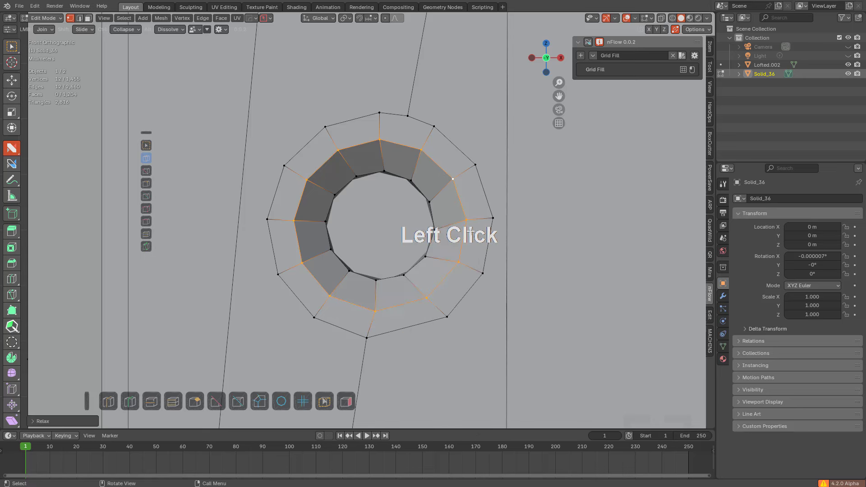
{"action": "right_click", "coordinate": [489, 239]}
{"action": "left_click", "coordinate": [521, 285]}
{"action": "right_click", "coordinate": [482, 225]}
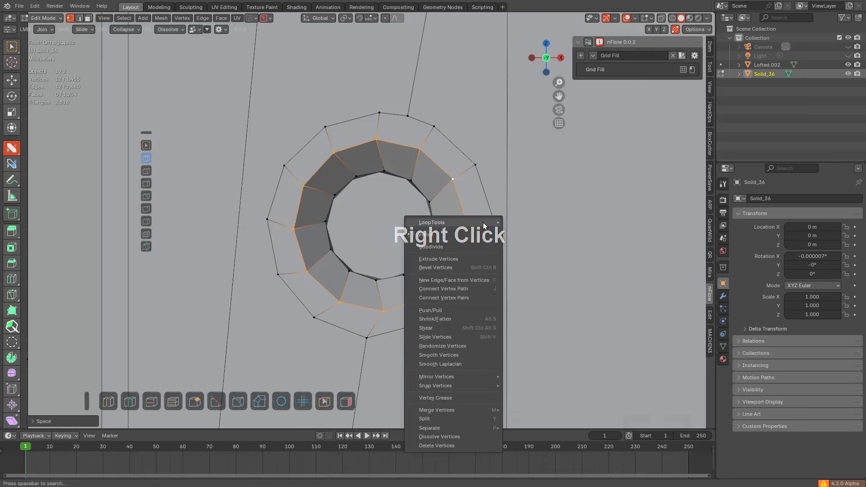
{"action": "mouse_move", "coordinate": [485, 231]}
{"action": "left_click", "coordinate": [513, 233]}
Step: Slide the extra vertex at the top of the small hole's outer ring onto its neighbouring corner vertex to merge them
{"action": "left_click", "coordinate": [455, 146], "text": "alt"}
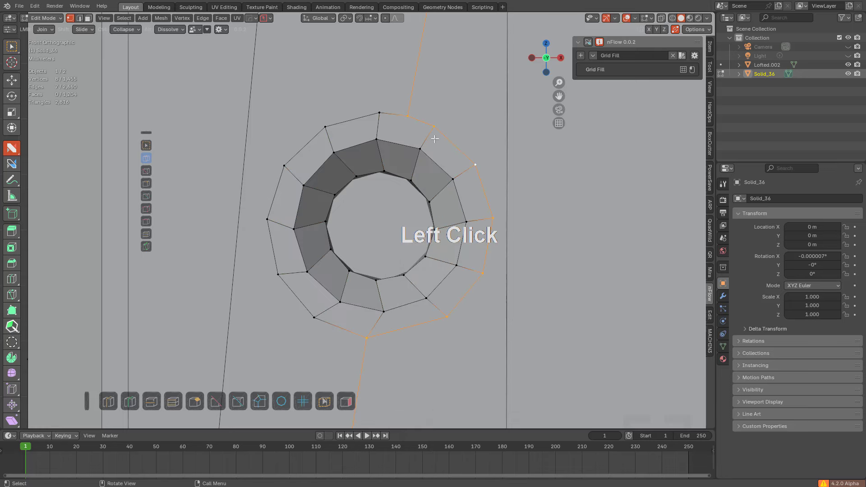
{"action": "left_click", "coordinate": [408, 123]}
{"action": "key", "text": "g"}
{"action": "key", "text": "g"}
{"action": "left_click", "coordinate": [369, 120]}
Step: Select the small hole's complete outer vertex ring and apply LoopTools Space and Circle to it
{"action": "left_click", "coordinate": [367, 334]}
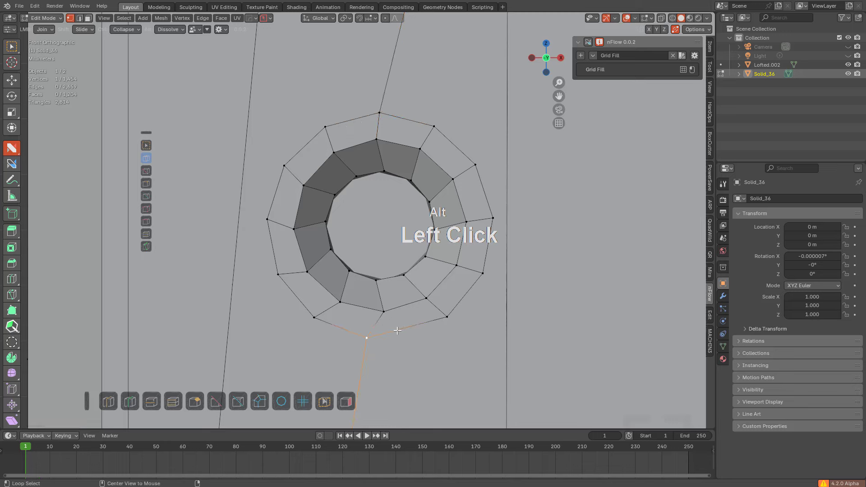
{"action": "left_click", "coordinate": [390, 331], "text": "alt"}
{"action": "left_click", "coordinate": [274, 258], "text": "alt+shift"}
{"action": "right_click", "coordinate": [421, 320]}
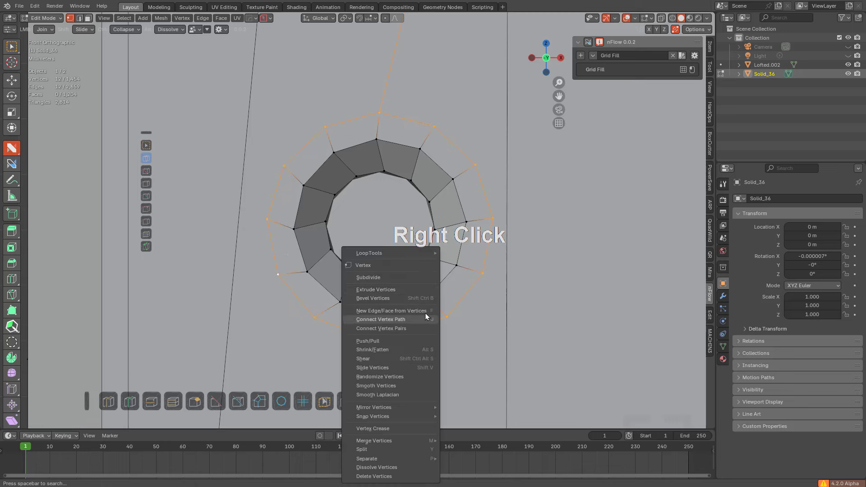
{"action": "mouse_move", "coordinate": [418, 254]}
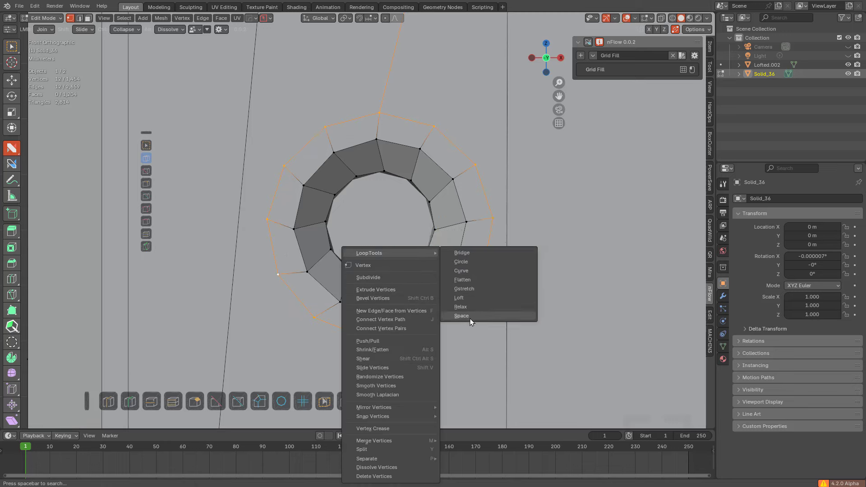
{"action": "left_click", "coordinate": [470, 318]}
{"action": "right_click", "coordinate": [470, 318]}
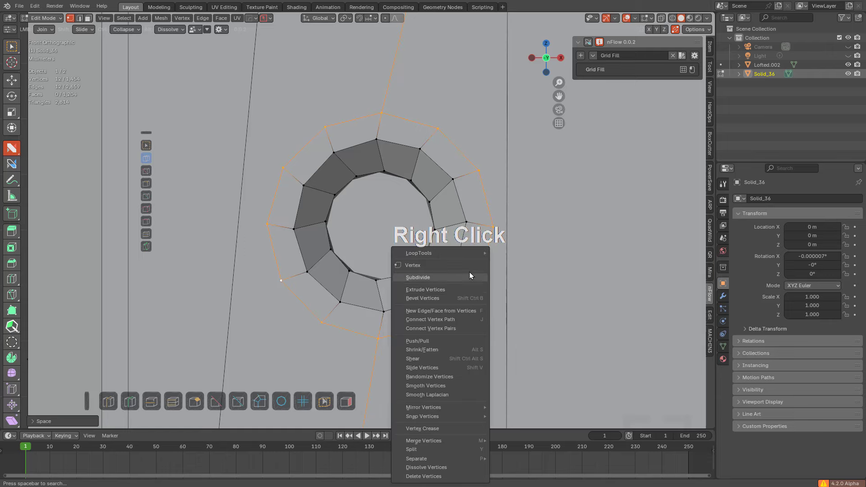
{"action": "mouse_move", "coordinate": [465, 250]}
{"action": "left_click", "coordinate": [507, 266]}
Step: Rotate the small hole's middle vertex ring slightly clockwise to align it with the inner ring
{"action": "scroll", "coordinate": [456, 211], "scroll_direction": "down", "scroll_amount": 1}
{"action": "middle_click_drag", "start_coordinate": [432, 224], "coordinate": [410, 219], "text": "shift"}
{"action": "scroll", "coordinate": [483, 231], "scroll_direction": "up", "scroll_amount": 2}
{"action": "mouse_move", "coordinate": [410, 218]}
{"action": "middle_mouse_down"}
{"action": "mouse_move", "coordinate": [489, 211]}
{"action": "mouse_move", "coordinate": [413, 224]}
{"action": "middle_mouse_up"}
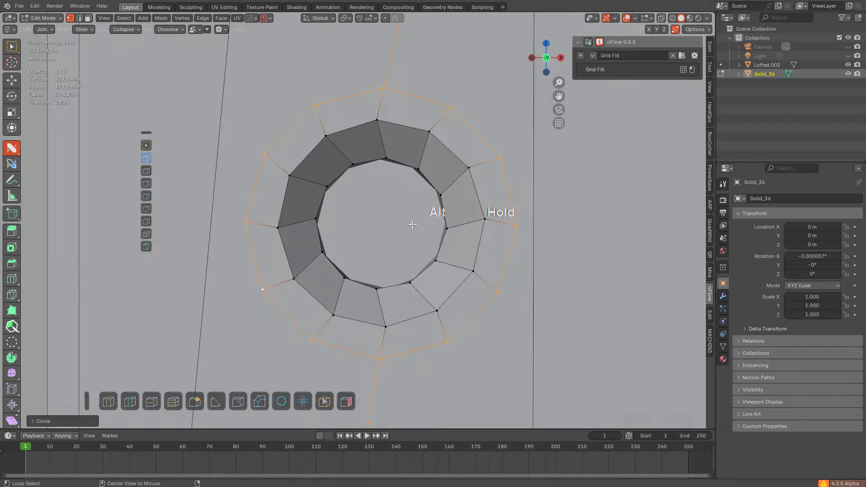
{"action": "left_click", "coordinate": [470, 195], "text": "alt"}
{"action": "key", "text": "r"}
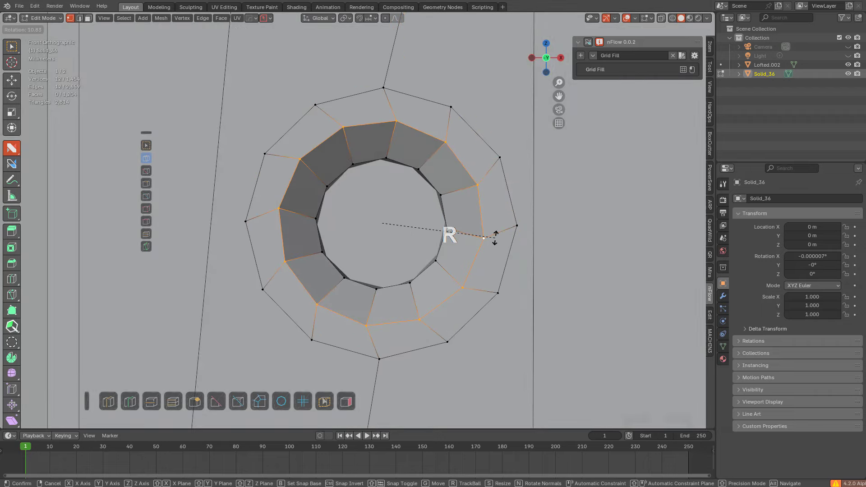
{"action": "left_click", "coordinate": [496, 236]}
Step: Select both halves of the small hole's outer vertex ring and rotate it slightly clockwise to match the middle ring
{"action": "left_click", "coordinate": [499, 158], "text": "alt"}
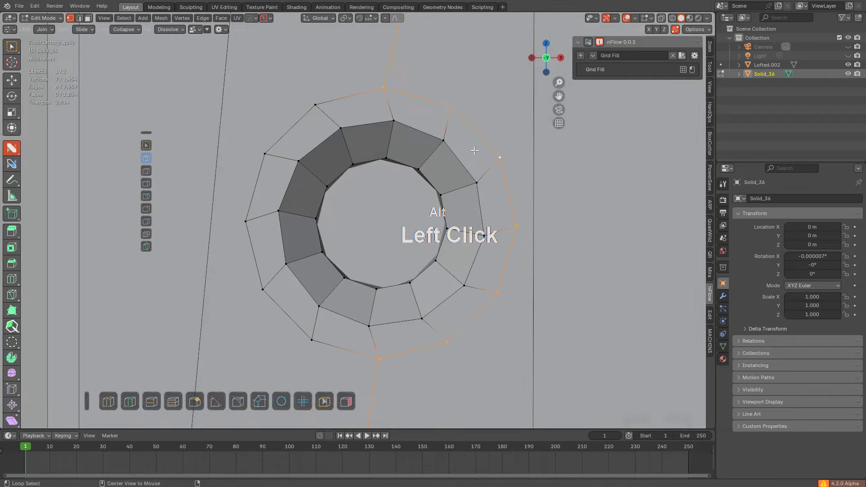
{"action": "left_click", "coordinate": [293, 142], "text": "alt+shift"}
{"action": "key", "text": "r"}
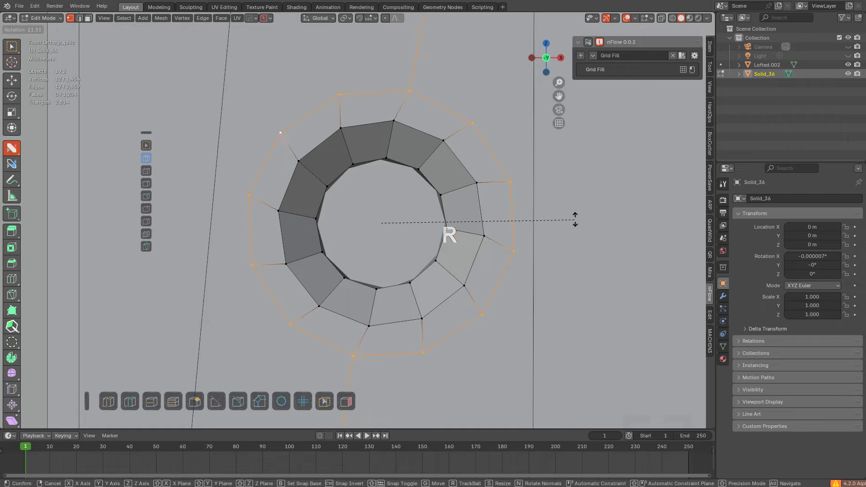
{"action": "left_click", "coordinate": [573, 208]}
{"action": "left_click", "coordinate": [572, 209]}
Step: Select every second edge running across the walls of the large lower hole and dissolve them to reduce its edge count
{"action": "scroll", "coordinate": [408, 253], "scroll_direction": "down", "scroll_amount": 6}
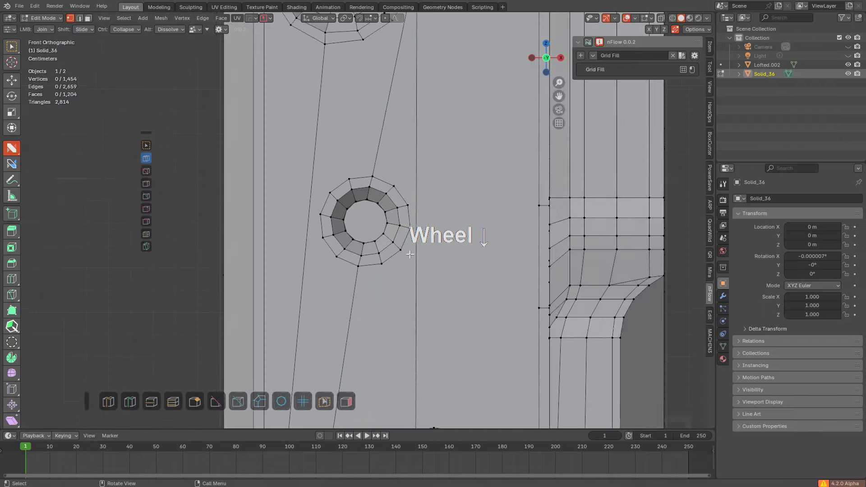
{"action": "middle_click_drag", "start_coordinate": [408, 253], "coordinate": [405, 122], "text": "shift"}
{"action": "scroll", "coordinate": [384, 217], "scroll_direction": "up", "scroll_amount": 1}
{"action": "middle_click_drag", "start_coordinate": [384, 216], "coordinate": [345, 99], "text": "shift"}
{"action": "scroll", "coordinate": [406, 244], "scroll_direction": "down", "scroll_amount": 2}
{"action": "scroll", "coordinate": [419, 193], "scroll_direction": "up", "scroll_amount": 3}
{"action": "middle_click_drag", "start_coordinate": [419, 262], "coordinate": [372, 232], "text": "shift"}
{"action": "key", "text": "2"}
{"action": "left_click", "coordinate": [369, 269], "text": "alt"}
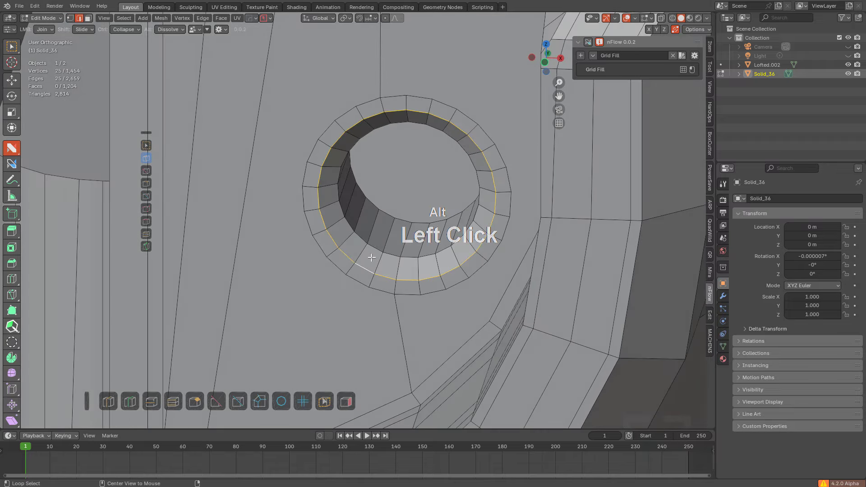
{"action": "left_click", "coordinate": [378, 260], "text": "alt"}
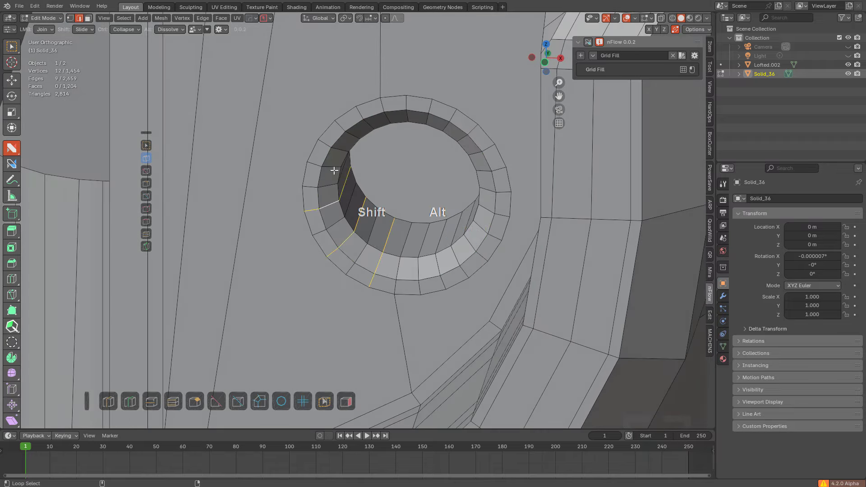
{"action": "middle_click_drag", "start_coordinate": [334, 170], "coordinate": [350, 126]}
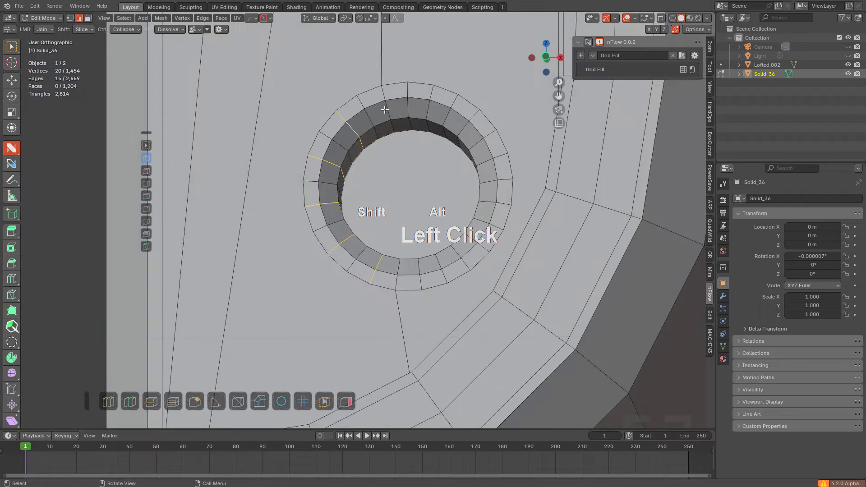
{"action": "left_click", "coordinate": [433, 111], "text": "alt+shift"}
{"action": "middle_click_drag", "start_coordinate": [433, 111], "coordinate": [463, 141]}
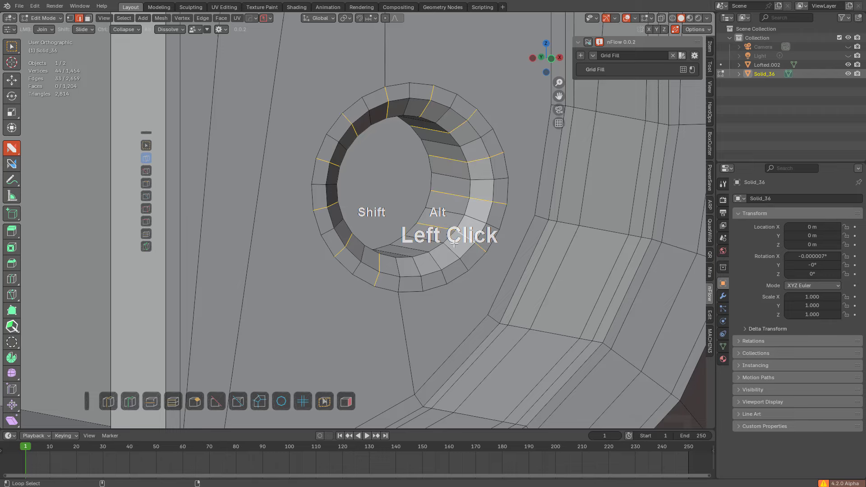
{"action": "middle_click_drag", "start_coordinate": [439, 261], "coordinate": [407, 208]}
{"action": "left_click", "coordinate": [418, 265], "text": "alt+shift"}
{"action": "key", "text": "ctrl+x"}
Step: Select the vertex ring at the back of the lower hole and apply LoopTools Circle and Space to it
{"action": "key", "text": "1"}
{"action": "left_click", "coordinate": [399, 229], "text": "alt"}
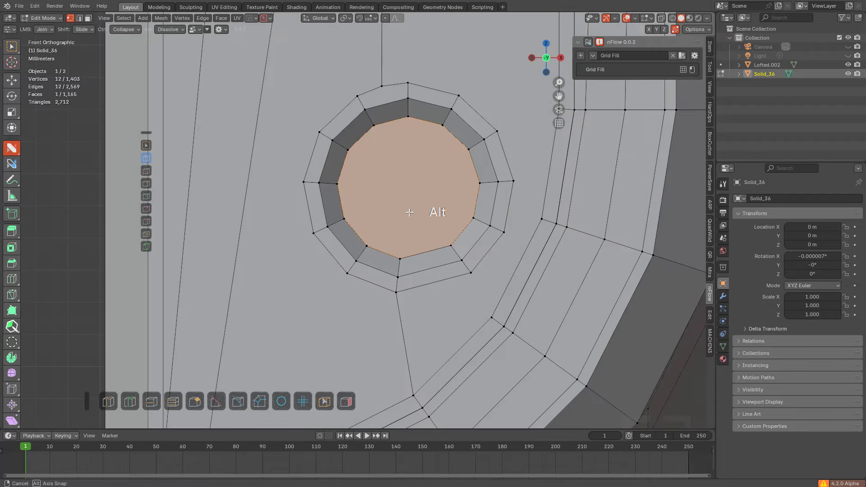
{"action": "right_click", "coordinate": [426, 209]}
{"action": "mouse_move", "coordinate": [426, 210]}
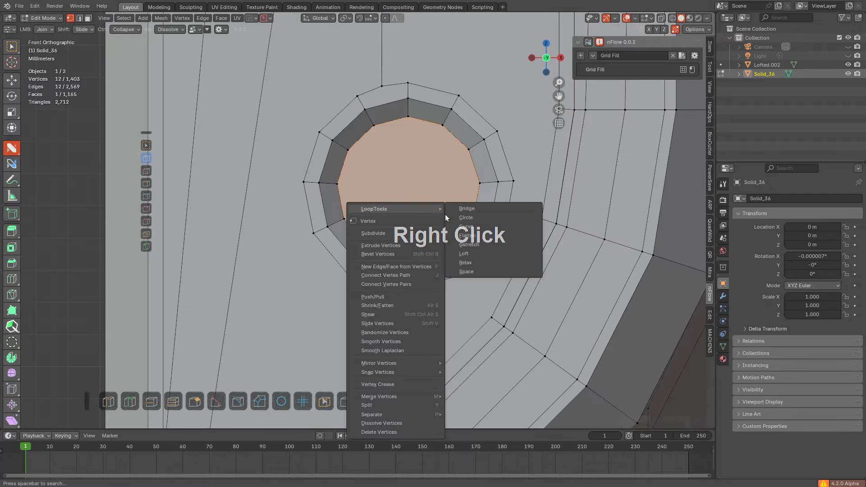
{"action": "left_click", "coordinate": [469, 220]}
{"action": "right_click", "coordinate": [469, 220]}
{"action": "mouse_move", "coordinate": [470, 220]}
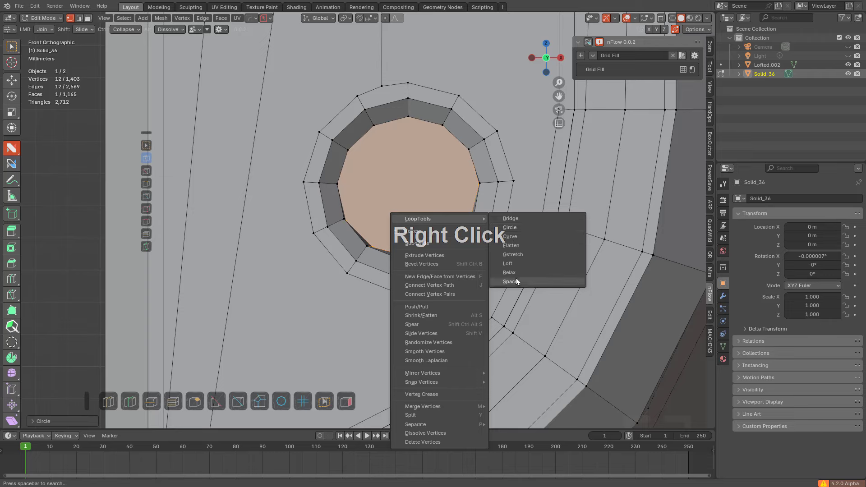
{"action": "left_click", "coordinate": [516, 281]}
Step: Select the lower hole's front inner vertex ring and apply LoopTools Circle and Relax to it
{"action": "middle_click_drag", "start_coordinate": [469, 217], "coordinate": [468, 247]}
{"action": "left_click", "coordinate": [469, 224], "text": "alt"}
{"action": "left_click", "coordinate": [469, 253], "text": "alt"}
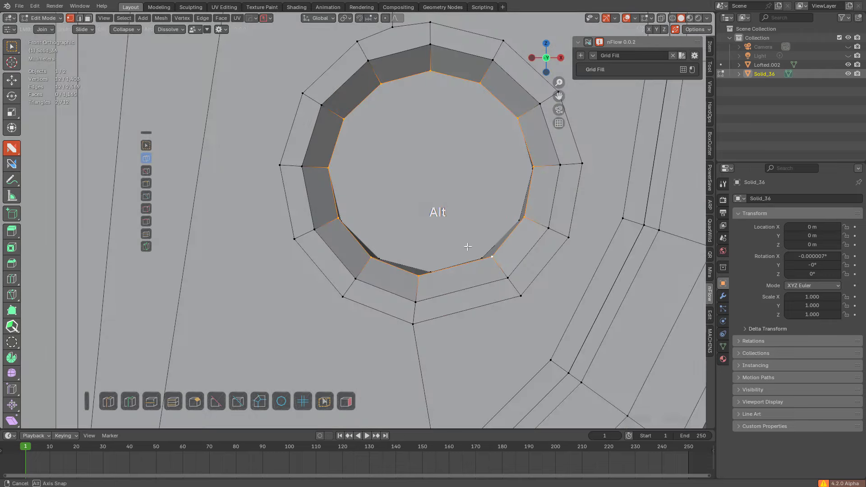
{"action": "right_click", "coordinate": [468, 249]}
{"action": "mouse_move", "coordinate": [510, 253]}
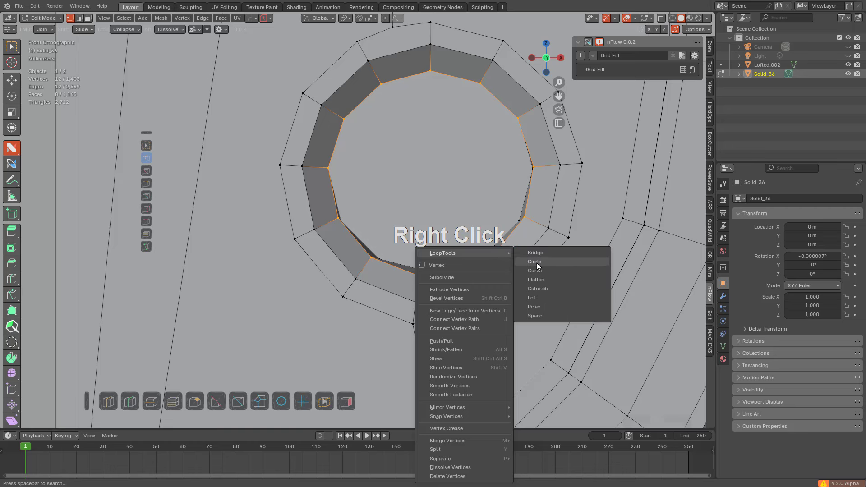
{"action": "left_click", "coordinate": [537, 264]}
{"action": "right_click", "coordinate": [532, 241]}
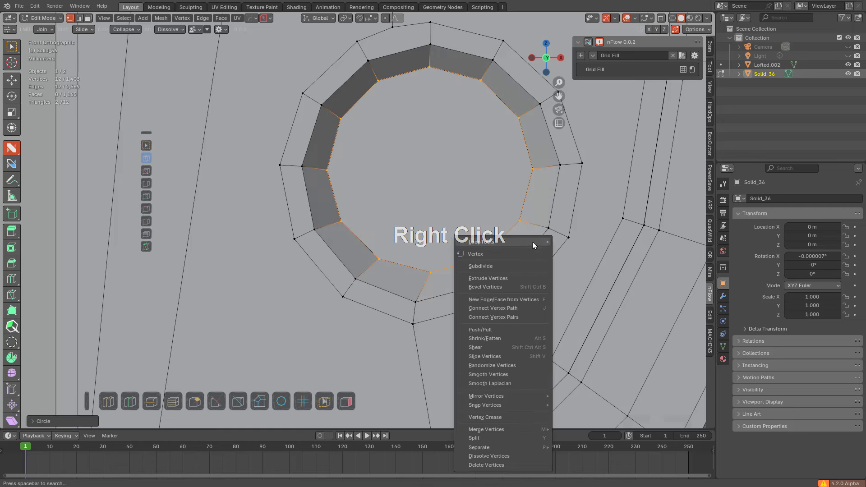
{"action": "mouse_move", "coordinate": [537, 243]}
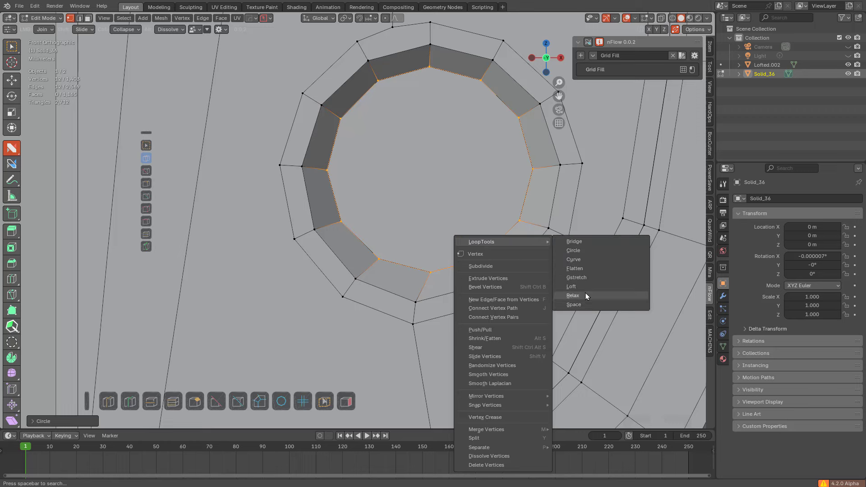
{"action": "left_click", "coordinate": [585, 294]}
Step: Select the lower hole's middle vertex ring and apply LoopTools Circle and Space to it
{"action": "middle_click_drag", "start_coordinate": [555, 200], "coordinate": [509, 239]}
{"action": "left_click", "coordinate": [509, 239], "text": "alt"}
{"action": "right_click", "coordinate": [510, 239]}
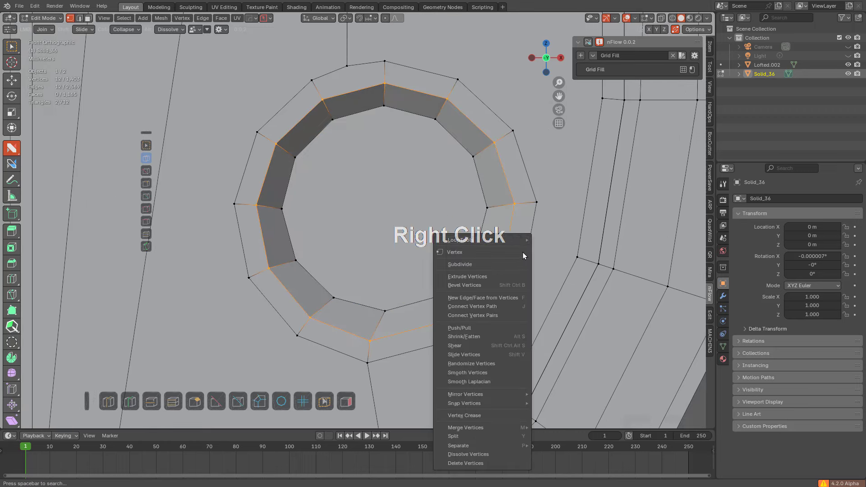
{"action": "mouse_move", "coordinate": [522, 241]}
{"action": "left_click", "coordinate": [562, 248]}
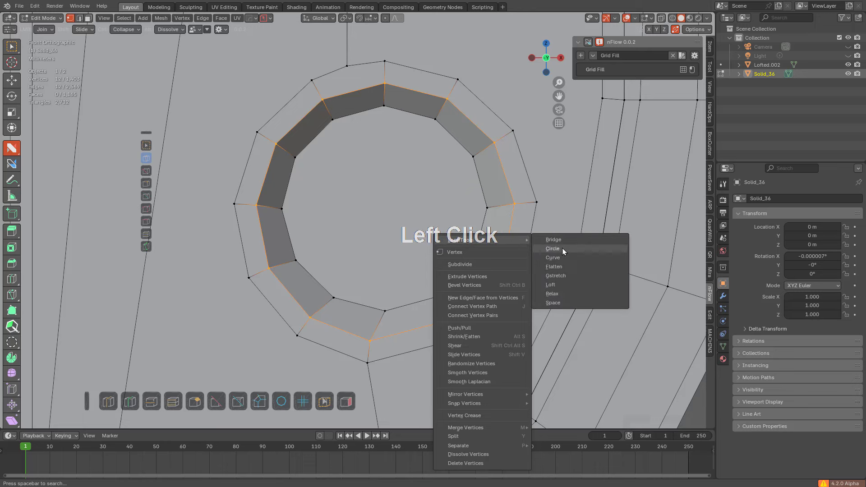
{"action": "right_click", "coordinate": [548, 220]}
{"action": "mouse_move", "coordinate": [548, 220]}
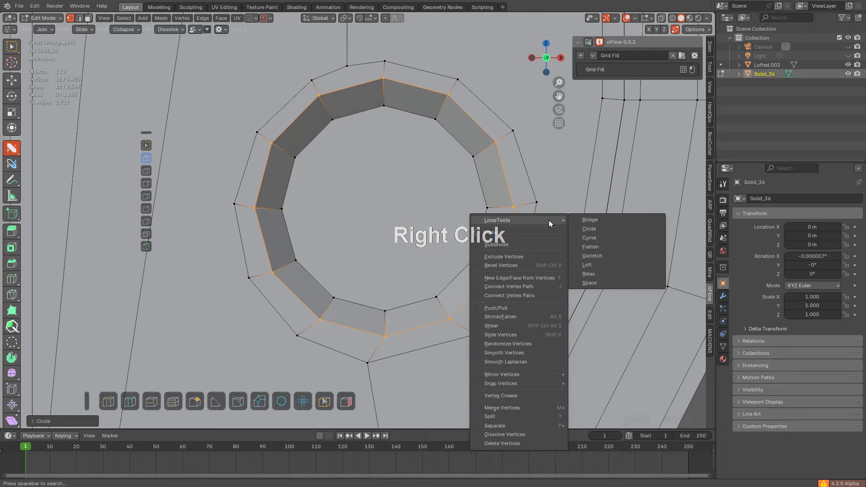
{"action": "left_click", "coordinate": [595, 283]}
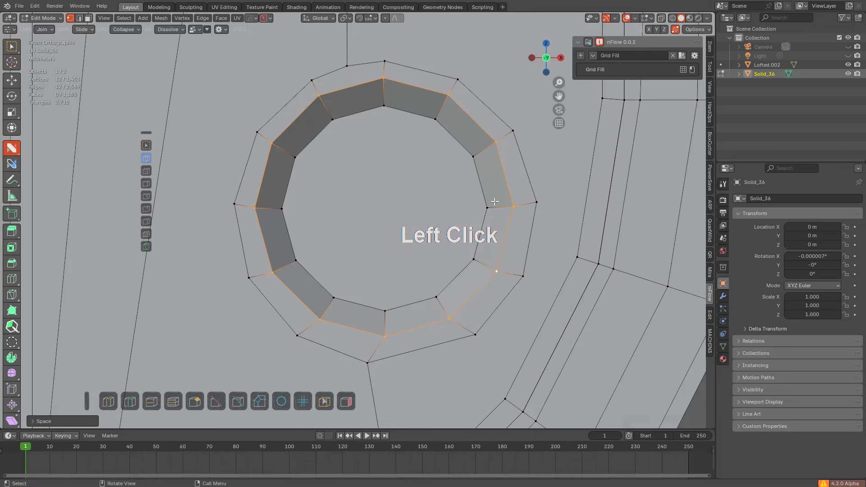
Step: Select both halves of the lower hole's outer vertex ring
{"action": "left_click", "coordinate": [519, 169], "text": "alt"}
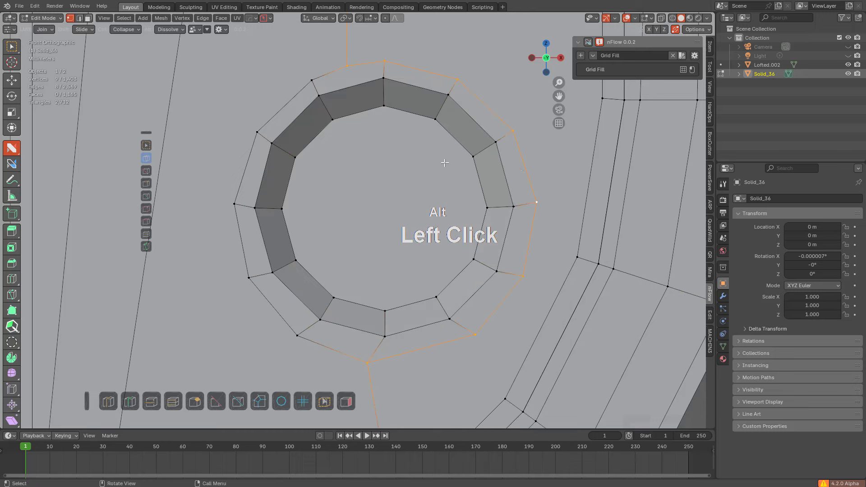
{"action": "left_click", "coordinate": [240, 165], "text": "alt+shift"}
Step: Try to round and evenly space the selected outer ring with LoopTools, undoing each attempt
{"action": "right_click", "coordinate": [529, 253]}
{"action": "mouse_move", "coordinate": [540, 253]}
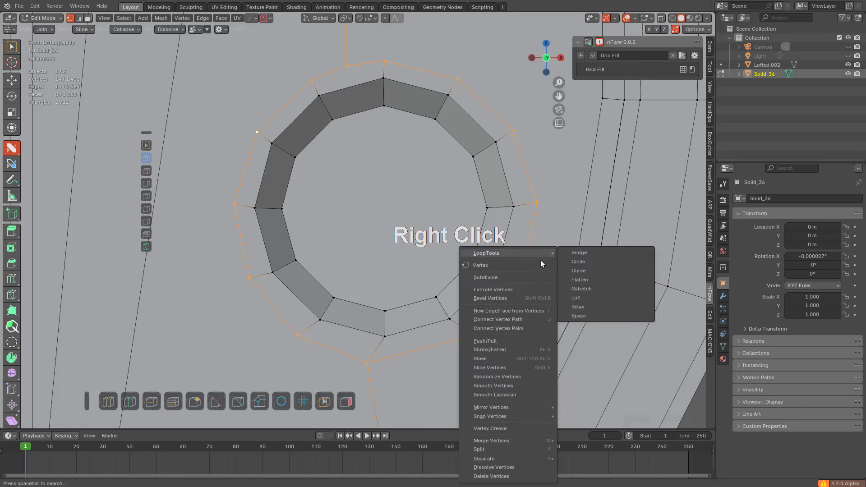
{"action": "left_click", "coordinate": [578, 267]}
{"action": "key", "text": "ctrl+z"}
{"action": "right_click", "coordinate": [534, 231]}
{"action": "mouse_move", "coordinate": [534, 232]}
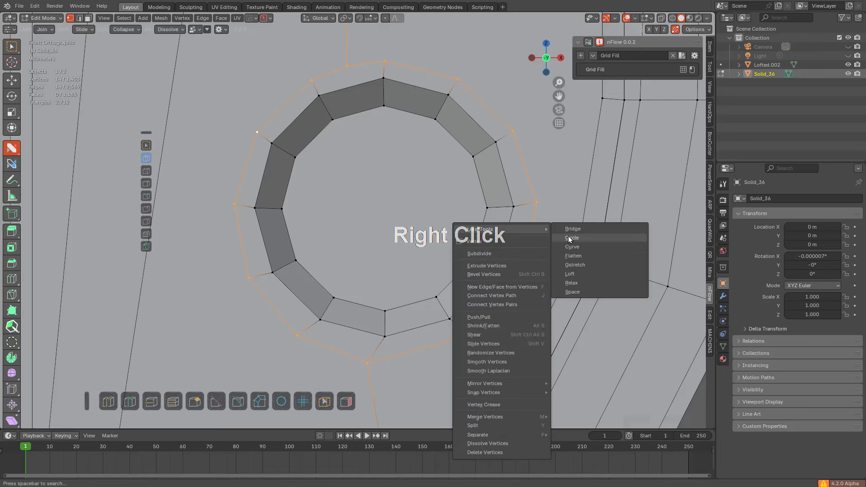
{"action": "left_click", "coordinate": [580, 293]}
{"action": "key", "text": "ctrl+z"}
Step: Remove the stray vertex far above the lower hole, at the end of the vertical edge, from the outer ring selection
{"action": "scroll", "coordinate": [439, 231], "scroll_direction": "down", "scroll_amount": 2}
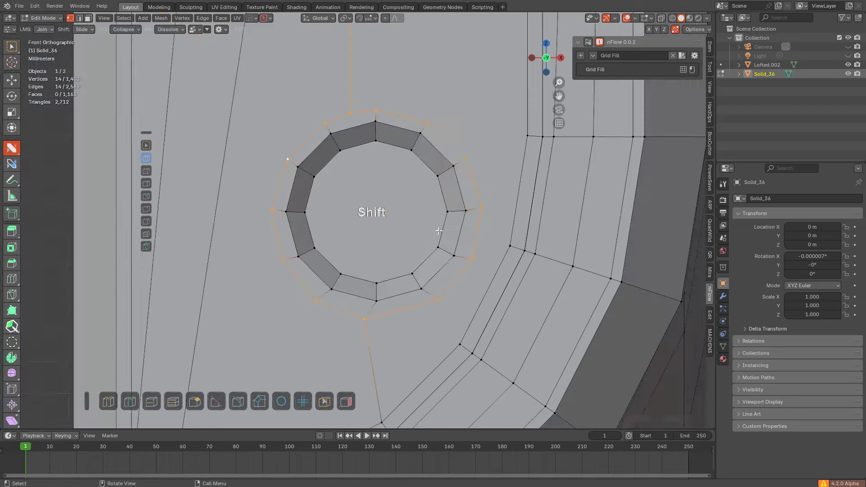
{"action": "scroll", "coordinate": [439, 231], "scroll_direction": "down", "scroll_amount": 6}
{"action": "middle_click_drag", "start_coordinate": [481, 236], "coordinate": [386, 233], "text": "shift"}
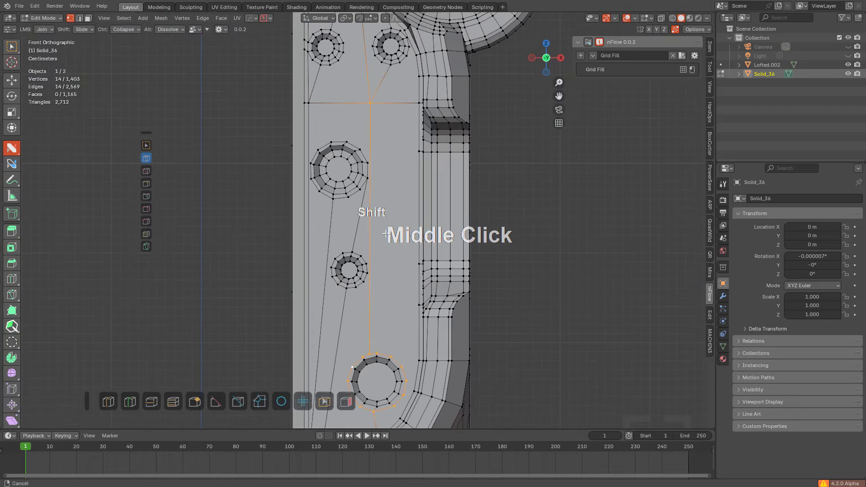
{"action": "key", "text": "b"}
{"action": "middle_click_drag", "start_coordinate": [345, 89], "coordinate": [397, 124]}
{"action": "middle_click_drag", "start_coordinate": [391, 352], "coordinate": [388, 350], "text": "shift"}
Step: Apply LoopTools Circle to the lower hole's selected outer vertex ring
{"action": "scroll", "coordinate": [387, 350], "scroll_direction": "up", "scroll_amount": 3}
{"action": "scroll", "coordinate": [455, 281], "scroll_direction": "up", "scroll_amount": 1}
{"action": "middle_click_drag", "start_coordinate": [428, 371], "coordinate": [431, 214], "text": "shift"}
{"action": "scroll", "coordinate": [431, 214], "scroll_direction": "up", "scroll_amount": 6}
{"action": "right_click", "coordinate": [527, 112]}
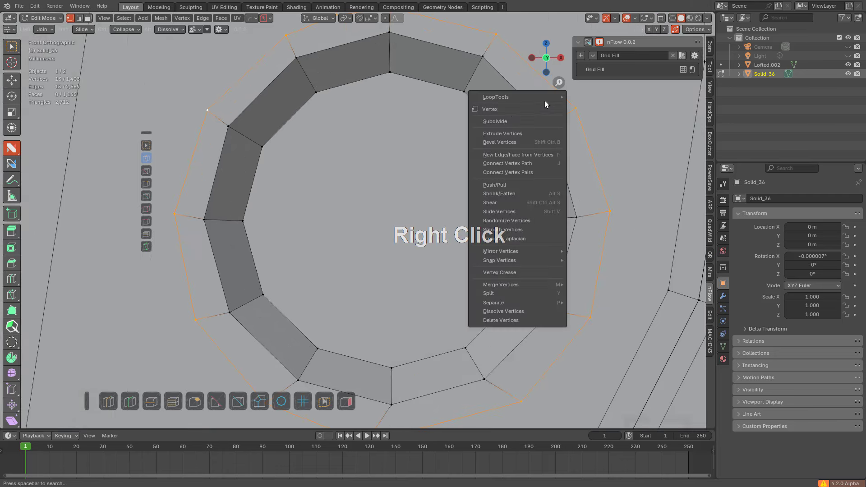
{"action": "mouse_move", "coordinate": [545, 103]}
{"action": "left_click", "coordinate": [603, 106]}
{"action": "scroll", "coordinate": [505, 209], "scroll_direction": "down", "scroll_amount": 4}
{"action": "middle_click_drag", "start_coordinate": [499, 211], "coordinate": [505, 210], "text": "shift"}
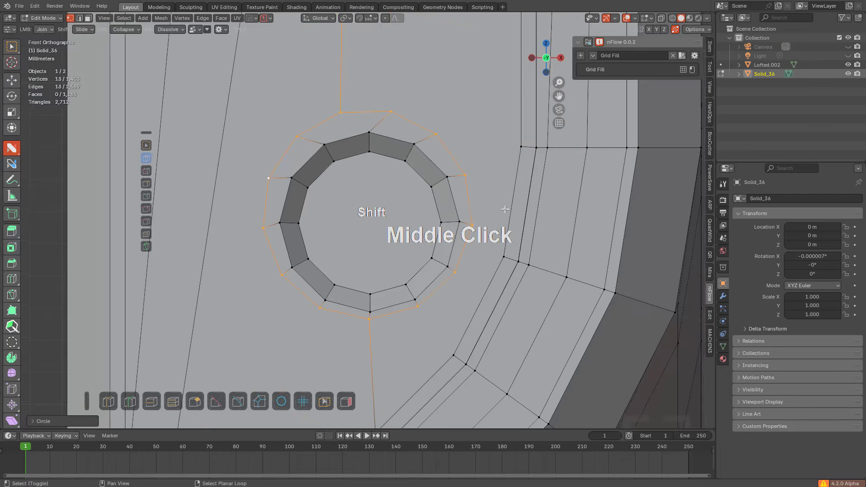
Step: Scale the outer ring up slightly and move it so it sits evenly around the lower hole
{"action": "scroll", "coordinate": [505, 209], "scroll_direction": "up", "scroll_amount": 3}
{"action": "key", "text": "s"}
{"action": "left_click", "coordinate": [519, 215]}
{"action": "key", "text": "g"}
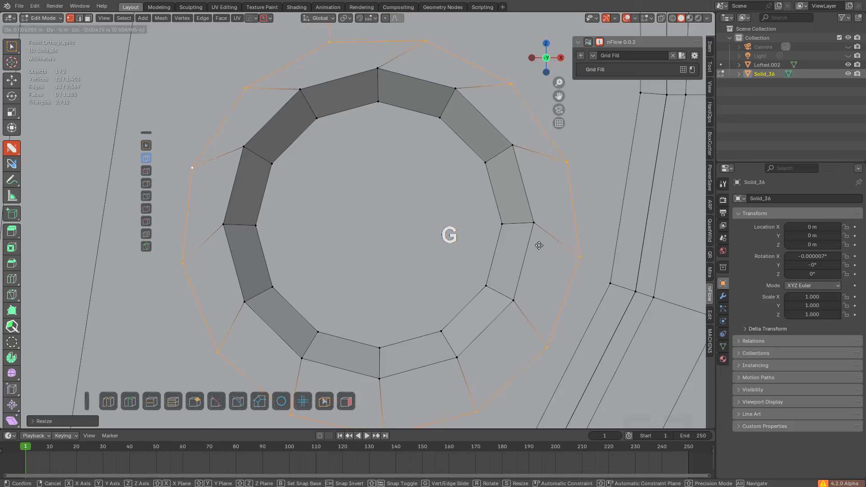
{"action": "key", "text": "s"}
{"action": "left_click", "coordinate": [532, 238]}
{"action": "middle_click_drag", "start_coordinate": [256, 96], "coordinate": [273, 141], "text": "shift"}
Step: Slide the outer ring's upper-left vertex and top vertex along their edges to align them with the matching middle-ring vertices
{"action": "key", "text": "alt+a"}
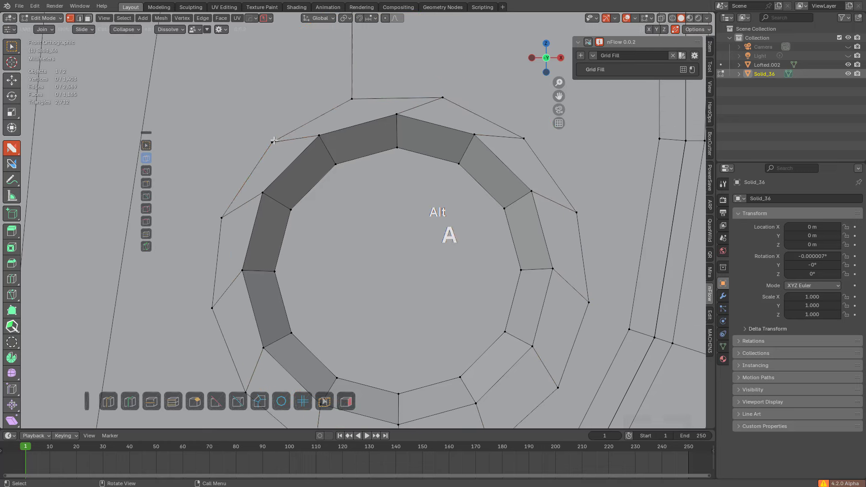
{"action": "left_click", "coordinate": [274, 140]}
{"action": "key", "text": "g"}
{"action": "key", "text": "g"}
{"action": "left_click", "coordinate": [311, 119]}
{"action": "left_click", "coordinate": [441, 97]}
{"action": "key", "text": "g"}
{"action": "key", "text": "g"}
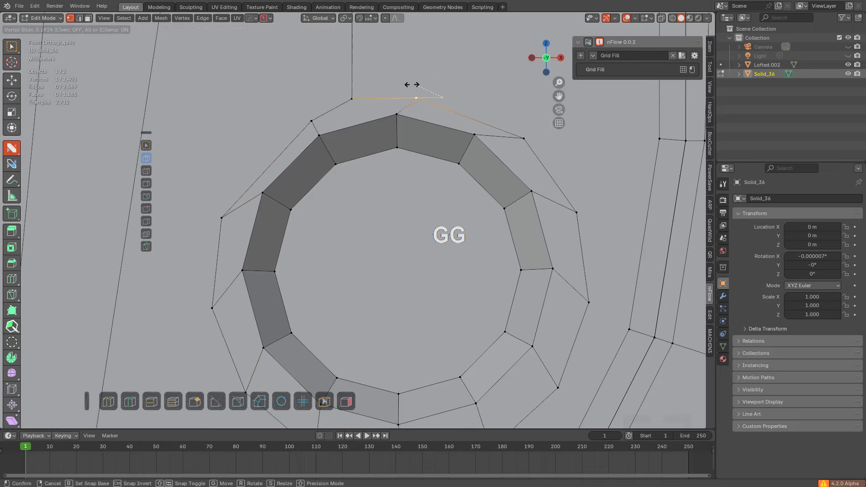
{"action": "left_click", "coordinate": [398, 86]}
Step: Reposition the outer ring's upper-right vertex and its two upper-left vertices opposite their connected middle-ring vertices
{"action": "left_click", "coordinate": [359, 99]}
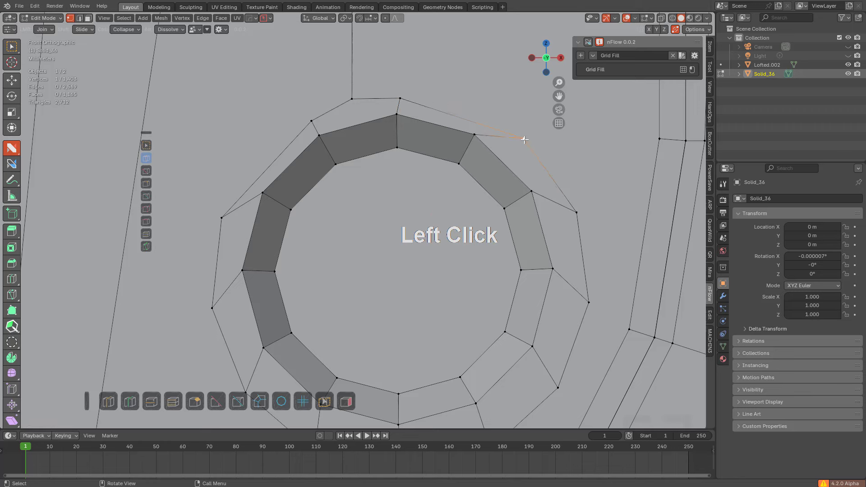
{"action": "key", "text": "g"}
{"action": "left_click", "coordinate": [484, 107]}
{"action": "left_click", "coordinate": [215, 217]}
{"action": "key", "text": "g"}
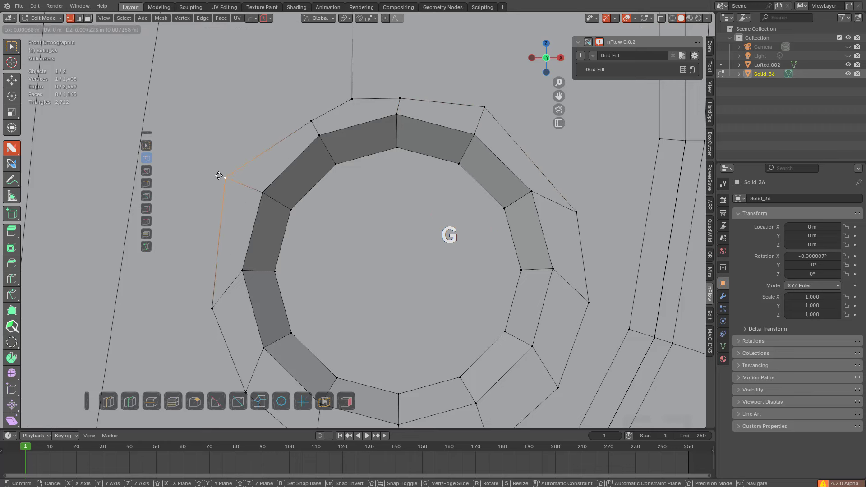
{"action": "left_click", "coordinate": [224, 173]}
{"action": "left_click", "coordinate": [297, 118]}
{"action": "key", "text": "g"}
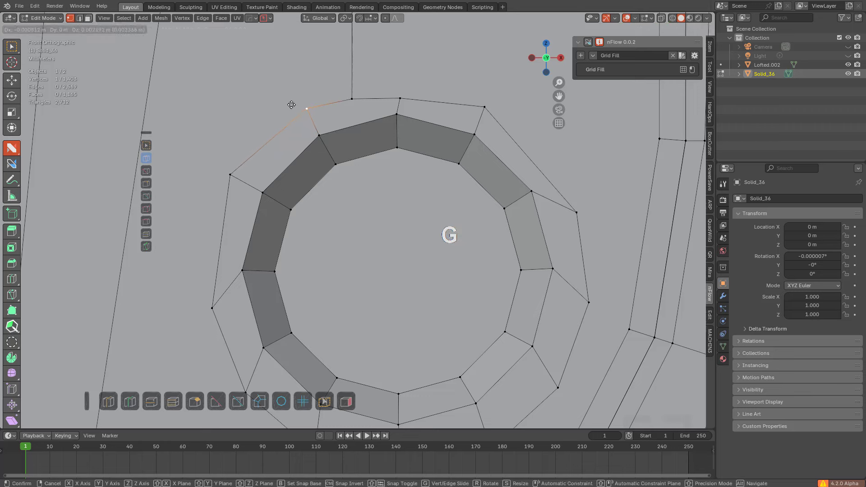
{"action": "left_click", "coordinate": [291, 104]}
Step: Move the two adjacent vertices at the top of the outer ring slightly upward
{"action": "left_click", "coordinate": [352, 99]}
{"action": "key", "text": "g"}
{"action": "left_click", "coordinate": [354, 88]}
{"action": "left_click", "coordinate": [399, 101]}
{"action": "key", "text": "g"}
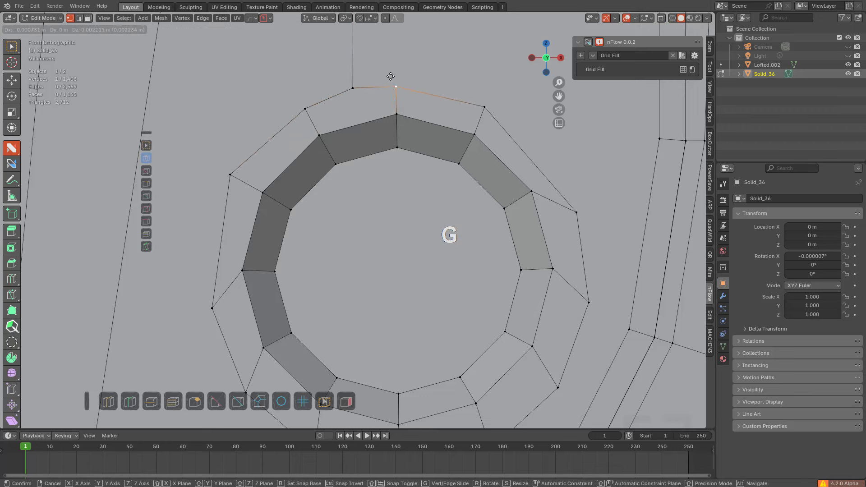
{"action": "left_click", "coordinate": [393, 75]}
Step: Slide the extra top vertex holding the vertical edge onto the neighbouring top-centre vertex to merge them
{"action": "left_click", "coordinate": [353, 87]}
{"action": "key", "text": "g"}
{"action": "key", "text": "g"}
{"action": "left_click", "coordinate": [398, 86]}
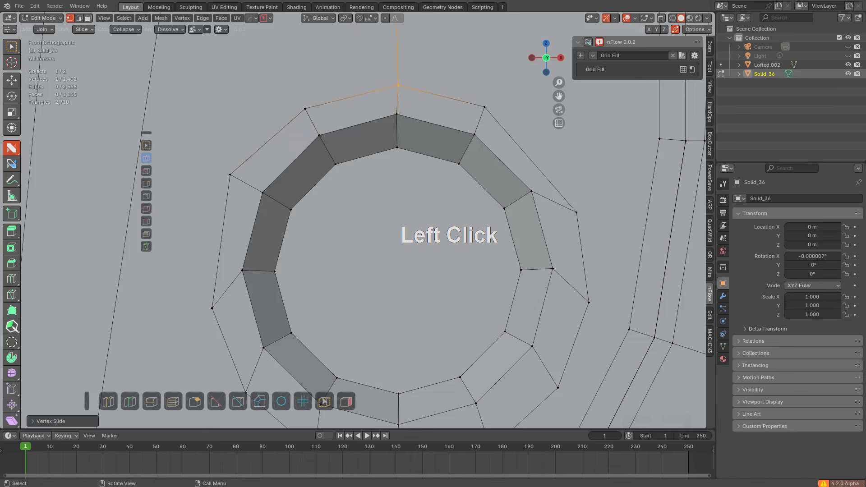
Step: Move the outer ring's right-upper vertex and leftmost vertex upward to line up with their middle-ring vertices
{"action": "left_click", "coordinate": [564, 204]}
{"action": "key", "text": "g"}
{"action": "left_click", "coordinate": [552, 163]}
{"action": "middle_click_drag", "start_coordinate": [337, 231], "coordinate": [418, 144], "text": "shift"}
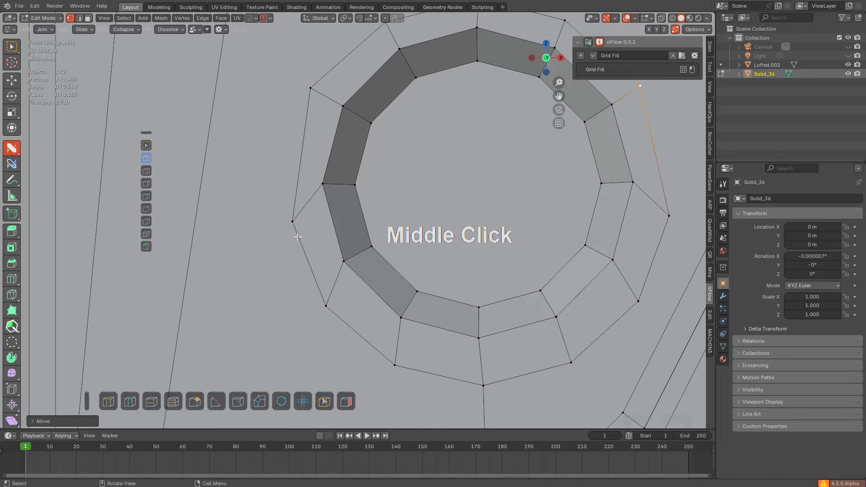
{"action": "left_click", "coordinate": [296, 235]}
{"action": "key", "text": "g"}
{"action": "left_click", "coordinate": [288, 200]}
Step: Move the outer ring's two lower-left vertices and its bottom vertex into line with their middle-ring vertices
{"action": "left_click", "coordinate": [325, 307]}
{"action": "key", "text": "g"}
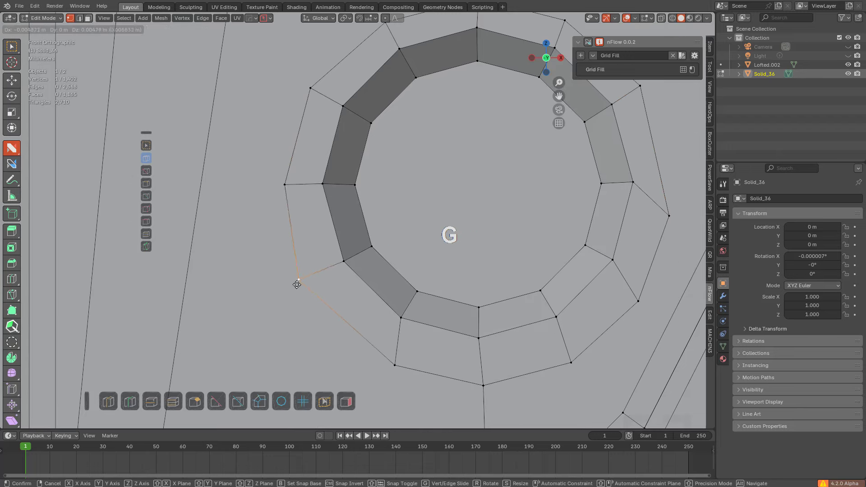
{"action": "left_click", "coordinate": [311, 296]}
{"action": "left_click", "coordinate": [394, 363]}
{"action": "key", "text": "g"}
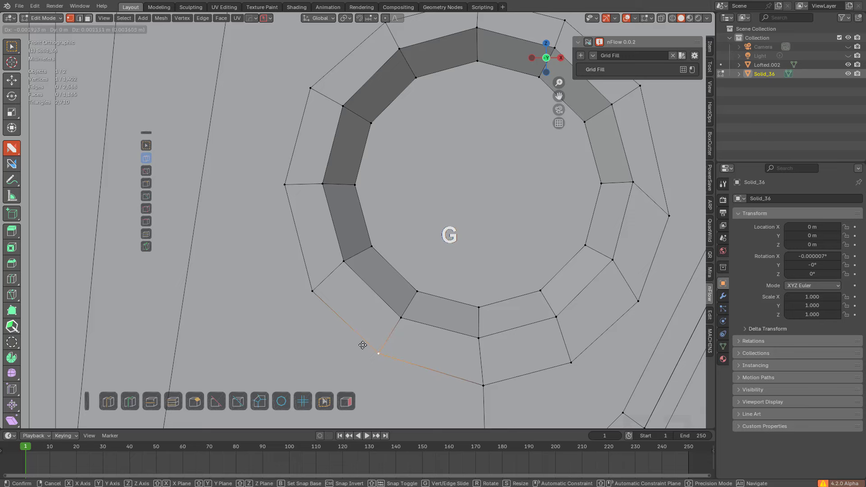
{"action": "left_click", "coordinate": [363, 345]}
{"action": "left_click", "coordinate": [480, 383]}
{"action": "key", "text": "g"}
{"action": "left_click", "coordinate": [475, 382]}
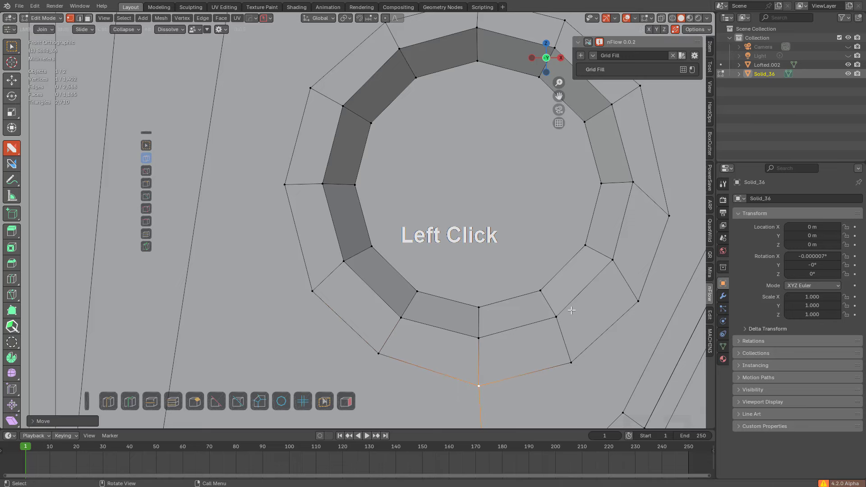
Step: Move the outer ring's lower-right vertex and rightmost vertex into line with their middle-ring vertices
{"action": "middle_click_drag", "start_coordinate": [570, 310], "coordinate": [478, 339], "text": "shift"}
{"action": "left_click", "coordinate": [506, 324]}
{"action": "key", "text": "g"}
{"action": "left_click", "coordinate": [502, 321]}
{"action": "left_click", "coordinate": [540, 234]}
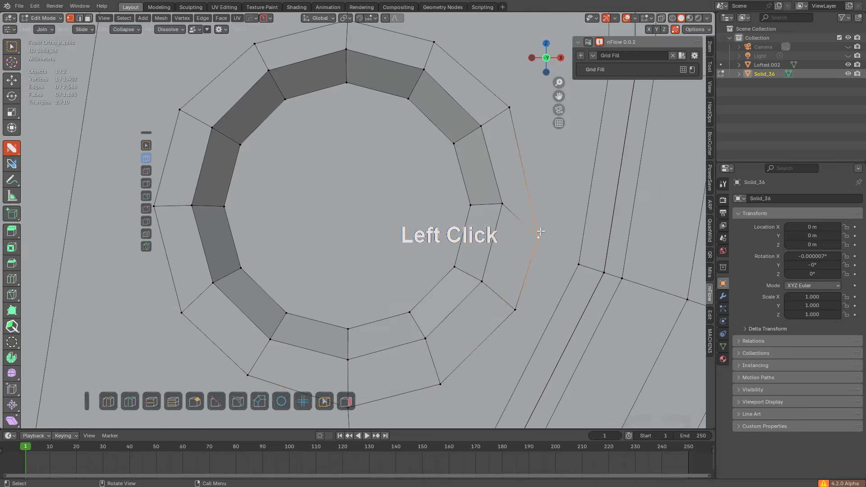
{"action": "key", "text": "g"}
{"action": "left_click", "coordinate": [540, 197]}
Step: Join the upper-right and right vertices of the right hole's outer ring to the neighbouring vertices of the curved panel border
{"action": "scroll", "coordinate": [458, 234], "scroll_direction": "down", "scroll_amount": 3}
{"action": "scroll", "coordinate": [459, 234], "scroll_direction": "down", "scroll_amount": 3}
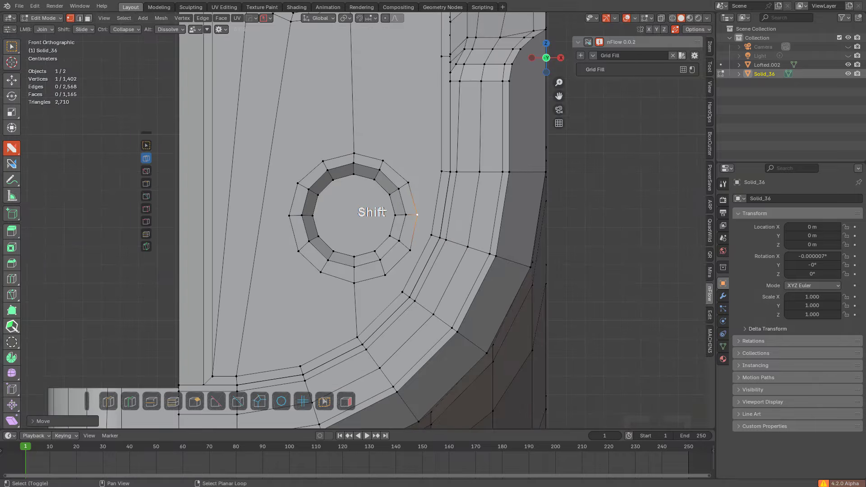
{"action": "middle_click_drag", "start_coordinate": [361, 208], "coordinate": [391, 248]}
{"action": "middle_click_drag", "start_coordinate": [391, 249], "coordinate": [385, 226], "text": "shift"}
{"action": "scroll", "coordinate": [386, 208], "scroll_direction": "up", "scroll_amount": 2}
{"action": "middle_click_drag", "start_coordinate": [386, 193], "coordinate": [408, 205], "text": "shift"}
{"action": "mouse_move", "coordinate": [408, 206]}
{"action": "middle_mouse_down"}
{"action": "mouse_move", "coordinate": [379, 203]}
{"action": "mouse_move", "coordinate": [406, 199]}
{"action": "middle_mouse_up"}
{"action": "middle_click_drag", "start_coordinate": [436, 131], "coordinate": [389, 263], "text": "shift"}
{"action": "scroll", "coordinate": [407, 244], "scroll_direction": "up", "scroll_amount": 6}
{"action": "left_click_drag", "start_coordinate": [419, 139], "coordinate": [433, 138]}
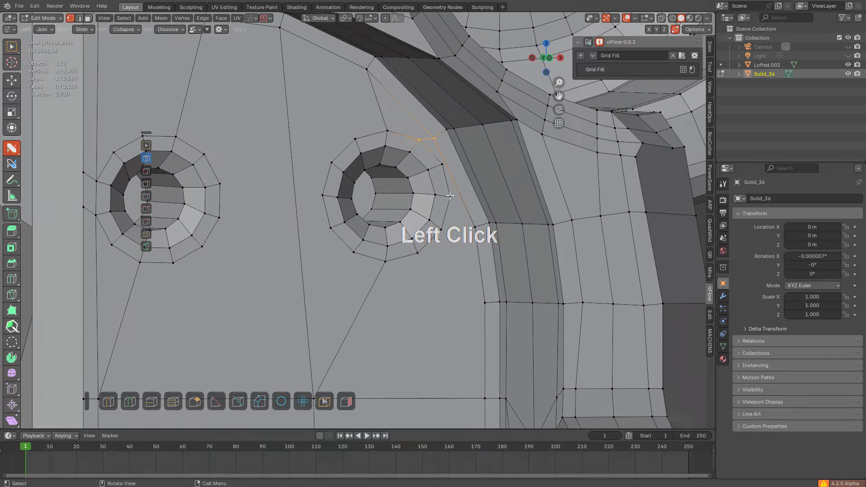
{"action": "left_click_drag", "start_coordinate": [450, 196], "coordinate": [450, 172]}
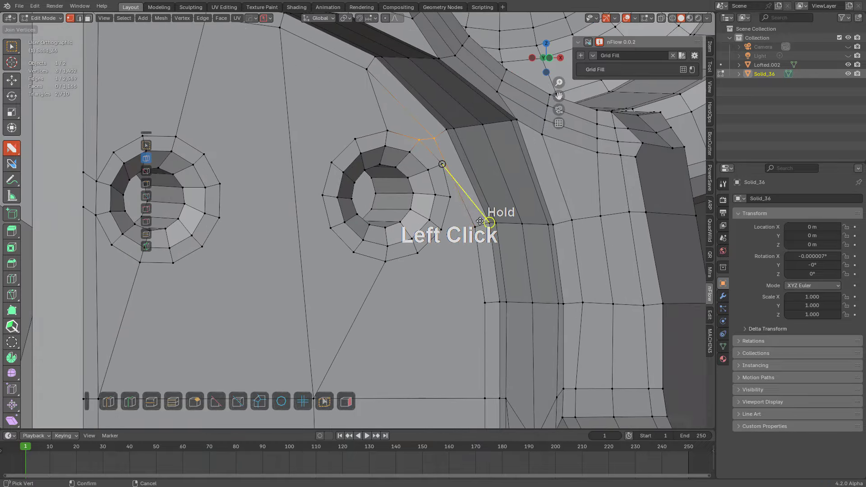
{"action": "left_click_drag", "start_coordinate": [480, 221], "coordinate": [483, 279]}
Step: Join the lower-right vertex of the right hole's outer ring to the panel's corner vertex below it
{"action": "middle_click_drag", "start_coordinate": [472, 267], "coordinate": [459, 183], "text": "shift"}
{"action": "key", "text": "a"}
{"action": "left_click_drag", "start_coordinate": [405, 173], "coordinate": [468, 293]}
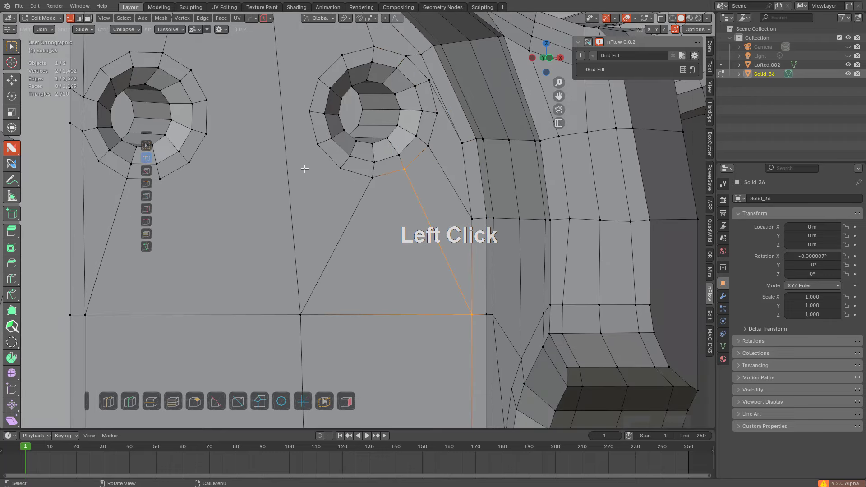
Step: Connect the facing outer-ring vertices of the two holes with five rows of edges, from lower to upper
{"action": "middle_click_drag", "start_coordinate": [271, 106], "coordinate": [348, 150], "text": "shift"}
{"action": "left_click_drag", "start_coordinate": [282, 146], "coordinate": [388, 156]}
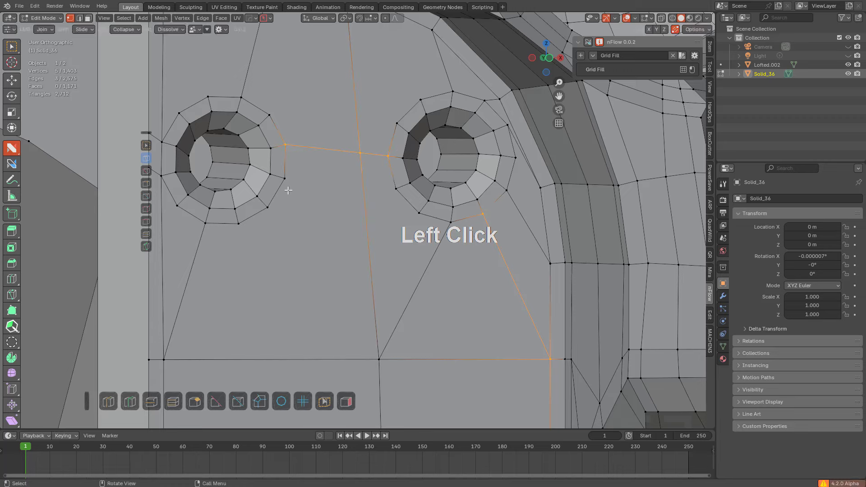
{"action": "left_click_drag", "start_coordinate": [284, 179], "coordinate": [396, 189]}
{"action": "left_click_drag", "start_coordinate": [271, 212], "coordinate": [419, 212]}
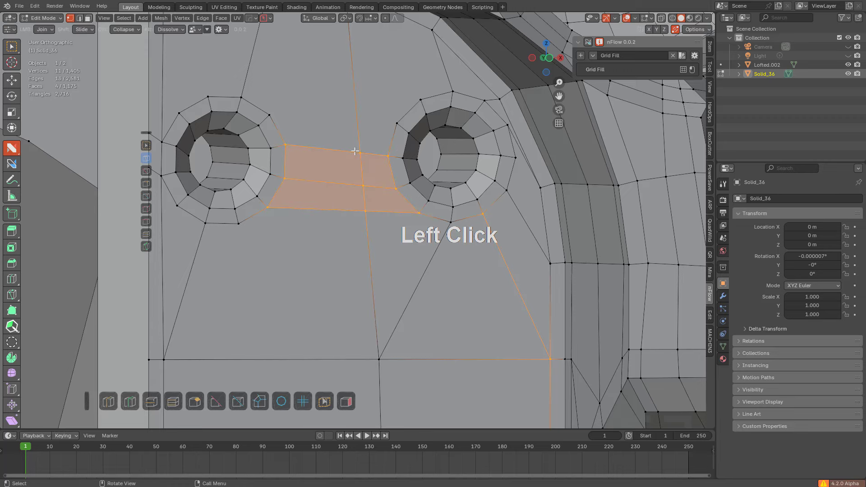
{"action": "left_click_drag", "start_coordinate": [392, 125], "coordinate": [295, 116]}
{"action": "middle_click_drag", "start_coordinate": [414, 78], "coordinate": [449, 180], "text": "shift"}
{"action": "left_click_drag", "start_coordinate": [459, 190], "coordinate": [298, 180]}
{"action": "key", "text": "alt+a"}
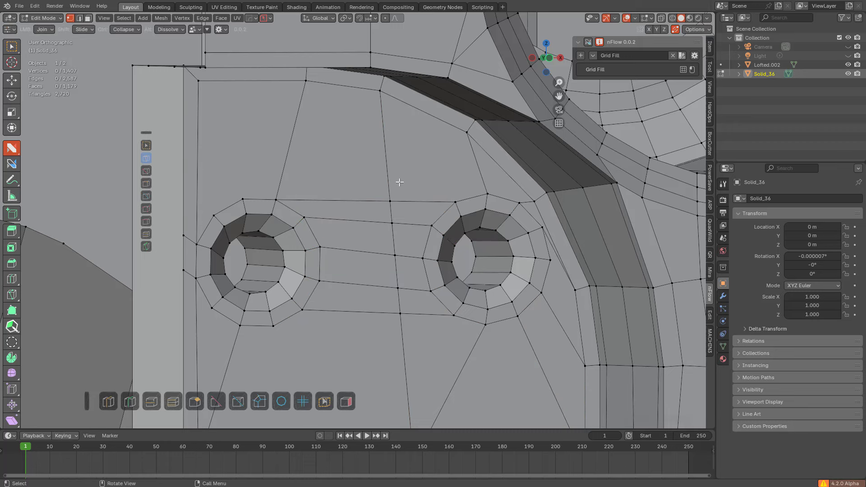
Step: Show the mesh analysis overlay and replace the vertical edge above the bridge with one joining the right ring's upper-left vertex to the border
{"action": "left_click", "coordinate": [353, 401]}
{"action": "middle_click_drag", "start_coordinate": [412, 222], "coordinate": [432, 266]}
{"action": "scroll", "coordinate": [433, 262], "scroll_direction": "up", "scroll_amount": 2}
{"action": "left_click_drag", "start_coordinate": [481, 247], "coordinate": [374, 86]}
{"action": "left_click", "coordinate": [384, 161], "text": "alt"}
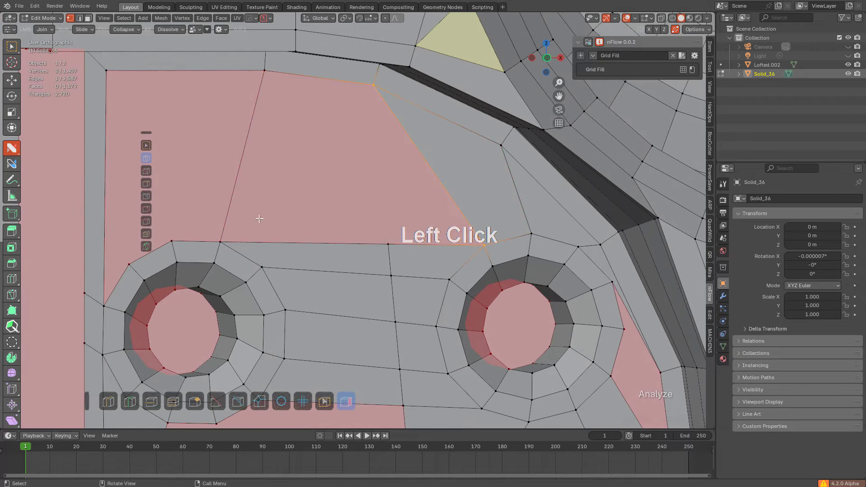
Step: Slide the column of edges crossing the bridge between the two holes onto the right hole's outer ring
{"action": "middle_click_drag", "start_coordinate": [382, 279], "coordinate": [381, 174], "text": "shift"}
{"action": "key", "text": "2"}
{"action": "left_click", "coordinate": [393, 247]}
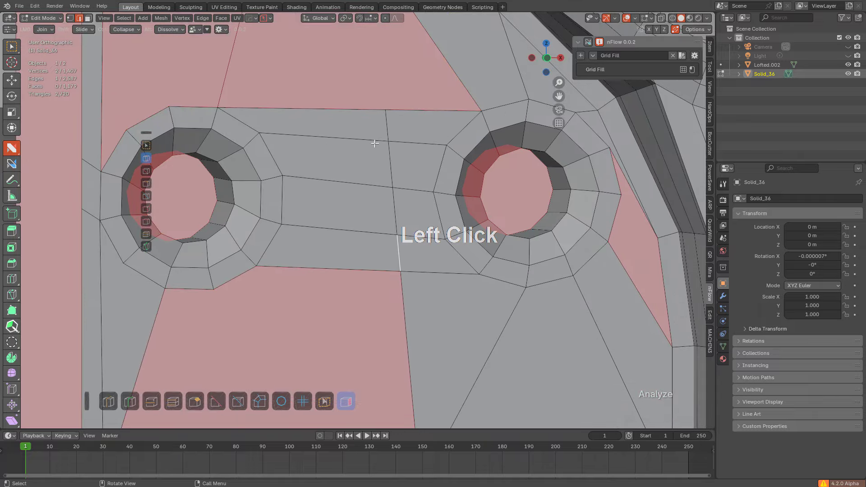
{"action": "left_click", "coordinate": [386, 129], "text": "ctrl"}
{"action": "key", "text": "g"}
{"action": "key", "text": "g"}
{"action": "left_click", "coordinate": [557, 125]}
{"action": "scroll", "coordinate": [454, 261], "scroll_direction": "down", "scroll_amount": 3}
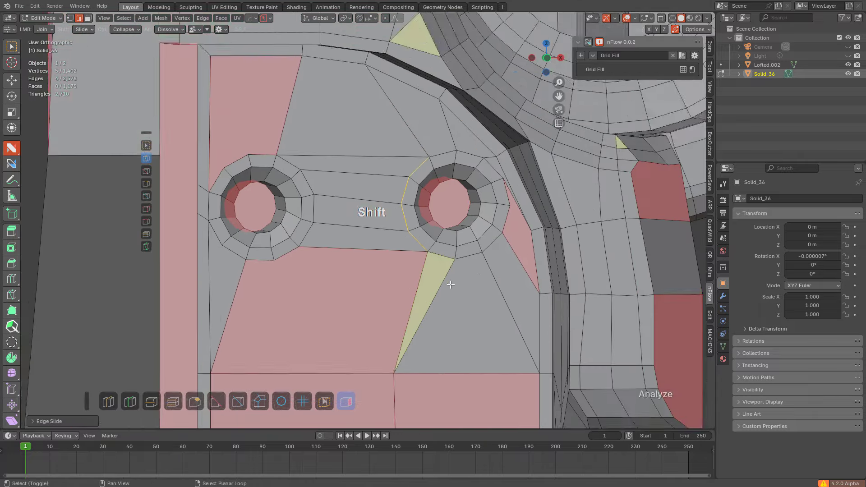
{"action": "middle_click_drag", "start_coordinate": [448, 286], "coordinate": [447, 226], "text": "shift"}
{"action": "key", "text": "alt+a"}
{"action": "left_click_drag", "start_coordinate": [403, 171], "coordinate": [394, 287]}
{"action": "scroll", "coordinate": [430, 186], "scroll_direction": "up", "scroll_amount": 3}
{"action": "key", "text": "ctrl+z"}
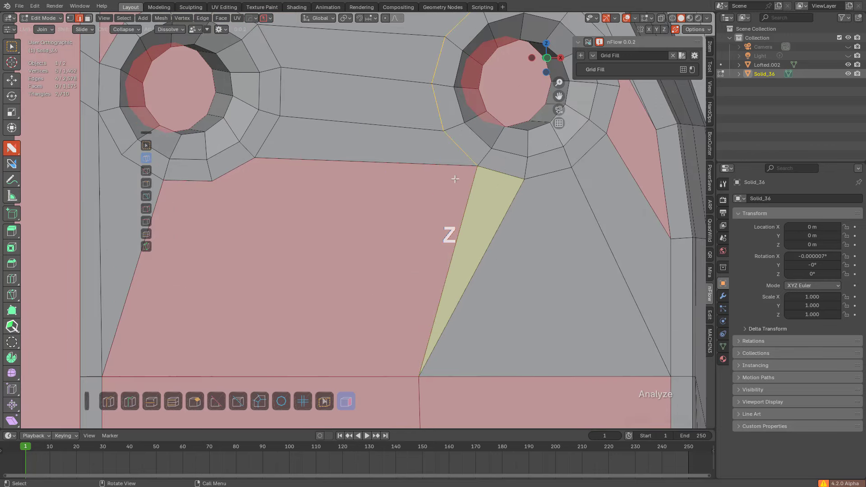
Step: Knife a vertical line from the top border vertex through the bridge to the lower edge's vertex, and dissolve the slanted edge beside it
{"action": "scroll", "coordinate": [453, 182], "scroll_direction": "down", "scroll_amount": 4}
{"action": "middle_click_drag", "start_coordinate": [361, 161], "coordinate": [363, 162], "text": "shift"}
{"action": "key", "text": "k"}
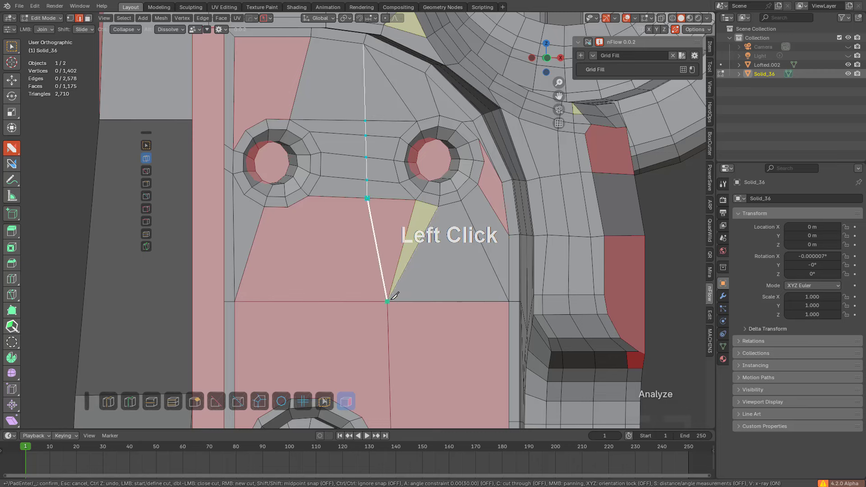
{"action": "key", "text": "space"}
{"action": "left_click", "coordinate": [402, 241], "text": "alt"}
Step: Add a loop cut across the narrow vertical strip beside the left hole, just above its outer ring's side connection
{"action": "middle_click_drag", "start_coordinate": [355, 162], "coordinate": [455, 201], "text": "shift"}
{"action": "scroll", "coordinate": [455, 208], "scroll_direction": "up", "scroll_amount": 2}
{"action": "middle_click_drag", "start_coordinate": [354, 189], "coordinate": [397, 253]}
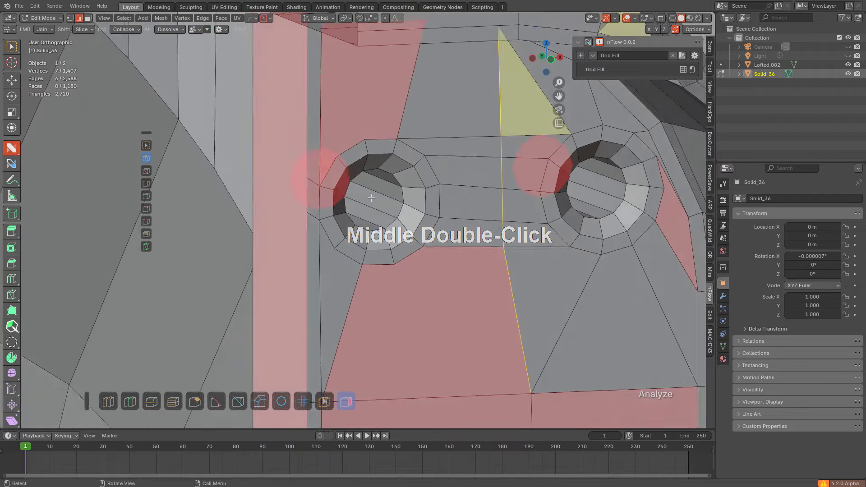
{"action": "scroll", "coordinate": [371, 198], "scroll_direction": "up", "scroll_amount": 1}
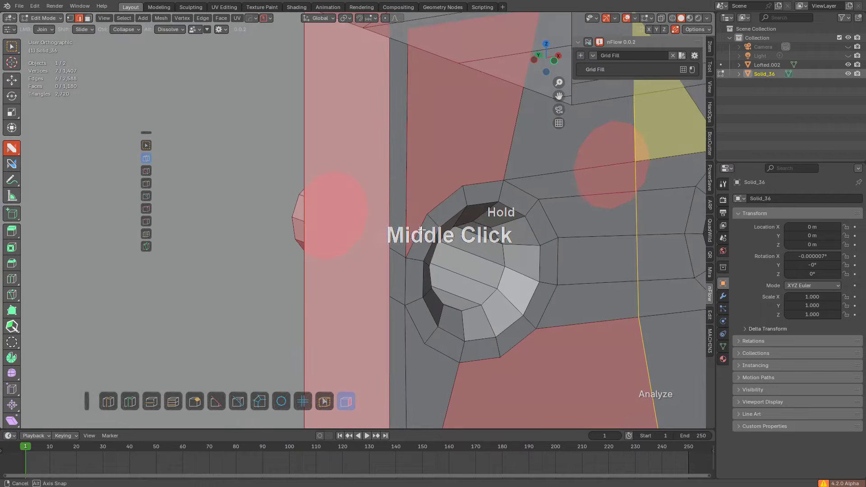
{"action": "key", "text": "ctrl+r"}
{"action": "left_click", "coordinate": [399, 258]}
{"action": "left_click", "coordinate": [399, 260]}
Step: Slide the new cut's outer vertex down to level it, and join its inner vertex to the left hole's outer ring
{"action": "key", "text": "1"}
{"action": "left_click", "coordinate": [390, 201]}
{"action": "key", "text": "g"}
{"action": "key", "text": "g"}
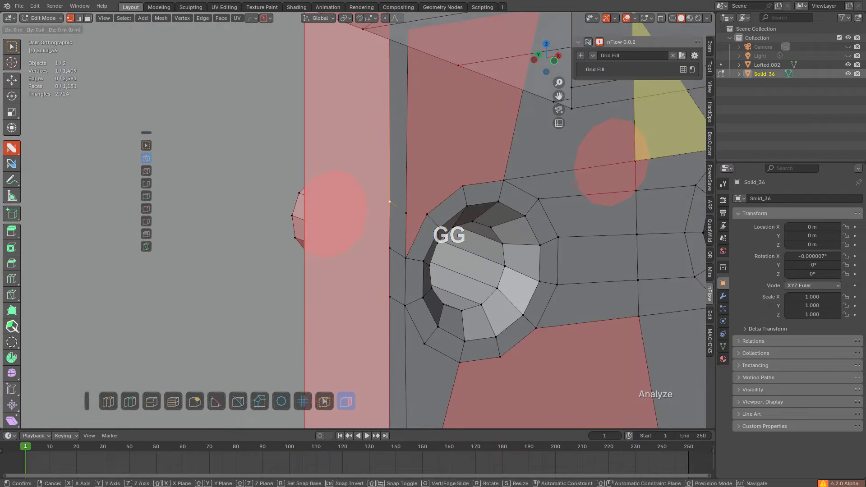
{"action": "left_click", "coordinate": [391, 216]}
{"action": "left_click_drag", "start_coordinate": [407, 214], "coordinate": [429, 214]}
Step: Add a loop cut through the ledge above the left hole and slide it toward the panel's corner
{"action": "scroll", "coordinate": [460, 187], "scroll_direction": "down", "scroll_amount": 1}
{"action": "middle_click_drag", "start_coordinate": [464, 184], "coordinate": [467, 237], "text": "shift"}
{"action": "middle_click_drag", "start_coordinate": [467, 237], "coordinate": [404, 181]}
{"action": "key", "text": "ctrl+r"}
{"action": "left_click", "coordinate": [388, 188]}
{"action": "left_click", "coordinate": [388, 189]}
{"action": "key", "text": "g"}
{"action": "key", "text": "g"}
{"action": "left_click", "coordinate": [401, 182]}
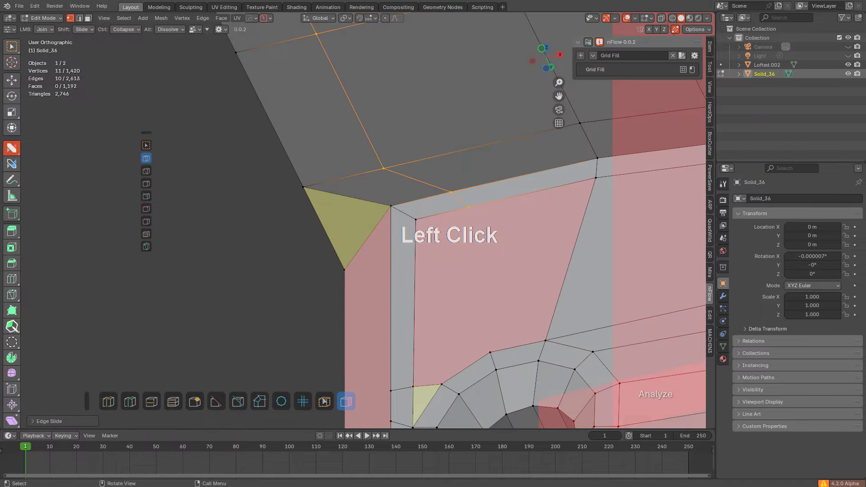
Step: Slide the loop cut's end edge in the top strip onto the panel's corner edge to merge them
{"action": "key", "text": "g"}
{"action": "key", "text": "g"}
{"action": "left_click", "coordinate": [397, 199]}
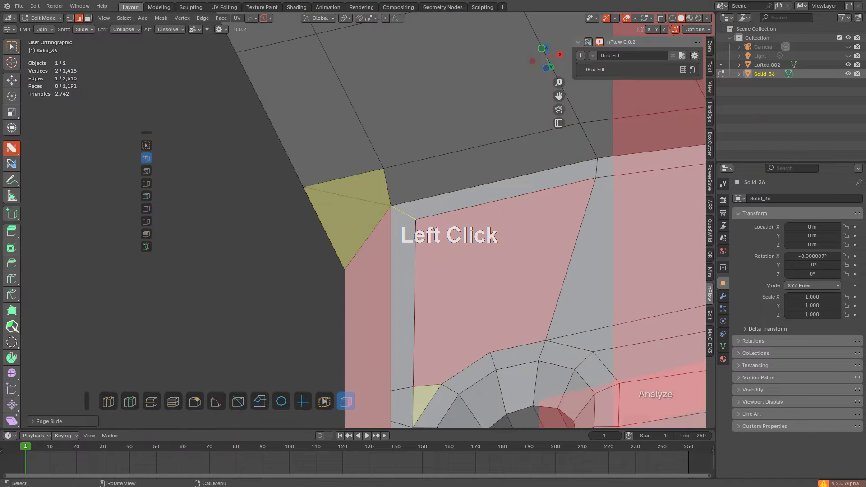
Step: Slide the ledge vertex above the panel's corner slightly outward and dissolve the diagonal edge next to it
{"action": "middle_click_drag", "start_coordinate": [397, 198], "coordinate": [410, 159]}
{"action": "key", "text": "1"}
{"action": "left_click_drag", "start_coordinate": [410, 161], "coordinate": [399, 161], "text": "shift"}
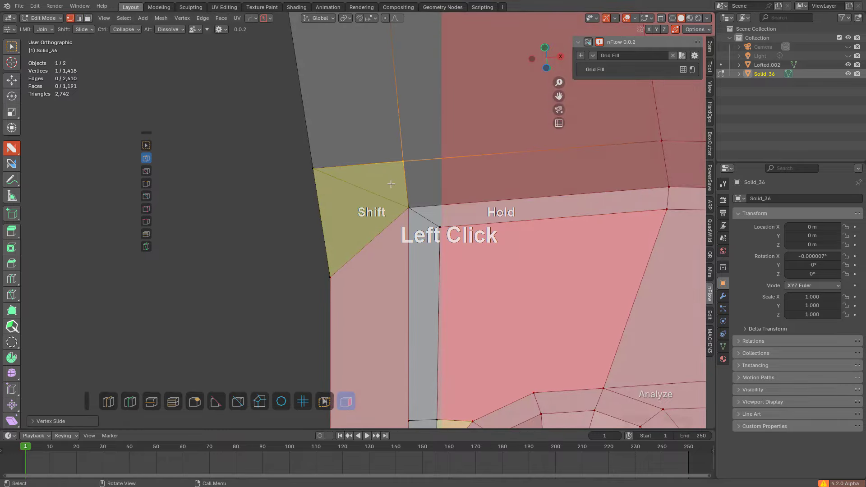
{"action": "left_click", "coordinate": [381, 193], "text": "alt"}
Step: Add another loop cut through the upper block and top strip, positioned close to the panel's corner
{"action": "scroll", "coordinate": [491, 184], "scroll_direction": "down", "scroll_amount": 3}
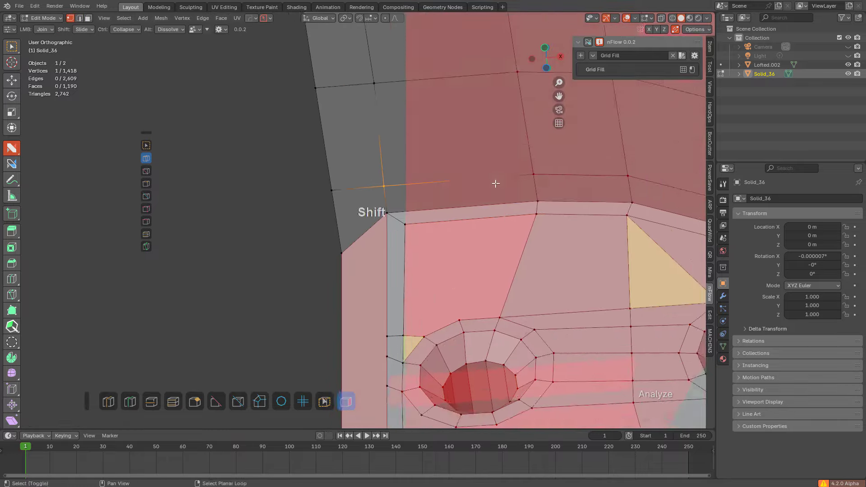
{"action": "scroll", "coordinate": [495, 184], "scroll_direction": "down", "scroll_amount": 3}
{"action": "middle_click_drag", "start_coordinate": [496, 184], "coordinate": [399, 194]}
{"action": "scroll", "coordinate": [391, 191], "scroll_direction": "up", "scroll_amount": 2}
{"action": "scroll", "coordinate": [399, 194], "scroll_direction": "down", "scroll_amount": 1}
{"action": "key", "text": "ctrl+r"}
{"action": "left_click", "coordinate": [420, 143]}
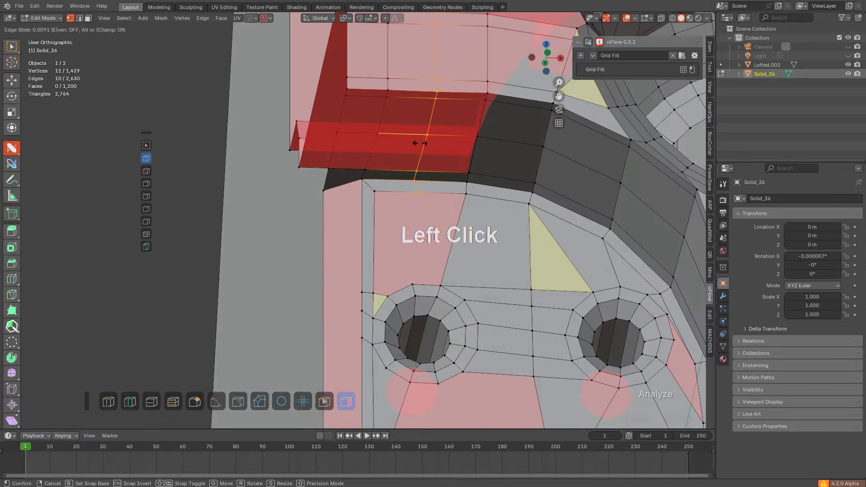
{"action": "left_click", "coordinate": [389, 141]}
Step: Slide the new cut's lower vertex in the top strip onto the panel's inner corner vertex to merge them
{"action": "scroll", "coordinate": [412, 206], "scroll_direction": "up", "scroll_amount": 5}
{"action": "key", "text": "a"}
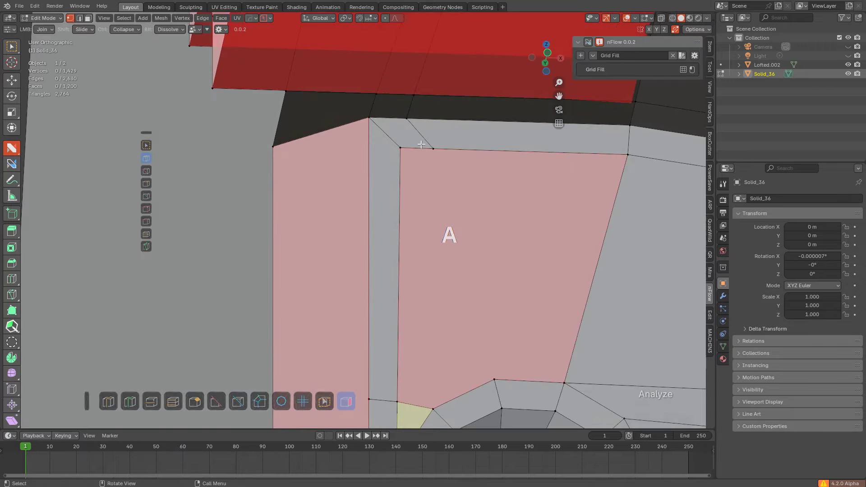
{"action": "left_click", "coordinate": [427, 145], "text": "shift"}
{"action": "left_click", "coordinate": [392, 155]}
Step: Add a loop cut across the narrow vertical strip close to the panel's upper corner
{"action": "middle_click_drag", "start_coordinate": [395, 162], "coordinate": [405, 178]}
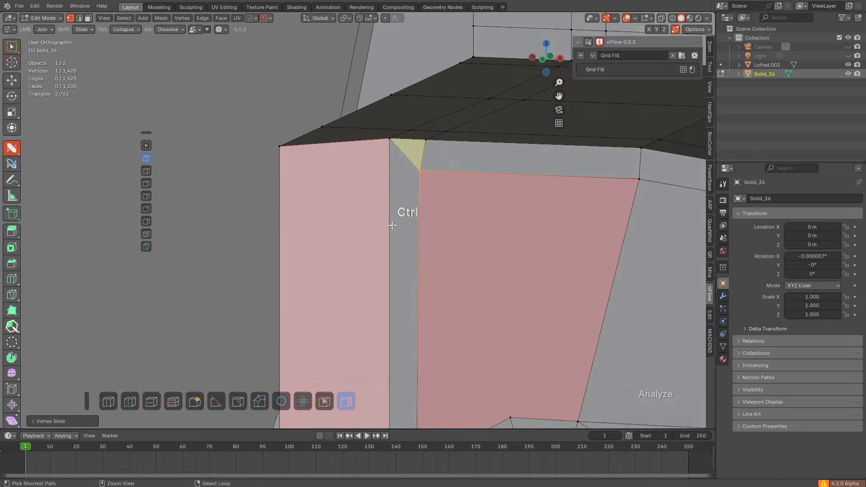
{"action": "left_click", "coordinate": [391, 223], "text": "ctrl"}
{"action": "left_click", "coordinate": [377, 113]}
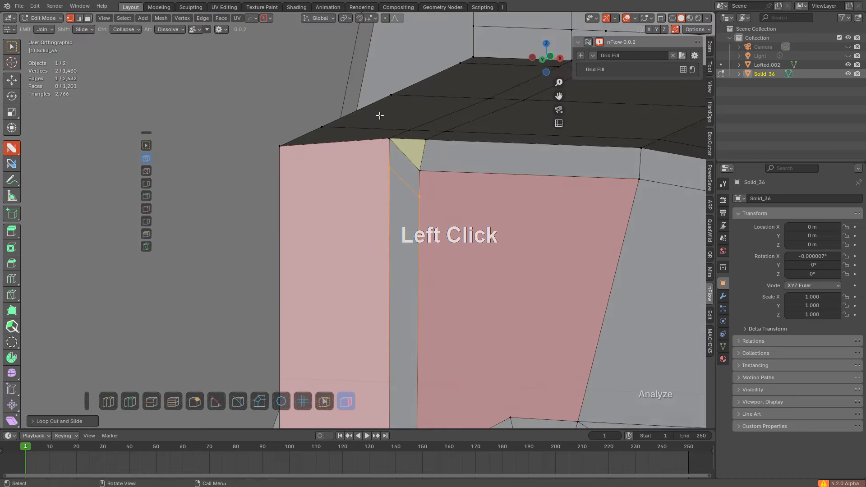
Step: Slide the strip cut's inner vertex onto the panel's inner corner vertex and dissolve the diagonal corner edge
{"action": "key", "text": "shift+v"}
{"action": "left_click", "coordinate": [422, 185]}
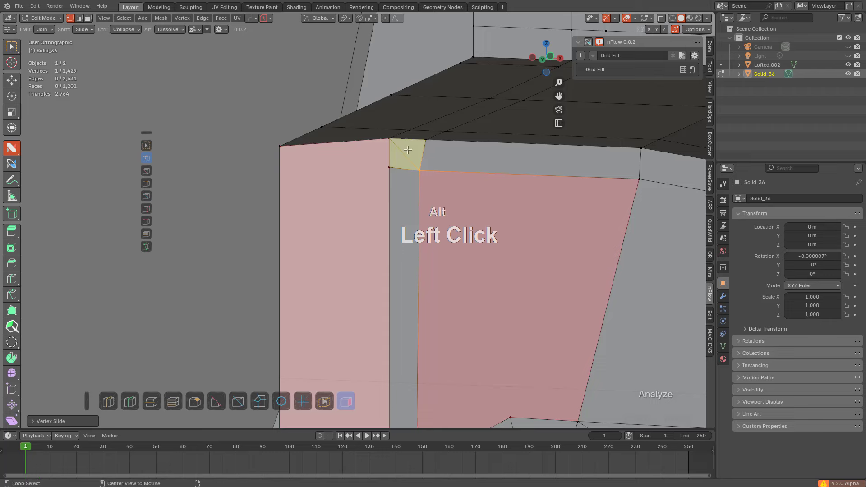
{"action": "left_click", "coordinate": [408, 150], "text": "alt"}
Step: Knife a straight horizontal cut in front view from the strip's outer vertex across the adjoining side face
{"action": "middle_click_drag", "start_coordinate": [408, 150], "coordinate": [361, 186]}
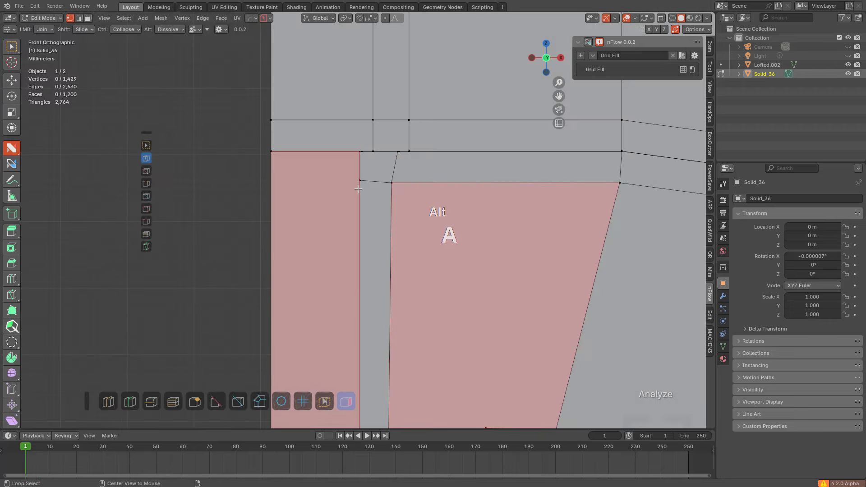
{"action": "key", "text": "k"}
{"action": "left_click", "coordinate": [360, 178]}
{"action": "key", "text": "a"}
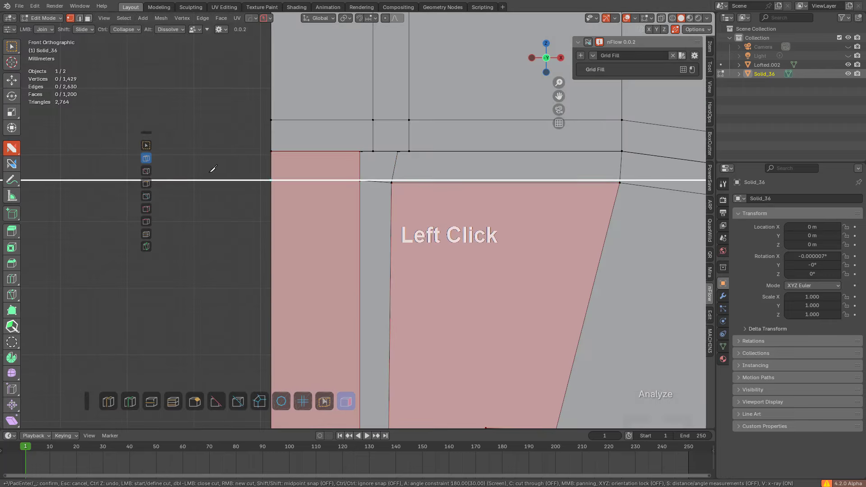
{"action": "key", "text": "space"}
{"action": "key", "text": "alt+a"}
Step: Join the left ring's upper-left vertex to the panel's inner corner and dissolve the short edge beside the ring
{"action": "scroll", "coordinate": [406, 201], "scroll_direction": "down", "scroll_amount": 4}
{"action": "middle_click_drag", "start_coordinate": [400, 209], "coordinate": [359, 172], "text": "shift"}
{"action": "scroll", "coordinate": [394, 224], "scroll_direction": "down", "scroll_amount": 1}
{"action": "middle_click_drag", "start_coordinate": [394, 225], "coordinate": [454, 187]}
{"action": "scroll", "coordinate": [419, 217], "scroll_direction": "down", "scroll_amount": 2}
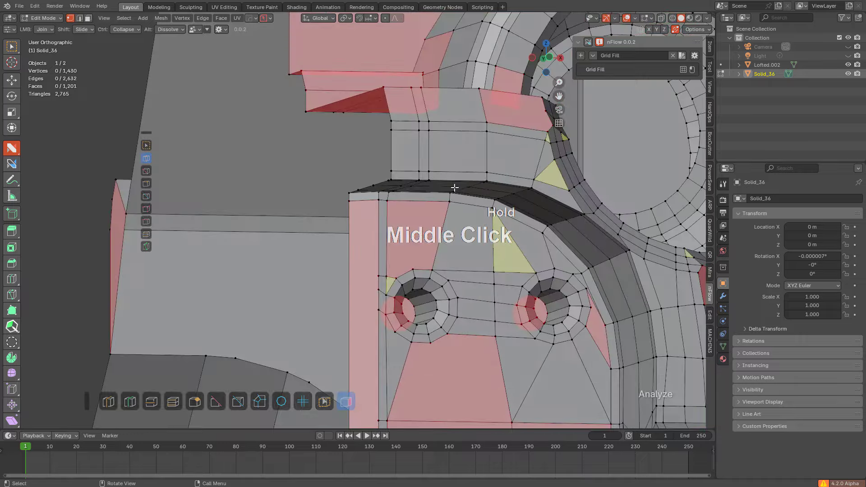
{"action": "scroll", "coordinate": [437, 218], "scroll_direction": "up", "scroll_amount": 3}
{"action": "left_click", "coordinate": [453, 304]}
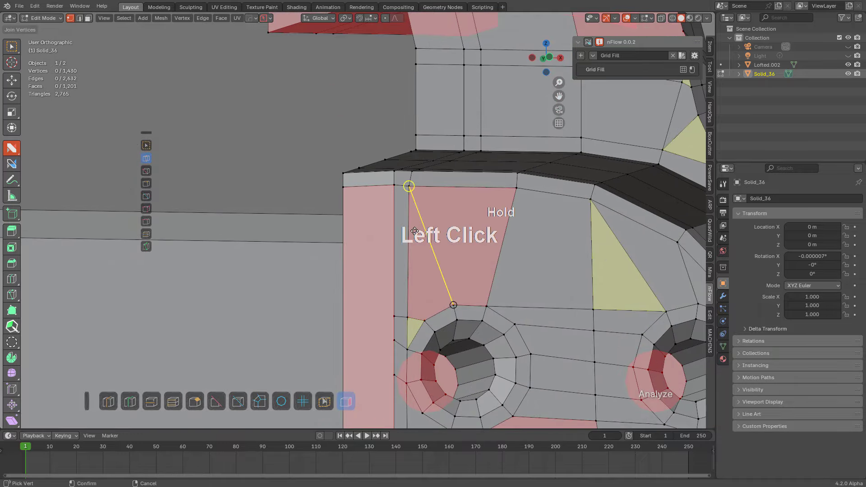
{"action": "left_click", "coordinate": [424, 320]}
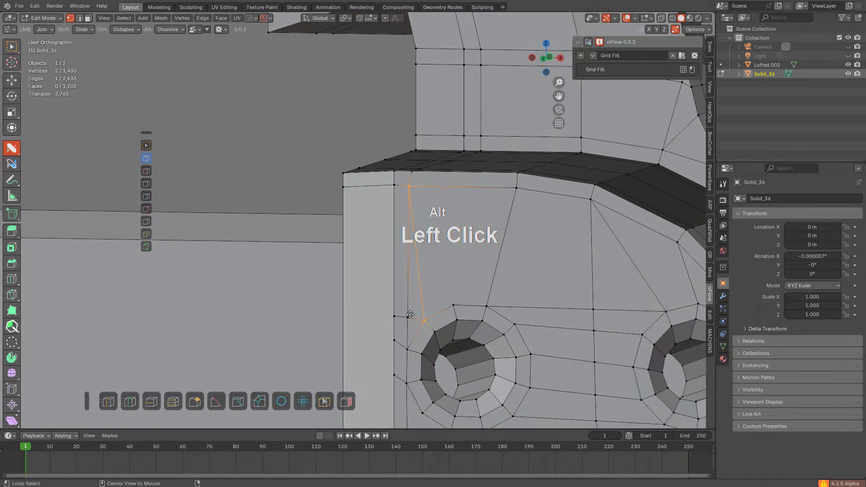
{"action": "left_click", "coordinate": [410, 314], "text": "alt"}
{"action": "left_click", "coordinate": [343, 399]}
{"action": "key", "text": "alt+a"}
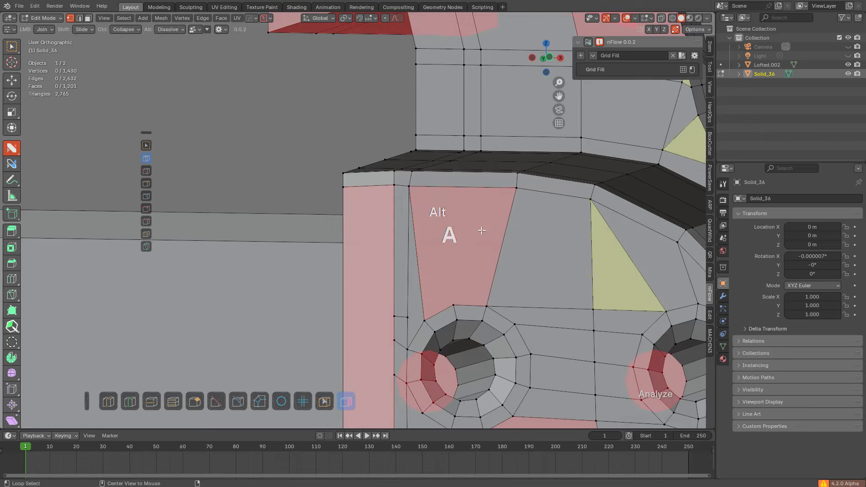
Step: Replace the inner corner's connection with one to the left ring's next vertex up, and restore the short edge beside the ring
{"action": "middle_click_drag", "start_coordinate": [470, 274], "coordinate": [455, 228], "text": "shift"}
{"action": "left_click_drag", "start_coordinate": [440, 254], "coordinate": [394, 139]}
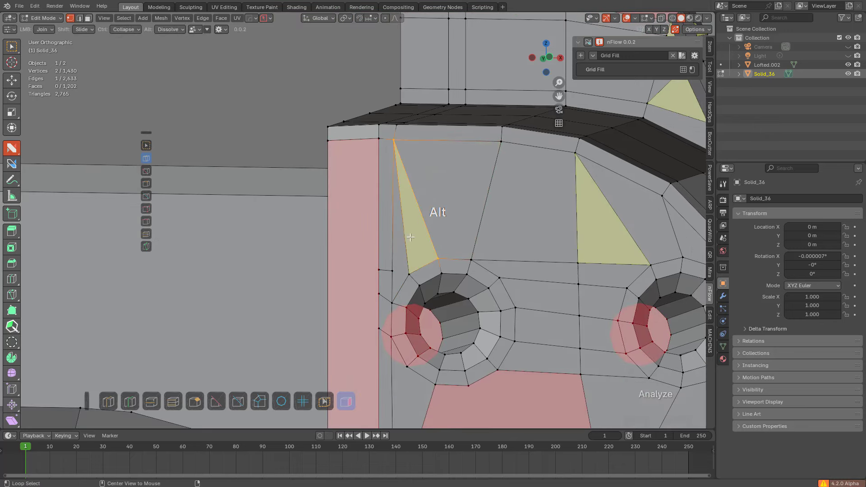
{"action": "left_click", "coordinate": [402, 259], "text": "alt"}
{"action": "left_click_drag", "start_coordinate": [392, 271], "coordinate": [409, 274]}
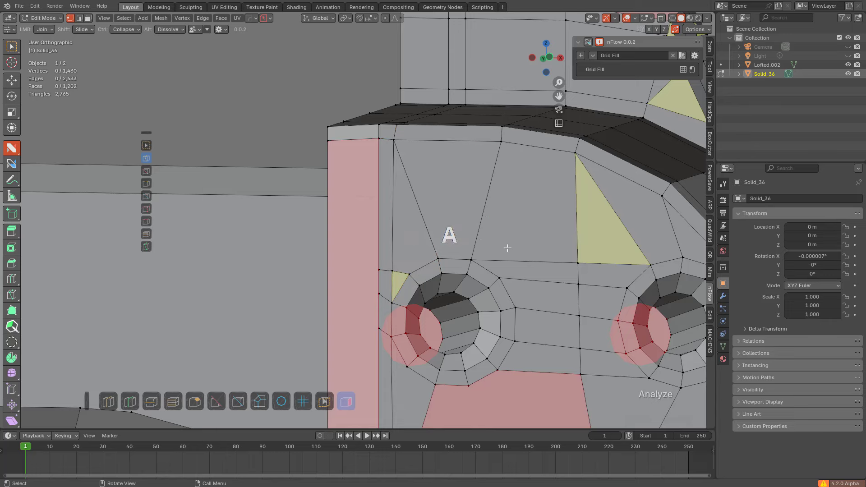
Step: Add a centred loop cut across the faces between the panel's top border and the left hole
{"action": "scroll", "coordinate": [540, 251], "scroll_direction": "down", "scroll_amount": 1}
{"action": "middle_click_drag", "start_coordinate": [512, 258], "coordinate": [495, 239], "text": "shift"}
{"action": "left_click", "coordinate": [433, 192]}
{"action": "right_click", "coordinate": [433, 191]}
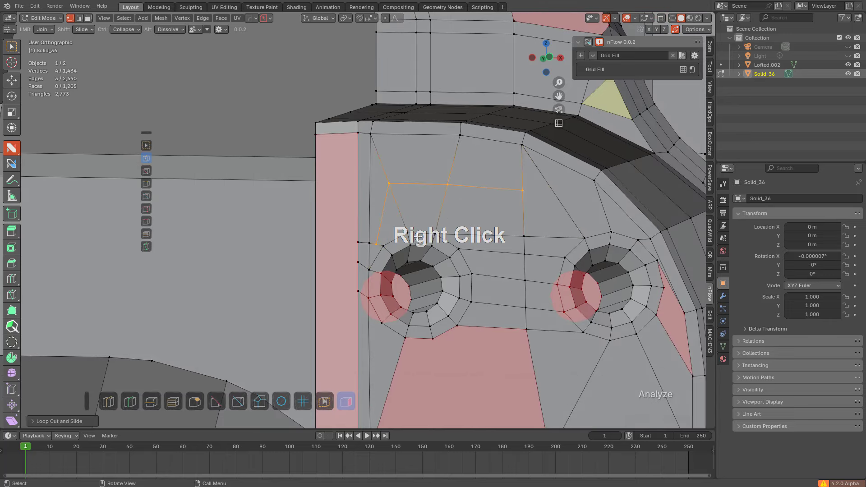
Step: Slide the loop cut's end vertex beside the left hole's outer ring slightly upward
{"action": "scroll", "coordinate": [430, 194], "scroll_direction": "up", "scroll_amount": 4}
{"action": "left_click_drag", "start_coordinate": [397, 272], "coordinate": [400, 249], "text": "shift"}
{"action": "scroll", "coordinate": [543, 215], "scroll_direction": "down", "scroll_amount": 2}
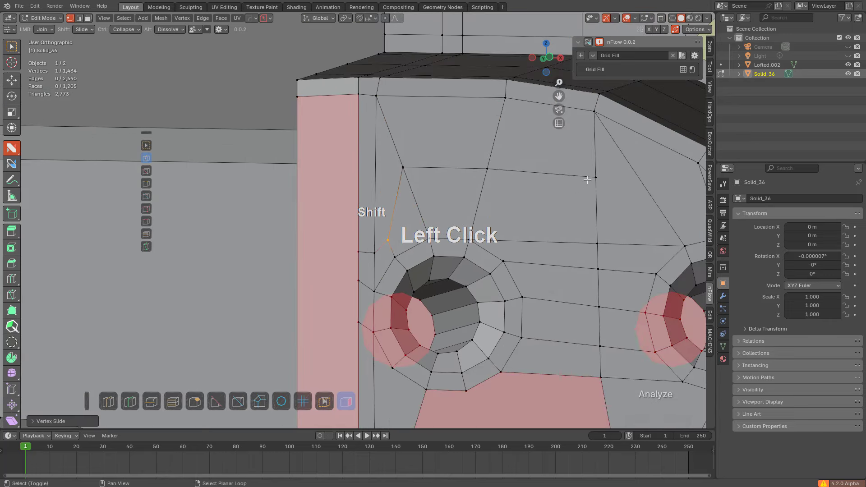
Step: Slide the loop cut's right-hand vertex inward and the vertex above the upper-left hole slightly down towards the hole
{"action": "left_click_drag", "start_coordinate": [589, 180], "coordinate": [567, 178], "text": "shift"}
{"action": "left_click_drag", "start_coordinate": [408, 169], "coordinate": [431, 182], "text": "shift"}
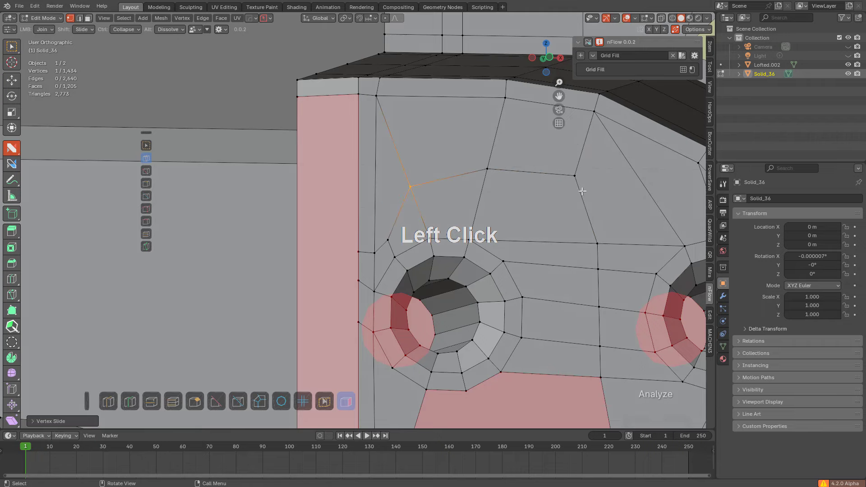
Step: Join the large hole's two top ring vertices to the bottom ring vertices of the upper-left hole and slide the left crossing vertex slightly outward
{"action": "scroll", "coordinate": [532, 205], "scroll_direction": "down", "scroll_amount": 4}
{"action": "middle_click_drag", "start_coordinate": [464, 262], "coordinate": [452, 194], "text": "shift"}
{"action": "mouse_move", "coordinate": [455, 239]}
{"action": "middle_mouse_down"}
{"action": "mouse_move", "coordinate": [457, 209]}
{"action": "mouse_move", "coordinate": [446, 240]}
{"action": "middle_mouse_up"}
{"action": "middle_click_drag", "start_coordinate": [428, 328], "coordinate": [432, 224], "text": "shift"}
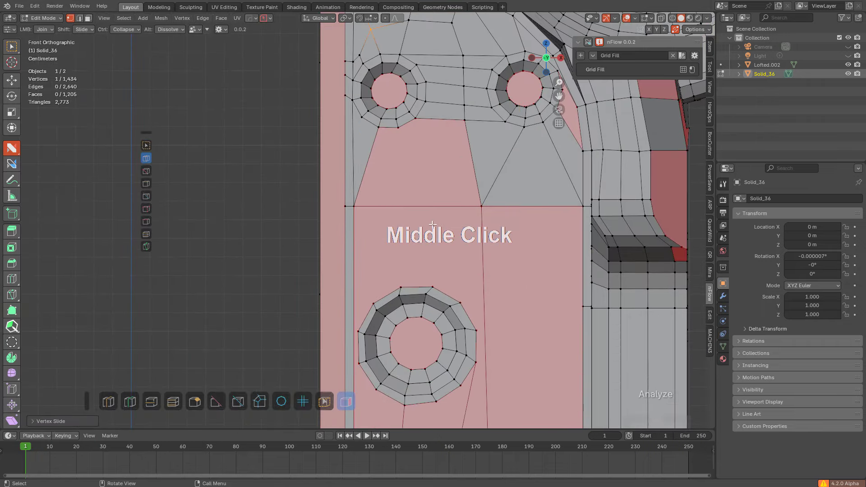
{"action": "left_click", "coordinate": [401, 286]}
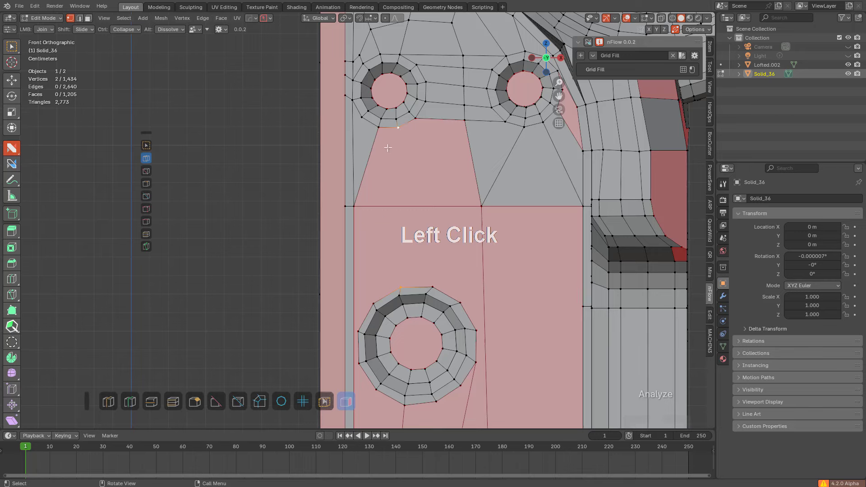
{"action": "scroll", "coordinate": [388, 148], "scroll_direction": "up", "scroll_amount": 2}
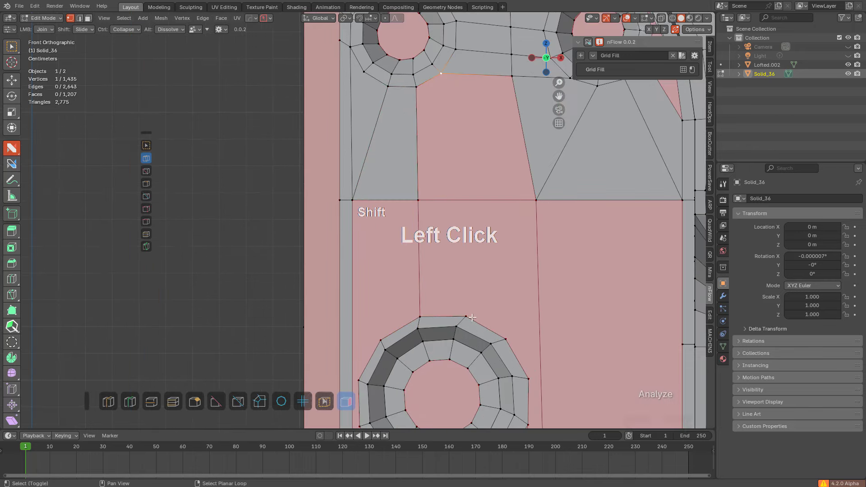
{"action": "middle_click_drag", "start_coordinate": [492, 223], "coordinate": [483, 243], "text": "shift"}
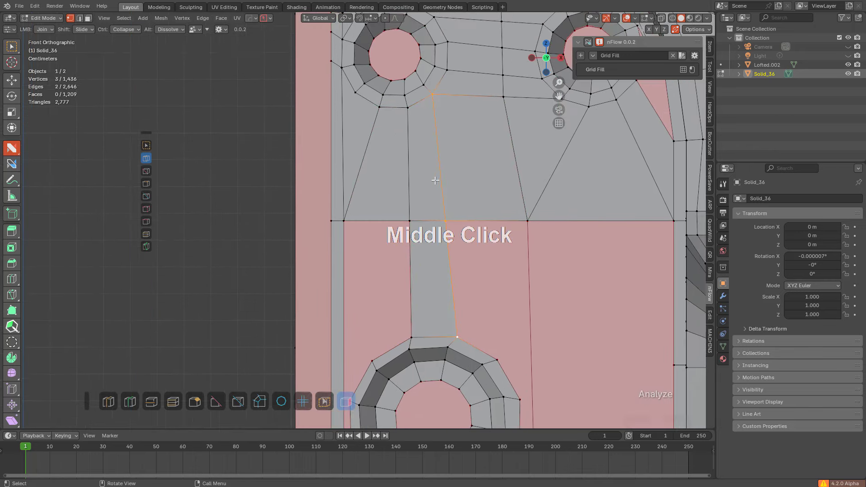
{"action": "left_click_drag", "start_coordinate": [412, 219], "coordinate": [404, 219], "text": "shift"}
Step: Join the large hole's upper-left and upper-right ring vertices to the corner vertices of the horizontal edge above it
{"action": "left_click_drag", "start_coordinate": [375, 351], "coordinate": [351, 256]}
{"action": "middle_click_drag", "start_coordinate": [495, 299], "coordinate": [444, 237], "text": "shift"}
{"action": "left_click_drag", "start_coordinate": [448, 294], "coordinate": [473, 166]}
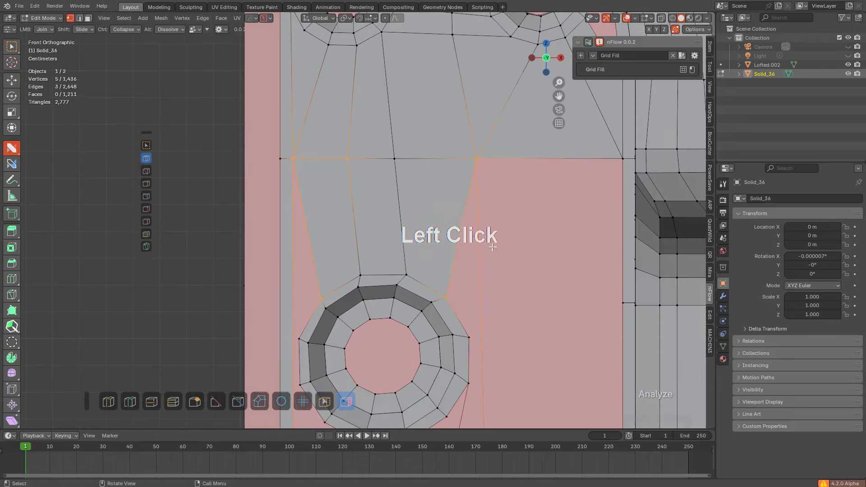
Step: Join the large hole's next ring vertex on the right side to the vertex on the panel's right border
{"action": "scroll", "coordinate": [510, 244], "scroll_direction": "down", "scroll_amount": 2}
{"action": "middle_click_drag", "start_coordinate": [528, 246], "coordinate": [501, 189], "text": "shift"}
{"action": "mouse_move", "coordinate": [503, 189]}
{"action": "middle_mouse_down"}
{"action": "mouse_move", "coordinate": [481, 201]}
{"action": "mouse_move", "coordinate": [506, 177]}
{"action": "mouse_move", "coordinate": [534, 196]}
{"action": "mouse_move", "coordinate": [532, 209]}
{"action": "mouse_move", "coordinate": [515, 208]}
{"action": "middle_mouse_up"}
{"action": "scroll", "coordinate": [532, 209], "scroll_direction": "up", "scroll_amount": 2}
{"action": "left_click_drag", "start_coordinate": [432, 247], "coordinate": [507, 199]}
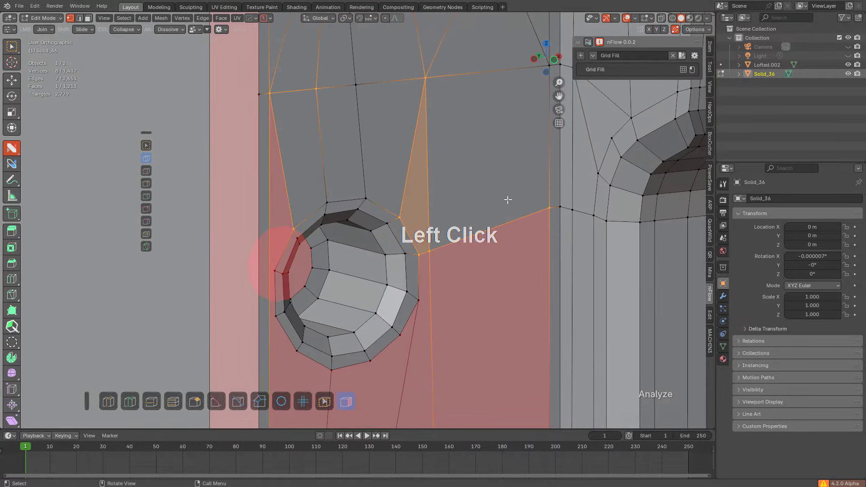
Step: Add a loop cut across the curved frame beside the large hole and join its border vertex to the ring's right-hand vertex
{"action": "middle_click_drag", "start_coordinate": [506, 199], "coordinate": [489, 186], "text": "shift"}
{"action": "middle_click_drag", "start_coordinate": [475, 222], "coordinate": [467, 190], "text": "shift"}
{"action": "middle_click_drag", "start_coordinate": [481, 256], "coordinate": [406, 212]}
{"action": "key", "text": "ctrl+r"}
{"action": "left_click", "coordinate": [408, 219]}
{"action": "key", "text": "alt+a"}
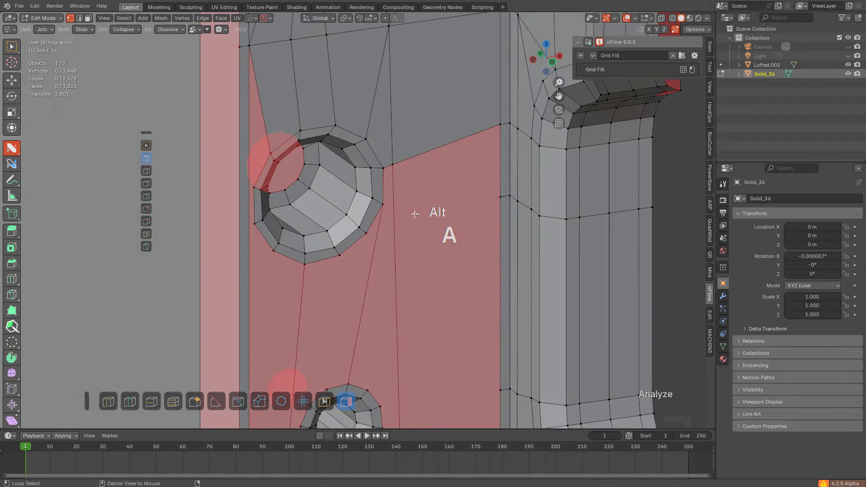
{"action": "left_click_drag", "start_coordinate": [401, 213], "coordinate": [488, 211]}
Step: Add a second loop cut lower on the curved frame and join its border vertex to the large hole's lower-right ring vertex
{"action": "key", "text": "ctrl+r"}
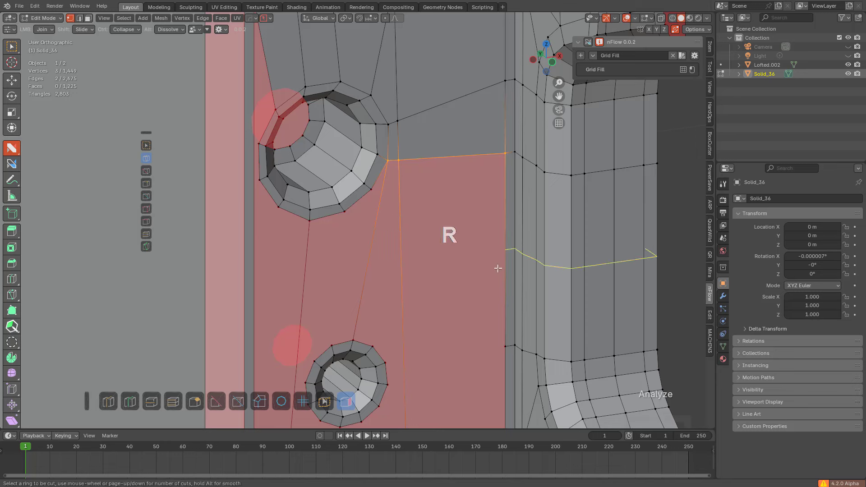
{"action": "left_click", "coordinate": [499, 253]}
{"action": "key", "text": "alt+a"}
{"action": "left_click", "coordinate": [504, 248]}
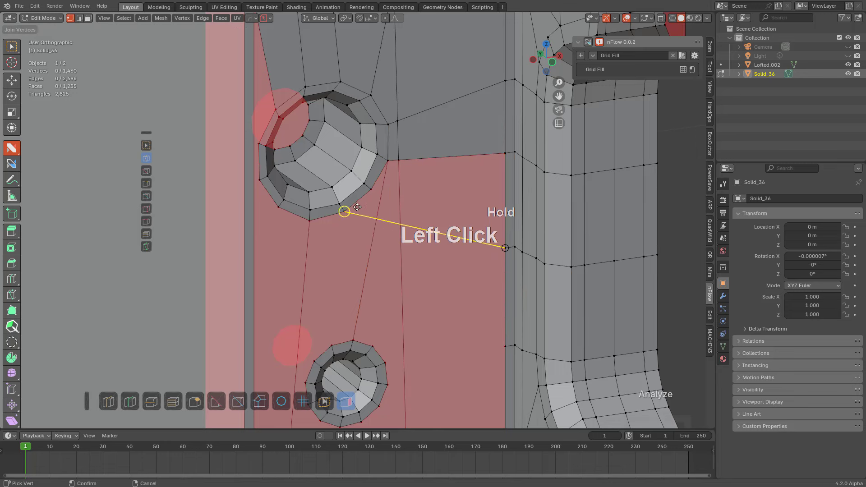
Step: Merge the diagonal edge's crossing vertex into the adjacent vertical edge's vertex and dissolve the leftover edge beside the large hole
{"action": "left_click_drag", "start_coordinate": [371, 205], "coordinate": [412, 204]}
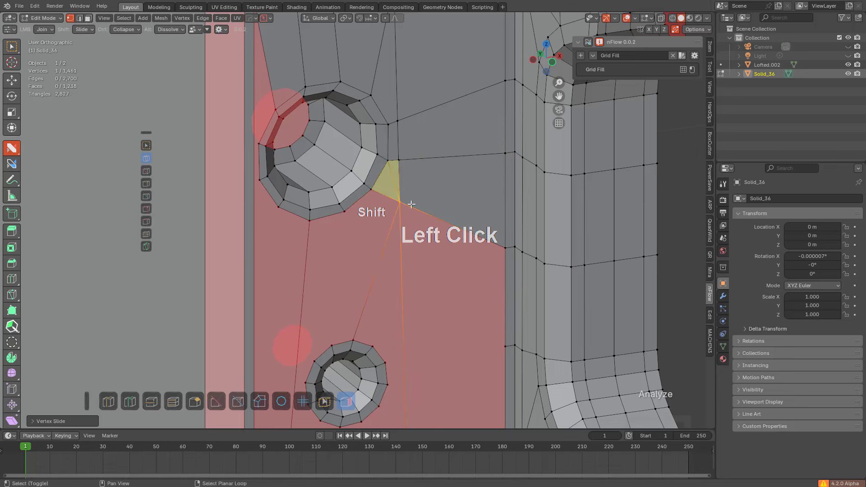
{"action": "left_click", "coordinate": [394, 188], "text": "alt"}
Step: Join the small hole's two top ring vertices to the large hole's two bottom ring vertices
{"action": "middle_click_drag", "start_coordinate": [397, 188], "coordinate": [467, 220], "text": "shift"}
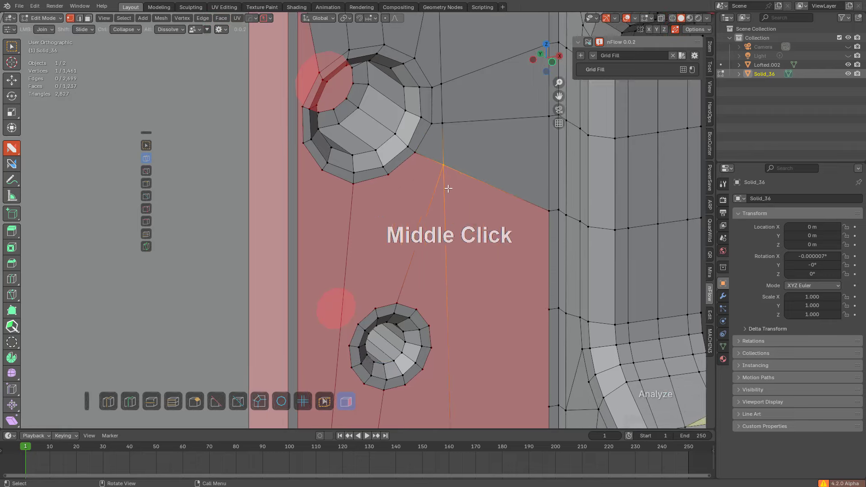
{"action": "middle_click", "coordinate": [465, 210]}
{"action": "middle_click", "coordinate": [464, 210]}
{"action": "left_click_drag", "start_coordinate": [423, 267], "coordinate": [415, 161]}
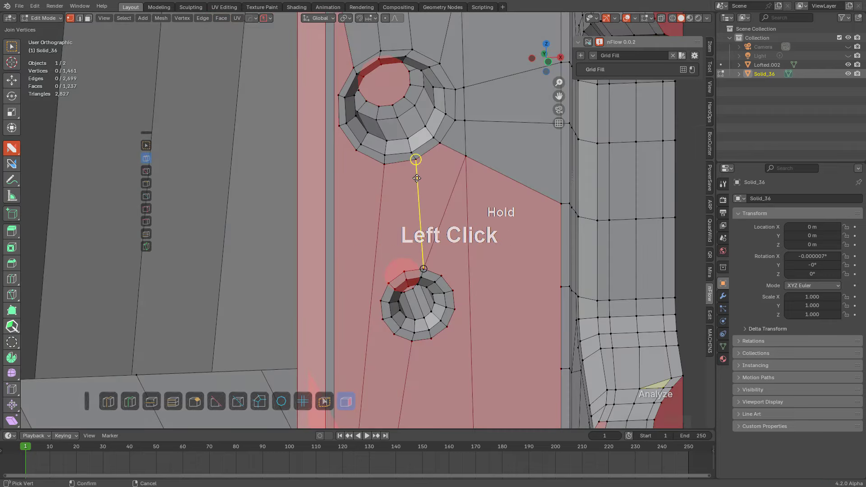
{"action": "left_click_drag", "start_coordinate": [404, 271], "coordinate": [385, 164]}
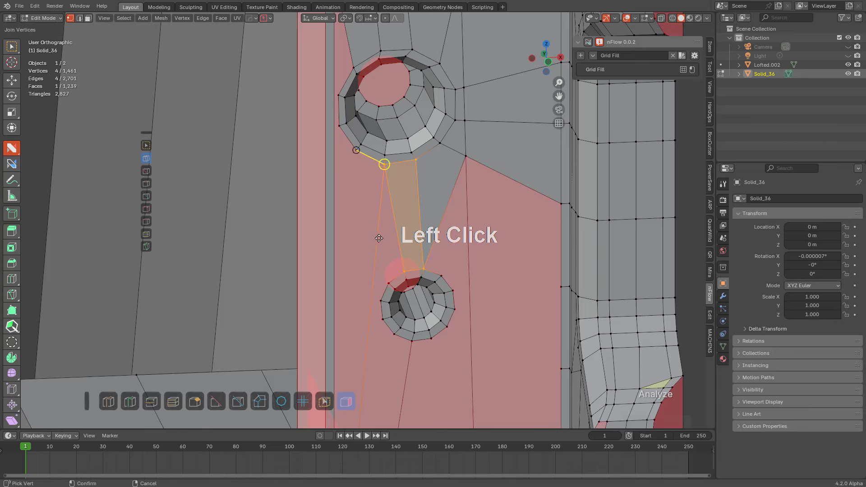
Step: Join the large hole's lower-left ring vertex to the small hole's upper-left one, then dissolve the old edge and merge its crossing vertex into the large ring
{"action": "left_click_drag", "start_coordinate": [378, 238], "coordinate": [376, 265]}
{"action": "left_click", "coordinate": [373, 193], "text": "alt"}
{"action": "left_click_drag", "start_coordinate": [375, 228], "coordinate": [374, 224], "text": "shift"}
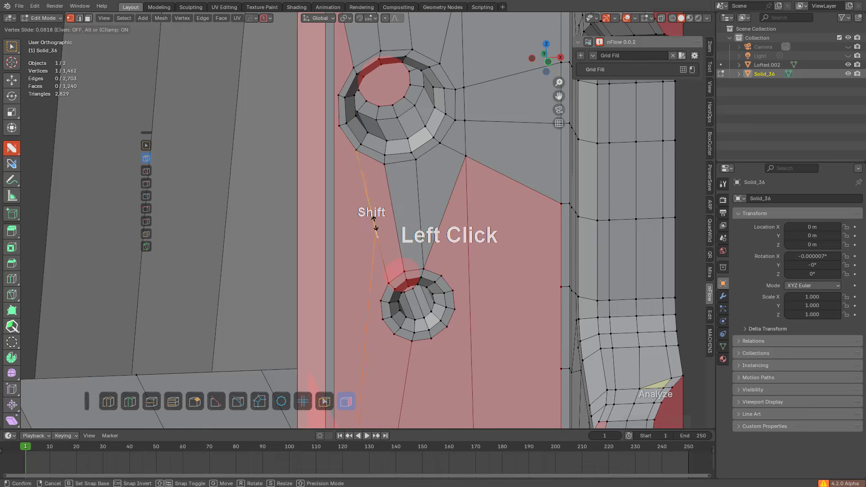
{"action": "left_click_drag", "start_coordinate": [360, 132], "coordinate": [360, 130], "text": "shift"}
Step: Join the small hole's right-side ring vertices to the junction vertex below the large hole and dissolve the extra edge between them
{"action": "middle_click_drag", "start_coordinate": [419, 215], "coordinate": [390, 162], "text": "shift"}
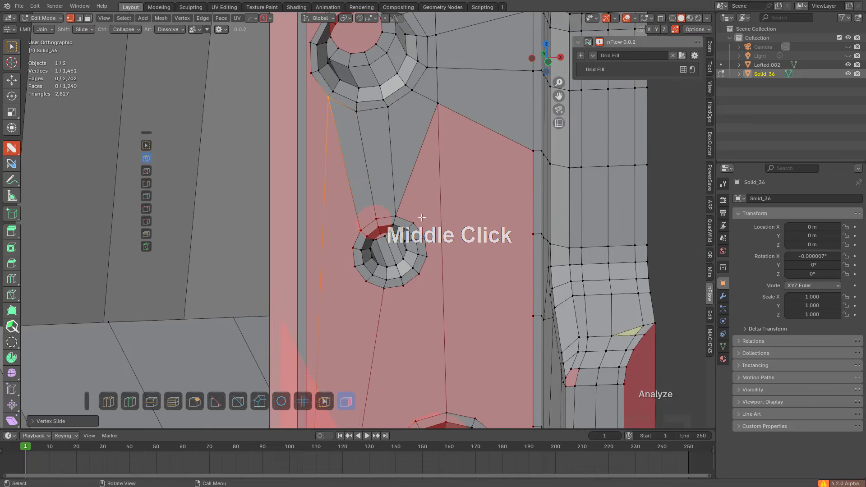
{"action": "left_click_drag", "start_coordinate": [414, 222], "coordinate": [433, 138]}
{"action": "left_click_drag", "start_coordinate": [424, 231], "coordinate": [425, 225]}
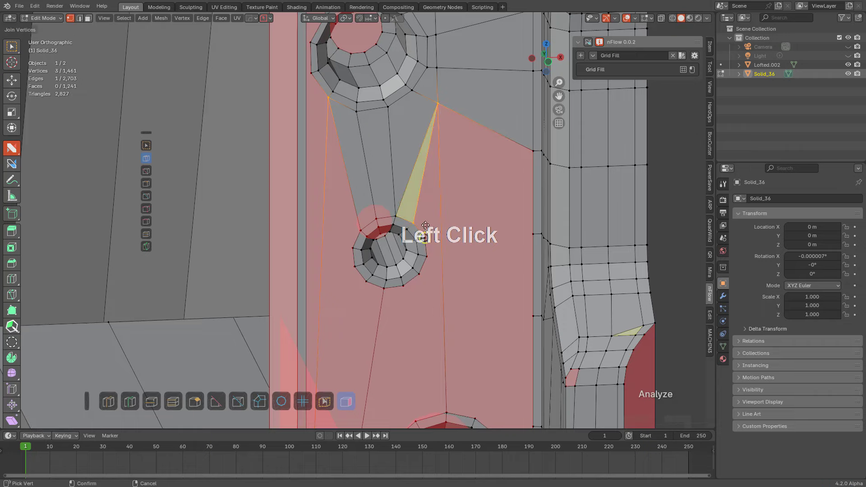
{"action": "left_click_drag", "start_coordinate": [445, 118], "coordinate": [443, 119]}
{"action": "left_click", "coordinate": [422, 178], "text": "alt"}
{"action": "key", "text": "alt+a"}
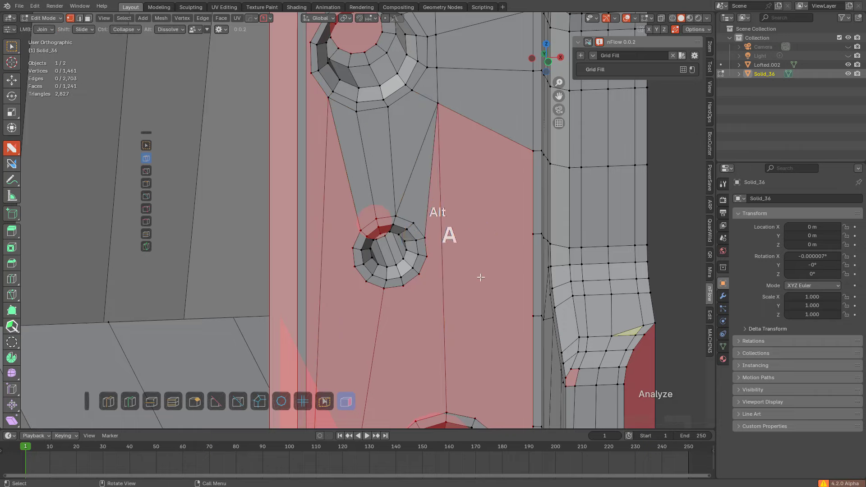
Step: Join the small hole's right-hand ring vertex and the next one below it to the vertices on the panel's right border
{"action": "middle_click_drag", "start_coordinate": [479, 277], "coordinate": [457, 208]}
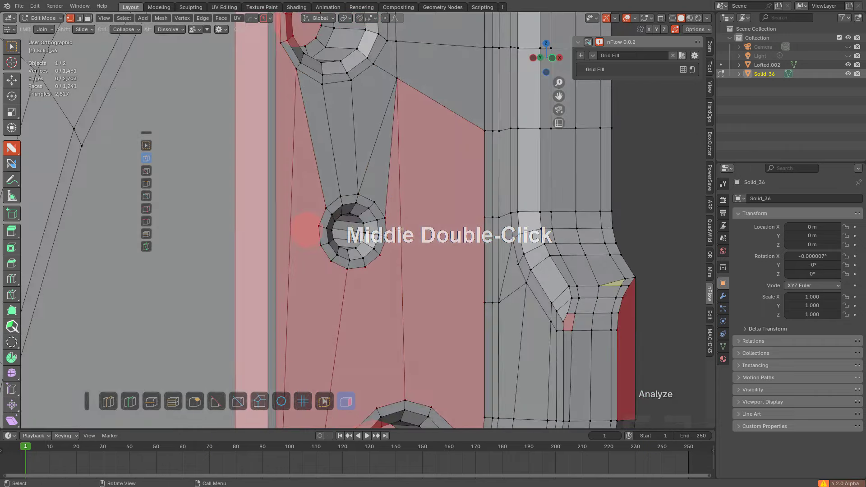
{"action": "left_click_drag", "start_coordinate": [387, 219], "coordinate": [482, 217]}
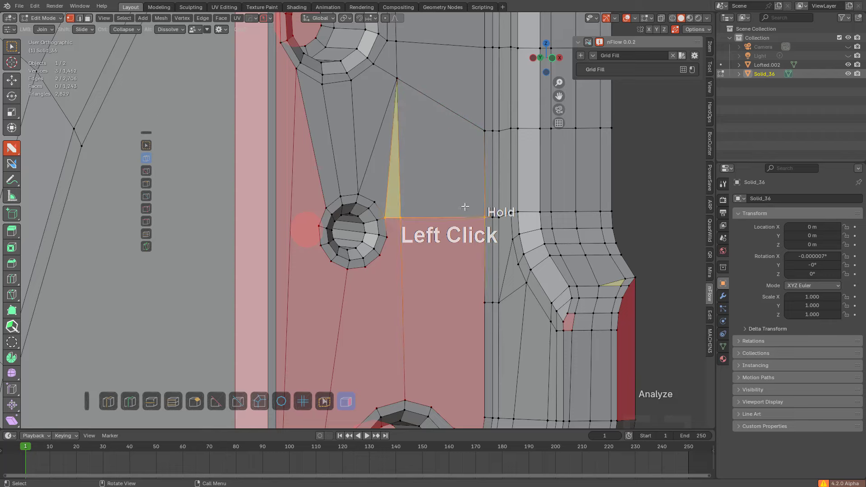
{"action": "middle_click_drag", "start_coordinate": [425, 223], "coordinate": [396, 220], "text": "shift"}
{"action": "left_click_drag", "start_coordinate": [391, 216], "coordinate": [489, 266]}
{"action": "middle_click_drag", "start_coordinate": [490, 266], "coordinate": [450, 327]}
{"action": "key", "text": "alt+a"}
Step: Knife-cut a line from the vertex just right of the small hole up to the area beside the upper-right hole
{"action": "left_click", "coordinate": [409, 195]}
{"action": "scroll", "coordinate": [449, 211], "scroll_direction": "down", "scroll_amount": 5}
{"action": "middle_click_drag", "start_coordinate": [443, 194], "coordinate": [406, 288], "text": "shift"}
{"action": "scroll", "coordinate": [444, 209], "scroll_direction": "up", "scroll_amount": 2}
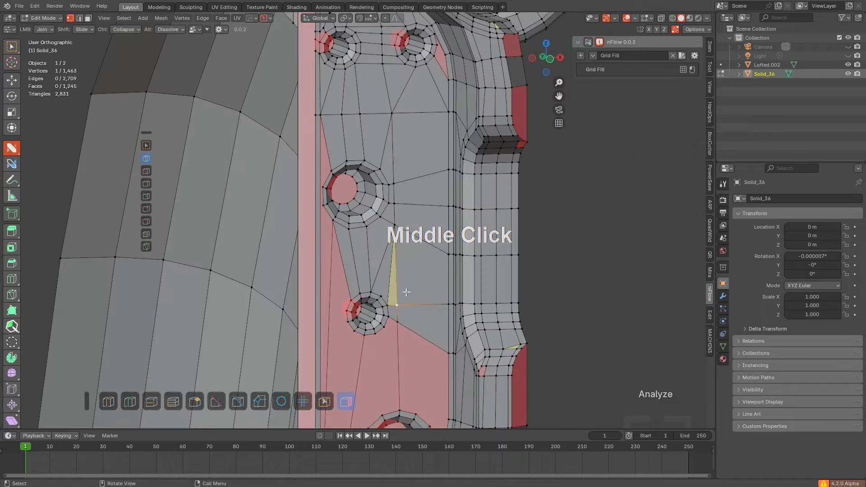
{"action": "key", "text": "k"}
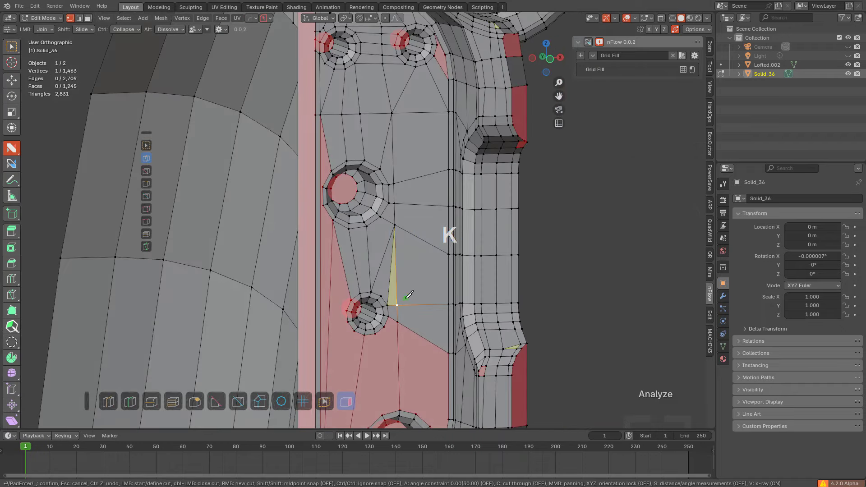
{"action": "left_click", "coordinate": [411, 234]}
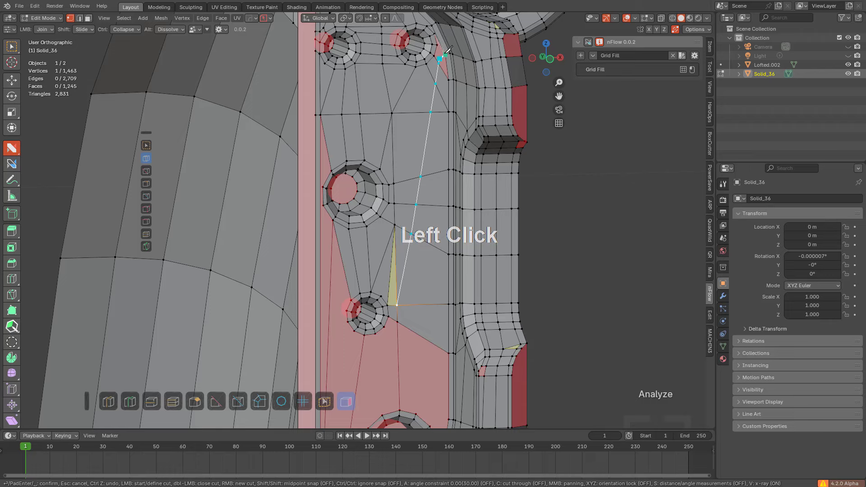
{"action": "key", "text": "space"}
Step: Clean up the cut's upper end by dissolving and merging its extra vertices into nearby ones, and dissolve the leftover edge beside the upper-right hole
{"action": "middle_click_drag", "start_coordinate": [439, 80], "coordinate": [459, 134], "text": "shift"}
{"action": "scroll", "coordinate": [460, 134], "scroll_direction": "up", "scroll_amount": 4}
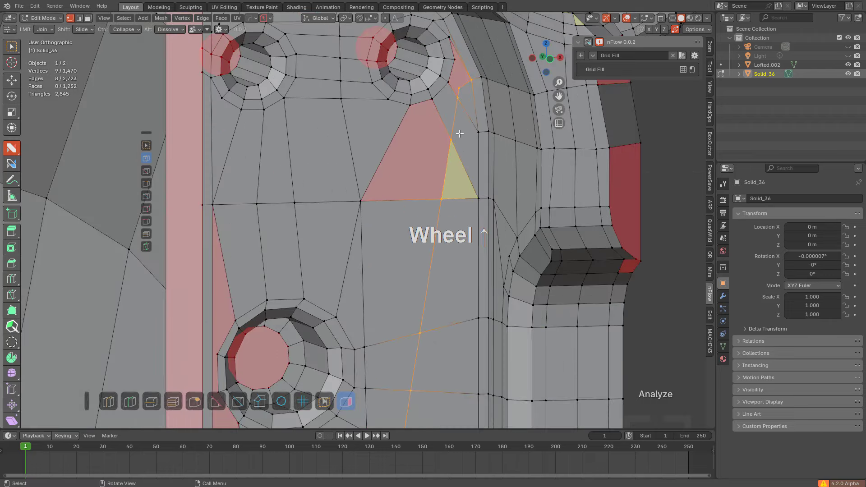
{"action": "key", "text": "ctrl+x"}
{"action": "left_click", "coordinate": [458, 100]}
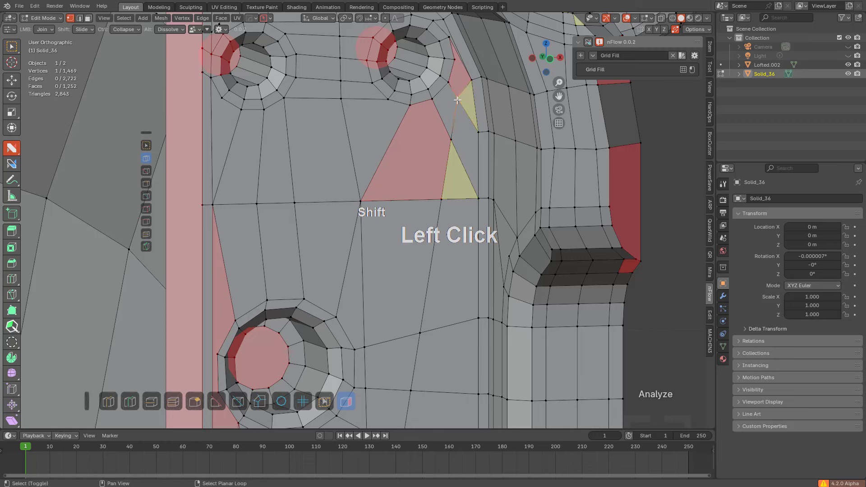
{"action": "left_click_drag", "start_coordinate": [458, 100], "coordinate": [445, 78], "text": "shift"}
{"action": "left_click_drag", "start_coordinate": [454, 139], "coordinate": [495, 220], "text": "shift"}
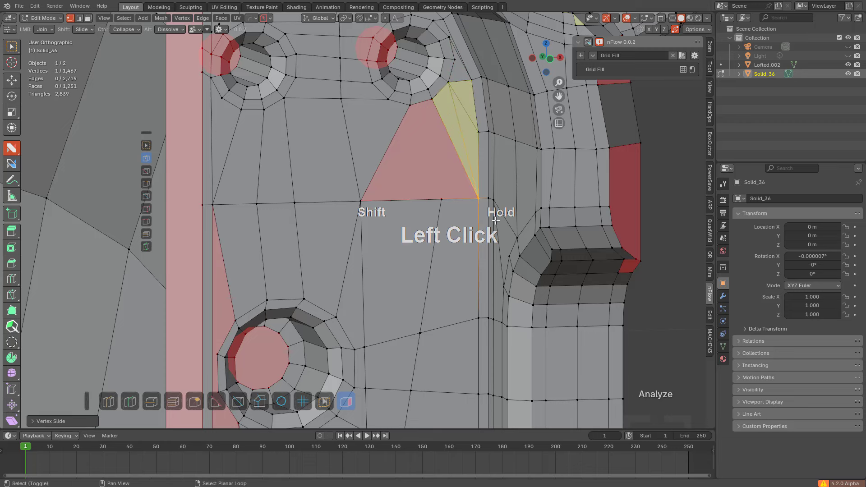
{"action": "left_click", "coordinate": [456, 121], "text": "alt"}
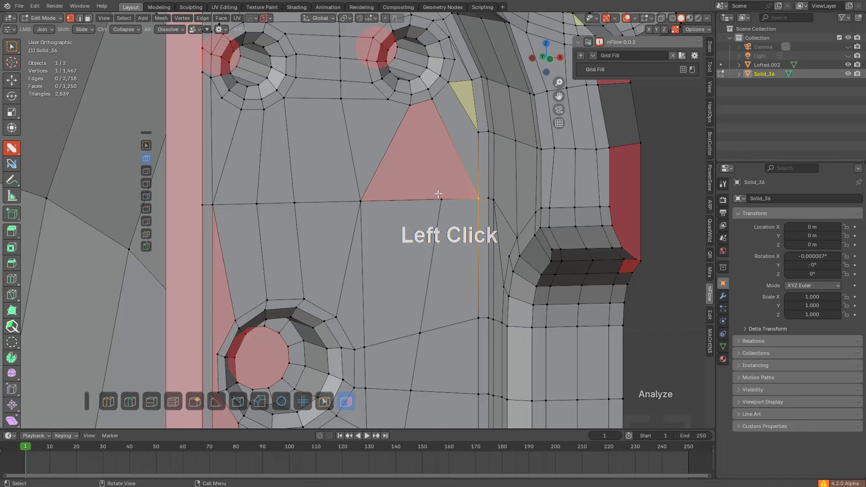
Step: Connect the cut's end and the right border to the upper-right hole's lower-right ring vertex and dissolve the two leftover diagonal edges
{"action": "left_click", "coordinate": [440, 197]}
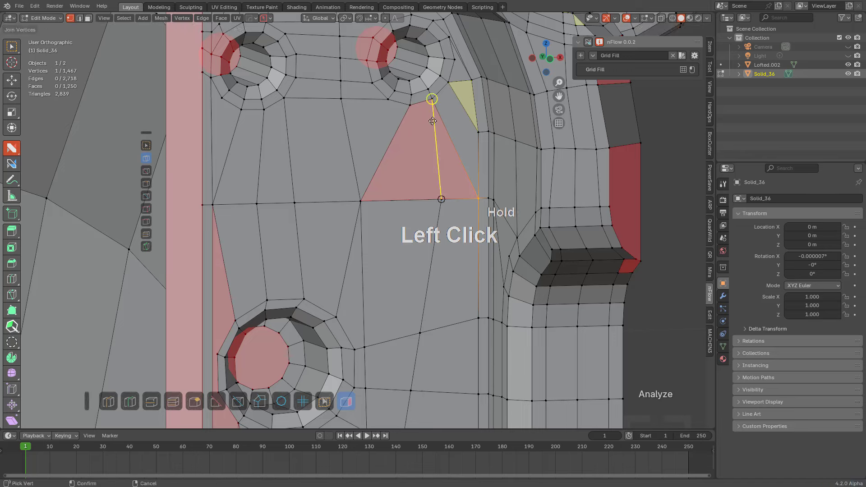
{"action": "left_click_drag", "start_coordinate": [433, 100], "coordinate": [472, 128]}
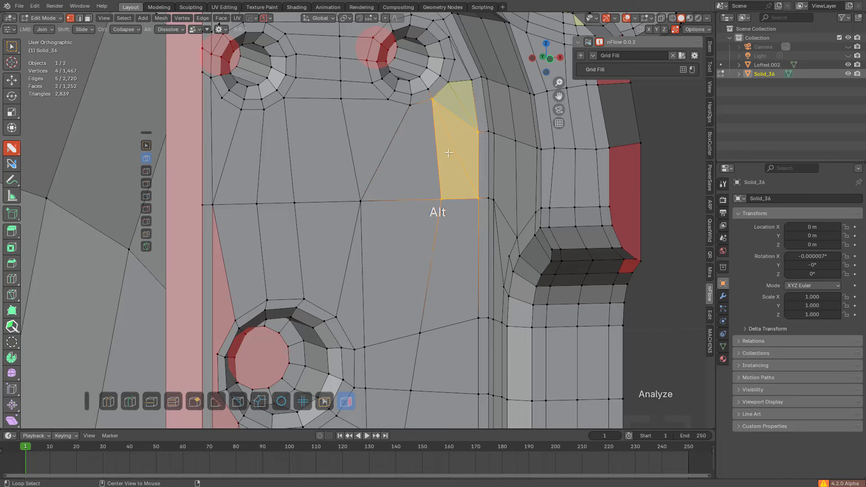
{"action": "left_click", "coordinate": [455, 147], "text": "alt"}
{"action": "left_click", "coordinate": [458, 98], "text": "alt"}
{"action": "key", "text": "alt+a"}
{"action": "scroll", "coordinate": [465, 239], "scroll_direction": "down", "scroll_amount": 2}
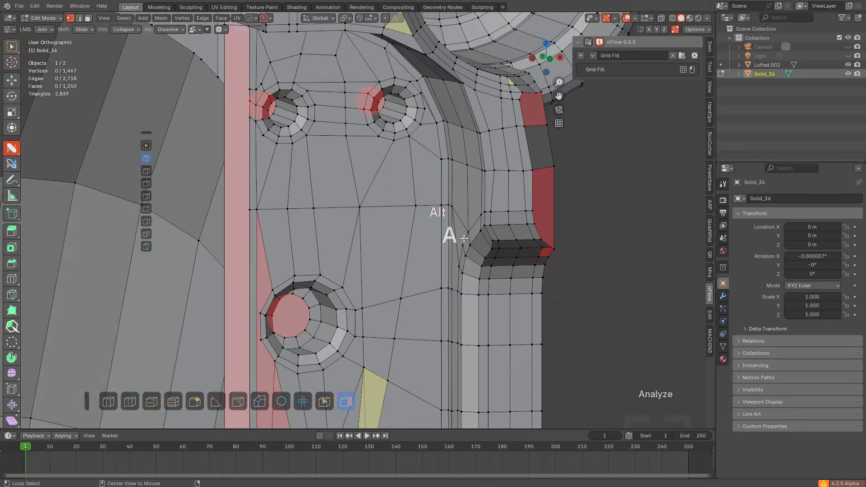
Step: Slide the cut's vertex on the horizontal edge below the upper-right hole and dissolve the vertical edge between the small hole and the cut
{"action": "left_click", "coordinate": [418, 210], "text": "shift"}
{"action": "middle_click_drag", "start_coordinate": [418, 210], "coordinate": [457, 44], "text": "shift"}
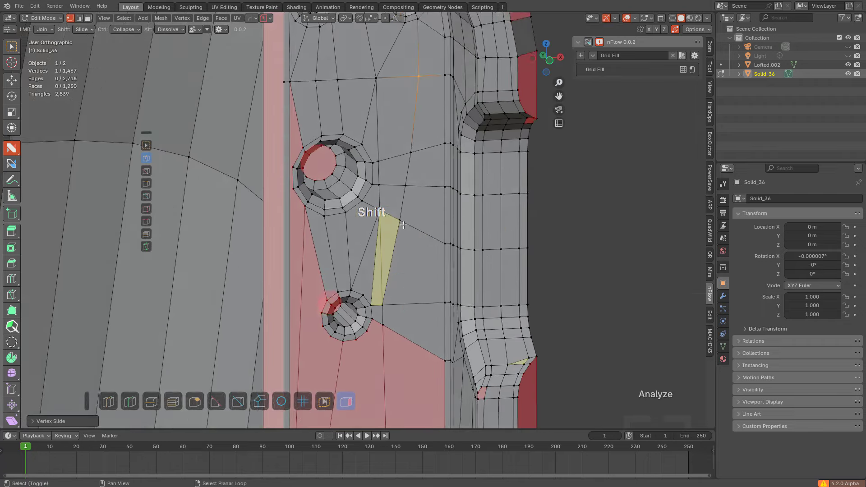
{"action": "scroll", "coordinate": [394, 167], "scroll_direction": "up", "scroll_amount": 2}
{"action": "left_click", "coordinate": [374, 162], "text": "alt"}
Step: Knife-cut a horizontal line from the small hole's upper-left ring vertex across the narrow strip past the left border
{"action": "middle_click_drag", "start_coordinate": [336, 249], "coordinate": [399, 165], "text": "shift"}
{"action": "middle_click_drag", "start_coordinate": [399, 165], "coordinate": [404, 225]}
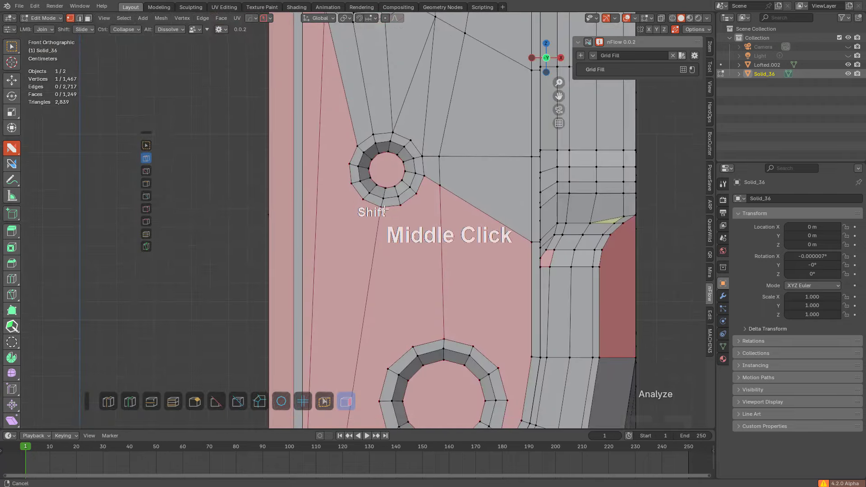
{"action": "scroll", "coordinate": [404, 225], "scroll_direction": "down", "scroll_amount": 2}
{"action": "scroll", "coordinate": [356, 169], "scroll_direction": "up", "scroll_amount": 2}
{"action": "middle_click_drag", "start_coordinate": [357, 169], "coordinate": [366, 221]}
{"action": "left_click", "coordinate": [147, 247]}
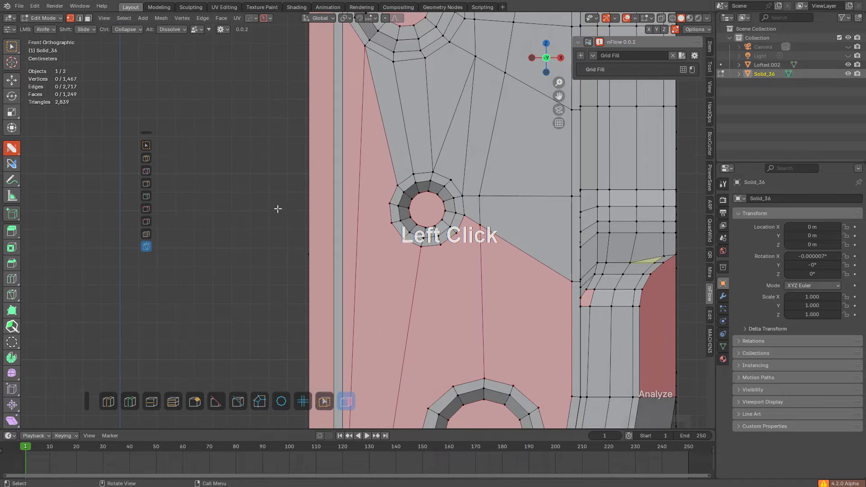
{"action": "right_click", "coordinate": [449, 210]}
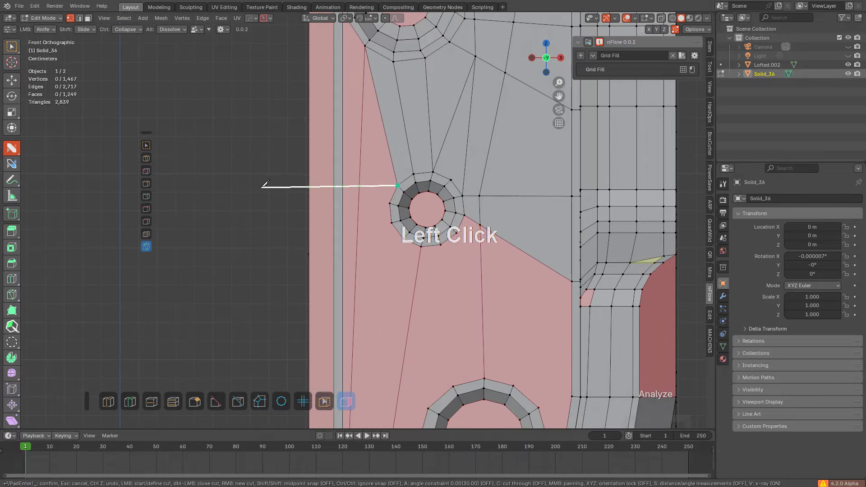
{"action": "key", "text": "a"}
{"action": "left_click", "coordinate": [264, 186]}
Step: Knife-cut two more horizontal lines from the small hole's two lower-left ring vertices past the left border and apply the cuts
{"action": "right_click", "coordinate": [384, 203]}
{"action": "left_click", "coordinate": [390, 203]}
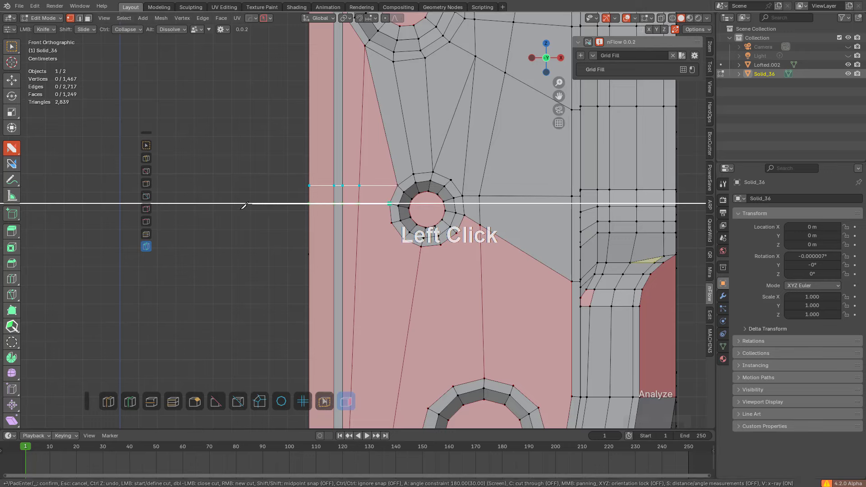
{"action": "left_click", "coordinate": [245, 204]}
{"action": "right_click", "coordinate": [252, 208]}
{"action": "left_click", "coordinate": [391, 223]}
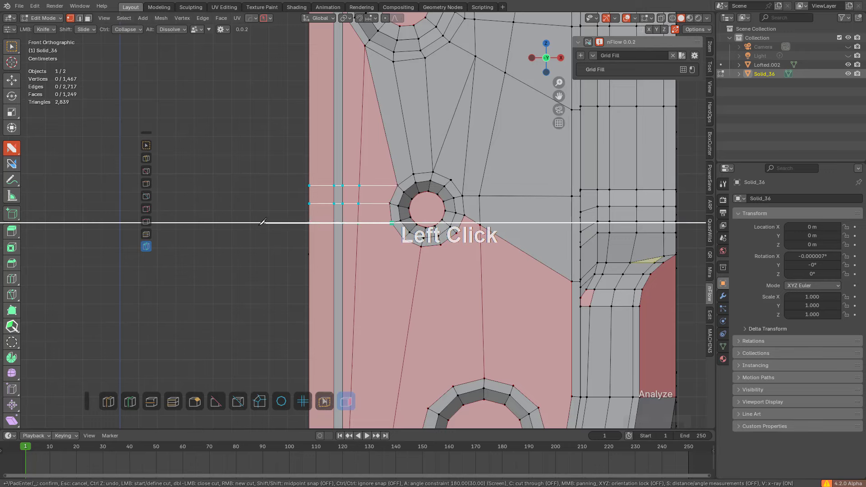
{"action": "left_click", "coordinate": [247, 223]}
{"action": "right_click", "coordinate": [247, 223]}
{"action": "key", "text": "space"}
Step: Bevel the vertical edges between the three new cuts left of the small hole into a narrow strip
{"action": "middle_click_drag", "start_coordinate": [349, 226], "coordinate": [369, 244]}
{"action": "middle_click_drag", "start_coordinate": [370, 243], "coordinate": [377, 299], "text": "shift"}
{"action": "scroll", "coordinate": [380, 158], "scroll_direction": "up", "scroll_amount": 2}
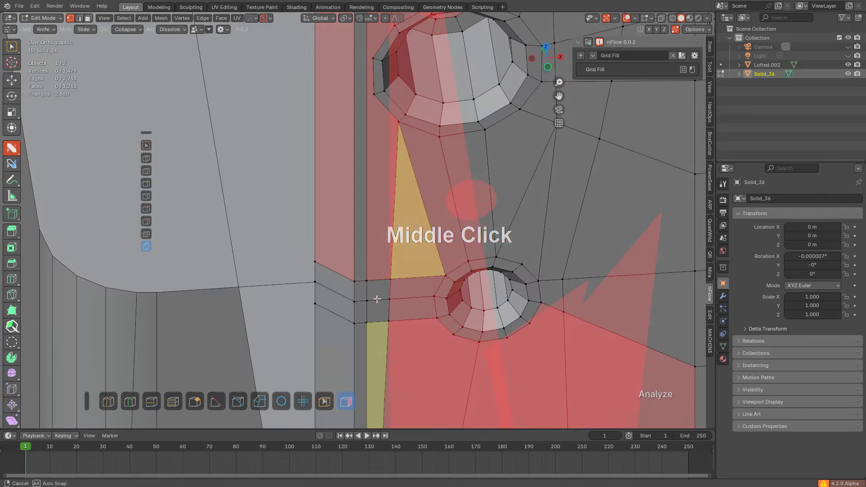
{"action": "key", "text": "ctrl+b"}
{"action": "left_click", "coordinate": [399, 293]}
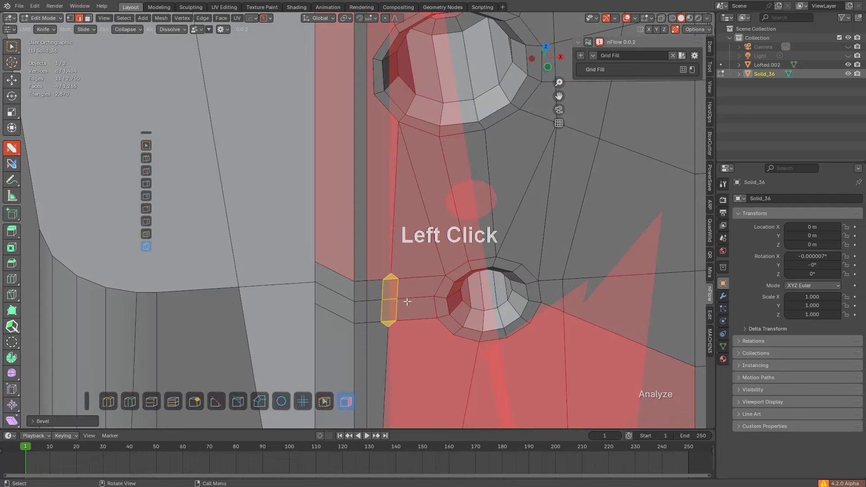
{"action": "key", "text": "1"}
{"action": "left_click_drag", "start_coordinate": [410, 280], "coordinate": [446, 294], "text": "shift"}
{"action": "scroll", "coordinate": [422, 189], "scroll_direction": "down", "scroll_amount": 1}
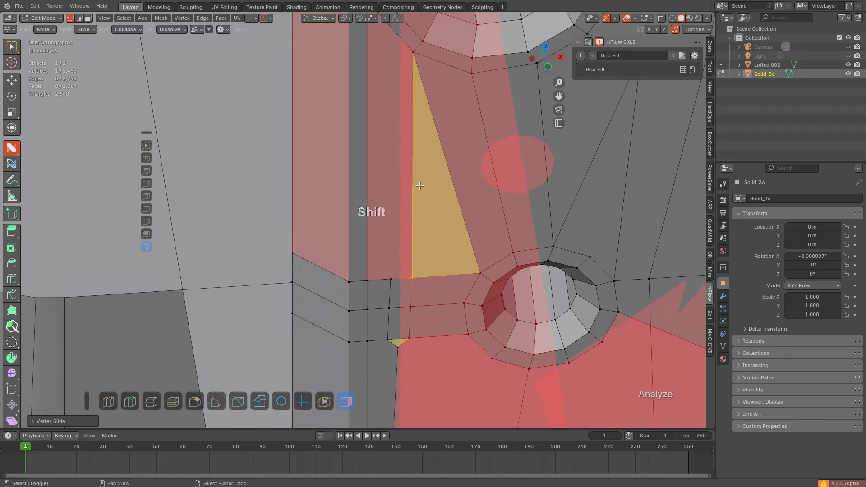
{"action": "middle_click_drag", "start_coordinate": [423, 185], "coordinate": [421, 217], "text": "shift"}
{"action": "scroll", "coordinate": [422, 157], "scroll_direction": "down", "scroll_amount": 1}
{"action": "key", "text": "ctrl+z"}
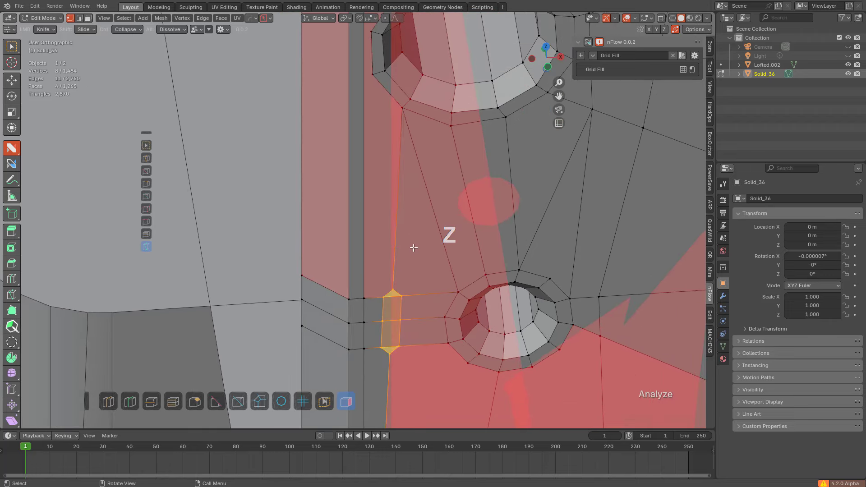
Step: Slide the beveled strip's upper tip vertex onto its upper-left corner
{"action": "left_click_drag", "start_coordinate": [401, 286], "coordinate": [385, 294], "text": "shift"}
{"action": "mouse_move", "coordinate": [387, 276]}
{"action": "middle_mouse_down"}
{"action": "mouse_move", "coordinate": [379, 261]}
{"action": "mouse_move", "coordinate": [386, 271]}
{"action": "middle_mouse_up"}
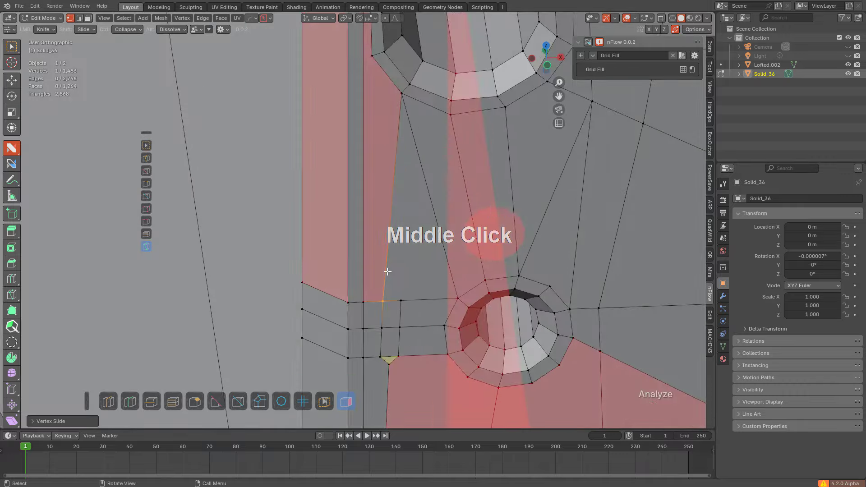
Step: Insert a loop cut across the narrow left strip and join its vertex to the larger upper hole's lower-left ring vertex
{"action": "scroll", "coordinate": [392, 234], "scroll_direction": "down", "scroll_amount": 1}
{"action": "middle_click_drag", "start_coordinate": [398, 191], "coordinate": [398, 216], "text": "shift"}
{"action": "middle_click_drag", "start_coordinate": [372, 181], "coordinate": [379, 181]}
{"action": "key", "text": "ctrl+r"}
{"action": "left_click", "coordinate": [367, 193]}
{"action": "left_click", "coordinate": [360, 222]}
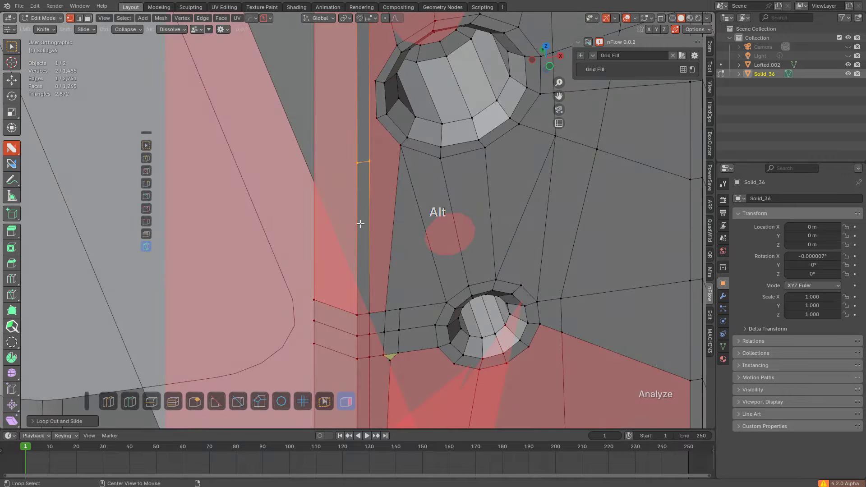
{"action": "key", "text": "alt+a"}
{"action": "double_click", "coordinate": [370, 164]}
{"action": "scroll", "coordinate": [373, 231], "scroll_direction": "up", "scroll_amount": 4}
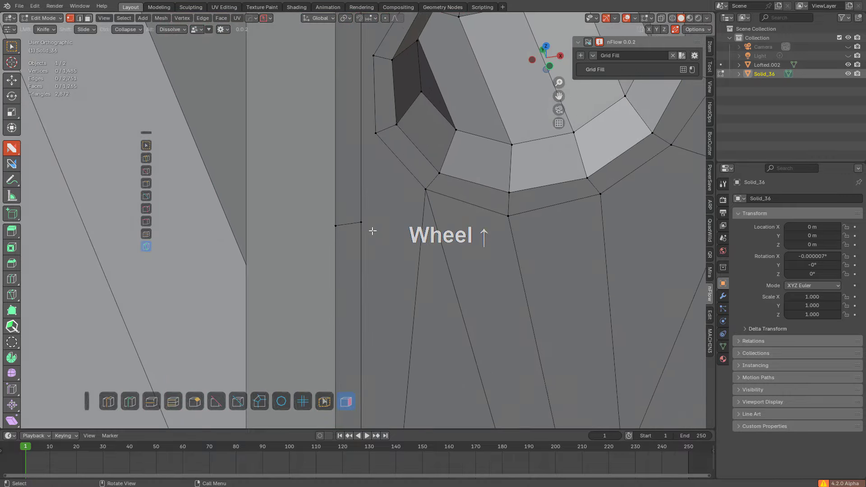
{"action": "left_click", "coordinate": [172, 165]}
{"action": "left_click_drag", "start_coordinate": [360, 221], "coordinate": [423, 189]}
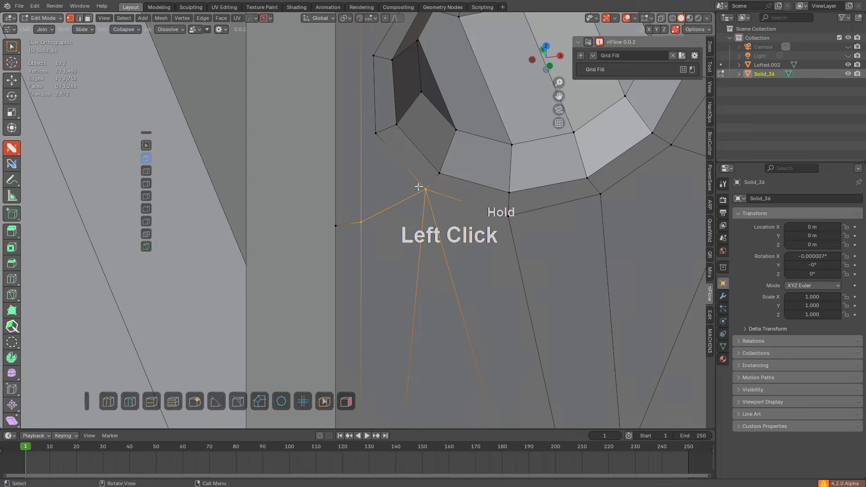
Step: Add a second loop cut across the narrow strip higher up and join it to the larger hole's adjacent left ring vertex
{"action": "middle_click_drag", "start_coordinate": [356, 137], "coordinate": [370, 180], "text": "shift"}
{"action": "key", "text": "ctrl+r"}
{"action": "left_click", "coordinate": [360, 158]}
{"action": "left_click", "coordinate": [372, 293]}
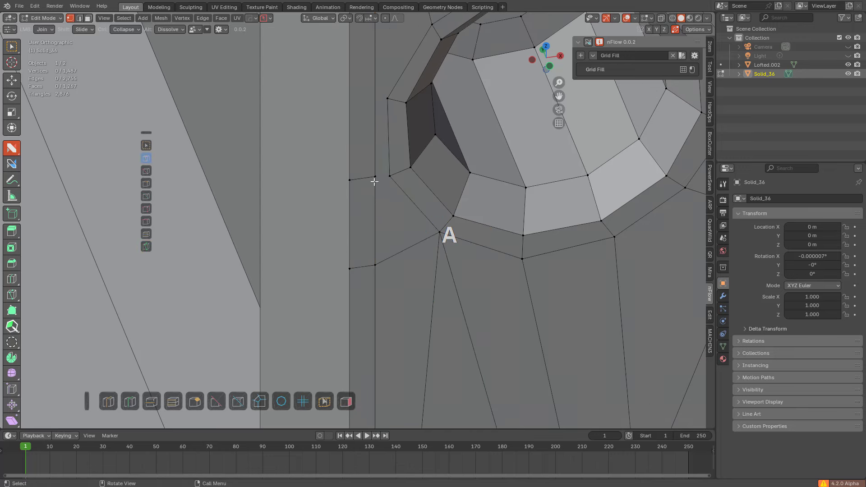
{"action": "left_click_drag", "start_coordinate": [375, 177], "coordinate": [388, 167]}
Step: Add a third loop cut across the strip level with the larger hole's upper-left ring vertex and join the two
{"action": "left_click", "coordinate": [368, 83]}
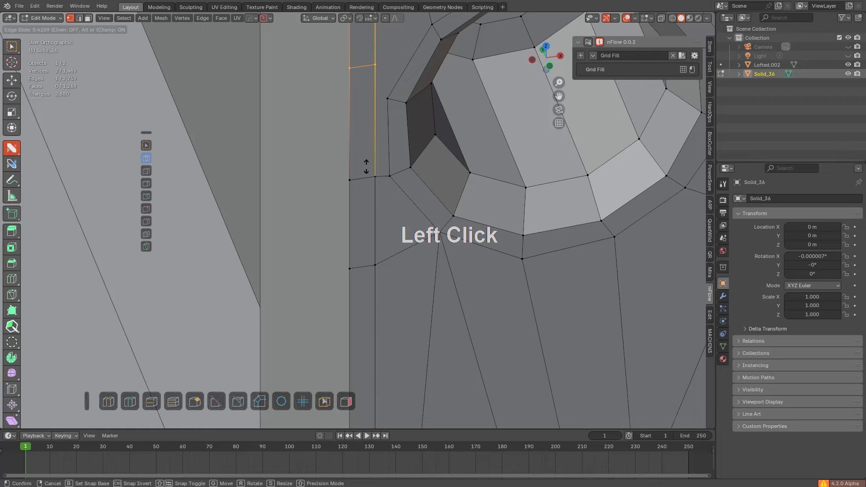
{"action": "left_click", "coordinate": [362, 197]}
{"action": "key", "text": "alt+a"}
{"action": "left_click_drag", "start_coordinate": [377, 102], "coordinate": [387, 100]}
Step: Turn the mesh analysis overlay back on
{"action": "scroll", "coordinate": [387, 143], "scroll_direction": "down", "scroll_amount": 2}
{"action": "middle_click_drag", "start_coordinate": [385, 130], "coordinate": [389, 236], "text": "shift"}
{"action": "scroll", "coordinate": [388, 228], "scroll_direction": "up", "scroll_amount": 1}
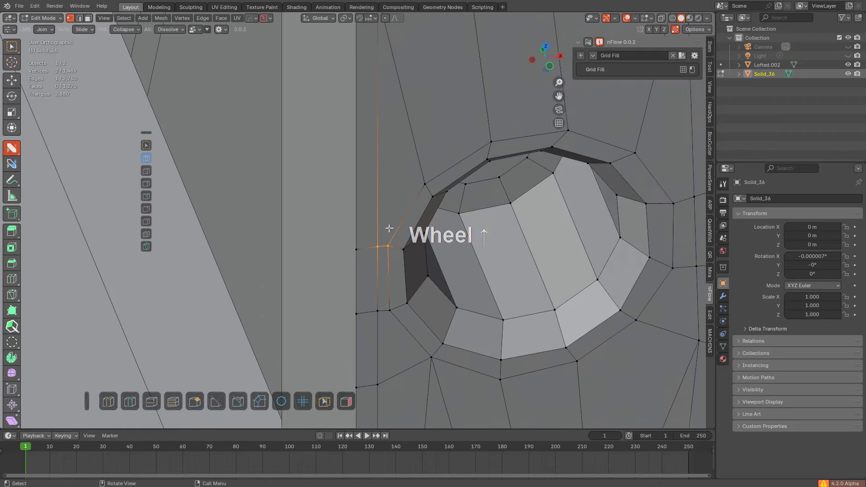
{"action": "scroll", "coordinate": [382, 253], "scroll_direction": "down", "scroll_amount": 3}
{"action": "left_click", "coordinate": [348, 398]}
{"action": "middle_click_drag", "start_coordinate": [422, 318], "coordinate": [426, 199], "text": "shift"}
{"action": "scroll", "coordinate": [425, 199], "scroll_direction": "down", "scroll_amount": 1}
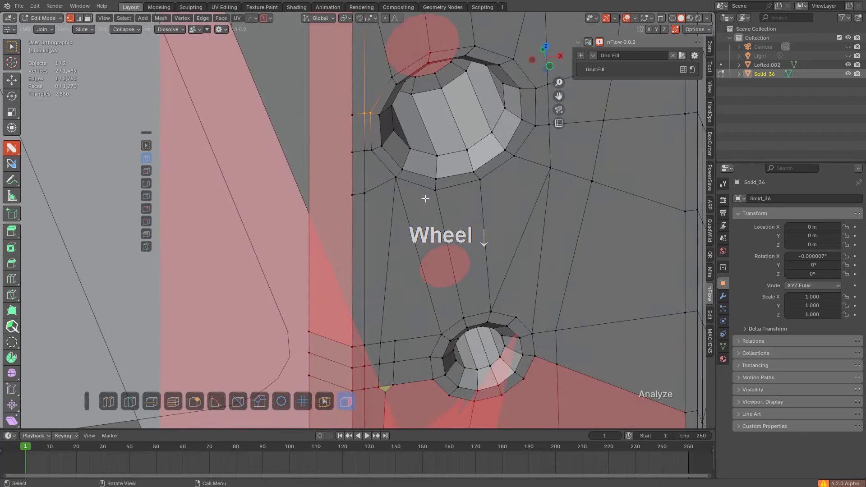
{"action": "middle_click_drag", "start_coordinate": [429, 257], "coordinate": [430, 136], "text": "shift"}
{"action": "middle_click_drag", "start_coordinate": [408, 216], "coordinate": [382, 224]}
{"action": "middle_click_drag", "start_coordinate": [428, 264], "coordinate": [397, 173], "text": "shift"}
{"action": "scroll", "coordinate": [384, 165], "scroll_direction": "up", "scroll_amount": 1}
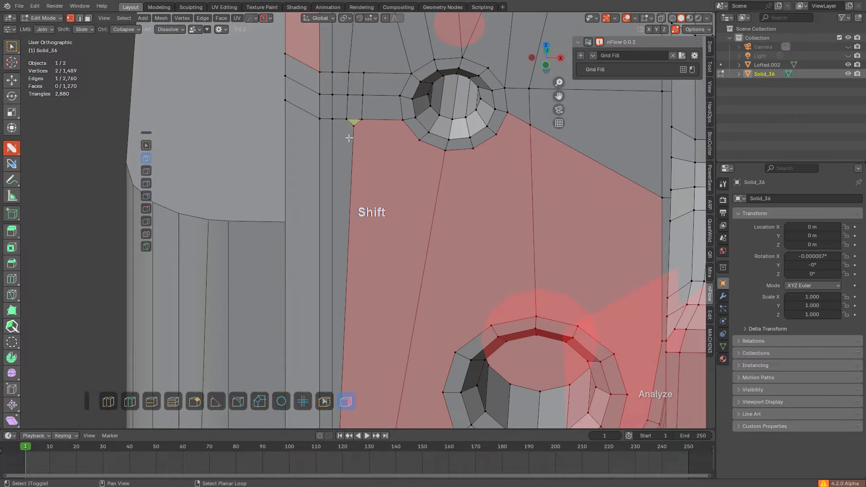
Step: Slide the beveled strip's lower tip vertex onto its lower-right corner beside the small hole
{"action": "left_click", "coordinate": [352, 127], "text": "shift"}
{"action": "mouse_move", "coordinate": [368, 142]}
{"action": "middle_mouse_down"}
{"action": "mouse_move", "coordinate": [362, 153]}
{"action": "mouse_move", "coordinate": [357, 142]}
{"action": "middle_mouse_up"}
{"action": "key", "text": "ctrl+z"}
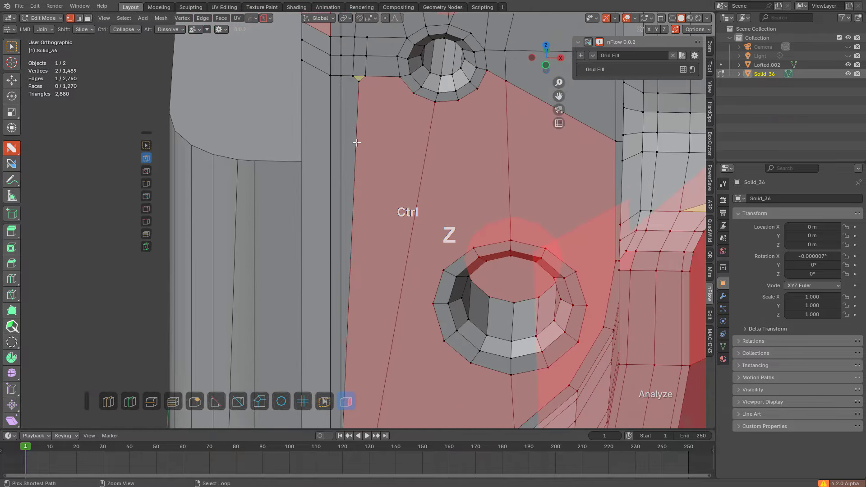
{"action": "left_click_drag", "start_coordinate": [358, 83], "coordinate": [367, 80], "text": "shift"}
Step: Knife-cut a straight vertical line through the geometry from the panel's lower-left corner vertex down past the part's lower end
{"action": "middle_click_drag", "start_coordinate": [364, 144], "coordinate": [400, 87], "text": "shift"}
{"action": "scroll", "coordinate": [399, 95], "scroll_direction": "down", "scroll_amount": 2}
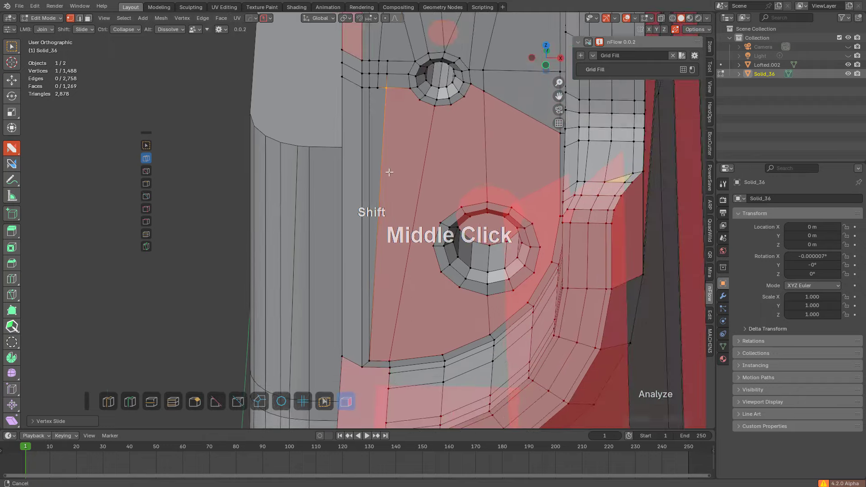
{"action": "middle_click_drag", "start_coordinate": [384, 244], "coordinate": [431, 129]}
{"action": "scroll", "coordinate": [432, 129], "scroll_direction": "up", "scroll_amount": 2}
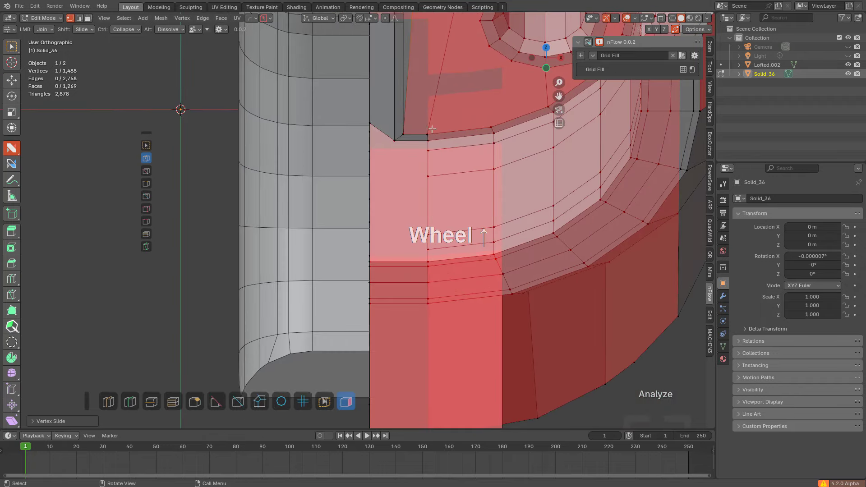
{"action": "scroll", "coordinate": [391, 134], "scroll_direction": "up", "scroll_amount": 1}
{"action": "key", "text": "k"}
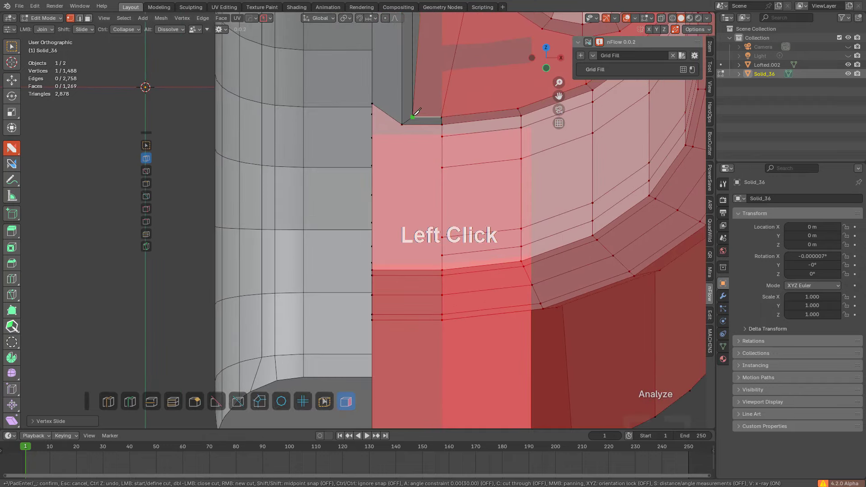
{"action": "key", "text": "a"}
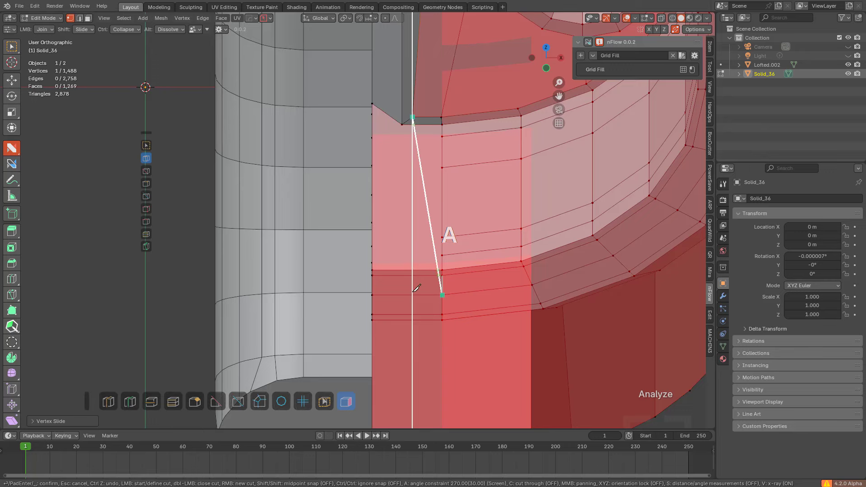
{"action": "scroll", "coordinate": [415, 334], "scroll_direction": "down", "scroll_amount": 5}
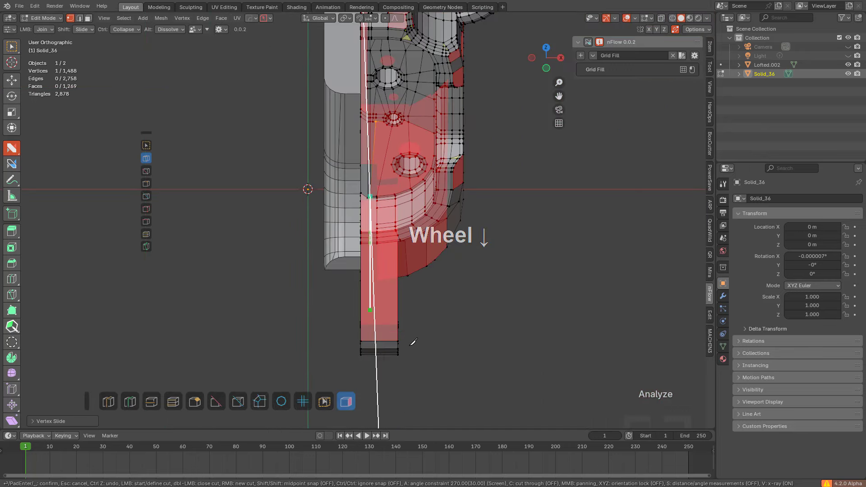
{"action": "left_click", "coordinate": [409, 334]}
{"action": "key", "text": "space"}
{"action": "key", "text": "alt+a"}
{"action": "scroll", "coordinate": [415, 316], "scroll_direction": "up", "scroll_amount": 3}
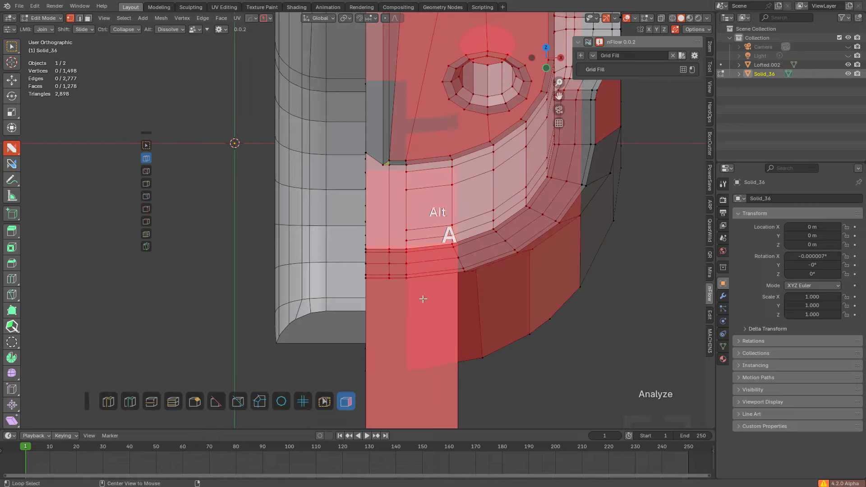
{"action": "middle_click_drag", "start_coordinate": [422, 299], "coordinate": [387, 289]}
{"action": "scroll", "coordinate": [388, 191], "scroll_direction": "up", "scroll_amount": 5}
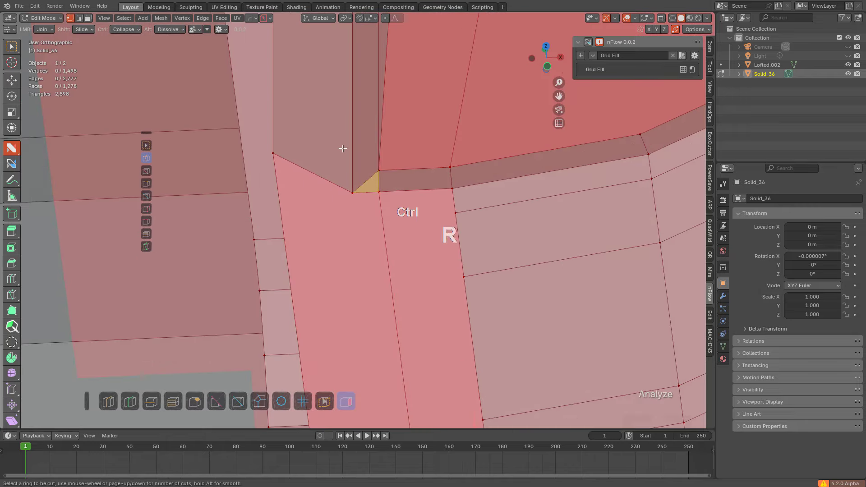
{"action": "left_click", "coordinate": [347, 312]}
{"action": "scroll", "coordinate": [374, 235], "scroll_direction": "down", "scroll_amount": 5}
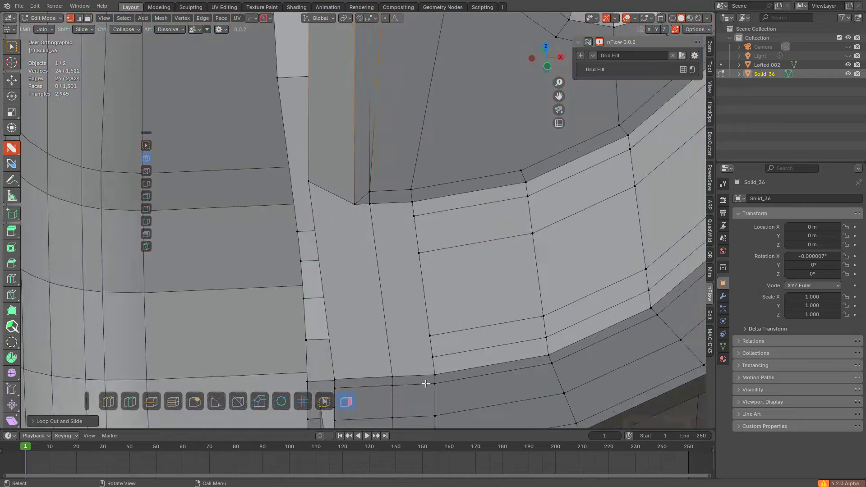
{"action": "middle_click_drag", "start_coordinate": [342, 270], "coordinate": [366, 246], "text": "shift"}
{"action": "key", "text": "g"}
{"action": "key", "text": "g"}
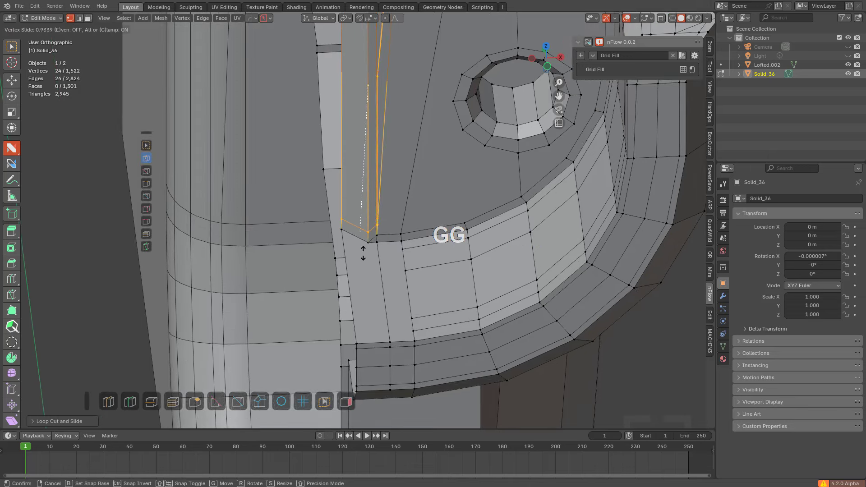
{"action": "left_click", "coordinate": [363, 253]}
{"action": "scroll", "coordinate": [375, 226], "scroll_direction": "down", "scroll_amount": 3}
{"action": "middle_click_drag", "start_coordinate": [357, 203], "coordinate": [363, 274], "text": "shift"}
{"action": "scroll", "coordinate": [363, 272], "scroll_direction": "up", "scroll_amount": 1}
{"action": "key", "text": "ctrl+z"}
{"action": "scroll", "coordinate": [364, 273], "scroll_direction": "down", "scroll_amount": 1}
{"action": "key", "text": "ctrl+z"}
Step: Knife-cut a horizontal line in front view from the panel's lower-left corner vertex across the narrow strip past the left border
{"action": "middle_click_drag", "start_coordinate": [372, 342], "coordinate": [397, 280], "text": "shift"}
{"action": "scroll", "coordinate": [401, 282], "scroll_direction": "up", "scroll_amount": 2}
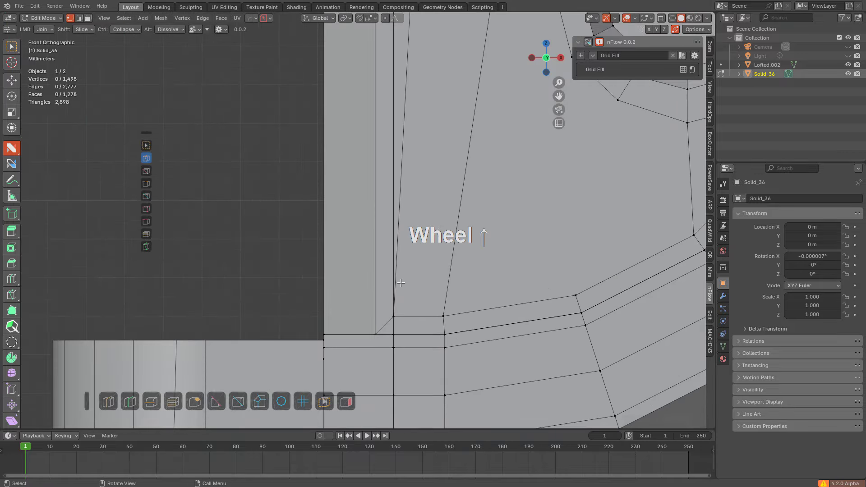
{"action": "key", "text": "k"}
{"action": "left_click", "coordinate": [393, 316]}
{"action": "key", "text": "a"}
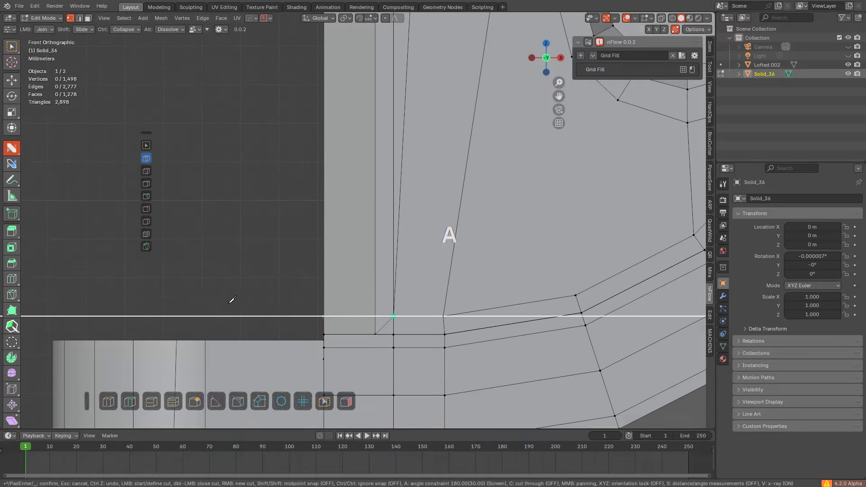
{"action": "left_click", "coordinate": [212, 305]}
{"action": "key", "text": "space"}
Step: Knife-cut a line across the ledge parallel to the wall's foot, around the vertical strip's lower corner to the ledge border
{"action": "middle_click_drag", "start_coordinate": [212, 305], "coordinate": [351, 173]}
{"action": "key", "text": "alt+a"}
{"action": "left_click", "coordinate": [291, 160], "text": "alt"}
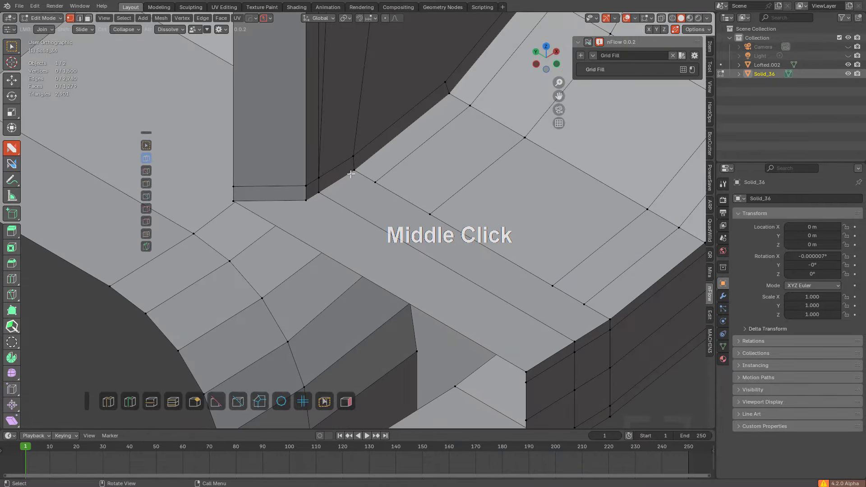
{"action": "key", "text": "k"}
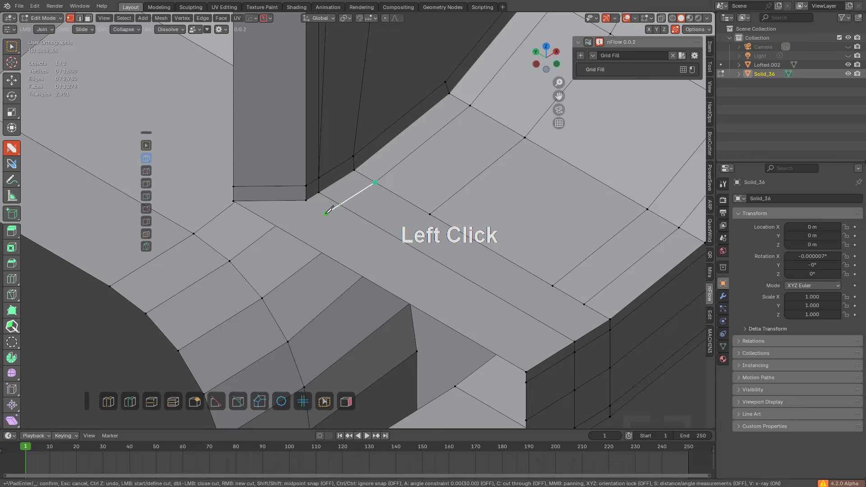
{"action": "key", "text": "space"}
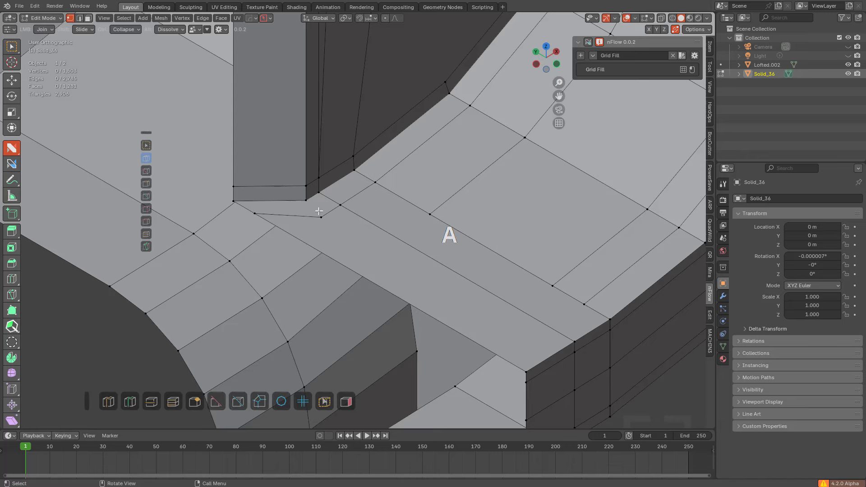
{"action": "left_click", "coordinate": [324, 217], "text": "shift"}
Step: Try a loop cut across the ledge strip below the wall and dissolve the stray vertex it adds
{"action": "middle_click_drag", "start_coordinate": [424, 237], "coordinate": [448, 274], "text": "shift"}
{"action": "key", "text": "ctrl+r"}
{"action": "left_click", "coordinate": [491, 288]}
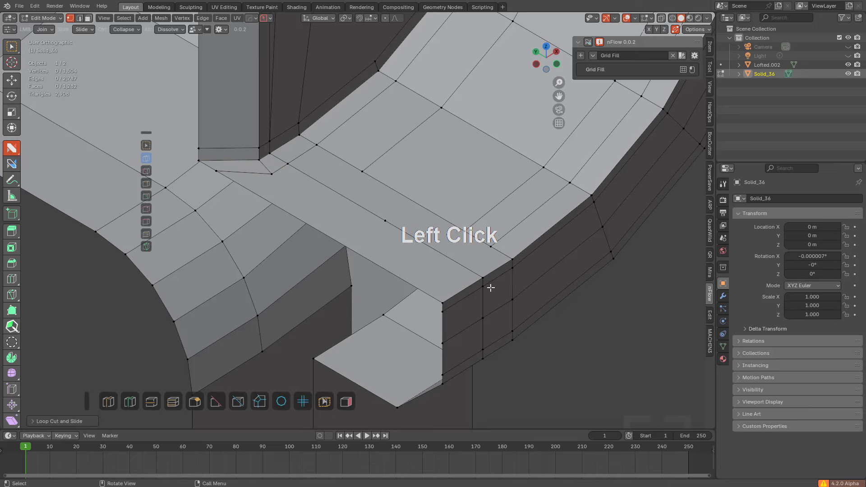
{"action": "left_click", "coordinate": [383, 220]}
{"action": "key", "text": "ctrl+x"}
{"action": "scroll", "coordinate": [506, 248], "scroll_direction": "up", "scroll_amount": 2}
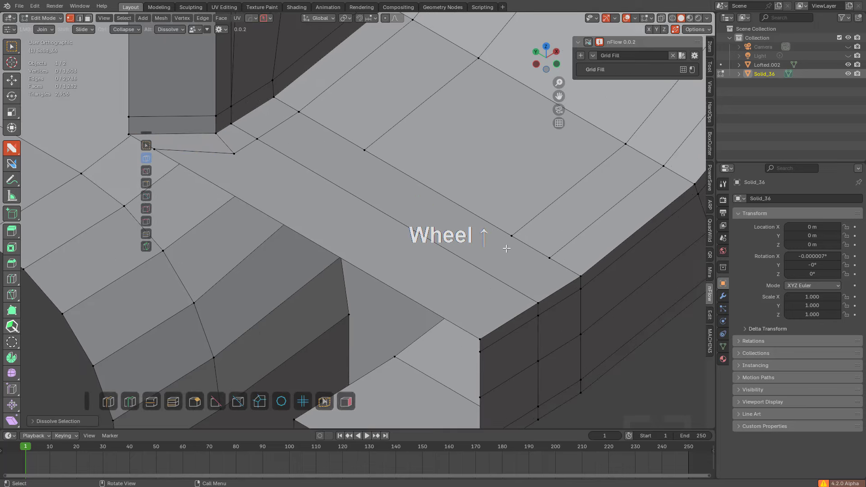
Step: Knife-cut three lines across the ledge strip, extending its open cross edges through the middle line to the outer border
{"action": "key", "text": "k"}
{"action": "left_click", "coordinate": [549, 258]}
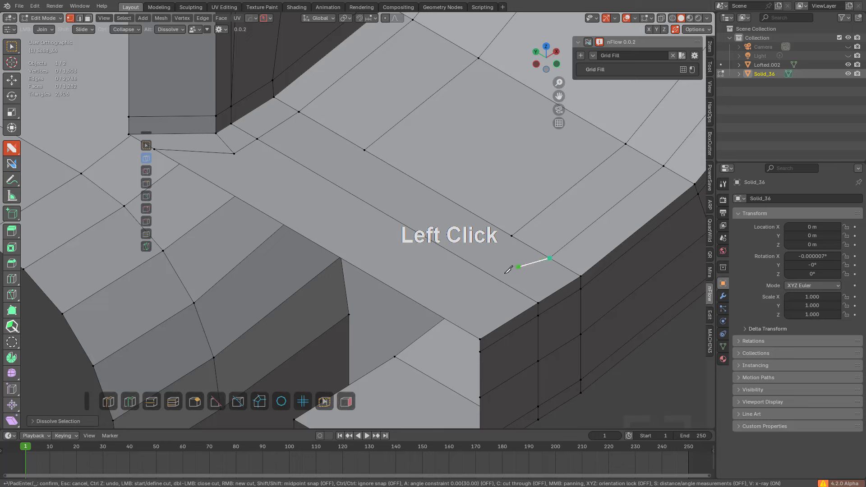
{"action": "left_click", "coordinate": [511, 288]}
{"action": "right_click", "coordinate": [462, 320]}
{"action": "left_click", "coordinate": [512, 235]}
{"action": "left_click", "coordinate": [417, 300]}
{"action": "right_click", "coordinate": [398, 242]}
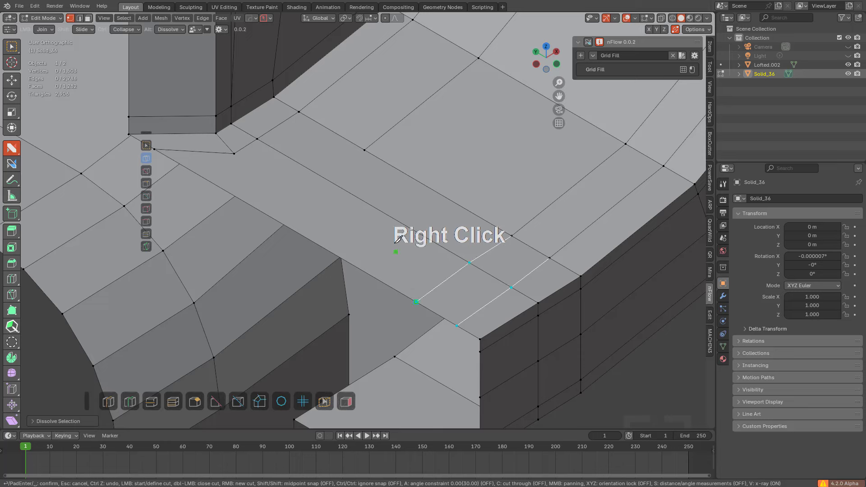
{"action": "left_click", "coordinate": [365, 149]}
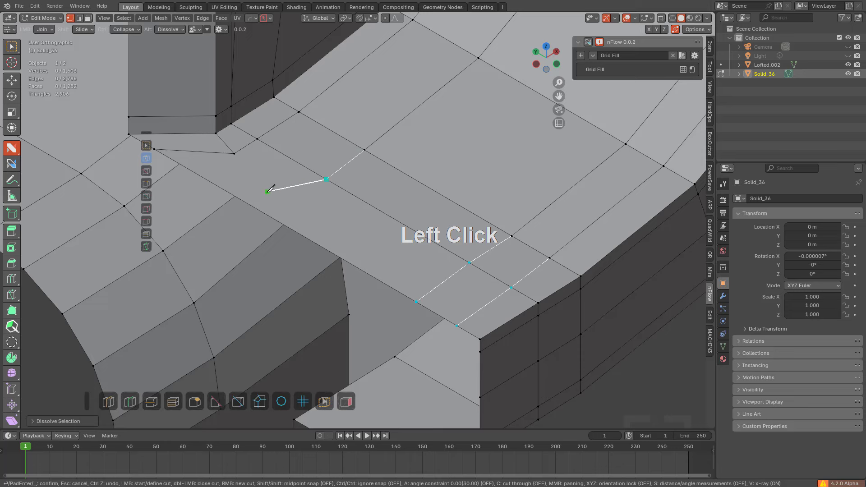
{"action": "left_click", "coordinate": [256, 208]}
{"action": "key", "text": "space"}
Step: Connect the ledge's inner corner vertex to the end vertex of the last cut on the outer border
{"action": "left_click", "coordinate": [235, 152]}
{"action": "left_click", "coordinate": [263, 195], "text": "shift"}
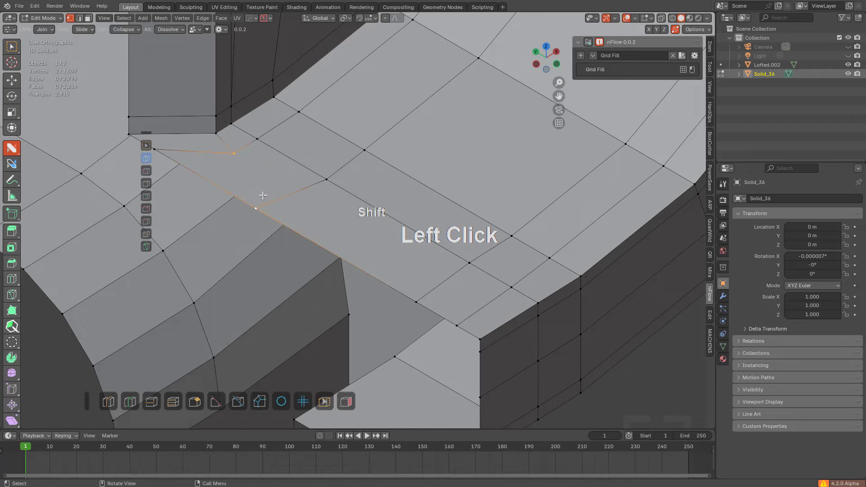
{"action": "key", "text": "j"}
{"action": "scroll", "coordinate": [344, 222], "scroll_direction": "down", "scroll_amount": 1}
{"action": "key", "text": "alt+a"}
Step: Examine the whole part outside Edit Mode, and resume editing around the panel's large lower hole
{"action": "scroll", "coordinate": [426, 244], "scroll_direction": "down", "scroll_amount": 3}
{"action": "scroll", "coordinate": [430, 277], "scroll_direction": "down", "scroll_amount": 2}
{"action": "middle_click_drag", "start_coordinate": [429, 227], "coordinate": [406, 270], "text": "shift"}
{"action": "key", "text": "Tab"}
{"action": "scroll", "coordinate": [426, 304], "scroll_direction": "down", "scroll_amount": 2}
{"action": "middle_click_drag", "start_coordinate": [426, 303], "coordinate": [409, 243]}
{"action": "key", "text": "Tab"}
{"action": "middle_click", "coordinate": [446, 234]}
{"action": "middle_click", "coordinate": [447, 234]}
{"action": "scroll", "coordinate": [447, 233], "scroll_direction": "up", "scroll_amount": 2}
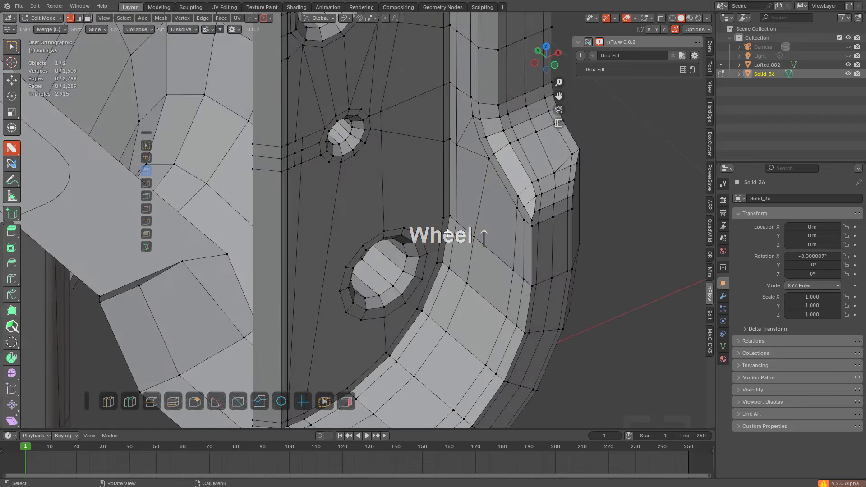
Step: Turn on the Analyze face overlay and inspect the highlighted faces around the panel's lower hole
{"action": "left_click", "coordinate": [347, 397]}
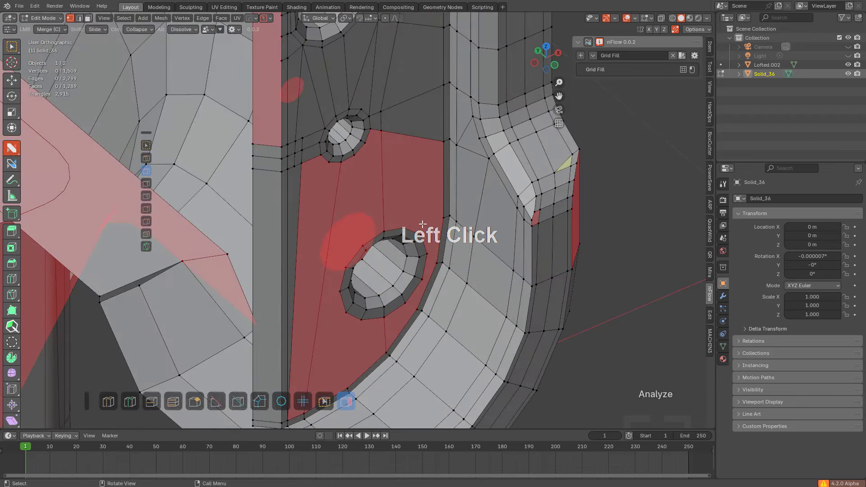
{"action": "middle_click_drag", "start_coordinate": [423, 224], "coordinate": [537, 236]}
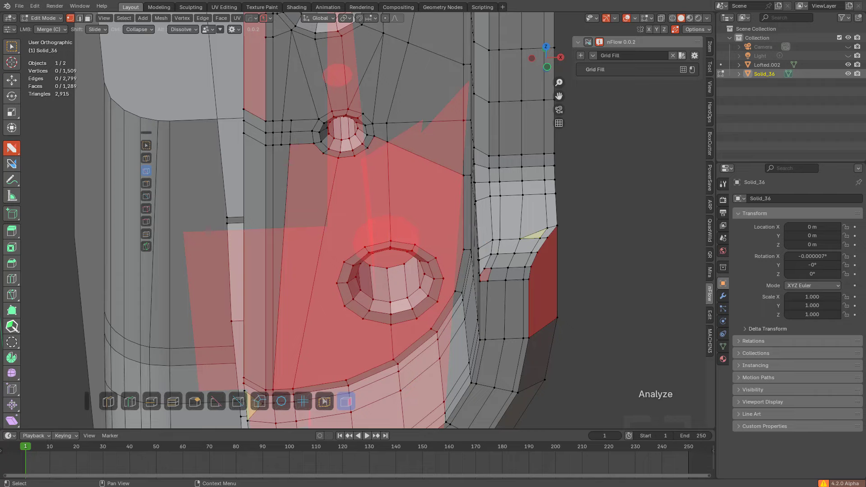
{"action": "middle_click_drag", "start_coordinate": [504, 249], "coordinate": [541, 173]}
{"action": "scroll", "coordinate": [541, 172], "scroll_direction": "up", "scroll_amount": 2}
{"action": "left_click", "coordinate": [541, 147]}
{"action": "key", "text": "ctrl+z"}
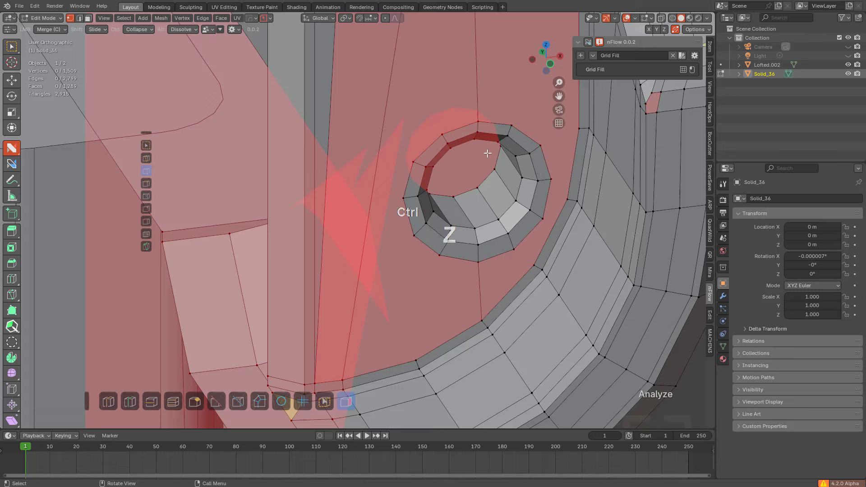
Step: Connect the lower hole's ring vertices to the vertices of the curved border beside and below it
{"action": "left_click", "coordinate": [149, 159]}
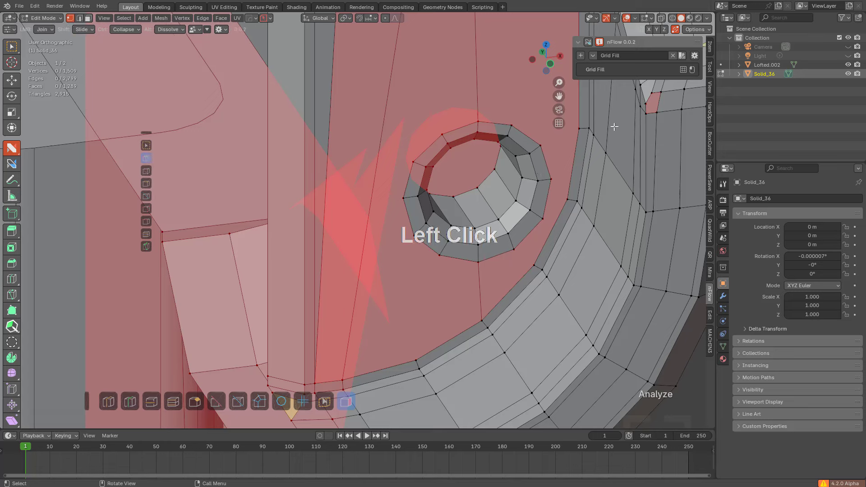
{"action": "left_click_drag", "start_coordinate": [541, 145], "coordinate": [535, 264]}
{"action": "left_click_drag", "start_coordinate": [479, 266], "coordinate": [528, 272]}
{"action": "left_click_drag", "start_coordinate": [438, 255], "coordinate": [481, 320]}
{"action": "middle_click_drag", "start_coordinate": [451, 270], "coordinate": [452, 149], "text": "shift"}
{"action": "key", "text": "alt+a"}
{"action": "scroll", "coordinate": [453, 149], "scroll_direction": "down", "scroll_amount": 1}
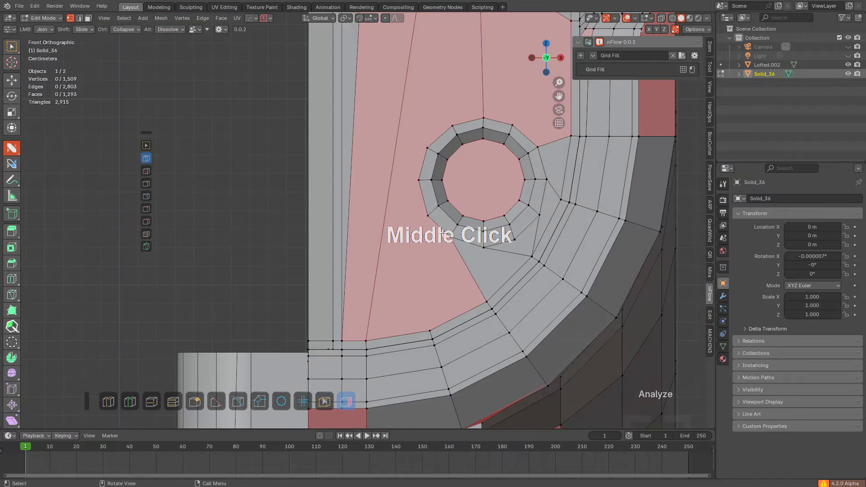
Step: Knife-cut four horizontal lines in front view from the lower hole's left ring vertices past the panel's left border
{"action": "key", "text": "k"}
{"action": "left_click", "coordinate": [429, 215]}
{"action": "key", "text": "a"}
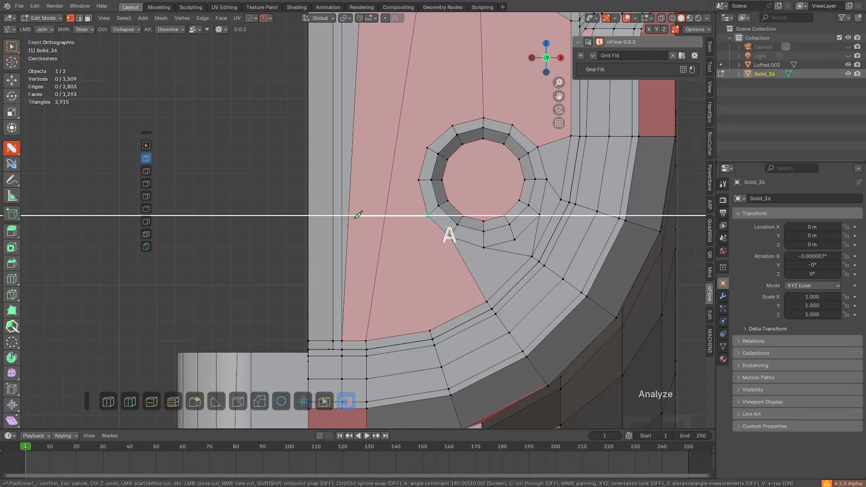
{"action": "right_click", "coordinate": [254, 218]}
{"action": "left_click", "coordinate": [419, 180]}
{"action": "right_click", "coordinate": [235, 184]}
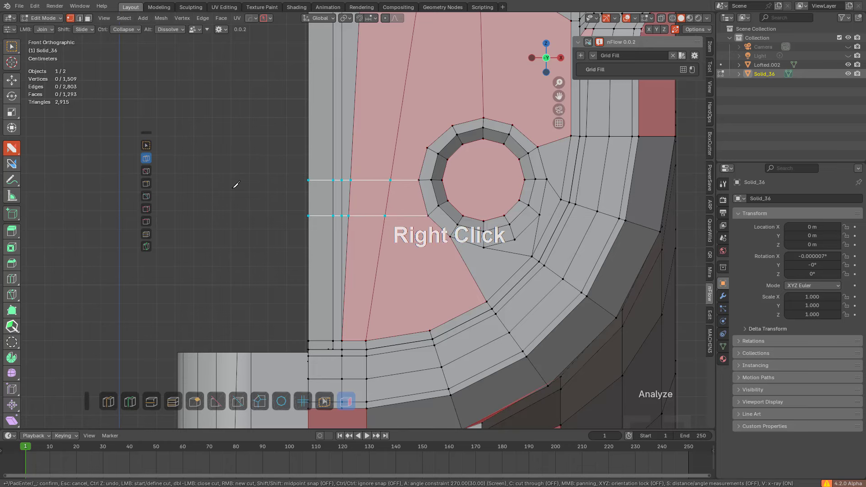
{"action": "left_click", "coordinate": [428, 148]}
{"action": "right_click", "coordinate": [239, 161]}
{"action": "left_click", "coordinate": [453, 125]}
{"action": "left_click", "coordinate": [253, 123]}
{"action": "key", "text": "space"}
Step: Connect the lower hole's lower-left ring vertex to the curved border and merge the lowest stray cut vertex onto the strip edge
{"action": "middle_click_drag", "start_coordinate": [409, 194], "coordinate": [426, 215]}
{"action": "middle_click_drag", "start_coordinate": [431, 217], "coordinate": [299, 184], "text": "shift"}
{"action": "scroll", "coordinate": [299, 184], "scroll_direction": "up", "scroll_amount": 1}
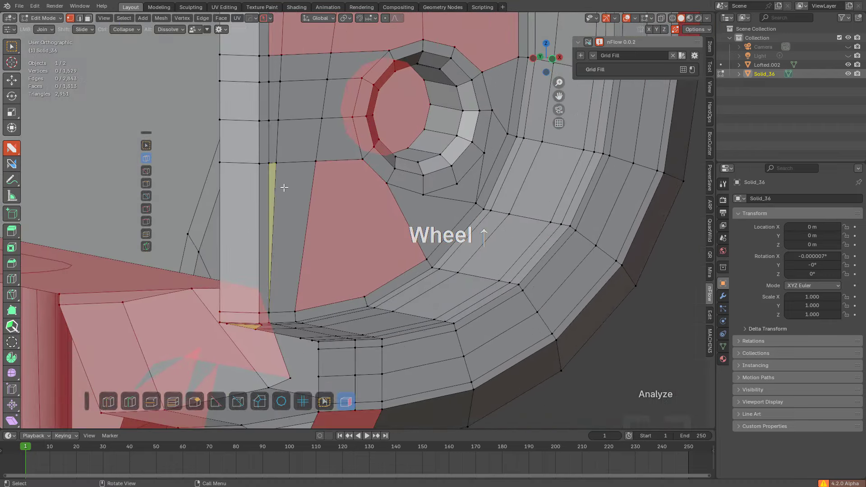
{"action": "left_click", "coordinate": [286, 242]}
{"action": "right_click", "coordinate": [371, 207]}
{"action": "key", "text": "ctrl+z"}
{"action": "middle_click_drag", "start_coordinate": [368, 209], "coordinate": [383, 233], "text": "alt"}
{"action": "left_click_drag", "start_coordinate": [373, 254], "coordinate": [358, 175]}
{"action": "scroll", "coordinate": [351, 124], "scroll_direction": "down", "scroll_amount": 1}
{"action": "scroll", "coordinate": [351, 124], "scroll_direction": "up", "scroll_amount": 1}
{"action": "scroll", "coordinate": [360, 178], "scroll_direction": "up", "scroll_amount": 1}
{"action": "key", "text": "ctrl+z"}
Step: Merge the three remaining stray cut vertices onto the vertical strip's edge beside the lower hole
{"action": "left_click_drag", "start_coordinate": [374, 121], "coordinate": [361, 122], "text": "shift"}
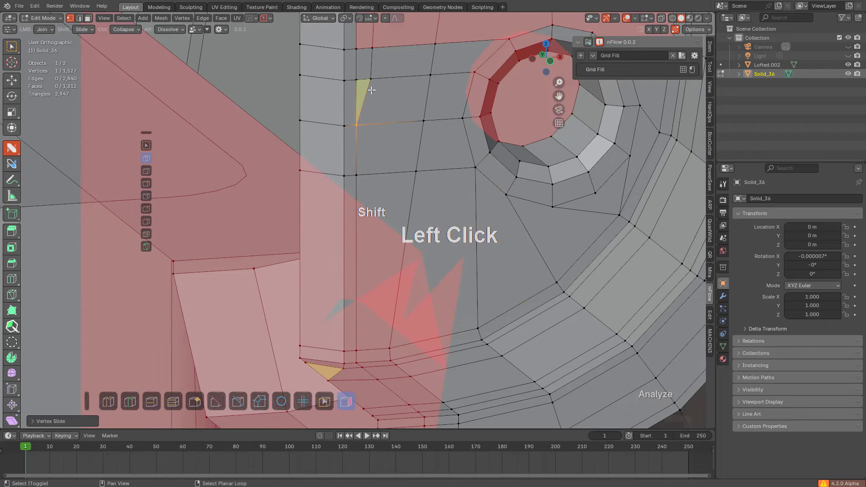
{"action": "left_click_drag", "start_coordinate": [371, 80], "coordinate": [357, 80], "text": "shift"}
{"action": "middle_click_drag", "start_coordinate": [374, 42], "coordinate": [394, 208], "text": "shift"}
{"action": "left_click_drag", "start_coordinate": [394, 210], "coordinate": [377, 211], "text": "shift"}
{"action": "scroll", "coordinate": [410, 218], "scroll_direction": "down", "scroll_amount": 2}
Step: Connect the lower hole's upper-left ring vertex to the small hole's lower-right ring vertex above it
{"action": "middle_click_drag", "start_coordinate": [417, 222], "coordinate": [401, 172]}
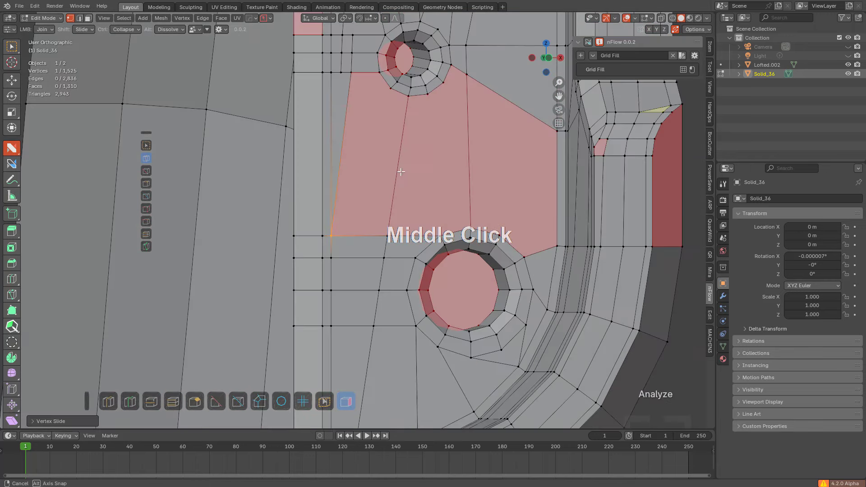
{"action": "left_click_drag", "start_coordinate": [440, 235], "coordinate": [439, 88]}
{"action": "middle_click_drag", "start_coordinate": [440, 88], "coordinate": [429, 207]}
Step: Loop-cut the narrow band below the outer wall's step and connect the cut's open end to the neighbouring edge vertex
{"action": "middle_click_drag", "start_coordinate": [530, 180], "coordinate": [531, 175]}
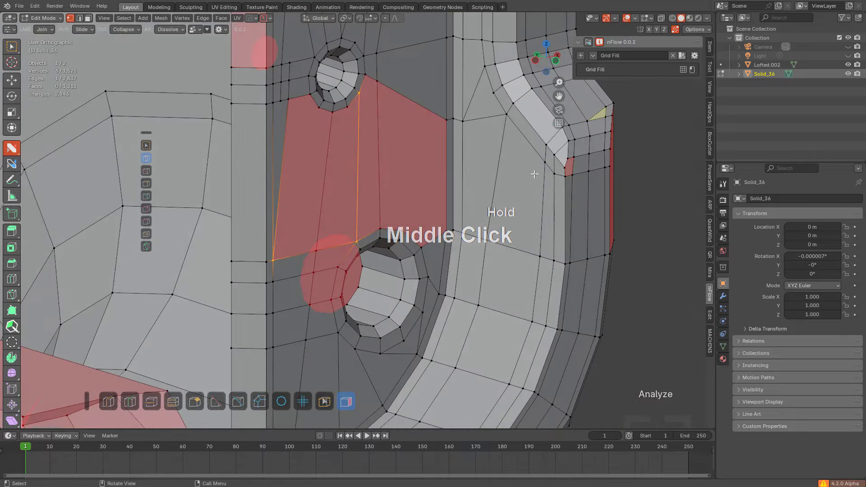
{"action": "middle_click_drag", "start_coordinate": [593, 169], "coordinate": [565, 236]}
{"action": "mouse_move", "coordinate": [478, 209]}
{"action": "middle_mouse_down"}
{"action": "mouse_move", "coordinate": [526, 180]}
{"action": "mouse_move", "coordinate": [482, 203]}
{"action": "middle_mouse_up"}
{"action": "mouse_move", "coordinate": [482, 203]}
{"action": "middle_mouse_down"}
{"action": "mouse_move", "coordinate": [491, 207]}
{"action": "mouse_move", "coordinate": [525, 183]}
{"action": "mouse_move", "coordinate": [444, 177]}
{"action": "mouse_move", "coordinate": [489, 188]}
{"action": "middle_mouse_up"}
{"action": "scroll", "coordinate": [489, 189], "scroll_direction": "up", "scroll_amount": 1}
{"action": "key", "text": "ctrl+r"}
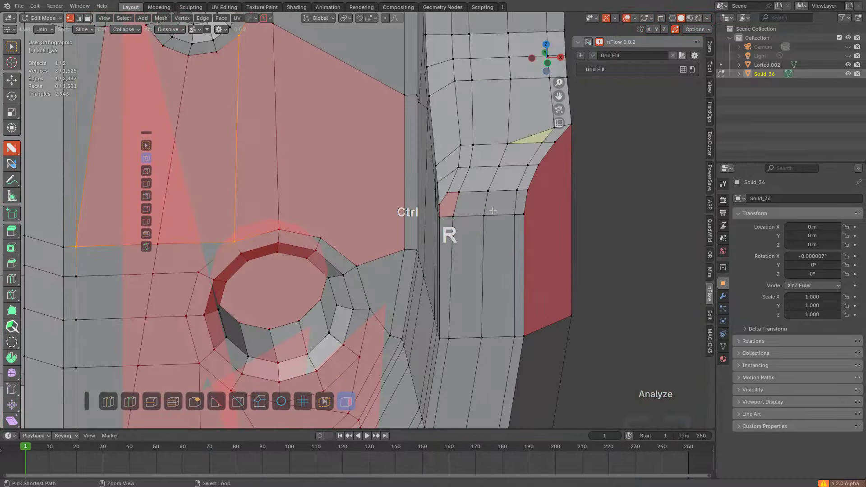
{"action": "left_click", "coordinate": [492, 208]}
{"action": "right_click", "coordinate": [490, 207]}
{"action": "key", "text": "ctrl+z"}
{"action": "key", "text": "ctrl+r"}
{"action": "left_click", "coordinate": [485, 201]}
{"action": "left_click", "coordinate": [485, 201]}
{"action": "key", "text": "alt+a"}
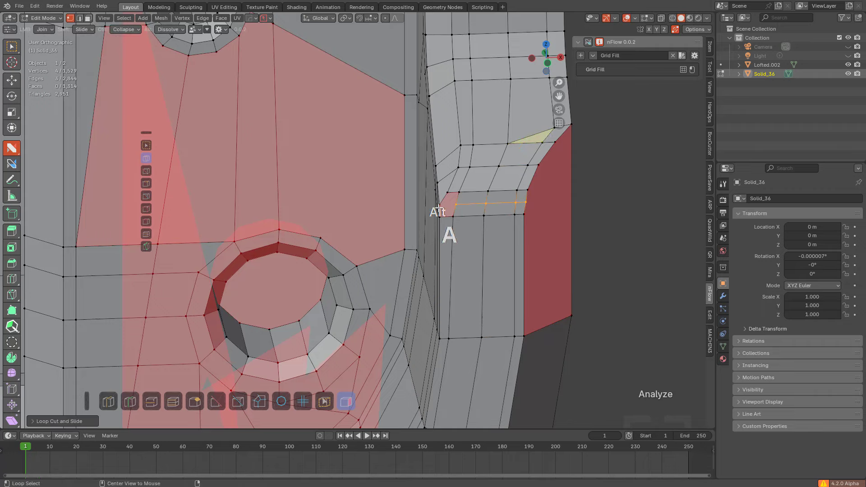
{"action": "left_click_drag", "start_coordinate": [456, 204], "coordinate": [440, 205]}
{"action": "key", "text": "alt+a"}
Step: Knife-cut a line between the small and large holes from the panel's left border to the right border's corner vertex
{"action": "scroll", "coordinate": [422, 191], "scroll_direction": "down", "scroll_amount": 2}
{"action": "middle_click_drag", "start_coordinate": [315, 181], "coordinate": [553, 194], "text": "shift"}
{"action": "middle_click_drag", "start_coordinate": [553, 194], "coordinate": [455, 191], "text": "shift"}
{"action": "key", "text": "r"}
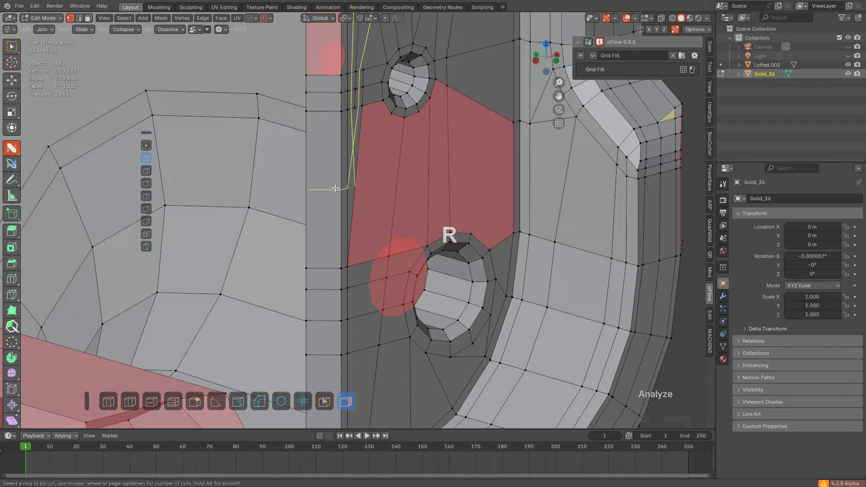
{"action": "right_click", "coordinate": [361, 184]}
{"action": "middle_click_drag", "start_coordinate": [362, 184], "coordinate": [323, 176]}
{"action": "key", "text": "k"}
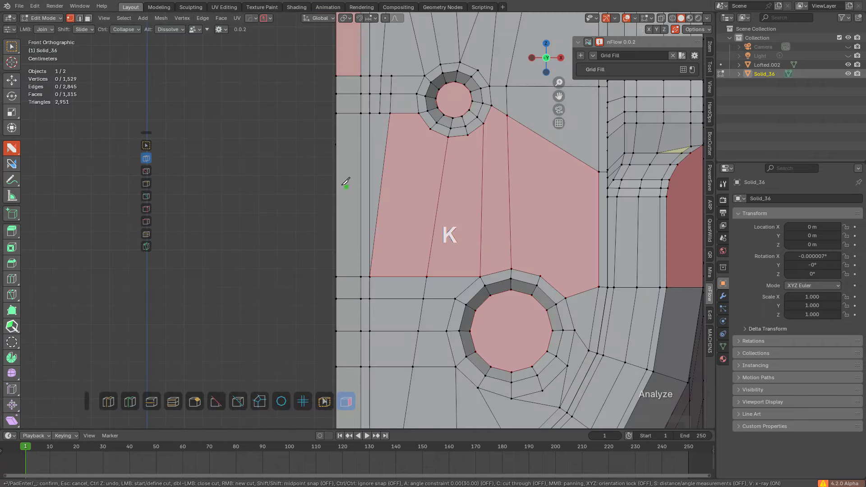
{"action": "left_click", "coordinate": [509, 188]}
{"action": "middle_click_drag", "start_coordinate": [510, 188], "coordinate": [544, 160]}
{"action": "left_click", "coordinate": [554, 140]}
{"action": "key", "text": "space"}
Step: Connect the large hole's upper-right ring vertex to the right border vertex and merge the new cut's stray vertex onto the strip edge
{"action": "key", "text": "a"}
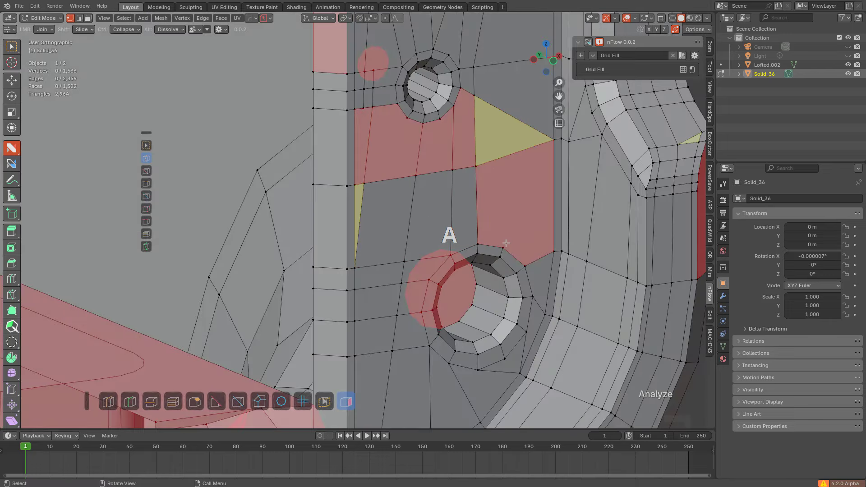
{"action": "left_click_drag", "start_coordinate": [504, 246], "coordinate": [550, 154]}
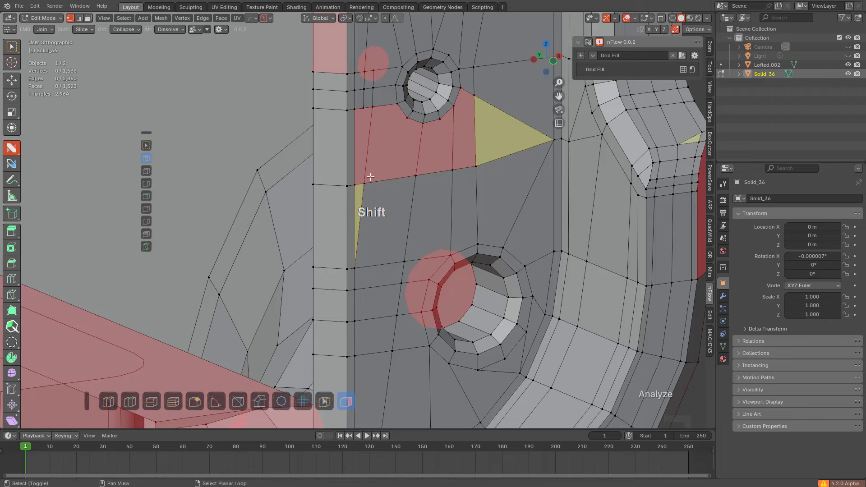
{"action": "left_click_drag", "start_coordinate": [370, 176], "coordinate": [355, 181], "text": "shift"}
Step: Try to connect the small hole's lower ring vertex straight down to the first line beside the large hole
{"action": "middle_click_drag", "start_coordinate": [381, 158], "coordinate": [420, 201]}
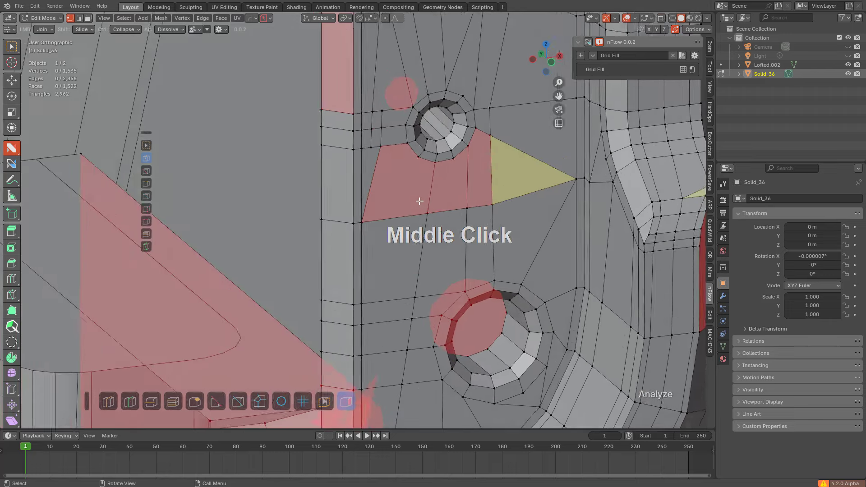
{"action": "scroll", "coordinate": [412, 180], "scroll_direction": "down", "scroll_amount": 1}
{"action": "left_click_drag", "start_coordinate": [407, 173], "coordinate": [405, 286]}
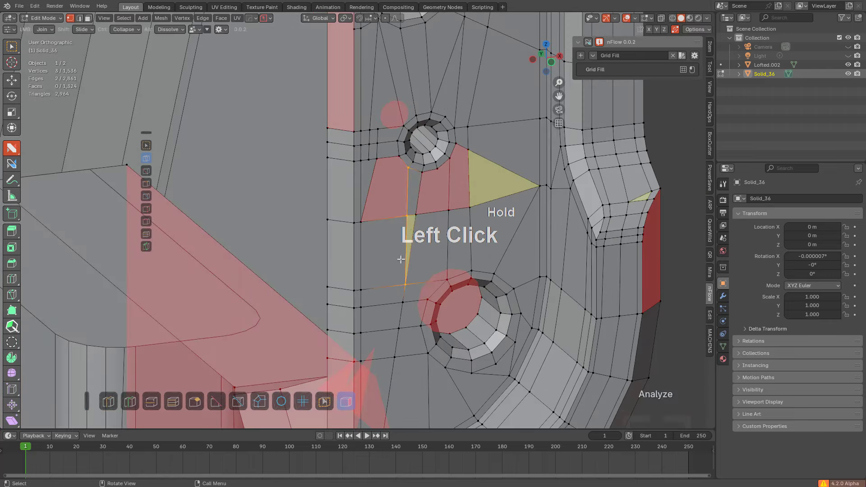
{"action": "scroll", "coordinate": [433, 205], "scroll_direction": "up", "scroll_amount": 1}
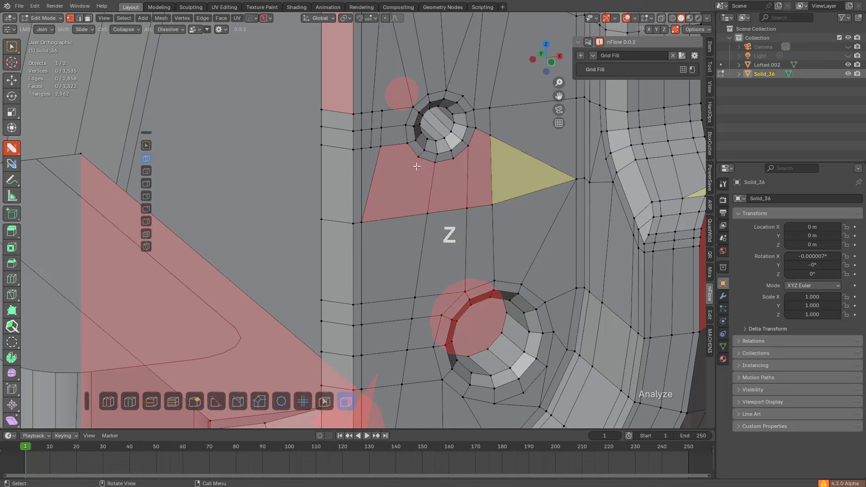
Step: Connect the small hole's three lower ring vertices to the cut line below and dissolve the leftover vertical edge between them
{"action": "left_click_drag", "start_coordinate": [361, 222], "coordinate": [467, 207]}
{"action": "left_click_drag", "start_coordinate": [468, 146], "coordinate": [492, 204]}
{"action": "left_click", "coordinate": [467, 175], "text": "alt"}
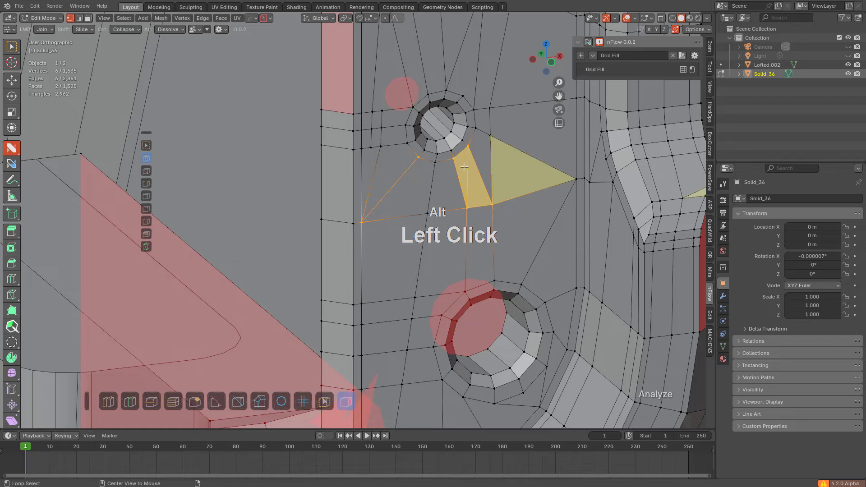
{"action": "middle_click_drag", "start_coordinate": [518, 182], "coordinate": [440, 254], "text": "shift"}
{"action": "key", "text": "a"}
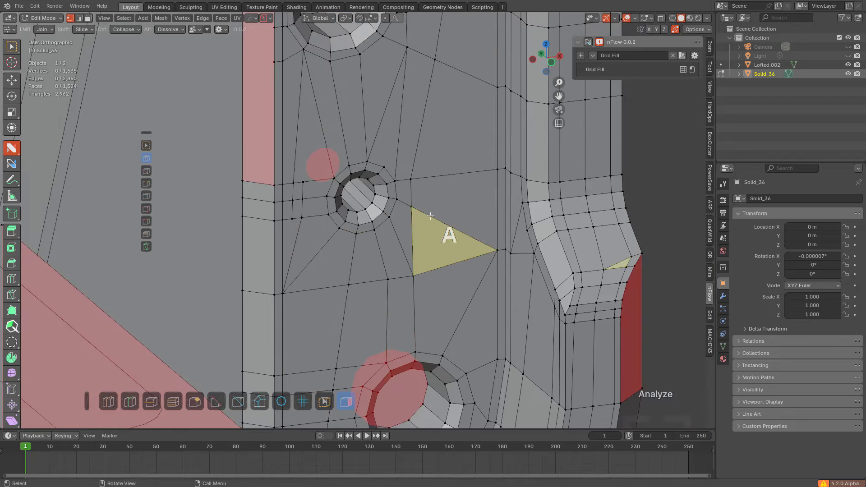
Step: Inset the five holes' end-cap faces slightly inward and delete the inner faces
{"action": "middle_click_drag", "start_coordinate": [404, 219], "coordinate": [501, 187], "text": "shift"}
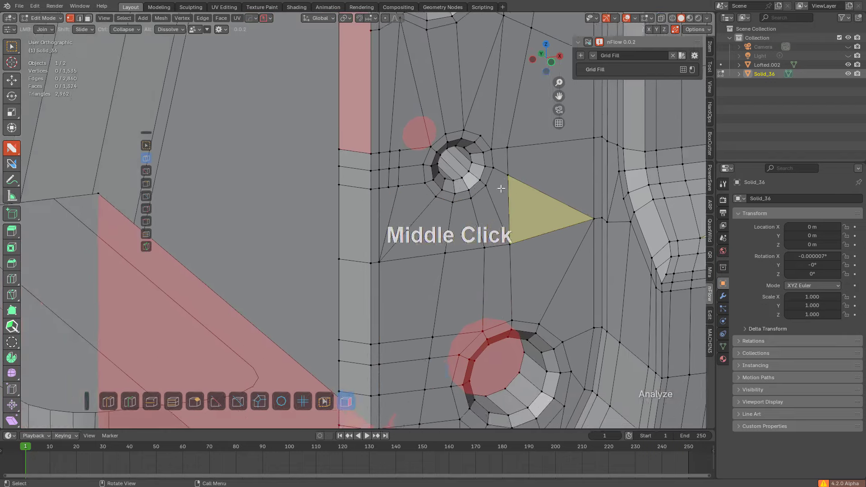
{"action": "scroll", "coordinate": [501, 188], "scroll_direction": "down", "scroll_amount": 1}
{"action": "middle_click_drag", "start_coordinate": [528, 288], "coordinate": [462, 137], "text": "shift"}
{"action": "key", "text": "3"}
{"action": "left_click", "coordinate": [474, 201]}
{"action": "middle_click_drag", "start_coordinate": [475, 201], "coordinate": [509, 198]}
{"action": "middle_click_drag", "start_coordinate": [471, 101], "coordinate": [444, 262], "text": "shift"}
{"action": "scroll", "coordinate": [484, 283], "scroll_direction": "up", "scroll_amount": 1}
{"action": "left_click", "coordinate": [443, 265], "text": "shift"}
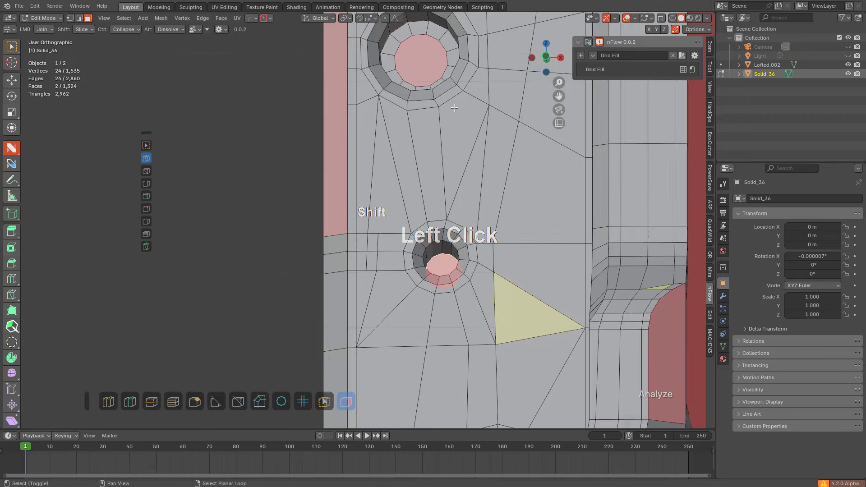
{"action": "left_click", "coordinate": [426, 59], "text": "shift"}
{"action": "middle_click_drag", "start_coordinate": [426, 61], "coordinate": [365, 254], "text": "shift"}
{"action": "middle_click_drag", "start_coordinate": [470, 114], "coordinate": [464, 196]}
{"action": "scroll", "coordinate": [467, 141], "scroll_direction": "down", "scroll_amount": 1}
{"action": "middle_click_drag", "start_coordinate": [464, 197], "coordinate": [447, 185]}
{"action": "left_click", "coordinate": [356, 90], "text": "shift"}
{"action": "left_click", "coordinate": [333, 81], "text": "shift"}
{"action": "middle_click_drag", "start_coordinate": [333, 81], "coordinate": [354, 139], "text": "shift"}
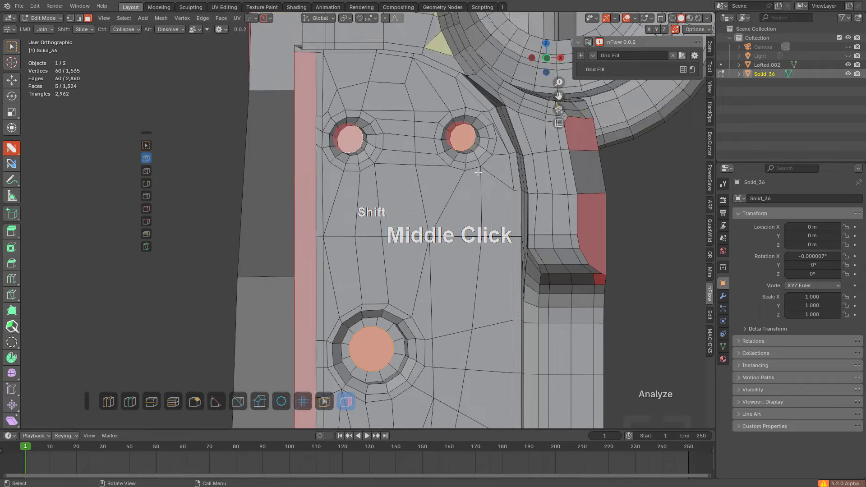
{"action": "scroll", "coordinate": [616, 241], "scroll_direction": "up", "scroll_amount": 3}
{"action": "key", "text": "i"}
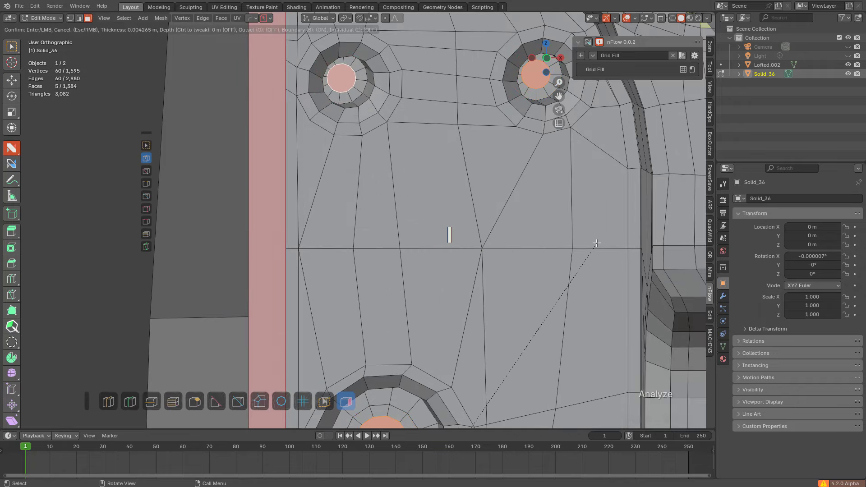
{"action": "left_click", "coordinate": [597, 233]}
{"action": "key", "text": "x"}
{"action": "left_click", "coordinate": [582, 254]}
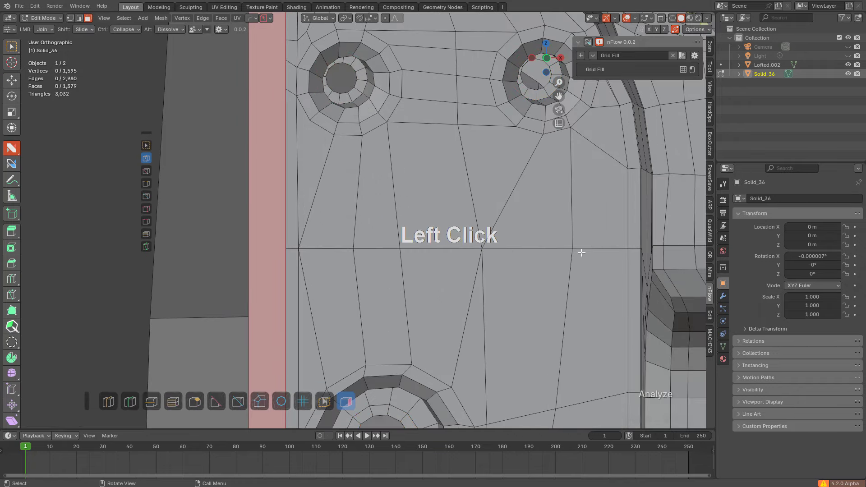
Step: Grid-fill the upper-right hole's end cap with span 4 and offset 3
{"action": "middle_click_drag", "start_coordinate": [582, 254], "coordinate": [483, 251]}
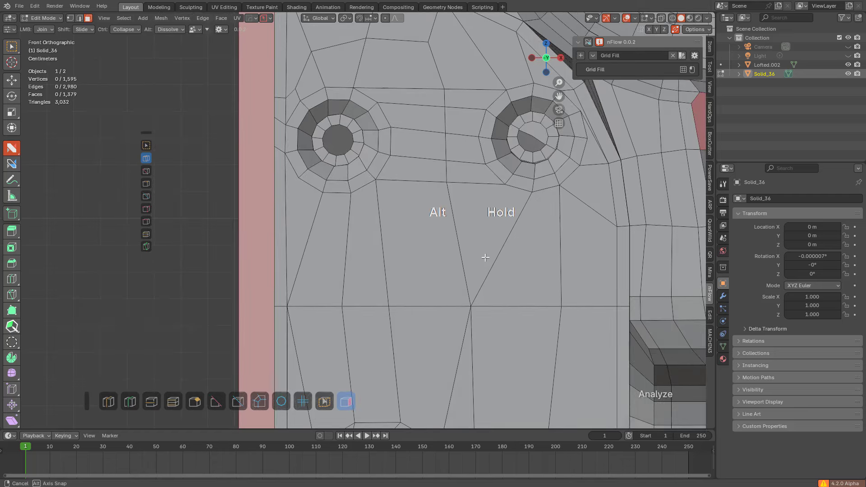
{"action": "left_click", "coordinate": [588, 41]}
{"action": "left_click", "coordinate": [536, 121]}
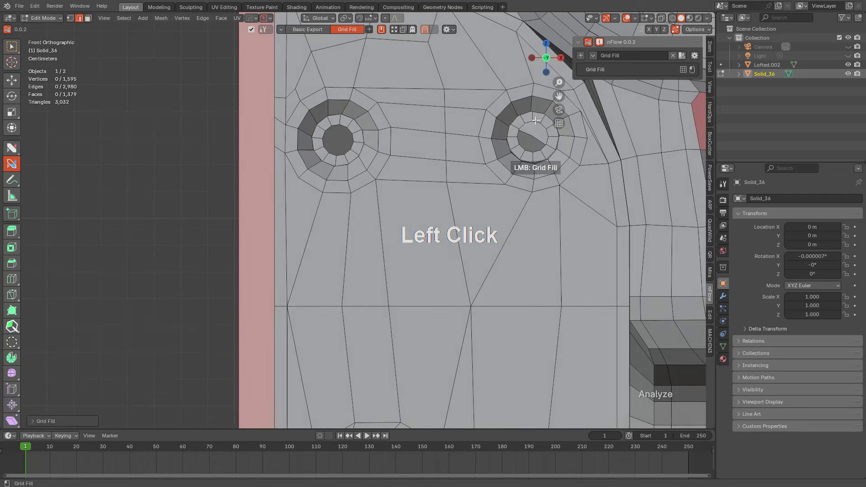
{"action": "key", "text": "F9"}
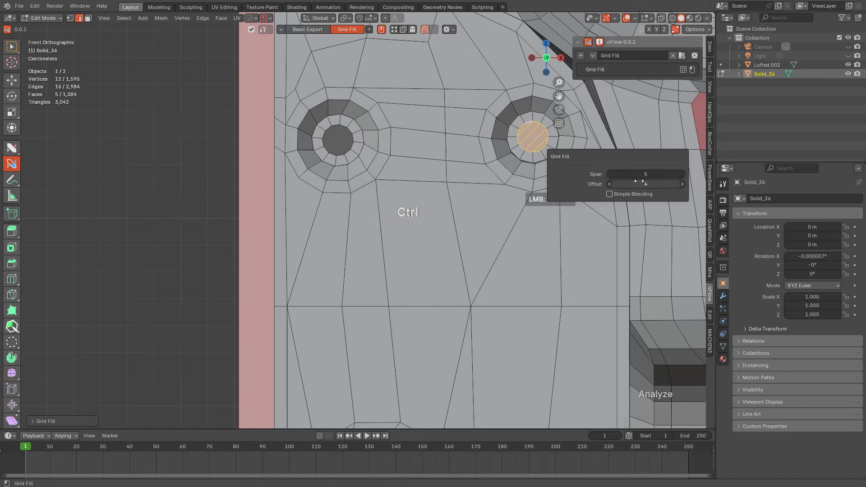
{"action": "scroll", "coordinate": [639, 176], "scroll_direction": "down", "scroll_amount": 2, "text": "ctrl"}
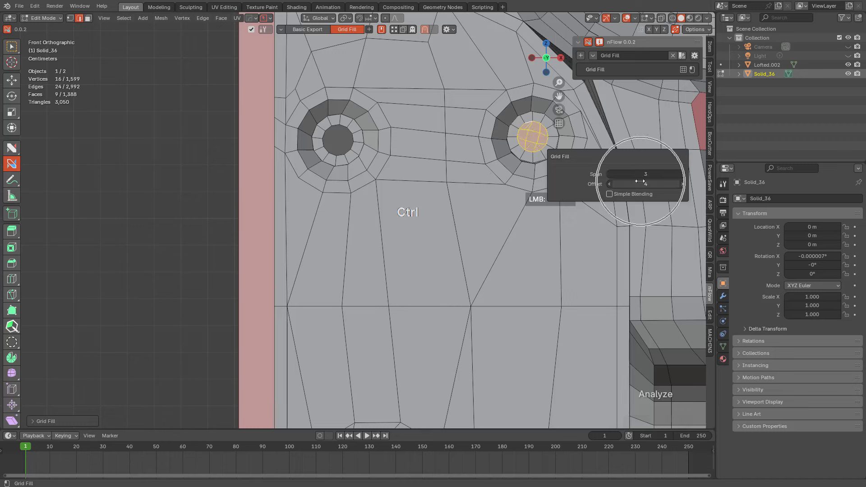
{"action": "scroll", "coordinate": [640, 176], "scroll_direction": "down", "scroll_amount": 1, "text": "ctrl"}
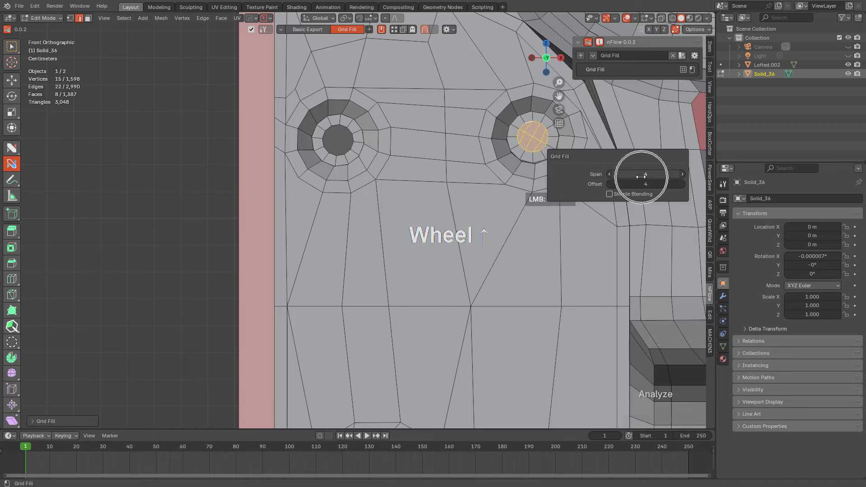
{"action": "scroll", "coordinate": [640, 177], "scroll_direction": "down", "scroll_amount": 1, "text": "ctrl"}
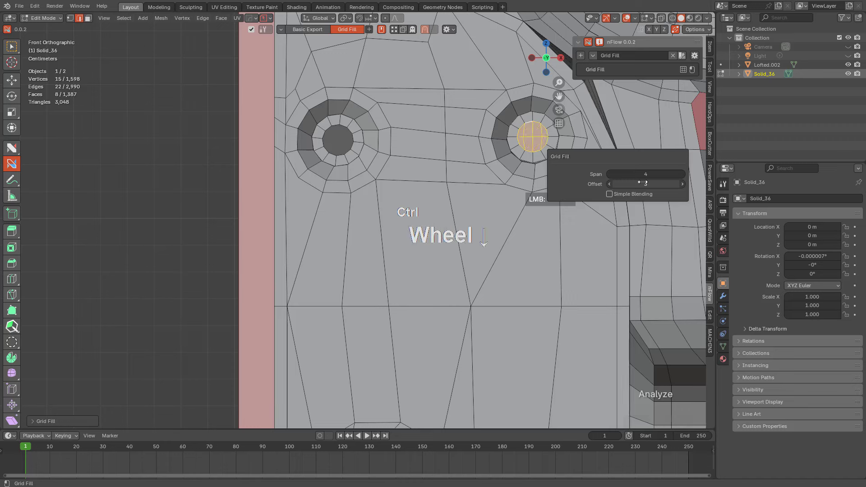
Step: Grid-fill the upper-left hole's end cap, adjusting span and offset until the eight-face grid sits upright
{"action": "left_click", "coordinate": [351, 130]}
{"action": "key", "text": "F9"}
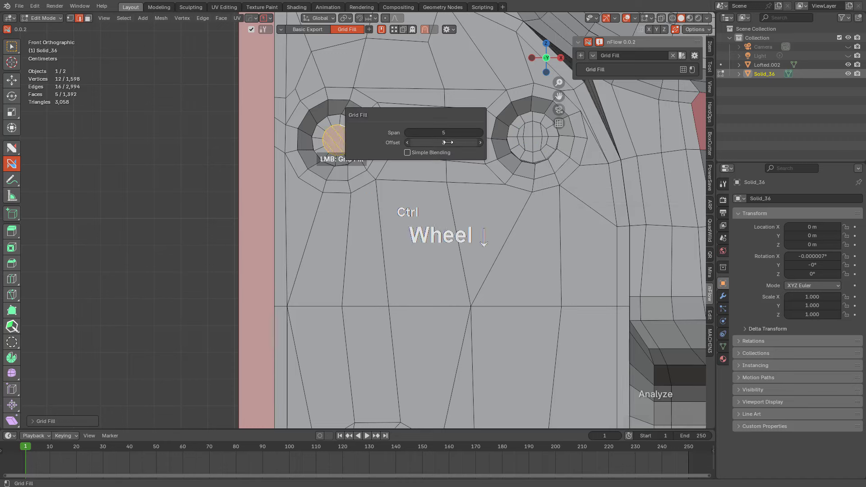
{"action": "scroll", "coordinate": [449, 137], "scroll_direction": "down", "scroll_amount": 2, "text": "ctrl"}
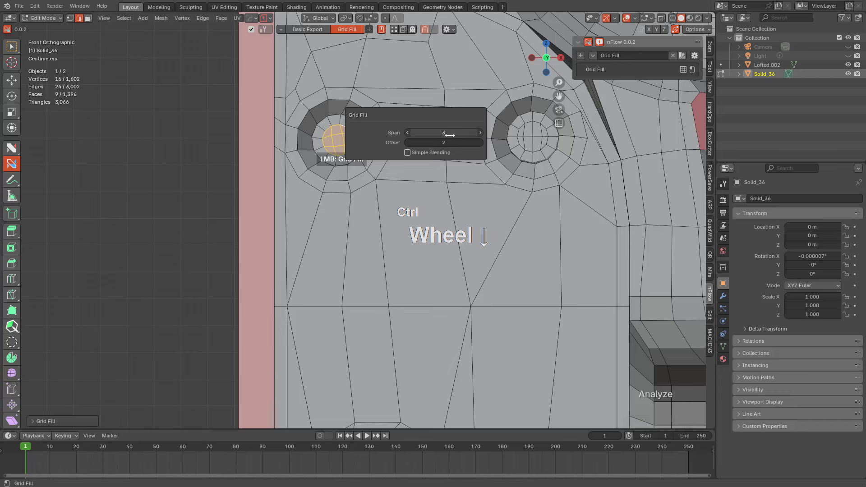
{"action": "scroll", "coordinate": [449, 135], "scroll_direction": "up", "scroll_amount": 1, "text": "ctrl"}
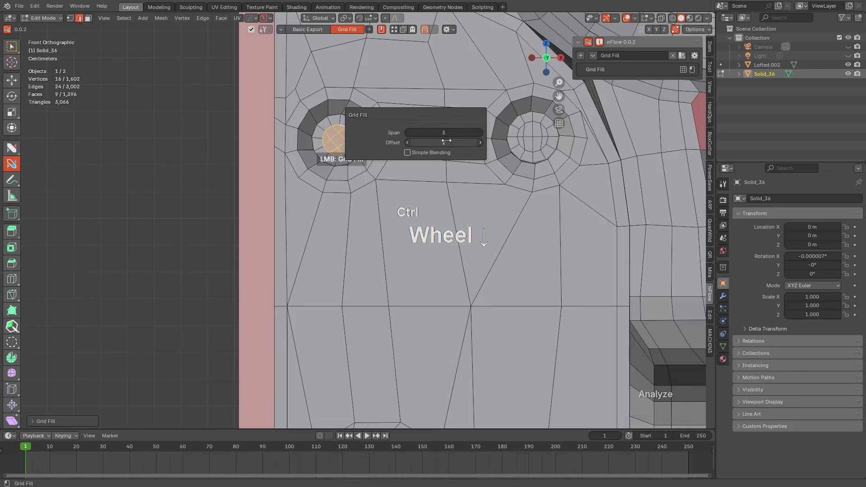
{"action": "scroll", "coordinate": [443, 131], "scroll_direction": "down", "scroll_amount": 1, "text": "ctrl"}
Step: Grid-fill the large hole's end cap below with span 4 and offset -1
{"action": "scroll", "coordinate": [483, 246], "scroll_direction": "up", "scroll_amount": 3}
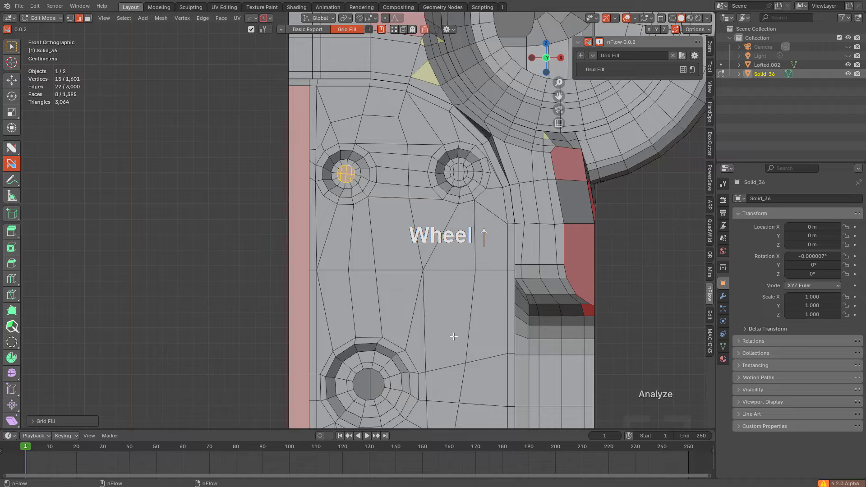
{"action": "middle_click_drag", "start_coordinate": [453, 337], "coordinate": [440, 156]}
{"action": "scroll", "coordinate": [451, 347], "scroll_direction": "down", "scroll_amount": 1}
{"action": "middle_click_drag", "start_coordinate": [454, 230], "coordinate": [444, 169]}
{"action": "scroll", "coordinate": [445, 168], "scroll_direction": "up", "scroll_amount": 4}
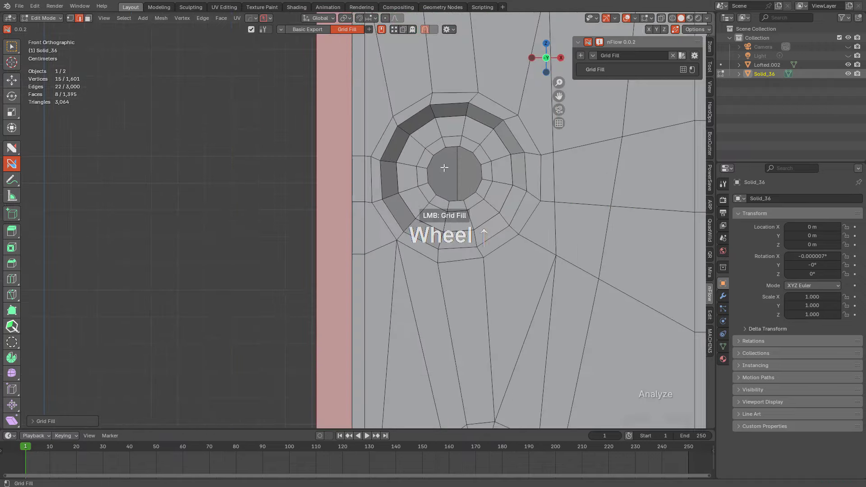
{"action": "left_click", "coordinate": [445, 168]}
{"action": "key", "text": "F9"}
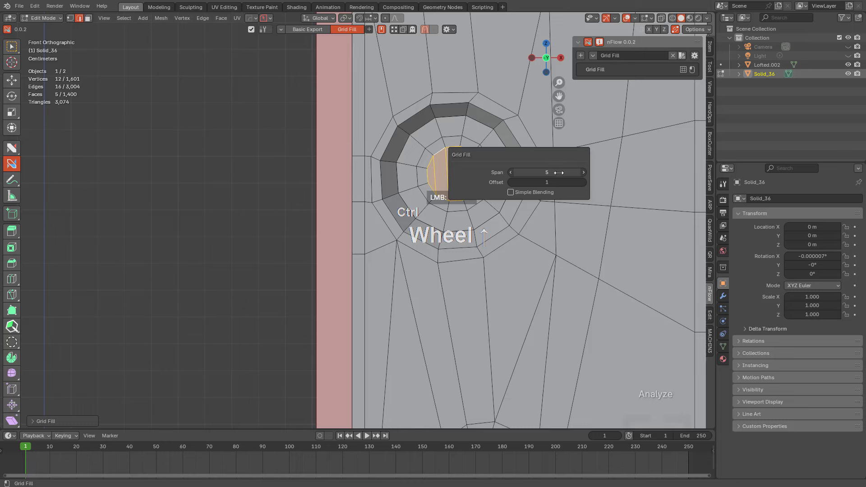
{"action": "left_click", "coordinate": [555, 173]}
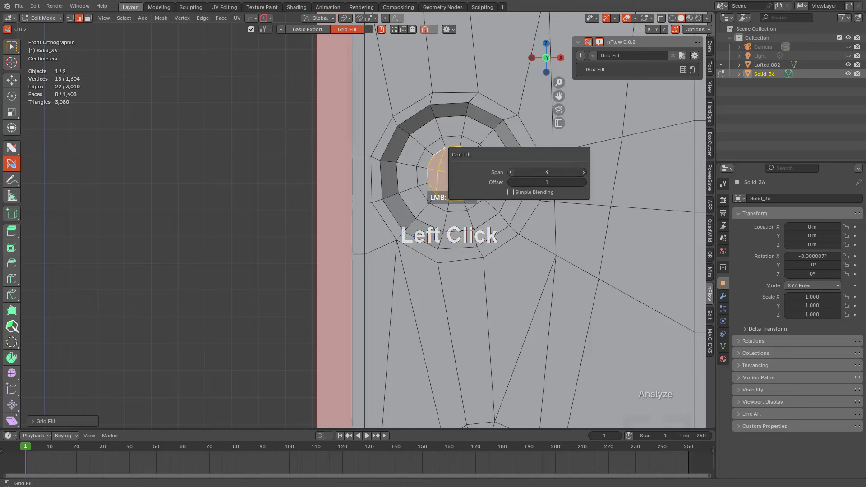
{"action": "scroll", "coordinate": [534, 185], "scroll_direction": "down", "scroll_amount": 2, "text": "ctrl"}
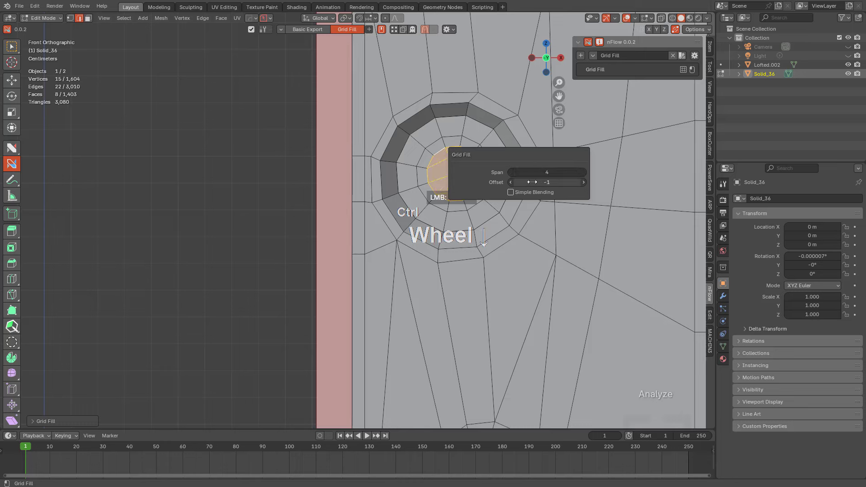
Step: Grid-fill the end cap of the small hole below the large one with span 2 and offset 3
{"action": "scroll", "coordinate": [554, 296], "scroll_direction": "down", "scroll_amount": 4}
{"action": "middle_click_drag", "start_coordinate": [466, 337], "coordinate": [413, 175], "text": "shift"}
{"action": "scroll", "coordinate": [413, 175], "scroll_direction": "down", "scroll_amount": 3}
{"action": "scroll", "coordinate": [413, 174], "scroll_direction": "up", "scroll_amount": 1}
{"action": "scroll", "coordinate": [413, 174], "scroll_direction": "up", "scroll_amount": 8}
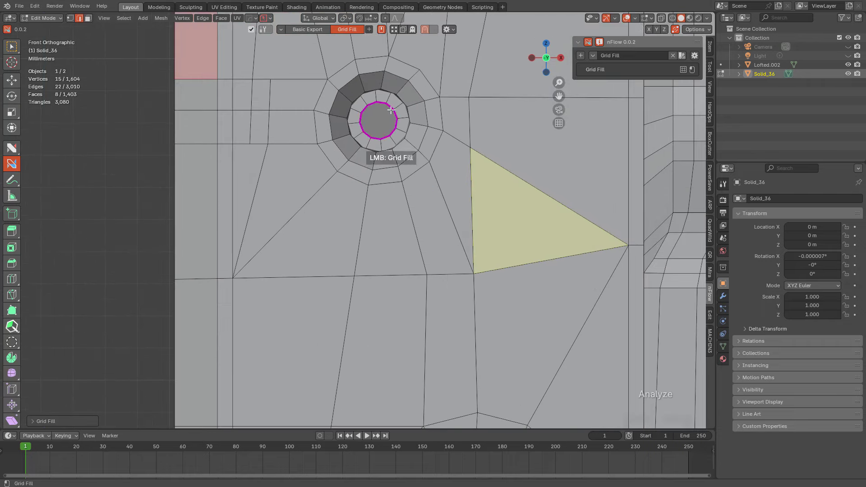
{"action": "left_click", "coordinate": [371, 103]}
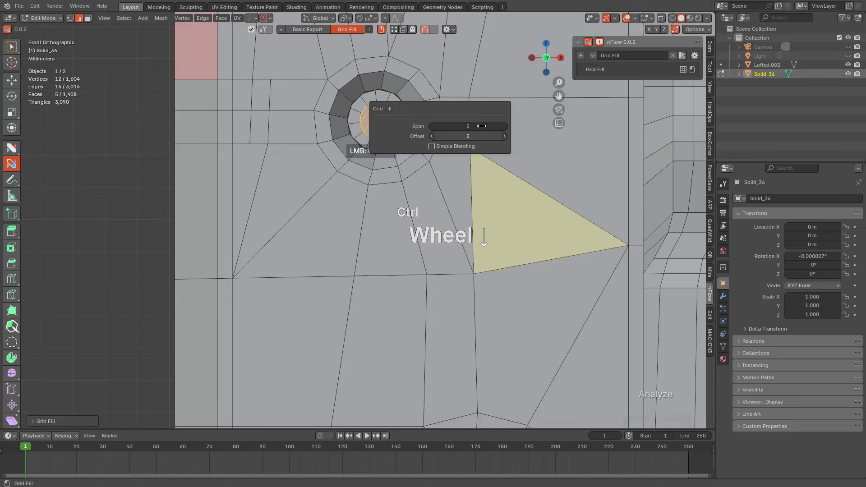
{"action": "scroll", "coordinate": [482, 126], "scroll_direction": "down", "scroll_amount": 2, "text": "ctrl"}
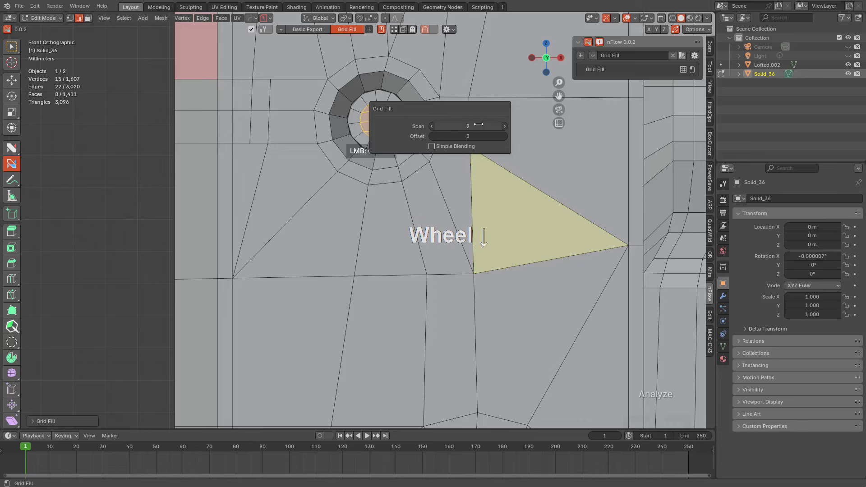
Step: Grid-fill the lowest hole's end cap, adjusting span and offset to an upright eight-face grid, and clear the selection
{"action": "middle_click_drag", "start_coordinate": [522, 267], "coordinate": [459, 148], "text": "shift"}
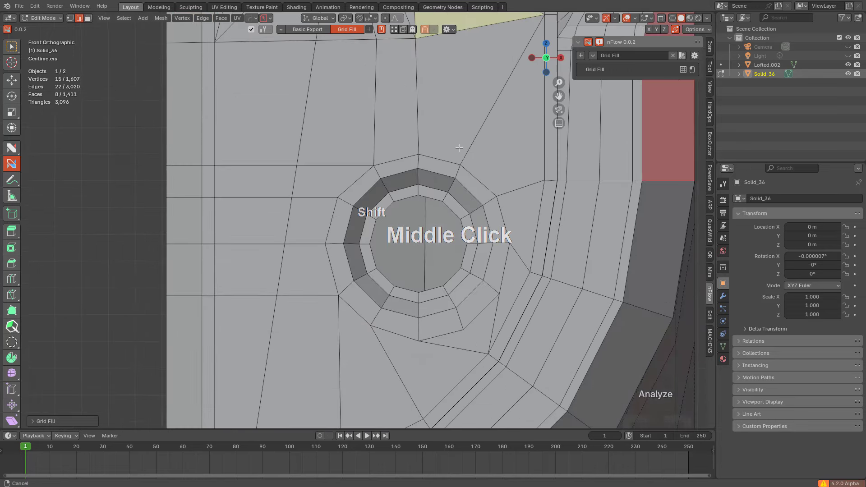
{"action": "left_click", "coordinate": [446, 203]}
{"action": "key", "text": "F9"}
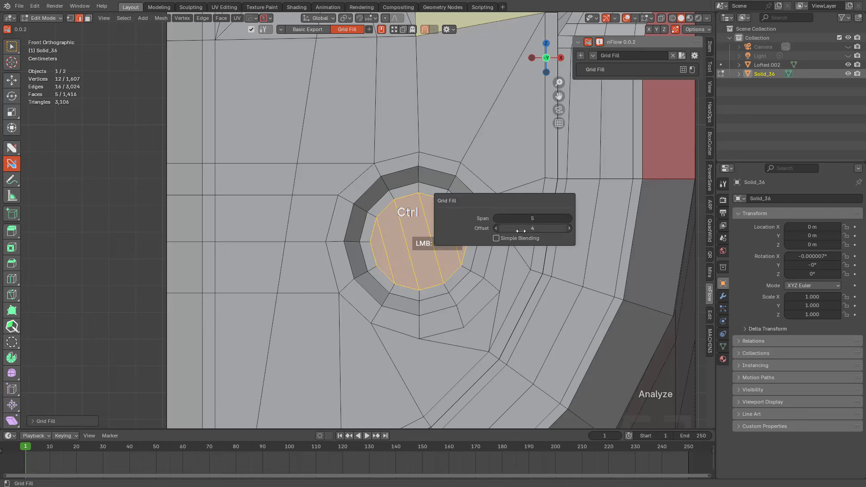
{"action": "scroll", "coordinate": [521, 230], "scroll_direction": "down", "scroll_amount": 4, "text": "ctrl"}
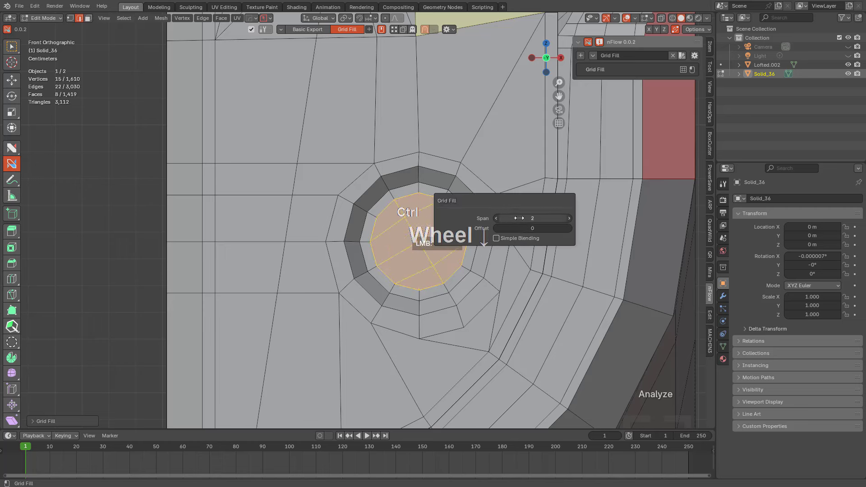
{"action": "scroll", "coordinate": [520, 218], "scroll_direction": "up", "scroll_amount": 1, "text": "ctrl"}
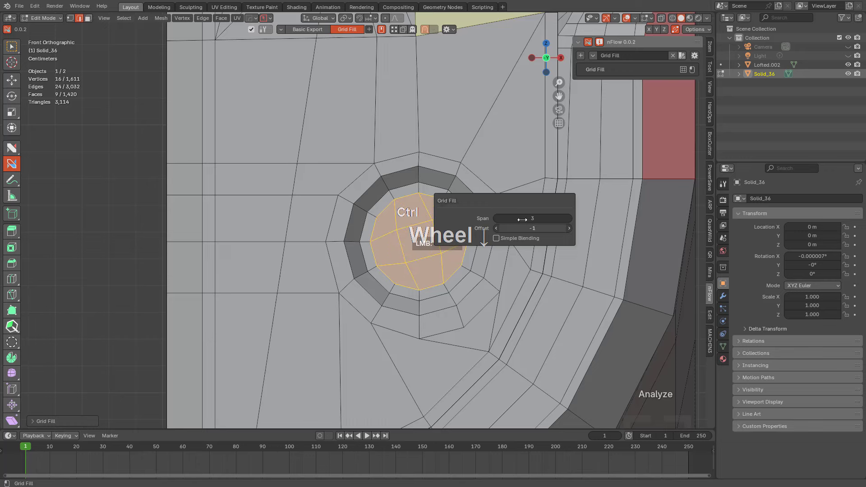
{"action": "scroll", "coordinate": [521, 219], "scroll_direction": "up", "scroll_amount": 1, "text": "ctrl"}
{"action": "scroll", "coordinate": [449, 149], "scroll_direction": "down", "scroll_amount": 3}
{"action": "key", "text": "alt+a"}
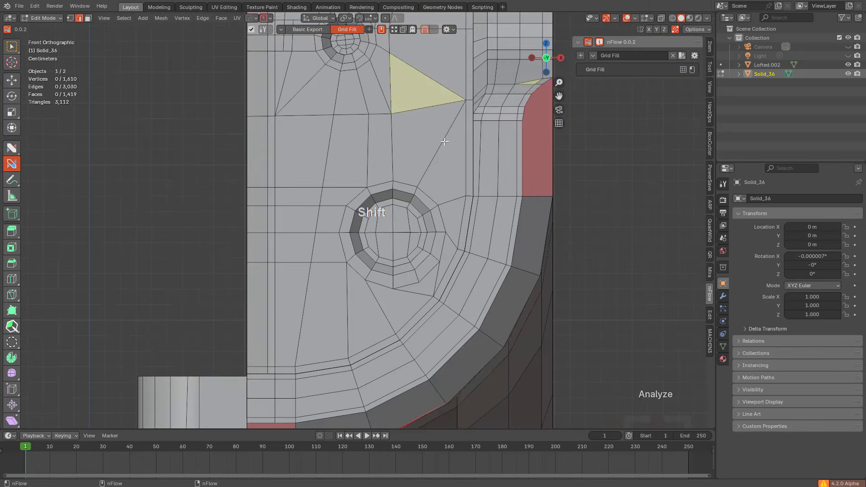
Step: Examine the filled holes, the highlighted triangle and the adjoining curved ledge from an angled view
{"action": "middle_click_drag", "start_coordinate": [445, 139], "coordinate": [416, 189], "text": "shift"}
{"action": "scroll", "coordinate": [416, 189], "scroll_direction": "down", "scroll_amount": 1}
{"action": "scroll", "coordinate": [430, 183], "scroll_direction": "up", "scroll_amount": 2}
{"action": "middle_click_drag", "start_coordinate": [436, 157], "coordinate": [468, 191]}
{"action": "scroll", "coordinate": [431, 183], "scroll_direction": "up", "scroll_amount": 1}
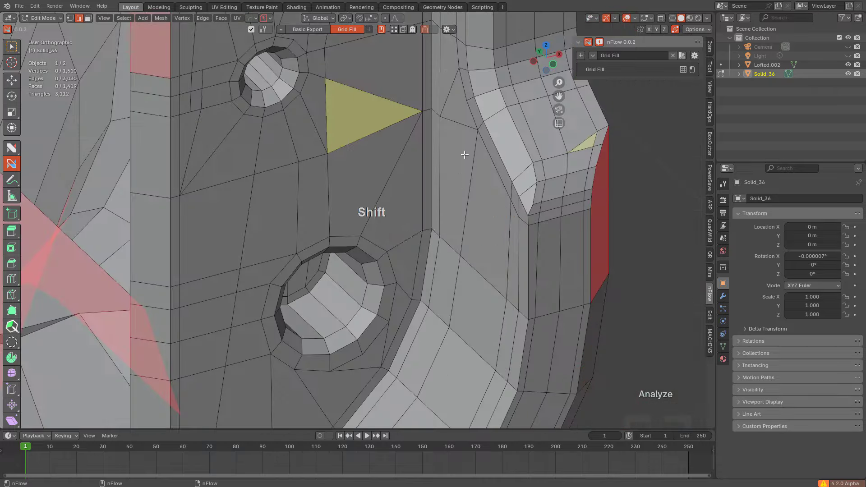
{"action": "middle_click_drag", "start_coordinate": [460, 142], "coordinate": [428, 198], "text": "shift"}
{"action": "middle_click_drag", "start_coordinate": [353, 186], "coordinate": [432, 178], "text": "shift"}
{"action": "scroll", "coordinate": [432, 178], "scroll_direction": "down", "scroll_amount": 3}
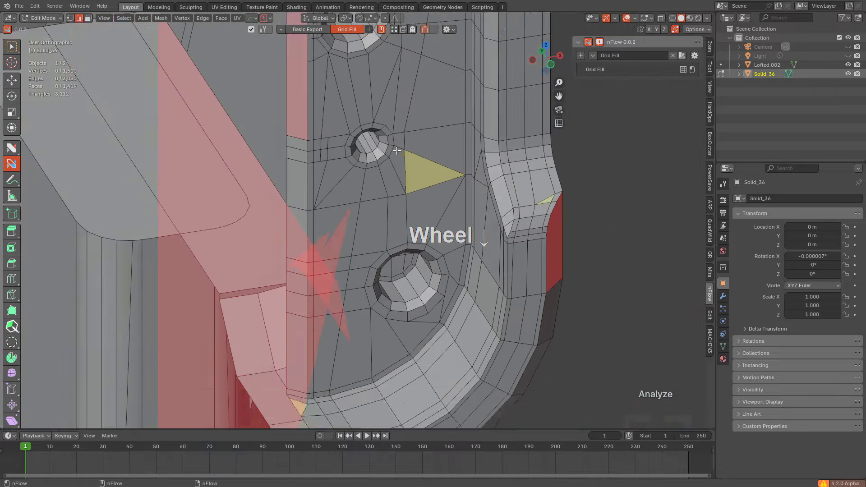
Step: Knife-cut three horizontal edges across the left border strip, extending the lines beside the large hole to the outer edge
{"action": "middle_click_drag", "start_coordinate": [397, 149], "coordinate": [485, 258], "text": "shift"}
{"action": "scroll", "coordinate": [428, 141], "scroll_direction": "down", "scroll_amount": 1, "text": "shift"}
{"action": "middle_click_drag", "start_coordinate": [428, 140], "coordinate": [437, 169], "text": "shift"}
{"action": "scroll", "coordinate": [437, 169], "scroll_direction": "up", "scroll_amount": 2}
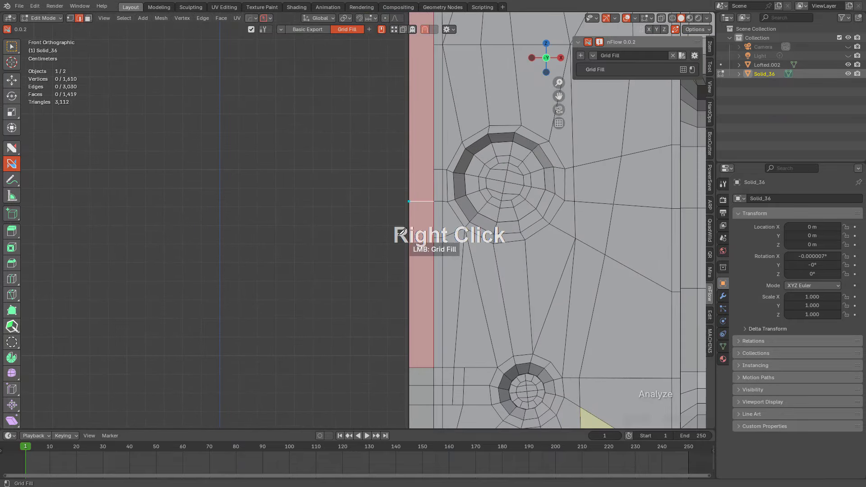
{"action": "right_click", "coordinate": [361, 239]}
{"action": "left_click", "coordinate": [375, 169]}
{"action": "right_click", "coordinate": [378, 162]}
{"action": "key", "text": "space"}
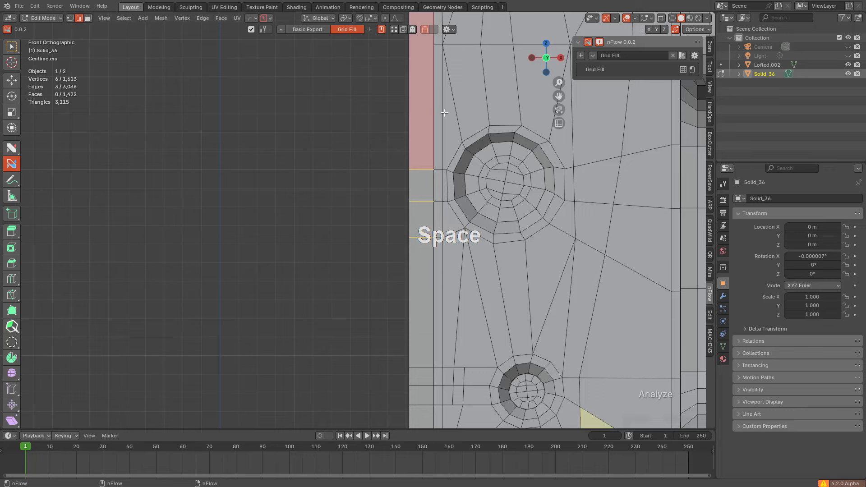
Step: Knife-cut four horizontal edges across the left border strip from the line above the large hole and the vertices beside the upper-left hole
{"action": "middle_click_drag", "start_coordinate": [436, 89], "coordinate": [401, 300], "text": "shift"}
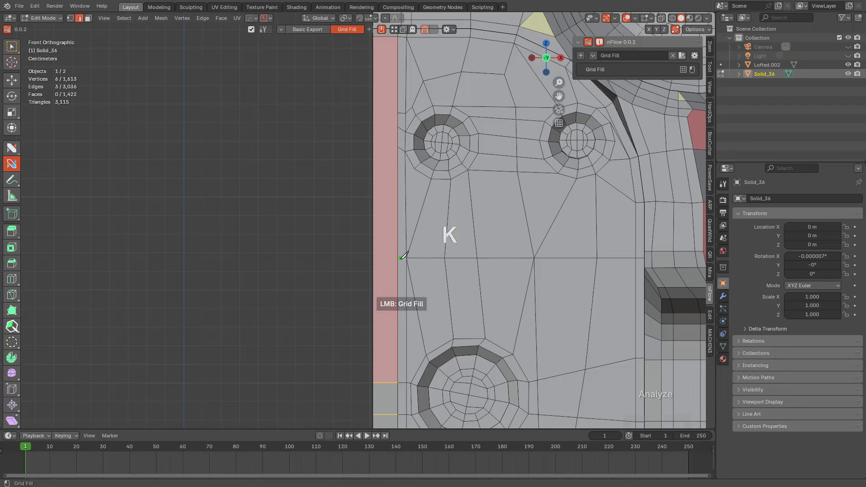
{"action": "key", "text": "a"}
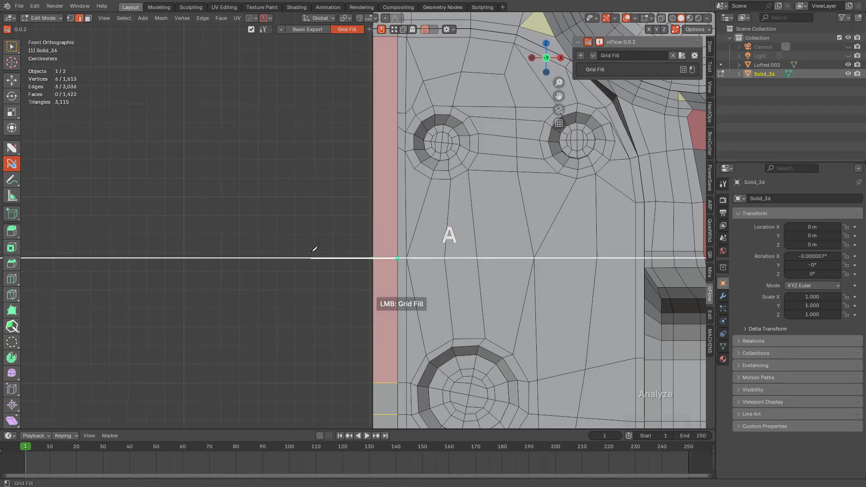
{"action": "left_click", "coordinate": [314, 251]}
{"action": "right_click", "coordinate": [314, 248]}
{"action": "left_click", "coordinate": [398, 146]}
{"action": "right_click", "coordinate": [346, 139]}
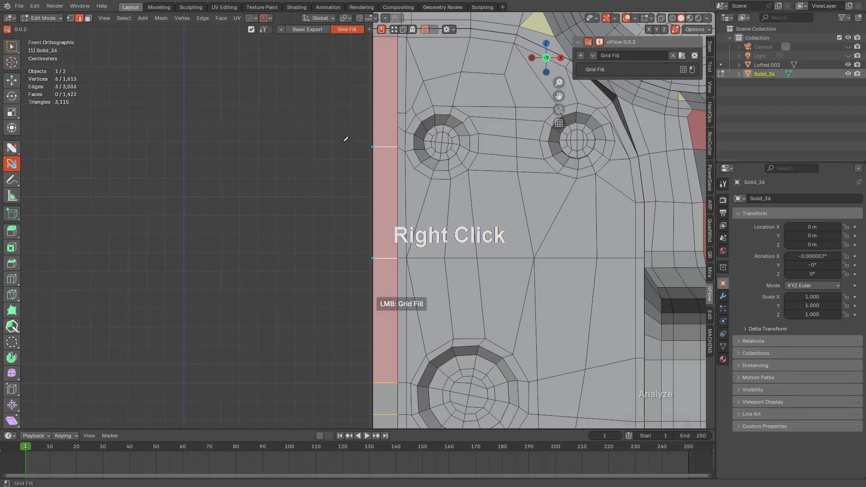
{"action": "left_click", "coordinate": [399, 127]}
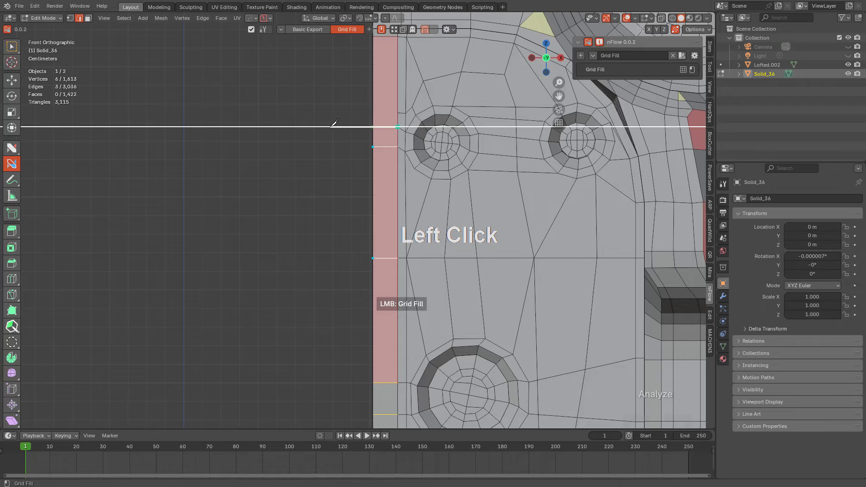
{"action": "right_click", "coordinate": [334, 124]}
{"action": "left_click", "coordinate": [398, 112]}
{"action": "key", "text": "space"}
{"action": "scroll", "coordinate": [375, 165], "scroll_direction": "down", "scroll_amount": 1}
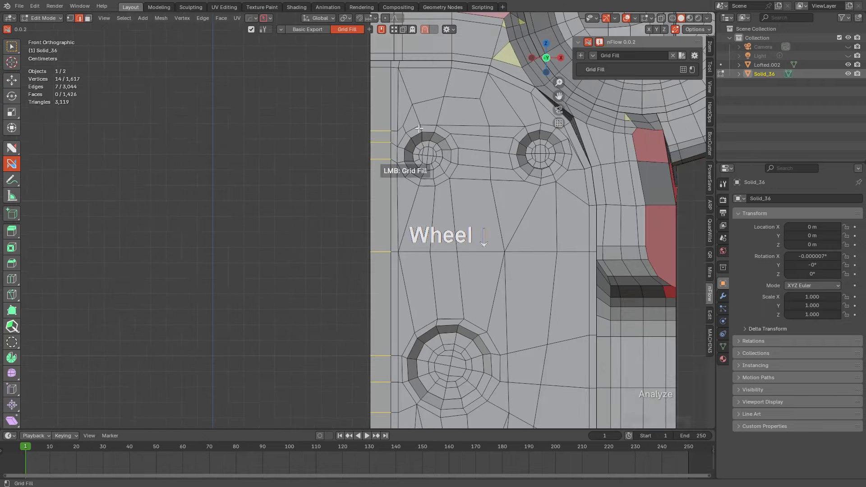
Step: Knife-cut upward from the left corner of the highlighted triangle across the block's side and the n-gon above it, and clear the selection
{"action": "middle_click_drag", "start_coordinate": [384, 167], "coordinate": [433, 273], "text": "shift"}
{"action": "scroll", "coordinate": [417, 138], "scroll_direction": "down", "scroll_amount": 1}
{"action": "middle_click_drag", "start_coordinate": [483, 252], "coordinate": [369, 211], "text": "shift"}
{"action": "scroll", "coordinate": [421, 247], "scroll_direction": "up", "scroll_amount": 2}
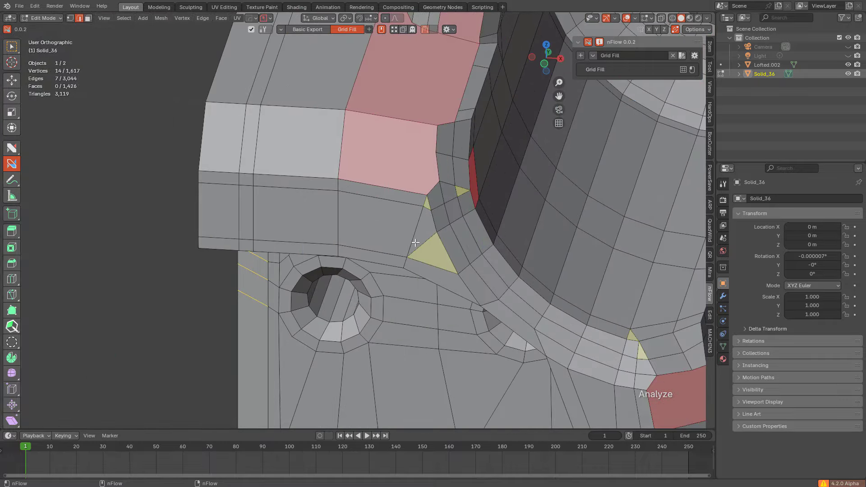
{"action": "key", "text": "k"}
{"action": "left_click", "coordinate": [407, 257]}
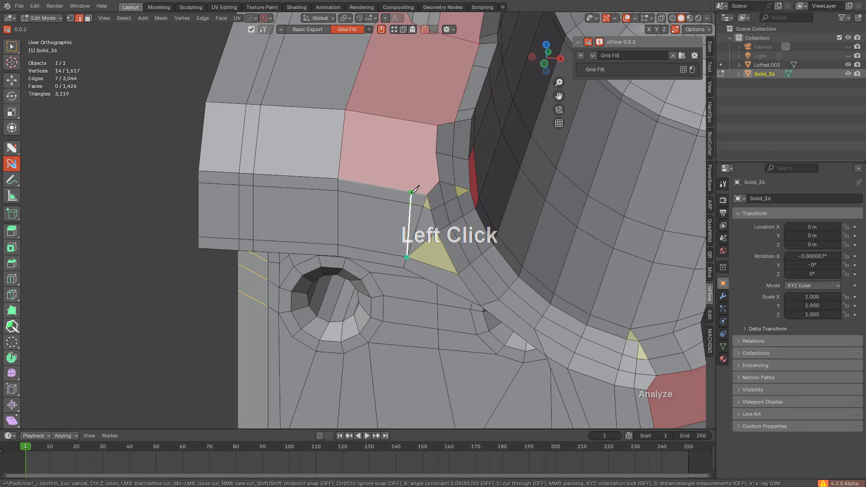
{"action": "key", "text": "space"}
{"action": "key", "text": "a"}
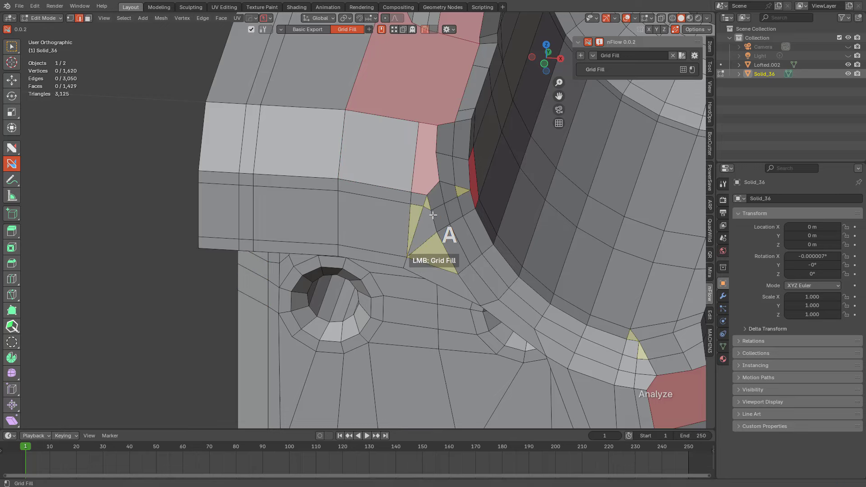
{"action": "middle_click_drag", "start_coordinate": [410, 244], "coordinate": [469, 196], "text": "shift"}
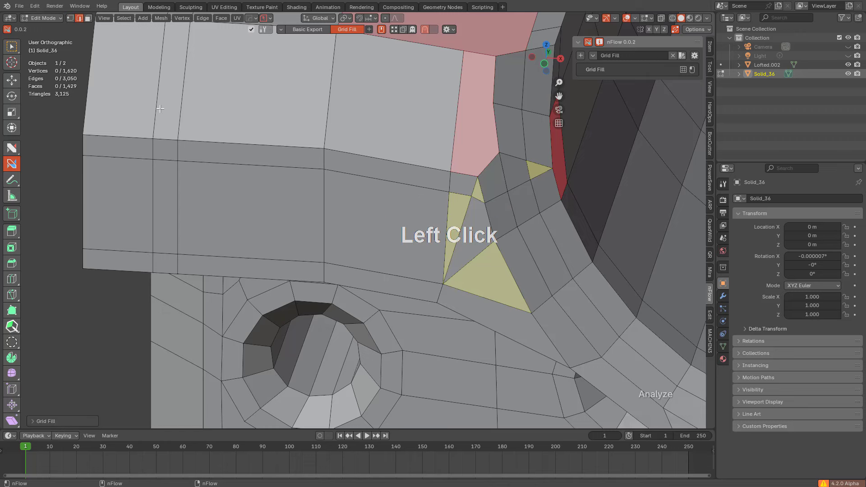
Step: Eliminate the two small highlighted triangles between the block's side and the curved ledge by dissolving the vertex they share
{"action": "left_click", "coordinate": [12, 149]}
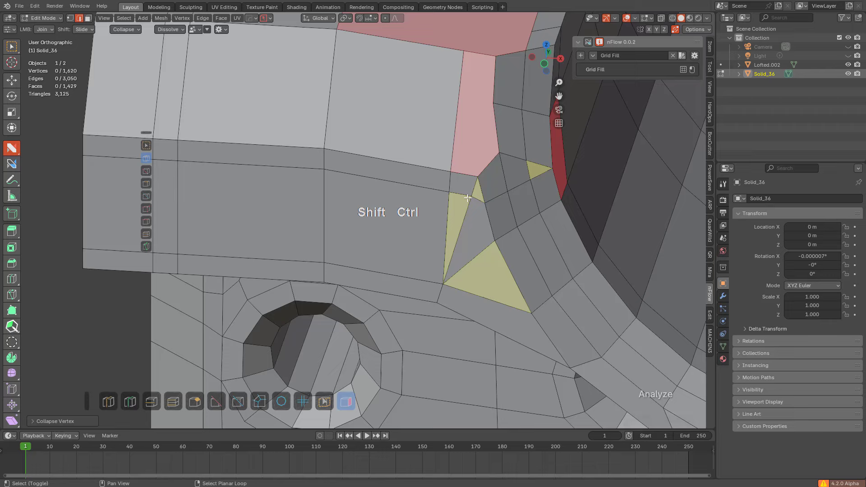
{"action": "left_click_drag", "start_coordinate": [468, 198], "coordinate": [395, 179], "text": "shift"}
{"action": "key", "text": "ctrl+z"}
{"action": "left_click", "coordinate": [460, 187], "text": "alt"}
{"action": "key", "text": "alt+a"}
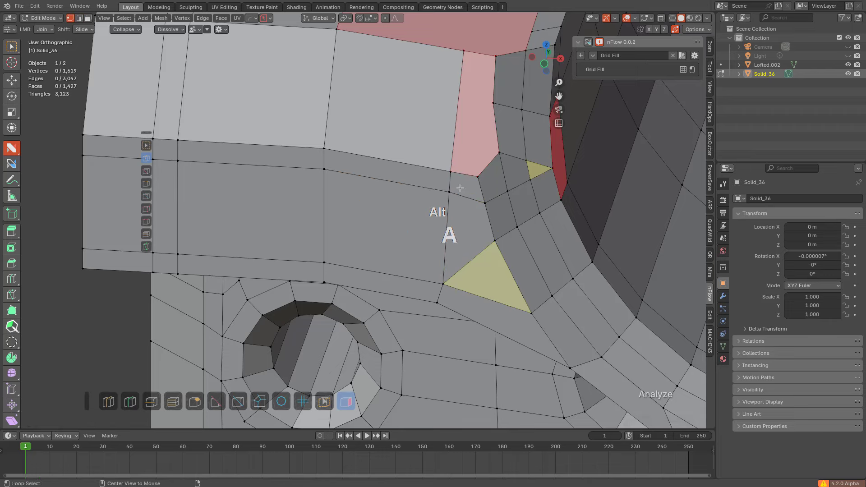
Step: Add a lengthwise loop cut to the sloped bevel, slide it toward the upper edge, and connect its end across the highlighted n-gon
{"action": "middle_click_drag", "start_coordinate": [460, 188], "coordinate": [423, 204]}
{"action": "left_click", "coordinate": [387, 170]}
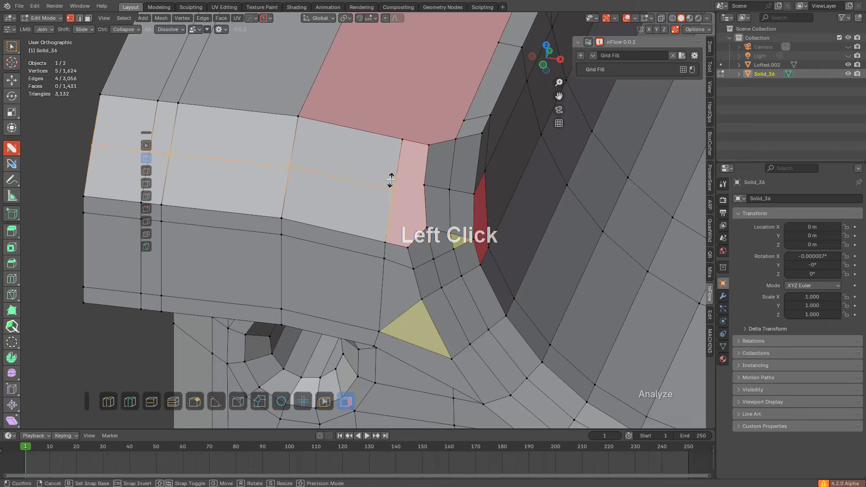
{"action": "right_click", "coordinate": [396, 166]}
{"action": "key", "text": "g"}
{"action": "key", "text": "g"}
{"action": "left_click", "coordinate": [396, 174]}
{"action": "key", "text": "alt+a"}
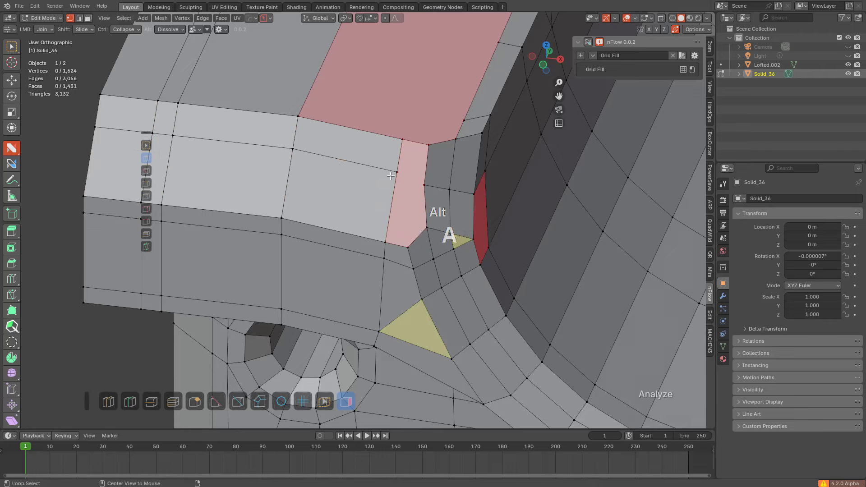
{"action": "left_click_drag", "start_coordinate": [397, 173], "coordinate": [425, 184]}
Step: Knife-cut from the small triangle's corner on the curved ledge across the n-gon at the cylinder recess to its lower vertex
{"action": "scroll", "coordinate": [447, 180], "scroll_direction": "down", "scroll_amount": 2}
{"action": "middle_click_drag", "start_coordinate": [447, 180], "coordinate": [282, 182]}
{"action": "scroll", "coordinate": [346, 193], "scroll_direction": "up", "scroll_amount": 1}
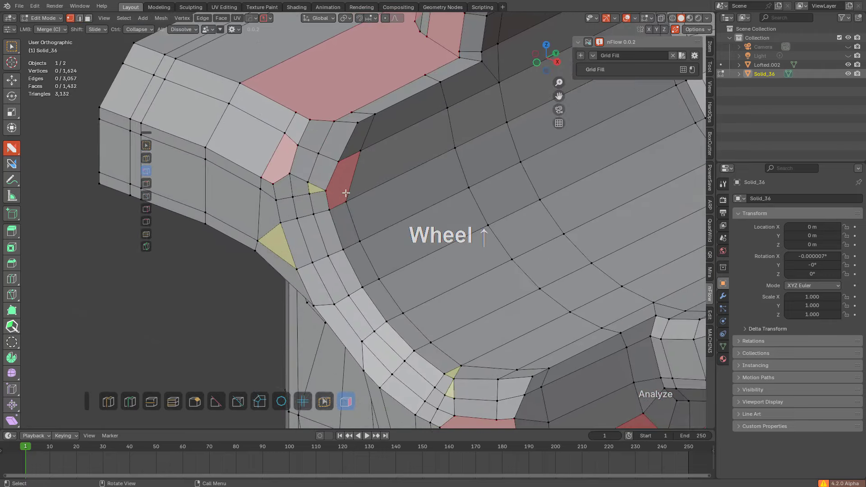
{"action": "left_click", "coordinate": [353, 160]}
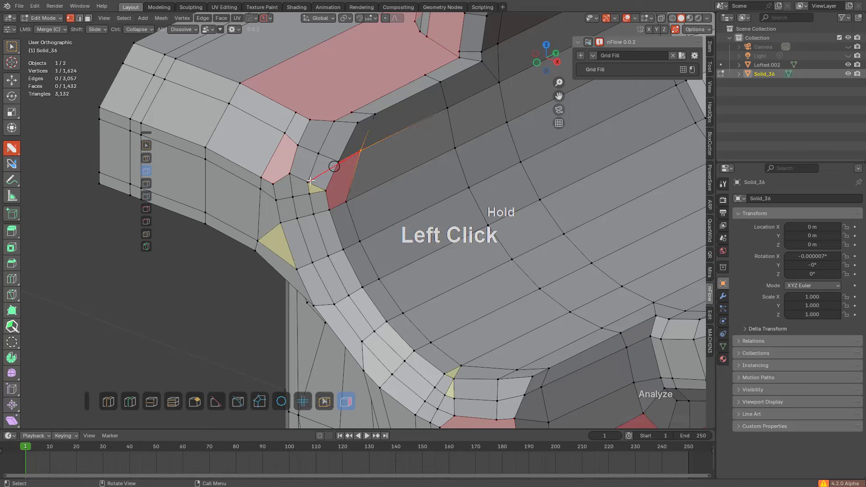
{"action": "left_click_drag", "start_coordinate": [310, 181], "coordinate": [311, 181]}
{"action": "left_click", "coordinate": [147, 246]}
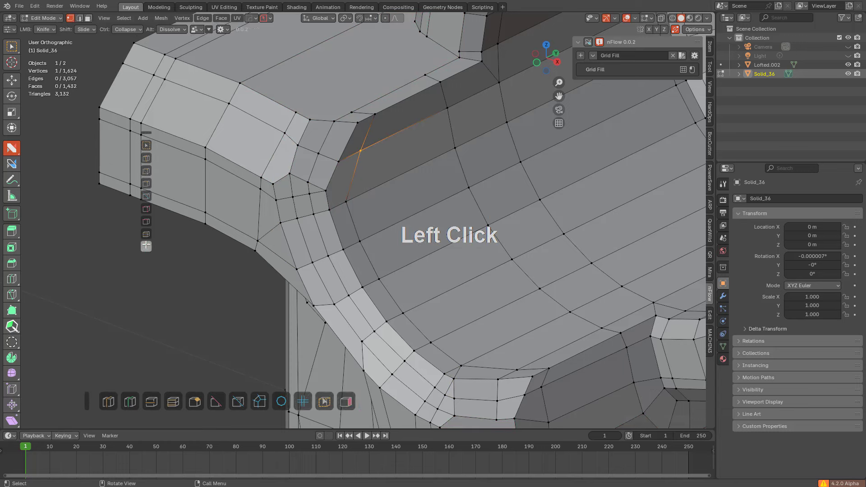
{"action": "right_click", "coordinate": [319, 187]}
{"action": "left_click", "coordinate": [310, 182]}
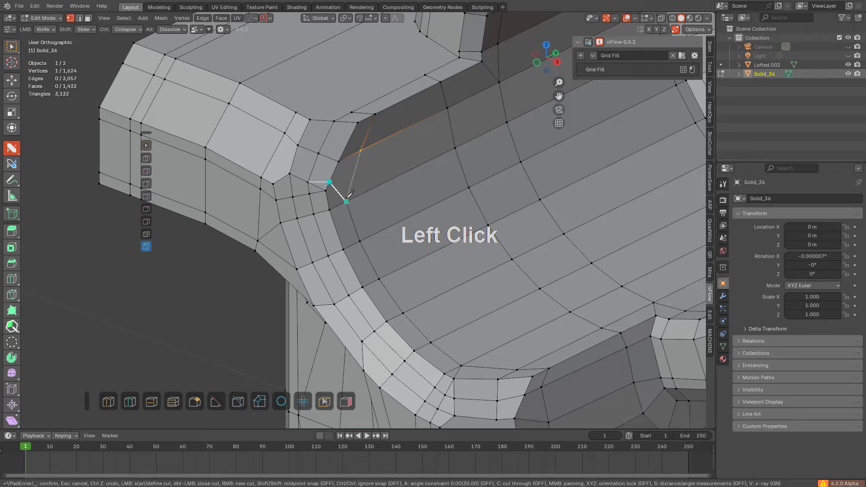
{"action": "key", "text": "space"}
{"action": "scroll", "coordinate": [287, 171], "scroll_direction": "up", "scroll_amount": 3}
{"action": "key", "text": "alt+a"}
Step: Add a loop cut across the block's top face near the front bevel and connect its end to the corner beside the cylinder
{"action": "scroll", "coordinate": [272, 155], "scroll_direction": "down", "scroll_amount": 5}
{"action": "key", "text": "Tab"}
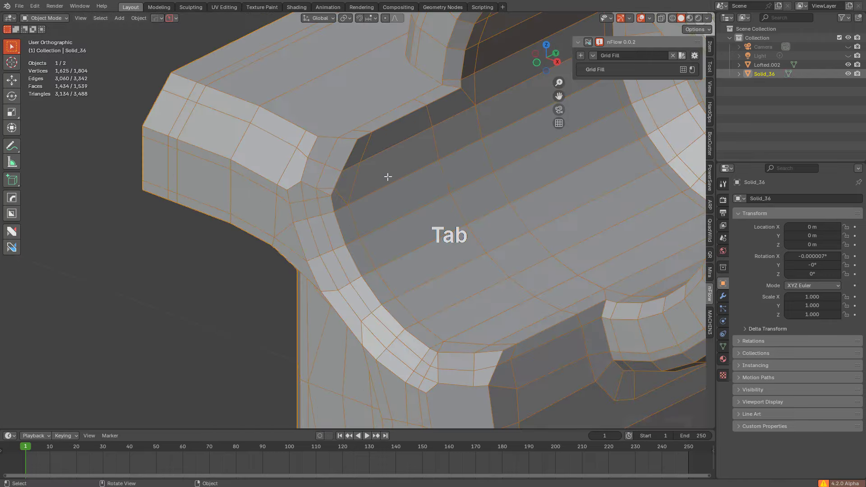
{"action": "scroll", "coordinate": [413, 186], "scroll_direction": "down", "scroll_amount": 4}
{"action": "middle_click_drag", "start_coordinate": [413, 187], "coordinate": [424, 212]}
{"action": "key", "text": "Tab"}
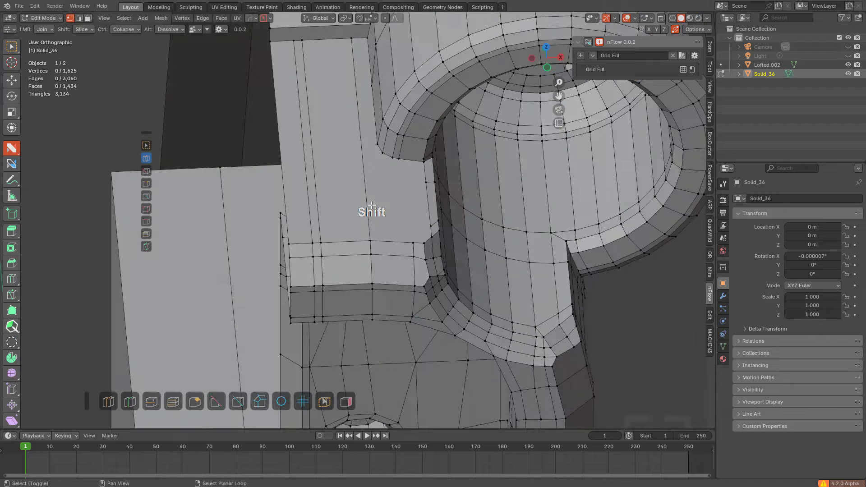
{"action": "middle_click_drag", "start_coordinate": [372, 203], "coordinate": [383, 207], "text": "shift"}
{"action": "middle_click_drag", "start_coordinate": [383, 208], "coordinate": [433, 223]}
{"action": "middle_click_drag", "start_coordinate": [433, 223], "coordinate": [440, 156], "text": "shift"}
{"action": "key", "text": "ctrl+KP_1"}
{"action": "left_click", "coordinate": [440, 156]}
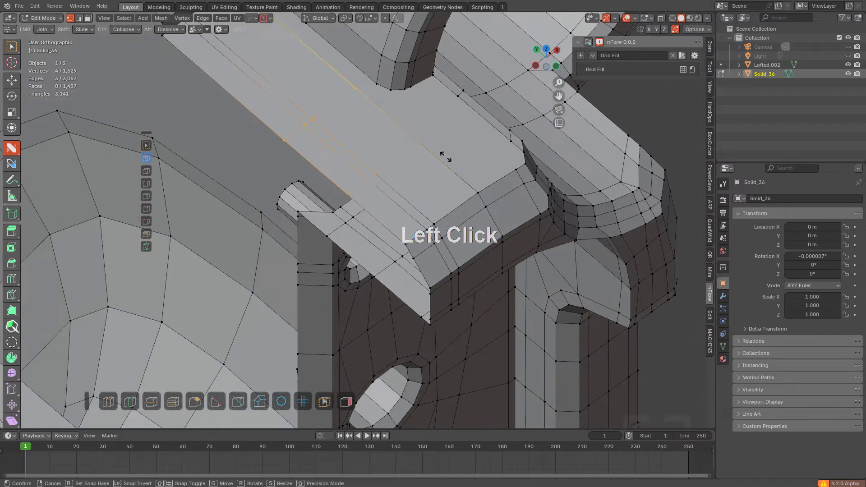
{"action": "left_click", "coordinate": [461, 179]}
{"action": "key", "text": "a"}
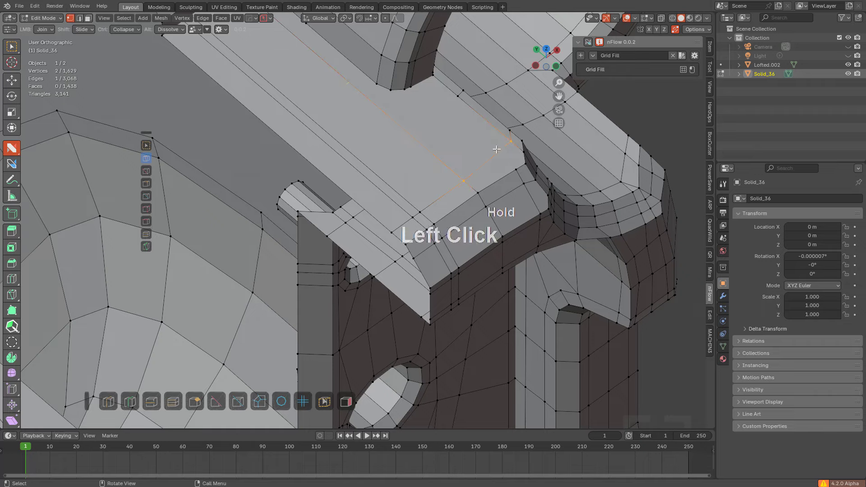
Step: Add a second loop cut across the top face behind the first and connect its end to the cylinder-side border
{"action": "key", "text": "ctrl+r"}
{"action": "left_click", "coordinate": [423, 134]}
{"action": "left_click", "coordinate": [473, 193]}
{"action": "key", "text": "a"}
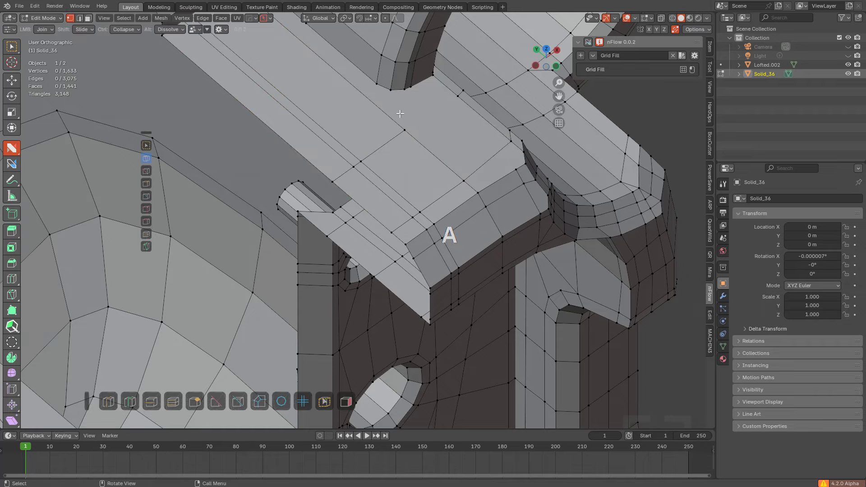
{"action": "left_click_drag", "start_coordinate": [405, 126], "coordinate": [460, 96]}
Step: Add a lengthwise loop cut between the top face's cylinder-side border and centre line, and connect its front end to the bevel
{"action": "middle_click_drag", "start_coordinate": [483, 183], "coordinate": [466, 185]}
{"action": "middle_click", "coordinate": [465, 185]}
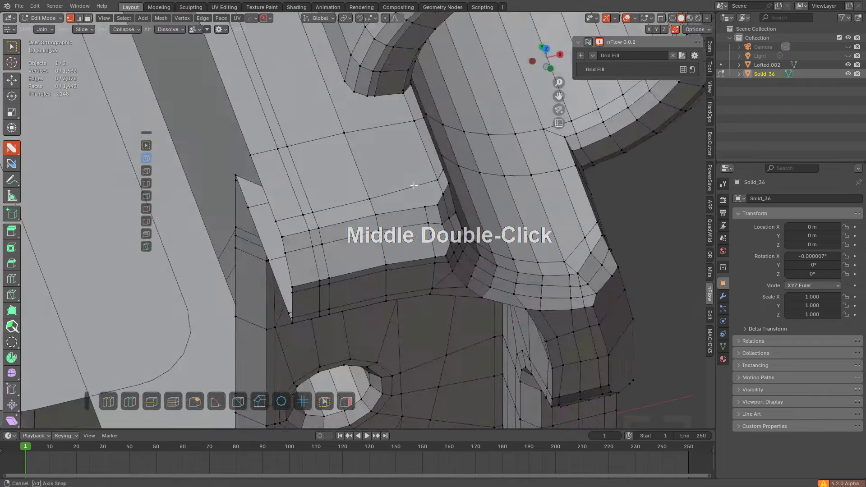
{"action": "key", "text": "ctrl+r"}
{"action": "left_click", "coordinate": [402, 87]}
{"action": "left_click", "coordinate": [421, 92]}
{"action": "key", "text": "alt+a"}
{"action": "left_click_drag", "start_coordinate": [412, 171], "coordinate": [422, 201]}
{"action": "middle_click_drag", "start_coordinate": [373, 134], "coordinate": [388, 162], "text": "shift"}
{"action": "middle_click_drag", "start_coordinate": [388, 162], "coordinate": [406, 151]}
{"action": "scroll", "coordinate": [419, 185], "scroll_direction": "up", "scroll_amount": 1}
{"action": "scroll", "coordinate": [406, 151], "scroll_direction": "up", "scroll_amount": 1}
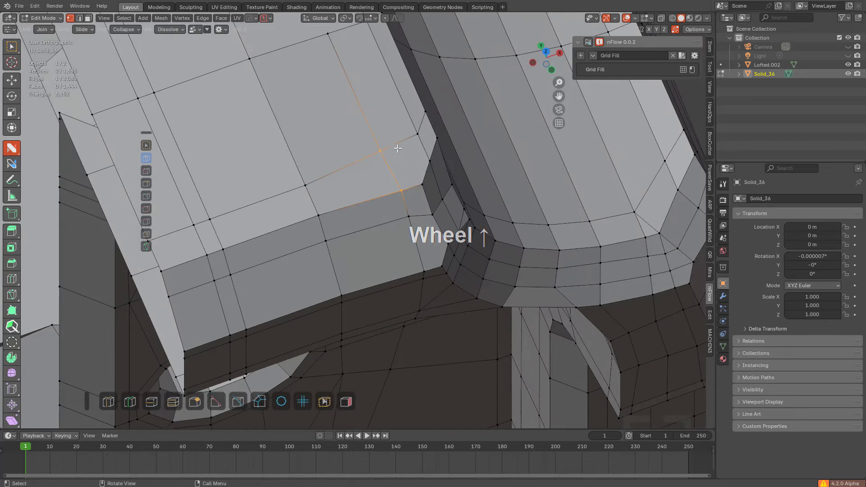
{"action": "left_click_drag", "start_coordinate": [394, 150], "coordinate": [412, 178]}
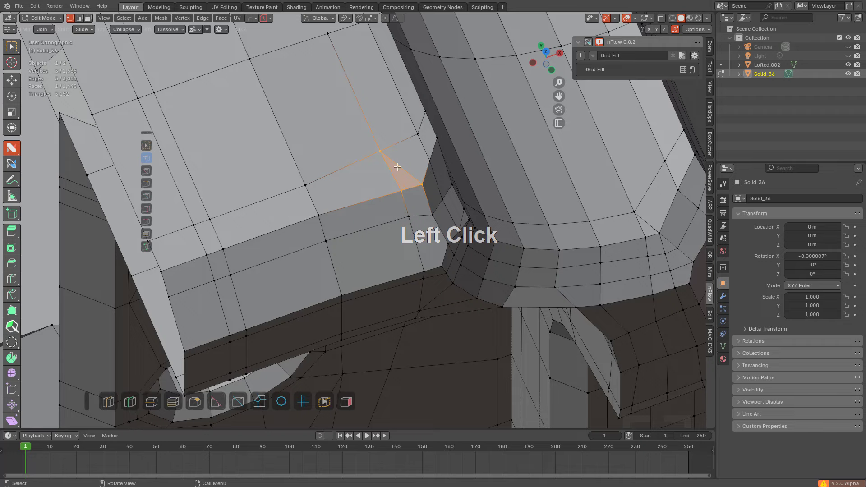
{"action": "key", "text": "ctrl+z"}
{"action": "middle_click_drag", "start_coordinate": [398, 167], "coordinate": [342, 193], "text": "shift"}
{"action": "scroll", "coordinate": [384, 224], "scroll_direction": "up", "scroll_amount": 2}
{"action": "left_click_drag", "start_coordinate": [342, 194], "coordinate": [339, 198]}
{"action": "key", "text": "ctrl+z"}
Step: Slide the new lengthwise edge path away from the cylinder and connect its rear end to the vertex at the ring's base
{"action": "middle_click_drag", "start_coordinate": [340, 239], "coordinate": [351, 174], "text": "shift"}
{"action": "left_click", "coordinate": [346, 120], "text": "ctrl"}
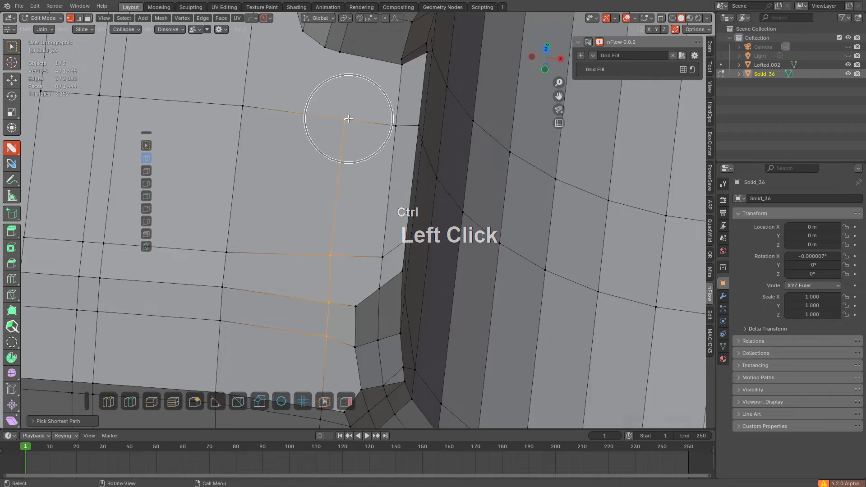
{"action": "key", "text": "g"}
{"action": "key", "text": "g"}
{"action": "left_click", "coordinate": [323, 116]}
{"action": "left_click", "coordinate": [323, 117]}
{"action": "left_click", "coordinate": [336, 74]}
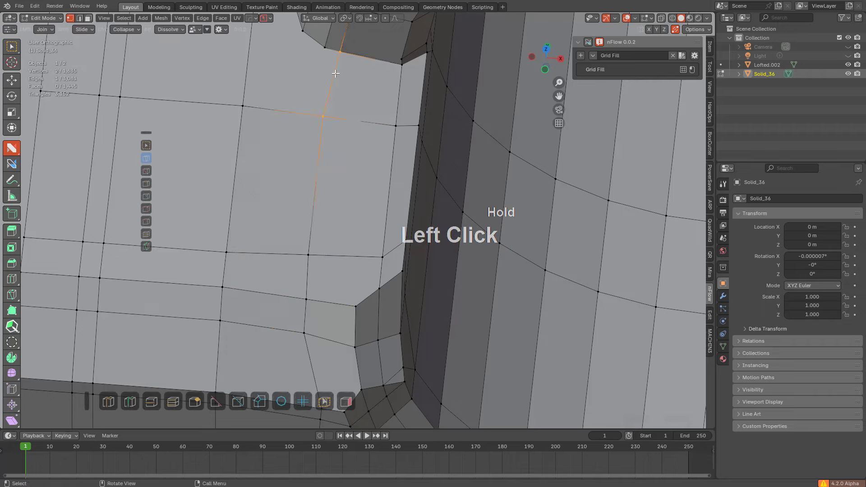
Step: Add a loop cut around the ring's foot close to its base and connect it across the end face to the outer edge
{"action": "middle_click_drag", "start_coordinate": [332, 105], "coordinate": [316, 149]}
{"action": "middle_click_drag", "start_coordinate": [316, 149], "coordinate": [420, 194], "text": "shift"}
{"action": "scroll", "coordinate": [429, 209], "scroll_direction": "up", "scroll_amount": 2}
{"action": "middle_click_drag", "start_coordinate": [420, 194], "coordinate": [368, 219], "text": "shift"}
{"action": "scroll", "coordinate": [367, 219], "scroll_direction": "up", "scroll_amount": 2}
{"action": "key", "text": "ctrl+r"}
{"action": "left_click", "coordinate": [442, 185]}
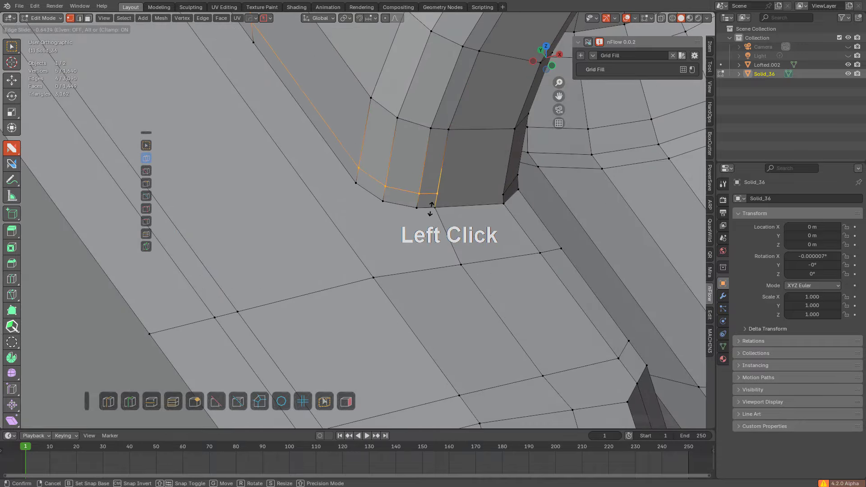
{"action": "left_click", "coordinate": [432, 205]}
{"action": "key", "text": "alt+a"}
{"action": "middle_click_drag", "start_coordinate": [459, 206], "coordinate": [370, 198]}
{"action": "scroll", "coordinate": [369, 197], "scroll_direction": "up", "scroll_amount": 1}
{"action": "left_click_drag", "start_coordinate": [351, 208], "coordinate": [431, 219]}
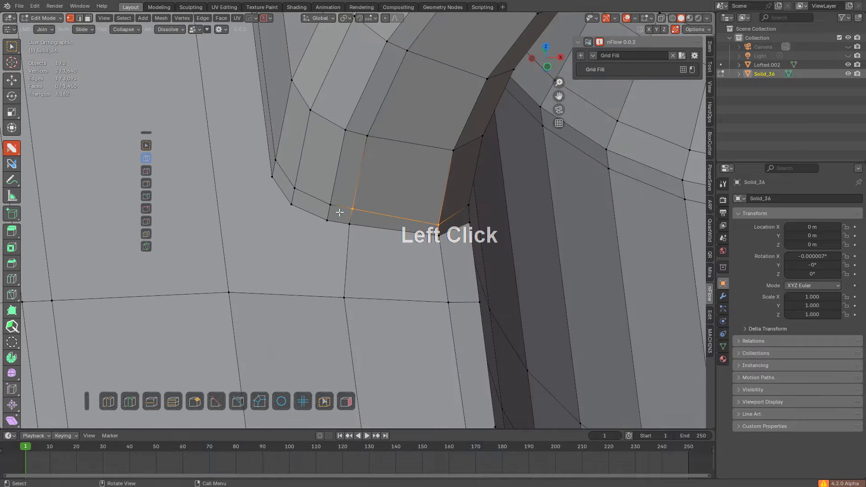
{"action": "left_click_drag", "start_coordinate": [325, 221], "coordinate": [249, 289]}
{"action": "left_click_drag", "start_coordinate": [265, 187], "coordinate": [240, 262]}
{"action": "key", "text": "ctrl+z"}
Step: Add a vertex on the step's short vertical edge beside the cylinder, slide it along, and connect it to the cylinder's cross seam
{"action": "scroll", "coordinate": [400, 247], "scroll_direction": "down", "scroll_amount": 5}
{"action": "middle_click_drag", "start_coordinate": [306, 230], "coordinate": [368, 210]}
{"action": "middle_click_drag", "start_coordinate": [368, 209], "coordinate": [343, 194], "text": "shift"}
{"action": "scroll", "coordinate": [296, 170], "scroll_direction": "up", "scroll_amount": 2}
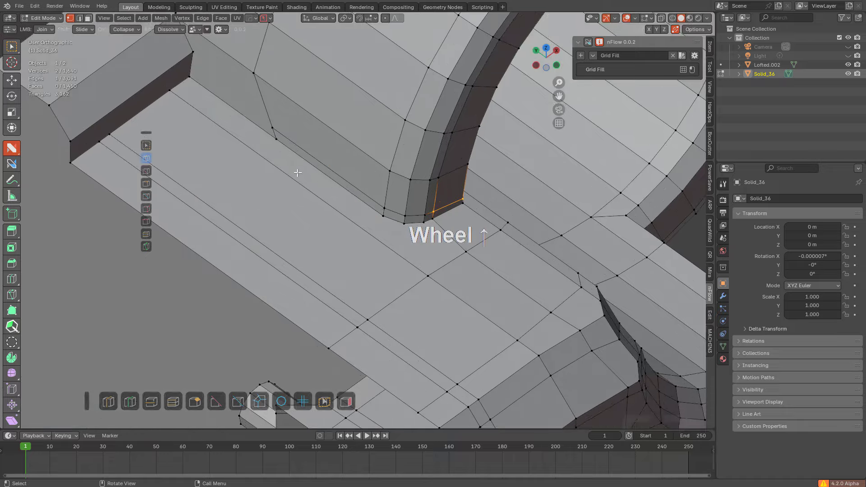
{"action": "middle_click_drag", "start_coordinate": [296, 170], "coordinate": [315, 175]}
{"action": "middle_click_drag", "start_coordinate": [316, 176], "coordinate": [291, 174]}
{"action": "left_click", "coordinate": [295, 179]}
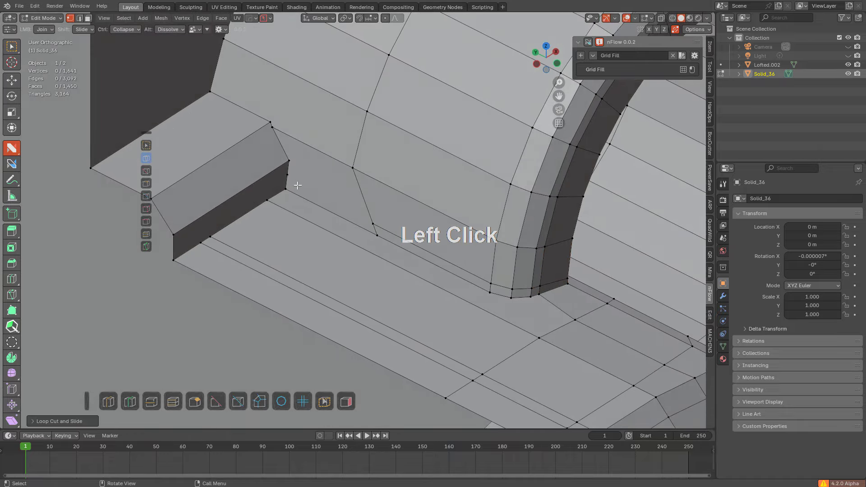
{"action": "key", "text": "g"}
{"action": "key", "text": "g"}
{"action": "left_click", "coordinate": [298, 185]}
{"action": "left_click_drag", "start_coordinate": [292, 181], "coordinate": [372, 224]}
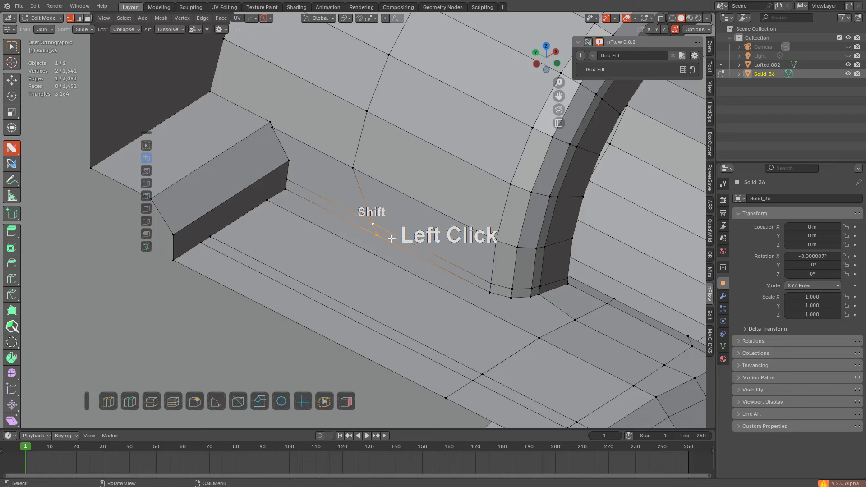
Step: Slide the two lowest vertices of the cylinder's cross seam toward the step so the seam runs straight down
{"action": "key", "text": "g"}
{"action": "key", "text": "g"}
{"action": "left_click", "coordinate": [352, 232]}
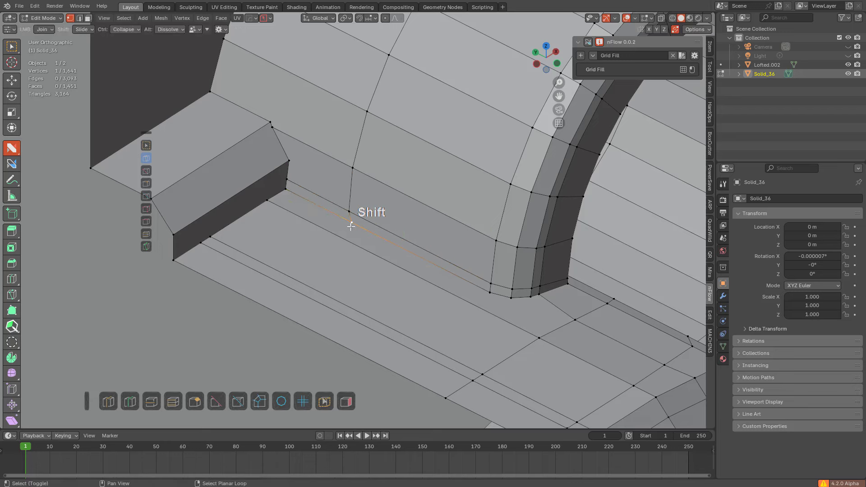
{"action": "left_click_drag", "start_coordinate": [351, 226], "coordinate": [345, 226], "text": "shift"}
Step: Add a loop cut across the flat top strip near the step and connect its end to the foot of the cylinder's seam
{"action": "middle_click_drag", "start_coordinate": [400, 258], "coordinate": [394, 154], "text": "shift"}
{"action": "key", "text": "ctrl+r"}
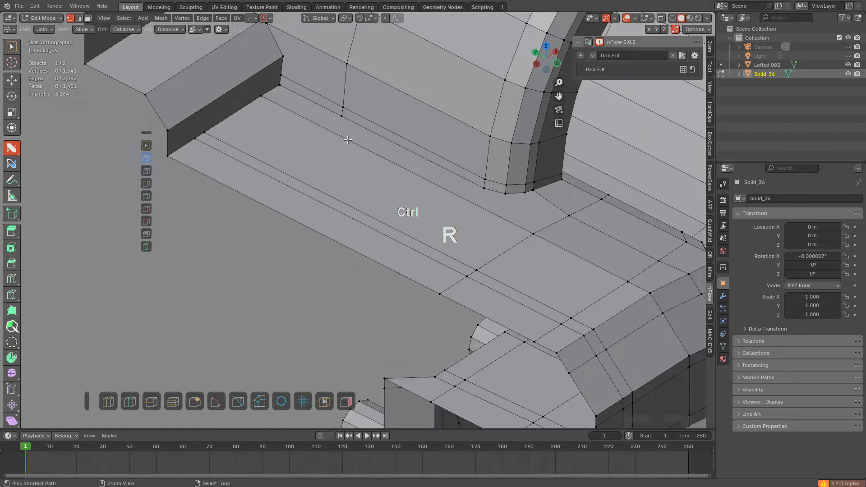
{"action": "left_click", "coordinate": [354, 136]}
{"action": "left_click", "coordinate": [292, 94]}
{"action": "key", "text": "a"}
{"action": "left_click_drag", "start_coordinate": [328, 129], "coordinate": [342, 115]}
{"action": "key", "text": "a"}
Step: Add a loop cut across the flat top strip just behind the ring's foot and connect it to the ring's inner corner
{"action": "middle_click_drag", "start_coordinate": [410, 190], "coordinate": [396, 191]}
{"action": "middle_click_drag", "start_coordinate": [395, 191], "coordinate": [368, 162], "text": "shift"}
{"action": "key", "text": "ctrl+r"}
{"action": "left_click", "coordinate": [407, 191]}
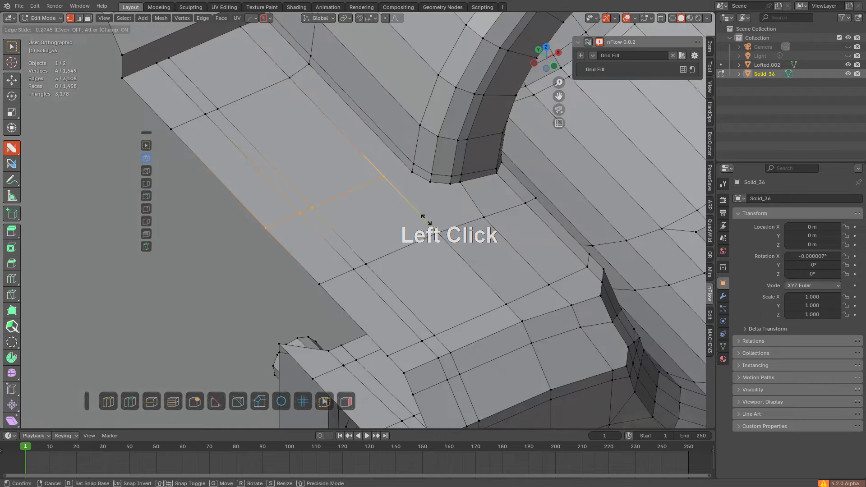
{"action": "left_click", "coordinate": [424, 217]}
{"action": "key", "text": "alt+a"}
{"action": "left_click_drag", "start_coordinate": [393, 185], "coordinate": [414, 177]}
{"action": "middle_click_drag", "start_coordinate": [414, 176], "coordinate": [427, 215], "text": "shift"}
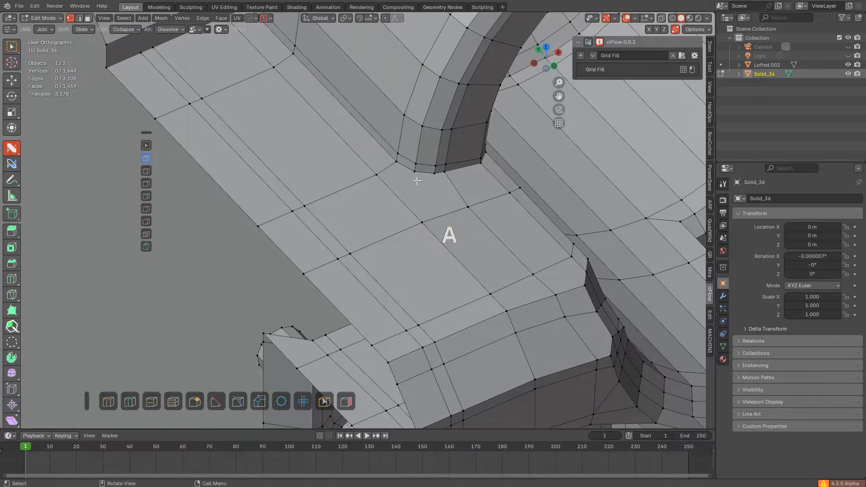
Step: Connect two vertices on the ring's rounded corner to the vertices of the crosscut in front of it
{"action": "left_click_drag", "start_coordinate": [415, 172], "coordinate": [423, 221]}
{"action": "middle_click_drag", "start_coordinate": [429, 191], "coordinate": [409, 191]}
{"action": "scroll", "coordinate": [424, 219], "scroll_direction": "down", "scroll_amount": 3}
{"action": "middle_click_drag", "start_coordinate": [447, 268], "coordinate": [350, 181], "text": "shift"}
{"action": "scroll", "coordinate": [384, 203], "scroll_direction": "up", "scroll_amount": 2}
{"action": "scroll", "coordinate": [350, 182], "scroll_direction": "up", "scroll_amount": 2}
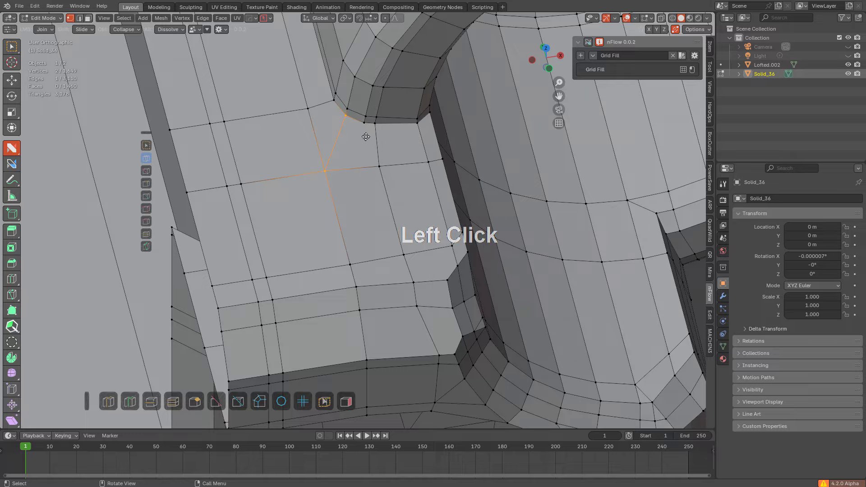
{"action": "left_click_drag", "start_coordinate": [366, 137], "coordinate": [348, 135]}
Step: Add a loop cut around the cylinder and slide it close to the rear wall
{"action": "middle_click_drag", "start_coordinate": [348, 135], "coordinate": [382, 207]}
{"action": "scroll", "coordinate": [358, 238], "scroll_direction": "up", "scroll_amount": 2}
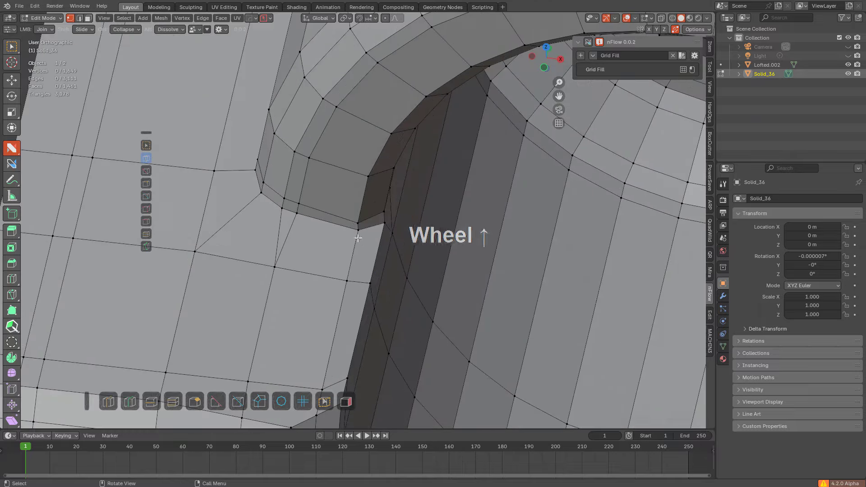
{"action": "middle_click_drag", "start_coordinate": [361, 237], "coordinate": [392, 226]}
{"action": "scroll", "coordinate": [419, 227], "scroll_direction": "down", "scroll_amount": 4}
{"action": "middle_click_drag", "start_coordinate": [322, 203], "coordinate": [337, 200]}
{"action": "scroll", "coordinate": [338, 200], "scroll_direction": "down", "scroll_amount": 2}
{"action": "scroll", "coordinate": [337, 200], "scroll_direction": "up", "scroll_amount": 4}
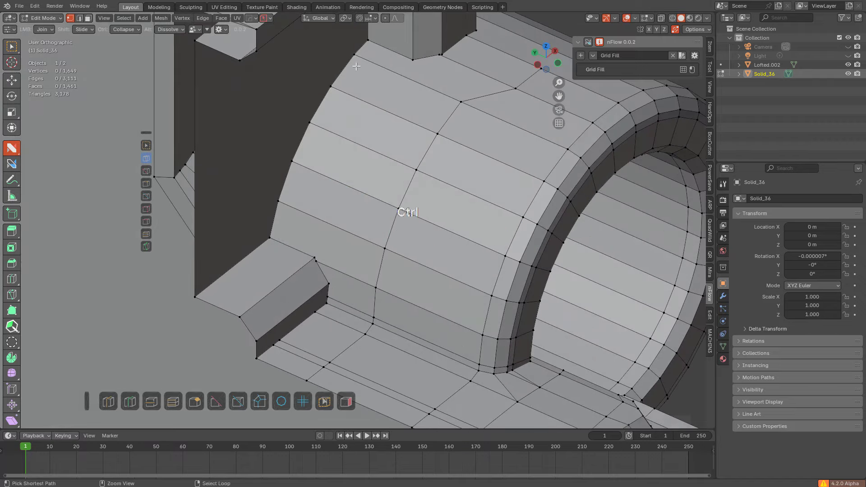
{"action": "key", "text": "ctrl+r"}
{"action": "left_click", "coordinate": [380, 73]}
{"action": "left_click", "coordinate": [344, 52]}
Step: Knife-cut over the step from the lengthwise line at its foot, across the vertical and sloped faces, to the rear wall's edge
{"action": "scroll", "coordinate": [406, 128], "scroll_direction": "up", "scroll_amount": 3}
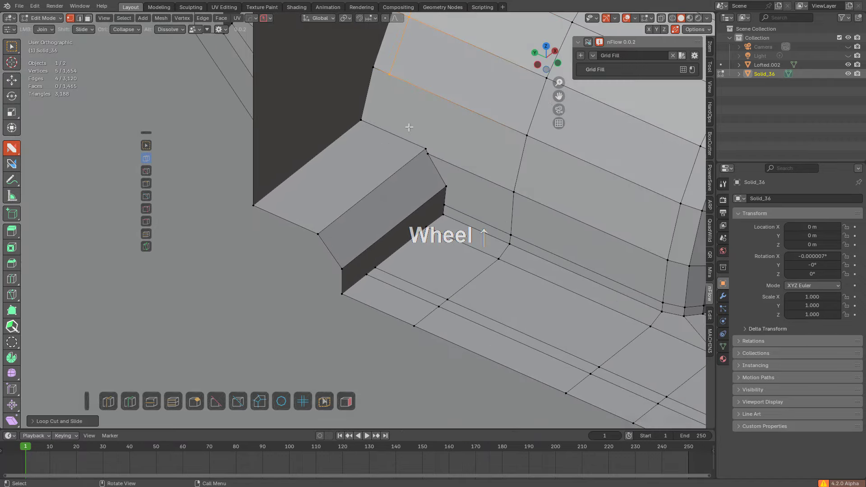
{"action": "middle_click_drag", "start_coordinate": [406, 127], "coordinate": [376, 135]}
{"action": "middle_click_drag", "start_coordinate": [412, 209], "coordinate": [404, 218], "text": "shift"}
{"action": "scroll", "coordinate": [404, 219], "scroll_direction": "up", "scroll_amount": 1}
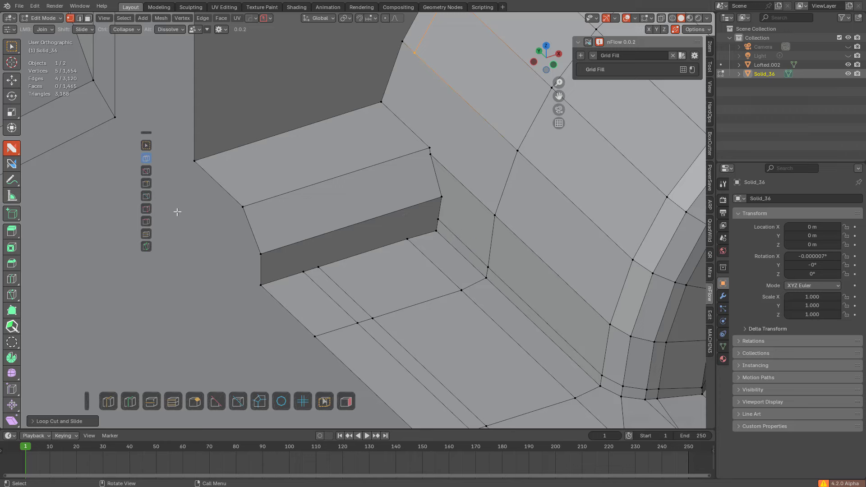
{"action": "left_click", "coordinate": [147, 235]}
{"action": "left_click", "coordinate": [193, 245]}
{"action": "right_click", "coordinate": [208, 257]}
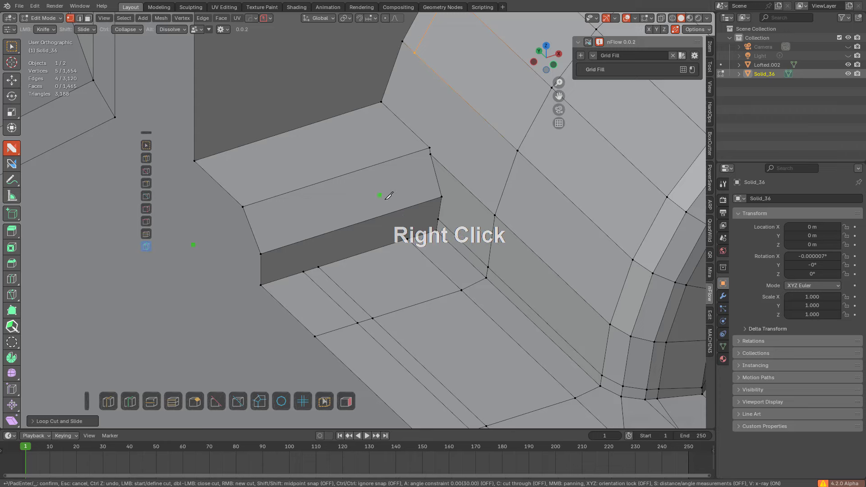
{"action": "left_click", "coordinate": [407, 237]}
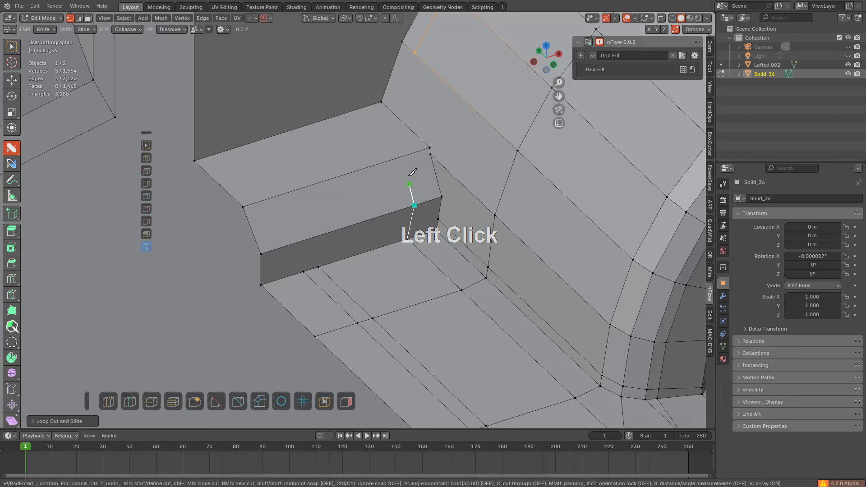
{"action": "left_click", "coordinate": [363, 108]}
{"action": "key", "text": "space"}
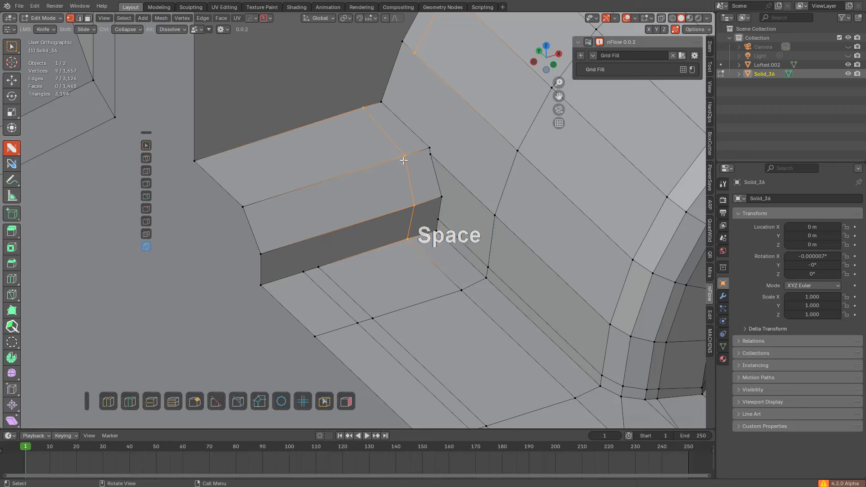
Step: Slide the stray vertex at the step's upper rear corner onto its neighbour so the two become one
{"action": "key", "text": "alt+a"}
{"action": "mouse_move", "coordinate": [431, 148]}
{"action": "left_mouse_down", "text": "shift"}
{"action": "mouse_move", "coordinate": [425, 132]}
{"action": "mouse_move", "coordinate": [434, 158]}
{"action": "mouse_move", "coordinate": [431, 151]}
{"action": "left_mouse_up", "text": "shift"}
{"action": "key", "text": "ctrl+shift+z"}
{"action": "middle_click_drag", "start_coordinate": [445, 201], "coordinate": [403, 172], "text": "shift"}
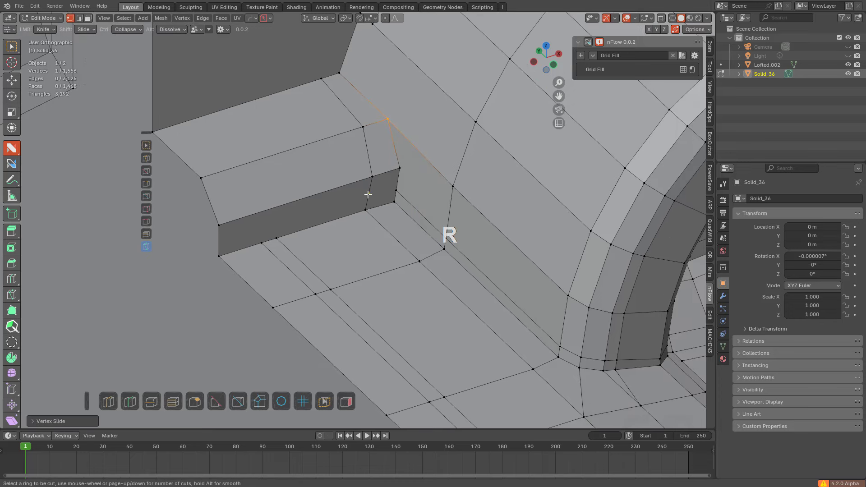
Step: Add an edge along the step's vertical face just above its foot, ending at the rear wall
{"action": "left_click", "coordinate": [216, 243]}
{"action": "key", "text": "g"}
{"action": "key", "text": "g"}
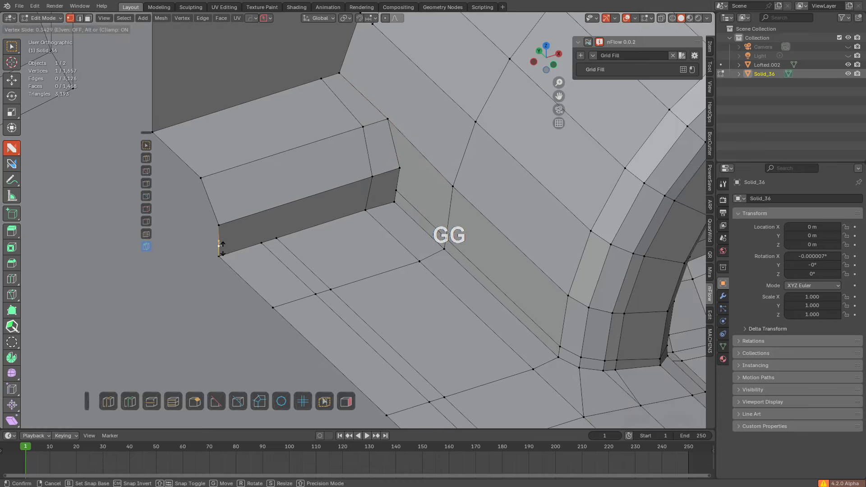
{"action": "left_click", "coordinate": [218, 246]}
{"action": "left_click", "coordinate": [397, 192], "text": "shift"}
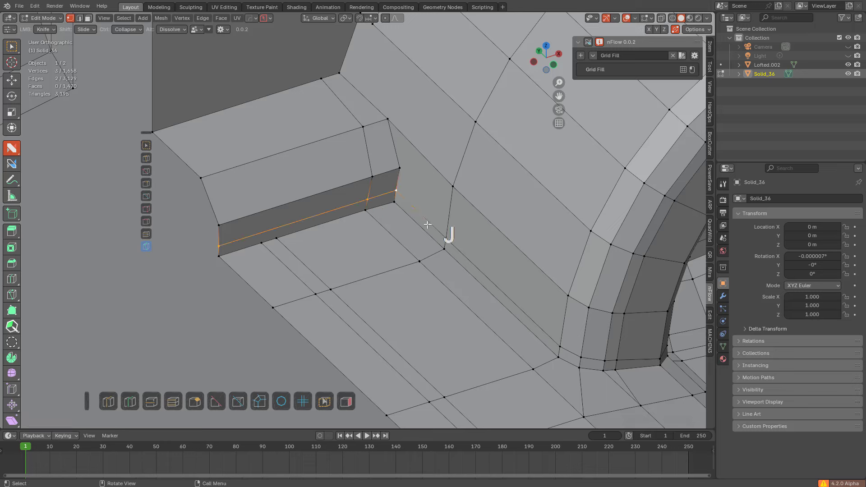
Step: Add two loop cuts across the front of the step and join their lower ends to the two lengthwise-line vertices at its foot
{"action": "key", "text": "ctrl+r"}
{"action": "left_click", "coordinate": [276, 194]}
{"action": "left_click", "coordinate": [241, 197]}
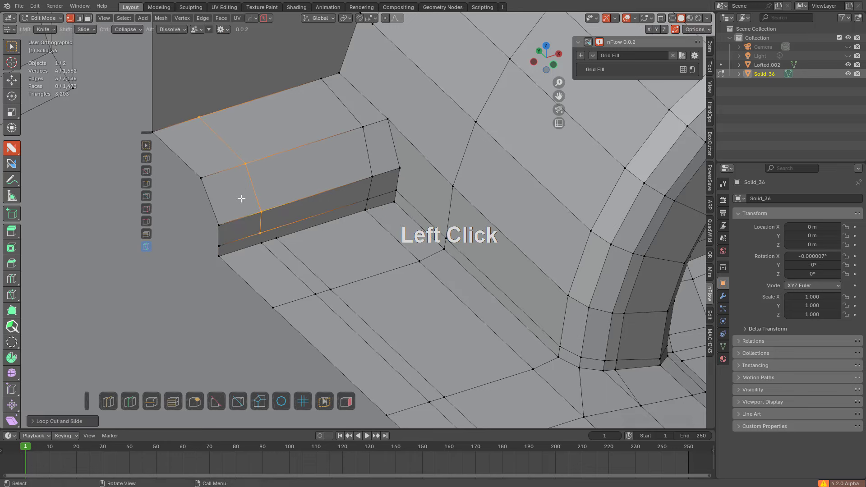
{"action": "key", "text": "ctrl+r"}
{"action": "left_click", "coordinate": [303, 197]}
{"action": "left_click", "coordinate": [289, 191]}
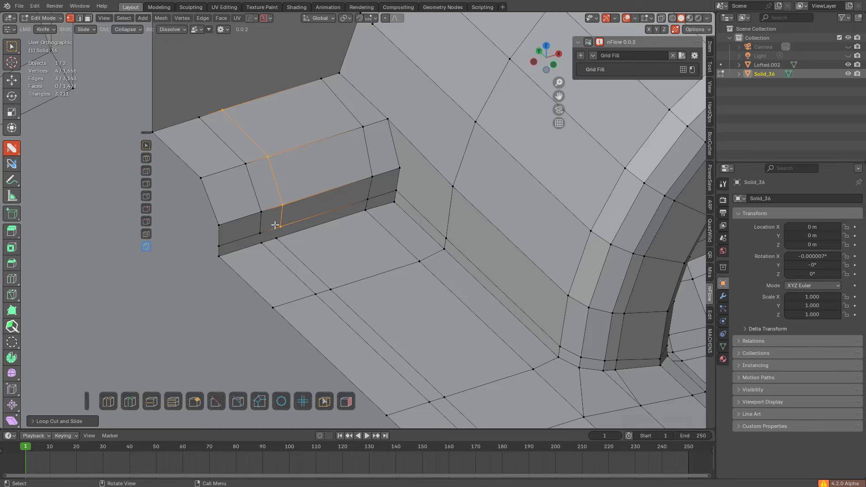
{"action": "left_click", "coordinate": [275, 225]}
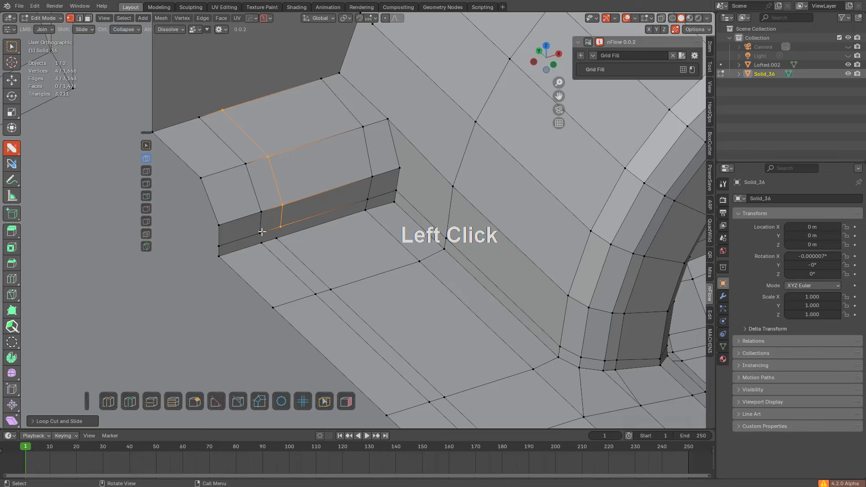
{"action": "mouse_move", "coordinate": [262, 232]}
{"action": "left_mouse_down"}
{"action": "mouse_move", "coordinate": [262, 242]}
{"action": "mouse_move", "coordinate": [276, 238]}
{"action": "left_mouse_up"}
{"action": "key", "text": "a"}
Step: Add another loop cut near the step and connect its open end to a nearby vertex
{"action": "scroll", "coordinate": [380, 199], "scroll_direction": "down", "scroll_amount": 1}
{"action": "middle_click_drag", "start_coordinate": [400, 200], "coordinate": [408, 246], "text": "shift"}
{"action": "scroll", "coordinate": [380, 199], "scroll_direction": "down", "scroll_amount": 2}
{"action": "scroll", "coordinate": [390, 227], "scroll_direction": "up", "scroll_amount": 2}
{"action": "scroll", "coordinate": [389, 227], "scroll_direction": "up", "scroll_amount": 3}
{"action": "key", "text": "ctrl+r"}
{"action": "left_click", "coordinate": [333, 227]}
{"action": "left_click", "coordinate": [308, 213]}
{"action": "key", "text": "alt+a"}
{"action": "left_click_drag", "start_coordinate": [328, 166], "coordinate": [319, 202]}
{"action": "key", "text": "a"}
Step: Add a loop cut around the cylinder and join its open upper end to the neighbouring line's end vertex
{"action": "scroll", "coordinate": [363, 180], "scroll_direction": "down", "scroll_amount": 5}
{"action": "middle_click_drag", "start_coordinate": [456, 208], "coordinate": [356, 345]}
{"action": "key", "text": "ctrl+r"}
{"action": "left_click", "coordinate": [346, 336]}
{"action": "left_click", "coordinate": [346, 335]}
{"action": "key", "text": "alt+a"}
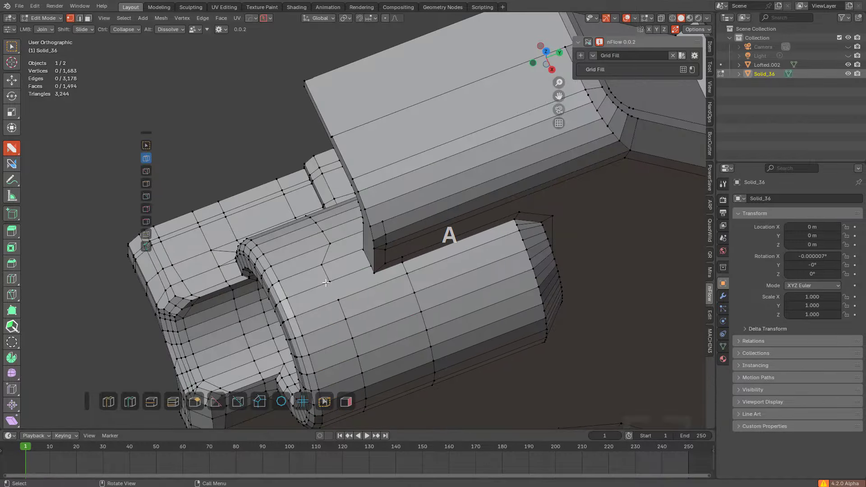
{"action": "left_click_drag", "start_coordinate": [338, 300], "coordinate": [330, 282]}
Step: Dissolve every second edge running across the tapered band at the cylinder's end
{"action": "middle_click_drag", "start_coordinate": [381, 296], "coordinate": [332, 239]}
{"action": "middle_click_drag", "start_coordinate": [332, 239], "coordinate": [334, 180], "text": "shift"}
{"action": "scroll", "coordinate": [395, 159], "scroll_direction": "up", "scroll_amount": 3}
{"action": "key", "text": "2"}
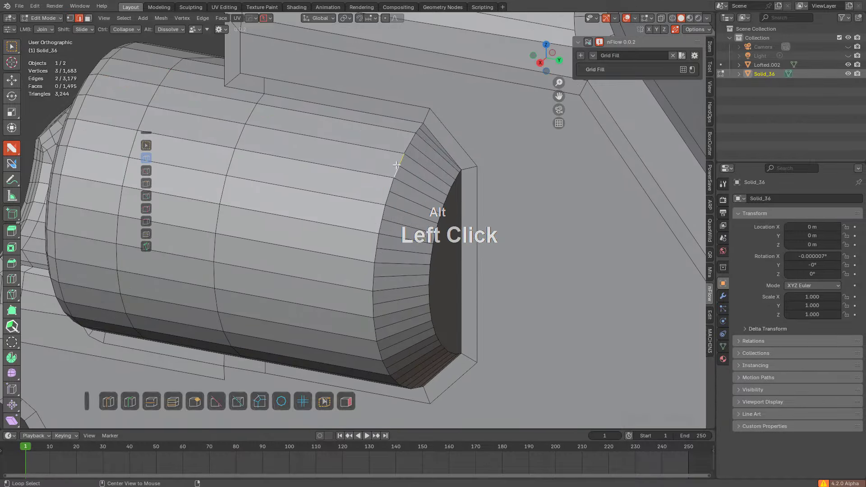
{"action": "middle_click_drag", "start_coordinate": [397, 165], "coordinate": [407, 154]}
{"action": "key", "text": "2"}
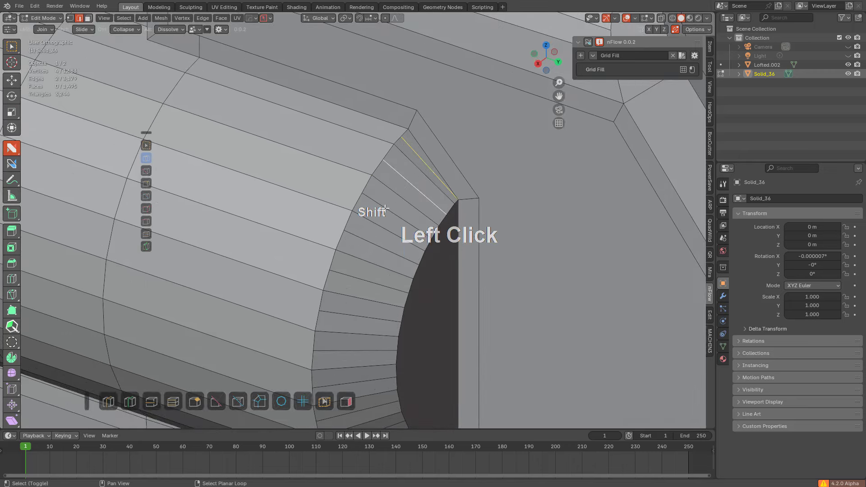
{"action": "left_click", "coordinate": [360, 241], "text": "shift"}
{"action": "key", "text": "KP_Decimal"}
{"action": "scroll", "coordinate": [347, 251], "scroll_direction": "down", "scroll_amount": 3}
{"action": "middle_click_drag", "start_coordinate": [346, 251], "coordinate": [386, 112]}
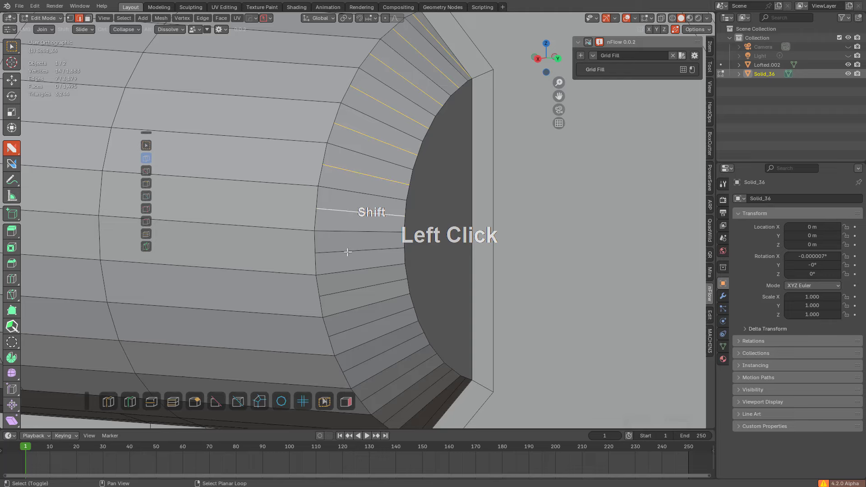
{"action": "middle_click_drag", "start_coordinate": [374, 281], "coordinate": [371, 158]}
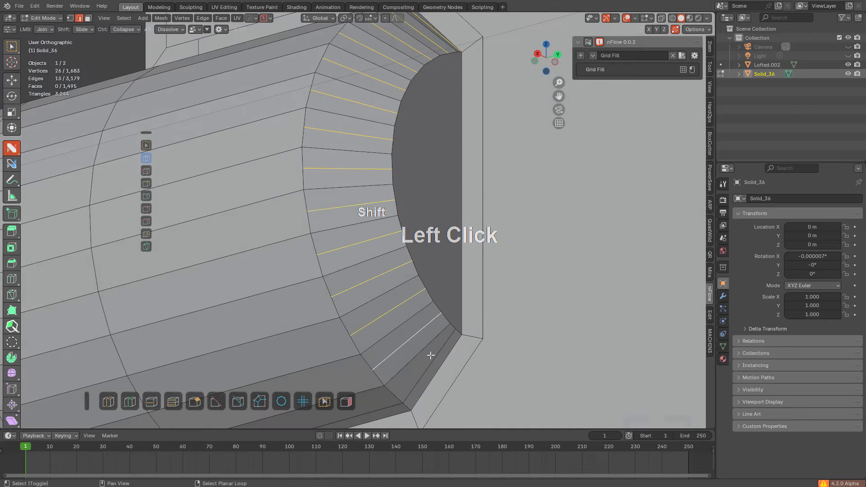
{"action": "key", "text": "ctrl+x"}
Step: Bevel the outer edge loop of the cylinder's tapered end about 0.009 m wide with 2 segments and profile 1.0
{"action": "middle_click_drag", "start_coordinate": [417, 253], "coordinate": [393, 203]}
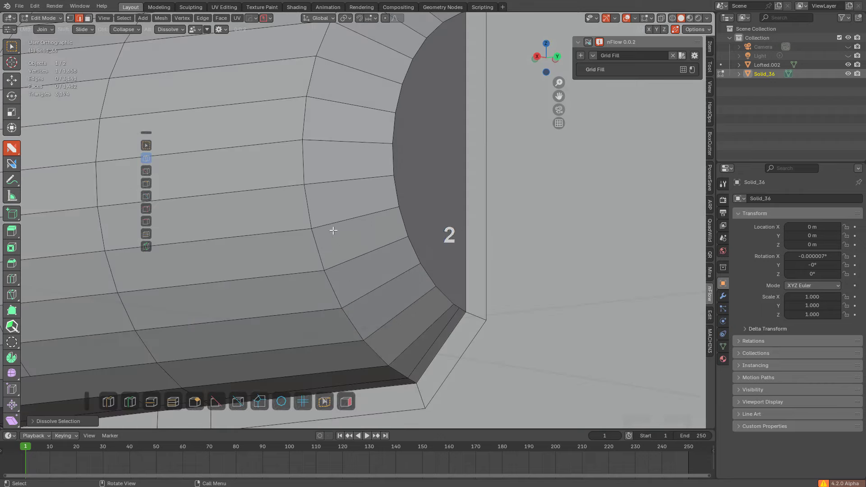
{"action": "left_click", "coordinate": [315, 245], "text": "alt"}
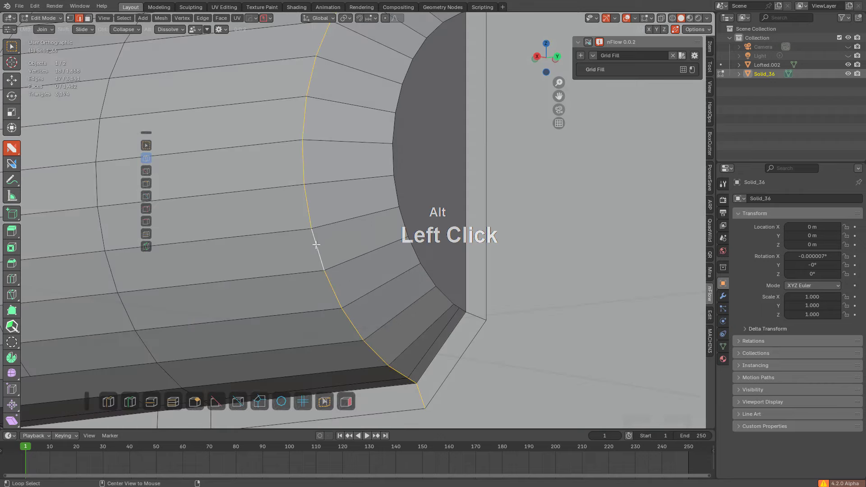
{"action": "middle_click_drag", "start_coordinate": [315, 245], "coordinate": [421, 87]}
{"action": "scroll", "coordinate": [456, 171], "scroll_direction": "up", "scroll_amount": 3}
{"action": "key", "text": "ctrl+b"}
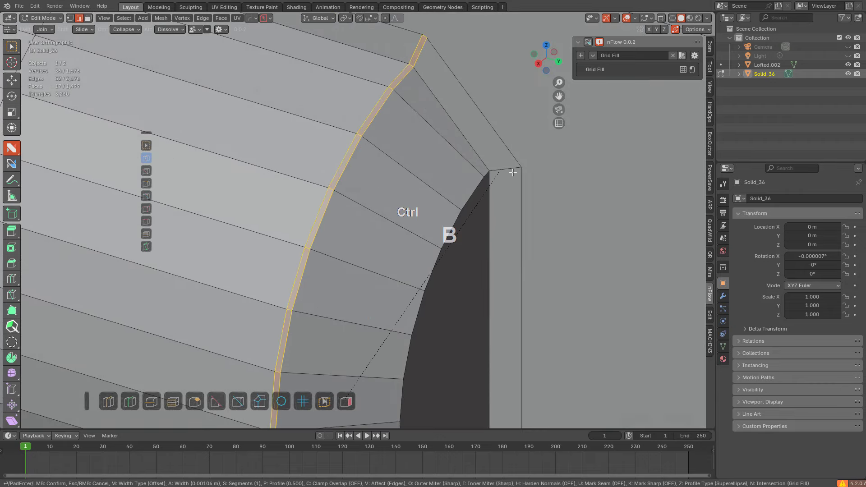
{"action": "scroll", "coordinate": [519, 173], "scroll_direction": "up", "scroll_amount": 1}
{"action": "scroll", "coordinate": [533, 172], "scroll_direction": "down", "scroll_amount": 1}
{"action": "scroll", "coordinate": [532, 171], "scroll_direction": "up", "scroll_amount": 1}
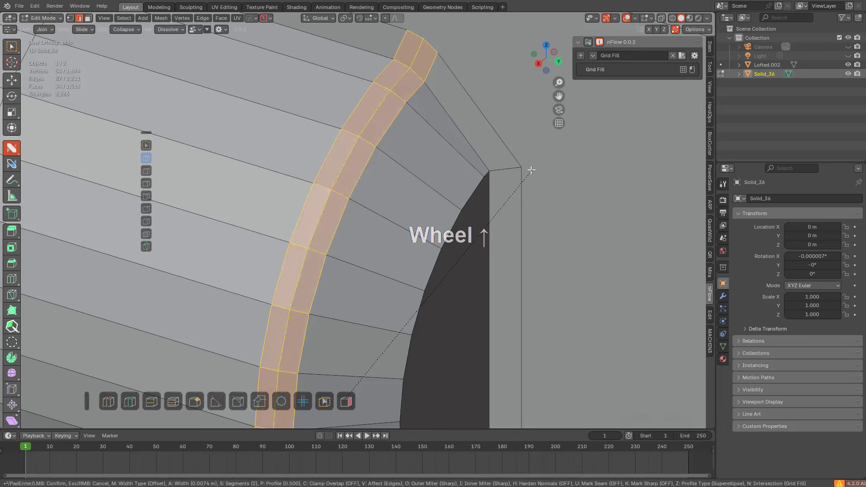
{"action": "key", "text": "p"}
{"action": "key", "text": "a"}
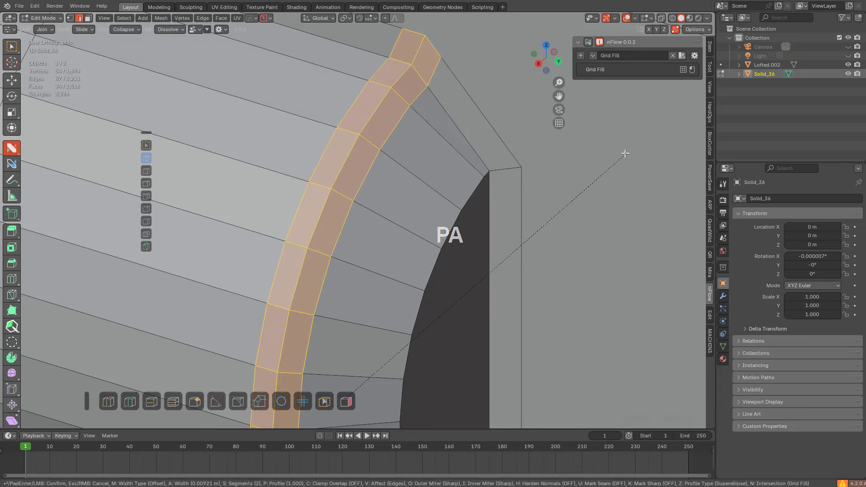
{"action": "left_click", "coordinate": [625, 154]}
Step: Bevel the edge path where the cylinder's tapered end meets the end wall, using two segments
{"action": "left_click", "coordinate": [605, 157]}
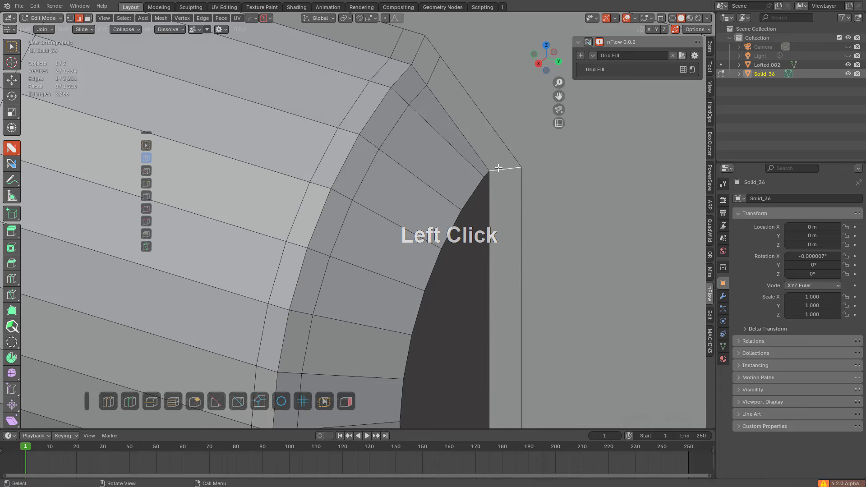
{"action": "middle_click_drag", "start_coordinate": [417, 254], "coordinate": [440, 32], "text": "shift"}
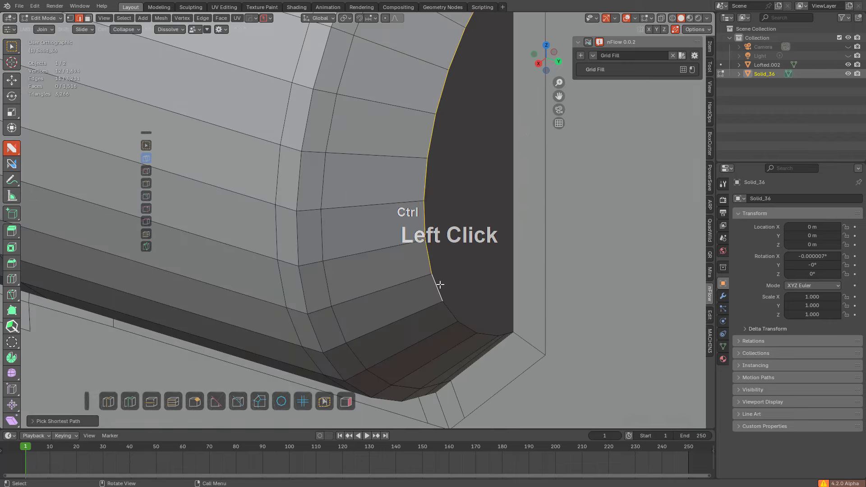
{"action": "key", "text": "shift+KP_End"}
{"action": "middle_click_drag", "start_coordinate": [506, 216], "coordinate": [423, 251], "text": "shift"}
{"action": "key", "text": "ctrl+b"}
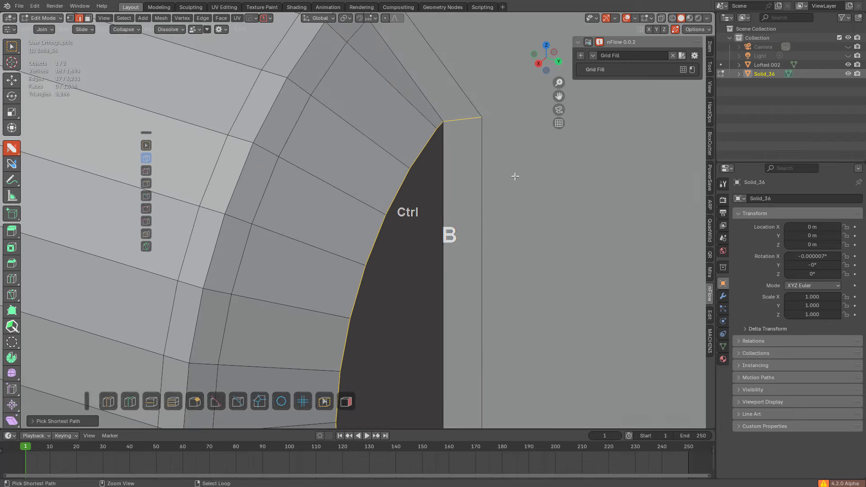
{"action": "left_click", "coordinate": [573, 178]}
{"action": "key", "text": "alt+a"}
Step: Add a loop cut around the cylinder in line with the upper block's notch corner and join it to that corner vertex
{"action": "middle_click_drag", "start_coordinate": [534, 177], "coordinate": [419, 160]}
{"action": "scroll", "coordinate": [420, 161], "scroll_direction": "down", "scroll_amount": 2}
{"action": "middle_click_drag", "start_coordinate": [420, 161], "coordinate": [356, 101], "text": "shift"}
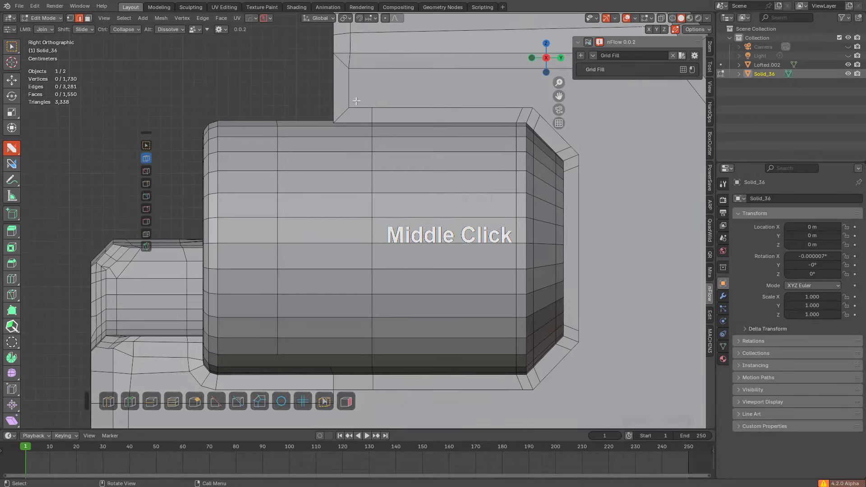
{"action": "left_click", "coordinate": [356, 128]}
{"action": "left_click", "coordinate": [381, 127]}
{"action": "key", "text": "alt+a"}
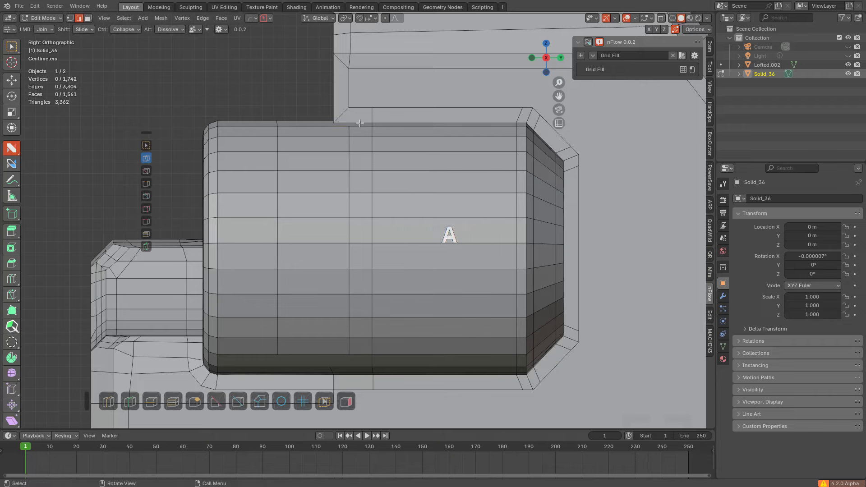
{"action": "left_click_drag", "start_coordinate": [349, 107], "coordinate": [349, 126]}
Step: Add a cut across the block's narrow side strip just above the cylinder and slide its vertex onto the adjacent line's vertex
{"action": "middle_click_drag", "start_coordinate": [363, 129], "coordinate": [382, 156]}
{"action": "scroll", "coordinate": [382, 156], "scroll_direction": "up", "scroll_amount": 6}
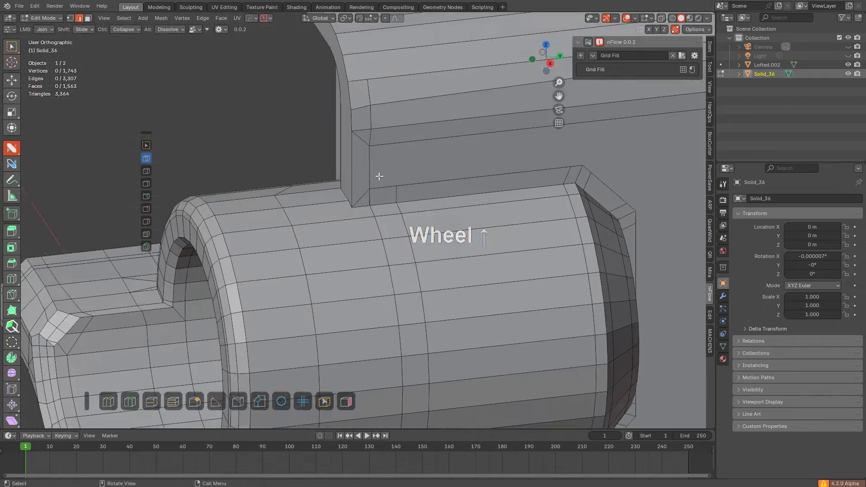
{"action": "left_click_drag", "start_coordinate": [367, 166], "coordinate": [382, 199]}
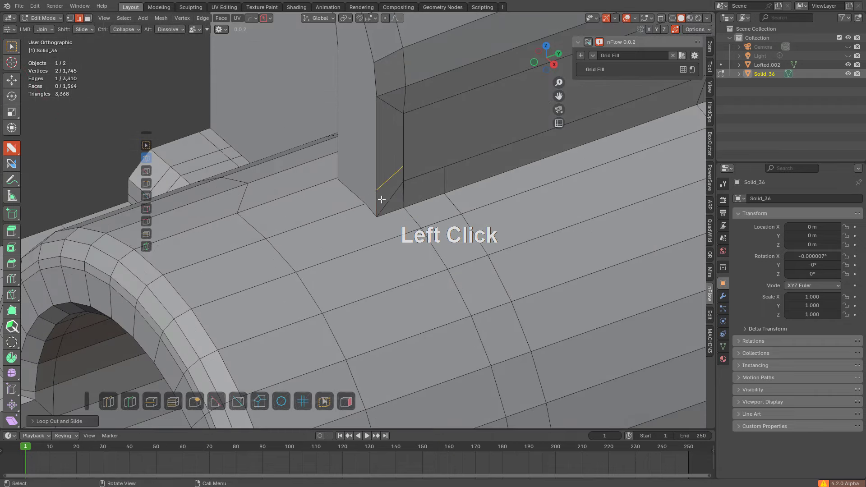
{"action": "left_click_drag", "start_coordinate": [404, 163], "coordinate": [400, 184], "text": "shift"}
{"action": "middle_click_drag", "start_coordinate": [400, 183], "coordinate": [386, 159]}
Step: Add a loop cut across the block's far narrow face just above the cylinder and connect it across the end face
{"action": "key", "text": "ctrl+r"}
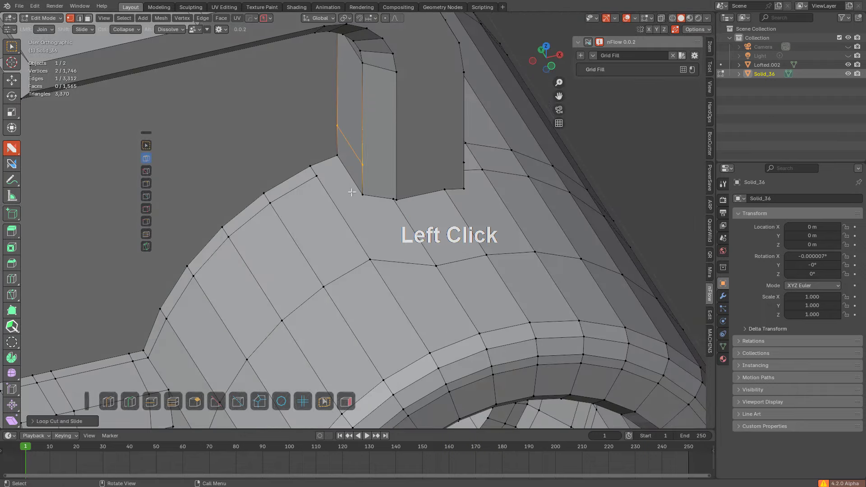
{"action": "left_click_drag", "start_coordinate": [392, 195], "coordinate": [456, 167]}
{"action": "middle_click_drag", "start_coordinate": [457, 167], "coordinate": [359, 250]}
{"action": "key", "text": "alt+a"}
{"action": "left_click", "coordinate": [364, 247], "text": "alt"}
{"action": "middle_click_drag", "start_coordinate": [362, 154], "coordinate": [380, 195], "text": "shift"}
Step: Add a second loop cut higher on the far narrow face and connect it across the block's end face
{"action": "key", "text": "ctrl+r"}
{"action": "left_click", "coordinate": [353, 179]}
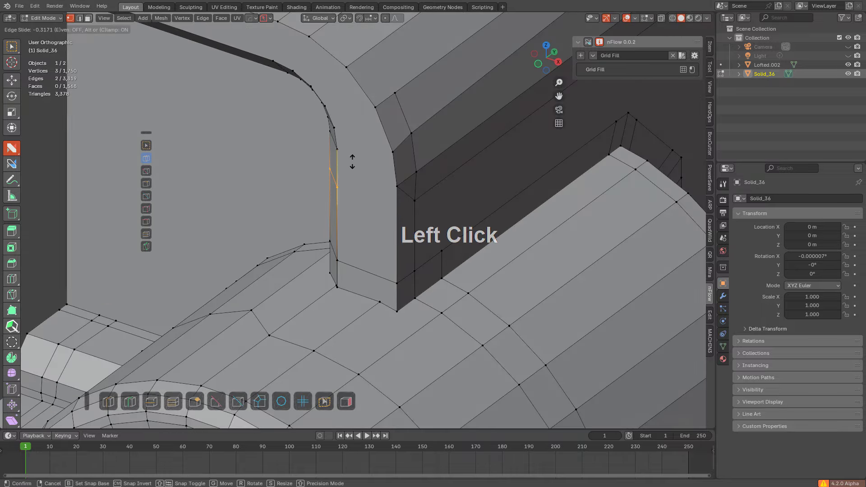
{"action": "left_click", "coordinate": [353, 162]}
{"action": "key", "text": "alt+a"}
{"action": "mouse_move", "coordinate": [337, 182]}
{"action": "left_mouse_down"}
{"action": "mouse_move", "coordinate": [412, 200]}
{"action": "mouse_move", "coordinate": [396, 206]}
{"action": "left_mouse_up"}
{"action": "left_click", "coordinate": [400, 188], "text": "alt"}
{"action": "key", "text": "alt+a"}
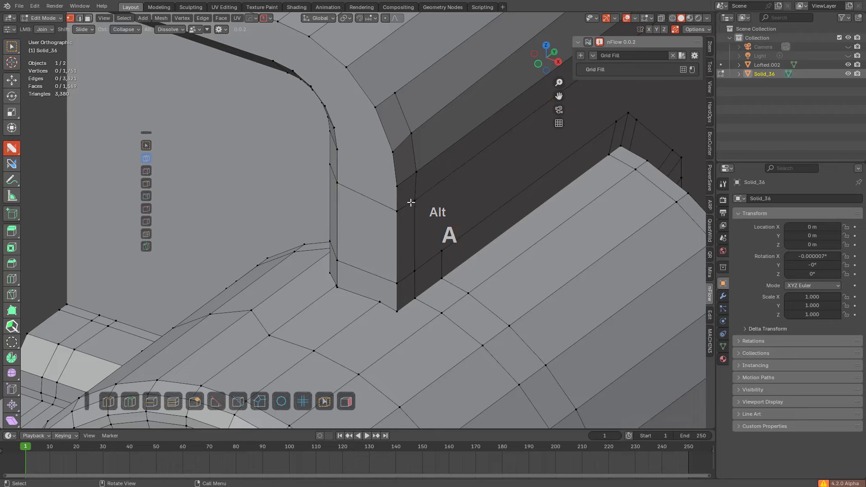
Step: Connect the two vertices at the base of the block's rounded corner across its end face
{"action": "middle_click_drag", "start_coordinate": [410, 199], "coordinate": [396, 133]}
{"action": "left_click", "coordinate": [366, 126]}
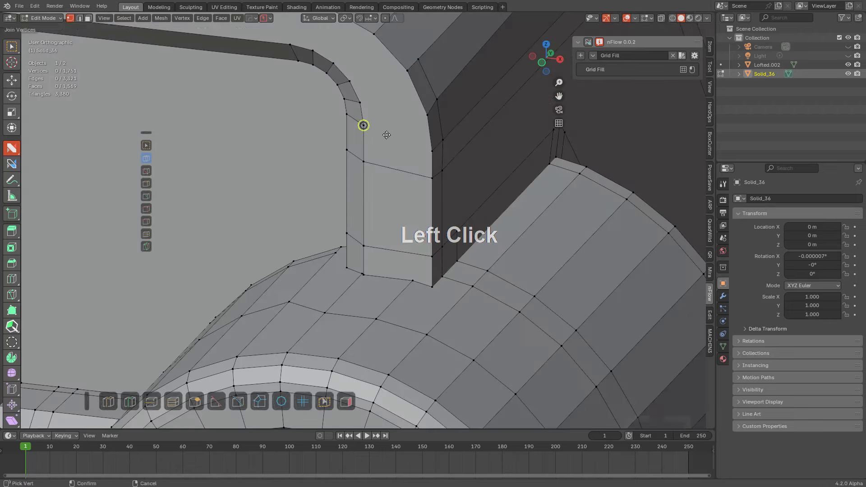
{"action": "left_click_drag", "start_coordinate": [387, 135], "coordinate": [432, 150]}
{"action": "middle_click_drag", "start_coordinate": [389, 153], "coordinate": [392, 161]}
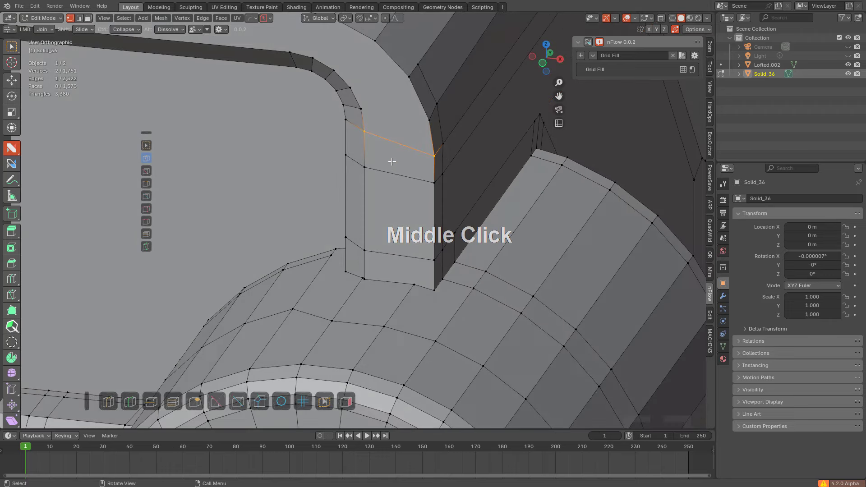
Step: Add a vertical loop cut down the block's end face and collapse its lower end onto the existing vertex at the foot
{"action": "middle_click_drag", "start_coordinate": [398, 201], "coordinate": [397, 161], "text": "shift"}
{"action": "key", "text": "ctrl+r"}
{"action": "left_click_drag", "start_coordinate": [401, 113], "coordinate": [412, 244]}
{"action": "key", "text": "alt+a"}
Step: Add a vertical loop cut near the rear edge of the block's narrow face and connect its foot to the cylinder's rear line
{"action": "middle_click_drag", "start_coordinate": [344, 232], "coordinate": [356, 185]}
{"action": "scroll", "coordinate": [392, 251], "scroll_direction": "up", "scroll_amount": 2}
{"action": "key", "text": "ctrl+r"}
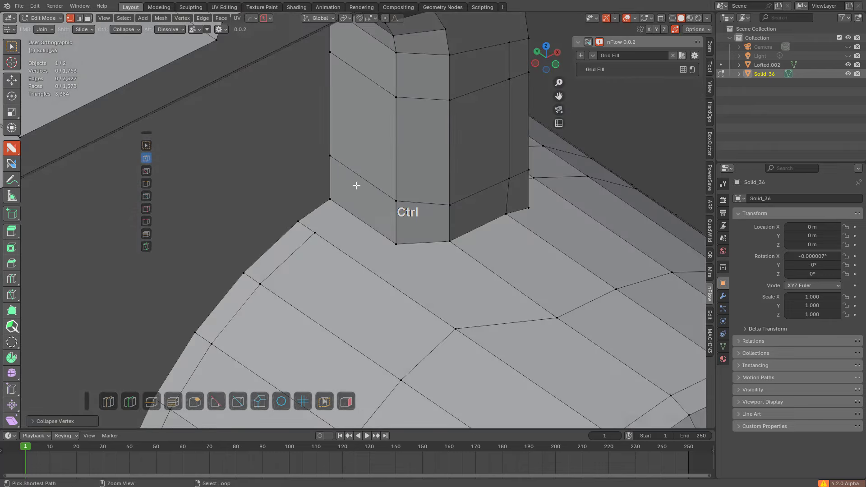
{"action": "left_click_drag", "start_coordinate": [356, 185], "coordinate": [341, 175]}
{"action": "left_click", "coordinate": [338, 171]}
{"action": "key", "text": "alt+a"}
{"action": "left_click_drag", "start_coordinate": [344, 208], "coordinate": [313, 232]}
{"action": "key", "text": "alt+a"}
Step: Add a loop cut around the cylinder between its rear and middle lines and connect it to the block's foot corner
{"action": "middle_click_drag", "start_coordinate": [391, 205], "coordinate": [382, 133], "text": "shift"}
{"action": "scroll", "coordinate": [383, 132], "scroll_direction": "down", "scroll_amount": 2}
{"action": "key", "text": "ctrl+r"}
{"action": "left_click", "coordinate": [354, 207]}
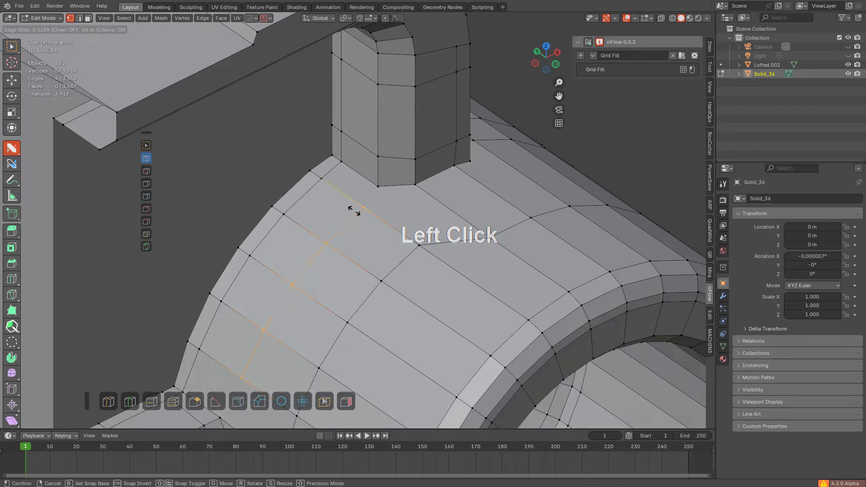
{"action": "mouse_move", "coordinate": [358, 207]}
{"action": "middle_mouse_down"}
{"action": "mouse_move", "coordinate": [382, 169]}
{"action": "mouse_move", "coordinate": [354, 201]}
{"action": "middle_mouse_up"}
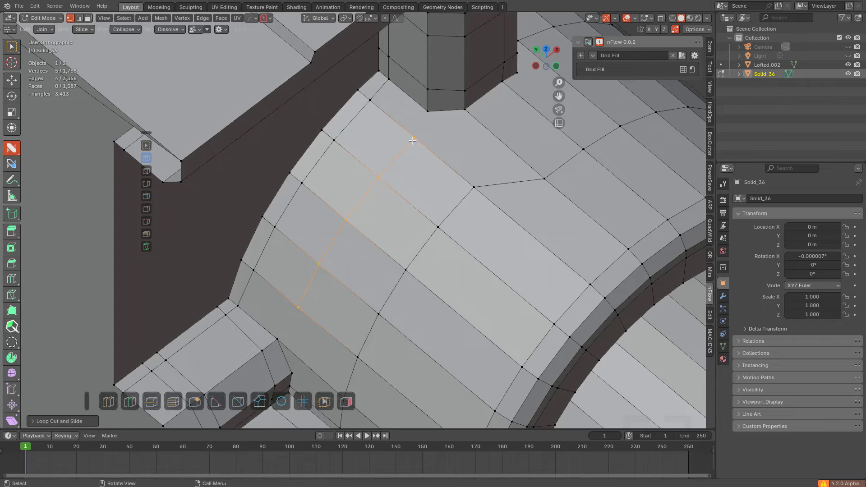
{"action": "left_click_drag", "start_coordinate": [412, 141], "coordinate": [431, 139]}
Step: Add a loop cut on the cylinder in front of the block's foot and connect its end to the line beyond the front corner
{"action": "middle_click_drag", "start_coordinate": [465, 133], "coordinate": [463, 194]}
{"action": "key", "text": "ctrl+r"}
{"action": "left_click", "coordinate": [353, 148]}
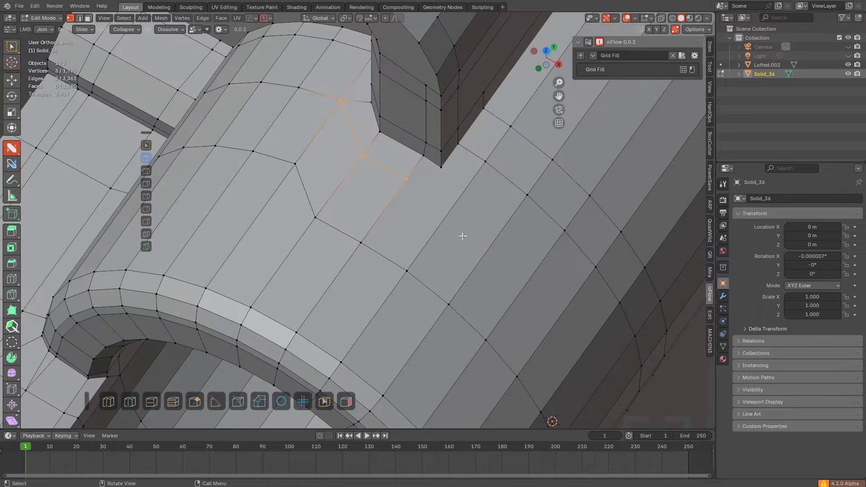
{"action": "middle_click_drag", "start_coordinate": [463, 193], "coordinate": [450, 191]}
{"action": "left_click_drag", "start_coordinate": [403, 190], "coordinate": [475, 206]}
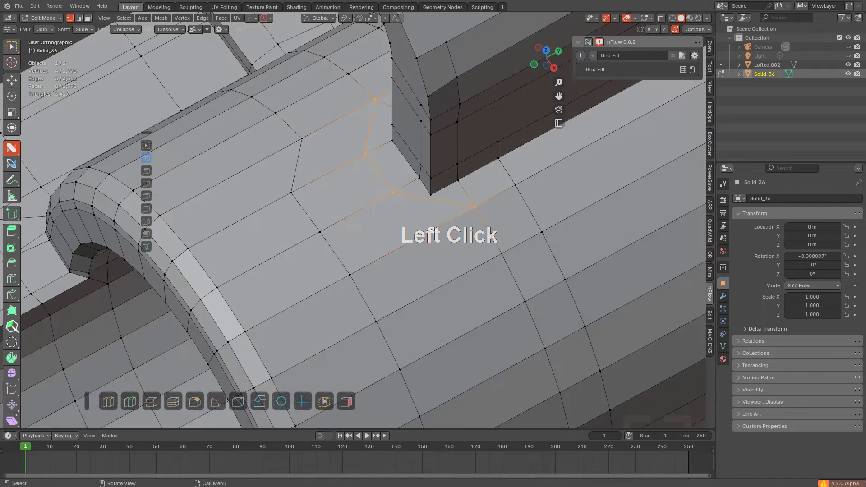
{"action": "scroll", "coordinate": [508, 199], "scroll_direction": "up", "scroll_amount": 3}
{"action": "middle_click_drag", "start_coordinate": [509, 199], "coordinate": [448, 194], "text": "shift"}
{"action": "key", "text": "ctrl+r"}
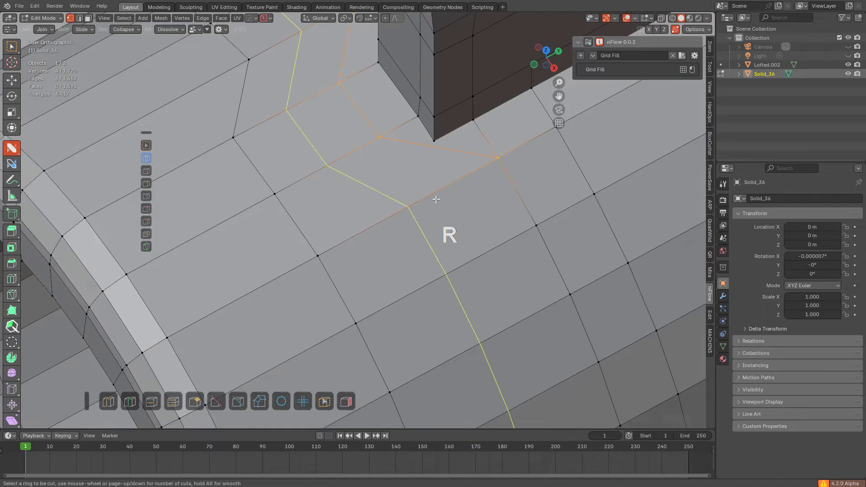
{"action": "right_click", "coordinate": [441, 157]}
{"action": "left_click", "coordinate": [451, 154]}
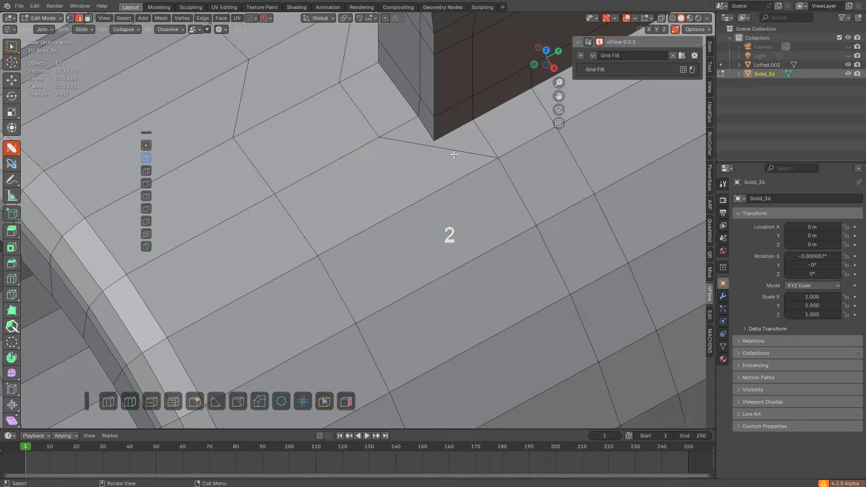
Step: Subdivide the edge in front of the block's foot corner and add a loop cut around the cylinder between the two lines below it
{"action": "right_click", "coordinate": [451, 156]}
{"action": "left_click", "coordinate": [435, 176]}
{"action": "scroll", "coordinate": [435, 176], "scroll_direction": "down", "scroll_amount": 3}
{"action": "middle_click_drag", "start_coordinate": [435, 176], "coordinate": [411, 118]}
{"action": "scroll", "coordinate": [421, 190], "scroll_direction": "down", "scroll_amount": 3}
{"action": "middle_click_drag", "start_coordinate": [429, 259], "coordinate": [417, 250]}
{"action": "middle_click_drag", "start_coordinate": [417, 251], "coordinate": [403, 208], "text": "shift"}
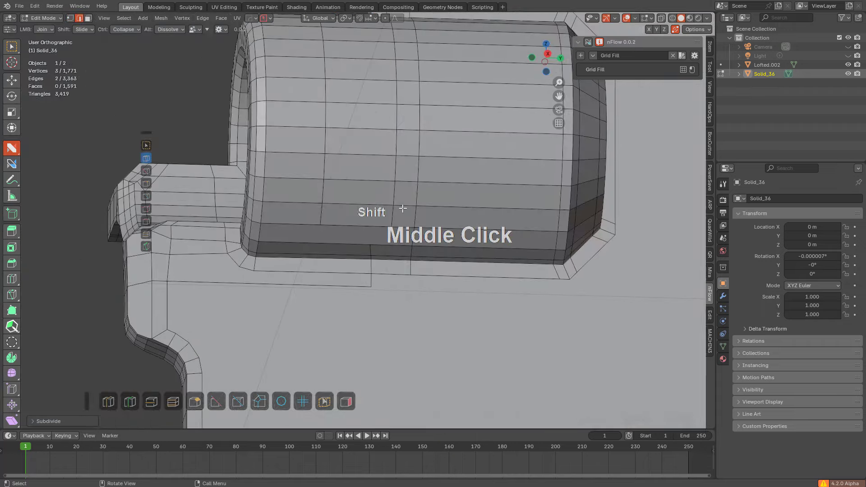
{"action": "key", "text": "ctrl+r"}
{"action": "left_click", "coordinate": [358, 208]}
{"action": "right_click", "coordinate": [379, 138]}
{"action": "middle_click_drag", "start_coordinate": [378, 138], "coordinate": [404, 211]}
{"action": "scroll", "coordinate": [406, 178], "scroll_direction": "up", "scroll_amount": 3}
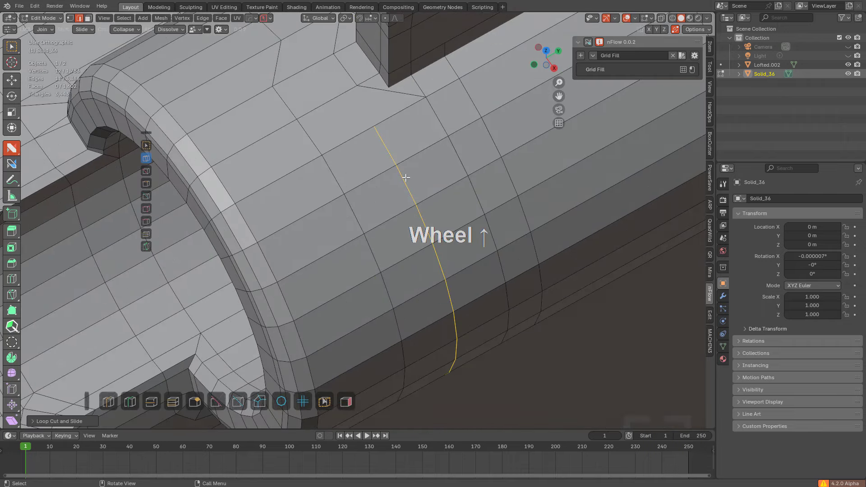
Step: Connect the new loop's upper end to the subdivided edge's midpoint and slide that midpoint down onto the loop's end
{"action": "key", "text": "g"}
{"action": "key", "text": "g"}
{"action": "right_click", "coordinate": [406, 178]}
{"action": "key", "text": "1"}
{"action": "left_click_drag", "start_coordinate": [374, 126], "coordinate": [391, 91]}
{"action": "left_click_drag", "start_coordinate": [391, 91], "coordinate": [385, 100], "text": "shift"}
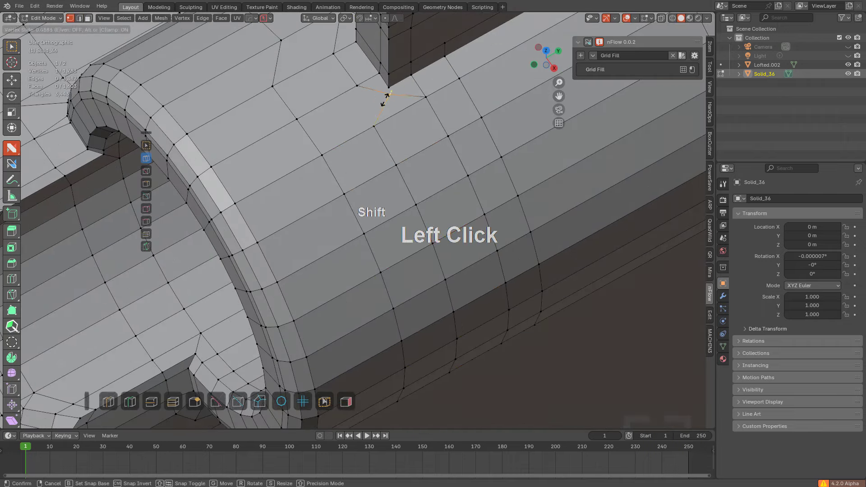
{"action": "left_click_drag", "start_coordinate": [372, 136], "coordinate": [374, 139], "text": "shift"}
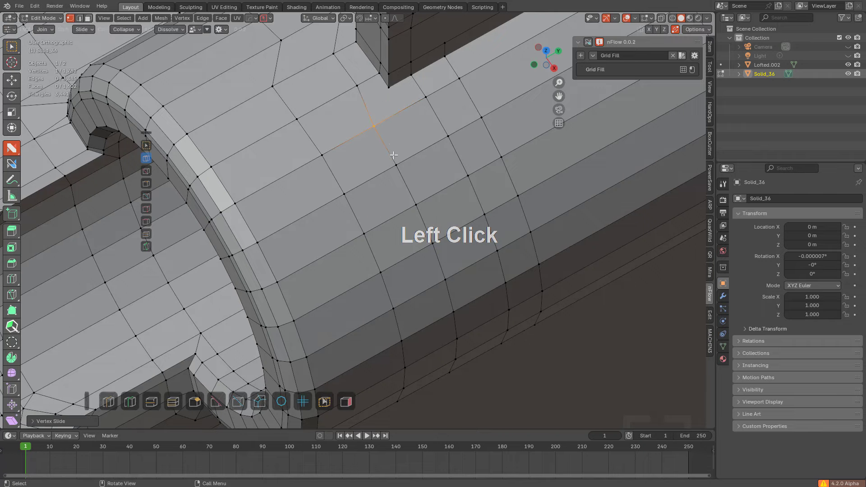
Step: Select the new cylinder loop down to its lower end and edge-slide it about 0.18 away from the open rim
{"action": "left_click", "coordinate": [394, 156], "text": "alt"}
{"action": "scroll", "coordinate": [481, 236], "scroll_direction": "down", "scroll_amount": 3}
{"action": "left_click", "coordinate": [374, 156]}
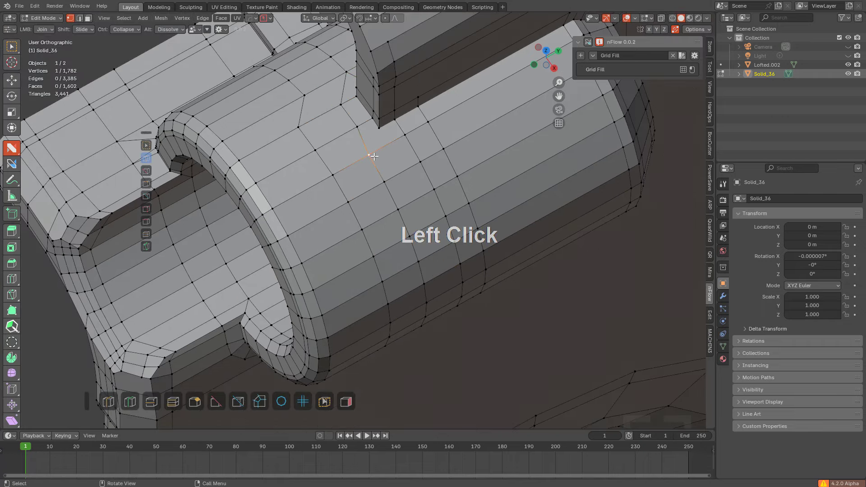
{"action": "middle_click_drag", "start_coordinate": [374, 156], "coordinate": [407, 131]}
{"action": "left_click", "coordinate": [386, 232], "text": "ctrl"}
{"action": "key", "text": "g"}
{"action": "key", "text": "g"}
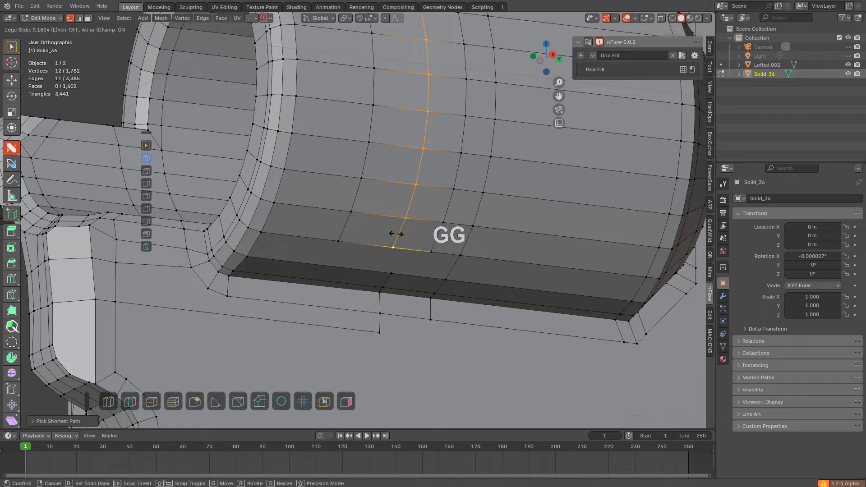
{"action": "key", "text": "alt+a"}
Step: Connect the cylinder loop's lower end to the vertex below it and join the remaining open pair of vertices
{"action": "middle_click_drag", "start_coordinate": [433, 232], "coordinate": [376, 234]}
{"action": "left_click_drag", "start_coordinate": [374, 234], "coordinate": [371, 201]}
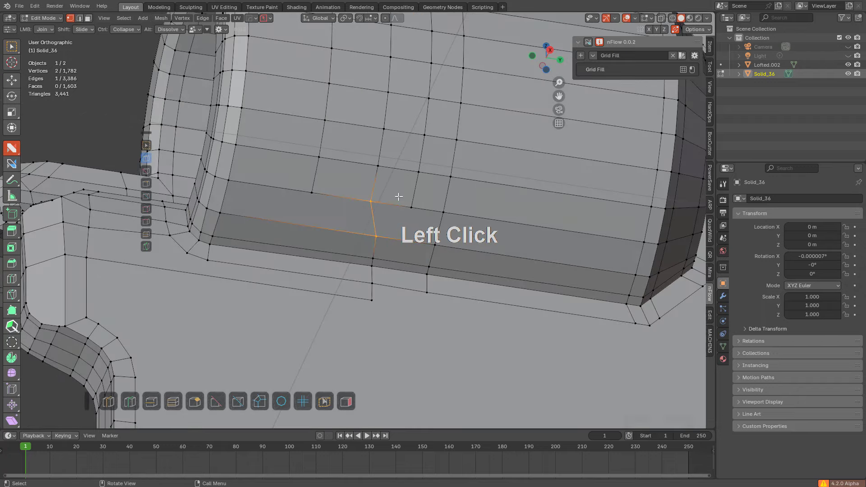
{"action": "middle_click_drag", "start_coordinate": [397, 193], "coordinate": [398, 282]}
{"action": "scroll", "coordinate": [396, 276], "scroll_direction": "up", "scroll_amount": 1}
{"action": "left_click_drag", "start_coordinate": [363, 93], "coordinate": [374, 70]}
{"action": "scroll", "coordinate": [390, 136], "scroll_direction": "down", "scroll_amount": 3}
{"action": "middle_click_drag", "start_coordinate": [423, 245], "coordinate": [435, 184]}
{"action": "scroll", "coordinate": [397, 194], "scroll_direction": "up", "scroll_amount": 3}
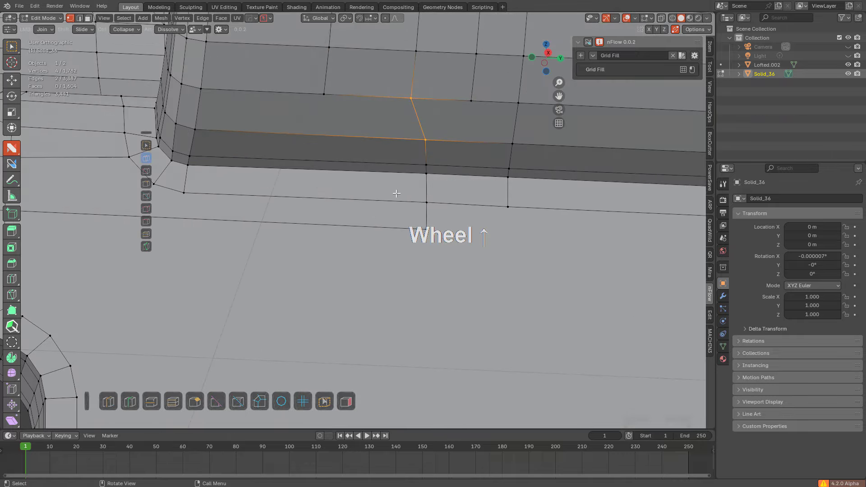
Step: Select the short vertical run of vertices at the cylinder's base and set the snap target to Vertex
{"action": "left_click", "coordinate": [426, 229], "text": "ctrl"}
{"action": "key", "text": "g"}
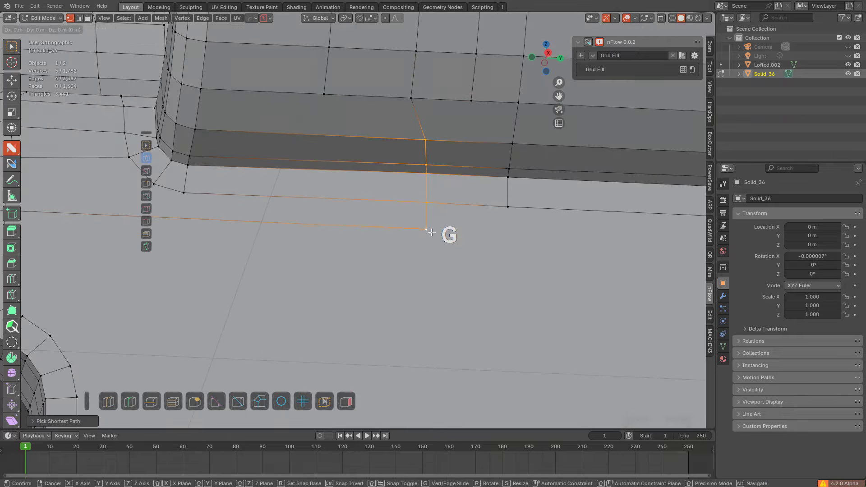
{"action": "key", "text": "x"}
{"action": "key", "text": "y"}
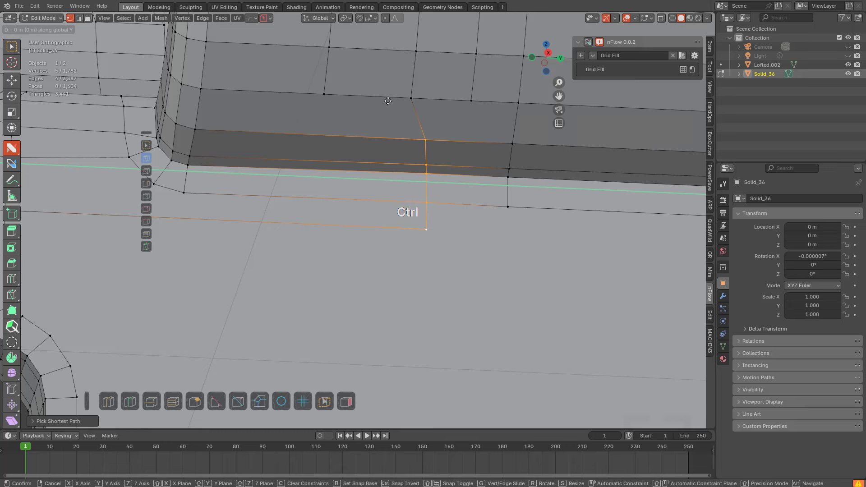
{"action": "left_click", "coordinate": [343, 95]}
{"action": "key", "text": "ctrl+shift+Tab"}
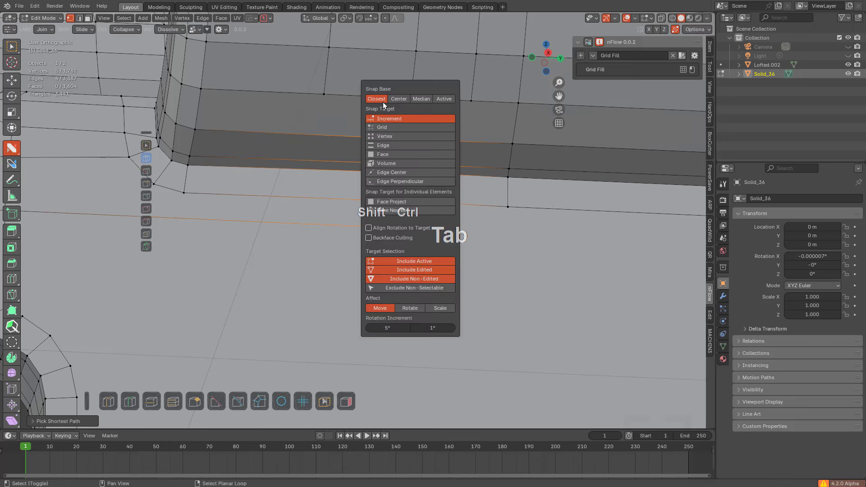
{"action": "left_click", "coordinate": [390, 135]}
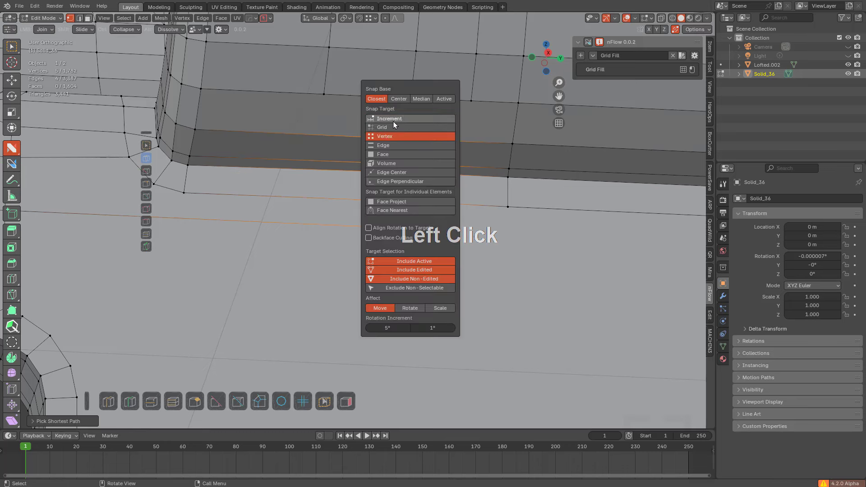
Step: Try to move the selected base vertices along Y, snapping them to the lower vertex of the cylinder loop
{"action": "key", "text": "g"}
{"action": "key", "text": "x"}
{"action": "key", "text": "y"}
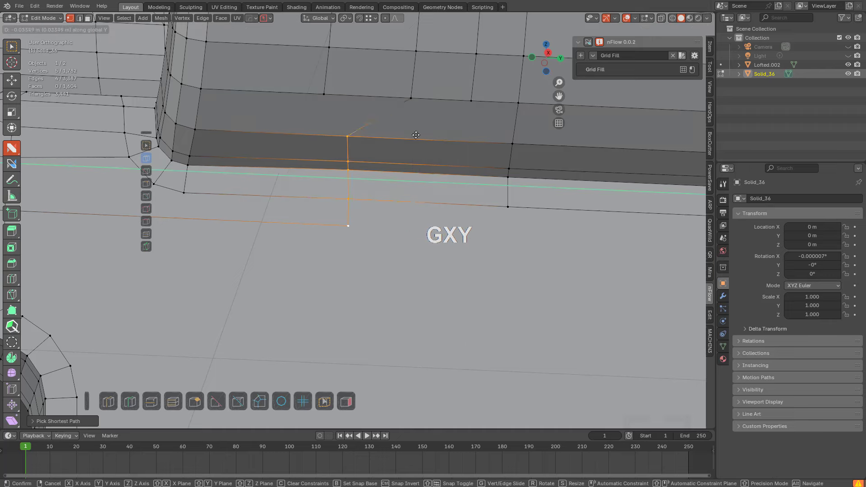
{"action": "left_click", "coordinate": [410, 100], "text": "ctrl"}
{"action": "key", "text": "alt+a"}
{"action": "scroll", "coordinate": [475, 120], "scroll_direction": "down", "scroll_amount": 1}
{"action": "middle_click_drag", "start_coordinate": [475, 120], "coordinate": [423, 175]}
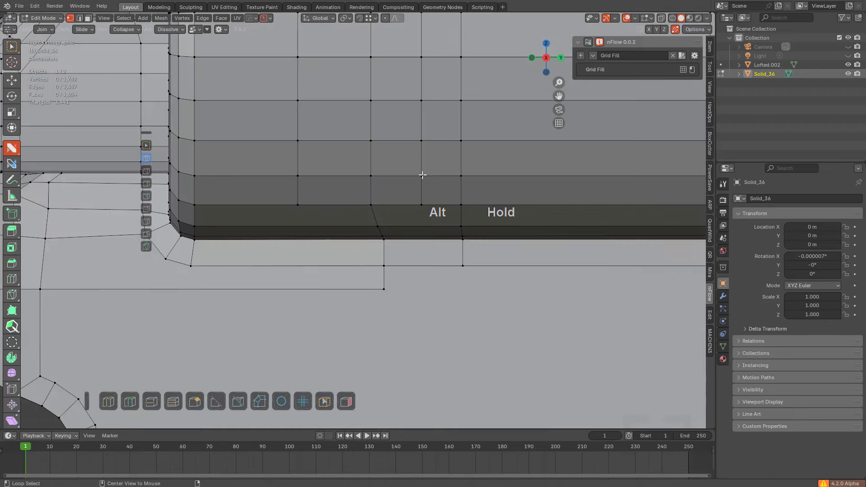
Step: Flatten the base vertices along Y by scaling to 0, and snap them along Y to the cylinder loop above
{"action": "scroll", "coordinate": [423, 175], "scroll_direction": "up", "scroll_amount": 1}
{"action": "left_click", "coordinate": [421, 264], "text": "alt"}
{"action": "key", "text": "s"}
{"action": "key", "text": "y"}
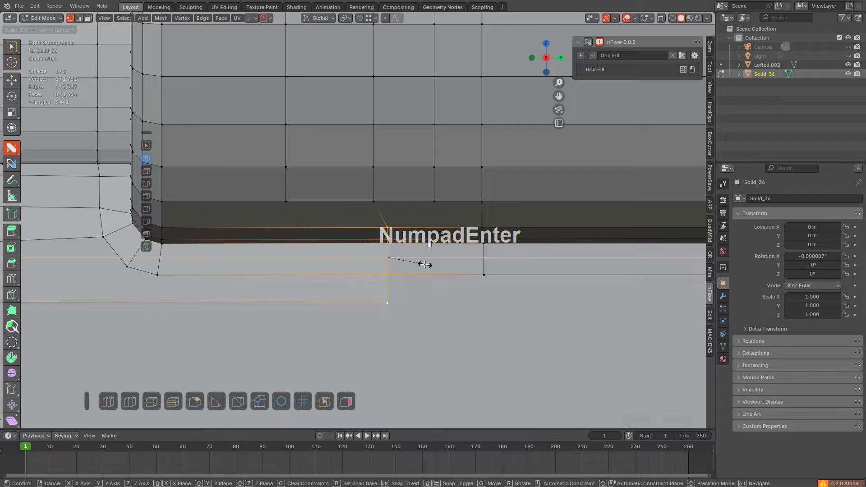
{"action": "key", "text": "g"}
{"action": "key", "text": "y"}
{"action": "left_click", "coordinate": [374, 201], "text": "ctrl"}
{"action": "key", "text": "alt+a"}
{"action": "scroll", "coordinate": [379, 225], "scroll_direction": "down", "scroll_amount": 1}
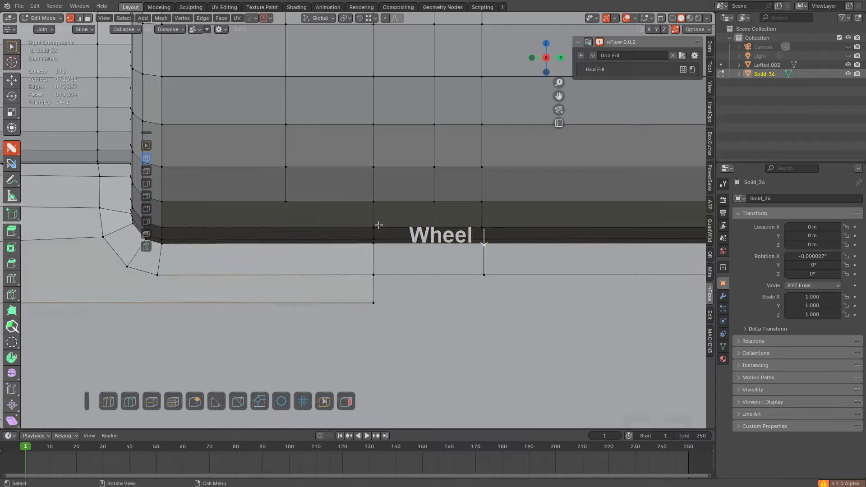
Step: Add a loop cut through the cylinder's base strip below the open line nearest the rim, aligning it with that line's end
{"action": "scroll", "coordinate": [379, 225], "scroll_direction": "down", "scroll_amount": 3}
{"action": "middle_click_drag", "start_coordinate": [378, 225], "coordinate": [381, 190]}
{"action": "scroll", "coordinate": [398, 249], "scroll_direction": "down", "scroll_amount": 3}
{"action": "scroll", "coordinate": [391, 181], "scroll_direction": "up", "scroll_amount": 4}
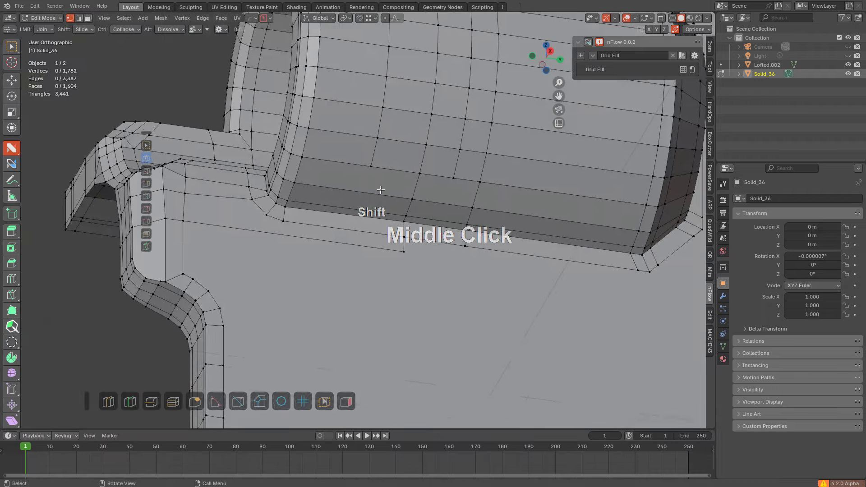
{"action": "scroll", "coordinate": [381, 190], "scroll_direction": "up", "scroll_amount": 1}
{"action": "key", "text": "ctrl+r"}
{"action": "left_click", "coordinate": [353, 185]}
{"action": "left_click", "coordinate": [375, 174], "text": "ctrl"}
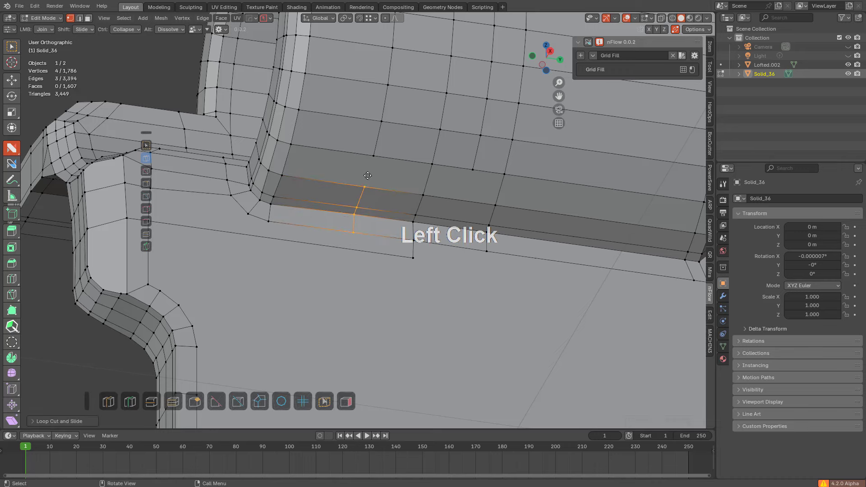
Step: Join the existing loop cut under the cylinder to the vertex above it, and extend the next grid line down with a joined loop cut
{"action": "left_click_drag", "start_coordinate": [365, 184], "coordinate": [373, 158]}
{"action": "middle_click_drag", "start_coordinate": [441, 207], "coordinate": [431, 196]}
{"action": "key", "text": "ctrl+r"}
{"action": "left_click", "coordinate": [431, 193]}
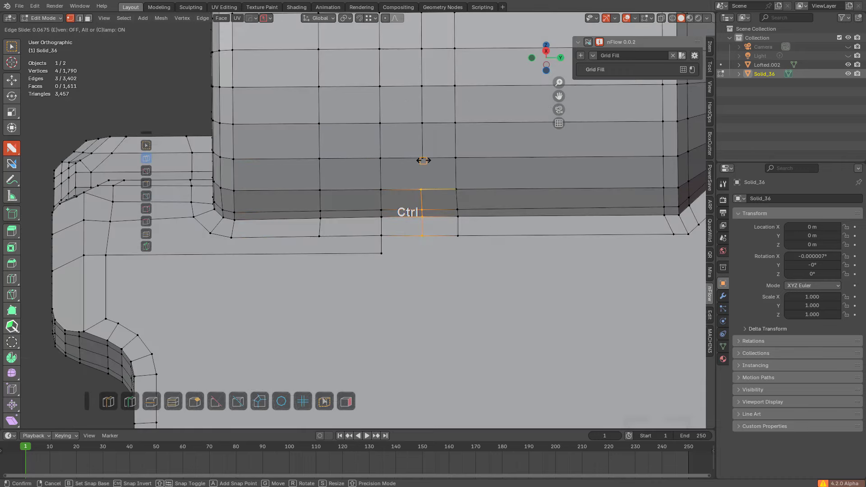
{"action": "left_click", "coordinate": [423, 161], "text": "ctrl"}
{"action": "left_click_drag", "start_coordinate": [420, 161], "coordinate": [422, 188]}
{"action": "key", "text": "alt+a"}
Step: Edge-slide the newly cut edges on the cylinder's lower strips into line with the grid line above
{"action": "scroll", "coordinate": [433, 186], "scroll_direction": "down", "scroll_amount": 3}
{"action": "middle_click_drag", "start_coordinate": [439, 186], "coordinate": [431, 199], "text": "shift"}
{"action": "scroll", "coordinate": [413, 225], "scroll_direction": "up", "scroll_amount": 3}
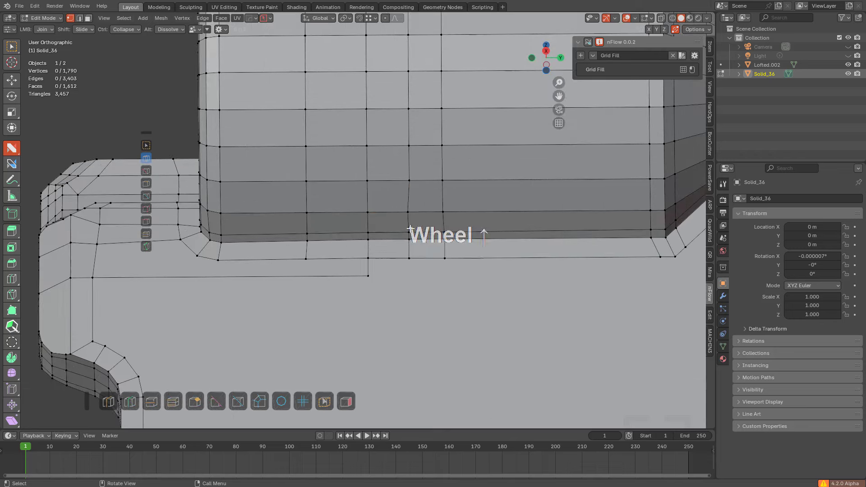
{"action": "key", "text": "g"}
{"action": "key", "text": "g"}
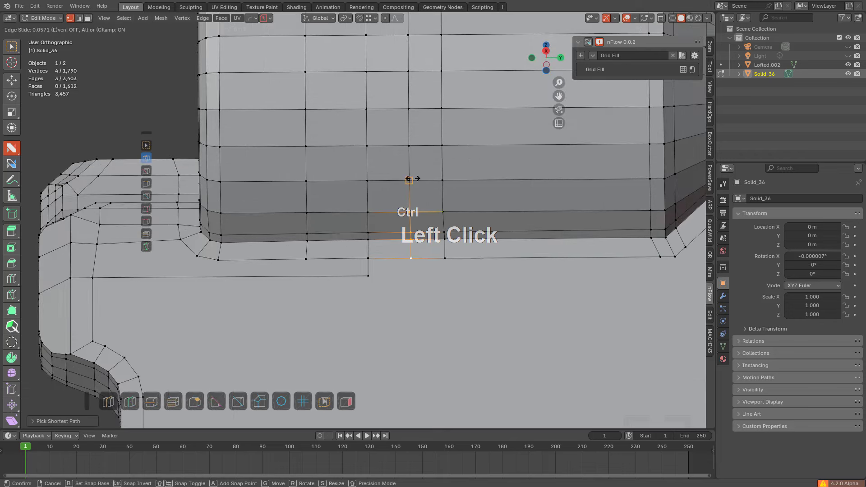
{"action": "left_click", "coordinate": [409, 179], "text": "ctrl"}
{"action": "key", "text": "alt+a"}
Step: Knife a straight vertical cut through the upper block's strips, starting from the existing vertex beside its flat end
{"action": "key", "text": "KP_1"}
{"action": "scroll", "coordinate": [415, 224], "scroll_direction": "up", "scroll_amount": 2, "text": "shift"}
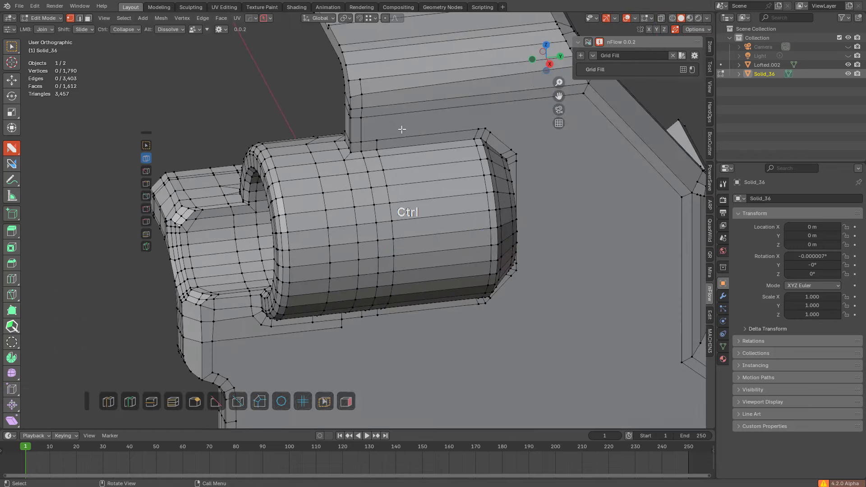
{"action": "middle_click_drag", "start_coordinate": [402, 130], "coordinate": [330, 166], "text": "shift"}
{"action": "scroll", "coordinate": [370, 122], "scroll_direction": "up", "scroll_amount": 2}
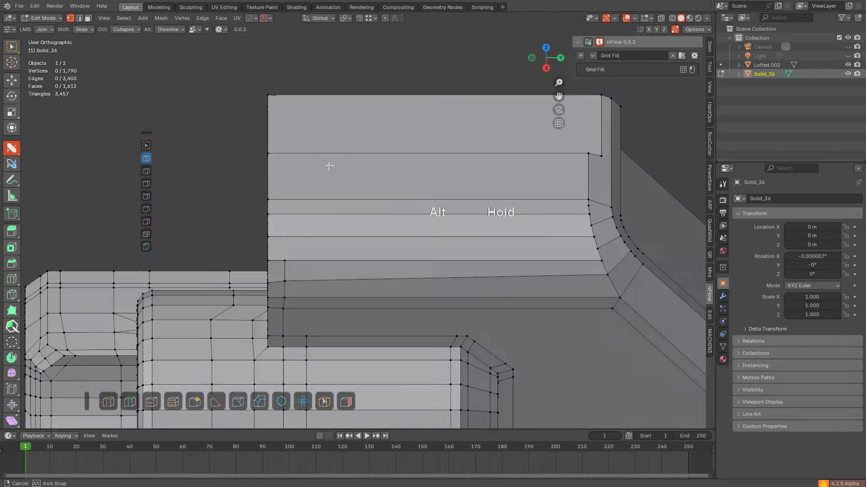
{"action": "left_click", "coordinate": [285, 261]}
{"action": "key", "text": "a"}
{"action": "left_click", "coordinate": [285, 154]}
{"action": "key", "text": "space"}
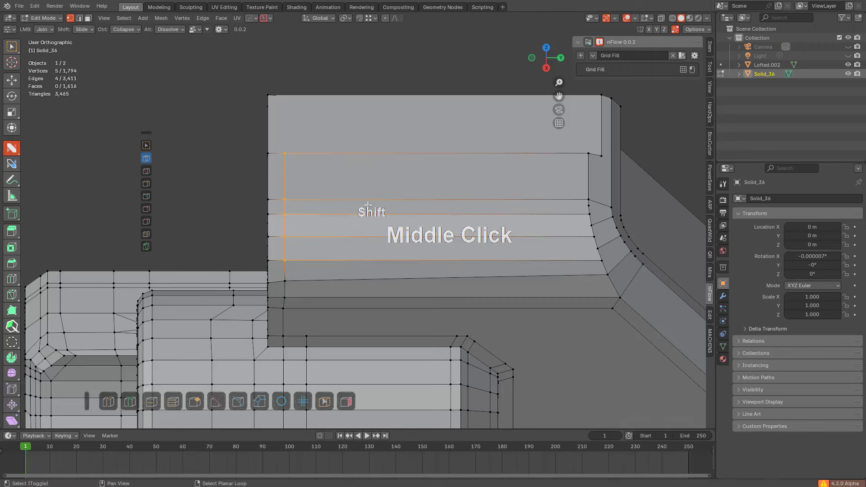
Step: Knife a second straight vertical cut through the upper block, starting from the cylinder grid vertex closest to the first cut
{"action": "middle_click_drag", "start_coordinate": [369, 207], "coordinate": [378, 150], "text": "shift"}
{"action": "middle_click_drag", "start_coordinate": [329, 234], "coordinate": [345, 216]}
{"action": "scroll", "coordinate": [339, 252], "scroll_direction": "down", "scroll_amount": 2}
{"action": "key", "text": "k"}
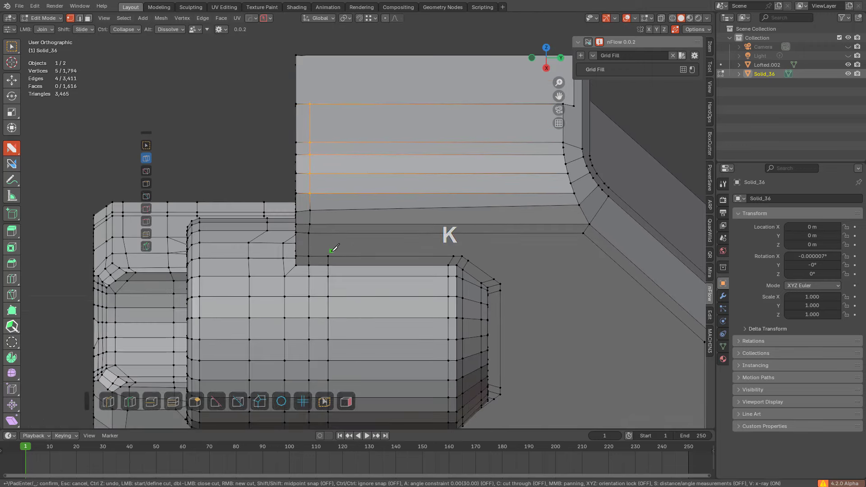
{"action": "left_click", "coordinate": [329, 256]}
{"action": "key", "text": "a"}
{"action": "left_click", "coordinate": [351, 30]}
{"action": "key", "text": "space"}
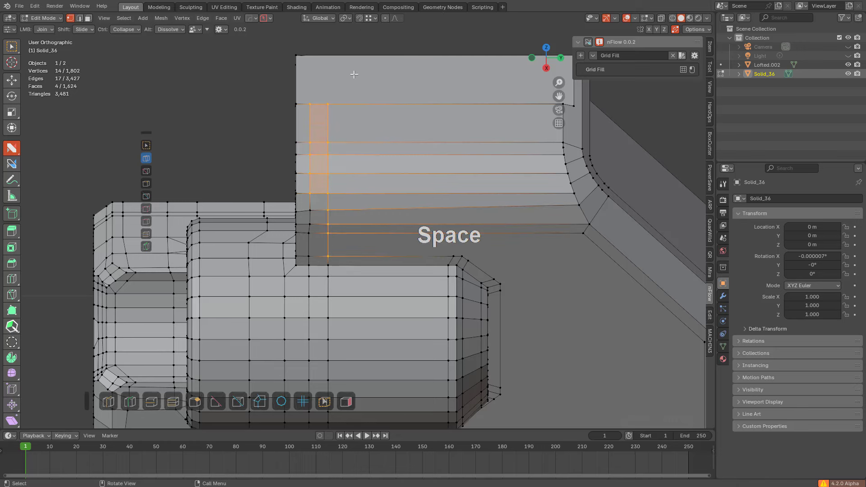
{"action": "key", "text": "a"}
Step: Knife a third straight vertical cut through the upper block, starting from the seam vertex at the cylinder's chamfered end
{"action": "middle_click_drag", "start_coordinate": [482, 219], "coordinate": [416, 178], "text": "shift"}
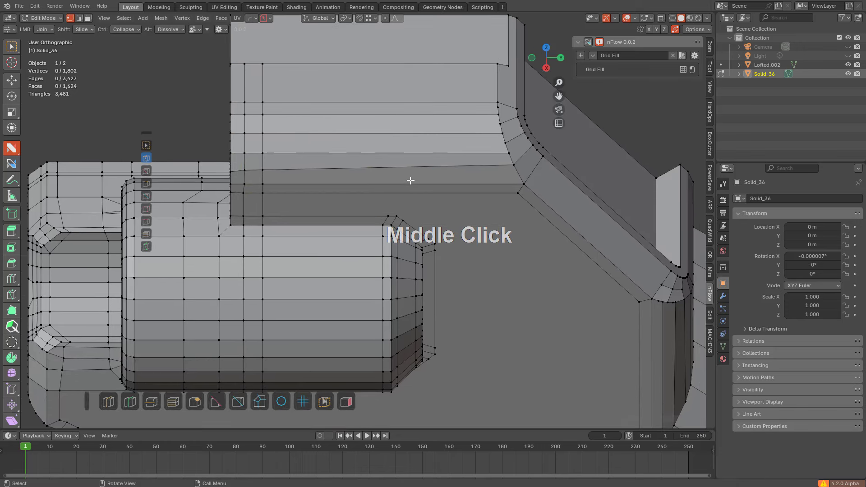
{"action": "key", "text": "j"}
{"action": "key", "text": "k"}
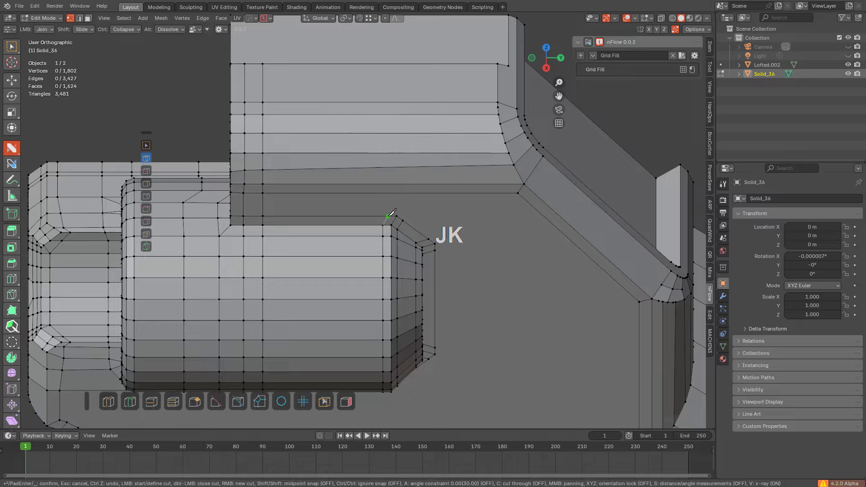
{"action": "left_click", "coordinate": [387, 217]}
{"action": "key", "text": "a"}
{"action": "scroll", "coordinate": [388, 90], "scroll_direction": "down", "scroll_amount": 2}
{"action": "left_click", "coordinate": [387, 89]}
{"action": "key", "text": "space"}
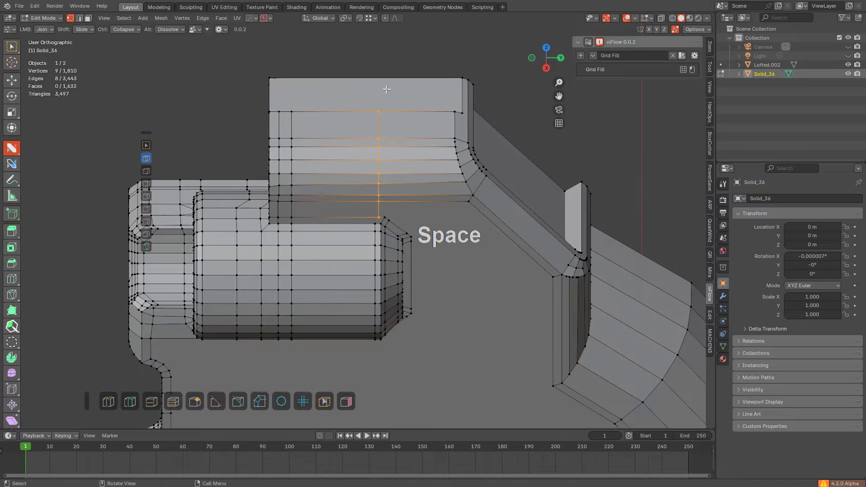
{"action": "key", "text": "a"}
Step: Join the lower end of the third cut and the block's lower bend corner to vertices on the outline around the cylinder's chamfered end
{"action": "mouse_move", "coordinate": [413, 206]}
{"action": "middle_mouse_down"}
{"action": "mouse_move", "coordinate": [343, 201]}
{"action": "mouse_move", "coordinate": [412, 213]}
{"action": "mouse_move", "coordinate": [415, 203]}
{"action": "middle_mouse_up"}
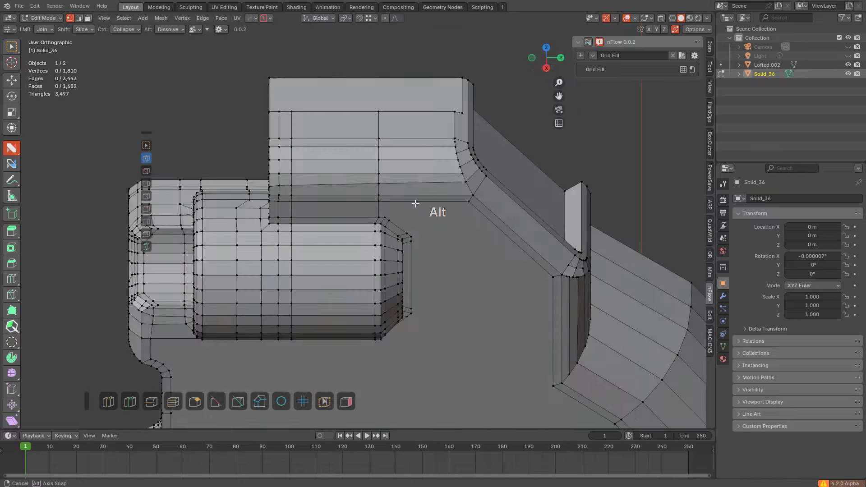
{"action": "scroll", "coordinate": [442, 211], "scroll_direction": "up", "scroll_amount": 3}
{"action": "left_click_drag", "start_coordinate": [424, 204], "coordinate": [402, 164]}
{"action": "middle_click_drag", "start_coordinate": [402, 164], "coordinate": [368, 187], "text": "shift"}
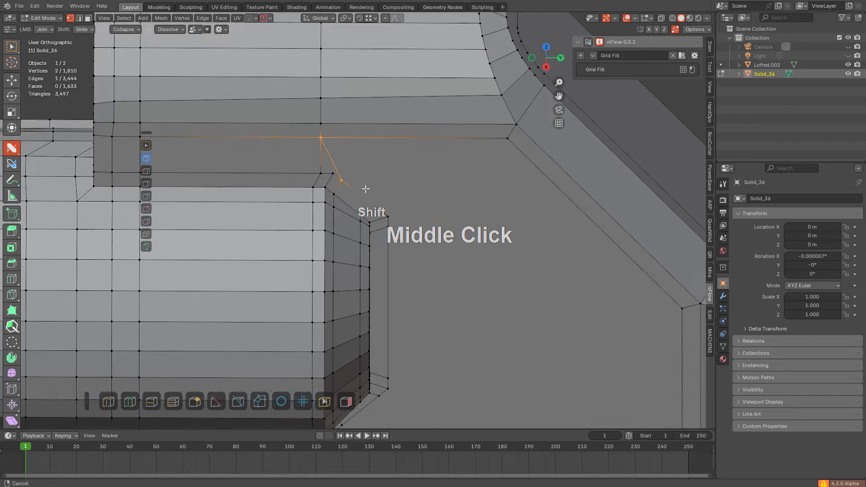
{"action": "scroll", "coordinate": [377, 193], "scroll_direction": "down", "scroll_amount": 2}
{"action": "left_click_drag", "start_coordinate": [368, 200], "coordinate": [471, 148]}
Step: Slide two inner-edge vertices of the upper block's rounded bend along the curve onto their neighbouring vertices
{"action": "middle_click_drag", "start_coordinate": [472, 148], "coordinate": [400, 187], "text": "shift"}
{"action": "scroll", "coordinate": [348, 146], "scroll_direction": "up", "scroll_amount": 3}
{"action": "left_click", "coordinate": [342, 128]}
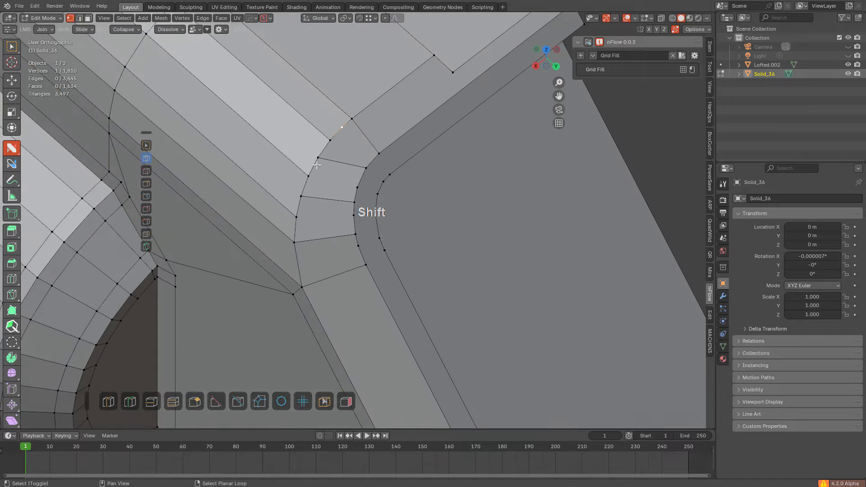
{"action": "left_click", "coordinate": [361, 182], "text": "shift"}
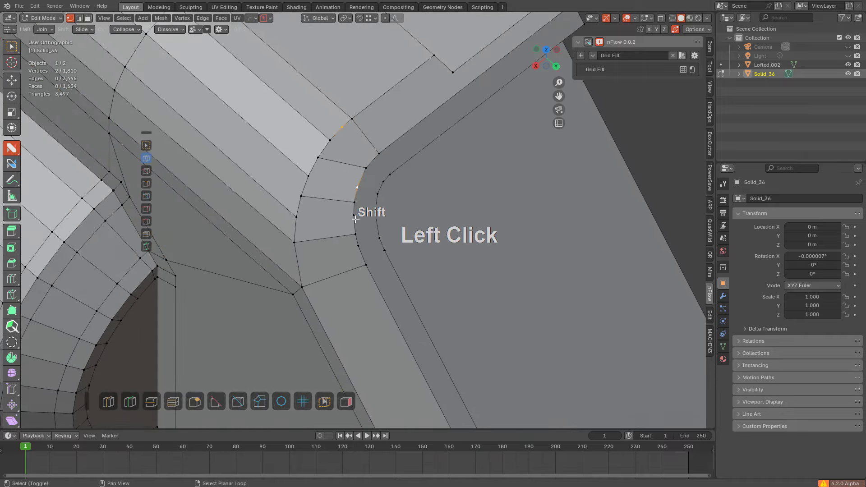
{"action": "key", "text": "alt+a"}
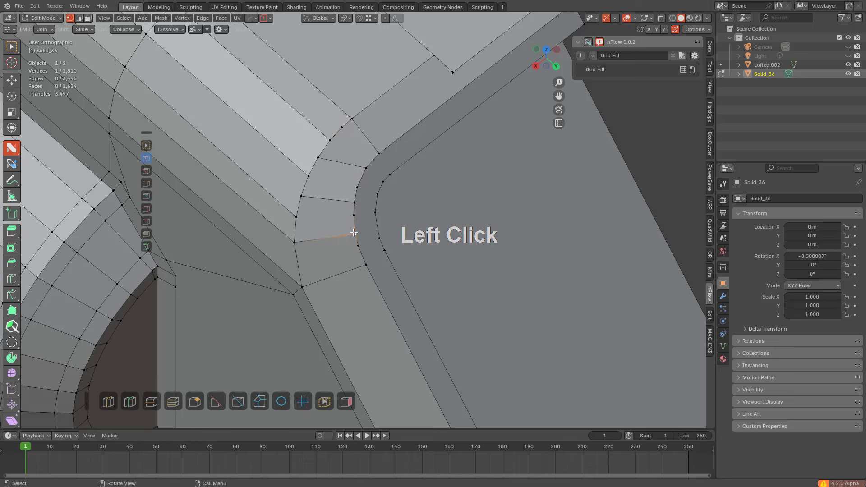
{"action": "key", "text": "g"}
{"action": "key", "text": "g"}
{"action": "left_click", "coordinate": [351, 236]}
{"action": "key", "text": "g"}
{"action": "key", "text": "g"}
{"action": "left_click", "coordinate": [337, 216]}
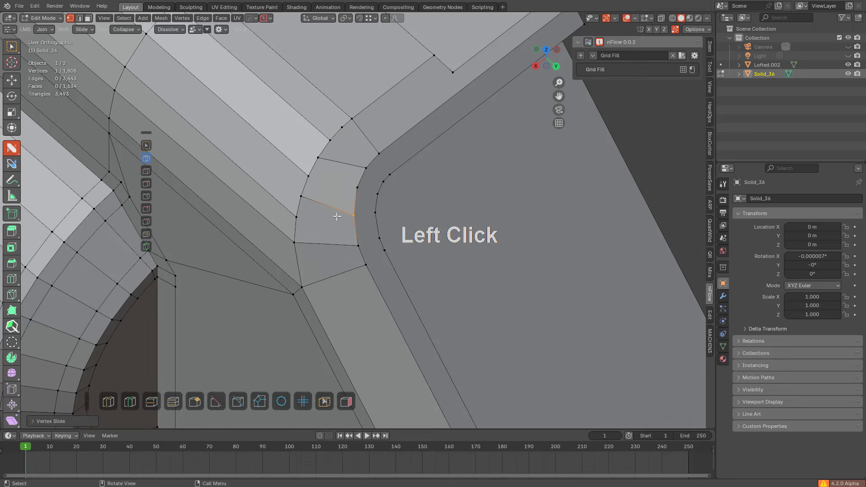
Step: Realign and join the outer and inner vertices across the rounded bend, and dissolve the surplus vertices on its outer edge
{"action": "left_click", "coordinate": [296, 217]}
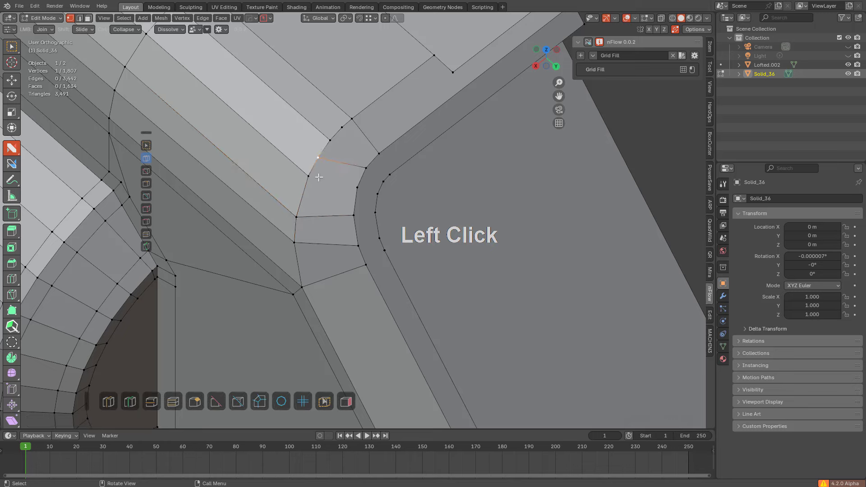
{"action": "left_click", "coordinate": [350, 186], "text": "shift"}
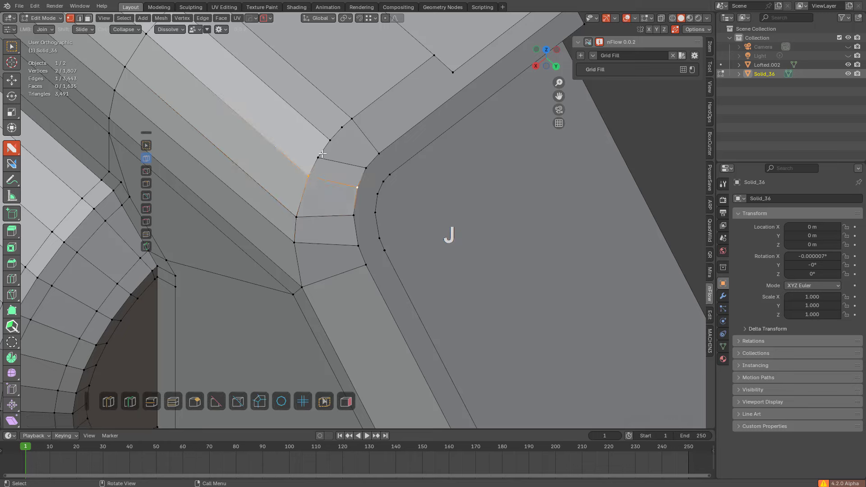
{"action": "key", "text": "g"}
{"action": "key", "text": "g"}
{"action": "left_click", "coordinate": [360, 140]}
{"action": "key", "text": "x"}
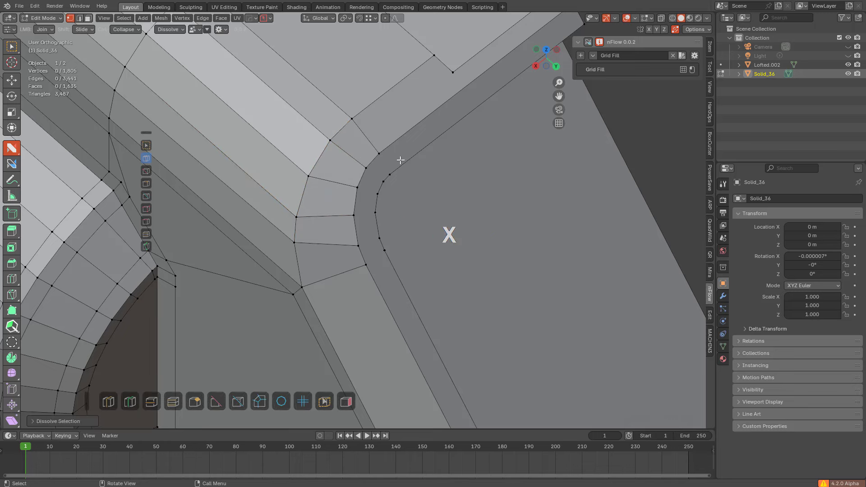
Step: Join the upper inner vertices of the rounded bend to the matching vertices on the side panel outline, undoing the misplaced lower join
{"action": "left_click", "coordinate": [379, 154]}
{"action": "left_click", "coordinate": [379, 182]}
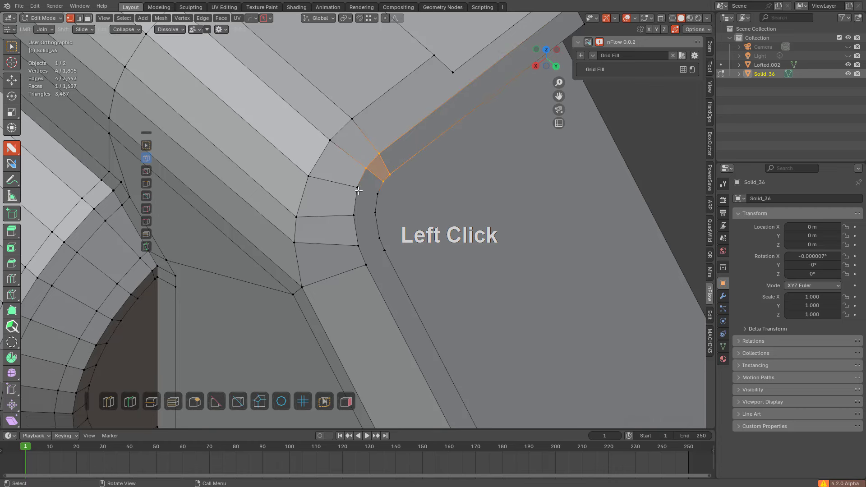
{"action": "mouse_move", "coordinate": [340, 205]}
{"action": "left_mouse_down"}
{"action": "mouse_move", "coordinate": [377, 209]}
{"action": "mouse_move", "coordinate": [371, 251]}
{"action": "mouse_move", "coordinate": [377, 248]}
{"action": "left_mouse_up"}
{"action": "key", "text": "alt+a"}
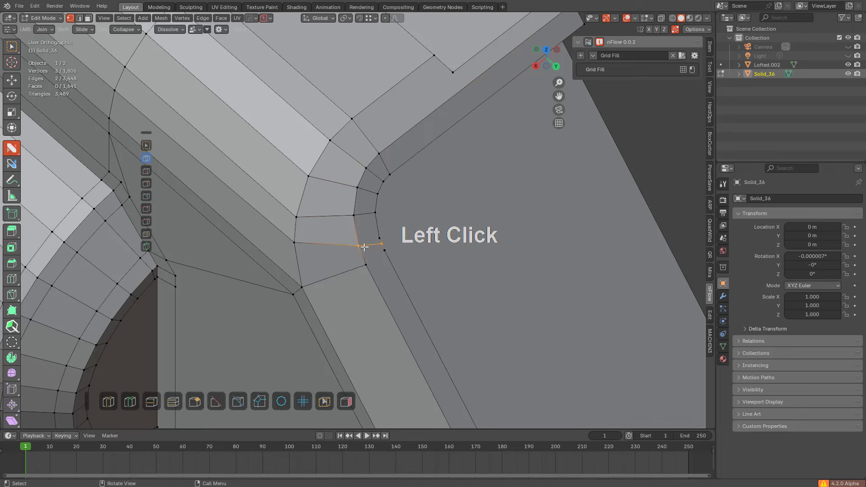
{"action": "key", "text": "ctrl+z"}
Step: Join the two lower inner vertices of the rounded bend to the existing vertices on the side panel outline
{"action": "scroll", "coordinate": [458, 149], "scroll_direction": "up", "scroll_amount": 7}
{"action": "middle_click_drag", "start_coordinate": [396, 253], "coordinate": [340, 226], "text": "shift"}
{"action": "left_click_drag", "start_coordinate": [335, 200], "coordinate": [338, 197]}
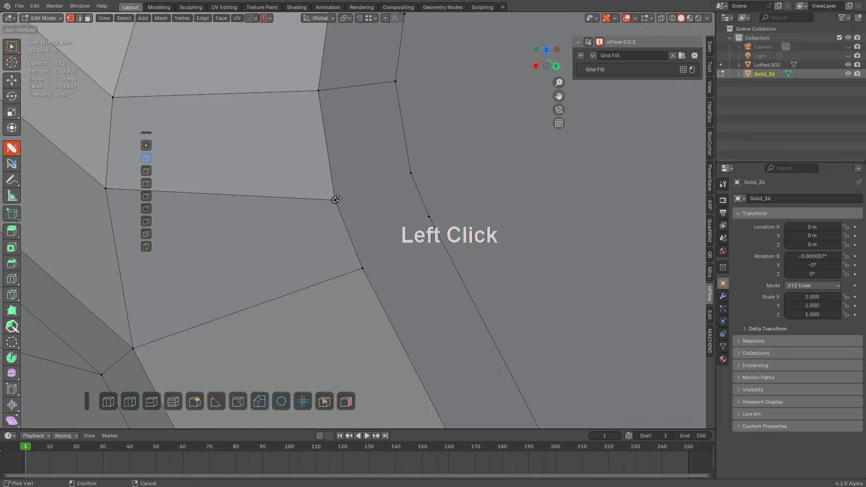
{"action": "left_click_drag", "start_coordinate": [393, 166], "coordinate": [396, 166]}
{"action": "left_click_drag", "start_coordinate": [364, 270], "coordinate": [428, 220]}
{"action": "key", "text": "alt+a"}
Step: Dissolve the surplus vertices along the inner edge of the next rounded corner strip
{"action": "scroll", "coordinate": [455, 209], "scroll_direction": "down", "scroll_amount": 10}
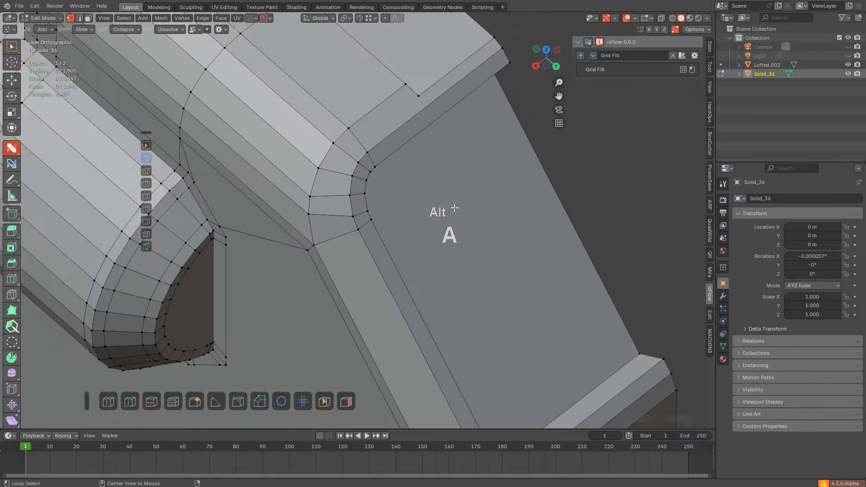
{"action": "middle_click_drag", "start_coordinate": [430, 215], "coordinate": [406, 136]}
{"action": "scroll", "coordinate": [378, 191], "scroll_direction": "up", "scroll_amount": 5}
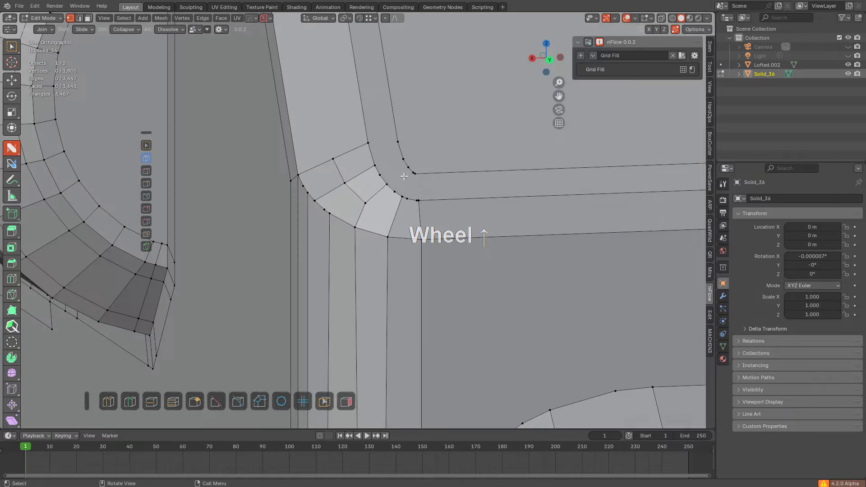
{"action": "left_click", "coordinate": [395, 138], "text": "shift"}
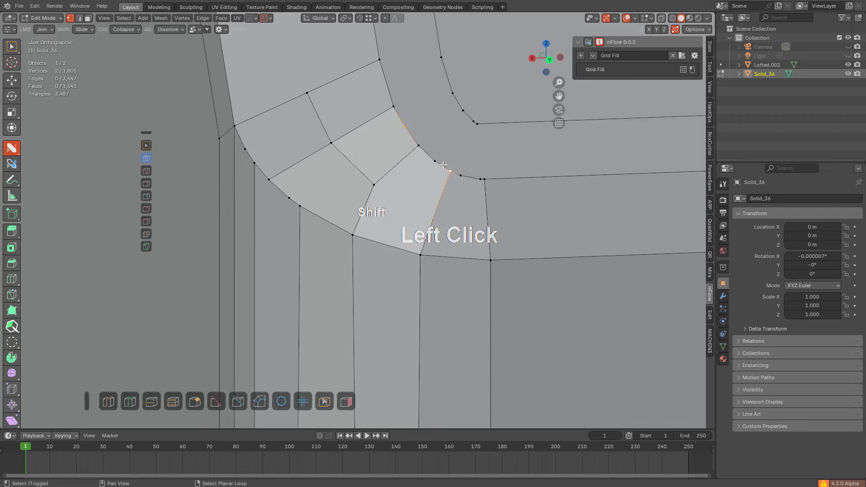
{"action": "key", "text": "ctrl+z"}
{"action": "key", "text": "ctrl+x"}
{"action": "left_click", "coordinate": [473, 121]}
{"action": "key", "text": "ctrl+x"}
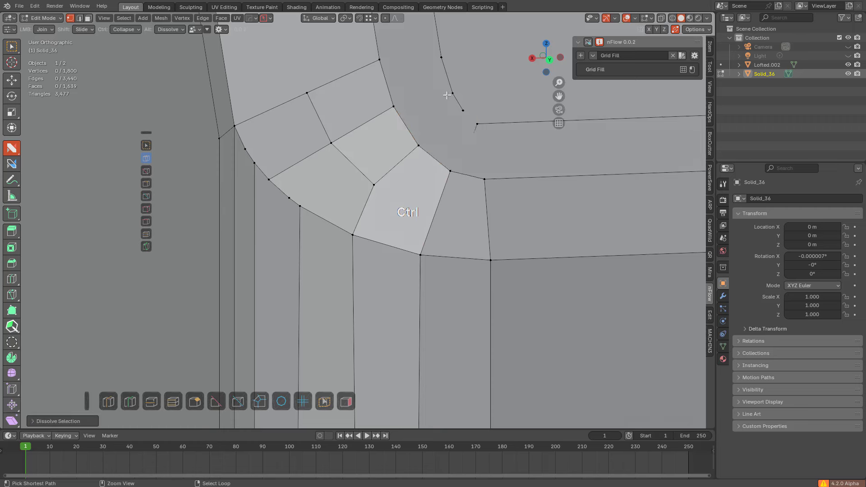
{"action": "key", "text": "ctrl+z"}
Step: Dissolve the surplus edge close to the sharp corner on the panel's recessed wall
{"action": "key", "text": "alt+z"}
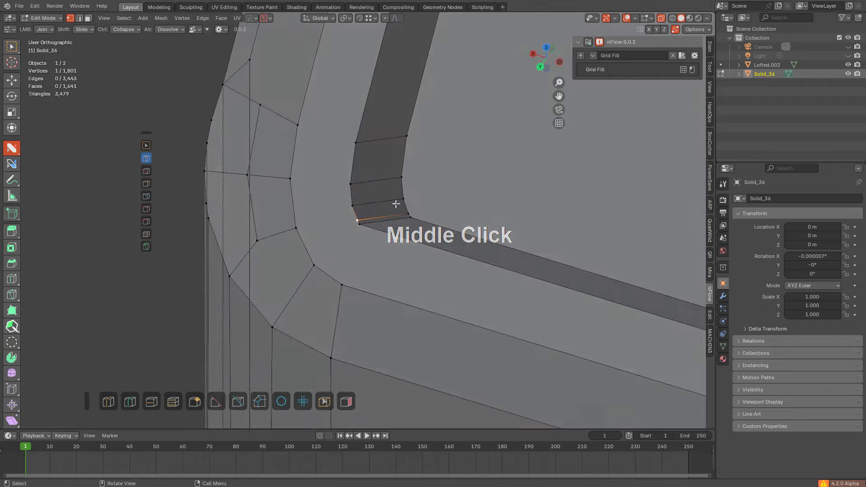
{"action": "mouse_move", "coordinate": [397, 203]}
{"action": "middle_mouse_down"}
{"action": "mouse_move", "coordinate": [362, 232]}
{"action": "mouse_move", "coordinate": [381, 209]}
{"action": "middle_mouse_up"}
{"action": "key", "text": "2"}
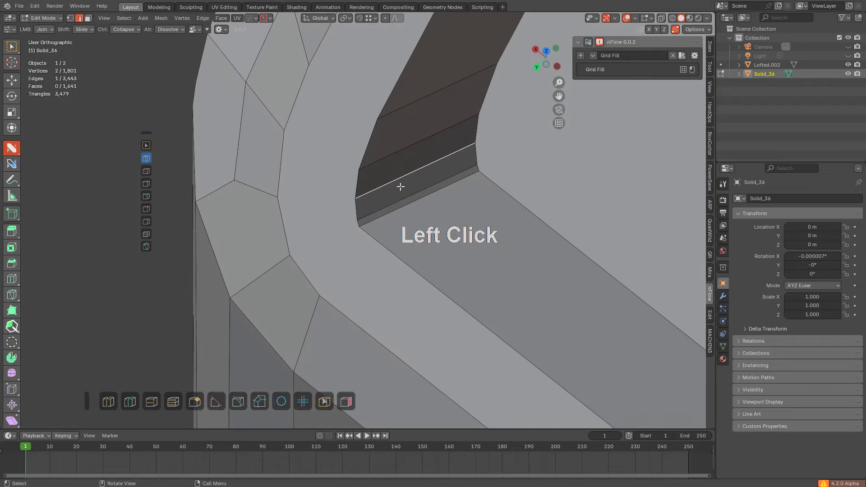
{"action": "key", "text": "ctrl+x"}
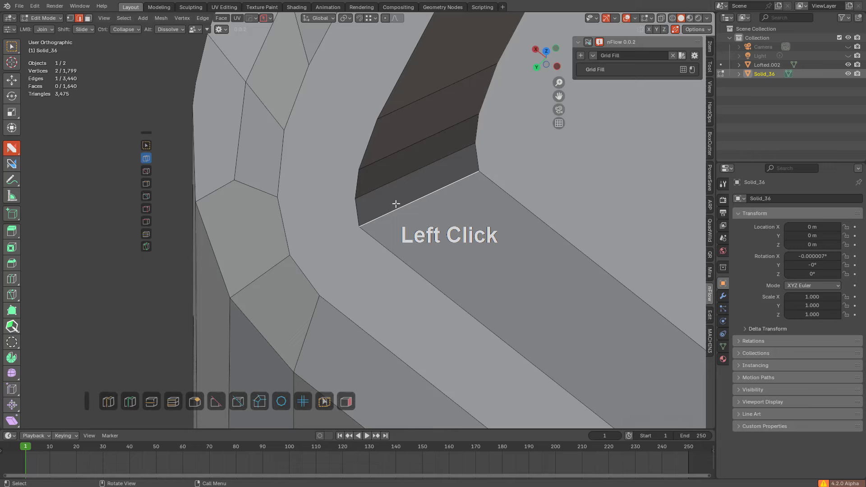
Step: Edge-slide the last two edges of the recessed corner wall along the panel to even out the curve
{"action": "key", "text": "g"}
{"action": "key", "text": "g"}
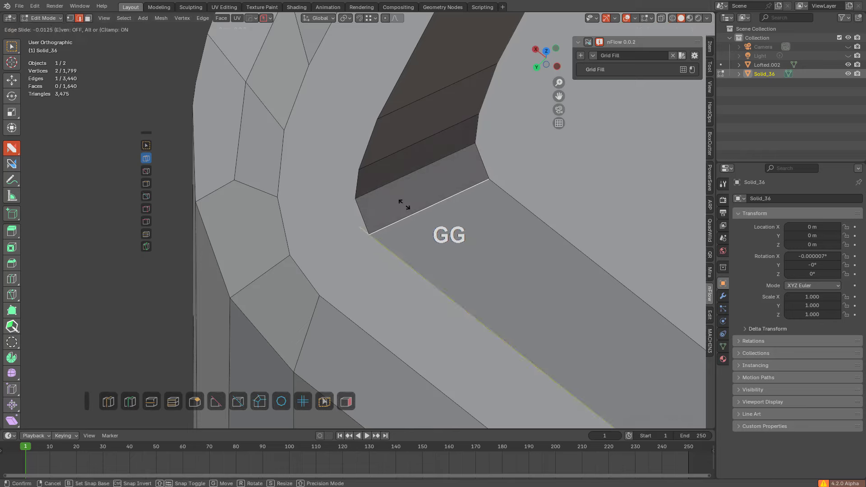
{"action": "left_click", "coordinate": [394, 172]}
{"action": "key", "text": "g"}
{"action": "key", "text": "g"}
{"action": "left_click", "coordinate": [397, 174]}
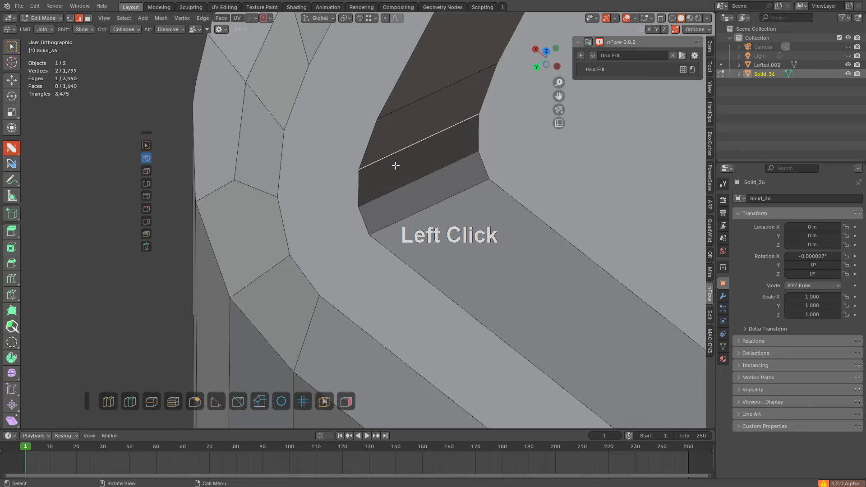
Step: Join the rounded strip's vertices to the matching vertices on the recessed corner wall with four connecting edges
{"action": "middle_click_drag", "start_coordinate": [377, 210], "coordinate": [398, 206]}
{"action": "left_click_drag", "start_coordinate": [367, 228], "coordinate": [356, 210]}
{"action": "left_click_drag", "start_coordinate": [296, 223], "coordinate": [349, 185]}
{"action": "left_click_drag", "start_coordinate": [288, 176], "coordinate": [354, 145]}
{"action": "middle_click_drag", "start_coordinate": [342, 163], "coordinate": [345, 203], "text": "shift"}
Step: Add a loop cut across the recessed wall beyond the corner and join its end to the rounded strip's remaining vertex
{"action": "key", "text": "ctrl+r"}
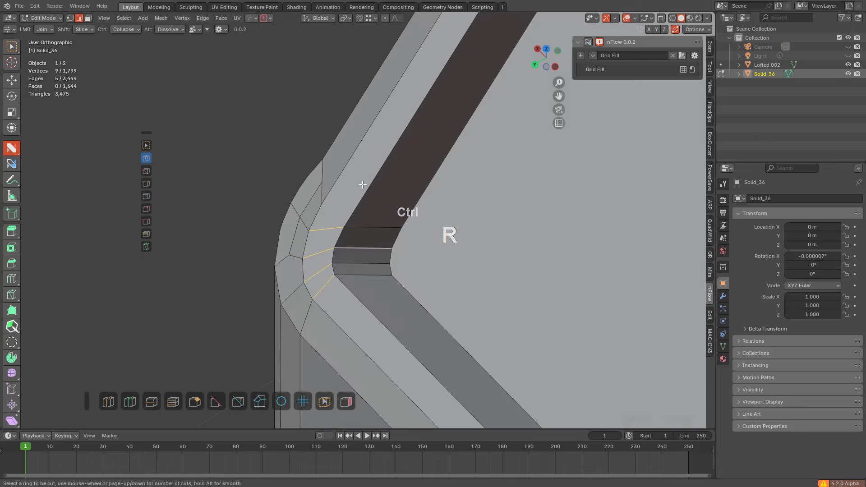
{"action": "left_click", "coordinate": [347, 205]}
{"action": "left_click", "coordinate": [298, 301]}
{"action": "key", "text": "a"}
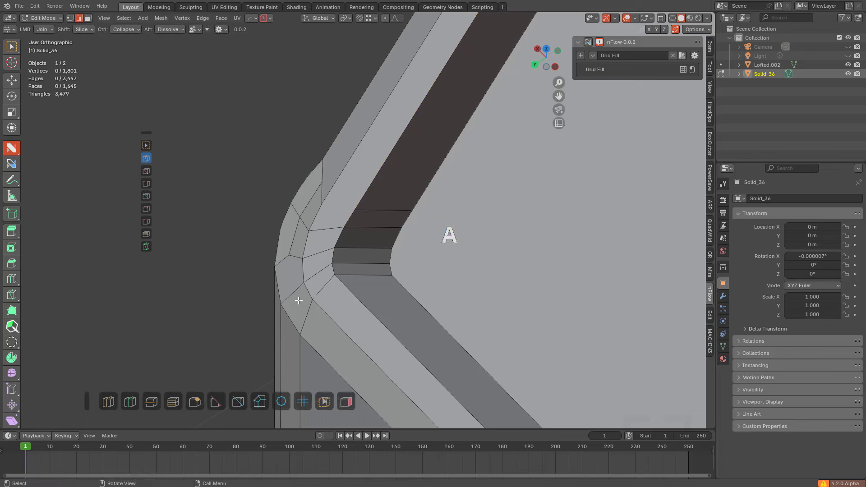
{"action": "left_click_drag", "start_coordinate": [322, 204], "coordinate": [355, 210]}
{"action": "middle_click_drag", "start_coordinate": [350, 239], "coordinate": [481, 245]}
{"action": "scroll", "coordinate": [481, 244], "scroll_direction": "down", "scroll_amount": 4}
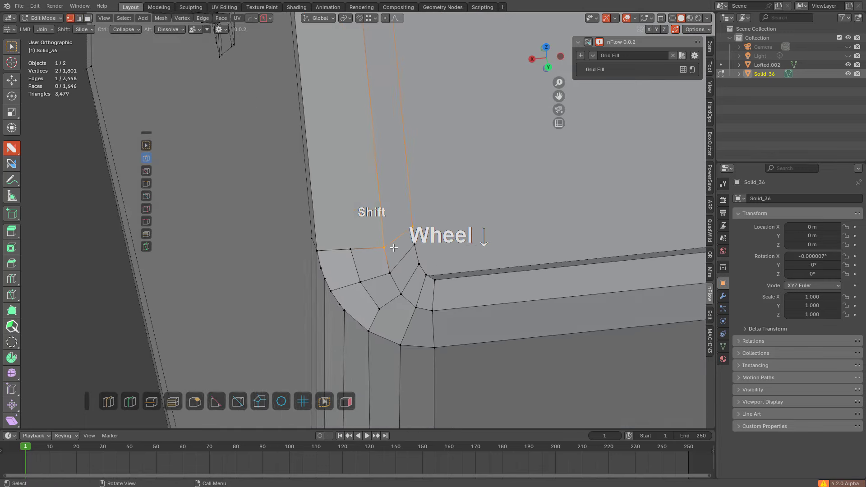
Step: Add a loop cut along the lower straight strip and join its end to the middle vertex of the lower curved corner
{"action": "middle_click_drag", "start_coordinate": [370, 181], "coordinate": [368, 194], "text": "shift"}
{"action": "scroll", "coordinate": [367, 193], "scroll_direction": "up", "scroll_amount": 3}
{"action": "key", "text": "ctrl+r"}
{"action": "left_click", "coordinate": [332, 208]}
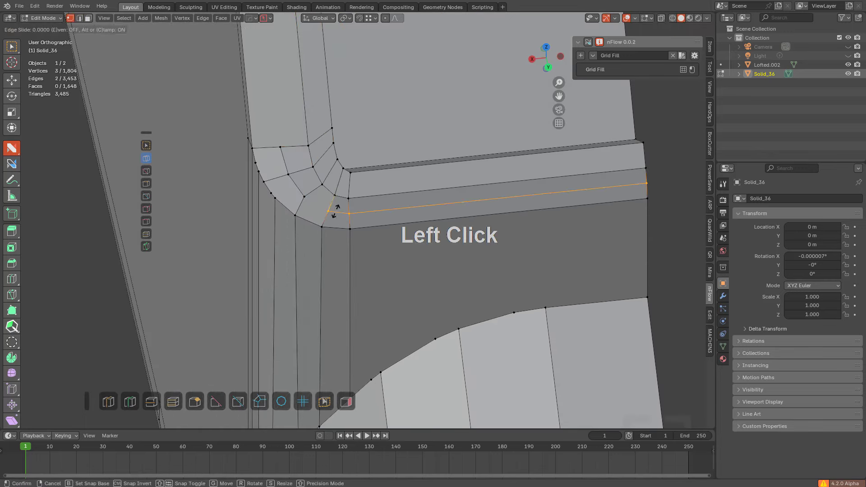
{"action": "left_click", "coordinate": [326, 207]}
{"action": "left_click_drag", "start_coordinate": [327, 209], "coordinate": [304, 195]}
{"action": "key", "text": "alt+a"}
Step: Add a loop cut around the strip's upper corner and join its end to the lower corner's middle loop along the straight side
{"action": "middle_click_drag", "start_coordinate": [335, 230], "coordinate": [342, 246], "text": "shift"}
{"action": "scroll", "coordinate": [323, 185], "scroll_direction": "down", "scroll_amount": 3}
{"action": "middle_click_drag", "start_coordinate": [318, 171], "coordinate": [356, 244], "text": "shift"}
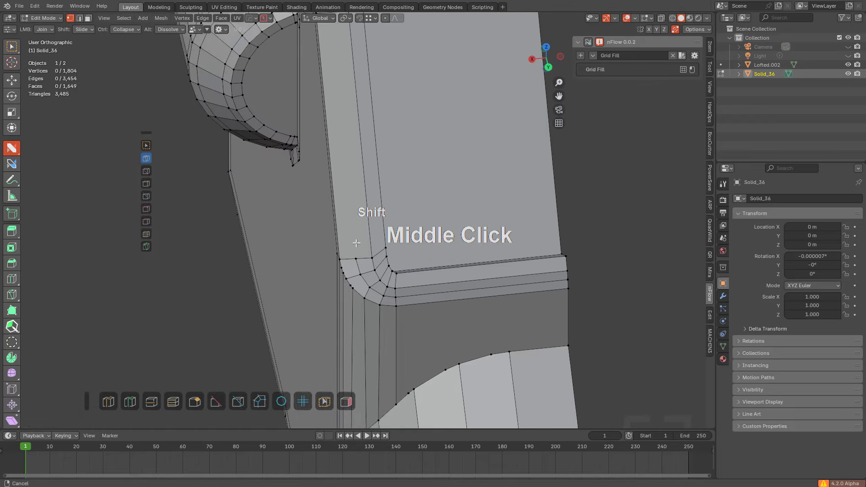
{"action": "scroll", "coordinate": [338, 155], "scroll_direction": "down", "scroll_amount": 3}
{"action": "middle_click_drag", "start_coordinate": [336, 152], "coordinate": [355, 238], "text": "shift"}
{"action": "scroll", "coordinate": [356, 239], "scroll_direction": "up", "scroll_amount": 3}
{"action": "left_click", "coordinate": [365, 115]}
{"action": "right_click", "coordinate": [365, 115]}
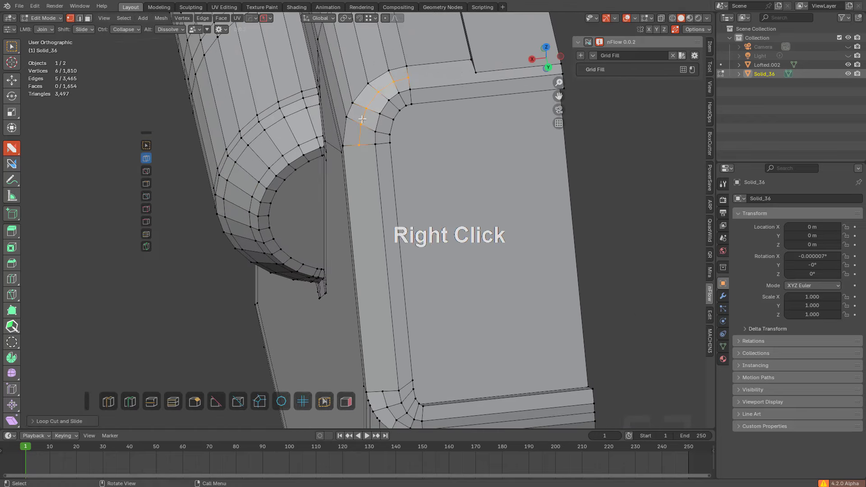
{"action": "middle_click_drag", "start_coordinate": [373, 170], "coordinate": [358, 124], "text": "shift"}
{"action": "left_click_drag", "start_coordinate": [347, 100], "coordinate": [354, 346]}
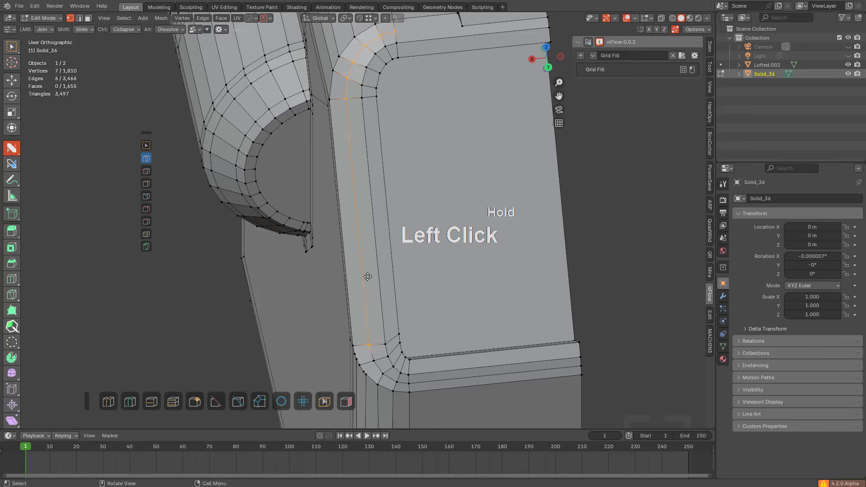
Step: Select the continuous middle loop of the strip and edge-slide it toward the strip's outer edge
{"action": "left_click", "coordinate": [350, 149], "text": "alt"}
{"action": "middle_click_drag", "start_coordinate": [350, 149], "coordinate": [399, 192]}
{"action": "key", "text": "g"}
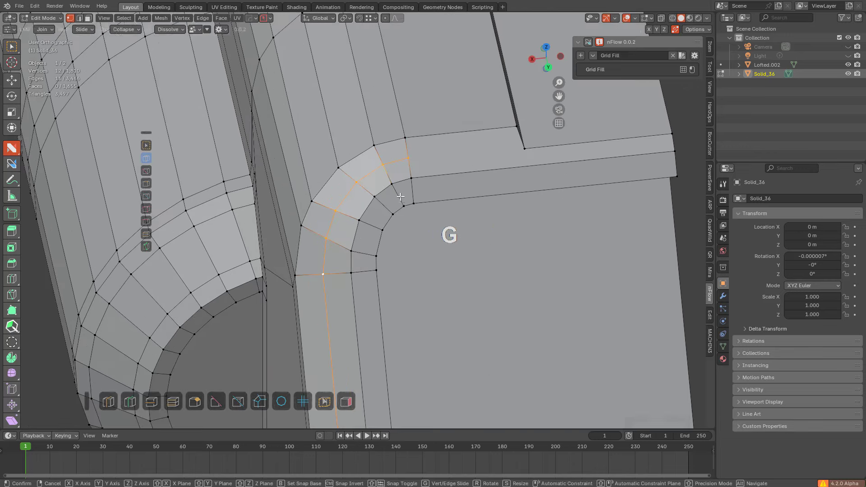
{"action": "right_click", "coordinate": [399, 192]}
{"action": "key", "text": "g"}
{"action": "key", "text": "g"}
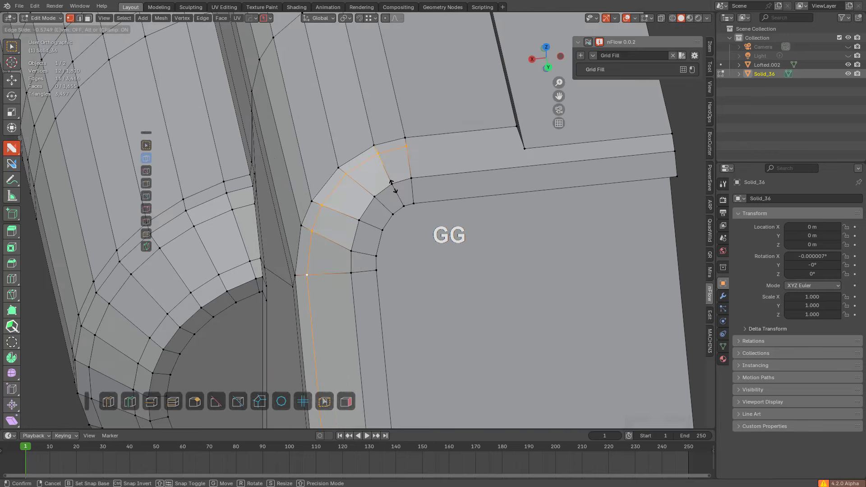
{"action": "left_click", "coordinate": [393, 186]}
Step: Undo the middle loop's slide and dissolve the whole loop from the strip
{"action": "scroll", "coordinate": [408, 239], "scroll_direction": "down", "scroll_amount": 2}
{"action": "middle_click_drag", "start_coordinate": [412, 257], "coordinate": [391, 197], "text": "shift"}
{"action": "middle_click_drag", "start_coordinate": [426, 289], "coordinate": [416, 112], "text": "shift"}
{"action": "middle_click_drag", "start_coordinate": [400, 175], "coordinate": [389, 243]}
{"action": "scroll", "coordinate": [396, 113], "scroll_direction": "up", "scroll_amount": 1}
{"action": "key", "text": "ctrl+z"}
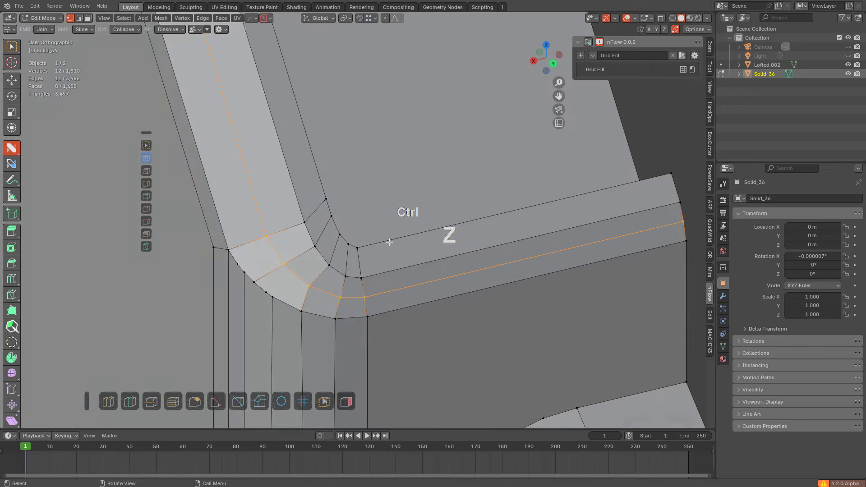
{"action": "key", "text": "ctrl+x"}
{"action": "key", "text": "ctrl+r"}
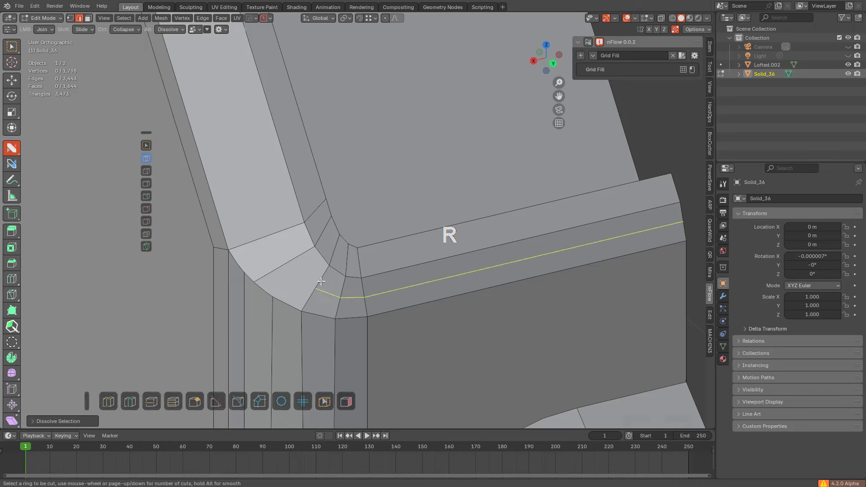
{"action": "key", "text": "Escape"}
Step: Dissolve two surplus vertices on the lower corner's outer edge and slide the vertex between them onto its neighbour
{"action": "key", "text": "1"}
{"action": "key", "text": "ctrl+x"}
{"action": "middle_click_drag", "start_coordinate": [263, 293], "coordinate": [279, 238], "text": "shift"}
{"action": "left_click", "coordinate": [270, 227]}
{"action": "key", "text": "g"}
{"action": "key", "text": "g"}
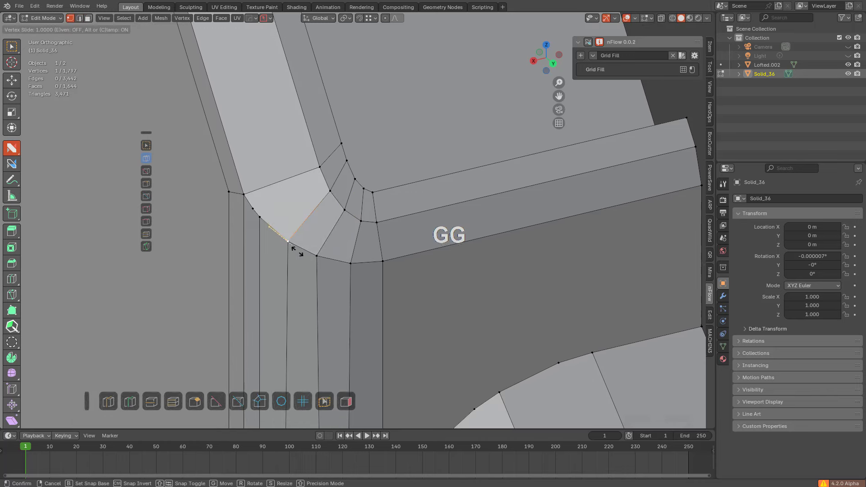
{"action": "left_click", "coordinate": [296, 249]}
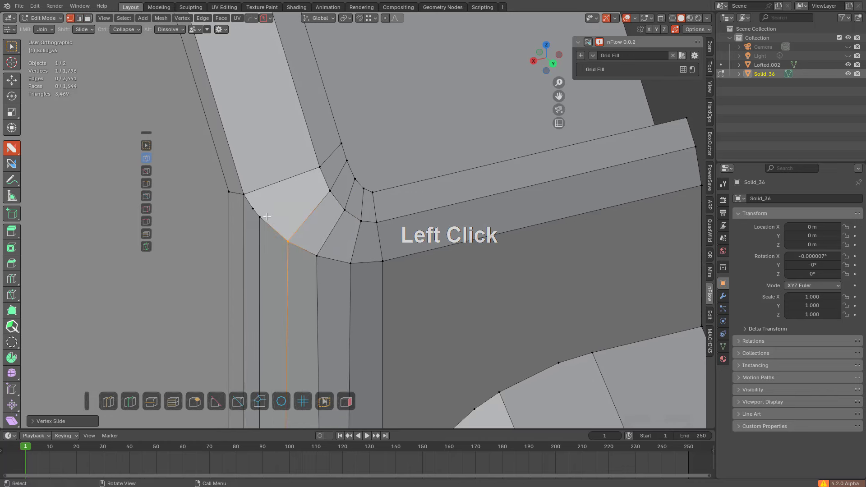
{"action": "key", "text": "ctrl+x"}
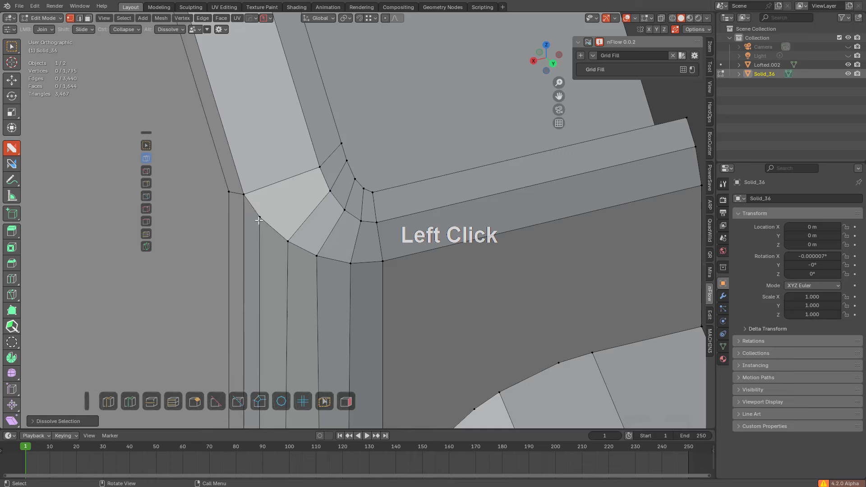
Step: Replace the strip's crossing edge at the corner with a joining edge and a knife cut from the outer corner vertex onto the panel's side
{"action": "left_click_drag", "start_coordinate": [259, 220], "coordinate": [319, 167]}
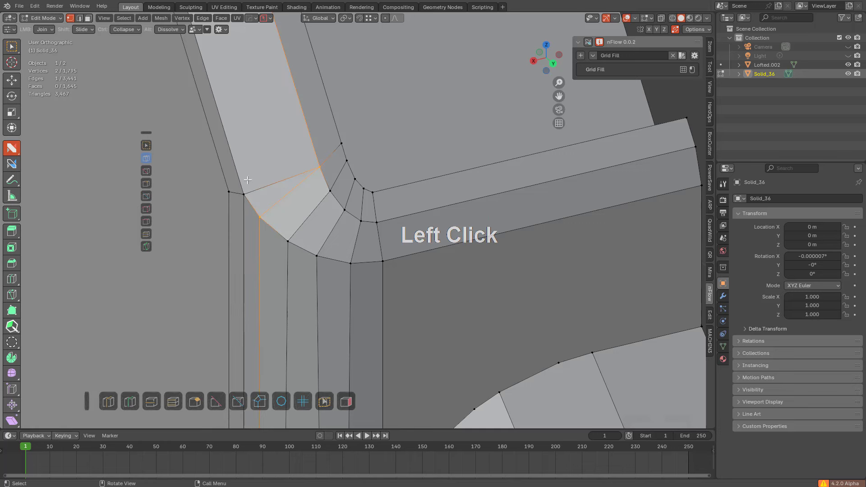
{"action": "key", "text": "k"}
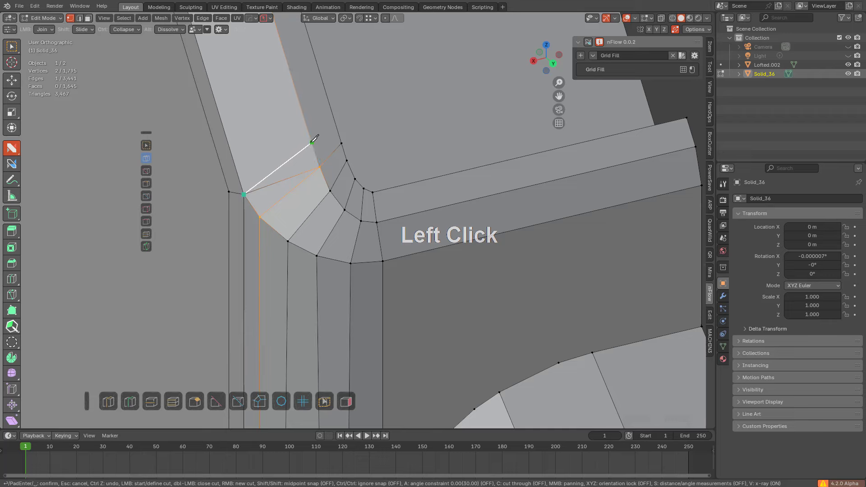
{"action": "left_click", "coordinate": [336, 121]}
{"action": "key", "text": "space"}
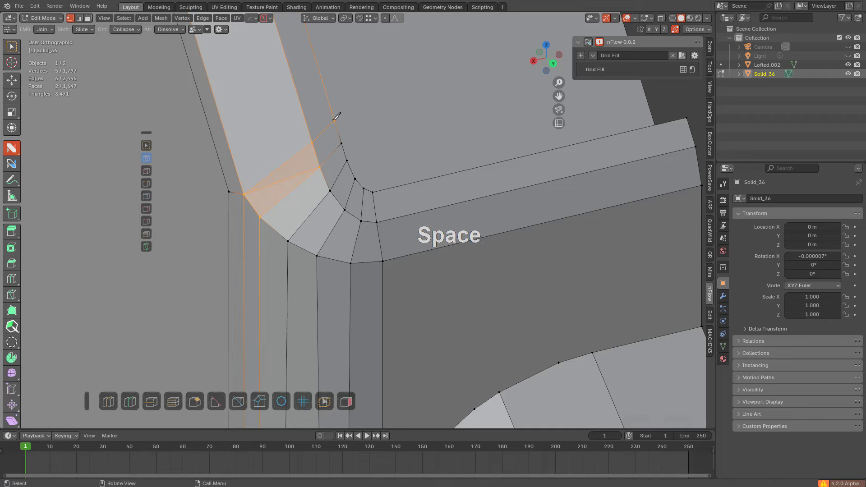
{"action": "left_click", "coordinate": [295, 169], "text": "alt"}
Step: Knife-cut across the recessed wall from the new strip vertex to the panel edge and slide the cut's end vertex slightly along it
{"action": "scroll", "coordinate": [291, 198], "scroll_direction": "down", "scroll_amount": 2}
{"action": "middle_click_drag", "start_coordinate": [290, 198], "coordinate": [295, 241]}
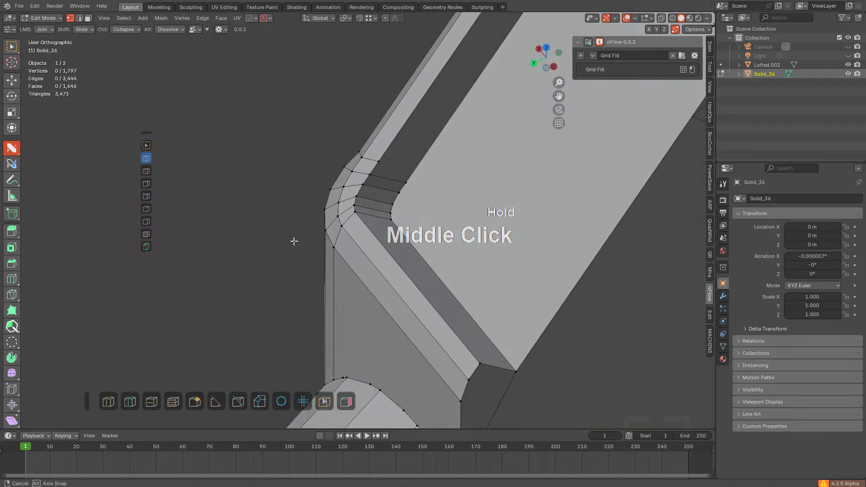
{"action": "scroll", "coordinate": [396, 139], "scroll_direction": "up", "scroll_amount": 2}
{"action": "key", "text": "k"}
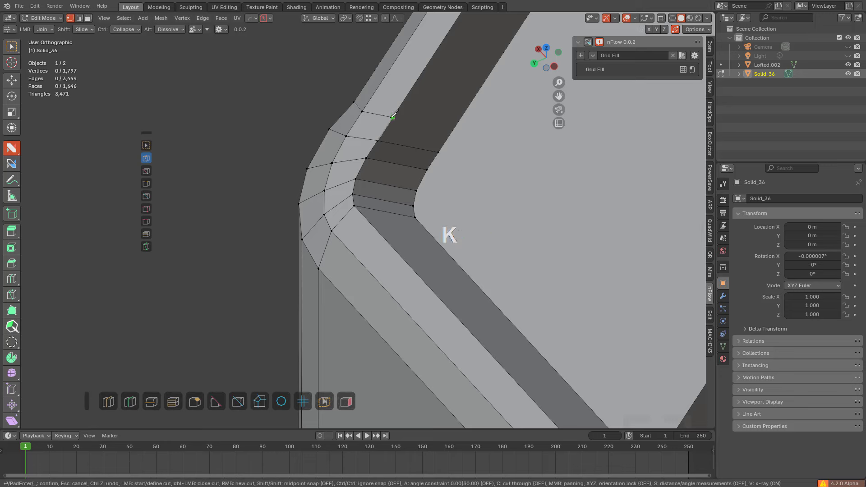
{"action": "left_click", "coordinate": [449, 134]}
{"action": "key", "text": "space"}
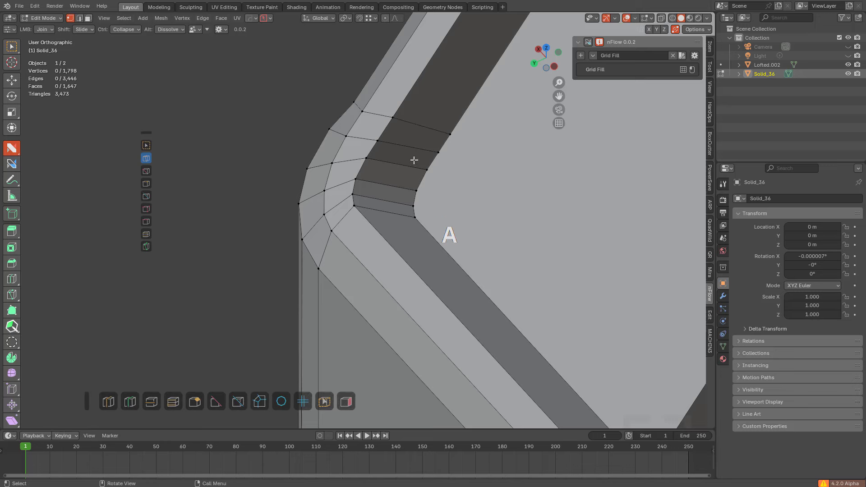
{"action": "left_click_drag", "start_coordinate": [447, 137], "coordinate": [452, 131], "text": "shift"}
{"action": "key", "text": "alt+a"}
Step: Add a loop cut across the vertical faces below the lower corner and slide it up close to the corner's curve
{"action": "middle_click_drag", "start_coordinate": [310, 224], "coordinate": [370, 221]}
{"action": "scroll", "coordinate": [369, 221], "scroll_direction": "down", "scroll_amount": 6}
{"action": "middle_click_drag", "start_coordinate": [361, 223], "coordinate": [377, 214], "text": "shift"}
{"action": "middle_click_drag", "start_coordinate": [377, 214], "coordinate": [419, 223], "text": "shift"}
{"action": "middle_click_drag", "start_coordinate": [397, 159], "coordinate": [358, 199], "text": "shift"}
{"action": "middle_click_drag", "start_coordinate": [377, 243], "coordinate": [379, 231]}
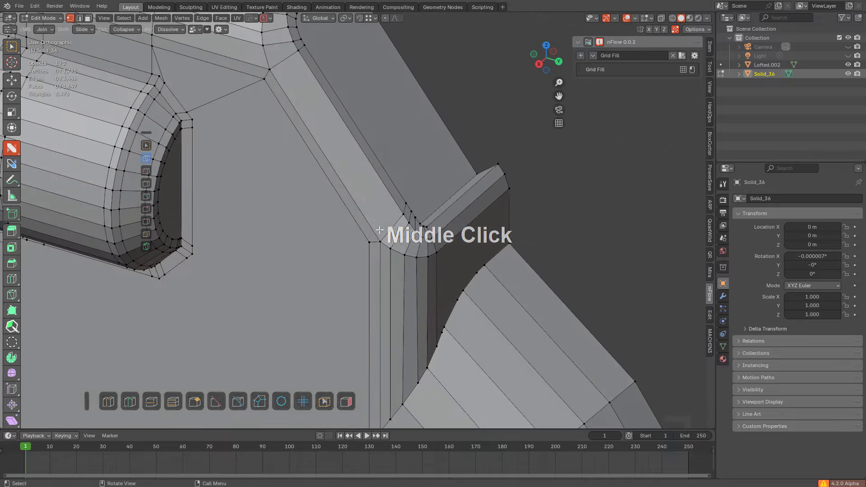
{"action": "left_click", "coordinate": [381, 287]}
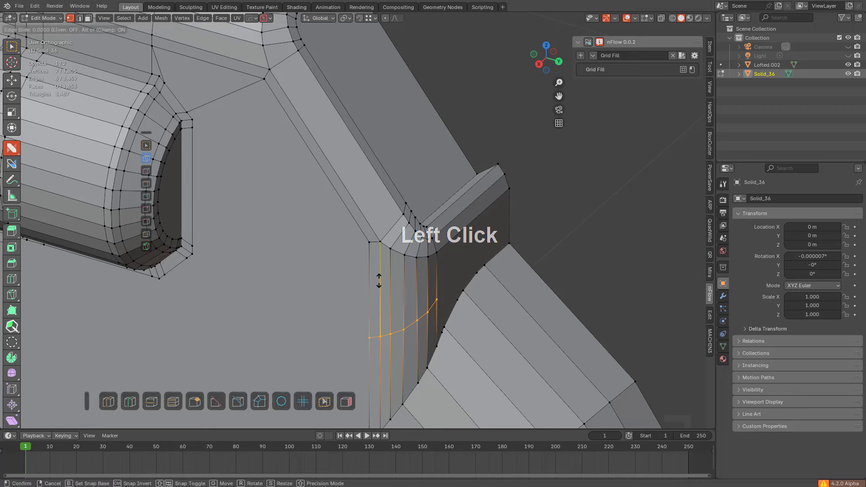
{"action": "left_click", "coordinate": [357, 197]}
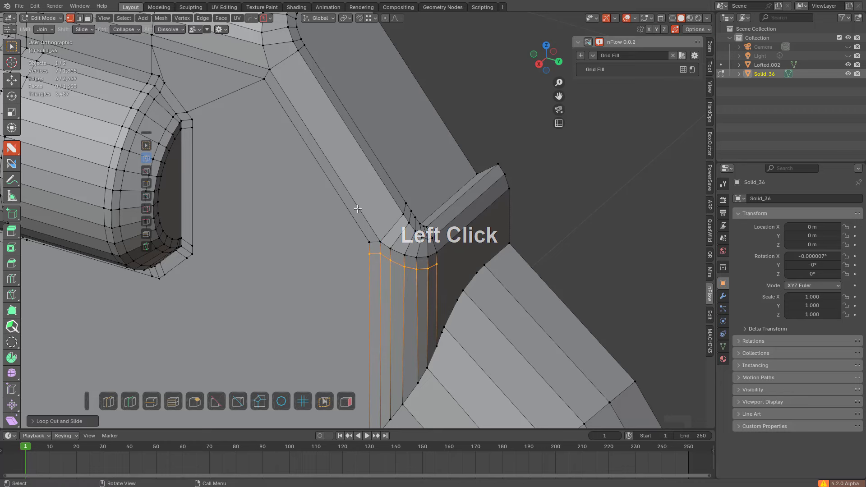
Step: Slide the new loop's outer end vertex up onto the corner vertex above it
{"action": "scroll", "coordinate": [383, 276], "scroll_direction": "up", "scroll_amount": 3}
{"action": "left_click", "coordinate": [378, 256]}
{"action": "key", "text": "shift+v"}
{"action": "left_click", "coordinate": [374, 238]}
Step: Add a loop cut across the strip just above the lower corner, collapse its outer end onto the corner vertex and dissolve the leftover edge
{"action": "key", "text": "ctrl+r"}
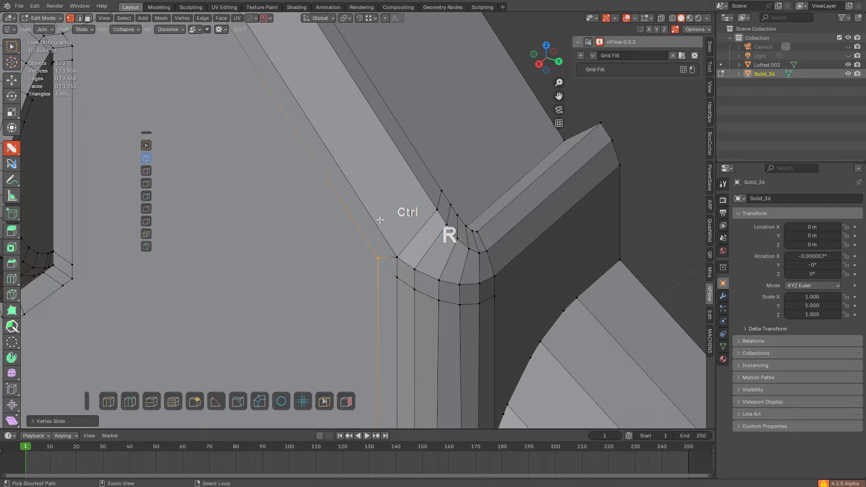
{"action": "left_click", "coordinate": [386, 225]}
{"action": "left_click", "coordinate": [487, 348]}
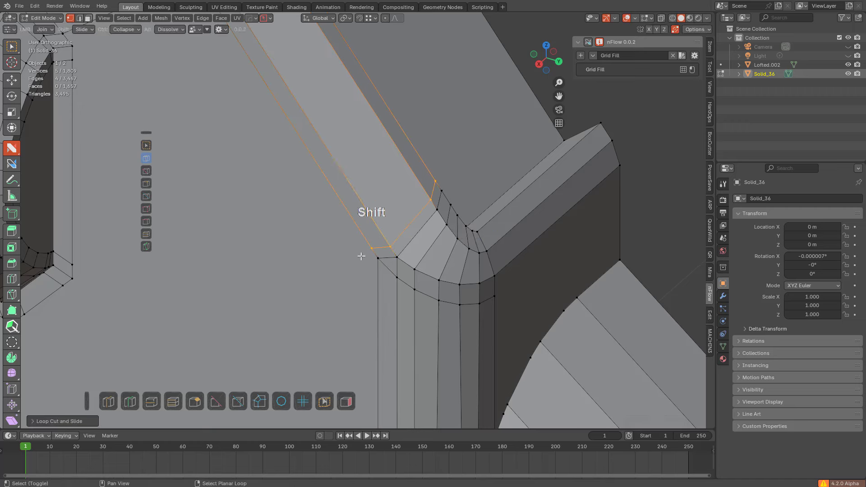
{"action": "left_click_drag", "start_coordinate": [369, 252], "coordinate": [382, 268], "text": "shift"}
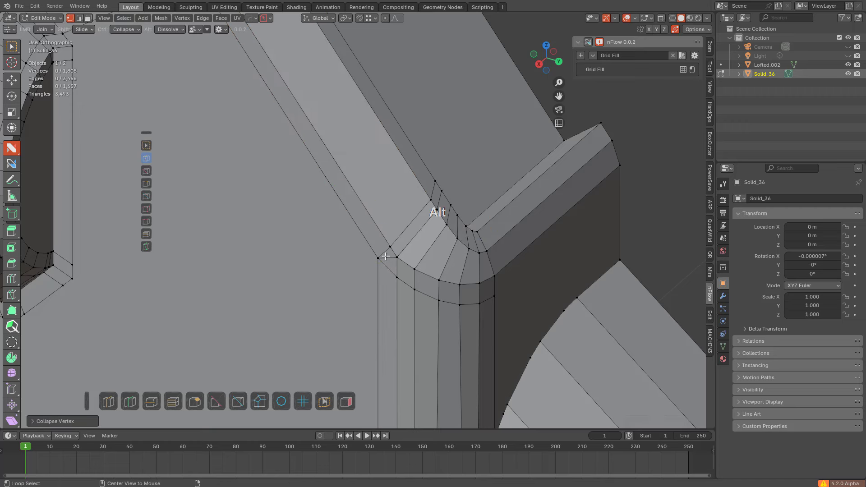
{"action": "left_click", "coordinate": [387, 258], "text": "alt"}
Step: Add a loop cut across the strip's other end and slide it close to the upper corner
{"action": "scroll", "coordinate": [376, 214], "scroll_direction": "down", "scroll_amount": 3}
{"action": "middle_click_drag", "start_coordinate": [302, 107], "coordinate": [361, 199], "text": "shift"}
{"action": "scroll", "coordinate": [289, 185], "scroll_direction": "up", "scroll_amount": 1}
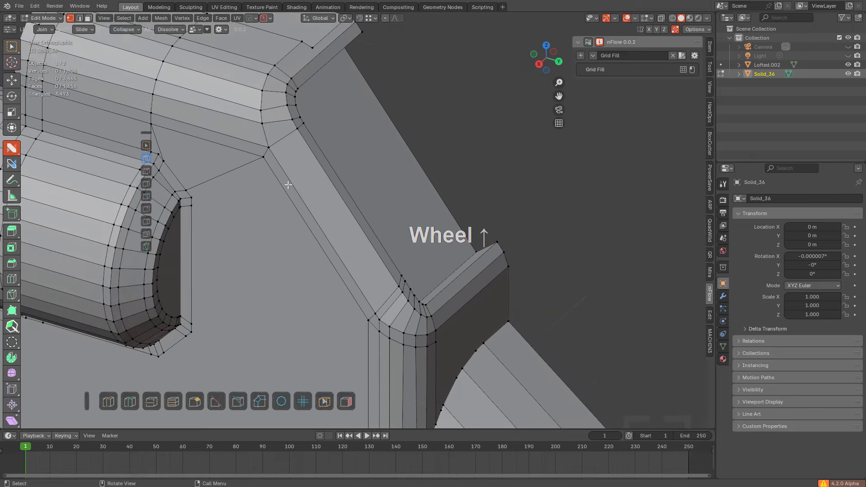
{"action": "scroll", "coordinate": [288, 184], "scroll_direction": "up", "scroll_amount": 2}
{"action": "key", "text": "ctrl+r"}
{"action": "left_click", "coordinate": [387, 187]}
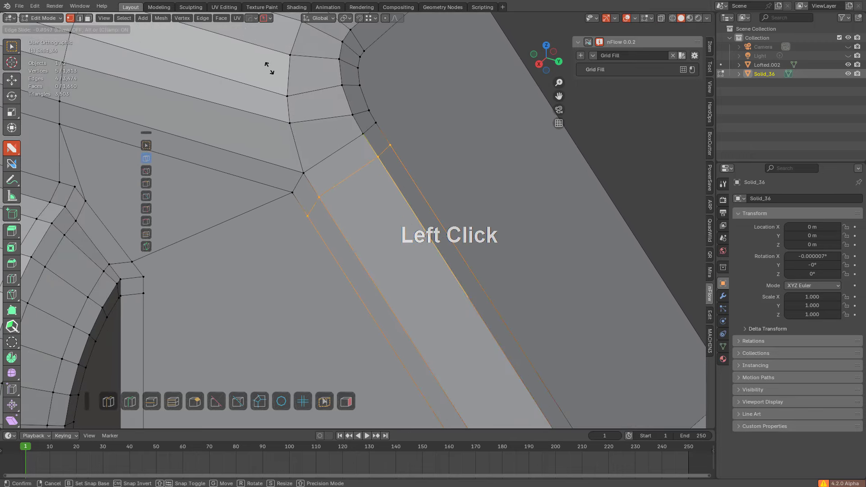
{"action": "left_click", "coordinate": [269, 68]}
Step: Slide the upper corner's outer vertex slightly away from the new loop and join the loop's end to the side cutout's corner vertex
{"action": "key", "text": "a"}
{"action": "key", "text": "alt+a"}
{"action": "mouse_move", "coordinate": [290, 195]}
{"action": "left_mouse_down", "text": "shift"}
{"action": "mouse_move", "coordinate": [277, 191]}
{"action": "mouse_move", "coordinate": [297, 202]}
{"action": "left_mouse_up", "text": "shift"}
{"action": "left_click_drag", "start_coordinate": [296, 203], "coordinate": [144, 276]}
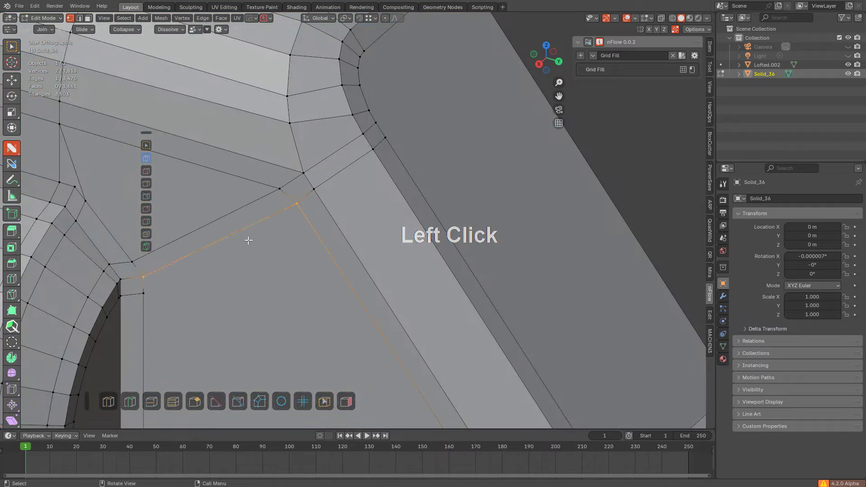
Step: Switch to face selection and select the large flat face of the recessed panel
{"action": "key", "text": "alt+a"}
{"action": "scroll", "coordinate": [389, 215], "scroll_direction": "down", "scroll_amount": 6}
{"action": "middle_click_drag", "start_coordinate": [408, 215], "coordinate": [300, 203]}
{"action": "key", "text": "3"}
{"action": "left_click", "coordinate": [387, 222]}
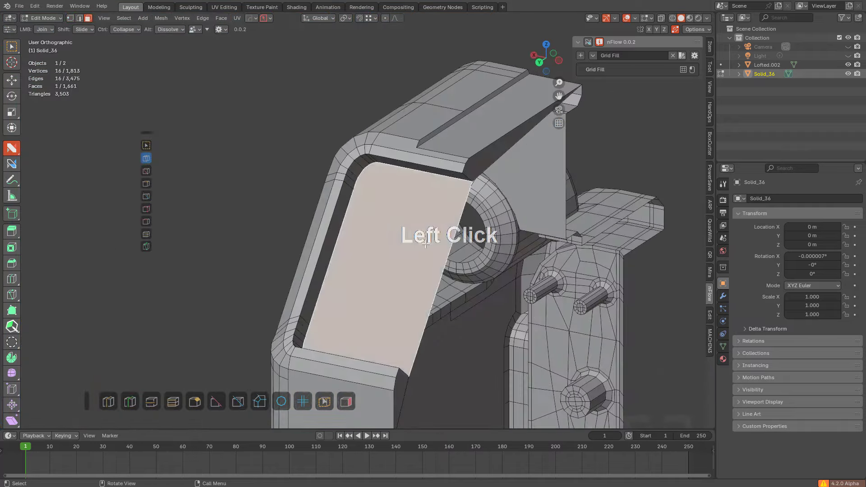
Step: Try insetting the recessed panel face with the boundary option off
{"action": "scroll", "coordinate": [388, 222], "scroll_direction": "up", "scroll_amount": 3}
{"action": "key", "text": "i"}
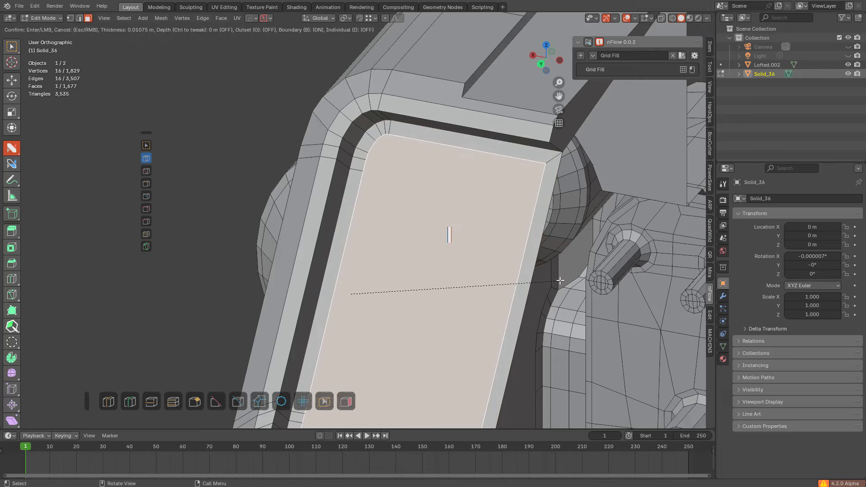
{"action": "key", "text": "b"}
{"action": "left_click", "coordinate": [558, 283]}
{"action": "middle_click_drag", "start_coordinate": [481, 250], "coordinate": [451, 219], "text": "shift"}
{"action": "middle_click_drag", "start_coordinate": [402, 239], "coordinate": [419, 240], "text": "shift"}
{"action": "scroll", "coordinate": [347, 302], "scroll_direction": "up", "scroll_amount": 3}
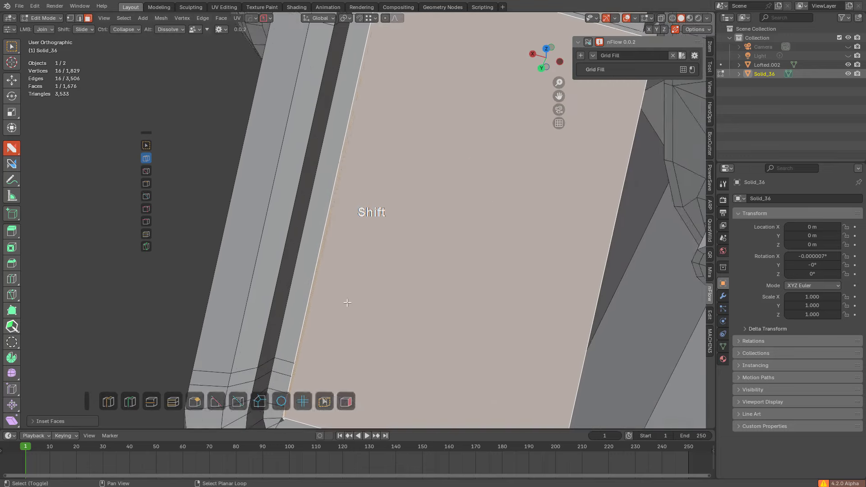
{"action": "key", "text": "ctrl+z"}
Step: Inset the recessed panel face by about 0.0064 m with the boundary option off and clear the selection
{"action": "key", "text": "i"}
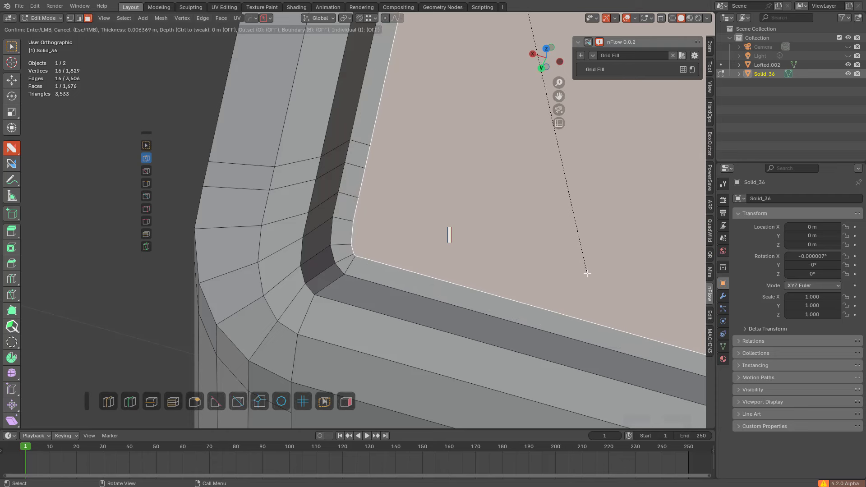
{"action": "left_click", "coordinate": [586, 273]}
{"action": "key", "text": "alt+a"}
Step: Add a loop cut around the recessed wall close to the panel floor
{"action": "middle_click_drag", "start_coordinate": [356, 245], "coordinate": [363, 241], "text": "shift"}
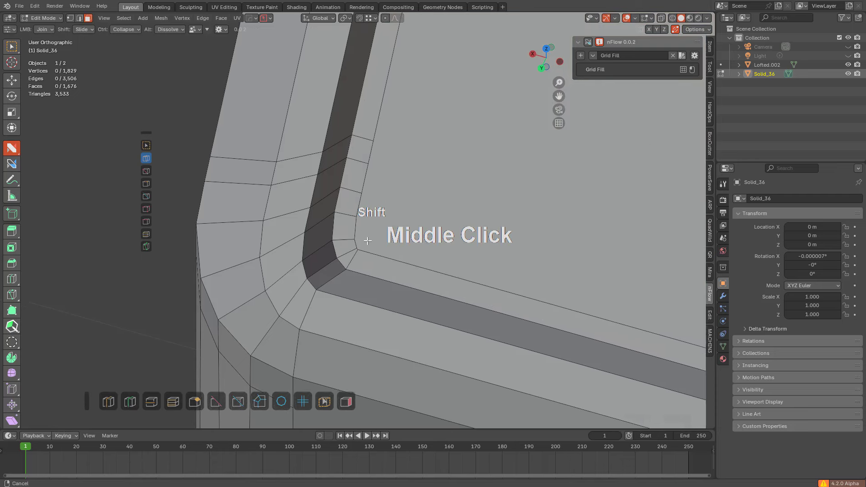
{"action": "scroll", "coordinate": [363, 242], "scroll_direction": "up", "scroll_amount": 2}
{"action": "key", "text": "ctrl+r"}
{"action": "left_click", "coordinate": [320, 272]}
{"action": "left_click", "coordinate": [321, 272]}
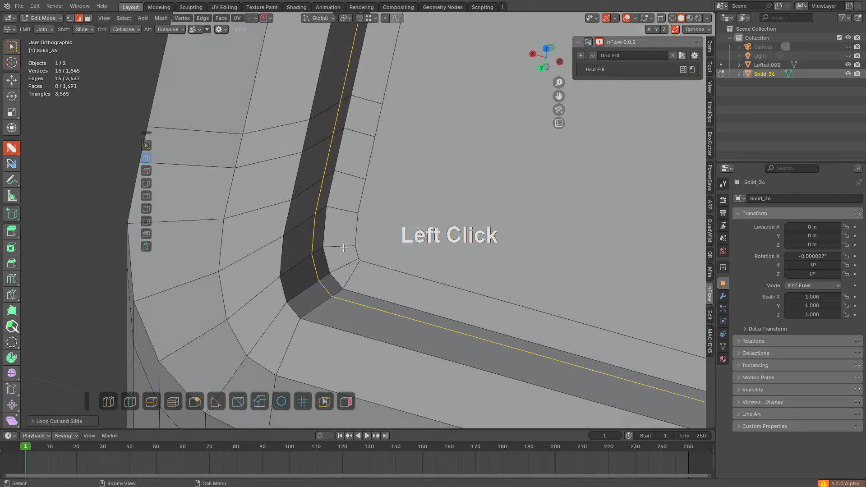
Step: Merge the inset corner's two close vertices by sliding, nudge the merged vertex toward the wall, and dissolve the surplus edge beside it
{"action": "key", "text": "alt+a"}
{"action": "left_click_drag", "start_coordinate": [351, 242], "coordinate": [358, 257], "text": "shift"}
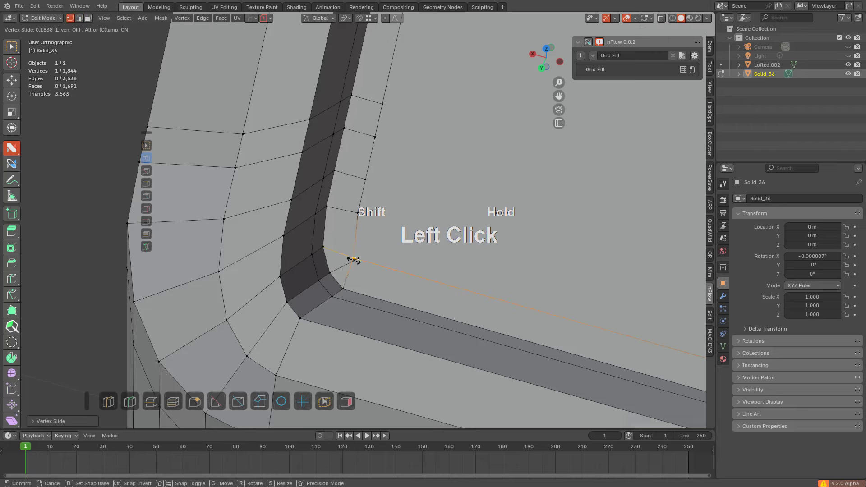
{"action": "left_click", "coordinate": [344, 263], "text": "alt"}
{"action": "scroll", "coordinate": [344, 263], "scroll_direction": "down", "scroll_amount": 4}
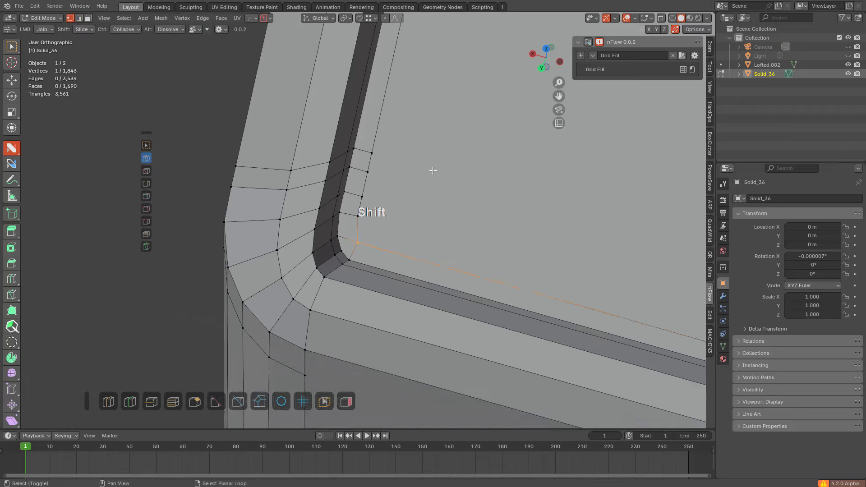
{"action": "middle_click_drag", "start_coordinate": [433, 170], "coordinate": [390, 243], "text": "shift"}
{"action": "scroll", "coordinate": [390, 243], "scroll_direction": "down", "scroll_amount": 2}
{"action": "middle_click_drag", "start_coordinate": [415, 119], "coordinate": [367, 234], "text": "shift"}
{"action": "middle_click_drag", "start_coordinate": [367, 234], "coordinate": [368, 226]}
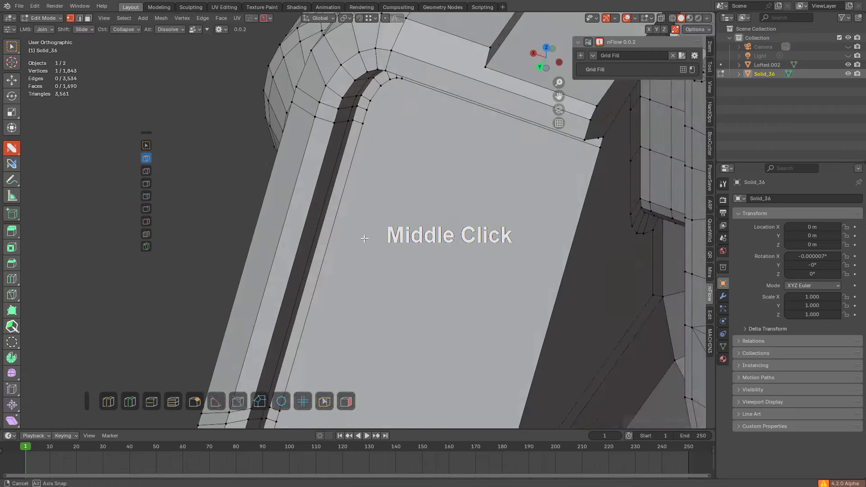
Step: Merge the two close vertices at the panel inset's upper rounded corner by sliding, and dissolve the surplus edge beside them
{"action": "middle_click_drag", "start_coordinate": [368, 225], "coordinate": [383, 190], "text": "shift"}
{"action": "scroll", "coordinate": [373, 216], "scroll_direction": "up", "scroll_amount": 3}
{"action": "mouse_move", "coordinate": [405, 107]}
{"action": "left_mouse_down", "text": "shift"}
{"action": "mouse_move", "coordinate": [388, 104]}
{"action": "mouse_move", "coordinate": [400, 109]}
{"action": "left_mouse_up", "text": "shift"}
{"action": "left_click", "coordinate": [390, 99], "text": "alt"}
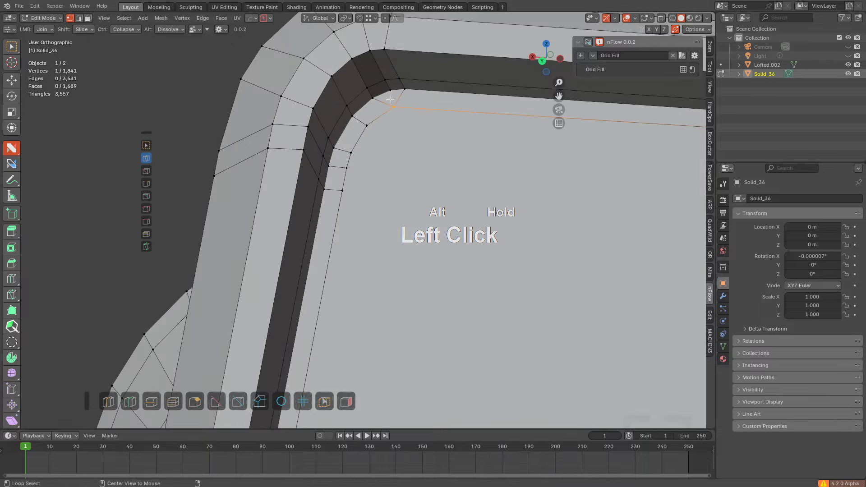
Step: Select the panel inset's inner side path around both corners and project its vertices as straight edges across the panel with Project Loop
{"action": "scroll", "coordinate": [391, 99], "scroll_direction": "down", "scroll_amount": 4}
{"action": "scroll", "coordinate": [386, 224], "scroll_direction": "down", "scroll_amount": 2}
{"action": "middle_click_drag", "start_coordinate": [426, 203], "coordinate": [401, 231], "text": "shift"}
{"action": "key", "text": "KP_End"}
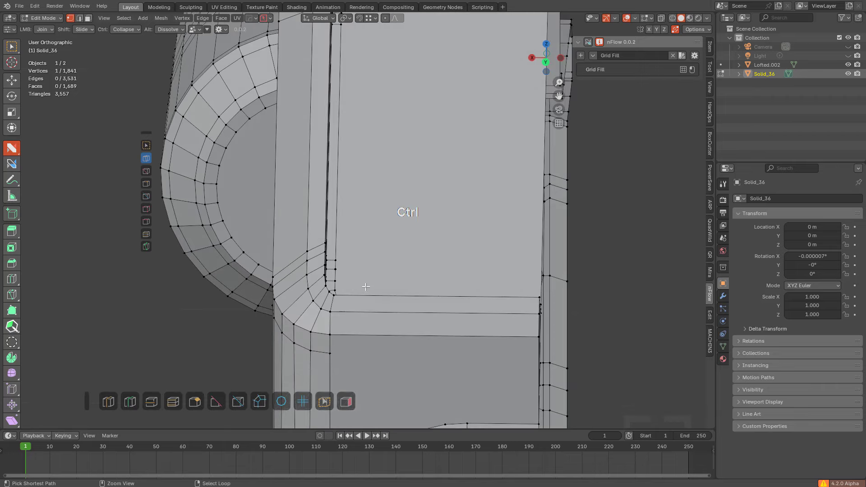
{"action": "middle_click_drag", "start_coordinate": [357, 291], "coordinate": [361, 337]}
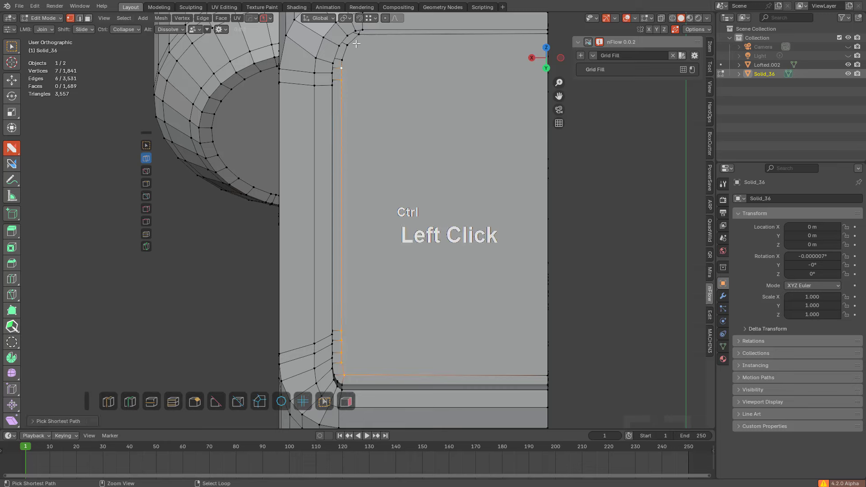
{"action": "left_click", "coordinate": [266, 393]}
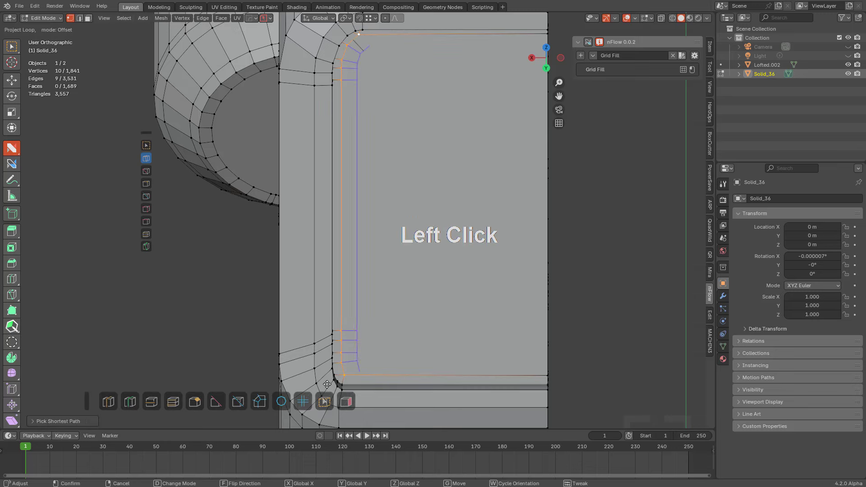
{"action": "key", "text": "w"}
{"action": "left_click_drag", "start_coordinate": [456, 353], "coordinate": [537, 334]}
Step: Add a lengthwise loop cut through the panel's new cross edges, close to the inset side edge, and clear the selection
{"action": "middle_click_drag", "start_coordinate": [474, 335], "coordinate": [418, 284], "text": "shift"}
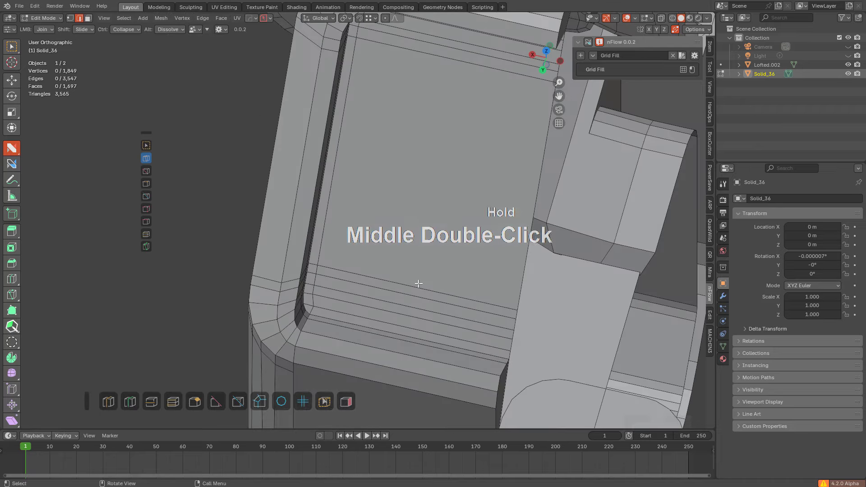
{"action": "key", "text": "ctrl+r"}
{"action": "left_click", "coordinate": [396, 296]}
{"action": "key", "text": "f"}
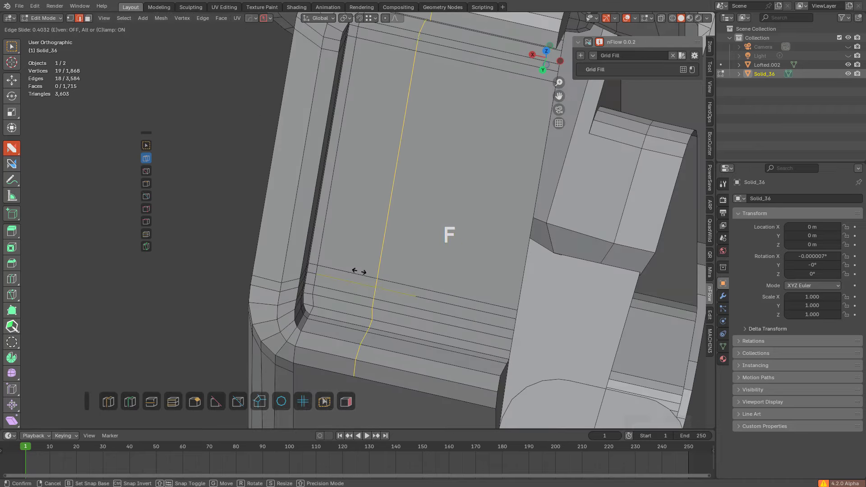
{"action": "left_click", "coordinate": [330, 244]}
{"action": "key", "text": "alt+a"}
Step: Slide the new loop's three wall edges and the vertex below them closer to the upper rounded corner
{"action": "middle_click_drag", "start_coordinate": [423, 130], "coordinate": [447, 155], "text": "shift"}
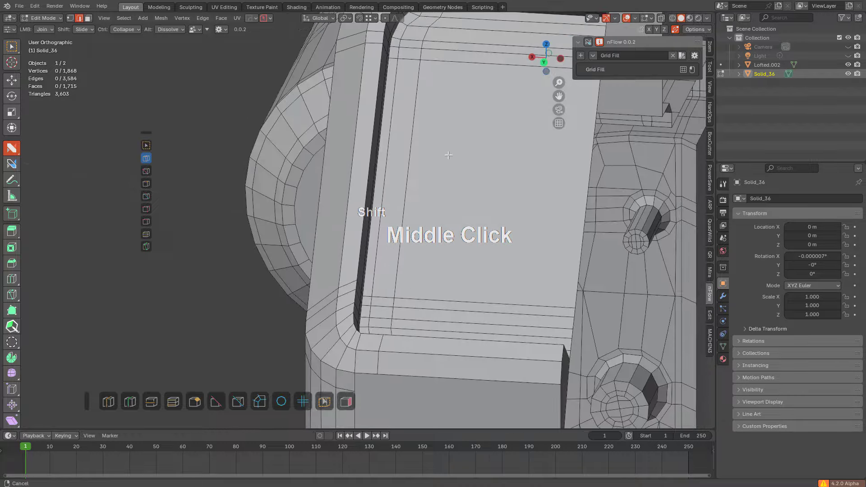
{"action": "scroll", "coordinate": [445, 151], "scroll_direction": "up", "scroll_amount": 3}
{"action": "middle_click_drag", "start_coordinate": [424, 99], "coordinate": [447, 163], "text": "shift"}
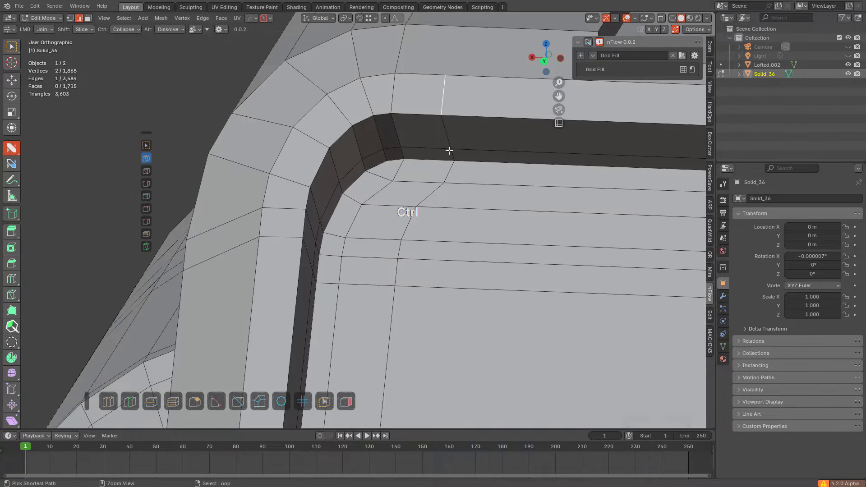
{"action": "key", "text": "g"}
{"action": "key", "text": "g"}
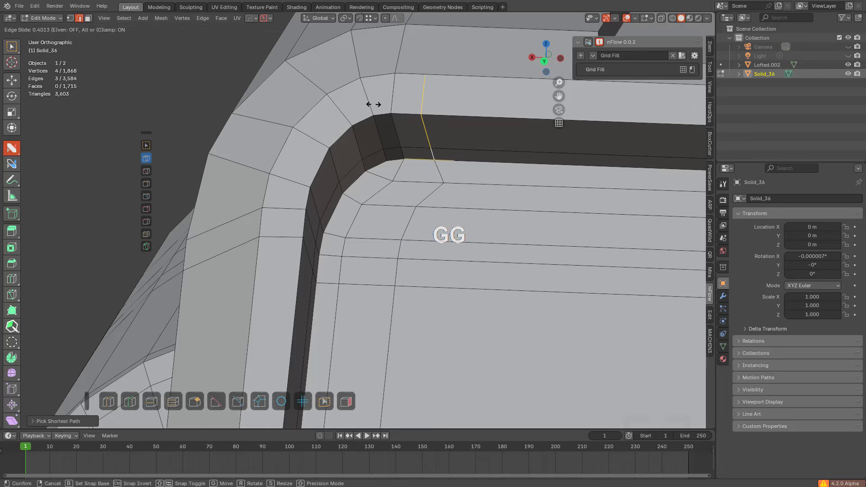
{"action": "left_click", "coordinate": [370, 105]}
{"action": "key", "text": "1"}
{"action": "left_click", "coordinate": [432, 181]}
{"action": "key", "text": "shift+v"}
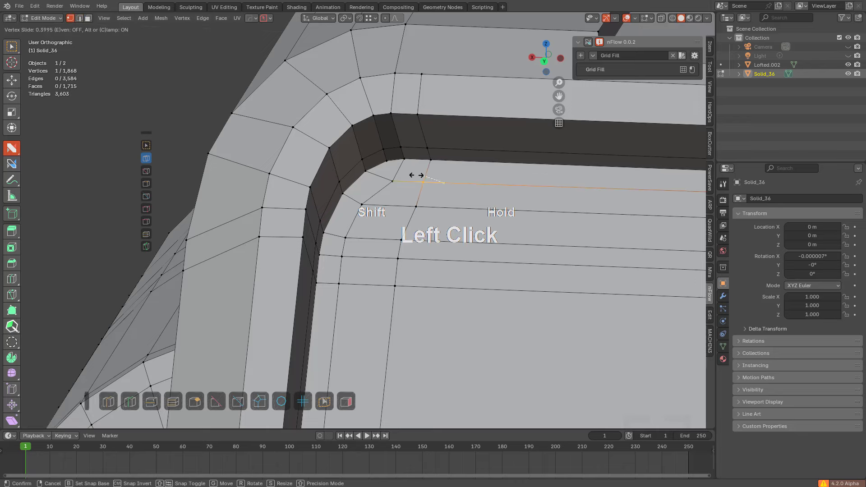
{"action": "left_click", "coordinate": [416, 175]}
{"action": "key", "text": "alt+a"}
Step: Add a loop cut in the outer face above the panel beside its rounded corner, and join its end to the panel loop
{"action": "middle_click_drag", "start_coordinate": [413, 187], "coordinate": [400, 213]}
{"action": "key", "text": "ctrl+r"}
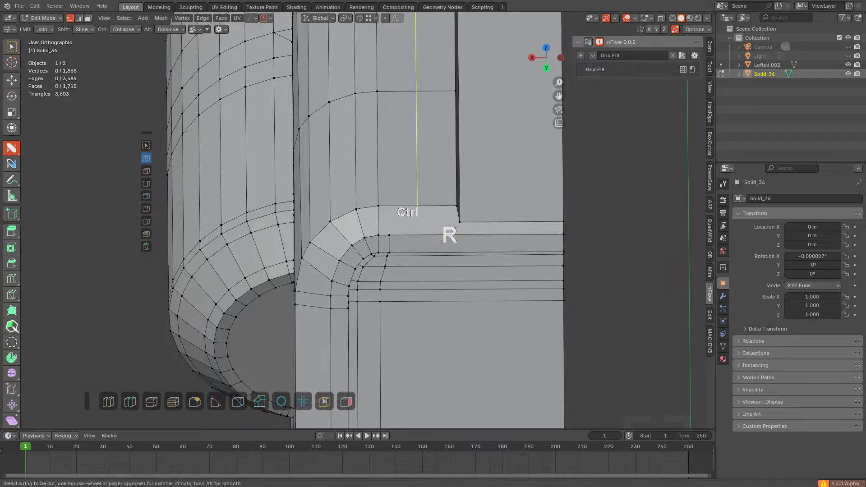
{"action": "left_click", "coordinate": [400, 213]}
{"action": "left_click", "coordinate": [371, 205]}
{"action": "key", "text": "alt+a"}
{"action": "left_click_drag", "start_coordinate": [389, 207], "coordinate": [389, 235]}
{"action": "key", "text": "alt+a"}
Step: Dissolve the surplus vertices along the curved seam between the flat wall face and the curved section
{"action": "middle_click_drag", "start_coordinate": [438, 225], "coordinate": [367, 179]}
{"action": "scroll", "coordinate": [367, 179], "scroll_direction": "up", "scroll_amount": 2}
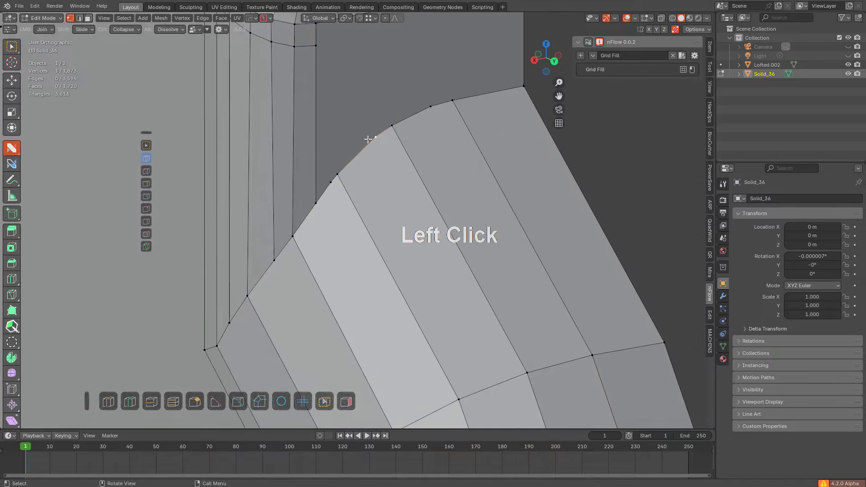
{"action": "key", "text": "x"}
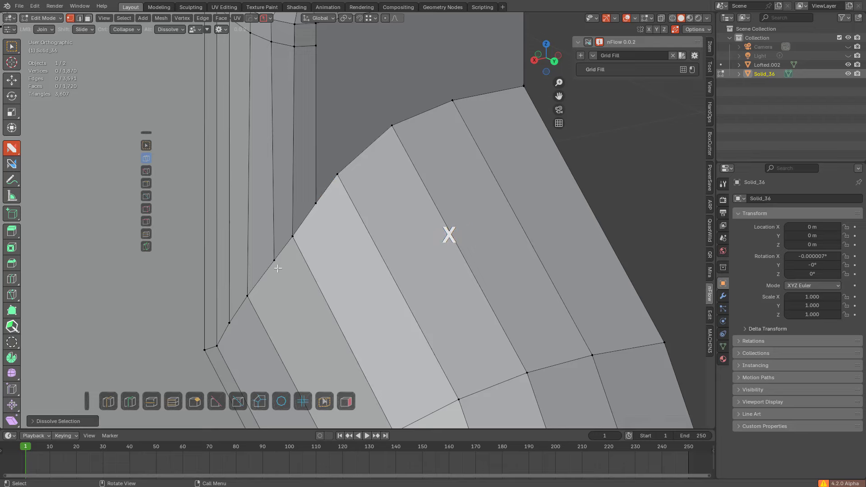
Step: Select the flat wall face between the rounded ledge and the curved seam
{"action": "middle_click_drag", "start_coordinate": [276, 279], "coordinate": [369, 149]}
{"action": "key", "text": "3"}
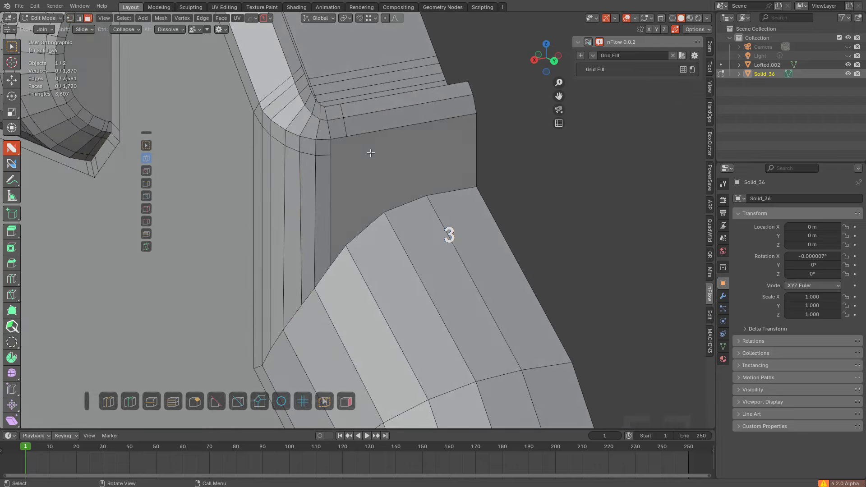
{"action": "left_click", "coordinate": [379, 172]}
{"action": "key", "text": "i"}
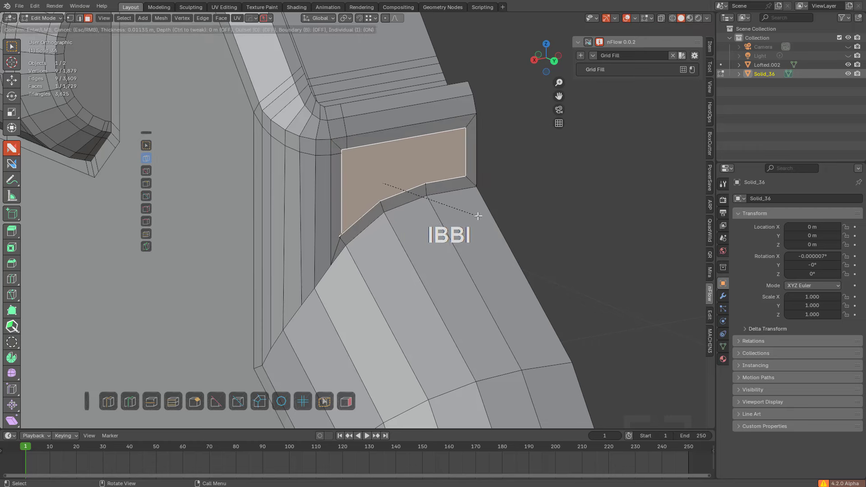
{"action": "key", "text": "b"}
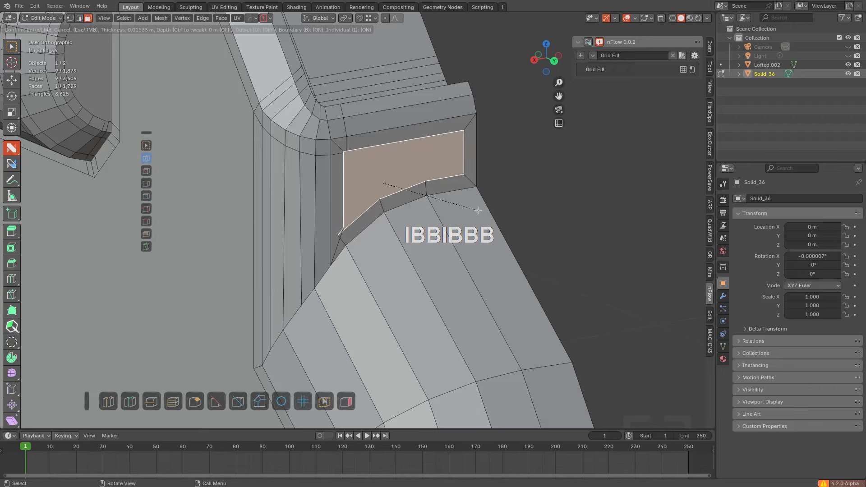
{"action": "right_click", "coordinate": [478, 206]}
Step: Inset the selected flat wall face from the back view and clear the selection
{"action": "middle_click_drag", "start_coordinate": [460, 195], "coordinate": [442, 234], "text": "shift"}
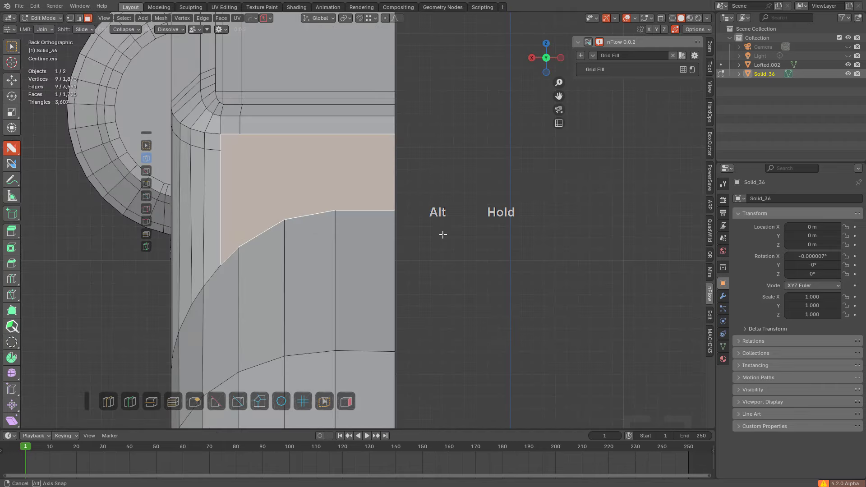
{"action": "scroll", "coordinate": [394, 223], "scroll_direction": "up", "scroll_amount": 2}
{"action": "key", "text": "i"}
{"action": "left_click", "coordinate": [526, 276]}
{"action": "key", "text": "alt+a"}
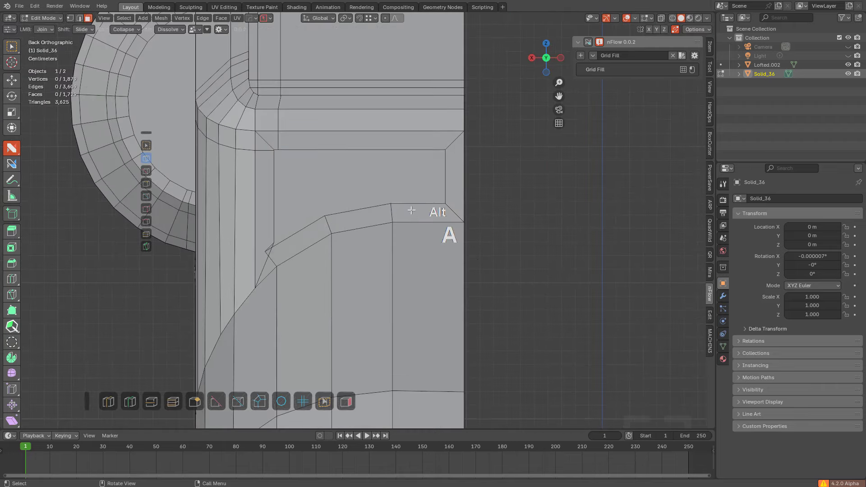
Step: Knife-cut horizontally from the inset's two corners nearest the mesh's open edge out to that edge
{"action": "key", "text": "k"}
{"action": "left_click", "coordinate": [446, 149]}
{"action": "key", "text": "a"}
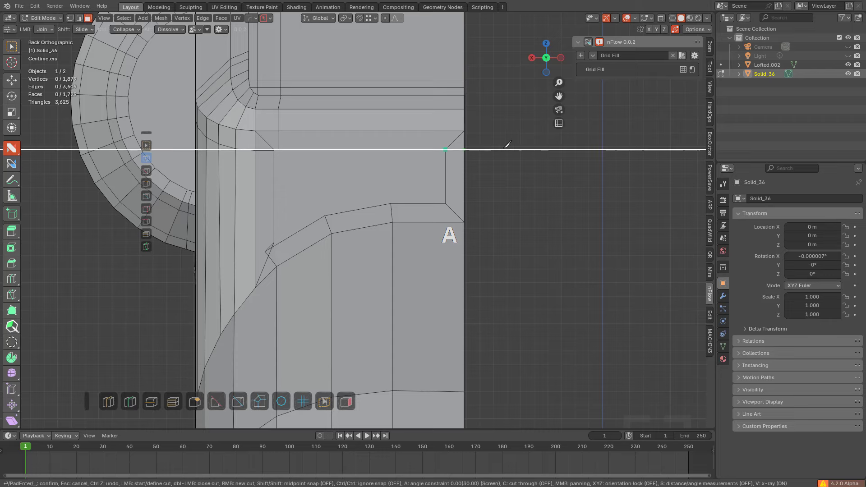
{"action": "right_click", "coordinate": [471, 195]}
{"action": "left_click", "coordinate": [445, 204]}
{"action": "key", "text": "space"}
Step: Dissolve the inset's diagonal corner edges and the inset edge running beside the mesh's open edge
{"action": "middle_click_drag", "start_coordinate": [497, 194], "coordinate": [504, 215]}
{"action": "left_click", "coordinate": [509, 219], "text": "alt"}
{"action": "left_click_drag", "start_coordinate": [509, 219], "coordinate": [515, 208], "text": "alt"}
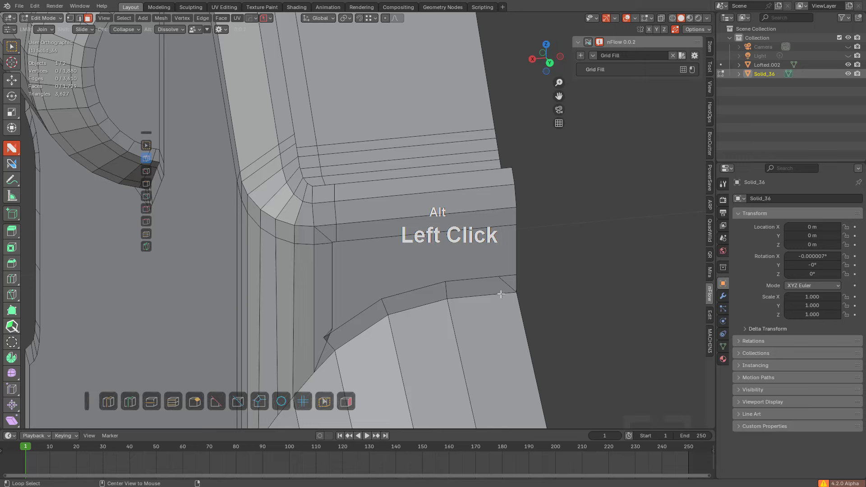
{"action": "left_click_drag", "start_coordinate": [507, 282], "coordinate": [402, 299], "text": "alt"}
Step: Collapse the overlapping vertex at the inset's lower pointed corner and dissolve the diagonal edge at its upper corner
{"action": "scroll", "coordinate": [402, 299], "scroll_direction": "up", "scroll_amount": 4}
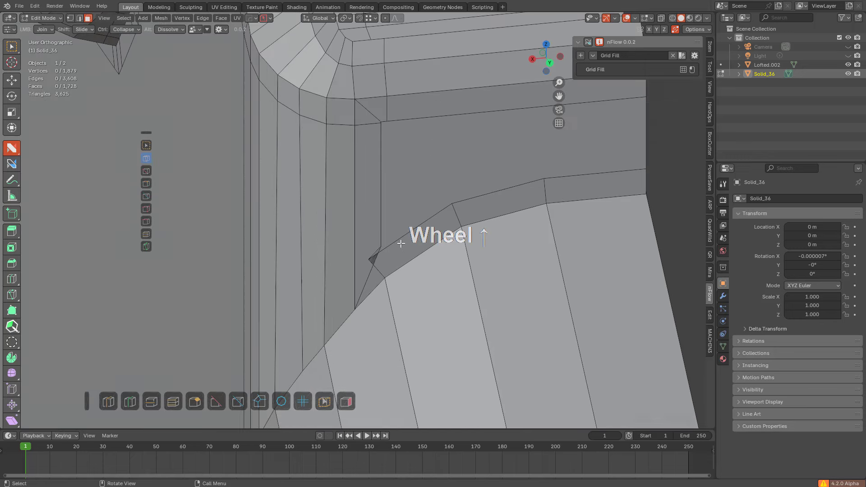
{"action": "left_click_drag", "start_coordinate": [383, 267], "coordinate": [386, 267], "text": "shift"}
{"action": "key", "text": "ctrl+z"}
{"action": "left_click", "coordinate": [372, 270]}
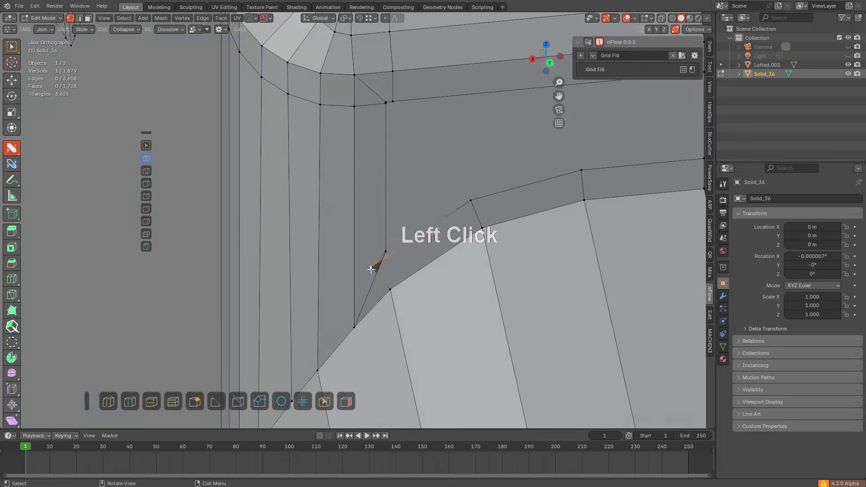
{"action": "key", "text": "g"}
{"action": "key", "text": "g"}
{"action": "left_click", "coordinate": [383, 251]}
{"action": "key", "text": "g"}
{"action": "key", "text": "g"}
{"action": "right_click", "coordinate": [393, 238]}
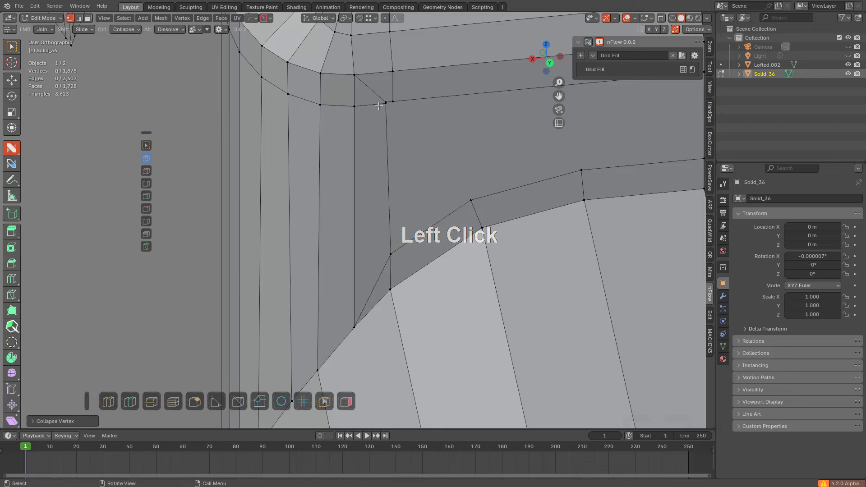
{"action": "left_click", "coordinate": [376, 94], "text": "alt"}
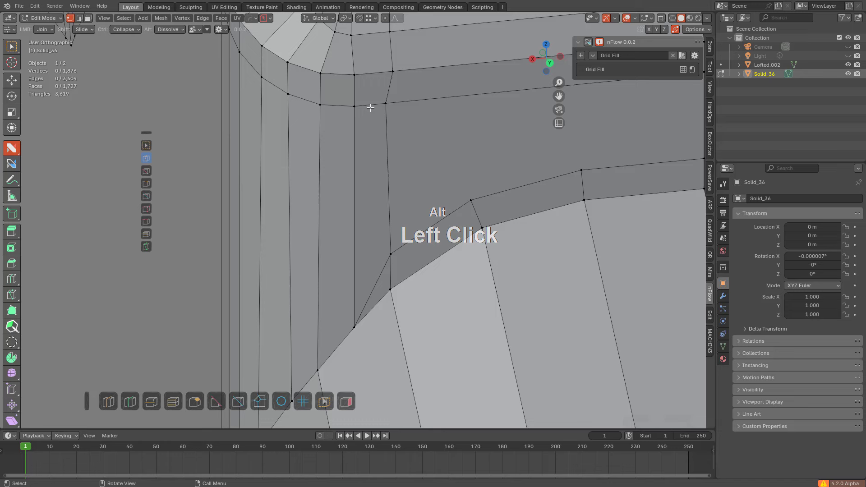
Step: Add a loop cut across the rounded corner's vertical strips, running close above the curved seam
{"action": "left_click", "coordinate": [351, 241]}
{"action": "left_click", "coordinate": [353, 315]}
{"action": "key", "text": "a"}
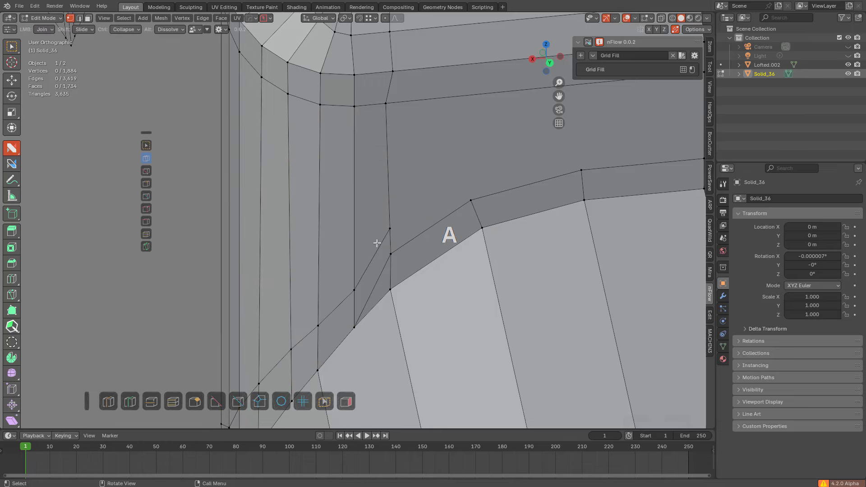
Step: Slide the new loop's end vertex onto the inset's lower corner vertex and dissolve the surplus edge below it
{"action": "left_click_drag", "start_coordinate": [390, 229], "coordinate": [391, 271], "text": "shift"}
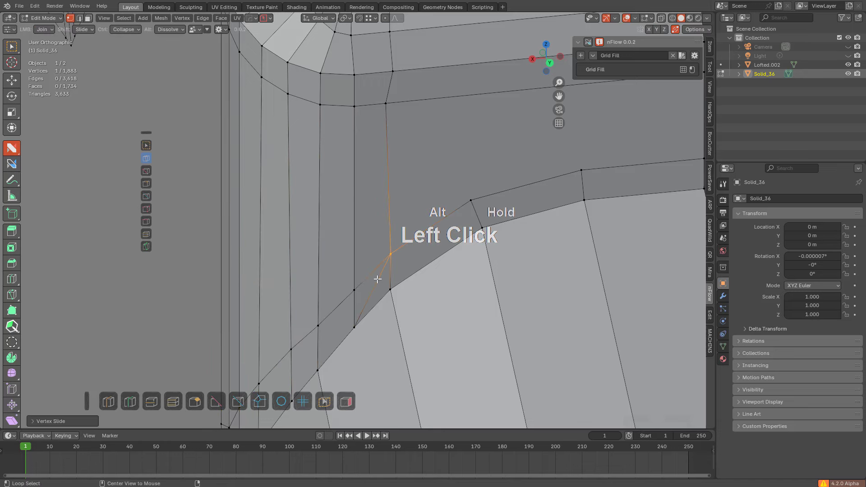
{"action": "left_click", "coordinate": [378, 279], "text": "alt"}
{"action": "scroll", "coordinate": [409, 256], "scroll_direction": "down", "scroll_amount": 3}
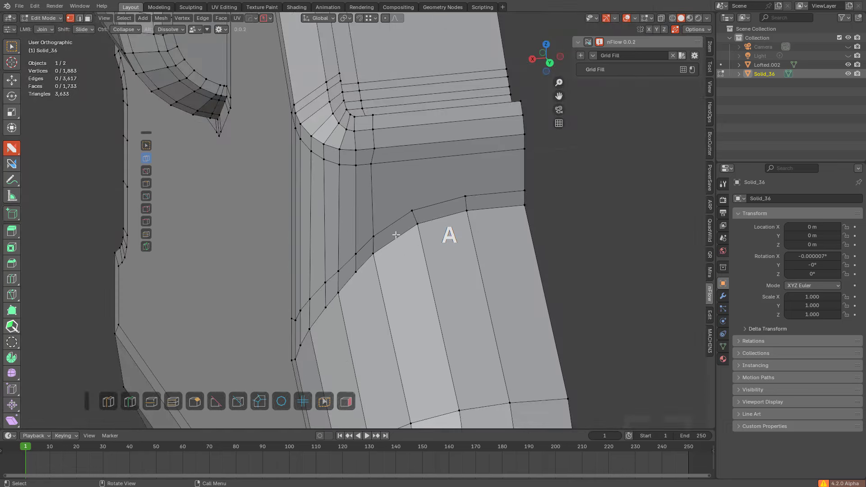
{"action": "scroll", "coordinate": [396, 235], "scroll_direction": "down", "scroll_amount": 2}
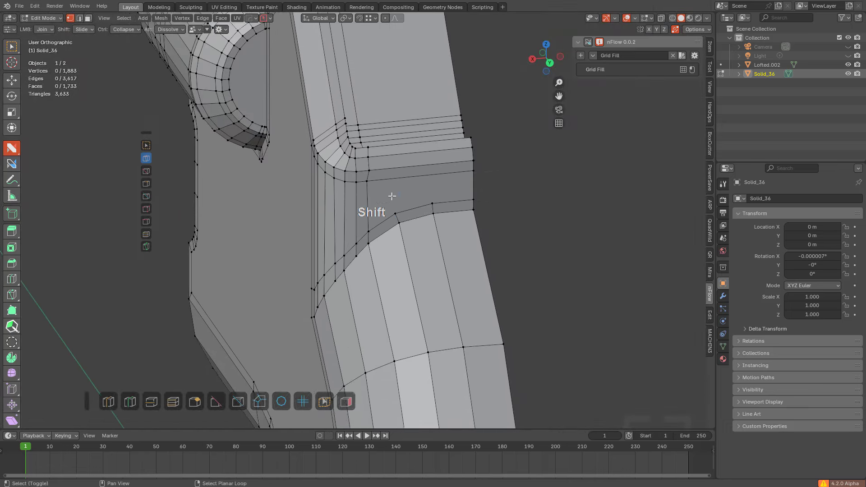
Step: Add a loop cut across the panel and ledge near the rounded corner, and join its end to the inset vertex above the seam
{"action": "middle_click_drag", "start_coordinate": [390, 197], "coordinate": [378, 229], "text": "shift"}
{"action": "middle_click_drag", "start_coordinate": [379, 229], "coordinate": [377, 235]}
{"action": "left_click", "coordinate": [387, 212]}
{"action": "left_click", "coordinate": [361, 211]}
{"action": "key", "text": "alt+a"}
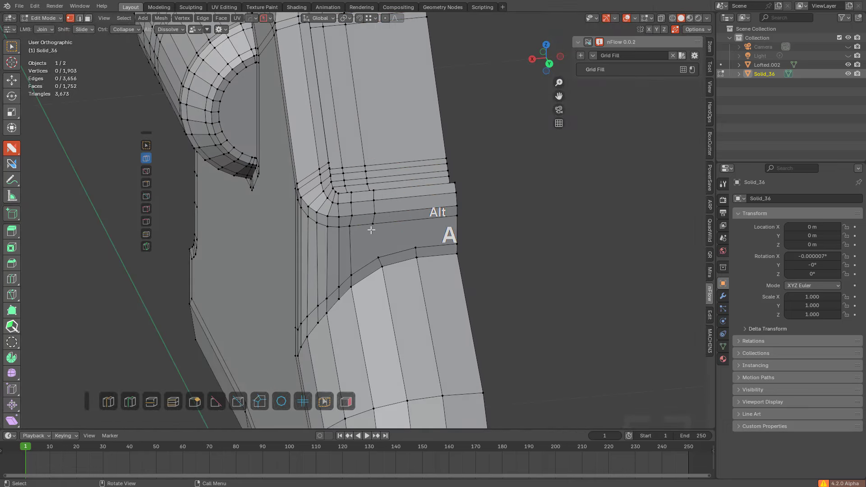
{"action": "left_click_drag", "start_coordinate": [373, 225], "coordinate": [378, 257]}
Step: Add a second, centred loop cut across the panel and ledge nearer the open edge, and join its end to the inset vertex below
{"action": "left_click", "coordinate": [408, 226]}
{"action": "right_click", "coordinate": [410, 230]}
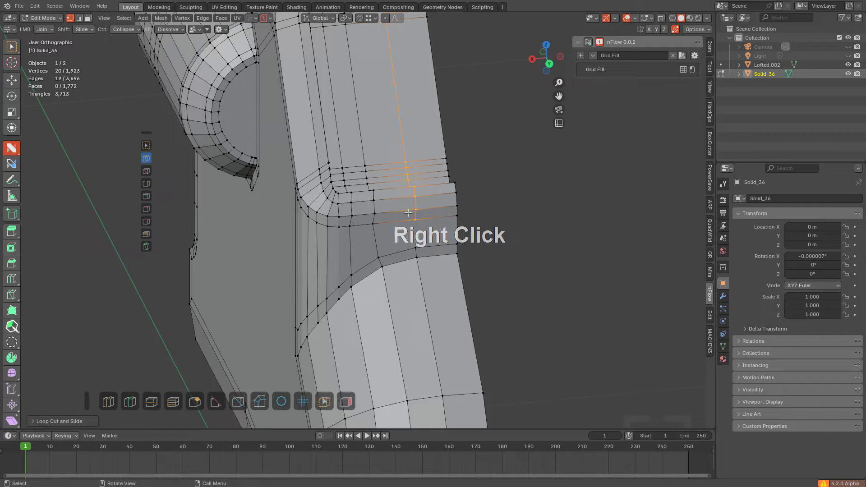
{"action": "left_click", "coordinate": [413, 234]}
{"action": "key", "text": "alt+a"}
Step: Try beveling the edge loop across the curved section's bend with one segment, about 0.0127 m wide
{"action": "middle_click_drag", "start_coordinate": [413, 235], "coordinate": [420, 179], "text": "shift"}
{"action": "scroll", "coordinate": [415, 217], "scroll_direction": "up", "scroll_amount": 1}
{"action": "scroll", "coordinate": [421, 179], "scroll_direction": "up", "scroll_amount": 1}
{"action": "middle_click_drag", "start_coordinate": [381, 212], "coordinate": [384, 244]}
{"action": "scroll", "coordinate": [383, 216], "scroll_direction": "up", "scroll_amount": 3}
{"action": "scroll", "coordinate": [377, 218], "scroll_direction": "down", "scroll_amount": 1}
{"action": "scroll", "coordinate": [446, 252], "scroll_direction": "down", "scroll_amount": 1}
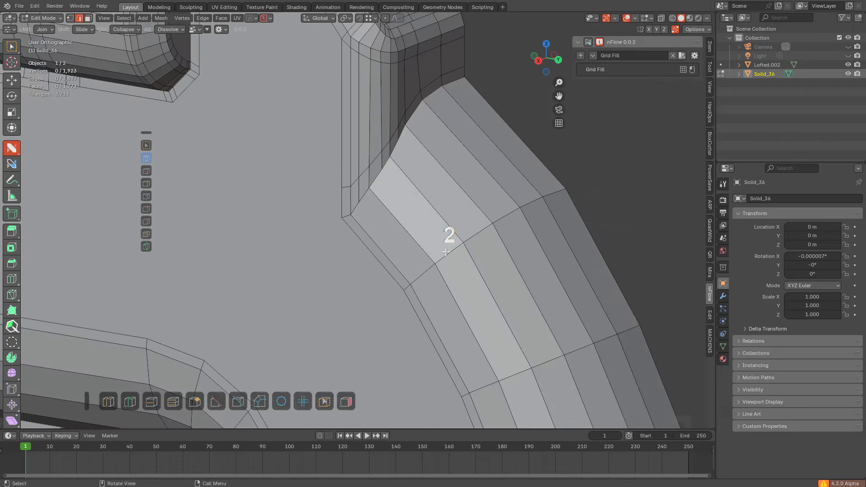
{"action": "key", "text": "ctrl+b"}
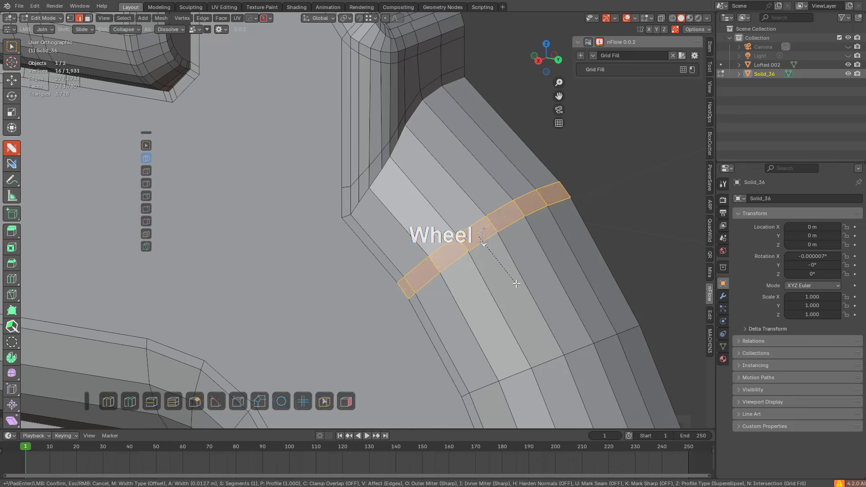
{"action": "left_click", "coordinate": [516, 284]}
{"action": "key", "text": "ctrl+z"}
Step: Bevel the bend's edge loop with one segment, about 0.0089 m wide, and select the bevel's upper edge loop
{"action": "key", "text": "ctrl+b"}
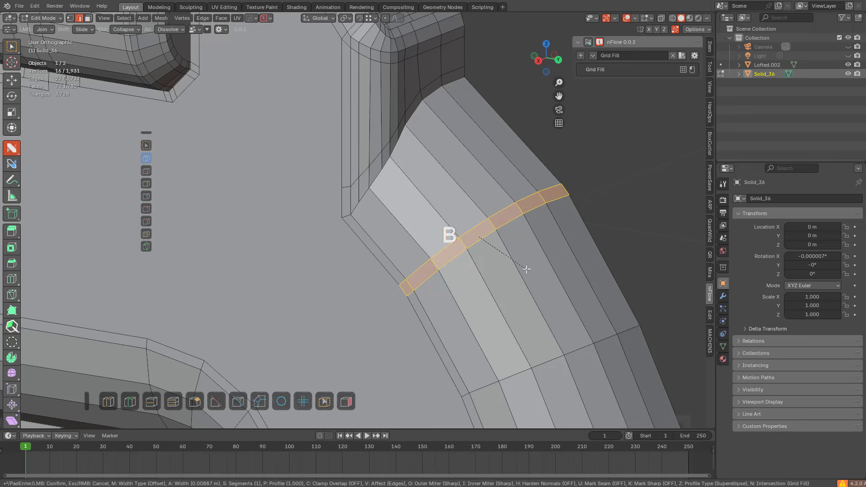
{"action": "left_click", "coordinate": [527, 269]}
{"action": "key", "text": "ctrl+z"}
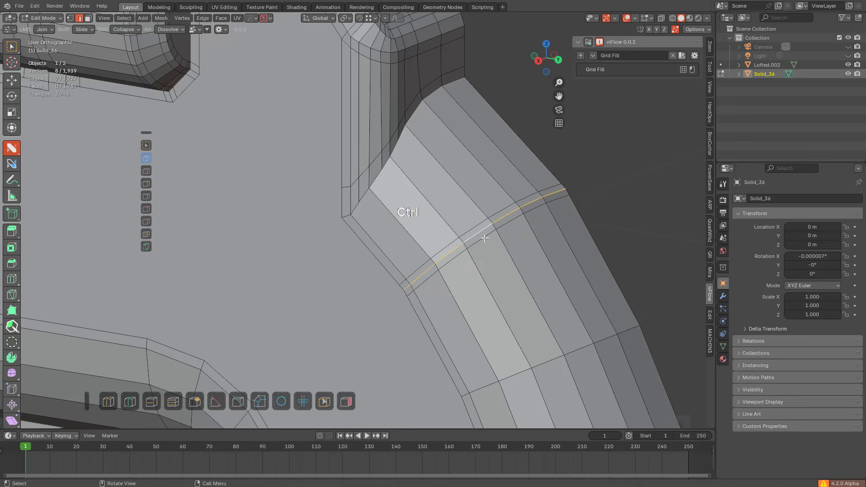
{"action": "left_click", "coordinate": [469, 219], "text": "alt"}
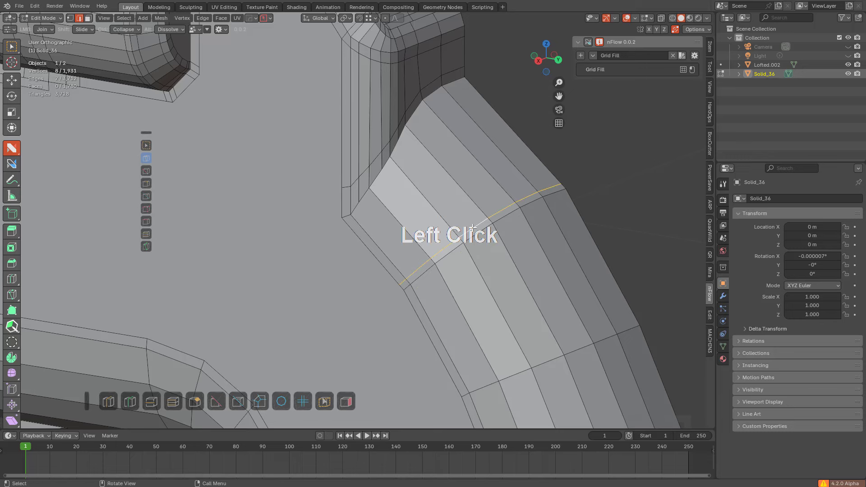
Step: Edge-slide the bevel's upper edge loop evenly toward the ledge seam by about 0.70 and deselect it
{"action": "key", "text": "g"}
{"action": "key", "text": "g"}
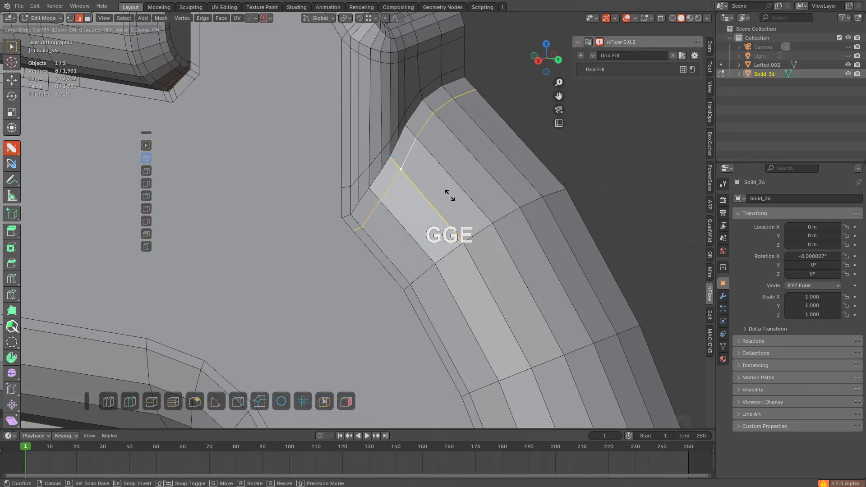
{"action": "left_click", "coordinate": [449, 195]}
{"action": "key", "text": "alt+a"}
{"action": "middle_click_drag", "start_coordinate": [449, 195], "coordinate": [478, 208], "text": "shift"}
{"action": "scroll", "coordinate": [435, 210], "scroll_direction": "down", "scroll_amount": 3}
{"action": "middle_click_drag", "start_coordinate": [388, 212], "coordinate": [430, 194]}
{"action": "middle_click_drag", "start_coordinate": [431, 194], "coordinate": [355, 167], "text": "shift"}
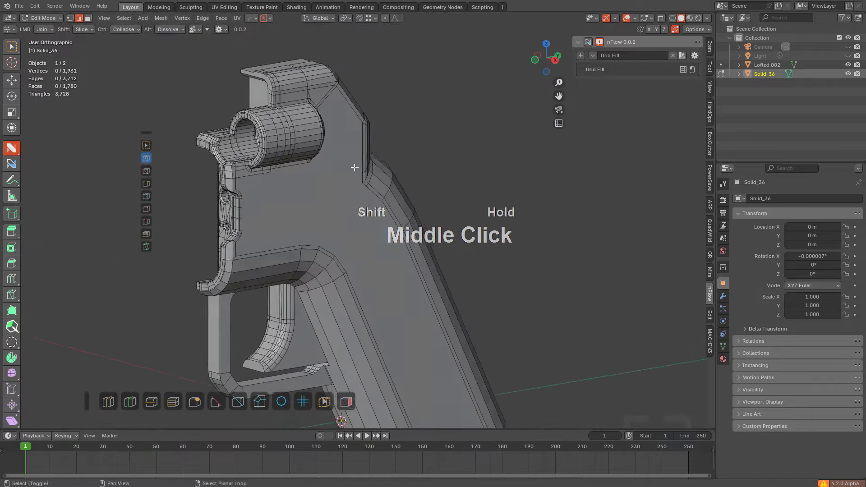
Step: Add a centred loop cut across the ledge's short vertical section between its upper and lower bends
{"action": "scroll", "coordinate": [355, 168], "scroll_direction": "up", "scroll_amount": 3}
{"action": "middle_click_drag", "start_coordinate": [491, 201], "coordinate": [330, 214]}
{"action": "scroll", "coordinate": [501, 193], "scroll_direction": "up", "scroll_amount": 2}
{"action": "left_click", "coordinate": [544, 213]}
{"action": "right_click", "coordinate": [544, 213]}
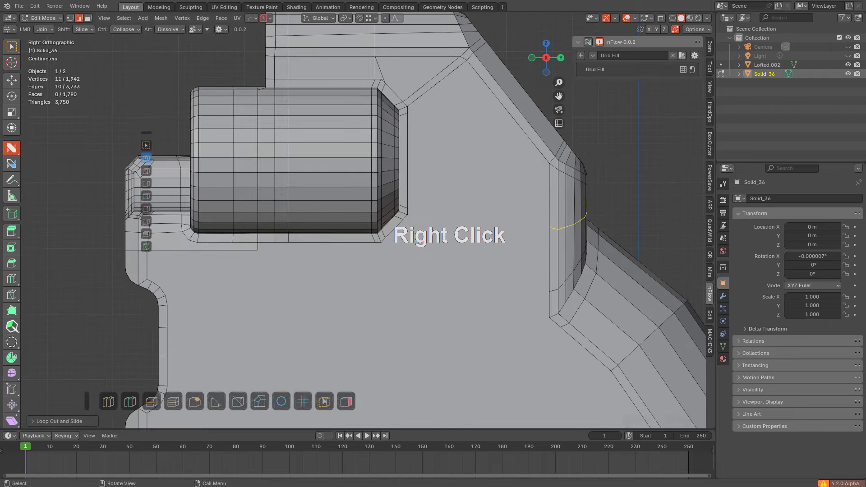
{"action": "middle_click_drag", "start_coordinate": [544, 212], "coordinate": [496, 212]}
{"action": "key", "text": "s"}
{"action": "key", "text": "z"}
{"action": "key", "text": "KP_1"}
{"action": "key", "text": "KP_0"}
{"action": "right_click", "coordinate": [491, 212]}
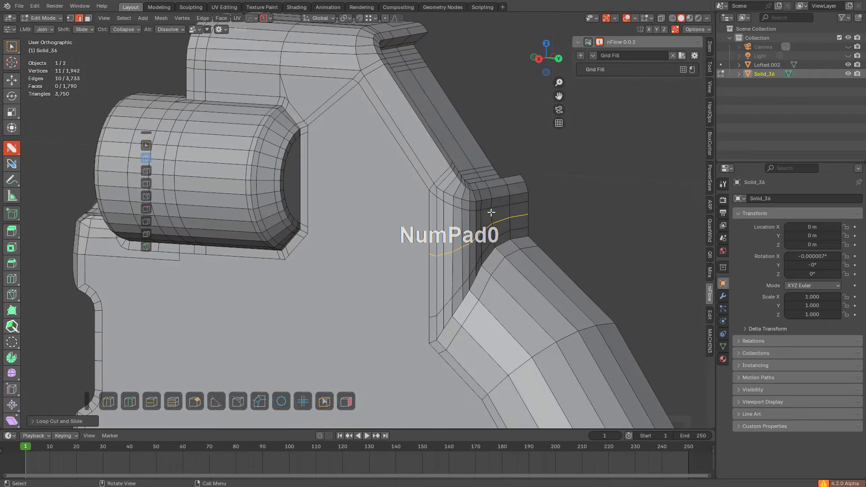
Step: Flatten the new loop by scaling it to 0 along Z, and raise it about 0.019 m along Z
{"action": "key", "text": "s"}
{"action": "key", "text": "z"}
{"action": "key", "text": "KP_0"}
{"action": "left_click", "coordinate": [491, 212]}
{"action": "key", "text": "g"}
{"action": "key", "text": "z"}
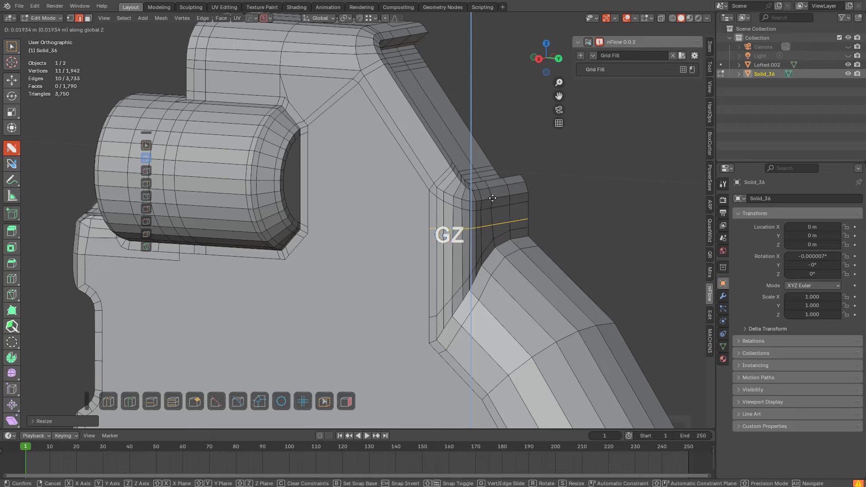
{"action": "left_click", "coordinate": [492, 199]}
{"action": "key", "text": "alt+a"}
Step: Join the barrel inset's upper corner vertex to the ledge's inner upper corner vertex, and turn on mesh face analysis
{"action": "scroll", "coordinate": [377, 172], "scroll_direction": "up", "scroll_amount": 3}
{"action": "scroll", "coordinate": [372, 166], "scroll_direction": "down", "scroll_amount": 2}
{"action": "scroll", "coordinate": [326, 153], "scroll_direction": "up", "scroll_amount": 2}
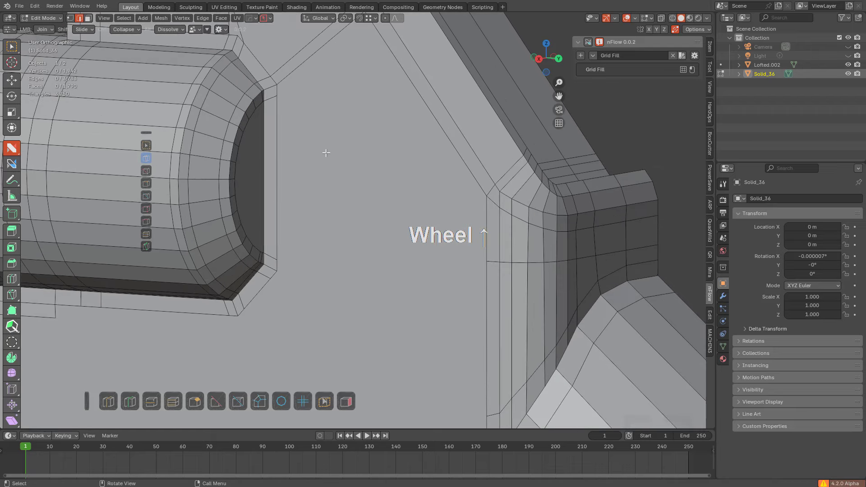
{"action": "left_click_drag", "start_coordinate": [283, 100], "coordinate": [455, 168]}
{"action": "scroll", "coordinate": [449, 167], "scroll_direction": "down", "scroll_amount": 4}
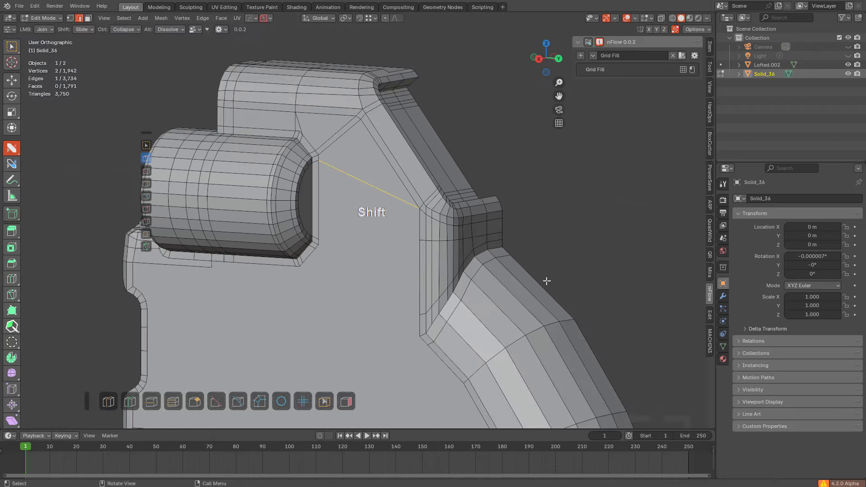
{"action": "left_click", "coordinate": [347, 411]}
Step: Join the opposite rim vertices across the barrel's half-round end face with five vertical edges
{"action": "scroll", "coordinate": [294, 208], "scroll_direction": "up", "scroll_amount": 3}
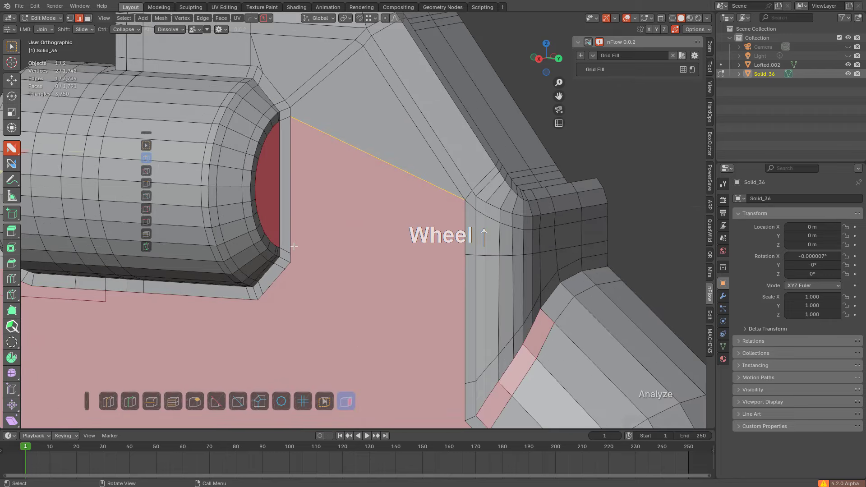
{"action": "middle_click_drag", "start_coordinate": [317, 176], "coordinate": [363, 176]}
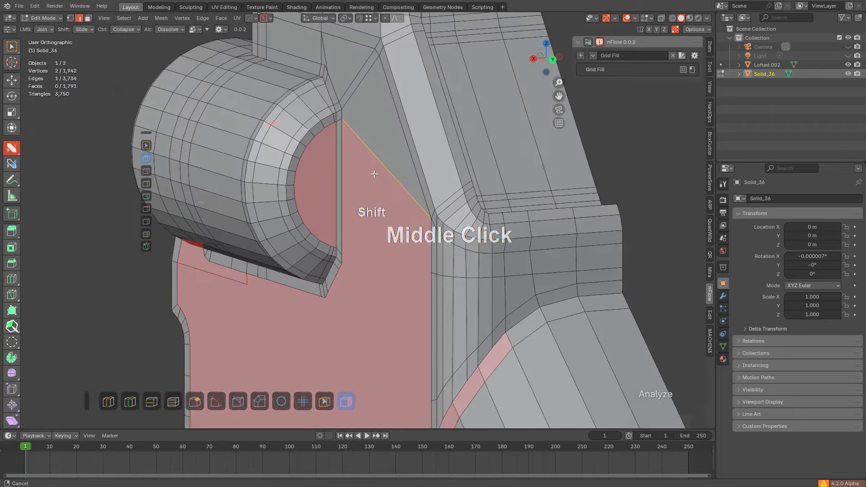
{"action": "scroll", "coordinate": [370, 66], "scroll_direction": "up", "scroll_amount": 3}
{"action": "left_click_drag", "start_coordinate": [381, 49], "coordinate": [382, 267]}
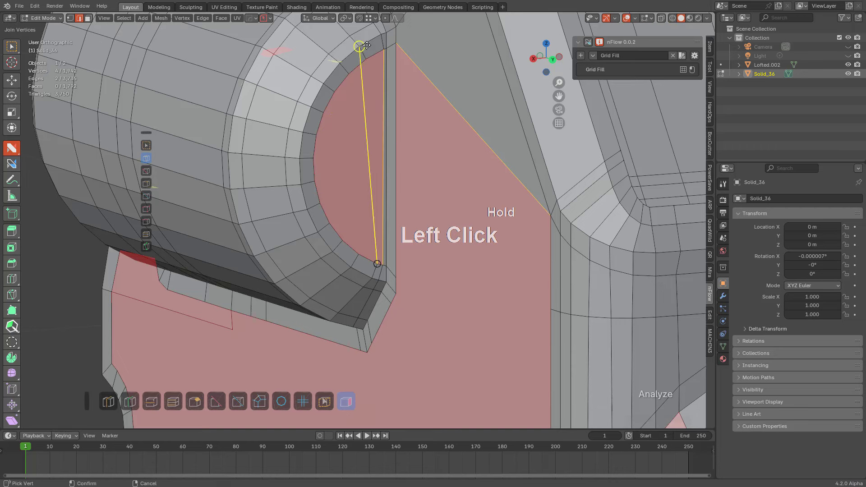
{"action": "left_click_drag", "start_coordinate": [374, 59], "coordinate": [358, 253]}
{"action": "left_click", "coordinate": [338, 234]}
{"action": "left_click_drag", "start_coordinate": [334, 91], "coordinate": [335, 92]}
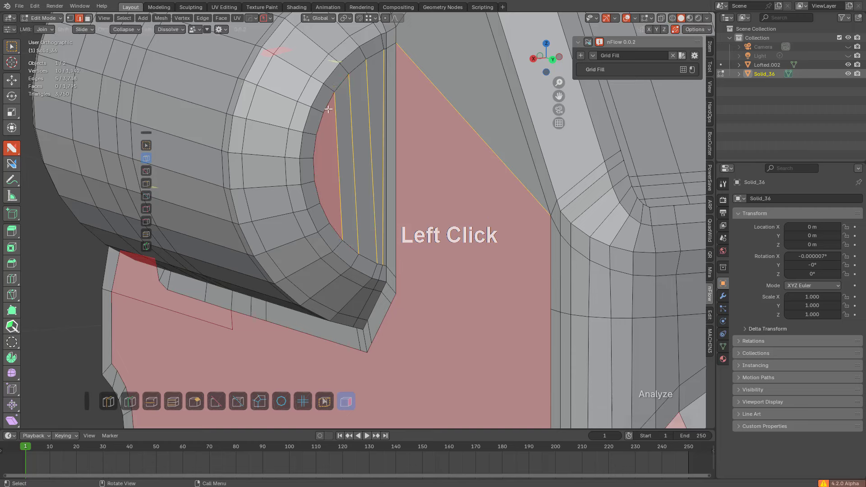
{"action": "left_click", "coordinate": [323, 112]}
{"action": "left_click_drag", "start_coordinate": [337, 215], "coordinate": [337, 216]}
Step: Add two horizontal loop cuts across the half-round end face's strips and join their ends to the rim vertices
{"action": "key", "text": "ctrl+r"}
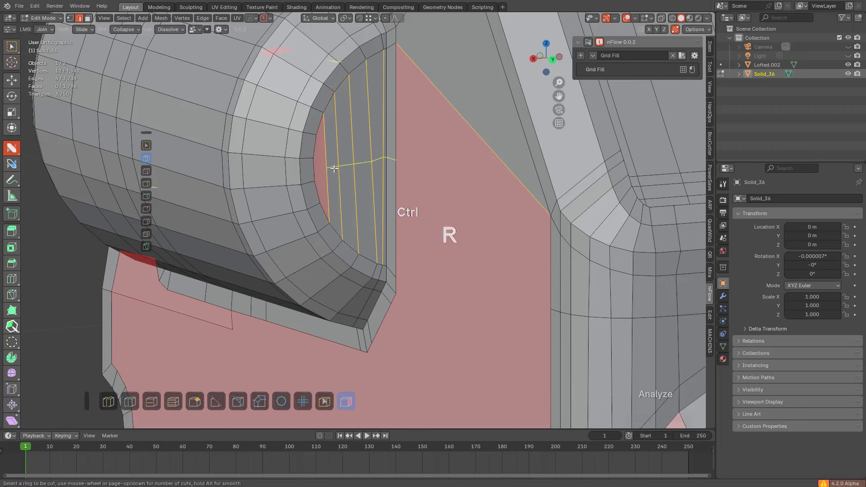
{"action": "left_click_drag", "start_coordinate": [334, 168], "coordinate": [339, 141]}
{"action": "key", "text": "ctrl+r"}
{"action": "left_click_drag", "start_coordinate": [339, 190], "coordinate": [332, 135]}
{"action": "key", "text": "alt+a"}
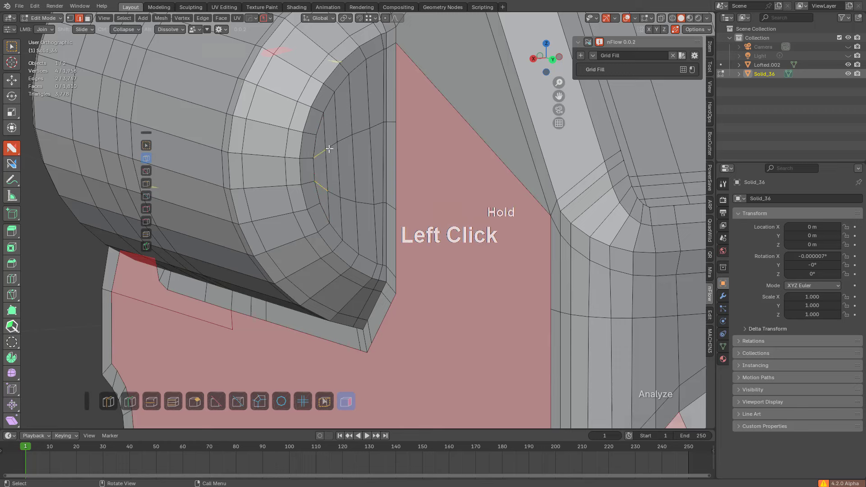
{"action": "scroll", "coordinate": [393, 153], "scroll_direction": "down", "scroll_amount": 2}
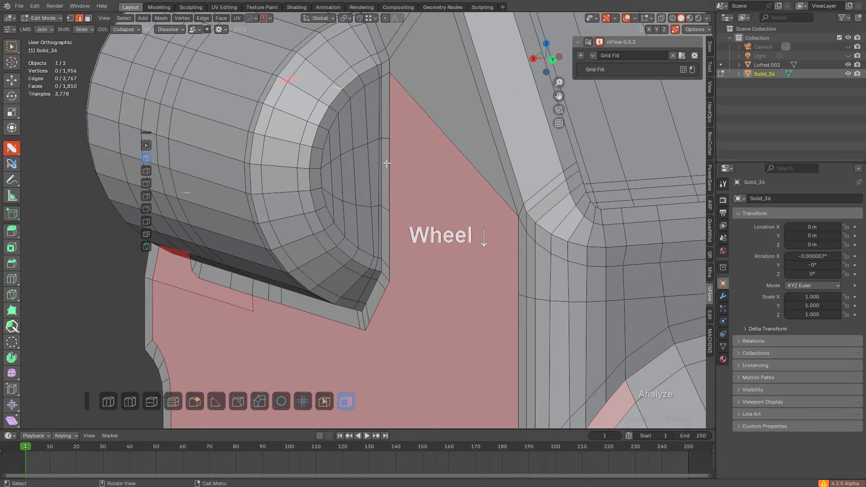
Step: Join the barrel inset's lower side vertices to the ledge's upper corner and its flattened loop with two edges across the panel
{"action": "left_click_drag", "start_coordinate": [390, 210], "coordinate": [519, 215]}
{"action": "middle_click_drag", "start_coordinate": [445, 237], "coordinate": [435, 170], "text": "shift"}
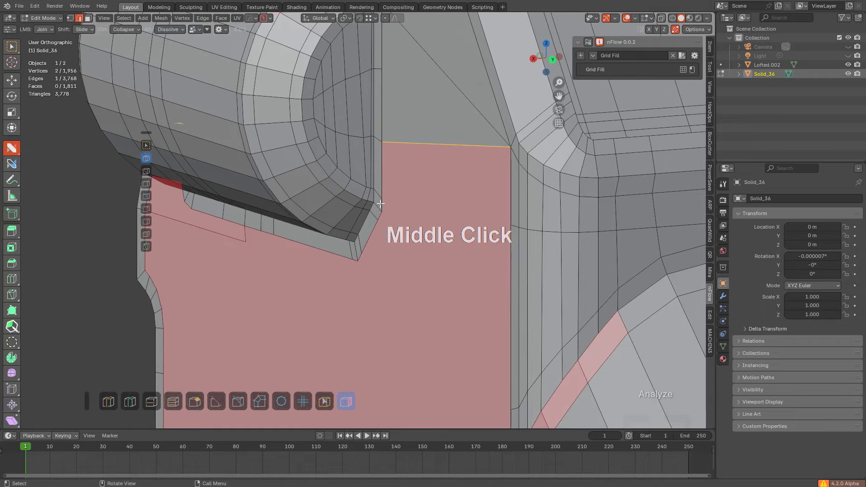
{"action": "left_click_drag", "start_coordinate": [382, 199], "coordinate": [473, 210]}
{"action": "key", "text": "alt+a"}
Step: Join the barrel inset's lower corner vertices to the two inset vertices at the ledge's lower corner with two diagonal edges
{"action": "scroll", "coordinate": [483, 212], "scroll_direction": "down", "scroll_amount": 2}
{"action": "middle_click_drag", "start_coordinate": [466, 226], "coordinate": [439, 180]}
{"action": "scroll", "coordinate": [439, 180], "scroll_direction": "up", "scroll_amount": 2}
{"action": "scroll", "coordinate": [440, 180], "scroll_direction": "up", "scroll_amount": 2}
{"action": "middle_click_drag", "start_coordinate": [469, 205], "coordinate": [395, 139], "text": "shift"}
{"action": "scroll", "coordinate": [394, 139], "scroll_direction": "down", "scroll_amount": 1}
{"action": "middle_click_drag", "start_coordinate": [496, 198], "coordinate": [466, 200], "text": "shift"}
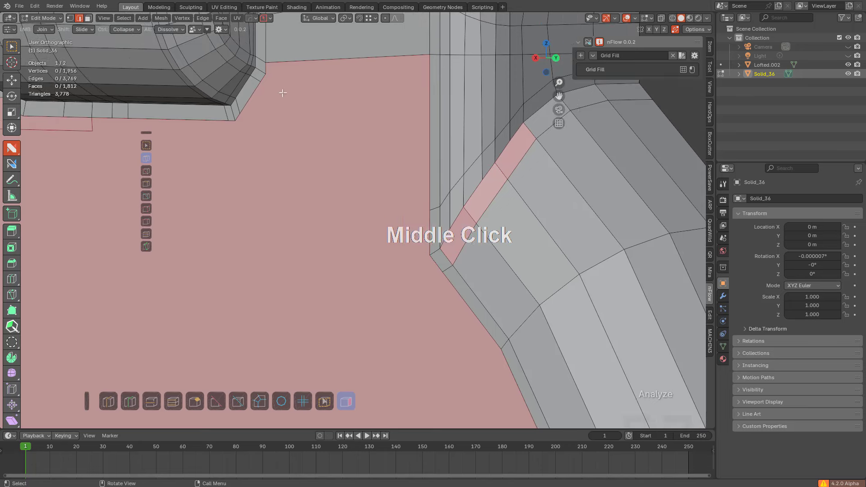
{"action": "left_click_drag", "start_coordinate": [278, 81], "coordinate": [280, 81]}
{"action": "left_click_drag", "start_coordinate": [397, 159], "coordinate": [398, 160]}
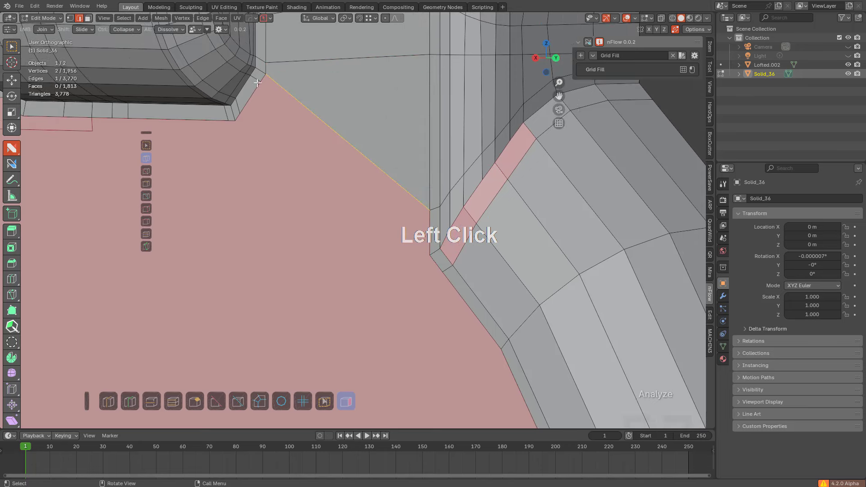
{"action": "left_click_drag", "start_coordinate": [257, 83], "coordinate": [383, 210]}
{"action": "left_click_drag", "start_coordinate": [424, 247], "coordinate": [425, 248]}
Step: Join the barrel inset's bottom corner vertices to three vertices along the lower curved border with fanned edges across the panel
{"action": "scroll", "coordinate": [387, 209], "scroll_direction": "down", "scroll_amount": 4}
{"action": "middle_click_drag", "start_coordinate": [346, 175], "coordinate": [330, 150], "text": "shift"}
{"action": "scroll", "coordinate": [359, 202], "scroll_direction": "down", "scroll_amount": 1}
{"action": "scroll", "coordinate": [374, 209], "scroll_direction": "up", "scroll_amount": 3}
{"action": "scroll", "coordinate": [322, 112], "scroll_direction": "down", "scroll_amount": 1}
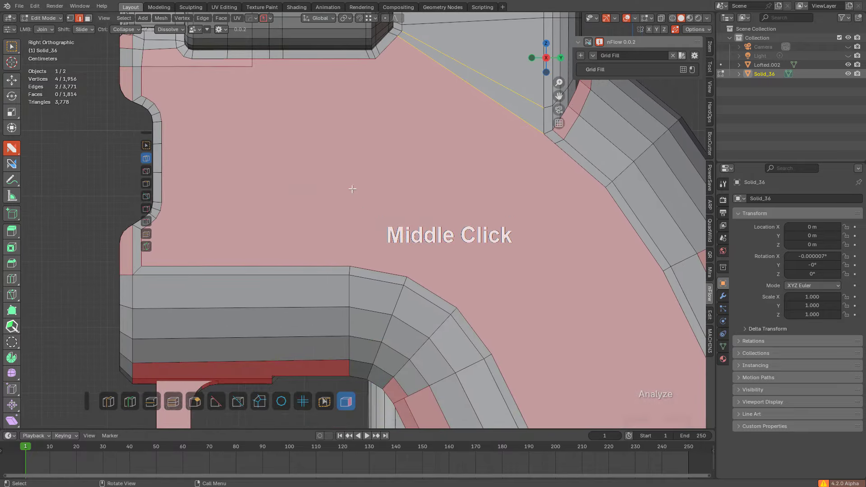
{"action": "left_click_drag", "start_coordinate": [362, 58], "coordinate": [380, 138]}
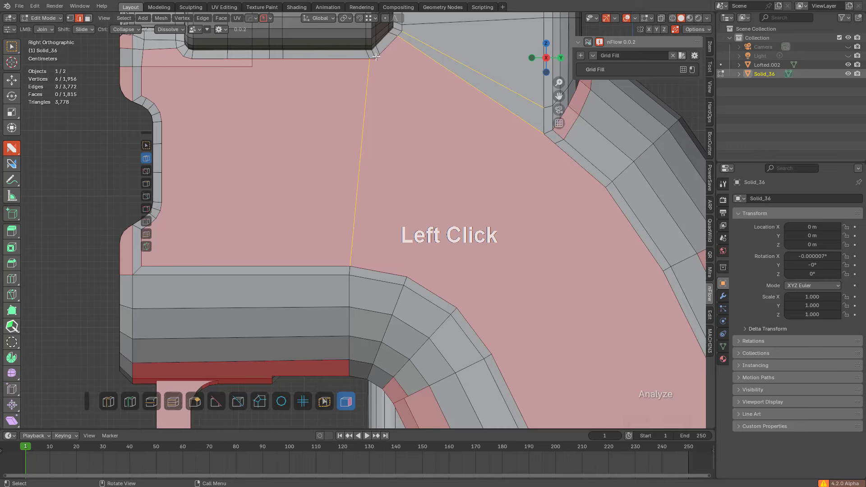
{"action": "left_click_drag", "start_coordinate": [376, 56], "coordinate": [388, 164]}
{"action": "left_click_drag", "start_coordinate": [409, 227], "coordinate": [410, 225]}
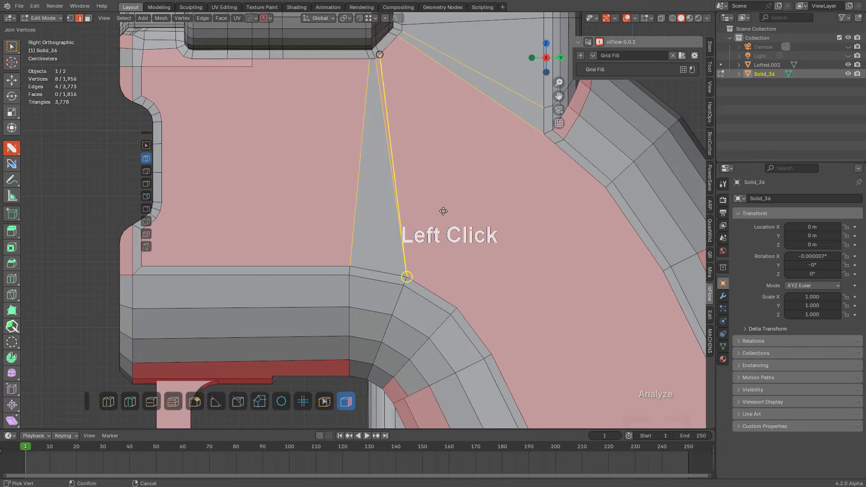
{"action": "left_click_drag", "start_coordinate": [467, 278], "coordinate": [458, 300]}
Step: Add an even loop cut across the fanned faces near the barrel, and join its end to the ledge's lower corner vertex
{"action": "middle_click_drag", "start_coordinate": [433, 171], "coordinate": [428, 232], "text": "shift"}
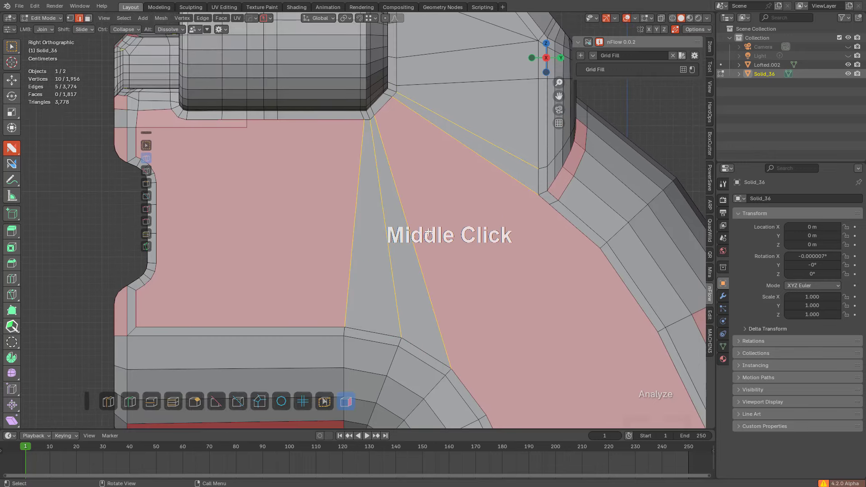
{"action": "left_click", "coordinate": [393, 204]}
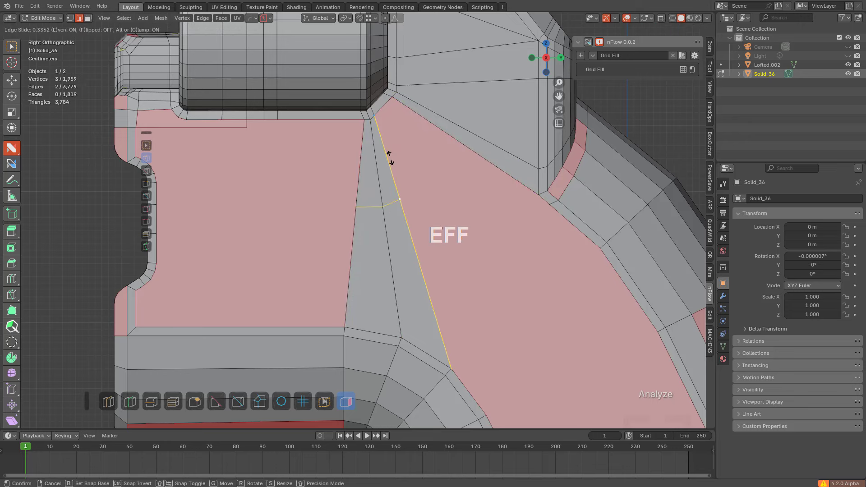
{"action": "left_click", "coordinate": [388, 142]}
{"action": "key", "text": "1"}
{"action": "left_click_drag", "start_coordinate": [396, 179], "coordinate": [530, 190], "text": "shift"}
Step: Select the loop cut's edge path across the fanned faces, slide it by about -0.055, and deselect it
{"action": "middle_click_drag", "start_coordinate": [398, 155], "coordinate": [485, 186], "text": "shift"}
{"action": "left_click", "coordinate": [445, 218]}
{"action": "left_click", "coordinate": [479, 218], "text": "ctrl"}
{"action": "key", "text": "g"}
{"action": "key", "text": "g"}
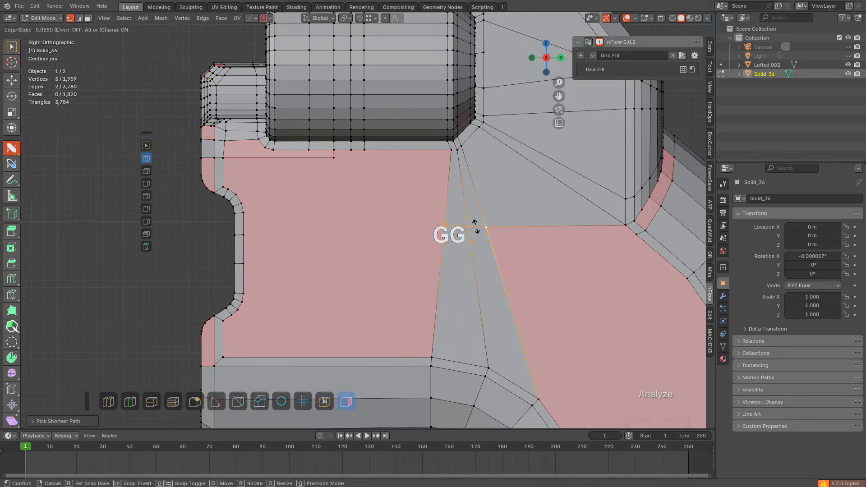
{"action": "left_click", "coordinate": [479, 227]}
{"action": "key", "text": "alt+a"}
Step: Dissolve the stray L-shaped edge in the panel just below the barrel
{"action": "middle_click_drag", "start_coordinate": [342, 193], "coordinate": [384, 190], "text": "shift"}
{"action": "middle_click_drag", "start_coordinate": [384, 190], "coordinate": [460, 187]}
{"action": "scroll", "coordinate": [427, 244], "scroll_direction": "up", "scroll_amount": 3}
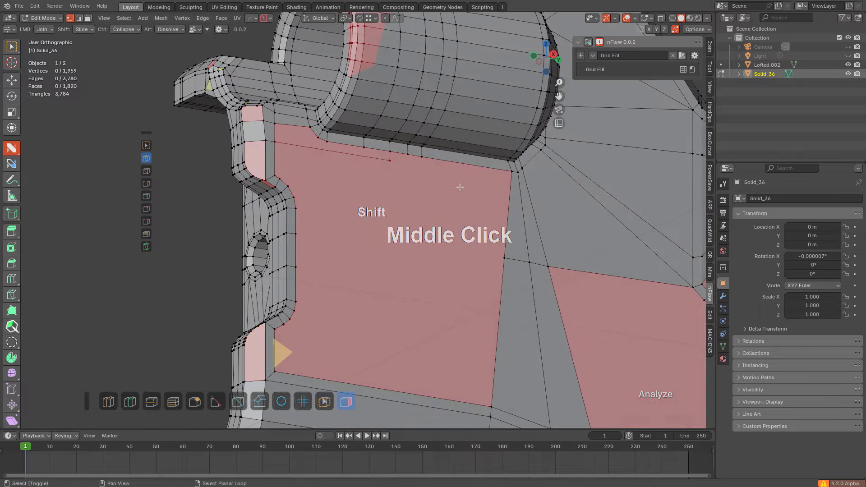
{"action": "left_click", "coordinate": [289, 140], "text": "alt"}
Step: Knife-cut a horizontal edge from the panel inset's lower front corner across to the outer edge
{"action": "middle_click_drag", "start_coordinate": [289, 140], "coordinate": [402, 154]}
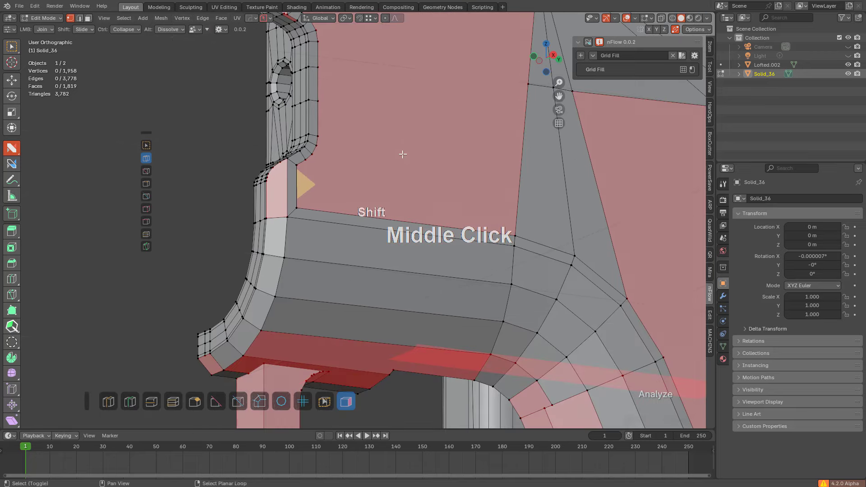
{"action": "middle_click_drag", "start_coordinate": [362, 196], "coordinate": [394, 182], "text": "alt"}
{"action": "scroll", "coordinate": [394, 182], "scroll_direction": "up", "scroll_amount": 2}
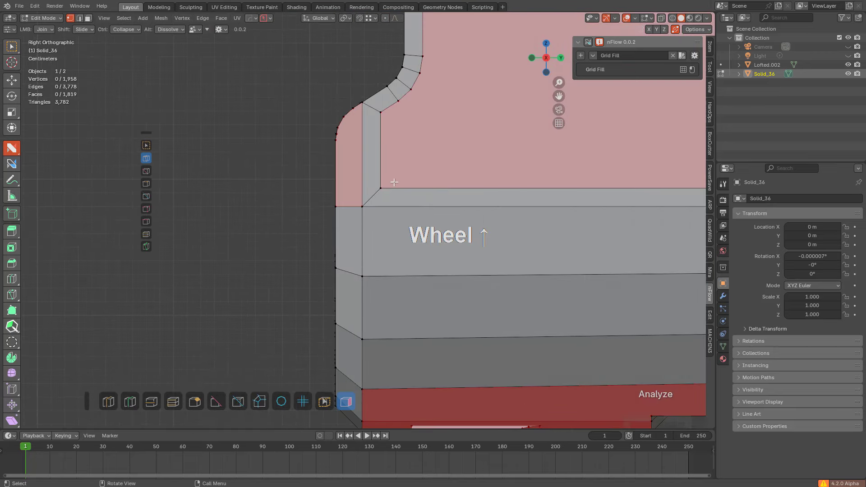
{"action": "key", "text": "k"}
{"action": "key", "text": "a"}
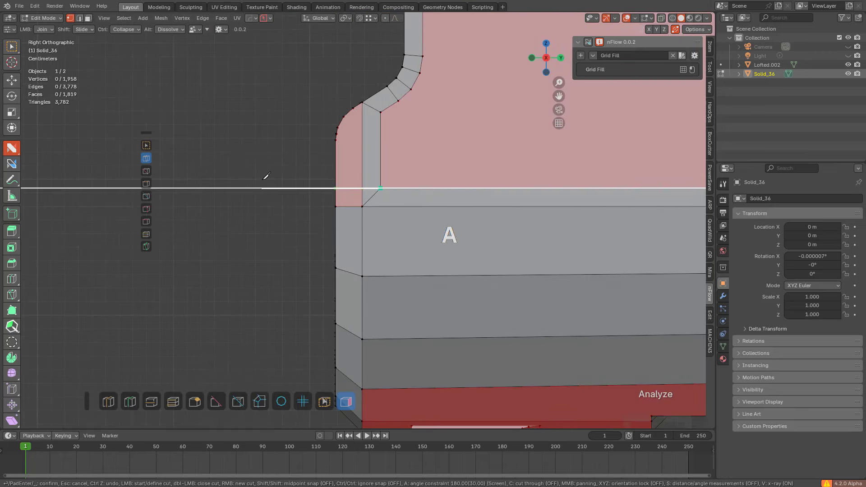
{"action": "left_click", "coordinate": [265, 177]}
{"action": "key", "text": "space"}
{"action": "key", "text": "alt+a"}
{"action": "scroll", "coordinate": [415, 253], "scroll_direction": "down", "scroll_amount": 2}
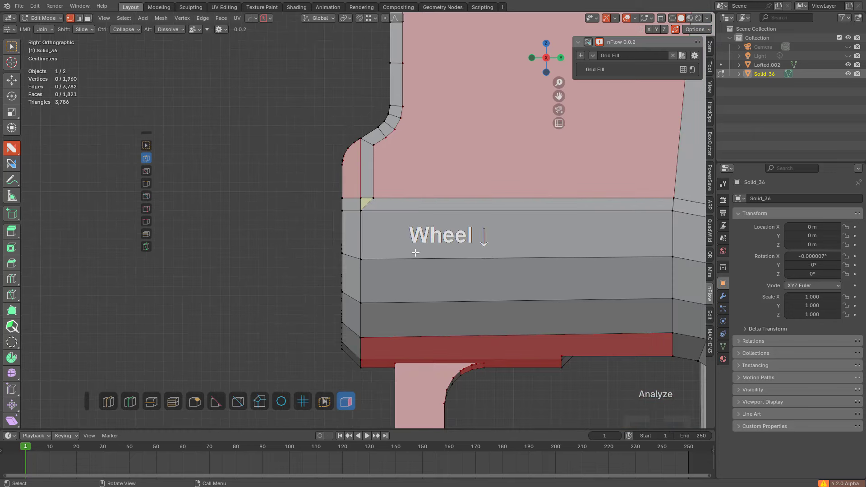
Step: Add a vertical loop cut across the bands below the panel, slid toward the front to line up with the inset corner
{"action": "left_click", "coordinate": [428, 246]}
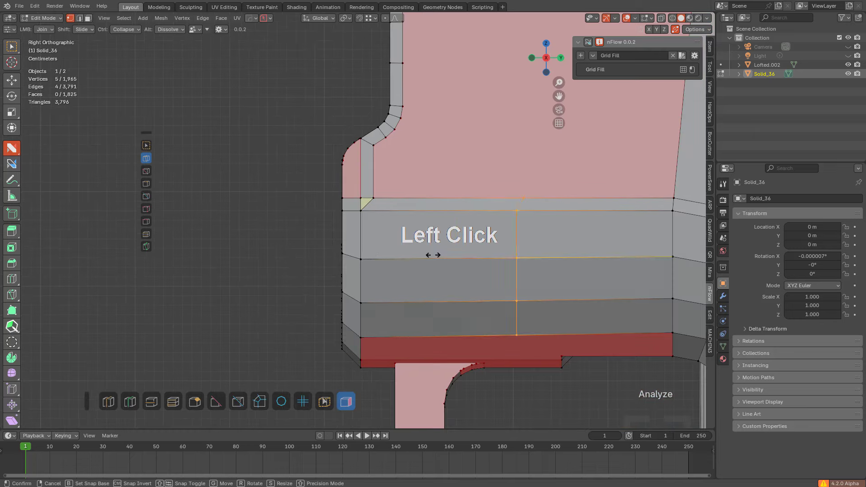
{"action": "left_click", "coordinate": [290, 226]}
{"action": "scroll", "coordinate": [410, 179], "scroll_direction": "up", "scroll_amount": 2}
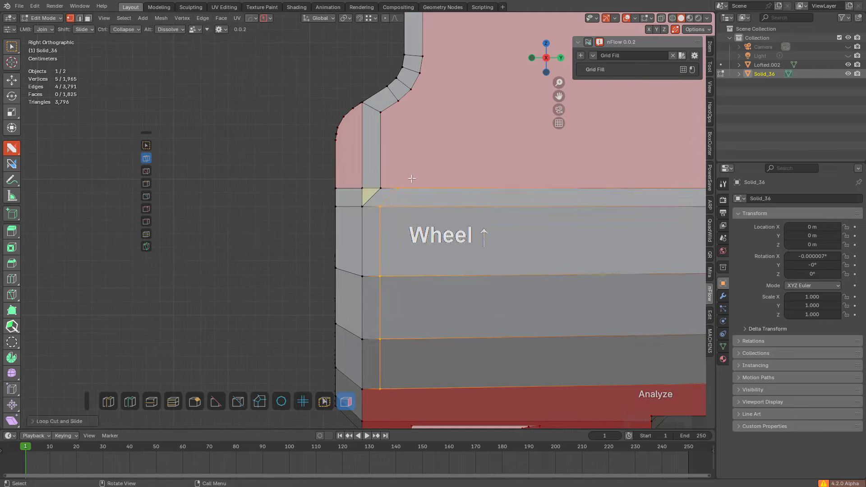
{"action": "key", "text": "alt+a"}
Step: Slide the new loop's top vertex onto the panel's inset corner to merge them, and dissolve the corner's diagonal edge
{"action": "left_click_drag", "start_coordinate": [397, 188], "coordinate": [364, 181], "text": "shift"}
{"action": "scroll", "coordinate": [366, 198], "scroll_direction": "up", "scroll_amount": 1}
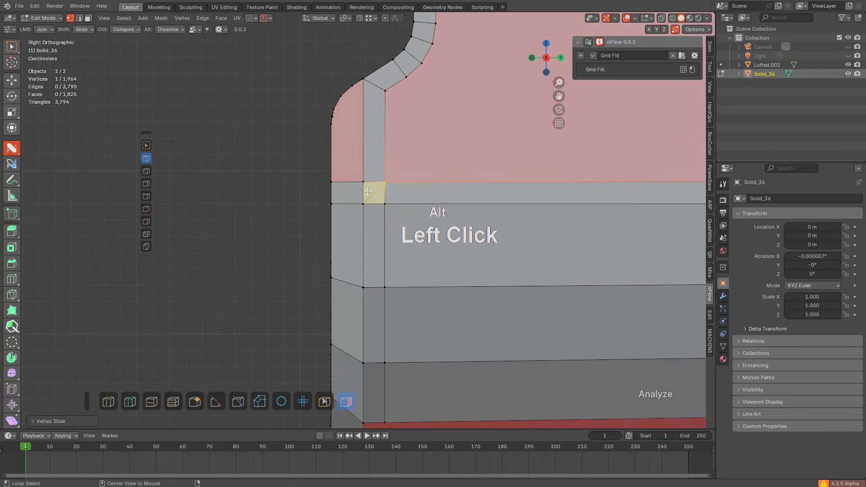
{"action": "left_click", "coordinate": [369, 191], "text": "alt"}
Step: Inset the small curved n-gon at the lower front corner, beside the large panel, by about 0.006 m
{"action": "scroll", "coordinate": [464, 198], "scroll_direction": "down", "scroll_amount": 2}
{"action": "middle_click_drag", "start_coordinate": [469, 199], "coordinate": [371, 246], "text": "shift"}
{"action": "scroll", "coordinate": [395, 219], "scroll_direction": "down", "scroll_amount": 1}
{"action": "middle_click_drag", "start_coordinate": [396, 218], "coordinate": [465, 198], "text": "shift"}
{"action": "scroll", "coordinate": [350, 203], "scroll_direction": "down", "scroll_amount": 2}
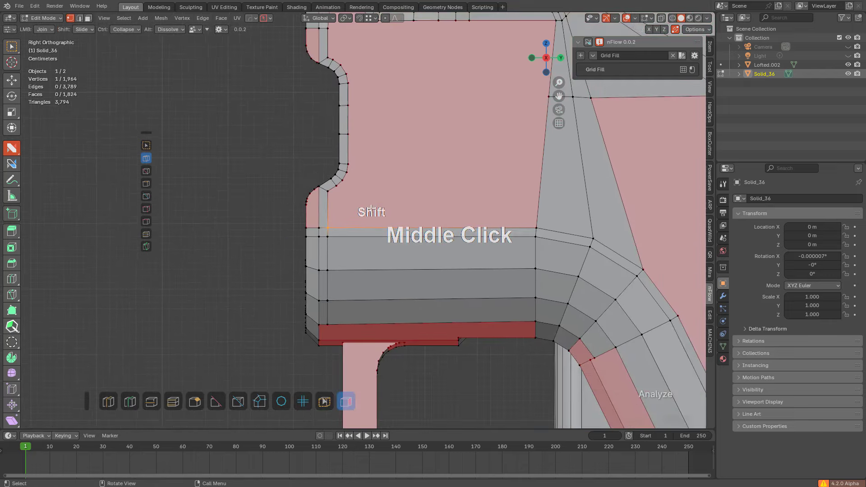
{"action": "scroll", "coordinate": [465, 198], "scroll_direction": "up", "scroll_amount": 3}
{"action": "key", "text": "3"}
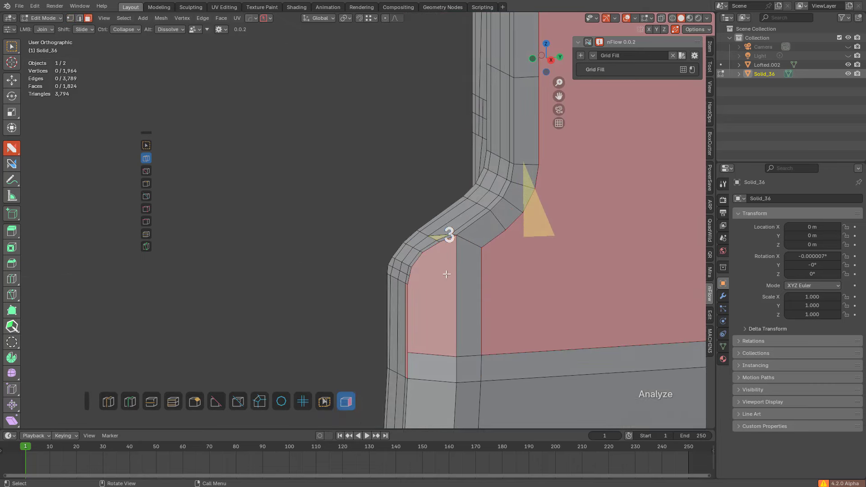
{"action": "left_click", "coordinate": [442, 270]}
{"action": "mouse_move", "coordinate": [443, 270]}
{"action": "middle_mouse_down", "text": "shift"}
{"action": "mouse_move", "coordinate": [443, 167]}
{"action": "mouse_move", "coordinate": [412, 204]}
{"action": "mouse_move", "coordinate": [429, 261]}
{"action": "middle_mouse_up", "text": "shift"}
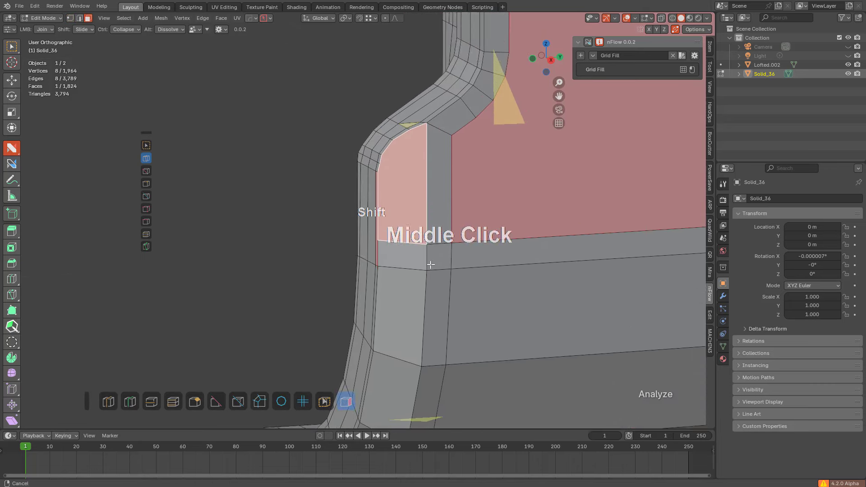
{"action": "scroll", "coordinate": [578, 265], "scroll_direction": "up", "scroll_amount": 2}
{"action": "key", "text": "i"}
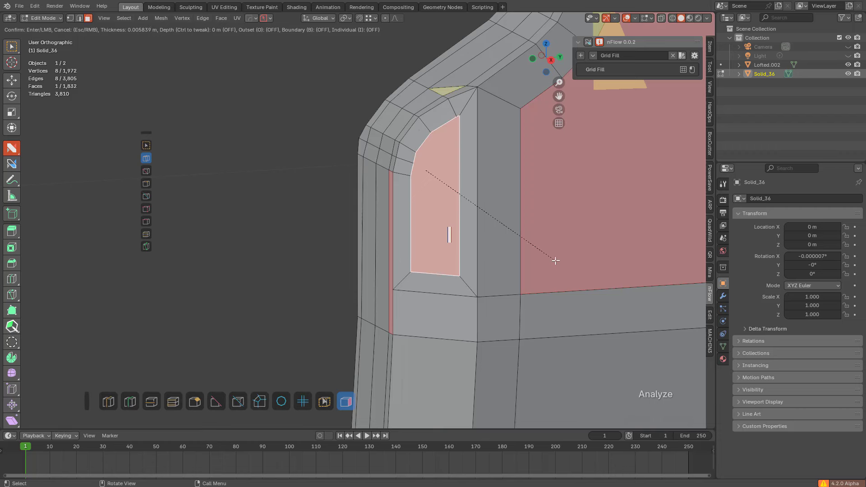
{"action": "left_click", "coordinate": [550, 261]}
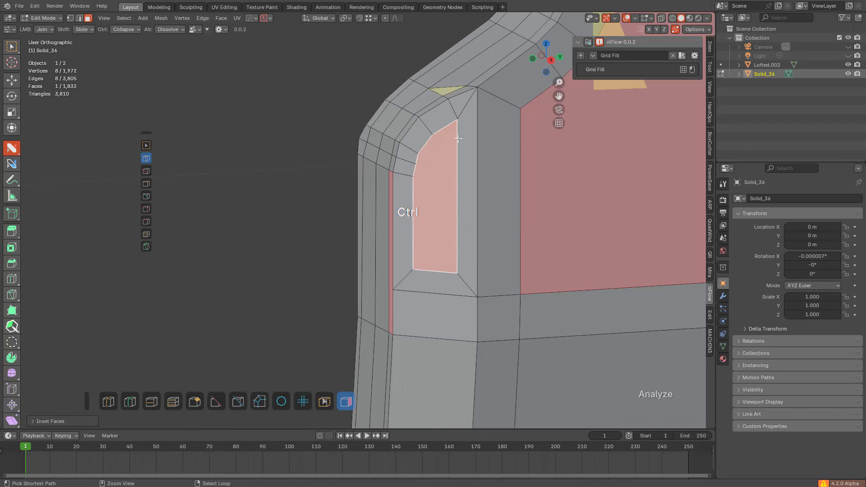
Step: Add a vertical loop cut toward the front below the small inset and slide its top vertex onto the inset's lower front corner
{"action": "left_click", "coordinate": [458, 121], "text": "ctrl"}
{"action": "left_click_drag", "start_coordinate": [432, 285], "coordinate": [394, 299]}
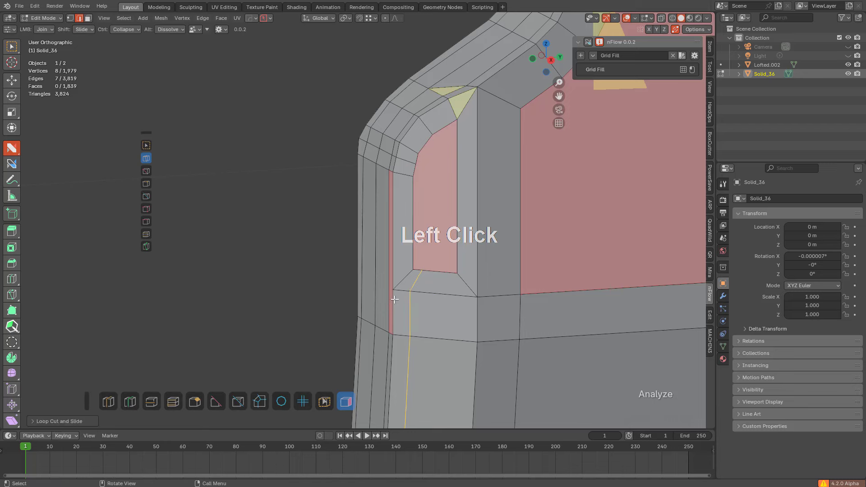
{"action": "left_click", "coordinate": [421, 269], "text": "shift"}
{"action": "left_click", "coordinate": [414, 271]}
Step: Add a second vertical loop cut toward the rear below the inset and merge the inset's lower corners down onto the two loops
{"action": "key", "text": "ctrl+r"}
{"action": "left_click", "coordinate": [444, 302]}
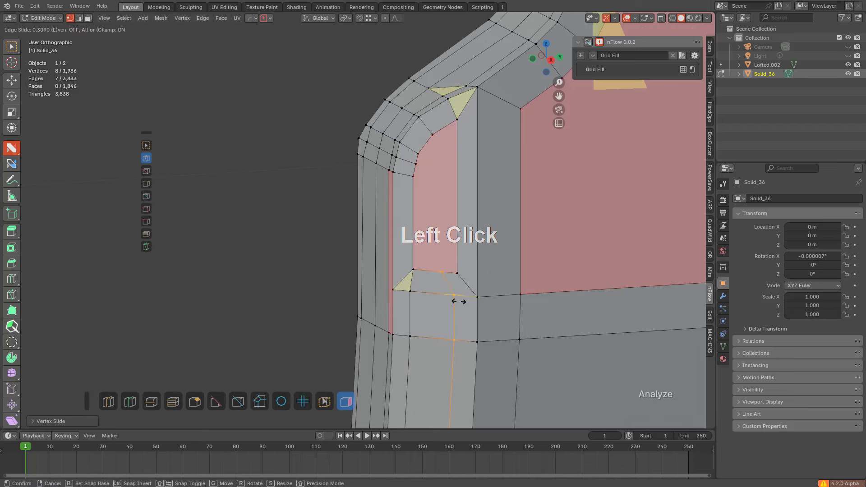
{"action": "left_click_drag", "start_coordinate": [463, 302], "coordinate": [465, 302]}
{"action": "key", "text": "alt+a"}
{"action": "left_click_drag", "start_coordinate": [448, 272], "coordinate": [462, 285], "text": "shift"}
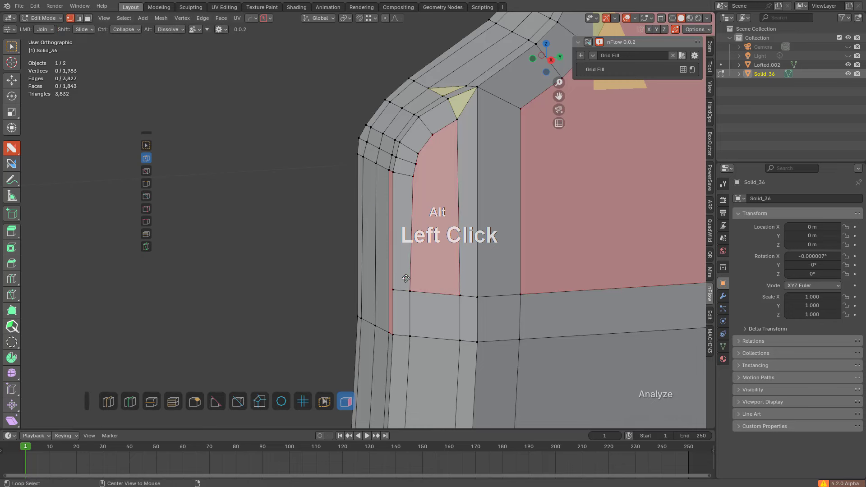
Step: Try to slide the horizontal edge row below the small inset down onto the edge beneath it
{"action": "middle_click_drag", "start_coordinate": [443, 188], "coordinate": [371, 198], "text": "shift"}
{"action": "scroll", "coordinate": [425, 178], "scroll_direction": "down", "scroll_amount": 2}
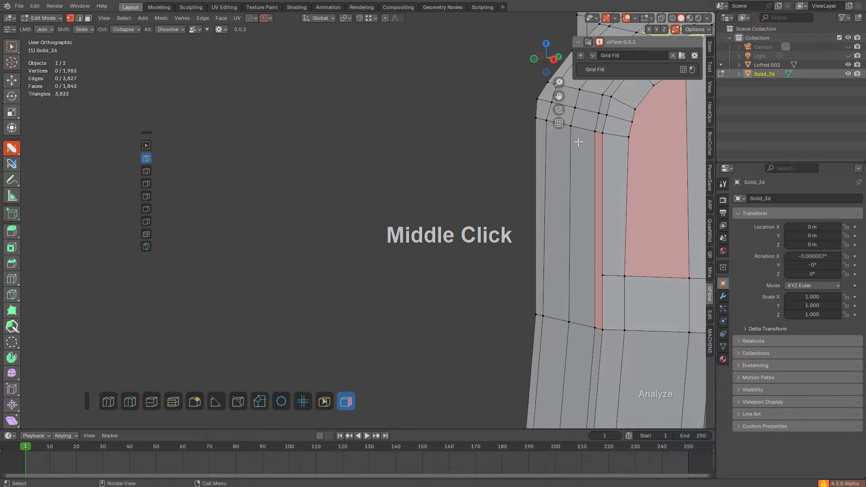
{"action": "left_click", "coordinate": [627, 136]}
{"action": "key", "text": "KP_Decimal"}
{"action": "middle_click_drag", "start_coordinate": [455, 219], "coordinate": [410, 220]}
{"action": "scroll", "coordinate": [309, 207], "scroll_direction": "up", "scroll_amount": 2}
{"action": "mouse_move", "coordinate": [309, 207]}
{"action": "middle_mouse_down"}
{"action": "mouse_move", "coordinate": [429, 195]}
{"action": "mouse_move", "coordinate": [360, 211]}
{"action": "mouse_move", "coordinate": [319, 207]}
{"action": "middle_mouse_up"}
{"action": "left_click", "coordinate": [449, 211], "text": "ctrl"}
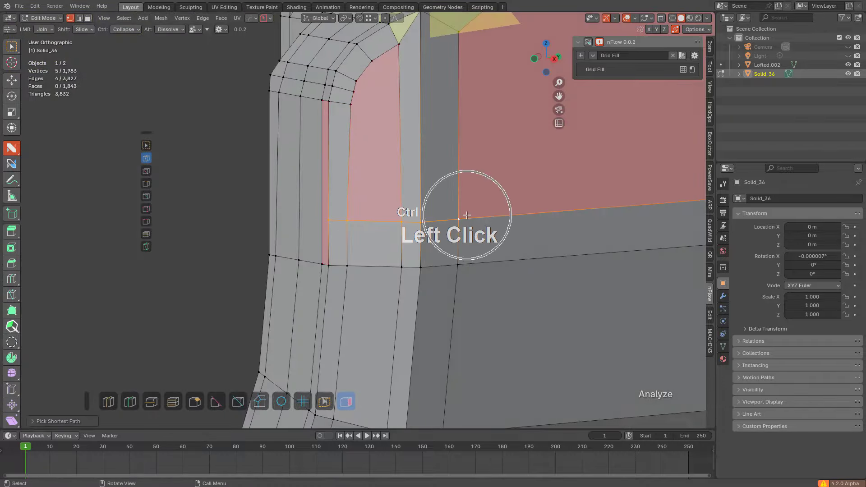
{"action": "key", "text": "g"}
{"action": "key", "text": "g"}
{"action": "left_click", "coordinate": [464, 239]}
{"action": "scroll", "coordinate": [555, 216], "scroll_direction": "down", "scroll_amount": 3}
{"action": "middle_click_drag", "start_coordinate": [555, 216], "coordinate": [415, 242], "text": "shift"}
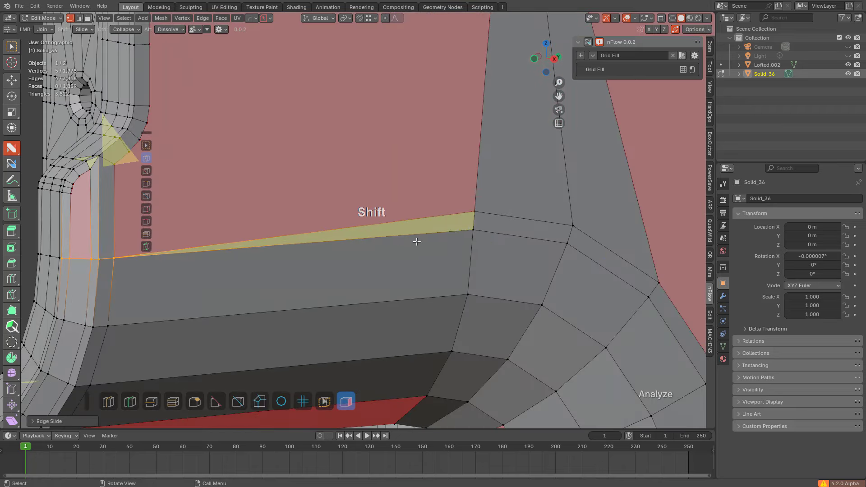
{"action": "key", "text": "ctrl+z"}
Step: Add a vertical loop cut midway along the lower bands and slide the front horizontal edge row down to merge with the edge below
{"action": "left_click", "coordinate": [360, 216]}
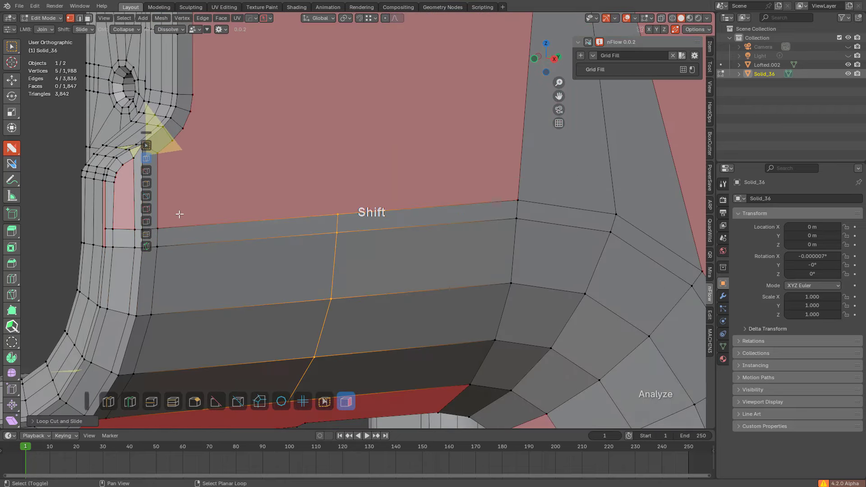
{"action": "middle_click_drag", "start_coordinate": [177, 213], "coordinate": [286, 224], "text": "shift"}
{"action": "left_click", "coordinate": [280, 227]}
{"action": "key", "text": "g"}
{"action": "key", "text": "g"}
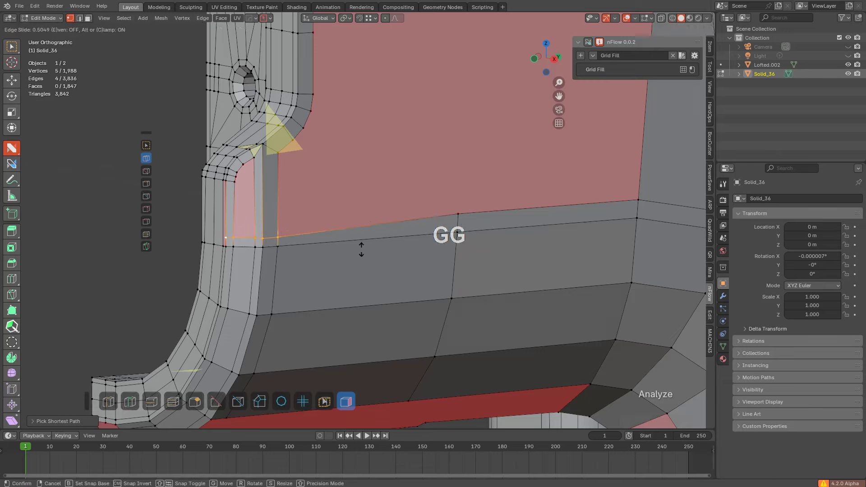
{"action": "left_click", "coordinate": [345, 306]}
Step: Add a horizontal loop cut across the vertical strips behind the small inset, level with the lower end of its curve
{"action": "scroll", "coordinate": [360, 209], "scroll_direction": "up", "scroll_amount": 4}
{"action": "scroll", "coordinate": [351, 201], "scroll_direction": "up", "scroll_amount": 3}
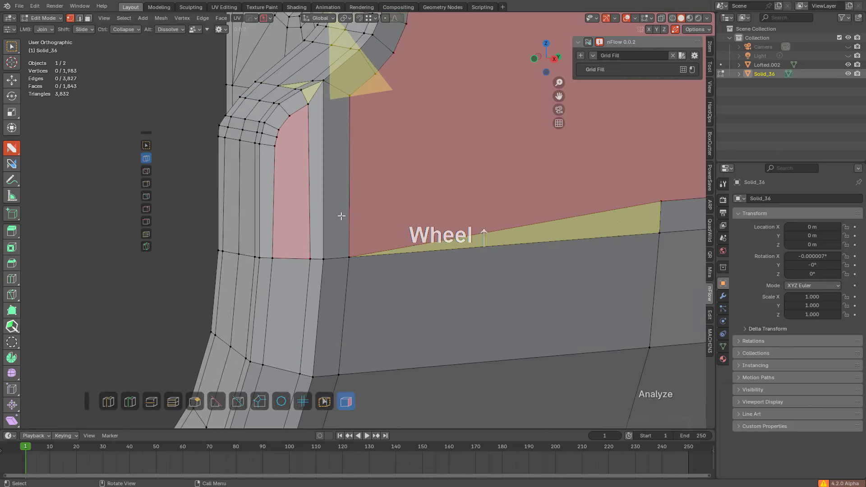
{"action": "key", "text": "ctrl+r"}
{"action": "left_click", "coordinate": [312, 133]}
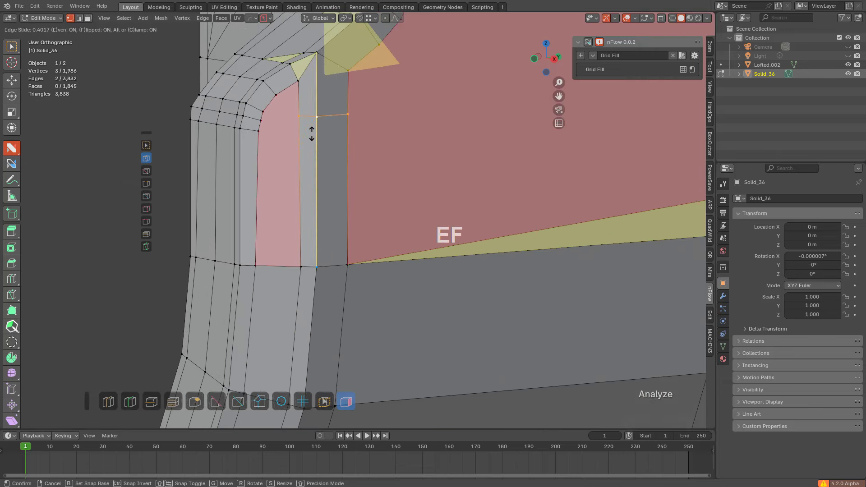
{"action": "left_click", "coordinate": [312, 148]}
{"action": "key", "text": "alt+a"}
Step: Add another loop cut higher on the same strips and slide its front vertex onto the inset's upper rear corner
{"action": "scroll", "coordinate": [377, 184], "scroll_direction": "up", "scroll_amount": 3}
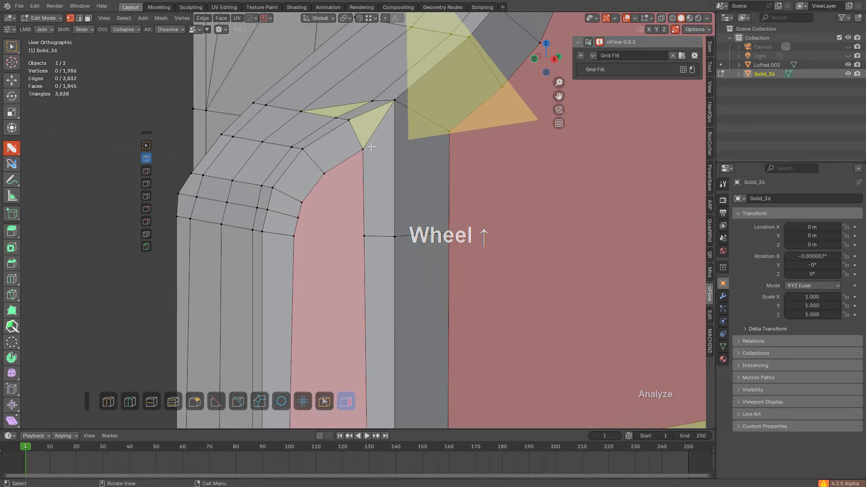
{"action": "left_click", "coordinate": [385, 172]}
{"action": "left_click", "coordinate": [376, 168]}
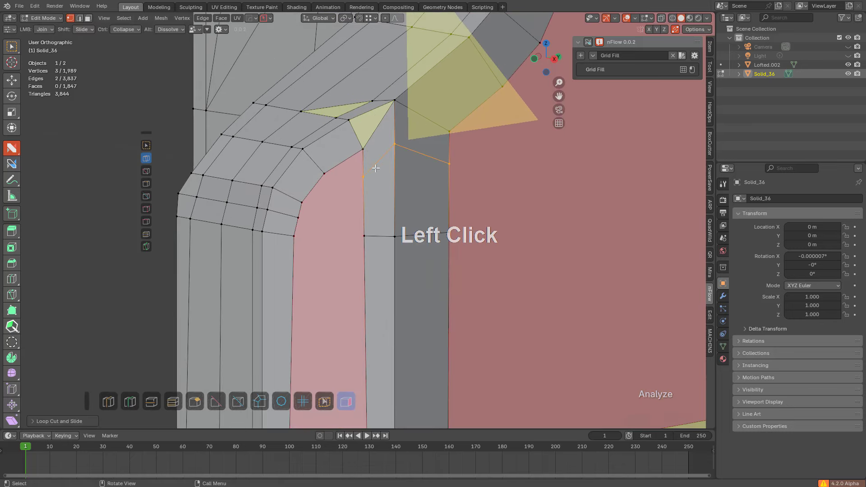
{"action": "left_click", "coordinate": [366, 180], "text": "shift"}
Step: Dissolve the diagonal edge at the inset's upper corner and join two lower curve vertices to the rear vertex of the lower loop
{"action": "left_click", "coordinate": [366, 124]}
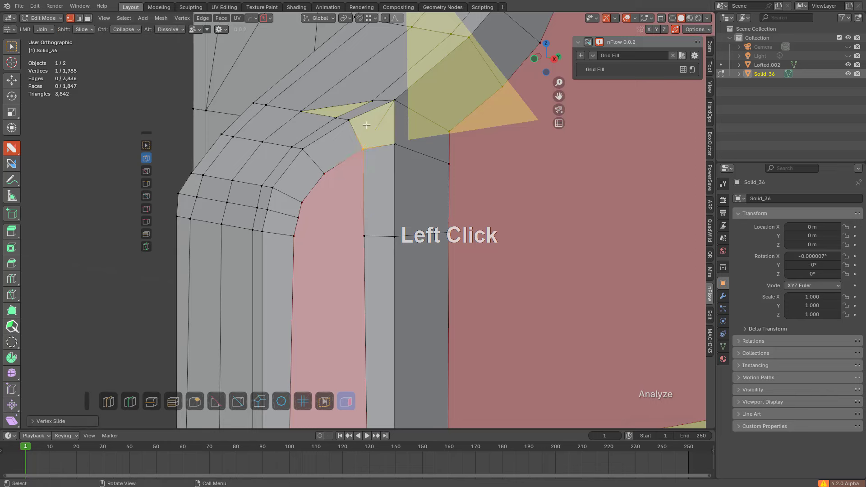
{"action": "left_click", "coordinate": [371, 140], "text": "alt"}
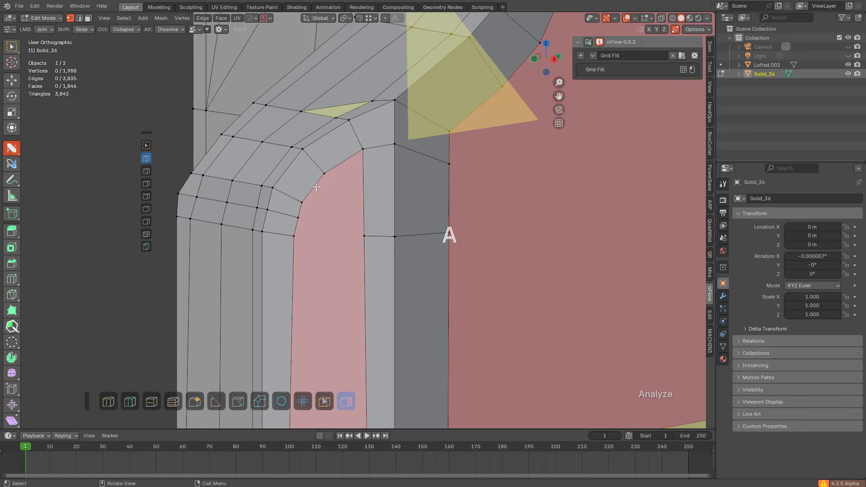
{"action": "left_click_drag", "start_coordinate": [304, 202], "coordinate": [362, 235]}
{"action": "left_click_drag", "start_coordinate": [297, 236], "coordinate": [360, 234]}
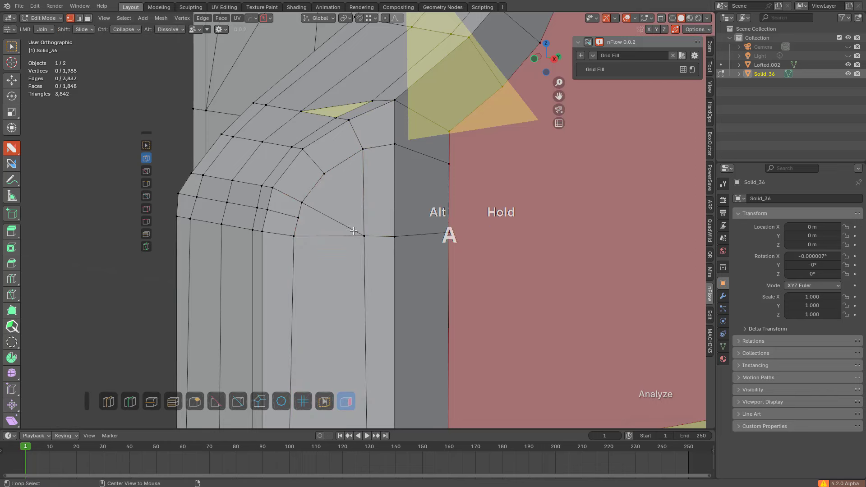
Step: Join the lower strip loop's rear vertex to the mid-band loop's top vertex and dissolve the diagonal between the two triangles
{"action": "scroll", "coordinate": [353, 231], "scroll_direction": "down", "scroll_amount": 3}
{"action": "middle_click_drag", "start_coordinate": [425, 265], "coordinate": [353, 201], "text": "shift"}
{"action": "scroll", "coordinate": [418, 178], "scroll_direction": "down", "scroll_amount": 6}
{"action": "scroll", "coordinate": [428, 223], "scroll_direction": "up", "scroll_amount": 3}
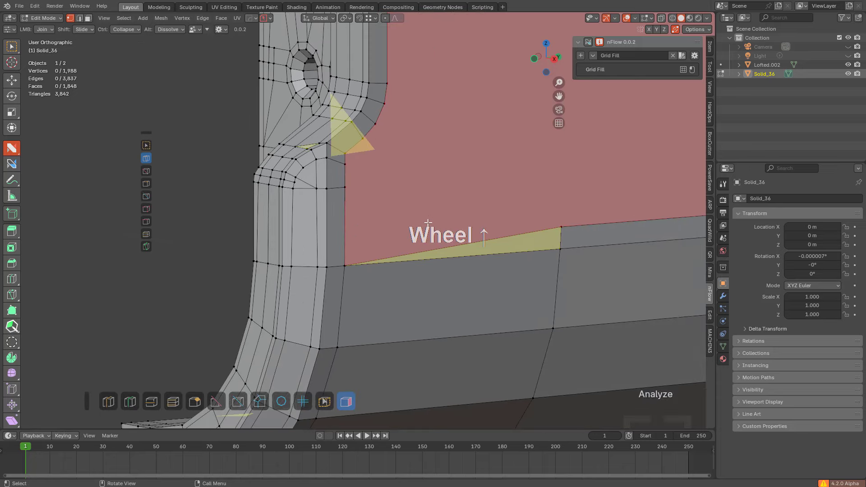
{"action": "left_click_drag", "start_coordinate": [349, 189], "coordinate": [552, 231]}
{"action": "left_click", "coordinate": [488, 243], "text": "alt"}
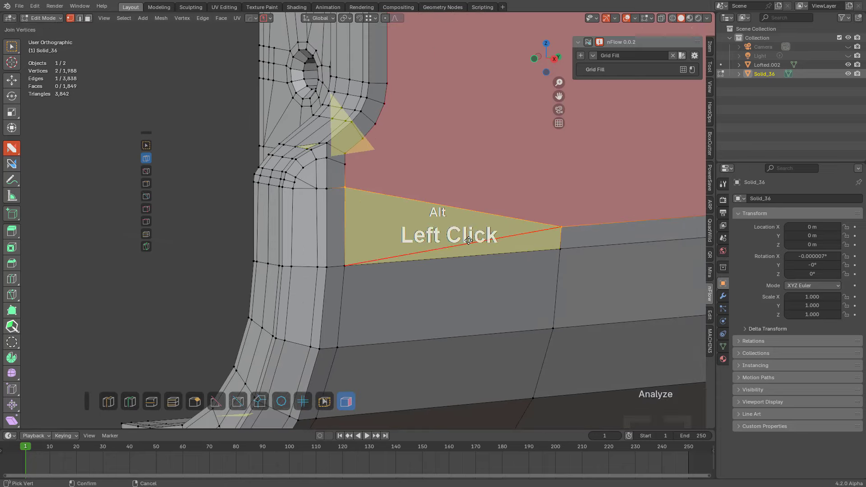
{"action": "key", "text": "alt+a"}
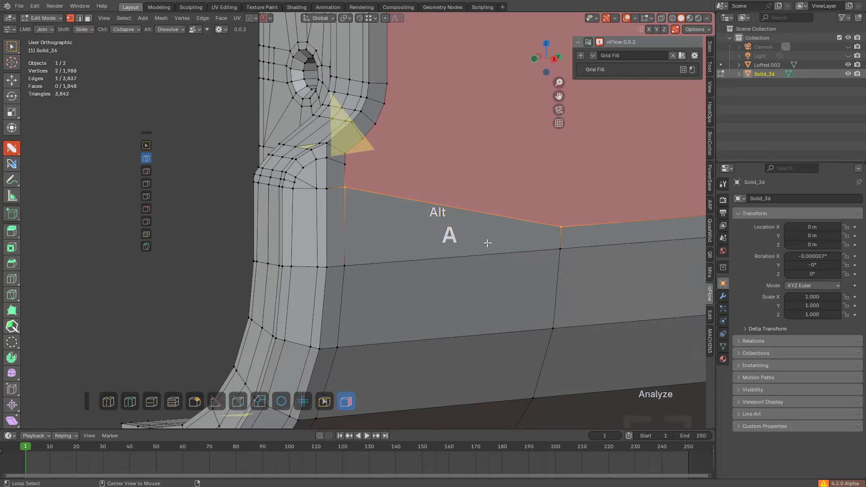
Step: Add a vertical loop cut across the lower bands, slid toward the front corner strip
{"action": "middle_click_drag", "start_coordinate": [487, 243], "coordinate": [412, 248]}
{"action": "scroll", "coordinate": [397, 223], "scroll_direction": "up", "scroll_amount": 2}
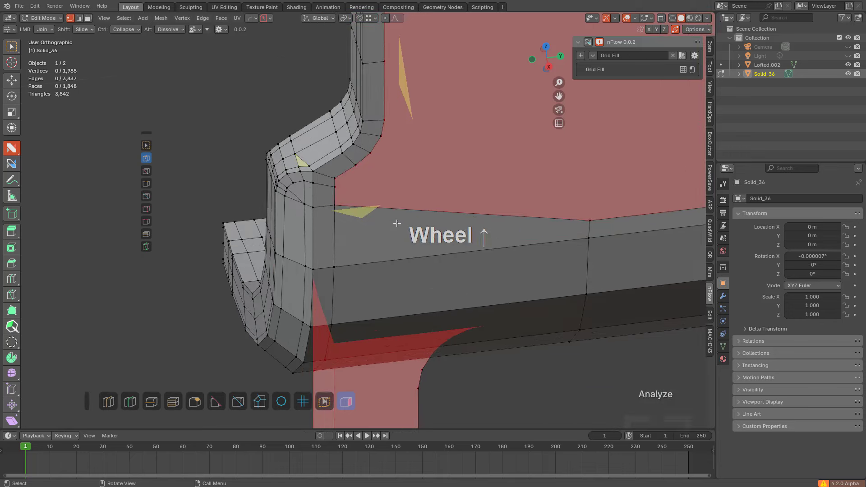
{"action": "key", "text": "ctrl+r"}
{"action": "left_click", "coordinate": [408, 219]}
{"action": "left_click", "coordinate": [374, 212]}
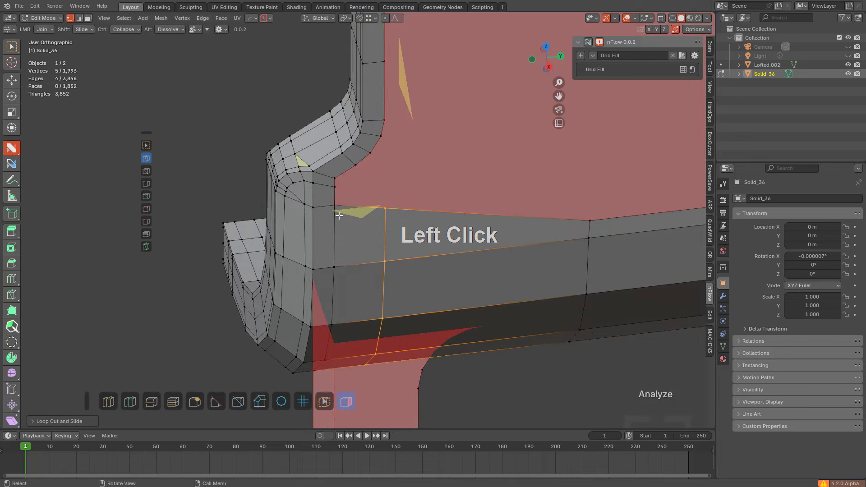
Step: Join three vertices along the panel's lower front curve to the top vertex of the new vertical loop
{"action": "middle_click_drag", "start_coordinate": [375, 212], "coordinate": [320, 170]}
{"action": "left_click", "coordinate": [336, 162]}
{"action": "left_click_drag", "start_coordinate": [377, 187], "coordinate": [387, 203]}
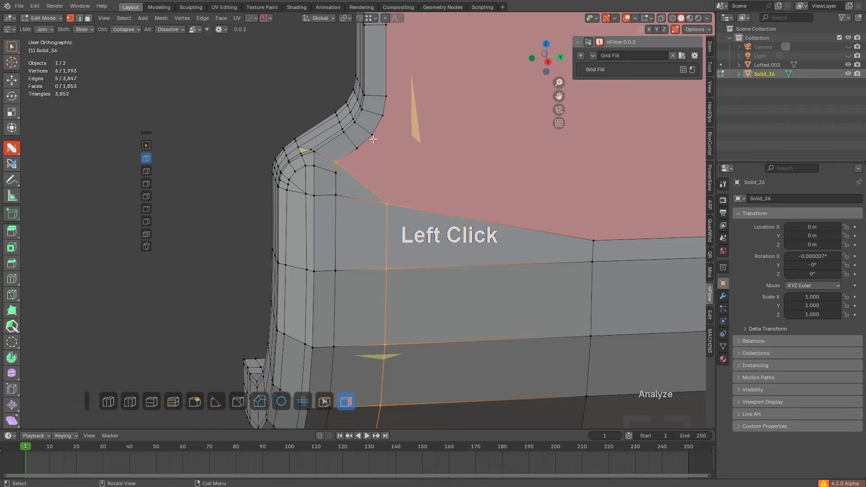
{"action": "left_click_drag", "start_coordinate": [373, 135], "coordinate": [387, 203]}
{"action": "left_click_drag", "start_coordinate": [387, 96], "coordinate": [397, 139]}
{"action": "left_click_drag", "start_coordinate": [410, 189], "coordinate": [411, 189]}
Step: Join the front notch's upper vertex to the rear strip's vertex with a roughly horizontal edge across the large panel
{"action": "scroll", "coordinate": [496, 186], "scroll_direction": "down", "scroll_amount": 5}
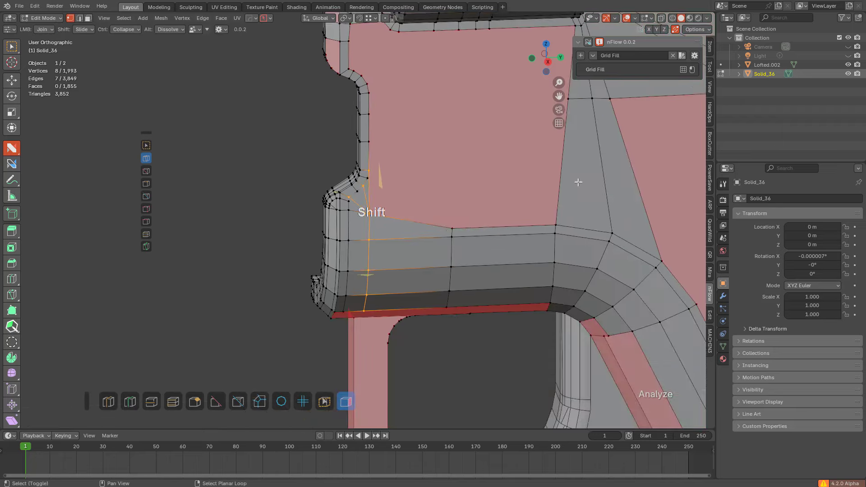
{"action": "middle_click_drag", "start_coordinate": [522, 108], "coordinate": [400, 211], "text": "shift"}
{"action": "scroll", "coordinate": [399, 211], "scroll_direction": "down", "scroll_amount": 1}
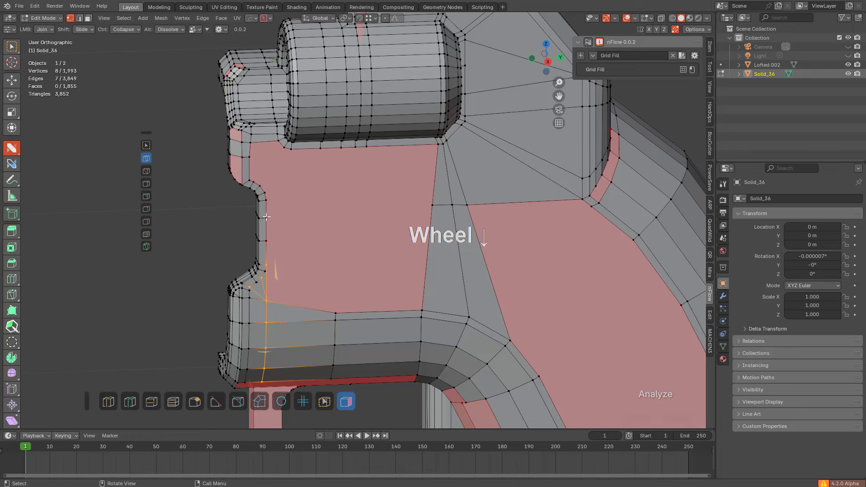
{"action": "left_click", "coordinate": [432, 204]}
{"action": "scroll", "coordinate": [217, 224], "scroll_direction": "up", "scroll_amount": 3}
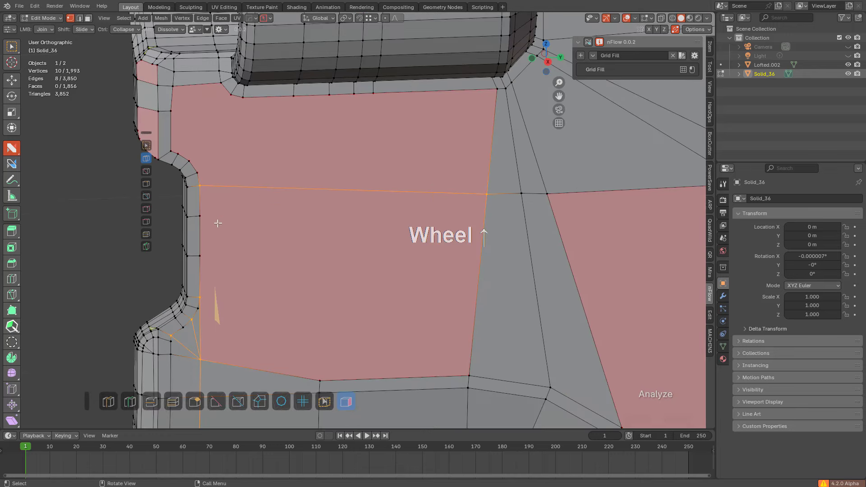
Step: Add a horizontal loop cut across the rear strips below that edge and join it to the next vertex down the front notch
{"action": "scroll", "coordinate": [516, 270], "scroll_direction": "down", "scroll_amount": 1}
{"action": "key", "text": "ctrl+r"}
{"action": "left_click", "coordinate": [512, 274]}
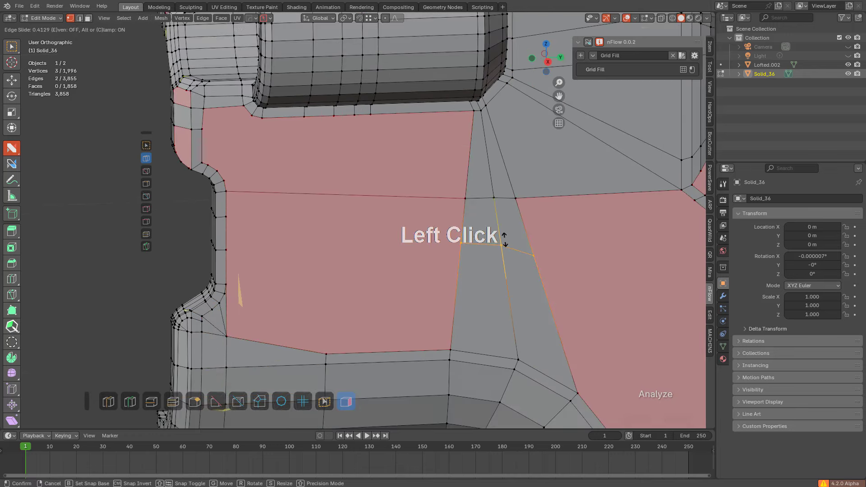
{"action": "left_click", "coordinate": [504, 232]}
{"action": "key", "text": "alt+a"}
{"action": "left_click_drag", "start_coordinate": [463, 234], "coordinate": [227, 218]}
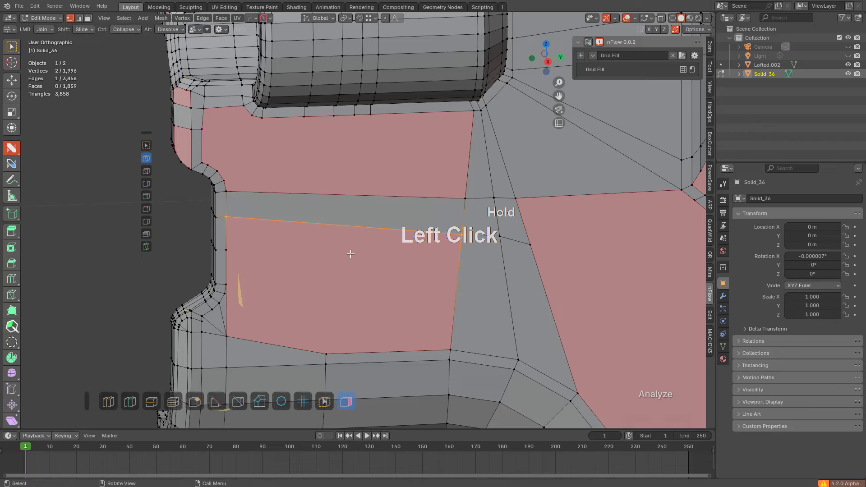
Step: Add a lower loop cut across the rear strips and join it to the following vertex of the front notch
{"action": "left_click", "coordinate": [465, 275]}
{"action": "key", "text": "alt+a"}
{"action": "left_click_drag", "start_coordinate": [465, 290], "coordinate": [226, 249]}
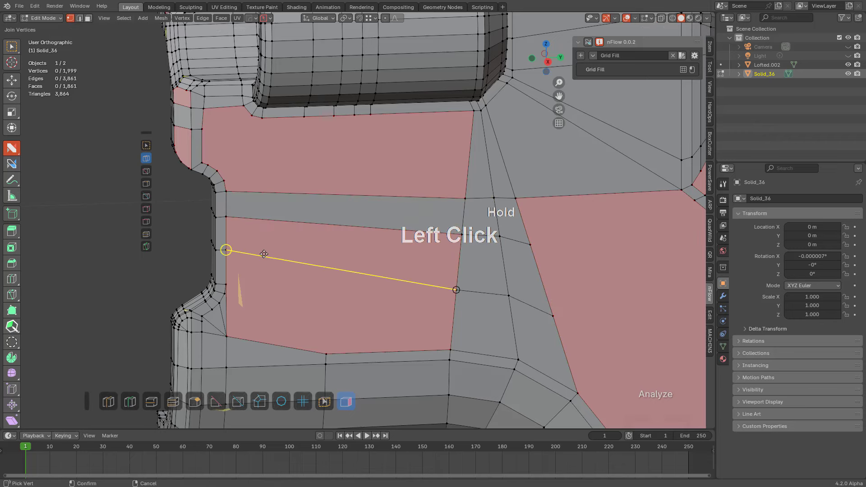
Step: Slide the lower loop's edges up along the rear strips until its panel edge runs nearly horizontal
{"action": "middle_click_drag", "start_coordinate": [420, 303], "coordinate": [406, 224], "text": "shift"}
{"action": "left_click", "coordinate": [445, 211]}
{"action": "left_click", "coordinate": [536, 236], "text": "ctrl"}
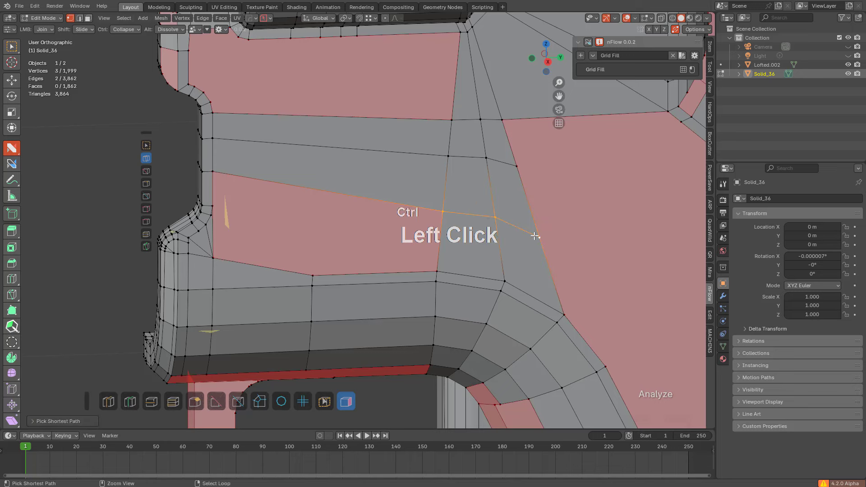
{"action": "key", "text": "g"}
{"action": "key", "text": "g"}
{"action": "left_click", "coordinate": [527, 185]}
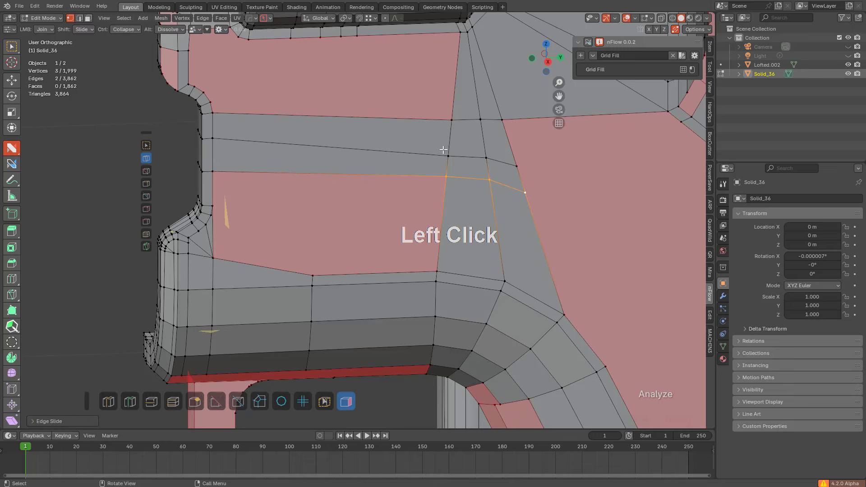
Step: Slide the upper loop's edges up along the rear strips to level its edge across the panel
{"action": "left_click", "coordinate": [448, 156]}
{"action": "left_click", "coordinate": [517, 166], "text": "ctrl"}
{"action": "key", "text": "g"}
{"action": "key", "text": "g"}
{"action": "left_click", "coordinate": [488, 142]}
{"action": "key", "text": "alt+a"}
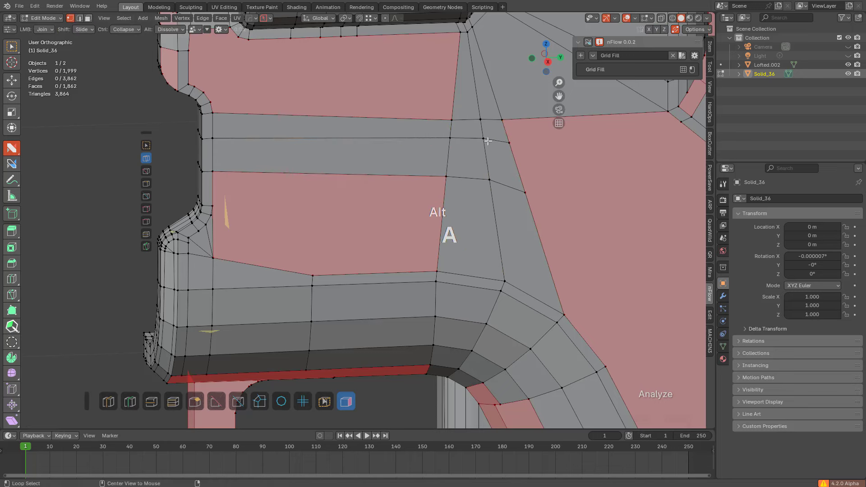
Step: Slide the top edge path where the rear strips cross the panel border upward to level it
{"action": "left_click", "coordinate": [496, 110], "text": "ctrl"}
{"action": "key", "text": "g"}
{"action": "key", "text": "g"}
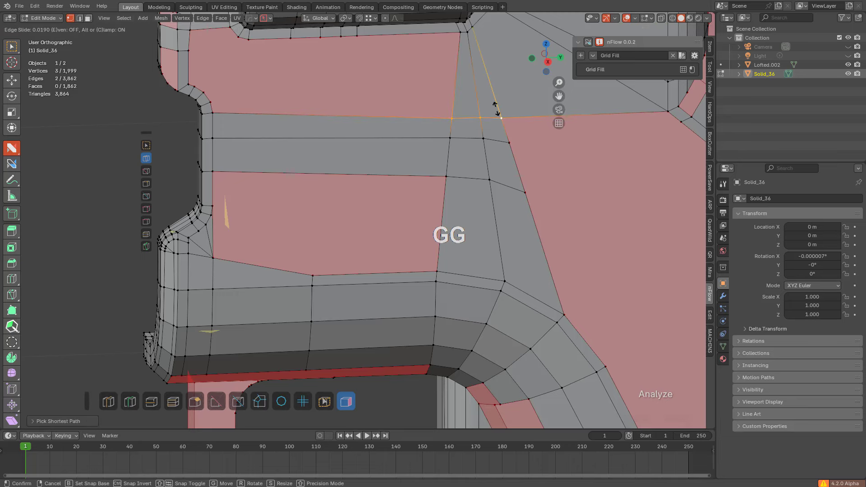
{"action": "left_click", "coordinate": [497, 105]}
{"action": "key", "text": "alt+a"}
Step: Add a vertical loop cut across the two panel strips and join its lower end to the vertex below the n-gon
{"action": "left_click", "coordinate": [322, 121]}
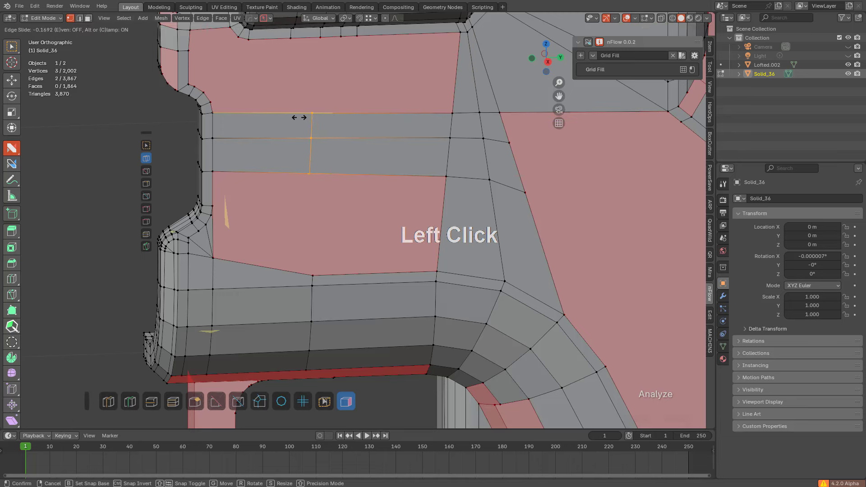
{"action": "left_click", "coordinate": [319, 122]}
{"action": "key", "text": "alt+a"}
{"action": "left_click_drag", "start_coordinate": [316, 174], "coordinate": [305, 230]}
{"action": "key", "text": "alt+a"}
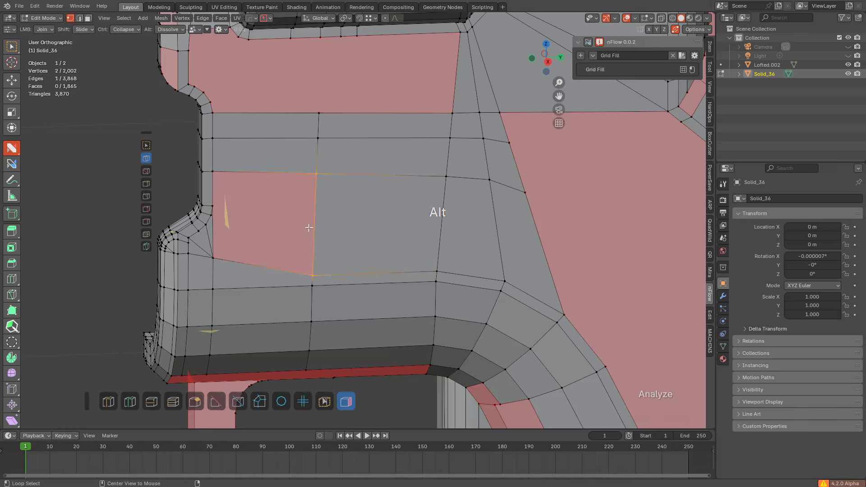
Step: Add a centred horizontal loop cut across the lower panel quads and join it to the front notch vertex
{"action": "middle_click_drag", "start_coordinate": [307, 226], "coordinate": [319, 228], "text": "shift"}
{"action": "key", "text": "ctrl+r"}
{"action": "left_click", "coordinate": [320, 228]}
{"action": "right_click", "coordinate": [321, 228]}
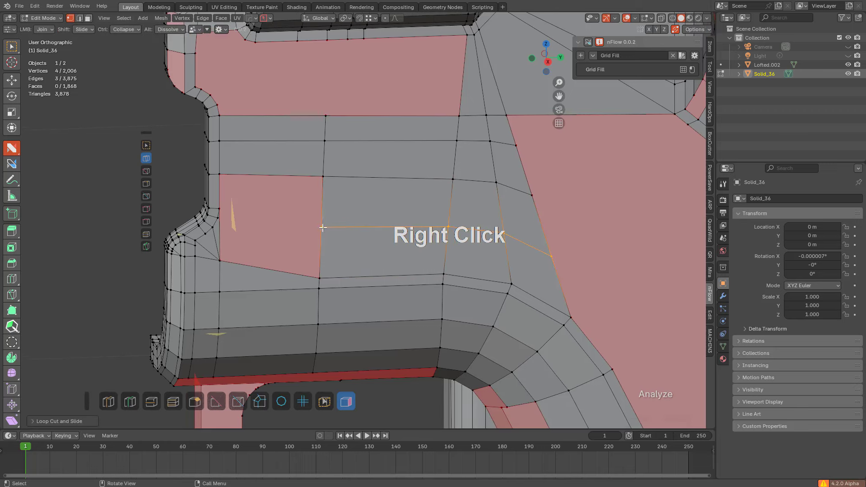
{"action": "left_click_drag", "start_coordinate": [321, 227], "coordinate": [229, 226]}
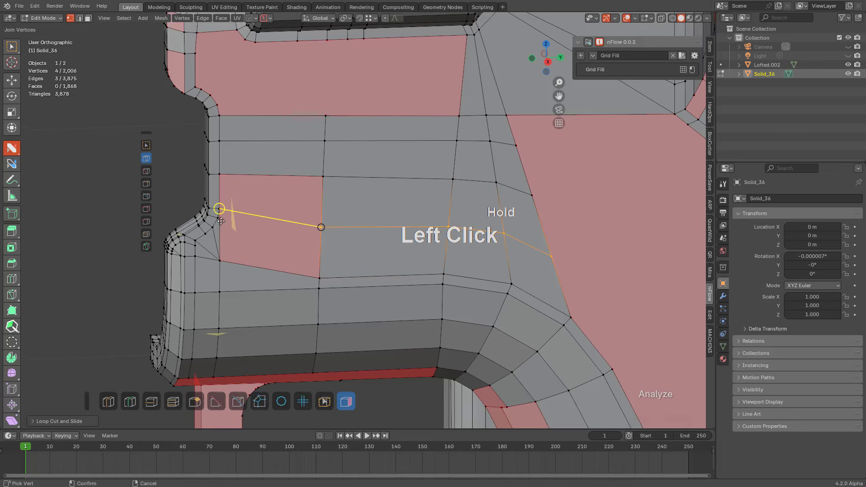
{"action": "left_click_drag", "start_coordinate": [222, 211], "coordinate": [220, 210]}
Step: Slide the loop's vertex on the vertical cut upward, level with the notch vertex
{"action": "middle_click_drag", "start_coordinate": [348, 224], "coordinate": [375, 225], "text": "shift"}
{"action": "key", "text": "alt+a"}
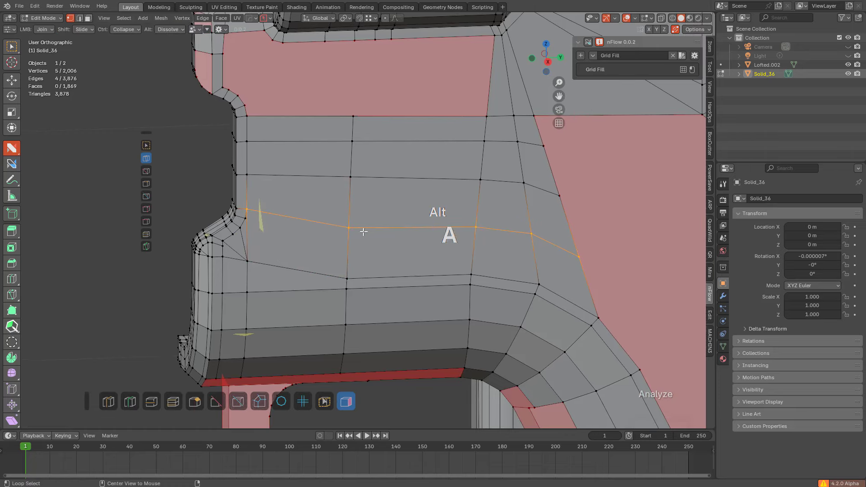
{"action": "left_click_drag", "start_coordinate": [350, 226], "coordinate": [353, 206], "text": "shift"}
Step: Join three vertices along the n-gon's upper border to the top vertex of the vertical cut
{"action": "middle_click_drag", "start_coordinate": [379, 193], "coordinate": [422, 278], "text": "shift"}
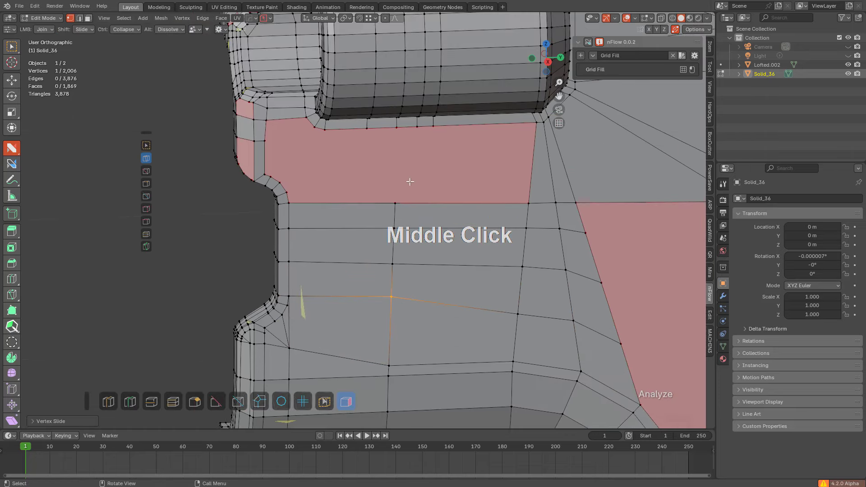
{"action": "middle_click_drag", "start_coordinate": [411, 177], "coordinate": [430, 121]}
{"action": "left_click_drag", "start_coordinate": [435, 114], "coordinate": [408, 173]}
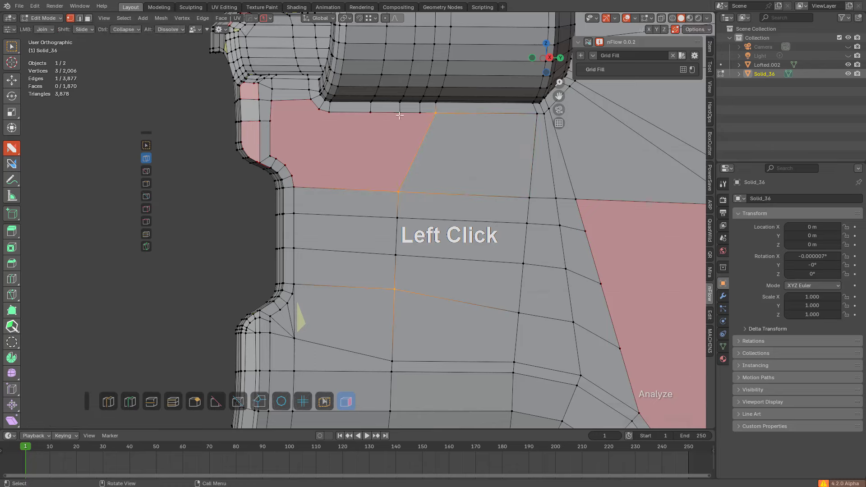
{"action": "left_click_drag", "start_coordinate": [399, 115], "coordinate": [398, 174]}
{"action": "left_click_drag", "start_coordinate": [341, 121], "coordinate": [374, 163]}
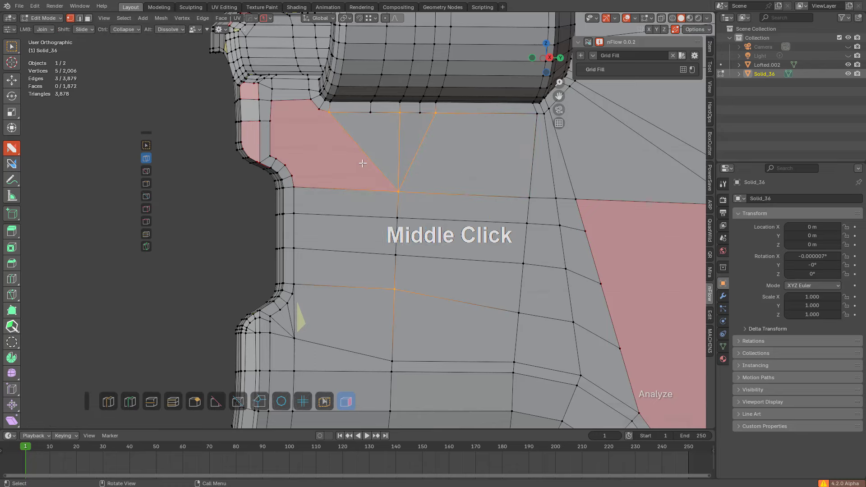
Step: Join three vertices of the notch fillet to the matching vertices at the upper n-gon corner with parallel diagonal edges
{"action": "middle_click_drag", "start_coordinate": [363, 163], "coordinate": [379, 186]}
{"action": "middle_click_drag", "start_coordinate": [379, 186], "coordinate": [429, 210], "text": "shift"}
{"action": "middle_click_drag", "start_coordinate": [428, 211], "coordinate": [421, 191]}
{"action": "scroll", "coordinate": [382, 171], "scroll_direction": "up", "scroll_amount": 1}
{"action": "left_click_drag", "start_coordinate": [335, 207], "coordinate": [385, 155]}
{"action": "middle_click_drag", "start_coordinate": [322, 192], "coordinate": [384, 241], "text": "shift"}
{"action": "scroll", "coordinate": [384, 244], "scroll_direction": "up", "scroll_amount": 1}
{"action": "left_click_drag", "start_coordinate": [392, 254], "coordinate": [431, 198]}
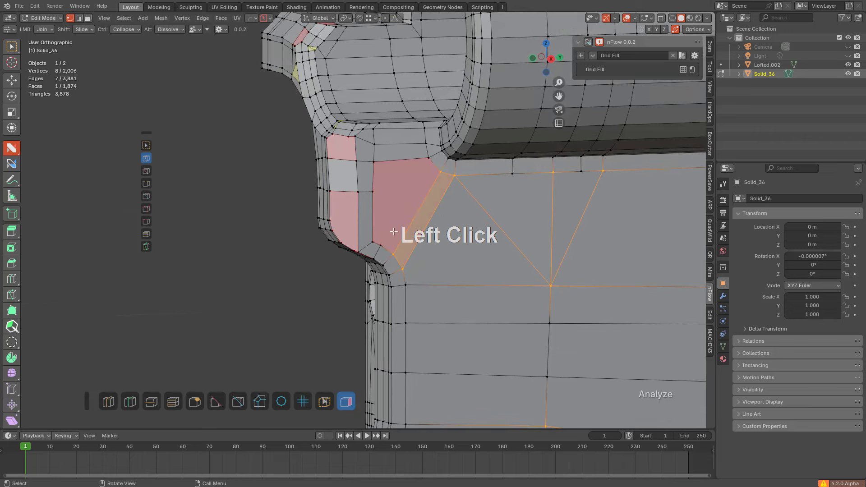
{"action": "left_click_drag", "start_coordinate": [379, 240], "coordinate": [429, 158]}
Step: Slide the narrow panel's lower corner vertex onto its neighbour on the notch edge to merge them
{"action": "scroll", "coordinate": [428, 159], "scroll_direction": "up", "scroll_amount": 2}
{"action": "middle_click_drag", "start_coordinate": [428, 162], "coordinate": [413, 191]}
{"action": "scroll", "coordinate": [414, 193], "scroll_direction": "up", "scroll_amount": 2}
{"action": "scroll", "coordinate": [413, 192], "scroll_direction": "up", "scroll_amount": 1}
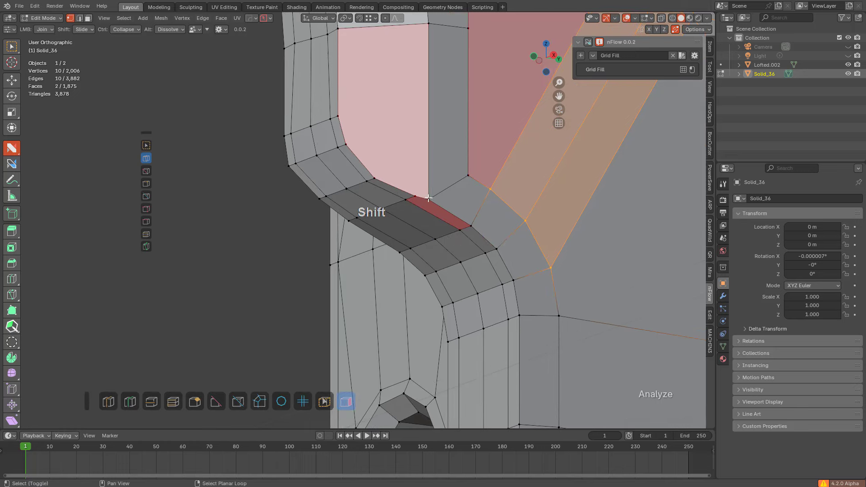
{"action": "left_click", "coordinate": [414, 192]}
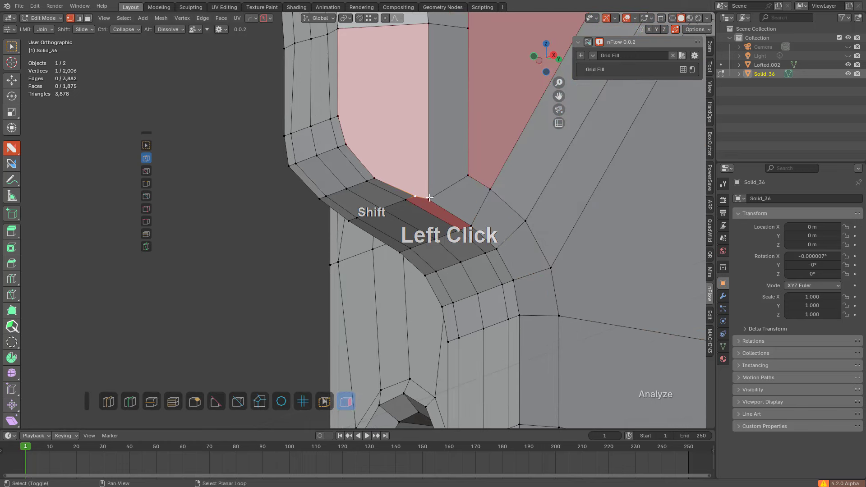
{"action": "left_click_drag", "start_coordinate": [429, 197], "coordinate": [438, 162], "text": "shift"}
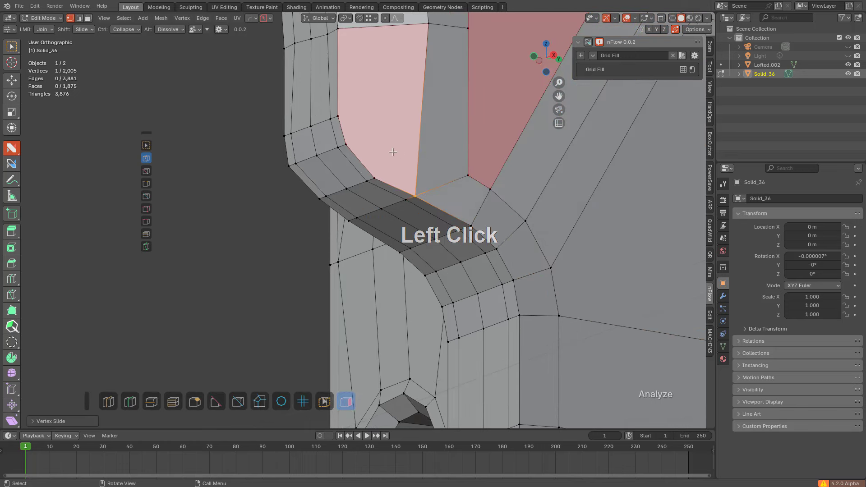
Step: Knife-cut from the narrow panel's lower corner across the side strip to the diagonal edge
{"action": "key", "text": "k"}
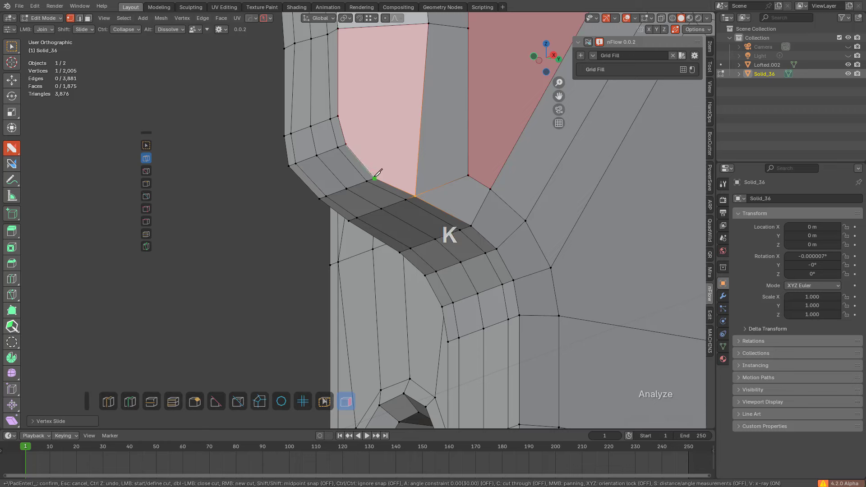
{"action": "left_click", "coordinate": [518, 141]}
{"action": "key", "text": "space"}
{"action": "key", "text": "a"}
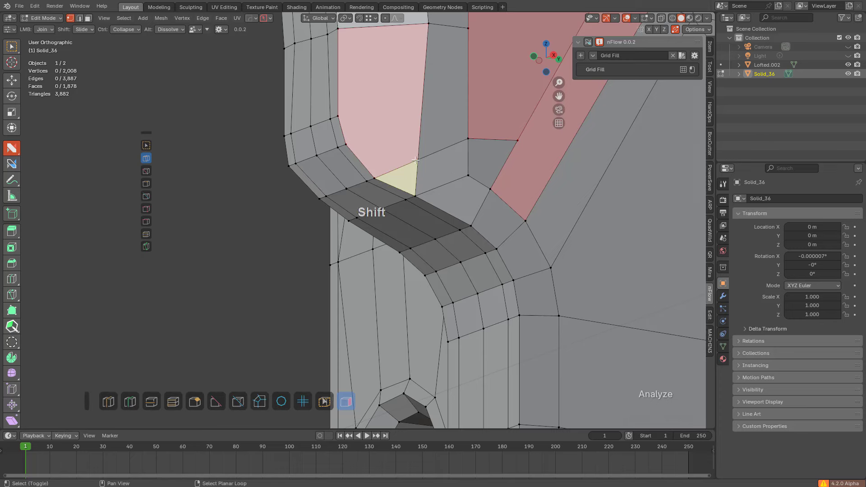
Step: Dissolve the cut edge above the small triangle and inset the merged narrow n-gon
{"action": "scroll", "coordinate": [402, 149], "scroll_direction": "down", "scroll_amount": 2}
{"action": "left_click", "coordinate": [371, 137]}
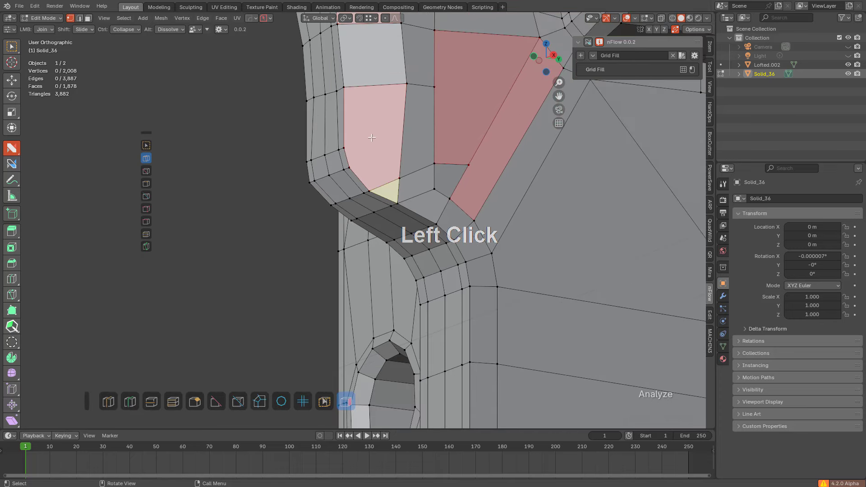
{"action": "scroll", "coordinate": [382, 166], "scroll_direction": "up", "scroll_amount": 1}
{"action": "left_click", "coordinate": [410, 172]}
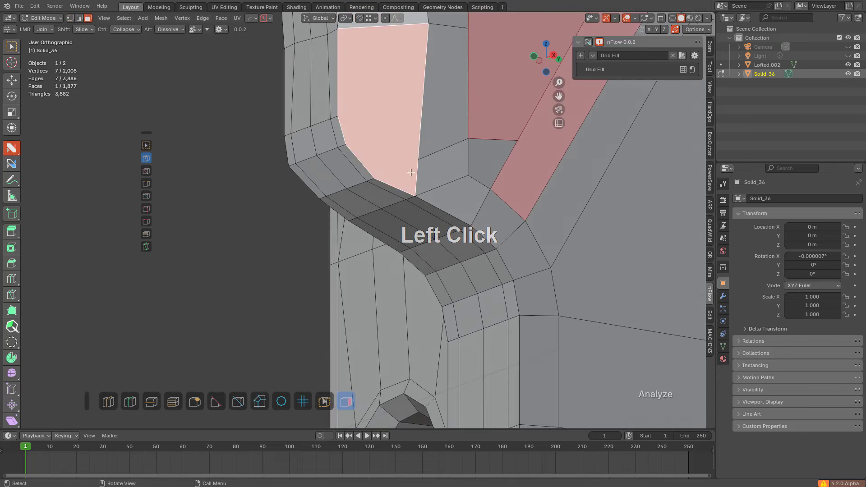
{"action": "key", "text": "i"}
{"action": "left_click", "coordinate": [437, 196]}
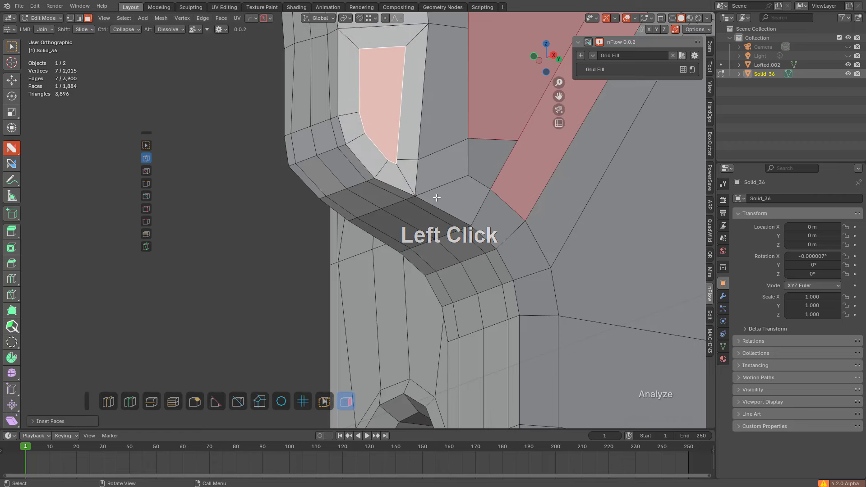
Step: Collapse the inset's lower end into the cut's level and dissolve the diagonal between the two small triangles
{"action": "key", "text": "a"}
{"action": "key", "text": "1"}
{"action": "left_click_drag", "start_coordinate": [397, 160], "coordinate": [394, 171], "text": "ctrl"}
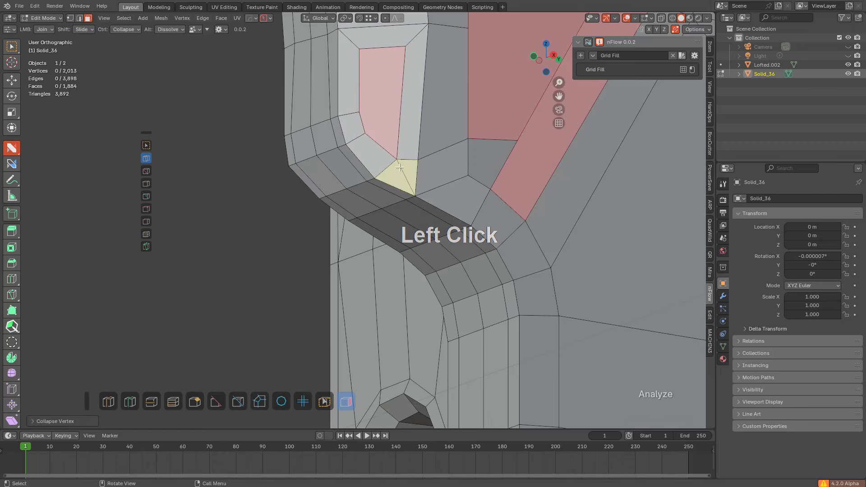
{"action": "left_click", "coordinate": [406, 168], "text": "alt"}
Step: Add a vertical loop cut through the quad above the inset, offset toward its front edge
{"action": "middle_click_drag", "start_coordinate": [383, 124], "coordinate": [372, 210], "text": "shift"}
{"action": "middle_click_drag", "start_coordinate": [361, 133], "coordinate": [359, 245], "text": "shift"}
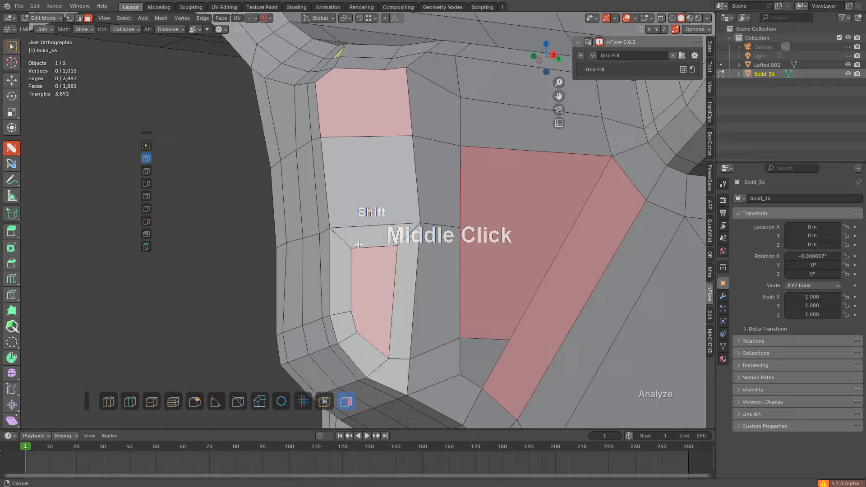
{"action": "scroll", "coordinate": [359, 245], "scroll_direction": "up", "scroll_amount": 2}
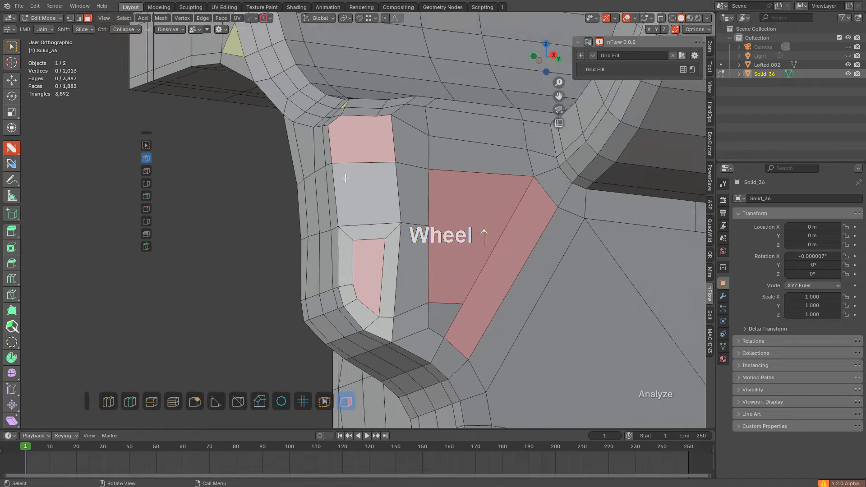
{"action": "key", "text": "ctrl+r"}
{"action": "left_click", "coordinate": [354, 214]}
{"action": "left_click", "coordinate": [352, 215]}
{"action": "key", "text": "1"}
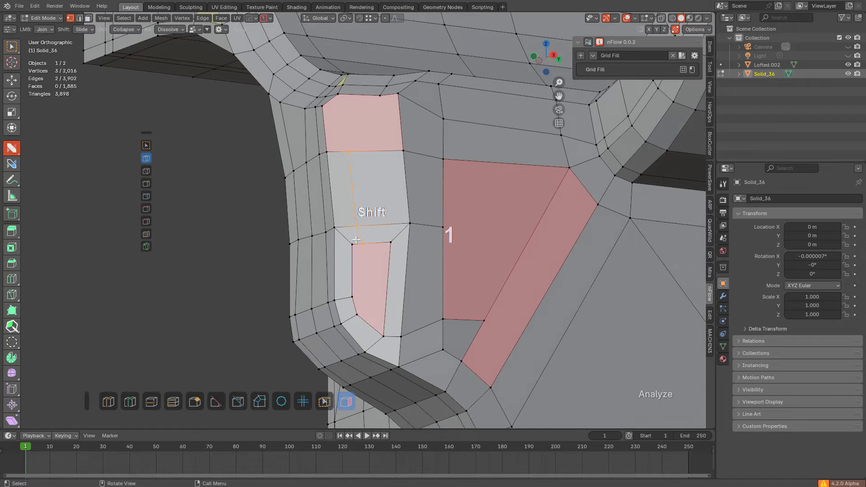
Step: Slide the loop cut's lower vertex onto the inset's upper front corner to merge them
{"action": "left_click_drag", "start_coordinate": [362, 244], "coordinate": [344, 245], "text": "shift"}
{"action": "key", "text": "ctrl+z"}
{"action": "middle_click_drag", "start_coordinate": [344, 242], "coordinate": [370, 245]}
{"action": "scroll", "coordinate": [369, 246], "scroll_direction": "up", "scroll_amount": 2}
{"action": "middle_click_drag", "start_coordinate": [401, 302], "coordinate": [358, 257], "text": "shift"}
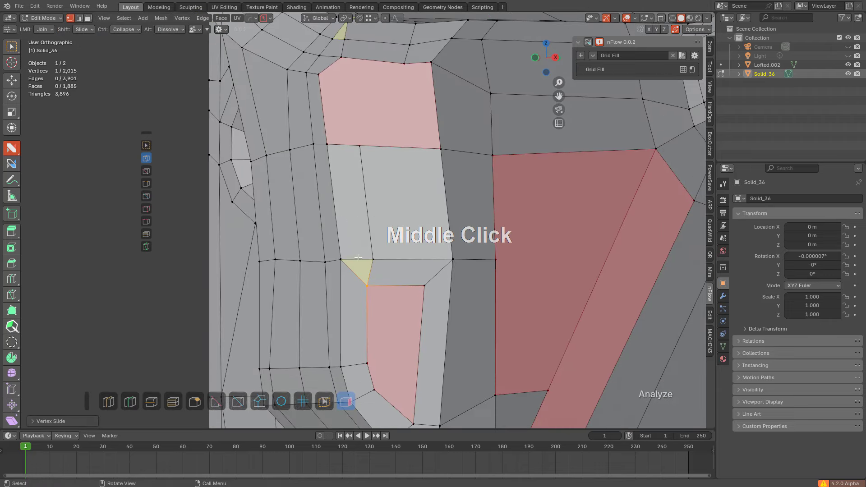
Step: Add a loop cut across the inset's rear strip, merge its end into the inset's upper rear corner and level its other vertices
{"action": "scroll", "coordinate": [446, 286], "scroll_direction": "down", "scroll_amount": 1}
{"action": "key", "text": "ctrl+r"}
{"action": "left_click", "coordinate": [439, 296]}
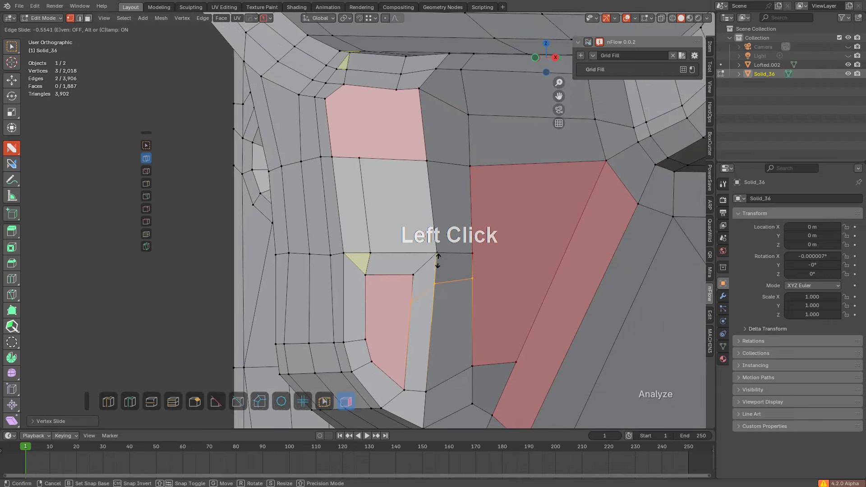
{"action": "left_click", "coordinate": [438, 260]}
{"action": "key", "text": "alt+a"}
{"action": "left_click_drag", "start_coordinate": [410, 295], "coordinate": [408, 251], "text": "shift"}
{"action": "key", "text": "alt+a"}
{"action": "left_click_drag", "start_coordinate": [432, 278], "coordinate": [471, 266], "text": "shift"}
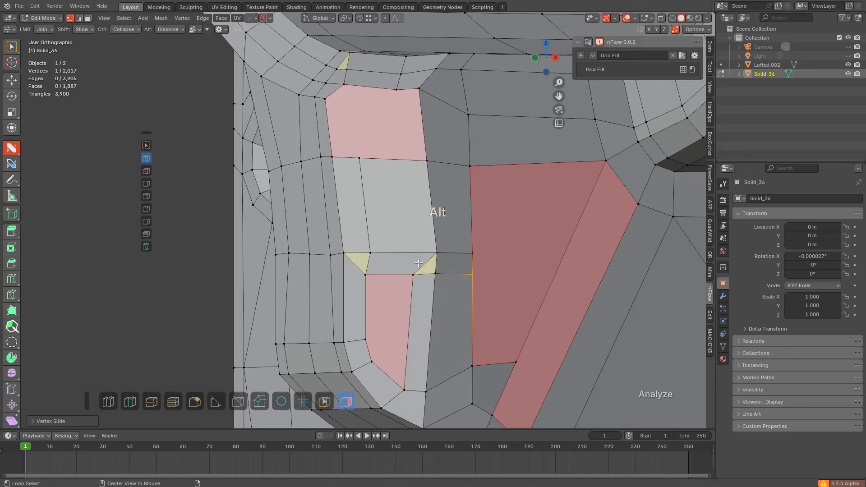
Step: Join the front vertical cut up through the upper n-gon and rim, and slide its new vertices onto the neighbouring corner vertices
{"action": "middle_click", "coordinate": [357, 255], "text": "alt"}
{"action": "scroll", "coordinate": [375, 287], "scroll_direction": "up", "scroll_amount": 2}
{"action": "left_click_drag", "start_coordinate": [369, 291], "coordinate": [362, 155]}
{"action": "left_click", "coordinate": [346, 165], "text": "alt"}
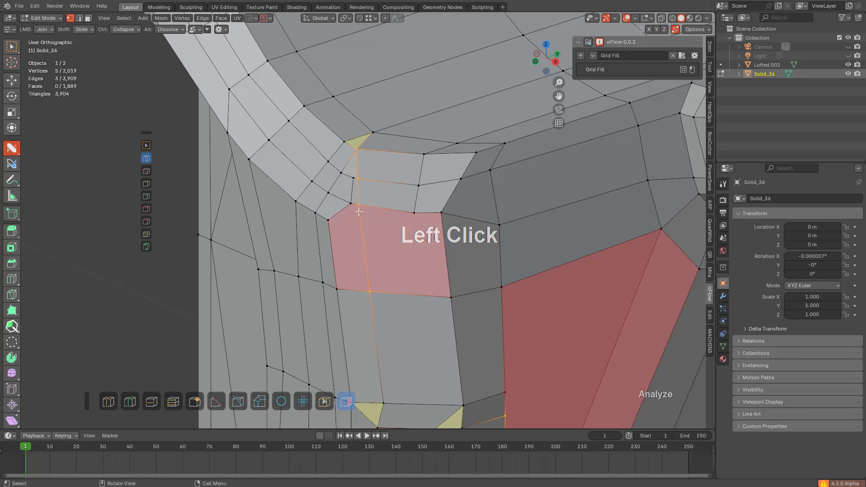
{"action": "mouse_move", "coordinate": [359, 203]}
{"action": "left_mouse_down", "text": "shift"}
{"action": "mouse_move", "coordinate": [348, 198]}
{"action": "mouse_move", "coordinate": [358, 179]}
{"action": "mouse_move", "coordinate": [352, 191]}
{"action": "left_mouse_up", "text": "shift"}
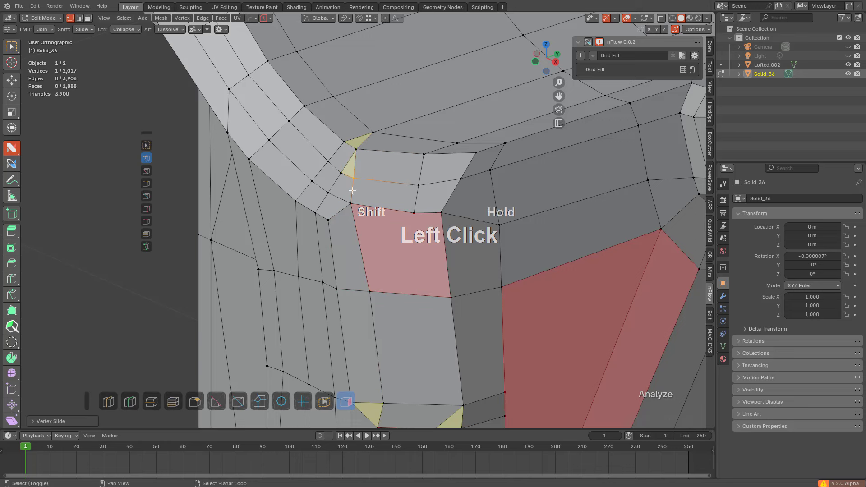
Step: Add a second vertical loop cut through the panel quad, offset toward its rear edge, and join it up across the upper n-gon
{"action": "key", "text": "ctrl+r"}
{"action": "left_click", "coordinate": [415, 273]}
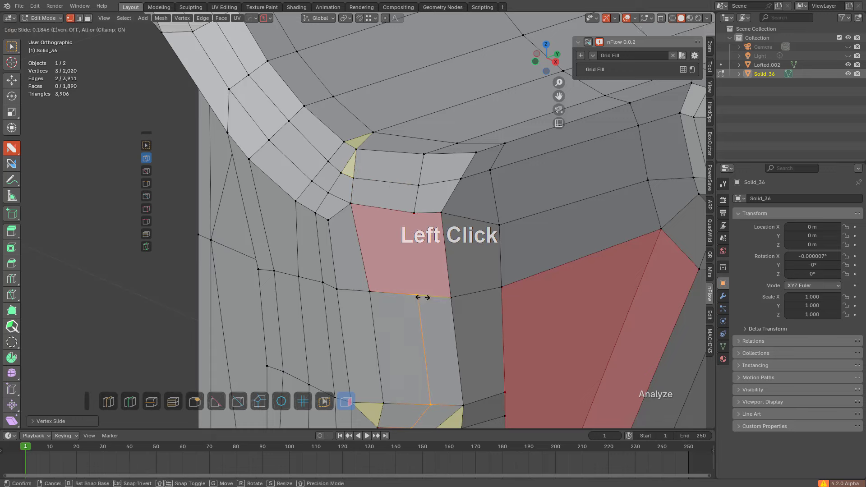
{"action": "scroll", "coordinate": [418, 172], "scroll_direction": "down", "scroll_amount": 1}
{"action": "middle_click_drag", "start_coordinate": [414, 272], "coordinate": [418, 142], "text": "shift"}
{"action": "scroll", "coordinate": [412, 207], "scroll_direction": "up", "scroll_amount": 2}
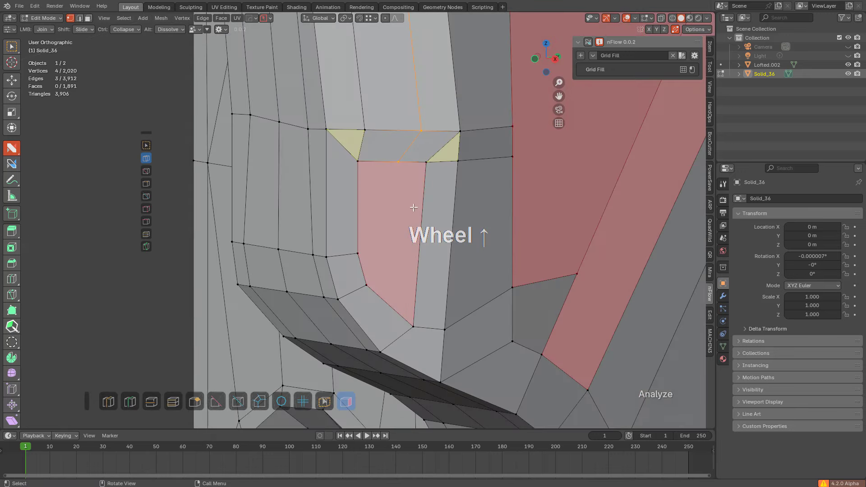
Step: Merge the second cut's lower vertex into the inset's rear corner, straighten the cut, and dissolve the diagonal between the triangles
{"action": "left_click_drag", "start_coordinate": [400, 169], "coordinate": [425, 167], "text": "shift"}
{"action": "left_click_drag", "start_coordinate": [422, 132], "coordinate": [427, 131], "text": "shift"}
{"action": "left_click", "coordinate": [443, 147], "text": "alt"}
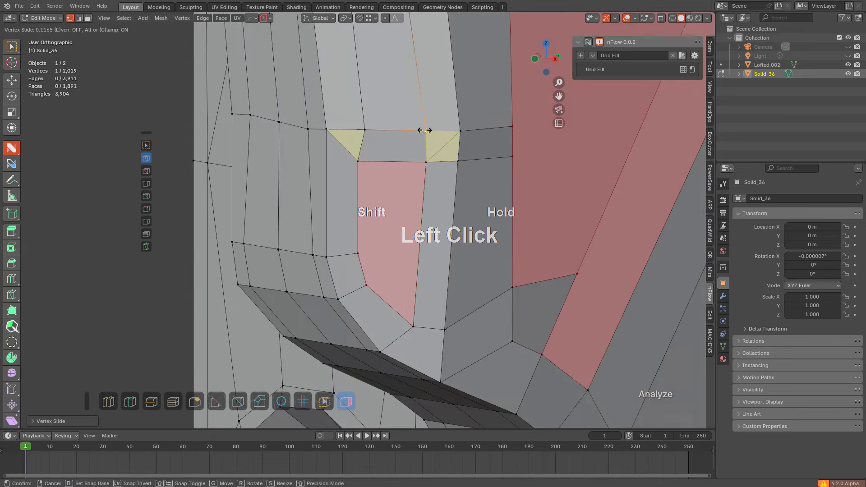
Step: Add a centred loop cut across the inset's rear strip and join it to the front vertex across the inset n-gon
{"action": "middle_click_drag", "start_coordinate": [380, 181], "coordinate": [453, 201]}
{"action": "scroll", "coordinate": [486, 206], "scroll_direction": "down", "scroll_amount": 3}
{"action": "scroll", "coordinate": [456, 224], "scroll_direction": "up", "scroll_amount": 3}
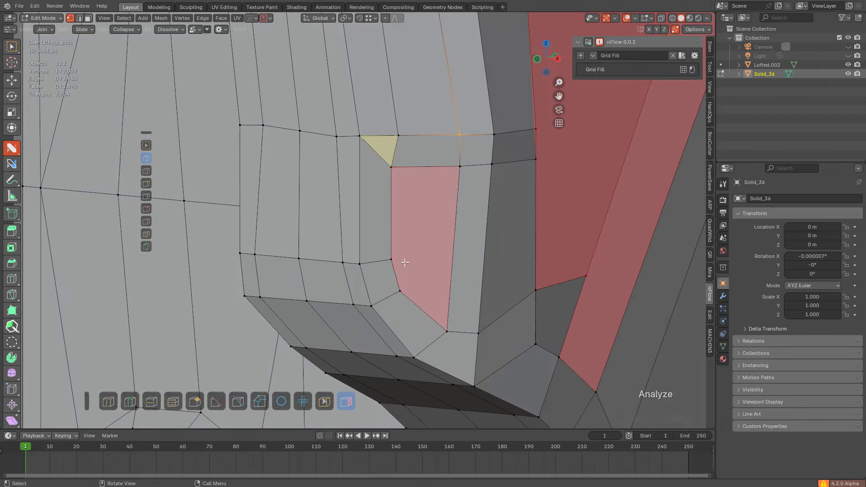
{"action": "key", "text": "ctrl+r"}
{"action": "left_click", "coordinate": [435, 258]}
{"action": "right_click", "coordinate": [433, 257]}
{"action": "left_click_drag", "start_coordinate": [440, 254], "coordinate": [393, 258]}
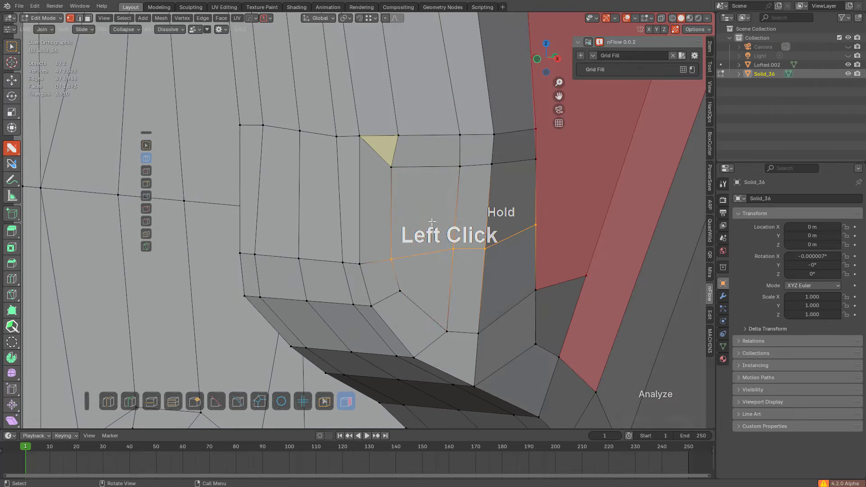
{"action": "key", "text": "alt+a"}
Step: Dissolve the inset's short horizontal top edges and slide its front corner vertex up into the vertical cut to remove the triangle
{"action": "scroll", "coordinate": [395, 168], "scroll_direction": "down", "scroll_amount": 2}
{"action": "middle_click_drag", "start_coordinate": [388, 180], "coordinate": [397, 203]}
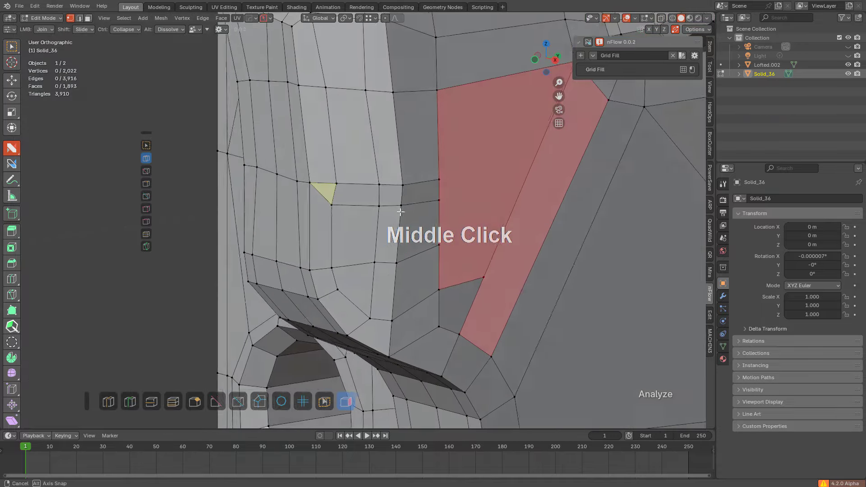
{"action": "scroll", "coordinate": [386, 205], "scroll_direction": "up", "scroll_amount": 3}
{"action": "left_click", "coordinate": [348, 181], "text": "alt"}
{"action": "left_click", "coordinate": [404, 185], "text": "alt"}
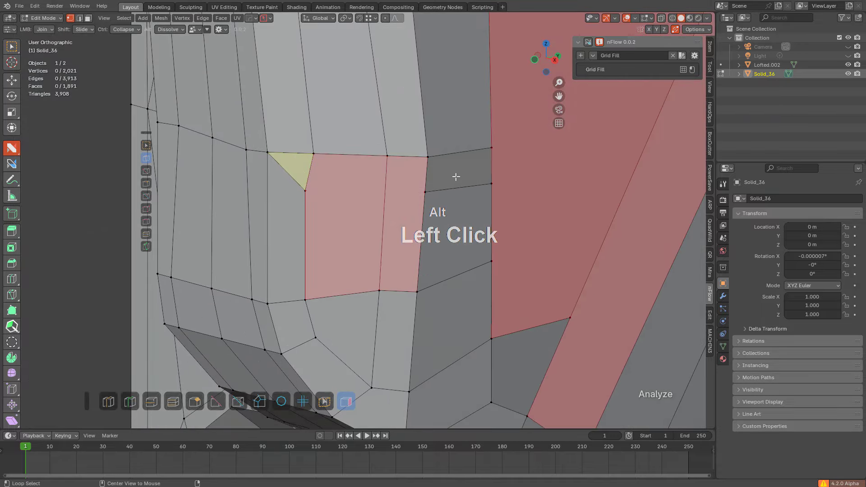
{"action": "left_click", "coordinate": [291, 156]}
{"action": "left_click_drag", "start_coordinate": [305, 185], "coordinate": [322, 144], "text": "shift"}
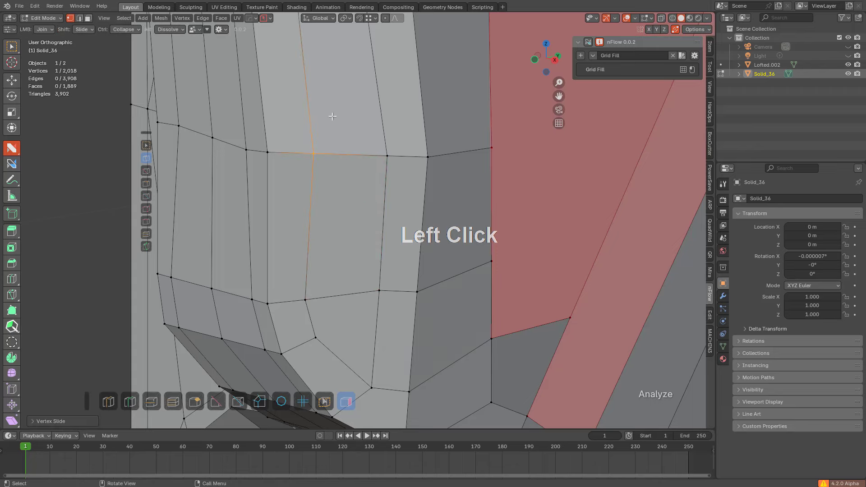
Step: Slide the n-gon's lower vertex up the diagonal strip and join it to the outer corner, then join the side vertex to the strip's upper corner
{"action": "scroll", "coordinate": [420, 183], "scroll_direction": "down", "scroll_amount": 6}
{"action": "middle_click_drag", "start_coordinate": [450, 229], "coordinate": [406, 228]}
{"action": "scroll", "coordinate": [404, 226], "scroll_direction": "up", "scroll_amount": 2}
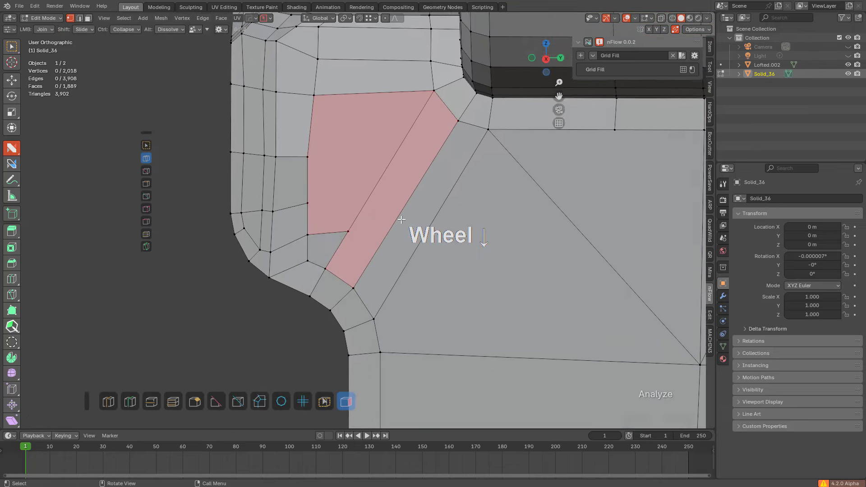
{"action": "scroll", "coordinate": [401, 212], "scroll_direction": "up", "scroll_amount": 2}
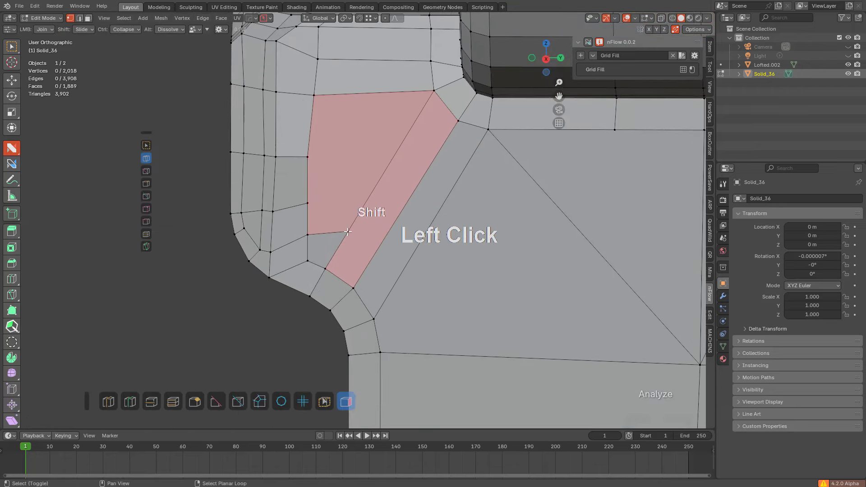
{"action": "left_click_drag", "start_coordinate": [348, 232], "coordinate": [383, 207], "text": "shift"}
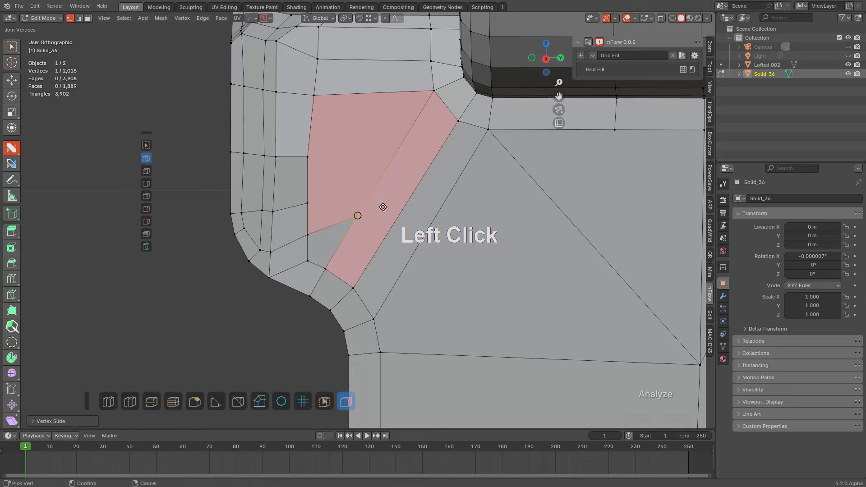
{"action": "left_click_drag", "start_coordinate": [476, 137], "coordinate": [478, 136]}
{"action": "left_click", "coordinate": [308, 157]}
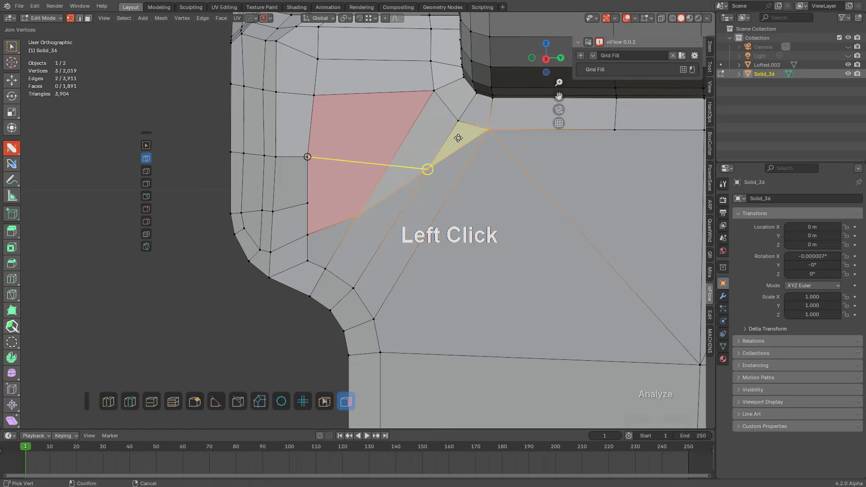
{"action": "left_click", "coordinate": [458, 122]}
{"action": "key", "text": "a"}
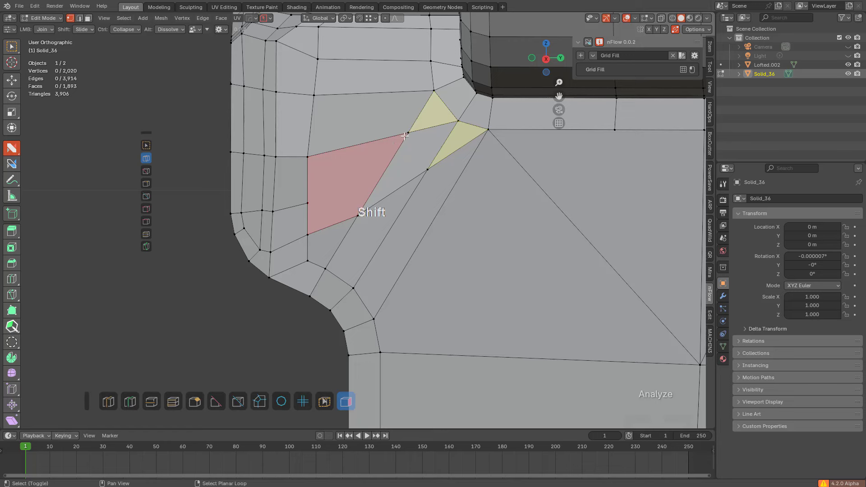
Step: Try joining the remaining vertices across the strip and n-gon, and dissolve the diagonals between the resulting triangles
{"action": "left_click", "coordinate": [407, 134]}
{"action": "left_click", "coordinate": [357, 216]}
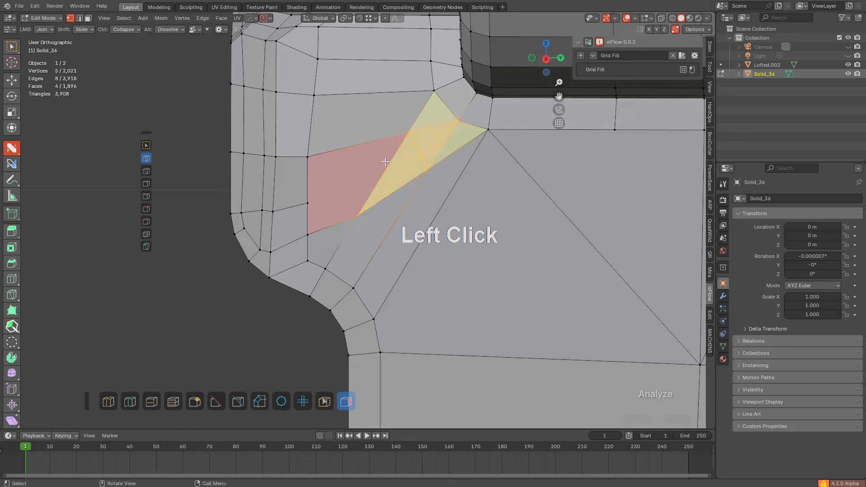
{"action": "left_click_drag", "start_coordinate": [306, 202], "coordinate": [408, 133]}
{"action": "left_click_drag", "start_coordinate": [357, 215], "coordinate": [310, 156]}
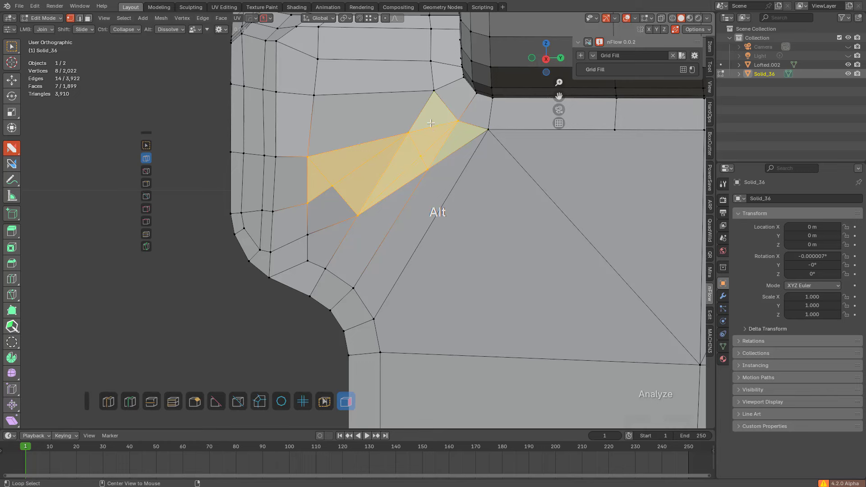
{"action": "left_click", "coordinate": [437, 136], "text": "alt"}
{"action": "left_click", "coordinate": [444, 142], "text": "alt"}
{"action": "left_click", "coordinate": [399, 175], "text": "alt"}
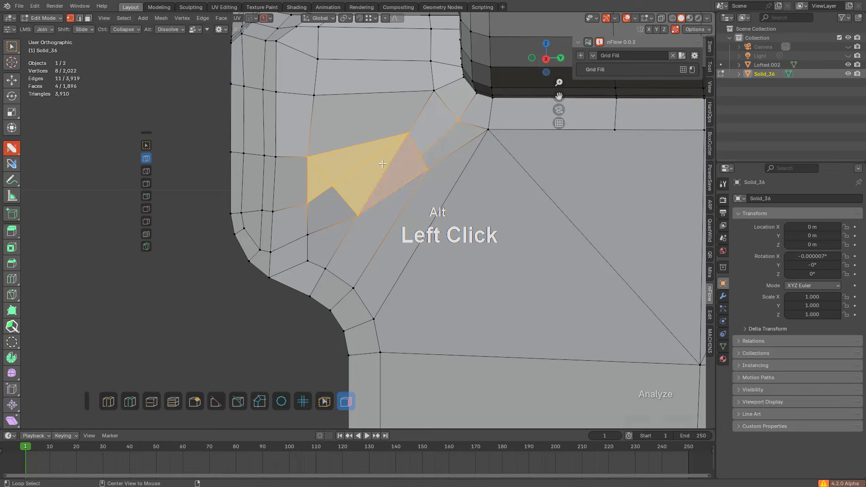
{"action": "left_click", "coordinate": [364, 169], "text": "alt"}
Step: Undo the latest edge dissolves and joins around the diagonal strip
{"action": "key", "text": "alt+a"}
{"action": "key", "text": "ctrl+z"}
{"action": "key", "text": "ctrl+z"}
{"action": "key", "text": "ctrl+z"}
{"action": "key", "text": "ctrl+z"}
{"action": "key", "text": "ctrl+z"}
{"action": "key", "text": "ctrl+z"}
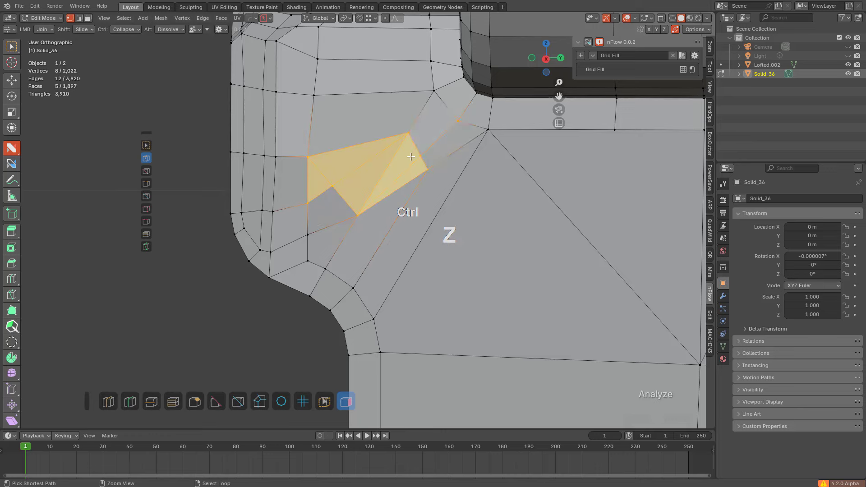
Step: Dissolve the diagonal strip and its surrounding edges into one n-gon, and rebuild the strip with joins from its upper and lower corner vertices
{"action": "key", "text": "x"}
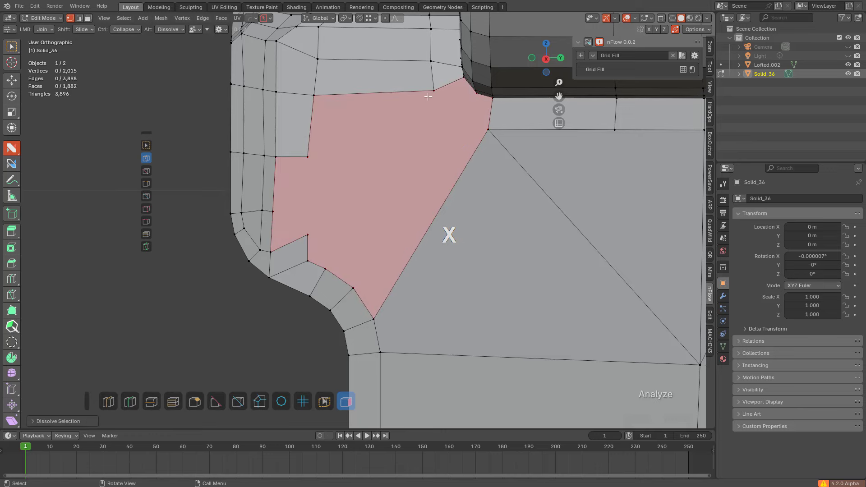
{"action": "left_click_drag", "start_coordinate": [432, 92], "coordinate": [483, 128]}
{"action": "middle_click_drag", "start_coordinate": [474, 128], "coordinate": [444, 151]}
{"action": "key", "text": "KP_1"}
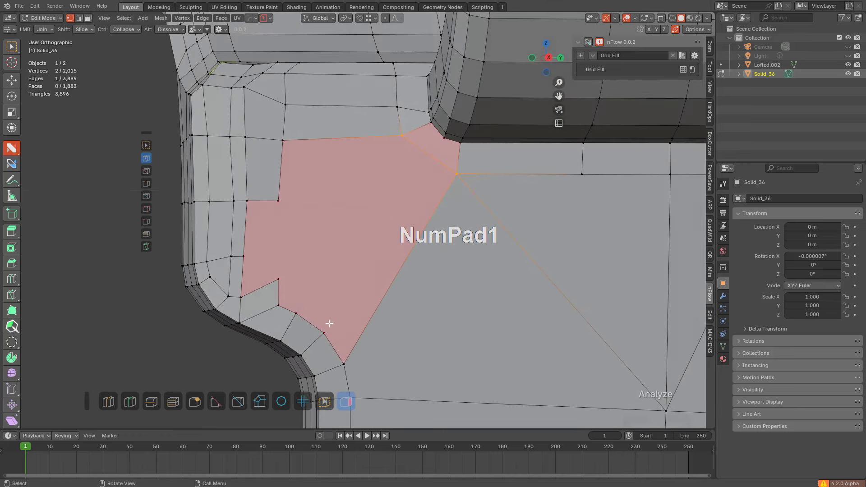
{"action": "left_click_drag", "start_coordinate": [326, 328], "coordinate": [425, 164]}
{"action": "key", "text": "alt+a"}
Step: Join the side vertex to the rebuilt strip's upper corner, dissolve the protruding lower vertices, and slide the n-gon's lower side vertex along its edge
{"action": "left_click_drag", "start_coordinate": [281, 207], "coordinate": [495, 211]}
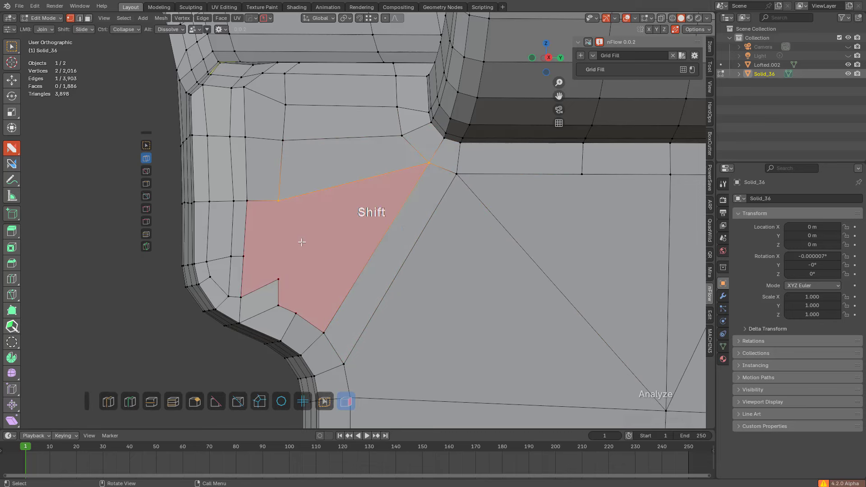
{"action": "middle_click_drag", "start_coordinate": [276, 280], "coordinate": [331, 203], "text": "shift"}
{"action": "left_click", "coordinate": [332, 204]}
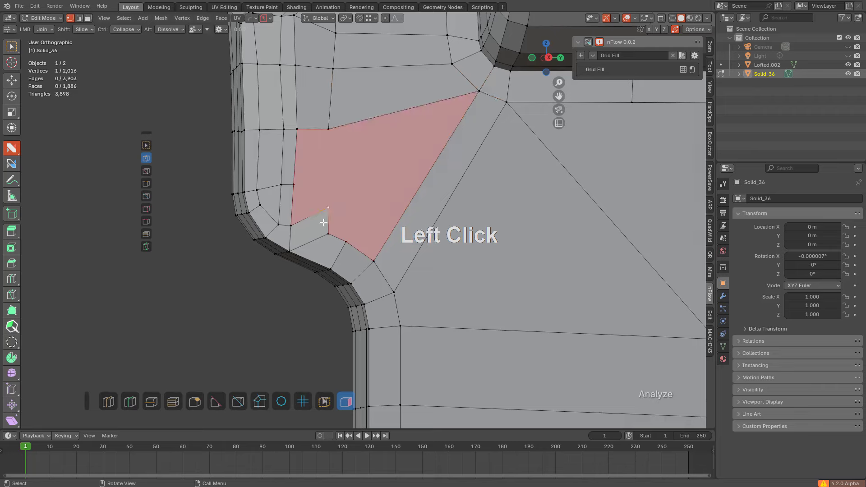
{"action": "key", "text": "ctrl+x"}
{"action": "left_click_drag", "start_coordinate": [329, 206], "coordinate": [291, 184], "text": "shift"}
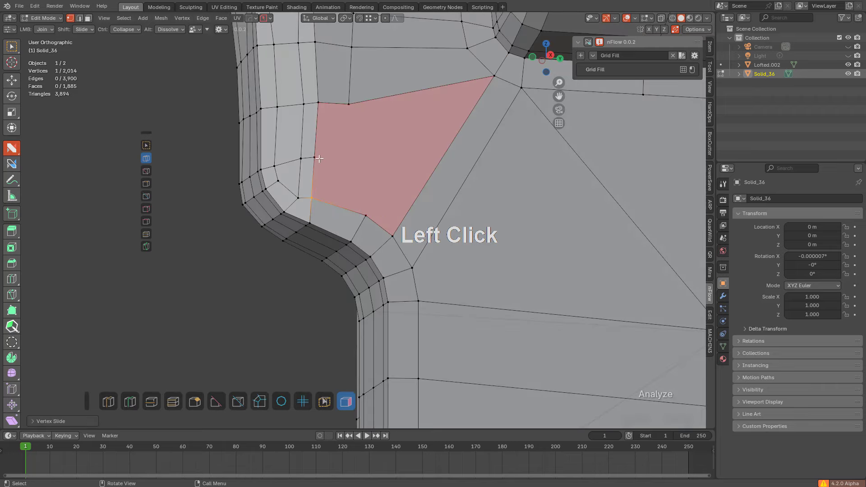
Step: Join the large panel's far vertex across the panel and strip to the n-gon's side vertex, and slide the cut's junction vertex
{"action": "scroll", "coordinate": [479, 240], "scroll_direction": "down", "scroll_amount": 5}
{"action": "middle_click_drag", "start_coordinate": [479, 240], "coordinate": [393, 184]}
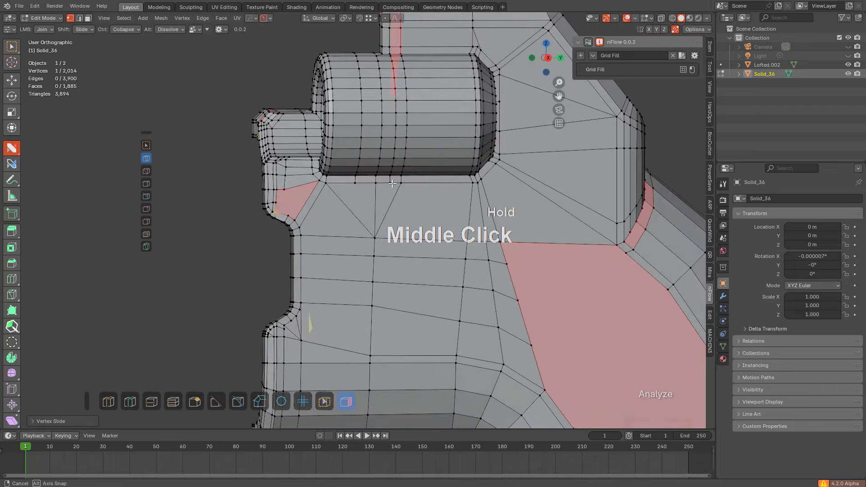
{"action": "left_click_drag", "start_coordinate": [608, 222], "coordinate": [277, 199]}
{"action": "scroll", "coordinate": [426, 200], "scroll_direction": "up", "scroll_amount": 2}
{"action": "middle_click_drag", "start_coordinate": [426, 201], "coordinate": [492, 183], "text": "shift"}
{"action": "key", "text": "alt+a"}
{"action": "mouse_move", "coordinate": [492, 183]}
{"action": "left_mouse_down", "text": "shift"}
{"action": "mouse_move", "coordinate": [513, 186]}
{"action": "mouse_move", "coordinate": [492, 183]}
{"action": "left_mouse_up", "text": "shift"}
{"action": "middle_click_drag", "start_coordinate": [492, 183], "coordinate": [409, 167]}
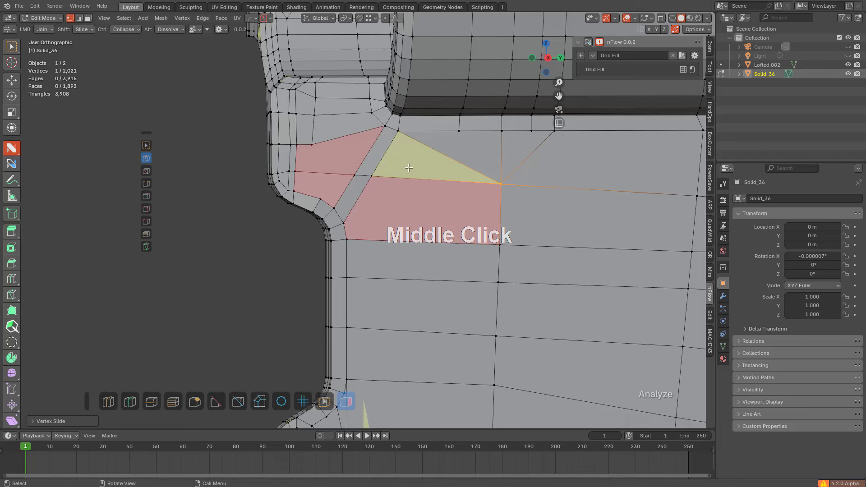
Step: Join the lower panel vertex to the strip's middle vertex and dissolve the horizontal edge above it to merge the triangle
{"action": "middle_click_drag", "start_coordinate": [361, 183], "coordinate": [381, 190], "text": "shift"}
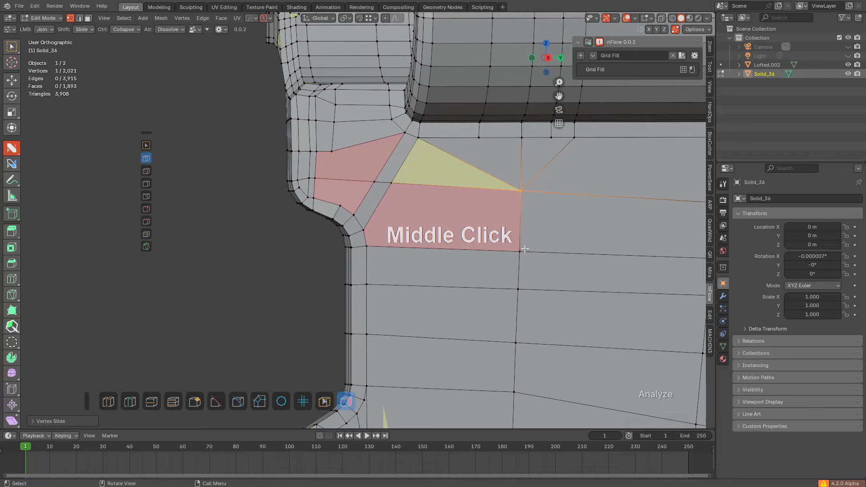
{"action": "left_click_drag", "start_coordinate": [517, 249], "coordinate": [394, 184]}
{"action": "left_click", "coordinate": [437, 184], "text": "alt"}
{"action": "middle_click_drag", "start_coordinate": [397, 185], "coordinate": [432, 196], "text": "shift"}
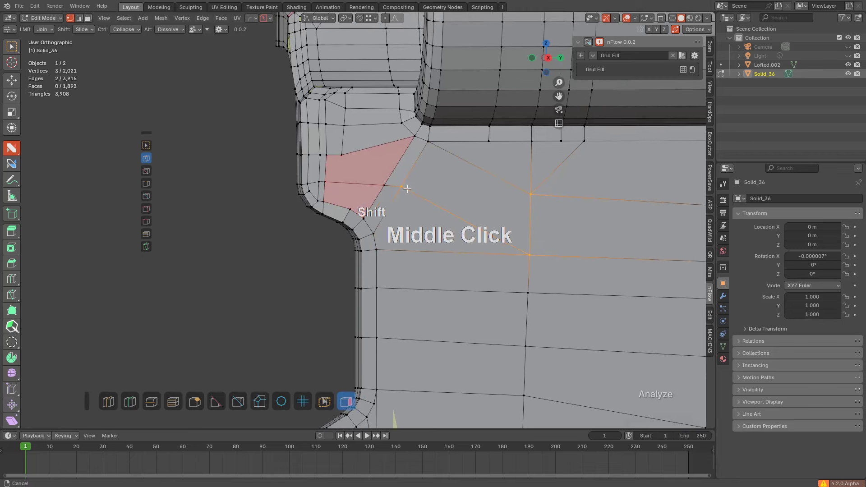
{"action": "key", "text": "alt+a"}
Step: Join the lower rim vertex up to the upper side vertex across both n-gons, and slide the new column's vertices into line
{"action": "left_click_drag", "start_coordinate": [373, 214], "coordinate": [370, 164]}
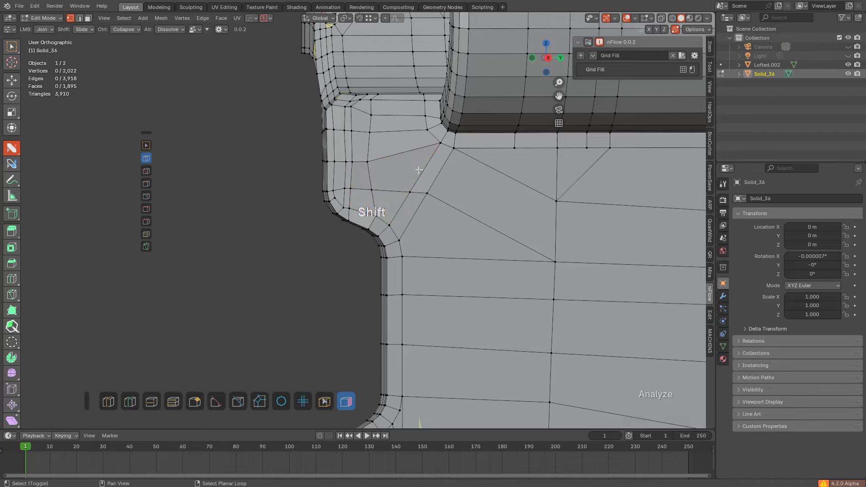
{"action": "middle_click_drag", "start_coordinate": [419, 170], "coordinate": [398, 180], "text": "shift"}
{"action": "left_click_drag", "start_coordinate": [346, 172], "coordinate": [361, 170], "text": "shift"}
{"action": "middle_click_drag", "start_coordinate": [361, 170], "coordinate": [429, 259], "text": "shift"}
{"action": "mouse_move", "coordinate": [430, 259]}
{"action": "middle_mouse_down"}
{"action": "mouse_move", "coordinate": [429, 237]}
{"action": "mouse_move", "coordinate": [435, 311]}
{"action": "mouse_move", "coordinate": [427, 244]}
{"action": "middle_mouse_up"}
{"action": "scroll", "coordinate": [435, 311], "scroll_direction": "up", "scroll_amount": 3}
{"action": "left_click_drag", "start_coordinate": [448, 267], "coordinate": [432, 269], "text": "shift"}
{"action": "left_click_drag", "start_coordinate": [450, 352], "coordinate": [442, 355], "text": "shift"}
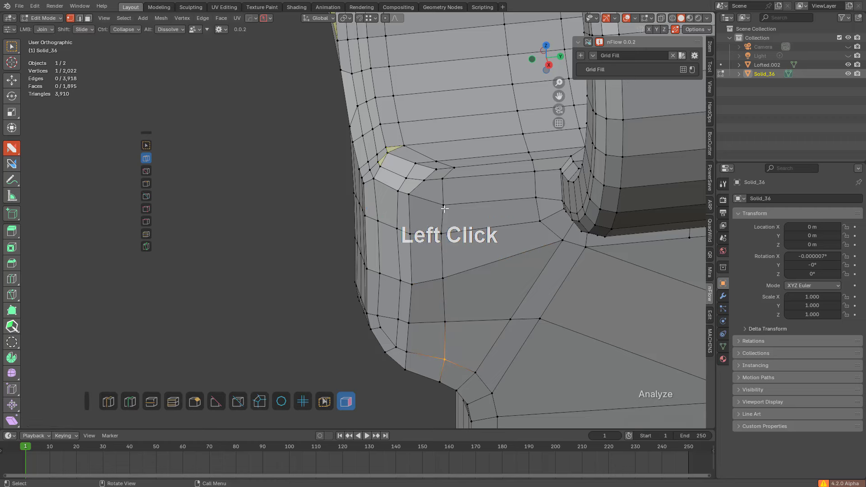
Step: Select the column's five-vertex edge path and slide it toward the outer side with Even and Flipped enabled
{"action": "key", "text": "g"}
{"action": "key", "text": "g"}
{"action": "right_click", "coordinate": [457, 245]}
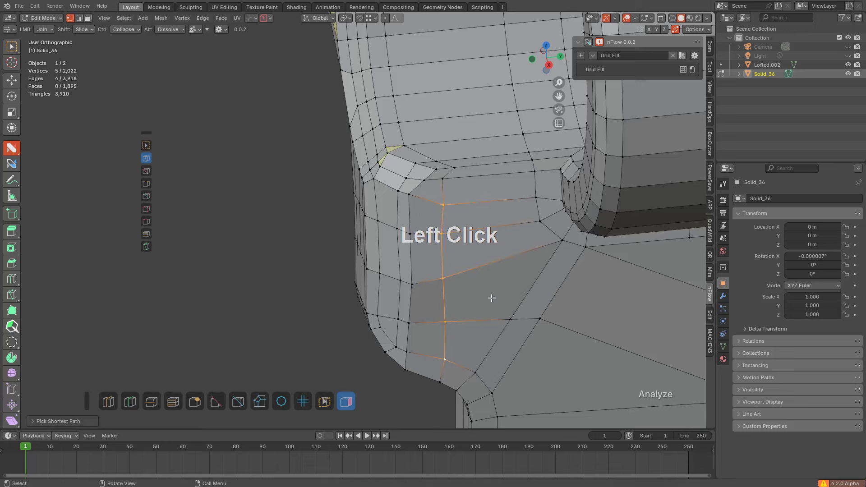
{"action": "key", "text": "g"}
{"action": "key", "text": "g"}
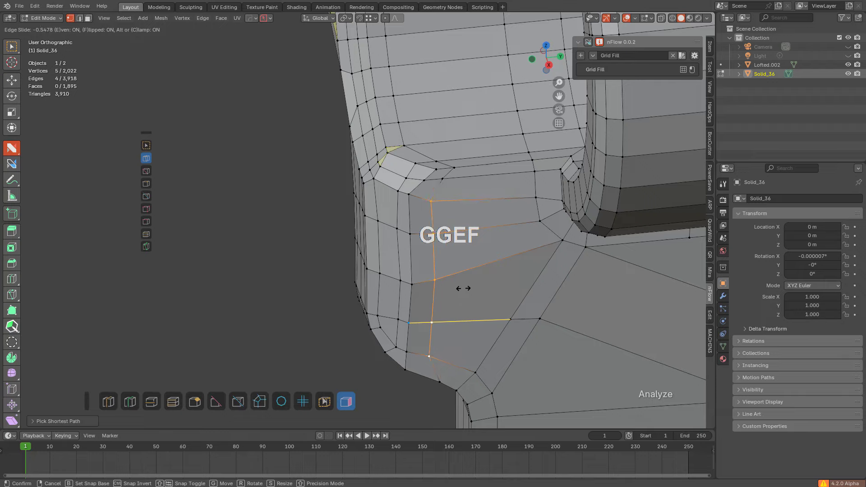
{"action": "left_click", "coordinate": [463, 288]}
Step: Join the ledge's front corner vertex back through the n-gon to the rear triangle's tip, and dissolve that triangle's side edge
{"action": "scroll", "coordinate": [461, 249], "scroll_direction": "down", "scroll_amount": 4}
{"action": "middle_click_drag", "start_coordinate": [460, 248], "coordinate": [392, 229]}
{"action": "scroll", "coordinate": [447, 246], "scroll_direction": "up", "scroll_amount": 2}
{"action": "middle_click_drag", "start_coordinate": [391, 229], "coordinate": [386, 263], "text": "shift"}
{"action": "middle_click_drag", "start_coordinate": [387, 264], "coordinate": [415, 255]}
{"action": "scroll", "coordinate": [404, 253], "scroll_direction": "up", "scroll_amount": 2}
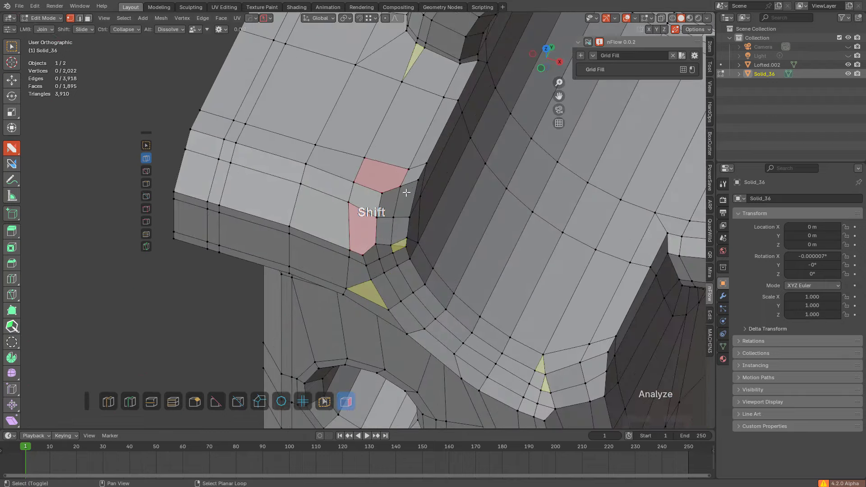
{"action": "left_click_drag", "start_coordinate": [382, 192], "coordinate": [400, 130]}
{"action": "left_click_drag", "start_coordinate": [428, 54], "coordinate": [425, 50]}
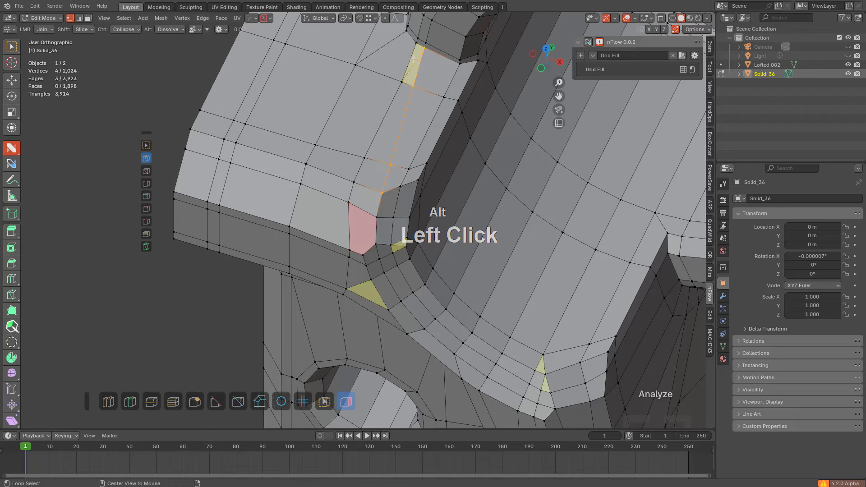
{"action": "left_click", "coordinate": [413, 59], "text": "alt"}
Step: Add a loop cut along the ledge's sloped front band and join it across the corner n-gon to the rim
{"action": "middle_click_drag", "start_coordinate": [413, 59], "coordinate": [336, 182]}
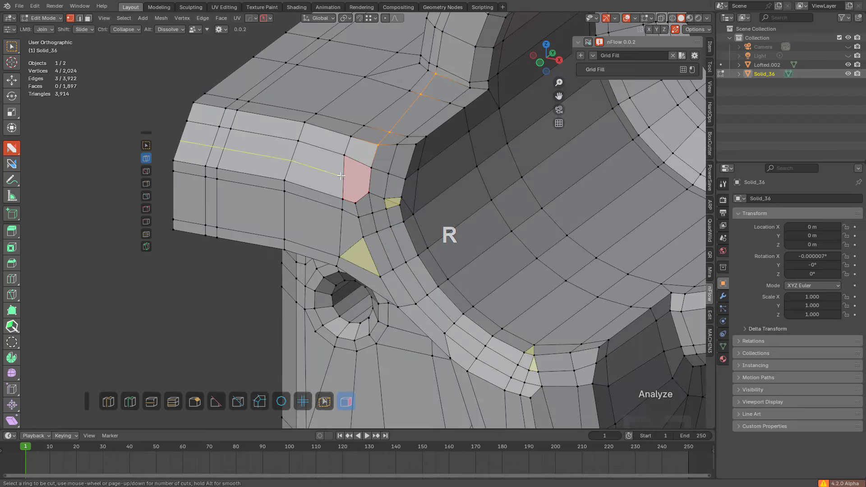
{"action": "left_click", "coordinate": [341, 176]}
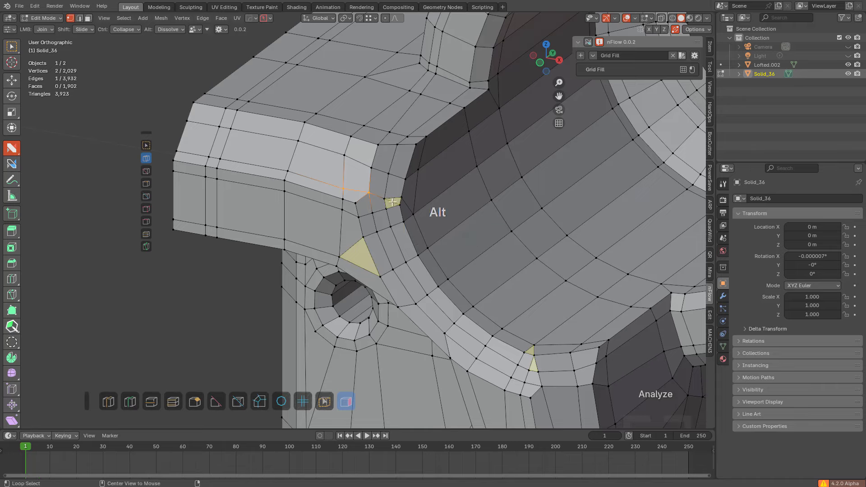
{"action": "middle_click_drag", "start_coordinate": [385, 242], "coordinate": [361, 210]}
{"action": "key", "text": "r"}
{"action": "right_click", "coordinate": [379, 213]}
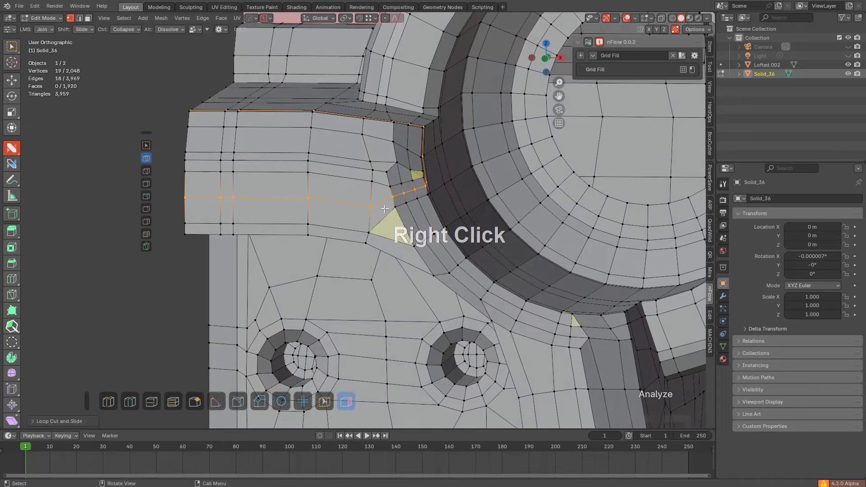
{"action": "key", "text": "z"}
Step: Subdivide the short vertical edge beside the ledge corner and add a loop cut along the lower front band, slid off-centre
{"action": "right_click", "coordinate": [369, 210]}
{"action": "left_click", "coordinate": [348, 209]}
{"action": "key", "text": "ctrl+r"}
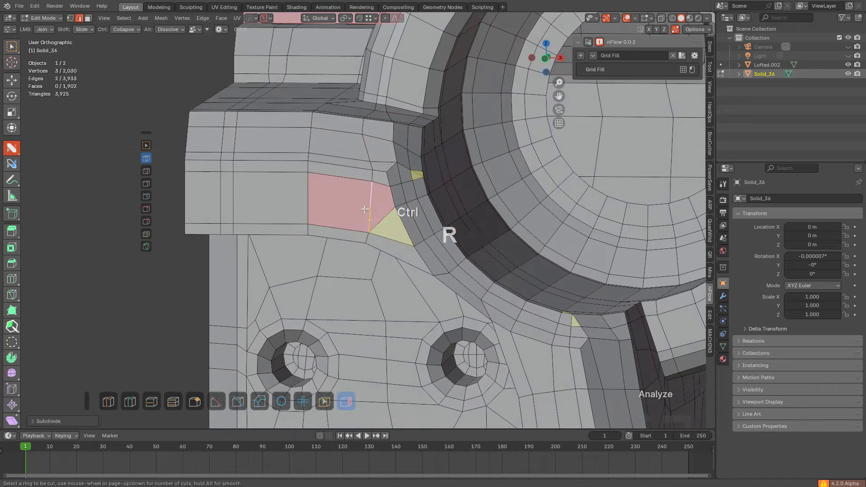
{"action": "left_click", "coordinate": [365, 210]}
{"action": "key", "text": "ctrl+r"}
{"action": "left_click", "coordinate": [300, 206]}
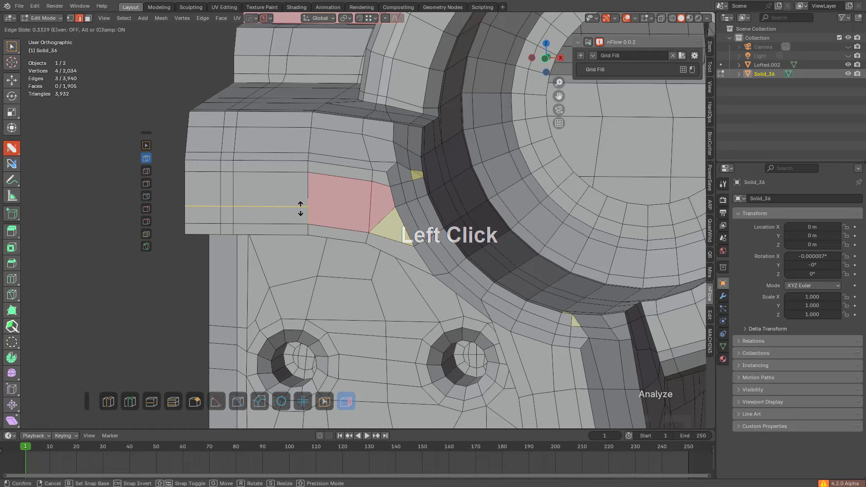
Step: Join the band's loop cut through the subdivided vertex to the rim corner, and dissolve the diagonal beside the triangle
{"action": "key", "text": "1"}
{"action": "left_click", "coordinate": [324, 217]}
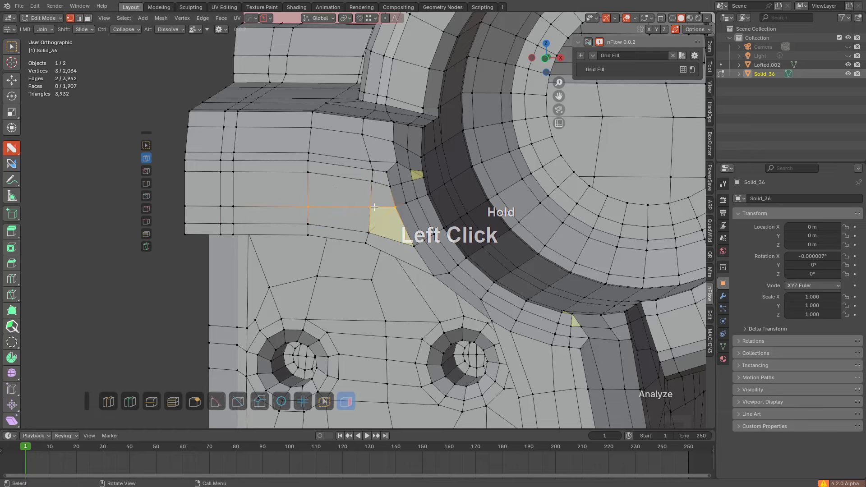
{"action": "key", "text": "alt+a"}
Step: Try a knife cut around the two stacked triangles at the curved rim's lower corner, and undo it
{"action": "scroll", "coordinate": [384, 220], "scroll_direction": "down", "scroll_amount": 4}
{"action": "middle_click_drag", "start_coordinate": [393, 212], "coordinate": [418, 236]}
{"action": "scroll", "coordinate": [418, 236], "scroll_direction": "up", "scroll_amount": 7}
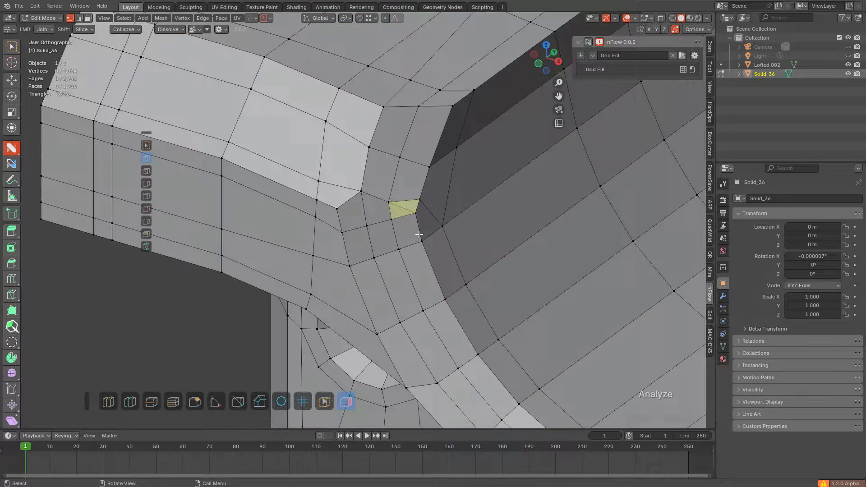
{"action": "scroll", "coordinate": [451, 261], "scroll_direction": "down", "scroll_amount": 4}
{"action": "middle_click_drag", "start_coordinate": [454, 265], "coordinate": [406, 282]}
{"action": "scroll", "coordinate": [385, 246], "scroll_direction": "up", "scroll_amount": 3}
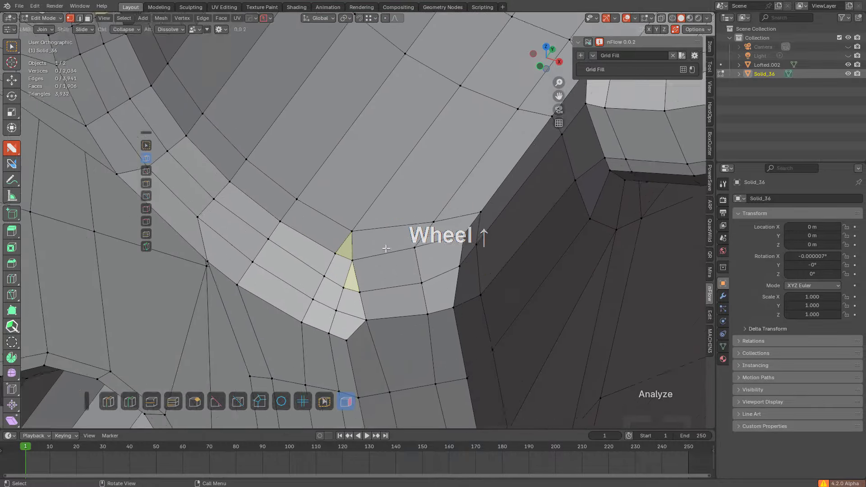
{"action": "scroll", "coordinate": [355, 243], "scroll_direction": "down", "scroll_amount": 1}
{"action": "scroll", "coordinate": [357, 243], "scroll_direction": "up", "scroll_amount": 3}
{"action": "key", "text": "k"}
{"action": "left_click", "coordinate": [352, 232]}
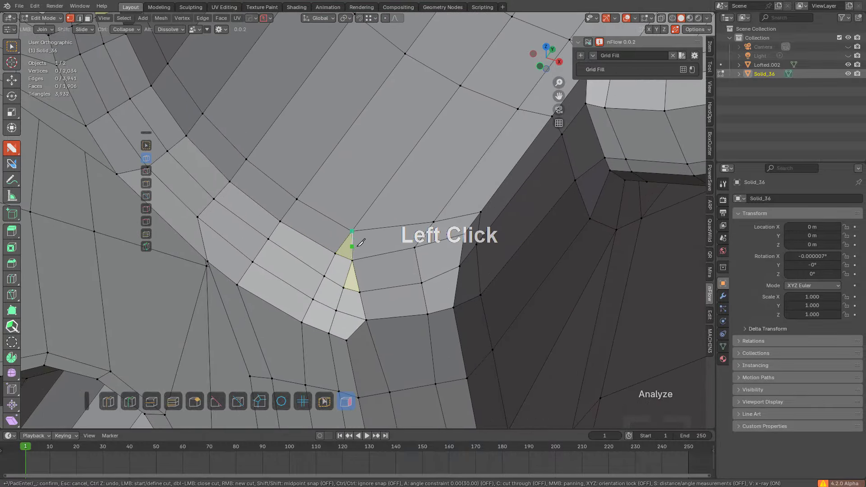
{"action": "left_click", "coordinate": [364, 287]}
{"action": "key", "text": "space"}
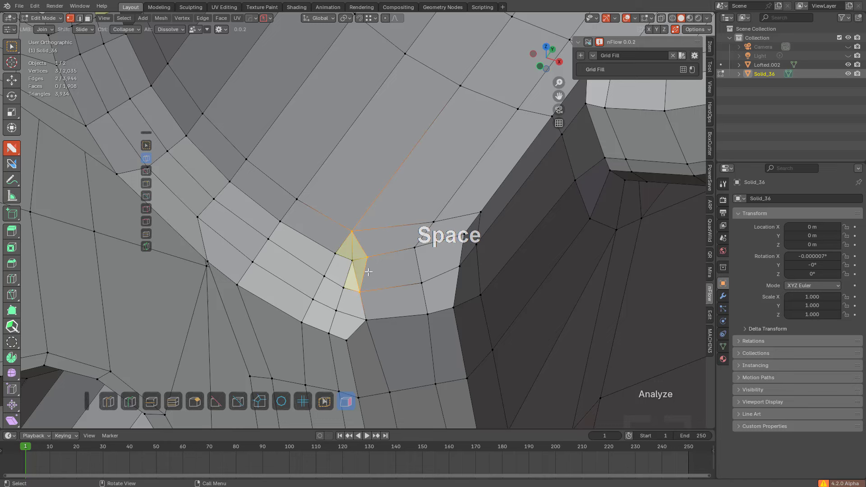
{"action": "key", "text": "ctrl+z"}
Step: Knife-cut around the two stacked triangles at the curved rim's lower corner, and dissolve the short edge beside the upper triangle
{"action": "key", "text": "k"}
{"action": "left_click", "coordinate": [354, 230]}
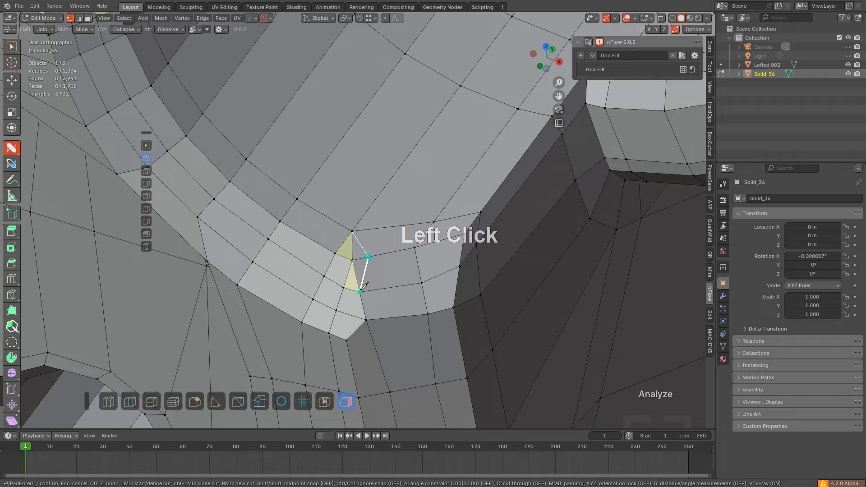
{"action": "key", "text": "space"}
{"action": "left_click", "coordinate": [352, 246], "text": "alt"}
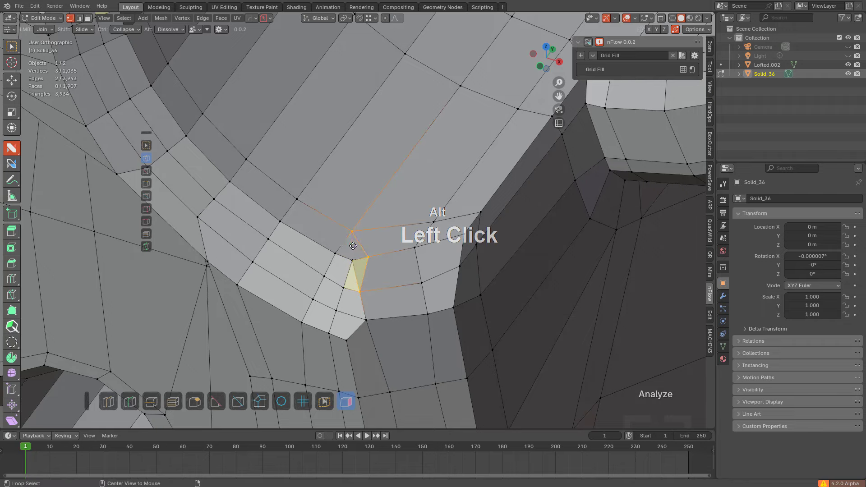
{"action": "key", "text": "alt+a"}
Step: Review the part in Object Mode, then return to Edit Mode with the Analyze face overlay on
{"action": "scroll", "coordinate": [462, 249], "scroll_direction": "down", "scroll_amount": 7}
{"action": "key", "text": "Tab"}
{"action": "middle_click_drag", "start_coordinate": [442, 245], "coordinate": [422, 242]}
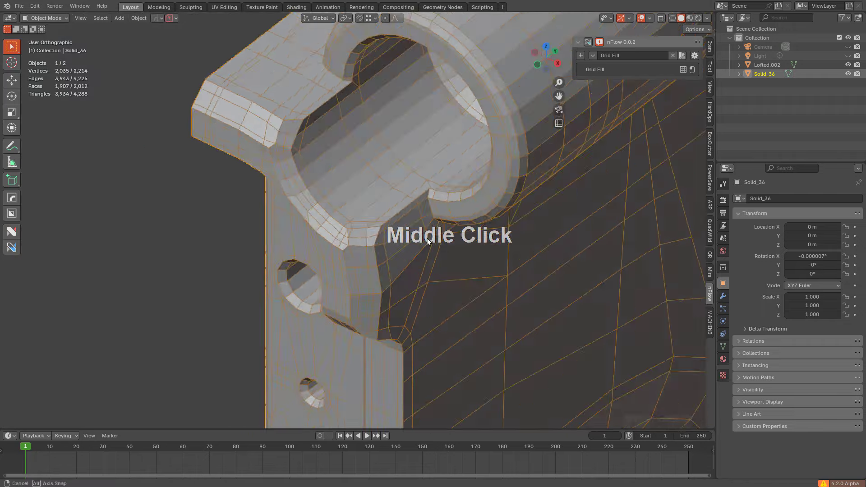
{"action": "scroll", "coordinate": [422, 242], "scroll_direction": "down", "scroll_amount": 3}
{"action": "mouse_move", "coordinate": [421, 242]}
{"action": "middle_mouse_down", "text": "shift"}
{"action": "mouse_move", "coordinate": [384, 201]}
{"action": "mouse_move", "coordinate": [414, 236]}
{"action": "middle_mouse_up", "text": "shift"}
{"action": "key", "text": "Tab"}
{"action": "left_click", "coordinate": [352, 397]}
{"action": "key", "text": "shift+KP_End"}
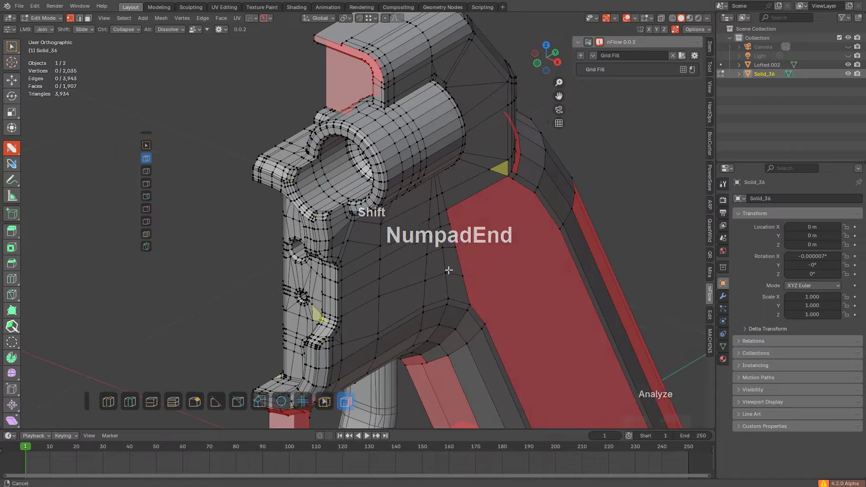
Step: Add a loop cut along the guard's curved lower corner, and join its upper end to the top edge of the vertical bar
{"action": "middle_click_drag", "start_coordinate": [448, 270], "coordinate": [437, 257]}
{"action": "scroll", "coordinate": [474, 235], "scroll_direction": "down", "scroll_amount": 3}
{"action": "middle_click_drag", "start_coordinate": [474, 235], "coordinate": [548, 249]}
{"action": "middle_click_drag", "start_coordinate": [501, 244], "coordinate": [437, 162], "text": "shift"}
{"action": "scroll", "coordinate": [463, 165], "scroll_direction": "up", "scroll_amount": 4}
{"action": "middle_click_drag", "start_coordinate": [395, 118], "coordinate": [385, 113], "text": "shift"}
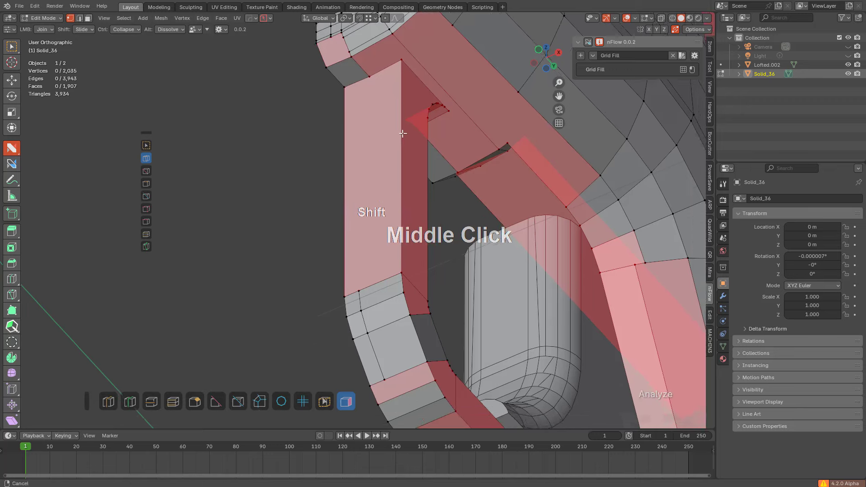
{"action": "scroll", "coordinate": [389, 232], "scroll_direction": "down", "scroll_amount": 2}
{"action": "left_click", "coordinate": [382, 266]}
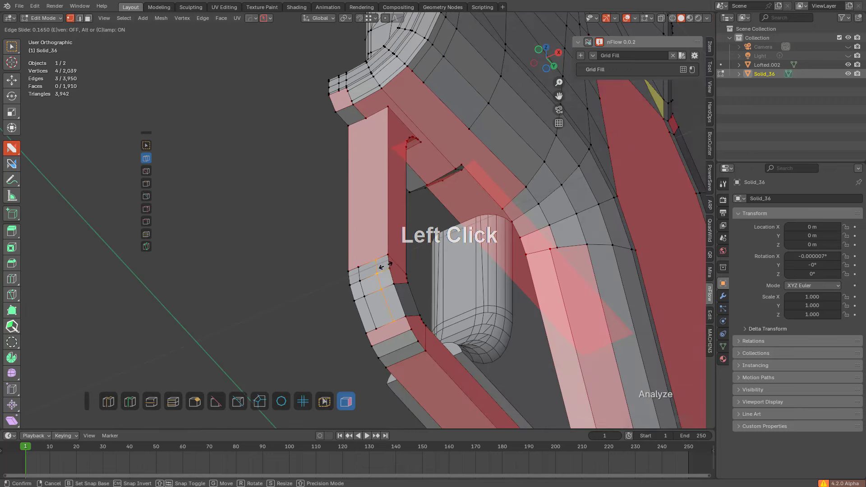
{"action": "left_click", "coordinate": [382, 266]}
{"action": "left_click_drag", "start_coordinate": [378, 259], "coordinate": [365, 123]}
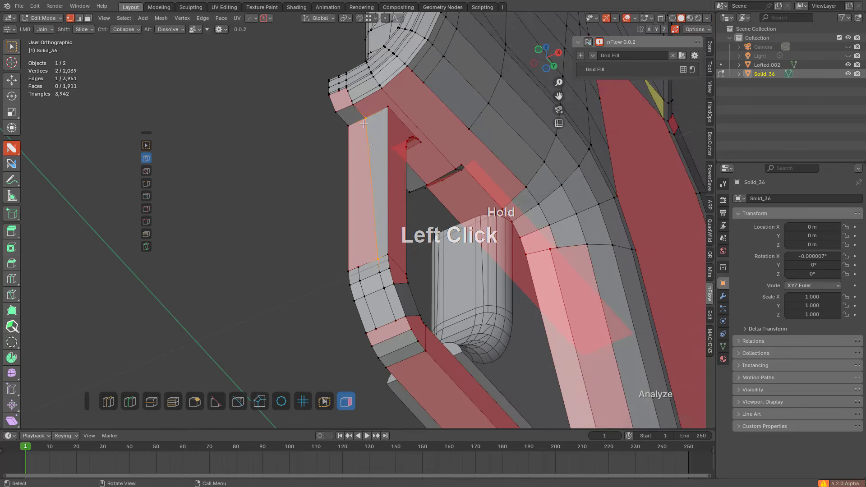
Step: Select the loop cut's edges along the guard's curved corner and edge-slide them toward the neighbouring loop
{"action": "scroll", "coordinate": [384, 234], "scroll_direction": "up", "scroll_amount": 1}
{"action": "middle_click_drag", "start_coordinate": [379, 254], "coordinate": [413, 269]}
{"action": "left_click", "coordinate": [418, 257]}
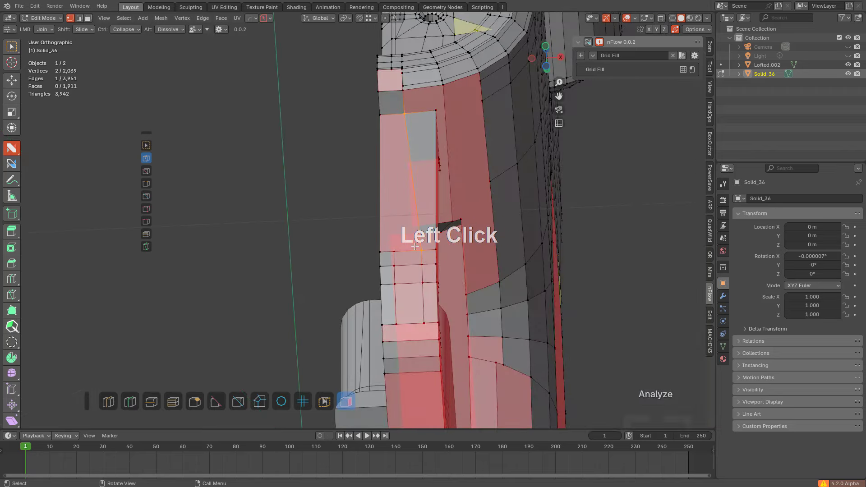
{"action": "left_click", "coordinate": [415, 315], "text": "ctrl"}
{"action": "key", "text": "g"}
{"action": "key", "text": "g"}
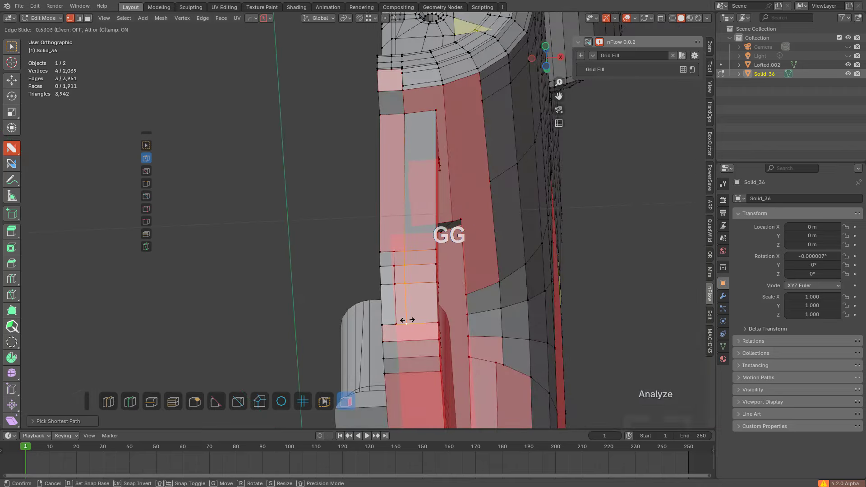
{"action": "left_click", "coordinate": [400, 304]}
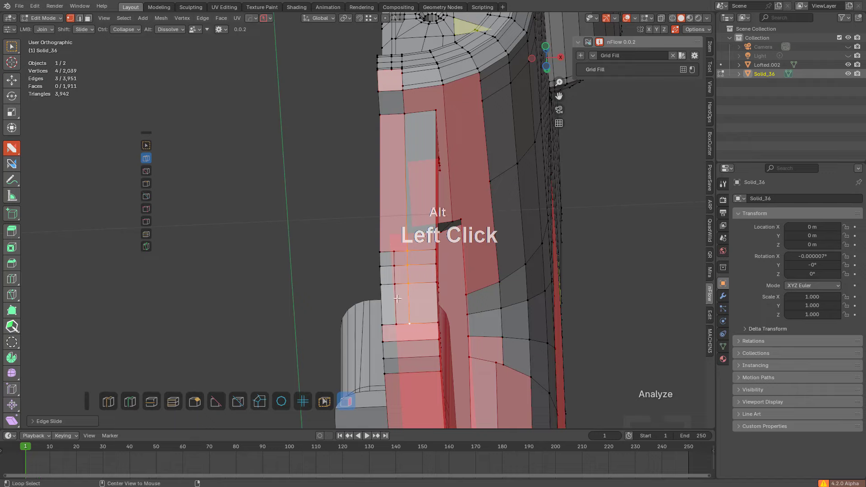
Step: Make two straight, angle-constrained knife cuts down from the body's lower edge, one across the underside bands and one along the vertical bar
{"action": "middle_click_drag", "start_coordinate": [398, 299], "coordinate": [262, 206]}
{"action": "scroll", "coordinate": [325, 159], "scroll_direction": "up", "scroll_amount": 2}
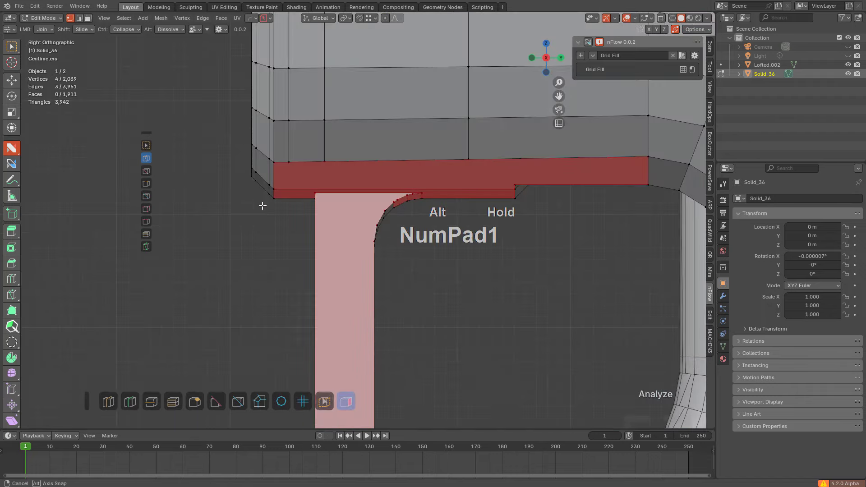
{"action": "key", "text": "KP_2"}
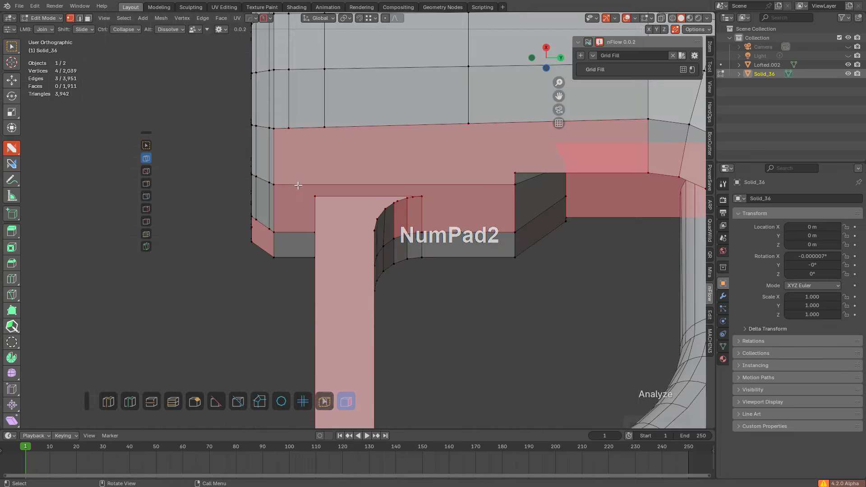
{"action": "key", "text": "k"}
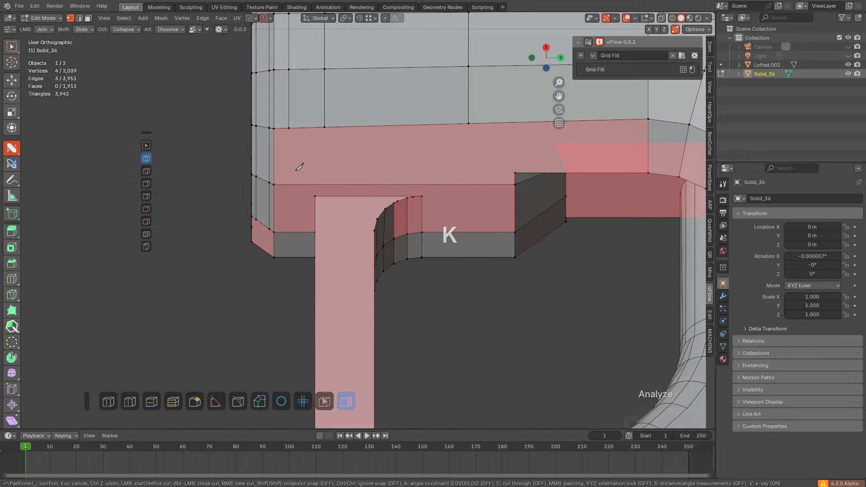
{"action": "left_click", "coordinate": [291, 132]}
{"action": "key", "text": "a"}
{"action": "left_click", "coordinate": [289, 289]}
{"action": "right_click", "coordinate": [292, 277]}
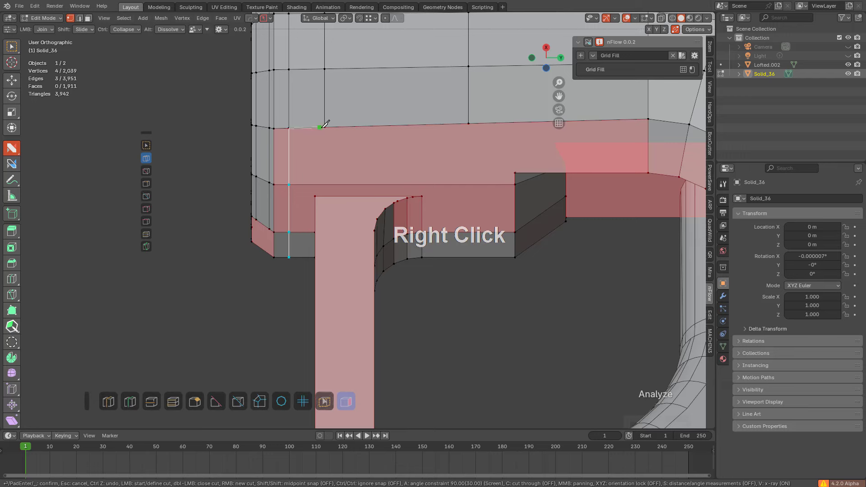
{"action": "scroll", "coordinate": [337, 299], "scroll_direction": "down", "scroll_amount": 4}
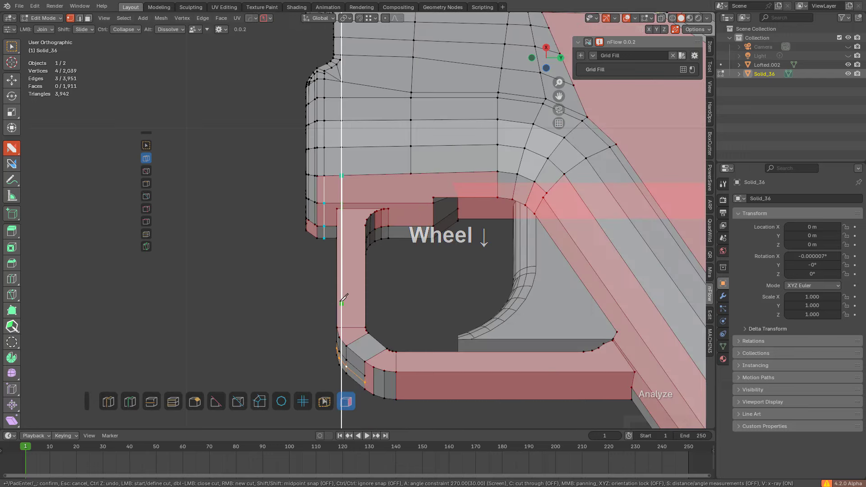
{"action": "left_click", "coordinate": [343, 330]}
{"action": "key", "text": "space"}
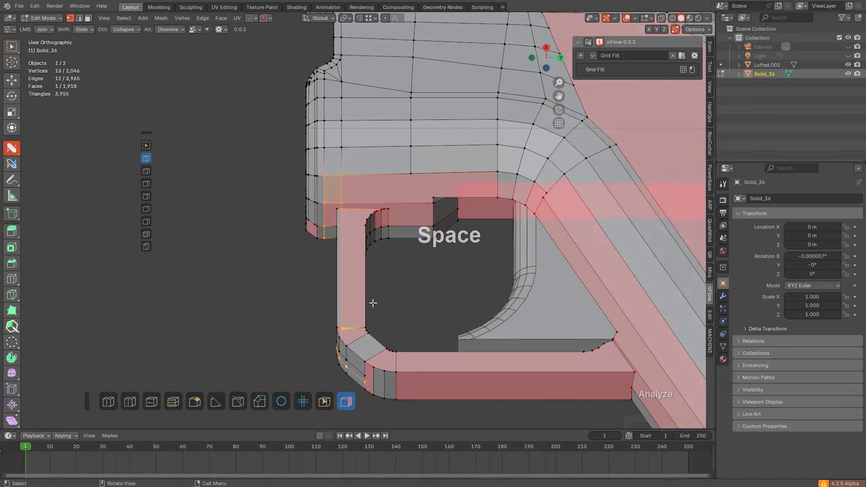
Step: Dissolve the sliver triangle's edge at the vertical bar's lower end, and join the bar's top outer corner to the adjacent underside vertex
{"action": "scroll", "coordinate": [381, 241], "scroll_direction": "up", "scroll_amount": 5}
{"action": "left_click", "coordinate": [359, 326], "text": "alt"}
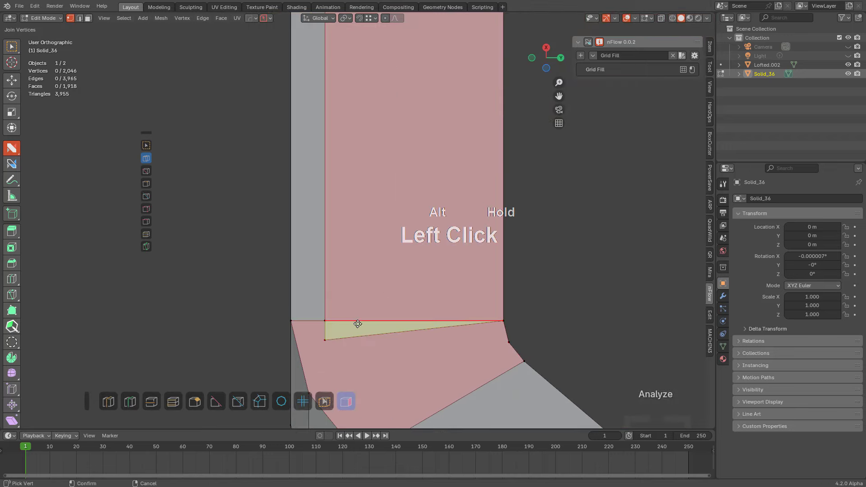
{"action": "scroll", "coordinate": [358, 228], "scroll_direction": "down", "scroll_amount": 3}
{"action": "middle_click_drag", "start_coordinate": [343, 166], "coordinate": [429, 242]}
{"action": "middle_click_drag", "start_coordinate": [429, 242], "coordinate": [525, 157], "text": "shift"}
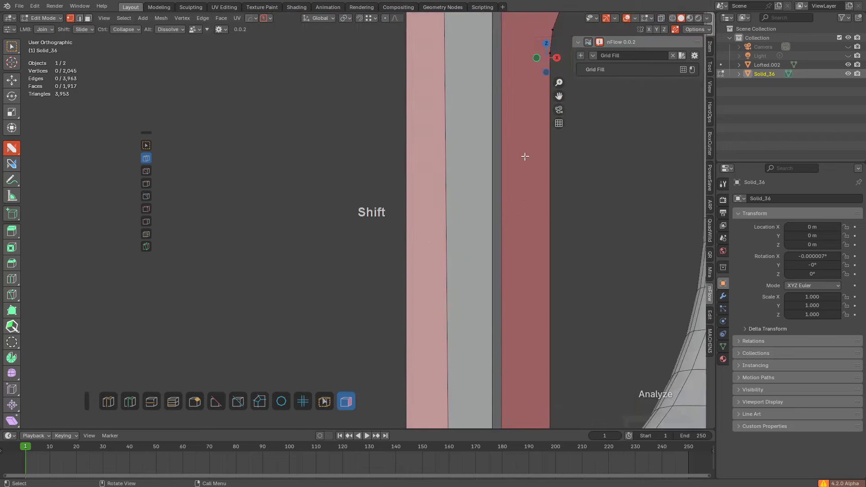
{"action": "scroll", "coordinate": [421, 194], "scroll_direction": "down", "scroll_amount": 3}
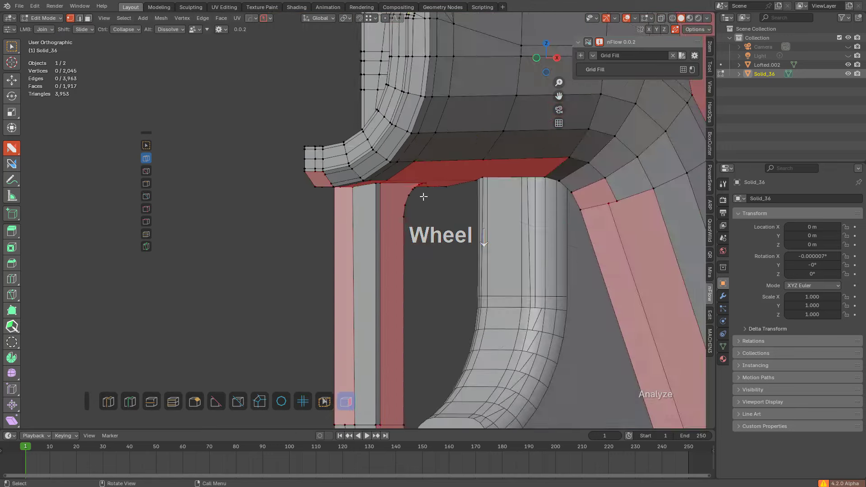
{"action": "middle_click_drag", "start_coordinate": [422, 193], "coordinate": [408, 135], "text": "shift"}
{"action": "scroll", "coordinate": [408, 194], "scroll_direction": "up", "scroll_amount": 3}
{"action": "middle_click_drag", "start_coordinate": [408, 194], "coordinate": [404, 205]}
{"action": "left_click_drag", "start_coordinate": [380, 180], "coordinate": [400, 208]}
{"action": "middle_click_drag", "start_coordinate": [406, 203], "coordinate": [398, 184], "text": "shift"}
{"action": "mouse_move", "coordinate": [399, 184]}
{"action": "middle_mouse_down", "text": "shift"}
{"action": "mouse_move", "coordinate": [378, 214]}
{"action": "mouse_move", "coordinate": [400, 193]}
{"action": "middle_mouse_up", "text": "shift"}
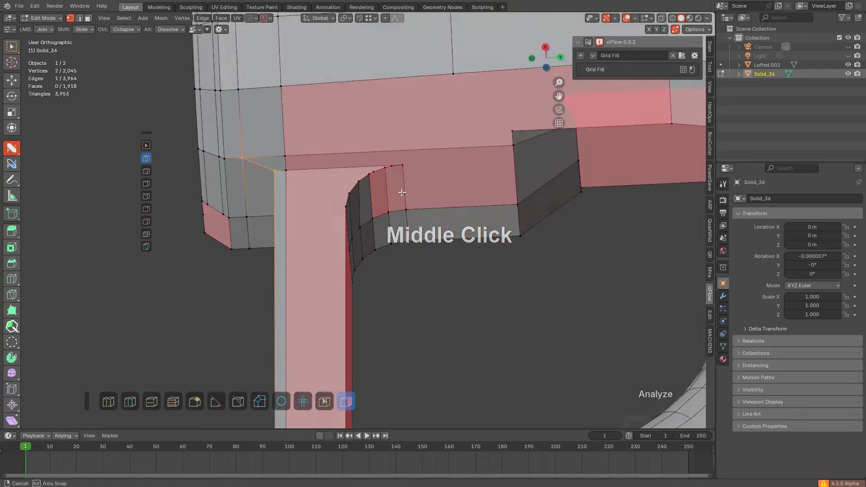
Step: Dissolve the two extra vertices lying between the segments of the curved fillet under the body
{"action": "scroll", "coordinate": [381, 174], "scroll_direction": "up", "scroll_amount": 5}
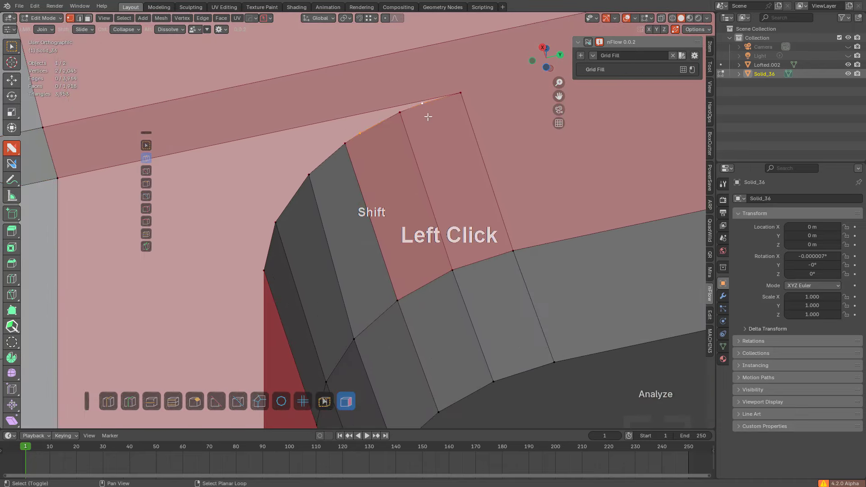
{"action": "key", "text": "x"}
{"action": "middle_click_drag", "start_coordinate": [426, 120], "coordinate": [394, 162], "text": "shift"}
{"action": "scroll", "coordinate": [394, 162], "scroll_direction": "down", "scroll_amount": 2}
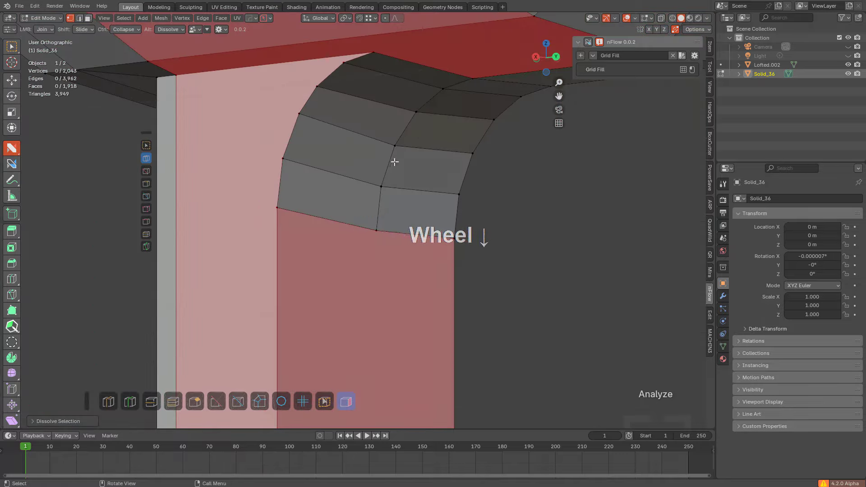
Step: In the right side view with X-ray on, project a straight line cut across the grip just below its upper bends
{"action": "scroll", "coordinate": [395, 162], "scroll_direction": "down", "scroll_amount": 4}
{"action": "middle_click_drag", "start_coordinate": [400, 218], "coordinate": [329, 251]}
{"action": "scroll", "coordinate": [470, 203], "scroll_direction": "down", "scroll_amount": 3}
{"action": "key", "text": "alt+z"}
{"action": "scroll", "coordinate": [381, 251], "scroll_direction": "up", "scroll_amount": 2}
{"action": "scroll", "coordinate": [328, 251], "scroll_direction": "down", "scroll_amount": 2}
{"action": "left_click", "coordinate": [238, 402]}
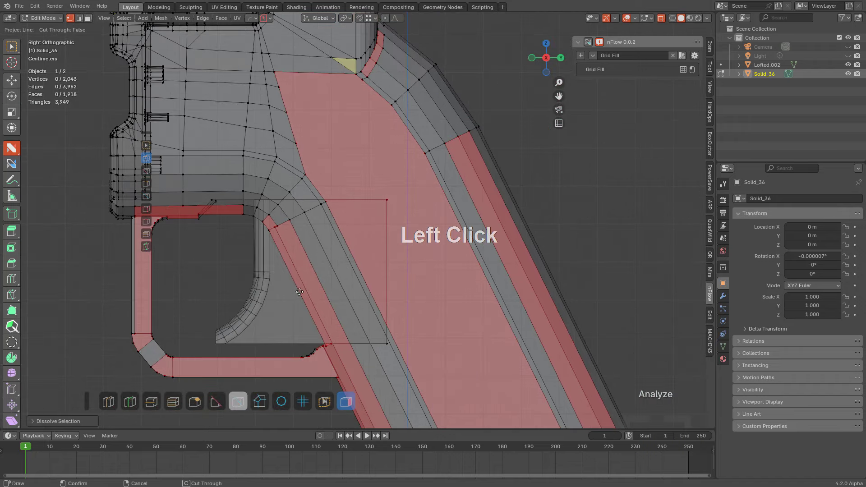
{"action": "left_click_drag", "start_coordinate": [544, 114], "coordinate": [542, 116], "text": "alt"}
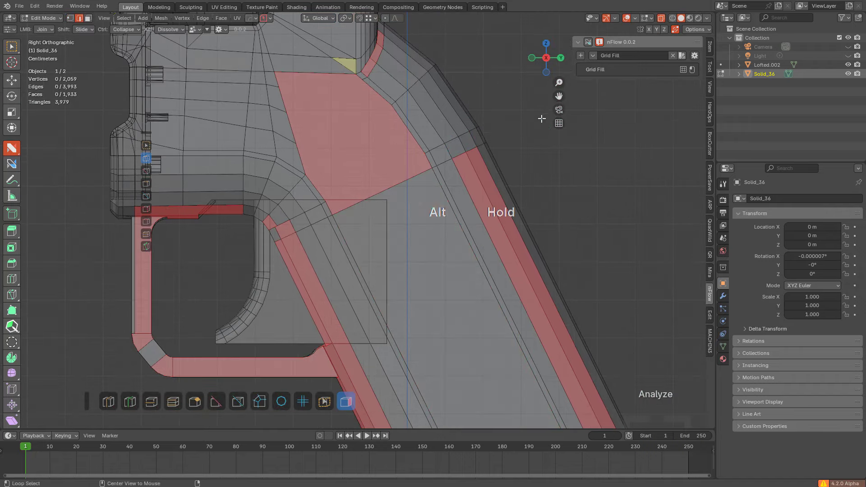
{"action": "middle_click_drag", "start_coordinate": [367, 199], "coordinate": [387, 178]}
{"action": "key", "text": "alt+z"}
Step: Slide the projected cut's vertex along its edge at the grip's front bend, undoing one attempt
{"action": "middle_click_drag", "start_coordinate": [384, 181], "coordinate": [440, 245], "text": "shift"}
{"action": "scroll", "coordinate": [374, 191], "scroll_direction": "up", "scroll_amount": 1}
{"action": "scroll", "coordinate": [374, 191], "scroll_direction": "up", "scroll_amount": 3}
{"action": "left_click_drag", "start_coordinate": [391, 222], "coordinate": [426, 216], "text": "shift"}
{"action": "key", "text": "ctrl+z"}
{"action": "scroll", "coordinate": [437, 239], "scroll_direction": "down", "scroll_amount": 2, "text": "ctrl"}
Step: Knife-cut straight down, angle-constrained, from the middle vertex of the body's lower edge across all the underside bands
{"action": "middle_click_drag", "start_coordinate": [421, 215], "coordinate": [395, 171]}
{"action": "middle_click_drag", "start_coordinate": [395, 172], "coordinate": [374, 152], "text": "shift"}
{"action": "middle_click_drag", "start_coordinate": [374, 151], "coordinate": [362, 131], "text": "alt"}
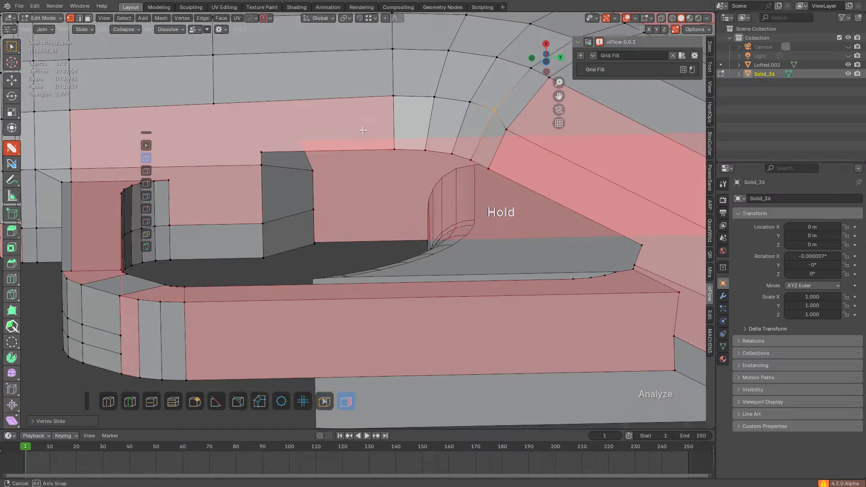
{"action": "middle_click_drag", "start_coordinate": [273, 170], "coordinate": [316, 235], "text": "shift"}
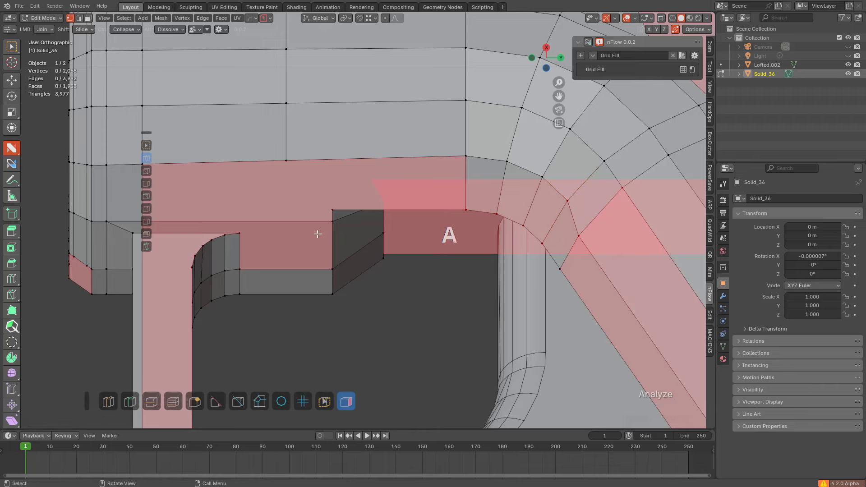
{"action": "key", "text": "k"}
{"action": "left_click", "coordinate": [287, 160]}
{"action": "key", "text": "a"}
{"action": "key", "text": "space"}
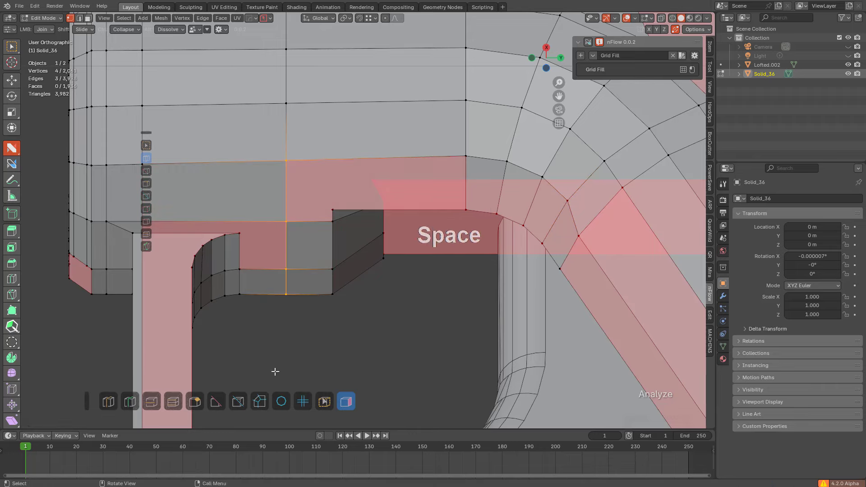
Step: Join the curved fillet's end vertex to the neighbouring vertex of the new cut on the underside
{"action": "middle_click_drag", "start_coordinate": [275, 370], "coordinate": [369, 203], "text": "shift"}
{"action": "key", "text": "shift+KP_End"}
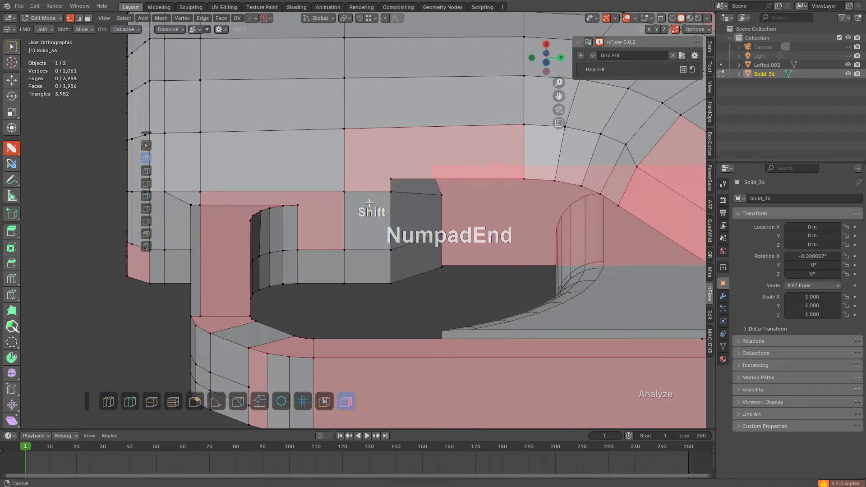
{"action": "scroll", "coordinate": [288, 188], "scroll_direction": "up", "scroll_amount": 2}
{"action": "scroll", "coordinate": [345, 223], "scroll_direction": "up", "scroll_amount": 3}
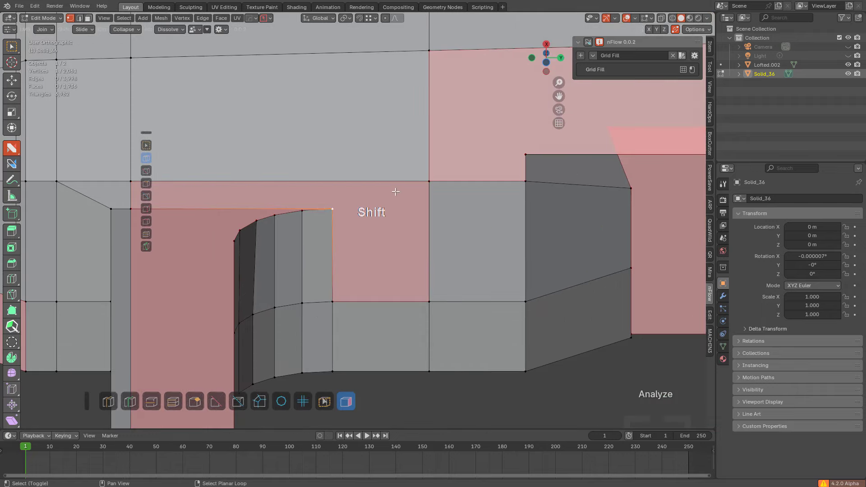
{"action": "key", "text": "j"}
{"action": "key", "text": "alt+a"}
{"action": "middle_click_drag", "start_coordinate": [282, 228], "coordinate": [363, 184], "text": "shift"}
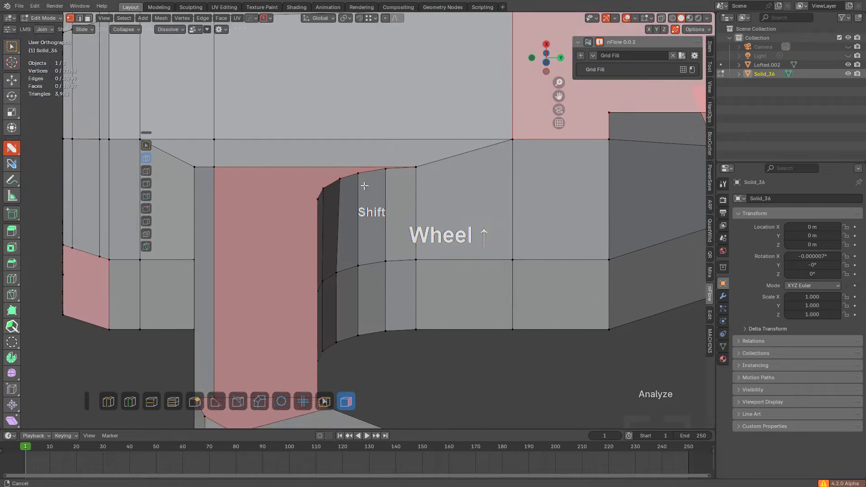
Step: Dissolve the row of edges closing the curved fillet beside the vertical bar's inner face, undoing one dissolve attempt
{"action": "key", "text": "2"}
{"action": "middle_click_drag", "start_coordinate": [294, 250], "coordinate": [366, 216]}
{"action": "left_click", "coordinate": [366, 216]}
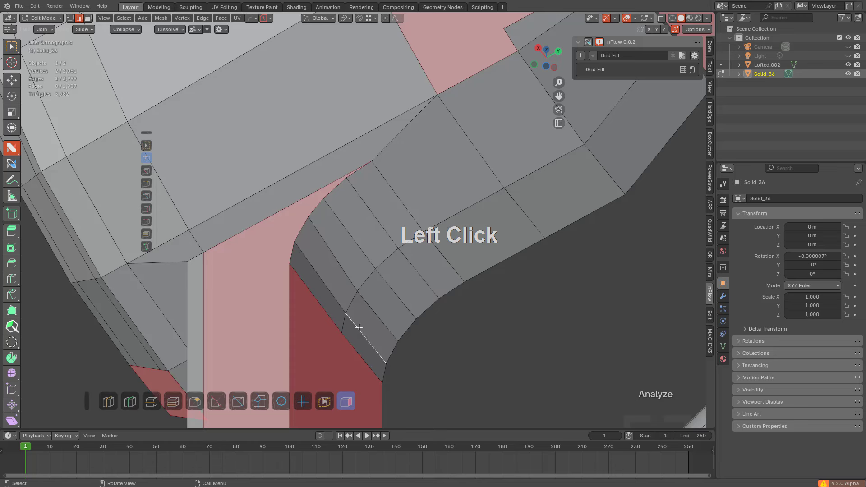
{"action": "left_click", "coordinate": [339, 267], "text": "shift"}
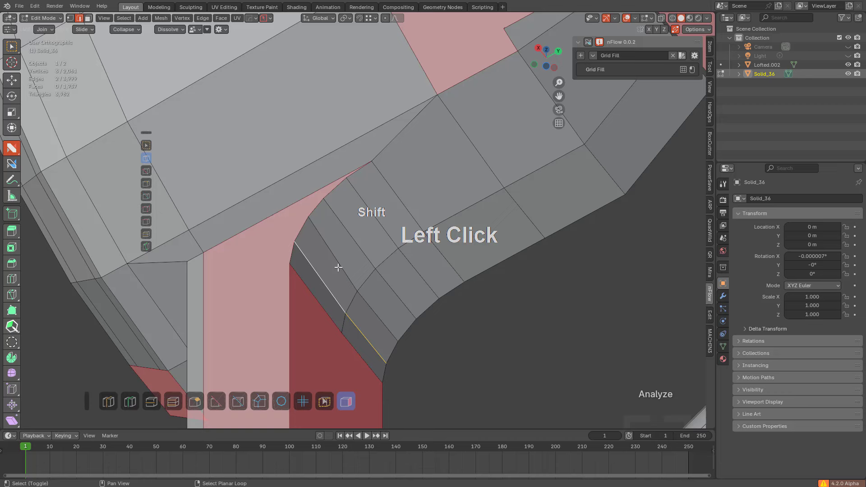
{"action": "left_click", "coordinate": [380, 216]}
{"action": "left_click", "coordinate": [398, 266], "text": "shift"}
{"action": "left_click", "coordinate": [381, 291], "text": "shift"}
{"action": "key", "text": "ctrl+x"}
{"action": "key", "text": "ctrl+z"}
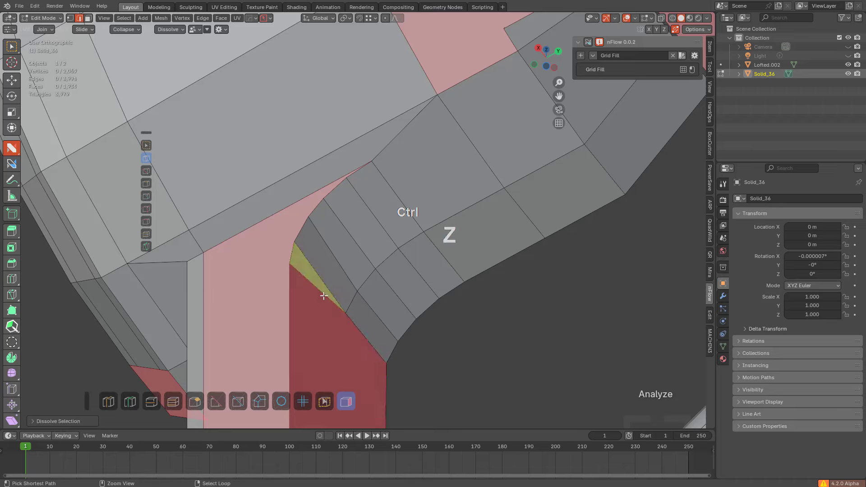
{"action": "left_click", "coordinate": [329, 291], "text": "shift"}
{"action": "key", "text": "ctrl+x"}
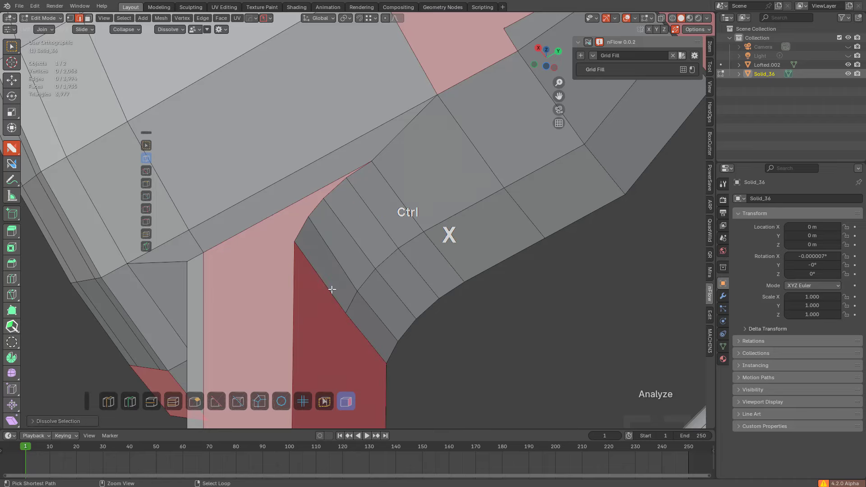
Step: Try to dissolve another cross edge of the curved fillet, and undo the recent dissolves there
{"action": "scroll", "coordinate": [333, 279], "scroll_direction": "down", "scroll_amount": 1}
{"action": "left_click", "coordinate": [340, 260]}
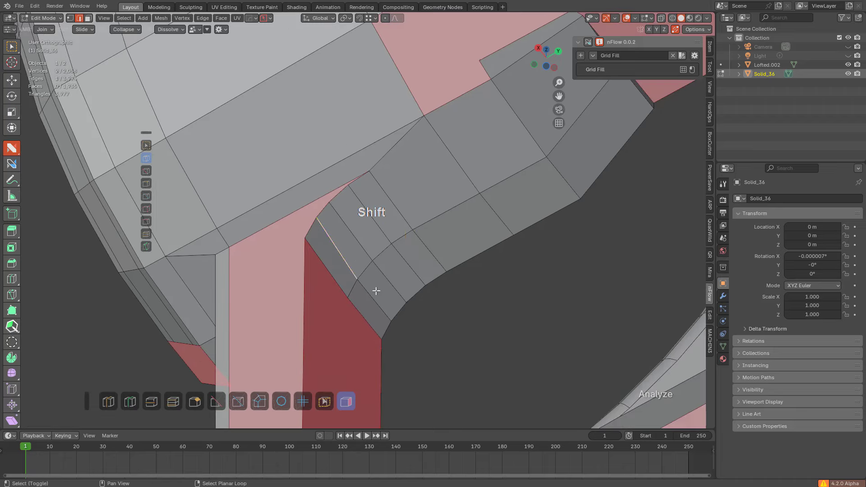
{"action": "key", "text": "ctrl+x"}
{"action": "mouse_move", "coordinate": [396, 258]}
{"action": "middle_mouse_down", "text": "shift"}
{"action": "mouse_move", "coordinate": [367, 155]}
{"action": "mouse_move", "coordinate": [381, 267]}
{"action": "mouse_move", "coordinate": [399, 272]}
{"action": "mouse_move", "coordinate": [387, 259]}
{"action": "mouse_move", "coordinate": [375, 270]}
{"action": "mouse_move", "coordinate": [370, 239]}
{"action": "mouse_move", "coordinate": [385, 251]}
{"action": "middle_mouse_up", "text": "shift"}
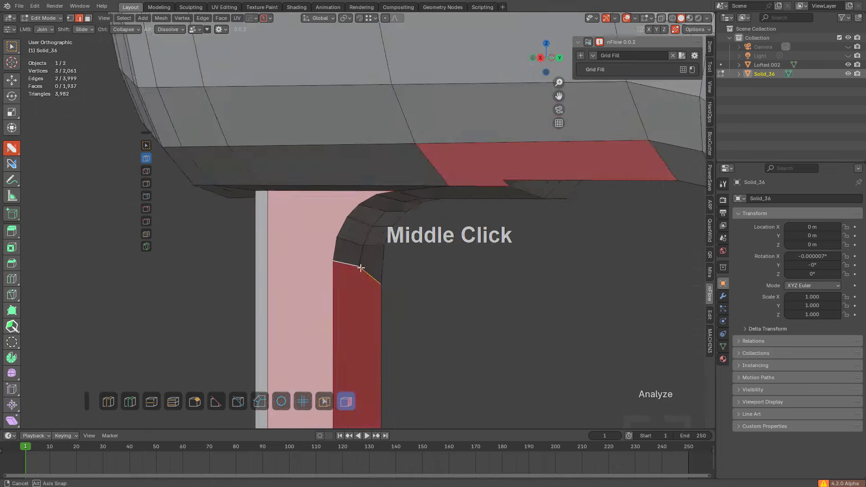
{"action": "key", "text": "alt+a"}
{"action": "key", "text": "ctrl+z"}
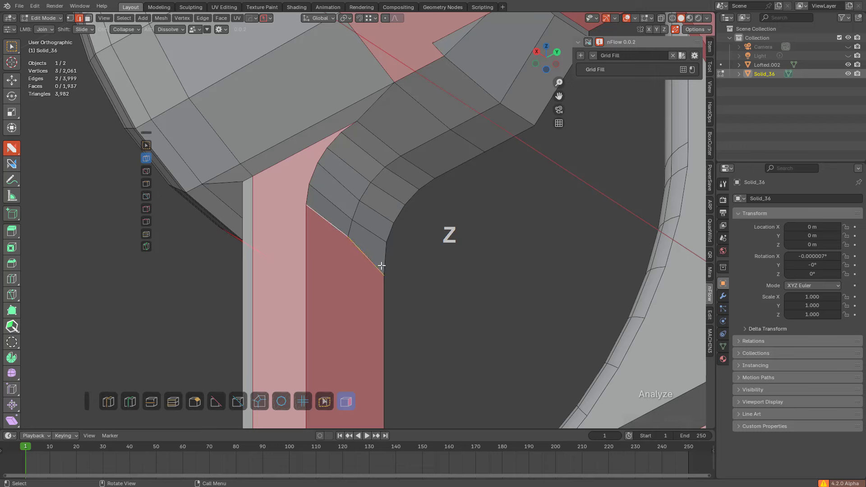
Step: Move the fillet's lower outer corner vertex along Z, snapped to the height of the neighbouring middle vertex
{"action": "left_click", "coordinate": [370, 261]}
{"action": "key", "text": "g"}
{"action": "key", "text": "z"}
{"action": "left_click", "coordinate": [347, 234], "text": "ctrl"}
{"action": "middle_click_drag", "start_coordinate": [348, 234], "coordinate": [356, 242]}
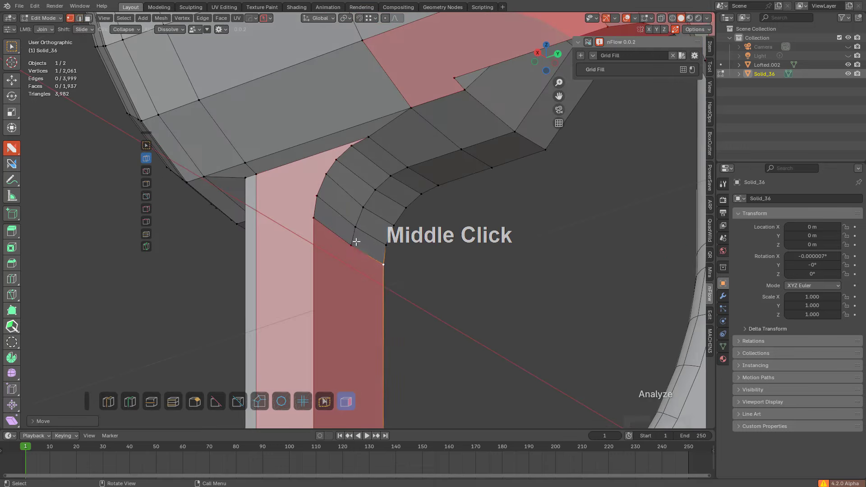
Step: Dissolve every other row of cross edges on the curved fillet, including the row where it meets the flat underside
{"action": "key", "text": "2"}
{"action": "left_click", "coordinate": [364, 228], "text": "alt"}
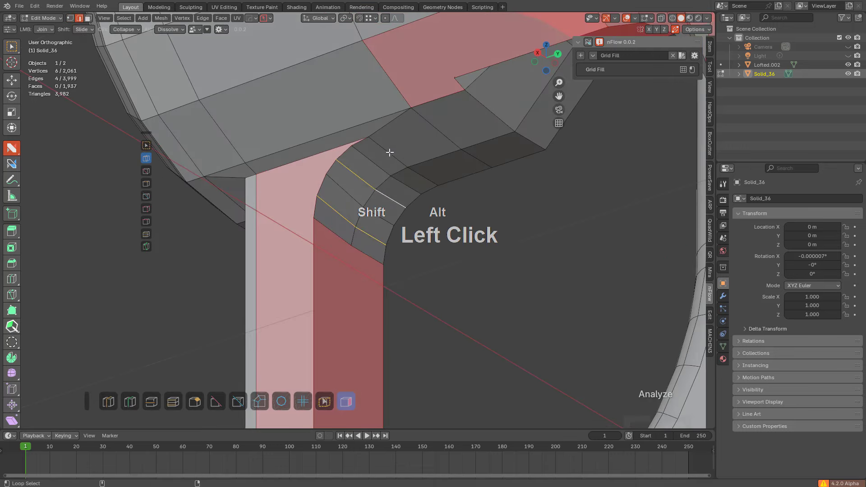
{"action": "left_click", "coordinate": [383, 157], "text": "alt+shift"}
{"action": "key", "text": "ctrl+z"}
{"action": "left_click", "coordinate": [391, 154], "text": "shift"}
{"action": "left_click", "coordinate": [412, 167], "text": "shift"}
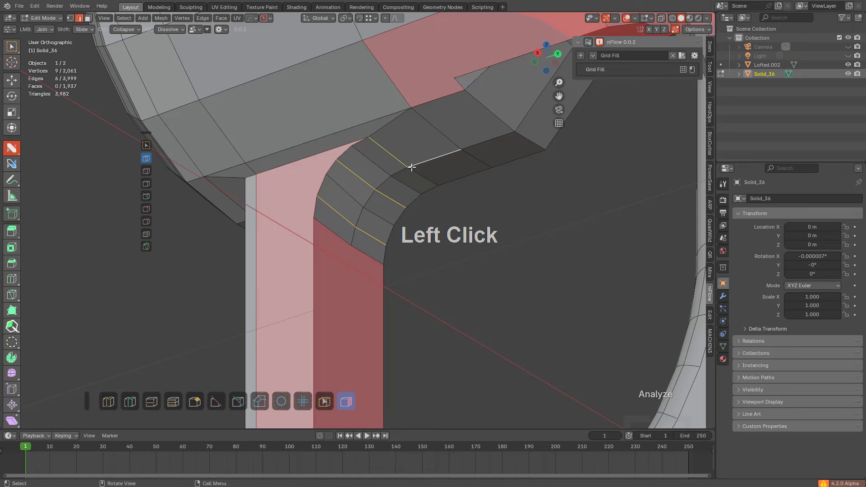
{"action": "key", "text": "x"}
{"action": "left_click", "coordinate": [402, 176]}
{"action": "middle_click_drag", "start_coordinate": [402, 176], "coordinate": [406, 143]}
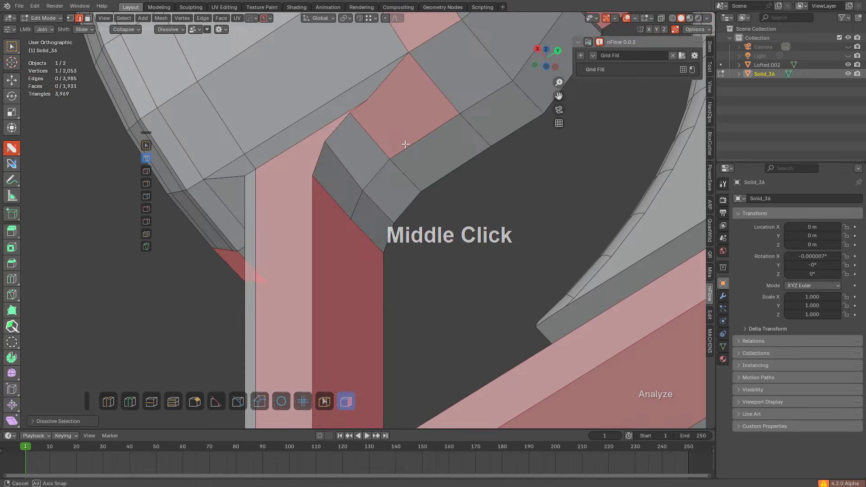
Step: Knife-cut from the vertex beside the fillet's end to the underside's far corner vertex, and dissolve the short diagonal edge it replaces
{"action": "key", "text": "1"}
{"action": "key", "text": "g"}
{"action": "middle_click_drag", "start_coordinate": [373, 99], "coordinate": [344, 209], "text": "shift"}
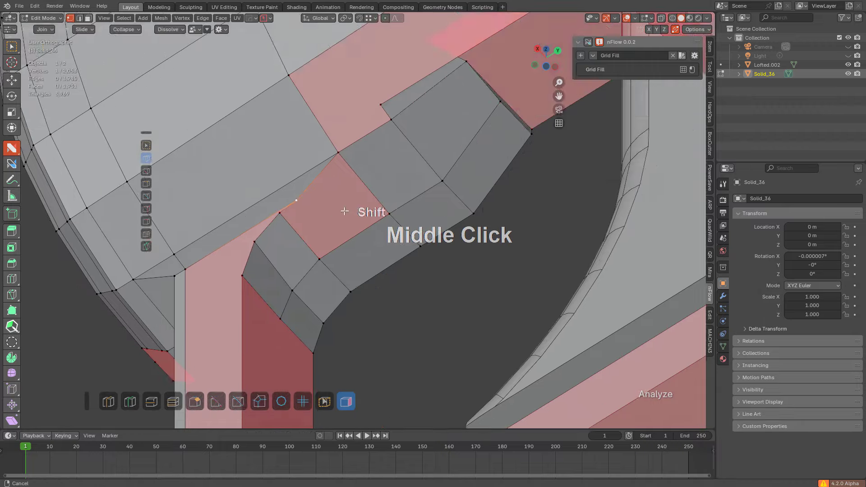
{"action": "scroll", "coordinate": [358, 170], "scroll_direction": "up", "scroll_amount": 3}
{"action": "key", "text": "k"}
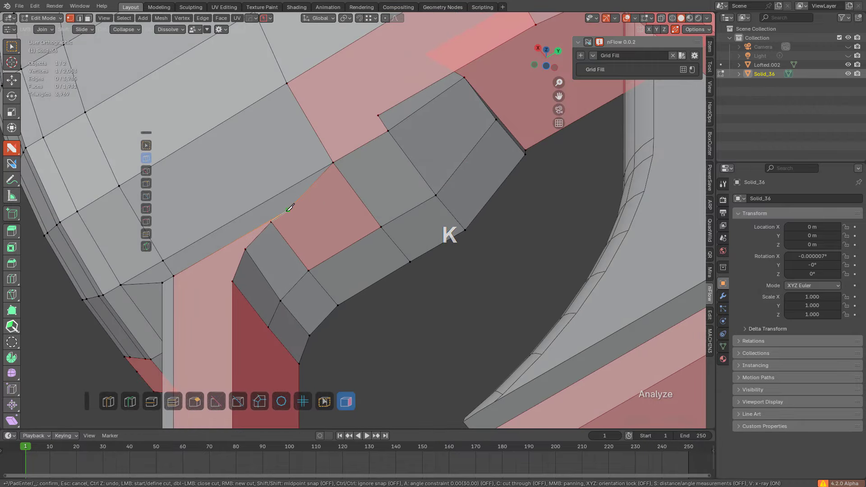
{"action": "left_click", "coordinate": [464, 76]}
{"action": "key", "text": "space"}
{"action": "left_click", "coordinate": [305, 184], "text": "alt"}
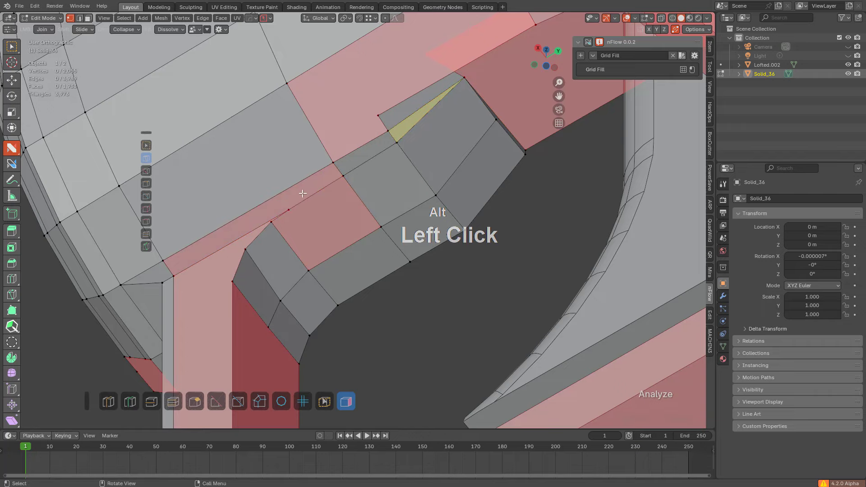
Step: Knife-cut from the vertex beside the fillet's end, angle-constrained, straight across both underside bands
{"action": "middle_click_drag", "start_coordinate": [305, 184], "coordinate": [300, 208], "text": "shift"}
{"action": "scroll", "coordinate": [266, 209], "scroll_direction": "up", "scroll_amount": 2}
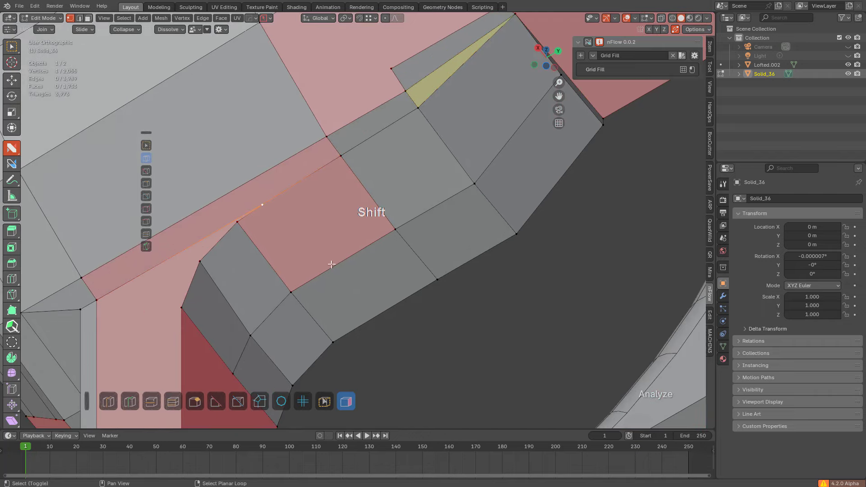
{"action": "middle_click_drag", "start_coordinate": [332, 264], "coordinate": [406, 303]}
{"action": "key", "text": "k"}
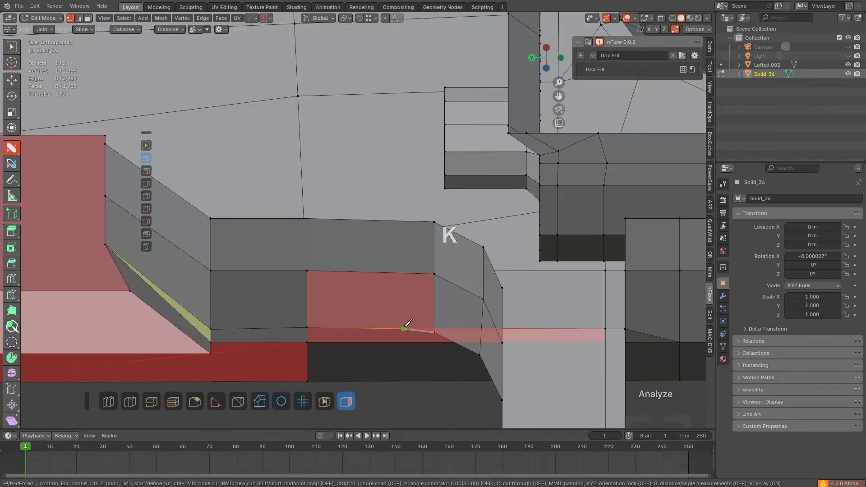
{"action": "left_click", "coordinate": [404, 329]}
{"action": "key", "text": "a"}
{"action": "left_click", "coordinate": [405, 220]}
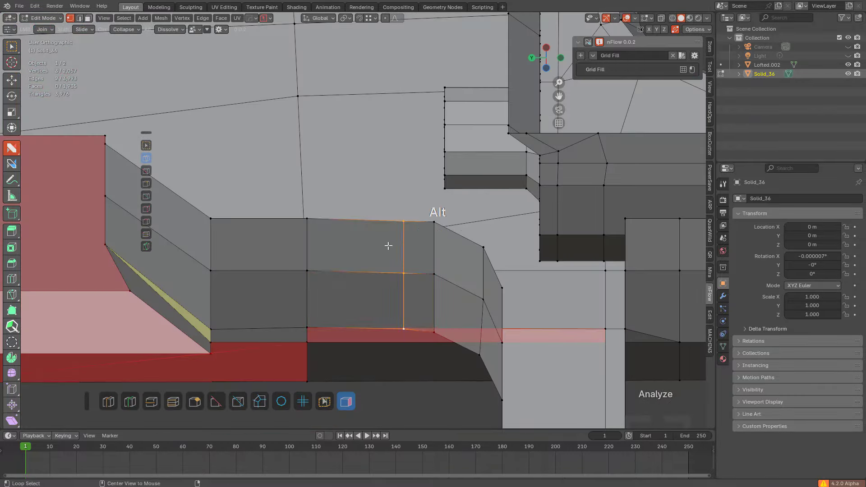
{"action": "key", "text": "Return"}
Step: Slide the cross-edge rows at the fillet's bend along the curve to even out their spacing
{"action": "middle_click_drag", "start_coordinate": [386, 246], "coordinate": [380, 219]}
{"action": "key", "text": "2"}
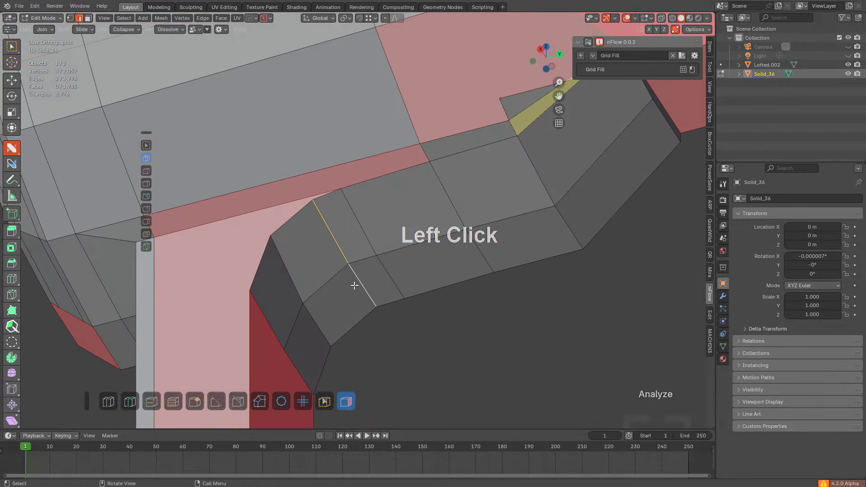
{"action": "key", "text": "g"}
{"action": "key", "text": "g"}
{"action": "left_click", "coordinate": [278, 299]}
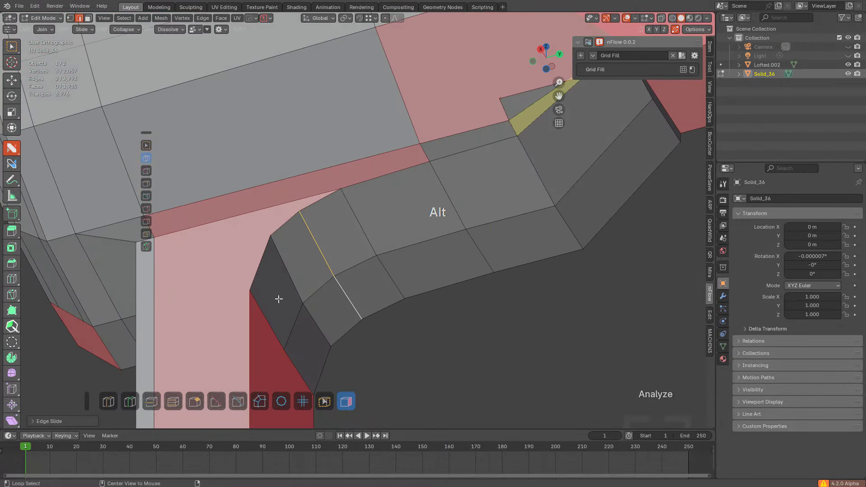
{"action": "key", "text": "g"}
{"action": "key", "text": "g"}
{"action": "left_click", "coordinate": [304, 317]}
{"action": "key", "text": "alt+a"}
Step: Inset the guard's side faces, covering the vertical bar, the lower corner and the bottom bar, by about 0.009 m
{"action": "scroll", "coordinate": [300, 290], "scroll_direction": "down", "scroll_amount": 1}
{"action": "middle_click_drag", "start_coordinate": [300, 290], "coordinate": [358, 109], "text": "shift"}
{"action": "scroll", "coordinate": [377, 195], "scroll_direction": "down", "scroll_amount": 2}
{"action": "key", "text": "3"}
{"action": "left_click", "coordinate": [332, 212]}
{"action": "scroll", "coordinate": [374, 181], "scroll_direction": "down", "scroll_amount": 2}
{"action": "middle_click_drag", "start_coordinate": [393, 239], "coordinate": [355, 120], "text": "shift"}
{"action": "left_click", "coordinate": [317, 255], "text": "shift"}
{"action": "left_click", "coordinate": [356, 294], "text": "shift"}
{"action": "left_click", "coordinate": [392, 316], "text": "shift"}
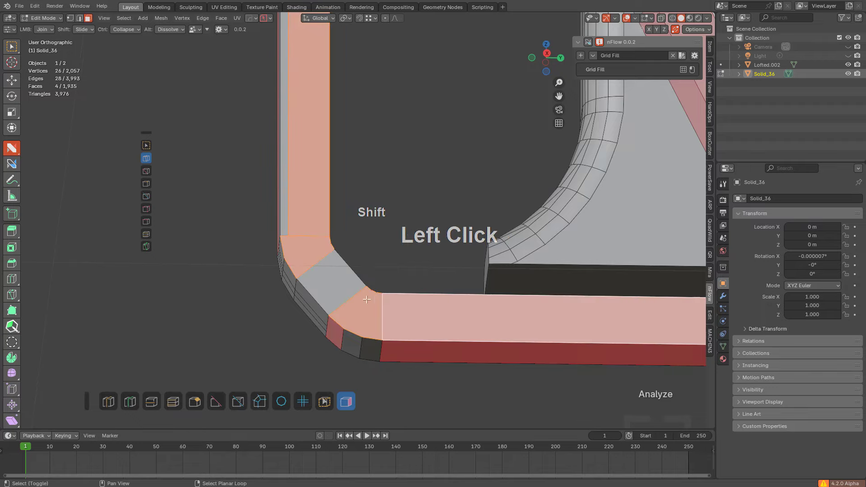
{"action": "left_click", "coordinate": [340, 291], "text": "shift"}
{"action": "middle_click_drag", "start_coordinate": [464, 257], "coordinate": [302, 151]}
{"action": "middle_click_drag", "start_coordinate": [302, 151], "coordinate": [370, 280], "text": "shift"}
{"action": "scroll", "coordinate": [370, 225], "scroll_direction": "up", "scroll_amount": 2}
{"action": "middle_click_drag", "start_coordinate": [369, 166], "coordinate": [451, 257], "text": "shift"}
{"action": "scroll", "coordinate": [507, 244], "scroll_direction": "up", "scroll_amount": 1}
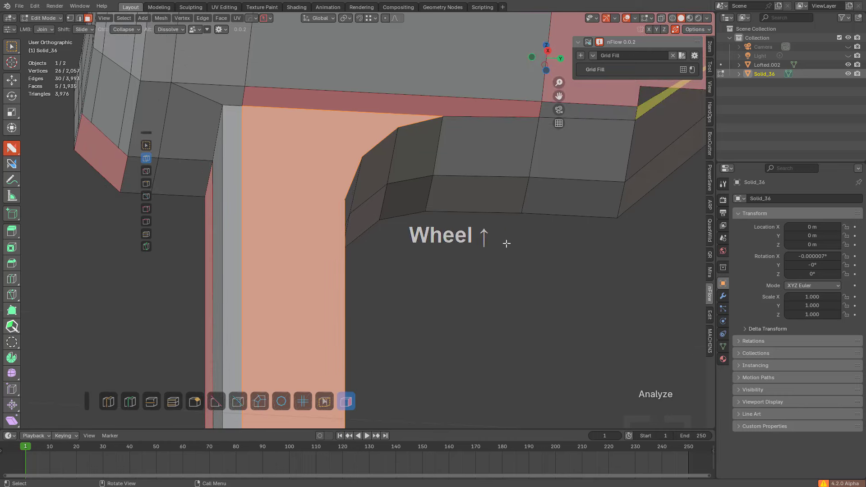
{"action": "key", "text": "i"}
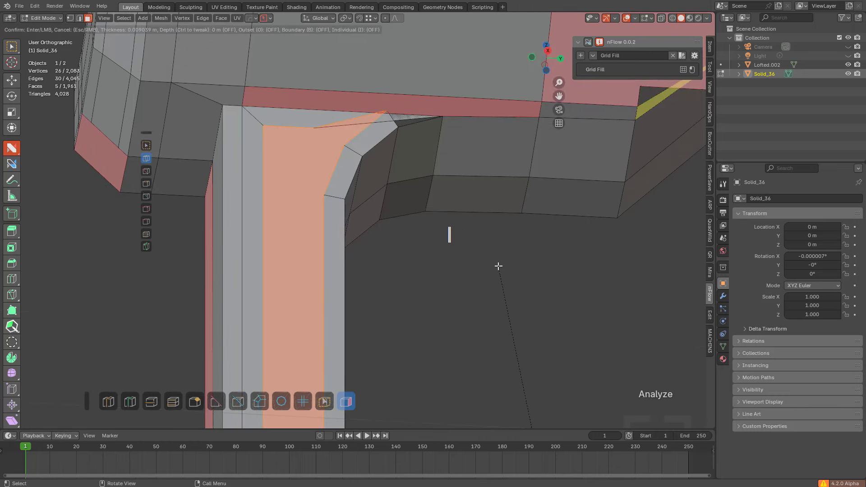
{"action": "key", "text": "Escape"}
Step: With X-ray on, slide the crossing inset vertices at the fillet's end together so they merge, and slide the merged vertex beside the fillet
{"action": "scroll", "coordinate": [412, 171], "scroll_direction": "up", "scroll_amount": 2}
{"action": "key", "text": "1"}
{"action": "key", "text": "alt+z"}
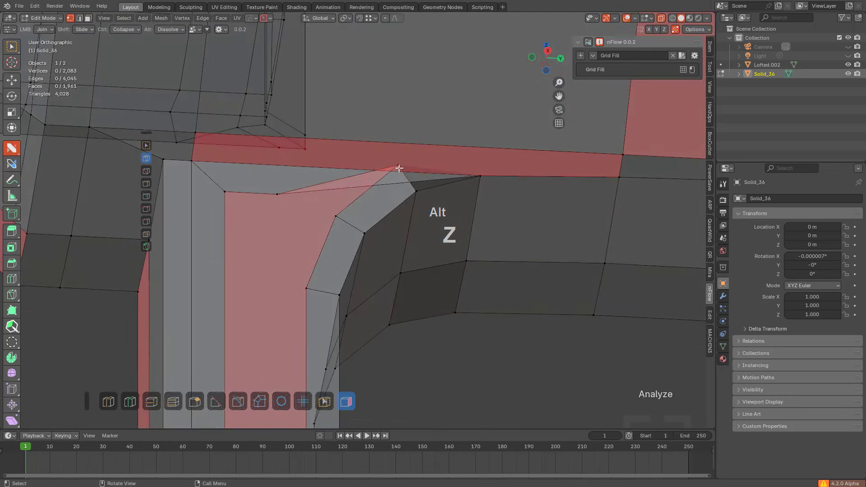
{"action": "key", "text": "g"}
{"action": "key", "text": "g"}
{"action": "left_click", "coordinate": [350, 191]}
{"action": "key", "text": "g"}
{"action": "key", "text": "g"}
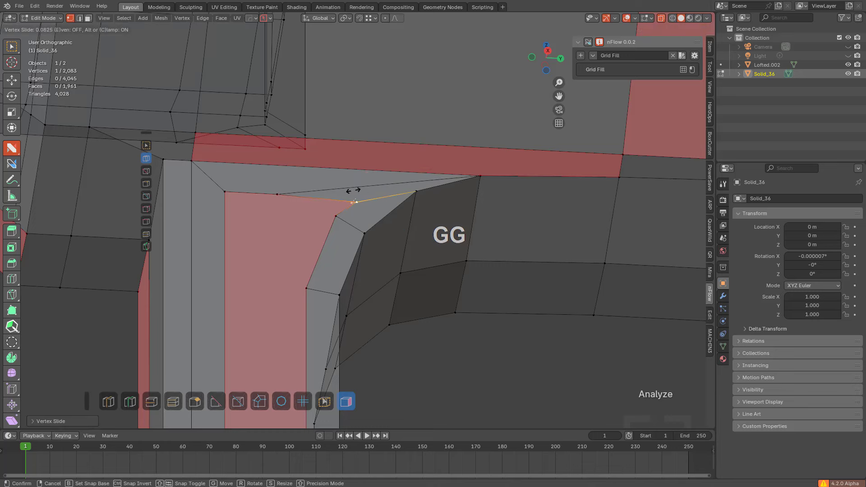
{"action": "left_click", "coordinate": [250, 161]}
{"action": "key", "text": "g"}
{"action": "key", "text": "g"}
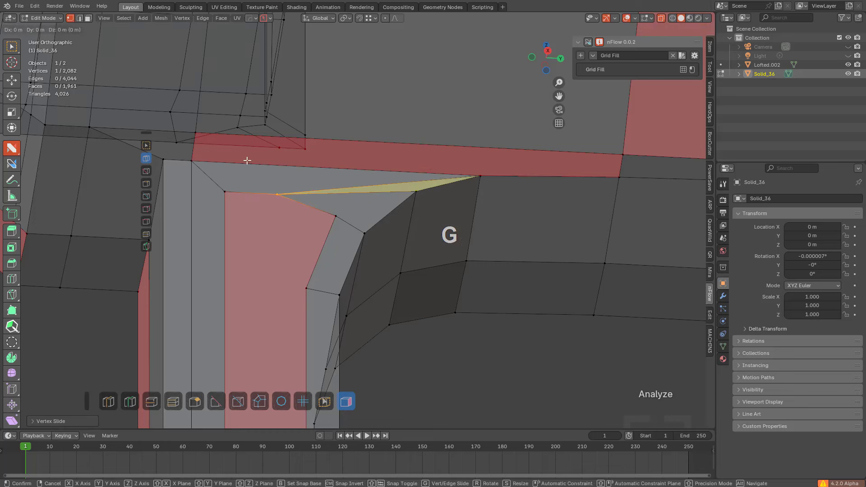
{"action": "left_click", "coordinate": [372, 150]}
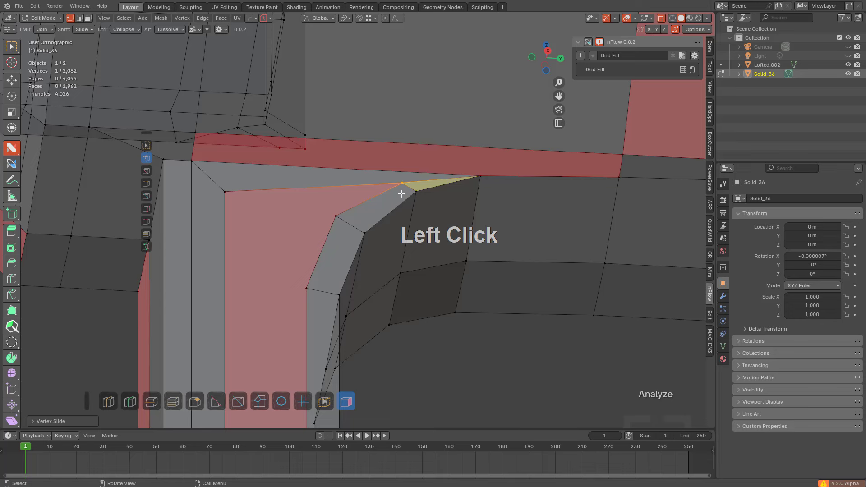
Step: Knife-cut from the merged inset vertex up across the body's narrow lower band, and dissolve the edge running to the fillet's tip
{"action": "key", "text": "j"}
{"action": "key", "text": "k"}
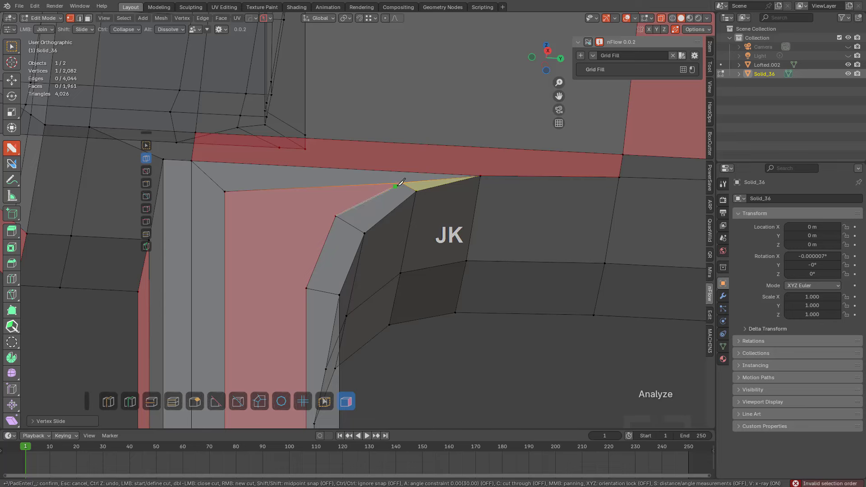
{"action": "left_click", "coordinate": [403, 182]}
{"action": "scroll", "coordinate": [410, 110], "scroll_direction": "down", "scroll_amount": 1}
{"action": "scroll", "coordinate": [415, 143], "scroll_direction": "up", "scroll_amount": 1}
{"action": "left_click", "coordinate": [414, 143]}
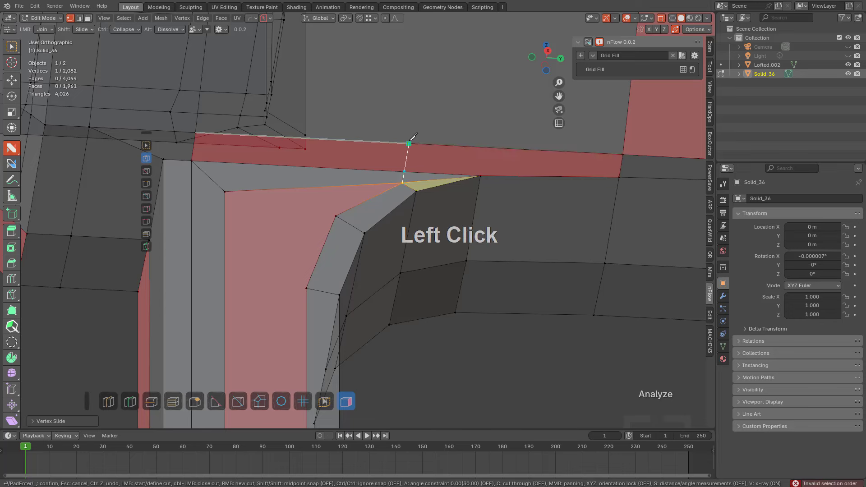
{"action": "key", "text": "alt+a"}
{"action": "left_click", "coordinate": [417, 176], "text": "alt"}
Step: Add a loop cut across the vertical bar's outer strips and slide it up close beneath the body
{"action": "middle_click_drag", "start_coordinate": [417, 177], "coordinate": [352, 206], "text": "shift"}
{"action": "mouse_move", "coordinate": [318, 278]}
{"action": "left_mouse_down"}
{"action": "mouse_move", "coordinate": [246, 183]}
{"action": "mouse_move", "coordinate": [273, 224]}
{"action": "left_mouse_up"}
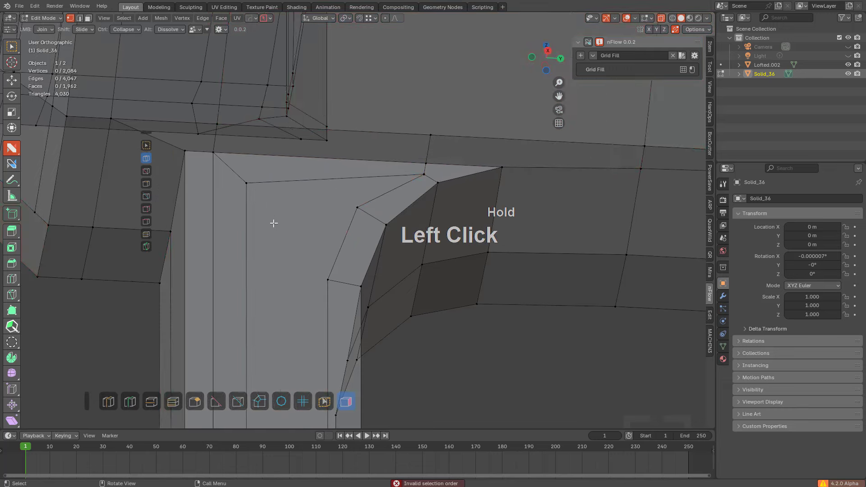
{"action": "key", "text": "KP_1"}
{"action": "key", "text": "ctrl+r"}
{"action": "left_click", "coordinate": [249, 256]}
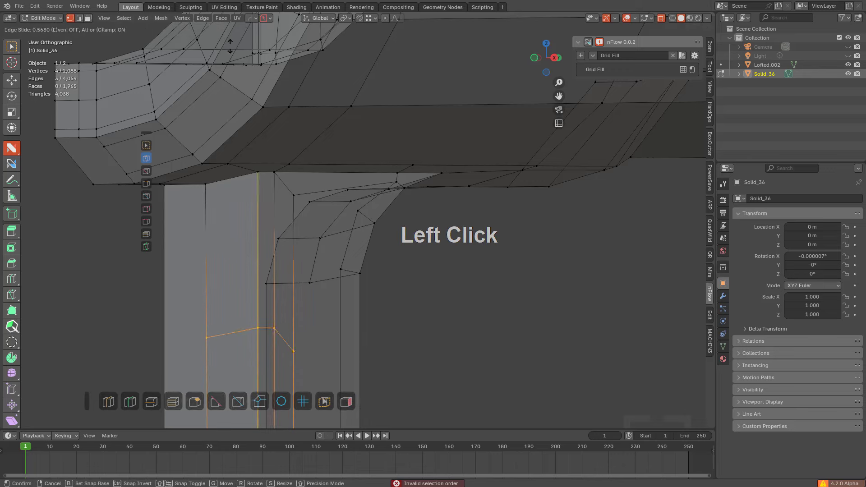
{"action": "left_click", "coordinate": [223, 339]}
{"action": "key", "text": "alt+z"}
Step: Slide the new loop's end vertex up onto the inset's upper corner vertex to merge them
{"action": "middle_click_drag", "start_coordinate": [290, 296], "coordinate": [387, 320]}
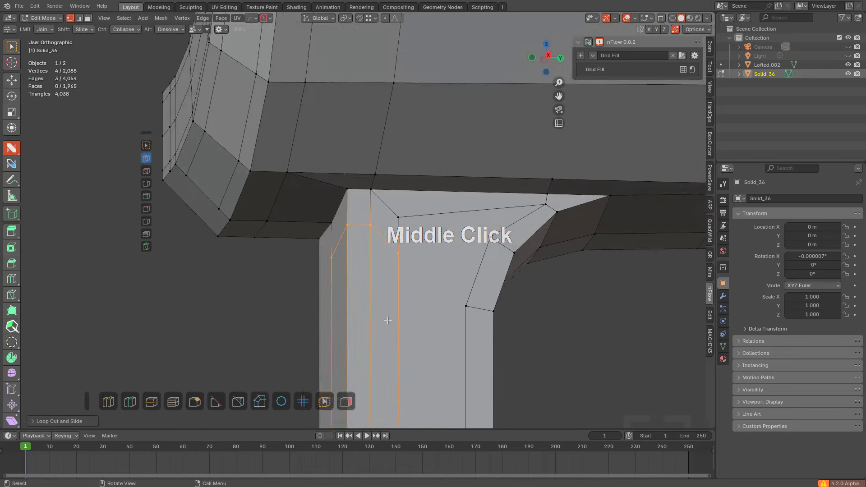
{"action": "scroll", "coordinate": [405, 281], "scroll_direction": "up", "scroll_amount": 2}
{"action": "left_click_drag", "start_coordinate": [416, 268], "coordinate": [378, 218], "text": "shift"}
{"action": "scroll", "coordinate": [398, 226], "scroll_direction": "down", "scroll_amount": 1}
{"action": "scroll", "coordinate": [399, 226], "scroll_direction": "down", "scroll_amount": 2}
Step: Add a loop cut through the narrow band above the vertical bar and slide its end vertex onto the inset's corner vertex
{"action": "key", "text": "ctrl+r"}
{"action": "left_click", "coordinate": [377, 223]}
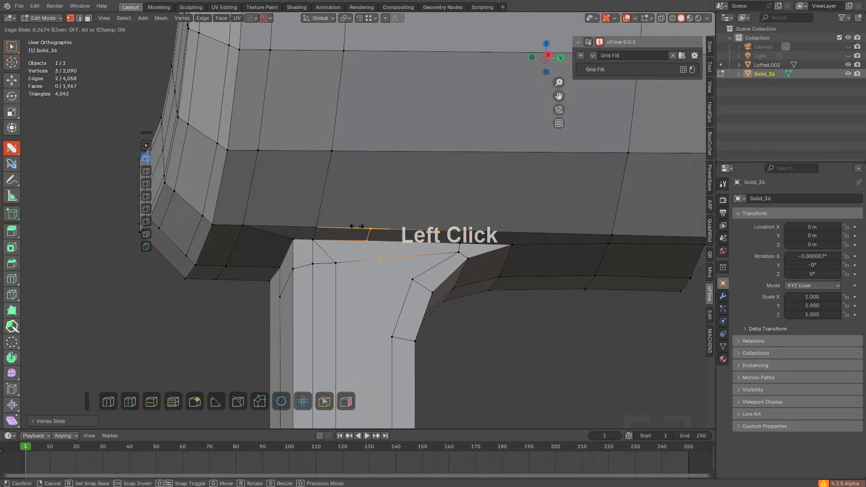
{"action": "left_click", "coordinate": [331, 226]}
{"action": "left_click_drag", "start_coordinate": [361, 261], "coordinate": [335, 264], "text": "shift"}
Step: Dissolve the inset corner's diagonal edge and join the corner vertex to the inset vertex at the fillet's lower end
{"action": "left_click", "coordinate": [343, 262], "text": "alt"}
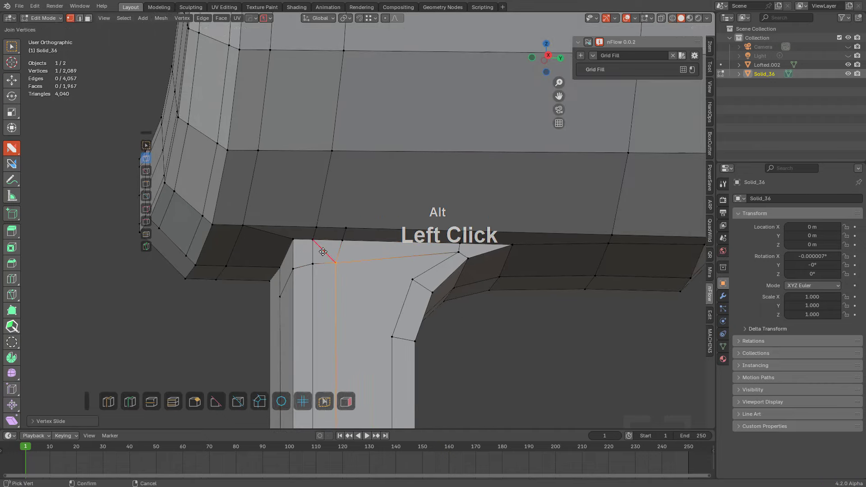
{"action": "key", "text": "alt+a"}
{"action": "middle_click_drag", "start_coordinate": [343, 263], "coordinate": [374, 223]}
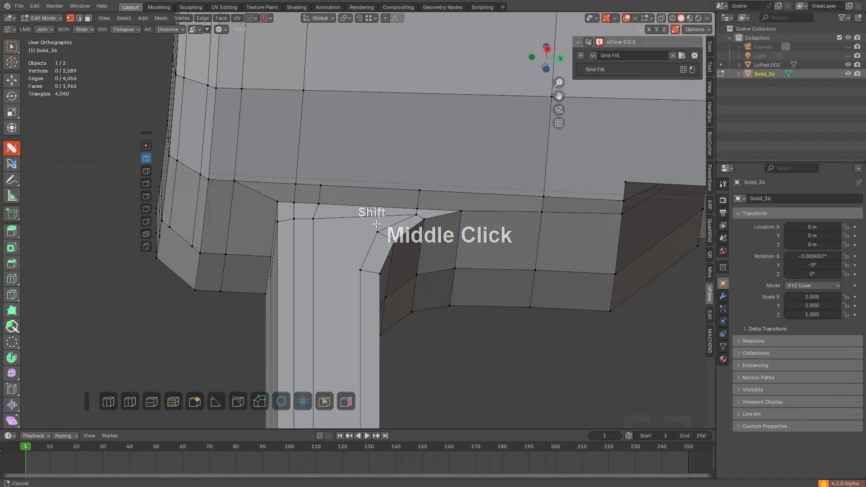
{"action": "middle_click_drag", "start_coordinate": [374, 223], "coordinate": [370, 200]}
{"action": "left_click_drag", "start_coordinate": [358, 231], "coordinate": [312, 172]}
Step: Project a horizontal line cut through the whole vertical bar a little below the fillet
{"action": "scroll", "coordinate": [327, 241], "scroll_direction": "down", "scroll_amount": 1}
{"action": "middle_click_drag", "start_coordinate": [290, 329], "coordinate": [344, 248], "text": "shift"}
{"action": "left_click", "coordinate": [239, 404]}
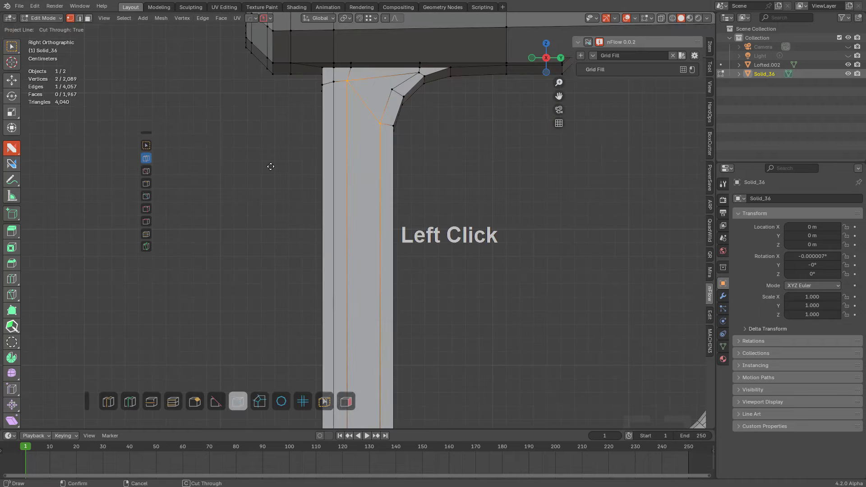
{"action": "left_click_drag", "start_coordinate": [439, 168], "coordinate": [440, 167], "text": "ctrl"}
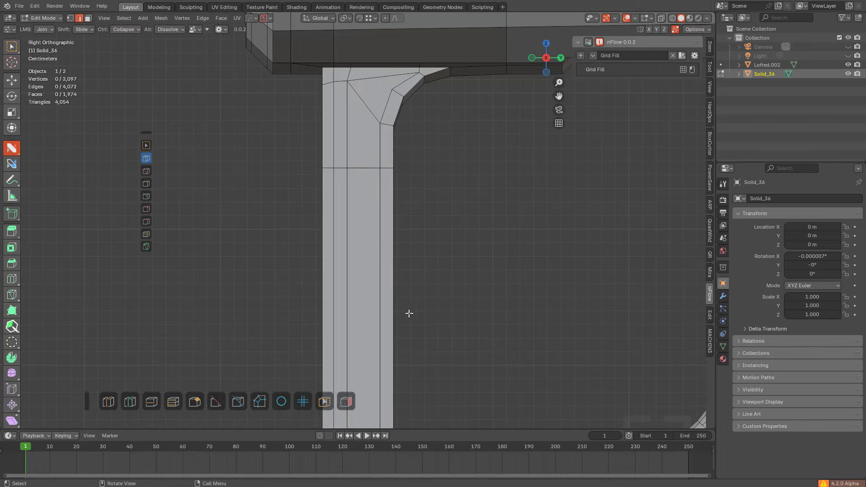
Step: Project a second horizontal line cut through the vertical bar just above the guard's lower bend
{"action": "middle_click_drag", "start_coordinate": [408, 313], "coordinate": [406, 187], "text": "shift"}
{"action": "scroll", "coordinate": [401, 212], "scroll_direction": "down", "scroll_amount": 2}
{"action": "middle_click_drag", "start_coordinate": [394, 239], "coordinate": [391, 237], "text": "shift"}
{"action": "left_click", "coordinate": [260, 401]}
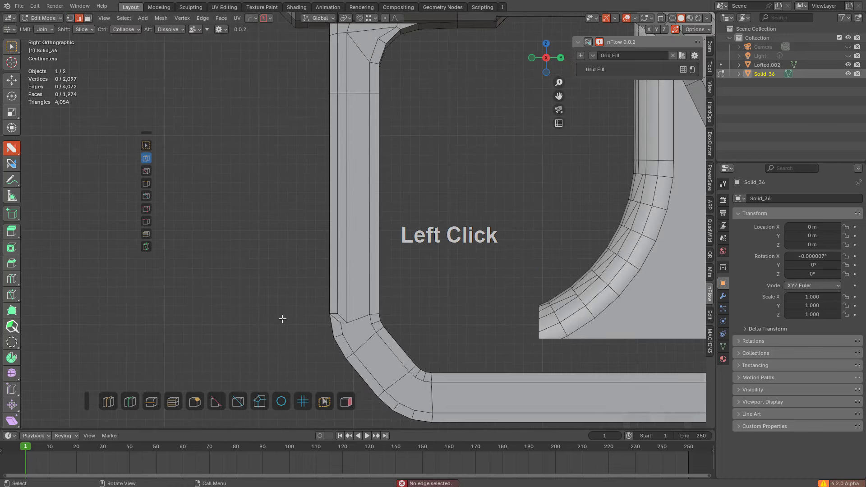
{"action": "left_click", "coordinate": [239, 403]}
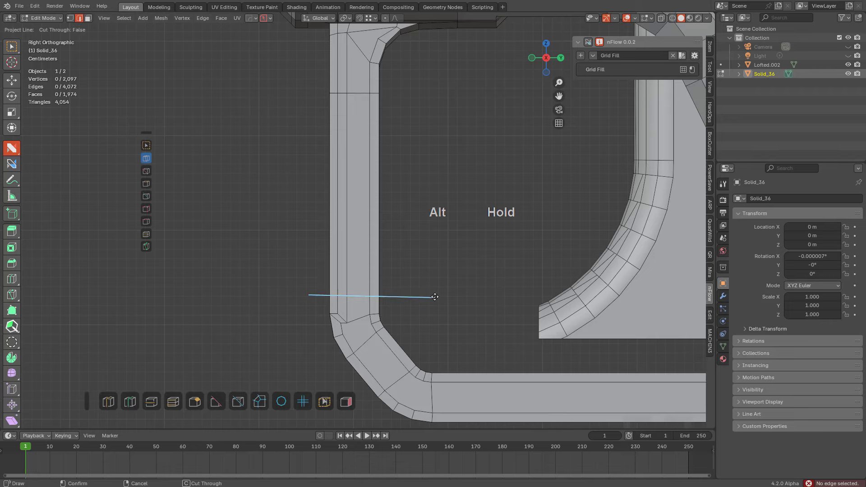
{"action": "left_click_drag", "start_coordinate": [428, 292], "coordinate": [428, 294], "text": "ctrl"}
{"action": "scroll", "coordinate": [439, 292], "scroll_direction": "up", "scroll_amount": 2}
{"action": "middle_click_drag", "start_coordinate": [432, 171], "coordinate": [425, 322], "text": "shift"}
{"action": "scroll", "coordinate": [448, 195], "scroll_direction": "up", "scroll_amount": 1}
{"action": "scroll", "coordinate": [366, 321], "scroll_direction": "down", "scroll_amount": 3}
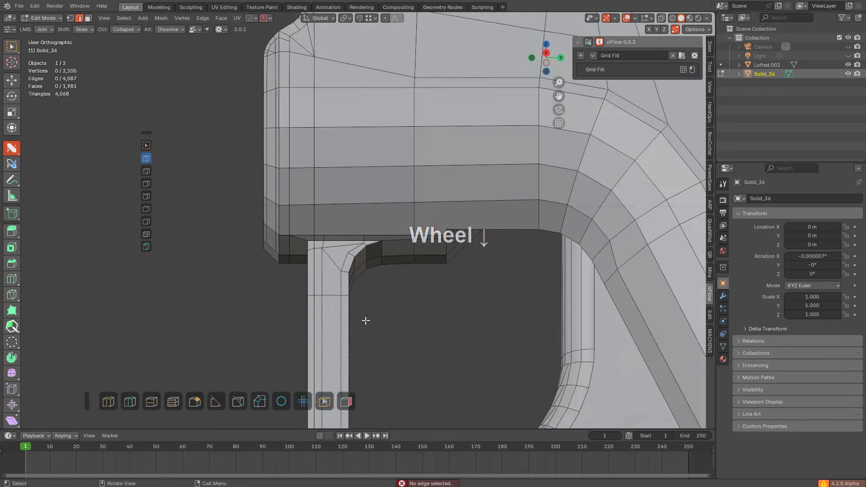
Step: Join a line of vertices from the cylinder's base down across the body's side to its lower edge above the vertical bar
{"action": "mouse_move", "coordinate": [386, 189]}
{"action": "middle_mouse_down", "text": "shift"}
{"action": "mouse_move", "coordinate": [374, 275]}
{"action": "mouse_move", "coordinate": [374, 194]}
{"action": "middle_mouse_up", "text": "shift"}
{"action": "scroll", "coordinate": [374, 266], "scroll_direction": "down", "scroll_amount": 4}
{"action": "scroll", "coordinate": [378, 234], "scroll_direction": "up", "scroll_amount": 2}
{"action": "middle_click_drag", "start_coordinate": [376, 241], "coordinate": [374, 233]}
{"action": "scroll", "coordinate": [374, 233], "scroll_direction": "up", "scroll_amount": 1}
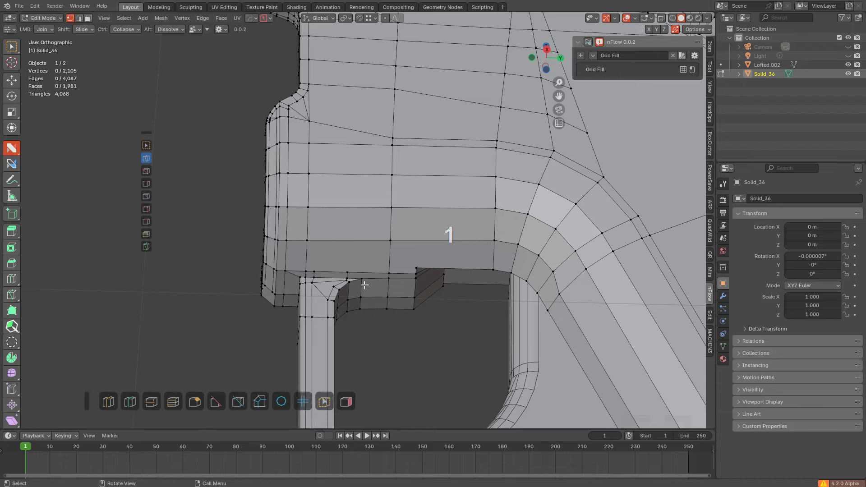
{"action": "middle_click_drag", "start_coordinate": [365, 285], "coordinate": [406, 222], "text": "shift"}
{"action": "left_click_drag", "start_coordinate": [375, 101], "coordinate": [374, 189]}
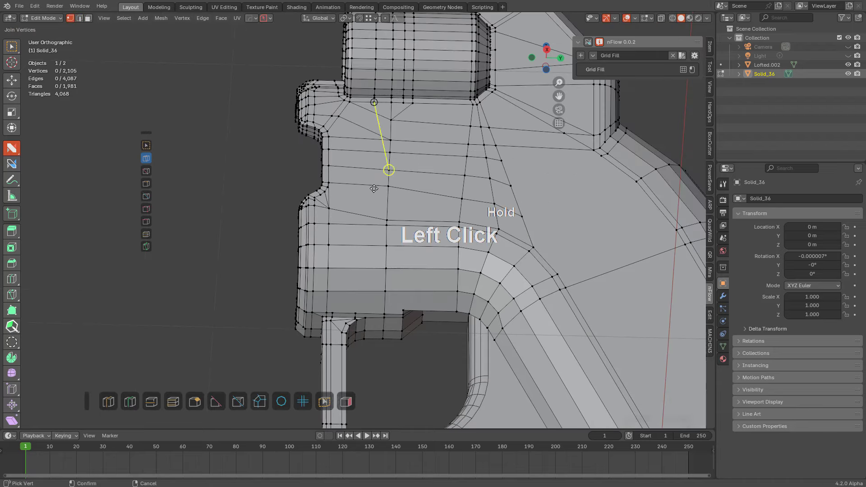
{"action": "left_click_drag", "start_coordinate": [371, 311], "coordinate": [372, 313]}
{"action": "key", "text": "alt+a"}
Step: Slide the new line's extra vertex below the cylinder onto the vertex beneath it and turn on the Analyze face overlay
{"action": "middle_click_drag", "start_coordinate": [380, 141], "coordinate": [381, 154], "text": "shift"}
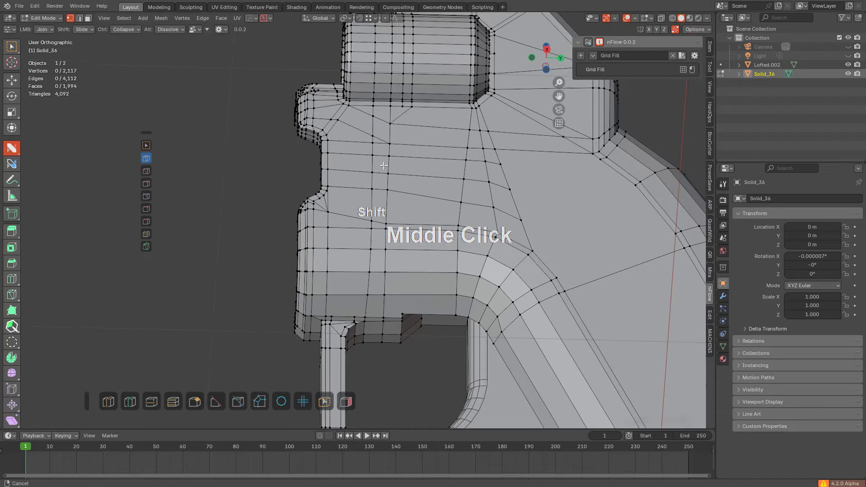
{"action": "scroll", "coordinate": [381, 155], "scroll_direction": "up", "scroll_amount": 4}
{"action": "left_click_drag", "start_coordinate": [368, 130], "coordinate": [352, 173], "text": "shift"}
{"action": "key", "text": "alt+a"}
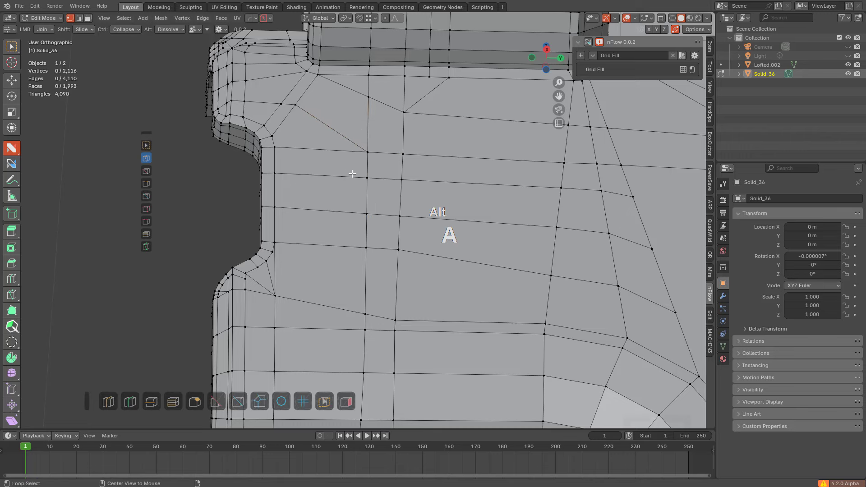
{"action": "left_click", "coordinate": [346, 401]}
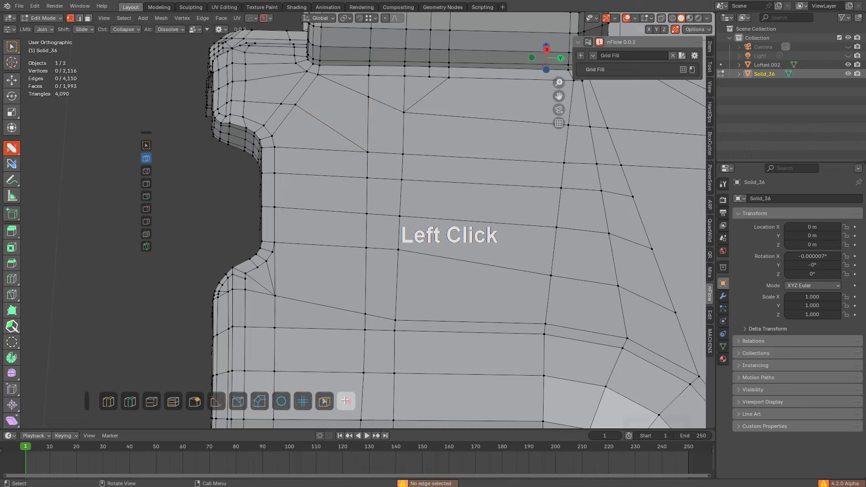
Step: Slide the two short edges in the narrow band above the vertical bar outward toward the neighbouring vertical edges
{"action": "scroll", "coordinate": [362, 275], "scroll_direction": "down", "scroll_amount": 2}
{"action": "middle_click_drag", "start_coordinate": [361, 275], "coordinate": [358, 165], "text": "shift"}
{"action": "middle_click_drag", "start_coordinate": [360, 319], "coordinate": [356, 250]}
{"action": "scroll", "coordinate": [350, 225], "scroll_direction": "up", "scroll_amount": 2}
{"action": "scroll", "coordinate": [396, 319], "scroll_direction": "down", "scroll_amount": 3}
{"action": "scroll", "coordinate": [402, 271], "scroll_direction": "up", "scroll_amount": 3}
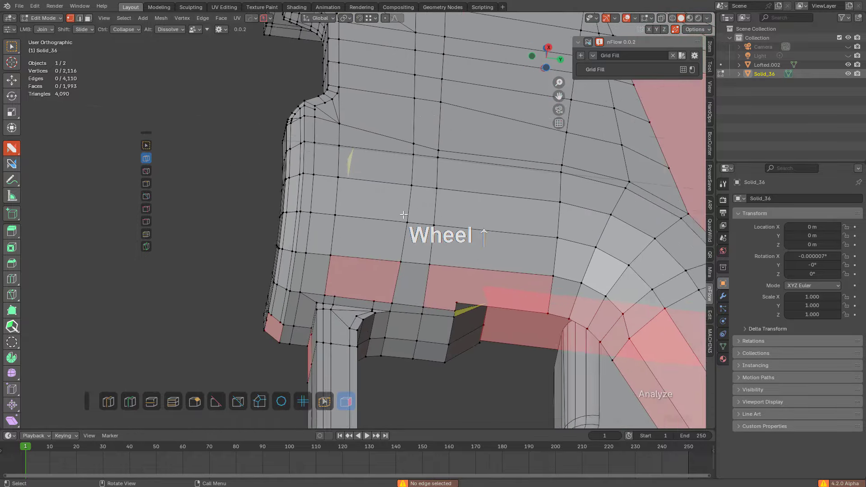
{"action": "middle_click_drag", "start_coordinate": [407, 280], "coordinate": [410, 205], "text": "shift"}
{"action": "scroll", "coordinate": [406, 260], "scroll_direction": "up", "scroll_amount": 3}
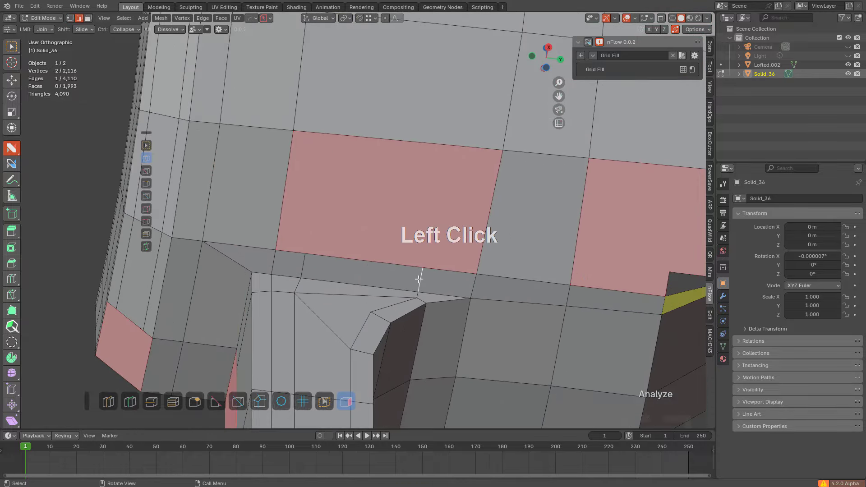
{"action": "key", "text": "g"}
{"action": "key", "text": "g"}
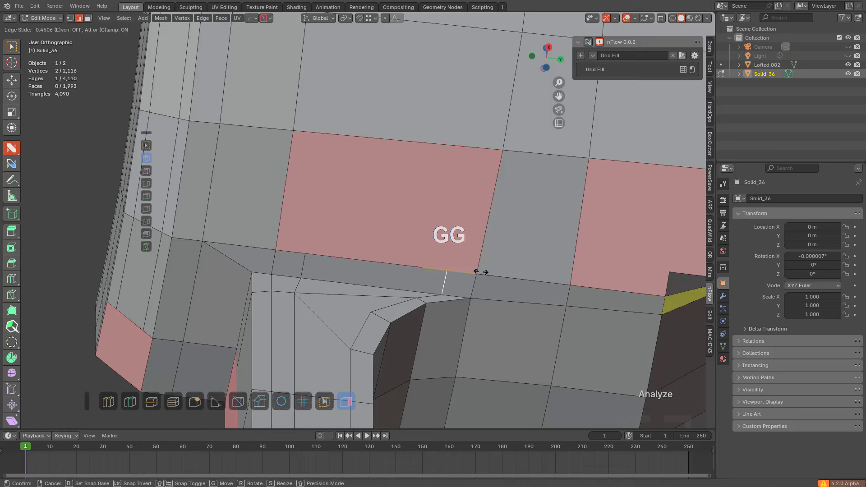
{"action": "left_click", "coordinate": [480, 272]}
{"action": "middle_click_drag", "start_coordinate": [302, 259], "coordinate": [340, 227], "text": "shift"}
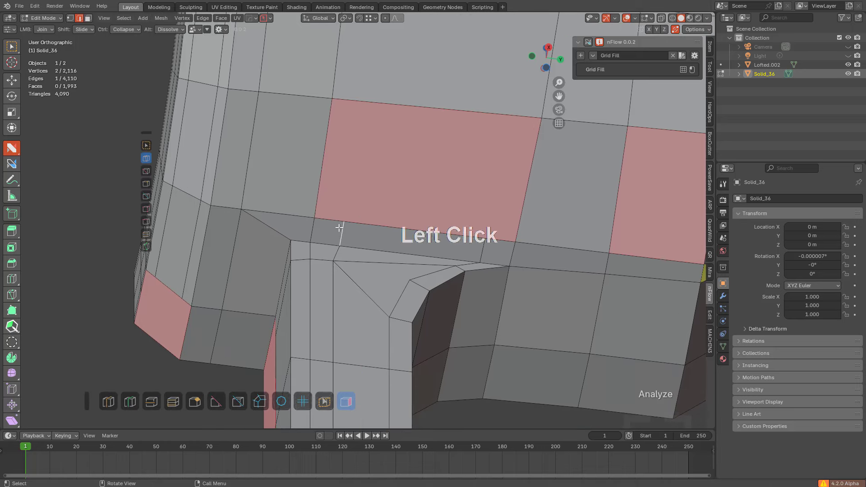
{"action": "key", "text": "g"}
{"action": "key", "text": "g"}
{"action": "left_click", "coordinate": [322, 217]}
{"action": "key", "text": "alt+a"}
Step: Select the edge loop around the top of the grip and dissolve its hidden edge across the inner flat face
{"action": "middle_click_drag", "start_coordinate": [335, 214], "coordinate": [380, 223]}
{"action": "middle_click_drag", "start_coordinate": [402, 229], "coordinate": [359, 280], "text": "shift"}
{"action": "scroll", "coordinate": [402, 225], "scroll_direction": "down", "scroll_amount": 2}
{"action": "middle_click_drag", "start_coordinate": [406, 220], "coordinate": [400, 179], "text": "shift"}
{"action": "scroll", "coordinate": [401, 185], "scroll_direction": "down", "scroll_amount": 4}
{"action": "middle_click_drag", "start_coordinate": [404, 190], "coordinate": [460, 279]}
{"action": "middle_click_drag", "start_coordinate": [510, 325], "coordinate": [481, 246], "text": "shift"}
{"action": "scroll", "coordinate": [483, 244], "scroll_direction": "up", "scroll_amount": 1}
{"action": "middle_click_drag", "start_coordinate": [429, 191], "coordinate": [408, 182]}
{"action": "left_click", "coordinate": [424, 176], "text": "alt"}
{"action": "scroll", "coordinate": [451, 226], "scroll_direction": "down", "scroll_amount": 3}
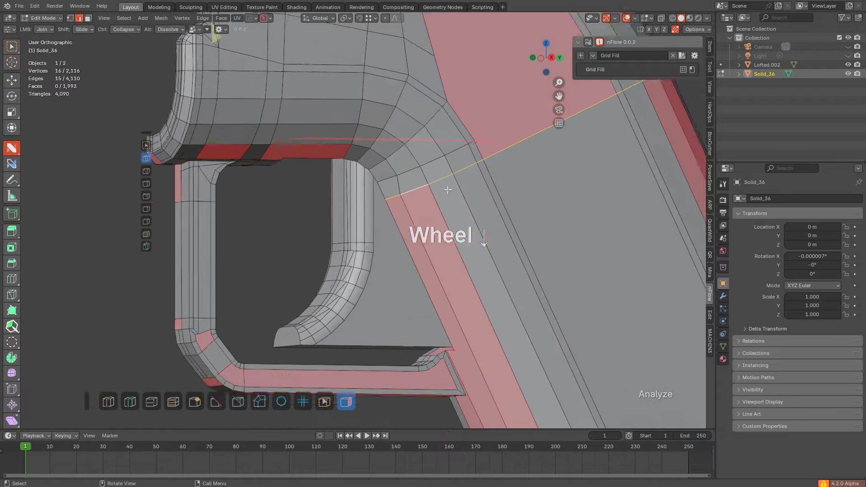
{"action": "key", "text": "g"}
{"action": "key", "text": "g"}
{"action": "key", "text": "z"}
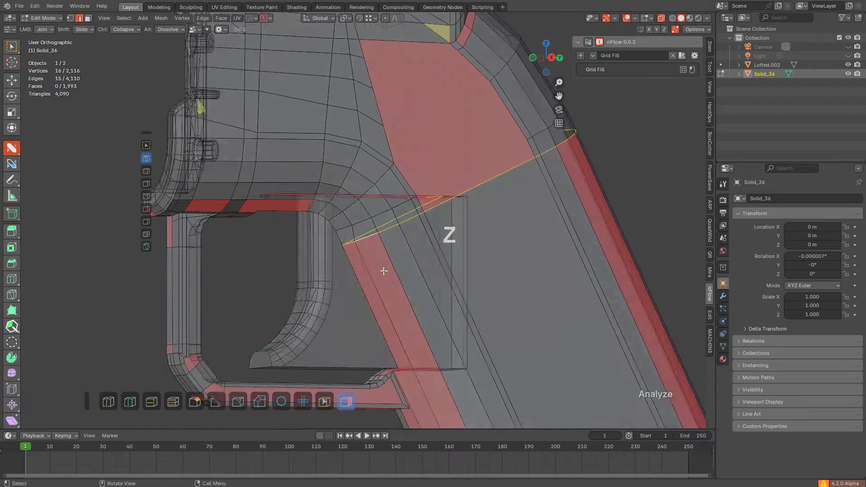
{"action": "middle_click_drag", "start_coordinate": [382, 271], "coordinate": [373, 289]}
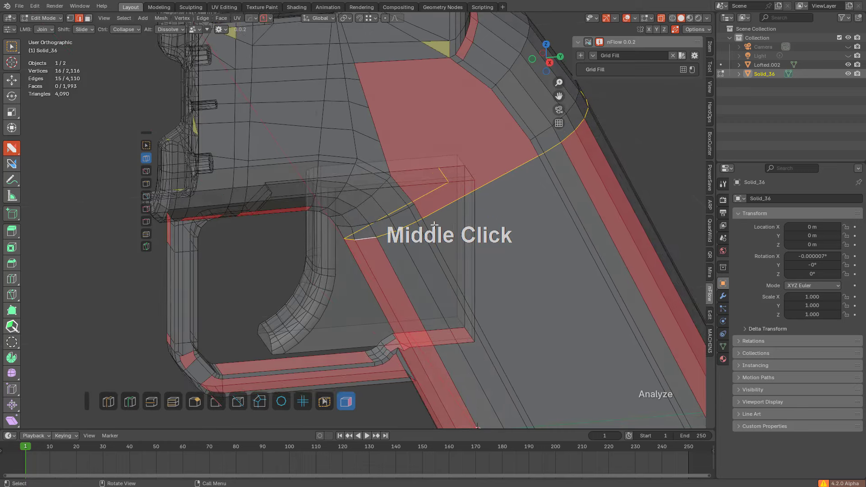
{"action": "mouse_move", "coordinate": [464, 206]}
{"action": "middle_mouse_down"}
{"action": "mouse_move", "coordinate": [438, 226]}
{"action": "mouse_move", "coordinate": [478, 201]}
{"action": "middle_mouse_up"}
{"action": "scroll", "coordinate": [434, 214], "scroll_direction": "up", "scroll_amount": 1}
{"action": "left_click", "coordinate": [430, 204]}
{"action": "key", "text": "alt+z"}
Step: Slide the selected edge loop down the grip to a short distance below the curved shoulder
{"action": "key", "text": "g"}
{"action": "key", "text": "g"}
{"action": "left_click", "coordinate": [493, 257]}
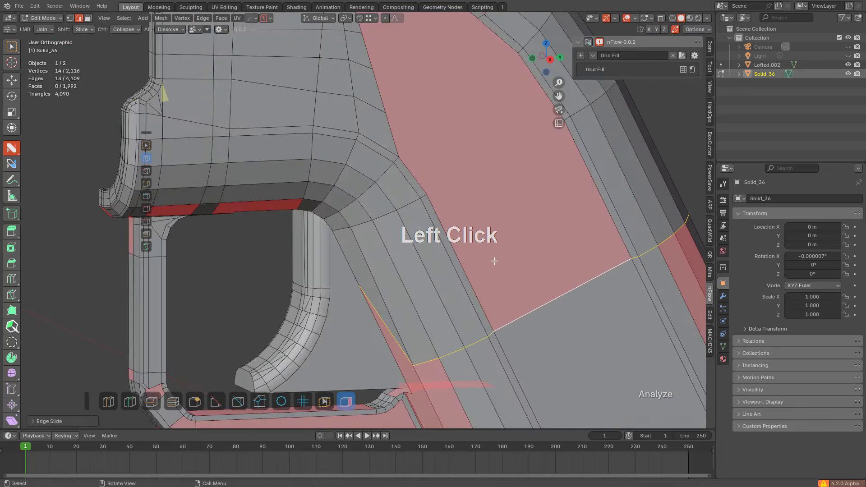
{"action": "key", "text": "g"}
{"action": "key", "text": "g"}
{"action": "left_click", "coordinate": [358, 243]}
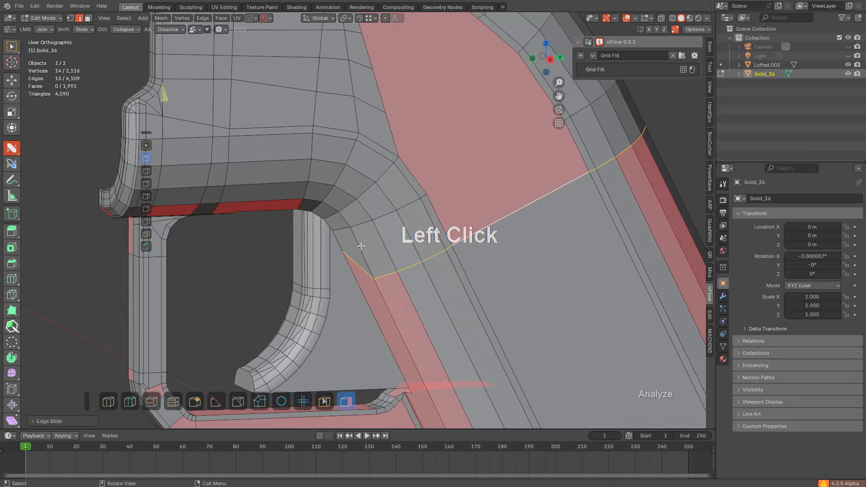
Step: Slide the loop's end vertex down along the grip's inner front edge so the loop runs level
{"action": "key", "text": "1"}
{"action": "left_click", "coordinate": [342, 252]}
{"action": "key", "text": "g"}
{"action": "key", "text": "g"}
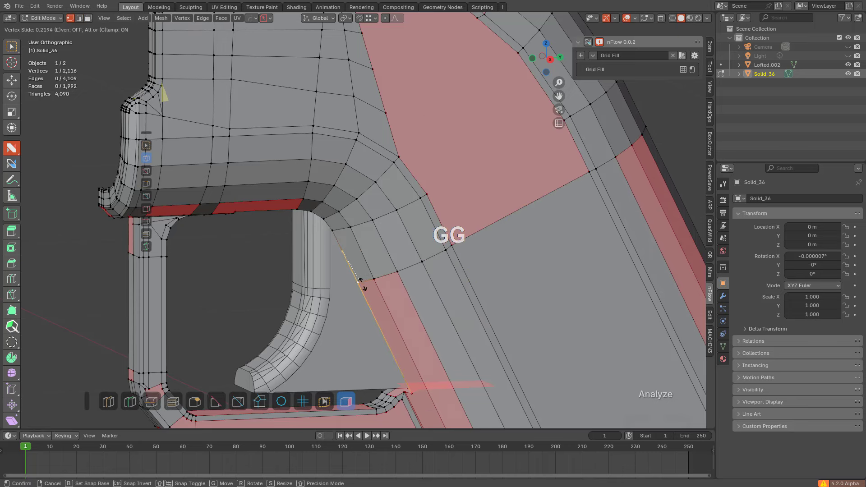
{"action": "left_click", "coordinate": [359, 288]}
{"action": "key", "text": "alt+a"}
Step: Join three pairs of opposite vertices across the large n-gon between the body and the grip
{"action": "middle_click_drag", "start_coordinate": [373, 277], "coordinate": [358, 256], "text": "shift"}
{"action": "scroll", "coordinate": [359, 256], "scroll_direction": "down", "scroll_amount": 1}
{"action": "scroll", "coordinate": [372, 171], "scroll_direction": "down", "scroll_amount": 1}
{"action": "middle_click_drag", "start_coordinate": [372, 171], "coordinate": [360, 202], "text": "shift"}
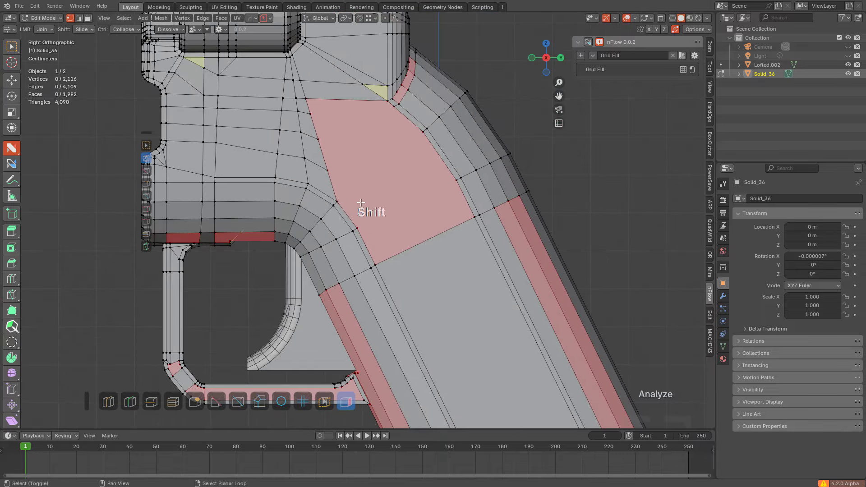
{"action": "left_click", "coordinate": [357, 229]}
{"action": "left_click", "coordinate": [456, 181]}
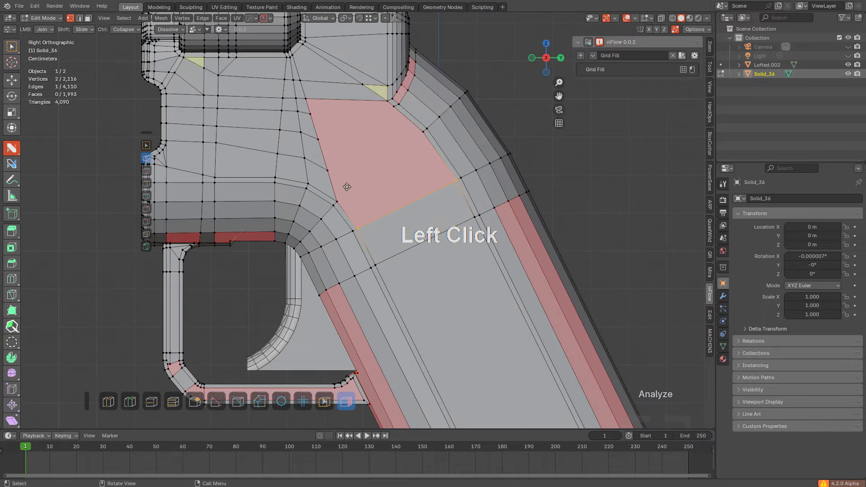
{"action": "left_click", "coordinate": [347, 187]}
{"action": "middle_click_drag", "start_coordinate": [381, 162], "coordinate": [376, 183], "text": "shift"}
{"action": "left_click_drag", "start_coordinate": [320, 190], "coordinate": [383, 121]}
{"action": "scroll", "coordinate": [402, 93], "scroll_direction": "up", "scroll_amount": 3}
{"action": "key", "text": "alt+a"}
Step: Slide the upper end vertex of the topmost joined edge along the panel border near the notch corner
{"action": "left_click_drag", "start_coordinate": [406, 60], "coordinate": [409, 70], "text": "shift"}
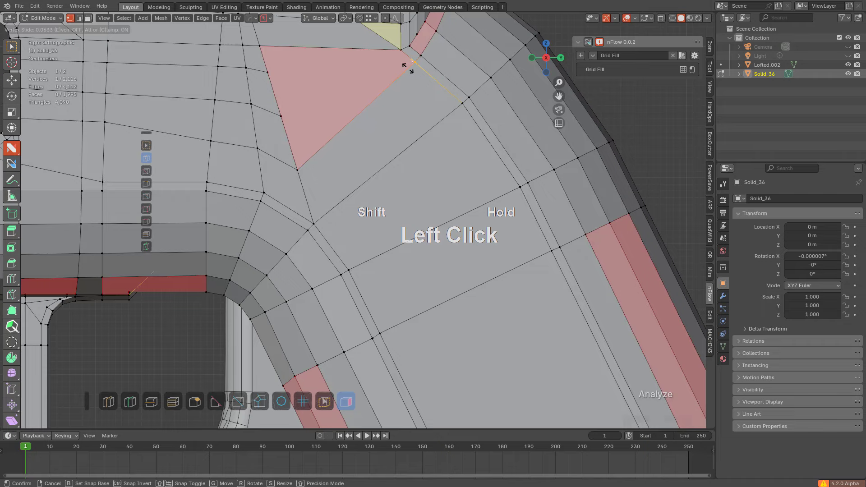
{"action": "left_click_drag", "start_coordinate": [408, 68], "coordinate": [412, 77], "text": "shift"}
{"action": "scroll", "coordinate": [408, 215], "scroll_direction": "down", "scroll_amount": 2}
{"action": "middle_click_drag", "start_coordinate": [414, 79], "coordinate": [375, 271], "text": "shift"}
Step: Try to merge the three extra vertices along the notch's n-gon strip into neighbouring vertices by sliding them
{"action": "scroll", "coordinate": [400, 259], "scroll_direction": "up", "scroll_amount": 4}
{"action": "scroll", "coordinate": [381, 264], "scroll_direction": "up", "scroll_amount": 3}
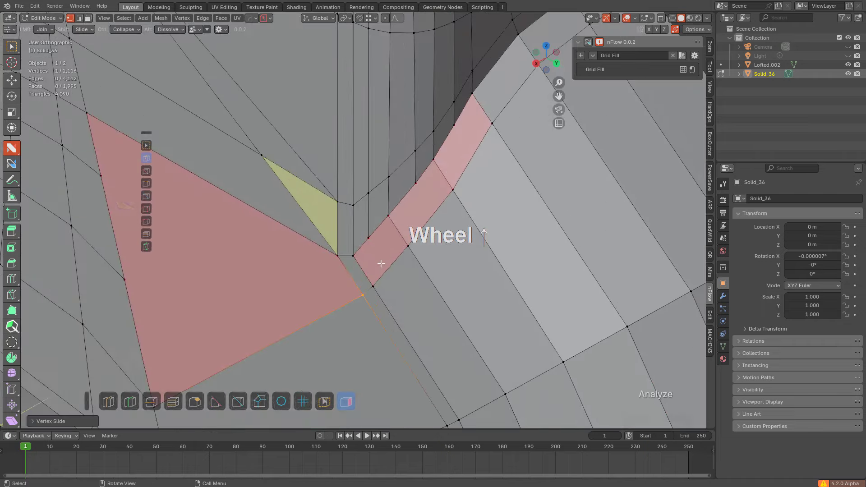
{"action": "left_click_drag", "start_coordinate": [365, 240], "coordinate": [347, 274], "text": "shift"}
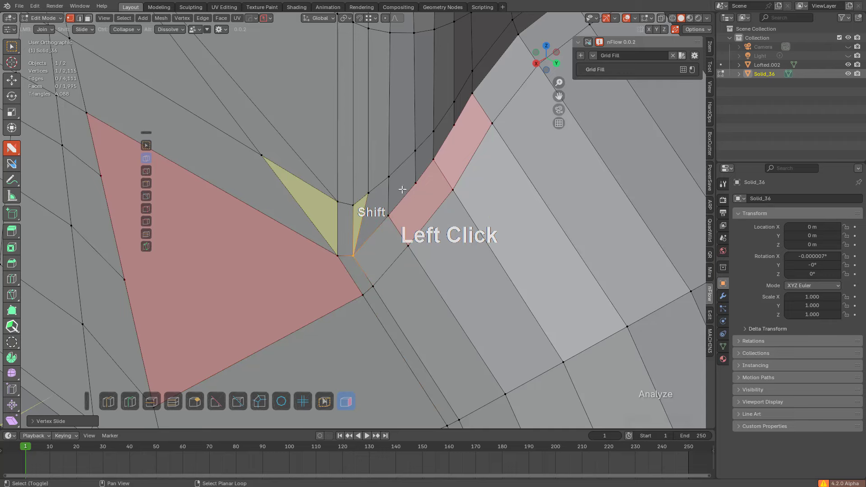
{"action": "left_click_drag", "start_coordinate": [411, 181], "coordinate": [450, 157], "text": "shift"}
{"action": "middle_click_drag", "start_coordinate": [451, 157], "coordinate": [373, 220], "text": "shift"}
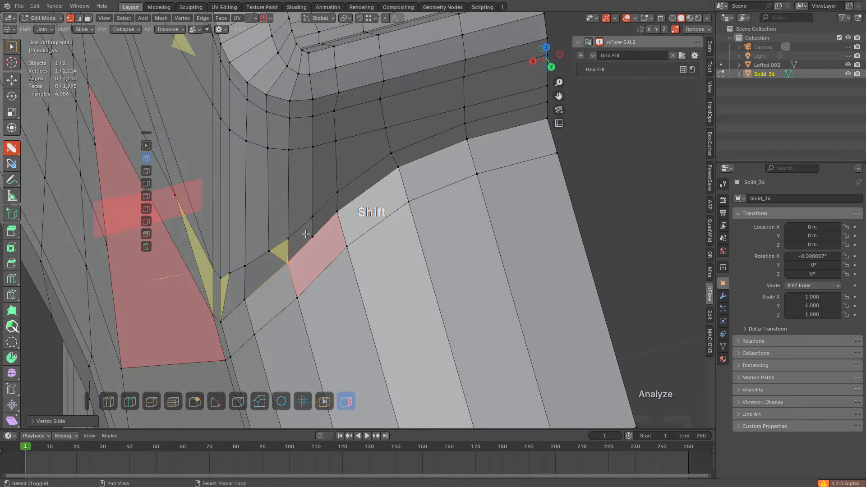
{"action": "left_click_drag", "start_coordinate": [307, 234], "coordinate": [351, 207], "text": "shift"}
{"action": "middle_click_drag", "start_coordinate": [314, 212], "coordinate": [366, 179]}
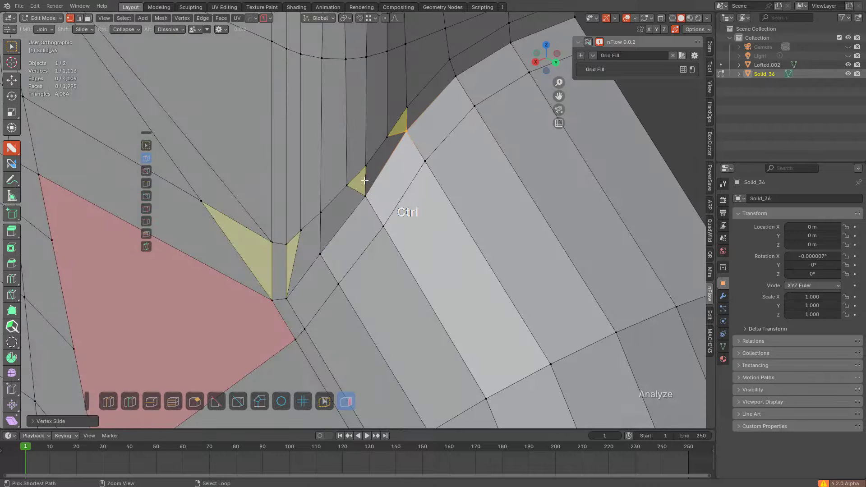
{"action": "key", "text": "ctrl+z"}
{"action": "key", "text": "ctrl+z"}
{"action": "key", "text": "ctrl+z"}
Step: Try to join the notch strip's extra vertices down to the opposite border of the strip
{"action": "middle_click_drag", "start_coordinate": [350, 208], "coordinate": [352, 217]}
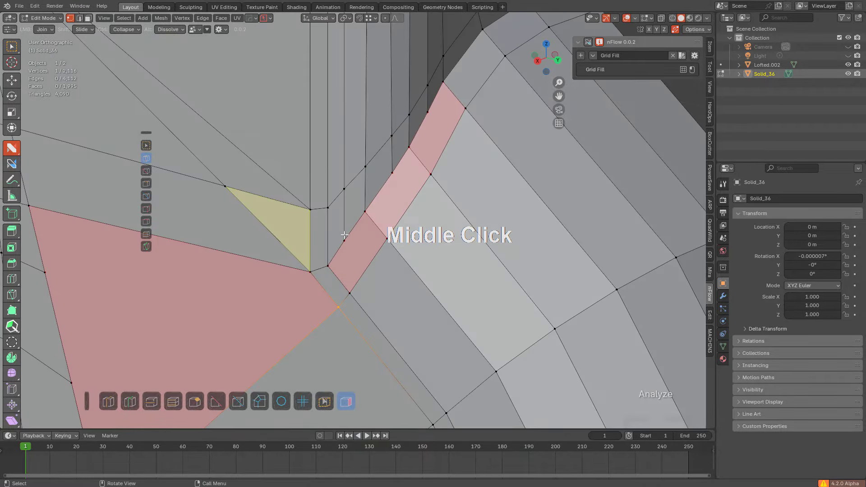
{"action": "left_click_drag", "start_coordinate": [345, 236], "coordinate": [348, 296]}
{"action": "left_click_drag", "start_coordinate": [395, 169], "coordinate": [387, 238]}
{"action": "key", "text": "ctrl+z"}
{"action": "key", "text": "ctrl+z"}
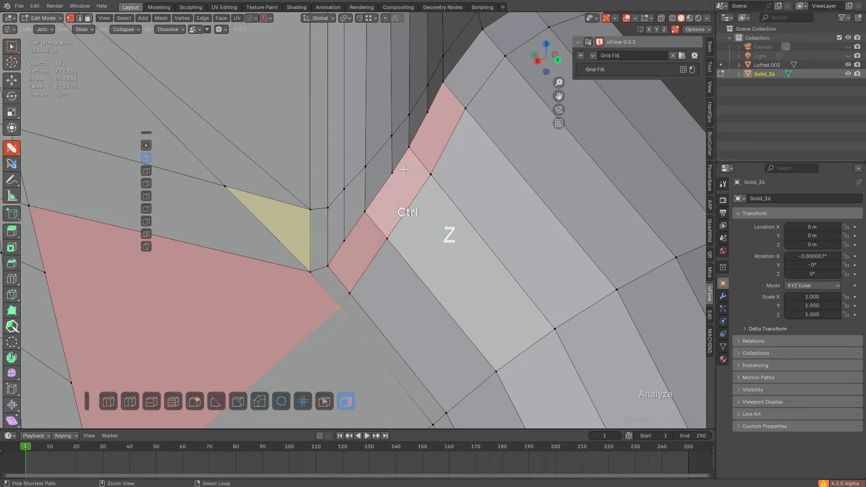
Step: Slide the notch strip's three extra vertices up onto their neighbouring corner vertices and check the shape in Object Mode
{"action": "left_click_drag", "start_coordinate": [347, 238], "coordinate": [444, 117], "text": "shift"}
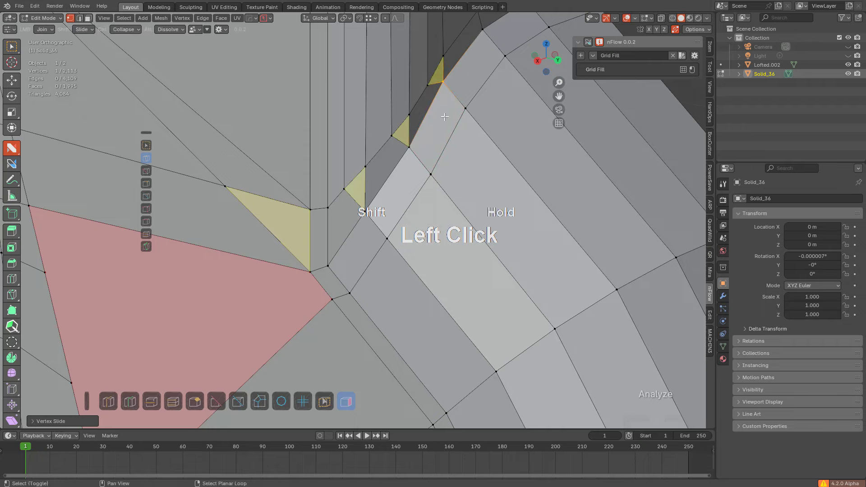
{"action": "scroll", "coordinate": [436, 150], "scroll_direction": "down", "scroll_amount": 6}
{"action": "key", "text": "Tab"}
{"action": "middle_click_drag", "start_coordinate": [423, 203], "coordinate": [358, 209]}
{"action": "scroll", "coordinate": [401, 237], "scroll_direction": "up", "scroll_amount": 6}
{"action": "key", "text": "Tab"}
{"action": "scroll", "coordinate": [359, 240], "scroll_direction": "down", "scroll_amount": 3}
{"action": "middle_click_drag", "start_coordinate": [359, 239], "coordinate": [382, 226]}
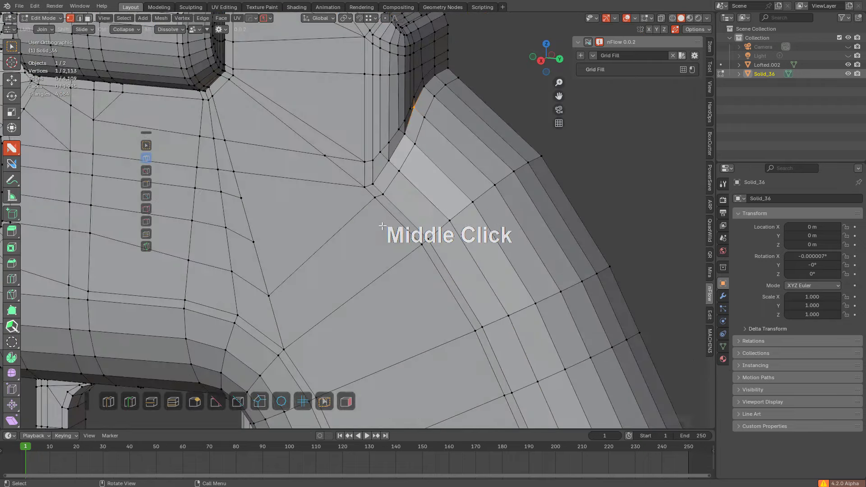
Step: Turn the Analyze overlay back on and add a loop cut lengthwise along the grip's side up to the remaining n-gon
{"action": "left_click", "coordinate": [351, 399]}
{"action": "middle_click_drag", "start_coordinate": [374, 299], "coordinate": [383, 261]}
{"action": "scroll", "coordinate": [367, 264], "scroll_direction": "down", "scroll_amount": 4}
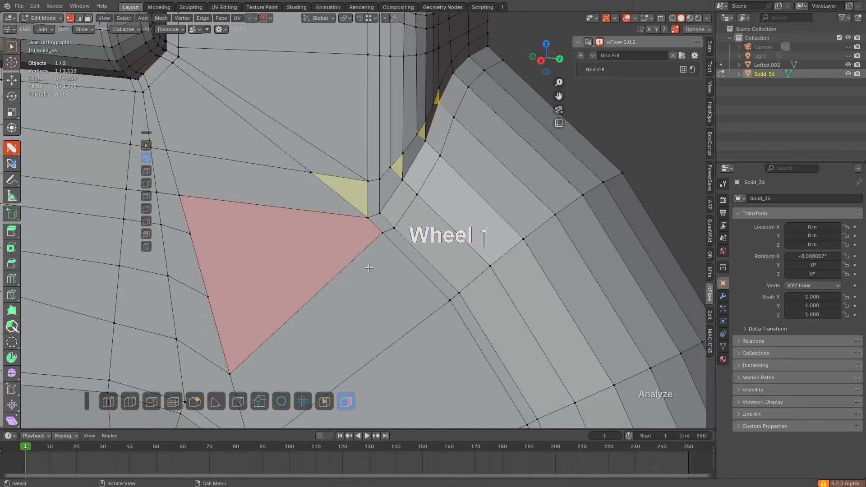
{"action": "scroll", "coordinate": [353, 156], "scroll_direction": "down", "scroll_amount": 1}
{"action": "key", "text": "ctrl+r"}
{"action": "left_click", "coordinate": [333, 191]}
{"action": "left_click", "coordinate": [358, 184]}
{"action": "key", "text": "alt+a"}
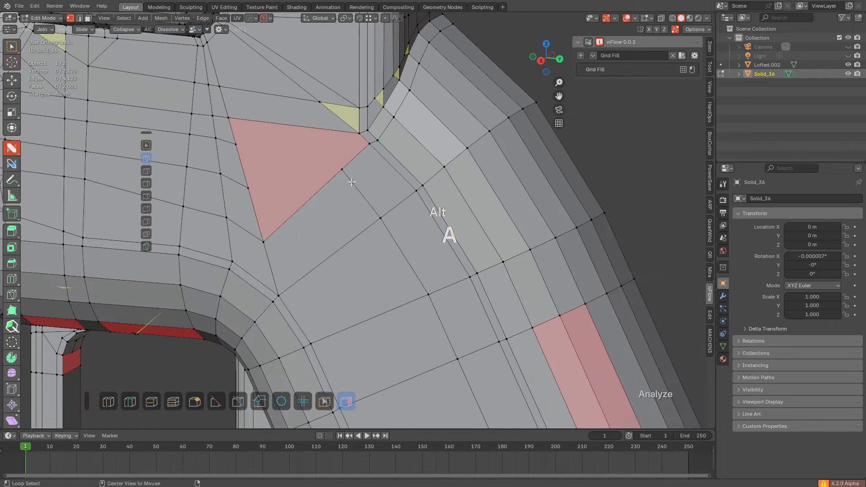
Step: Join the loop cut's end vertex up to the triangle's far corner and dissolve the triangle's diagonal edge
{"action": "left_click_drag", "start_coordinate": [345, 172], "coordinate": [321, 107]}
{"action": "left_click", "coordinate": [338, 118], "text": "alt"}
{"action": "key", "text": "alt+a"}
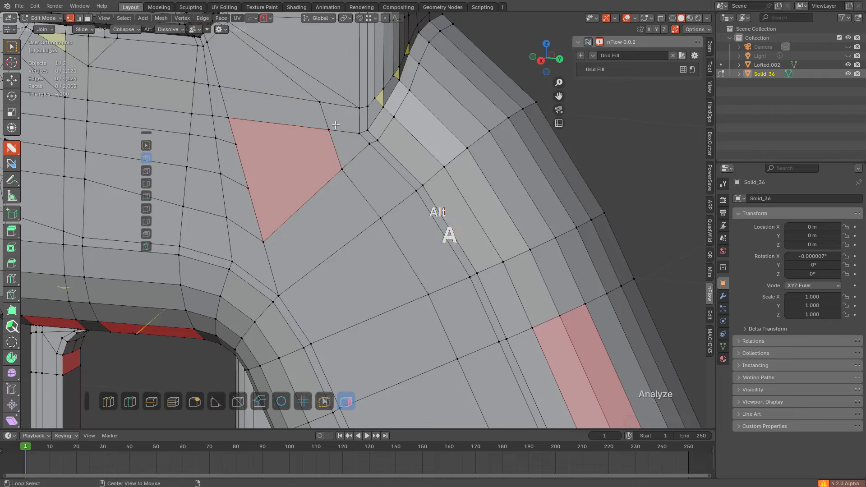
Step: Split the remaining side n-gon into two quads by joining a vertex on its body side to the opposite upper corner
{"action": "middle_click_drag", "start_coordinate": [286, 165], "coordinate": [296, 180], "text": "shift"}
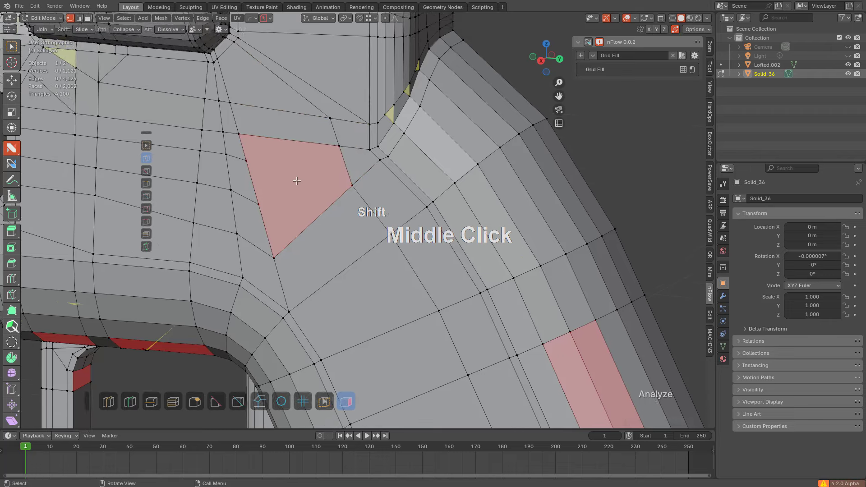
{"action": "scroll", "coordinate": [289, 185], "scroll_direction": "up", "scroll_amount": 1}
{"action": "left_click_drag", "start_coordinate": [239, 199], "coordinate": [334, 133]}
{"action": "scroll", "coordinate": [349, 192], "scroll_direction": "down", "scroll_amount": 3}
{"action": "key", "text": "alt+a"}
Step: Add a vertical loop cut to the small block under the body and slide it close to the block's stepped end
{"action": "middle_click_drag", "start_coordinate": [328, 224], "coordinate": [424, 170], "text": "shift"}
{"action": "scroll", "coordinate": [389, 227], "scroll_direction": "up", "scroll_amount": 1}
{"action": "scroll", "coordinate": [408, 157], "scroll_direction": "down", "scroll_amount": 2}
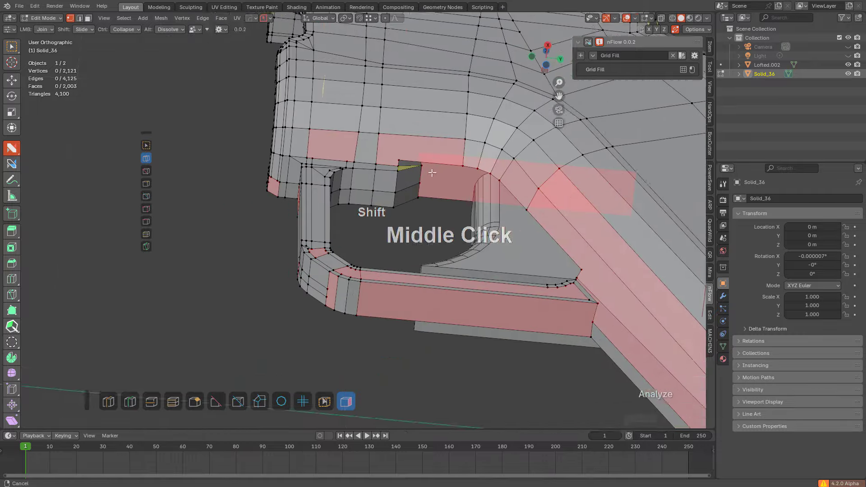
{"action": "scroll", "coordinate": [382, 199], "scroll_direction": "up", "scroll_amount": 4}
{"action": "key", "text": "ctrl+r"}
{"action": "left_click", "coordinate": [378, 164]}
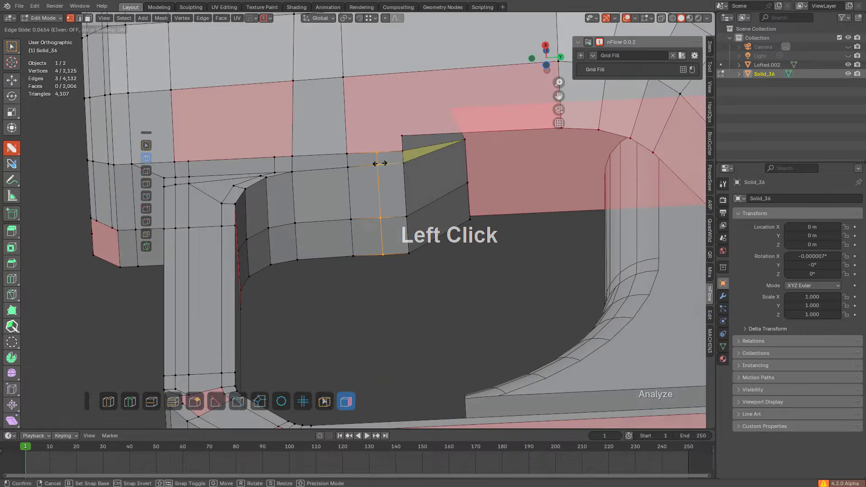
{"action": "left_click", "coordinate": [397, 162]}
Step: Join the body vertex above the small block to the step's upper corner vertex across the red n-gon
{"action": "middle_click_drag", "start_coordinate": [398, 164], "coordinate": [454, 167]}
{"action": "scroll", "coordinate": [421, 161], "scroll_direction": "up", "scroll_amount": 2}
{"action": "middle_click_drag", "start_coordinate": [454, 167], "coordinate": [445, 178]}
{"action": "scroll", "coordinate": [445, 178], "scroll_direction": "up", "scroll_amount": 1}
{"action": "left_click_drag", "start_coordinate": [278, 121], "coordinate": [382, 177]}
Step: Add a loop cut along the body's lower band, slide it near the bottom edge and join its end to the block's loop cut
{"action": "middle_click_drag", "start_coordinate": [381, 158], "coordinate": [349, 194], "text": "shift"}
{"action": "left_click", "coordinate": [493, 123]}
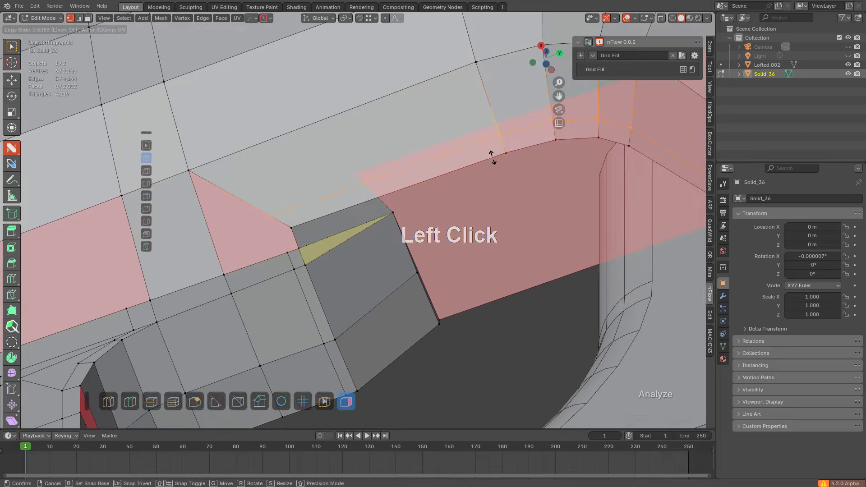
{"action": "left_click", "coordinate": [498, 154]}
{"action": "key", "text": "a"}
{"action": "left_click_drag", "start_coordinate": [277, 218], "coordinate": [291, 252]}
Step: Slide the top vertex of the short edge beside the fillet onto the n-gon's nearest lower corner
{"action": "middle_click_drag", "start_coordinate": [291, 250], "coordinate": [323, 239], "text": "shift"}
{"action": "middle_click_drag", "start_coordinate": [323, 239], "coordinate": [397, 241]}
{"action": "middle_click_drag", "start_coordinate": [397, 241], "coordinate": [373, 233], "text": "shift"}
{"action": "middle_click_drag", "start_coordinate": [372, 232], "coordinate": [401, 235]}
{"action": "scroll", "coordinate": [406, 237], "scroll_direction": "up", "scroll_amount": 2}
{"action": "left_click_drag", "start_coordinate": [377, 221], "coordinate": [378, 224], "text": "shift"}
{"action": "key", "text": "g"}
{"action": "key", "text": "g"}
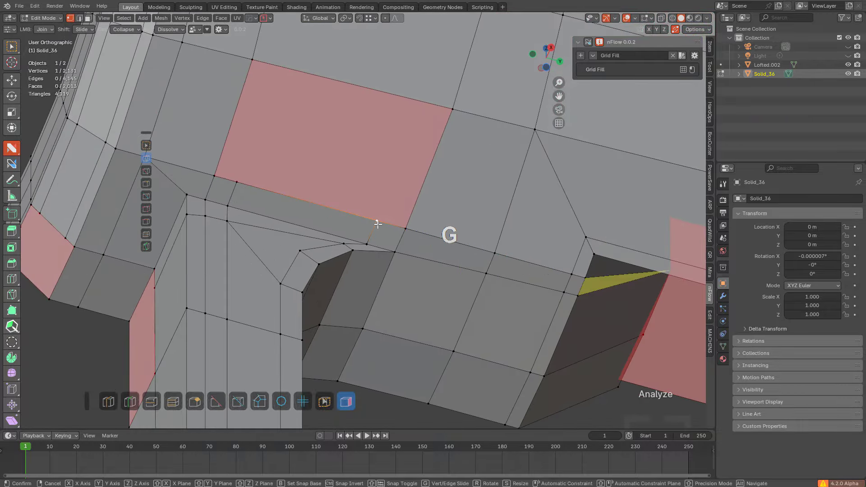
{"action": "left_click", "coordinate": [331, 215]}
Step: Slide the top vertex of the other short edge above the vertical bar onto the n-gon's opposite lower corner
{"action": "left_click", "coordinate": [238, 184]}
{"action": "key", "text": "g"}
{"action": "key", "text": "g"}
{"action": "left_click", "coordinate": [205, 174]}
{"action": "scroll", "coordinate": [269, 219], "scroll_direction": "down", "scroll_amount": 1}
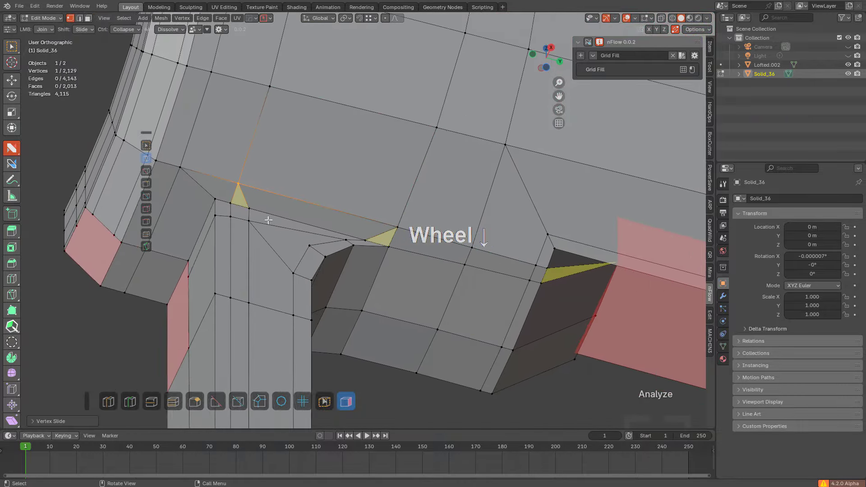
Step: Knife-cut the red n-gon straight across from the adjacent edge loop's end vertex to its opposite border
{"action": "scroll", "coordinate": [270, 219], "scroll_direction": "down", "scroll_amount": 4}
{"action": "middle_click_drag", "start_coordinate": [271, 219], "coordinate": [445, 257], "text": "shift"}
{"action": "left_click", "coordinate": [445, 258]}
{"action": "scroll", "coordinate": [397, 242], "scroll_direction": "up", "scroll_amount": 5}
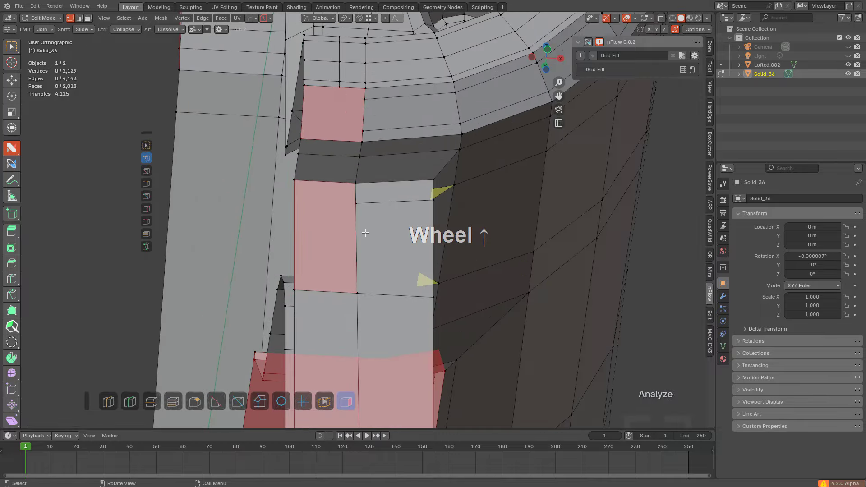
{"action": "mouse_move", "coordinate": [365, 234]}
{"action": "middle_mouse_down"}
{"action": "mouse_move", "coordinate": [386, 235]}
{"action": "mouse_move", "coordinate": [368, 234]}
{"action": "middle_mouse_up"}
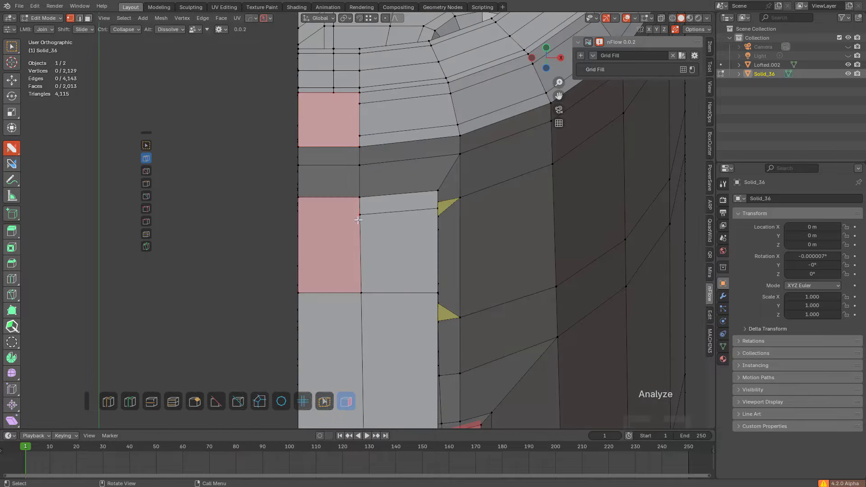
{"action": "key", "text": "Return"}
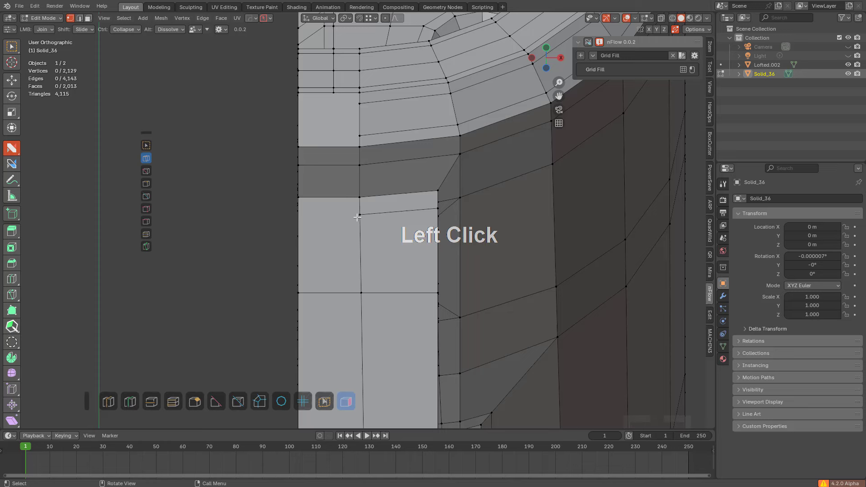
{"action": "key", "text": "k"}
{"action": "left_click", "coordinate": [365, 212]}
{"action": "key", "text": "a"}
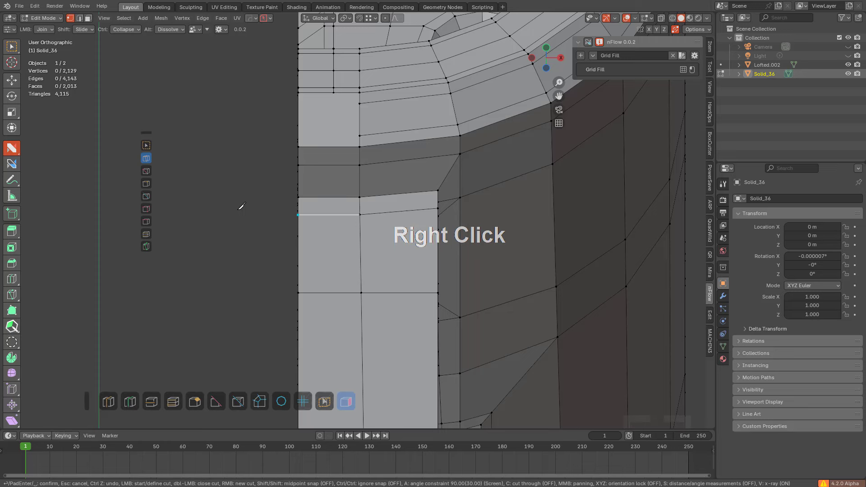
{"action": "left_click", "coordinate": [255, 134]}
{"action": "key", "text": "Return"}
Step: Add a loop cut up the front column and join its end across the panel above to that panel's upper edge
{"action": "middle_click_drag", "start_coordinate": [257, 136], "coordinate": [333, 156]}
{"action": "key", "text": "alt+a"}
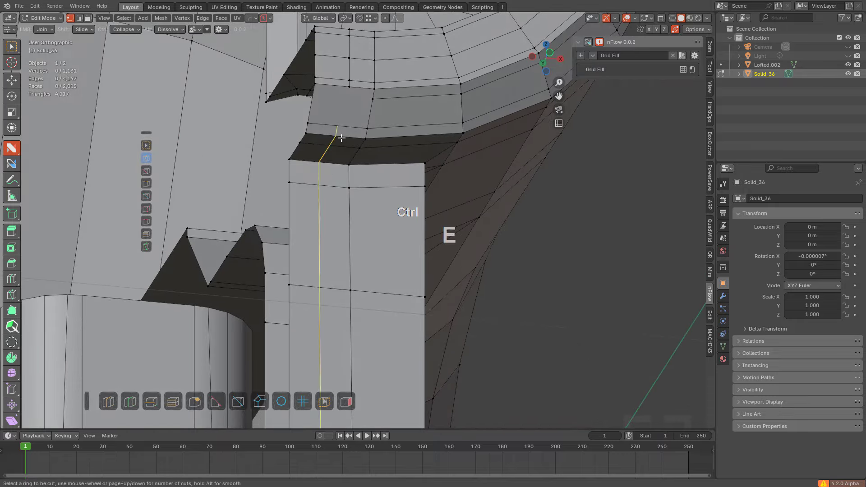
{"action": "left_click", "coordinate": [341, 138]}
{"action": "left_click", "coordinate": [348, 128]}
{"action": "key", "text": "a"}
{"action": "left_click_drag", "start_coordinate": [346, 125], "coordinate": [349, 87]}
{"action": "middle_click_drag", "start_coordinate": [351, 104], "coordinate": [372, 163], "text": "shift"}
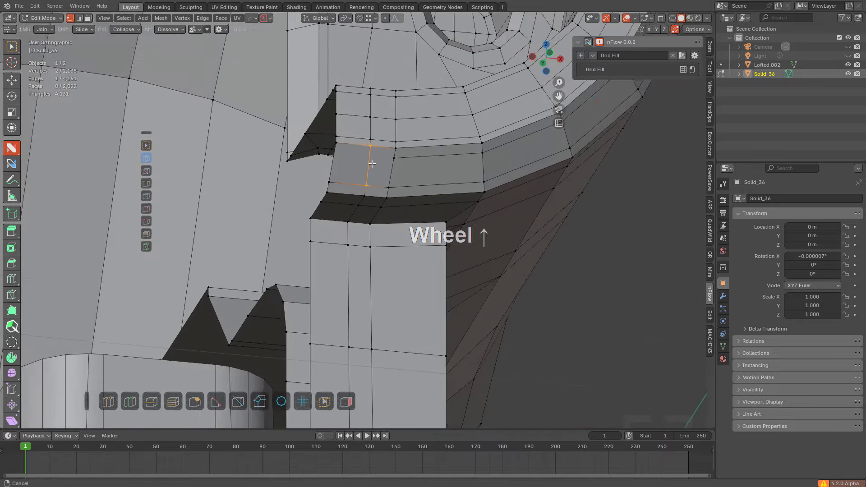
Step: Add a loop cut near the panel's upper edge and join its end to the neighbouring loop vertex
{"action": "scroll", "coordinate": [372, 164], "scroll_direction": "up", "scroll_amount": 2}
{"action": "key", "text": "ctrl+r"}
{"action": "left_click", "coordinate": [379, 121]}
{"action": "left_click", "coordinate": [379, 126]}
{"action": "key", "text": "alt+a"}
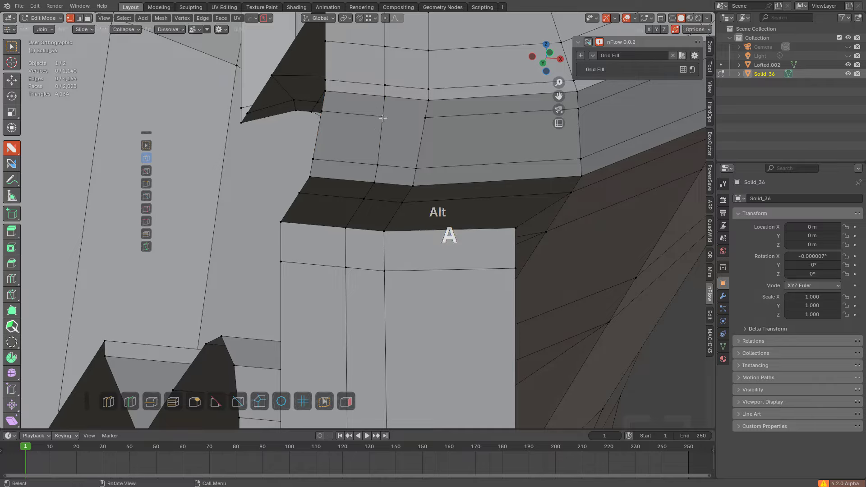
{"action": "left_click_drag", "start_coordinate": [383, 117], "coordinate": [426, 118]}
{"action": "key", "text": "alt+a"}
Step: Add a loop cut across the grip's side faces and slide it down level with the bracket's step
{"action": "scroll", "coordinate": [454, 163], "scroll_direction": "down", "scroll_amount": 1}
{"action": "middle_click_drag", "start_coordinate": [455, 163], "coordinate": [389, 226], "text": "shift"}
{"action": "scroll", "coordinate": [346, 187], "scroll_direction": "down", "scroll_amount": 3}
{"action": "middle_click_drag", "start_coordinate": [404, 189], "coordinate": [348, 99], "text": "shift"}
{"action": "middle_click_drag", "start_coordinate": [348, 99], "coordinate": [445, 213], "text": "shift"}
{"action": "scroll", "coordinate": [368, 221], "scroll_direction": "up", "scroll_amount": 4}
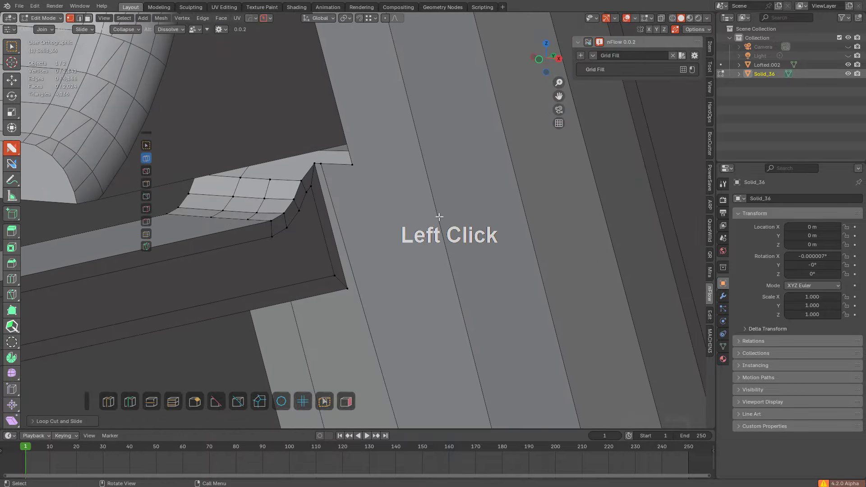
{"action": "scroll", "coordinate": [457, 266], "scroll_direction": "down", "scroll_amount": 5}
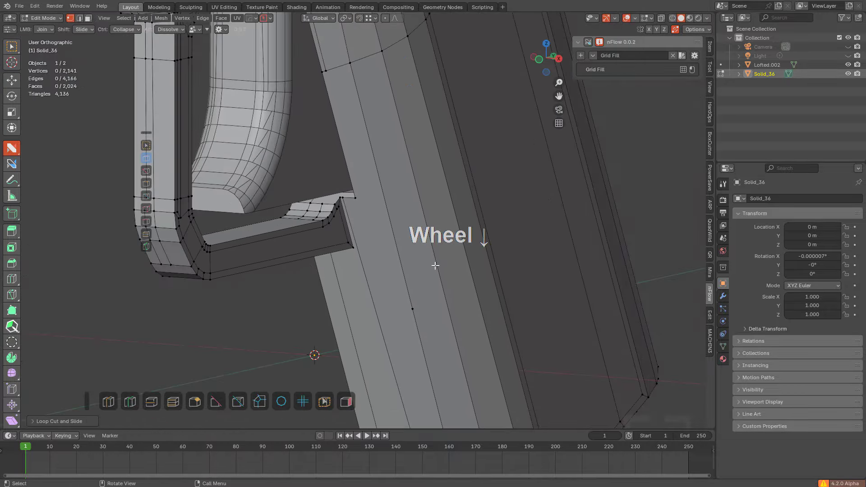
{"action": "scroll", "coordinate": [435, 265], "scroll_direction": "up", "scroll_amount": 3}
{"action": "left_click", "coordinate": [482, 286]}
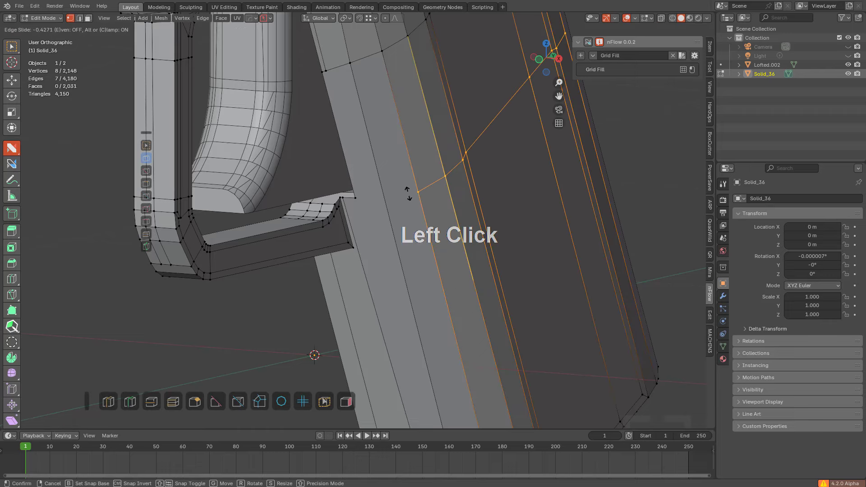
{"action": "left_click", "coordinate": [403, 219]}
Step: Join the bracket's inner corner vertices across the grip faces to the end of the grip's loop cut
{"action": "scroll", "coordinate": [368, 206], "scroll_direction": "up", "scroll_amount": 3}
{"action": "key", "text": "alt+a"}
{"action": "left_click_drag", "start_coordinate": [333, 183], "coordinate": [397, 205]}
{"action": "scroll", "coordinate": [352, 214], "scroll_direction": "up", "scroll_amount": 3}
{"action": "left_click_drag", "start_coordinate": [304, 182], "coordinate": [430, 196]}
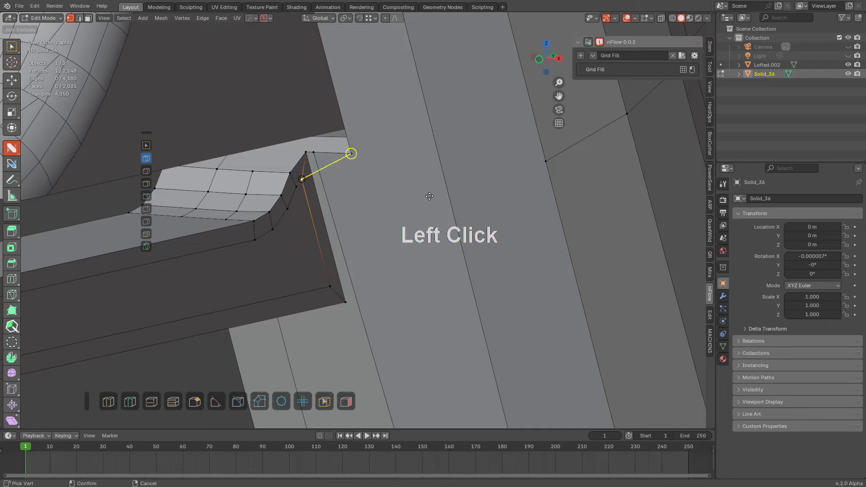
{"action": "left_click_drag", "start_coordinate": [550, 178], "coordinate": [547, 163]}
Step: Isolate the mesh in local view and add a loop cut across the upper face of the bracket's curved ledge
{"action": "scroll", "coordinate": [398, 166], "scroll_direction": "up", "scroll_amount": 3}
{"action": "middle_click_drag", "start_coordinate": [398, 166], "coordinate": [403, 231]}
{"action": "scroll", "coordinate": [350, 256], "scroll_direction": "up", "scroll_amount": 2}
{"action": "key", "text": "KP_Divide"}
{"action": "scroll", "coordinate": [351, 257], "scroll_direction": "up", "scroll_amount": 7}
{"action": "scroll", "coordinate": [452, 169], "scroll_direction": "down", "scroll_amount": 1}
{"action": "scroll", "coordinate": [402, 231], "scroll_direction": "up", "scroll_amount": 1}
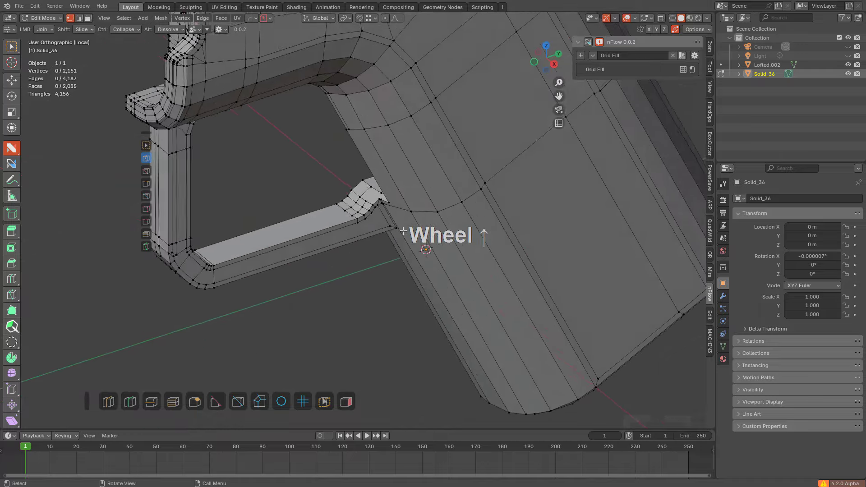
{"action": "scroll", "coordinate": [403, 231], "scroll_direction": "up", "scroll_amount": 10}
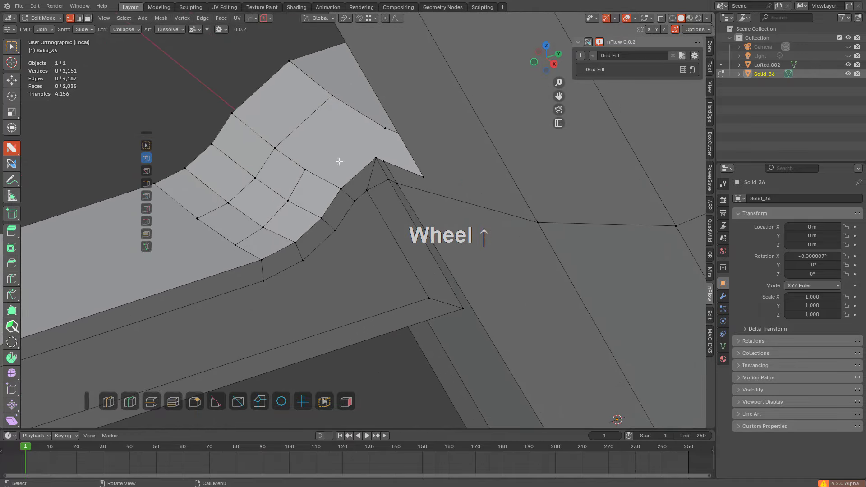
{"action": "left_click", "coordinate": [301, 120]}
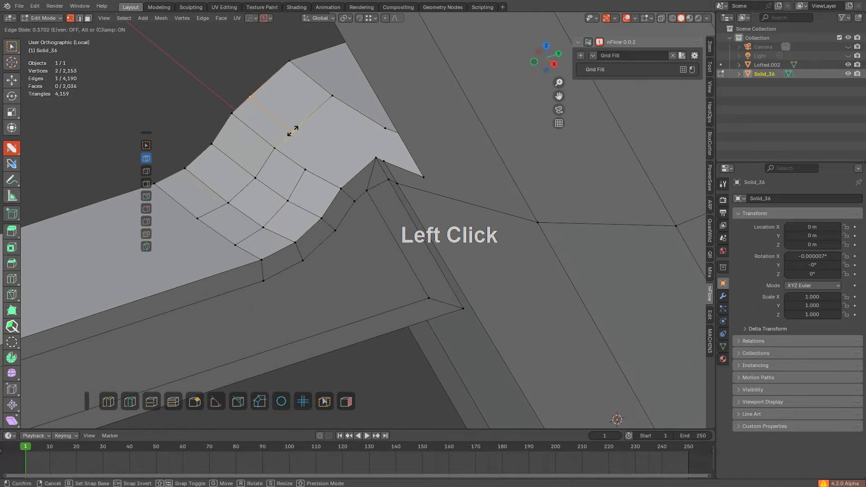
Step: Extend the ledge's loop cut to its side edge and dissolve the short diagonal edge at the bracket's corner
{"action": "left_click_drag", "start_coordinate": [364, 189], "coordinate": [358, 173]}
{"action": "left_click", "coordinate": [372, 176], "text": "alt"}
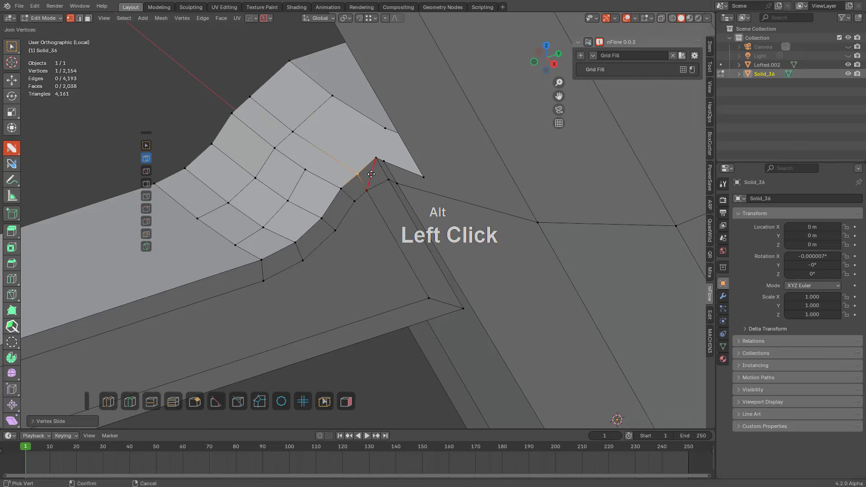
{"action": "key", "text": "a"}
Step: Join the bracket's peak corner vertex to the vertex directly above it on the ledge's upper edge
{"action": "middle_click_drag", "start_coordinate": [385, 178], "coordinate": [410, 156]}
{"action": "middle_click_drag", "start_coordinate": [344, 223], "coordinate": [408, 165], "text": "shift"}
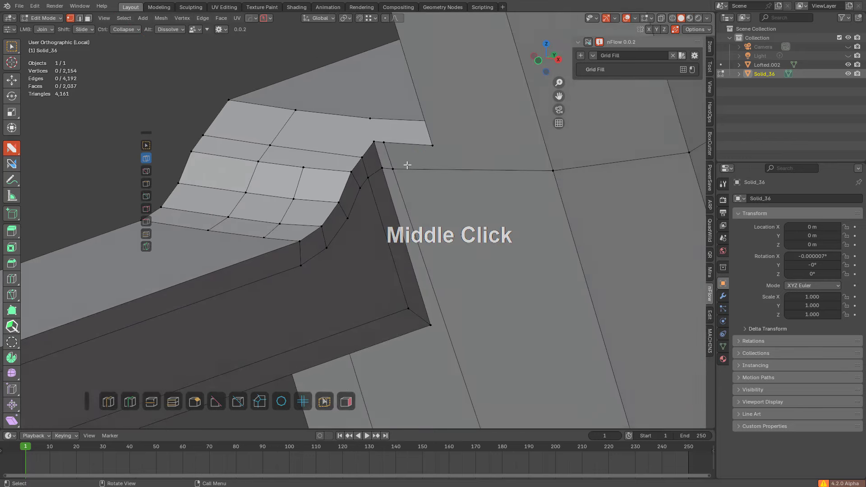
{"action": "scroll", "coordinate": [397, 160], "scroll_direction": "up", "scroll_amount": 1}
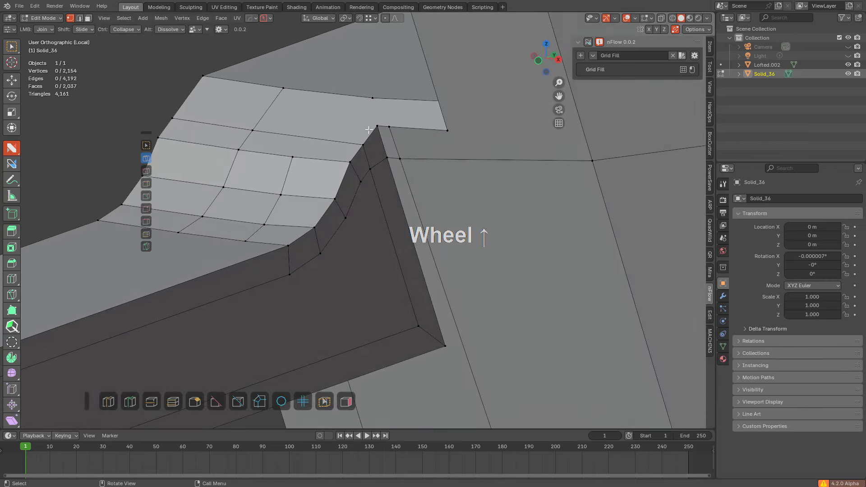
{"action": "left_click_drag", "start_coordinate": [370, 130], "coordinate": [373, 99]}
{"action": "middle_click_drag", "start_coordinate": [374, 133], "coordinate": [311, 194], "text": "shift"}
{"action": "middle_click_drag", "start_coordinate": [311, 194], "coordinate": [344, 199]}
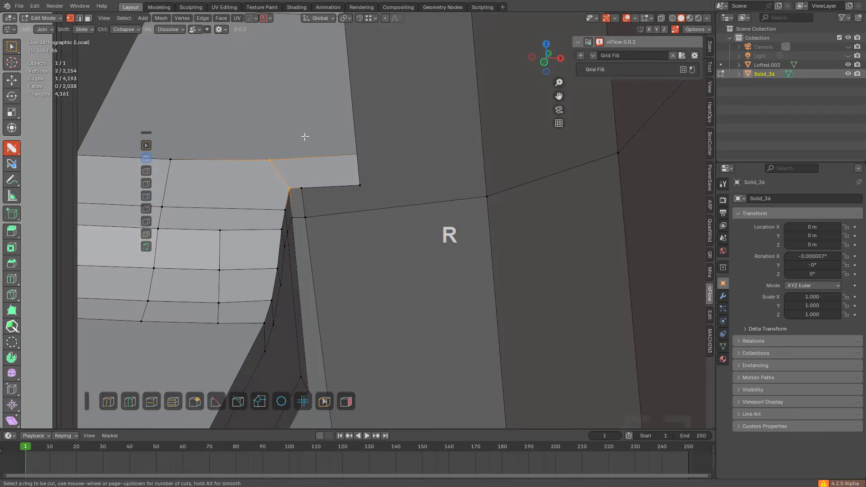
Step: Add a loop cut along the recess wall, slide it toward the outer edge and join its end to the ledge's front edge
{"action": "scroll", "coordinate": [302, 140], "scroll_direction": "down", "scroll_amount": 2}
{"action": "middle_click_drag", "start_coordinate": [300, 151], "coordinate": [314, 136]}
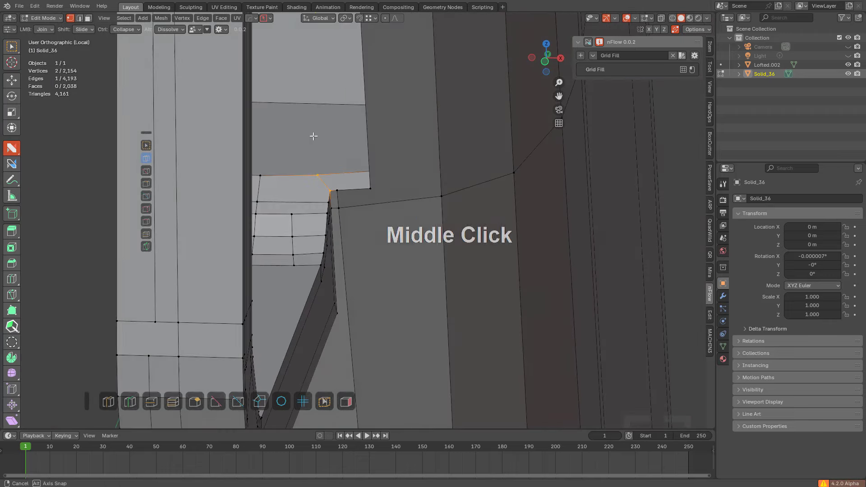
{"action": "left_click", "coordinate": [340, 99]}
{"action": "left_click", "coordinate": [374, 110]}
{"action": "key", "text": "alt+a"}
{"action": "left_click_drag", "start_coordinate": [347, 106], "coordinate": [339, 189]}
Step: Add a second loop cut on the recess wall beside the first and join its end to the ledge's upper edge vertex
{"action": "scroll", "coordinate": [316, 176], "scroll_direction": "up", "scroll_amount": 2}
{"action": "key", "text": "alt+a"}
{"action": "left_click", "coordinate": [296, 38]}
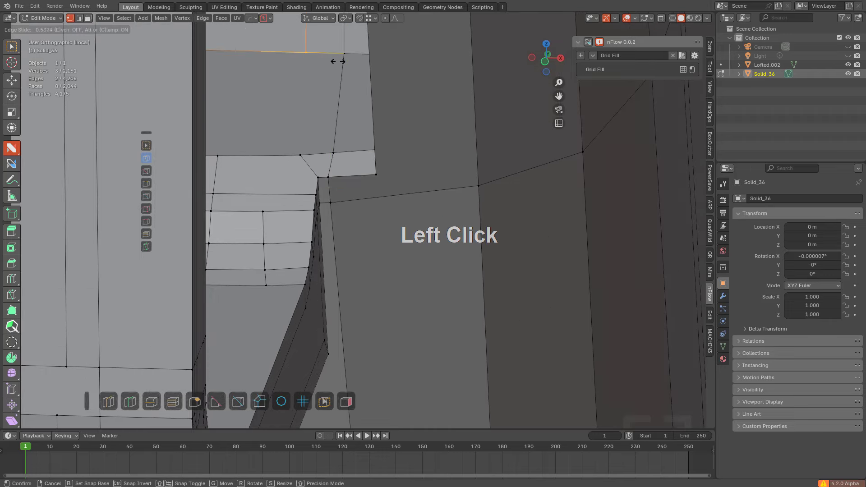
{"action": "left_click", "coordinate": [337, 60]}
{"action": "key", "text": "alt+a"}
{"action": "left_click_drag", "start_coordinate": [306, 54], "coordinate": [300, 156]}
Step: Slide the curved ledge's short edge loop evenly toward its side edge and join its end to the vertex above the peak
{"action": "middle_click_drag", "start_coordinate": [304, 175], "coordinate": [293, 229], "text": "shift"}
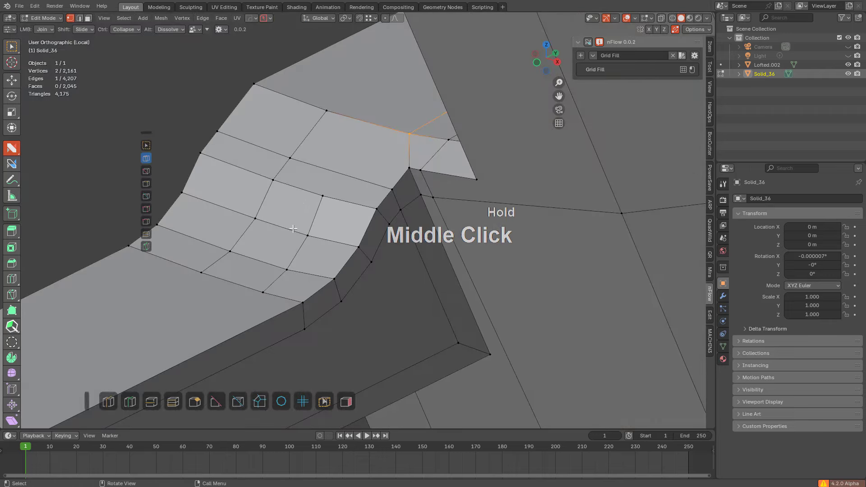
{"action": "key", "text": "g"}
{"action": "key", "text": "g"}
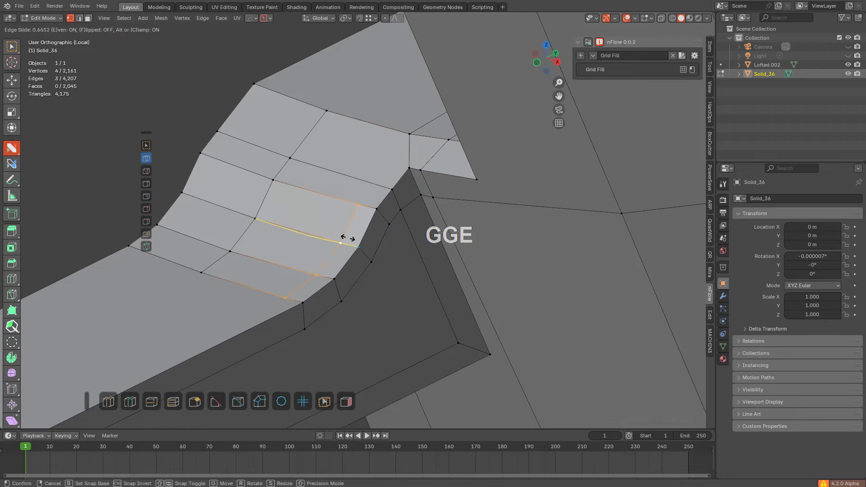
{"action": "left_click", "coordinate": [348, 238]}
{"action": "key", "text": "alt+a"}
{"action": "left_click_drag", "start_coordinate": [357, 205], "coordinate": [390, 134]}
Step: Try to join the ledge's outer tip corner to the nearest vertex on the grip's loop
{"action": "key", "text": "alt+a"}
{"action": "middle_click_drag", "start_coordinate": [412, 186], "coordinate": [395, 194]}
{"action": "mouse_move", "coordinate": [395, 194]}
{"action": "middle_mouse_down"}
{"action": "mouse_move", "coordinate": [383, 197]}
{"action": "mouse_move", "coordinate": [383, 225]}
{"action": "mouse_move", "coordinate": [402, 211]}
{"action": "mouse_move", "coordinate": [391, 199]}
{"action": "middle_mouse_up"}
{"action": "scroll", "coordinate": [382, 225], "scroll_direction": "down", "scroll_amount": 4}
{"action": "scroll", "coordinate": [354, 188], "scroll_direction": "up", "scroll_amount": 3}
{"action": "left_click_drag", "start_coordinate": [342, 175], "coordinate": [417, 184]}
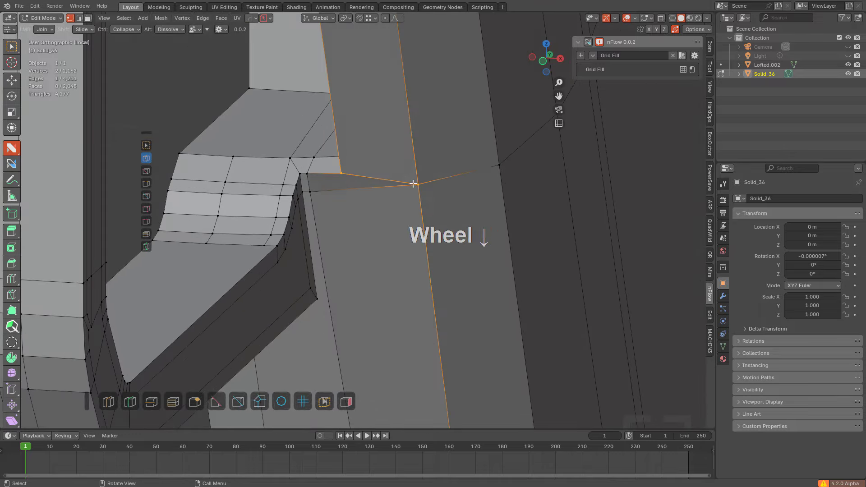
{"action": "scroll", "coordinate": [412, 184], "scroll_direction": "down", "scroll_amount": 7}
{"action": "scroll", "coordinate": [390, 197], "scroll_direction": "up", "scroll_amount": 3}
{"action": "middle_click_drag", "start_coordinate": [400, 189], "coordinate": [352, 199], "text": "shift"}
{"action": "scroll", "coordinate": [359, 201], "scroll_direction": "up", "scroll_amount": 2}
{"action": "key", "text": "ctrl+z"}
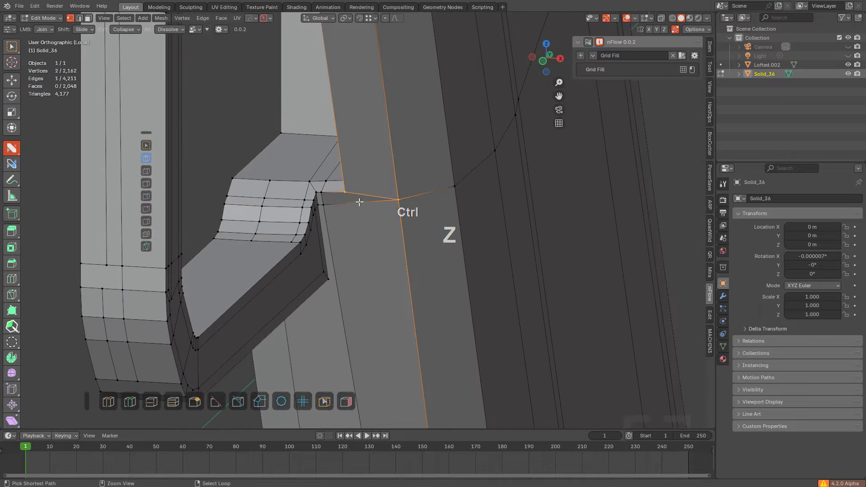
Step: Add a lengthwise loop cut down the grip strip beside the ledge and extend it upward by joining vertices
{"action": "left_click", "coordinate": [362, 203]}
{"action": "key", "text": "alt+a"}
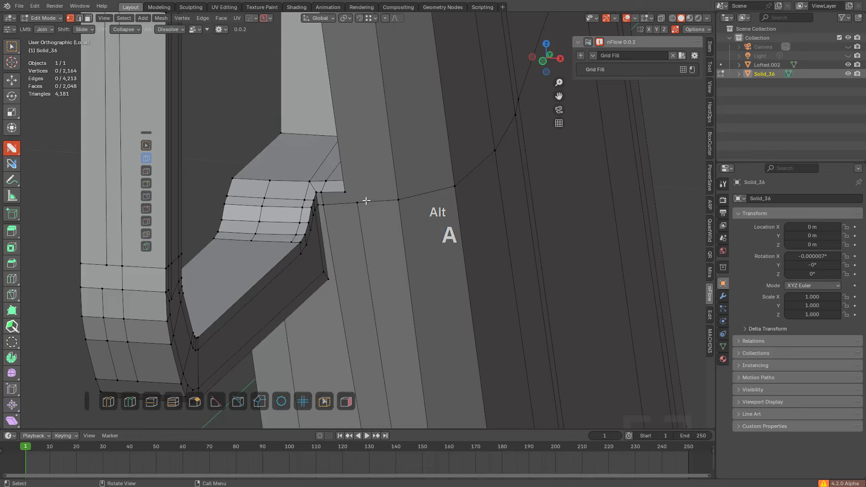
{"action": "middle_click_drag", "start_coordinate": [363, 199], "coordinate": [393, 210], "text": "shift"}
{"action": "scroll", "coordinate": [346, 118], "scroll_direction": "down", "scroll_amount": 1}
{"action": "left_click_drag", "start_coordinate": [338, 91], "coordinate": [351, 248]}
Step: Join the ledge's outer tip to the strip's new vertex and add a loop cut across the grip, slid down near it
{"action": "middle_click_drag", "start_coordinate": [352, 247], "coordinate": [346, 243], "text": "shift"}
{"action": "scroll", "coordinate": [350, 225], "scroll_direction": "up", "scroll_amount": 2}
{"action": "scroll", "coordinate": [350, 225], "scroll_direction": "up", "scroll_amount": 1}
{"action": "left_click_drag", "start_coordinate": [324, 215], "coordinate": [350, 203]}
{"action": "left_click", "coordinate": [339, 177]}
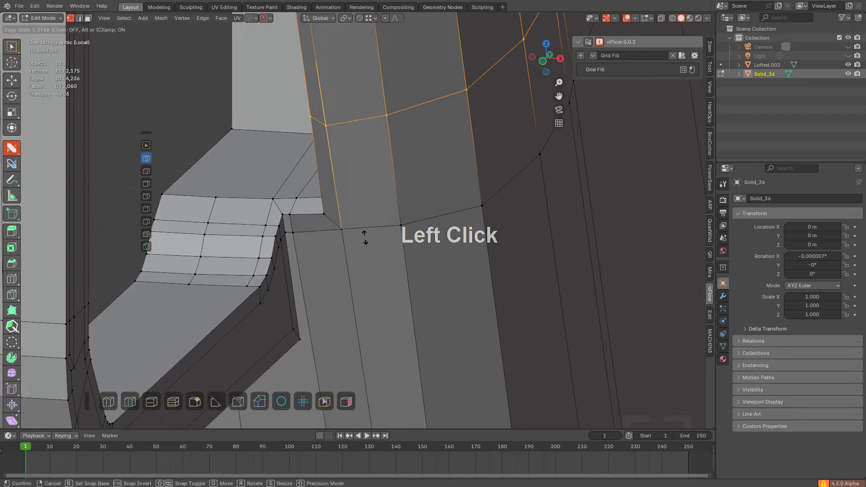
{"action": "left_click", "coordinate": [374, 304]}
Step: Add a loop cut near the recess end wall's bottom edge and join it across the side face to the grip's loop
{"action": "middle_click_drag", "start_coordinate": [332, 245], "coordinate": [369, 245]}
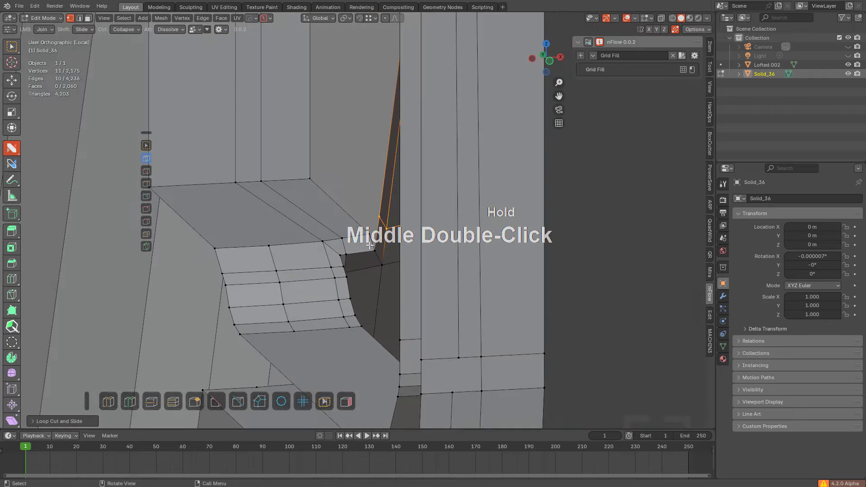
{"action": "left_click", "coordinate": [302, 139]}
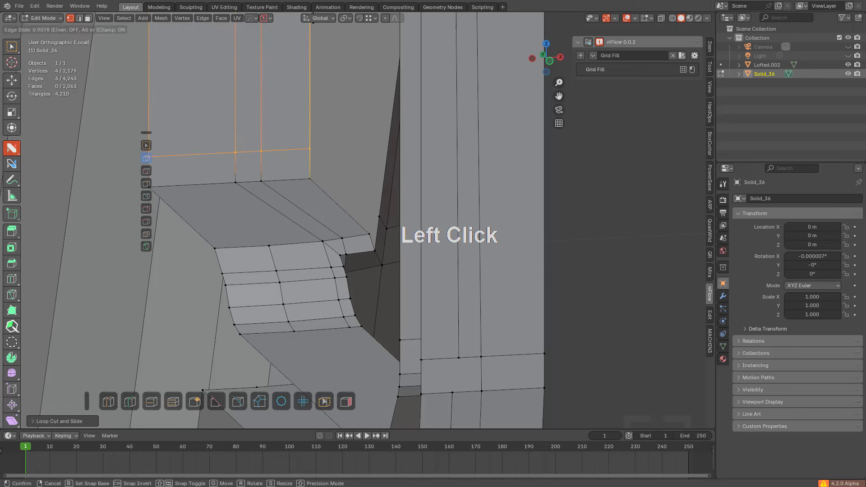
{"action": "left_click", "coordinate": [301, 162]}
{"action": "left_click", "coordinate": [301, 167]}
{"action": "middle_click_drag", "start_coordinate": [299, 169], "coordinate": [310, 171]}
{"action": "left_click_drag", "start_coordinate": [307, 162], "coordinate": [376, 232]}
Step: Add a loop cut across the ledge's narrow strips and slide it close to the recess end wall
{"action": "middle_click_drag", "start_coordinate": [352, 176], "coordinate": [284, 139], "text": "ctrl"}
{"action": "middle_click_drag", "start_coordinate": [284, 139], "coordinate": [316, 180], "text": "shift"}
{"action": "middle_click_drag", "start_coordinate": [316, 181], "coordinate": [346, 201], "text": "ctrl"}
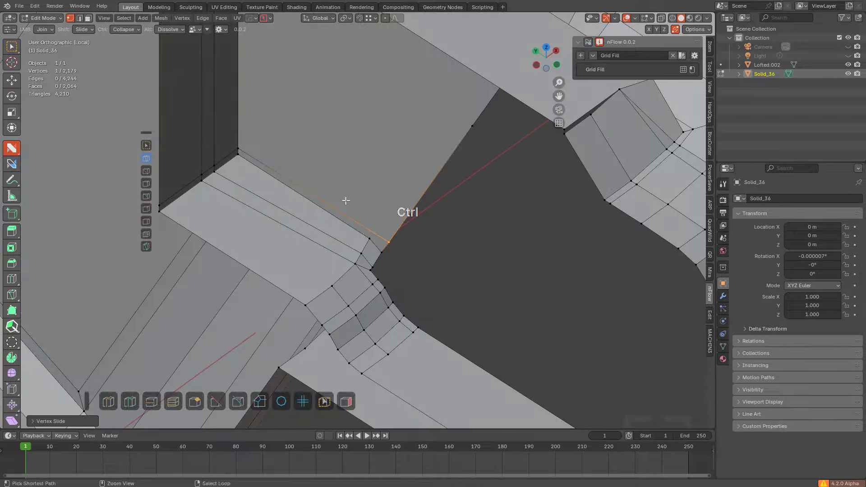
{"action": "scroll", "coordinate": [356, 218], "scroll_direction": "down", "scroll_amount": 2}
{"action": "middle_click_drag", "start_coordinate": [265, 149], "coordinate": [323, 190]}
{"action": "scroll", "coordinate": [312, 145], "scroll_direction": "down", "scroll_amount": 2}
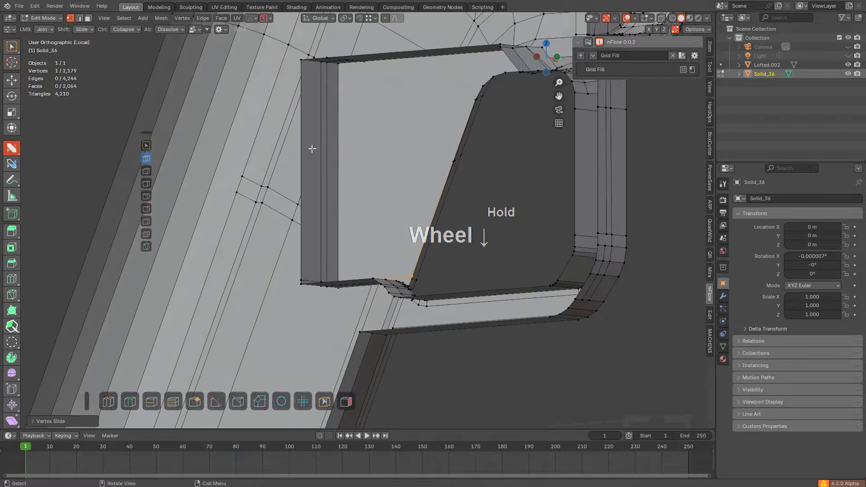
{"action": "middle_click_drag", "start_coordinate": [311, 144], "coordinate": [357, 193]}
{"action": "key", "text": "KP_1"}
{"action": "scroll", "coordinate": [374, 242], "scroll_direction": "up", "scroll_amount": 3, "text": "ctrl"}
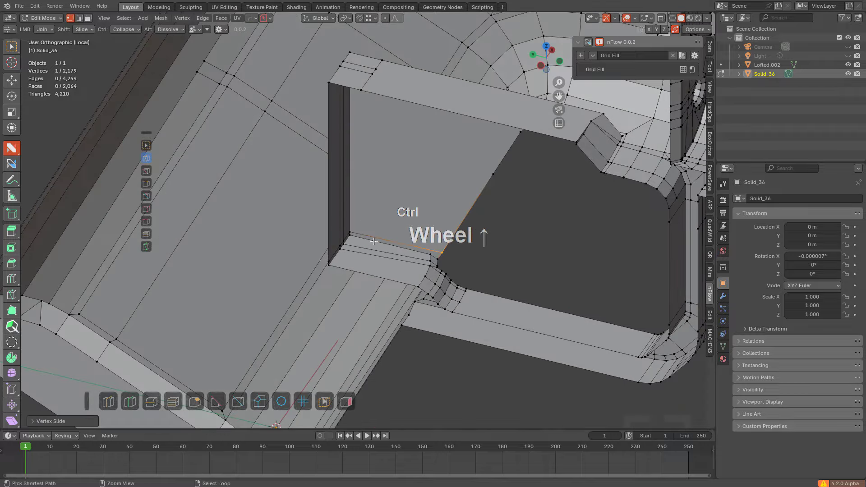
{"action": "left_click", "coordinate": [373, 245]}
{"action": "left_click", "coordinate": [337, 233]}
{"action": "key", "text": "alt+a"}
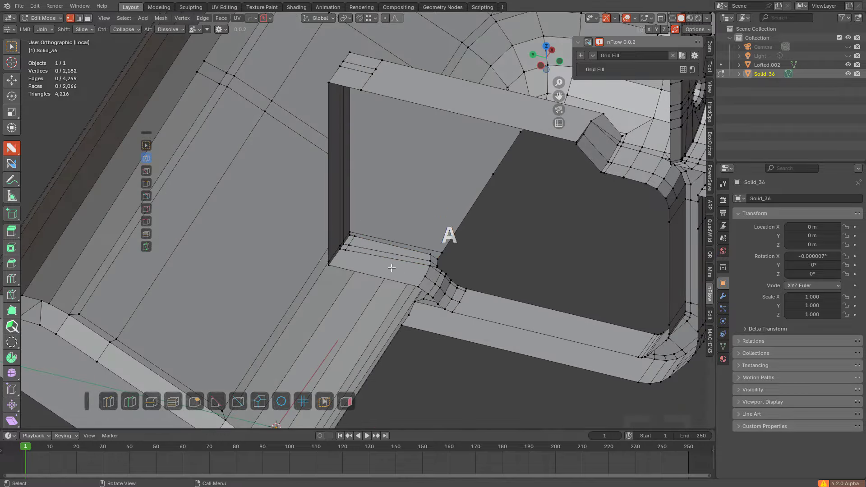
{"action": "scroll", "coordinate": [402, 188], "scroll_direction": "up", "scroll_amount": 3}
{"action": "left_click", "coordinate": [239, 401]}
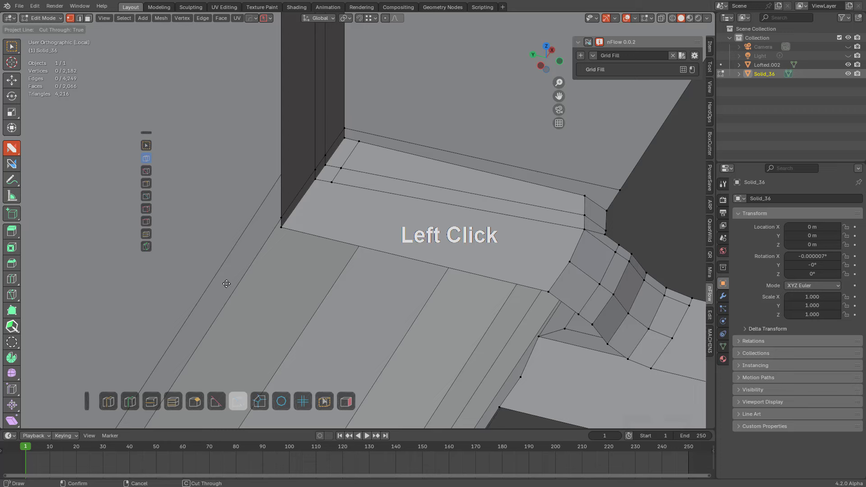
{"action": "right_click", "coordinate": [274, 406]}
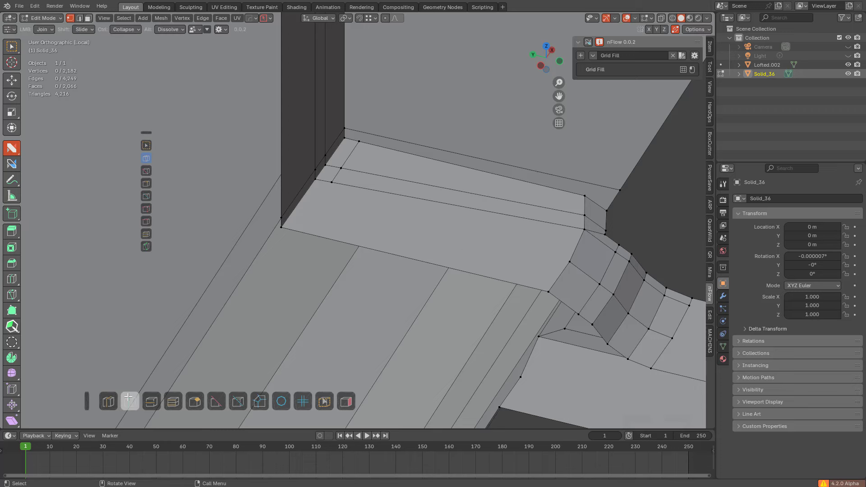
Step: Knife-cut the ledge's wide strip near the recess end wall, continuing the existing cross edge to the outer edge
{"action": "left_click", "coordinate": [331, 185]}
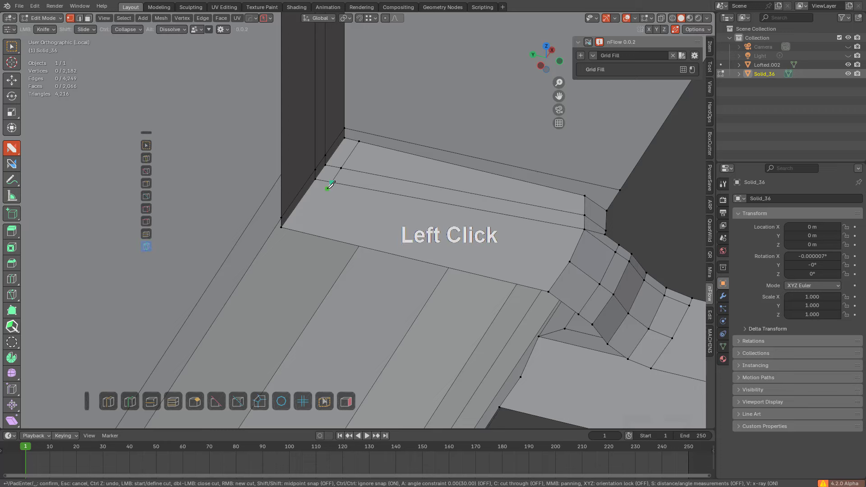
{"action": "key", "text": "space"}
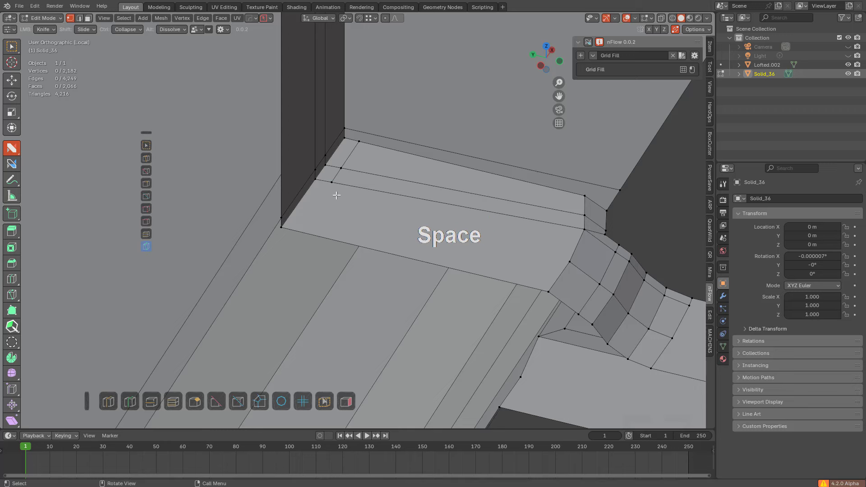
{"action": "right_click", "coordinate": [339, 195]}
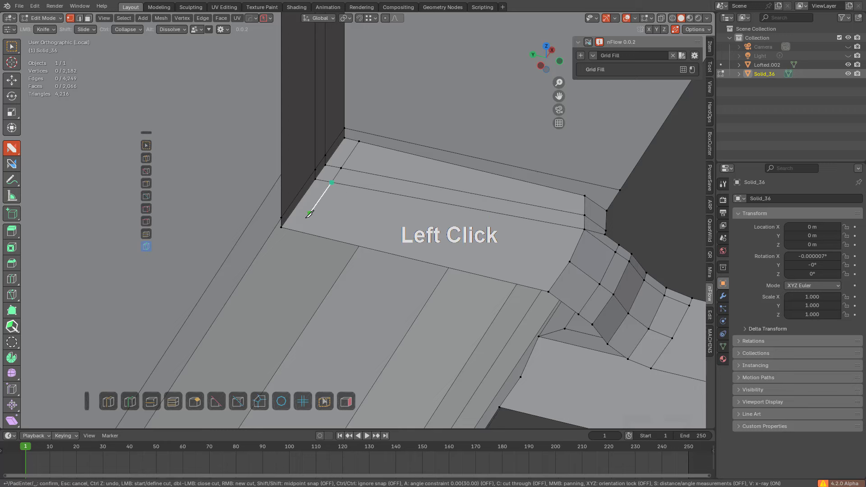
{"action": "key", "text": "space"}
{"action": "middle_click_drag", "start_coordinate": [359, 131], "coordinate": [350, 217], "text": "shift"}
{"action": "key", "text": "alt+a"}
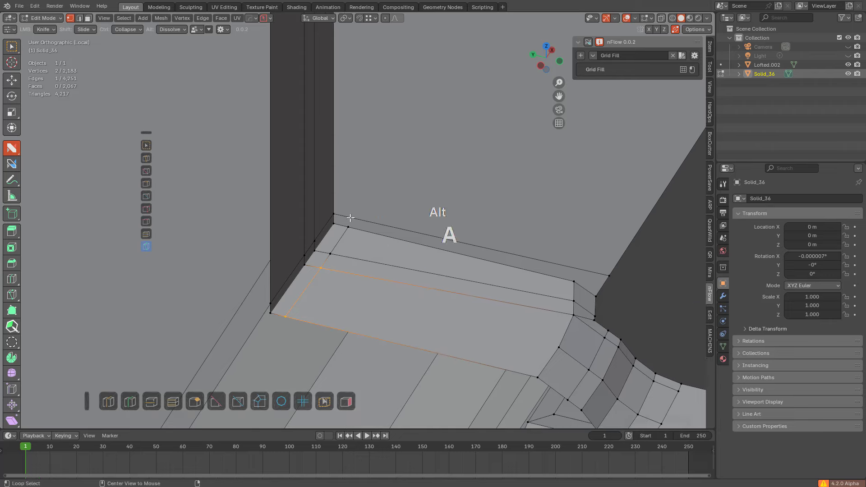
Step: Add a loop cut across the recess's upper face and slide it close to the end wall
{"action": "middle_click_drag", "start_coordinate": [371, 161], "coordinate": [367, 236], "text": "shift"}
{"action": "scroll", "coordinate": [368, 217], "scroll_direction": "down", "scroll_amount": 1}
{"action": "middle_click_drag", "start_coordinate": [377, 141], "coordinate": [364, 98]}
{"action": "key", "text": "ctrl+r"}
{"action": "left_click", "coordinate": [360, 96]}
{"action": "left_click", "coordinate": [350, 92]}
{"action": "key", "text": "alt+a"}
{"action": "middle_click_drag", "start_coordinate": [380, 215], "coordinate": [391, 37], "text": "shift"}
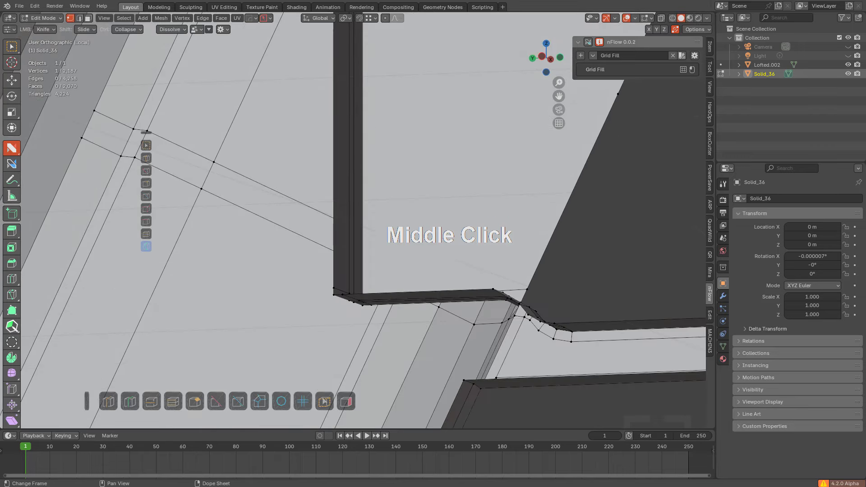
Step: Knife-cut the recess's back wall from the ledge's cross edge up to the upper face, close beside the end wall
{"action": "middle_click_drag", "start_coordinate": [392, 276], "coordinate": [386, 316]}
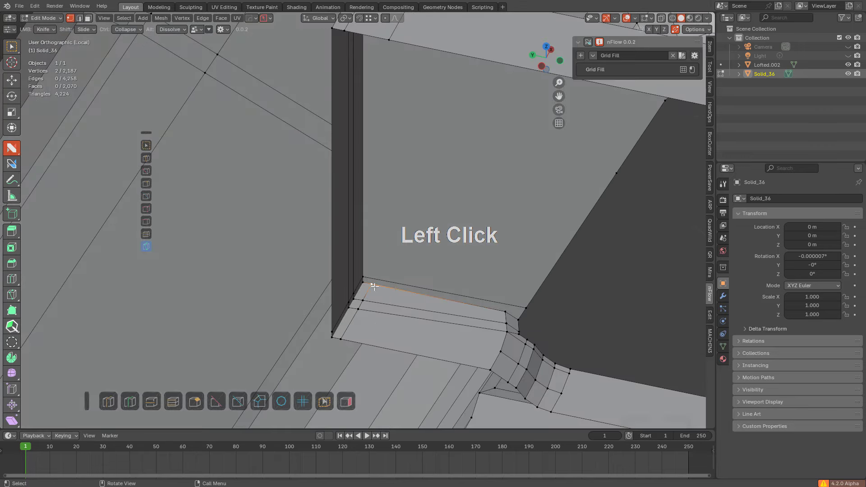
{"action": "key", "text": "alt+a"}
{"action": "key", "text": "alt+a"}
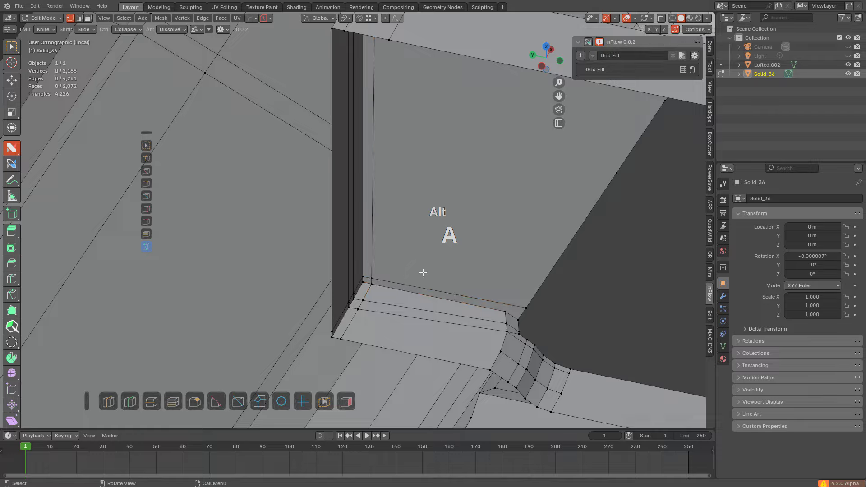
Step: Select the recess's large back face and the adjoining upper face and inset them together by a thin border
{"action": "middle_click_drag", "start_coordinate": [422, 272], "coordinate": [426, 135]}
{"action": "scroll", "coordinate": [429, 207], "scroll_direction": "up", "scroll_amount": 1}
{"action": "middle_click_drag", "start_coordinate": [426, 135], "coordinate": [374, 257], "text": "shift"}
{"action": "scroll", "coordinate": [412, 183], "scroll_direction": "down", "scroll_amount": 2}
{"action": "middle_click_drag", "start_coordinate": [375, 257], "coordinate": [322, 280], "text": "shift"}
{"action": "scroll", "coordinate": [397, 267], "scroll_direction": "up", "scroll_amount": 4}
{"action": "scroll", "coordinate": [417, 258], "scroll_direction": "down", "scroll_amount": 3}
{"action": "middle_click_drag", "start_coordinate": [323, 280], "coordinate": [381, 200]}
{"action": "key", "text": "3"}
{"action": "left_click", "coordinate": [381, 201]}
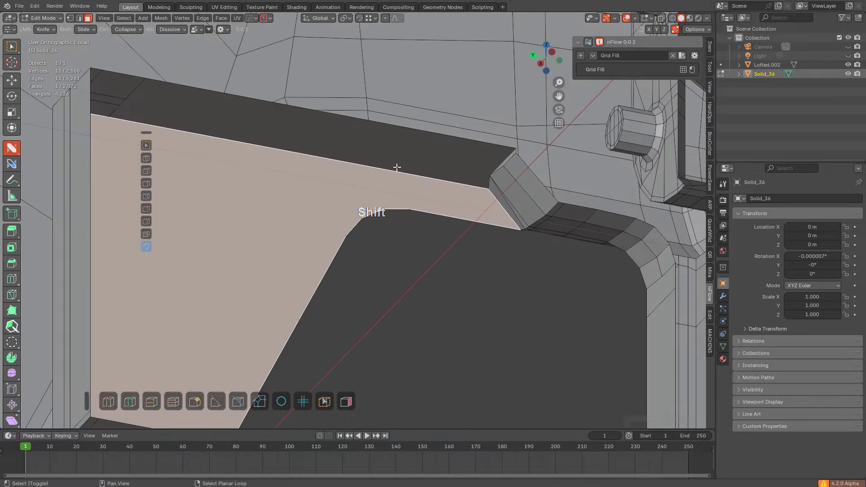
{"action": "left_click", "coordinate": [397, 169], "text": "shift"}
{"action": "scroll", "coordinate": [536, 235], "scroll_direction": "up", "scroll_amount": 2}
{"action": "key", "text": "i"}
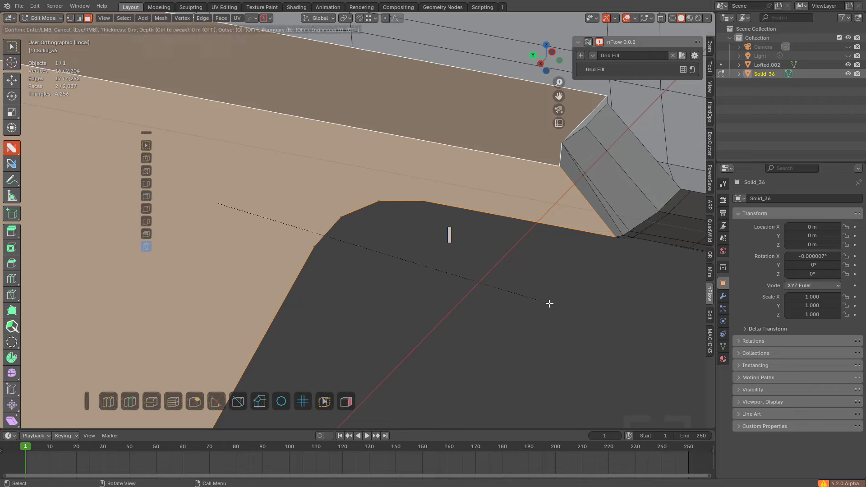
{"action": "left_click", "coordinate": [537, 287]}
{"action": "key", "text": "alt+a"}
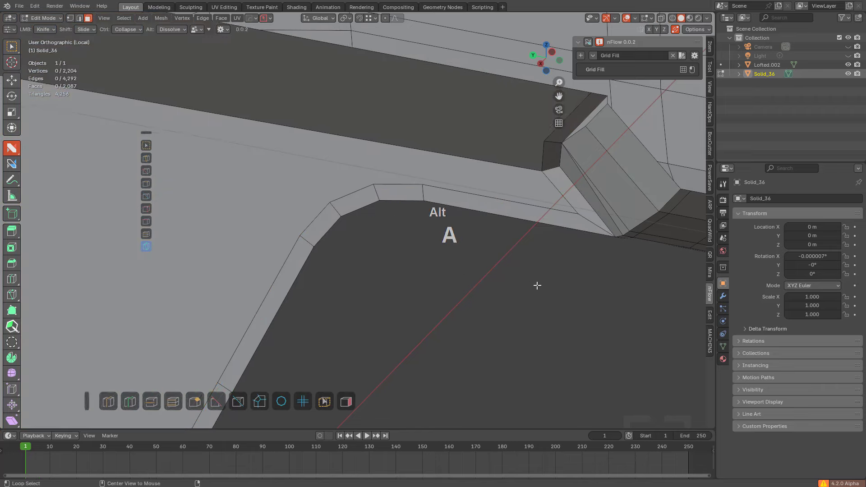
Step: Knife-cut from the angled corner's lower vertex up across the thin triangular face and through the new inset strip
{"action": "middle_click_drag", "start_coordinate": [526, 266], "coordinate": [460, 301], "text": "shift"}
{"action": "middle_click_drag", "start_coordinate": [471, 226], "coordinate": [462, 291]}
{"action": "scroll", "coordinate": [468, 246], "scroll_direction": "up", "scroll_amount": 3}
{"action": "scroll", "coordinate": [469, 255], "scroll_direction": "up", "scroll_amount": 2}
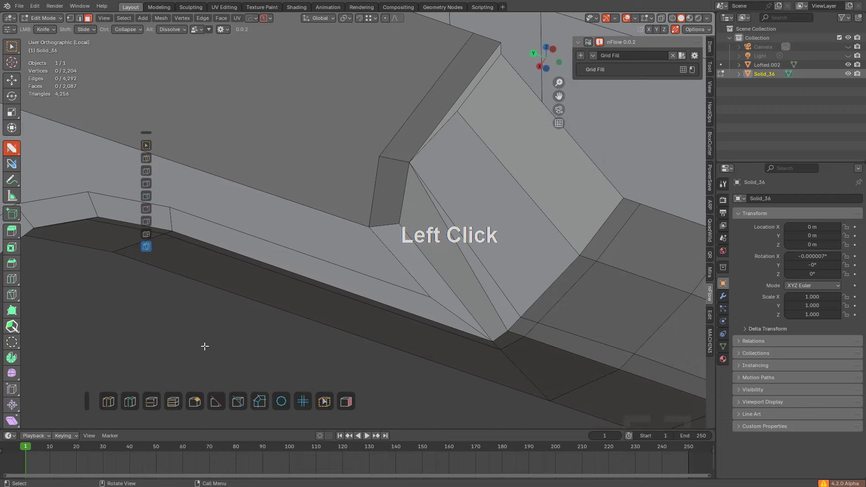
{"action": "right_click", "coordinate": [314, 362]}
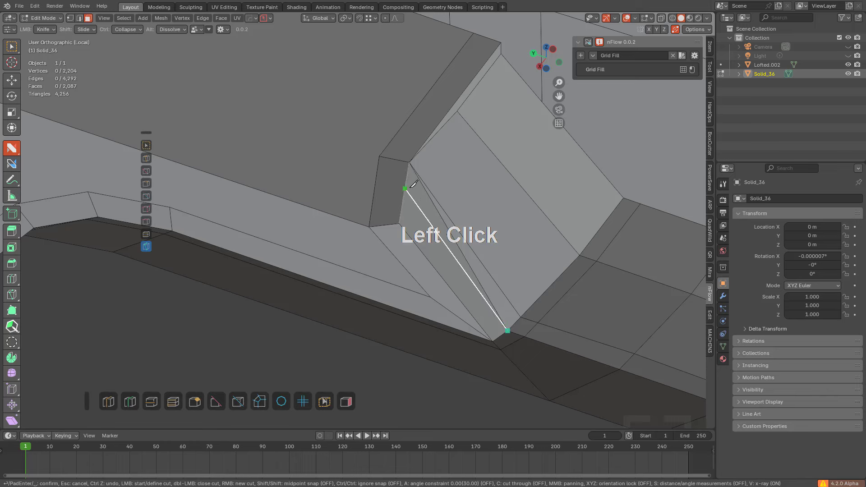
{"action": "key", "text": "space"}
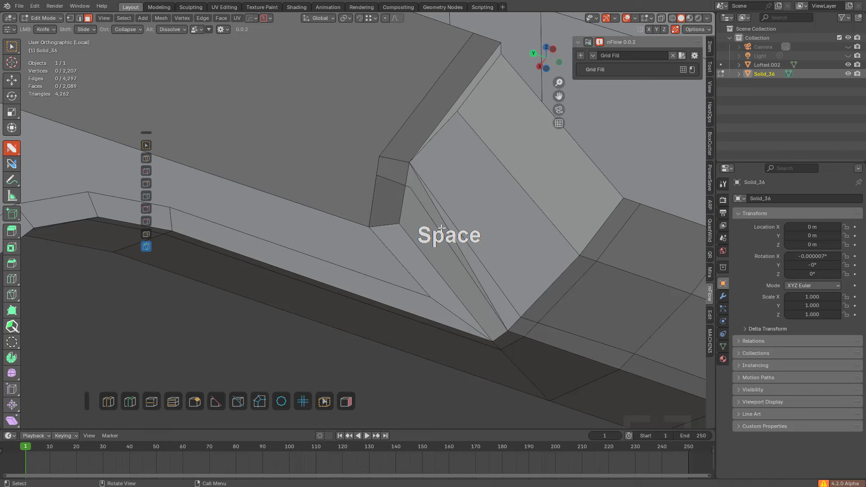
Step: Dissolve the redundant vertex and the long diagonal edge on the sloped face of the notch
{"action": "scroll", "coordinate": [447, 170], "scroll_direction": "up", "scroll_amount": 3}
{"action": "key", "text": "a"}
{"action": "left_click", "coordinate": [447, 170]}
{"action": "left_click", "coordinate": [503, 221], "text": "alt"}
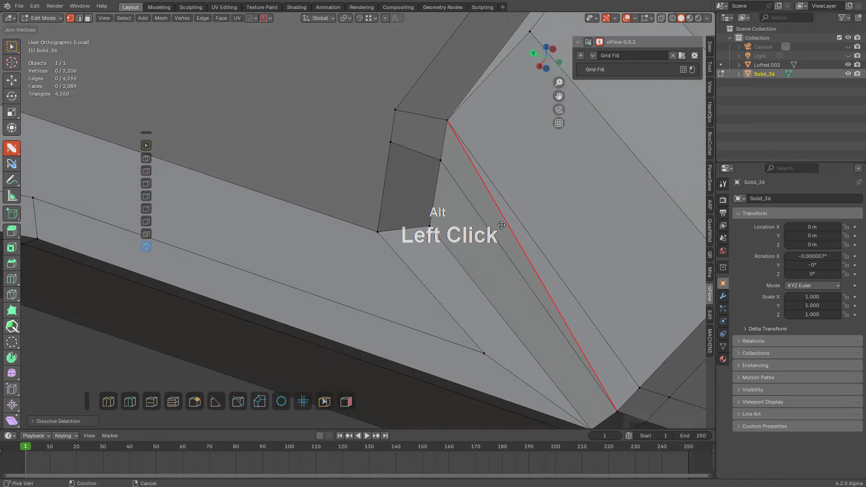
{"action": "key", "text": "alt+a"}
Step: Add a loop cut along the recess's vertical side wall that continues across the far end of the long strip
{"action": "scroll", "coordinate": [478, 214], "scroll_direction": "down", "scroll_amount": 1}
{"action": "scroll", "coordinate": [400, 248], "scroll_direction": "down", "scroll_amount": 4}
{"action": "middle_click_drag", "start_coordinate": [362, 170], "coordinate": [375, 316], "text": "shift"}
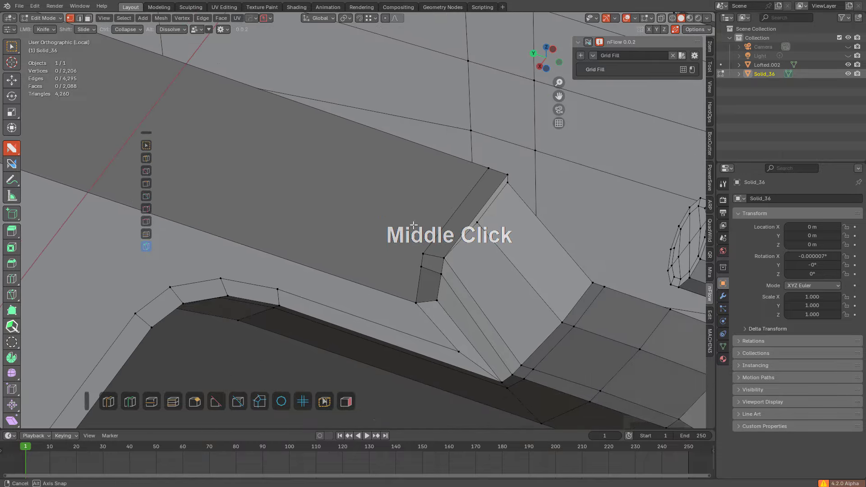
{"action": "scroll", "coordinate": [377, 253], "scroll_direction": "down", "scroll_amount": 4}
{"action": "middle_click_drag", "start_coordinate": [375, 316], "coordinate": [446, 130], "text": "shift"}
{"action": "scroll", "coordinate": [439, 193], "scroll_direction": "up", "scroll_amount": 2}
{"action": "scroll", "coordinate": [483, 189], "scroll_direction": "up", "scroll_amount": 1}
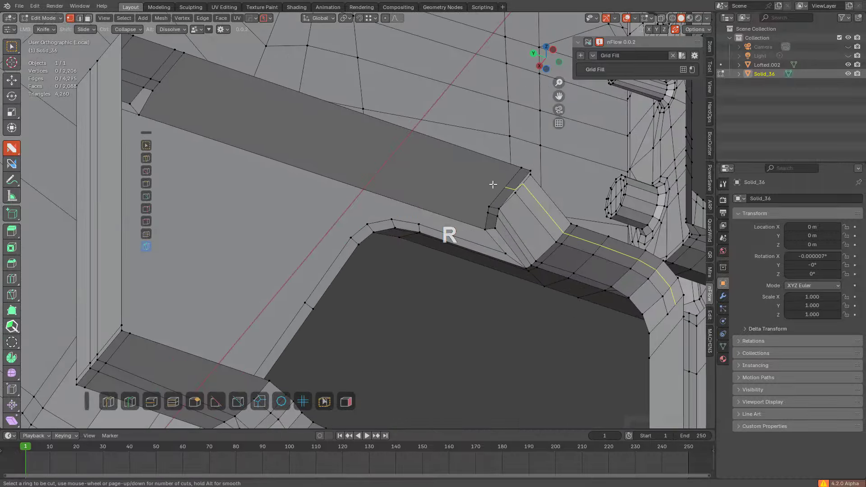
{"action": "left_click", "coordinate": [166, 71]}
{"action": "left_click", "coordinate": [169, 70]}
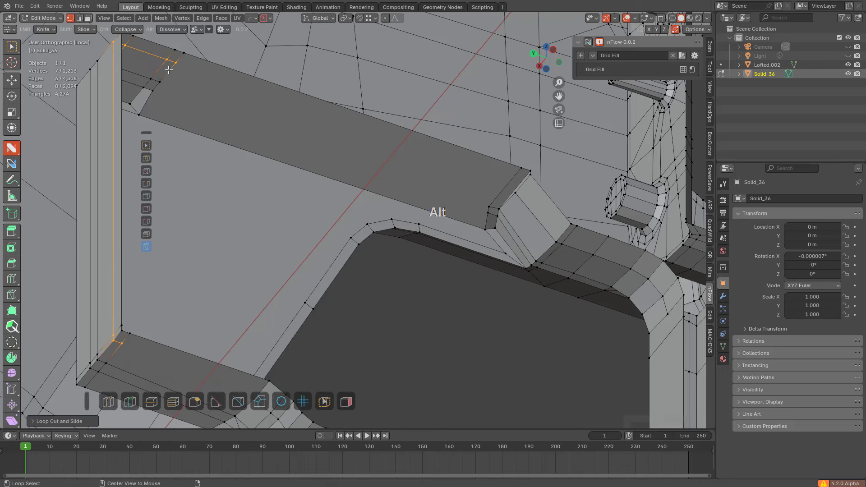
{"action": "key", "text": "alt+a"}
Step: Join the new cut's end vertex across the long strip to the matching vertex beside the sloped notch
{"action": "left_click_drag", "start_coordinate": [183, 65], "coordinate": [296, 119]}
{"action": "key", "text": "Escape"}
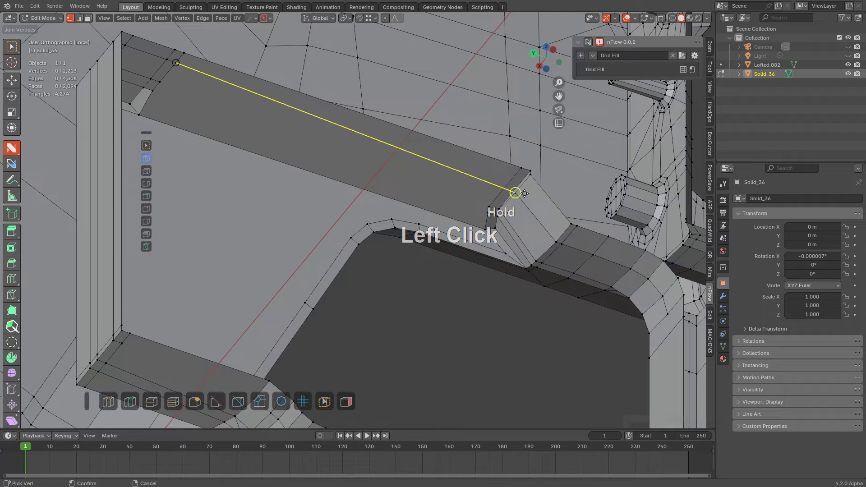
{"action": "left_click_drag", "start_coordinate": [524, 193], "coordinate": [515, 193]}
Step: Slide the short cross edge on the narrow bevel beside the sloped face along the bevel
{"action": "middle_click_drag", "start_coordinate": [515, 193], "coordinate": [433, 123], "text": "shift"}
{"action": "scroll", "coordinate": [491, 189], "scroll_direction": "up", "scroll_amount": 4}
{"action": "scroll", "coordinate": [502, 187], "scroll_direction": "down", "scroll_amount": 1}
{"action": "scroll", "coordinate": [409, 236], "scroll_direction": "down", "scroll_amount": 1}
{"action": "scroll", "coordinate": [409, 237], "scroll_direction": "down", "scroll_amount": 2}
{"action": "scroll", "coordinate": [340, 183], "scroll_direction": "up", "scroll_amount": 5}
{"action": "key", "text": "2"}
{"action": "left_click", "coordinate": [270, 185]}
{"action": "key", "text": "g"}
{"action": "key", "text": "g"}
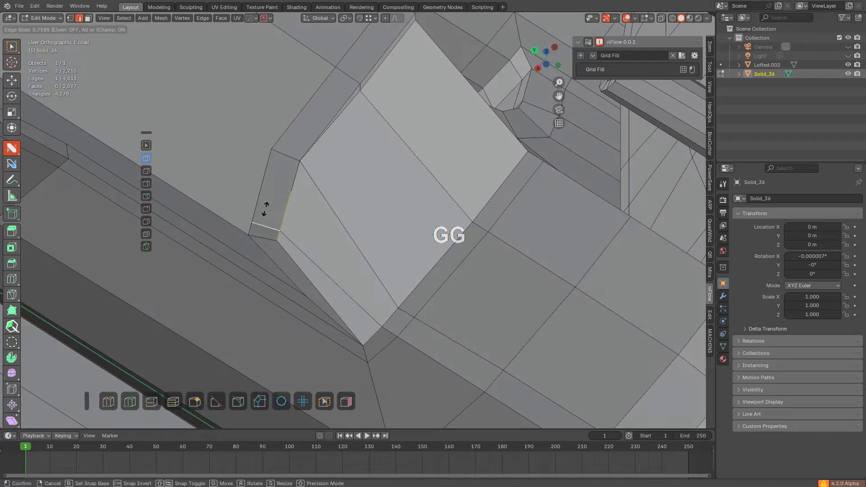
{"action": "left_click", "coordinate": [270, 205]}
{"action": "key", "text": "alt+a"}
Step: Cut the strip's narrow upper band above the opening's rounded corner and join the cut down to the opening's border
{"action": "scroll", "coordinate": [272, 205], "scroll_direction": "down", "scroll_amount": 2}
{"action": "middle_click_drag", "start_coordinate": [291, 212], "coordinate": [340, 168], "text": "shift"}
{"action": "scroll", "coordinate": [294, 194], "scroll_direction": "down", "scroll_amount": 2}
{"action": "scroll", "coordinate": [318, 219], "scroll_direction": "down", "scroll_amount": 2}
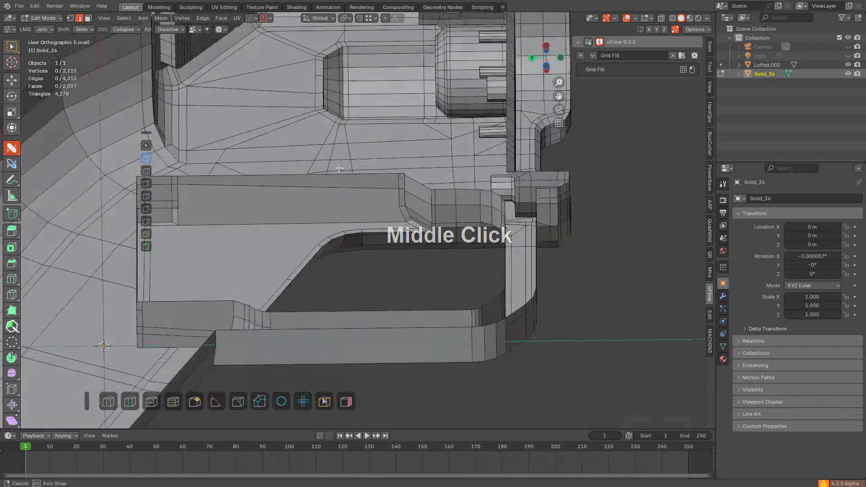
{"action": "scroll", "coordinate": [353, 170], "scroll_direction": "up", "scroll_amount": 3}
{"action": "left_click", "coordinate": [362, 174]}
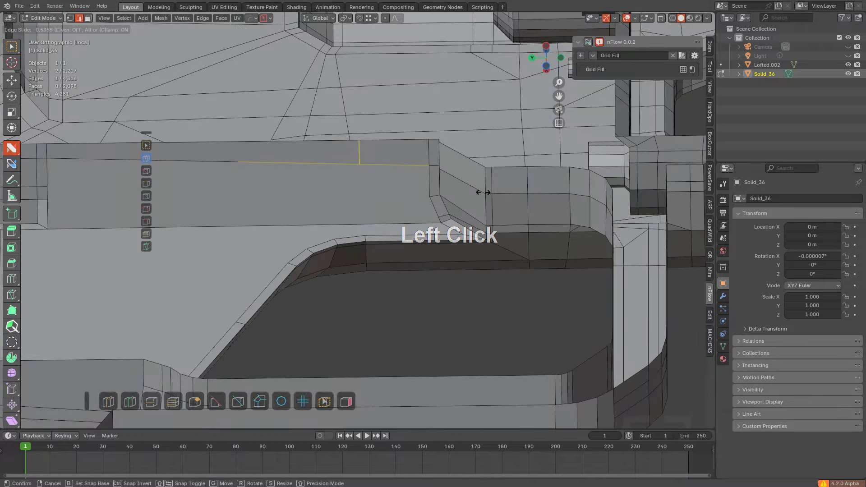
{"action": "key", "text": "alt+a"}
{"action": "scroll", "coordinate": [362, 138], "scroll_direction": "up", "scroll_amount": 2}
{"action": "left_click_drag", "start_coordinate": [363, 139], "coordinate": [368, 243]}
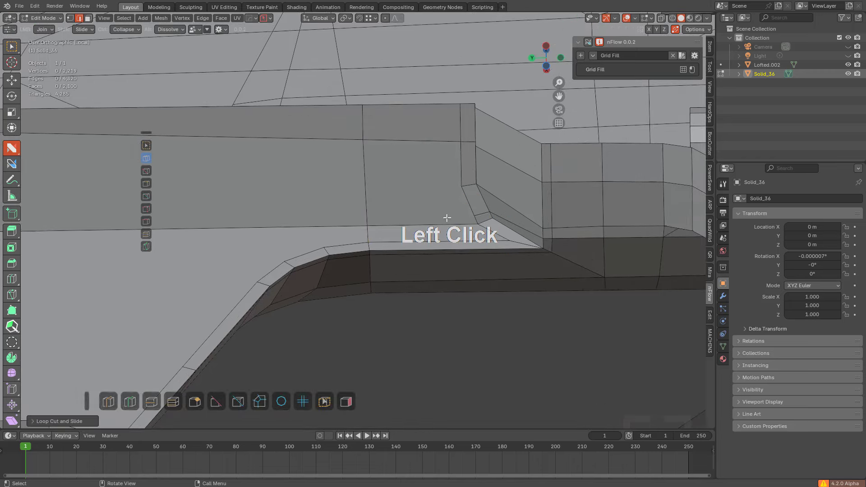
Step: Add a second cut in the upper band and join it down to the outer start of the opening's rounded corner
{"action": "scroll", "coordinate": [447, 218], "scroll_direction": "down", "scroll_amount": 4}
{"action": "middle_click_drag", "start_coordinate": [287, 202], "coordinate": [330, 194], "text": "shift"}
{"action": "key", "text": "ctrl+r"}
{"action": "left_click", "coordinate": [320, 156]}
{"action": "left_click", "coordinate": [366, 161]}
{"action": "key", "text": "alt+a"}
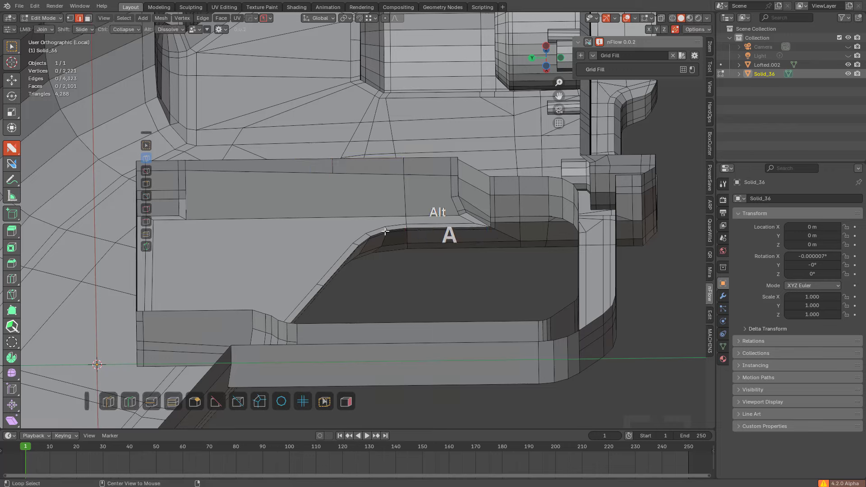
{"action": "scroll", "coordinate": [356, 220], "scroll_direction": "up", "scroll_amount": 4}
{"action": "left_click_drag", "start_coordinate": [307, 123], "coordinate": [350, 268]}
Step: Add a loop cut between the two vertical cuts and join its lower end to the rounded corner's border
{"action": "key", "text": "ctrl+r"}
{"action": "left_click", "coordinate": [381, 194]}
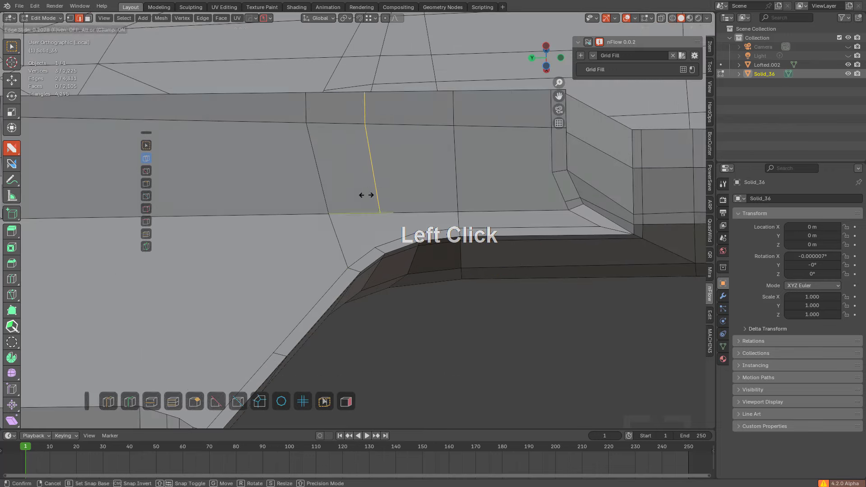
{"action": "left_click", "coordinate": [358, 196]}
{"action": "key", "text": "alt+a"}
{"action": "left_click_drag", "start_coordinate": [373, 213], "coordinate": [375, 247]}
Step: Add a centred loop cut in the remaining wide section and join it down to the rounded corner's next vertex
{"action": "key", "text": "ctrl+r"}
{"action": "double_click", "coordinate": [410, 211]}
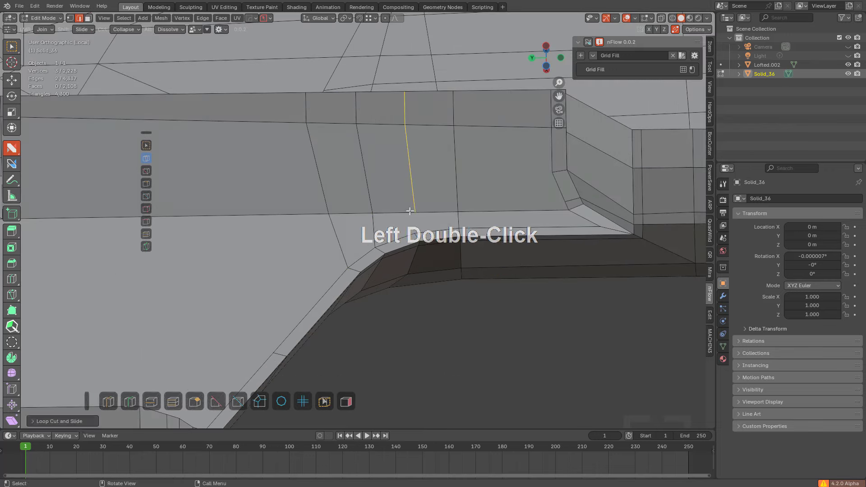
{"action": "left_click", "coordinate": [414, 222]}
{"action": "scroll", "coordinate": [447, 252], "scroll_direction": "up", "scroll_amount": 2}
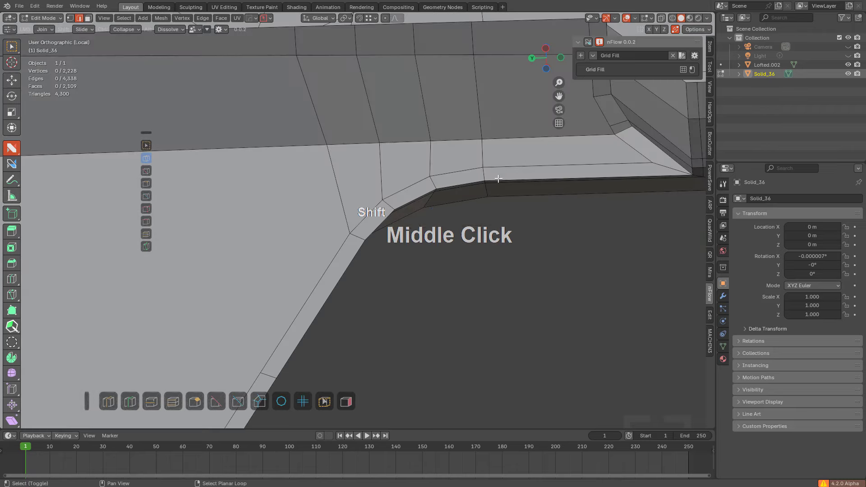
Step: Add a horizontal loop cut near the strip's lower edge across the vertical cuts and join it to the notch's lower corner
{"action": "middle_click_drag", "start_coordinate": [498, 179], "coordinate": [429, 209], "text": "shift"}
{"action": "middle_click_drag", "start_coordinate": [499, 199], "coordinate": [410, 165]}
{"action": "key", "text": "ctrl+r"}
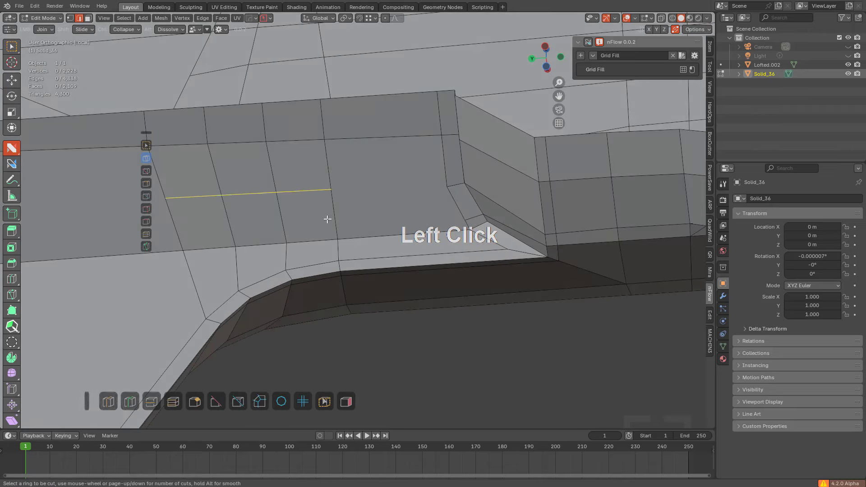
{"action": "left_click", "coordinate": [328, 219]}
{"action": "left_click", "coordinate": [337, 259]}
{"action": "key", "text": "a"}
{"action": "left_click_drag", "start_coordinate": [335, 229], "coordinate": [469, 221]}
Step: Add a horizontal loop cut midway up the strip's face and join its end to the bend beside the notch
{"action": "left_click", "coordinate": [326, 186]}
{"action": "key", "text": "alt+a"}
{"action": "left_click_drag", "start_coordinate": [331, 185], "coordinate": [445, 188]}
{"action": "key", "text": "a"}
{"action": "key", "text": "alt+a"}
{"action": "middle_click_drag", "start_coordinate": [399, 233], "coordinate": [546, 217], "text": "shift"}
{"action": "scroll", "coordinate": [397, 200], "scroll_direction": "down", "scroll_amount": 2}
{"action": "key", "text": "ctrl+r"}
{"action": "right_click", "coordinate": [352, 209]}
Step: Knife a cut from the vertex inside the thin triangle below the notch down across the opening's underside
{"action": "middle_click_drag", "start_coordinate": [388, 181], "coordinate": [383, 225], "text": "shift"}
{"action": "middle_click_drag", "start_coordinate": [382, 226], "coordinate": [217, 251]}
{"action": "middle_click_drag", "start_coordinate": [344, 230], "coordinate": [407, 168], "text": "shift"}
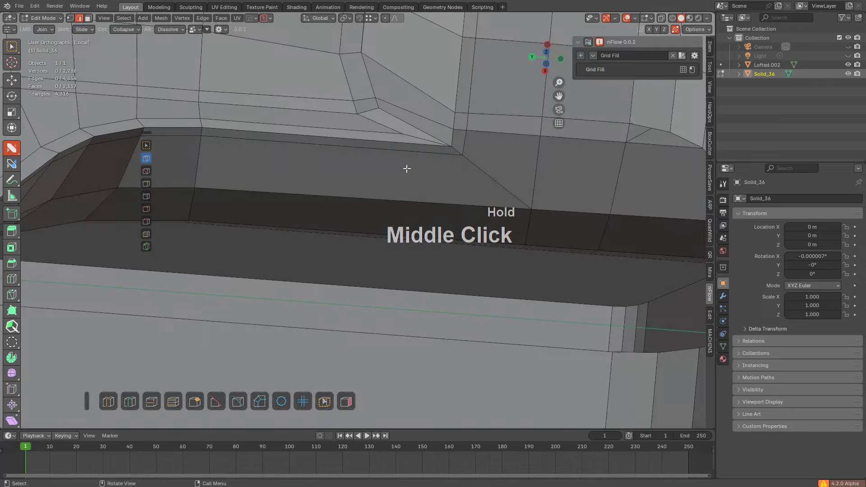
{"action": "key", "text": "k"}
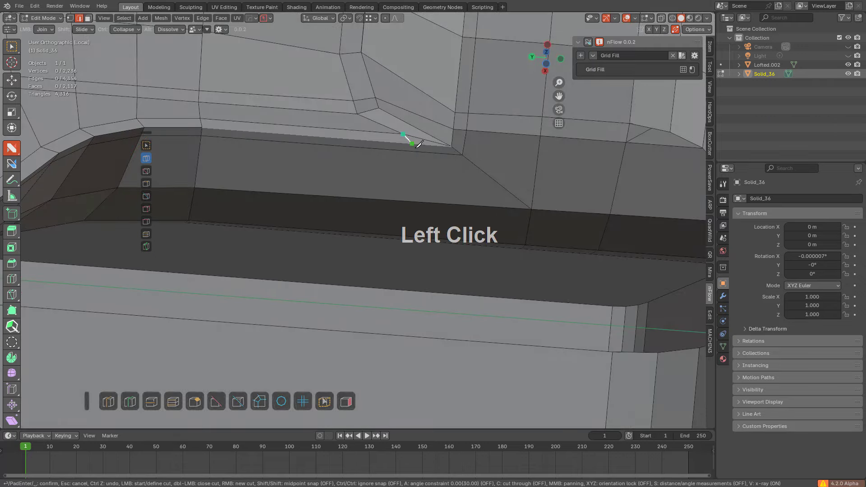
{"action": "left_click", "coordinate": [416, 200]}
{"action": "key", "text": "space"}
Step: Try to connect the vertex inside the thin triangle to the sloped face's corner
{"action": "middle_click_drag", "start_coordinate": [441, 161], "coordinate": [374, 194], "text": "shift"}
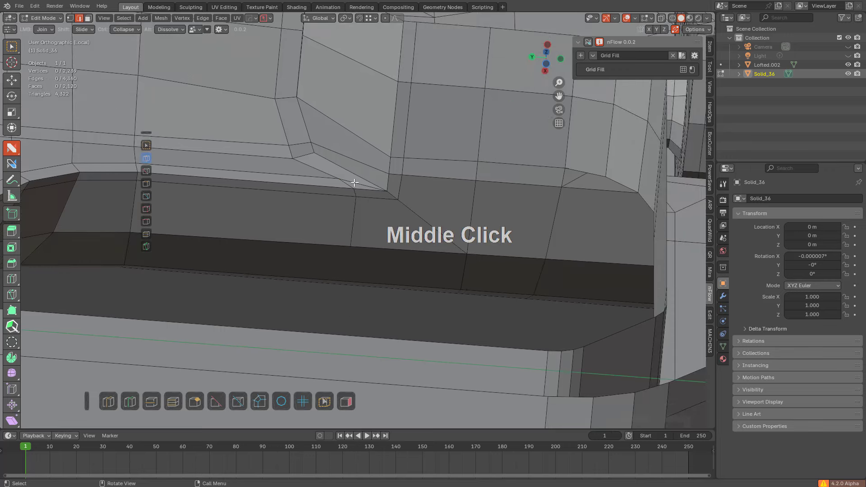
{"action": "left_click_drag", "start_coordinate": [340, 178], "coordinate": [390, 174]}
{"action": "scroll", "coordinate": [383, 182], "scroll_direction": "up", "scroll_amount": 4}
{"action": "key", "text": "ctrl+z"}
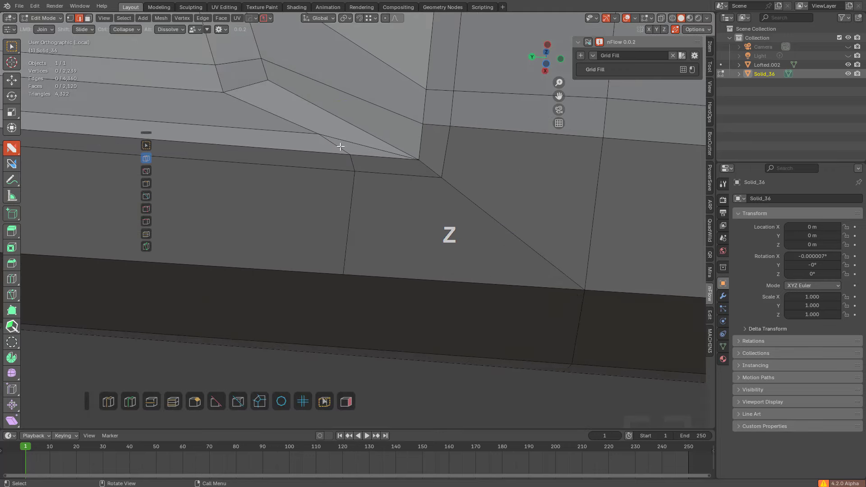
{"action": "key", "text": "j"}
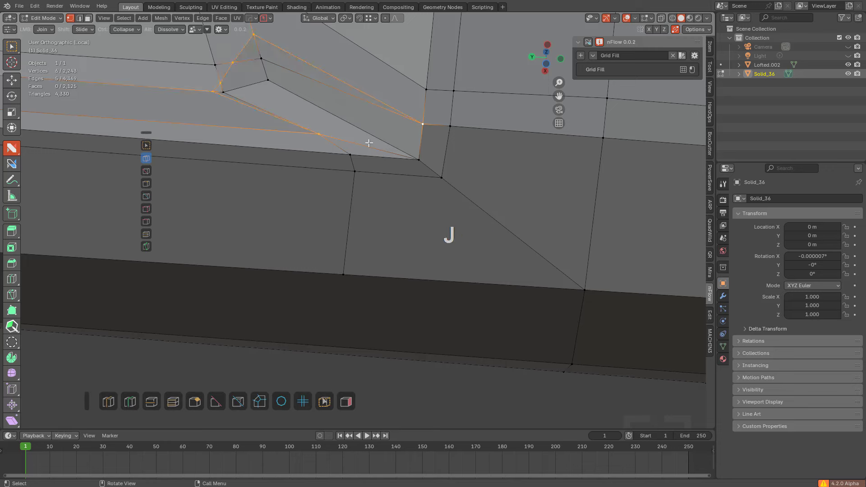
{"action": "key", "text": "a"}
Step: Knife a path from the thin triangle's vertex across the sloped face's lower bands and dissolve the leftover diagonal edge
{"action": "left_click", "coordinate": [144, 248]}
{"action": "left_click", "coordinate": [318, 134]}
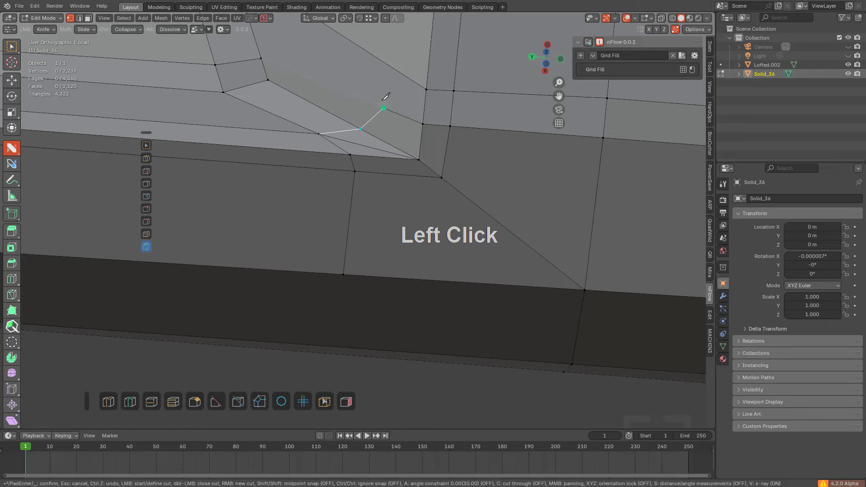
{"action": "key", "text": "space"}
{"action": "left_click", "coordinate": [354, 145], "text": "alt"}
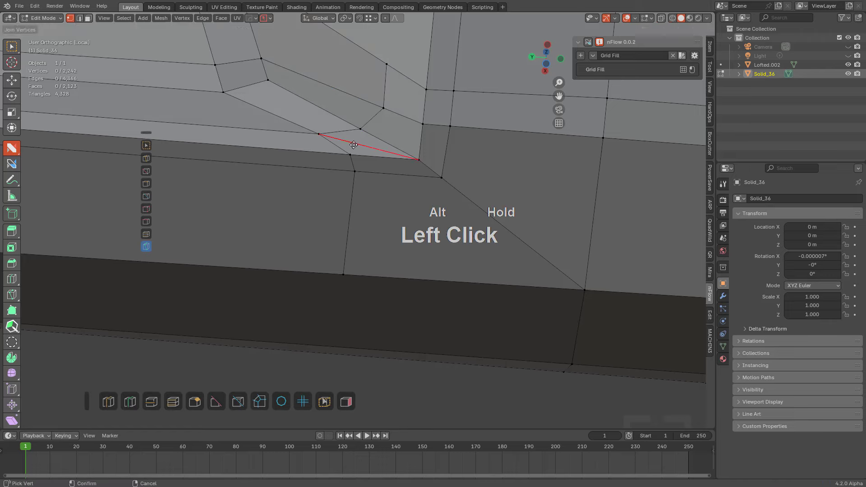
Step: Add a loop cut across the sloped face's upper section, close to its lower end
{"action": "middle_click_drag", "start_coordinate": [353, 145], "coordinate": [373, 216], "text": "shift"}
{"action": "scroll", "coordinate": [325, 323], "scroll_direction": "down", "scroll_amount": 4}
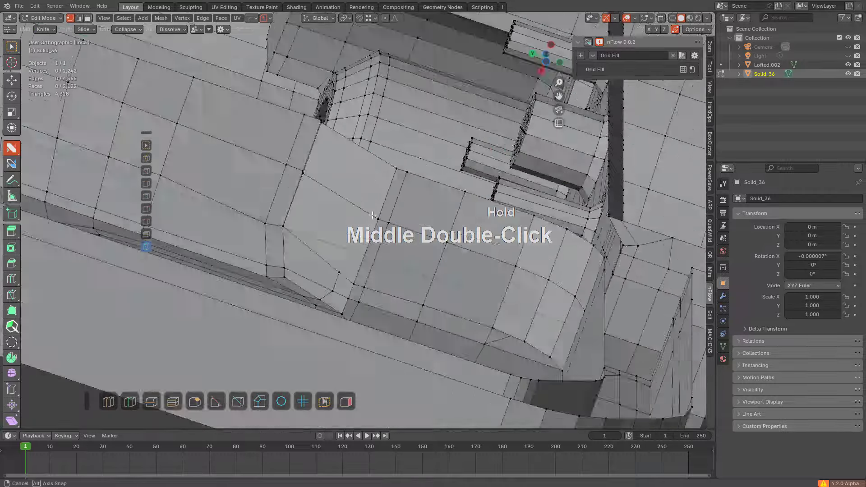
{"action": "scroll", "coordinate": [377, 228], "scroll_direction": "up", "scroll_amount": 3}
{"action": "key", "text": "ctrl+r"}
{"action": "left_click", "coordinate": [368, 203]}
{"action": "left_click", "coordinate": [402, 229]}
{"action": "key", "text": "alt+a"}
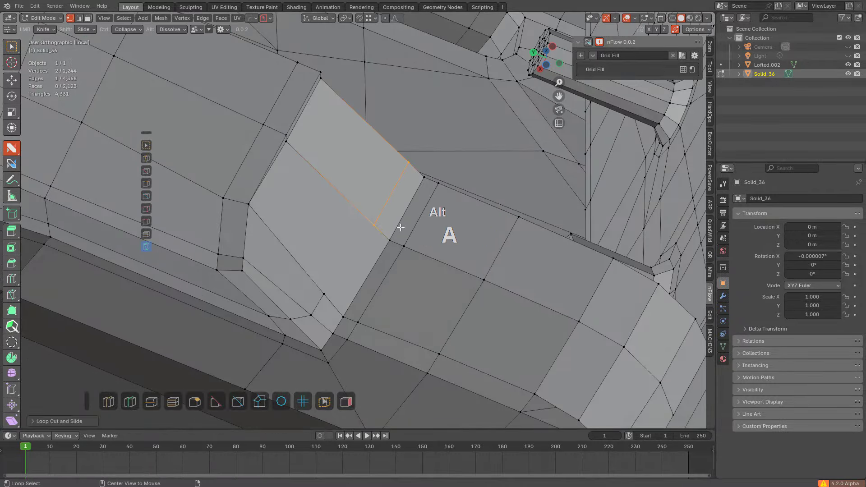
Step: Extend the new cut with the knife down the sloped face to the existing lower vertex and tidy its junction
{"action": "left_click", "coordinate": [373, 225]}
{"action": "left_click", "coordinate": [325, 294]}
{"action": "key", "text": "space"}
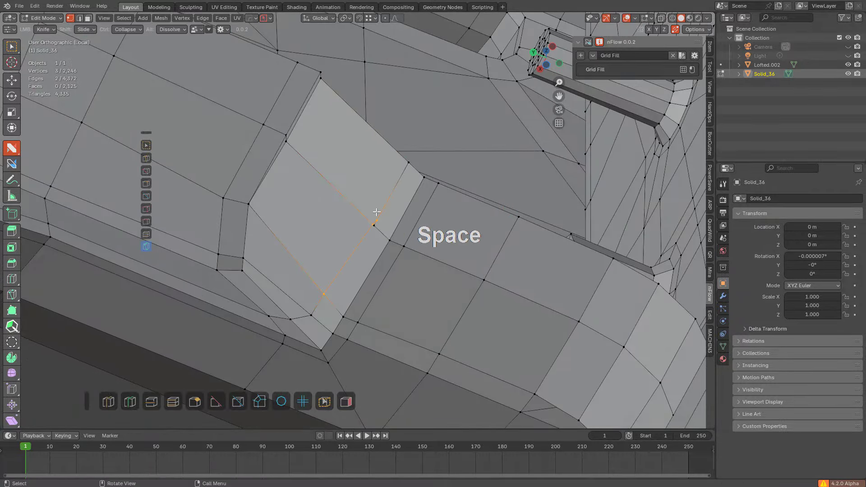
{"action": "left_click_drag", "start_coordinate": [371, 223], "coordinate": [405, 166]}
{"action": "key", "text": "space"}
Step: Add a loop cut along the front band below the strip that continues across the sloped face
{"action": "middle_click_drag", "start_coordinate": [371, 199], "coordinate": [287, 201]}
{"action": "scroll", "coordinate": [310, 192], "scroll_direction": "down", "scroll_amount": 2}
{"action": "key", "text": "ctrl+r"}
{"action": "left_click", "coordinate": [288, 197]}
{"action": "left_click", "coordinate": [286, 178]}
{"action": "key", "text": "alt+a"}
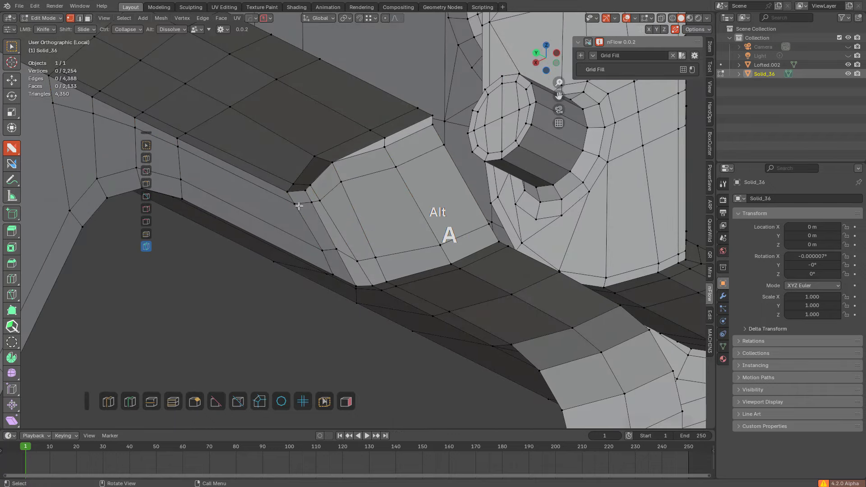
Step: Slide the row of edges crossing the sloped face toward the face's upper edge
{"action": "left_click", "coordinate": [440, 158], "text": "ctrl"}
{"action": "key", "text": "g"}
{"action": "key", "text": "g"}
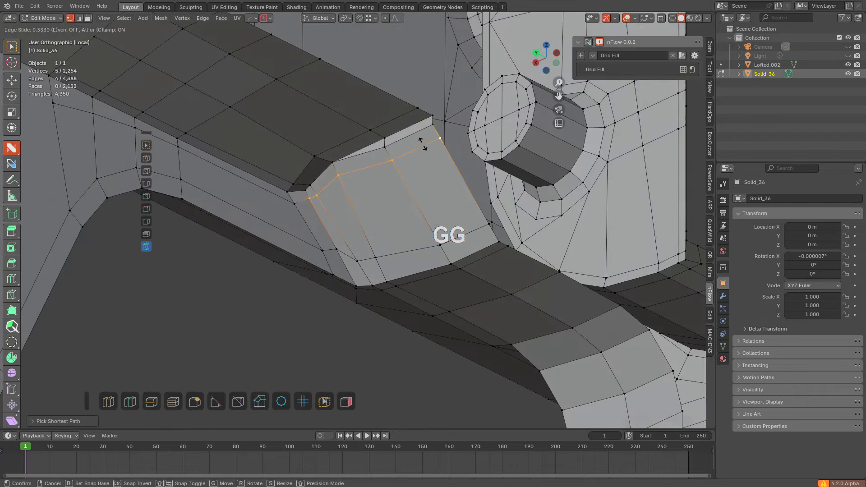
{"action": "left_click", "coordinate": [411, 124]}
{"action": "key", "text": "alt+a"}
Step: Try to move the strip's long lower edge vertically along the Z axis
{"action": "scroll", "coordinate": [381, 160], "scroll_direction": "up", "scroll_amount": 2}
{"action": "middle_click_drag", "start_coordinate": [381, 160], "coordinate": [388, 142]}
{"action": "scroll", "coordinate": [309, 221], "scroll_direction": "down", "scroll_amount": 2}
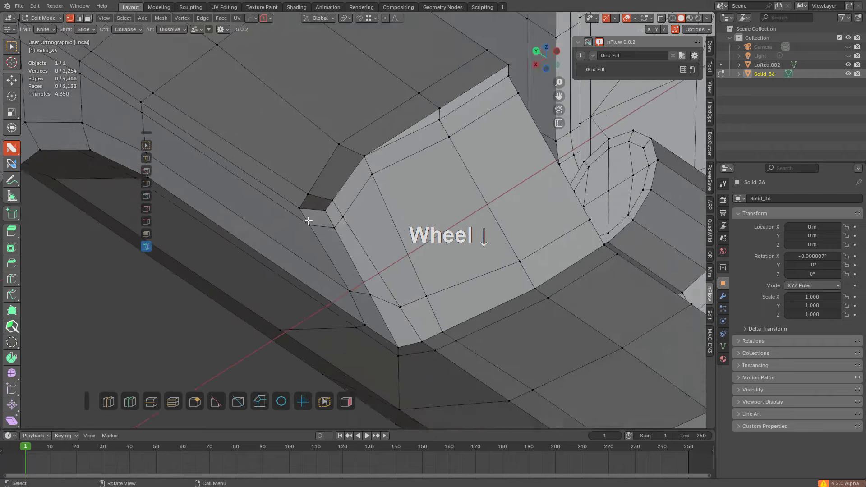
{"action": "middle_click_drag", "start_coordinate": [309, 221], "coordinate": [309, 194]}
{"action": "scroll", "coordinate": [364, 202], "scroll_direction": "down", "scroll_amount": 2}
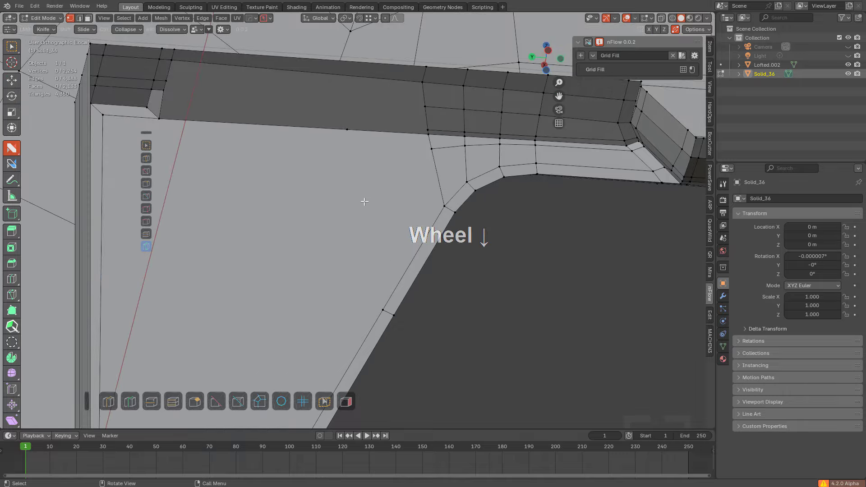
{"action": "middle_click_drag", "start_coordinate": [364, 202], "coordinate": [388, 180]}
{"action": "middle_click_drag", "start_coordinate": [320, 169], "coordinate": [335, 214], "text": "shift"}
{"action": "left_click", "coordinate": [233, 161]}
{"action": "middle_click_drag", "start_coordinate": [335, 214], "coordinate": [313, 202], "text": "alt"}
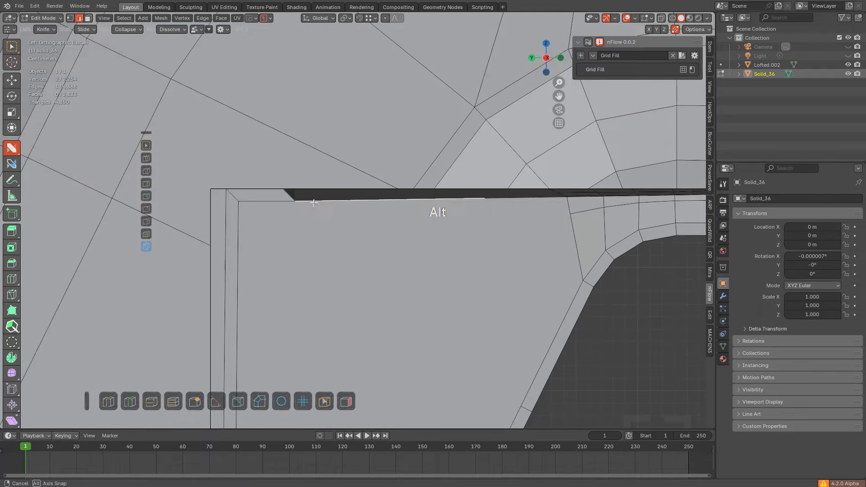
{"action": "key", "text": "alt+z"}
{"action": "key", "text": "alt+z"}
{"action": "scroll", "coordinate": [312, 209], "scroll_direction": "up", "scroll_amount": 3}
{"action": "key", "text": "g"}
{"action": "key", "text": "z"}
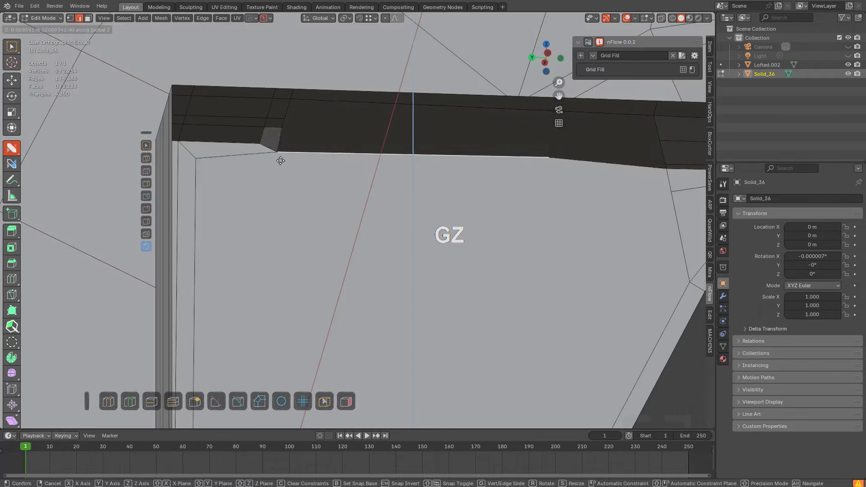
{"action": "left_click", "coordinate": [265, 149]}
{"action": "left_click", "coordinate": [265, 152], "text": "alt"}
Step: Undo the last edits to the strip's lower edge
{"action": "middle_click_drag", "start_coordinate": [485, 181], "coordinate": [377, 155], "text": "shift"}
{"action": "key", "text": "ctrl+z"}
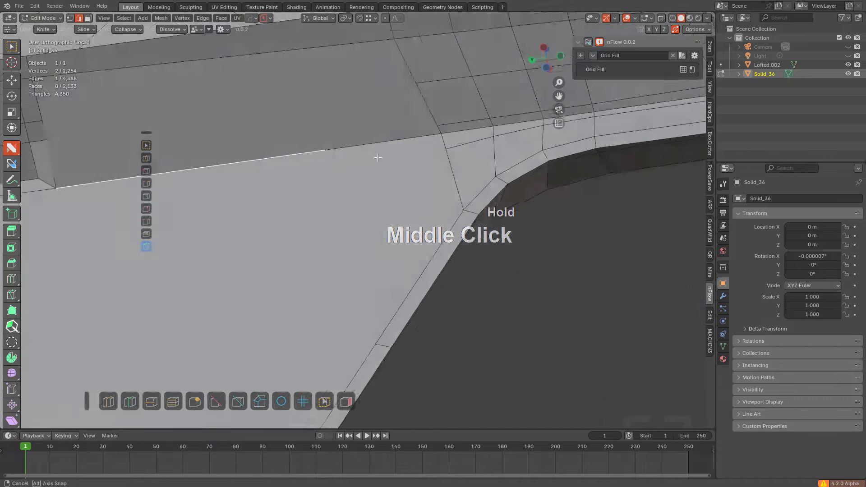
{"action": "scroll", "coordinate": [424, 192], "scroll_direction": "down", "scroll_amount": 2}
{"action": "middle_click_drag", "start_coordinate": [312, 174], "coordinate": [315, 217]}
{"action": "scroll", "coordinate": [315, 216], "scroll_direction": "up", "scroll_amount": 1}
{"action": "key", "text": "ctrl+z"}
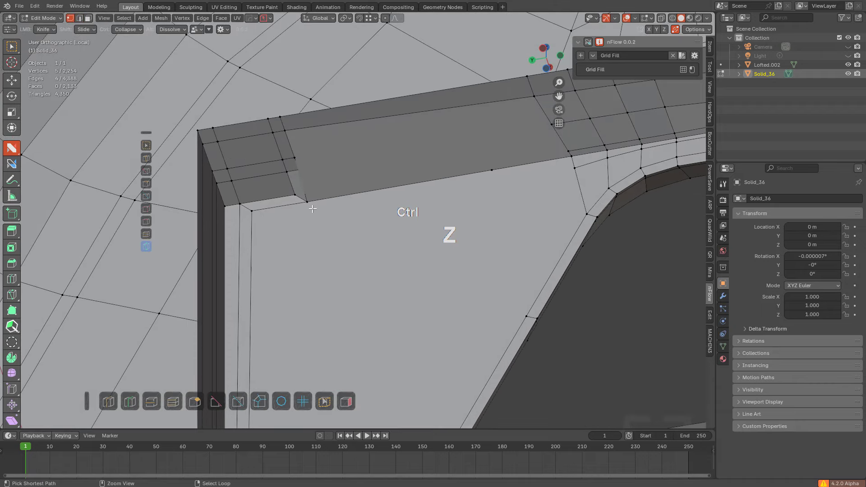
Step: Slide the protruding vertex at the strip's lower corner onto its neighbour and dissolve the extra vertex midway along that edge
{"action": "key", "text": "1"}
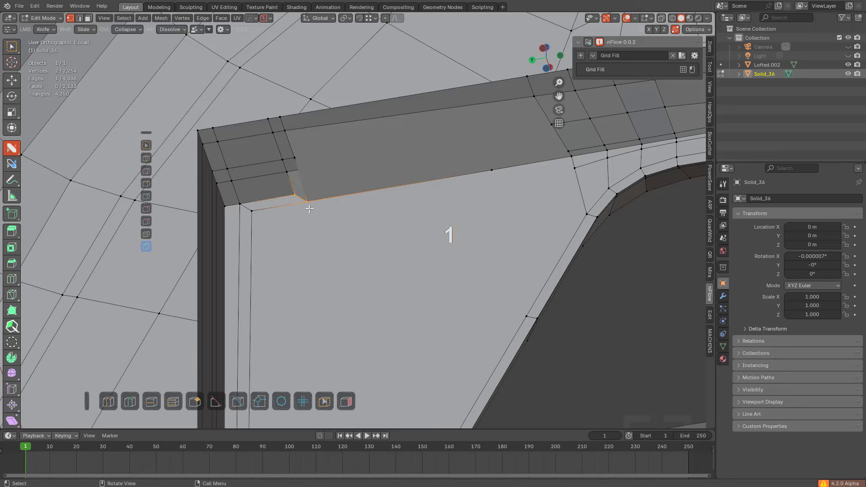
{"action": "key", "text": "g"}
{"action": "key", "text": "g"}
{"action": "left_click", "coordinate": [483, 186]}
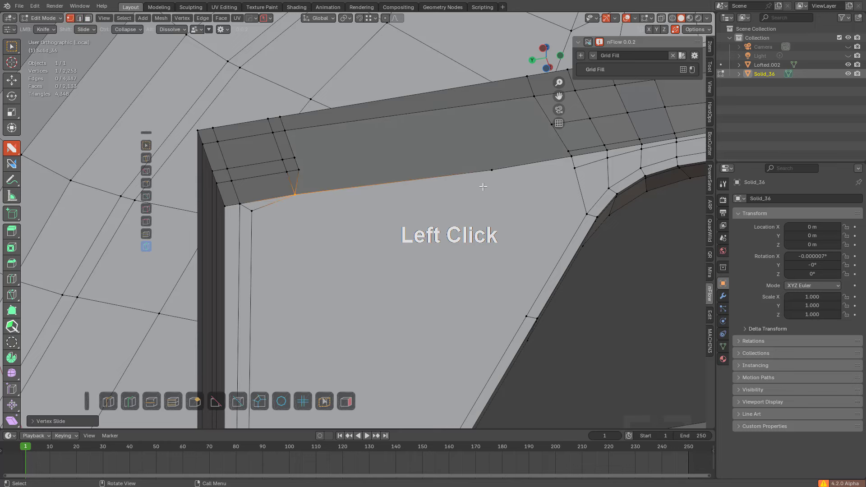
{"action": "key", "text": "x"}
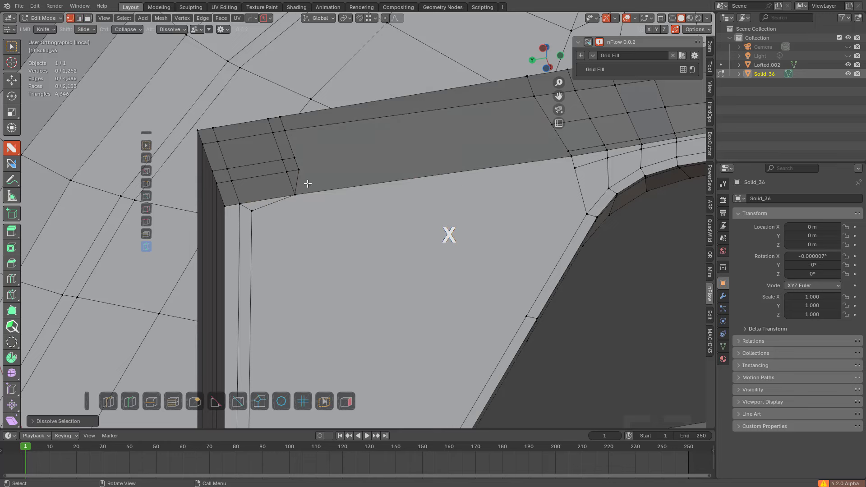
Step: Knife a lengthwise edge across the upper strip from its inner corner-grid vertex to the vertex beside the rounded opening
{"action": "left_click", "coordinate": [298, 170]}
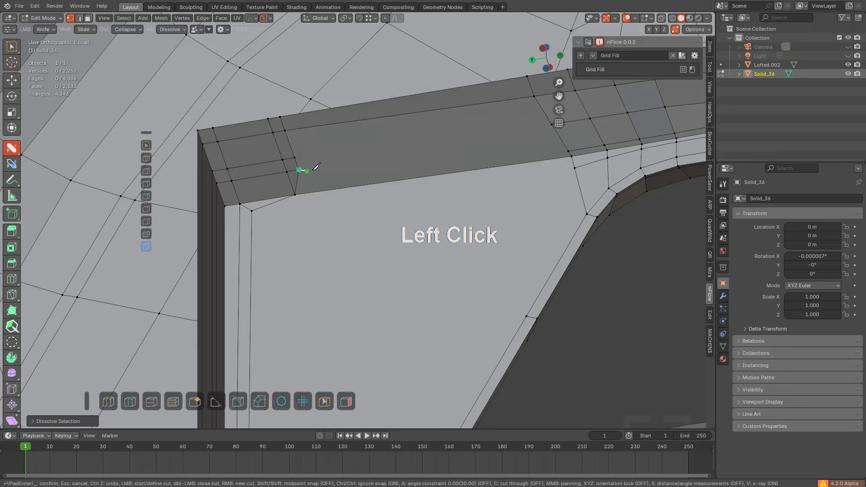
{"action": "left_click", "coordinate": [568, 151]}
{"action": "key", "text": "space"}
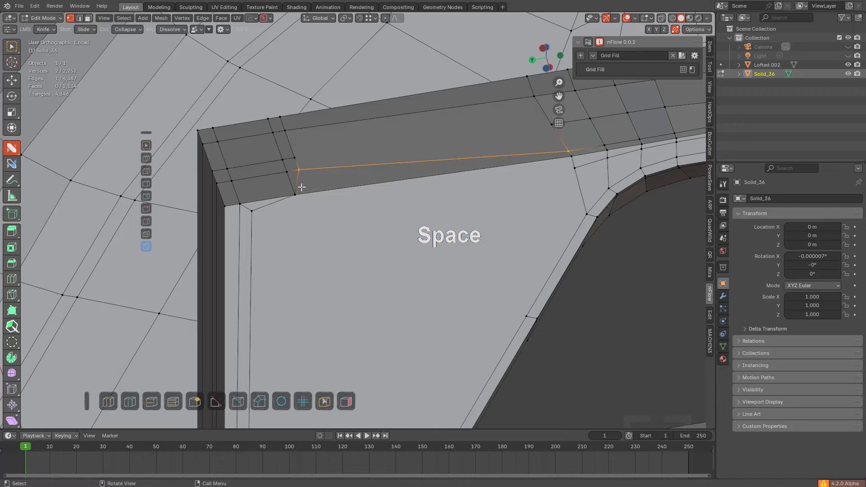
{"action": "left_click", "coordinate": [145, 158]}
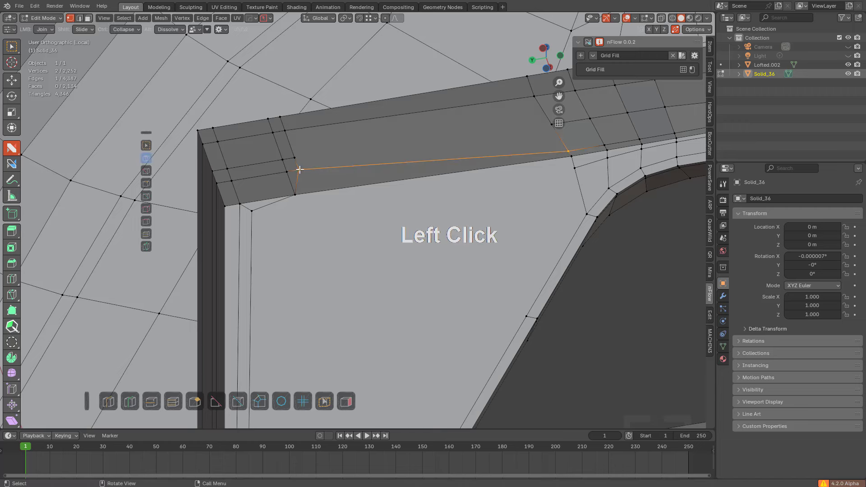
{"action": "left_click_drag", "start_coordinate": [299, 170], "coordinate": [310, 192]}
{"action": "left_click_drag", "start_coordinate": [333, 286], "coordinate": [332, 284]}
{"action": "right_click", "coordinate": [443, 281]}
Step: Knife from the same vertex over the strip's lower edge to the opening's rim vertex, and dissolve the leftover short edge
{"action": "left_click", "coordinate": [300, 169]}
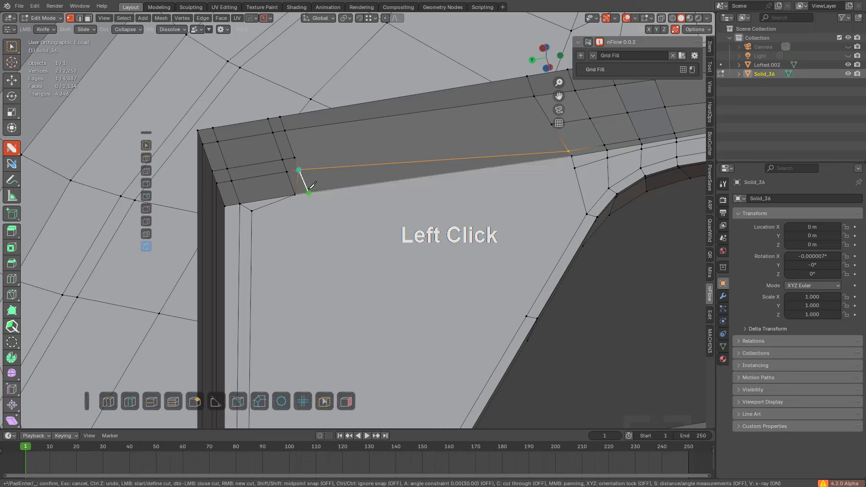
{"action": "left_click", "coordinate": [527, 316]}
{"action": "key", "text": "space"}
{"action": "left_click", "coordinate": [301, 179], "text": "alt"}
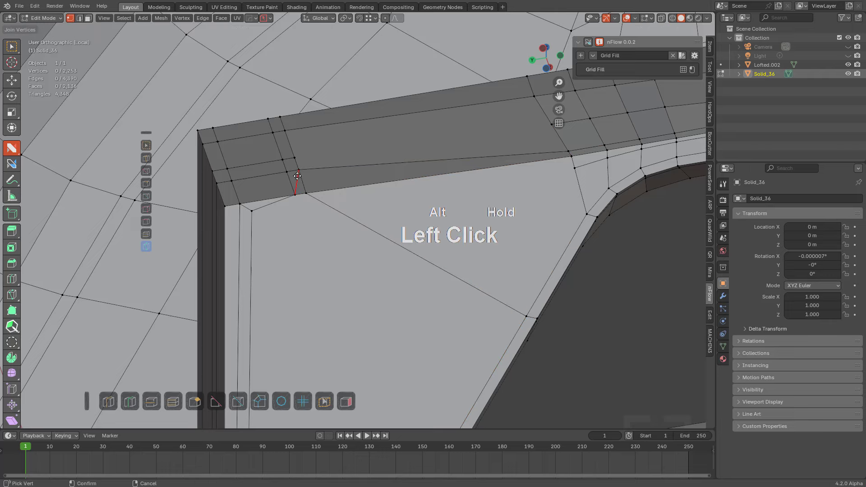
Step: Add two crosswise loop cuts to each of the narrow bands along the strip's upper and lower edges
{"action": "middle_click_drag", "start_coordinate": [406, 147], "coordinate": [364, 175]}
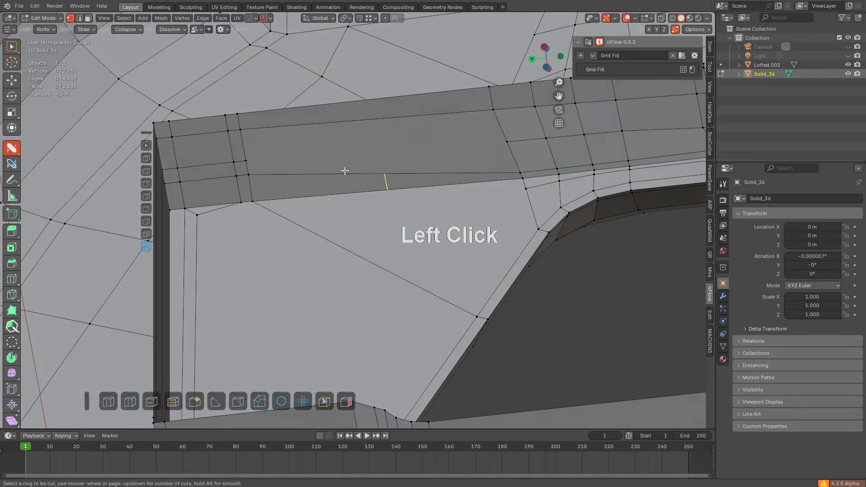
{"action": "left_click", "coordinate": [265, 168]}
{"action": "left_click", "coordinate": [300, 122], "text": "ctrl"}
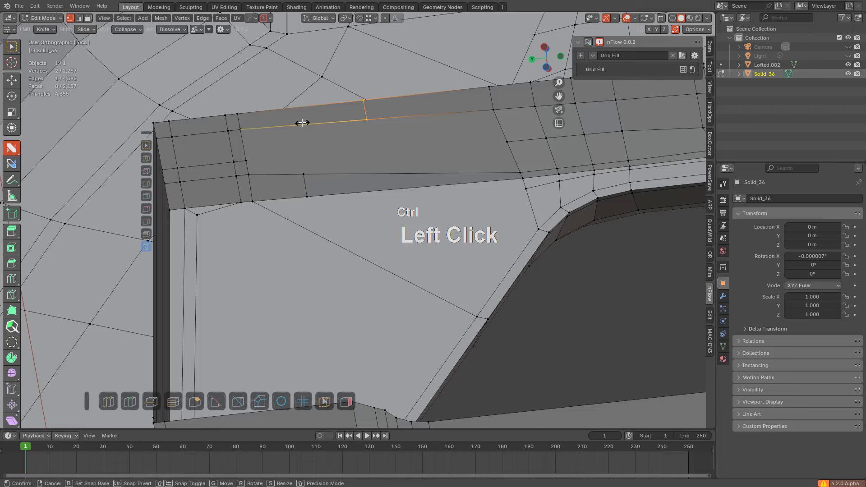
{"action": "left_click", "coordinate": [235, 121]}
{"action": "left_click", "coordinate": [396, 113], "text": "ctrl"}
{"action": "left_click", "coordinate": [396, 113]}
{"action": "left_click", "coordinate": [435, 178], "text": "ctrl"}
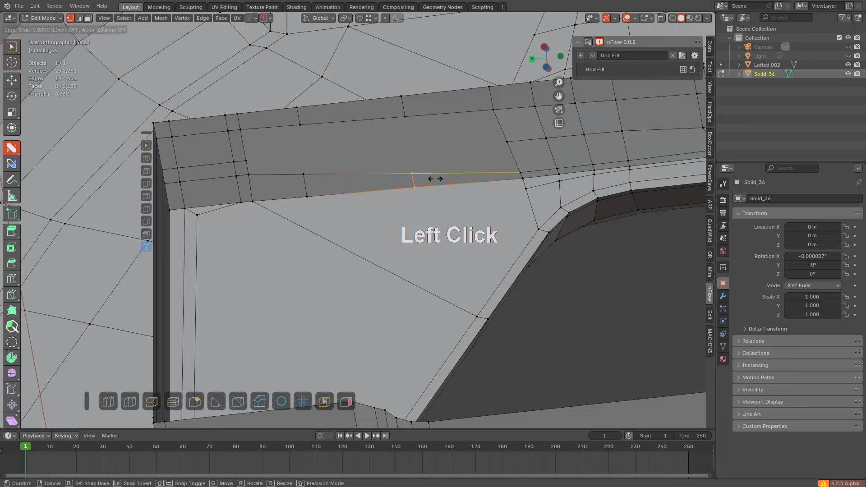
{"action": "left_click", "coordinate": [435, 179]}
Step: Join the matching loop-cut vertices across the strip's wide middle face, and connect its two end vertices lengthwise
{"action": "key", "text": "alt+a"}
{"action": "left_click", "coordinate": [413, 172]}
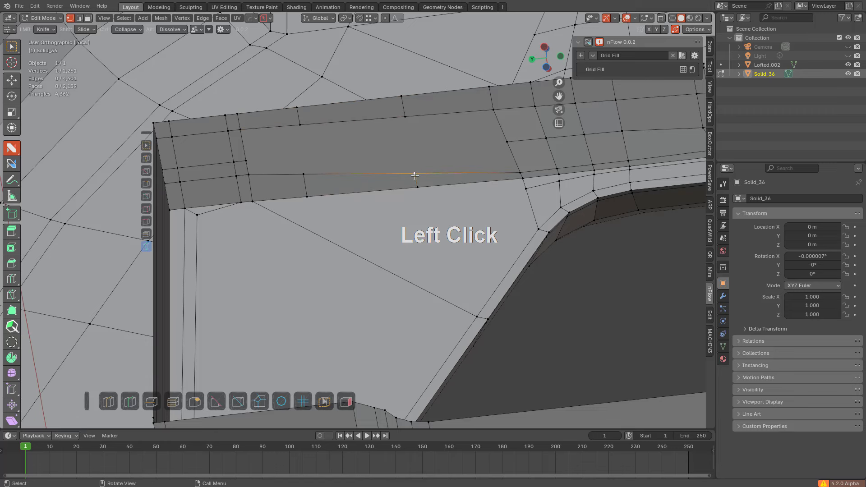
{"action": "left_click_drag", "start_coordinate": [405, 119], "coordinate": [404, 162]}
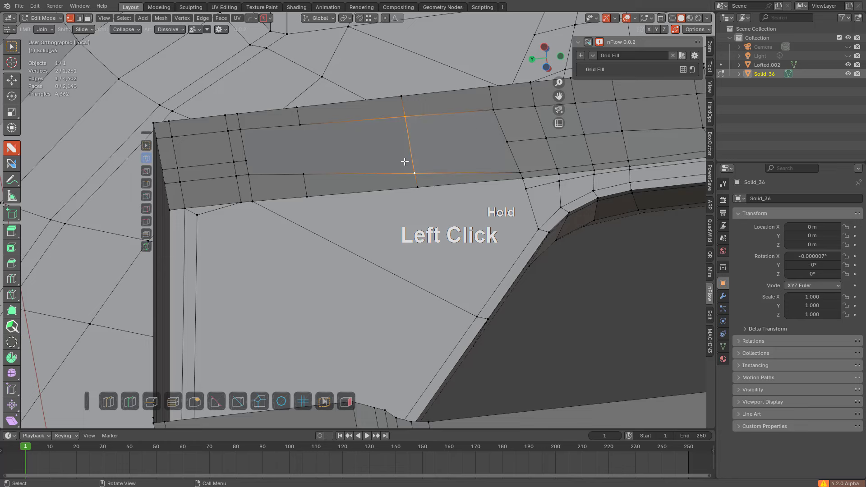
{"action": "left_click_drag", "start_coordinate": [305, 125], "coordinate": [303, 174]}
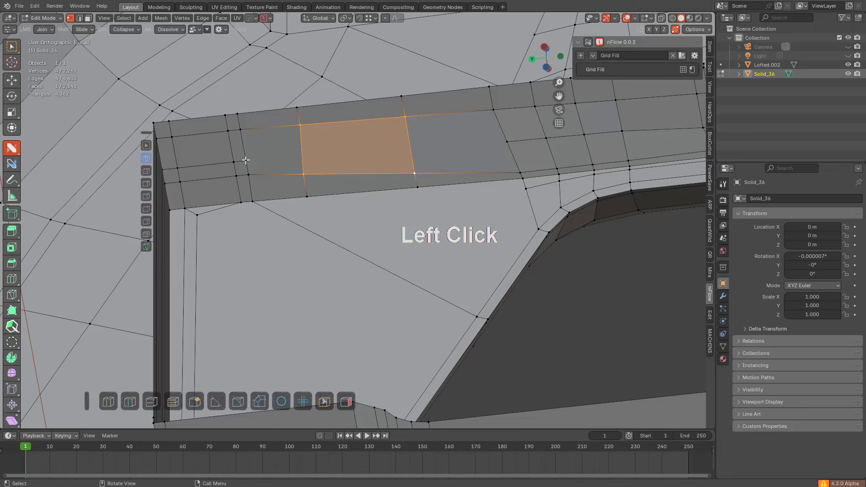
{"action": "left_click_drag", "start_coordinate": [246, 160], "coordinate": [507, 140]}
{"action": "key", "text": "alt+a"}
Step: Join the wall face's upper corner vertex to the vertex by the rounded opening, and slide the crossing vertex into place
{"action": "middle_click_drag", "start_coordinate": [489, 157], "coordinate": [218, 175], "text": "shift"}
{"action": "left_click_drag", "start_coordinate": [223, 161], "coordinate": [495, 175]}
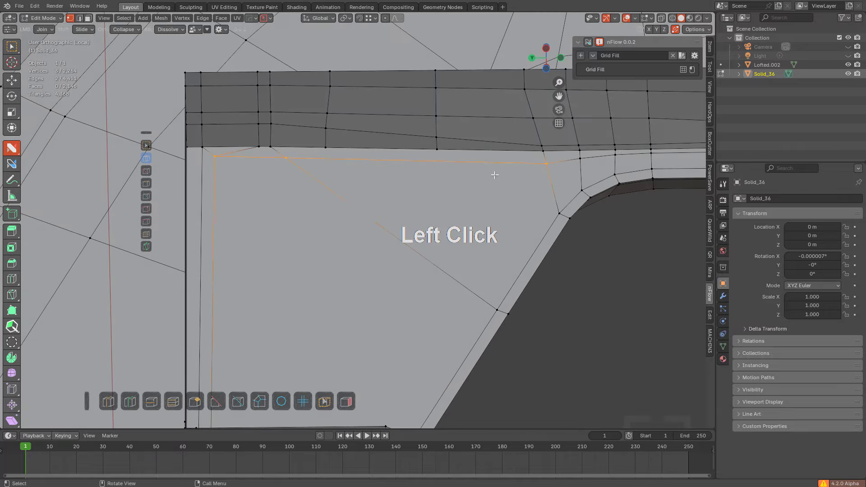
{"action": "scroll", "coordinate": [392, 194], "scroll_direction": "up", "scroll_amount": 2}
{"action": "left_click_drag", "start_coordinate": [287, 192], "coordinate": [281, 212], "text": "shift"}
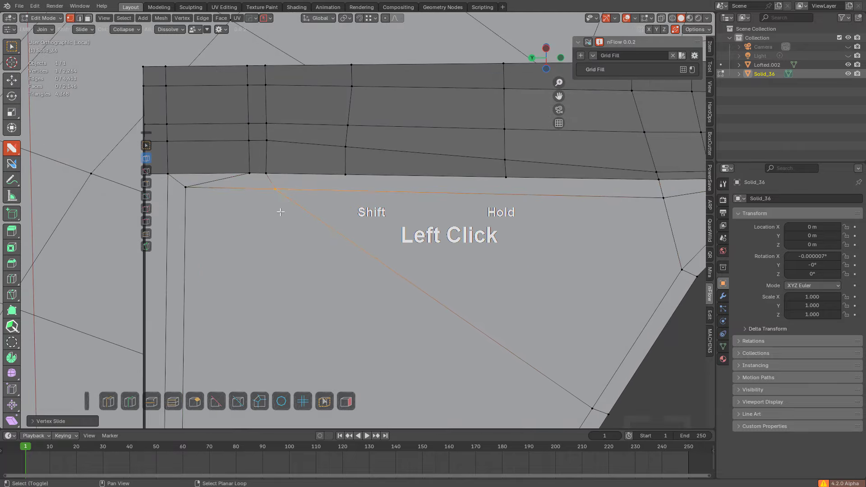
Step: Add a loop cut across both the lower ledge's narrow strip and the adjoining wall band near the corner, and join their ends
{"action": "scroll", "coordinate": [354, 248], "scroll_direction": "down", "scroll_amount": 3, "text": "shift"}
{"action": "middle_click_drag", "start_coordinate": [354, 248], "coordinate": [349, 207]}
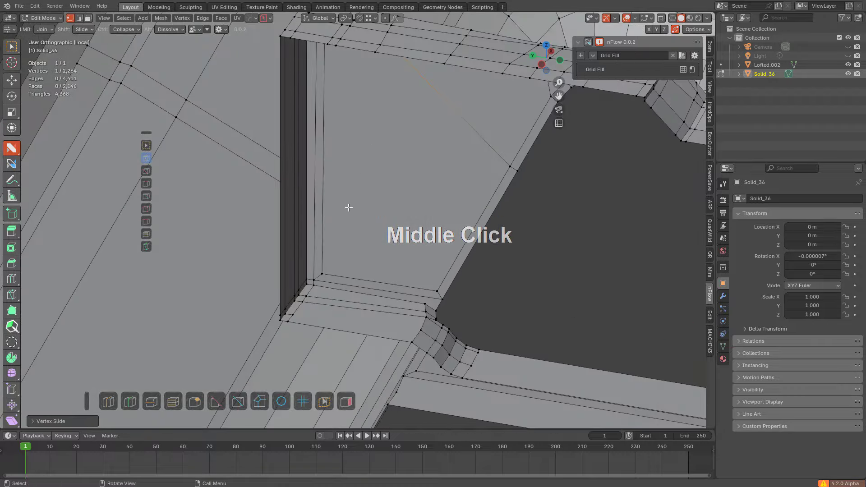
{"action": "key", "text": "ctrl+r"}
{"action": "left_click", "coordinate": [347, 300]}
{"action": "mouse_move", "coordinate": [347, 300]}
{"action": "middle_mouse_down"}
{"action": "mouse_move", "coordinate": [332, 271]}
{"action": "mouse_move", "coordinate": [332, 296]}
{"action": "middle_mouse_up"}
{"action": "middle_click_drag", "start_coordinate": [358, 267], "coordinate": [355, 291], "text": "shift"}
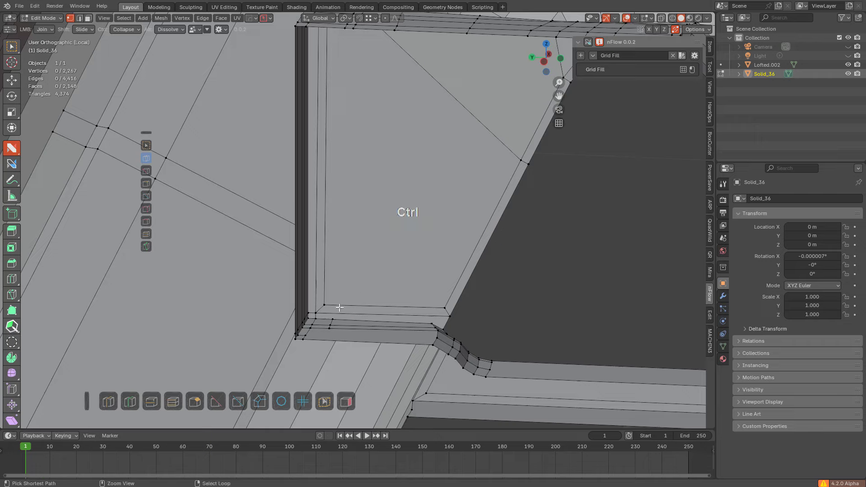
{"action": "key", "text": "ctrl+r"}
{"action": "left_click", "coordinate": [340, 308]}
{"action": "left_click_drag", "start_coordinate": [333, 314], "coordinate": [332, 319]}
Step: Join the new vertex on the wall's lower band to the crossing vertex near the wall's upper edge
{"action": "middle_click_drag", "start_coordinate": [345, 286], "coordinate": [394, 292]}
{"action": "scroll", "coordinate": [371, 255], "scroll_direction": "up", "scroll_amount": 2}
{"action": "scroll", "coordinate": [395, 270], "scroll_direction": "down", "scroll_amount": 3}
{"action": "middle_click_drag", "start_coordinate": [395, 233], "coordinate": [368, 299]}
{"action": "left_click_drag", "start_coordinate": [367, 324], "coordinate": [397, 118]}
Step: Dissolve the short diagonal edge beside the wall face's upper inner corner
{"action": "scroll", "coordinate": [396, 127], "scroll_direction": "down", "scroll_amount": 1}
{"action": "middle_click_drag", "start_coordinate": [396, 129], "coordinate": [402, 162]}
{"action": "scroll", "coordinate": [395, 130], "scroll_direction": "up", "scroll_amount": 1}
{"action": "scroll", "coordinate": [402, 162], "scroll_direction": "up", "scroll_amount": 2}
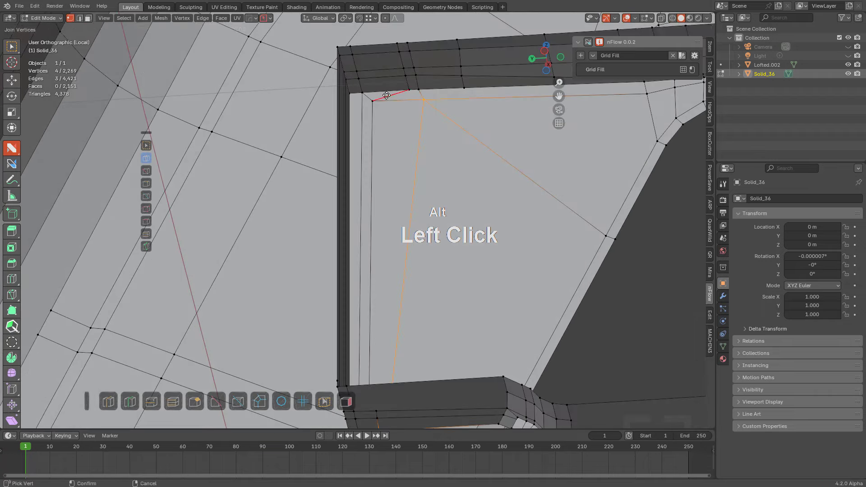
{"action": "left_click", "coordinate": [387, 95], "text": "alt"}
{"action": "middle_click_drag", "start_coordinate": [380, 102], "coordinate": [404, 86]}
{"action": "key", "text": "ctrl+r"}
{"action": "left_click", "coordinate": [321, 127]}
{"action": "left_click", "coordinate": [333, 40]}
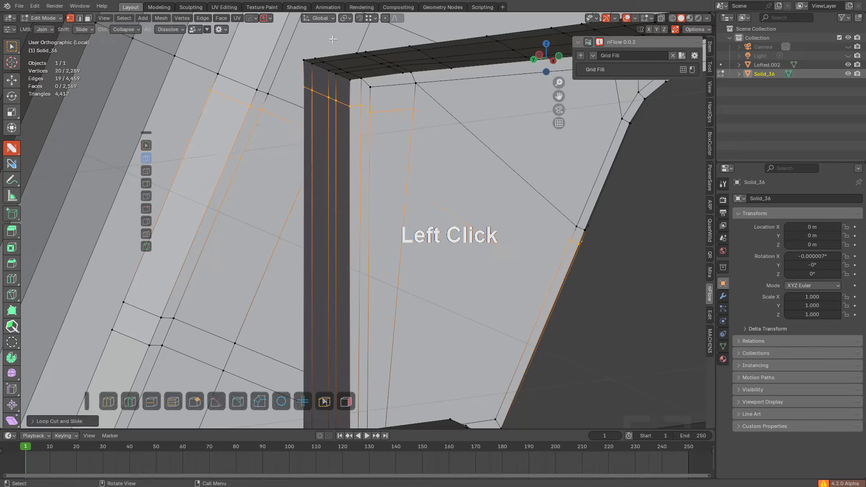
{"action": "key", "text": "ctrl+z"}
Step: Dissolve the inner of the two close vertical edges running along the wall face's side
{"action": "middle_click_drag", "start_coordinate": [371, 58], "coordinate": [377, 97], "text": "shift"}
{"action": "scroll", "coordinate": [378, 97], "scroll_direction": "up", "scroll_amount": 2}
{"action": "left_click", "coordinate": [376, 106], "text": "alt"}
Step: Undo a trial loop cut around the side wall, and dissolve the long joined edge crossing the wall face
{"action": "key", "text": "ctrl+r"}
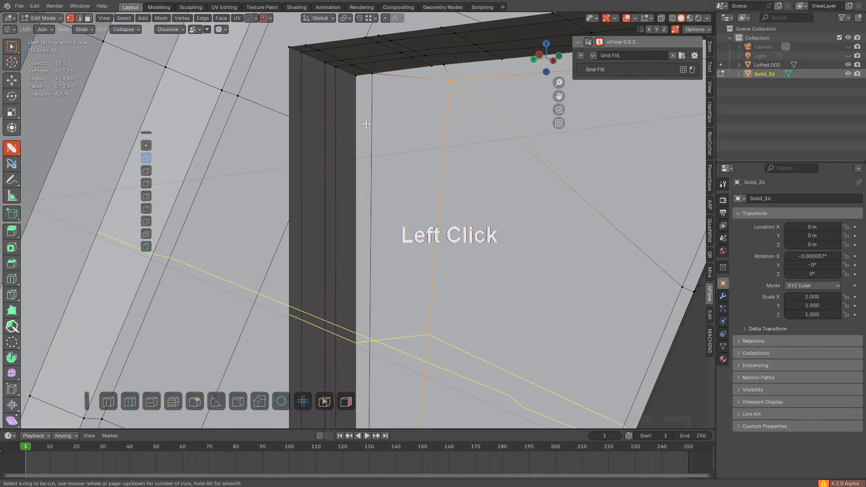
{"action": "left_click", "coordinate": [366, 124]}
{"action": "right_click", "coordinate": [364, 34]}
{"action": "key", "text": "ctrl+z"}
{"action": "scroll", "coordinate": [403, 210], "scroll_direction": "down", "scroll_amount": 1}
{"action": "left_click", "coordinate": [424, 209], "text": "alt"}
{"action": "middle_click_drag", "start_coordinate": [360, 178], "coordinate": [368, 183]}
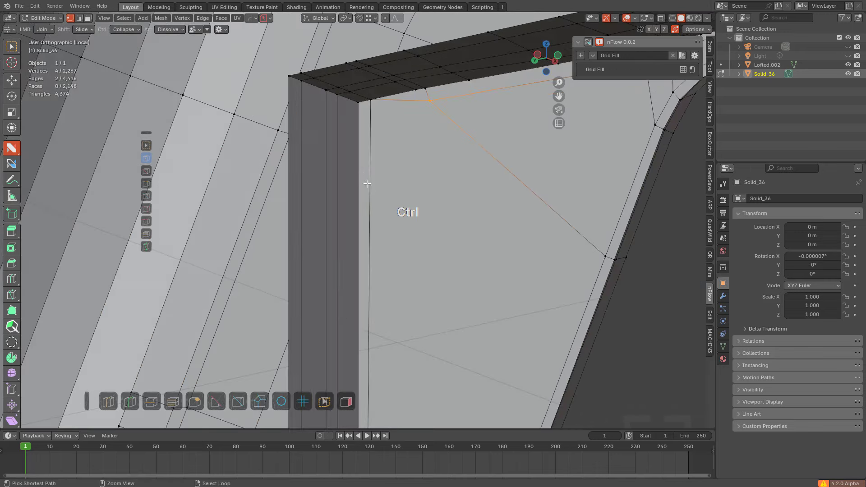
Step: Add a loop cut around the side wall close to its upper end, and join its end to the wall's crossing vertex
{"action": "key", "text": "ctrl+r"}
{"action": "left_click", "coordinate": [367, 184]}
{"action": "left_click", "coordinate": [364, 402]}
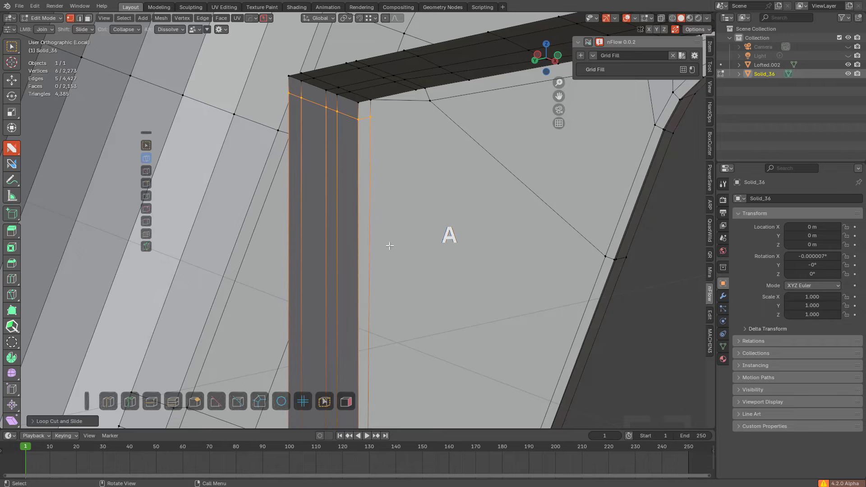
{"action": "middle_click_drag", "start_coordinate": [389, 246], "coordinate": [399, 143]}
{"action": "left_click_drag", "start_coordinate": [432, 117], "coordinate": [434, 114]}
Step: Add loop cuts midway across the lower ledge's strip and the wall band above, and move the band's new edge into line
{"action": "middle_click_drag", "start_coordinate": [466, 199], "coordinate": [412, 274], "text": "shift"}
{"action": "scroll", "coordinate": [454, 164], "scroll_direction": "down", "scroll_amount": 2}
{"action": "left_click", "coordinate": [403, 286]}
{"action": "middle_click_drag", "start_coordinate": [403, 286], "coordinate": [410, 315]}
{"action": "left_click", "coordinate": [409, 288]}
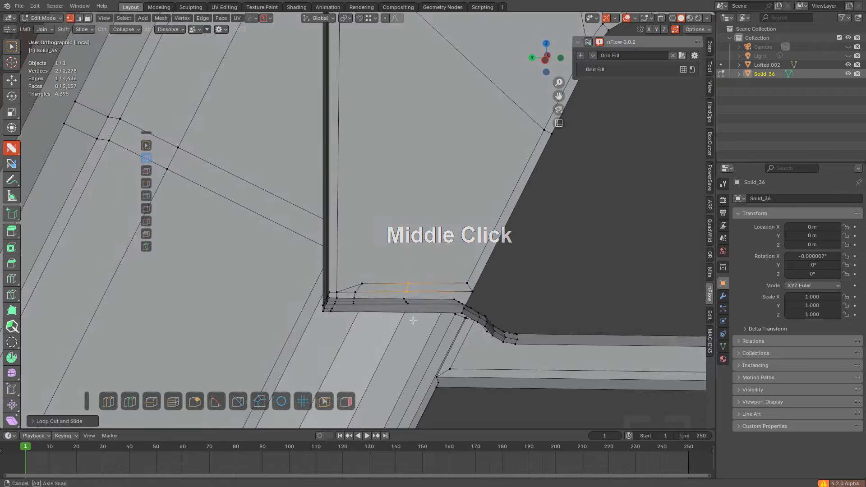
{"action": "scroll", "coordinate": [448, 343], "scroll_direction": "up", "scroll_amount": 3}
{"action": "key", "text": "g"}
{"action": "left_click", "coordinate": [461, 328]}
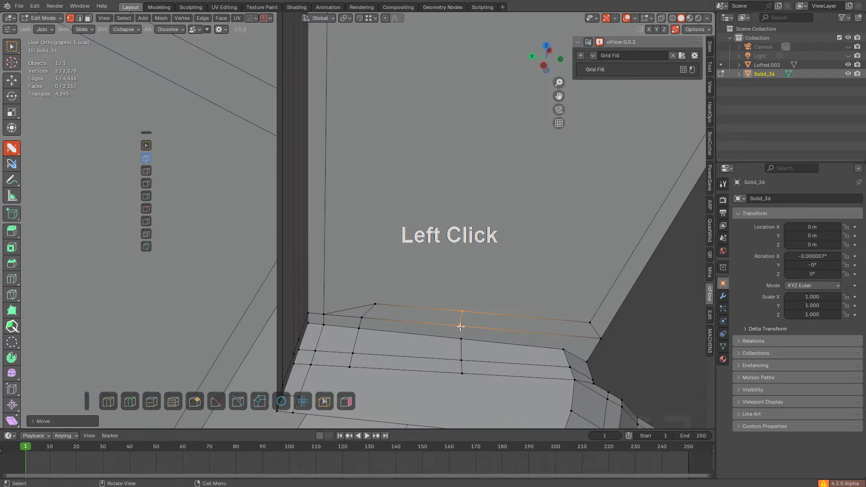
Step: Join the lower band's midway vertex to the matching vertex on the upper strip with a vertical edge across the wall face
{"action": "left_click", "coordinate": [461, 310]}
{"action": "middle_click_drag", "start_coordinate": [478, 265], "coordinate": [439, 357], "text": "shift"}
{"action": "scroll", "coordinate": [438, 352], "scroll_direction": "down", "scroll_amount": 3}
{"action": "middle_click_drag", "start_coordinate": [436, 315], "coordinate": [416, 124]}
{"action": "left_click", "coordinate": [411, 89], "text": "shift"}
{"action": "key", "text": "ctrl+z"}
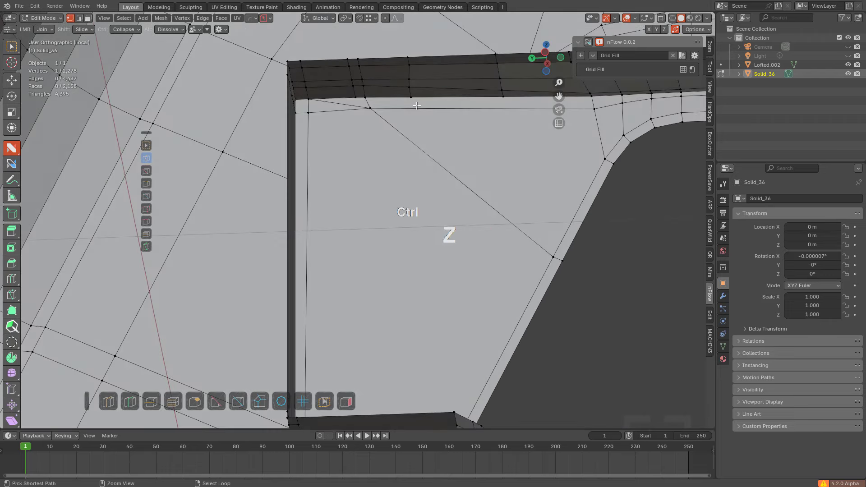
{"action": "left_click", "coordinate": [414, 104], "text": "shift"}
{"action": "key", "text": "alt+a"}
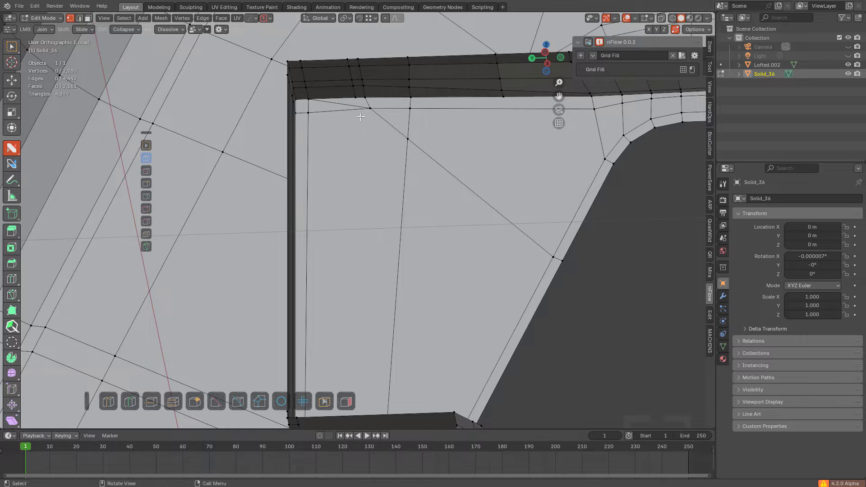
Step: Join the lower band's vertex nearest the corner to the upper strip with a second vertical edge across the wall face
{"action": "scroll", "coordinate": [481, 239], "scroll_direction": "down", "scroll_amount": 3}
{"action": "middle_click_drag", "start_coordinate": [482, 239], "coordinate": [410, 169]}
{"action": "left_click", "coordinate": [390, 148]}
{"action": "scroll", "coordinate": [393, 140], "scroll_direction": "up", "scroll_amount": 2}
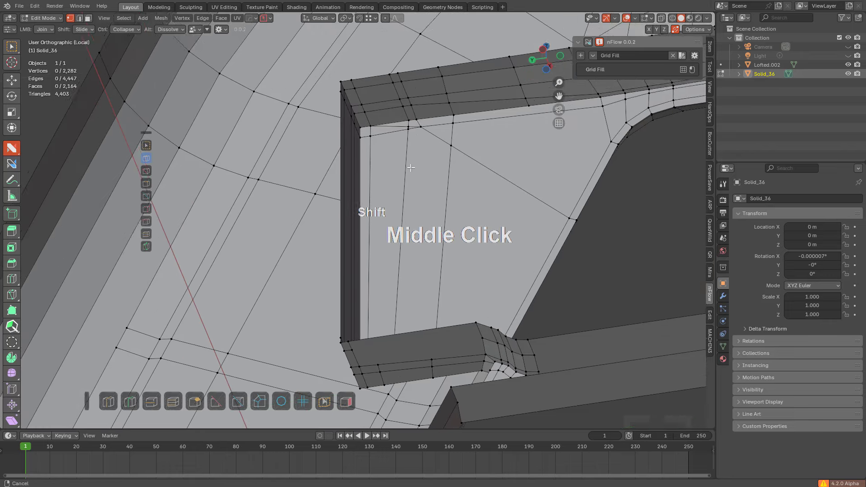
Step: Slide the second vertical edge's upper vertex onto the adjacent crossing vertex, and dissolve the diagonal edge beside it
{"action": "scroll", "coordinate": [415, 136], "scroll_direction": "up", "scroll_amount": 2}
{"action": "left_click_drag", "start_coordinate": [444, 138], "coordinate": [444, 165], "text": "shift"}
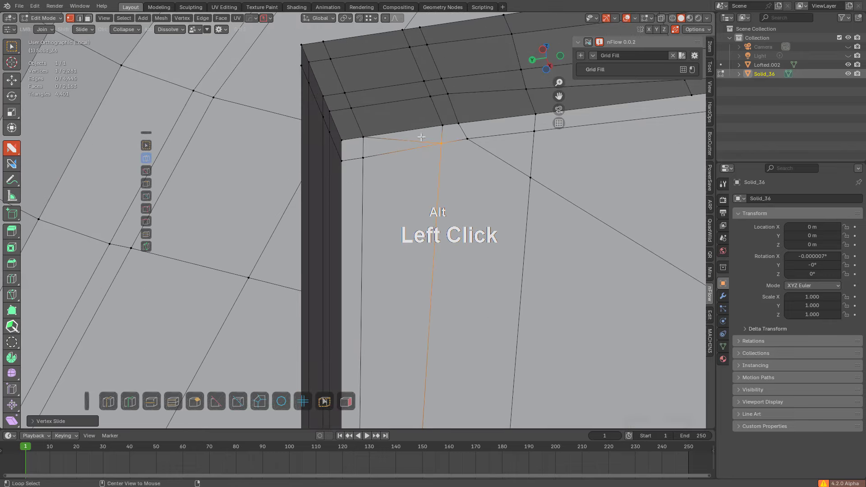
{"action": "left_click", "coordinate": [415, 141], "text": "alt"}
{"action": "key", "text": "alt+a"}
Step: Add a loop cut around the side wall close to its lower end, and join its end to the wall face's lower corner vertex
{"action": "scroll", "coordinate": [461, 186], "scroll_direction": "down", "scroll_amount": 1}
{"action": "middle_click_drag", "start_coordinate": [462, 186], "coordinate": [399, 158], "text": "shift"}
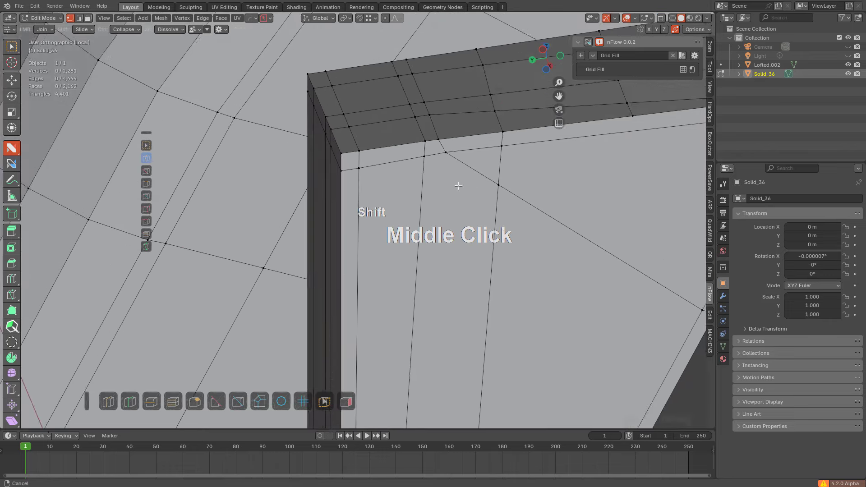
{"action": "scroll", "coordinate": [359, 182], "scroll_direction": "up", "scroll_amount": 1}
{"action": "middle_click_drag", "start_coordinate": [399, 159], "coordinate": [388, 174]}
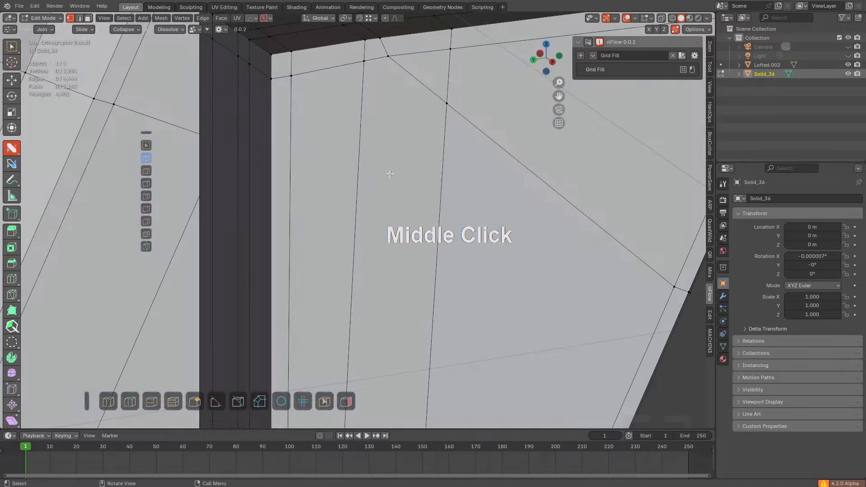
{"action": "scroll", "coordinate": [395, 169], "scroll_direction": "down", "scroll_amount": 3}
{"action": "left_click_drag", "start_coordinate": [402, 155], "coordinate": [407, 196], "text": "shift"}
{"action": "left_click", "coordinate": [342, 196]}
{"action": "left_click", "coordinate": [340, 90]}
{"action": "key", "text": "alt+a"}
{"action": "key", "text": "alt+a"}
{"action": "middle_click_drag", "start_coordinate": [444, 196], "coordinate": [384, 208]}
{"action": "scroll", "coordinate": [402, 203], "scroll_direction": "up", "scroll_amount": 5}
{"action": "left_click", "coordinate": [354, 149]}
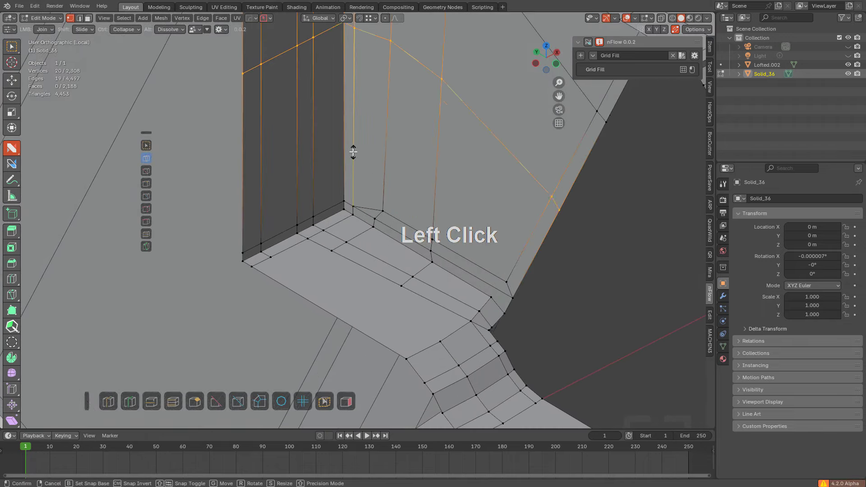
{"action": "key", "text": "ctrl+z"}
Step: Knife from the wall face's lower corner vertex around the dark side wall to its outer edge, and dissolve the short diagonal edge
{"action": "key", "text": "k"}
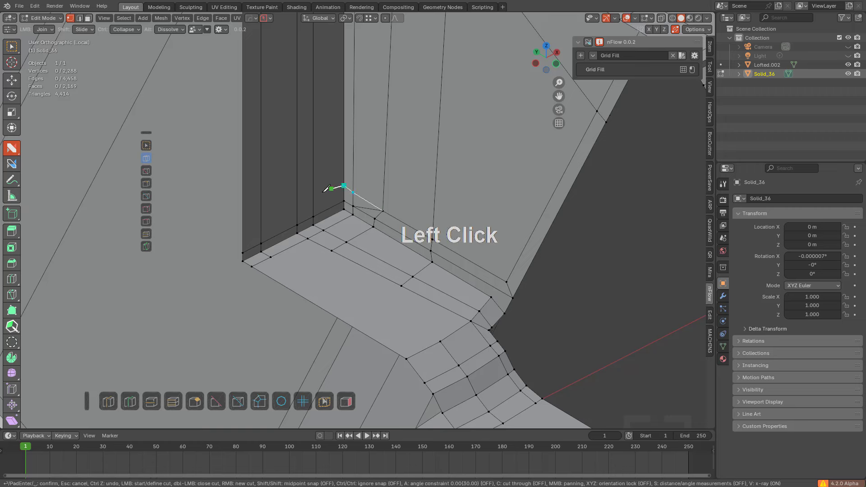
{"action": "left_click", "coordinate": [242, 239]}
{"action": "key", "text": "space"}
{"action": "key", "text": "alt+a"}
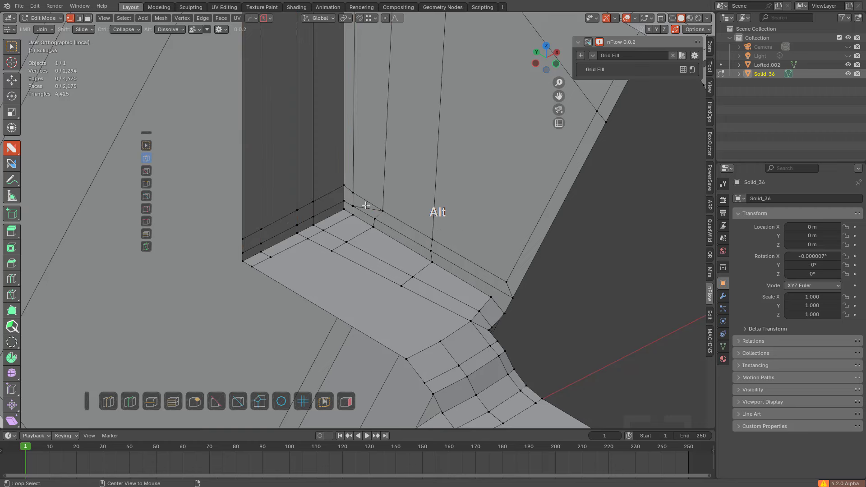
{"action": "left_click", "coordinate": [366, 205], "text": "alt"}
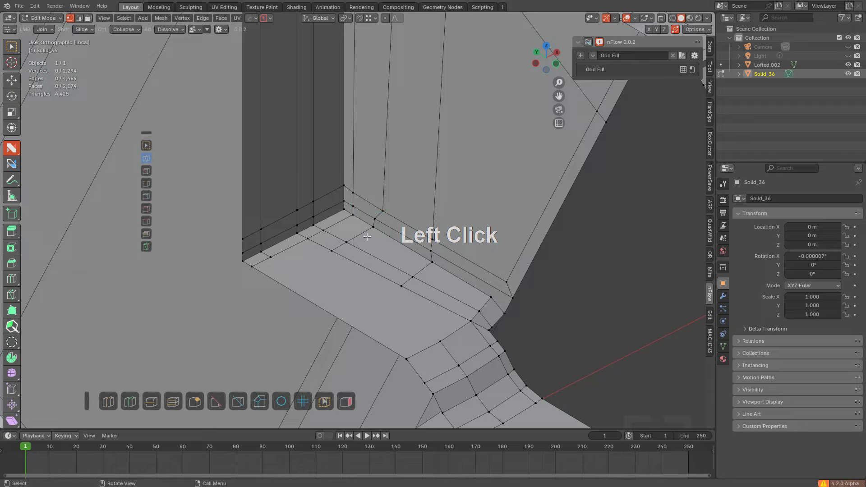
Step: Knife two vertical cuts down the ledge's front face, from the two open vertices on its middle edge to the lower edge
{"action": "middle_click_drag", "start_coordinate": [368, 237], "coordinate": [410, 265]}
{"action": "scroll", "coordinate": [393, 264], "scroll_direction": "up", "scroll_amount": 1}
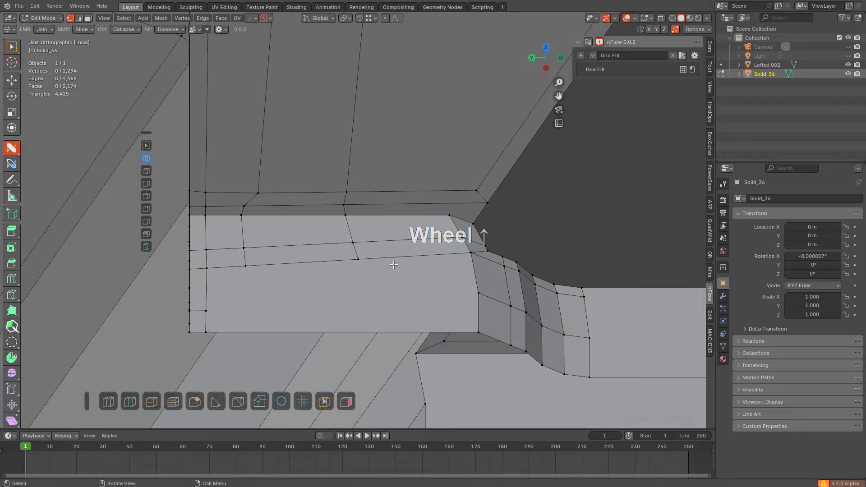
{"action": "key", "text": "k"}
{"action": "left_click", "coordinate": [246, 266]}
{"action": "key", "text": "a"}
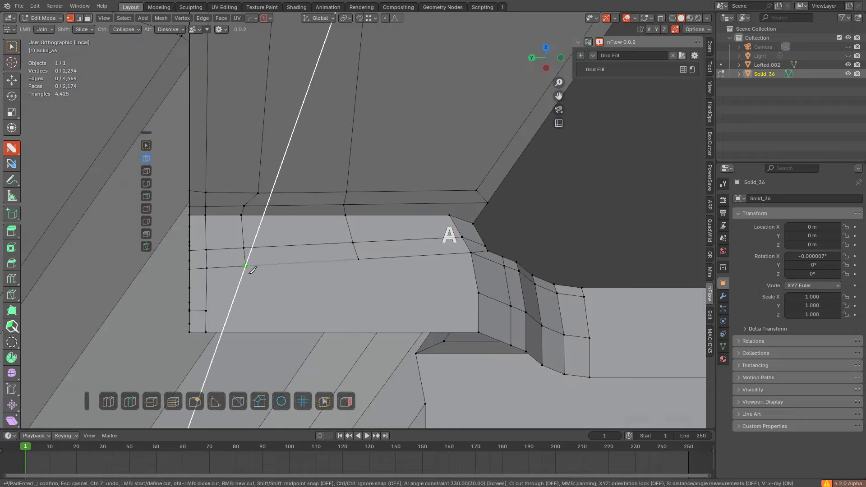
{"action": "left_click", "coordinate": [246, 331]}
{"action": "right_click", "coordinate": [285, 311]}
{"action": "left_click", "coordinate": [358, 260]}
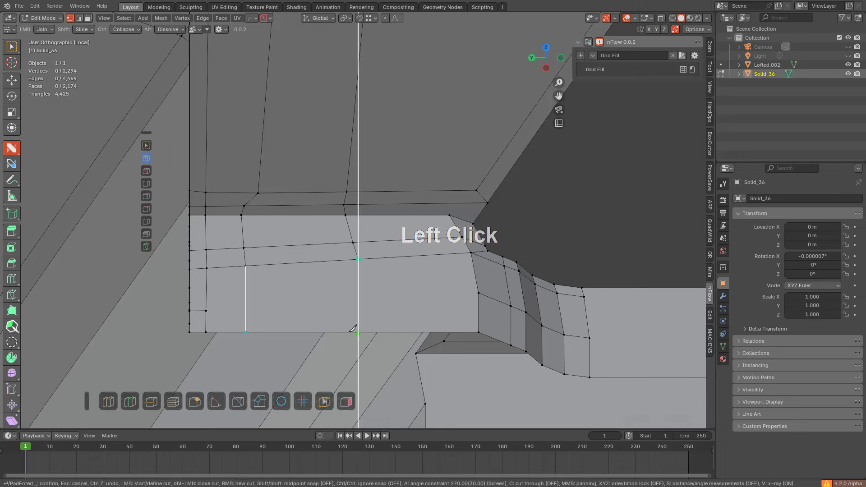
{"action": "left_click", "coordinate": [350, 331]}
{"action": "key", "text": "space"}
Step: Add a centred loop cut across the middle face between the new cuts, and join its ends to the neighbouring vertices on both sides
{"action": "left_click", "coordinate": [358, 291]}
{"action": "right_click", "coordinate": [354, 293]}
{"action": "key", "text": "alt+a"}
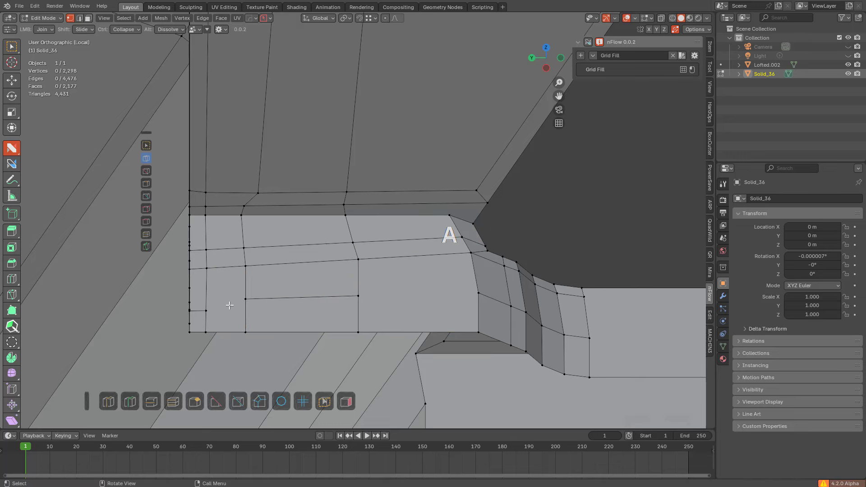
{"action": "left_click_drag", "start_coordinate": [359, 295], "coordinate": [479, 294]}
{"action": "key", "text": "alt+a"}
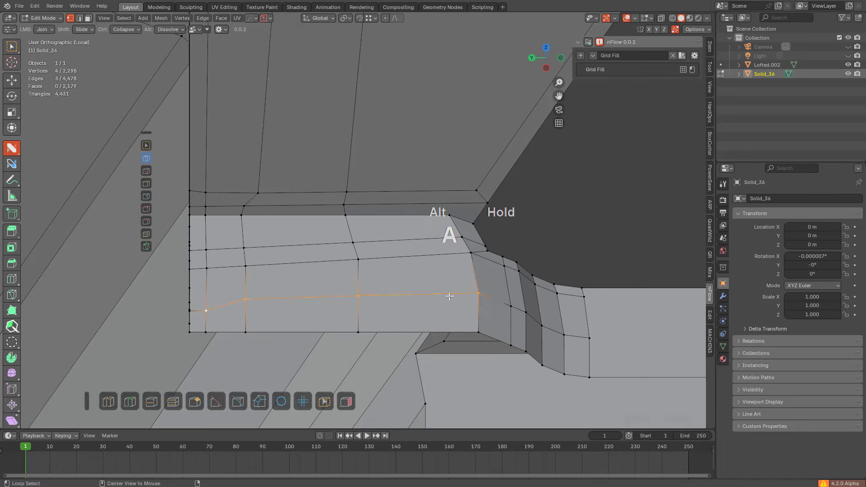
Step: Join the ledge's outer corner vertex to the end vertex of the wall face's upper strip, crossing the edge between them
{"action": "middle_click_drag", "start_coordinate": [443, 297], "coordinate": [370, 231]}
{"action": "scroll", "coordinate": [386, 285], "scroll_direction": "down", "scroll_amount": 2}
{"action": "scroll", "coordinate": [303, 248], "scroll_direction": "down", "scroll_amount": 2}
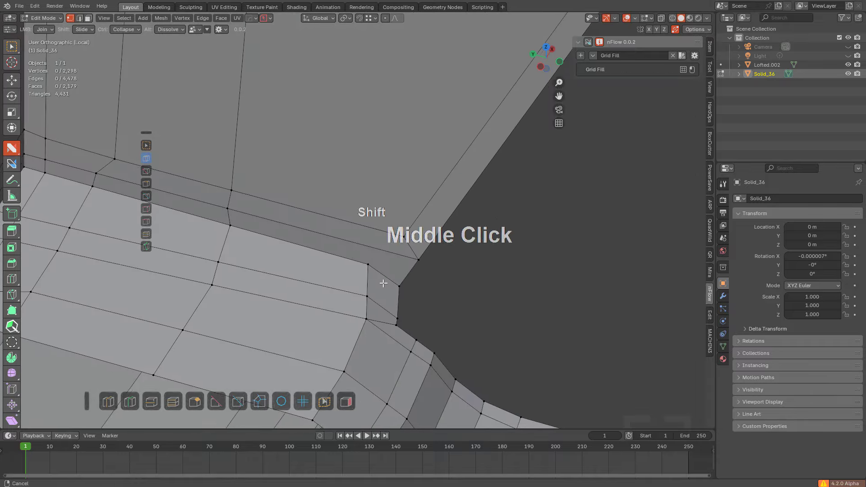
{"action": "scroll", "coordinate": [370, 230], "scroll_direction": "up", "scroll_amount": 3}
{"action": "left_click", "coordinate": [374, 225]}
{"action": "left_click_drag", "start_coordinate": [374, 225], "coordinate": [406, 196]}
Step: Add a loop cut around the grip that runs through the notch's side wall and wall face above the ledge
{"action": "middle_click_drag", "start_coordinate": [404, 197], "coordinate": [277, 192]}
{"action": "scroll", "coordinate": [277, 192], "scroll_direction": "down", "scroll_amount": 2}
{"action": "middle_click_drag", "start_coordinate": [433, 209], "coordinate": [412, 218]}
{"action": "scroll", "coordinate": [411, 218], "scroll_direction": "up", "scroll_amount": 2}
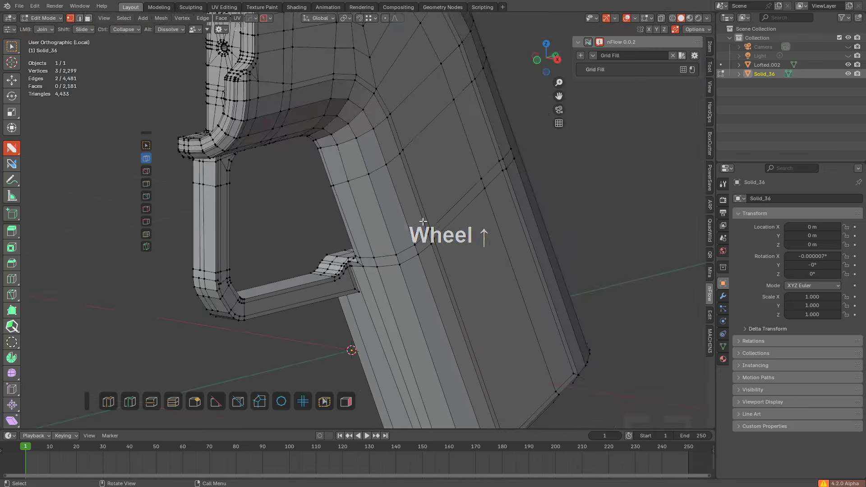
{"action": "key", "text": "ctrl+r"}
{"action": "left_click", "coordinate": [413, 228]}
{"action": "left_click", "coordinate": [414, 232]}
Step: Slide the new loop's portion inside the notch down onto the existing loop just above the ledge
{"action": "scroll", "coordinate": [480, 244], "scroll_direction": "up", "scroll_amount": 2}
{"action": "middle_click_drag", "start_coordinate": [361, 242], "coordinate": [449, 207]}
{"action": "scroll", "coordinate": [244, 188], "scroll_direction": "up", "scroll_amount": 3}
{"action": "left_click", "coordinate": [186, 195]}
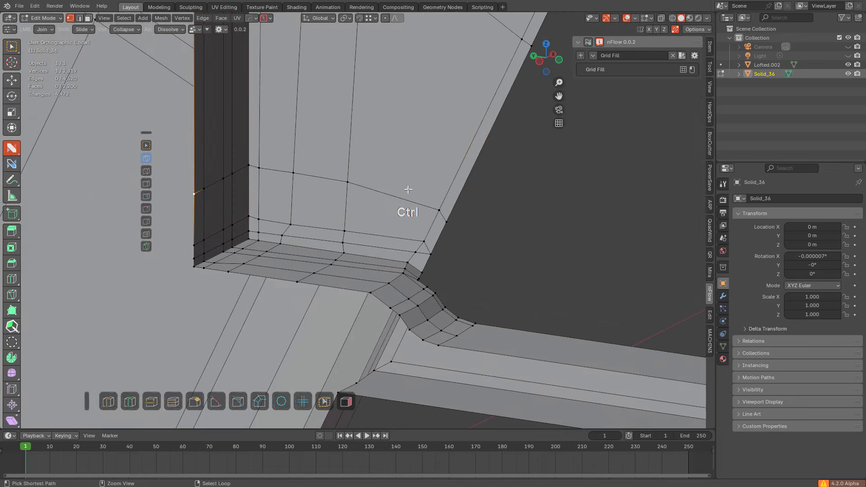
{"action": "left_click", "coordinate": [433, 202], "text": "ctrl"}
{"action": "key", "text": "g"}
{"action": "key", "text": "g"}
{"action": "left_click", "coordinate": [434, 204]}
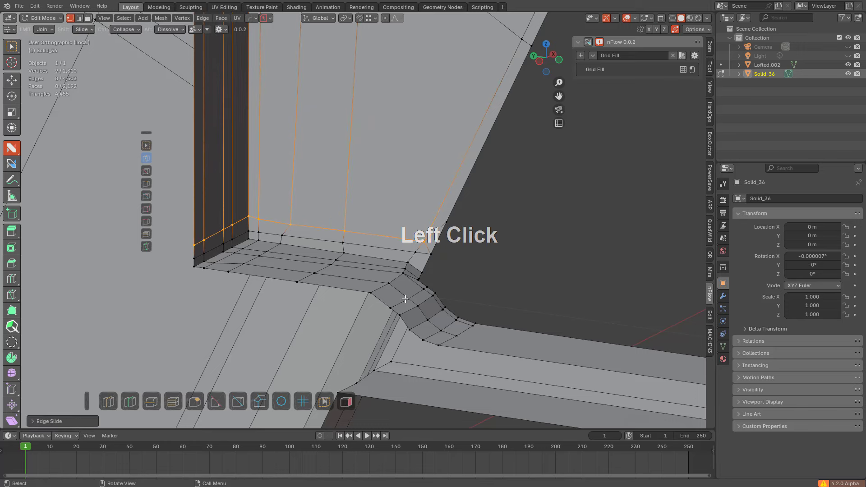
Step: Slide the stray vertex on the slanted outer edge down to meet the end of the loop above the ledge
{"action": "scroll", "coordinate": [461, 251], "scroll_direction": "up", "scroll_amount": 2}
{"action": "scroll", "coordinate": [461, 252], "scroll_direction": "up", "scroll_amount": 2}
{"action": "left_click", "coordinate": [544, 226]}
{"action": "key", "text": "shift+v"}
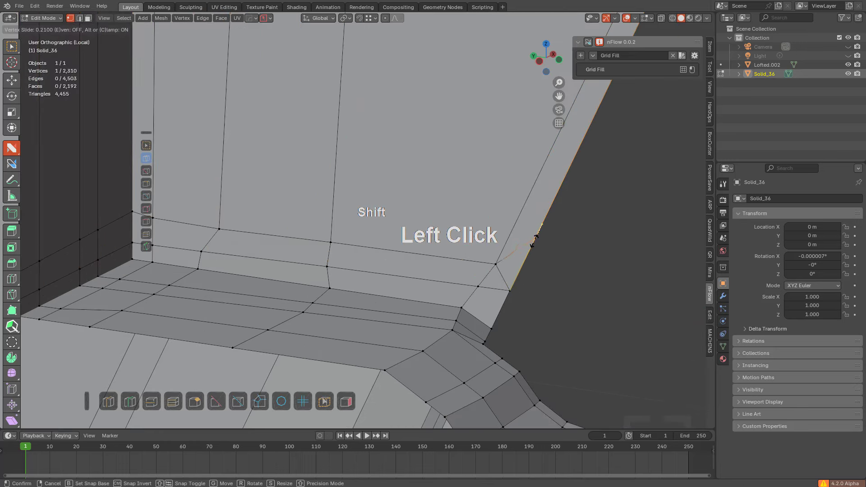
{"action": "left_click", "coordinate": [508, 277]}
Step: Turn on the mesh analysis overlay and add a centred loop cut down the wall face beside the slanted edge
{"action": "scroll", "coordinate": [501, 276], "scroll_direction": "down", "scroll_amount": 3}
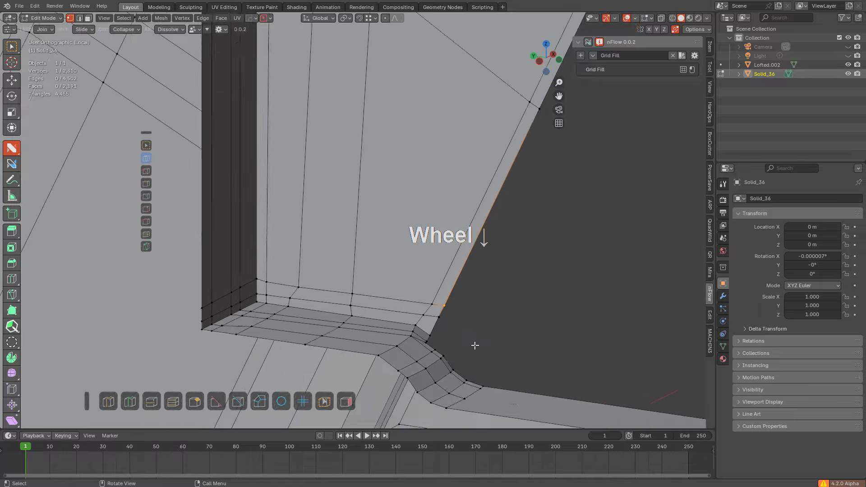
{"action": "left_click", "coordinate": [349, 395]}
{"action": "middle_click_drag", "start_coordinate": [508, 242], "coordinate": [442, 300], "text": "shift"}
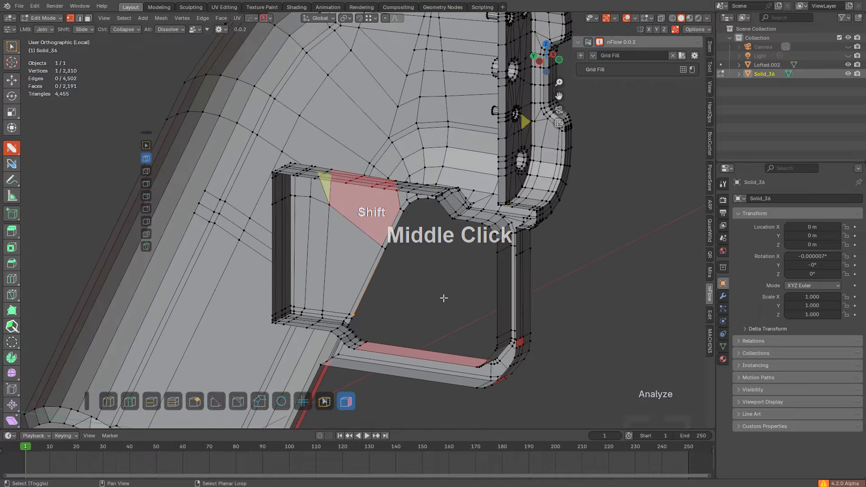
{"action": "scroll", "coordinate": [442, 300], "scroll_direction": "up", "scroll_amount": 2}
{"action": "middle_click_drag", "start_coordinate": [458, 239], "coordinate": [487, 194]}
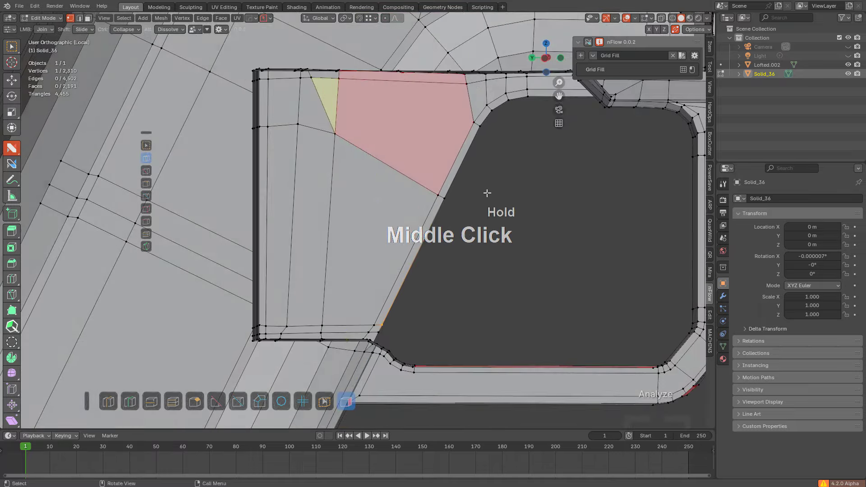
{"action": "key", "text": "ctrl+r"}
{"action": "left_click", "coordinate": [381, 160]}
{"action": "right_click", "coordinate": [382, 161]}
{"action": "middle_click_drag", "start_coordinate": [381, 161], "coordinate": [394, 109]}
{"action": "key", "text": "alt+a"}
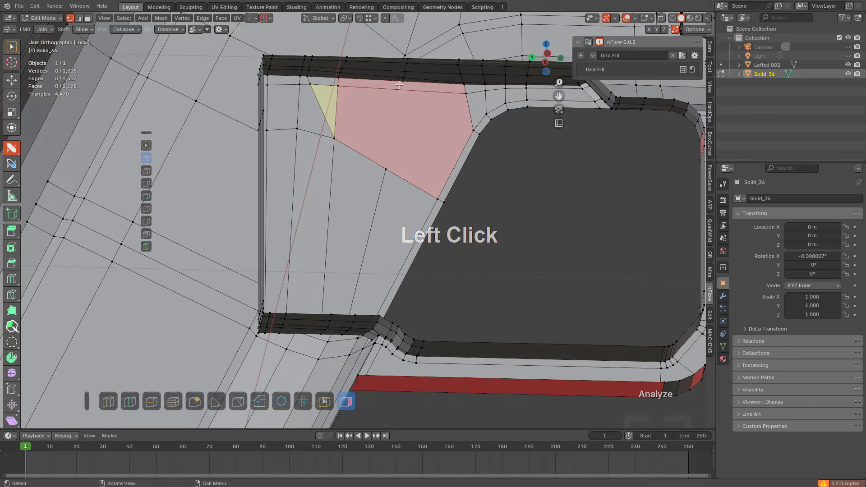
Step: Divide the red n-gon on the wall face with a vertical edge from the upper strip and a horizontal edge between its side vertices
{"action": "left_click_drag", "start_coordinate": [399, 85], "coordinate": [388, 139]}
{"action": "left_click_drag", "start_coordinate": [474, 130], "coordinate": [334, 139]}
{"action": "key", "text": "alt+a"}
Step: Join the n-gon's inner vertices diagonally through a central crossing, and dissolve the surplus edges to leave quads
{"action": "left_click_drag", "start_coordinate": [392, 135], "coordinate": [338, 87]}
{"action": "left_click_drag", "start_coordinate": [334, 139], "coordinate": [401, 90]}
{"action": "left_click", "coordinate": [337, 115], "text": "alt"}
{"action": "left_click", "coordinate": [362, 139], "text": "alt"}
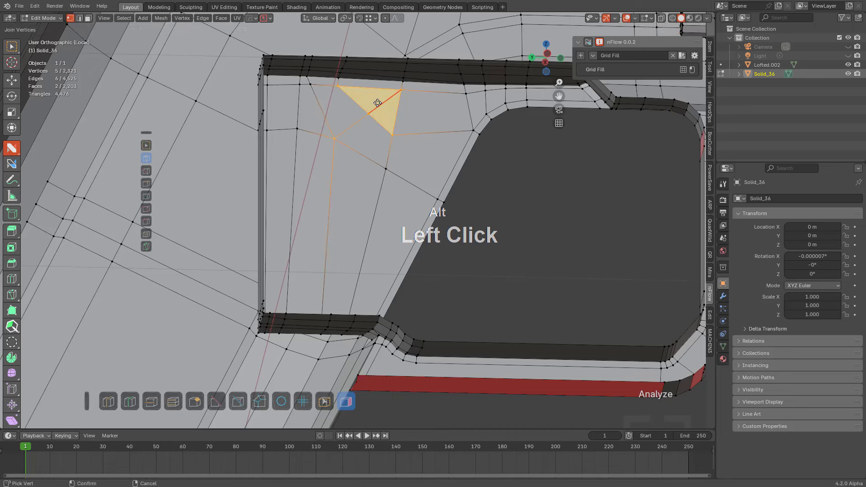
{"action": "key", "text": "alt+a"}
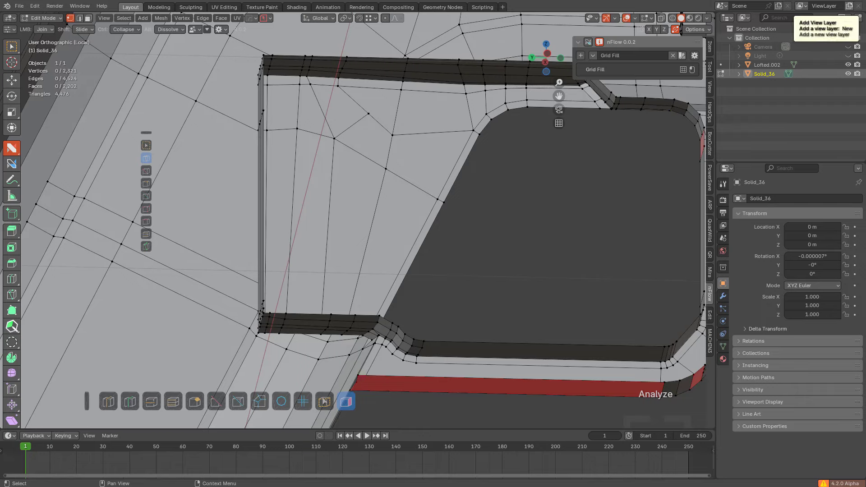
Step: Add two lengthwise loop cuts to the small faces at the strip's bend, and join their ends across the adjacent red face
{"action": "middle_click_drag", "start_coordinate": [524, 275], "coordinate": [495, 152]}
{"action": "key", "text": "ctrl+r"}
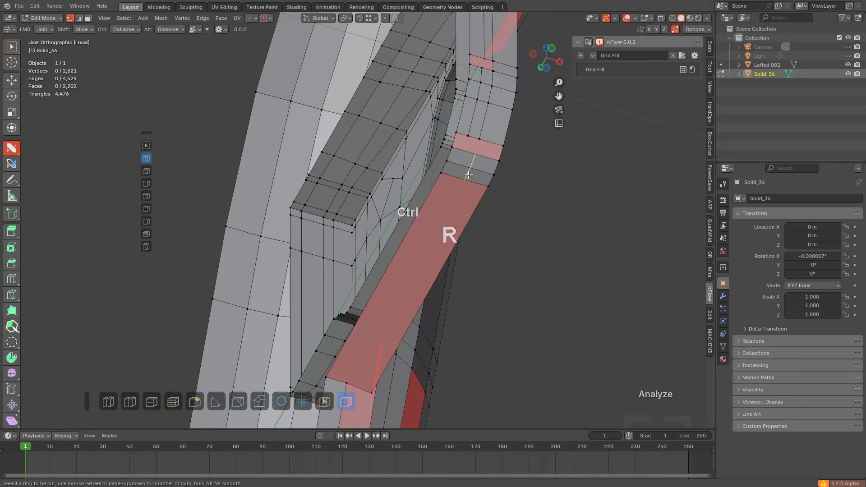
{"action": "left_click", "coordinate": [460, 173]}
{"action": "left_click", "coordinate": [470, 139]}
{"action": "key", "text": "ctrl+r"}
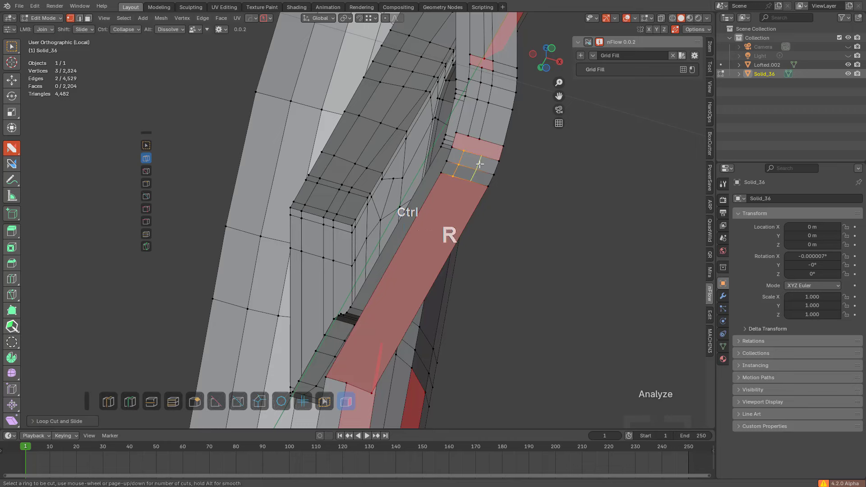
{"action": "left_click", "coordinate": [480, 161]}
{"action": "left_click", "coordinate": [472, 137]}
{"action": "left_click_drag", "start_coordinate": [470, 136], "coordinate": [464, 150]}
{"action": "left_click_drag", "start_coordinate": [479, 139], "coordinate": [475, 154]}
Step: Select the lengthwise edge path along the upright bar's front strip and slide it sideways toward the strip's outer side
{"action": "middle_click_drag", "start_coordinate": [515, 151], "coordinate": [470, 218]}
{"action": "left_click", "coordinate": [482, 260]}
{"action": "scroll", "coordinate": [487, 242], "scroll_direction": "down", "scroll_amount": 3}
{"action": "middle_click_drag", "start_coordinate": [364, 219], "coordinate": [497, 188], "text": "shift"}
{"action": "scroll", "coordinate": [418, 226], "scroll_direction": "up", "scroll_amount": 5}
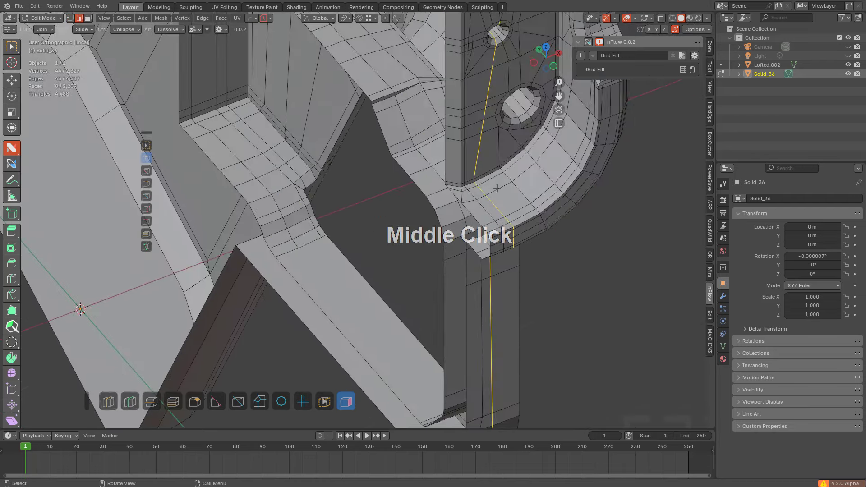
{"action": "middle_click_drag", "start_coordinate": [563, 252], "coordinate": [524, 135], "text": "shift"}
{"action": "middle_click_drag", "start_coordinate": [489, 251], "coordinate": [444, 219], "text": "shift"}
{"action": "left_click", "coordinate": [451, 315], "text": "ctrl"}
{"action": "left_click", "coordinate": [444, 116], "text": "shift"}
{"action": "left_click", "coordinate": [446, 212], "text": "shift"}
{"action": "scroll", "coordinate": [442, 216], "scroll_direction": "up", "scroll_amount": 4}
{"action": "middle_click_drag", "start_coordinate": [439, 214], "coordinate": [438, 160]}
{"action": "key", "text": "g"}
{"action": "key", "text": "g"}
{"action": "left_click", "coordinate": [511, 151]}
Step: Slide the edge path through the bar's lower bend sideways to line up with the shifted path above it
{"action": "scroll", "coordinate": [507, 144], "scroll_direction": "up", "scroll_amount": 3}
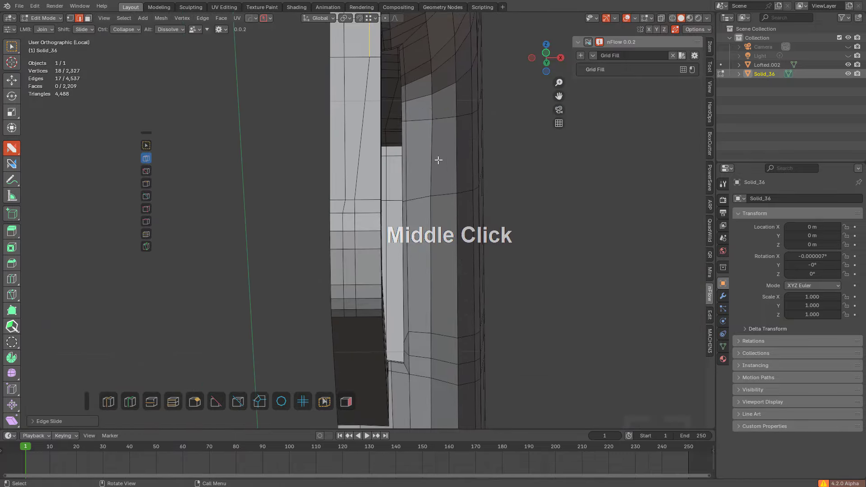
{"action": "left_click", "coordinate": [356, 208]}
{"action": "middle_click_drag", "start_coordinate": [355, 207], "coordinate": [358, 184]}
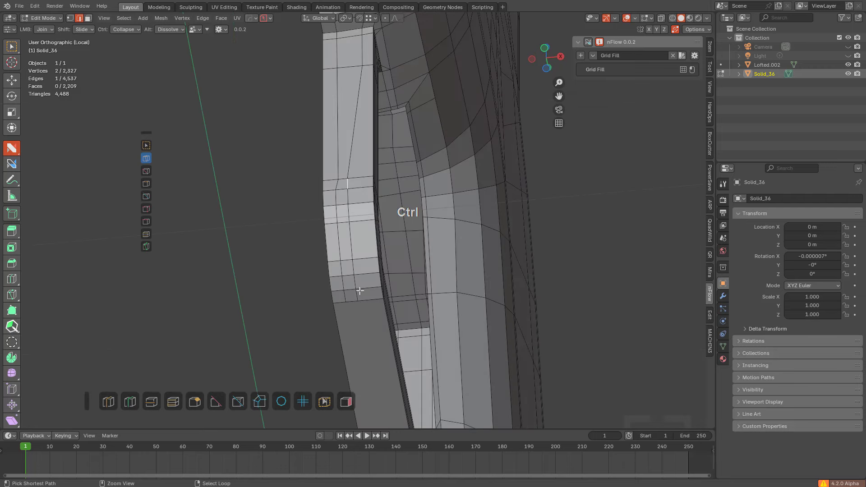
{"action": "left_click", "coordinate": [357, 295], "text": "ctrl"}
{"action": "key", "text": "g"}
{"action": "key", "text": "g"}
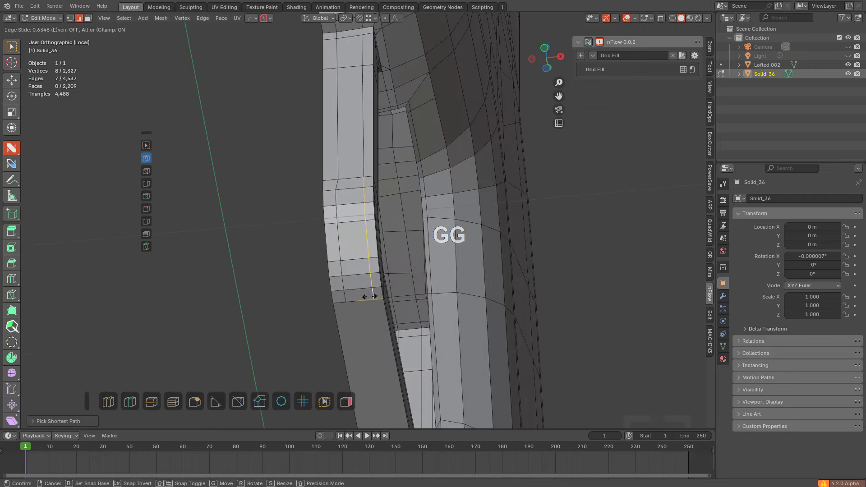
{"action": "left_click", "coordinate": [367, 295]}
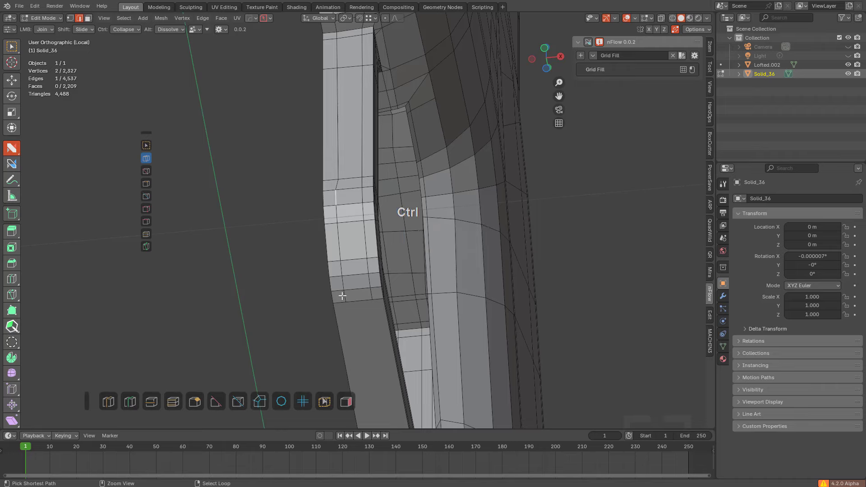
Step: Slide the bend's opposite lengthwise edge path to line up with the straight edge above it
{"action": "key", "text": "g"}
{"action": "key", "text": "g"}
{"action": "key", "text": "alt+a"}
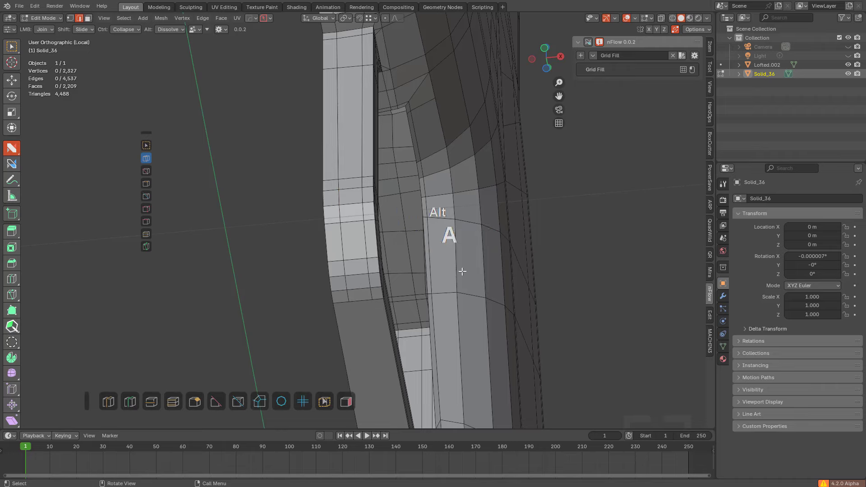
Step: Join the two facing vertices on the side face at the bar's upper bend, and dissolve the redundant edges beside them
{"action": "middle_click_drag", "start_coordinate": [460, 270], "coordinate": [402, 303]}
{"action": "scroll", "coordinate": [361, 201], "scroll_direction": "up", "scroll_amount": 6}
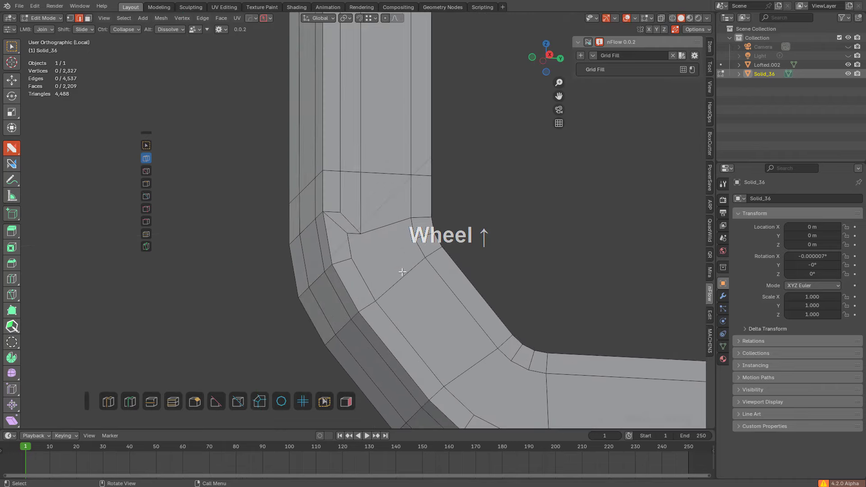
{"action": "key", "text": "1"}
{"action": "scroll", "coordinate": [361, 188], "scroll_direction": "down", "scroll_amount": 3}
{"action": "middle_click_drag", "start_coordinate": [373, 187], "coordinate": [444, 136], "text": "shift"}
{"action": "scroll", "coordinate": [386, 226], "scroll_direction": "up", "scroll_amount": 5}
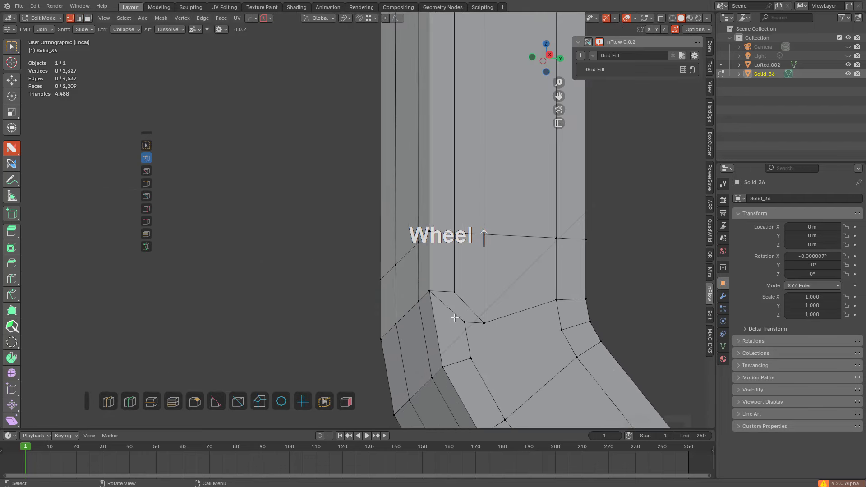
{"action": "left_click", "coordinate": [451, 293], "text": "shift"}
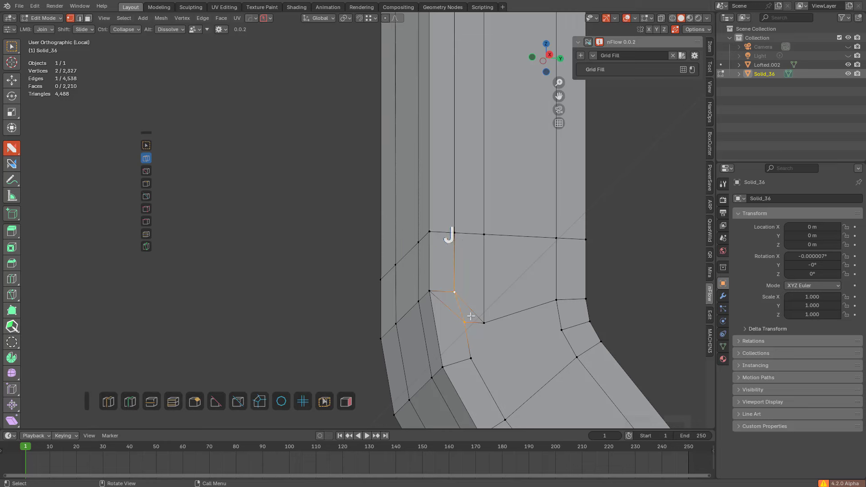
{"action": "left_click", "coordinate": [451, 308], "text": "alt"}
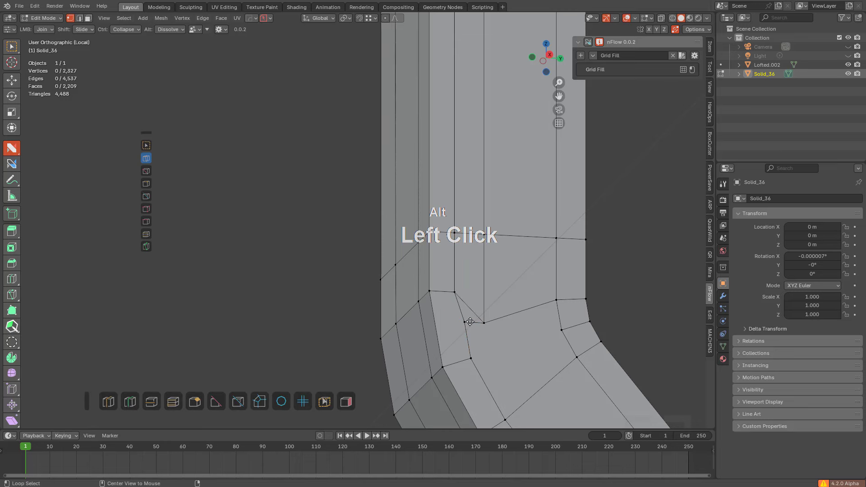
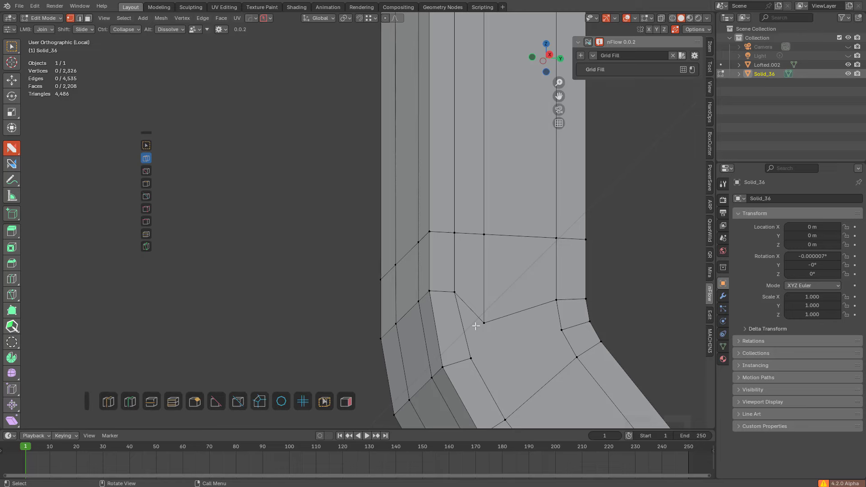
Step: Slide the low middle vertex above the bend upward, closer in line with its neighbours
{"action": "left_click_drag", "start_coordinate": [484, 317], "coordinate": [481, 273], "text": "shift"}
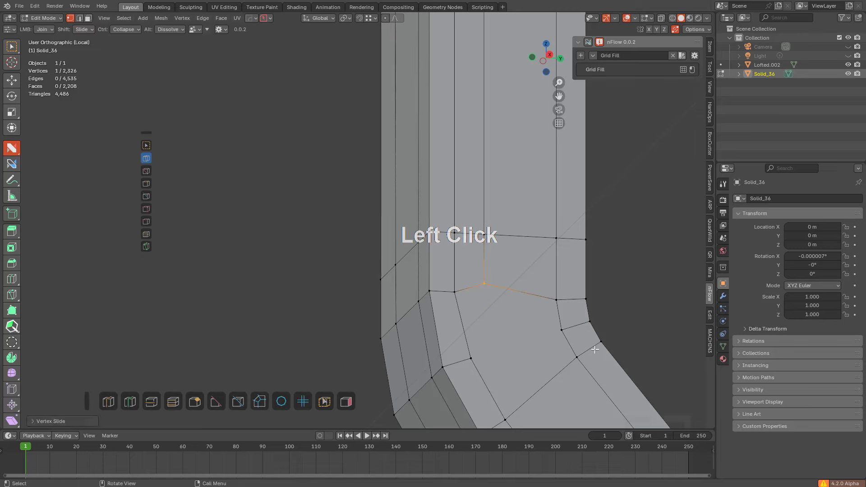
{"action": "left_click", "coordinate": [605, 351]}
Step: Join the two outer vertices of the lower bend's side face to the matching two vertices on its inner edge
{"action": "scroll", "coordinate": [605, 354], "scroll_direction": "down", "scroll_amount": 1}
{"action": "middle_click_drag", "start_coordinate": [607, 357], "coordinate": [480, 184], "text": "shift"}
{"action": "scroll", "coordinate": [483, 225], "scroll_direction": "down", "scroll_amount": 3}
{"action": "middle_click_drag", "start_coordinate": [500, 324], "coordinate": [481, 313], "text": "shift"}
{"action": "scroll", "coordinate": [480, 313], "scroll_direction": "up", "scroll_amount": 4}
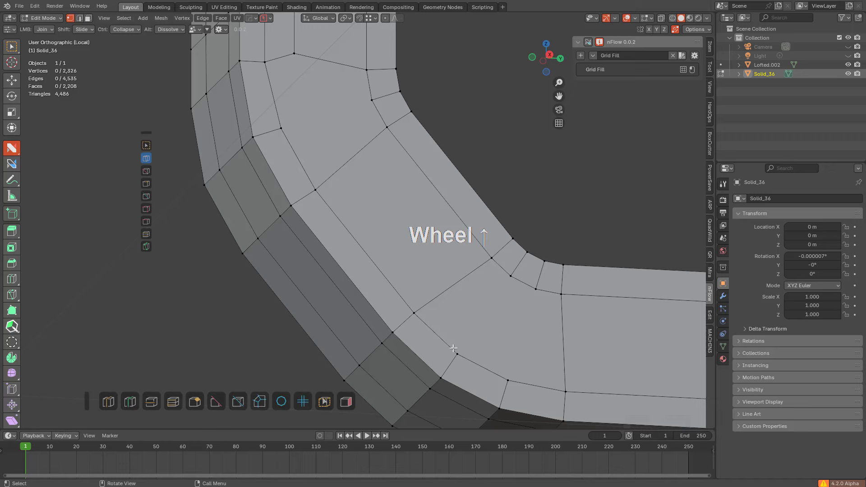
{"action": "left_click_drag", "start_coordinate": [454, 348], "coordinate": [510, 276]}
{"action": "left_click_drag", "start_coordinate": [508, 381], "coordinate": [536, 288]}
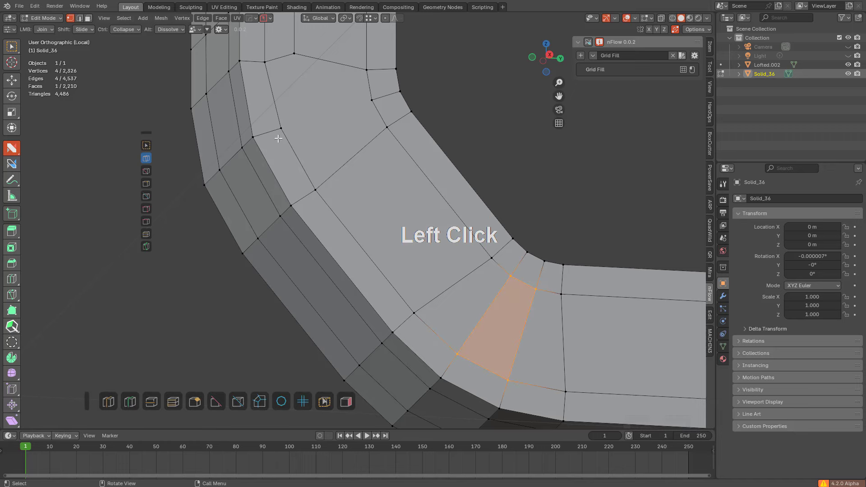
Step: Join the outer and inner vertices across the upper bend's side face, and add a loop cut along the bend
{"action": "left_click_drag", "start_coordinate": [280, 131], "coordinate": [305, 82]}
{"action": "scroll", "coordinate": [359, 163], "scroll_direction": "down", "scroll_amount": 1}
{"action": "key", "text": "ctrl+r"}
{"action": "left_click", "coordinate": [350, 137]}
{"action": "left_click", "coordinate": [341, 152]}
{"action": "key", "text": "alt+a"}
{"action": "left_click_drag", "start_coordinate": [307, 82], "coordinate": [312, 93], "text": "shift"}
Step: Add a loop cut across the two grip strips beside the lower bar's end, and join it to the bar's bottom corner vertex
{"action": "scroll", "coordinate": [352, 181], "scroll_direction": "down", "scroll_amount": 6}
{"action": "middle_click_drag", "start_coordinate": [469, 196], "coordinate": [358, 207], "text": "shift"}
{"action": "scroll", "coordinate": [391, 207], "scroll_direction": "down", "scroll_amount": 2}
{"action": "scroll", "coordinate": [525, 241], "scroll_direction": "up", "scroll_amount": 2}
{"action": "middle_click_drag", "start_coordinate": [503, 221], "coordinate": [440, 206]}
{"action": "middle_click_drag", "start_coordinate": [474, 239], "coordinate": [466, 222], "text": "shift"}
{"action": "scroll", "coordinate": [519, 227], "scroll_direction": "up", "scroll_amount": 1}
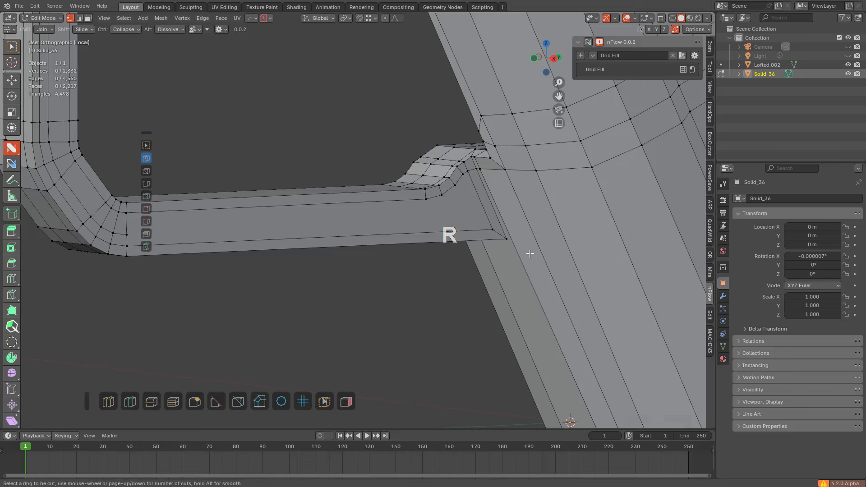
{"action": "left_click", "coordinate": [502, 174]}
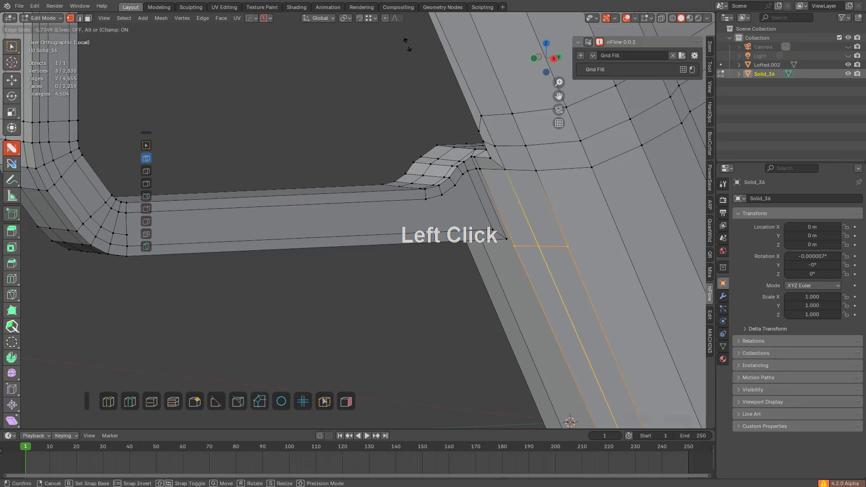
{"action": "left_click", "coordinate": [525, 235]}
{"action": "key", "text": "alt+a"}
{"action": "left_click_drag", "start_coordinate": [509, 234], "coordinate": [519, 240]}
{"action": "middle_click_drag", "start_coordinate": [525, 234], "coordinate": [403, 184], "text": "shift"}
{"action": "scroll", "coordinate": [403, 184], "scroll_direction": "up", "scroll_amount": 4}
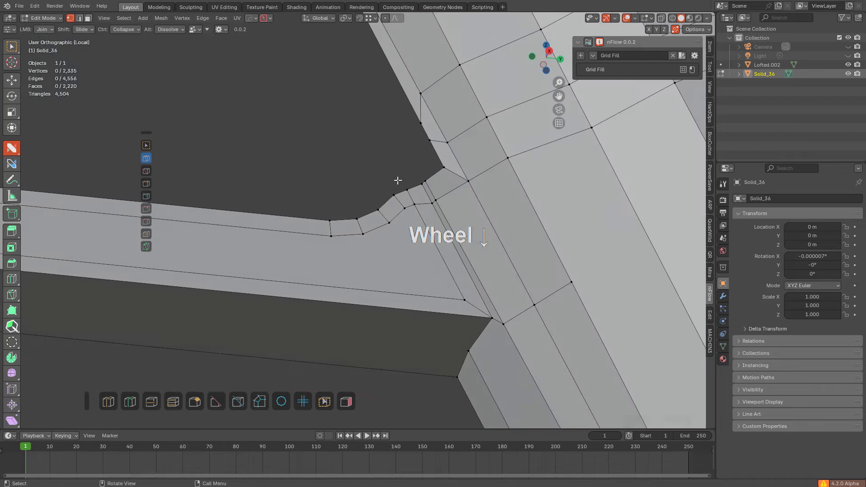
Step: Add a loop cut across the lower bar's bottom strip near the grip and slide its upper vertex into the inner corner vertex
{"action": "left_click", "coordinate": [392, 228]}
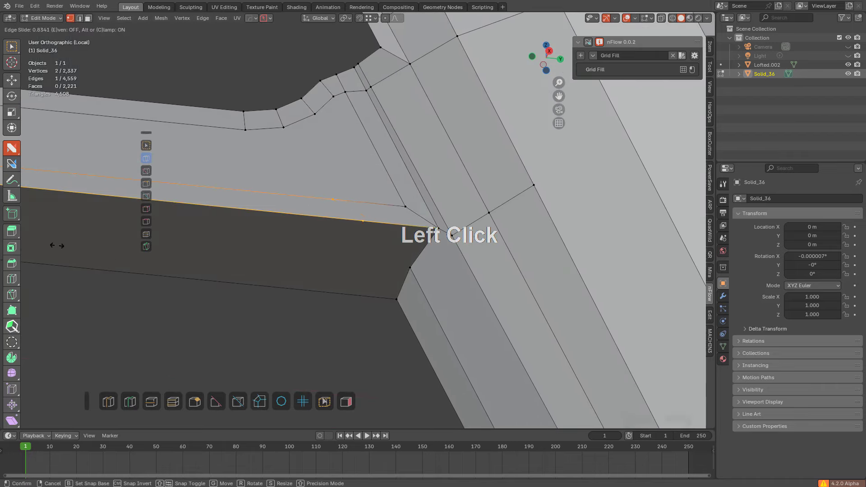
{"action": "left_click", "coordinate": [97, 254]}
{"action": "key", "text": "alt+a"}
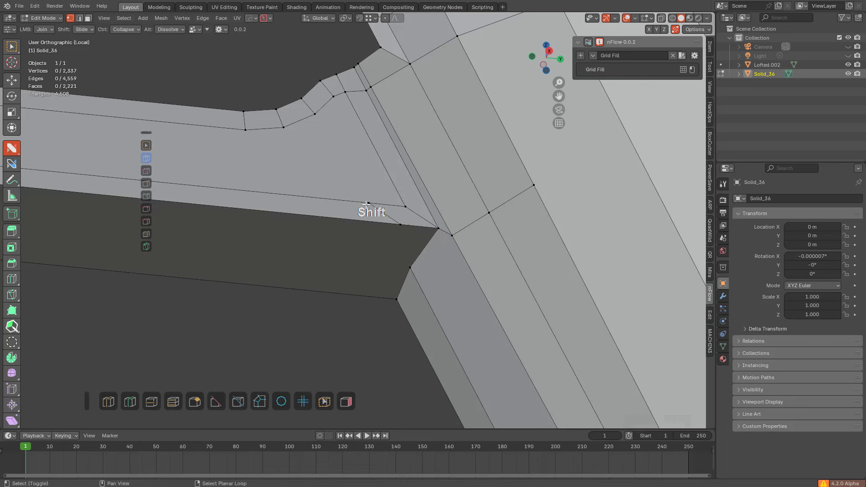
{"action": "left_click_drag", "start_coordinate": [367, 204], "coordinate": [401, 207], "text": "shift"}
Step: Add a loop cut across the grip strips just above the bar's corner, slide its end vertex down, and dissolve the diagonal corner edge
{"action": "left_click", "coordinate": [429, 205]}
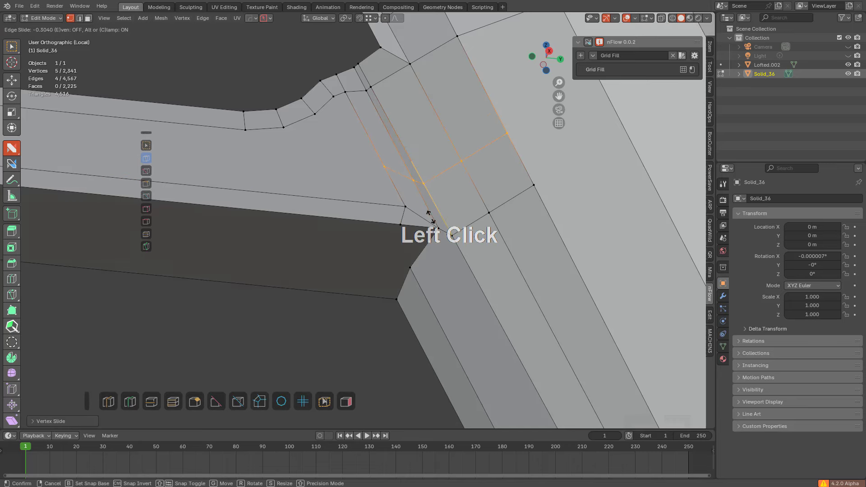
{"action": "left_click_drag", "start_coordinate": [389, 176], "coordinate": [426, 204], "text": "shift"}
{"action": "left_click", "coordinate": [421, 216], "text": "alt"}
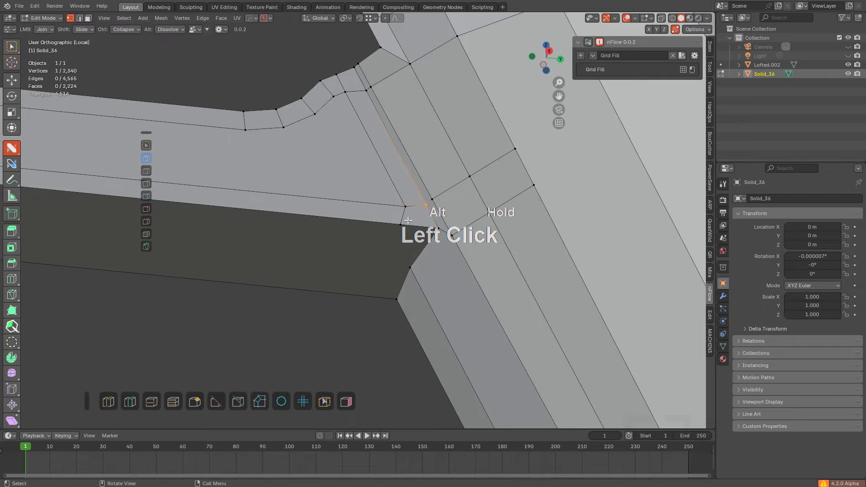
Step: Slide the corner cut's lower vertex along the lower bar's bottom edge, toward the bar's outer corner
{"action": "scroll", "coordinate": [251, 174], "scroll_direction": "down", "scroll_amount": 4}
{"action": "middle_click_drag", "start_coordinate": [267, 179], "coordinate": [328, 198], "text": "shift"}
{"action": "middle_click_drag", "start_coordinate": [408, 119], "coordinate": [417, 162]}
{"action": "scroll", "coordinate": [385, 166], "scroll_direction": "up", "scroll_amount": 5}
{"action": "scroll", "coordinate": [397, 154], "scroll_direction": "down", "scroll_amount": 1}
{"action": "middle_click_drag", "start_coordinate": [345, 87], "coordinate": [399, 236], "text": "shift"}
{"action": "scroll", "coordinate": [399, 235], "scroll_direction": "down", "scroll_amount": 1}
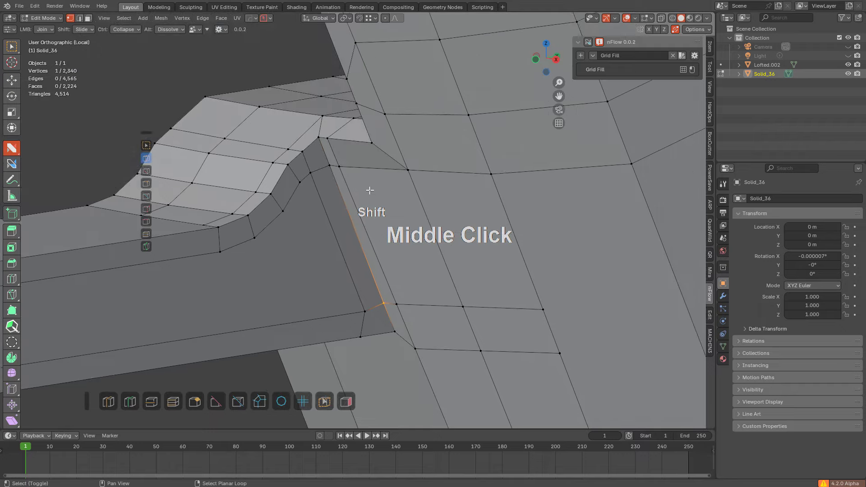
{"action": "middle_click_drag", "start_coordinate": [369, 191], "coordinate": [373, 197], "text": "shift"}
{"action": "middle_click_drag", "start_coordinate": [391, 296], "coordinate": [352, 159], "text": "shift"}
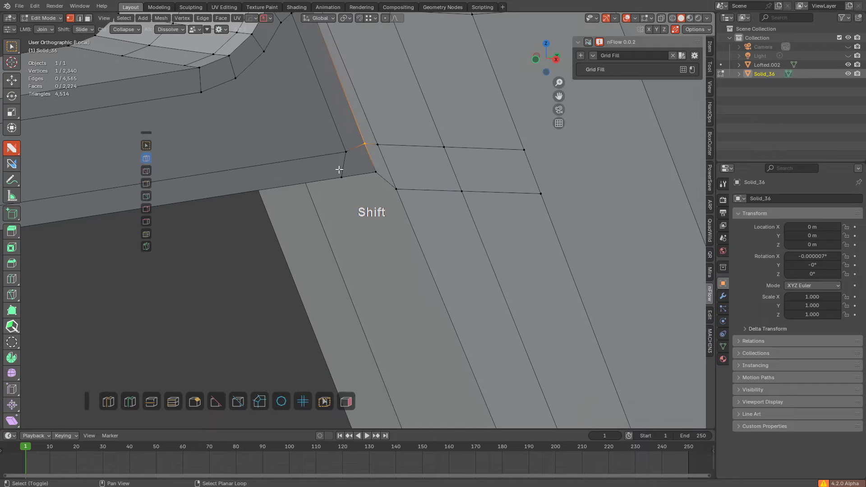
{"action": "left_click_drag", "start_coordinate": [338, 170], "coordinate": [346, 169], "text": "shift"}
Step: Add a loop cut across the bar's bottom strip below the start of the bend, and join it to the bend's first inner vertex
{"action": "scroll", "coordinate": [348, 182], "scroll_direction": "down", "scroll_amount": 1}
{"action": "scroll", "coordinate": [348, 182], "scroll_direction": "down", "scroll_amount": 3}
{"action": "middle_click_drag", "start_coordinate": [348, 182], "coordinate": [298, 141]}
{"action": "middle_click_drag", "start_coordinate": [298, 140], "coordinate": [275, 118], "text": "shift"}
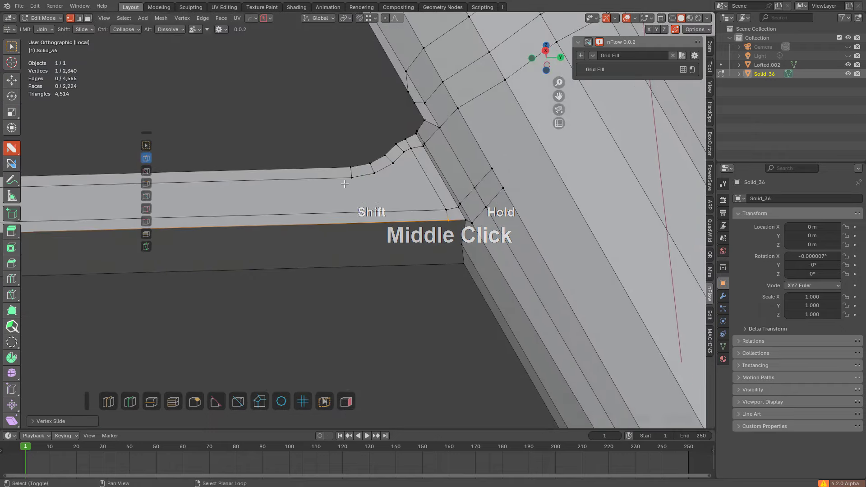
{"action": "key", "text": "ctrl+r"}
{"action": "left_click", "coordinate": [287, 218]}
{"action": "left_click", "coordinate": [444, 225]}
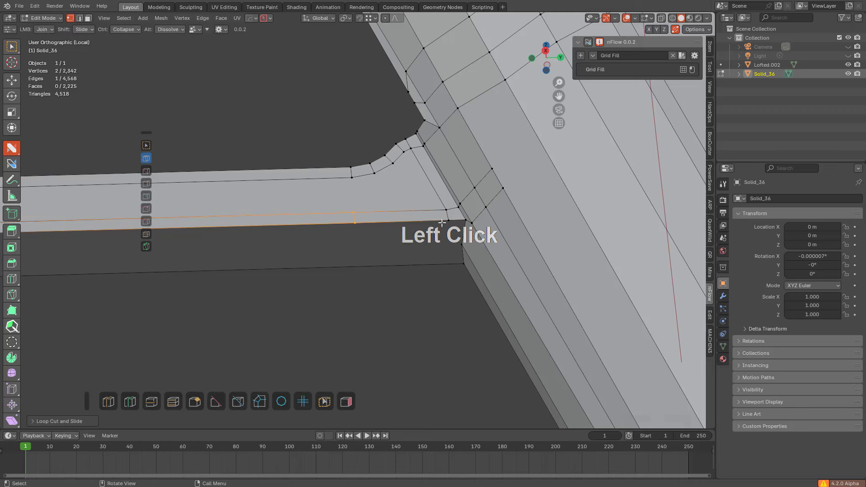
{"action": "scroll", "coordinate": [340, 228], "scroll_direction": "up", "scroll_amount": 3}
{"action": "left_click", "coordinate": [352, 142]}
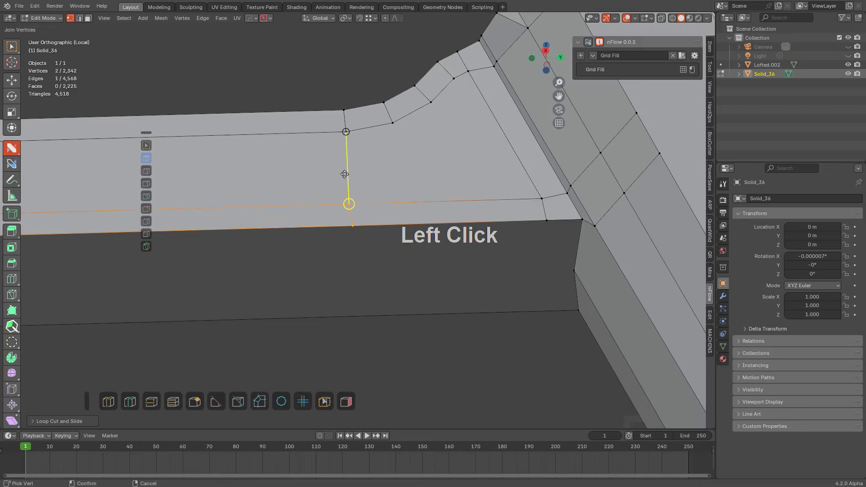
Step: Add a second loop cut across the bottom strip nearer the grip, and join its upper vertex to two inner vertices of the bend
{"action": "left_click", "coordinate": [428, 200]}
{"action": "left_click", "coordinate": [403, 197]}
{"action": "left_click_drag", "start_coordinate": [392, 124], "coordinate": [418, 200]}
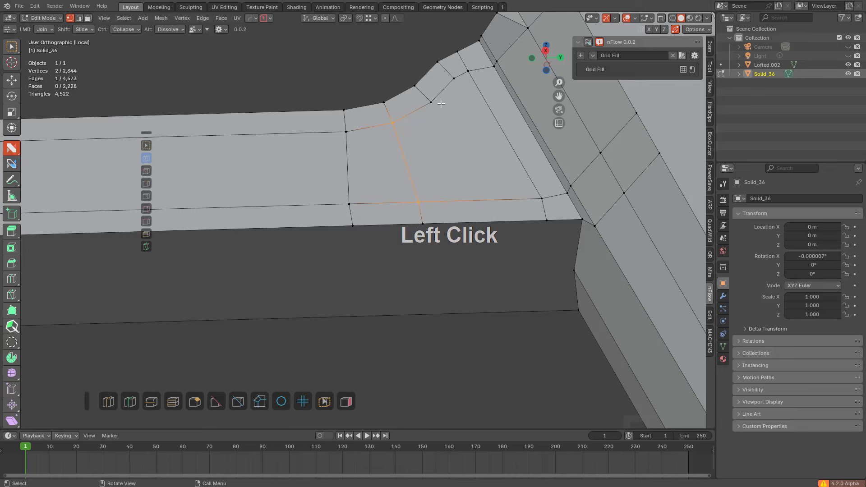
{"action": "left_click_drag", "start_coordinate": [442, 104], "coordinate": [451, 144]}
{"action": "left_click_drag", "start_coordinate": [444, 181], "coordinate": [449, 172]}
{"action": "scroll", "coordinate": [439, 214], "scroll_direction": "down", "scroll_amount": 2}
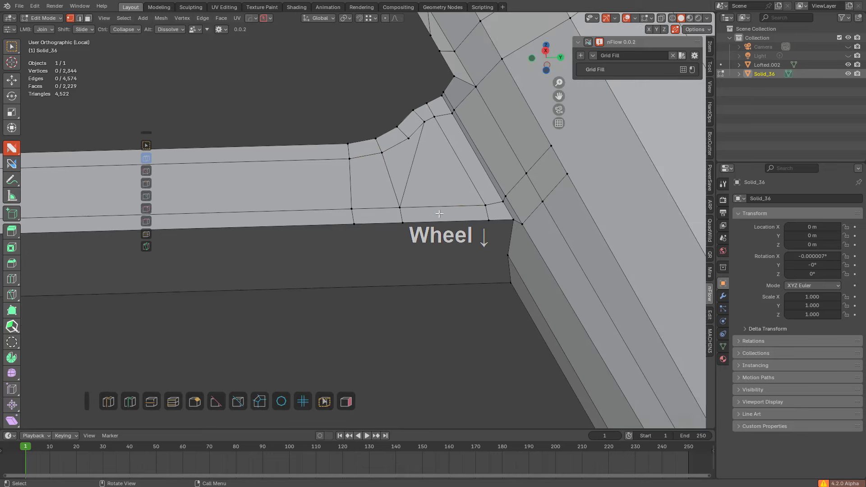
Step: Select the path along the bar's bottom edge and project a loop cut from it across the underside face
{"action": "left_click", "coordinate": [344, 224], "text": "ctrl"}
{"action": "scroll", "coordinate": [344, 224], "scroll_direction": "down", "scroll_amount": 2}
{"action": "middle_click_drag", "start_coordinate": [266, 234], "coordinate": [306, 238], "text": "shift"}
{"action": "left_click", "coordinate": [260, 402]}
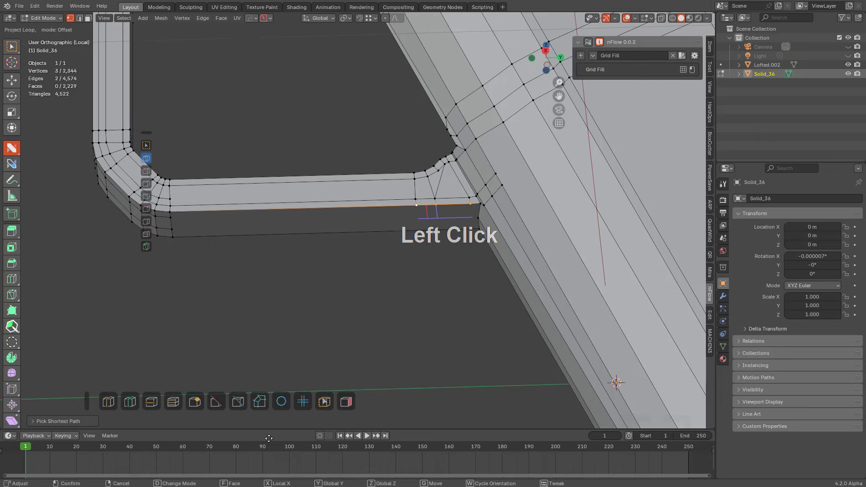
{"action": "left_click", "coordinate": [276, 81]}
Step: Knife two angle-constrained cuts across the bar's underside from the bottom-edge vertices on either side of the projected cut
{"action": "scroll", "coordinate": [524, 123], "scroll_direction": "up", "scroll_amount": 2}
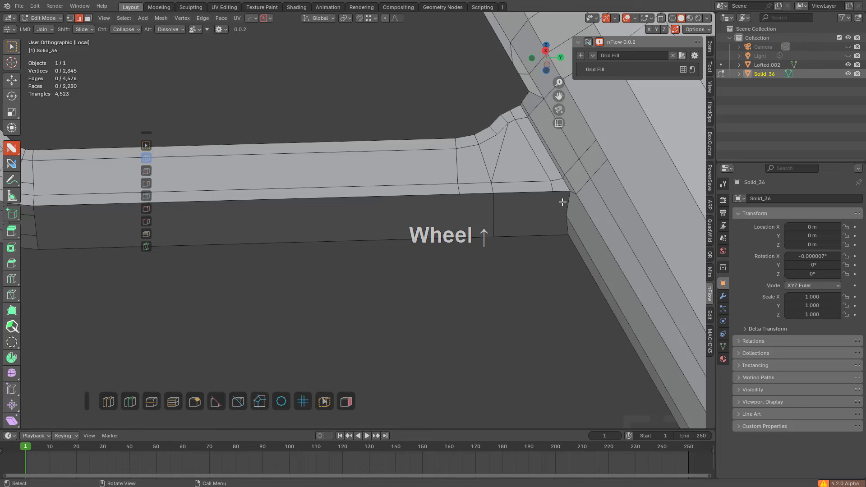
{"action": "key", "text": "k"}
{"action": "key", "text": "a"}
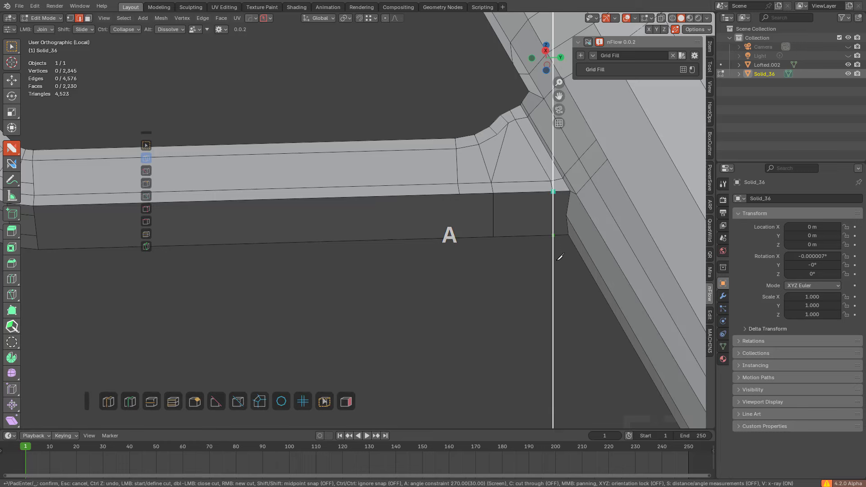
{"action": "left_click", "coordinate": [554, 235]}
{"action": "right_click", "coordinate": [559, 264]}
{"action": "left_click", "coordinate": [459, 194]}
{"action": "left_click", "coordinate": [460, 278]}
{"action": "key", "text": "space"}
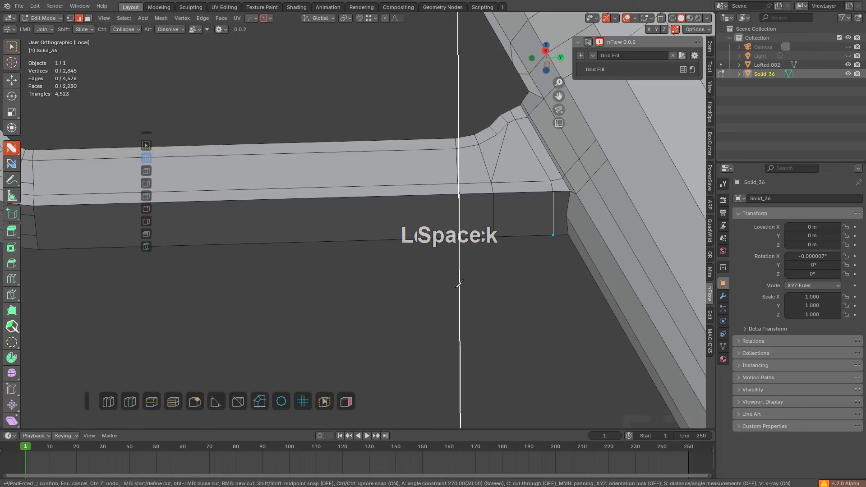
Step: Add a loop cut lengthwise through the underside's end faces near the inner edge, and join it to the matching vertex at the far bend
{"action": "scroll", "coordinate": [509, 248], "scroll_direction": "down", "scroll_amount": 1}
{"action": "middle_click_drag", "start_coordinate": [516, 249], "coordinate": [340, 150]}
{"action": "key", "text": "ctrl+r"}
{"action": "left_click", "coordinate": [498, 270]}
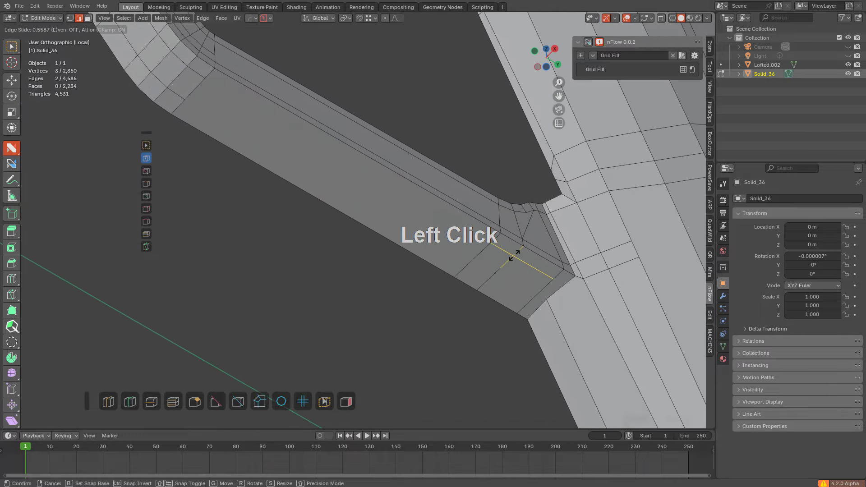
{"action": "left_click", "coordinate": [514, 256]}
{"action": "key", "text": "alt+a"}
{"action": "left_click_drag", "start_coordinate": [491, 244], "coordinate": [220, 89]}
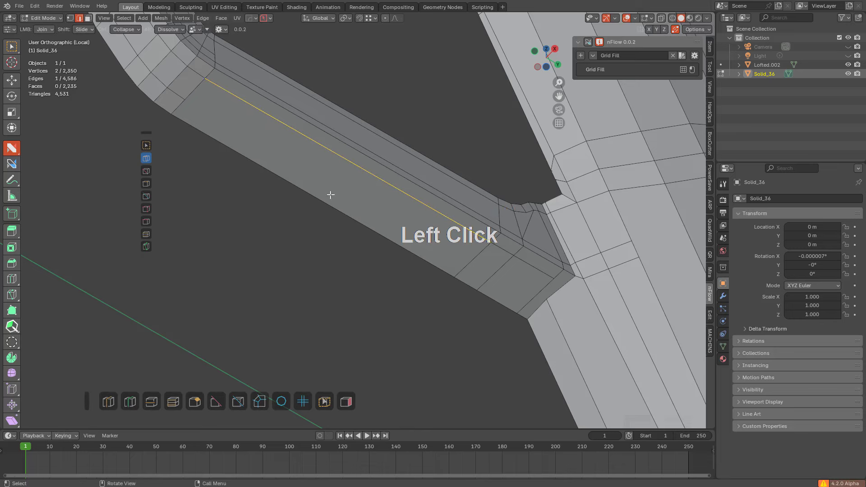
Step: Add another lengthwise loop cut near the underside's outer edge and join it to the outer vertex at the far bend
{"action": "left_click", "coordinate": [482, 273]}
{"action": "key", "text": "alt+a"}
{"action": "left_click_drag", "start_coordinate": [465, 268], "coordinate": [215, 117]}
{"action": "key", "text": "alt+a"}
Step: Join the outer cut's end vertex on the bar's underside to the vertex on the bar's end edge at the grip
{"action": "scroll", "coordinate": [433, 241], "scroll_direction": "up", "scroll_amount": 3}
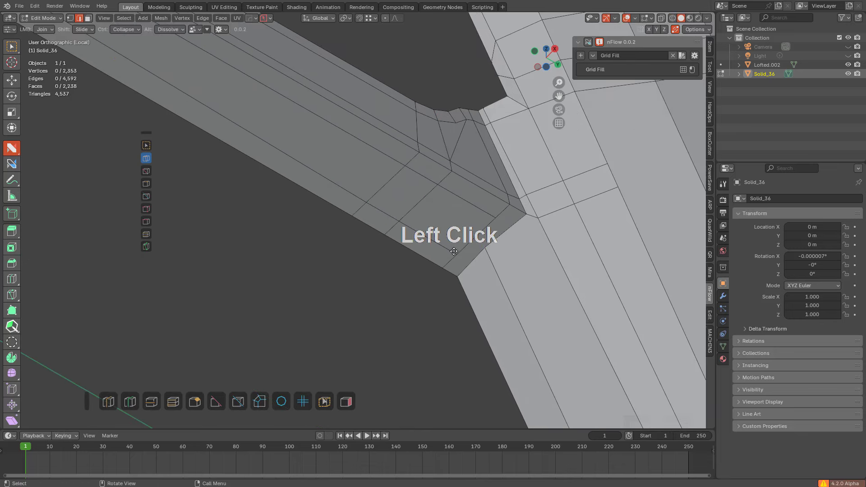
{"action": "left_click_drag", "start_coordinate": [454, 251], "coordinate": [486, 248]}
{"action": "middle_click_drag", "start_coordinate": [500, 245], "coordinate": [432, 240], "text": "shift"}
{"action": "scroll", "coordinate": [455, 235], "scroll_direction": "up", "scroll_amount": 2}
{"action": "middle_click_drag", "start_coordinate": [489, 226], "coordinate": [479, 225], "text": "shift"}
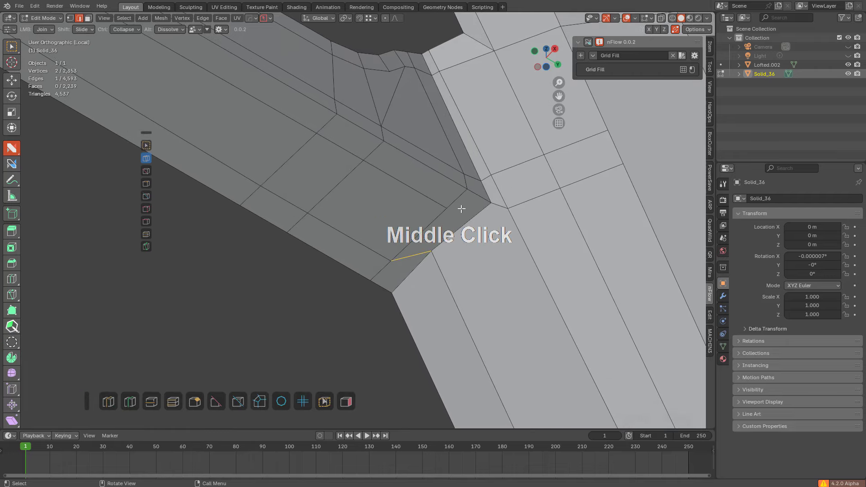
Step: Add a loop cut across the grip strips below the bar's corner and connect the underside's inner vertex across the bar's end edge
{"action": "left_click_drag", "start_coordinate": [461, 209], "coordinate": [465, 212]}
{"action": "left_click_drag", "start_coordinate": [527, 256], "coordinate": [528, 253]}
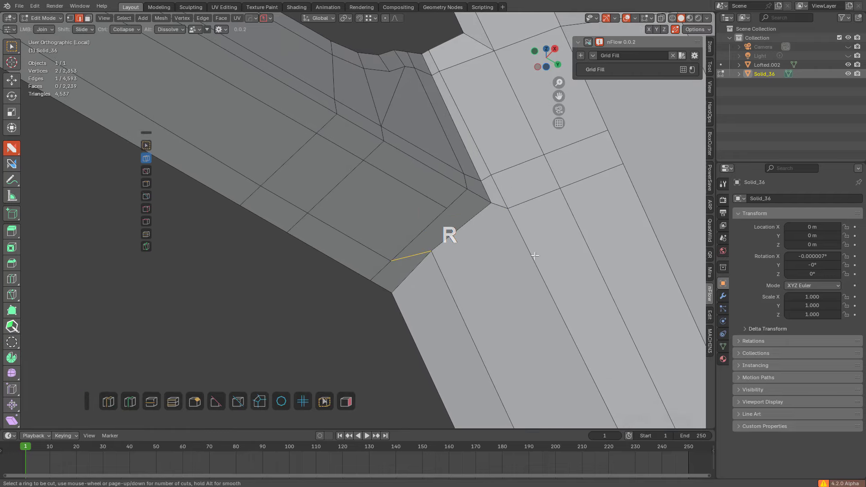
{"action": "left_click", "coordinate": [535, 256]}
{"action": "key", "text": "alt+a"}
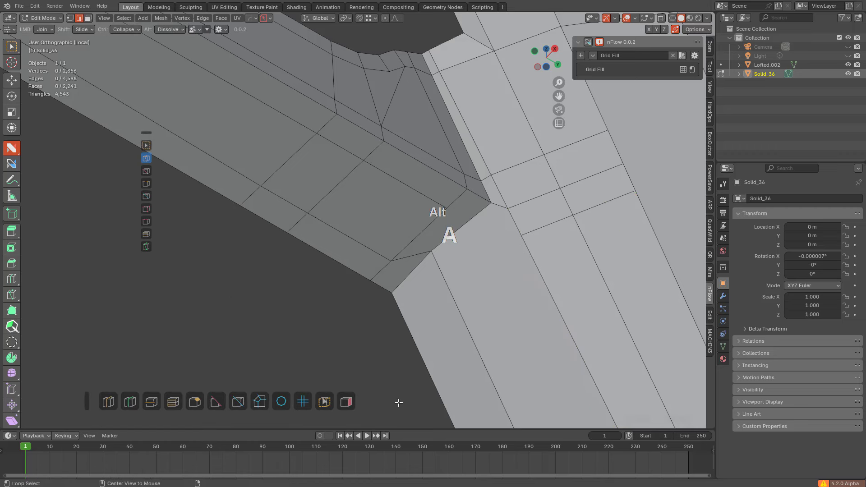
{"action": "left_click_drag", "start_coordinate": [448, 210], "coordinate": [471, 235]}
{"action": "left_click_drag", "start_coordinate": [419, 263], "coordinate": [411, 282], "text": "shift"}
{"action": "key", "text": "ctrl+z"}
Step: Add loop cuts around the lower half of the grip and across its narrow front strips, and join their facing ends
{"action": "scroll", "coordinate": [477, 302], "scroll_direction": "down", "scroll_amount": 6}
{"action": "middle_click_drag", "start_coordinate": [536, 290], "coordinate": [484, 244], "text": "shift"}
{"action": "scroll", "coordinate": [483, 244], "scroll_direction": "down", "scroll_amount": 4}
{"action": "key", "text": "ctrl+r"}
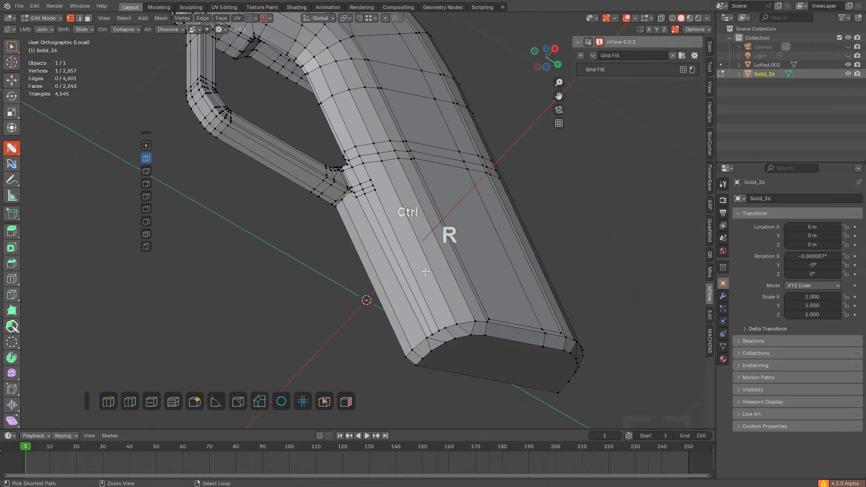
{"action": "left_click", "coordinate": [426, 272]}
{"action": "left_click", "coordinate": [425, 271]}
{"action": "key", "text": "ctrl+r"}
{"action": "left_click", "coordinate": [400, 262]}
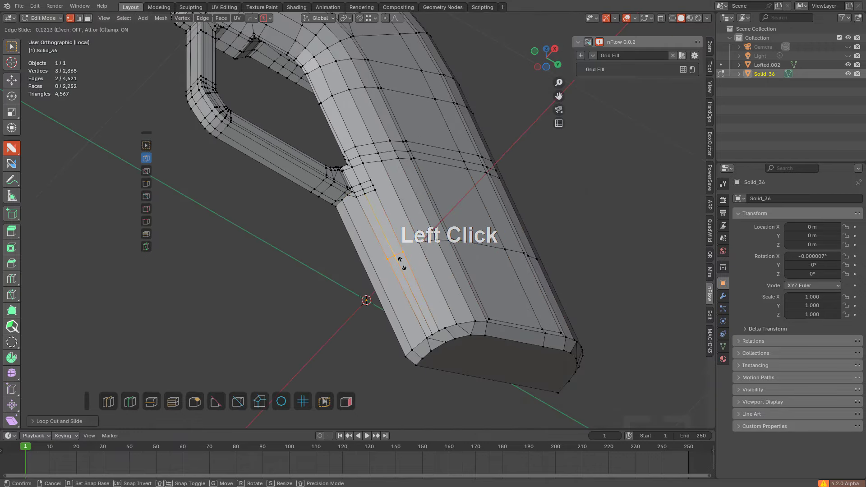
{"action": "left_click", "coordinate": [400, 262]}
{"action": "scroll", "coordinate": [428, 281], "scroll_direction": "up", "scroll_amount": 2}
{"action": "left_click_drag", "start_coordinate": [424, 267], "coordinate": [447, 254]}
Step: Select the short cut across the grip's narrow front strips and slide it slightly up into line with the main loop
{"action": "middle_click_drag", "start_coordinate": [427, 275], "coordinate": [438, 244], "text": "shift"}
{"action": "scroll", "coordinate": [438, 244], "scroll_direction": "up", "scroll_amount": 2}
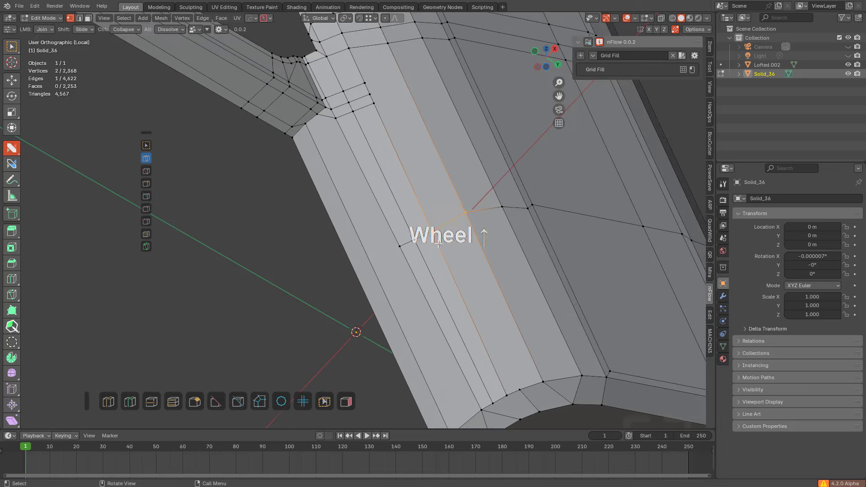
{"action": "left_click", "coordinate": [397, 247], "text": "ctrl"}
{"action": "key", "text": "g"}
{"action": "key", "text": "g"}
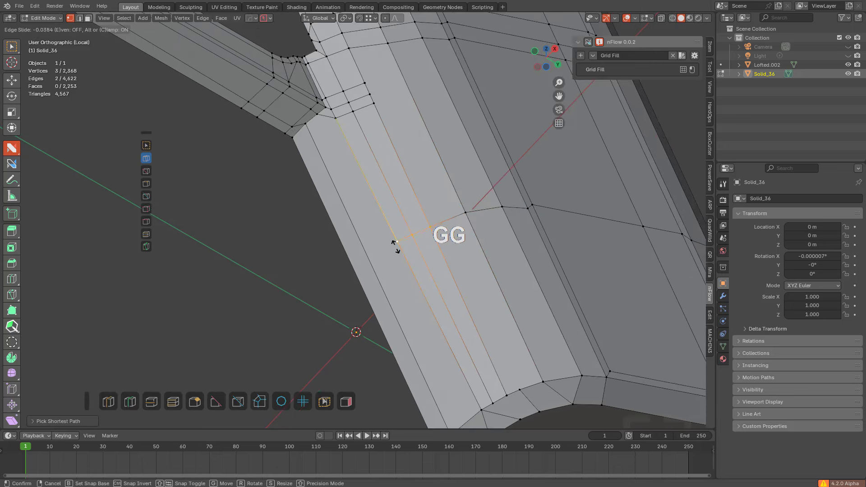
{"action": "left_click", "coordinate": [433, 249]}
Step: Knife a cut from the end of the new loop across the remaining front strips to the grip's outer edge
{"action": "scroll", "coordinate": [485, 246], "scroll_direction": "down", "scroll_amount": 3}
{"action": "scroll", "coordinate": [449, 267], "scroll_direction": "up", "scroll_amount": 3}
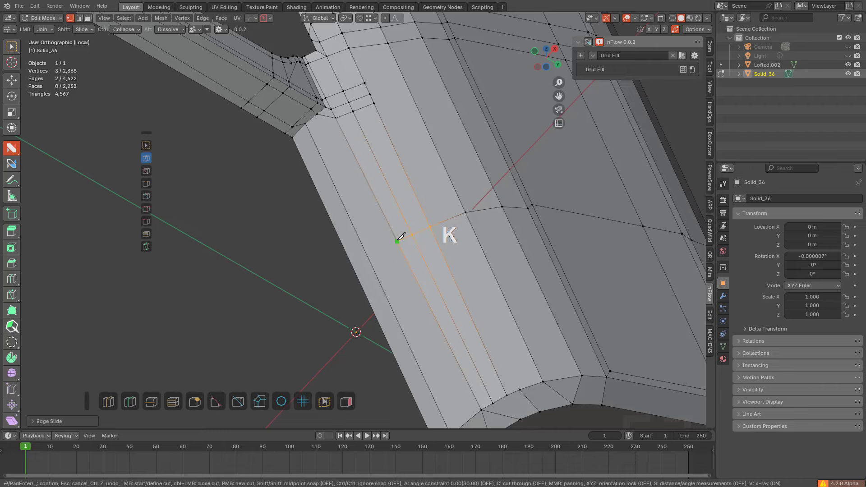
{"action": "left_click", "coordinate": [323, 316]}
{"action": "key", "text": "space"}
{"action": "middle_click_drag", "start_coordinate": [323, 316], "coordinate": [485, 208]}
{"action": "scroll", "coordinate": [491, 296], "scroll_direction": "down", "scroll_amount": 2}
{"action": "middle_click_drag", "start_coordinate": [491, 297], "coordinate": [444, 239]}
{"action": "scroll", "coordinate": [507, 239], "scroll_direction": "up", "scroll_amount": 3}
{"action": "key", "text": "ctrl+r"}
{"action": "left_click", "coordinate": [512, 229]}
{"action": "key", "text": "ctrl+z"}
Step: Knife cut-through lines from both lower corners of the inset side panel across the grip's bottom bevel, in line with the panel's side edges
{"action": "scroll", "coordinate": [497, 239], "scroll_direction": "down", "scroll_amount": 4}
{"action": "middle_click_drag", "start_coordinate": [444, 240], "coordinate": [439, 259]}
{"action": "scroll", "coordinate": [460, 282], "scroll_direction": "up", "scroll_amount": 2}
{"action": "scroll", "coordinate": [426, 218], "scroll_direction": "up", "scroll_amount": 2}
{"action": "scroll", "coordinate": [563, 241], "scroll_direction": "up", "scroll_amount": 3}
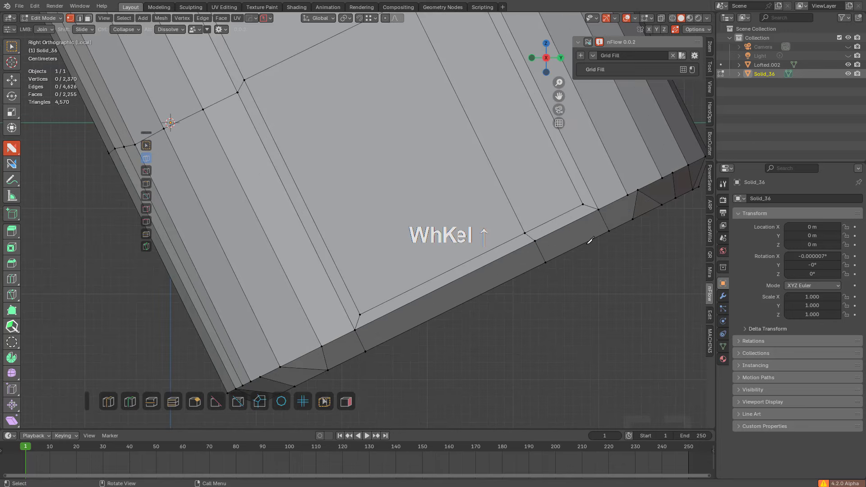
{"action": "key", "text": "k"}
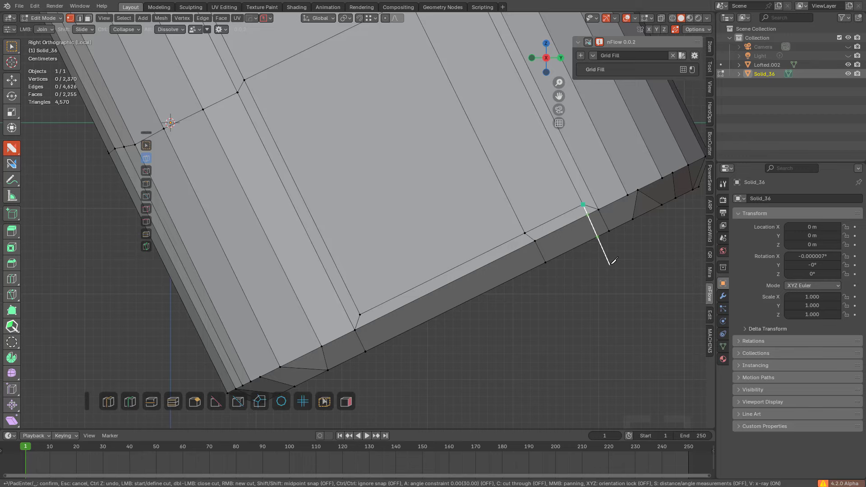
{"action": "left_click", "coordinate": [612, 261]}
{"action": "right_click", "coordinate": [406, 291]}
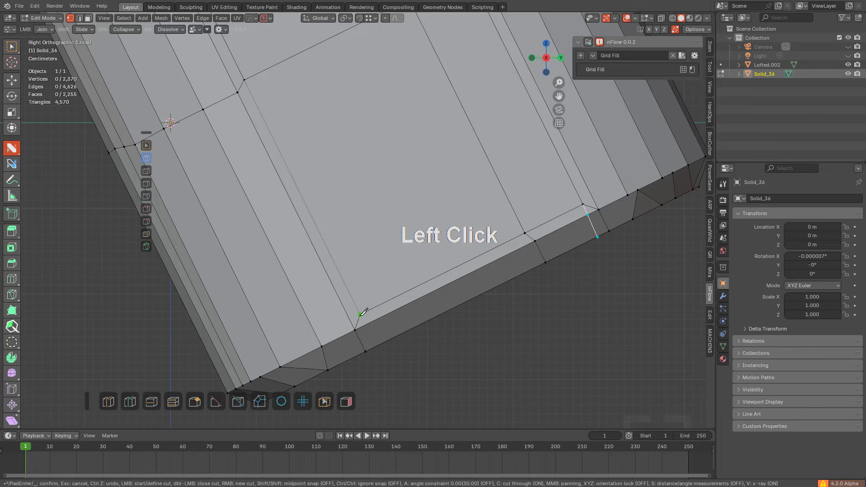
{"action": "left_click", "coordinate": [396, 381]}
{"action": "key", "text": "space"}
Step: Dissolve the inset panel's bottom border edges and the short diagonal edges at its two lower corners
{"action": "middle_click_drag", "start_coordinate": [393, 372], "coordinate": [451, 276], "text": "shift"}
{"action": "key", "text": "alt+a"}
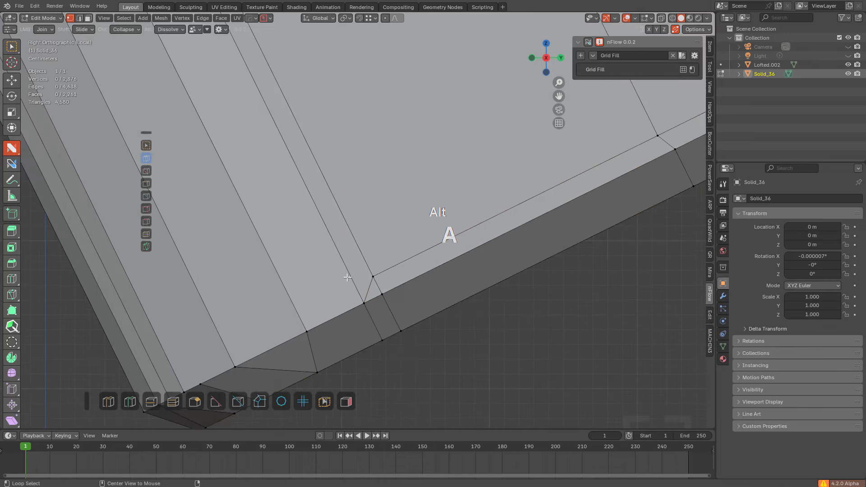
{"action": "left_click", "coordinate": [426, 245], "text": "alt"}
{"action": "middle_click_drag", "start_coordinate": [700, 104], "coordinate": [454, 221], "text": "shift"}
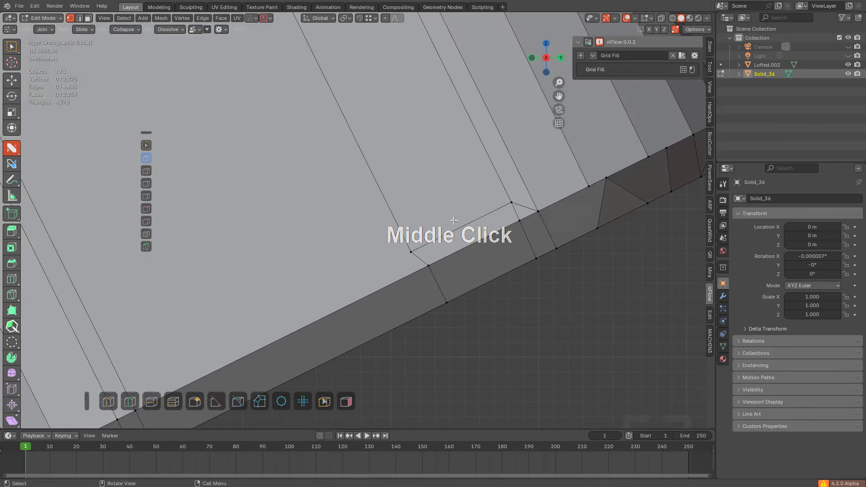
{"action": "left_click", "coordinate": [478, 217], "text": "alt"}
{"action": "left_click", "coordinate": [520, 201], "text": "alt"}
{"action": "key", "text": "ctrl+z"}
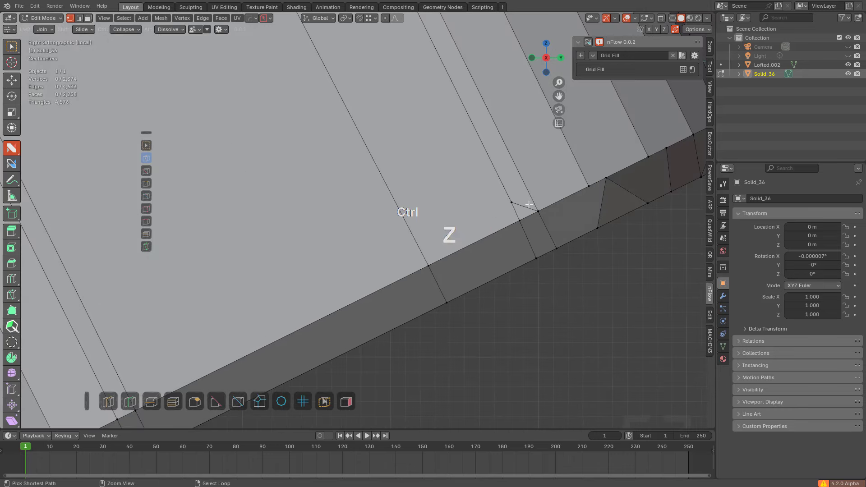
{"action": "left_click", "coordinate": [526, 208], "text": "alt"}
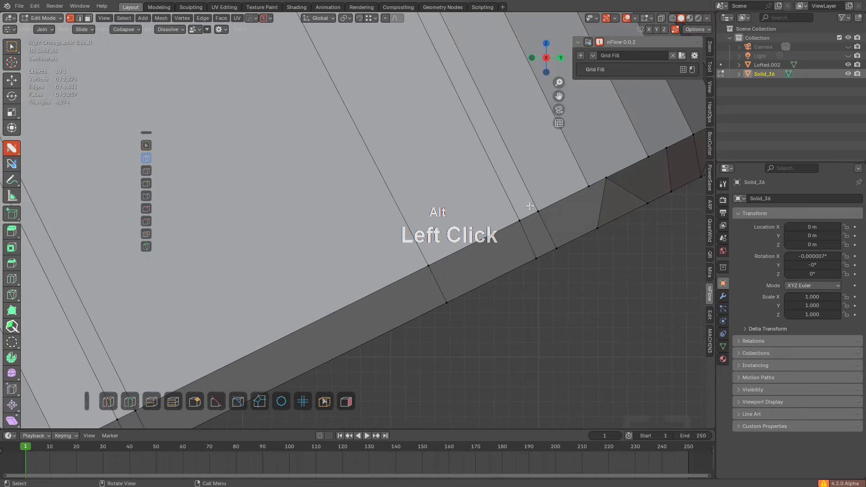
Step: Slide the extra vertex on the grip's bottom bevel edge into the neighbouring vertex at the end of the lengthwise edge
{"action": "middle_click_drag", "start_coordinate": [578, 209], "coordinate": [508, 234], "text": "shift"}
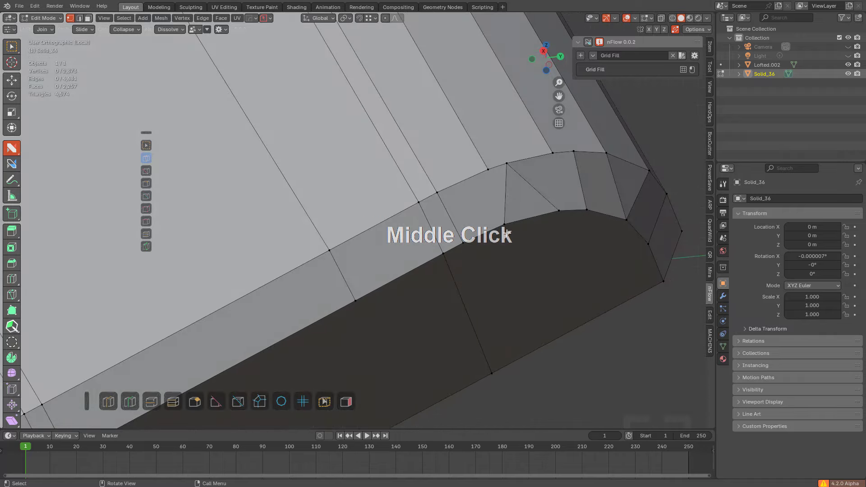
{"action": "middle_click_drag", "start_coordinate": [525, 198], "coordinate": [512, 216], "text": "shift"}
{"action": "left_click_drag", "start_coordinate": [494, 181], "coordinate": [506, 192], "text": "shift"}
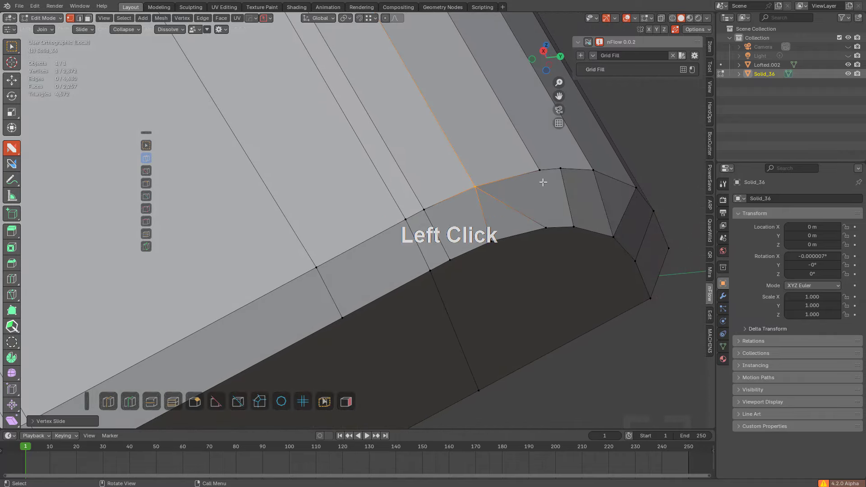
Step: Dissolve the two diagonal edges on the rounded rear corner of the grip's bottom bevel
{"action": "left_click", "coordinate": [554, 198]}
{"action": "key", "text": "2"}
{"action": "middle_click_drag", "start_coordinate": [553, 201], "coordinate": [504, 192]}
{"action": "left_click", "coordinate": [521, 203], "text": "alt"}
{"action": "left_click", "coordinate": [462, 215], "text": "alt"}
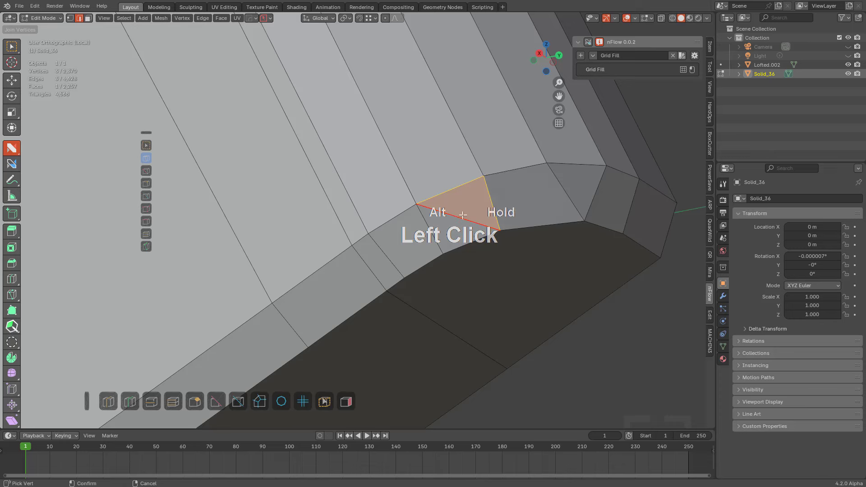
{"action": "key", "text": "alt+a"}
Step: Knife a cut across the bottom bevel from the lengthwise edge's end to the lower rim and dissolve the adjacent diagonal edge
{"action": "key", "text": "k"}
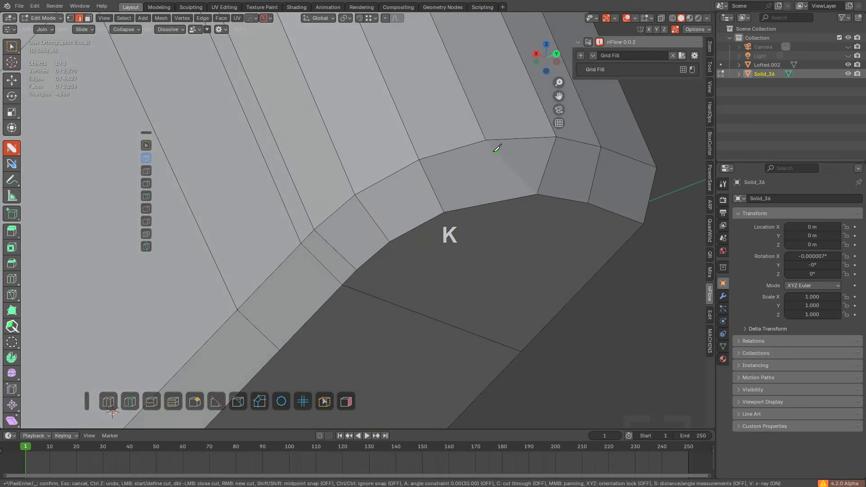
{"action": "key", "text": "space"}
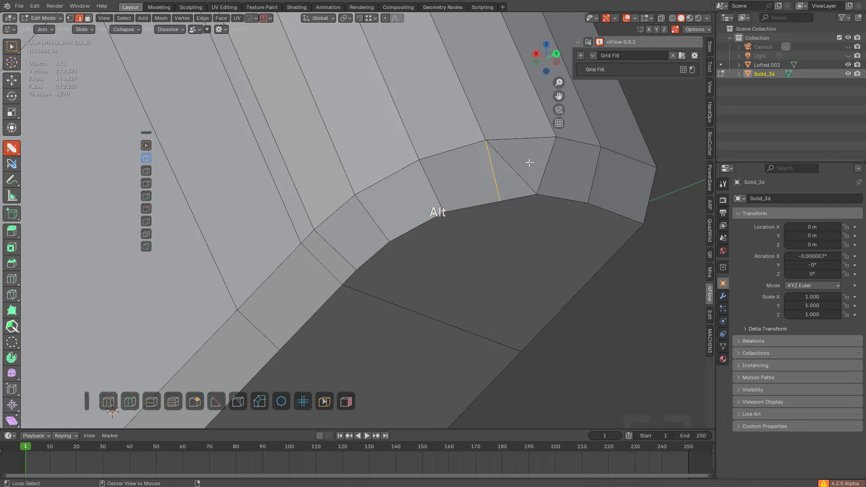
{"action": "left_click", "coordinate": [541, 185], "text": "alt"}
Step: Slide the next lower-rim vertex rearward along the rim until it lines up with the lengthwise edge above
{"action": "left_click", "coordinate": [541, 195], "text": "shift"}
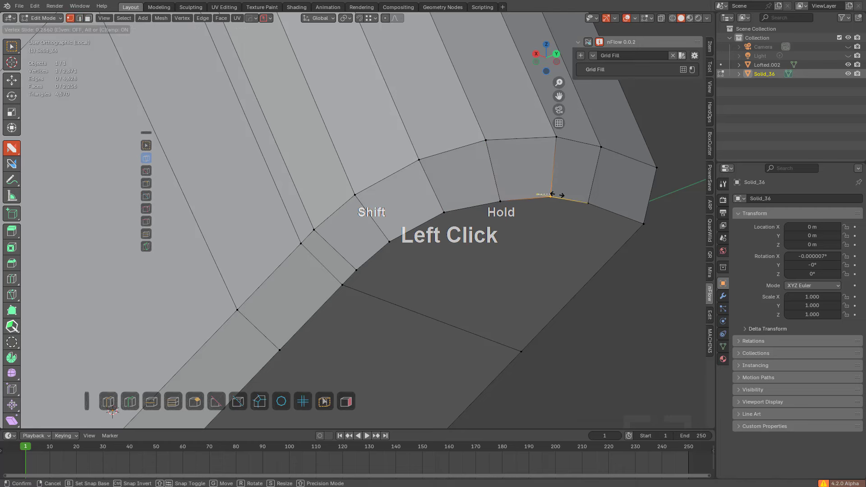
{"action": "left_click_drag", "start_coordinate": [551, 195], "coordinate": [564, 193]}
{"action": "key", "text": "a"}
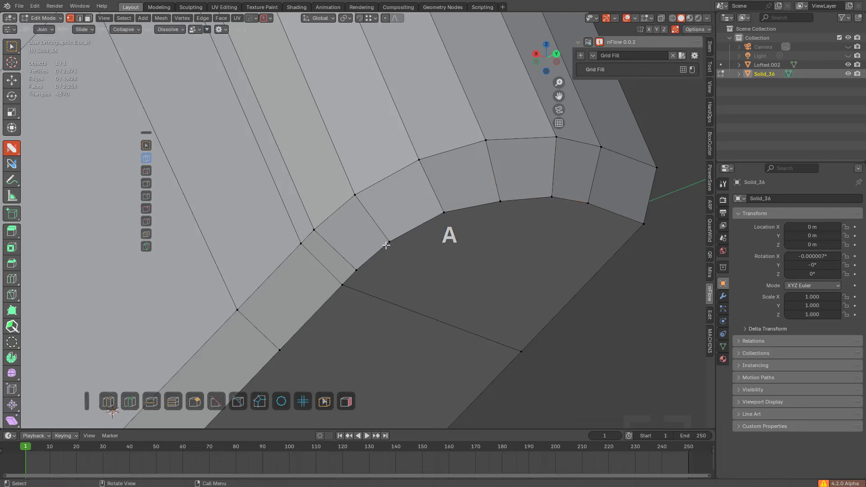
Step: Examine the topology along the grip's side, its bottom bevel and the faces of its bottom cap
{"action": "middle_click_drag", "start_coordinate": [389, 247], "coordinate": [459, 219], "text": "shift"}
{"action": "scroll", "coordinate": [440, 253], "scroll_direction": "down", "scroll_amount": 4}
{"action": "middle_click_drag", "start_coordinate": [371, 135], "coordinate": [462, 299], "text": "shift"}
{"action": "middle_click_drag", "start_coordinate": [400, 180], "coordinate": [464, 275], "text": "shift"}
{"action": "scroll", "coordinate": [464, 274], "scroll_direction": "down", "scroll_amount": 1}
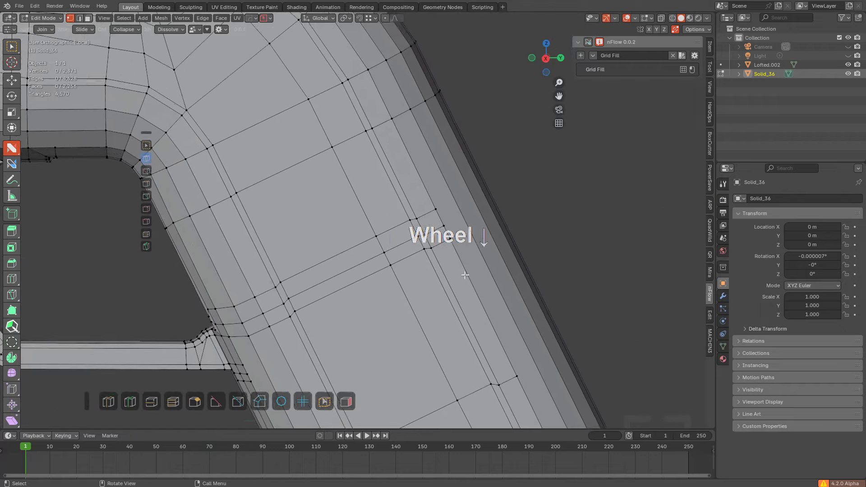
{"action": "middle_click_drag", "start_coordinate": [375, 153], "coordinate": [419, 208], "text": "shift"}
{"action": "scroll", "coordinate": [420, 207], "scroll_direction": "down", "scroll_amount": 2}
{"action": "scroll", "coordinate": [477, 201], "scroll_direction": "up", "scroll_amount": 3}
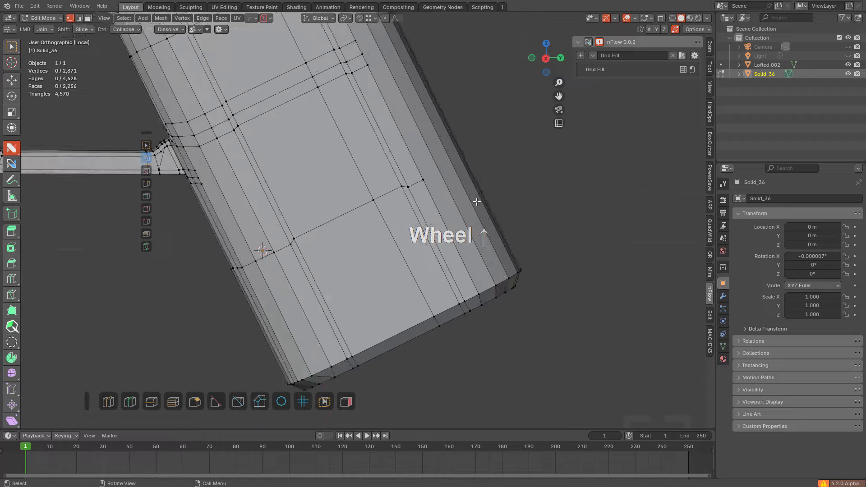
{"action": "middle_click_drag", "start_coordinate": [477, 200], "coordinate": [461, 224]}
{"action": "scroll", "coordinate": [465, 230], "scroll_direction": "up", "scroll_amount": 3}
{"action": "middle_click_drag", "start_coordinate": [501, 293], "coordinate": [429, 223], "text": "shift"}
{"action": "scroll", "coordinate": [436, 225], "scroll_direction": "up", "scroll_amount": 3}
{"action": "middle_click_drag", "start_coordinate": [437, 228], "coordinate": [447, 201]}
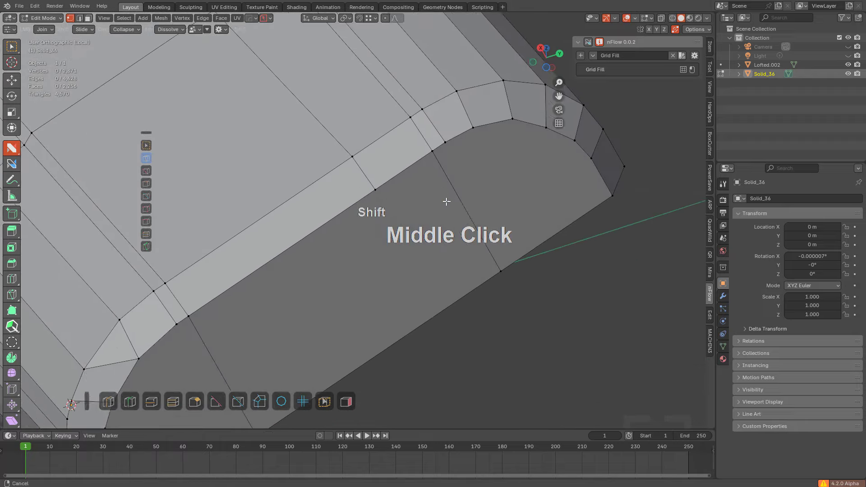
{"action": "scroll", "coordinate": [460, 195], "scroll_direction": "down", "scroll_amount": 2}
{"action": "key", "text": "3"}
{"action": "left_click", "coordinate": [482, 187]}
{"action": "left_click", "coordinate": [236, 330], "text": "ctrl"}
{"action": "scroll", "coordinate": [375, 222], "scroll_direction": "up", "scroll_amount": 2}
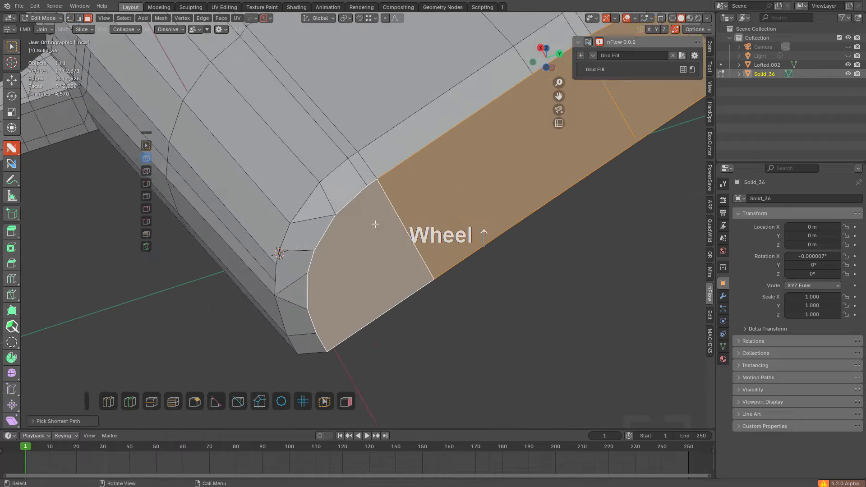
{"action": "middle_click_drag", "start_coordinate": [375, 222], "coordinate": [358, 209]}
{"action": "key", "text": "alt+a"}
Step: Slide the extra lengthwise edge path below the guard bar junction onto the neighbouring lengthwise edge of the grip so they merge
{"action": "scroll", "coordinate": [275, 216], "scroll_direction": "down", "scroll_amount": 1}
{"action": "middle_click_drag", "start_coordinate": [275, 216], "coordinate": [447, 227], "text": "shift"}
{"action": "scroll", "coordinate": [400, 286], "scroll_direction": "down", "scroll_amount": 4}
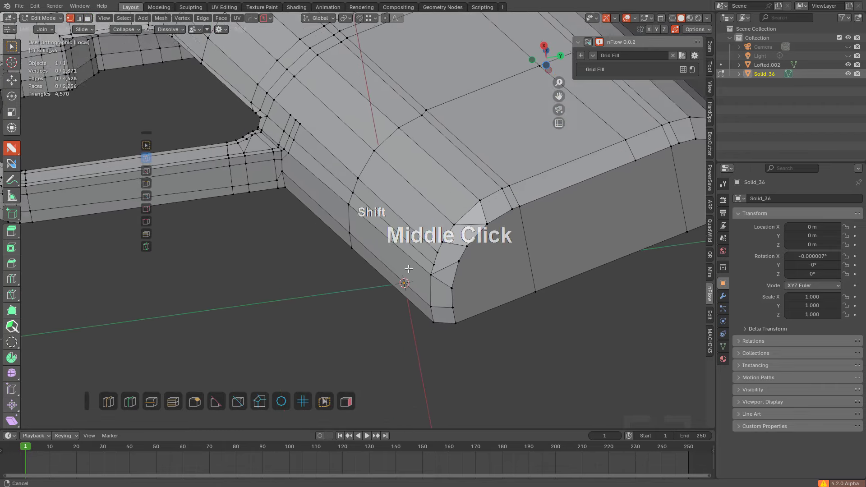
{"action": "scroll", "coordinate": [445, 236], "scroll_direction": "up", "scroll_amount": 2}
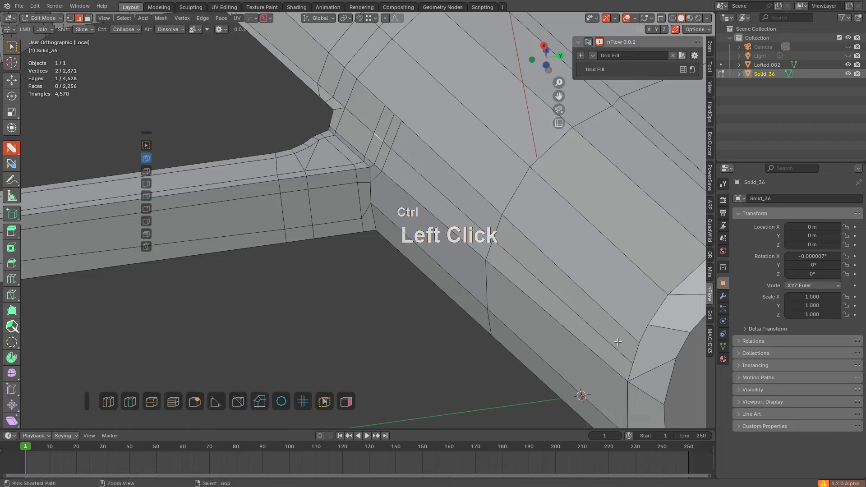
{"action": "key", "text": "g"}
{"action": "key", "text": "g"}
{"action": "left_click", "coordinate": [448, 201]}
{"action": "scroll", "coordinate": [429, 214], "scroll_direction": "up", "scroll_amount": 2}
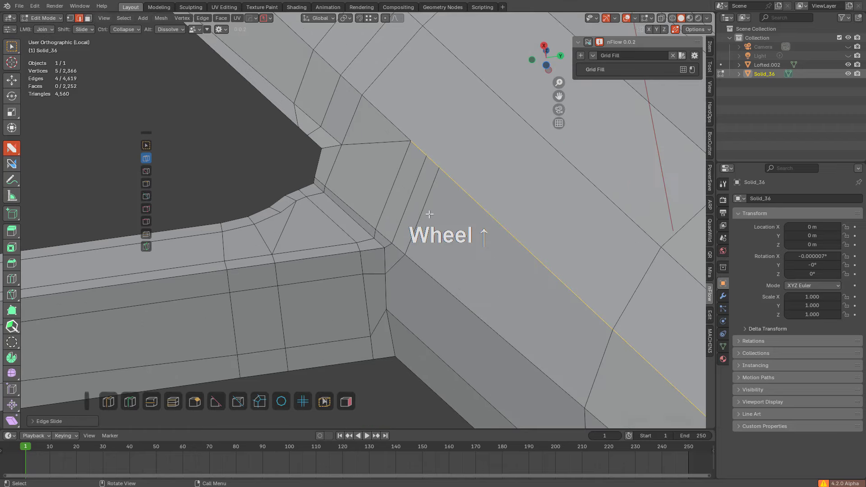
{"action": "key", "text": "g"}
{"action": "right_click", "coordinate": [570, 120]}
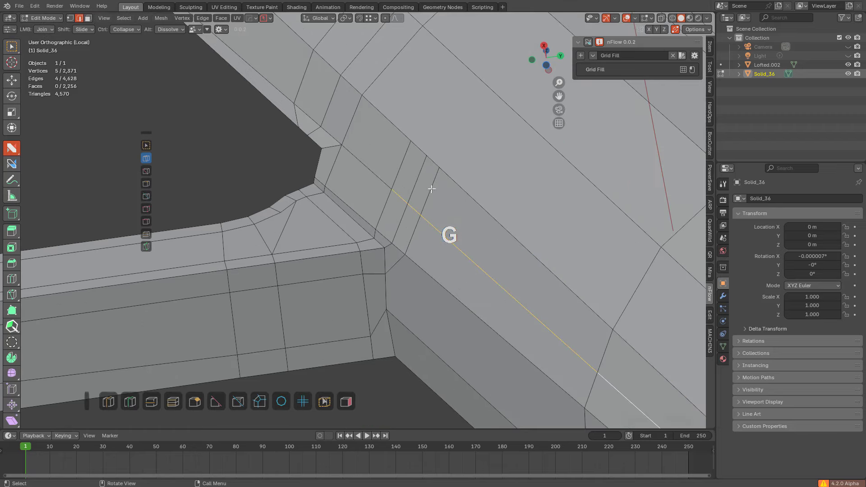
{"action": "key", "text": "g"}
{"action": "key", "text": "g"}
{"action": "left_click", "coordinate": [468, 84]}
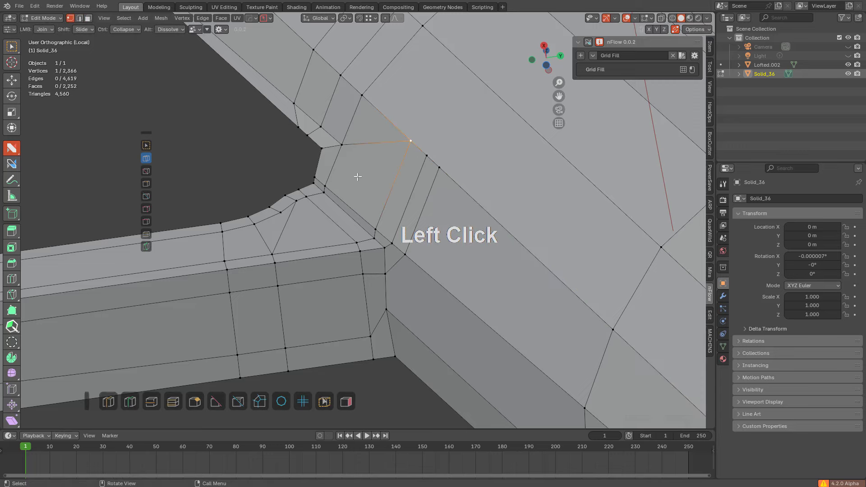
Step: Join the guard bar's inner corner vertex to the merged vertex on the grip's lengthwise edge and dissolve the edge above it
{"action": "left_click_drag", "start_coordinate": [333, 180], "coordinate": [408, 144]}
{"action": "left_click", "coordinate": [369, 140], "text": "alt"}
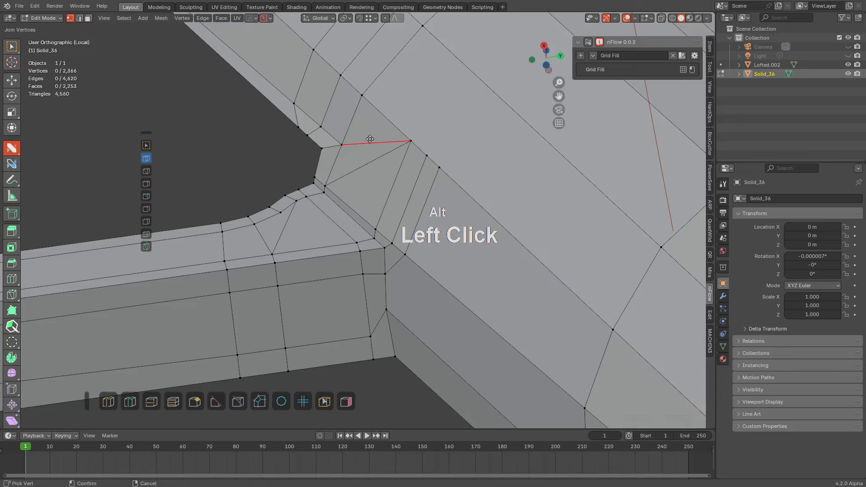
{"action": "key", "text": "alt+a"}
Step: Slide the two middle segments of the lower cross edge on the grip's side slightly downward to straighten it
{"action": "middle_click_drag", "start_coordinate": [402, 167], "coordinate": [453, 270]}
{"action": "scroll", "coordinate": [425, 194], "scroll_direction": "down", "scroll_amount": 3}
{"action": "scroll", "coordinate": [454, 271], "scroll_direction": "down", "scroll_amount": 1}
{"action": "middle_click_drag", "start_coordinate": [453, 270], "coordinate": [474, 192]}
{"action": "scroll", "coordinate": [458, 244], "scroll_direction": "down", "scroll_amount": 2}
{"action": "scroll", "coordinate": [473, 192], "scroll_direction": "up", "scroll_amount": 2}
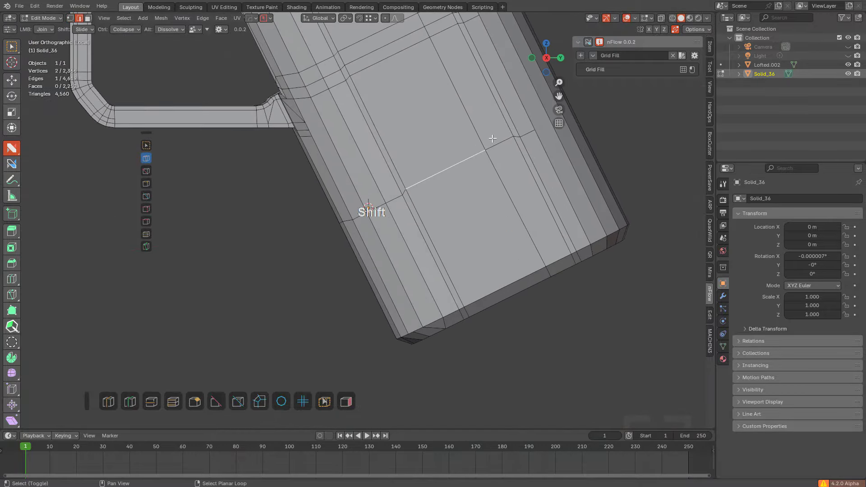
{"action": "key", "text": "g"}
{"action": "key", "text": "g"}
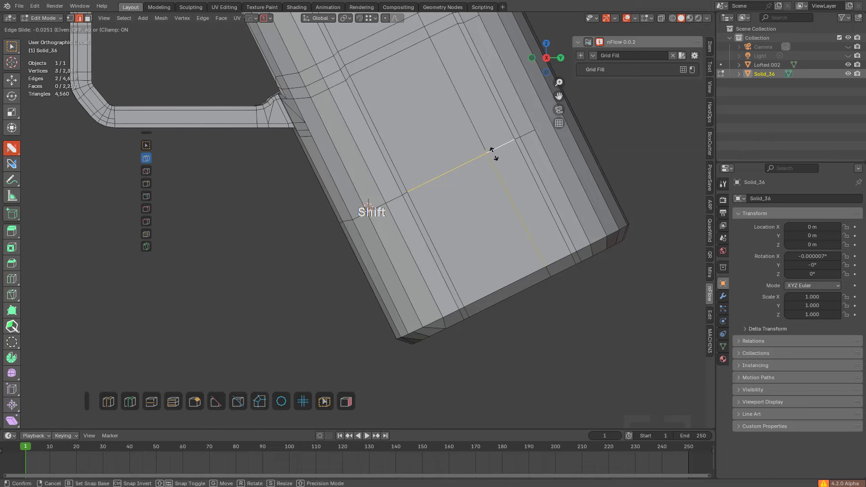
{"action": "left_click", "coordinate": [435, 199]}
Step: Slide the whole lower cross loop toward the grip's bottom end with Even on, by a factor of about 0.76
{"action": "middle_click_drag", "start_coordinate": [435, 199], "coordinate": [459, 231]}
{"action": "left_click", "coordinate": [421, 175], "text": "alt"}
{"action": "key", "text": "g"}
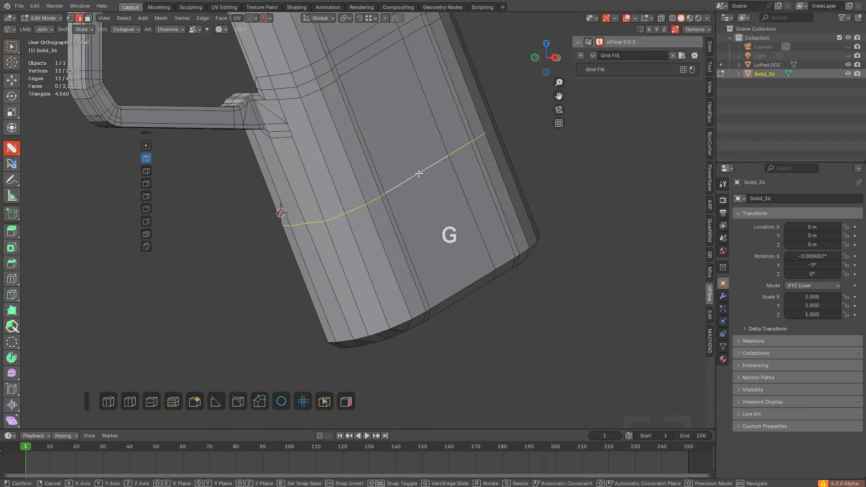
{"action": "key", "text": "g"}
{"action": "key", "text": "e"}
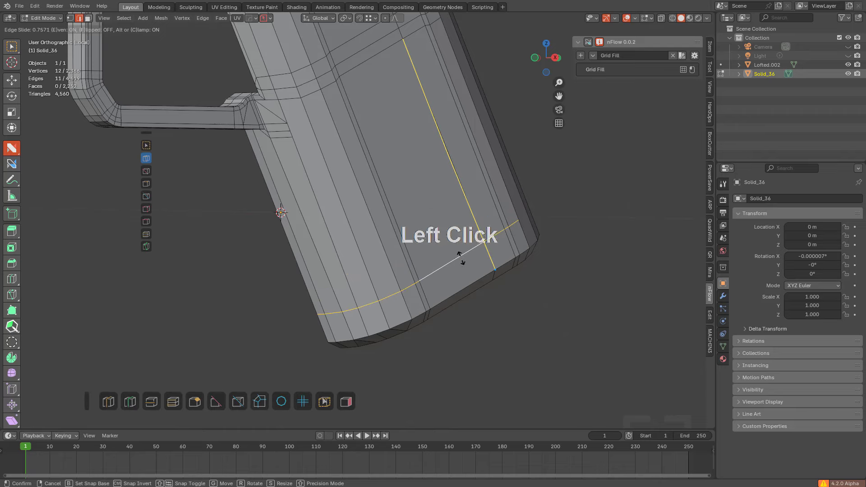
{"action": "left_click", "coordinate": [460, 258]}
{"action": "key", "text": "ctrl+r"}
{"action": "left_click", "coordinate": [397, 203]}
{"action": "left_click", "coordinate": [389, 209]}
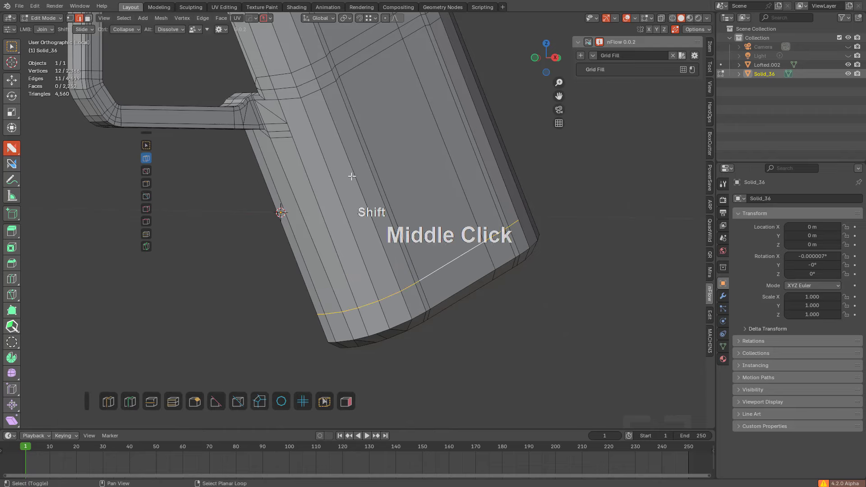
Step: Slide the outer ends of the two lower short edges under the guard bar into the vertex above and dissolve the middle edge
{"action": "middle_click_drag", "start_coordinate": [352, 176], "coordinate": [331, 141], "text": "shift"}
{"action": "scroll", "coordinate": [384, 202], "scroll_direction": "up", "scroll_amount": 2}
{"action": "middle_click_drag", "start_coordinate": [385, 202], "coordinate": [361, 199], "text": "shift"}
{"action": "scroll", "coordinate": [369, 206], "scroll_direction": "up", "scroll_amount": 2}
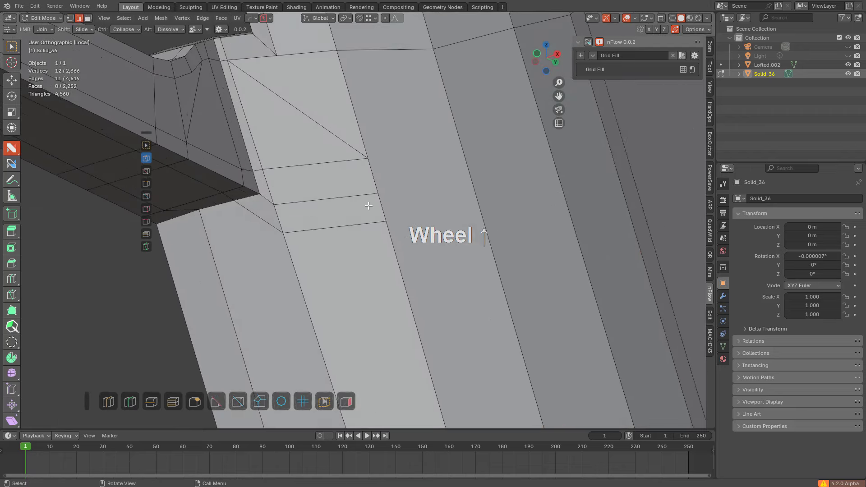
{"action": "key", "text": "1"}
{"action": "left_click_drag", "start_coordinate": [377, 194], "coordinate": [366, 160], "text": "shift"}
{"action": "left_click_drag", "start_coordinate": [385, 221], "coordinate": [355, 151], "text": "shift"}
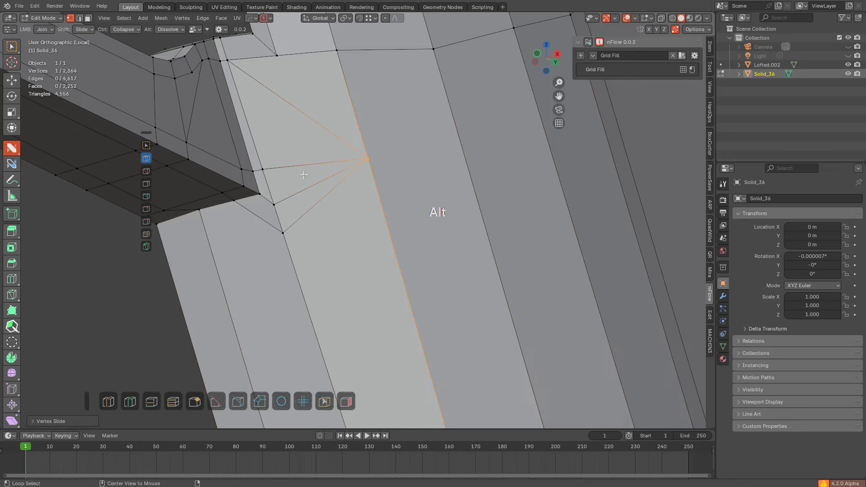
{"action": "left_click", "coordinate": [306, 177], "text": "alt"}
Step: Add a loop cut across the grip's side just below the guard bar and join its front end to the merged vertex
{"action": "key", "text": "ctrl+r"}
{"action": "left_click", "coordinate": [444, 168]}
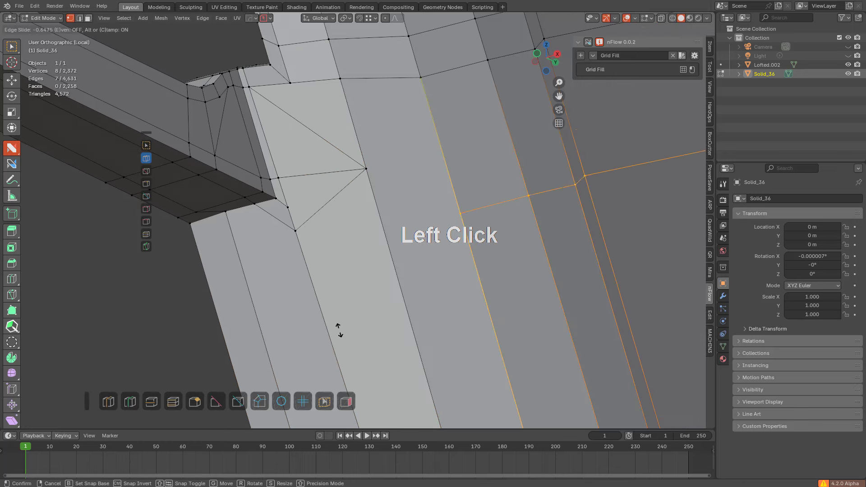
{"action": "left_click", "coordinate": [309, 280]}
{"action": "left_click_drag", "start_coordinate": [365, 171], "coordinate": [443, 150]}
Step: Slide the new loop's two segments on the flat side face slightly downward to straighten the line
{"action": "middle_click_drag", "start_coordinate": [535, 244], "coordinate": [379, 323], "text": "shift"}
{"action": "key", "text": "2"}
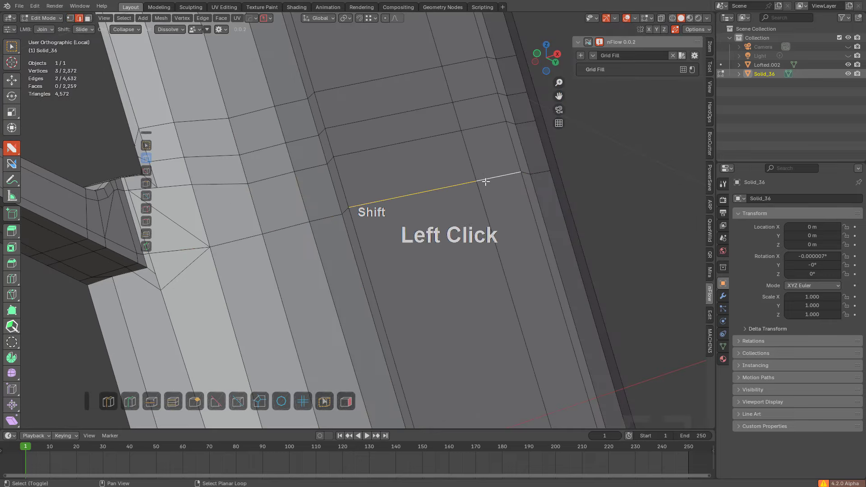
{"action": "key", "text": "g"}
{"action": "key", "text": "g"}
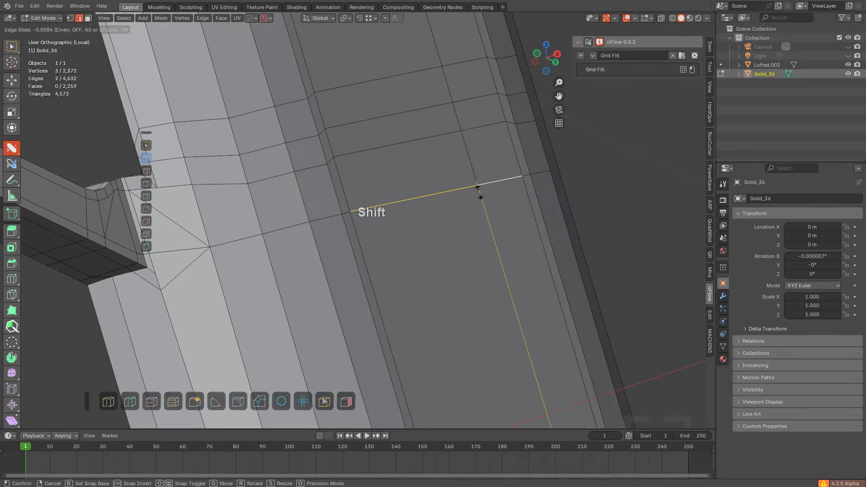
{"action": "left_click", "coordinate": [479, 192]}
Step: Add an even loop cut across the grip's side, partway between the guard bar and the lower cross loop
{"action": "scroll", "coordinate": [430, 331], "scroll_direction": "down", "scroll_amount": 4}
{"action": "middle_click_drag", "start_coordinate": [430, 331], "coordinate": [437, 284], "text": "shift"}
{"action": "key", "text": "ctrl+r"}
{"action": "left_click", "coordinate": [396, 283]}
{"action": "key", "text": "e"}
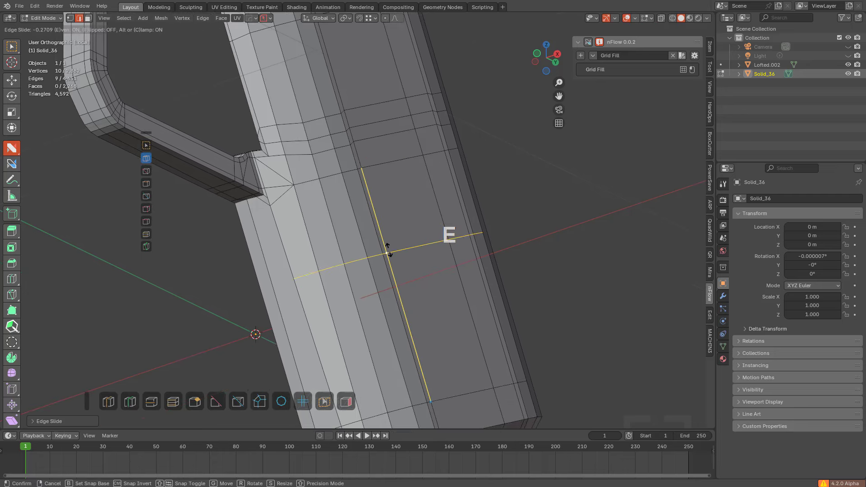
{"action": "left_click", "coordinate": [379, 233]}
Step: Add a loop cut across the narrow front edge strip in line with the mid-grip loop and join it to that loop's end
{"action": "key", "text": "ctrl+r"}
{"action": "left_click", "coordinate": [255, 263]}
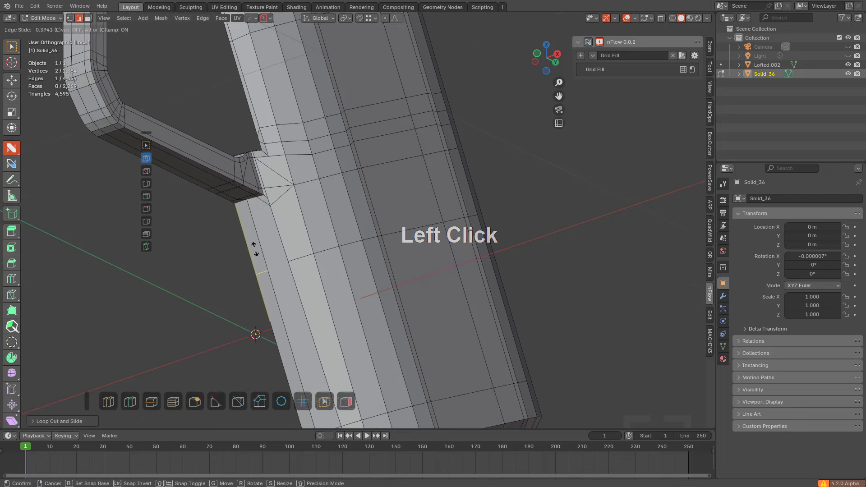
{"action": "left_click", "coordinate": [255, 247]}
{"action": "key", "text": "1"}
{"action": "left_click_drag", "start_coordinate": [267, 267], "coordinate": [289, 262]}
{"action": "key", "text": "alt+a"}
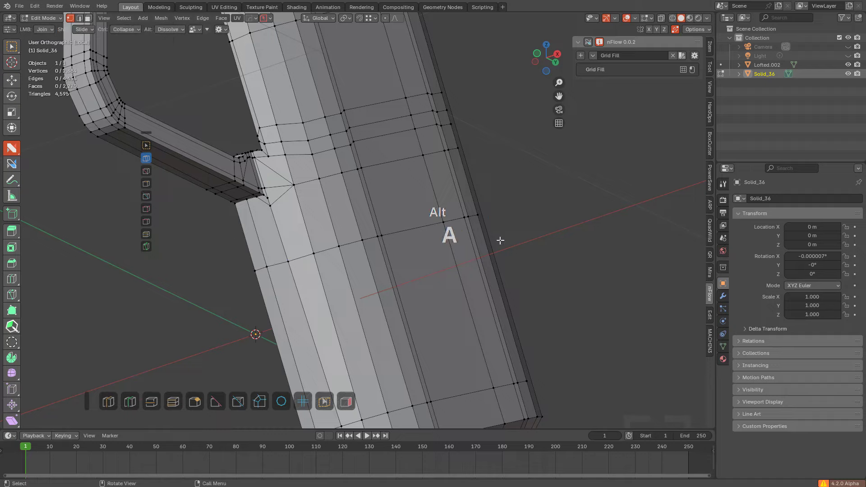
Step: Add a loop cut across the grip's rear strips in line with the rear end of the mid-grip side loop
{"action": "middle_click_drag", "start_coordinate": [498, 241], "coordinate": [404, 290]}
{"action": "middle_click_drag", "start_coordinate": [514, 223], "coordinate": [424, 289], "text": "shift"}
{"action": "left_click", "coordinate": [482, 237]}
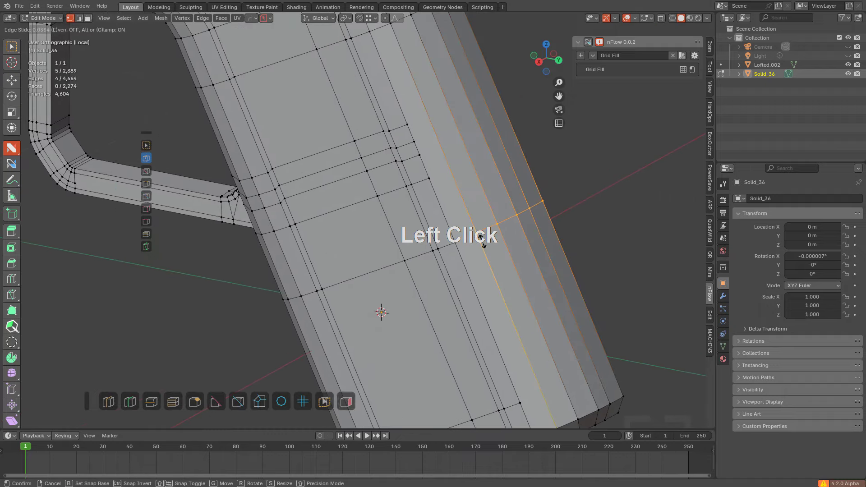
{"action": "left_click", "coordinate": [456, 242]}
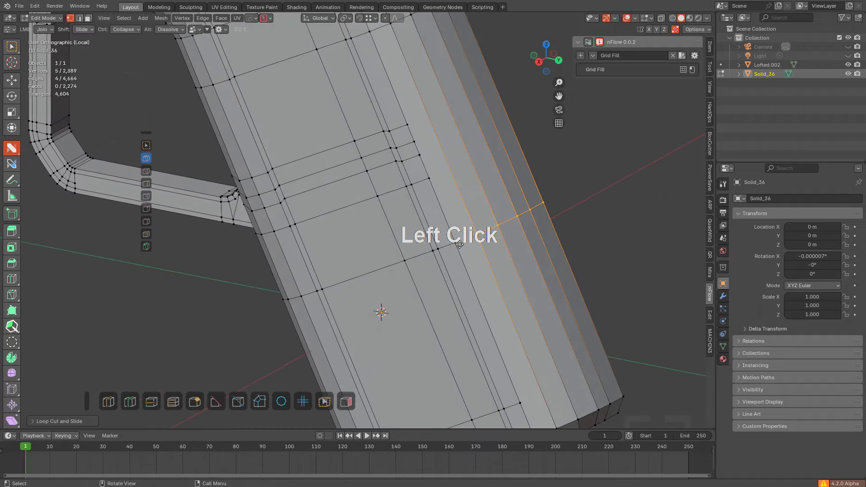
Step: Add a loop cut across the rear strips level with the lowest cross edge beside the guard bar and join the two ends
{"action": "left_click", "coordinate": [448, 171]}
{"action": "left_click", "coordinate": [461, 210]}
{"action": "left_click_drag", "start_coordinate": [429, 179], "coordinate": [451, 168]}
Step: Add three more loop cuts across the rear strips and join them to the ends of the three closely spaced side cross edges
{"action": "middle_click_drag", "start_coordinate": [453, 152], "coordinate": [448, 208], "text": "shift"}
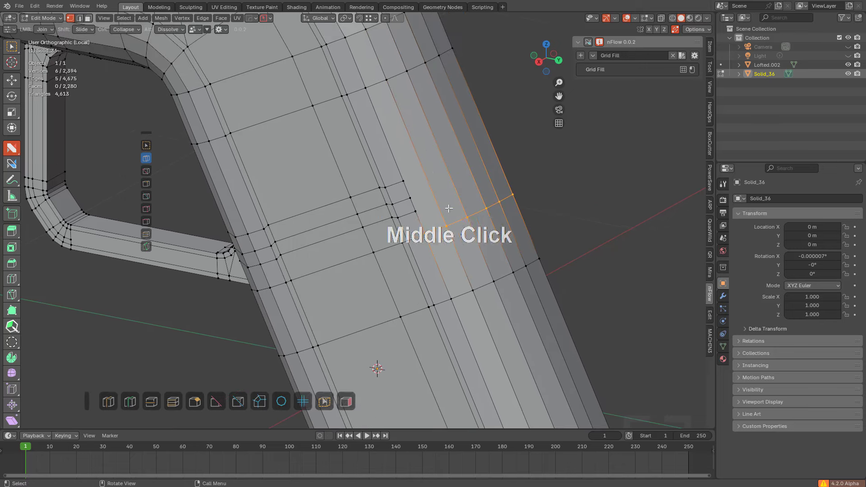
{"action": "key", "text": "ctrl+r"}
{"action": "left_click", "coordinate": [430, 175]}
{"action": "left_click", "coordinate": [408, 179]}
{"action": "key", "text": "ctrl+r"}
{"action": "left_click", "coordinate": [436, 194]}
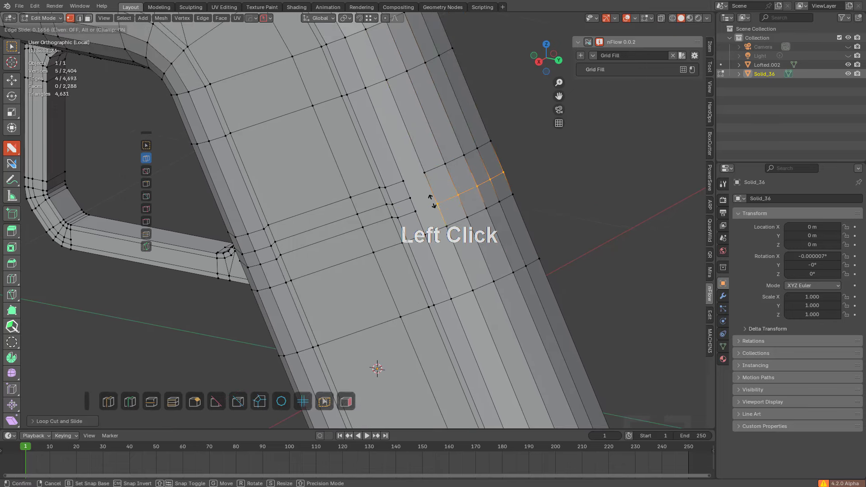
{"action": "left_click", "coordinate": [432, 202]}
{"action": "left_click", "coordinate": [445, 188]}
{"action": "left_click", "coordinate": [408, 194]}
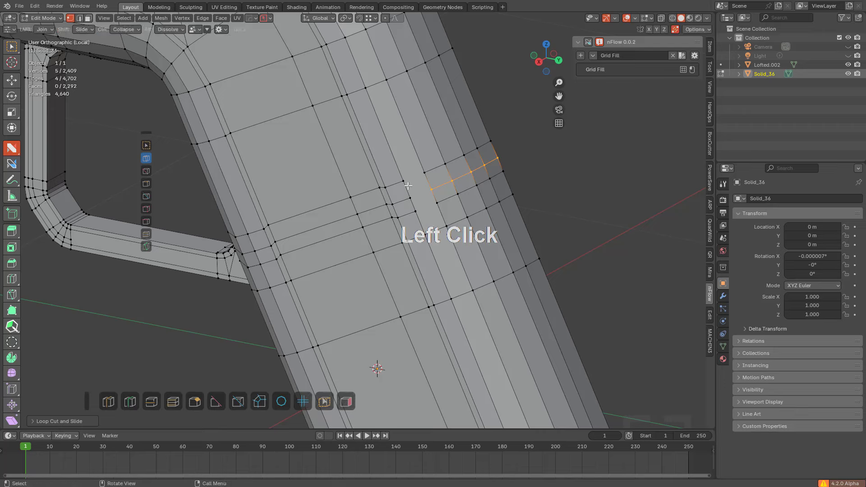
{"action": "left_click_drag", "start_coordinate": [405, 183], "coordinate": [434, 204]}
{"action": "key", "text": "alt+a"}
{"action": "middle_click_drag", "start_coordinate": [418, 221], "coordinate": [414, 213], "text": "shift"}
{"action": "scroll", "coordinate": [402, 234], "scroll_direction": "down", "scroll_amount": 1}
{"action": "middle_click_drag", "start_coordinate": [383, 259], "coordinate": [431, 235]}
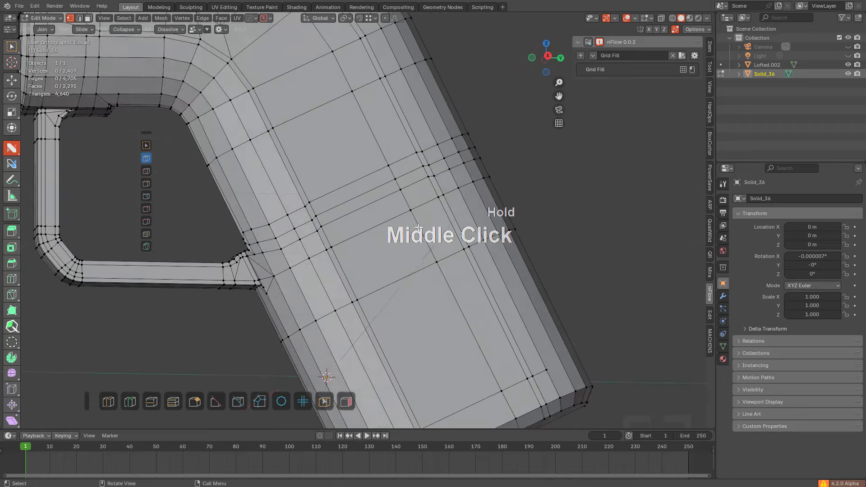
{"action": "scroll", "coordinate": [441, 284], "scroll_direction": "down", "scroll_amount": 1}
{"action": "middle_click_drag", "start_coordinate": [451, 327], "coordinate": [442, 264], "text": "shift"}
{"action": "mouse_move", "coordinate": [442, 280]}
{"action": "middle_mouse_down", "text": "shift"}
{"action": "mouse_move", "coordinate": [446, 300]}
{"action": "mouse_move", "coordinate": [429, 270]}
{"action": "middle_mouse_up", "text": "shift"}
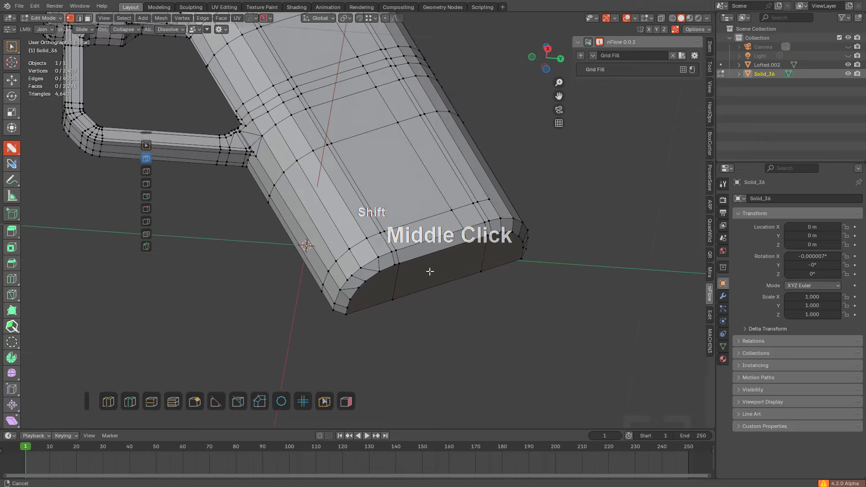
Step: Knife-cut a cross edge over the rounded corner rim at the grip's lower end, from the side edge's vertex to the end outline
{"action": "scroll", "coordinate": [429, 271], "scroll_direction": "down", "scroll_amount": 1}
{"action": "middle_click_drag", "start_coordinate": [440, 304], "coordinate": [442, 288]}
{"action": "scroll", "coordinate": [396, 255], "scroll_direction": "up", "scroll_amount": 4}
{"action": "middle_click_drag", "start_coordinate": [395, 256], "coordinate": [436, 279], "text": "shift"}
{"action": "scroll", "coordinate": [415, 276], "scroll_direction": "up", "scroll_amount": 4}
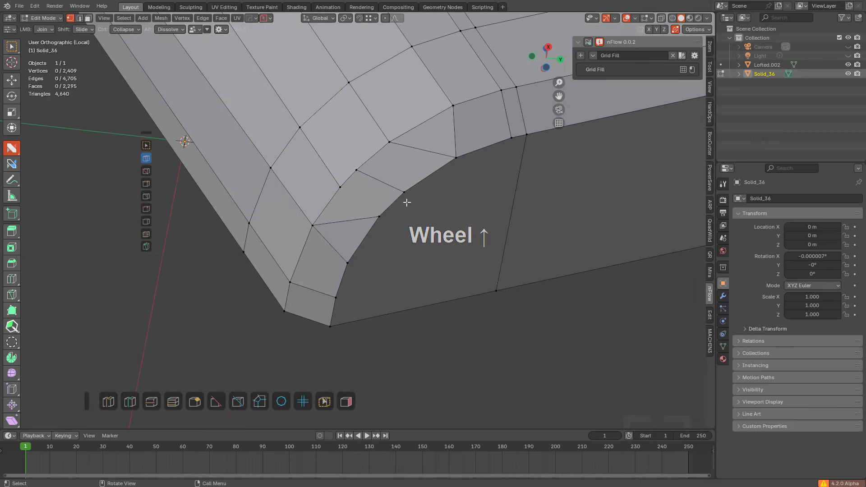
{"action": "left_click", "coordinate": [374, 240]}
{"action": "key", "text": "g"}
{"action": "key", "text": "g"}
{"action": "left_click", "coordinate": [368, 181]}
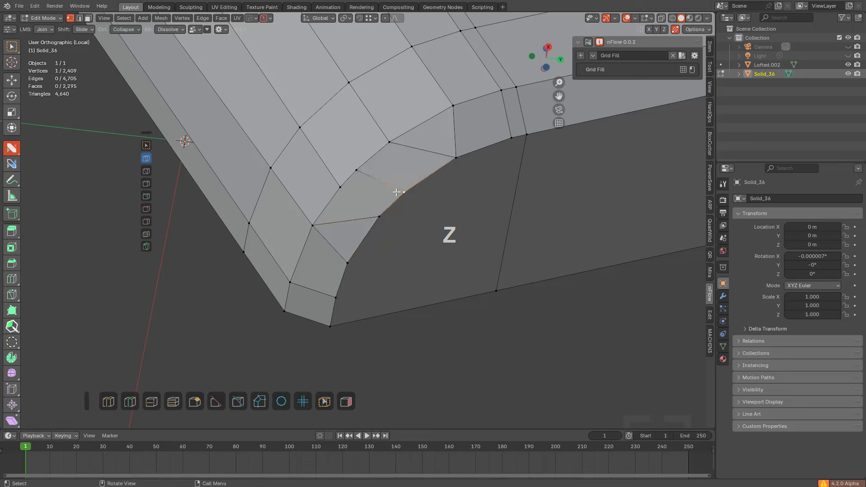
{"action": "key", "text": "k"}
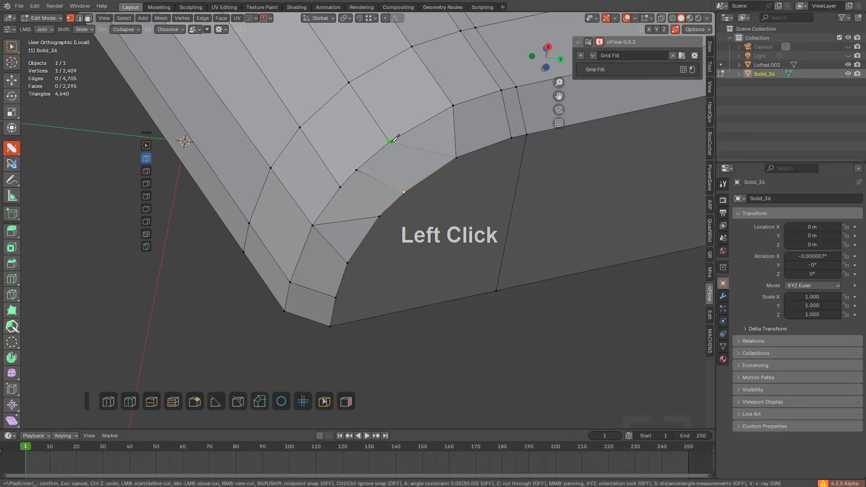
{"action": "key", "text": "space"}
Step: Slide the two stray vertices of the rounded corner rim onto their neighbouring vertices to straighten the cross edge
{"action": "left_click", "coordinate": [403, 189]}
{"action": "key", "text": "g"}
{"action": "key", "text": "g"}
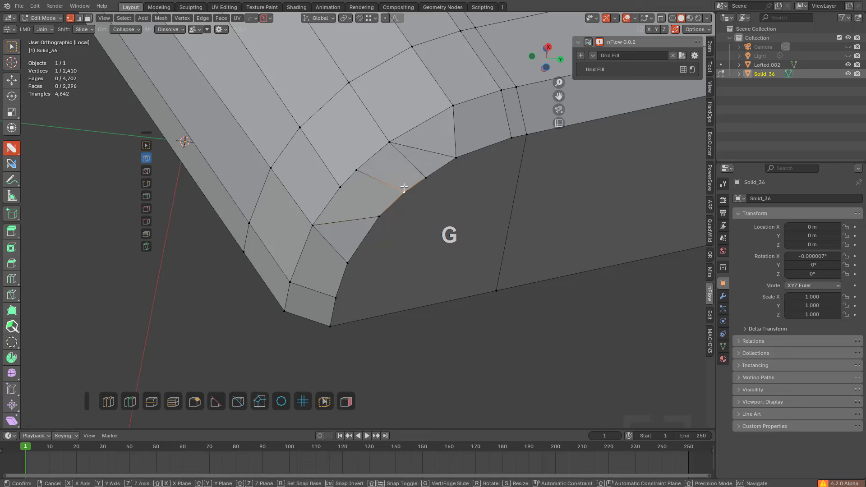
{"action": "left_click", "coordinate": [379, 211]}
{"action": "left_click", "coordinate": [357, 165]}
{"action": "key", "text": "g"}
{"action": "left_click", "coordinate": [340, 186]}
Step: Dissolve the remaining diagonal edges across the rounded corner rim and slide its outline vertices into even spacing
{"action": "left_click", "coordinate": [347, 201], "text": "alt"}
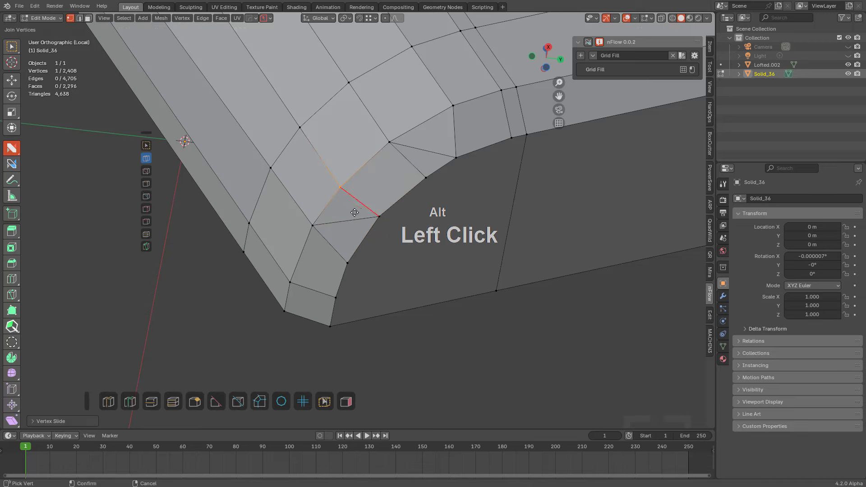
{"action": "scroll", "coordinate": [478, 177], "scroll_direction": "up", "scroll_amount": 3}
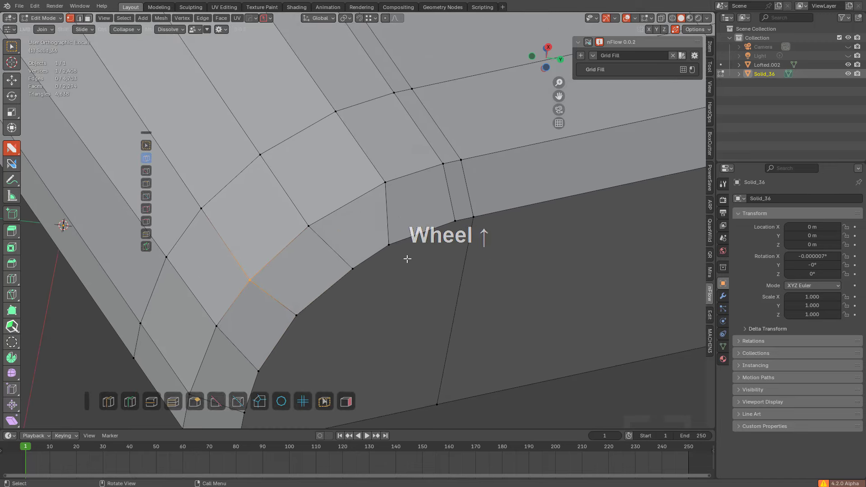
{"action": "left_click_drag", "start_coordinate": [391, 248], "coordinate": [290, 323], "text": "shift"}
{"action": "left_click_drag", "start_coordinate": [351, 267], "coordinate": [341, 271], "text": "shift"}
{"action": "scroll", "coordinate": [418, 233], "scroll_direction": "down", "scroll_amount": 3}
{"action": "scroll", "coordinate": [418, 233], "scroll_direction": "down", "scroll_amount": 3}
Step: Select the three end-cap faces at the grip's lower end and inset them together
{"action": "middle_click_drag", "start_coordinate": [512, 256], "coordinate": [417, 228]}
{"action": "key", "text": "3"}
{"action": "left_click", "coordinate": [406, 212]}
{"action": "left_click", "coordinate": [296, 276], "text": "shift"}
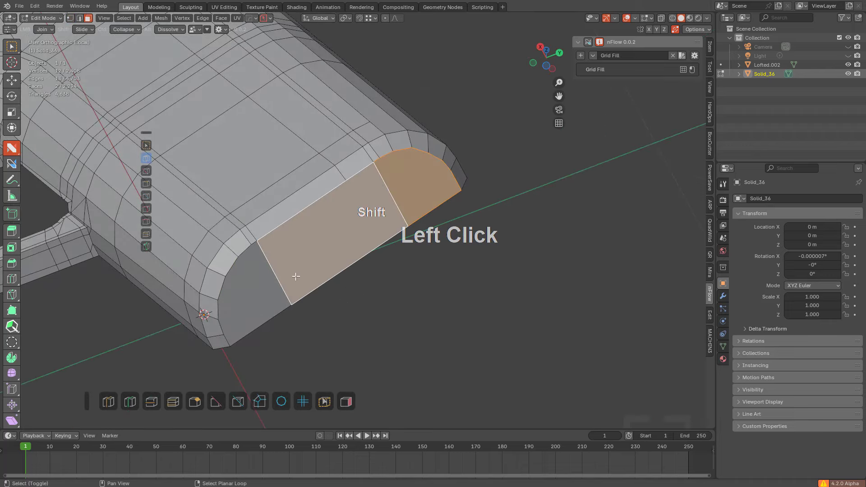
{"action": "left_click", "coordinate": [268, 295], "text": "shift"}
{"action": "middle_click_drag", "start_coordinate": [268, 294], "coordinate": [547, 321], "text": "shift"}
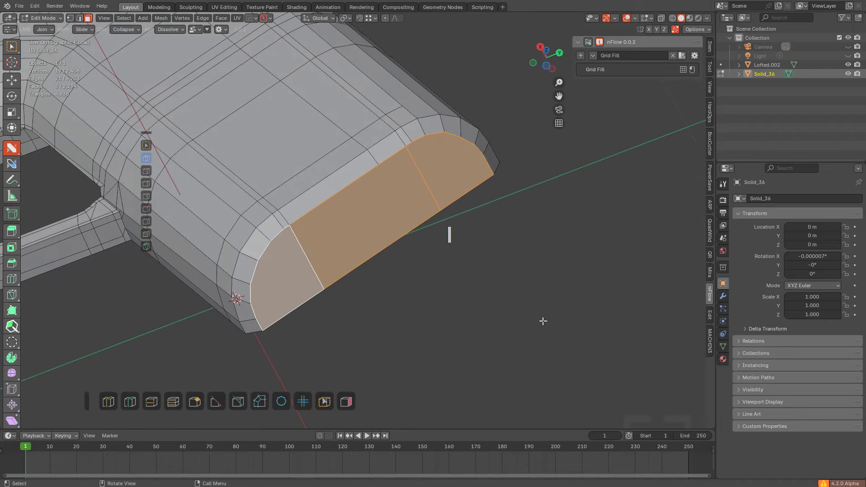
{"action": "key", "text": "i"}
{"action": "key", "text": "alt+a"}
{"action": "middle_click_drag", "start_coordinate": [481, 296], "coordinate": [471, 277]}
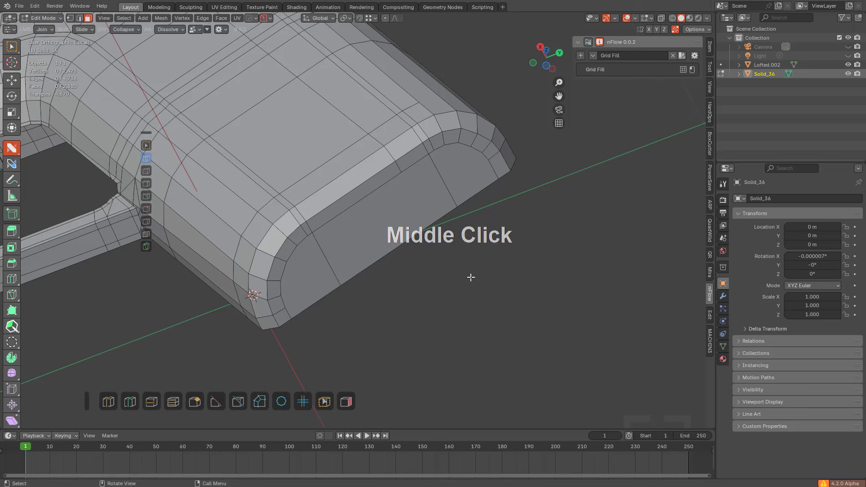
Step: Join three pairs of opposite inset vertices with lengthwise edges across the grip's end cap
{"action": "key", "text": "1"}
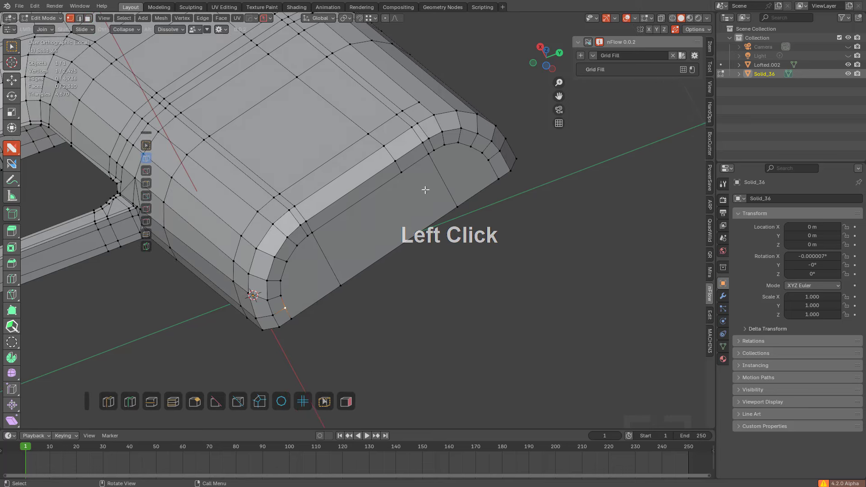
{"action": "key", "text": "j"}
{"action": "left_click", "coordinate": [482, 152]}
{"action": "key", "text": "j"}
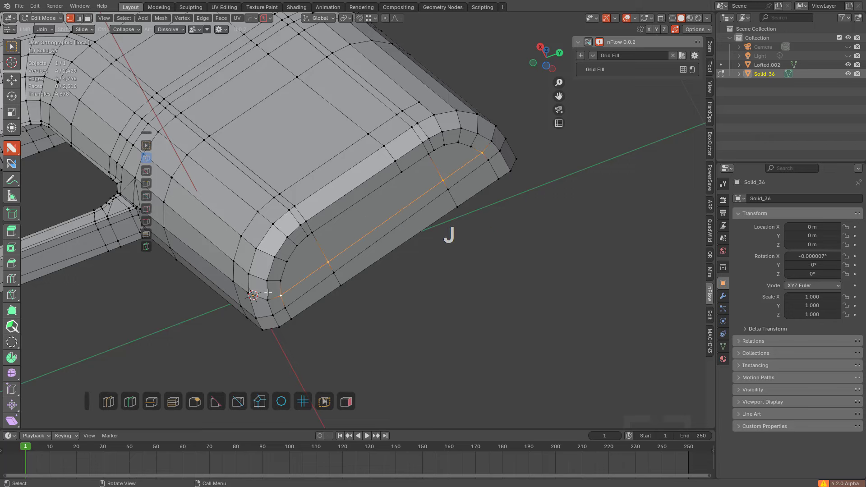
{"action": "left_click", "coordinate": [280, 281]}
{"action": "scroll", "coordinate": [454, 165], "scroll_direction": "up", "scroll_amount": 2}
{"action": "key", "text": "j"}
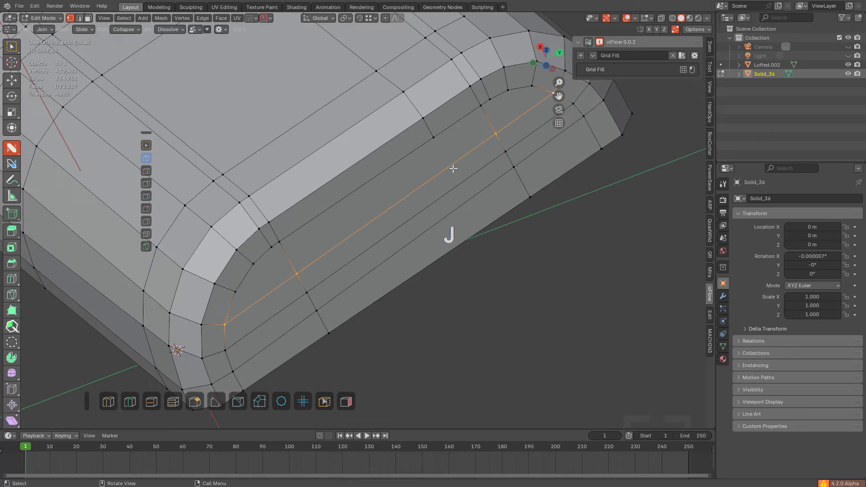
{"action": "key", "text": "alt+a"}
Step: Add two loop cuts across the end cap's lengthwise strips near the front curve and join them to the inset rim vertices
{"action": "middle_click_drag", "start_coordinate": [282, 264], "coordinate": [282, 257], "text": "shift"}
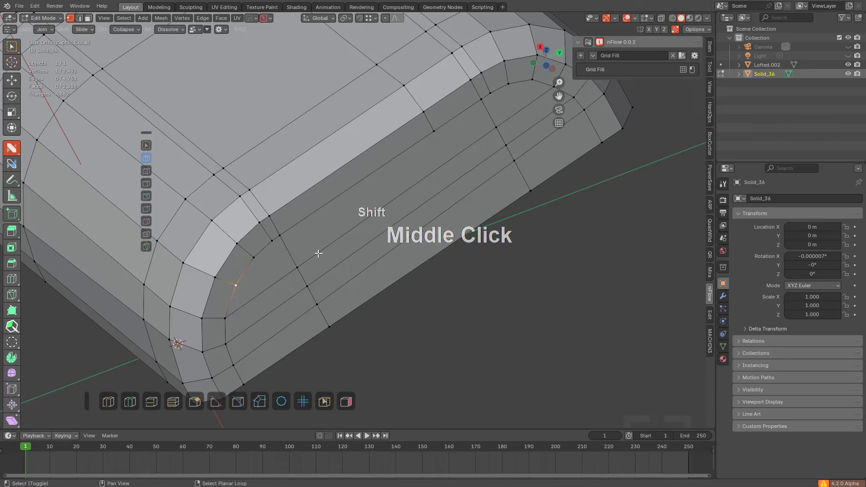
{"action": "key", "text": "ctrl+r"}
{"action": "left_click", "coordinate": [271, 284]}
{"action": "key", "text": "alt+a"}
{"action": "left_click", "coordinate": [257, 288]}
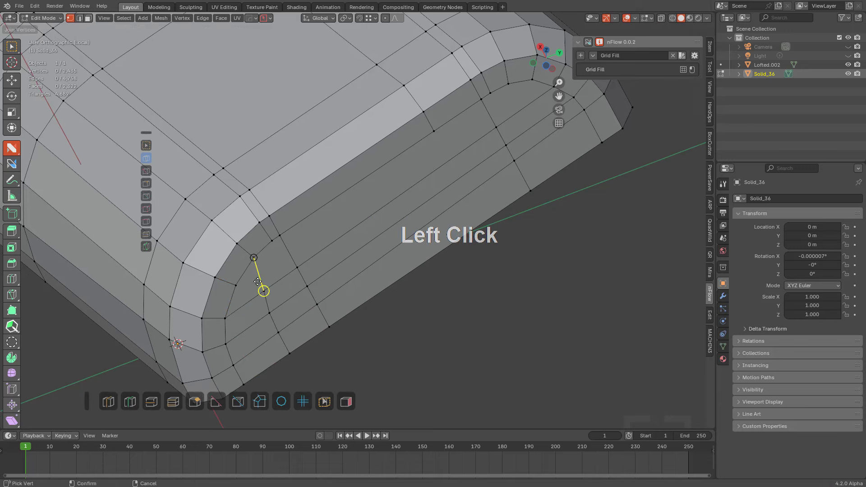
{"action": "key", "text": "ctrl+r"}
{"action": "left_click", "coordinate": [292, 289]}
{"action": "left_click_drag", "start_coordinate": [272, 241], "coordinate": [289, 274]}
Step: Add loop cuts across the end cap's strips near the rear curve and join them to the inset rim vertices
{"action": "middle_click_drag", "start_coordinate": [527, 125], "coordinate": [435, 206], "text": "shift"}
{"action": "key", "text": "ctrl+r"}
{"action": "left_click", "coordinate": [430, 197]}
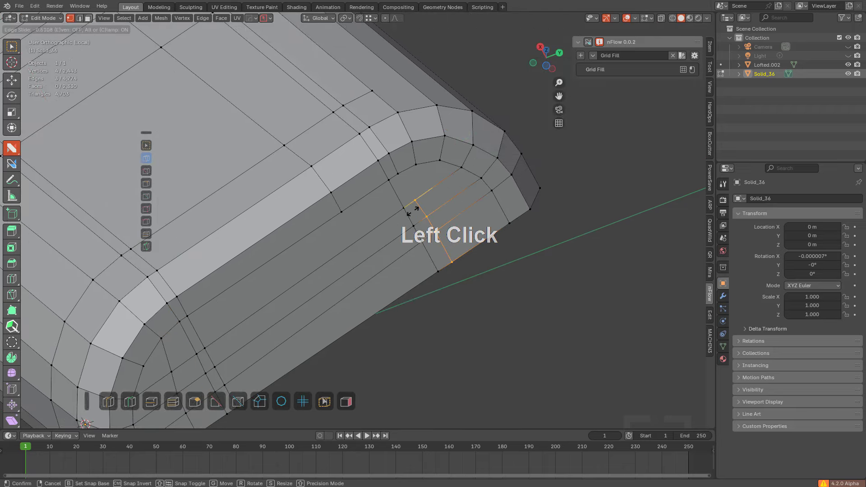
{"action": "left_click", "coordinate": [412, 209]}
{"action": "left_click_drag", "start_coordinate": [400, 176], "coordinate": [417, 199]}
{"action": "left_click", "coordinate": [432, 190]}
Step: Add a loop cut across the middle of the end cap's strips and join it to the loose vertex of the long inset edge
{"action": "key", "text": "ctrl+r"}
{"action": "left_click", "coordinate": [374, 231]}
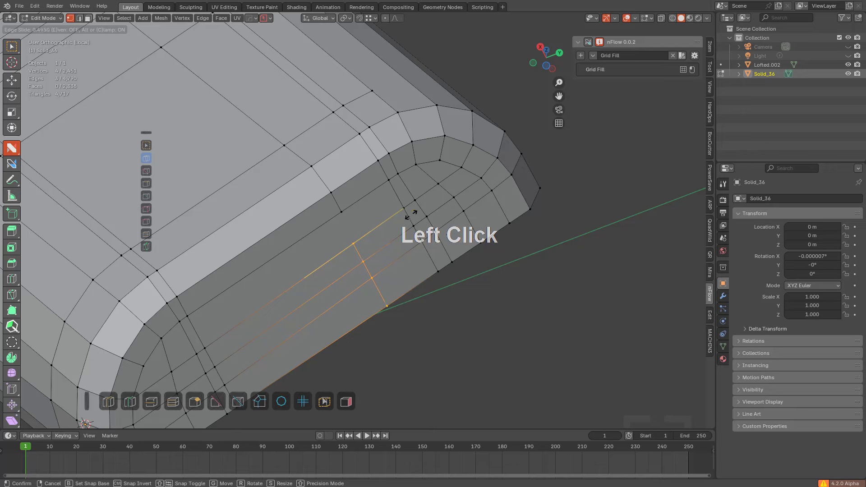
{"action": "left_click", "coordinate": [408, 217]}
{"action": "key", "text": "alt+a"}
{"action": "left_click_drag", "start_coordinate": [342, 212], "coordinate": [354, 242]}
Step: Select the two edge loops bordering the rim of the grip's lower end and give them a narrow bevel
{"action": "scroll", "coordinate": [354, 234], "scroll_direction": "down", "scroll_amount": 4}
{"action": "middle_click_drag", "start_coordinate": [354, 235], "coordinate": [397, 227]}
{"action": "scroll", "coordinate": [397, 228], "scroll_direction": "up", "scroll_amount": 3}
{"action": "left_click", "coordinate": [389, 218], "text": "alt+shift"}
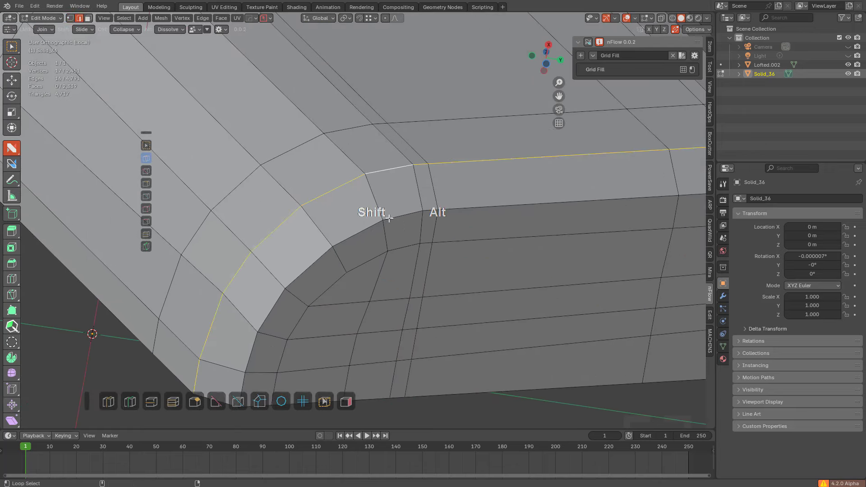
{"action": "left_click", "coordinate": [396, 219], "text": "alt+shift"}
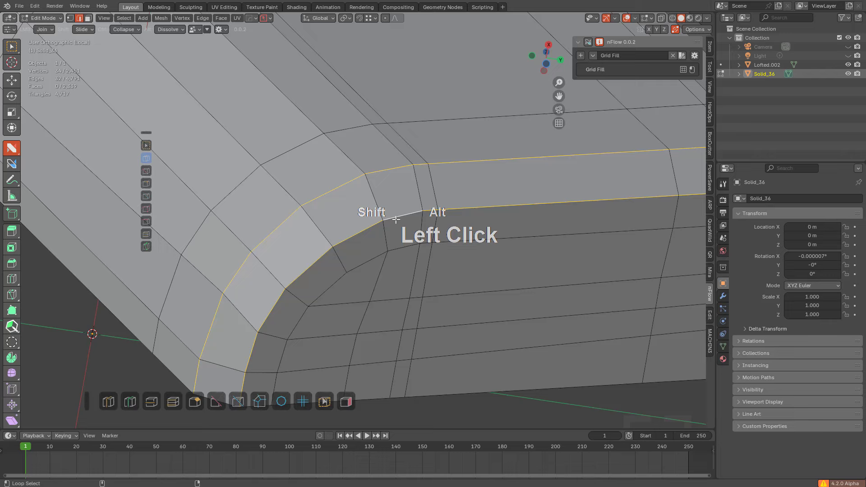
{"action": "left_click", "coordinate": [187, 403]}
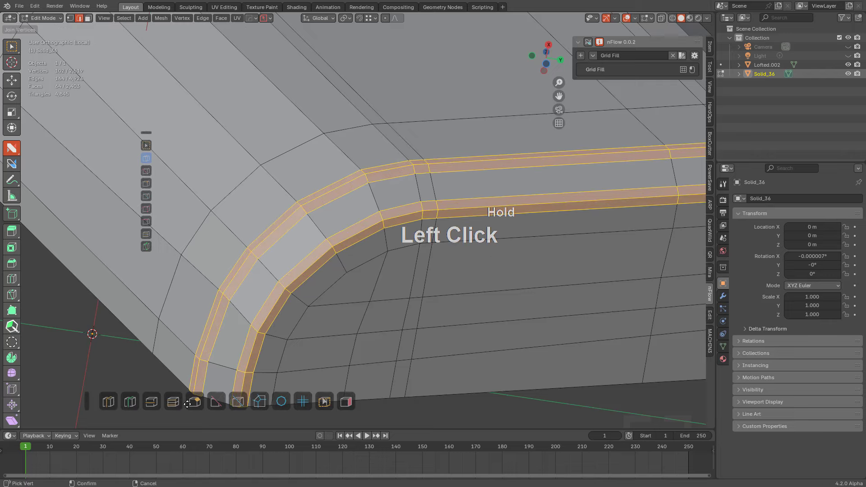
Step: Inspect the bevelled grip end in Object Mode and return to Edit Mode
{"action": "scroll", "coordinate": [359, 257], "scroll_direction": "down", "scroll_amount": 3}
{"action": "middle_click_drag", "start_coordinate": [359, 258], "coordinate": [347, 331], "text": "shift"}
{"action": "key", "text": "Tab"}
{"action": "middle_click_drag", "start_coordinate": [379, 297], "coordinate": [415, 307]}
{"action": "scroll", "coordinate": [386, 289], "scroll_direction": "down", "scroll_amount": 3}
{"action": "scroll", "coordinate": [370, 309], "scroll_direction": "up", "scroll_amount": 1}
{"action": "key", "text": "Tab"}
{"action": "middle_click_drag", "start_coordinate": [361, 276], "coordinate": [401, 284]}
{"action": "middle_click_drag", "start_coordinate": [369, 215], "coordinate": [384, 231], "text": "shift"}
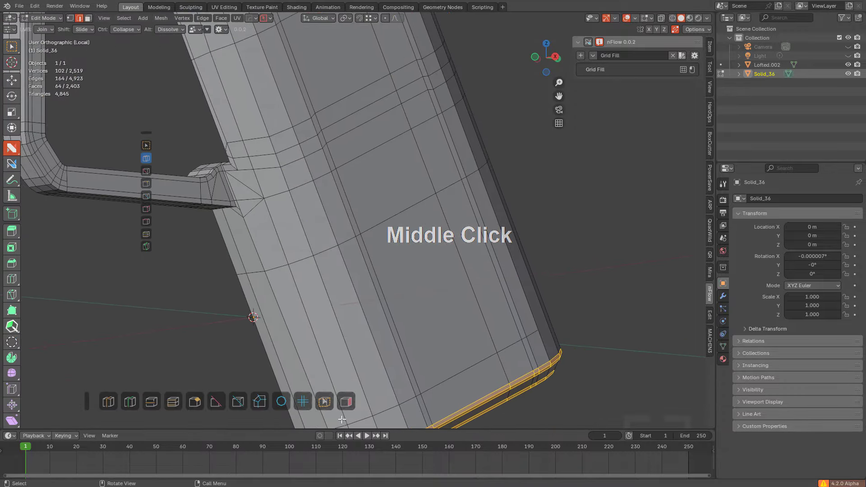
Step: Turn on the Analyze face overlay and knife a cross edge from the vertex under the guard bar's joint across the grip's front strips
{"action": "left_click", "coordinate": [346, 402]}
{"action": "scroll", "coordinate": [391, 236], "scroll_direction": "up", "scroll_amount": 1}
{"action": "middle_click_drag", "start_coordinate": [361, 265], "coordinate": [398, 229]}
{"action": "middle_click_drag", "start_coordinate": [361, 234], "coordinate": [410, 271], "text": "shift"}
{"action": "scroll", "coordinate": [358, 230], "scroll_direction": "up", "scroll_amount": 4}
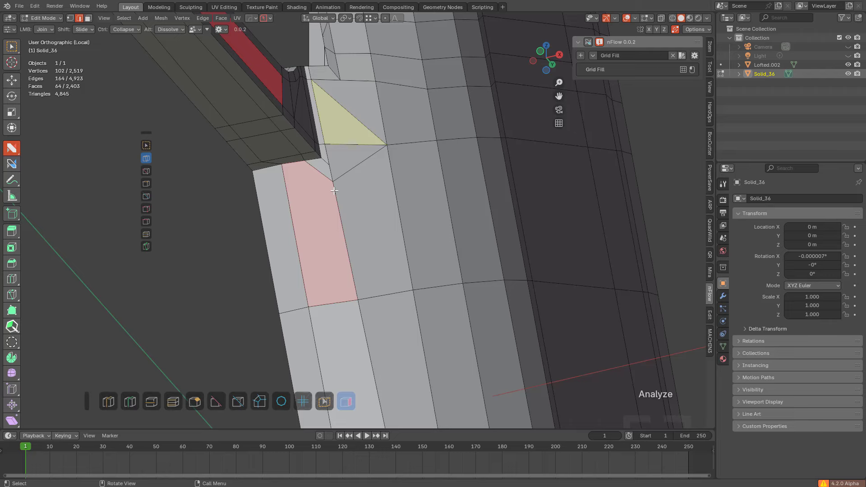
{"action": "key", "text": "k"}
{"action": "left_click", "coordinate": [332, 182]}
{"action": "left_click", "coordinate": [186, 205]}
{"action": "key", "text": "space"}
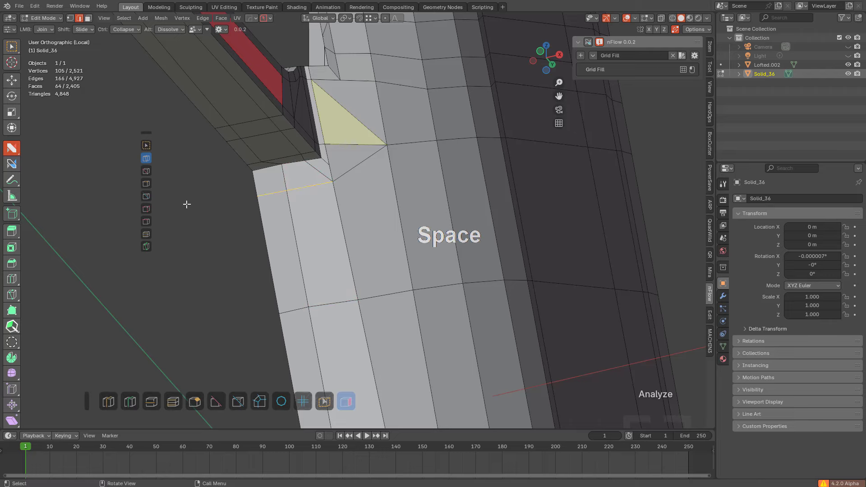
Step: Add a loop cut along the inner face of the guard's vertical bar and join its end across the flagged face above
{"action": "scroll", "coordinate": [440, 214], "scroll_direction": "down", "scroll_amount": 2}
{"action": "key", "text": "a"}
{"action": "middle_click_drag", "start_coordinate": [355, 201], "coordinate": [311, 270], "text": "shift"}
{"action": "middle_click_drag", "start_coordinate": [312, 270], "coordinate": [496, 253], "text": "shift"}
{"action": "middle_click_drag", "start_coordinate": [424, 243], "coordinate": [397, 203]}
{"action": "middle_click_drag", "start_coordinate": [397, 203], "coordinate": [418, 223], "text": "shift"}
{"action": "middle_click_drag", "start_coordinate": [417, 223], "coordinate": [351, 222], "text": "shift"}
{"action": "key", "text": "ctrl+r"}
{"action": "left_click", "coordinate": [323, 152]}
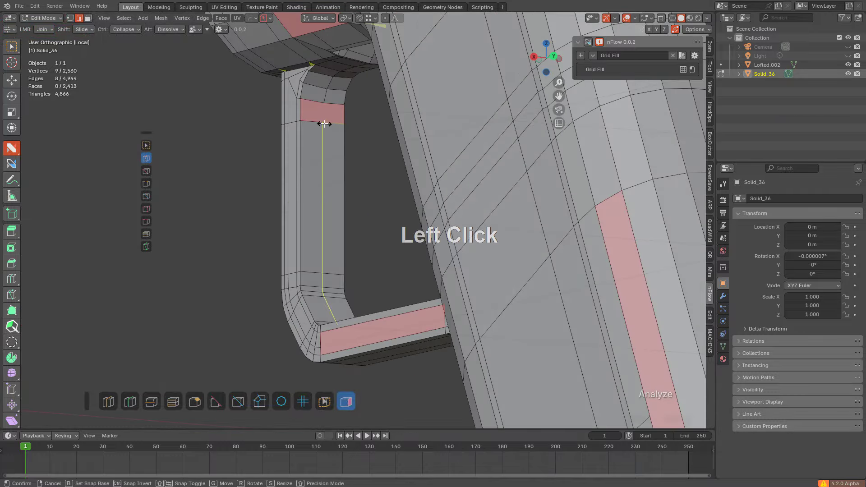
{"action": "left_click", "coordinate": [323, 100]}
Step: Join the facing end vertices with a lengthwise edge across the inner face of the guard's lower bar
{"action": "middle_click_drag", "start_coordinate": [320, 135], "coordinate": [413, 225]}
{"action": "mouse_move", "coordinate": [331, 277]}
{"action": "middle_mouse_down"}
{"action": "mouse_move", "coordinate": [304, 251]}
{"action": "mouse_move", "coordinate": [377, 281]}
{"action": "mouse_move", "coordinate": [320, 272]}
{"action": "middle_mouse_up"}
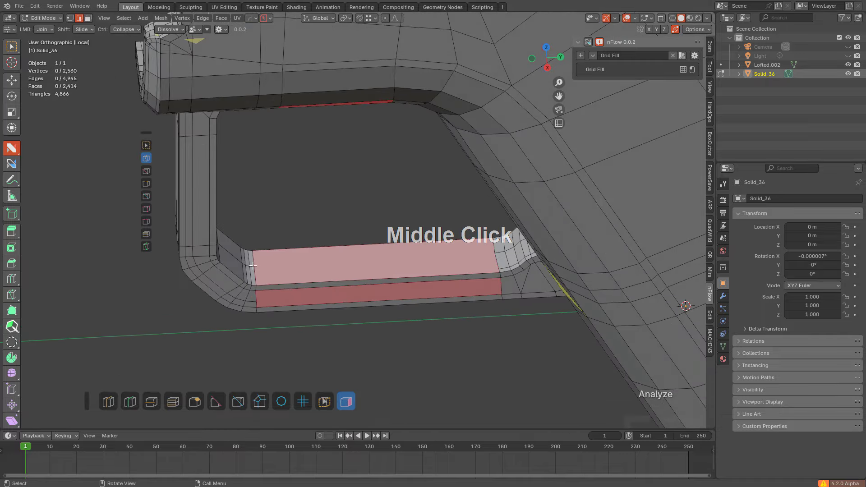
{"action": "left_click", "coordinate": [272, 265]}
{"action": "left_click_drag", "start_coordinate": [458, 254], "coordinate": [469, 255]}
Step: Examine both ends of the flagged long faces along the guard's lower bar
{"action": "middle_click_drag", "start_coordinate": [433, 276], "coordinate": [432, 259], "text": "shift"}
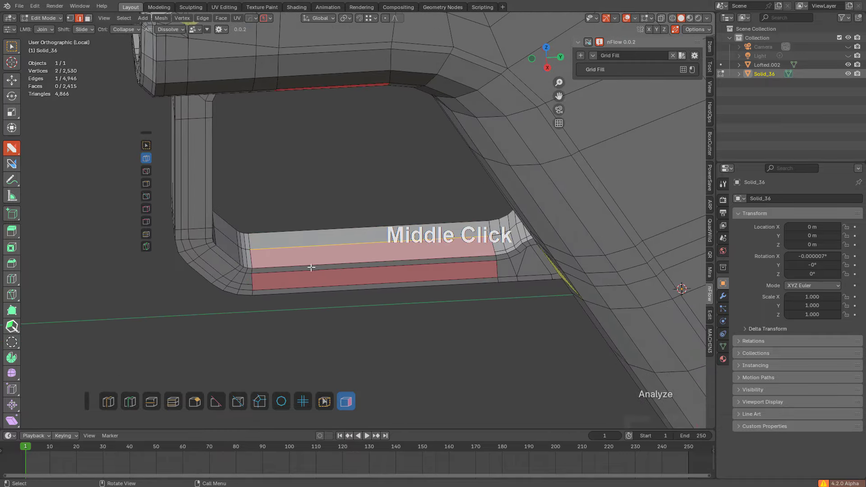
{"action": "scroll", "coordinate": [189, 291], "scroll_direction": "up", "scroll_amount": 3}
{"action": "middle_click_drag", "start_coordinate": [174, 296], "coordinate": [280, 222], "text": "shift"}
{"action": "scroll", "coordinate": [280, 222], "scroll_direction": "up", "scroll_amount": 4}
{"action": "scroll", "coordinate": [279, 222], "scroll_direction": "up", "scroll_amount": 1}
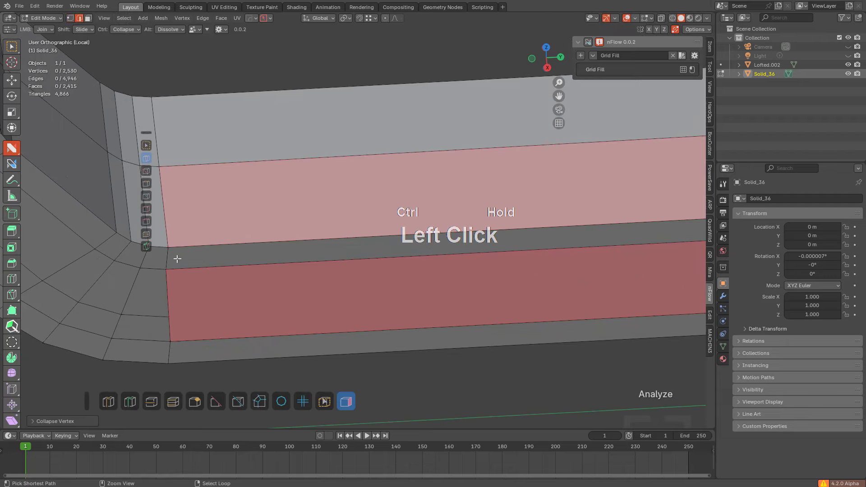
{"action": "scroll", "coordinate": [535, 205], "scroll_direction": "down", "scroll_amount": 1}
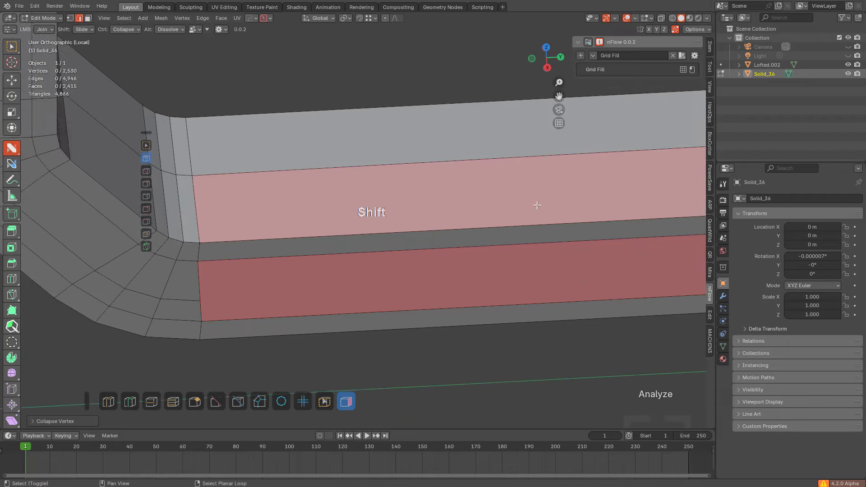
{"action": "middle_click_drag", "start_coordinate": [536, 205], "coordinate": [244, 222], "text": "shift"}
{"action": "scroll", "coordinate": [315, 181], "scroll_direction": "up", "scroll_amount": 1}
{"action": "middle_click_drag", "start_coordinate": [513, 176], "coordinate": [557, 233], "text": "shift"}
{"action": "scroll", "coordinate": [466, 155], "scroll_direction": "down", "scroll_amount": 4}
{"action": "scroll", "coordinate": [333, 212], "scroll_direction": "down", "scroll_amount": 1}
{"action": "middle_click_drag", "start_coordinate": [230, 206], "coordinate": [384, 166], "text": "shift"}
{"action": "scroll", "coordinate": [408, 151], "scroll_direction": "down", "scroll_amount": 3}
Step: Add a loop cut along the inner strip that runs under the frame and down the guard's vertical bar
{"action": "key", "text": "ctrl+r"}
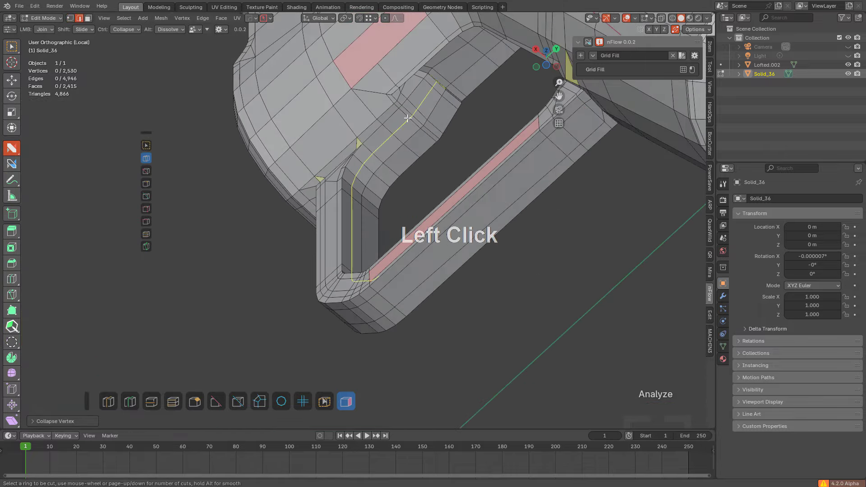
{"action": "left_click", "coordinate": [408, 118]}
{"action": "left_click", "coordinate": [402, 115]}
{"action": "middle_click_drag", "start_coordinate": [401, 115], "coordinate": [351, 249]}
{"action": "scroll", "coordinate": [351, 250], "scroll_direction": "up", "scroll_amount": 4}
Step: Join the end vertices with a lengthwise edge across the flagged inner face of the guard's lower bar
{"action": "key", "text": "alt+a"}
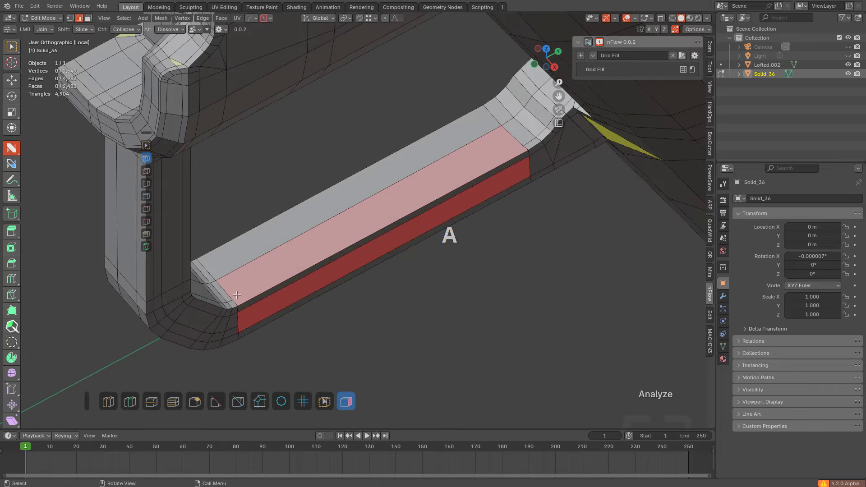
{"action": "left_click_drag", "start_coordinate": [237, 295], "coordinate": [375, 240]}
{"action": "left_click_drag", "start_coordinate": [507, 155], "coordinate": [495, 175]}
Step: Add a short cut in the narrow side face near the grip joint and join it along the lower bar to the corner vertex
{"action": "middle_click_drag", "start_coordinate": [495, 176], "coordinate": [460, 209]}
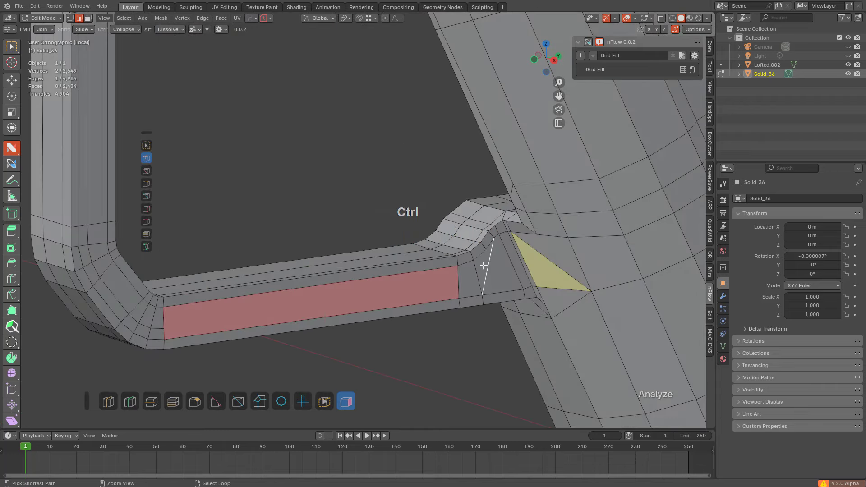
{"action": "left_click", "coordinate": [170, 328]}
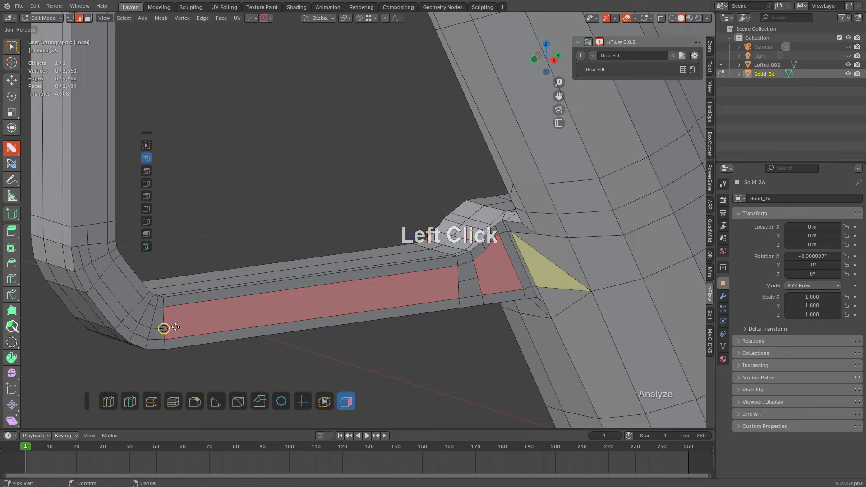
{"action": "left_click_drag", "start_coordinate": [459, 282], "coordinate": [458, 282]}
Step: Add a centred loop cut through the flagged triangle at the grip joint and join it across the flagged side face of the bar
{"action": "scroll", "coordinate": [402, 235], "scroll_direction": "up", "scroll_amount": 3}
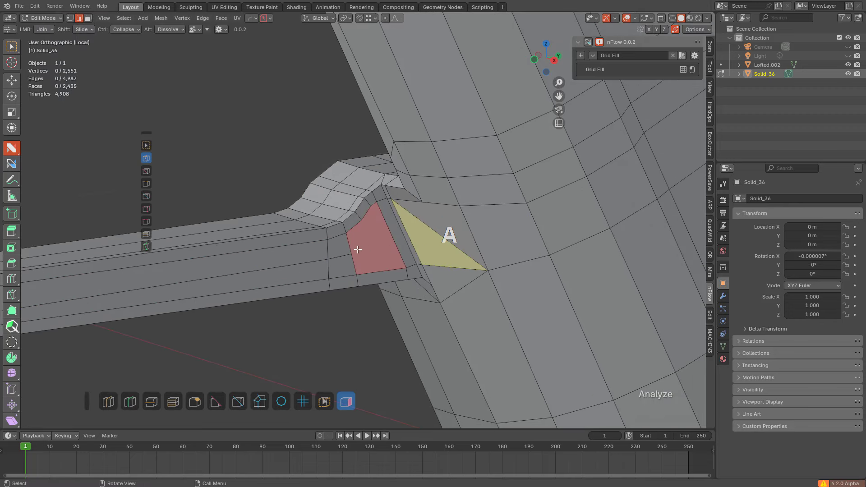
{"action": "left_click", "coordinate": [395, 242]}
{"action": "right_click", "coordinate": [394, 243]}
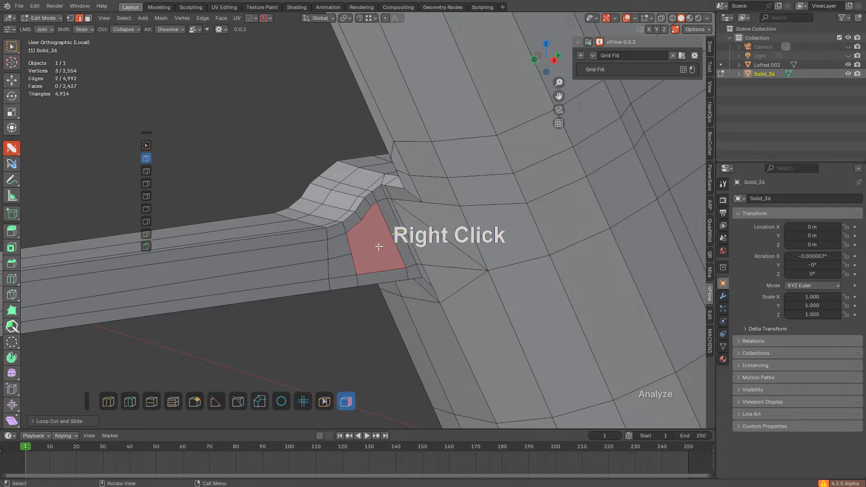
{"action": "left_click_drag", "start_coordinate": [352, 253], "coordinate": [389, 237]}
Step: Add a centred vertical loop cut down the frame's side below the cylinder and join it across the flagged face at the lower edge
{"action": "scroll", "coordinate": [483, 242], "scroll_direction": "down", "scroll_amount": 6}
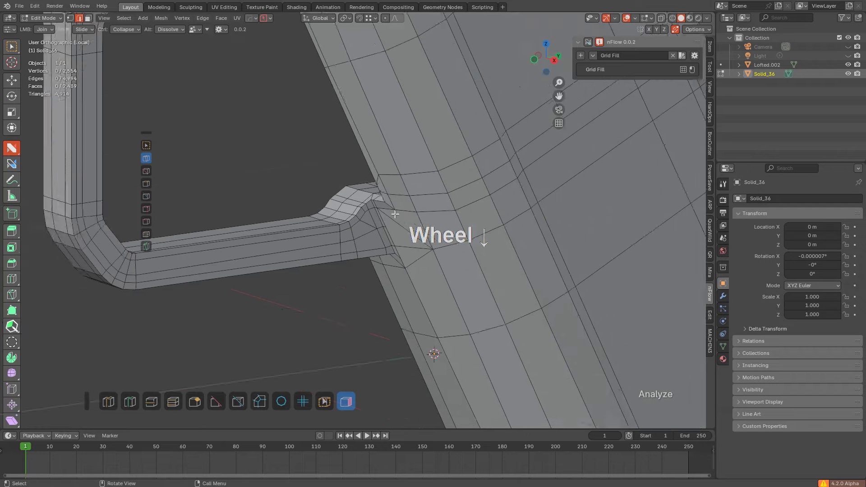
{"action": "middle_click_drag", "start_coordinate": [483, 236], "coordinate": [342, 178]}
{"action": "scroll", "coordinate": [344, 220], "scroll_direction": "up", "scroll_amount": 2}
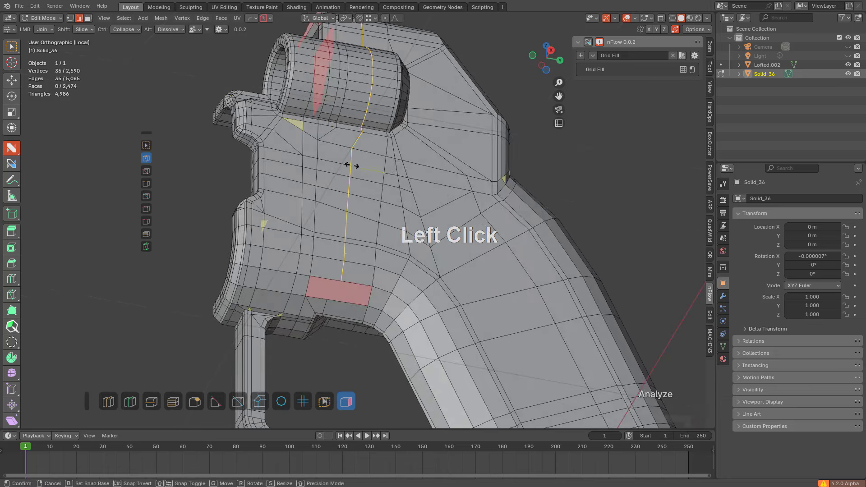
{"action": "right_click", "coordinate": [352, 165]}
{"action": "scroll", "coordinate": [351, 212], "scroll_direction": "up", "scroll_amount": 3}
{"action": "middle_click_drag", "start_coordinate": [332, 348], "coordinate": [389, 242], "text": "shift"}
{"action": "left_click_drag", "start_coordinate": [383, 243], "coordinate": [353, 281]}
{"action": "key", "text": "a"}
Step: Add a lengthwise loop cut on the top cover and join its end vertex across the flagged face of the cover's end band
{"action": "middle_click_drag", "start_coordinate": [354, 222], "coordinate": [437, 234], "text": "shift"}
{"action": "scroll", "coordinate": [380, 259], "scroll_direction": "down", "scroll_amount": 5}
{"action": "middle_click_drag", "start_coordinate": [431, 194], "coordinate": [485, 253], "text": "shift"}
{"action": "middle_click_drag", "start_coordinate": [424, 149], "coordinate": [524, 246], "text": "shift"}
{"action": "scroll", "coordinate": [481, 238], "scroll_direction": "up", "scroll_amount": 3}
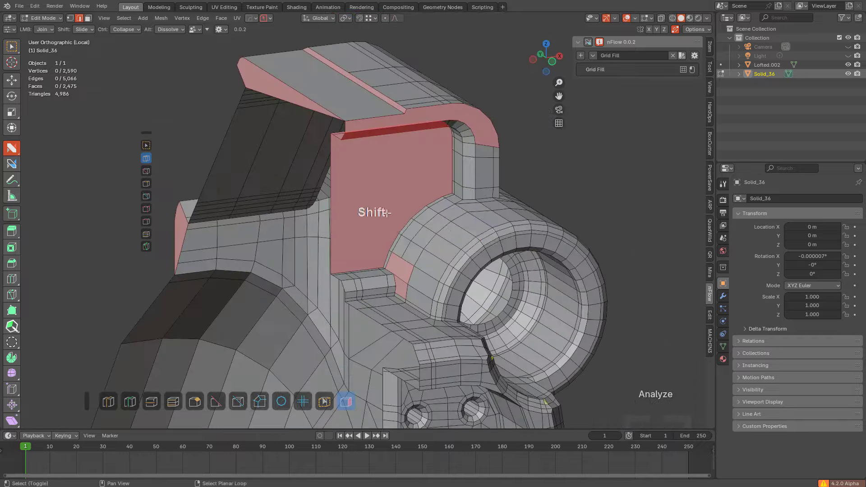
{"action": "middle_click_drag", "start_coordinate": [393, 214], "coordinate": [394, 242], "text": "shift"}
{"action": "middle_click_drag", "start_coordinate": [354, 246], "coordinate": [501, 235]}
{"action": "middle_click_drag", "start_coordinate": [460, 212], "coordinate": [440, 259], "text": "shift"}
{"action": "middle_click_drag", "start_coordinate": [436, 225], "coordinate": [425, 288], "text": "shift"}
{"action": "scroll", "coordinate": [373, 228], "scroll_direction": "up", "scroll_amount": 3}
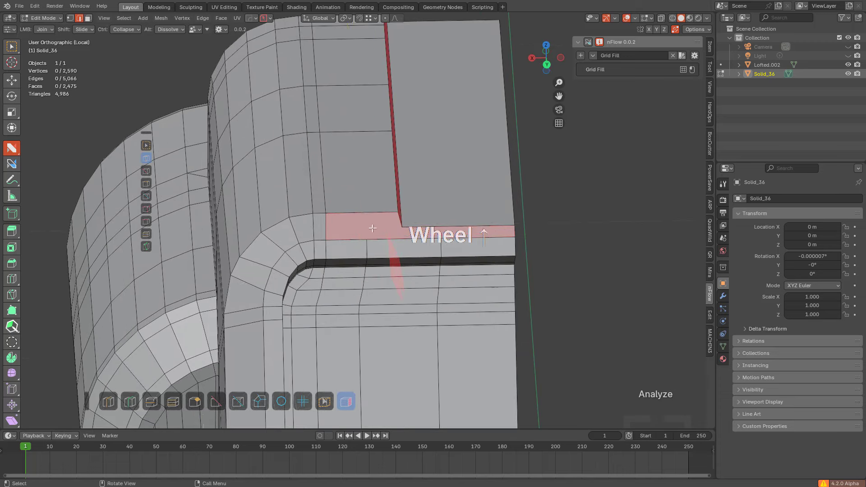
{"action": "left_click", "coordinate": [374, 215]}
{"action": "left_click", "coordinate": [366, 236], "text": "ctrl"}
{"action": "left_click_drag", "start_coordinate": [365, 213], "coordinate": [367, 239]}
{"action": "key", "text": "a"}
Step: Add another lengthwise loop cut on the top cover, slid close to the narrow flagged step face
{"action": "middle_click_drag", "start_coordinate": [397, 247], "coordinate": [353, 203]}
{"action": "scroll", "coordinate": [320, 210], "scroll_direction": "up", "scroll_amount": 3}
{"action": "key", "text": "ctrl+r"}
{"action": "left_click", "coordinate": [373, 164]}
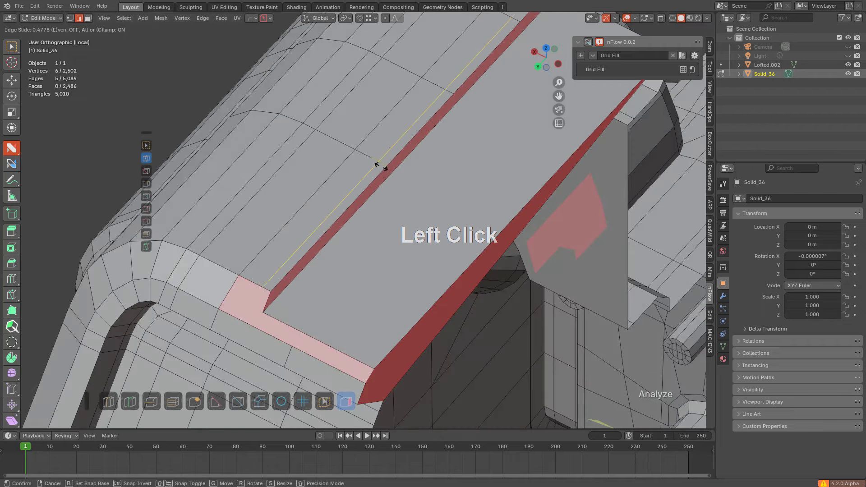
{"action": "left_click", "coordinate": [379, 164]}
Step: Try to add a crosswise loop cut on the top cover near its end band
{"action": "scroll", "coordinate": [383, 293], "scroll_direction": "up", "scroll_amount": 2}
{"action": "middle_click_drag", "start_coordinate": [383, 294], "coordinate": [387, 272], "text": "shift"}
{"action": "scroll", "coordinate": [302, 180], "scroll_direction": "up", "scroll_amount": 2}
{"action": "left_click", "coordinate": [307, 171]}
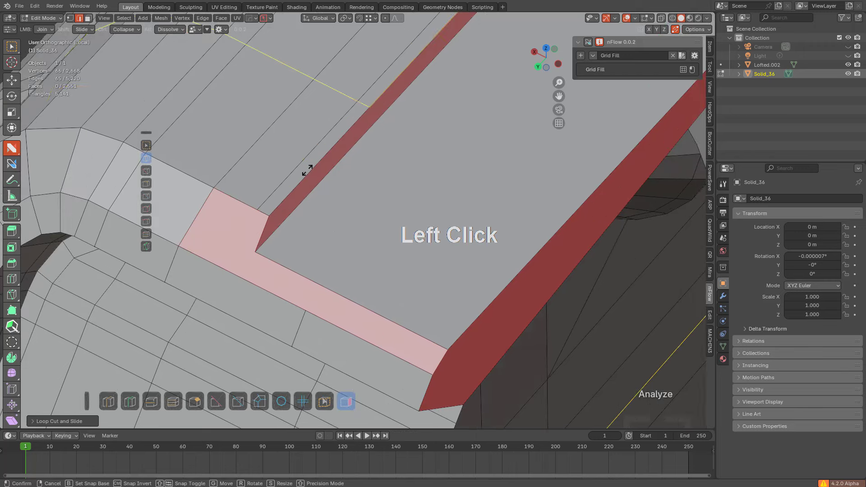
{"action": "left_click", "coordinate": [244, 258]}
{"action": "scroll", "coordinate": [244, 258], "scroll_direction": "down", "scroll_amount": 3}
{"action": "middle_click_drag", "start_coordinate": [253, 252], "coordinate": [415, 213]}
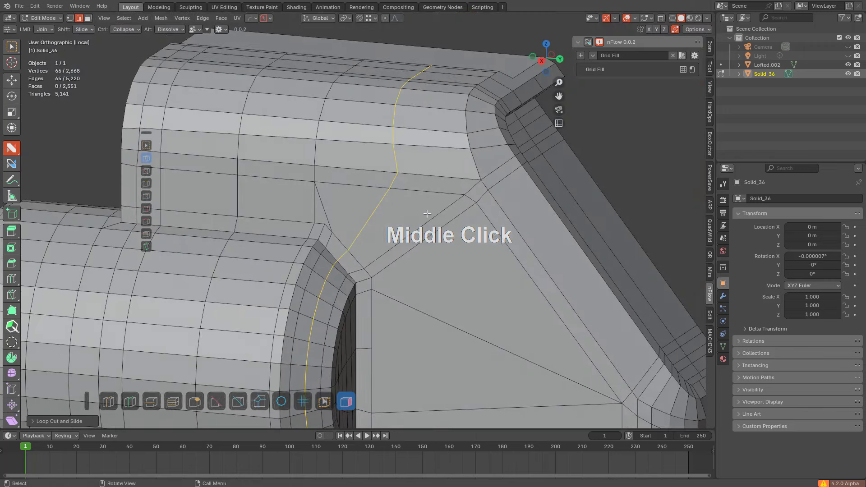
{"action": "key", "text": "ctrl+z"}
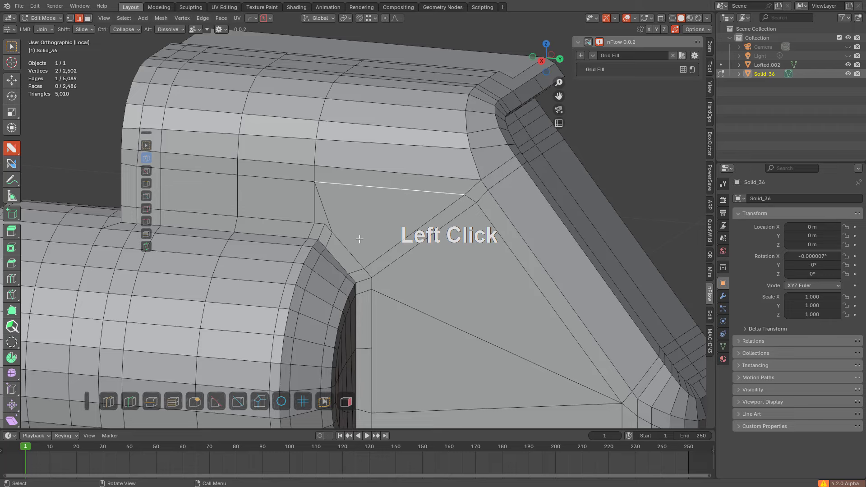
Step: Subdivide the short diagonal edge beside the cylinder's end and add an even loop cut close to the top cover's rounded end
{"action": "right_click", "coordinate": [345, 230]}
{"action": "left_click", "coordinate": [345, 230]}
{"action": "middle_click_drag", "start_coordinate": [393, 175], "coordinate": [383, 198]}
{"action": "key", "text": "ctrl+r"}
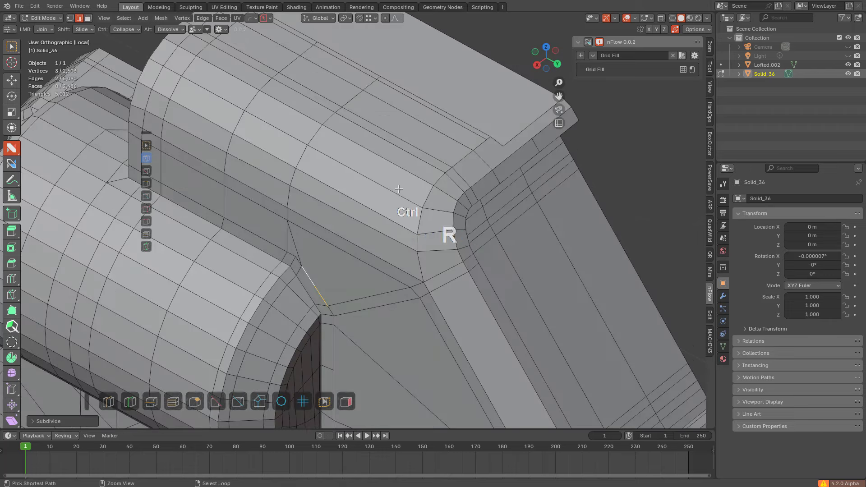
{"action": "left_click", "coordinate": [399, 197]}
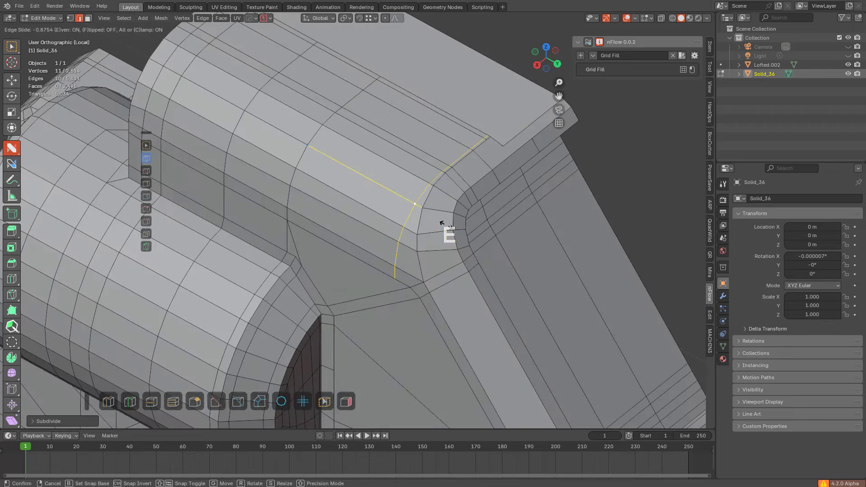
{"action": "left_click", "coordinate": [444, 222]}
{"action": "key", "text": "alt+a"}
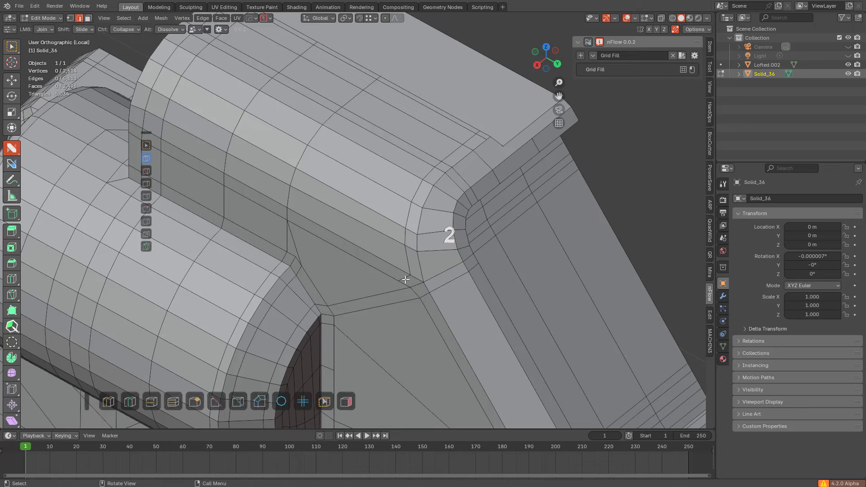
Step: Slide the lower end of the loop near the cover's rounded end back from the corner
{"action": "key", "text": "g"}
{"action": "left_click", "coordinate": [395, 274]}
{"action": "key", "text": "1"}
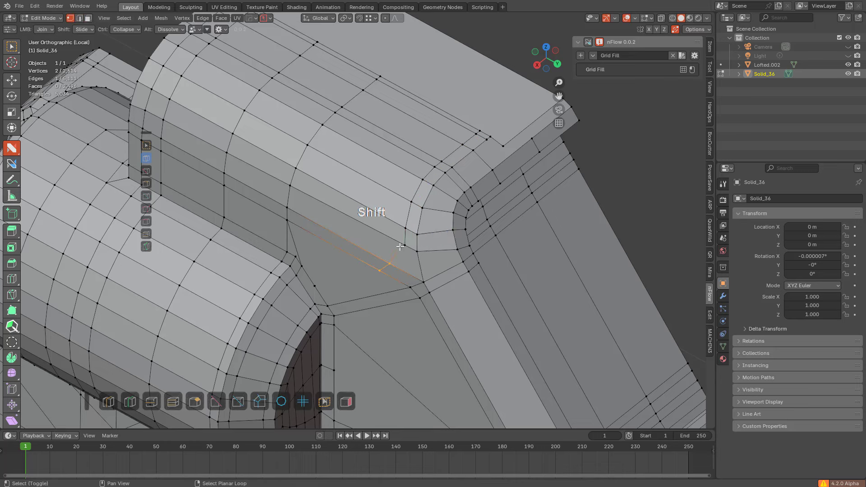
{"action": "left_click_drag", "start_coordinate": [399, 244], "coordinate": [399, 242], "text": "shift"}
Step: Add a crosswise cut near the end of the cover's flat central face and join it across the narrow step face
{"action": "middle_click_drag", "start_coordinate": [400, 242], "coordinate": [355, 208]}
{"action": "scroll", "coordinate": [349, 206], "scroll_direction": "up", "scroll_amount": 3}
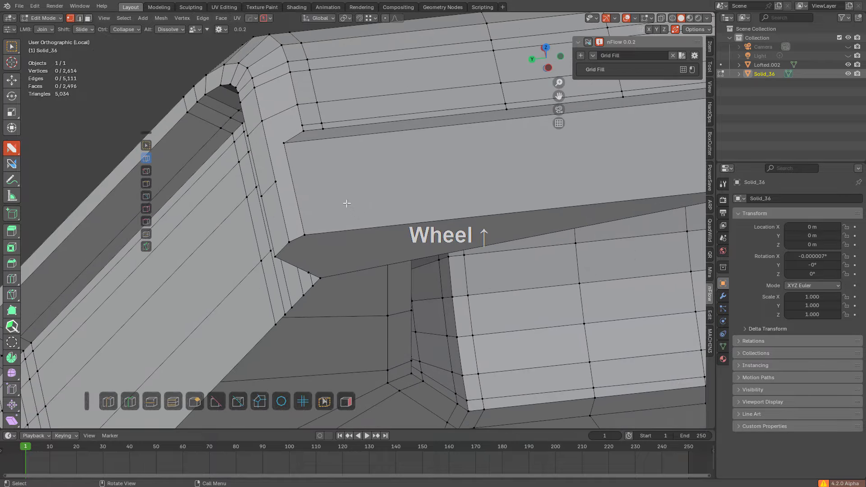
{"action": "left_click", "coordinate": [343, 227]}
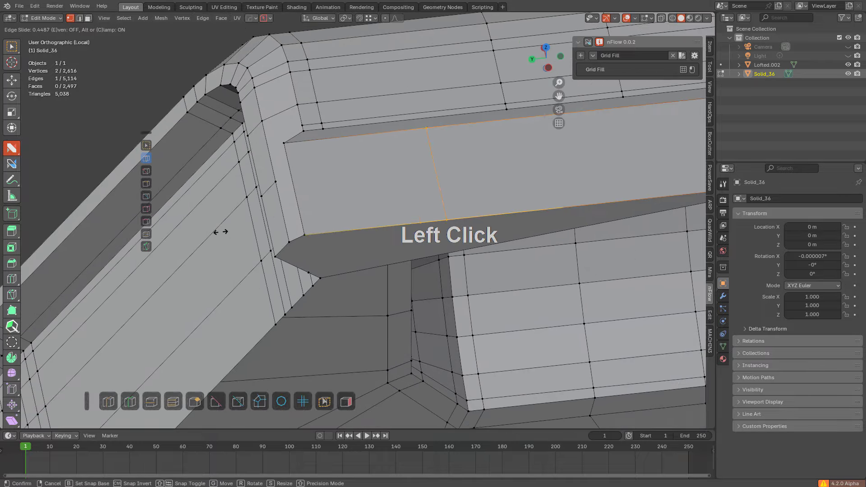
{"action": "left_click", "coordinate": [103, 230]}
{"action": "key", "text": "alt+a"}
{"action": "left_click_drag", "start_coordinate": [303, 142], "coordinate": [323, 129]}
{"action": "key", "text": "alt+a"}
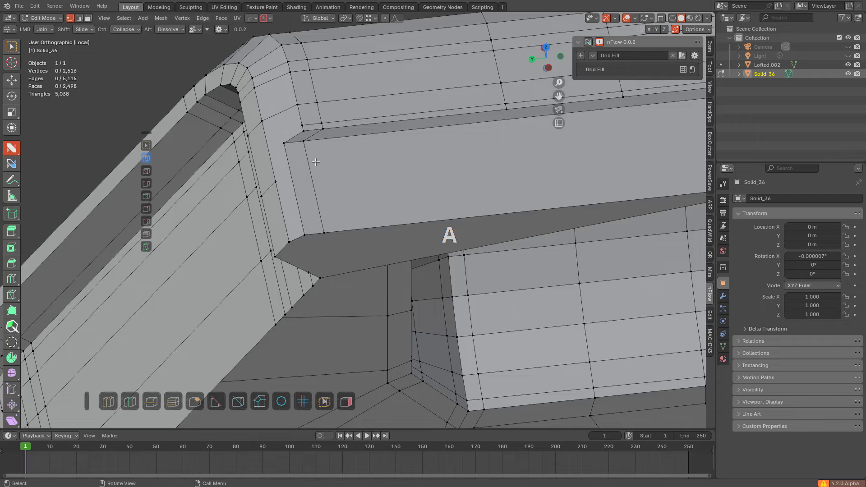
Step: Add a lengthwise loop cut along the cover's flat central face, close to the step
{"action": "middle_click_drag", "start_coordinate": [316, 161], "coordinate": [336, 224]}
{"action": "left_click", "coordinate": [336, 226]}
{"action": "left_click", "coordinate": [336, 226]}
{"action": "key", "text": "alt+a"}
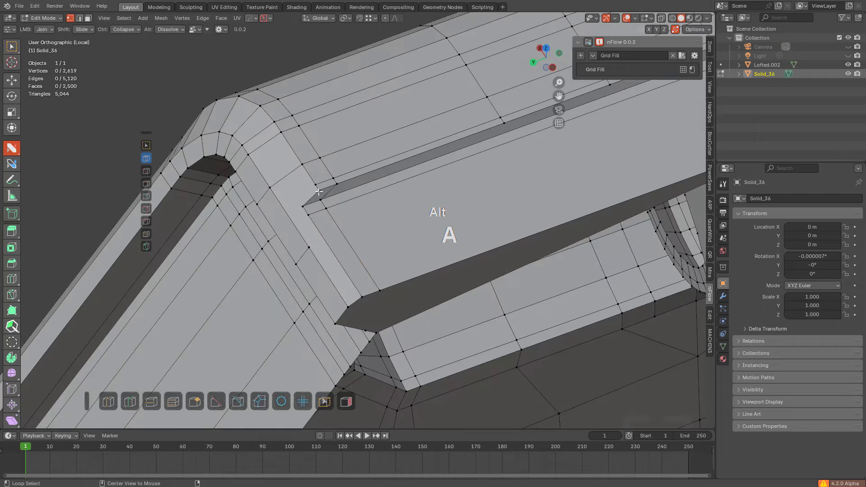
Step: Join the vertices around the step's corner across the cover's end band
{"action": "middle_click_drag", "start_coordinate": [316, 189], "coordinate": [445, 159], "text": "shift"}
{"action": "key", "text": "ctrl+r"}
{"action": "right_click", "coordinate": [445, 113]}
{"action": "middle_click_drag", "start_coordinate": [444, 114], "coordinate": [441, 156]}
{"action": "left_click_drag", "start_coordinate": [453, 170], "coordinate": [356, 162]}
Step: Add a loop cut through the narrow faces below the step's corner and join its end vertex up to the cover's edge
{"action": "middle_click_drag", "start_coordinate": [416, 191], "coordinate": [399, 226], "text": "shift"}
{"action": "scroll", "coordinate": [399, 221], "scroll_direction": "up", "scroll_amount": 3}
{"action": "key", "text": "ctrl+r"}
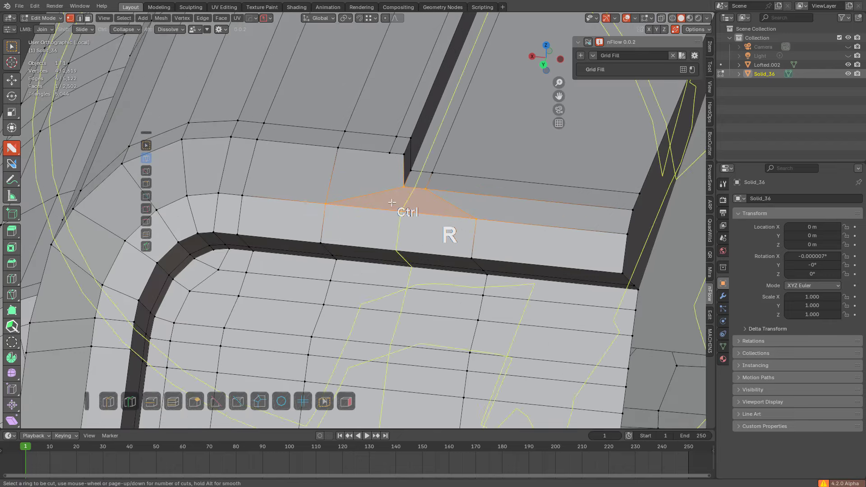
{"action": "left_click", "coordinate": [392, 193]}
{"action": "left_click", "coordinate": [402, 193]}
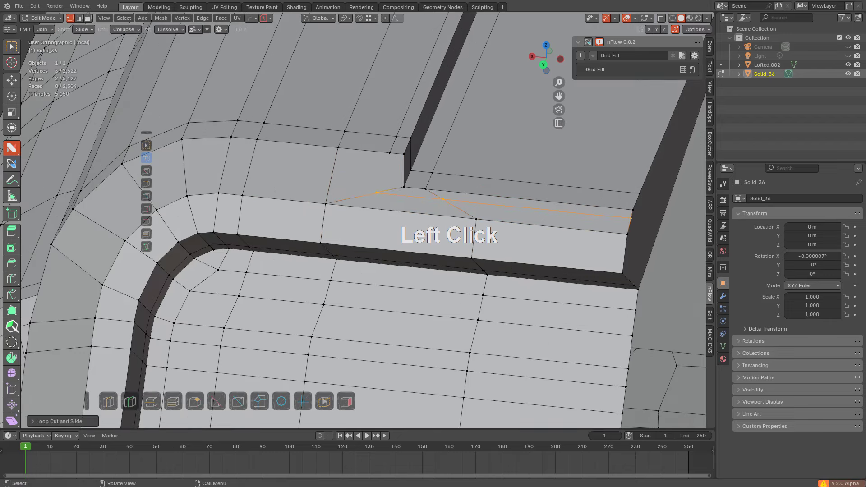
{"action": "key", "text": "a"}
{"action": "left_click_drag", "start_coordinate": [377, 192], "coordinate": [389, 154]}
{"action": "key", "text": "a"}
Step: Select the chain of vertices along the full length of the top cover's step edge
{"action": "scroll", "coordinate": [425, 195], "scroll_direction": "down", "scroll_amount": 5}
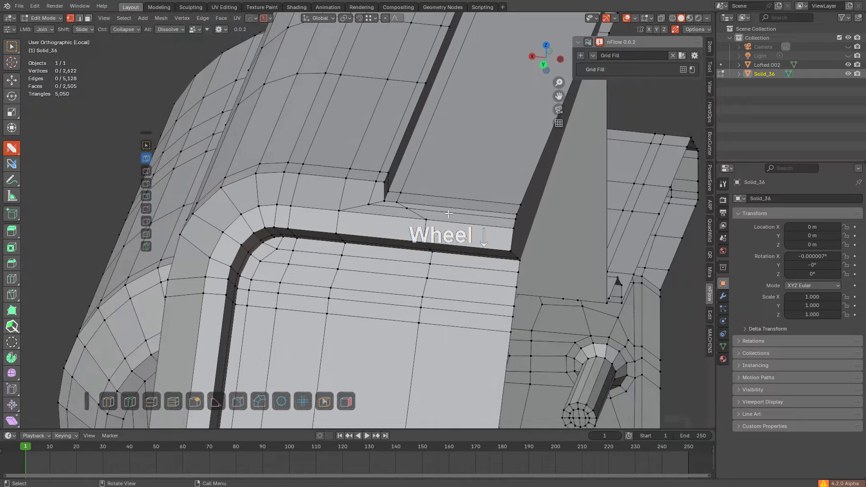
{"action": "middle_click_drag", "start_coordinate": [448, 209], "coordinate": [315, 157]}
{"action": "scroll", "coordinate": [345, 232], "scroll_direction": "up", "scroll_amount": 4}
{"action": "key", "text": "1"}
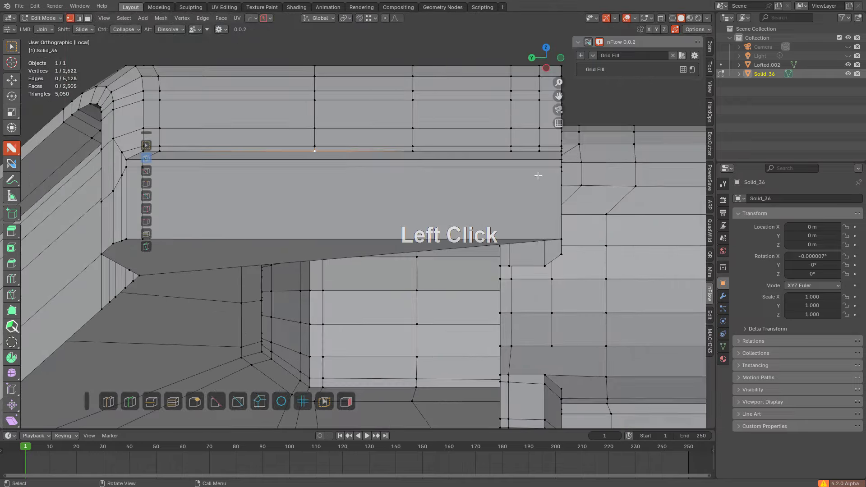
{"action": "left_click", "coordinate": [541, 152], "text": "ctrl"}
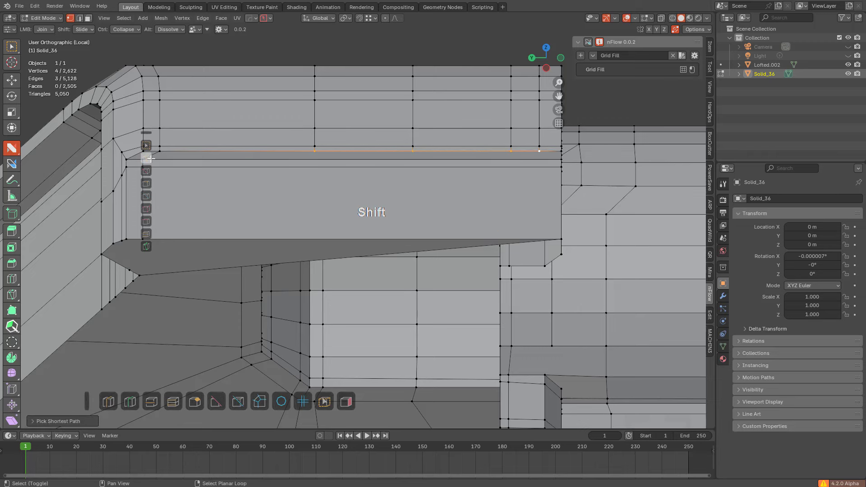
{"action": "left_click", "coordinate": [558, 153], "text": "shift"}
Step: Try to project the selected edge chain with Project Loop from the side view
{"action": "scroll", "coordinate": [558, 153], "scroll_direction": "down", "scroll_amount": 2}
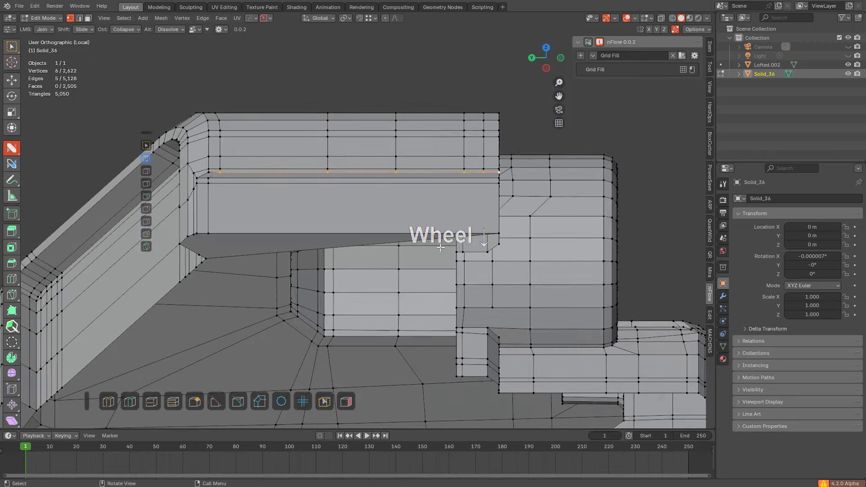
{"action": "left_click", "coordinate": [265, 397]}
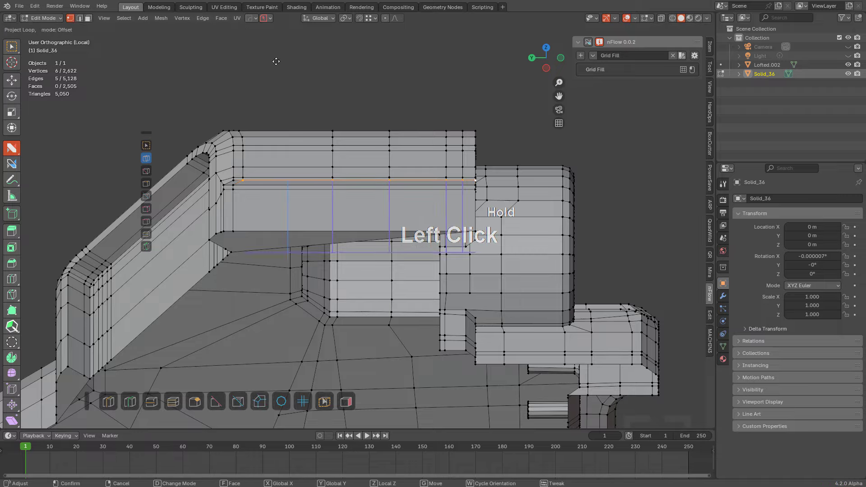
{"action": "left_click", "coordinate": [252, 199]}
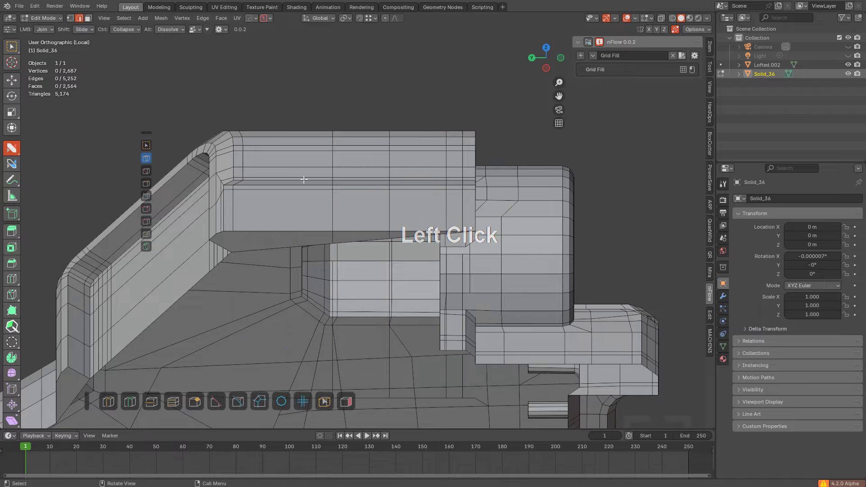
{"action": "key", "text": "ctrl+z"}
Step: Project the selected edge chain across the cover's flat central face from the top view using Project Loop with flipped direction
{"action": "middle_click_drag", "start_coordinate": [358, 185], "coordinate": [367, 242], "text": "shift"}
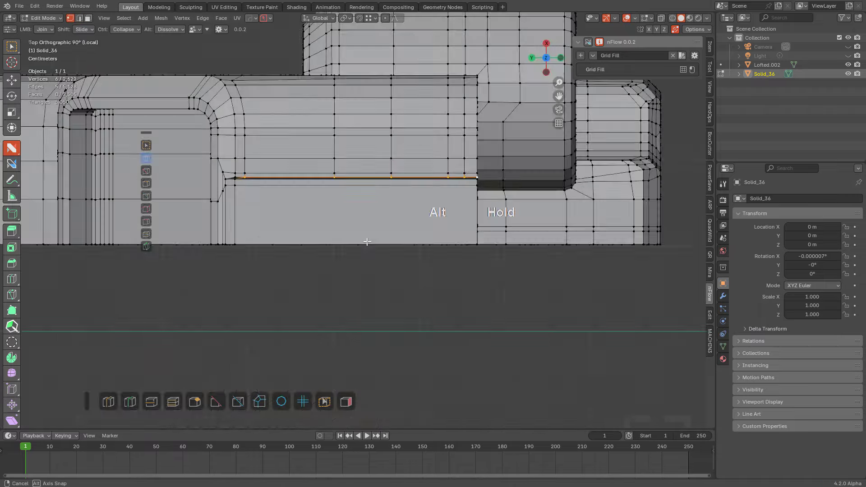
{"action": "left_click", "coordinate": [249, 399]}
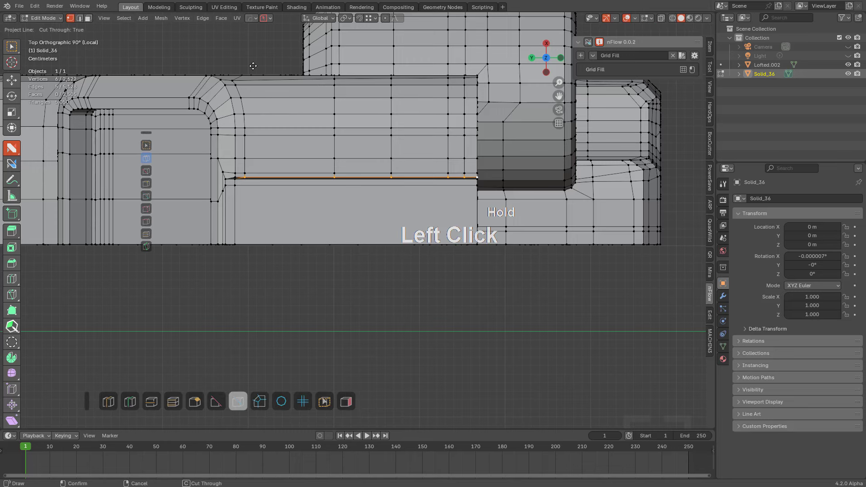
{"action": "right_click", "coordinate": [276, 123]}
{"action": "left_click", "coordinate": [259, 401]}
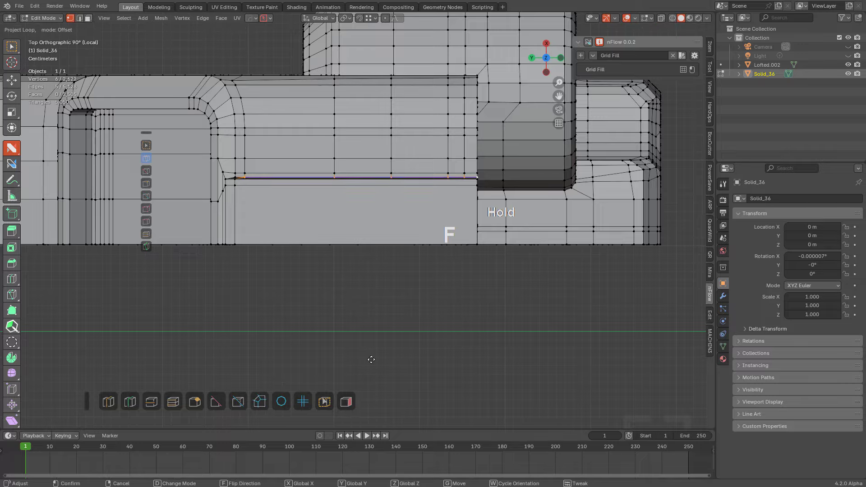
{"action": "left_click", "coordinate": [356, 97]}
Step: Delete the long face closing the top cover along its centreline side
{"action": "middle_click_drag", "start_coordinate": [388, 253], "coordinate": [442, 243]}
{"action": "scroll", "coordinate": [477, 204], "scroll_direction": "up", "scroll_amount": 3}
{"action": "middle_click_drag", "start_coordinate": [406, 216], "coordinate": [279, 219]}
{"action": "left_click", "coordinate": [272, 204]}
{"action": "key", "text": "x"}
{"action": "left_click", "coordinate": [273, 206]}
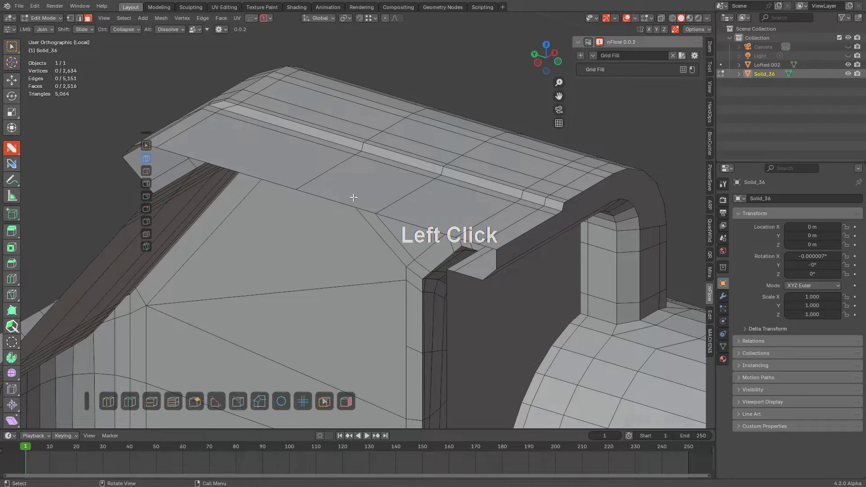
Step: Try to add a lengthwise loop cut through the cover's flat central face
{"action": "middle_click_drag", "start_coordinate": [350, 196], "coordinate": [452, 234]}
{"action": "middle_click_drag", "start_coordinate": [451, 235], "coordinate": [434, 187], "text": "shift"}
{"action": "scroll", "coordinate": [483, 186], "scroll_direction": "down", "scroll_amount": 4}
{"action": "key", "text": "ctrl+r"}
{"action": "left_click", "coordinate": [429, 187]}
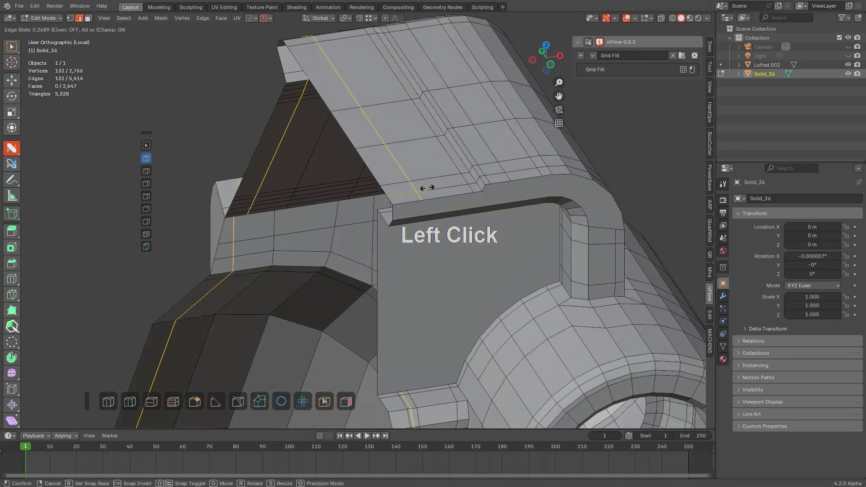
{"action": "right_click", "coordinate": [418, 188]}
{"action": "scroll", "coordinate": [284, 223], "scroll_direction": "down", "scroll_amount": 4}
{"action": "middle_click_drag", "start_coordinate": [284, 223], "coordinate": [386, 52], "text": "shift"}
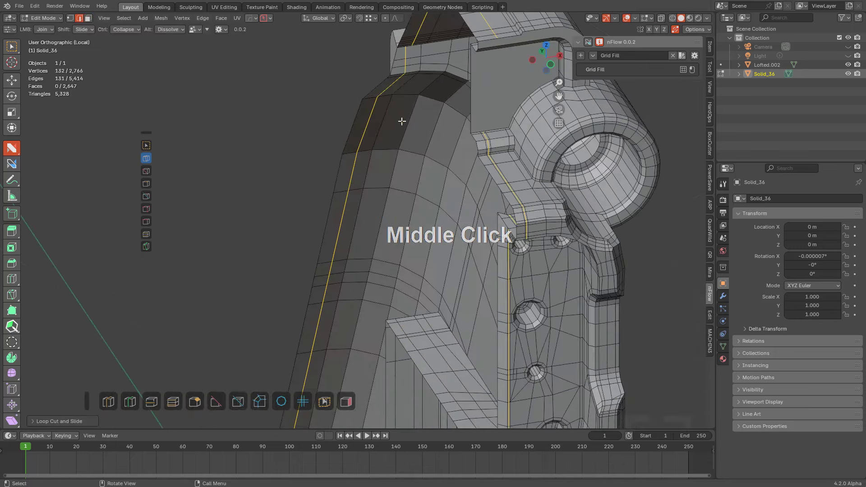
{"action": "key", "text": "ctrl+z"}
Step: Turn on face analysis and add a crosswise loop cut through the strips beside the grip's long flagged face, slid close to its base
{"action": "middle_click_drag", "start_coordinate": [493, 124], "coordinate": [424, 212]}
{"action": "middle_click_drag", "start_coordinate": [424, 212], "coordinate": [392, 187]}
{"action": "scroll", "coordinate": [370, 234], "scroll_direction": "down", "scroll_amount": 1}
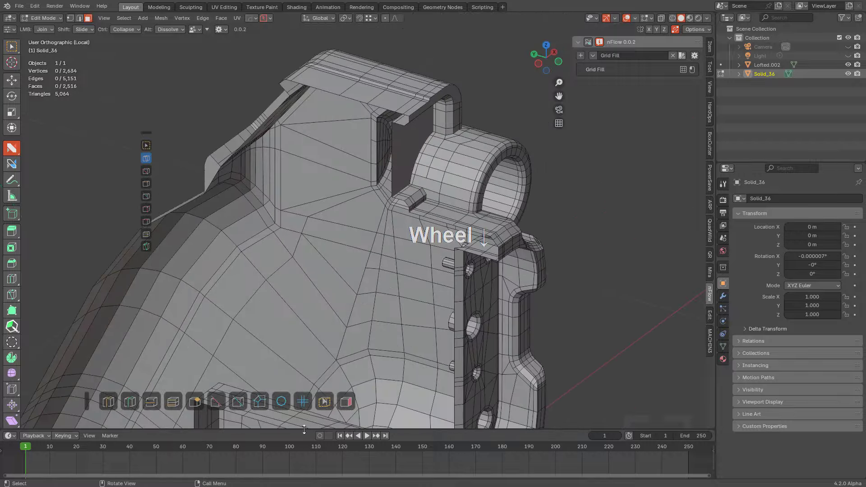
{"action": "left_click", "coordinate": [347, 403]}
{"action": "middle_click_drag", "start_coordinate": [415, 232], "coordinate": [449, 151], "text": "shift"}
{"action": "scroll", "coordinate": [344, 205], "scroll_direction": "down", "scroll_amount": 5}
{"action": "middle_click_drag", "start_coordinate": [331, 204], "coordinate": [482, 107]}
{"action": "scroll", "coordinate": [514, 145], "scroll_direction": "up", "scroll_amount": 4}
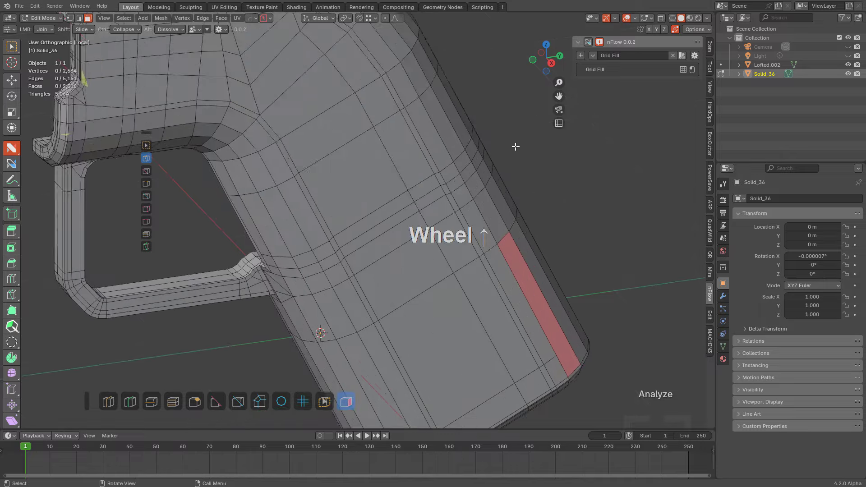
{"action": "middle_click_drag", "start_coordinate": [441, 225], "coordinate": [438, 151], "text": "shift"}
{"action": "key", "text": "KP_1"}
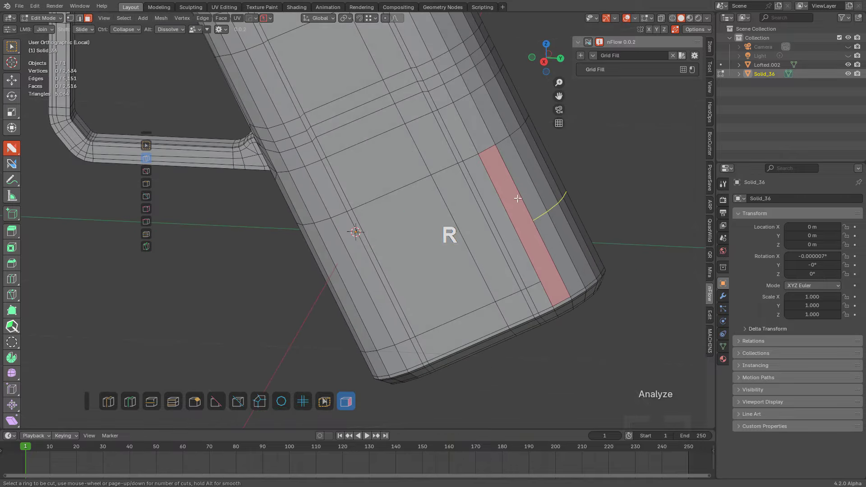
{"action": "left_click", "coordinate": [518, 198]}
{"action": "left_click", "coordinate": [535, 270]}
{"action": "key", "text": "a"}
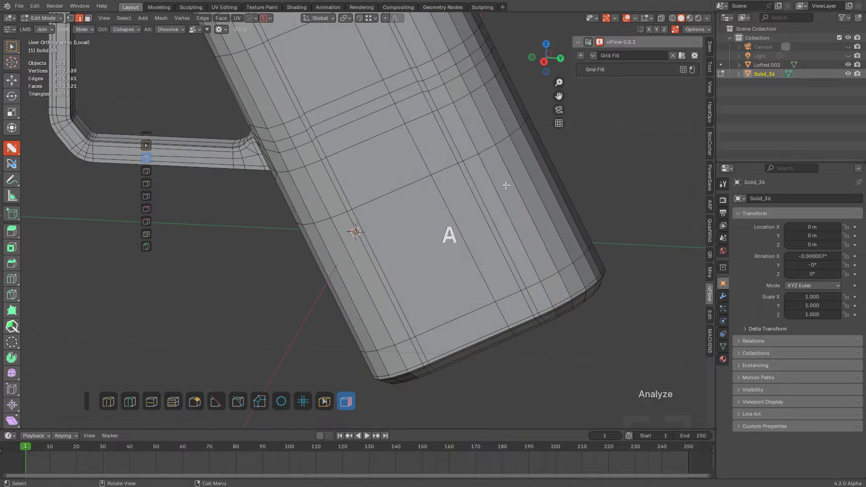
Step: Split the flagged n-gon above the cylinder by joining its inner corner to the end vertex of its upper edge
{"action": "scroll", "coordinate": [404, 188], "scroll_direction": "down", "scroll_amount": 3}
{"action": "scroll", "coordinate": [406, 187], "scroll_direction": "up", "scroll_amount": 3}
{"action": "middle_click_drag", "start_coordinate": [406, 187], "coordinate": [313, 145]}
{"action": "scroll", "coordinate": [339, 203], "scroll_direction": "up", "scroll_amount": 2}
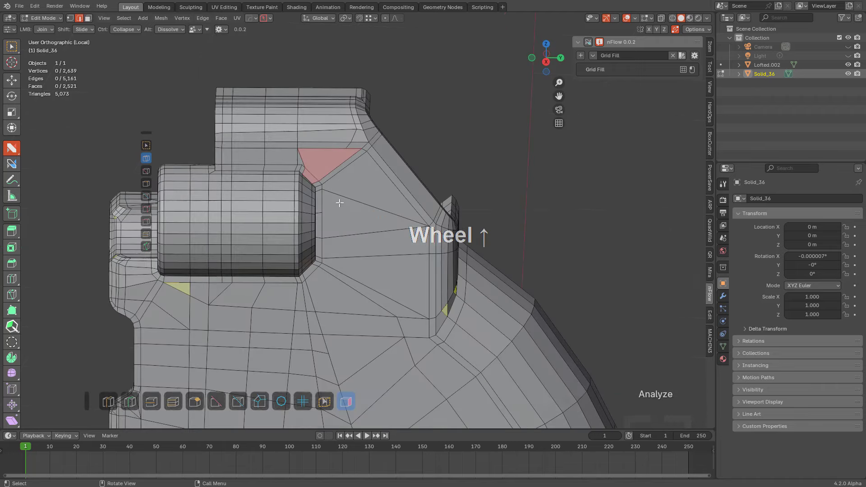
{"action": "scroll", "coordinate": [295, 153], "scroll_direction": "up", "scroll_amount": 3}
{"action": "scroll", "coordinate": [289, 139], "scroll_direction": "down", "scroll_amount": 1}
{"action": "left_click_drag", "start_coordinate": [290, 140], "coordinate": [342, 117]}
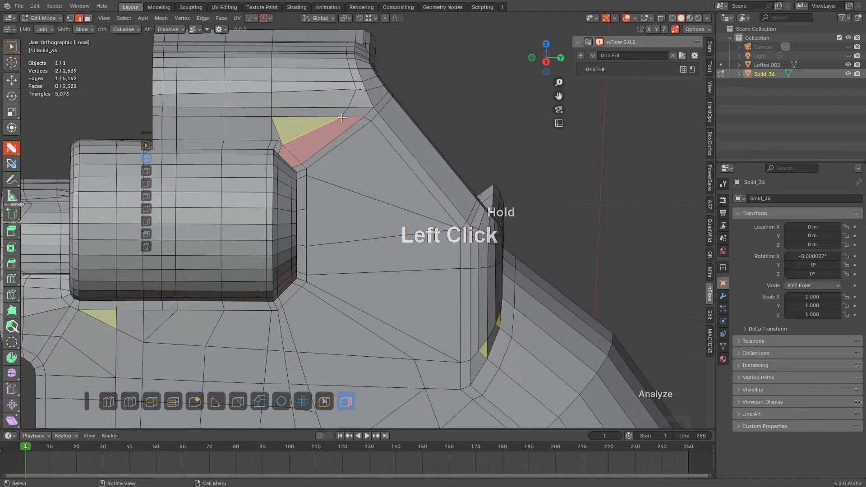
{"action": "scroll", "coordinate": [329, 137], "scroll_direction": "up", "scroll_amount": 3, "text": "ctrl"}
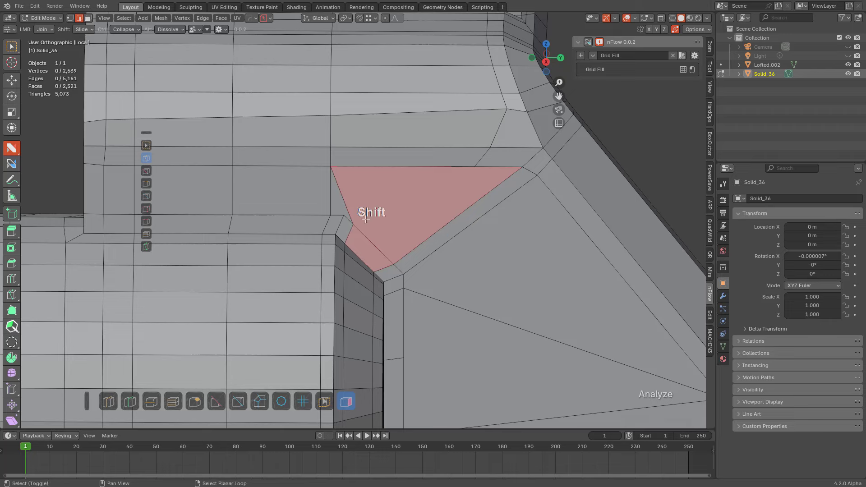
{"action": "left_click_drag", "start_coordinate": [353, 224], "coordinate": [474, 167]}
Step: Try to add a crosswise loop cut through the cover strips above the split n-gon
{"action": "scroll", "coordinate": [420, 179], "scroll_direction": "up", "scroll_amount": 1}
{"action": "middle_click_drag", "start_coordinate": [413, 180], "coordinate": [444, 162], "text": "shift"}
{"action": "scroll", "coordinate": [424, 155], "scroll_direction": "down", "scroll_amount": 3}
{"action": "key", "text": "ctrl+r"}
{"action": "left_click", "coordinate": [419, 152]}
{"action": "right_click", "coordinate": [419, 152]}
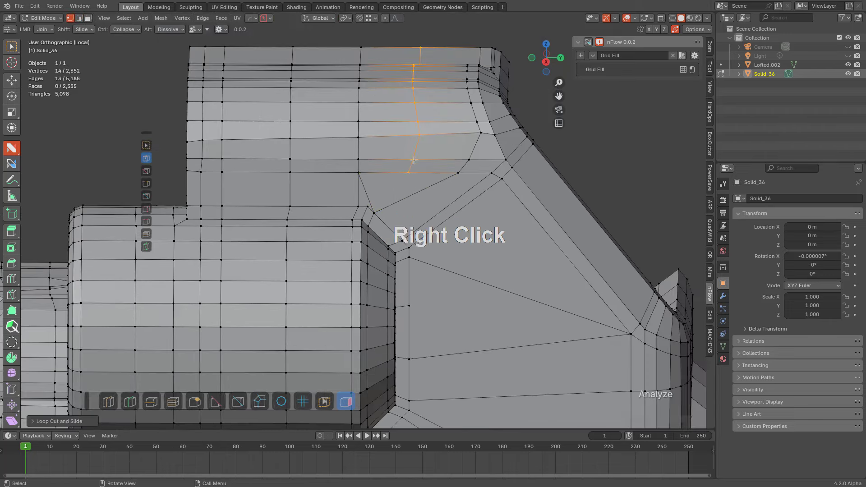
{"action": "key", "text": "a"}
{"action": "scroll", "coordinate": [426, 189], "scroll_direction": "up", "scroll_amount": 2}
{"action": "key", "text": "ctrl+z"}
{"action": "key", "text": "ctrl+z"}
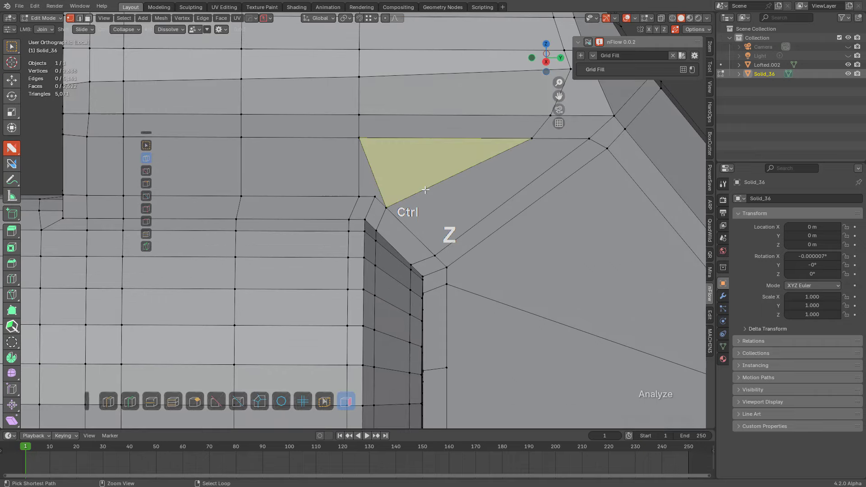
Step: Try to add a loop cut running from the split n-gon through the side faces and along the cylinder
{"action": "left_click", "coordinate": [486, 204]}
{"action": "scroll", "coordinate": [482, 238], "scroll_direction": "down", "scroll_amount": 2}
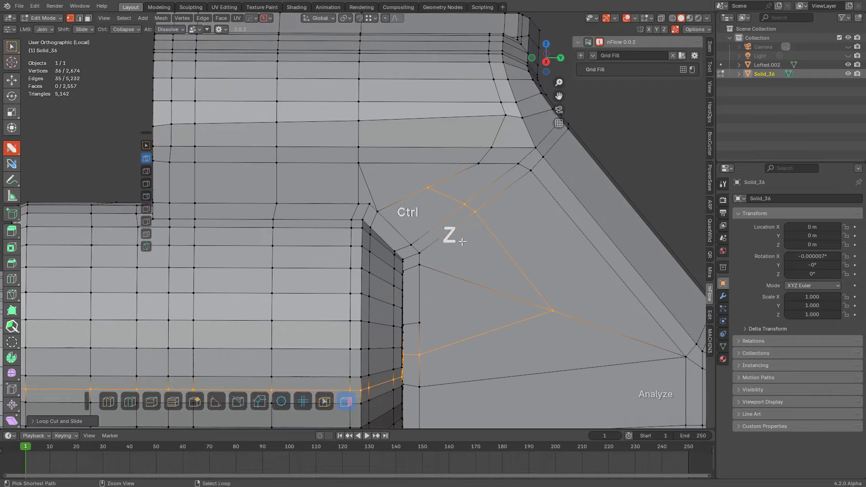
{"action": "key", "text": "ctrl+z"}
Step: Inset the flagged curved rim face that borders the top of the large recessed flat face
{"action": "scroll", "coordinate": [326, 181], "scroll_direction": "down", "scroll_amount": 4}
{"action": "middle_click_drag", "start_coordinate": [326, 180], "coordinate": [475, 166], "text": "shift"}
{"action": "middle_click_drag", "start_coordinate": [393, 158], "coordinate": [392, 248], "text": "shift"}
{"action": "middle_click_drag", "start_coordinate": [391, 247], "coordinate": [427, 257]}
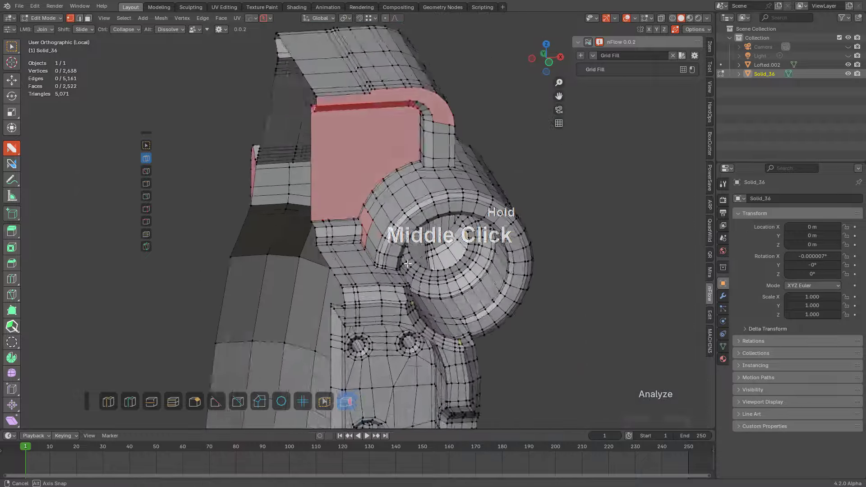
{"action": "scroll", "coordinate": [425, 253], "scroll_direction": "up", "scroll_amount": 4}
{"action": "middle_click_drag", "start_coordinate": [419, 41], "coordinate": [413, 209], "text": "shift"}
{"action": "scroll", "coordinate": [413, 210], "scroll_direction": "up", "scroll_amount": 4}
{"action": "left_click", "coordinate": [384, 150]}
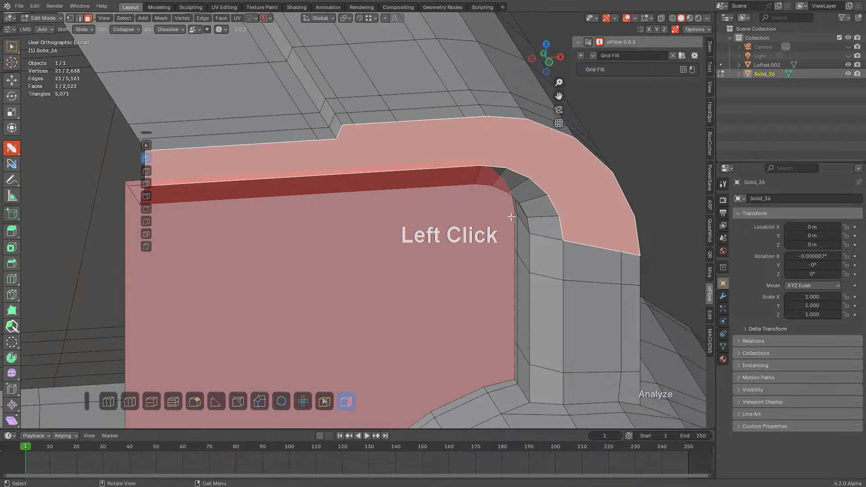
{"action": "key", "text": "i"}
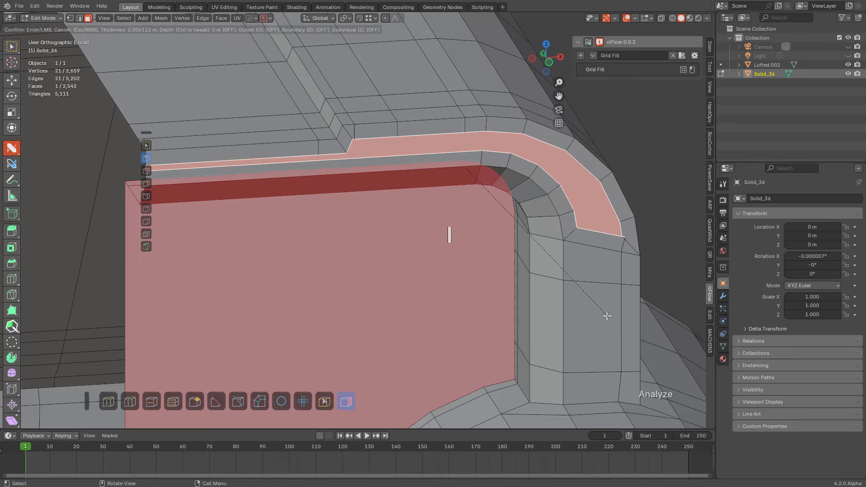
{"action": "left_click", "coordinate": [606, 316]}
Step: Dissolve the short inset edges at the outer and inner corners of the rim's lower end
{"action": "middle_click_drag", "start_coordinate": [605, 310], "coordinate": [543, 253], "text": "shift"}
{"action": "scroll", "coordinate": [604, 233], "scroll_direction": "up", "scroll_amount": 2}
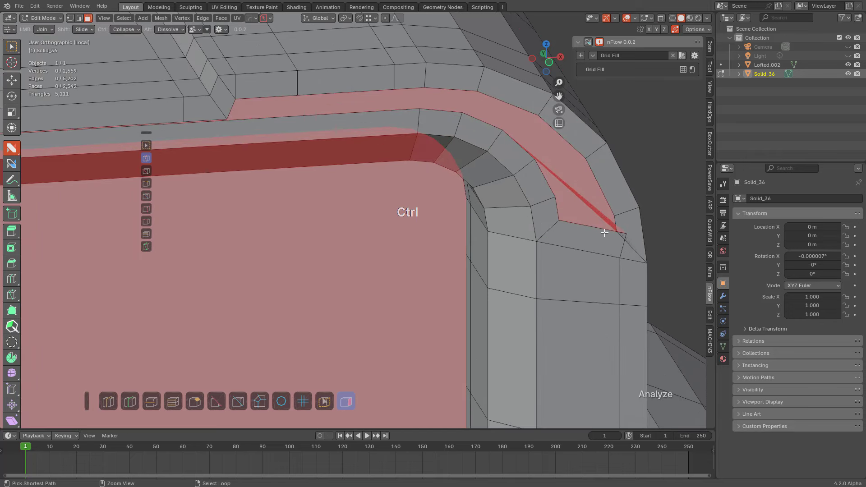
{"action": "left_click", "coordinate": [621, 241], "text": "alt"}
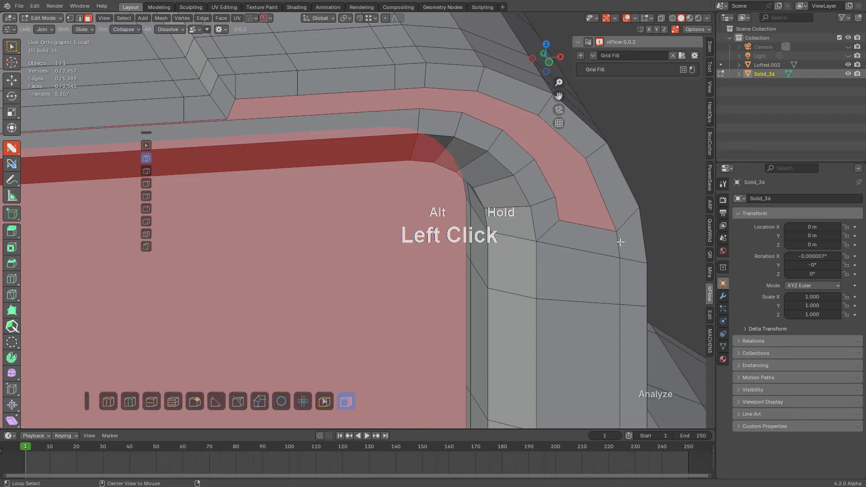
{"action": "scroll", "coordinate": [511, 290], "scroll_direction": "up", "scroll_amount": 2, "text": "shift"}
{"action": "scroll", "coordinate": [470, 188], "scroll_direction": "down", "scroll_amount": 2}
{"action": "scroll", "coordinate": [467, 252], "scroll_direction": "up", "scroll_amount": 4}
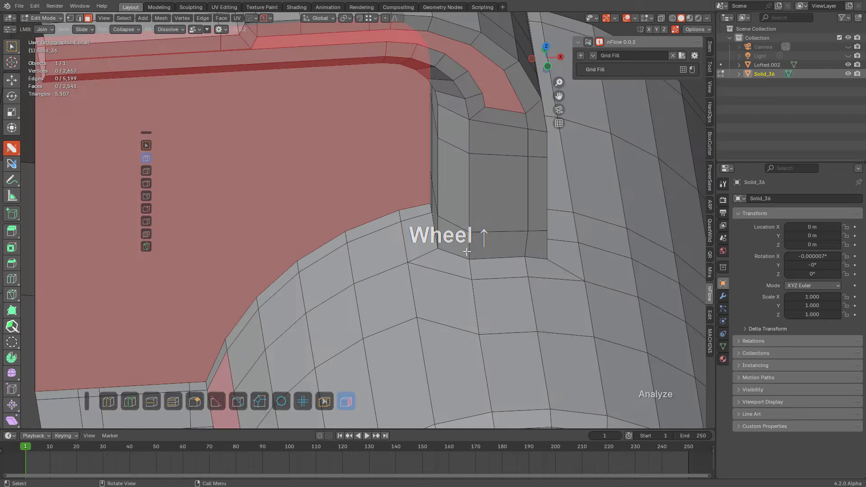
{"action": "left_click", "coordinate": [487, 109], "text": "alt"}
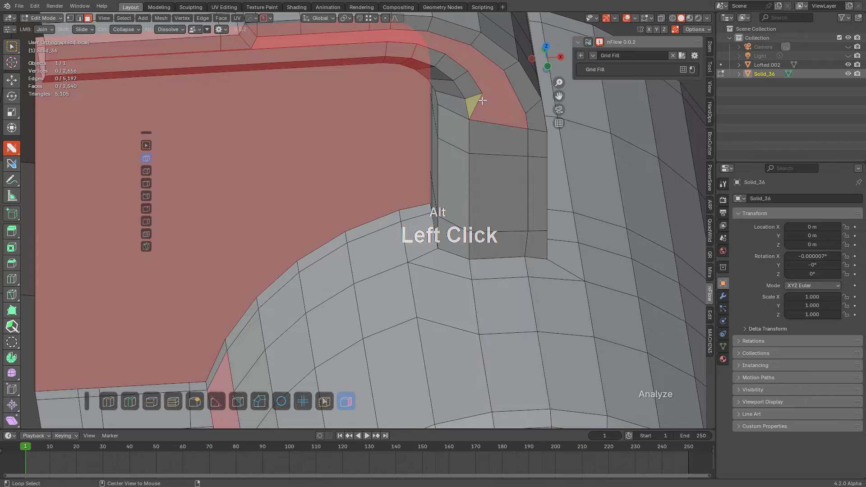
Step: Dissolve the unwanted inset edges along the inner side of the rim's curved bend
{"action": "scroll", "coordinate": [482, 101], "scroll_direction": "up", "scroll_amount": 2}
{"action": "scroll", "coordinate": [436, 133], "scroll_direction": "down", "scroll_amount": 3}
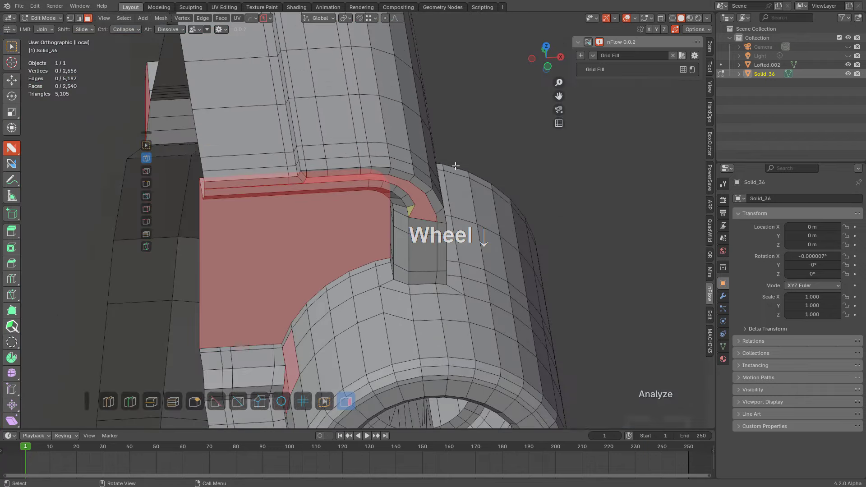
{"action": "mouse_move", "coordinate": [447, 135]}
{"action": "middle_mouse_down"}
{"action": "mouse_move", "coordinate": [464, 133]}
{"action": "mouse_move", "coordinate": [486, 163]}
{"action": "mouse_move", "coordinate": [460, 141]}
{"action": "middle_mouse_up"}
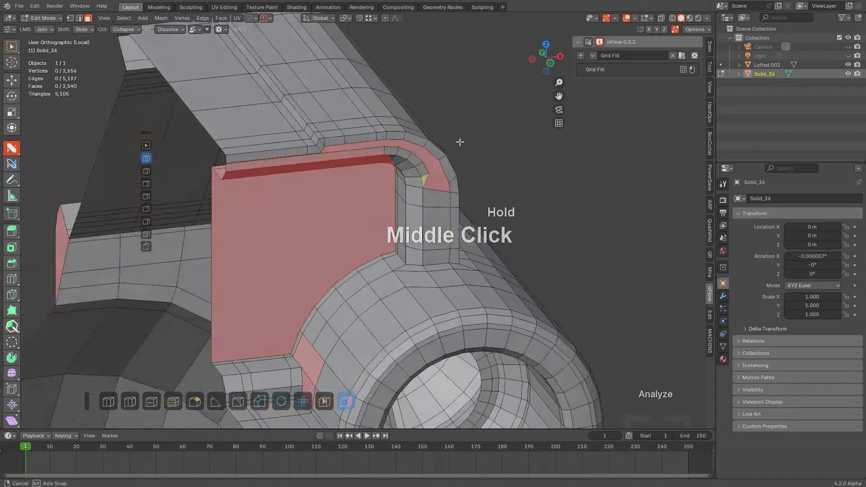
{"action": "scroll", "coordinate": [356, 106], "scroll_direction": "up", "scroll_amount": 2}
{"action": "left_click", "coordinate": [392, 102], "text": "alt"}
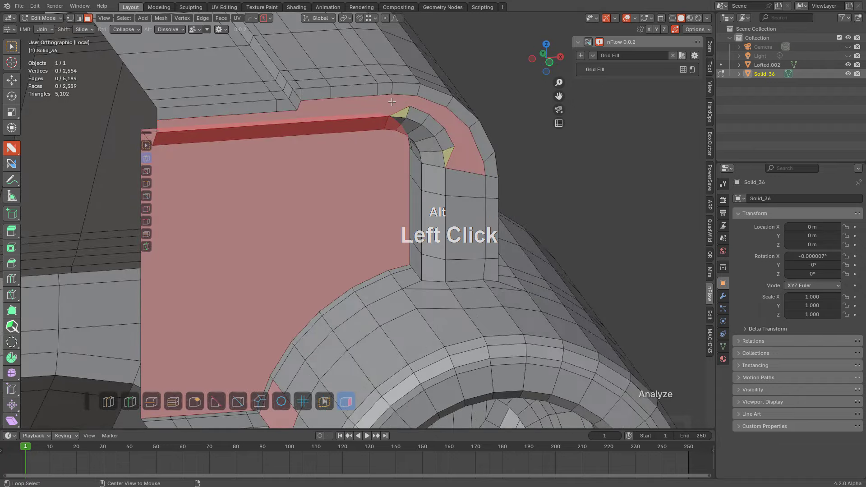
{"action": "left_click", "coordinate": [423, 111], "text": "alt"}
{"action": "left_click", "coordinate": [444, 131], "text": "alt"}
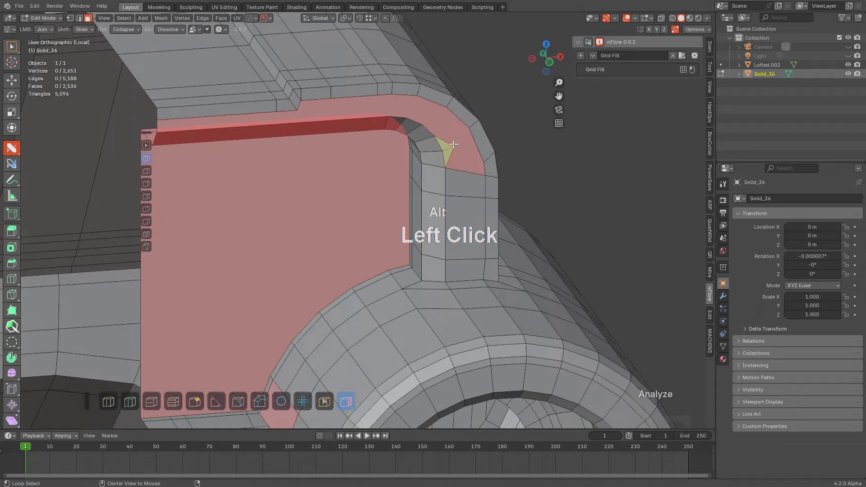
Step: Join the inner and outer vertices around the rim's bend with radial edges to divide the flagged face
{"action": "middle_click_drag", "start_coordinate": [465, 158], "coordinate": [461, 160]}
{"action": "left_click_drag", "start_coordinate": [441, 153], "coordinate": [479, 165]}
{"action": "left_click_drag", "start_coordinate": [439, 115], "coordinate": [386, 116]}
Step: Add three crosswise loop cuts through the straight bevel strips between the rim and the recessed face
{"action": "middle_click_drag", "start_coordinate": [376, 103], "coordinate": [373, 82]}
{"action": "scroll", "coordinate": [397, 173], "scroll_direction": "up", "scroll_amount": 3}
{"action": "middle_click_drag", "start_coordinate": [397, 174], "coordinate": [379, 152]}
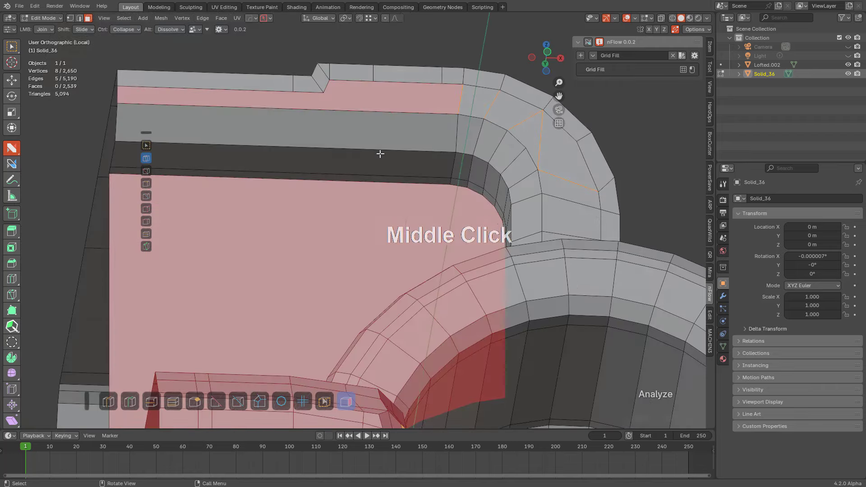
{"action": "key", "text": "ctrl+r"}
{"action": "left_click", "coordinate": [336, 141]}
{"action": "left_click", "coordinate": [318, 125]}
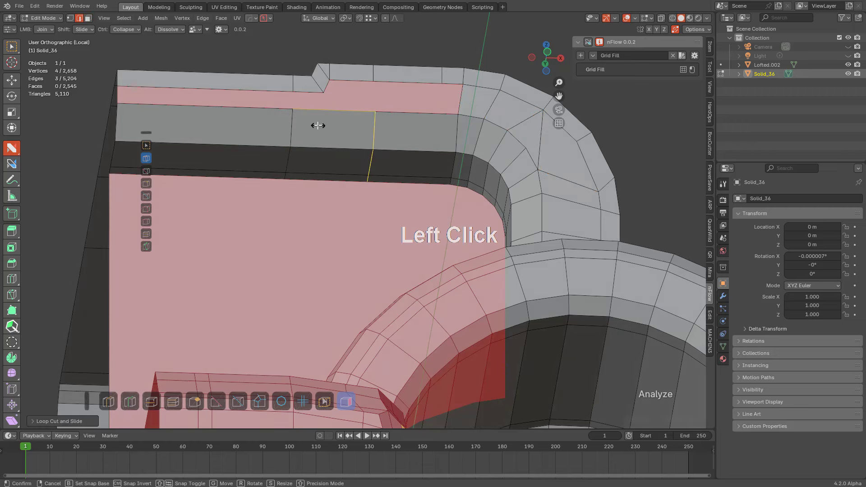
{"action": "left_click", "coordinate": [278, 116]}
{"action": "key", "text": "ctrl+r"}
{"action": "left_click", "coordinate": [405, 124]}
{"action": "left_click", "coordinate": [406, 124]}
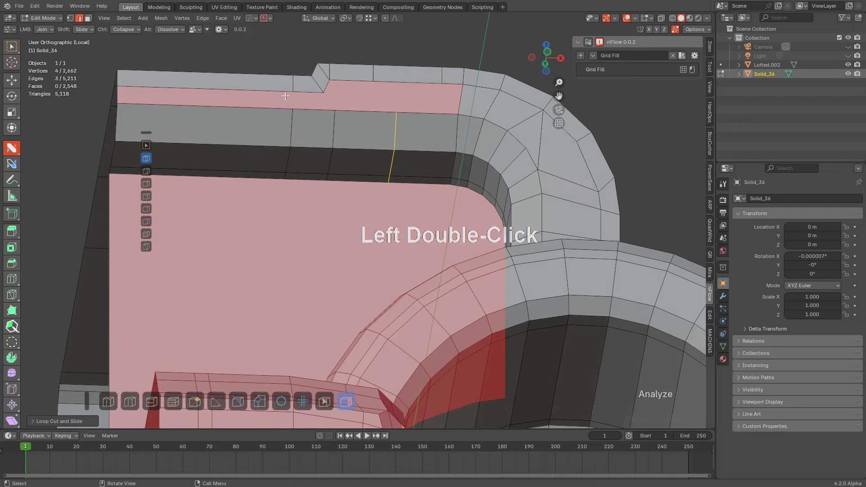
Step: Join the rim's upper vertices to the new loop-cut ends across the straight flagged strip and collapse the vertex beside the step
{"action": "mouse_move", "coordinate": [292, 94]}
{"action": "left_mouse_down"}
{"action": "mouse_move", "coordinate": [294, 110]}
{"action": "mouse_move", "coordinate": [333, 107]}
{"action": "left_mouse_up"}
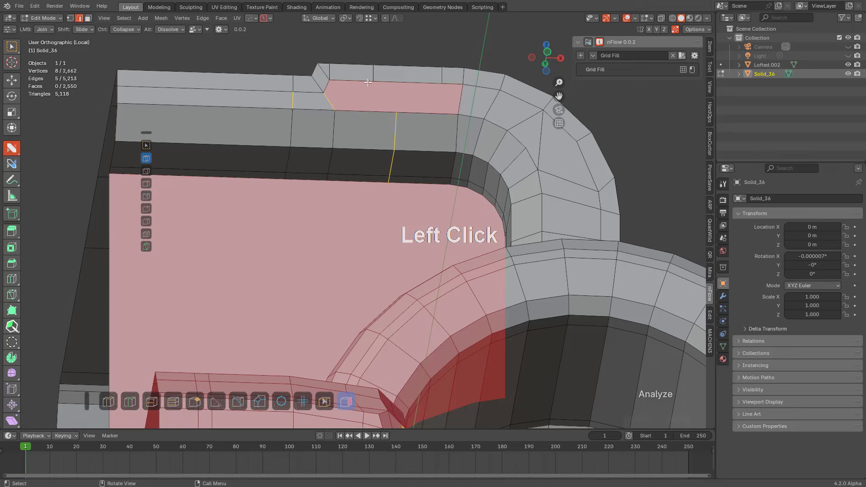
{"action": "left_click_drag", "start_coordinate": [368, 82], "coordinate": [346, 110]}
{"action": "left_click_drag", "start_coordinate": [431, 78], "coordinate": [397, 111]}
{"action": "key", "text": "alt+a"}
{"action": "middle_click_drag", "start_coordinate": [410, 97], "coordinate": [367, 99]}
{"action": "scroll", "coordinate": [368, 99], "scroll_direction": "up", "scroll_amount": 2}
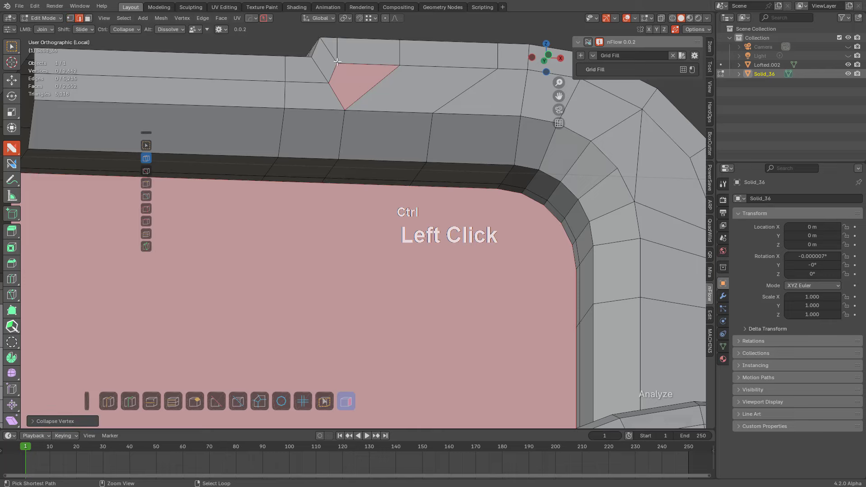
Step: Join the step's inner corner to the neighbouring rim vertex and dissolve the slanted edge beside it
{"action": "key", "text": "2"}
{"action": "middle_click_drag", "start_coordinate": [350, 66], "coordinate": [389, 158]}
{"action": "scroll", "coordinate": [348, 182], "scroll_direction": "up", "scroll_amount": 2}
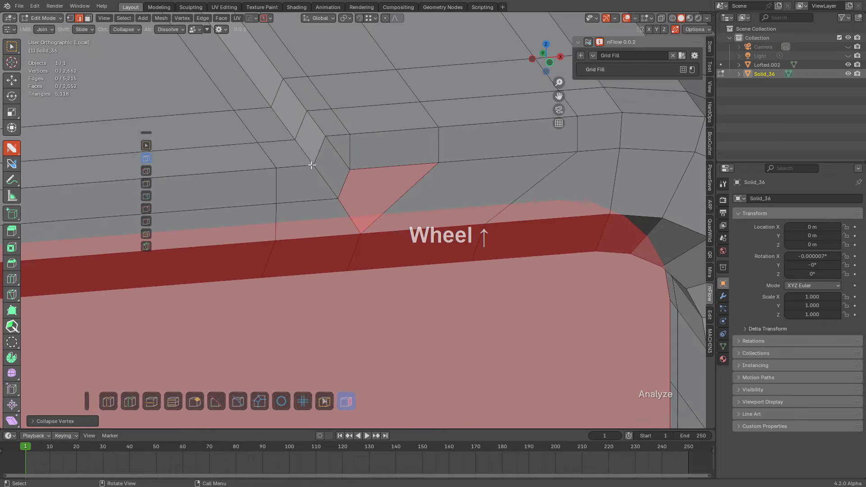
{"action": "left_click", "coordinate": [339, 183]}
{"action": "left_click", "coordinate": [337, 159], "text": "alt"}
{"action": "scroll", "coordinate": [357, 177], "scroll_direction": "down", "scroll_amount": 2}
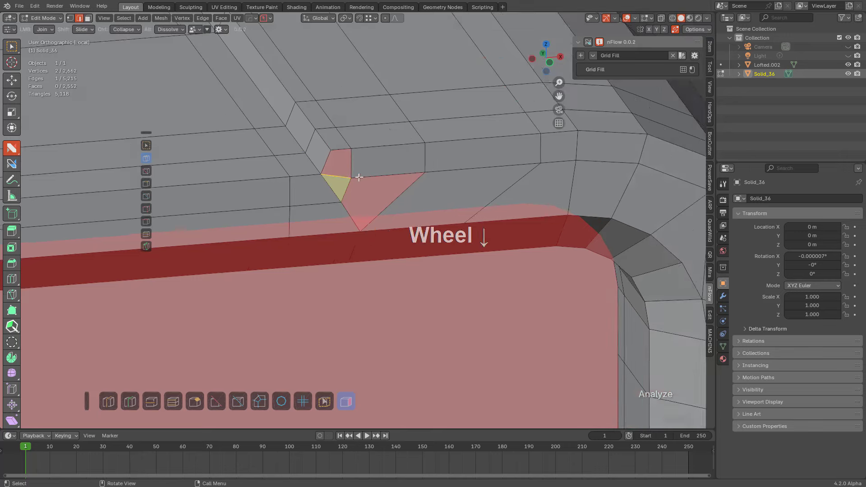
Step: Knife a cut from the step's corner down through the bevel strips and dissolve the adjoining edge of the small triangle
{"action": "middle_click_drag", "start_coordinate": [358, 178], "coordinate": [363, 72]}
{"action": "key", "text": "ctrl+r"}
{"action": "right_click", "coordinate": [329, 216]}
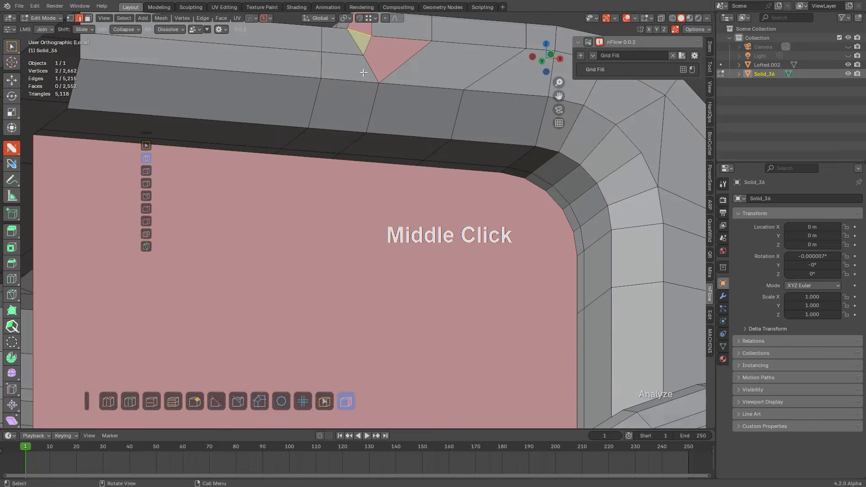
{"action": "scroll", "coordinate": [309, 122], "scroll_direction": "down", "scroll_amount": 1}
{"action": "key", "text": "k"}
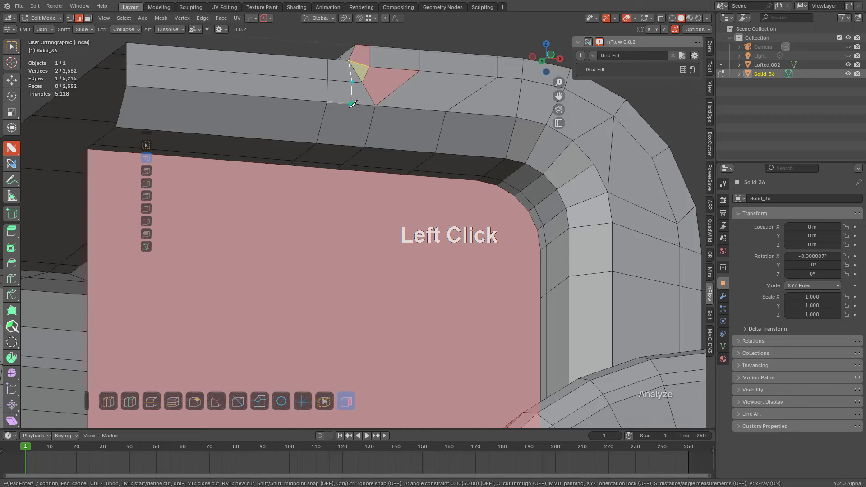
{"action": "left_click", "coordinate": [320, 168]}
{"action": "key", "text": "space"}
{"action": "key", "text": "a"}
{"action": "left_click", "coordinate": [357, 70], "text": "alt"}
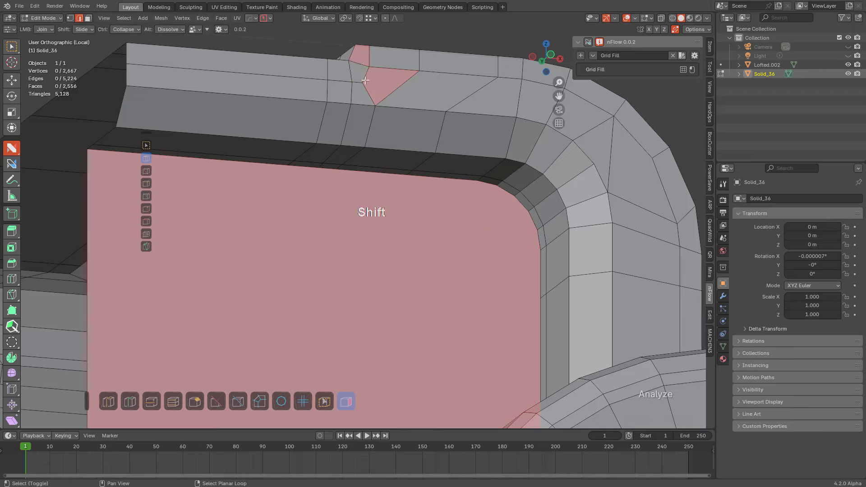
Step: Slide the vertices beside the step's corner upward along their edges
{"action": "left_click_drag", "start_coordinate": [363, 84], "coordinate": [370, 67], "text": "shift"}
{"action": "middle_click_drag", "start_coordinate": [378, 85], "coordinate": [380, 121]}
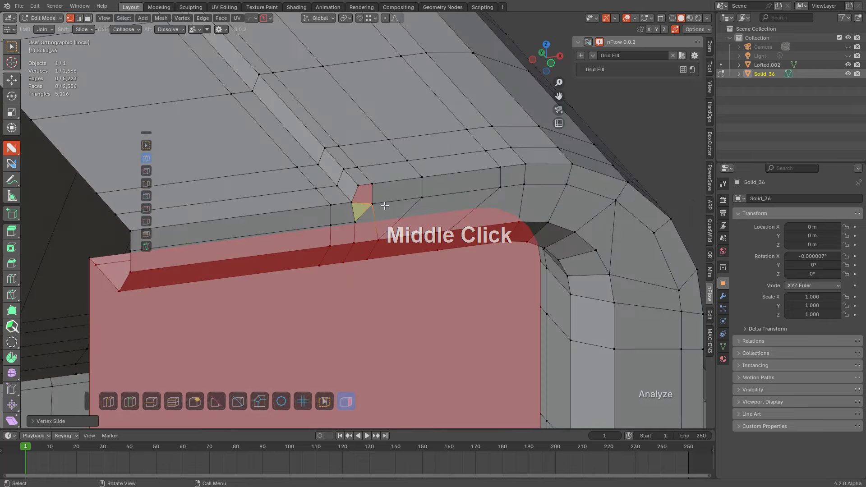
{"action": "left_click_drag", "start_coordinate": [373, 203], "coordinate": [373, 184], "text": "shift"}
Step: Join the knife-cut vertex diagonally to the neighbouring bevel vertex and dissolve the surplus edge between them
{"action": "scroll", "coordinate": [378, 209], "scroll_direction": "up", "scroll_amount": 3}
{"action": "left_click_drag", "start_coordinate": [353, 223], "coordinate": [393, 253]}
{"action": "left_click", "coordinate": [366, 232]}
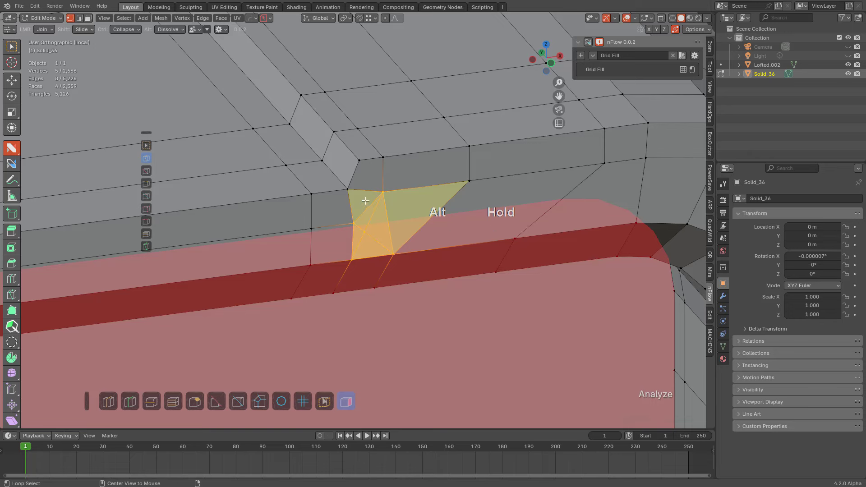
{"action": "left_click", "coordinate": [389, 219], "text": "alt"}
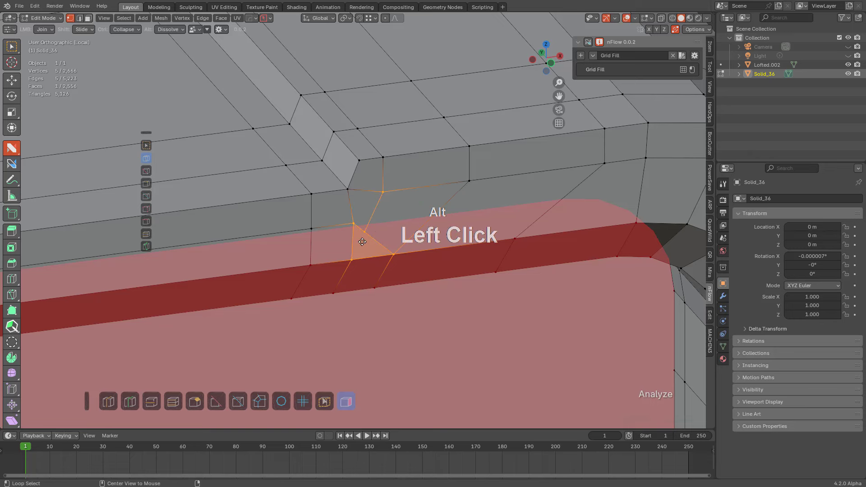
Step: Slide the middle vertex below the step down its edge and join it to the adjacent knife-cut vertex
{"action": "scroll", "coordinate": [372, 226], "scroll_direction": "down", "scroll_amount": 2}
{"action": "left_click", "coordinate": [368, 217], "text": "shift"}
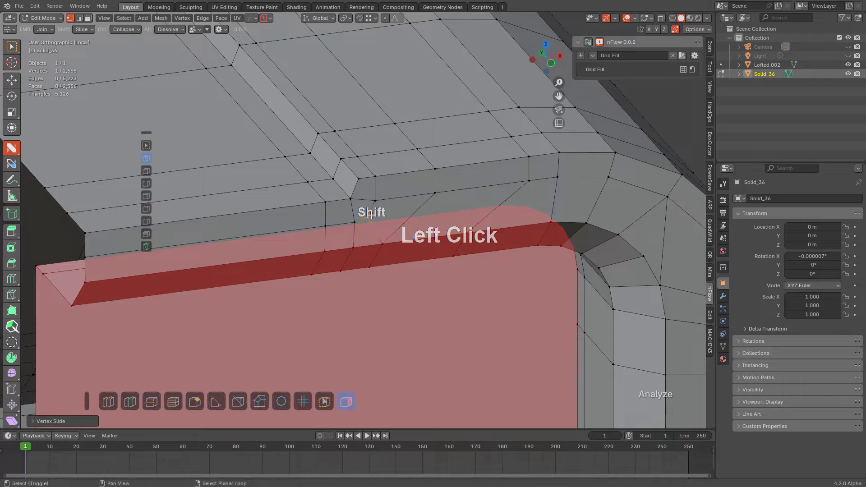
{"action": "left_click_drag", "start_coordinate": [369, 215], "coordinate": [354, 222], "text": "shift"}
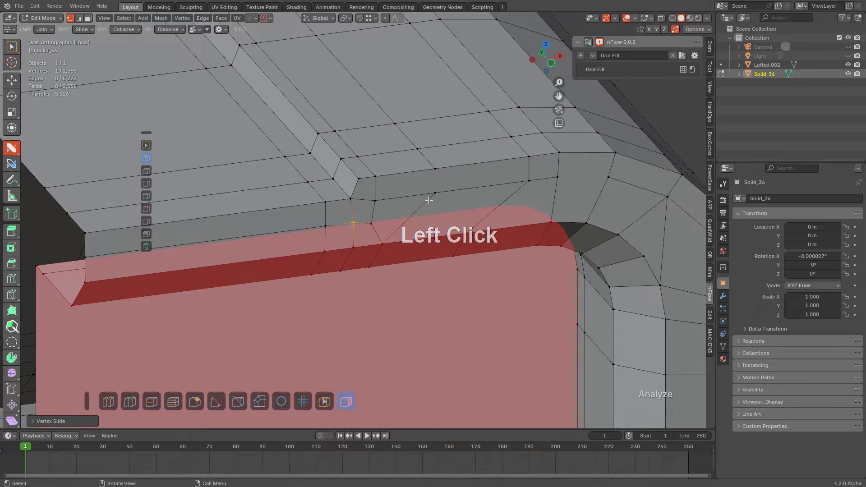
Step: Select the large recessed flat face and cut an edge across the curved strip above the flagged face at the ledge's corner
{"action": "middle_click_drag", "start_coordinate": [429, 200], "coordinate": [488, 185]}
{"action": "middle_click_drag", "start_coordinate": [487, 185], "coordinate": [407, 172], "text": "shift"}
{"action": "key", "text": "3"}
{"action": "left_click", "coordinate": [380, 212]}
{"action": "middle_click_drag", "start_coordinate": [379, 215], "coordinate": [397, 81], "text": "shift"}
{"action": "middle_click_drag", "start_coordinate": [397, 81], "coordinate": [483, 162]}
{"action": "scroll", "coordinate": [430, 216], "scroll_direction": "up", "scroll_amount": 5}
{"action": "left_click_drag", "start_coordinate": [405, 221], "coordinate": [425, 196]}
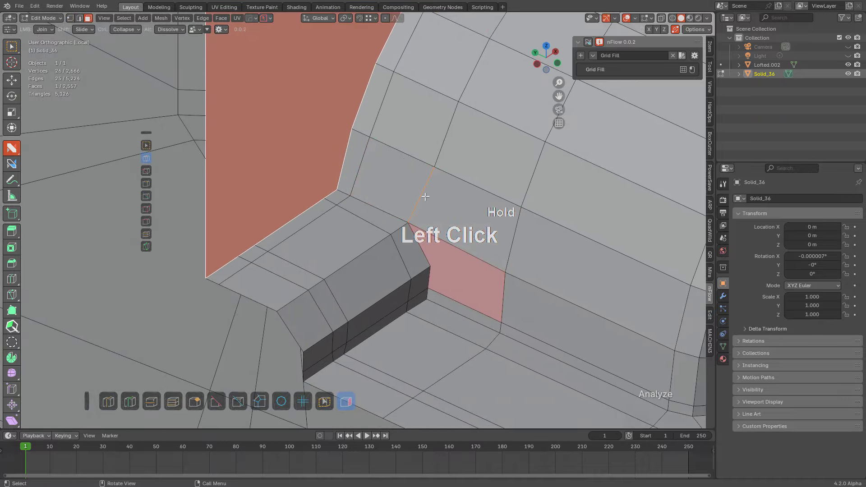
Step: Cut a diagonal from the curved surface to the ledge's lower vertex and slide the crossing vertex onto the ledge's upper corner
{"action": "left_click_drag", "start_coordinate": [519, 207], "coordinate": [459, 249]}
{"action": "middle_click_drag", "start_coordinate": [459, 249], "coordinate": [434, 241], "text": "shift"}
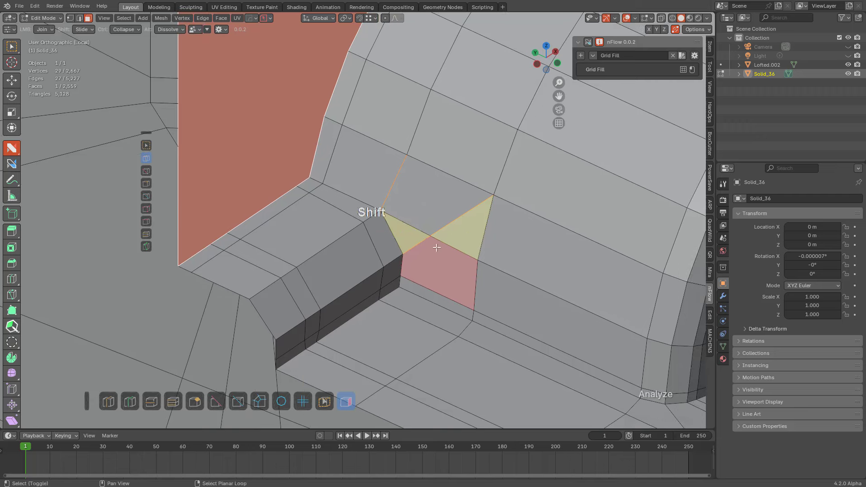
{"action": "key", "text": "1"}
{"action": "left_click_drag", "start_coordinate": [434, 240], "coordinate": [405, 219], "text": "shift"}
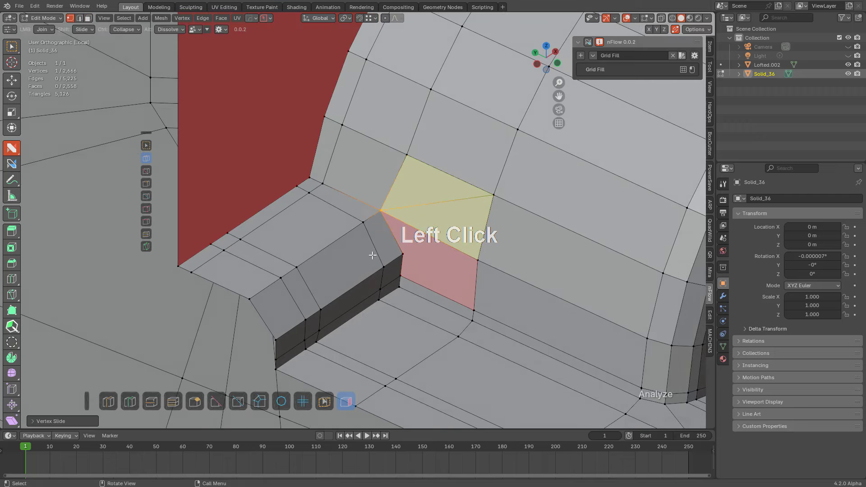
Step: Knife-cut from the strip vertex down and along the ledge's top face, dissolving the surplus edges at the ledge's corner
{"action": "left_click", "coordinate": [395, 206], "text": "alt"}
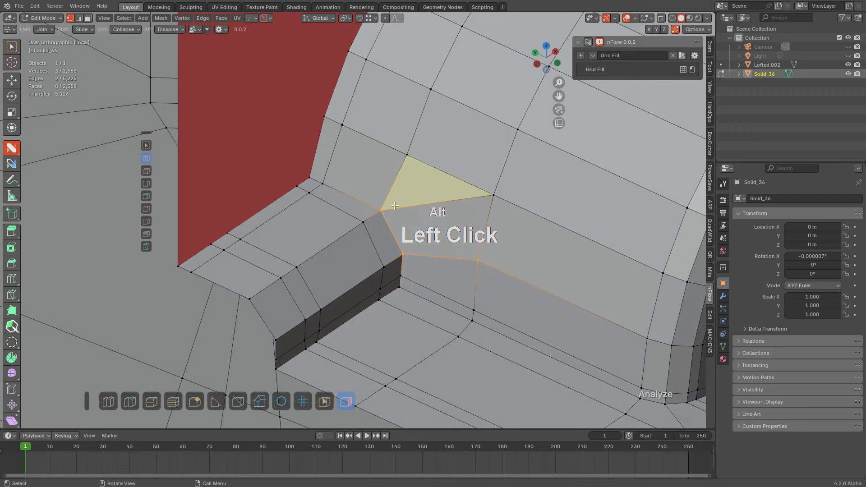
{"action": "key", "text": "ctrl+r"}
{"action": "right_click", "coordinate": [361, 208]}
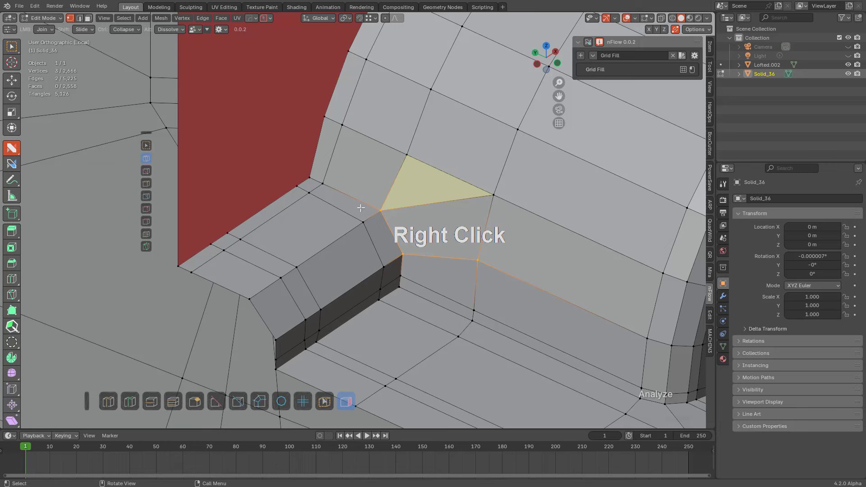
{"action": "key", "text": "k"}
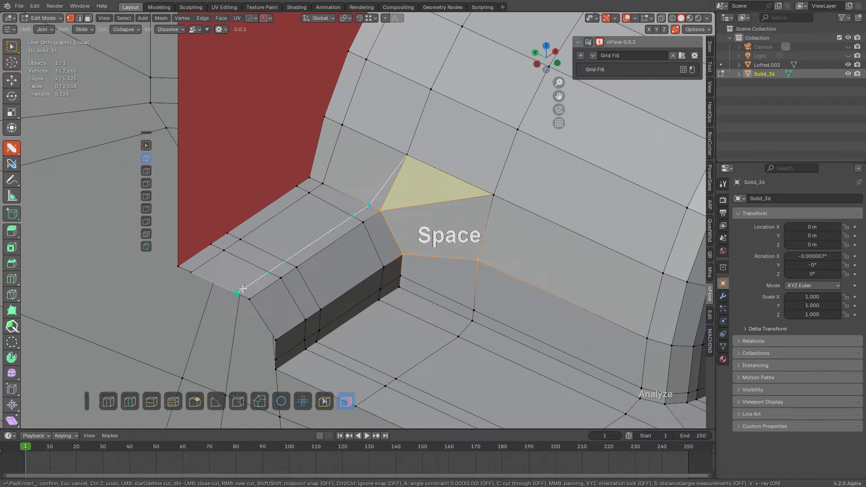
{"action": "left_click", "coordinate": [389, 195], "text": "alt"}
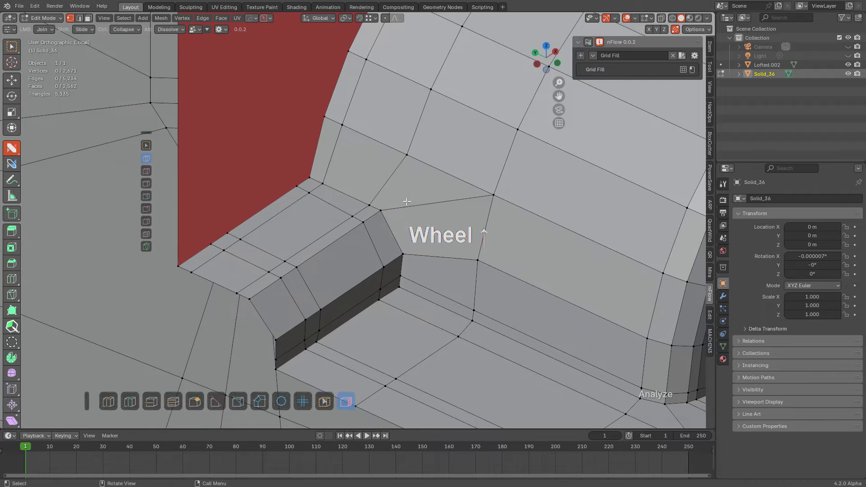
Step: Select the large recessed flat face and inset it by about 0.009 m
{"action": "scroll", "coordinate": [407, 202], "scroll_direction": "down", "scroll_amount": 3}
{"action": "middle_click_drag", "start_coordinate": [415, 253], "coordinate": [399, 235]}
{"action": "middle_click_drag", "start_coordinate": [399, 198], "coordinate": [402, 142]}
{"action": "key", "text": "3"}
{"action": "left_click", "coordinate": [402, 141]}
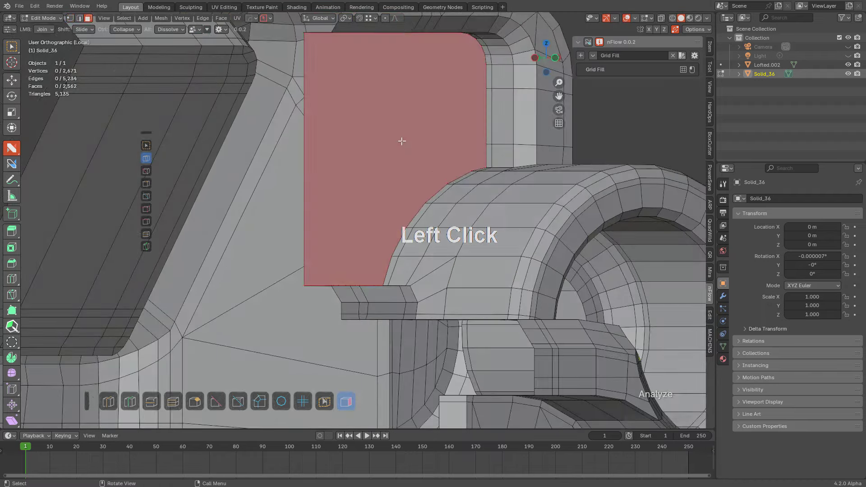
{"action": "scroll", "coordinate": [534, 204], "scroll_direction": "up", "scroll_amount": 2}
{"action": "key", "text": "i"}
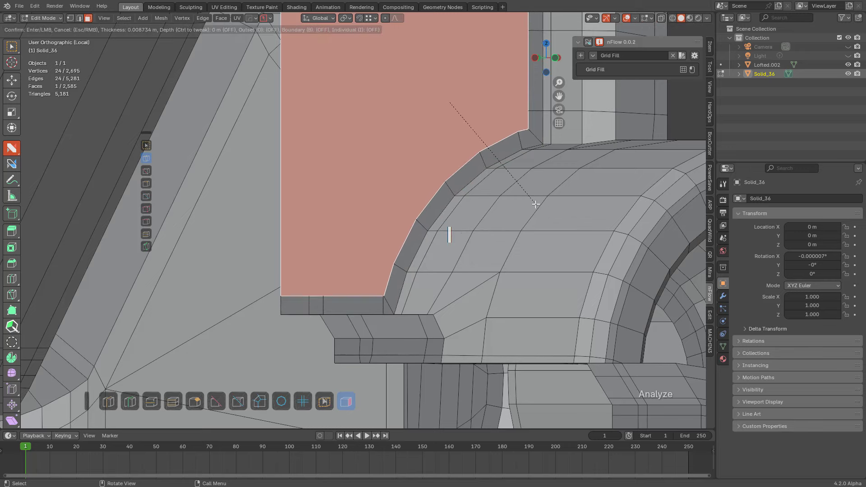
{"action": "left_click", "coordinate": [536, 204]}
Step: Merge the adjacent inset vertex into the inset's lower corner beside the ledge and dissolve the diagonal that forms a triangle there
{"action": "scroll", "coordinate": [435, 118], "scroll_direction": "up", "scroll_amount": 3}
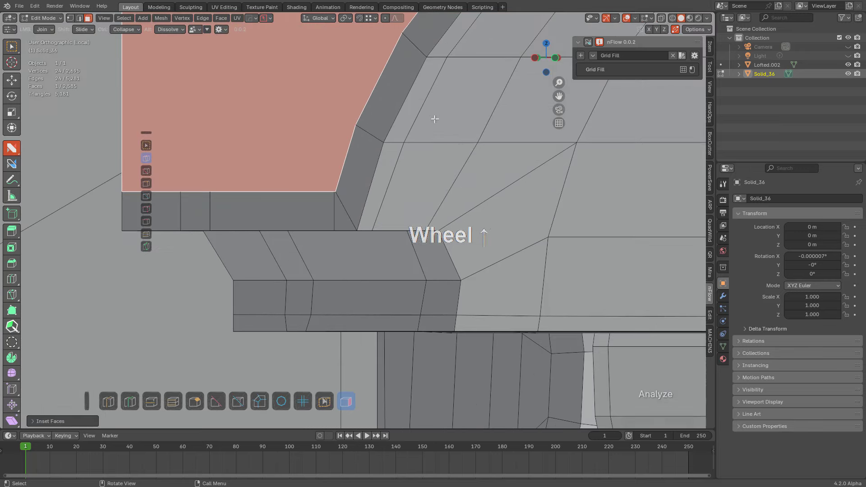
{"action": "key", "text": "1"}
{"action": "left_click", "coordinate": [335, 191], "text": "ctrl"}
{"action": "key", "text": "1"}
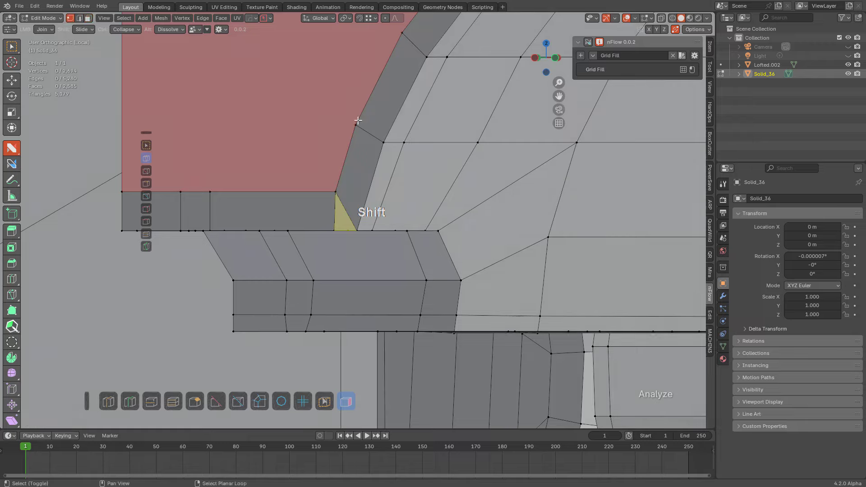
{"action": "left_click_drag", "start_coordinate": [356, 125], "coordinate": [277, 229], "text": "shift"}
{"action": "left_click_drag", "start_coordinate": [335, 193], "coordinate": [343, 207], "text": "alt"}
{"action": "scroll", "coordinate": [338, 127], "scroll_direction": "down", "scroll_amount": 5}
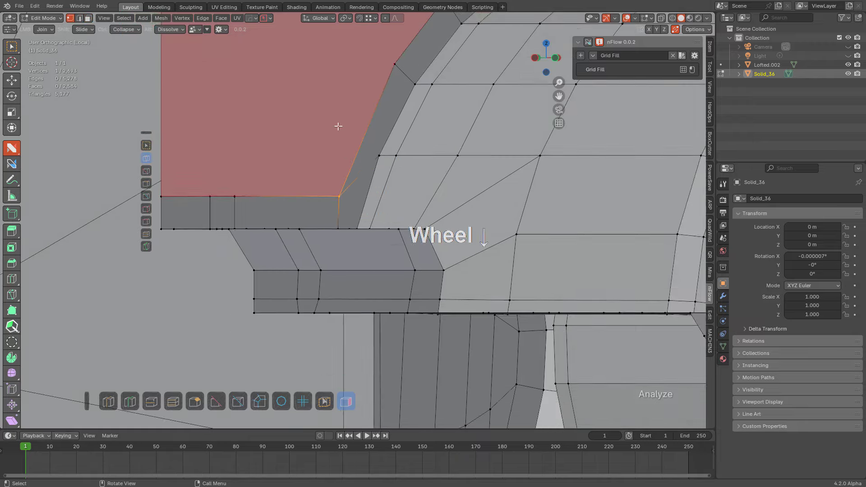
Step: Merge the neighbouring vertex into the inset's corner above the curved surface and dissolve the surplus diagonal beside it
{"action": "middle_click_drag", "start_coordinate": [368, 180], "coordinate": [365, 150]}
{"action": "scroll", "coordinate": [468, 153], "scroll_direction": "up", "scroll_amount": 3}
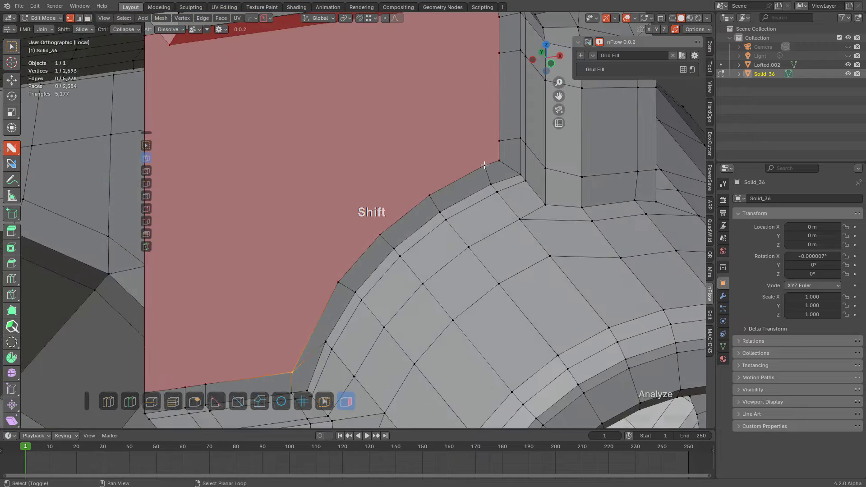
{"action": "left_click_drag", "start_coordinate": [485, 166], "coordinate": [499, 160], "text": "shift"}
{"action": "left_click", "coordinate": [507, 165], "text": "alt"}
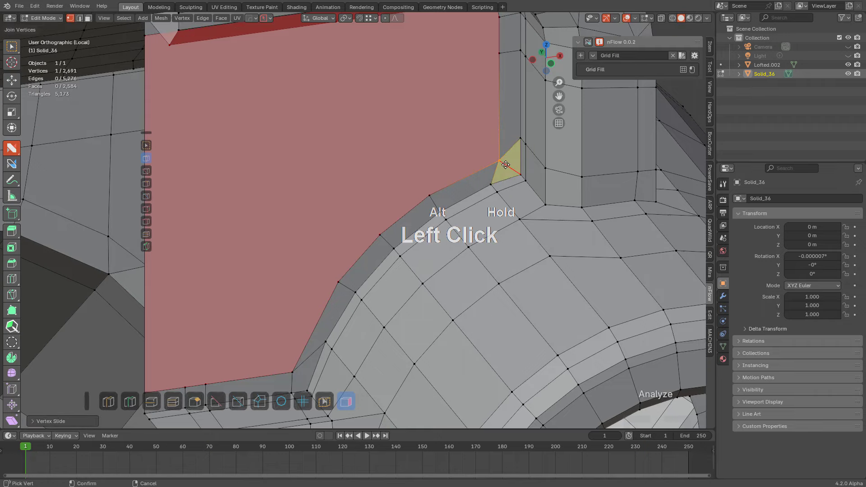
Step: Select the inset border vertices along the straight side and the arch, and project them across the recessed face as horizontal cuts
{"action": "scroll", "coordinate": [428, 166], "scroll_direction": "down", "scroll_amount": 3}
{"action": "middle_click_drag", "start_coordinate": [400, 200], "coordinate": [406, 170]}
{"action": "scroll", "coordinate": [434, 106], "scroll_direction": "up", "scroll_amount": 1}
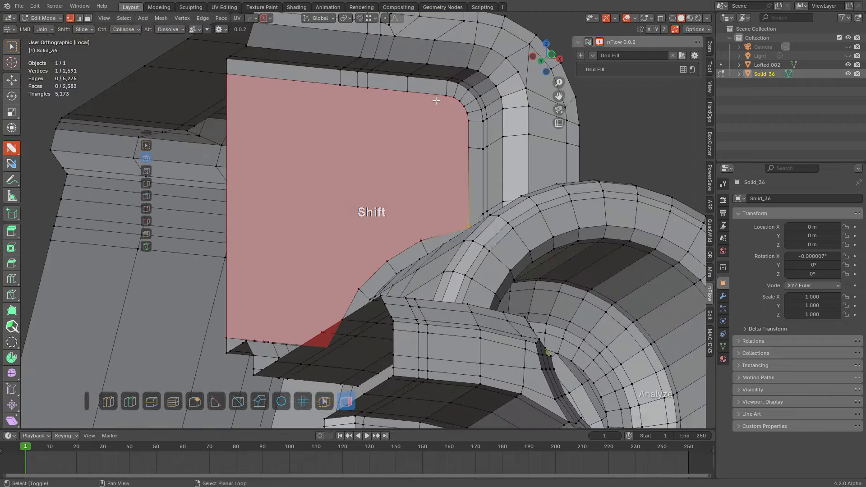
{"action": "middle_click_drag", "start_coordinate": [437, 100], "coordinate": [427, 137]}
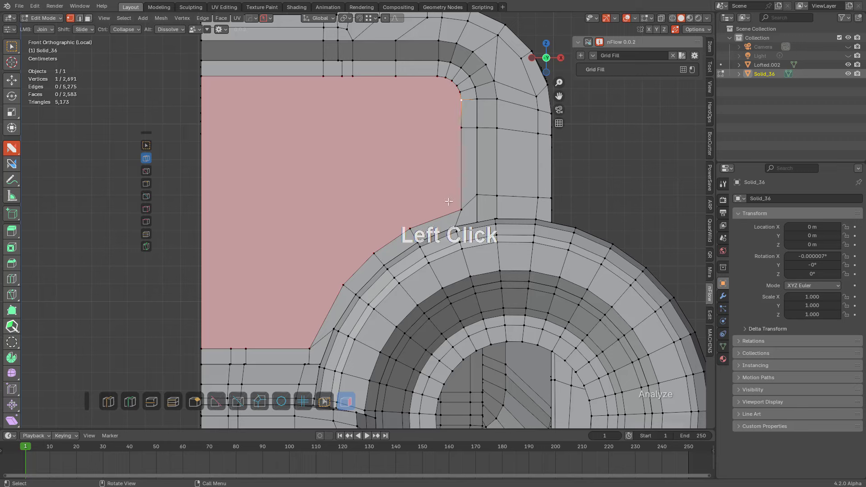
{"action": "left_click", "coordinate": [461, 210], "text": "ctrl"}
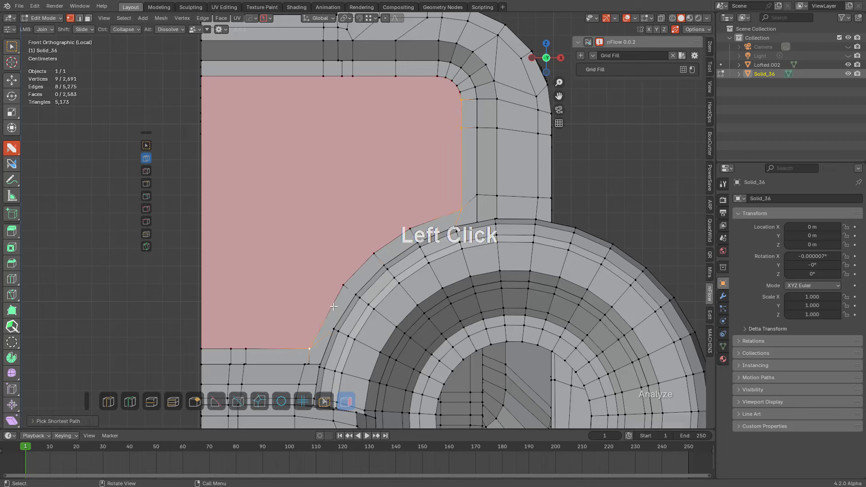
{"action": "left_click", "coordinate": [341, 287], "text": "ctrl"}
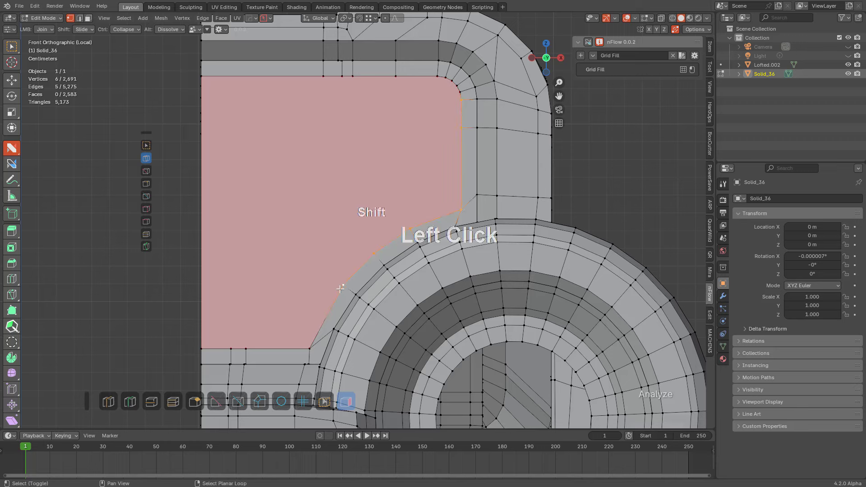
{"action": "left_click", "coordinate": [268, 403]}
{"action": "key", "text": "w"}
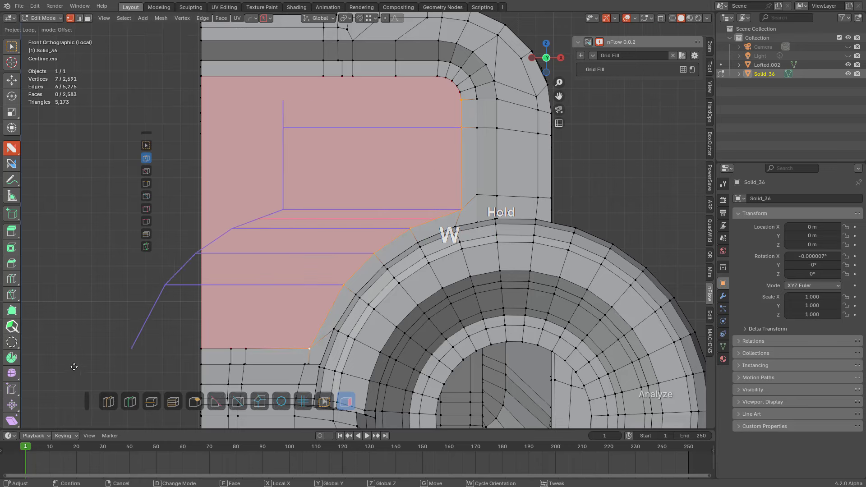
{"action": "left_click", "coordinate": [590, 332]}
Step: Add a vertical loop cut across the projected strips and slide it, with Even on, close to the arch-side border
{"action": "middle_click_drag", "start_coordinate": [386, 168], "coordinate": [410, 157], "text": "shift"}
{"action": "key", "text": "ctrl+r"}
{"action": "left_click", "coordinate": [418, 116]}
{"action": "key", "text": "e"}
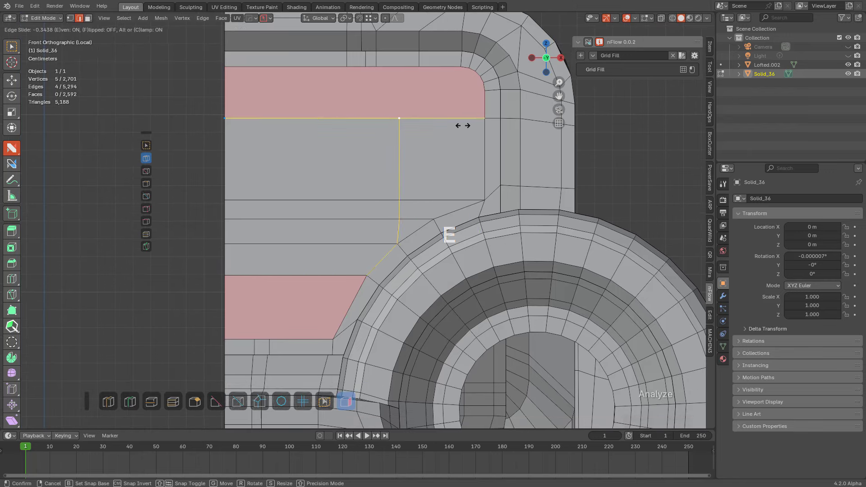
{"action": "left_click", "coordinate": [518, 118]}
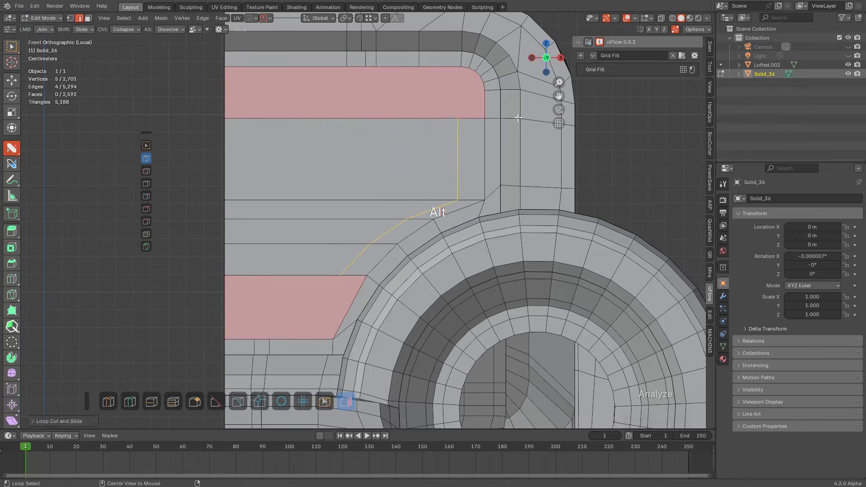
Step: Join the loop cut's upper end to the inset's upper border and its lower end to the border above the ledge
{"action": "key", "text": "alt+a"}
{"action": "left_click_drag", "start_coordinate": [459, 118], "coordinate": [461, 68]}
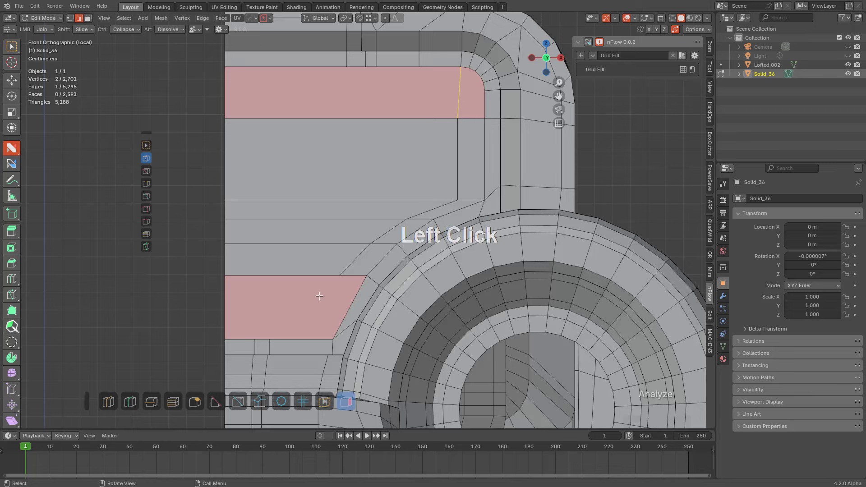
{"action": "left_click_drag", "start_coordinate": [343, 275], "coordinate": [270, 339]}
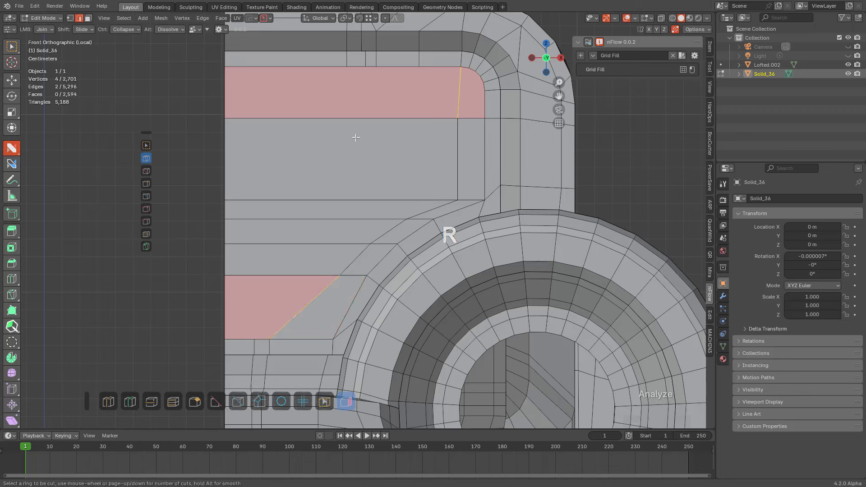
Step: Add a second vertical loop cut through the recessed face's strips and join its lower end to the border above the ledge
{"action": "left_click", "coordinate": [341, 121]}
{"action": "left_click", "coordinate": [321, 123]}
{"action": "key", "text": "alt+a"}
{"action": "left_click_drag", "start_coordinate": [271, 277], "coordinate": [254, 339]}
{"action": "key", "text": "alt+a"}
{"action": "scroll", "coordinate": [328, 307], "scroll_direction": "up", "scroll_amount": 3}
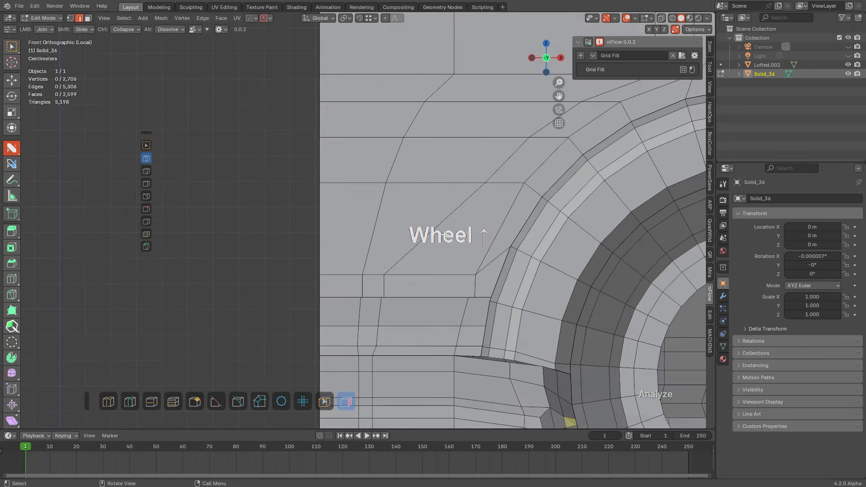
Step: Slide the second vertical loop's vertices along their horizontal edges to even out its line across the recessed face
{"action": "left_click", "coordinate": [399, 270], "text": "shift"}
{"action": "key", "text": "1"}
{"action": "mouse_move", "coordinate": [404, 271]}
{"action": "left_mouse_down"}
{"action": "mouse_move", "coordinate": [396, 275]}
{"action": "mouse_move", "coordinate": [407, 277]}
{"action": "left_mouse_up"}
{"action": "left_click", "coordinate": [390, 276], "text": "shift"}
{"action": "middle_click_drag", "start_coordinate": [463, 106], "coordinate": [419, 257], "text": "shift"}
{"action": "left_click_drag", "start_coordinate": [415, 225], "coordinate": [396, 224], "text": "shift"}
{"action": "middle_click_drag", "start_coordinate": [476, 93], "coordinate": [370, 222], "text": "shift"}
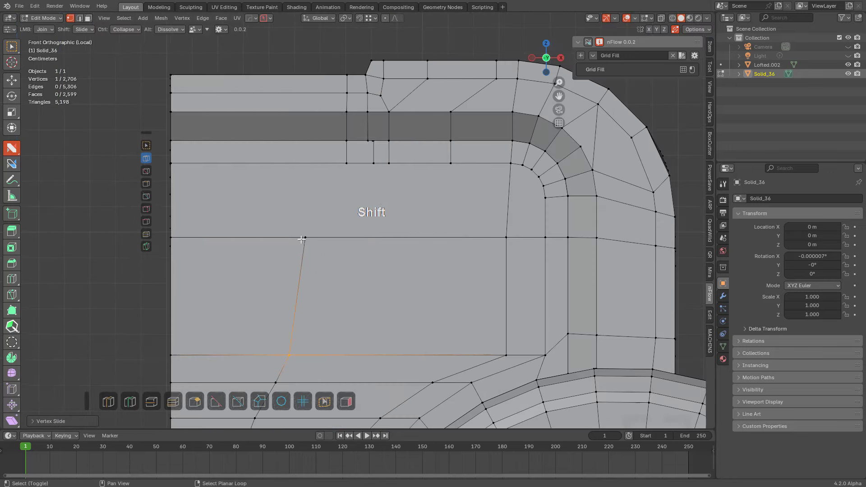
{"action": "left_click_drag", "start_coordinate": [301, 239], "coordinate": [316, 239], "text": "shift"}
Step: Join the second vertical loop's upper end to the nearest support-edge vertex on the inset's upper border
{"action": "scroll", "coordinate": [458, 197], "scroll_direction": "up", "scroll_amount": 2}
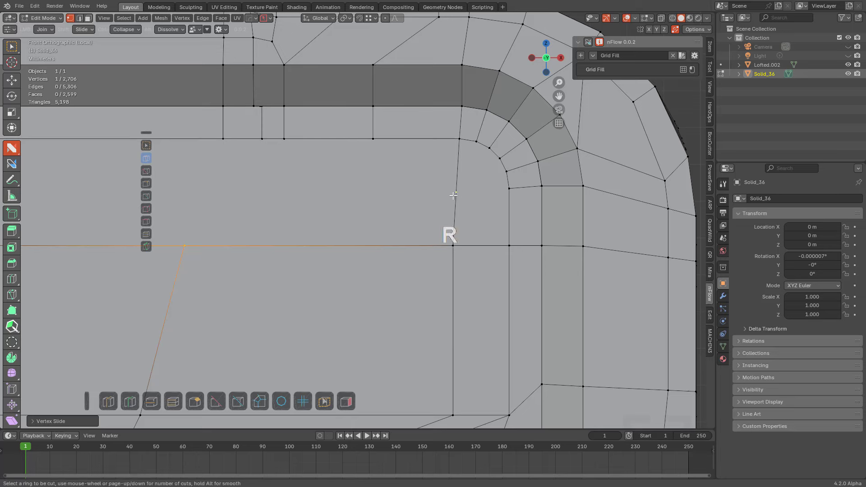
{"action": "left_click", "coordinate": [453, 196]}
{"action": "right_click", "coordinate": [453, 197]}
{"action": "left_click_drag", "start_coordinate": [185, 245], "coordinate": [222, 139]}
Step: Add a horizontal loop cut in the upper strip and extend it across the face to the rounded corner's border
{"action": "middle_click_drag", "start_coordinate": [313, 190], "coordinate": [443, 181], "text": "shift"}
{"action": "key", "text": "ctrl+r"}
{"action": "left_click", "coordinate": [331, 192]}
{"action": "left_click", "coordinate": [330, 200]}
{"action": "key", "text": "alt+a"}
{"action": "left_click_drag", "start_coordinate": [329, 194], "coordinate": [588, 178]}
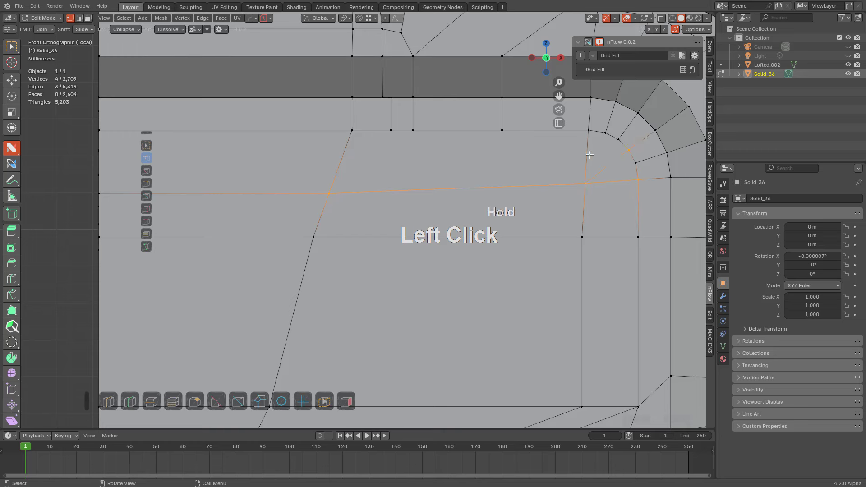
Step: Join the remaining upper border vertices to the new horizontal line's junctions and dissolve the surplus edge near the rounded corner
{"action": "left_click_drag", "start_coordinate": [605, 132], "coordinate": [586, 182]}
{"action": "left_click_drag", "start_coordinate": [502, 130], "coordinate": [586, 184]}
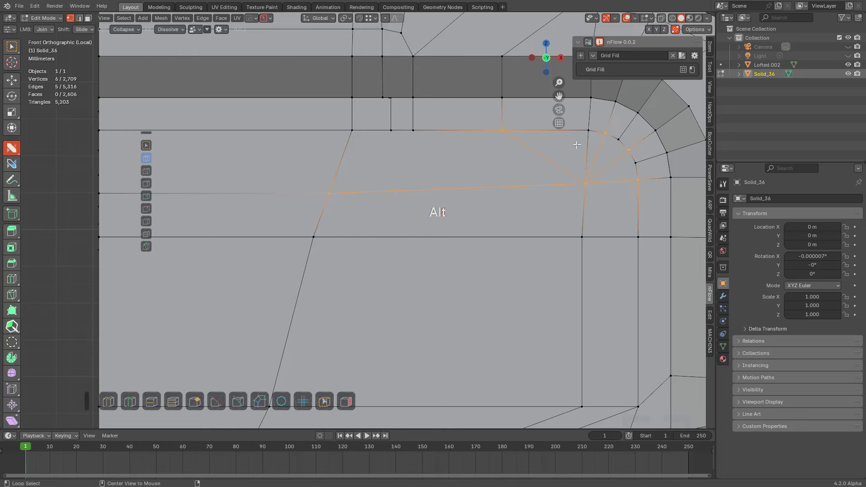
{"action": "left_click", "coordinate": [565, 155], "text": "alt"}
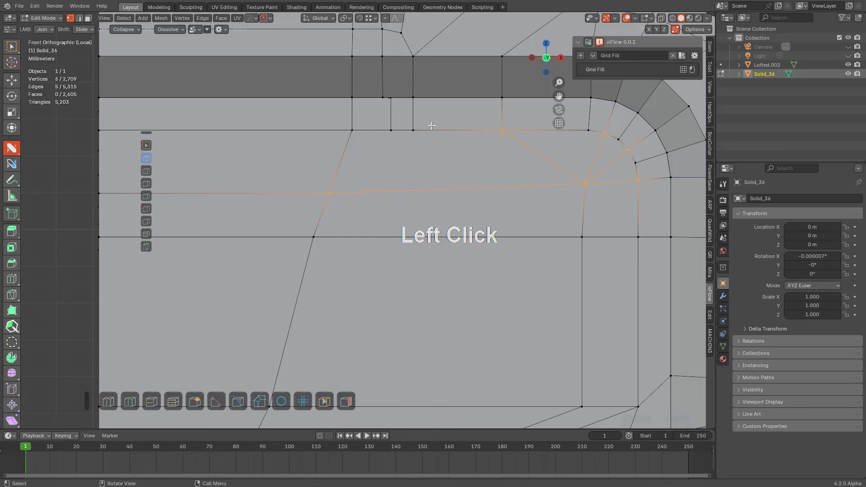
{"action": "left_click_drag", "start_coordinate": [413, 130], "coordinate": [330, 193]}
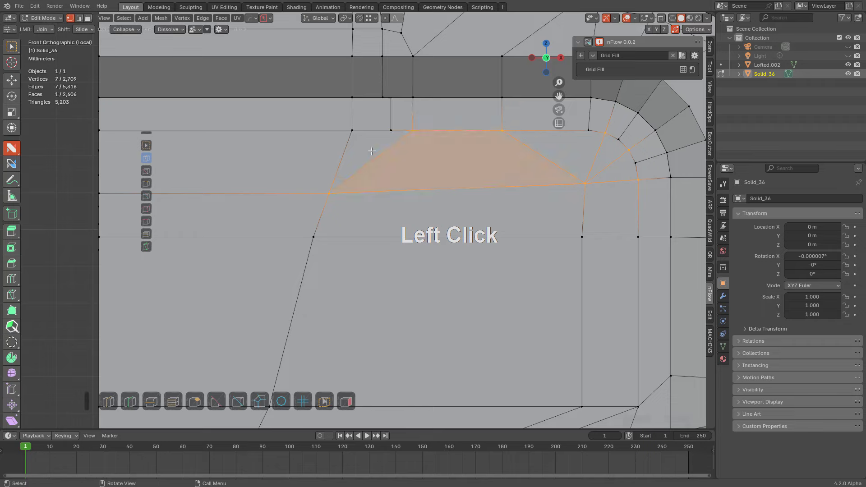
Step: Review the recessed face's mesh in Object Mode, return to Edit Mode and turn on the Analyze overlay
{"action": "scroll", "coordinate": [440, 165], "scroll_direction": "down", "scroll_amount": 5}
{"action": "key", "text": "Tab"}
{"action": "middle_click_drag", "start_coordinate": [474, 240], "coordinate": [499, 201]}
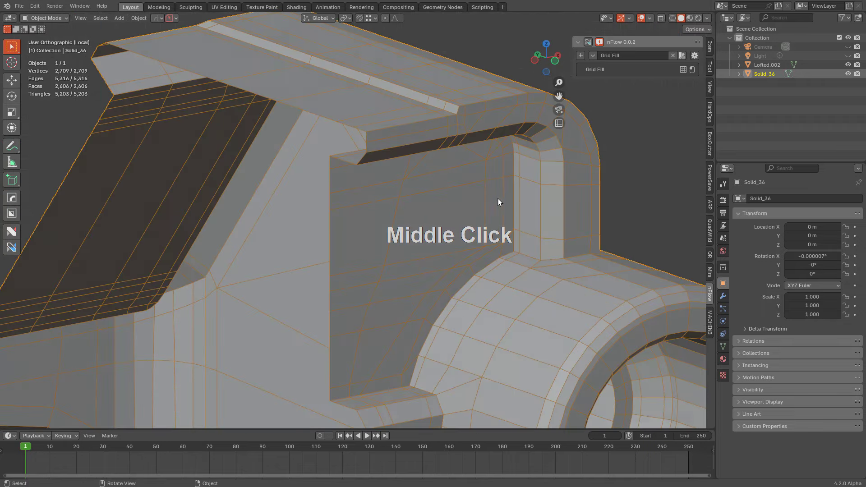
{"action": "scroll", "coordinate": [474, 137], "scroll_direction": "down", "scroll_amount": 3}
{"action": "key", "text": "Tab"}
{"action": "left_click", "coordinate": [346, 401]}
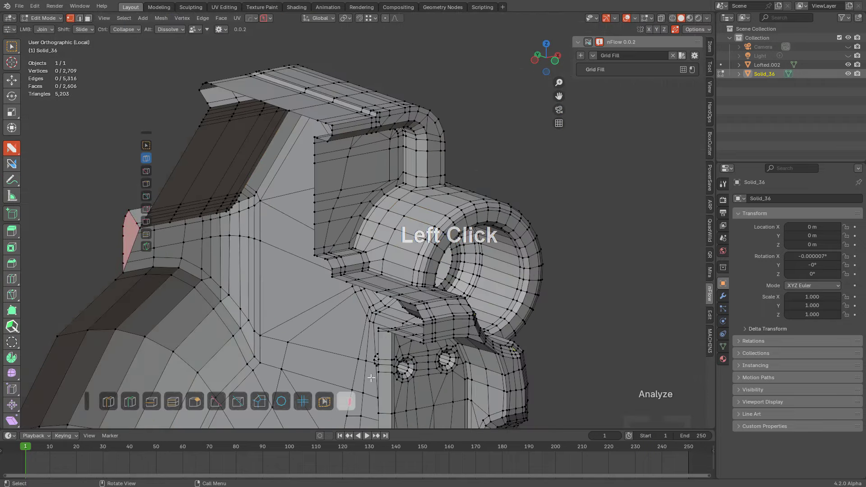
{"action": "right_click", "coordinate": [645, 258]}
Step: Select the flagged n-gon on the opposite open side of the body and delete that face
{"action": "middle_click_drag", "start_coordinate": [572, 234], "coordinate": [654, 235]}
{"action": "scroll", "coordinate": [379, 188], "scroll_direction": "up", "scroll_amount": 1}
{"action": "middle_click_drag", "start_coordinate": [217, 311], "coordinate": [311, 230], "text": "shift"}
{"action": "scroll", "coordinate": [309, 232], "scroll_direction": "up", "scroll_amount": 2}
{"action": "key", "text": "3"}
{"action": "left_click", "coordinate": [309, 231]}
{"action": "key", "text": "x"}
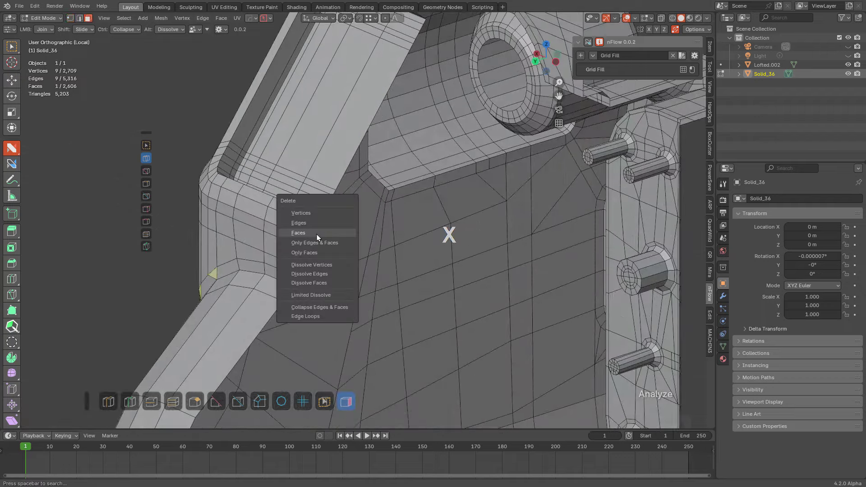
{"action": "left_click", "coordinate": [316, 234]}
Step: Examine the body, grip and plate around the pin holes for remaining flagged faces with the Analyze overlay on
{"action": "key", "text": "Tab"}
{"action": "scroll", "coordinate": [488, 133], "scroll_direction": "down", "scroll_amount": 2}
{"action": "key", "text": "Tab"}
{"action": "middle_click_drag", "start_coordinate": [488, 134], "coordinate": [450, 193]}
{"action": "scroll", "coordinate": [450, 193], "scroll_direction": "down", "scroll_amount": 3}
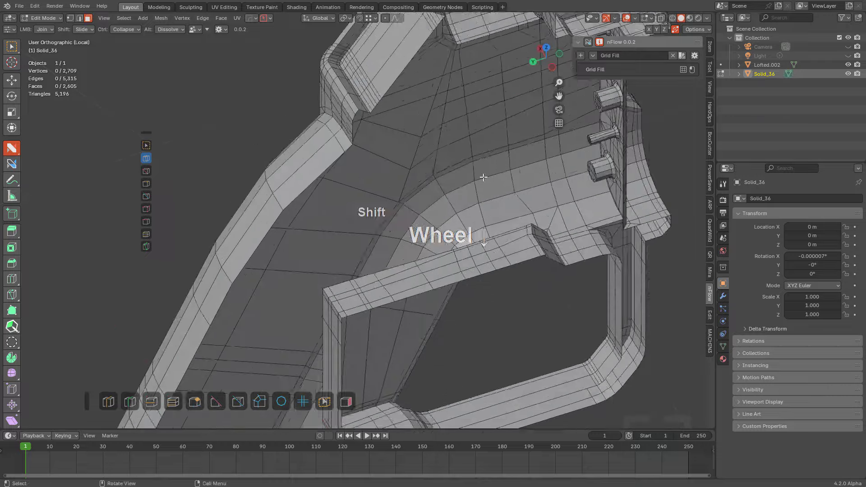
{"action": "left_click", "coordinate": [344, 404]}
{"action": "middle_click_drag", "start_coordinate": [316, 311], "coordinate": [487, 252]}
{"action": "middle_click_drag", "start_coordinate": [478, 253], "coordinate": [381, 268], "text": "shift"}
{"action": "scroll", "coordinate": [488, 249], "scroll_direction": "down", "scroll_amount": 3}
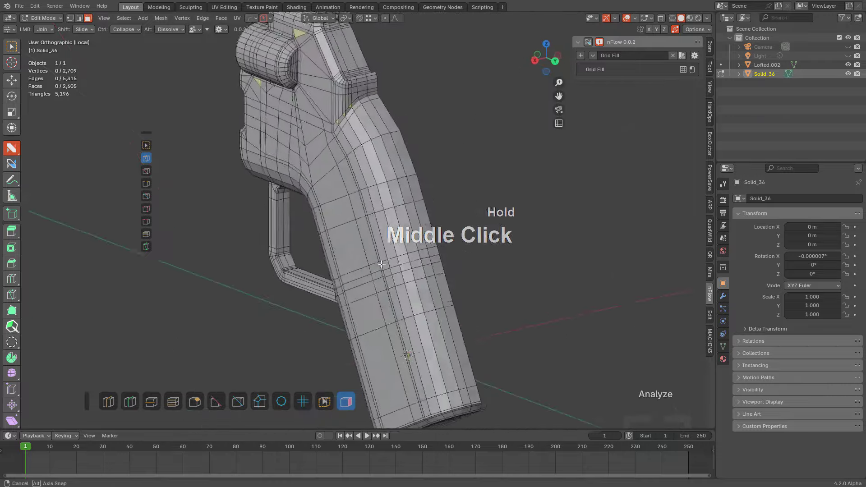
{"action": "middle_click_drag", "start_coordinate": [410, 201], "coordinate": [416, 282], "text": "shift"}
{"action": "scroll", "coordinate": [406, 270], "scroll_direction": "up", "scroll_amount": 2}
{"action": "middle_click_drag", "start_coordinate": [336, 226], "coordinate": [429, 185]}
{"action": "scroll", "coordinate": [397, 203], "scroll_direction": "up", "scroll_amount": 2}
{"action": "scroll", "coordinate": [467, 262], "scroll_direction": "up", "scroll_amount": 2}
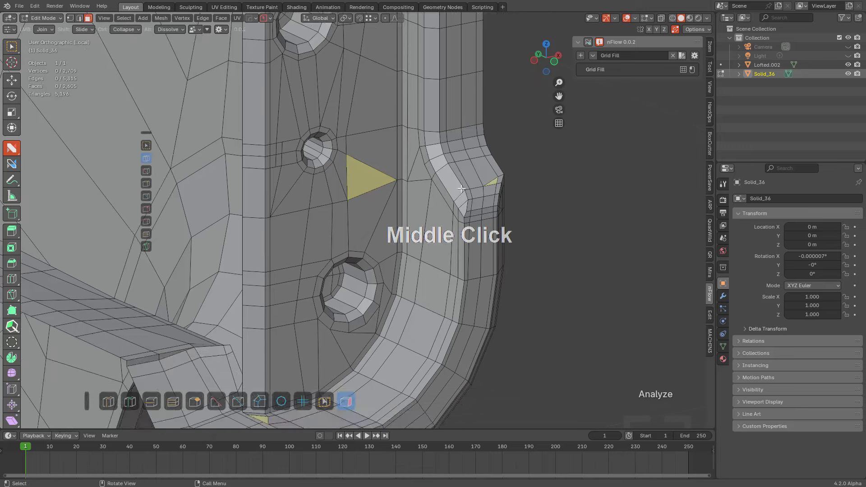
{"action": "scroll", "coordinate": [462, 189], "scroll_direction": "up", "scroll_amount": 1}
{"action": "scroll", "coordinate": [418, 193], "scroll_direction": "down", "scroll_amount": 3}
Step: Select the inner rim edge loops of the middle large hole and the two upper pin holes on the plate
{"action": "key", "text": "Tab"}
{"action": "scroll", "coordinate": [444, 277], "scroll_direction": "down", "scroll_amount": 3}
{"action": "scroll", "coordinate": [401, 226], "scroll_direction": "up", "scroll_amount": 10}
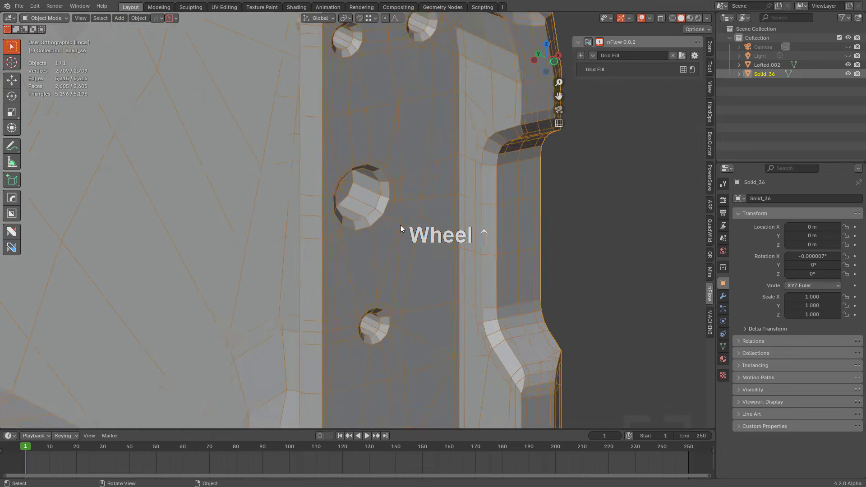
{"action": "key", "text": "Tab"}
{"action": "key", "text": "2"}
{"action": "left_click", "coordinate": [409, 178], "text": "alt"}
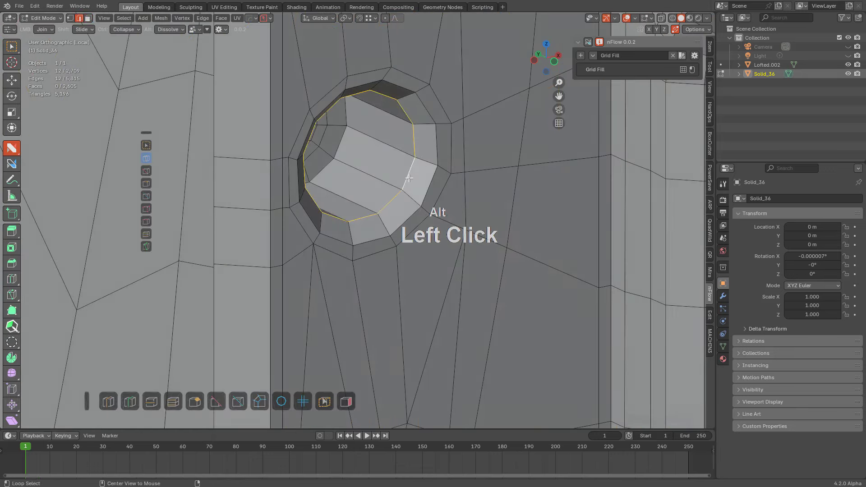
{"action": "middle_click_drag", "start_coordinate": [409, 179], "coordinate": [453, 399], "text": "shift"}
{"action": "middle_click_drag", "start_coordinate": [409, 52], "coordinate": [400, 218], "text": "shift"}
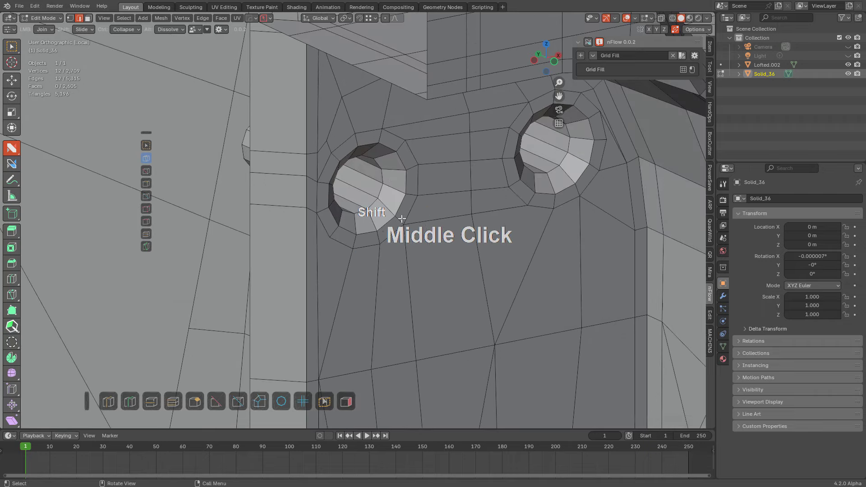
{"action": "left_click", "coordinate": [572, 148], "text": "alt+shift"}
{"action": "scroll", "coordinate": [562, 232], "scroll_direction": "down", "scroll_amount": 5}
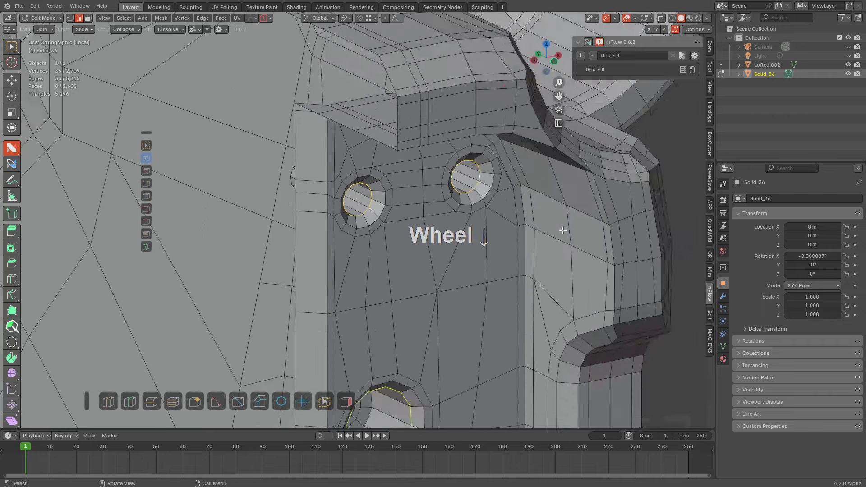
Step: Add the inner edge loop of the next large hole further down the plate to the edge selection
{"action": "middle_click_drag", "start_coordinate": [562, 232], "coordinate": [539, 113], "text": "shift"}
{"action": "scroll", "coordinate": [539, 113], "scroll_direction": "up", "scroll_amount": 1}
{"action": "middle_click_drag", "start_coordinate": [420, 375], "coordinate": [435, 167], "text": "shift"}
{"action": "scroll", "coordinate": [435, 283], "scroll_direction": "up", "scroll_amount": 4}
{"action": "middle_click_drag", "start_coordinate": [430, 301], "coordinate": [412, 141], "text": "shift"}
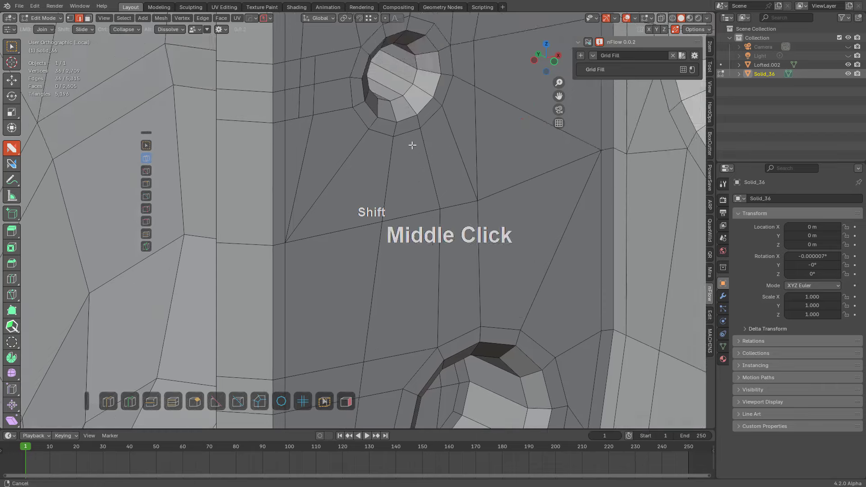
{"action": "scroll", "coordinate": [429, 46], "scroll_direction": "up", "scroll_amount": 2}
{"action": "scroll", "coordinate": [533, 218], "scroll_direction": "down", "scroll_amount": 1}
{"action": "middle_click_drag", "start_coordinate": [533, 218], "coordinate": [466, 113], "text": "shift"}
{"action": "left_click", "coordinate": [496, 297], "text": "alt+shift"}
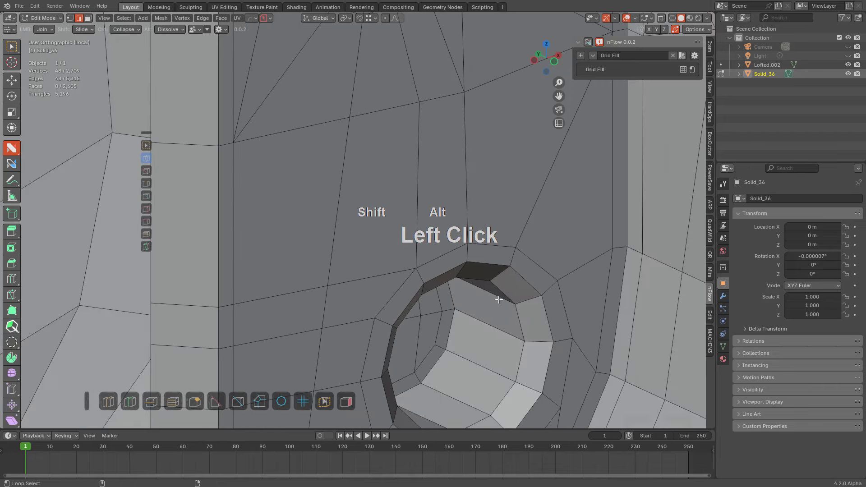
{"action": "key", "text": "ctrl+z"}
{"action": "left_click", "coordinate": [504, 289], "text": "alt+shift"}
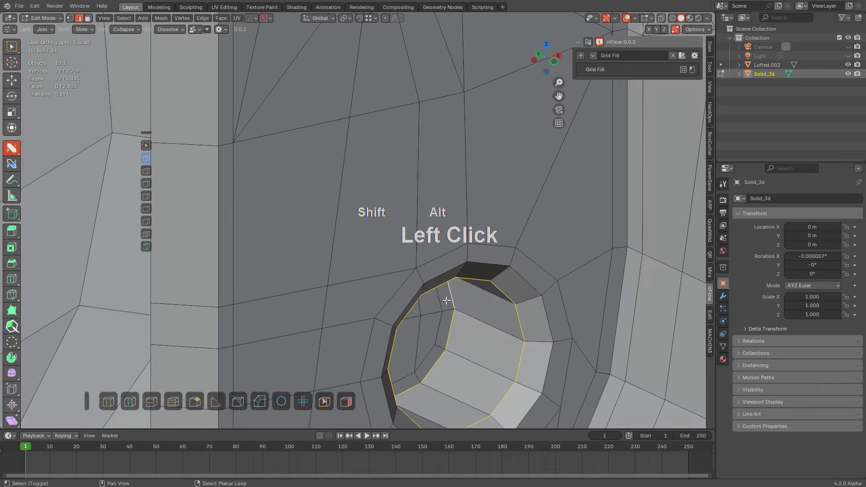
Step: Add further circular edge loops of the plate's holes, including those of the two upper pin holes, to the selection
{"action": "scroll", "coordinate": [482, 170], "scroll_direction": "down", "scroll_amount": 1}
{"action": "middle_click_drag", "start_coordinate": [482, 170], "coordinate": [433, 149]}
{"action": "left_click", "coordinate": [433, 145], "text": "alt+shift"}
{"action": "scroll", "coordinate": [442, 74], "scroll_direction": "down", "scroll_amount": 2}
{"action": "middle_click_drag", "start_coordinate": [442, 73], "coordinate": [329, 283]}
{"action": "scroll", "coordinate": [361, 181], "scroll_direction": "down", "scroll_amount": 1}
{"action": "middle_click_drag", "start_coordinate": [367, 174], "coordinate": [383, 257], "text": "shift"}
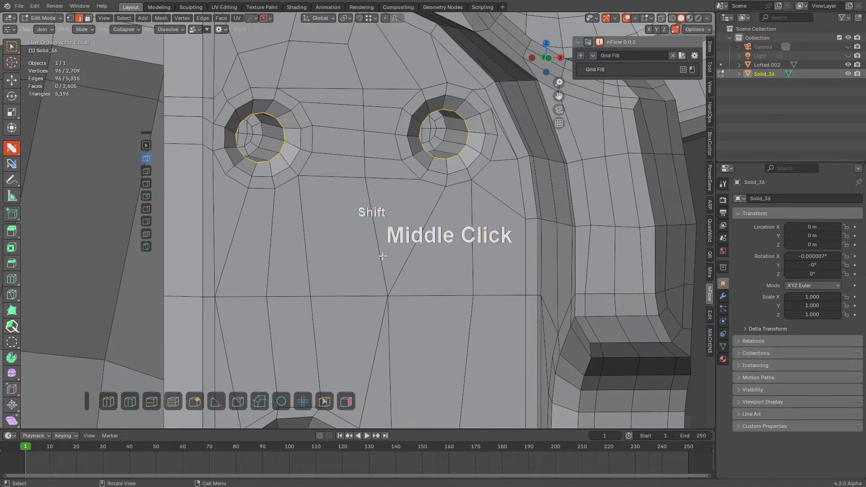
{"action": "left_click", "coordinate": [264, 132], "text": "alt+shift"}
{"action": "middle_click_drag", "start_coordinate": [458, 134], "coordinate": [444, 213], "text": "shift"}
{"action": "scroll", "coordinate": [445, 212], "scroll_direction": "up", "scroll_amount": 3}
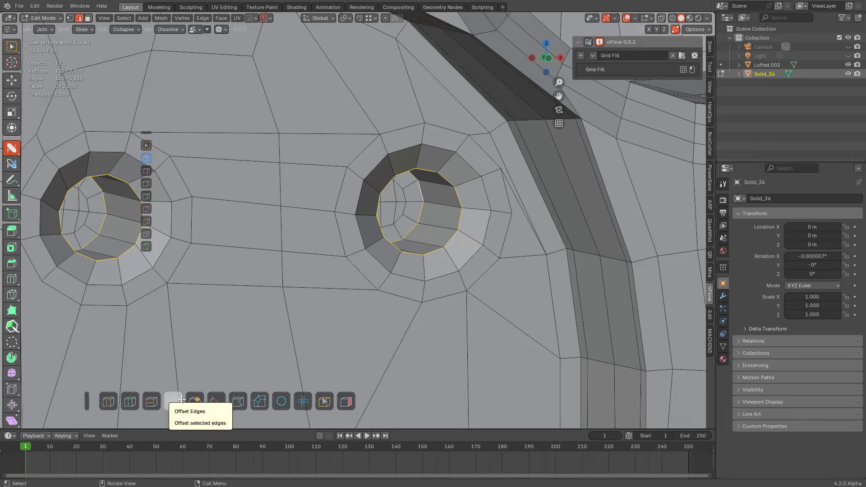
{"action": "left_click", "coordinate": [476, 159], "text": "alt+shift"}
Step: Add the remaining edge loops of the large middle hole and the small hole below it, and offset all selected edges
{"action": "scroll", "coordinate": [456, 235], "scroll_direction": "down", "scroll_amount": 4}
{"action": "middle_click_drag", "start_coordinate": [445, 275], "coordinate": [455, 158], "text": "shift"}
{"action": "scroll", "coordinate": [451, 180], "scroll_direction": "up", "scroll_amount": 2}
{"action": "middle_click_drag", "start_coordinate": [428, 242], "coordinate": [451, 160], "text": "shift"}
{"action": "scroll", "coordinate": [433, 167], "scroll_direction": "up", "scroll_amount": 1}
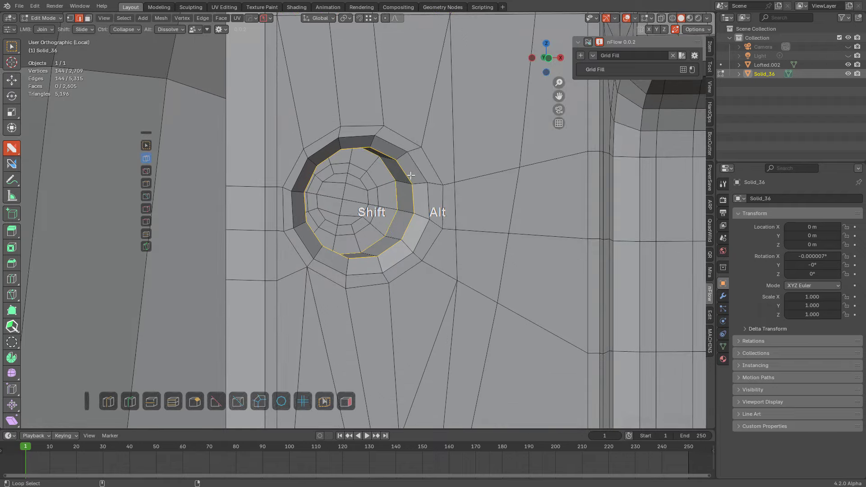
{"action": "left_click", "coordinate": [435, 215], "text": "alt+shift"}
{"action": "left_click", "coordinate": [427, 203], "text": "alt+shift"}
{"action": "middle_click_drag", "start_coordinate": [434, 311], "coordinate": [449, 175], "text": "shift"}
{"action": "scroll", "coordinate": [450, 174], "scroll_direction": "up", "scroll_amount": 1}
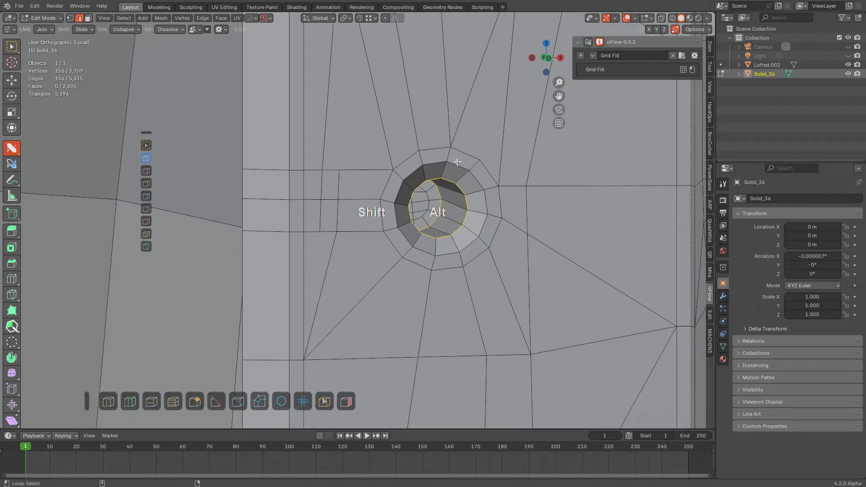
{"action": "middle_click_drag", "start_coordinate": [503, 171], "coordinate": [473, 163]}
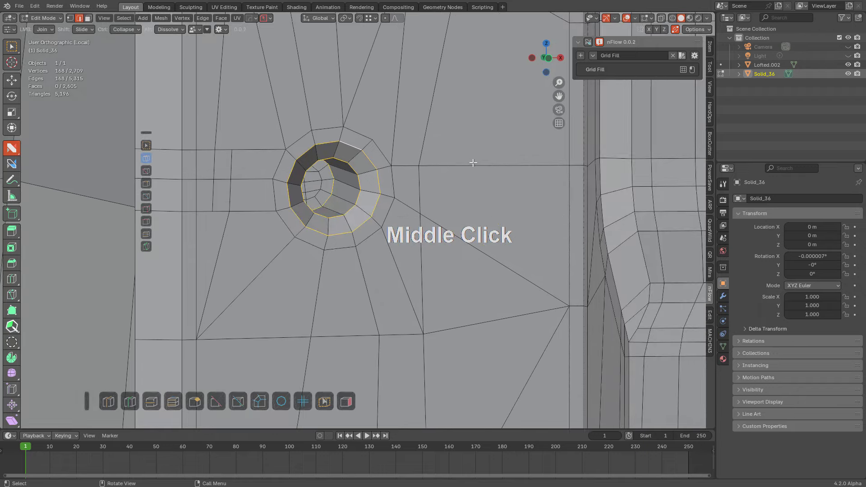
{"action": "left_click", "coordinate": [176, 394]}
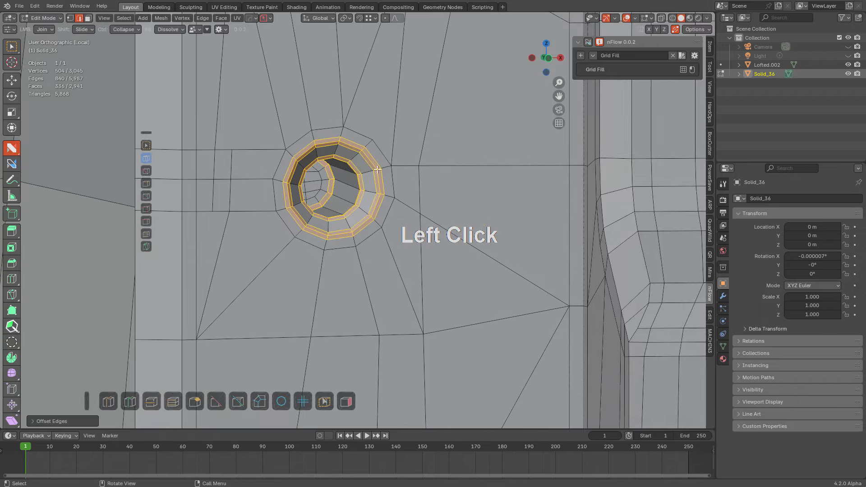
Step: Select the outer rim edge loop of the lowest large hole and offset its edges
{"action": "scroll", "coordinate": [383, 209], "scroll_direction": "up", "scroll_amount": 3}
{"action": "key", "text": "Tab"}
{"action": "scroll", "coordinate": [383, 208], "scroll_direction": "down", "scroll_amount": 4}
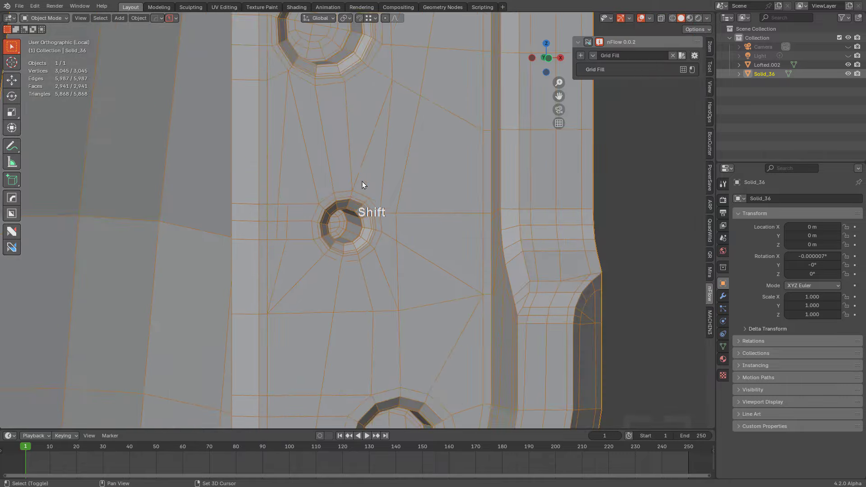
{"action": "middle_click_drag", "start_coordinate": [435, 333], "coordinate": [403, 107], "text": "shift"}
{"action": "scroll", "coordinate": [415, 129], "scroll_direction": "up", "scroll_amount": 2}
{"action": "key", "text": "Tab"}
{"action": "scroll", "coordinate": [449, 282], "scroll_direction": "up", "scroll_amount": 2}
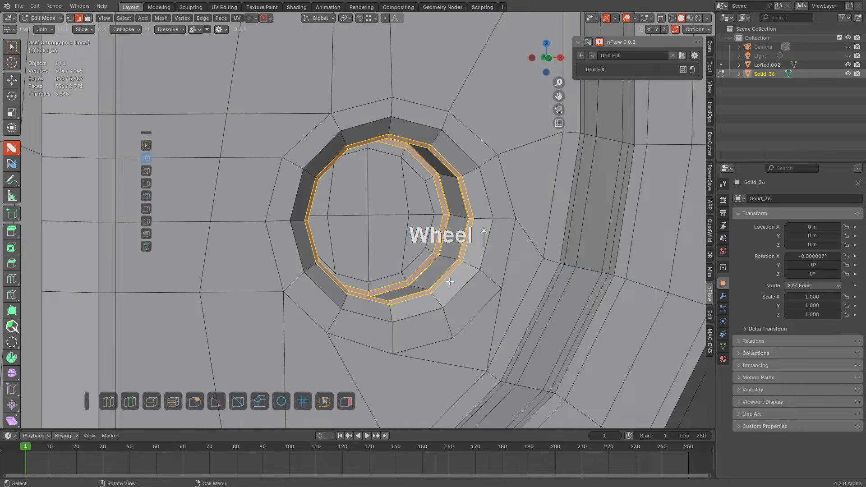
{"action": "left_click", "coordinate": [473, 288], "text": "alt"}
{"action": "left_click", "coordinate": [179, 400]}
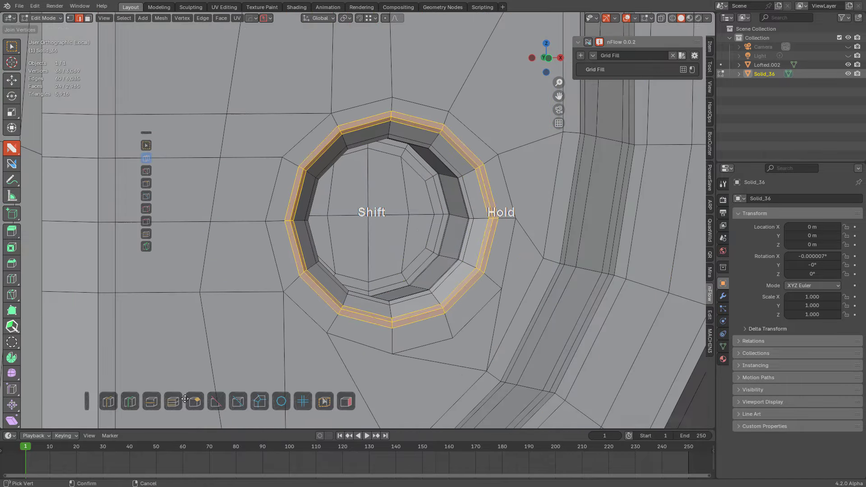
Step: Review the holes, cylinder and plate side of the body in Object Mode with nothing selected
{"action": "key", "text": "Tab"}
{"action": "scroll", "coordinate": [368, 176], "scroll_direction": "down", "scroll_amount": 4}
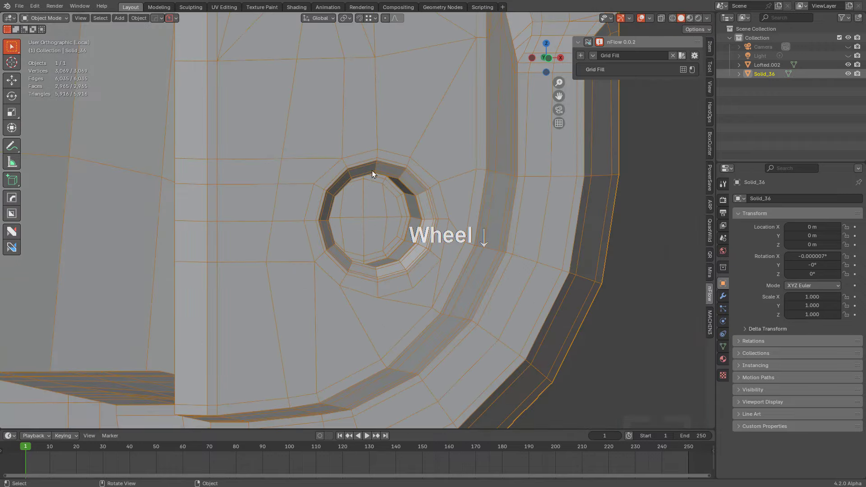
{"action": "middle_click_drag", "start_coordinate": [372, 171], "coordinate": [408, 134], "text": "shift"}
{"action": "scroll", "coordinate": [410, 180], "scroll_direction": "down", "scroll_amount": 3}
{"action": "key", "text": "alt+a"}
{"action": "middle_click_drag", "start_coordinate": [414, 224], "coordinate": [348, 268]}
{"action": "scroll", "coordinate": [346, 251], "scroll_direction": "down", "scroll_amount": 2}
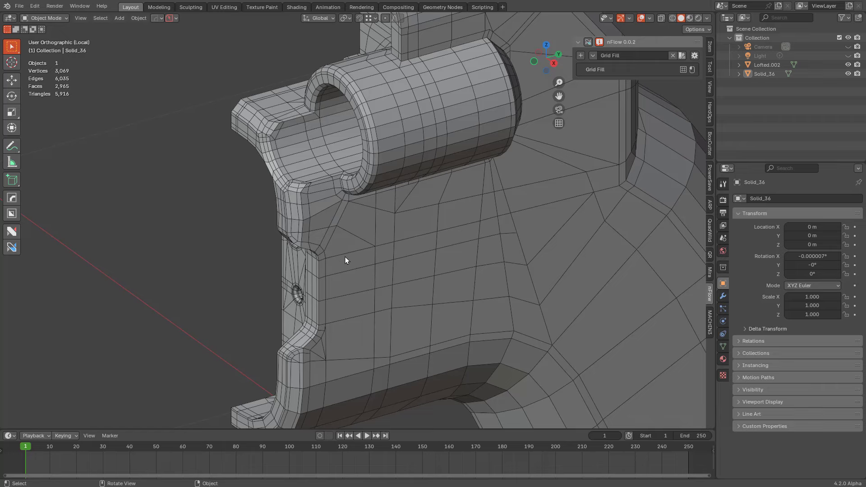
{"action": "middle_click_drag", "start_coordinate": [358, 242], "coordinate": [341, 232]}
{"action": "scroll", "coordinate": [348, 232], "scroll_direction": "up", "scroll_amount": 2}
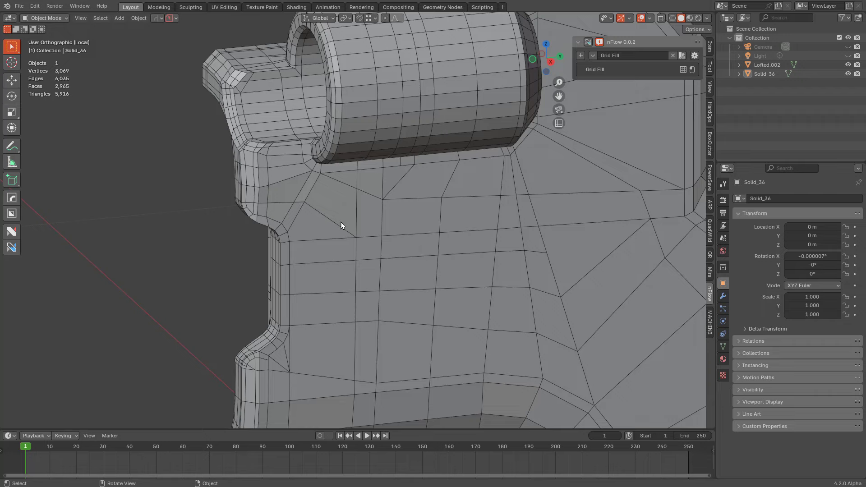
{"action": "scroll", "coordinate": [380, 199], "scroll_direction": "down", "scroll_amount": 3}
{"action": "middle_click_drag", "start_coordinate": [380, 198], "coordinate": [388, 160]}
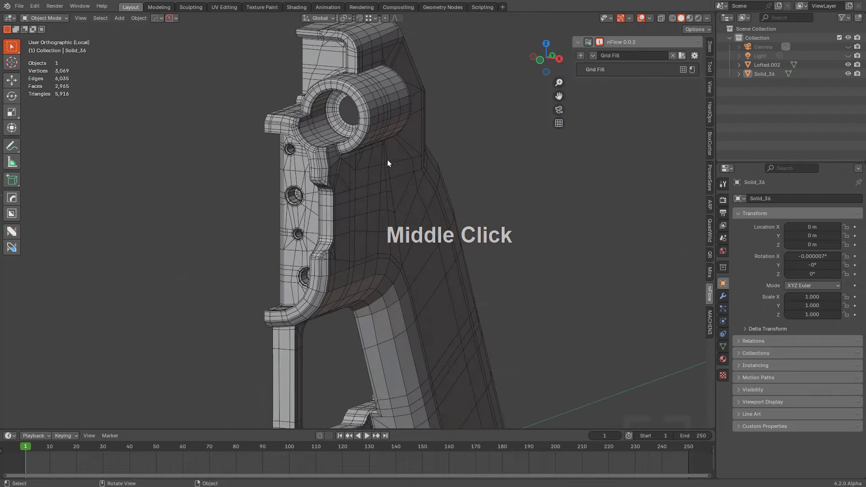
Step: Exit local view and select the Solid_36 body
{"action": "key", "text": "KP_Divide"}
{"action": "scroll", "coordinate": [386, 162], "scroll_direction": "down", "scroll_amount": 2}
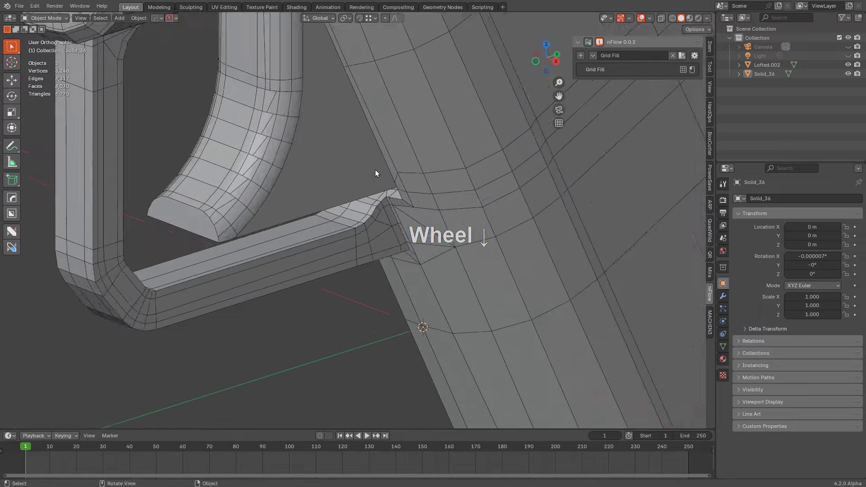
{"action": "scroll", "coordinate": [350, 161], "scroll_direction": "down", "scroll_amount": 3}
{"action": "left_click", "coordinate": [414, 178]}
{"action": "middle_click_drag", "start_coordinate": [414, 179], "coordinate": [429, 222]}
Step: Mirror the body across the X axis with a mirror modifier and check it in front view
{"action": "key", "text": "alt+x"}
{"action": "key", "text": "x"}
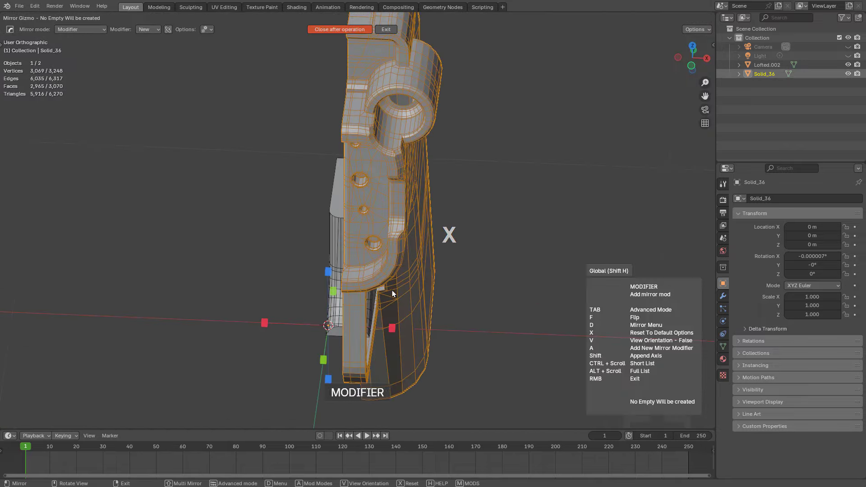
{"action": "left_click", "coordinate": [393, 327]}
{"action": "middle_click_drag", "start_coordinate": [393, 327], "coordinate": [402, 280]}
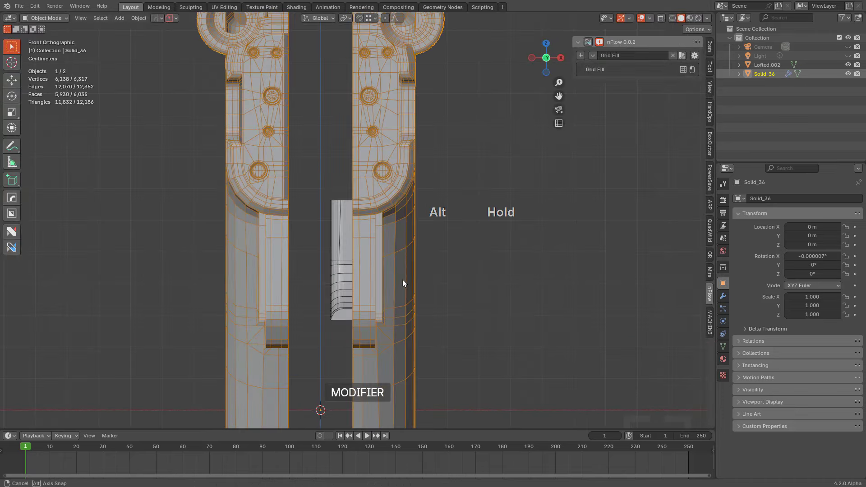
{"action": "scroll", "coordinate": [404, 277], "scroll_direction": "down", "scroll_amount": 1}
{"action": "scroll", "coordinate": [404, 277], "scroll_direction": "down", "scroll_amount": 1}
{"action": "key", "text": "ctrl"}
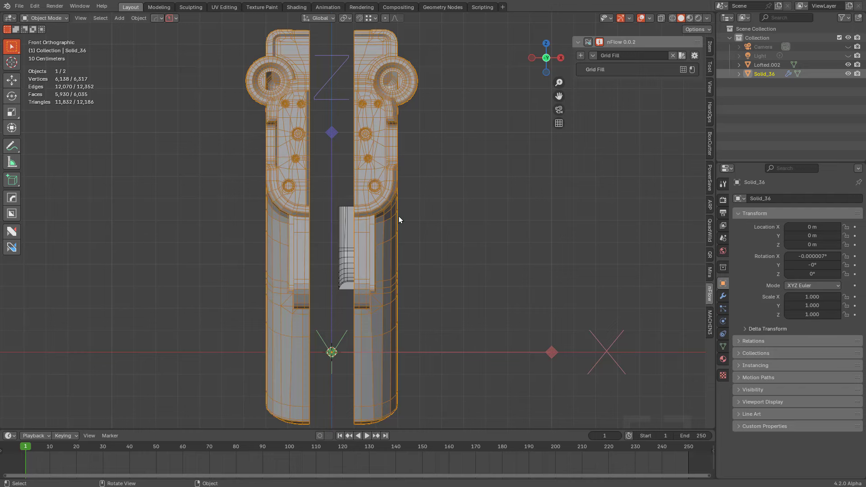
Step: Try moving the body to adjust the gap between its mirrored halves, cancel the move and remove the Hops_Mirror modifier
{"action": "left_click", "coordinate": [722, 297]}
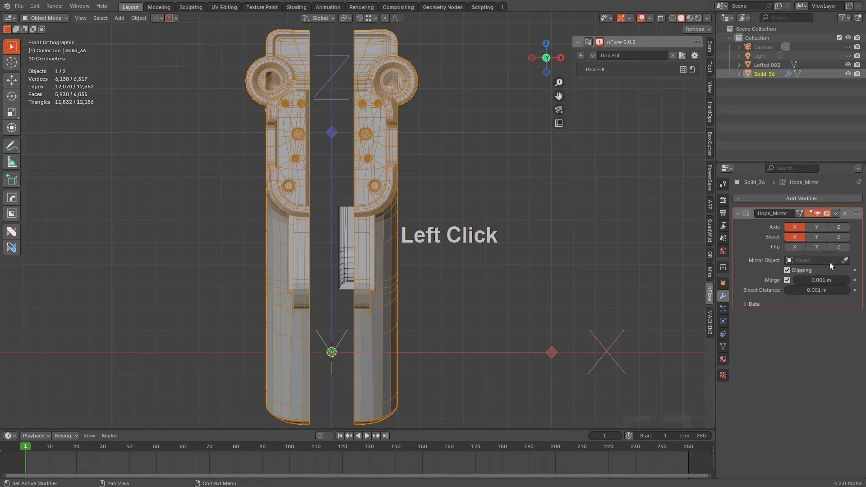
{"action": "key", "text": "g"}
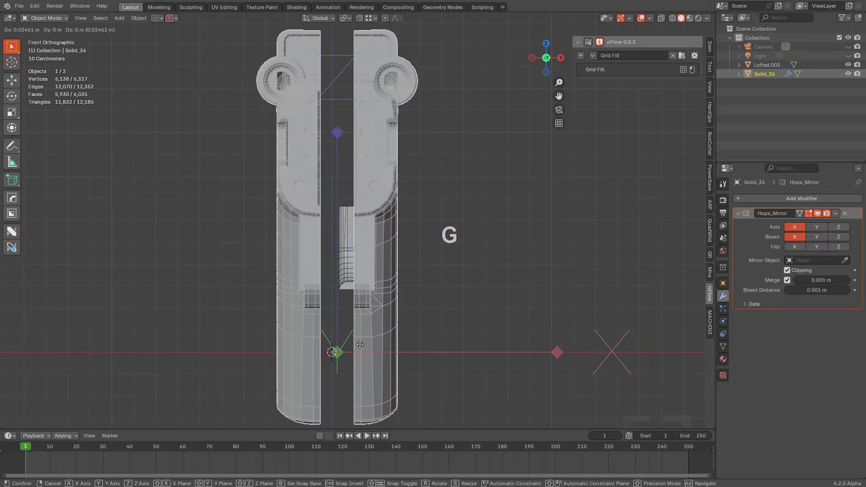
{"action": "right_click", "coordinate": [339, 344]}
{"action": "key", "text": "Tab"}
{"action": "middle_click_drag", "start_coordinate": [385, 335], "coordinate": [422, 292]}
{"action": "left_click", "coordinate": [405, 327]}
{"action": "key", "text": "Tab"}
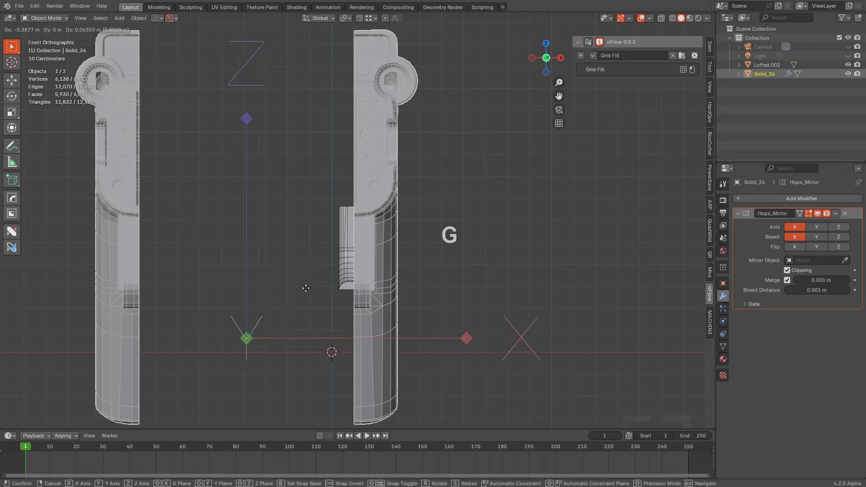
{"action": "right_click", "coordinate": [327, 310]}
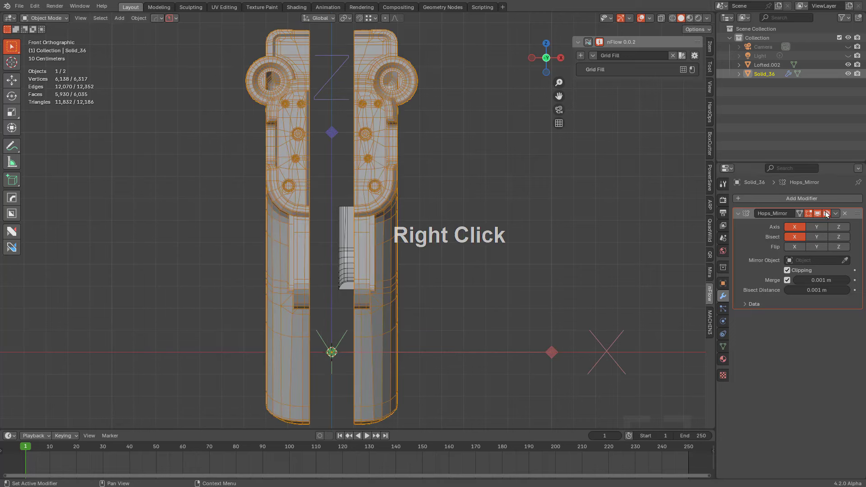
{"action": "left_click", "coordinate": [845, 213]}
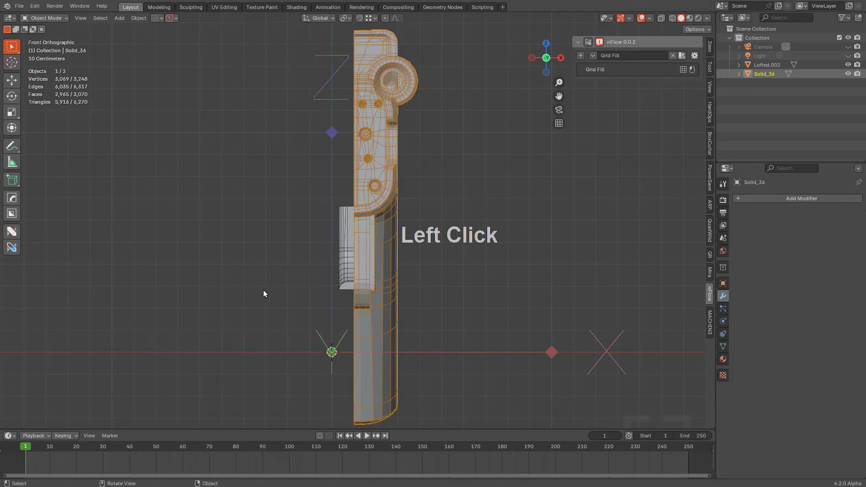
Step: Select the vertices along the body's open inner border in Edit Mode and set the origin to the selection
{"action": "middle_click_drag", "start_coordinate": [264, 291], "coordinate": [359, 280]}
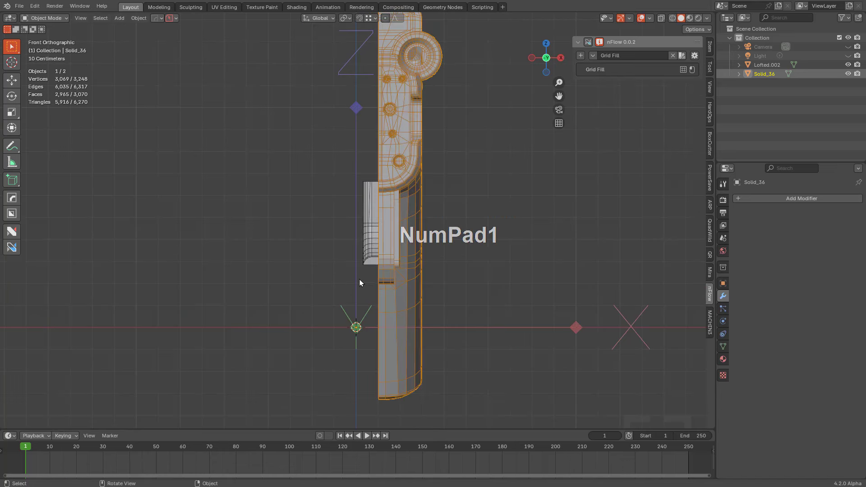
{"action": "scroll", "coordinate": [451, 311], "scroll_direction": "up", "scroll_amount": 1}
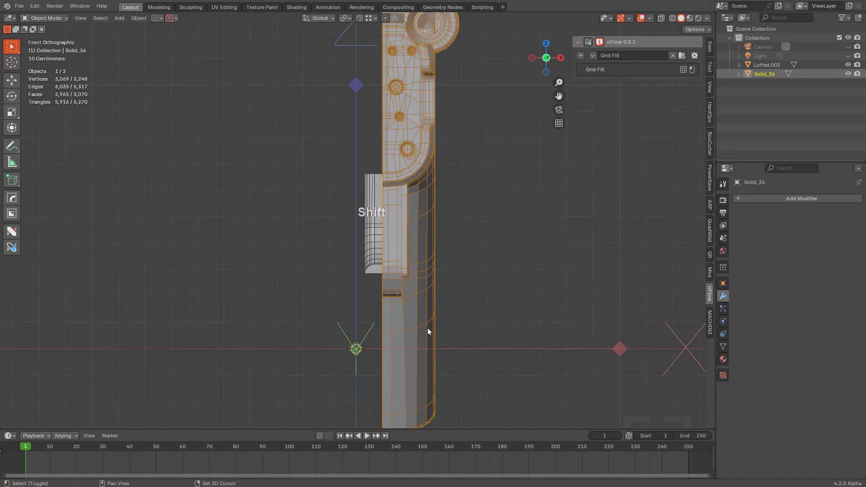
{"action": "scroll", "coordinate": [402, 257], "scroll_direction": "up", "scroll_amount": 1}
{"action": "key", "text": "Tab"}
{"action": "middle_click_drag", "start_coordinate": [427, 328], "coordinate": [454, 243], "text": "shift"}
{"action": "key", "text": "1"}
{"action": "key", "text": "shift+grave"}
{"action": "key", "text": "a"}
{"action": "key", "text": "shift+grave"}
{"action": "key", "text": "shift+s"}
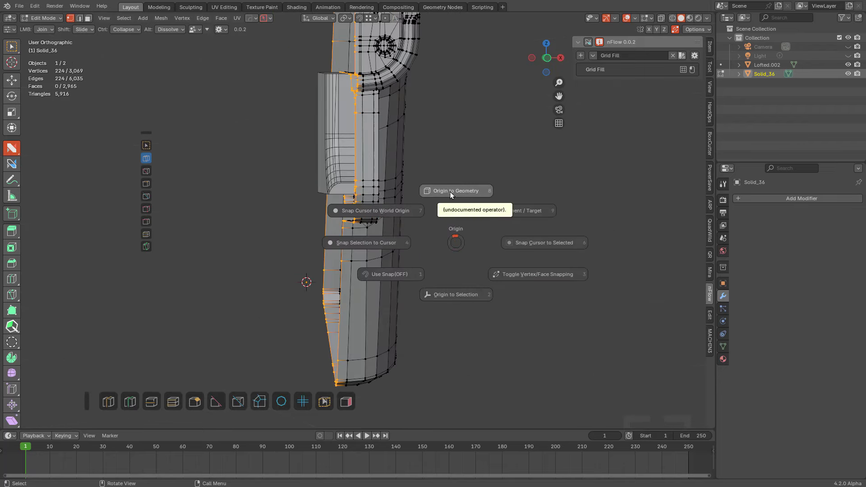
{"action": "left_click", "coordinate": [461, 286]}
Step: Try mirroring the body across X from its new origin, and undo the last two operations
{"action": "middle_click_drag", "start_coordinate": [440, 286], "coordinate": [426, 275], "text": "alt"}
{"action": "key", "text": "alt+x"}
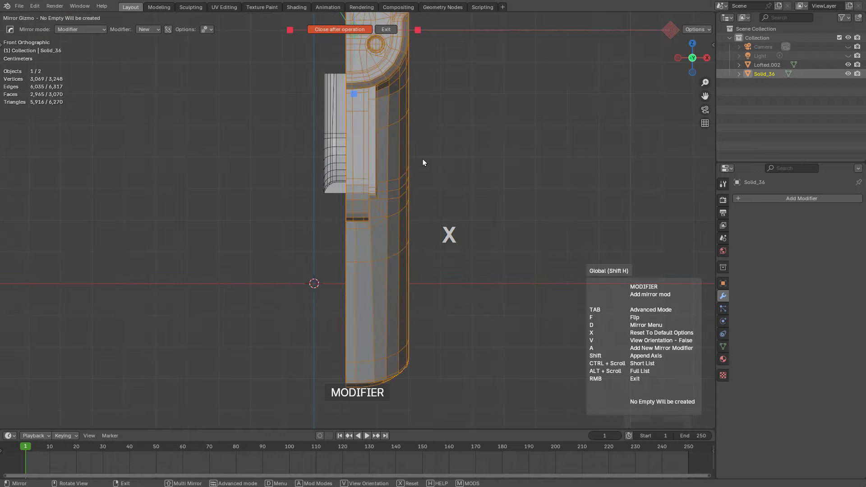
{"action": "middle_click_drag", "start_coordinate": [412, 44], "coordinate": [392, 218], "text": "shift"}
{"action": "left_click", "coordinate": [405, 145]}
{"action": "scroll", "coordinate": [416, 284], "scroll_direction": "up", "scroll_amount": 1}
{"action": "key", "text": "ctrl+z"}
{"action": "key", "text": "ctrl+z"}
Step: Select the loop along the body's open inner border in Edit Mode and set the origin to that selection
{"action": "scroll", "coordinate": [443, 287], "scroll_direction": "up", "scroll_amount": 3}
{"action": "middle_click", "coordinate": [392, 219], "text": "alt"}
{"action": "scroll", "coordinate": [391, 219], "scroll_direction": "down", "scroll_amount": 2}
{"action": "key", "text": "alt+a"}
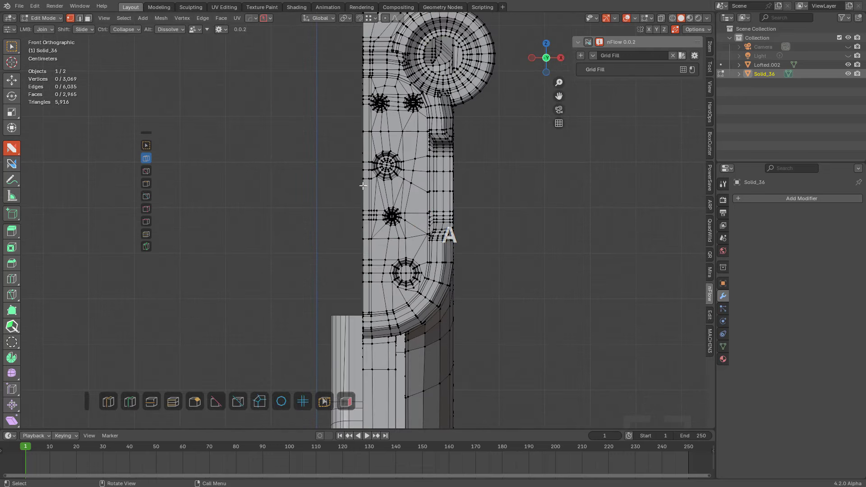
{"action": "left_click", "coordinate": [361, 186], "text": "alt"}
{"action": "key", "text": "shift+s"}
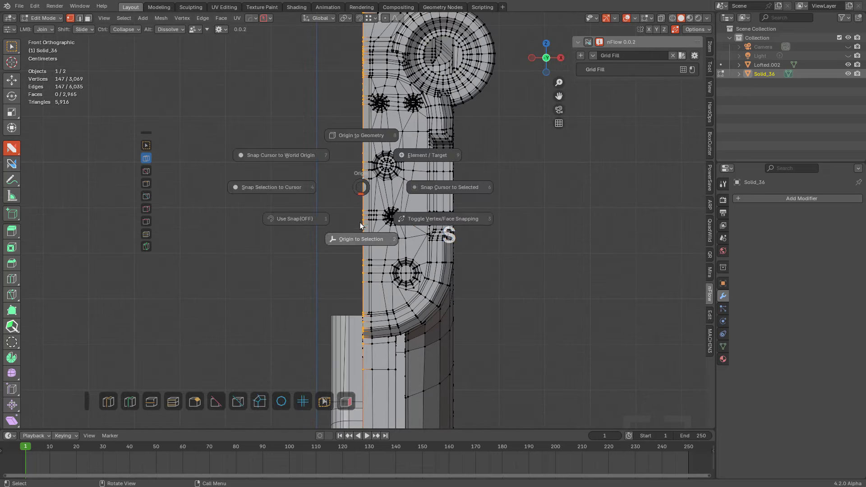
{"action": "left_click", "coordinate": [361, 238]}
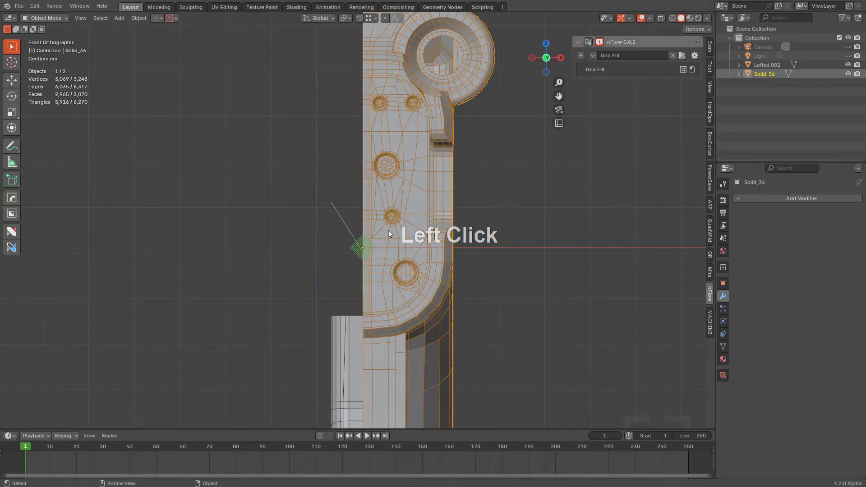
Step: Mirror the half body across the X axis with a mirror modifier and deselect it
{"action": "key", "text": "alt+x"}
{"action": "left_click", "coordinate": [426, 248]}
{"action": "key", "text": "alt+a"}
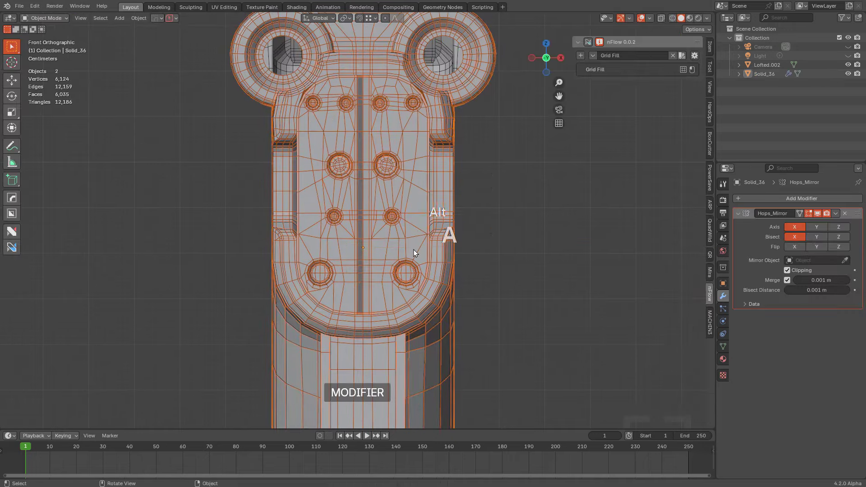
{"action": "middle_click", "coordinate": [386, 177]}
Step: Inspect the mirrored body with the viewport overlays hidden, cancel the accidental rip moves, and show the overlays again
{"action": "key", "text": "alt+v"}
{"action": "left_click", "coordinate": [310, 192]}
{"action": "middle_click_drag", "start_coordinate": [406, 199], "coordinate": [434, 238]}
{"action": "key", "text": "Tab"}
{"action": "key", "text": "alt+v"}
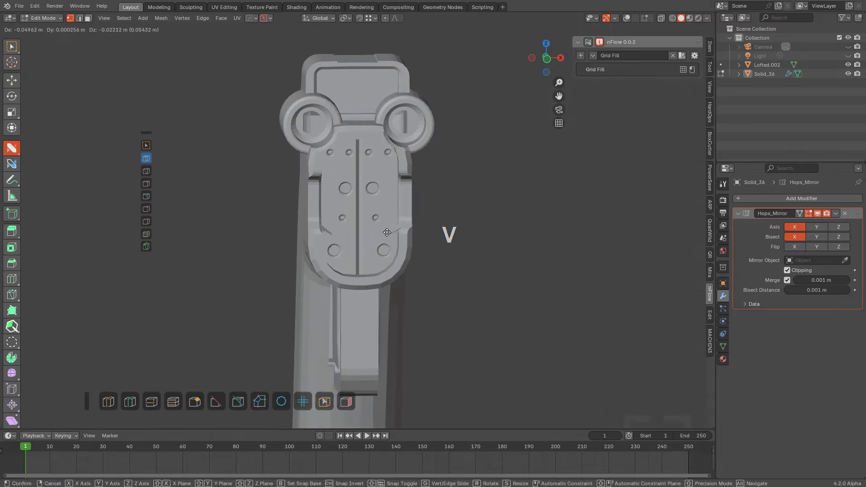
{"action": "key", "text": "alt+v"}
{"action": "right_click", "coordinate": [385, 228]}
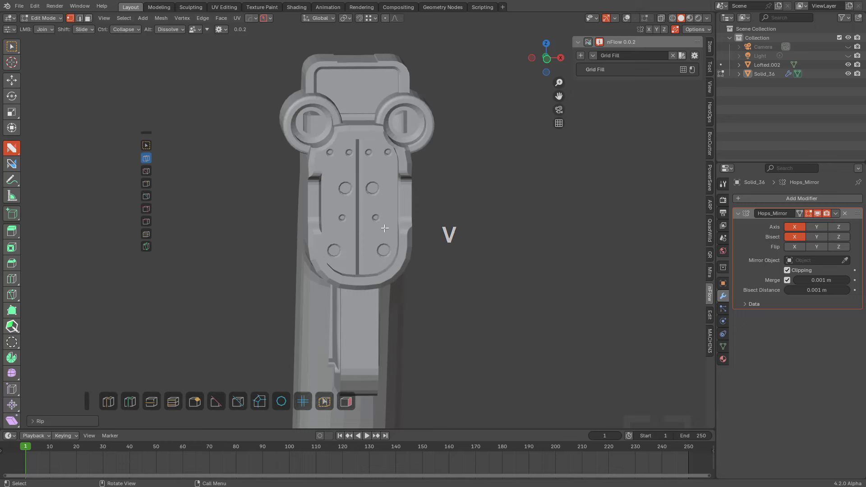
{"action": "key", "text": "alt+v"}
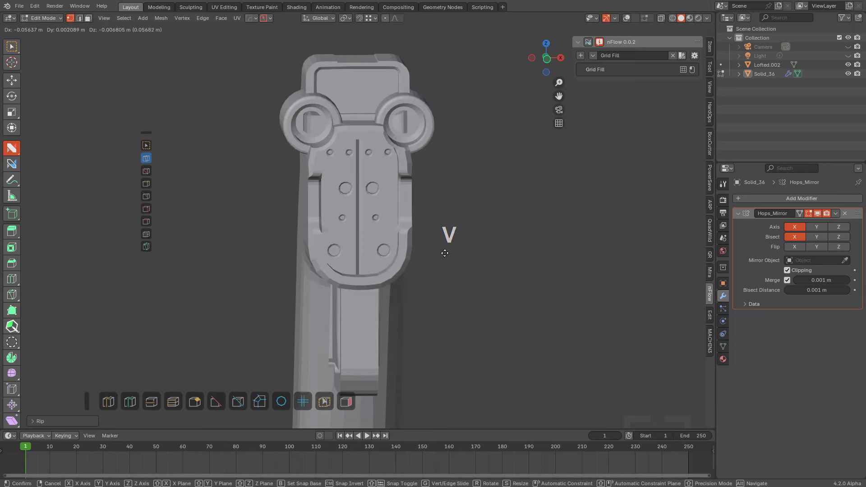
{"action": "right_click", "coordinate": [464, 273]}
{"action": "key", "text": "Tab"}
{"action": "key", "text": "alt+v"}
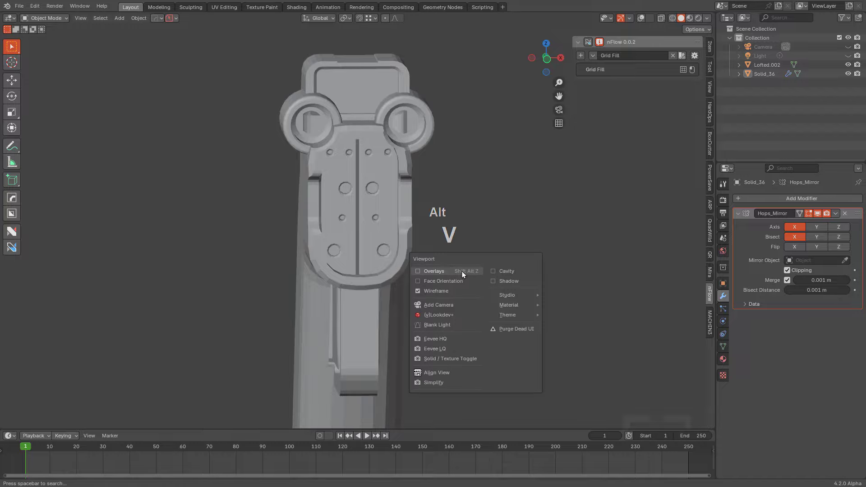
{"action": "left_click", "coordinate": [443, 272]}
{"action": "middle_click_drag", "start_coordinate": [442, 274], "coordinate": [421, 236]}
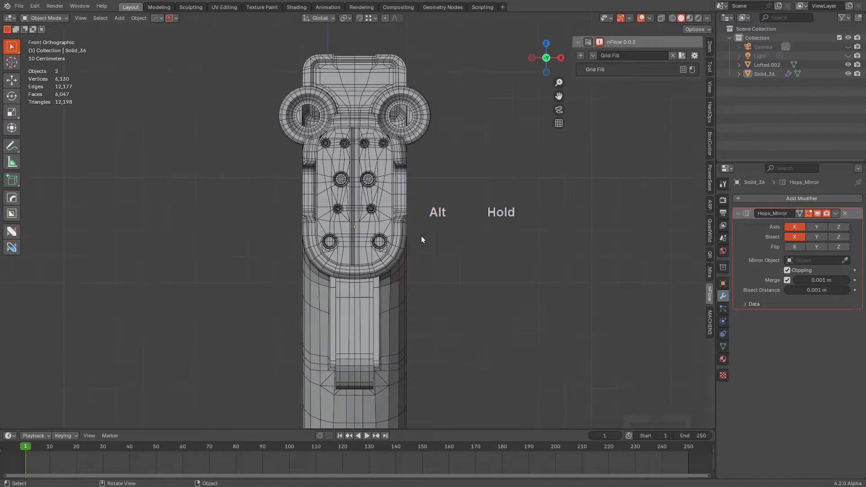
Step: Try filling the circular opening inside the body's protruding ring with the nFlow Grid Fill tool in Edit Mode
{"action": "scroll", "coordinate": [422, 236], "scroll_direction": "up", "scroll_amount": 3}
{"action": "key", "text": "Tab"}
{"action": "middle_click_drag", "start_coordinate": [448, 158], "coordinate": [463, 224], "text": "shift"}
{"action": "scroll", "coordinate": [463, 224], "scroll_direction": "up", "scroll_amount": 4}
{"action": "key", "text": "a"}
{"action": "key", "text": "a"}
{"action": "middle_click_drag", "start_coordinate": [608, 25], "coordinate": [466, 196], "text": "shift"}
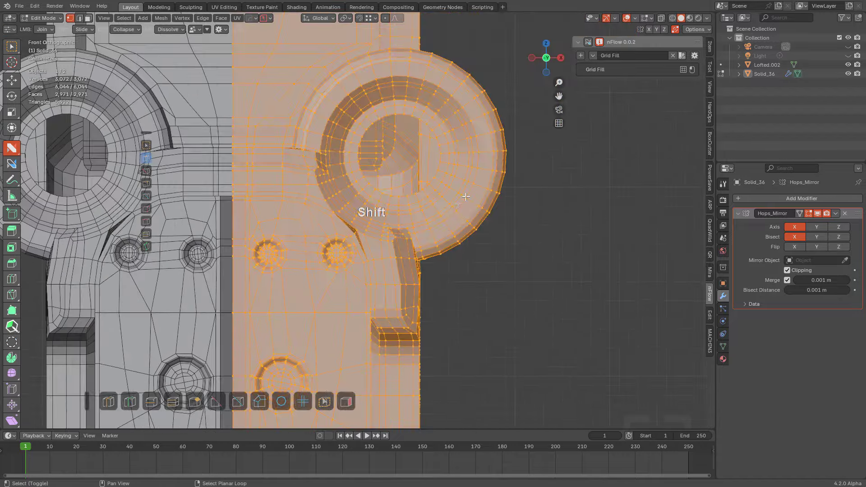
{"action": "scroll", "coordinate": [429, 126], "scroll_direction": "up", "scroll_amount": 3}
{"action": "key", "text": "1"}
{"action": "left_click", "coordinate": [587, 43]}
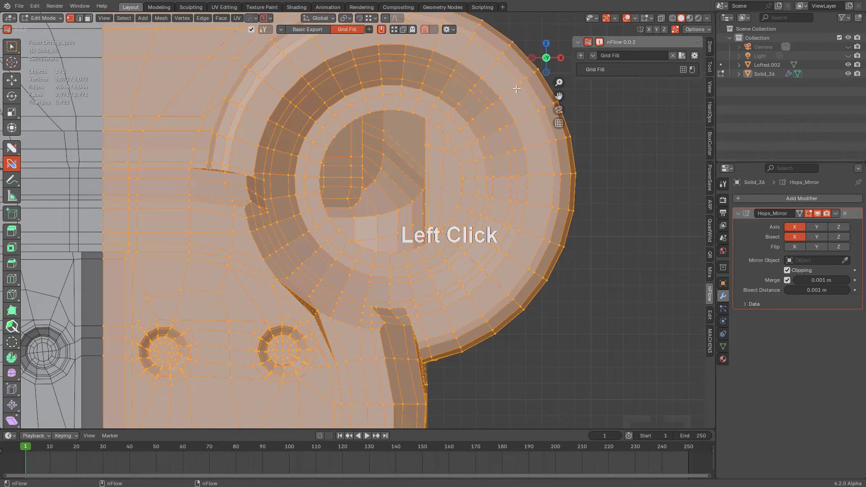
{"action": "key", "text": "a"}
{"action": "left_click", "coordinate": [420, 113]}
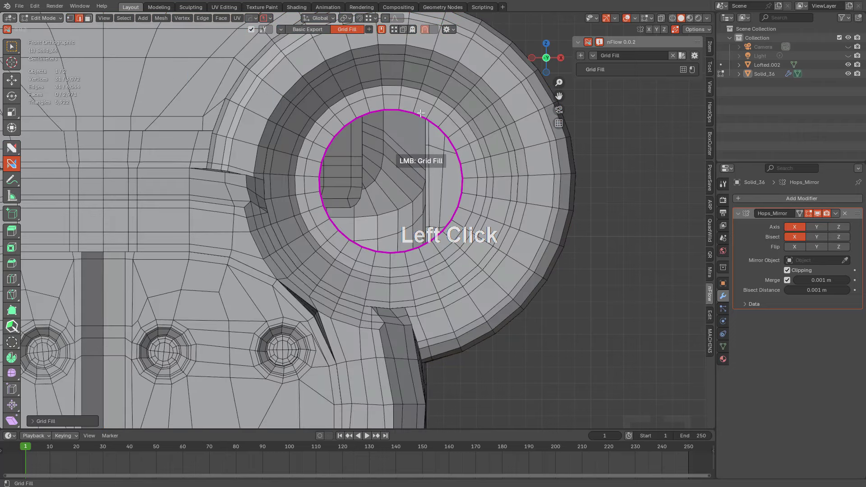
{"action": "scroll", "coordinate": [424, 143], "scroll_direction": "down", "scroll_amount": 2}
{"action": "middle_click_drag", "start_coordinate": [423, 143], "coordinate": [433, 226]}
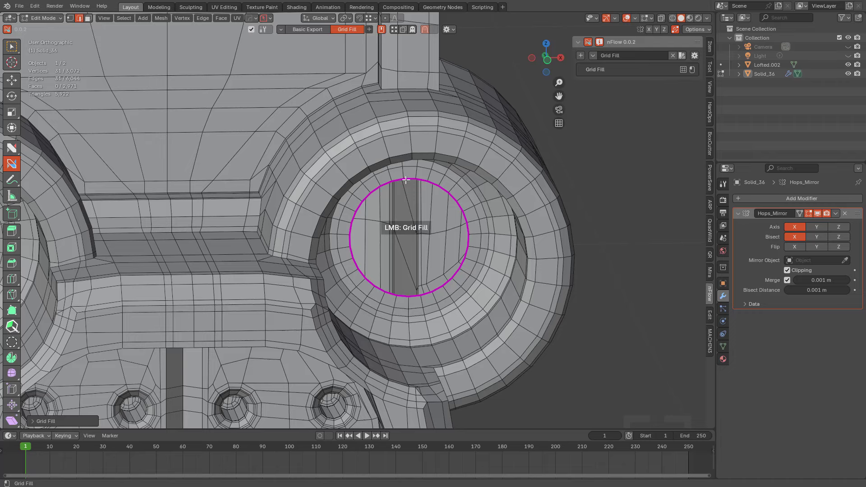
{"action": "key", "text": "space"}
{"action": "left_click", "coordinate": [520, 109]}
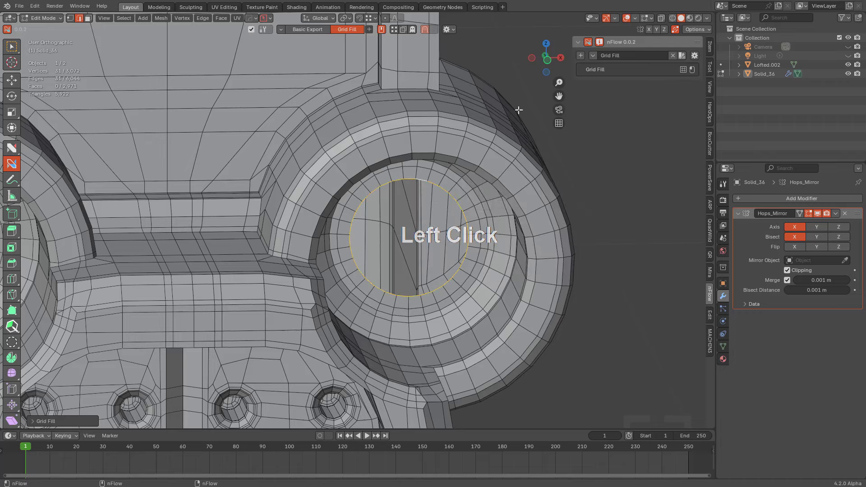
{"action": "middle_click_drag", "start_coordinate": [434, 203], "coordinate": [507, 214], "text": "alt"}
{"action": "right_click", "coordinate": [517, 247]}
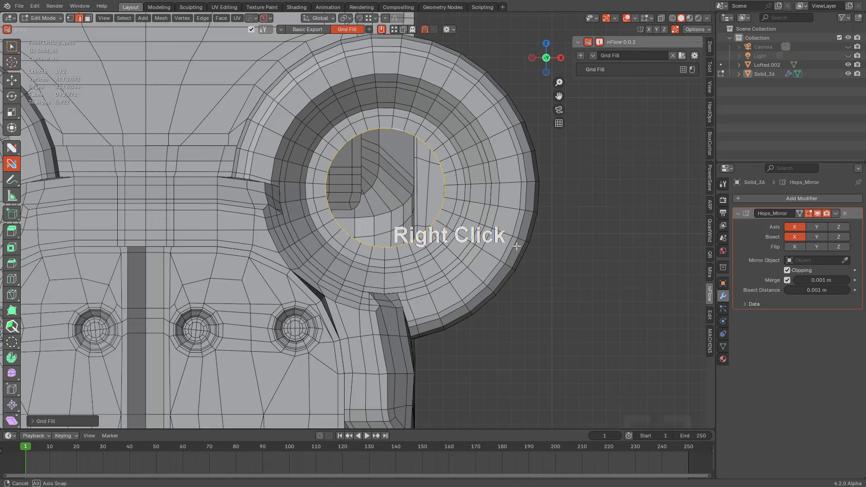
{"action": "key", "text": "s"}
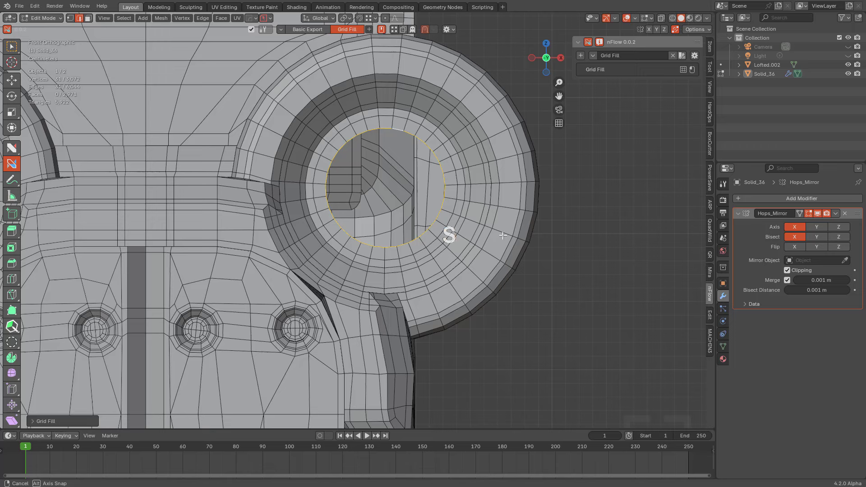
{"action": "key", "text": "w"}
{"action": "scroll", "coordinate": [488, 173], "scroll_direction": "down", "scroll_amount": 1}
{"action": "left_click", "coordinate": [470, 175]}
{"action": "scroll", "coordinate": [496, 151], "scroll_direction": "down", "scroll_amount": 1}
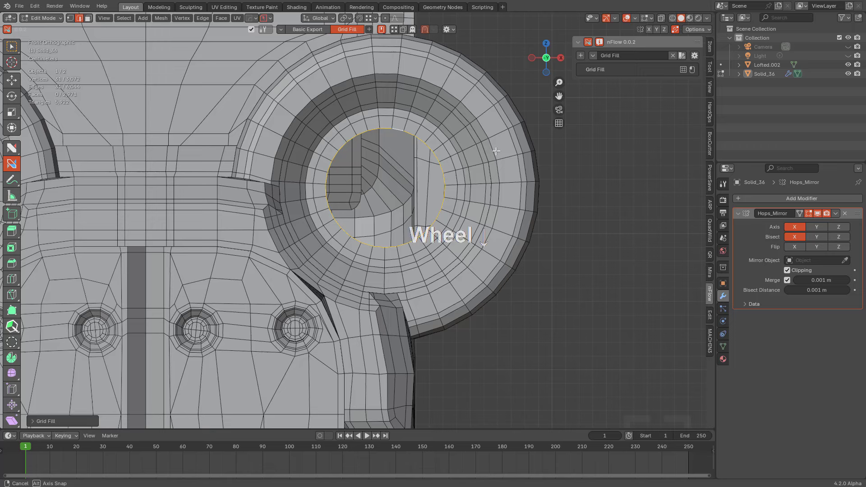
{"action": "left_click", "coordinate": [490, 151]}
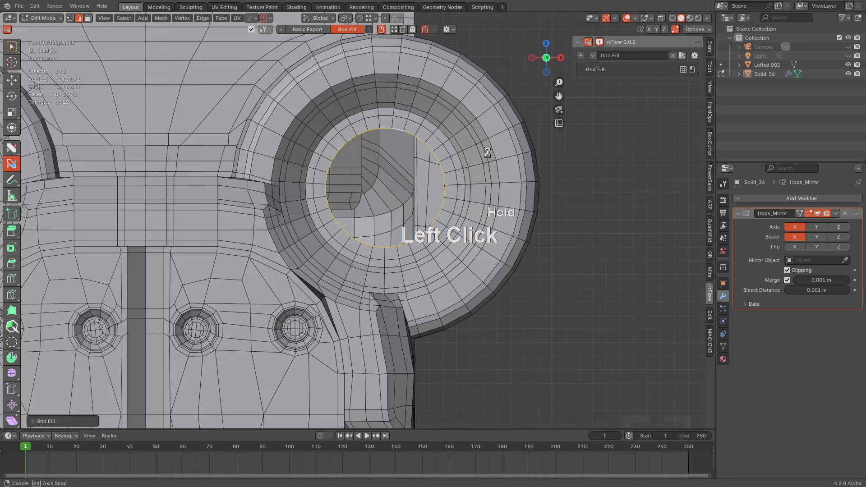
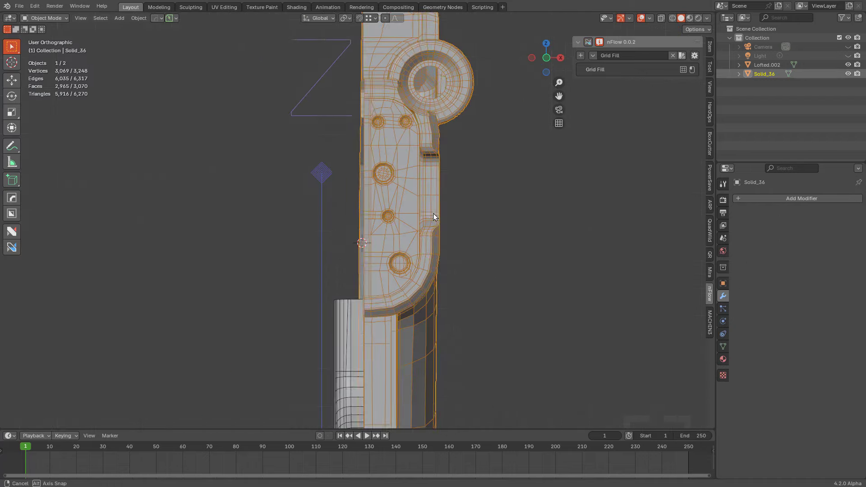
Step: Select the loop along the half body's open inner border in Edit Mode and snap the 3D cursor to it
{"action": "middle_click_drag", "start_coordinate": [434, 213], "coordinate": [461, 230]}
{"action": "key", "text": "Tab"}
{"action": "middle_click_drag", "start_coordinate": [454, 194], "coordinate": [455, 203]}
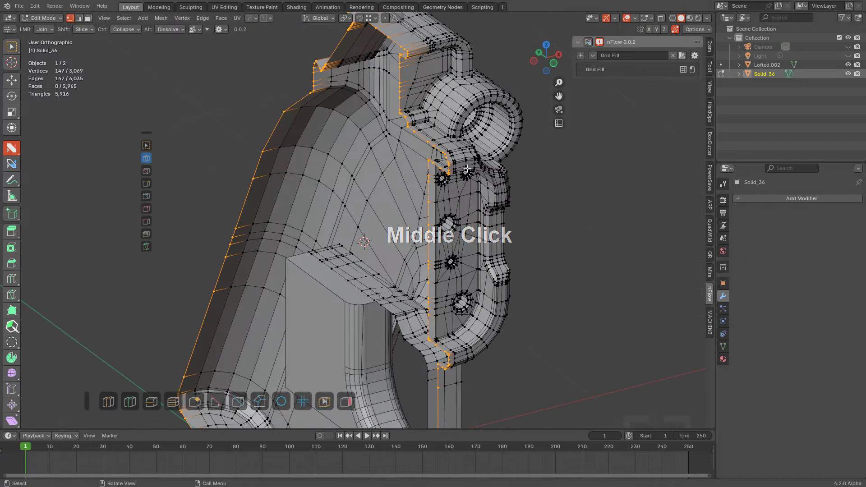
{"action": "key", "text": "alt+a"}
{"action": "left_click", "coordinate": [401, 72], "text": "alt"}
{"action": "key", "text": "shift+s"}
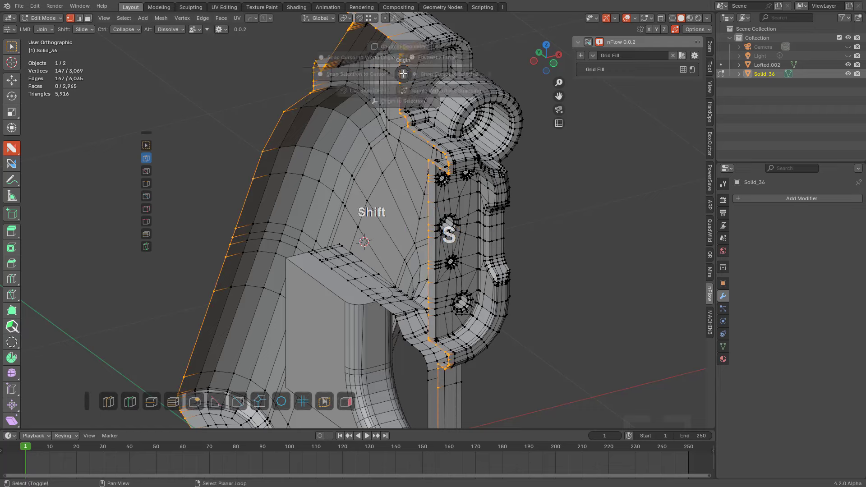
{"action": "left_click", "coordinate": [490, 74]}
Step: Return to Object Mode in front view and set the half body's origin to the 3D cursor
{"action": "middle_click_drag", "start_coordinate": [500, 106], "coordinate": [443, 133], "text": "alt"}
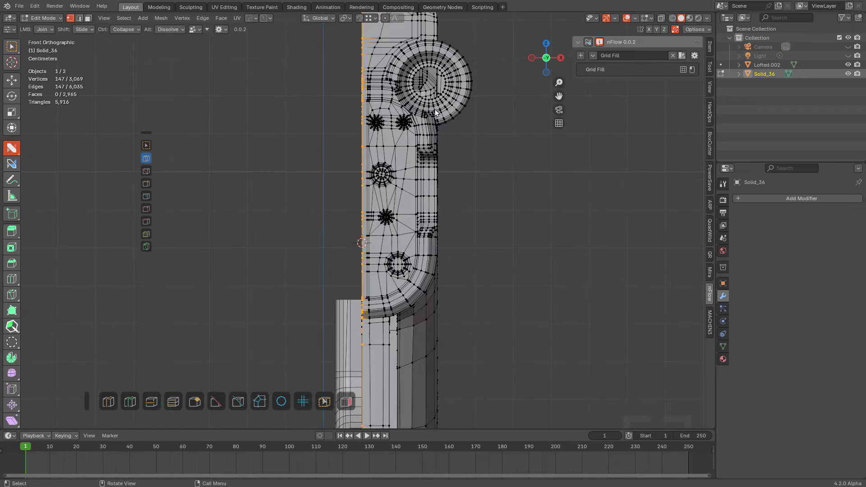
{"action": "scroll", "coordinate": [443, 134], "scroll_direction": "down", "scroll_amount": 1}
{"action": "key", "text": "Tab"}
{"action": "key", "text": "shift+s"}
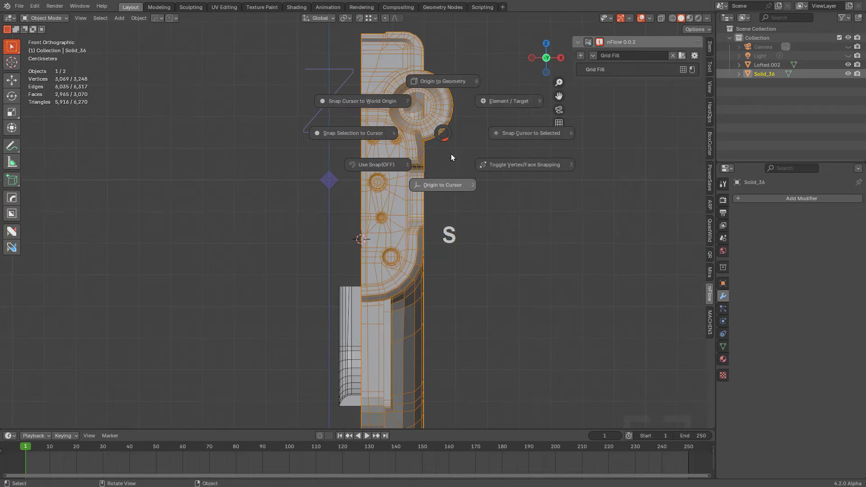
{"action": "left_click", "coordinate": [451, 185]}
Step: Mirror the half body across the X axis in Modifier mode from its new origin and deselect everything
{"action": "scroll", "coordinate": [430, 179], "scroll_direction": "up", "scroll_amount": 3}
{"action": "key", "text": "alt+x"}
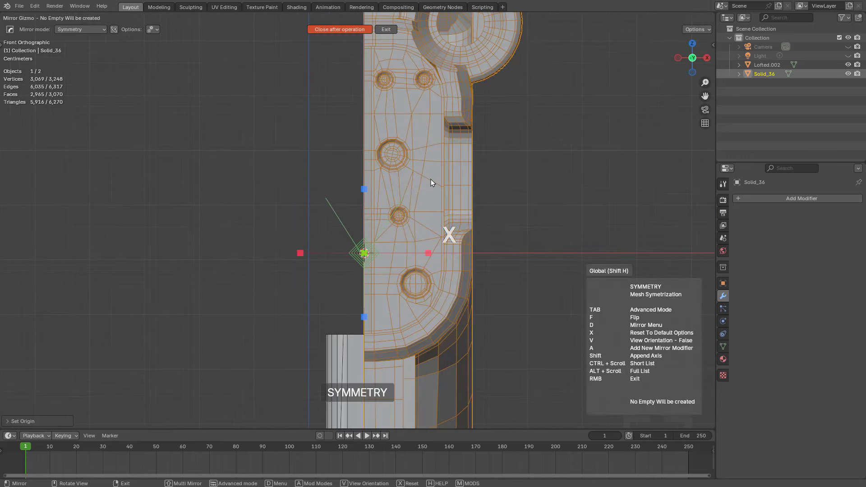
{"action": "key", "text": "x"}
{"action": "left_click", "coordinate": [429, 253]}
{"action": "key", "text": "alt+a"}
{"action": "scroll", "coordinate": [424, 203], "scroll_direction": "down", "scroll_amount": 2}
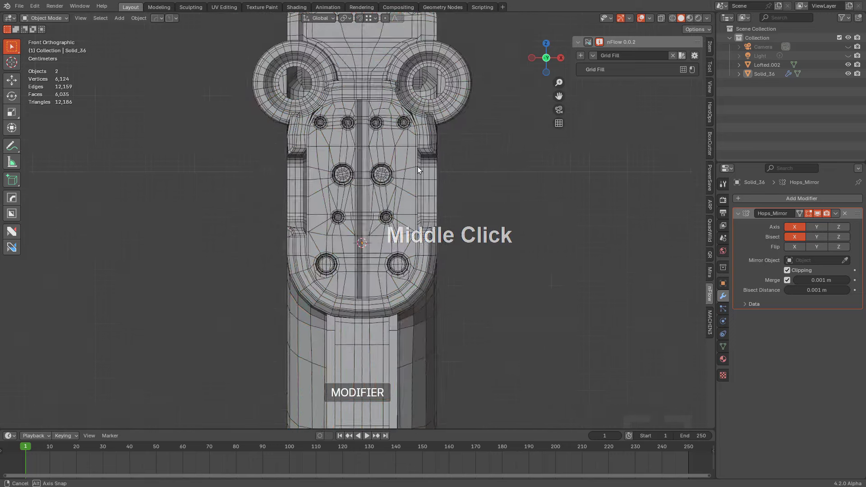
Step: Save the project with PowerSave under the name handheld_sub_01
{"action": "middle_click_drag", "start_coordinate": [420, 170], "coordinate": [372, 180]}
{"action": "left_click", "coordinate": [170, 19]}
{"action": "left_click", "coordinate": [169, 60]}
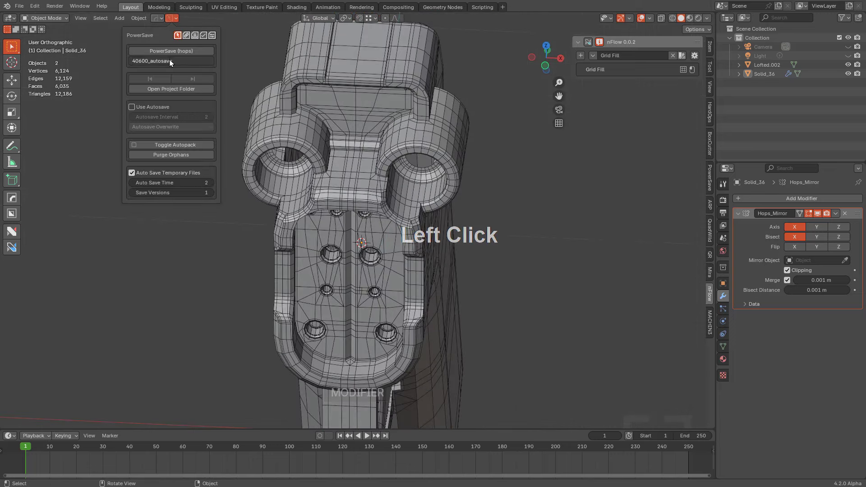
{"action": "type", "text": "h"}
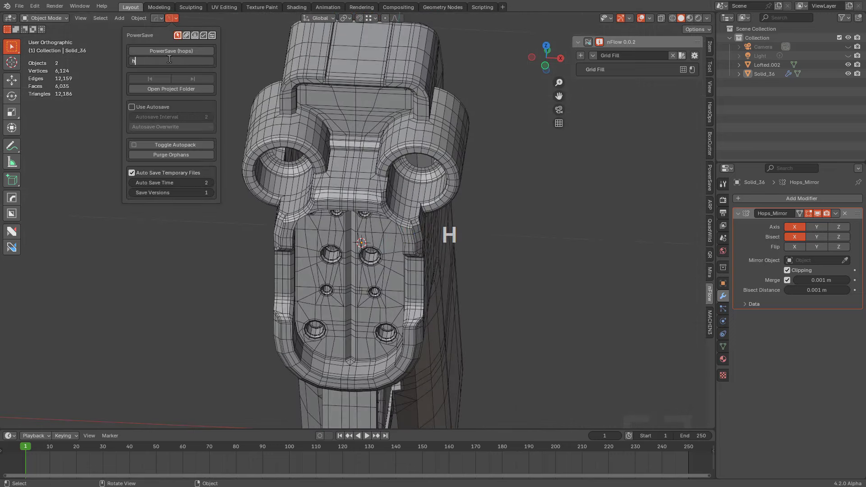
{"action": "type", "text": "andheld_"}
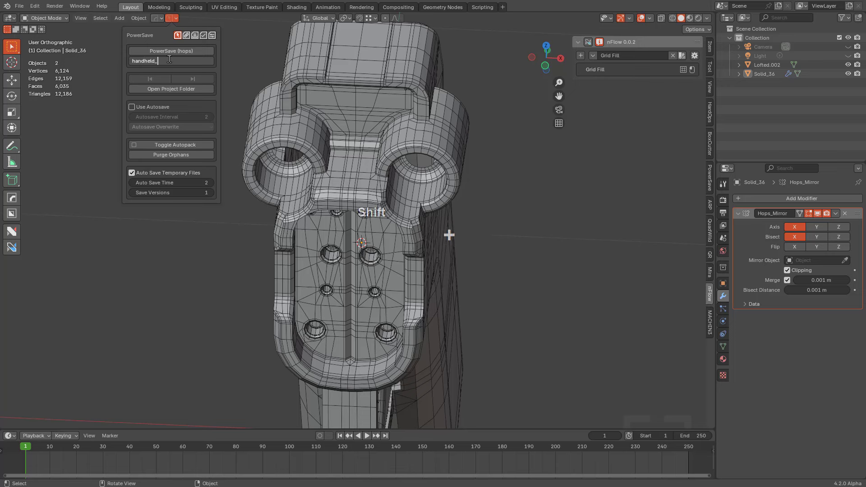
{"action": "type", "text": "sub_01"}
{"action": "key", "text": "Return"}
{"action": "left_click", "coordinate": [171, 52]}
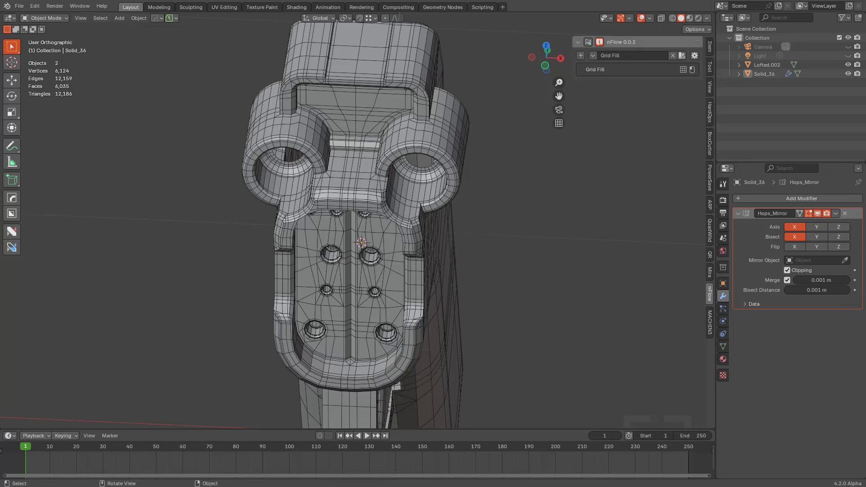
Step: Select the edge loop around the opening inside Solid_36's protruding ring, extrude it and scale the new loop inward
{"action": "middle_click_drag", "start_coordinate": [427, 167], "coordinate": [451, 151]}
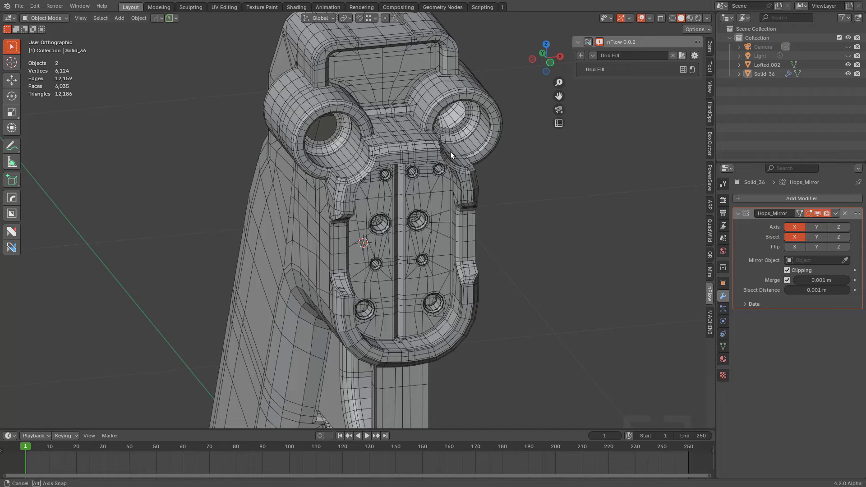
{"action": "mouse_move", "coordinate": [450, 152]}
{"action": "middle_mouse_down"}
{"action": "mouse_move", "coordinate": [432, 150]}
{"action": "mouse_move", "coordinate": [452, 179]}
{"action": "mouse_move", "coordinate": [460, 145]}
{"action": "mouse_move", "coordinate": [462, 154]}
{"action": "middle_mouse_up"}
{"action": "left_click", "coordinate": [448, 172]}
{"action": "middle_click_drag", "start_coordinate": [536, 121], "coordinate": [476, 196], "text": "shift"}
{"action": "scroll", "coordinate": [478, 189], "scroll_direction": "up", "scroll_amount": 7}
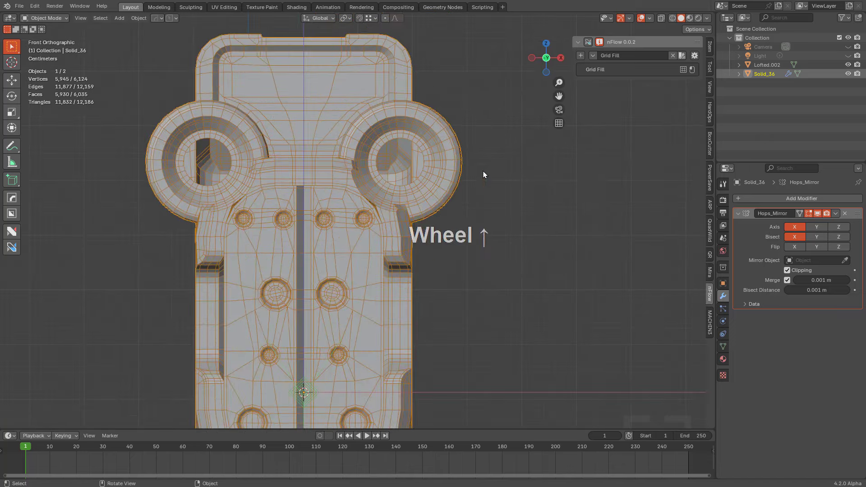
{"action": "key", "text": "Tab"}
{"action": "key", "text": "1"}
{"action": "left_click", "coordinate": [413, 61], "text": "alt"}
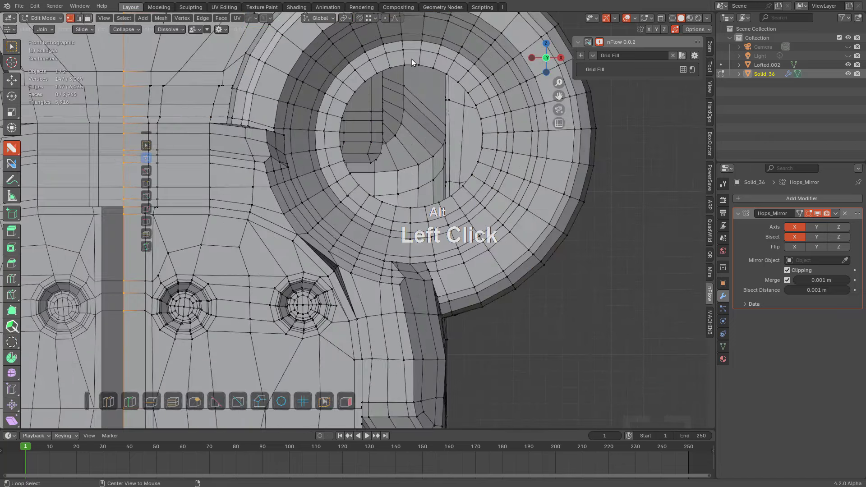
{"action": "key", "text": "e"}
{"action": "key", "text": "s"}
{"action": "left_click", "coordinate": [501, 118]}
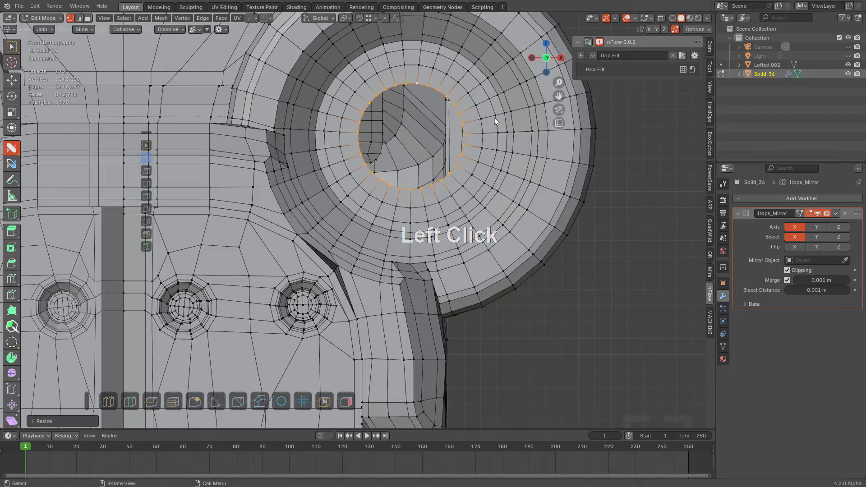
Step: Isolate the ring's scaled inner loop by hiding all unselected geometry and switch to edge selection
{"action": "middle_click_drag", "start_coordinate": [495, 118], "coordinate": [438, 147], "text": "shift"}
{"action": "key", "text": "shift+h"}
{"action": "scroll", "coordinate": [412, 171], "scroll_direction": "down", "scroll_amount": 1}
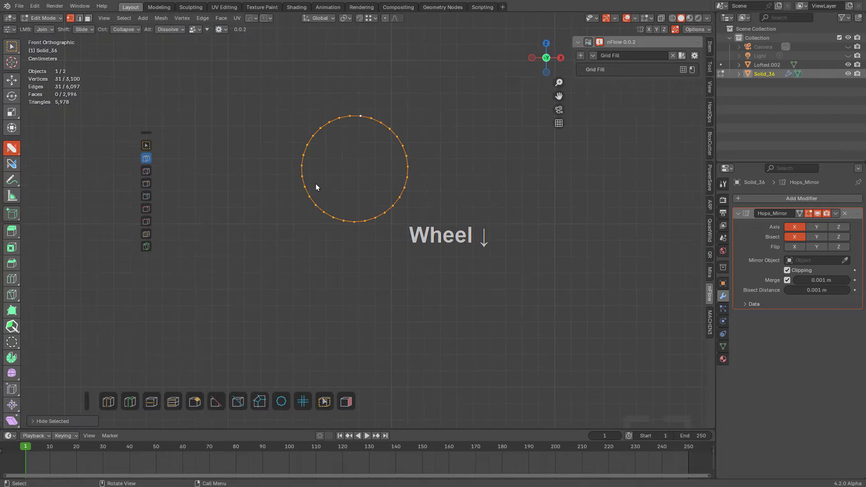
{"action": "key", "text": "2"}
Step: Select two opposite edges on the upper half of the isolated loop and fill successive horizontal face rows down to its lower end
{"action": "left_click", "coordinate": [316, 148]}
{"action": "left_click", "coordinate": [400, 140], "text": "shift"}
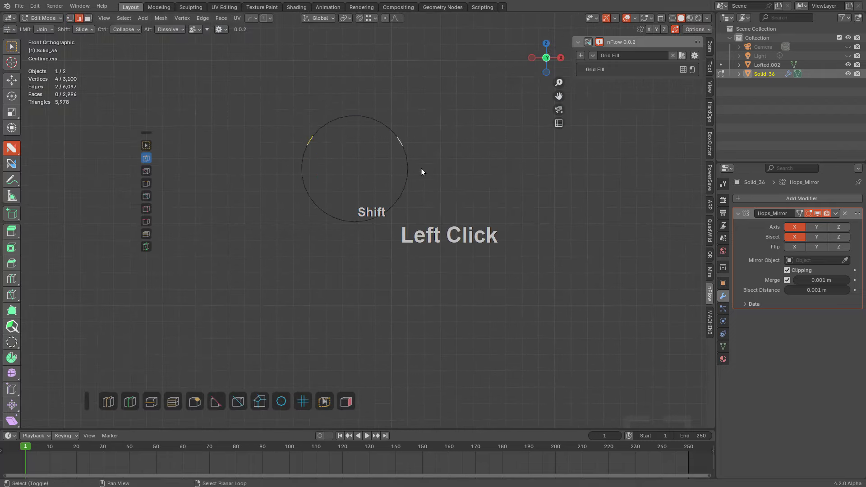
{"action": "left_click", "coordinate": [427, 173]}
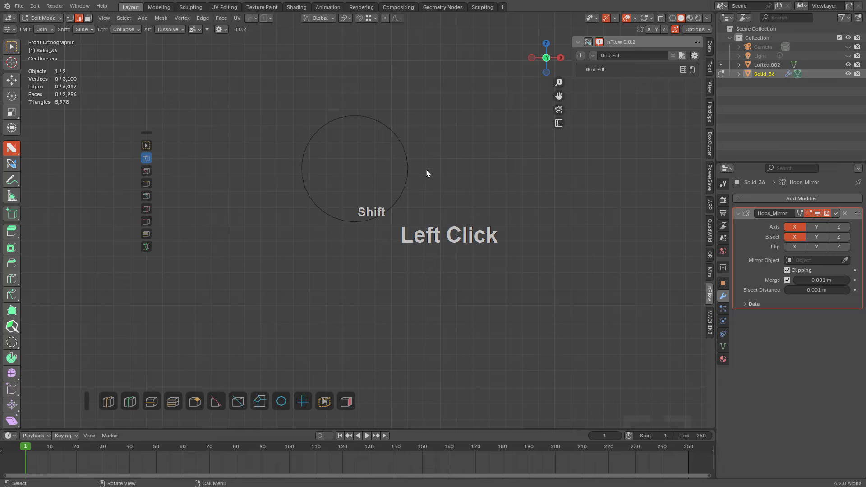
{"action": "key", "text": "ctrl+z"}
{"action": "left_click", "coordinate": [395, 138]}
{"action": "left_click", "coordinate": [315, 130], "text": "shift"}
{"action": "key", "text": "f"}
{"action": "key", "text": "f"}
{"action": "key", "text": "f"}
{"action": "key", "text": "f"}
{"action": "key", "text": "f"}
{"action": "key", "text": "f"}
{"action": "key", "text": "f"}
{"action": "key", "text": "f"}
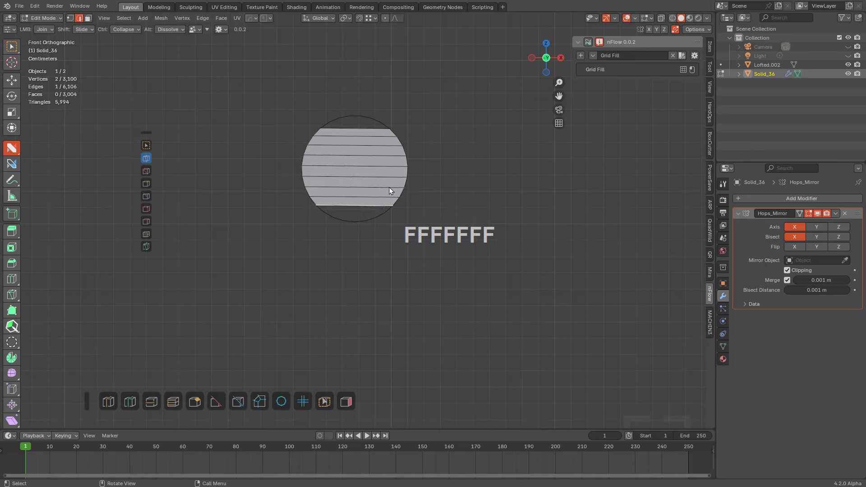
{"action": "key", "text": "f"}
{"action": "key", "text": "ctrl+r"}
{"action": "scroll", "coordinate": [352, 155], "scroll_direction": "up", "scroll_amount": 3}
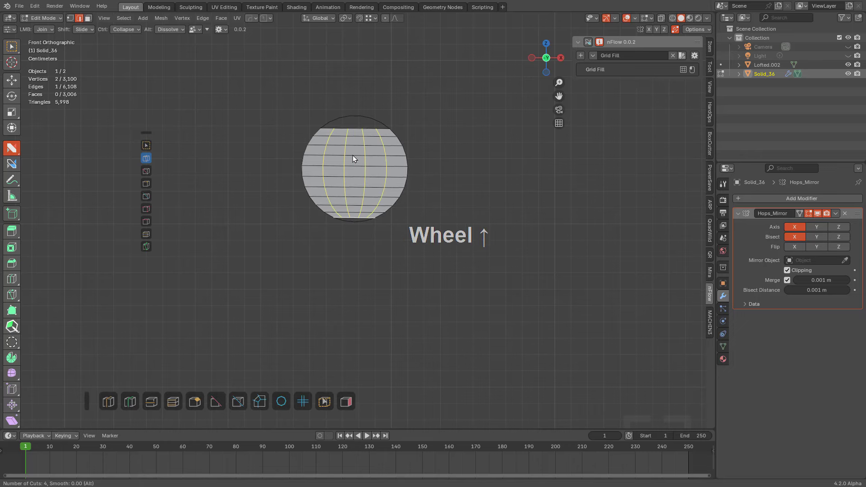
{"action": "right_click", "coordinate": [352, 155]}
Step: Fill another face row at the circle's upper end and add one centred vertical loop cut through all rows
{"action": "scroll", "coordinate": [352, 156], "scroll_direction": "up", "scroll_amount": 3}
{"action": "left_click", "coordinate": [412, 95]}
{"action": "key", "text": "f"}
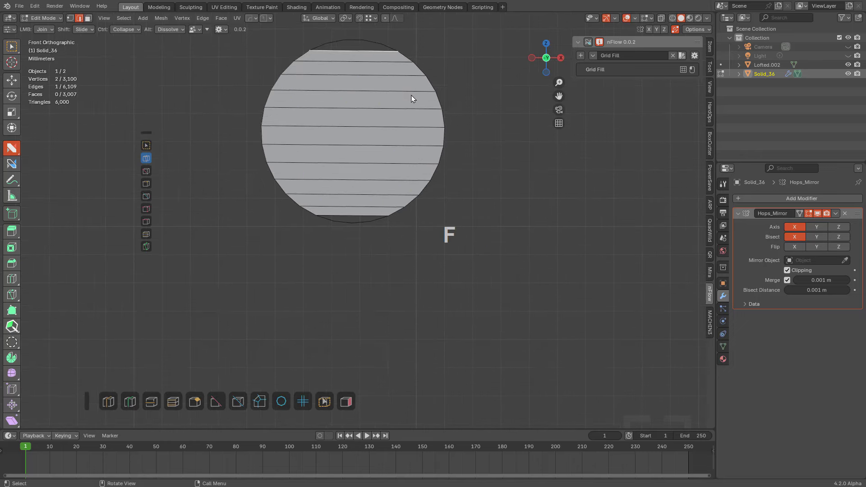
{"action": "key", "text": "1"}
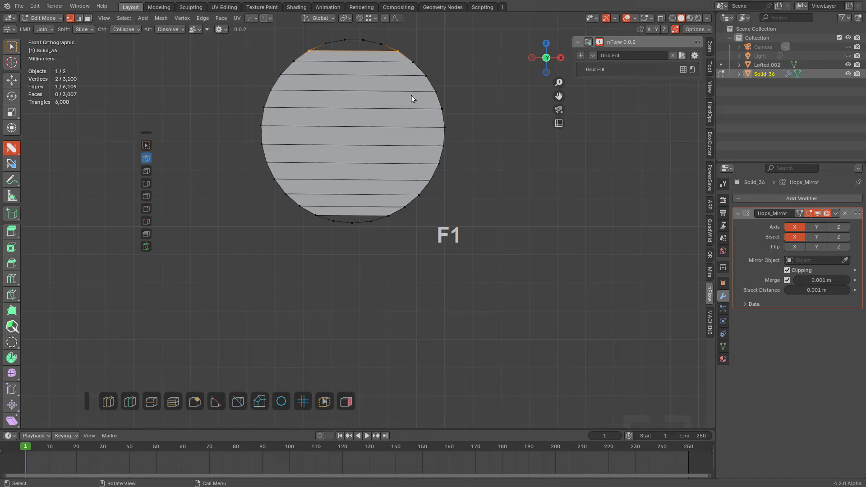
{"action": "key", "text": "ctrl+r"}
{"action": "left_click", "coordinate": [360, 86]}
{"action": "right_click", "coordinate": [360, 85]}
Step: Fill the remaining gap at the circle's lower end with faces on both sides of the centre cut
{"action": "left_click", "coordinate": [318, 219]}
{"action": "left_click", "coordinate": [334, 224], "text": "shift"}
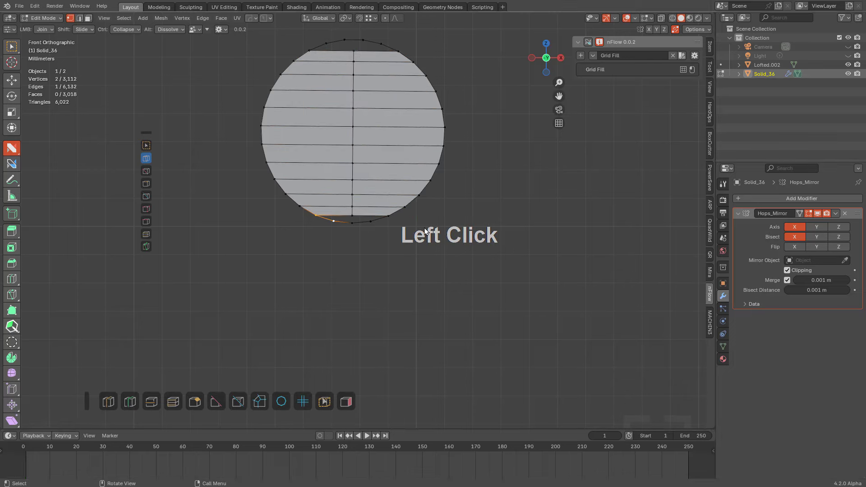
{"action": "key", "text": "f"}
{"action": "key", "text": "f"}
Step: Close the gap at the circle's upper end with a face on each side and a triangle in the middle
{"action": "middle_click_drag", "start_coordinate": [378, 108], "coordinate": [376, 199], "text": "shift"}
{"action": "scroll", "coordinate": [376, 198], "scroll_direction": "up", "scroll_amount": 1}
{"action": "key", "text": "alt+a"}
{"action": "left_click", "coordinate": [296, 126]}
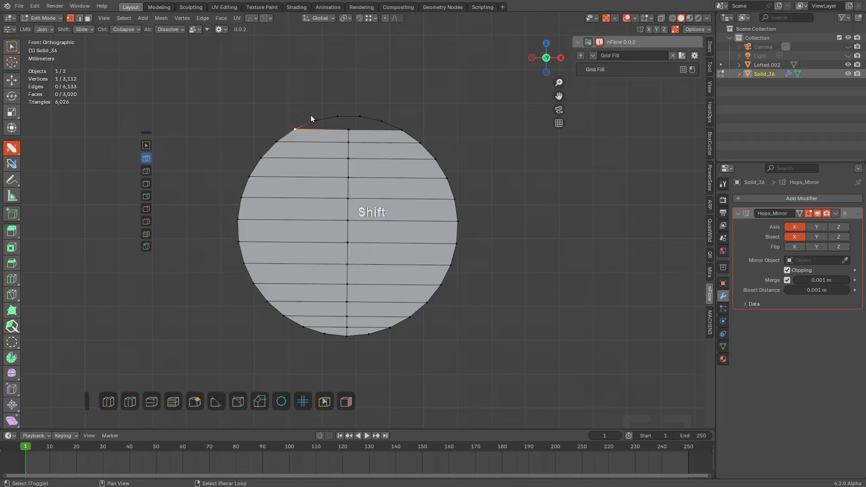
{"action": "left_click", "coordinate": [314, 116], "text": "shift"}
{"action": "key", "text": "f"}
{"action": "left_click", "coordinate": [401, 131]}
{"action": "left_click", "coordinate": [383, 120], "text": "shift"}
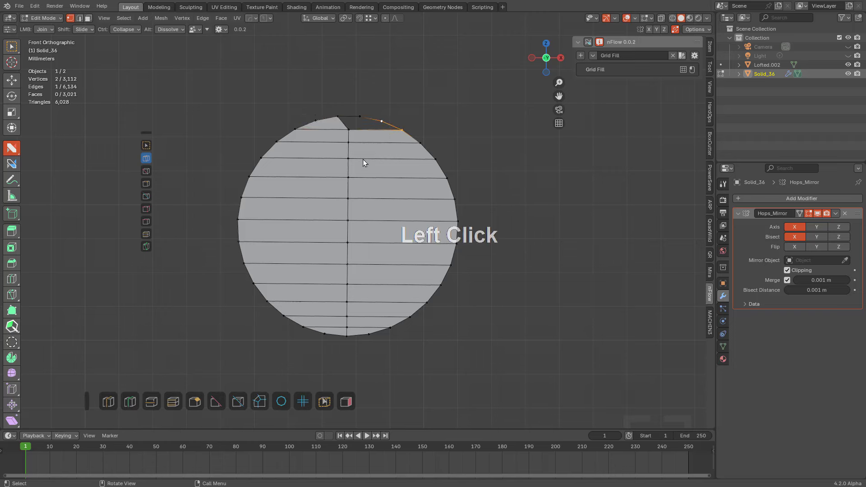
{"action": "key", "text": "f"}
{"action": "left_click", "coordinate": [337, 116], "text": "shift"}
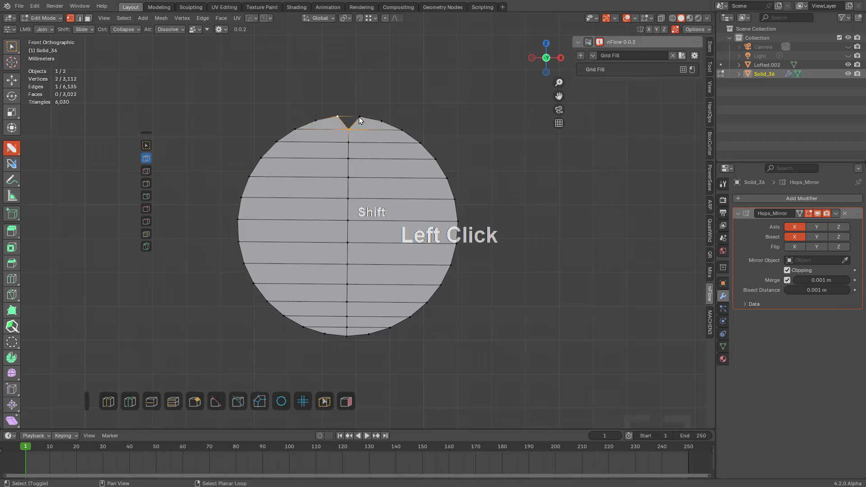
{"action": "key", "text": "f"}
Step: Reveal the hidden geometry of Solid_36, deselect everything and return to Object Mode
{"action": "key", "text": "Tab"}
{"action": "key", "text": "Tab"}
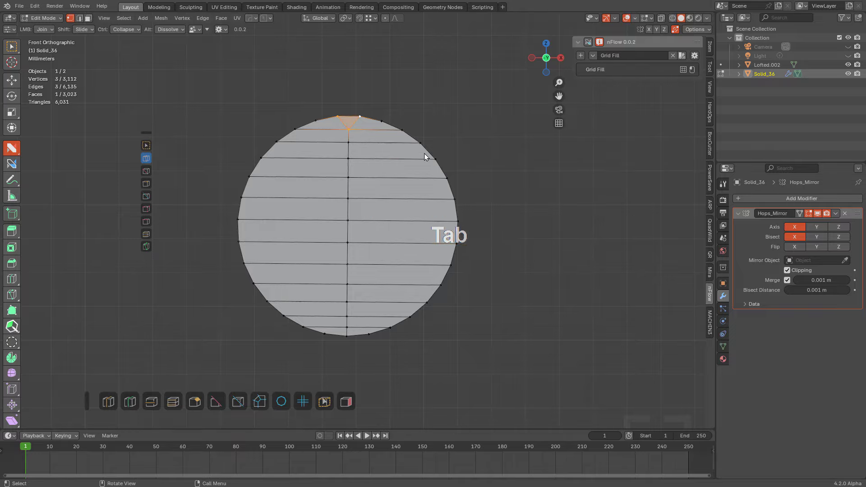
{"action": "key", "text": "alt+h"}
{"action": "key", "text": "alt+a"}
{"action": "scroll", "coordinate": [414, 132], "scroll_direction": "down", "scroll_amount": 3}
{"action": "key", "text": "Tab"}
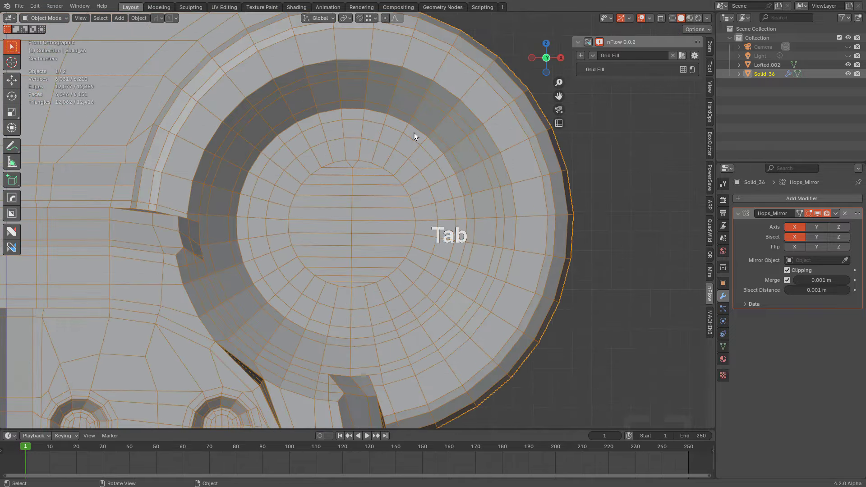
Step: Inspect the mirrored body from several angles, including the rings, front plate, trigger area and grip
{"action": "scroll", "coordinate": [414, 135], "scroll_direction": "down", "scroll_amount": 4}
{"action": "middle_click_drag", "start_coordinate": [411, 214], "coordinate": [410, 160], "text": "shift"}
{"action": "middle_click_drag", "start_coordinate": [409, 161], "coordinate": [380, 158]}
{"action": "scroll", "coordinate": [380, 200], "scroll_direction": "down", "scroll_amount": 3}
{"action": "key", "text": "Tab"}
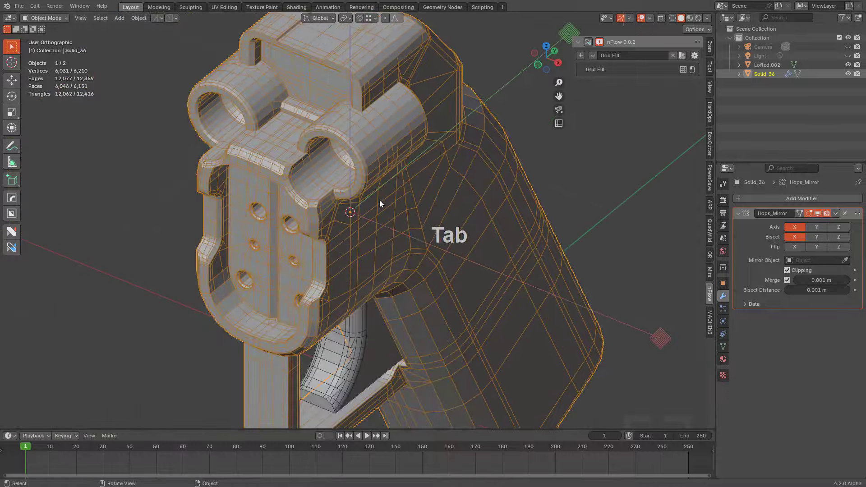
{"action": "middle_click_drag", "start_coordinate": [400, 207], "coordinate": [388, 178], "text": "shift"}
{"action": "key", "text": "Tab"}
{"action": "middle_click_drag", "start_coordinate": [408, 231], "coordinate": [383, 200]}
{"action": "scroll", "coordinate": [387, 198], "scroll_direction": "down", "scroll_amount": 2}
{"action": "mouse_move", "coordinate": [389, 193]}
{"action": "middle_mouse_down", "text": "shift"}
{"action": "mouse_move", "coordinate": [398, 199]}
{"action": "mouse_move", "coordinate": [388, 184]}
{"action": "middle_mouse_up", "text": "shift"}
{"action": "middle_click_drag", "start_coordinate": [389, 192], "coordinate": [454, 206]}
{"action": "scroll", "coordinate": [459, 207], "scroll_direction": "up", "scroll_amount": 2}
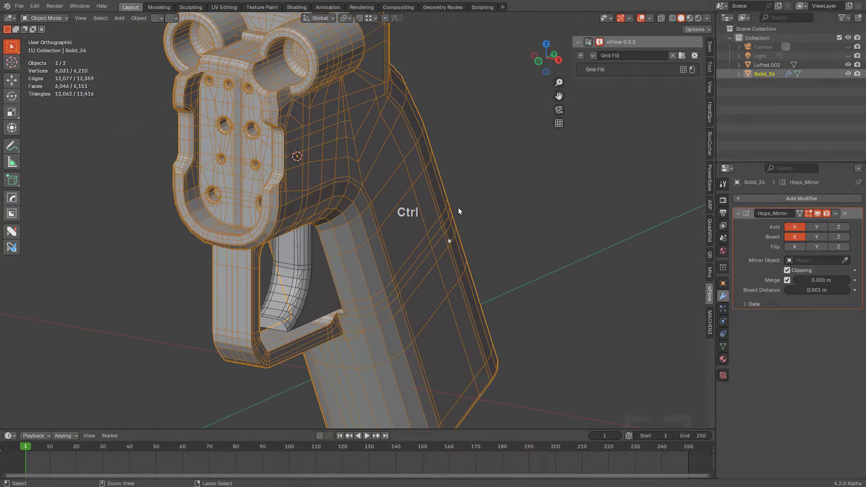
Step: Select the curved trigger object Lofted.002 and isolate it in local view
{"action": "key", "text": "Caps_Lock"}
{"action": "middle_click_drag", "start_coordinate": [437, 205], "coordinate": [456, 188], "text": "shift"}
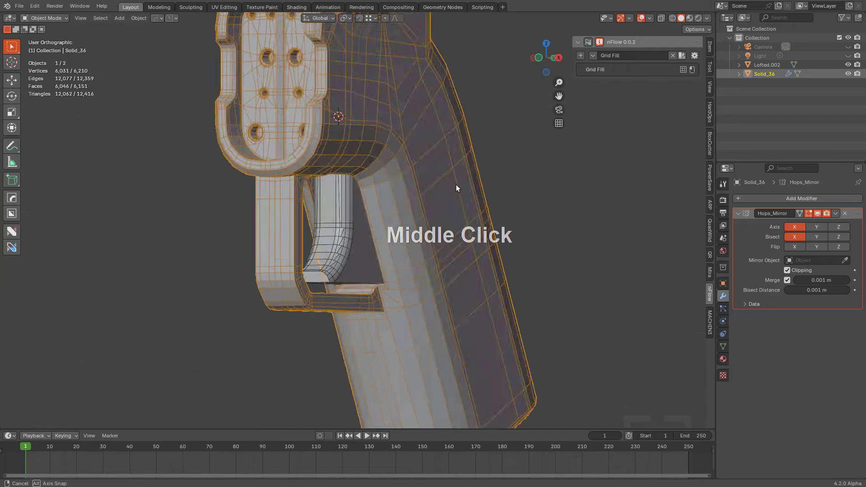
{"action": "left_click", "coordinate": [340, 236]}
{"action": "key", "text": "KP_Divide"}
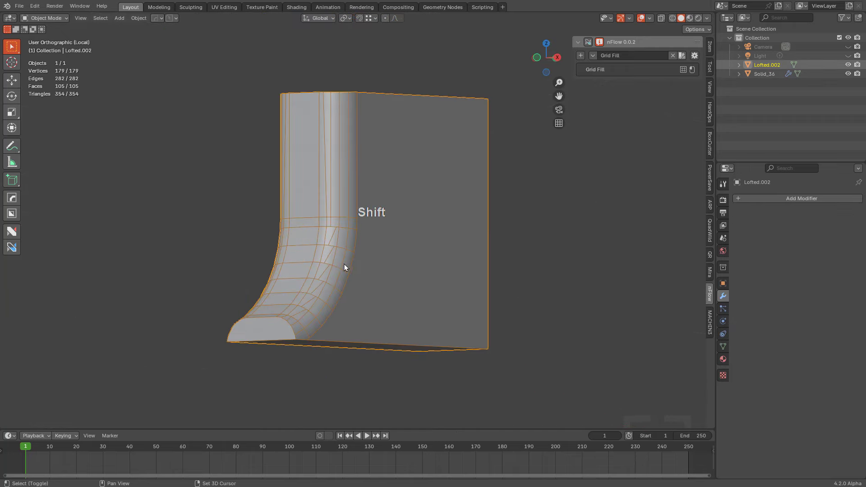
Step: Run Clean Borders on the entire Lofted.002 mesh in Edit Mode
{"action": "middle_click_drag", "start_coordinate": [344, 265], "coordinate": [383, 205], "text": "shift"}
{"action": "scroll", "coordinate": [388, 215], "scroll_direction": "down", "scroll_amount": 1, "text": "shift"}
{"action": "scroll", "coordinate": [394, 213], "scroll_direction": "up", "scroll_amount": 2}
{"action": "key", "text": "Tab"}
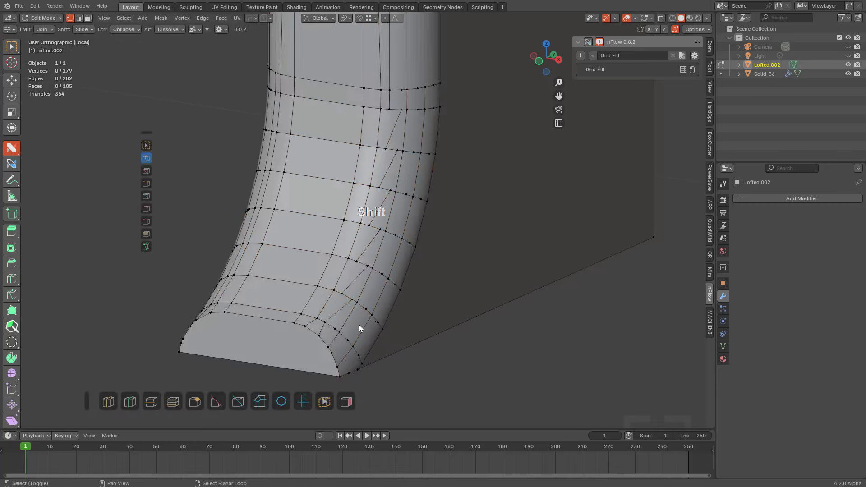
{"action": "scroll", "coordinate": [312, 320], "scroll_direction": "up", "scroll_amount": 3}
{"action": "scroll", "coordinate": [354, 277], "scroll_direction": "down", "scroll_amount": 4}
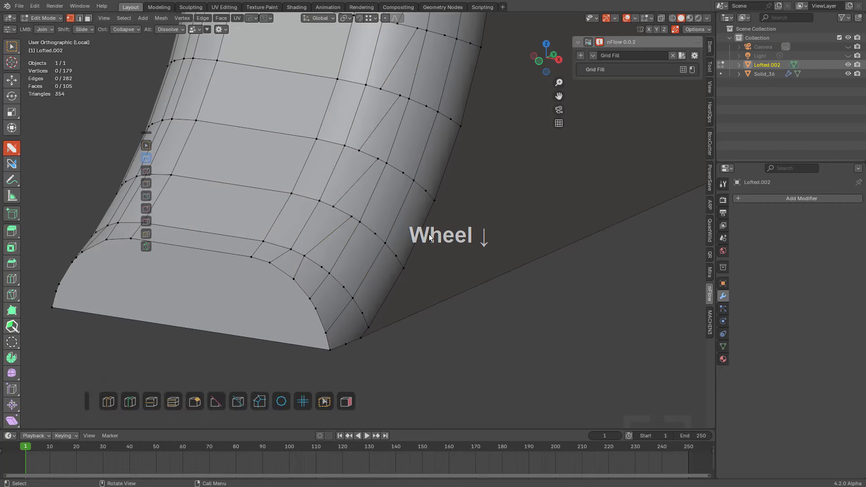
{"action": "key", "text": "Tab"}
{"action": "key", "text": "Tab"}
{"action": "key", "text": "a"}
{"action": "key", "text": "q"}
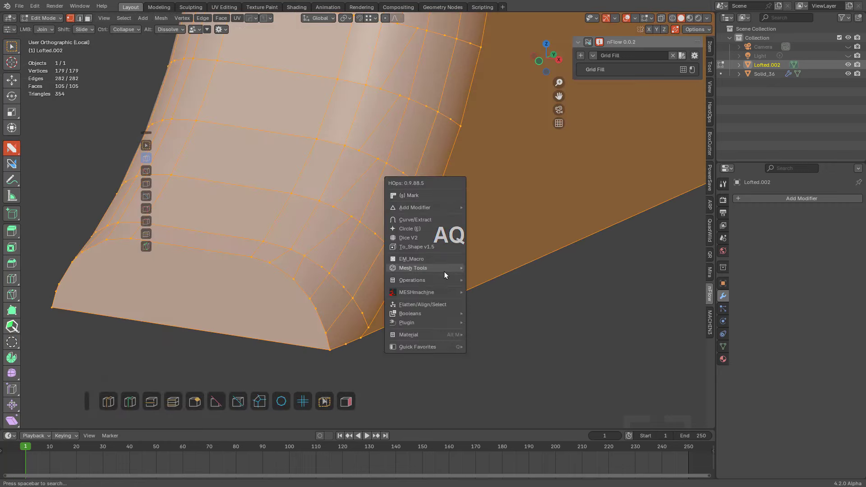
{"action": "mouse_move", "coordinate": [444, 270]}
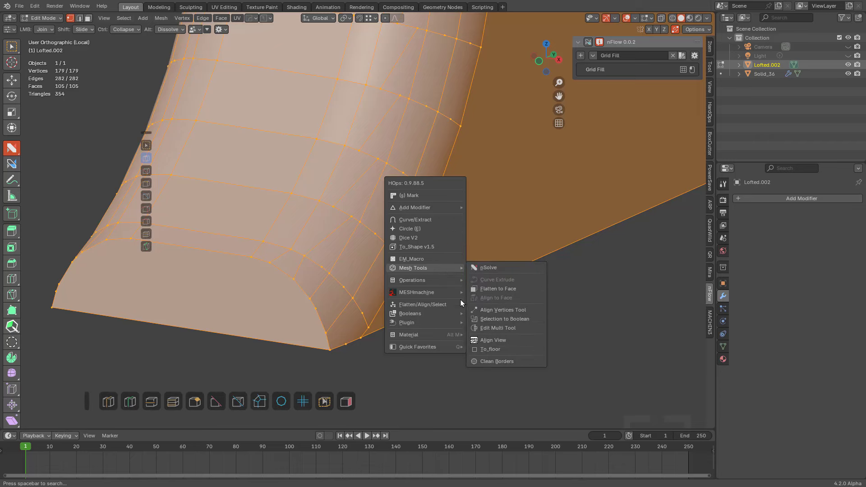
{"action": "left_click", "coordinate": [494, 361]}
{"action": "middle_click_drag", "start_coordinate": [408, 226], "coordinate": [380, 247]}
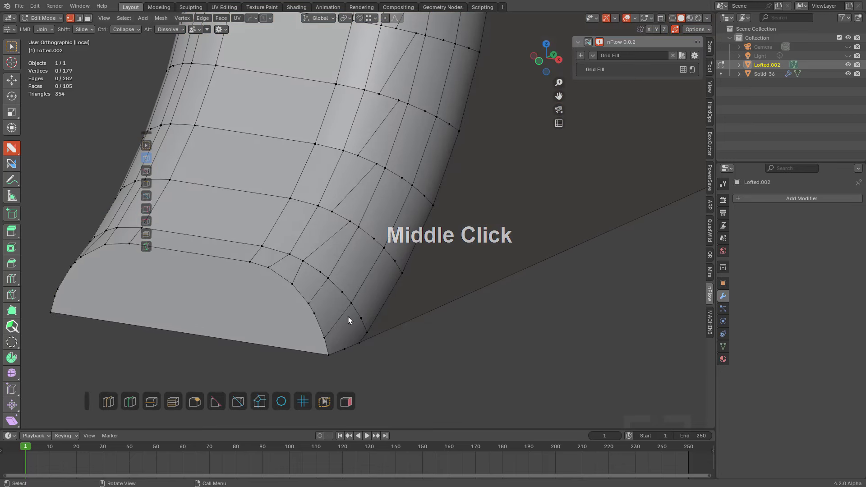
Step: Dissolve the extra vertices between the lengthwise edges on the rows of the curved corner strip, starting at its lower end
{"action": "left_click", "coordinate": [342, 293]}
{"action": "left_click", "coordinate": [315, 314], "text": "shift"}
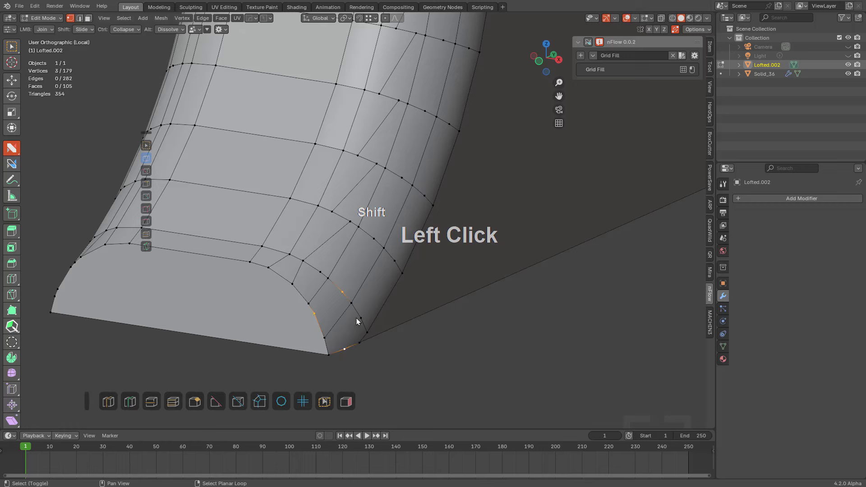
{"action": "key", "text": "ctrl+x"}
{"action": "left_click", "coordinate": [391, 262]}
{"action": "left_click", "coordinate": [414, 201], "text": "shift"}
{"action": "middle_click_drag", "start_coordinate": [425, 107], "coordinate": [415, 164], "text": "shift"}
{"action": "left_click", "coordinate": [425, 157], "text": "shift"}
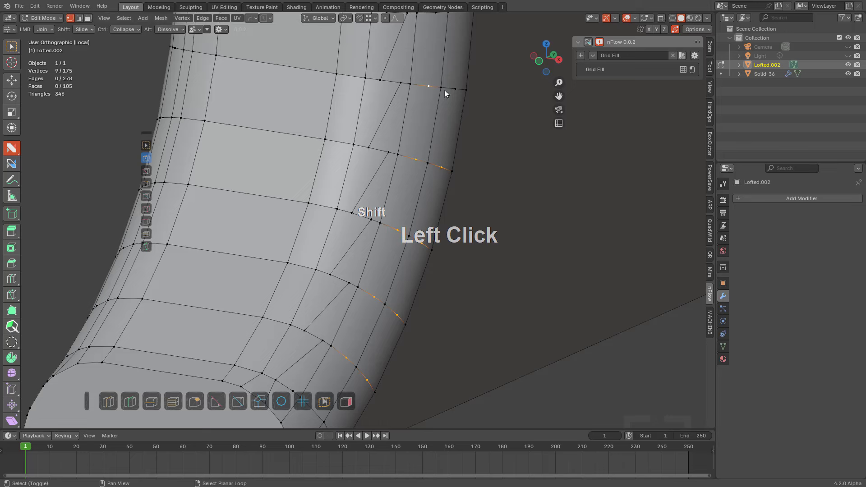
{"action": "key", "text": "ctrl+x"}
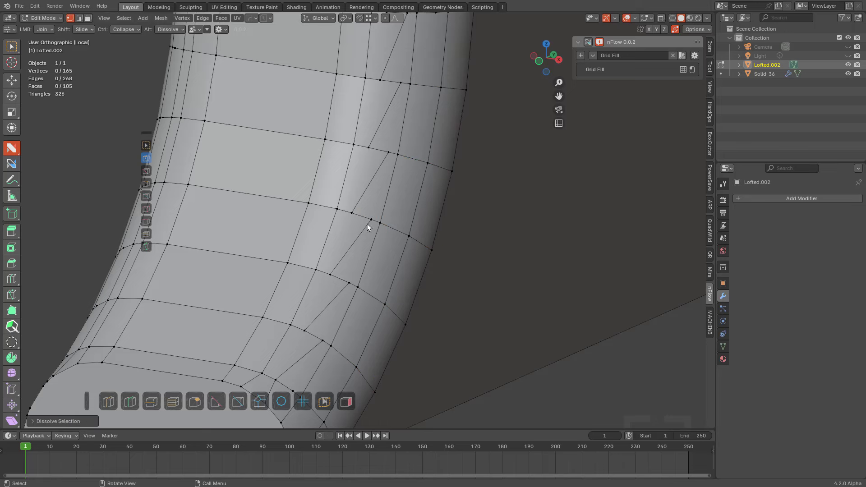
Step: Dissolve the extra vertices on the two rows where the curved corner strip meets the straight upper section
{"action": "middle_click_drag", "start_coordinate": [368, 226], "coordinate": [397, 129], "text": "shift"}
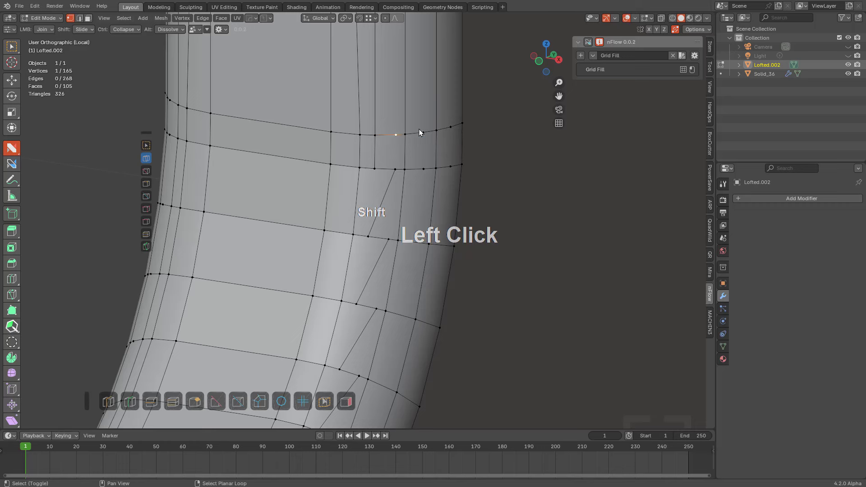
{"action": "left_click", "coordinate": [457, 167], "text": "shift"}
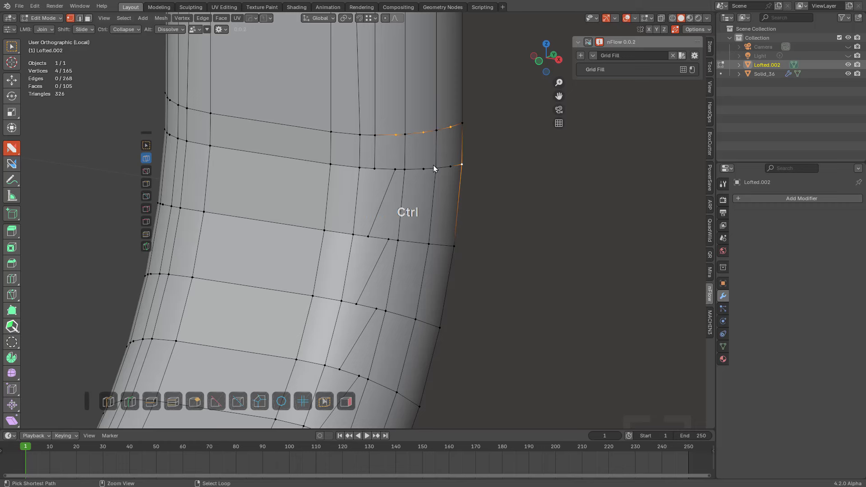
{"action": "key", "text": "x"}
Step: Slide the rounded corner's vertical edge, with its short segment below, slightly toward the outer side
{"action": "middle_click_drag", "start_coordinate": [418, 167], "coordinate": [397, 163]}
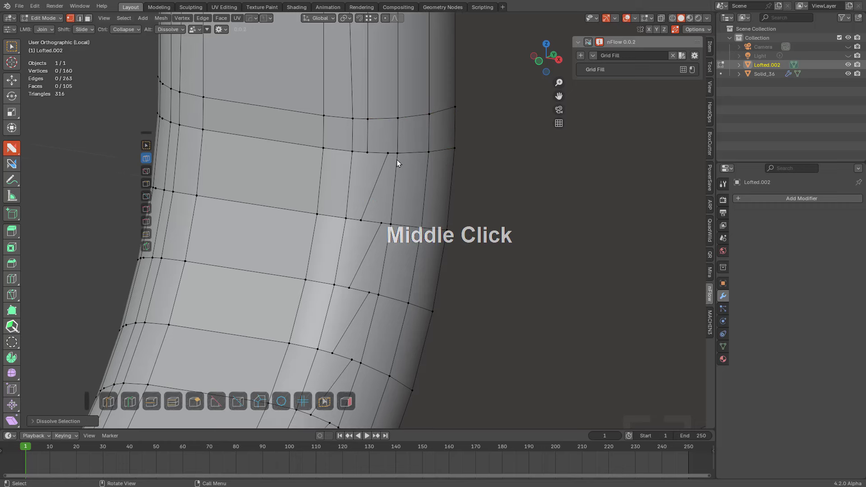
{"action": "scroll", "coordinate": [381, 193], "scroll_direction": "down", "scroll_amount": 2}
{"action": "scroll", "coordinate": [373, 197], "scroll_direction": "up", "scroll_amount": 1}
{"action": "scroll", "coordinate": [372, 198], "scroll_direction": "down", "scroll_amount": 2}
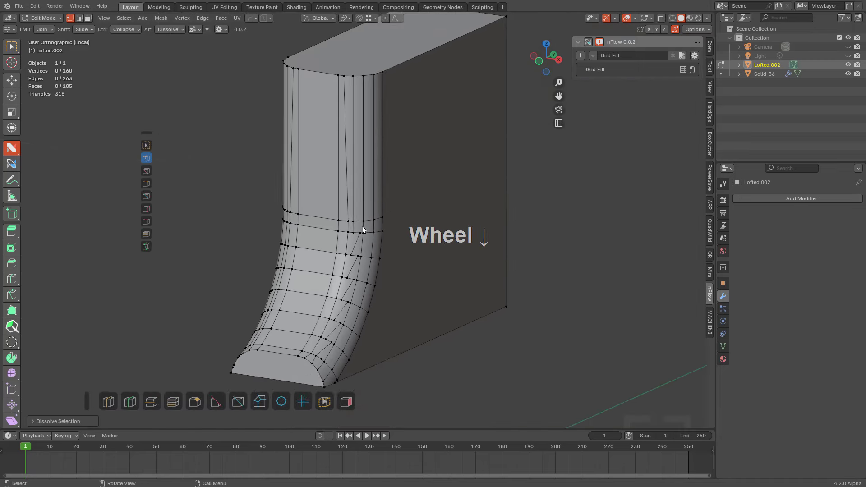
{"action": "scroll", "coordinate": [365, 163], "scroll_direction": "up", "scroll_amount": 4}
{"action": "middle_click_drag", "start_coordinate": [365, 156], "coordinate": [356, 195]}
{"action": "key", "text": "2"}
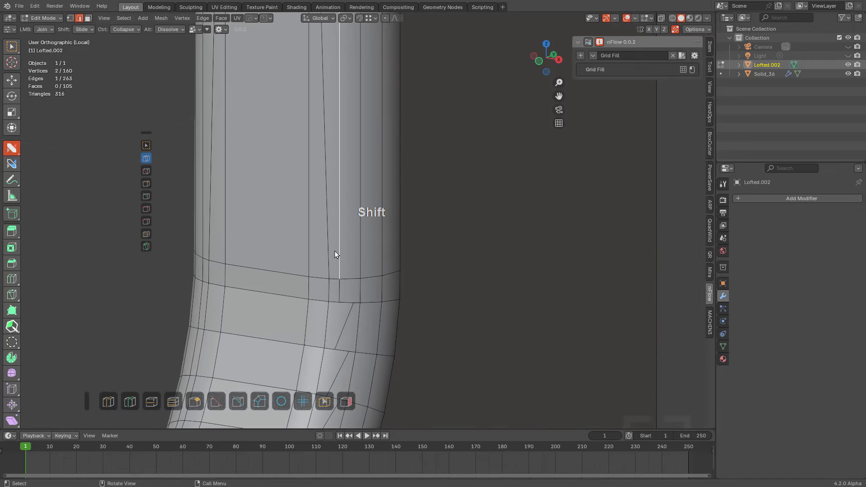
{"action": "left_click", "coordinate": [342, 294], "text": "shift"}
{"action": "key", "text": "g"}
{"action": "key", "text": "g"}
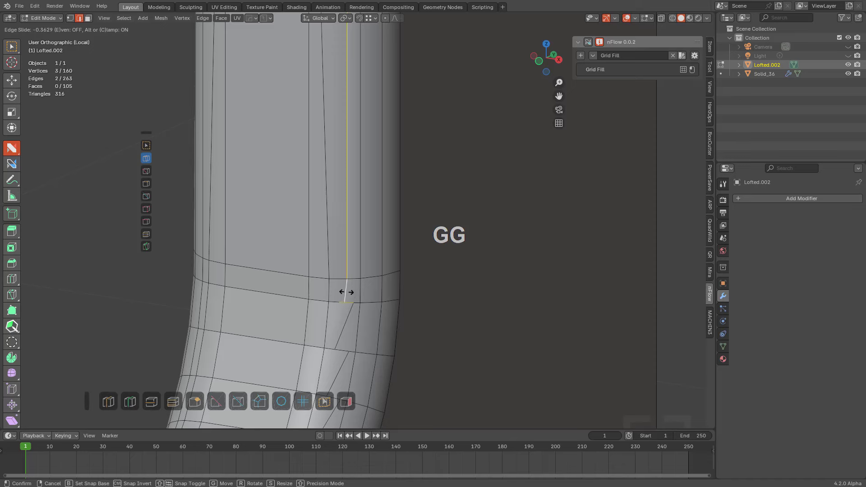
{"action": "left_click", "coordinate": [346, 293], "text": "shift"}
Step: Merge the two neighbouring vertices at the top of the bend and slide the merged vertex into line with the edge above
{"action": "scroll", "coordinate": [350, 224], "scroll_direction": "up", "scroll_amount": 4}
{"action": "key", "text": "1"}
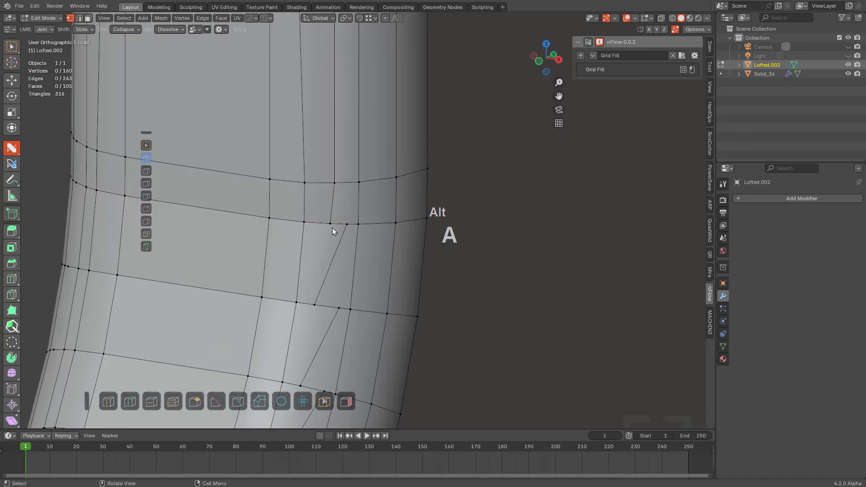
{"action": "mouse_move", "coordinate": [332, 227]}
{"action": "left_mouse_down", "text": "shift"}
{"action": "mouse_move", "coordinate": [339, 227]}
{"action": "mouse_move", "coordinate": [322, 230]}
{"action": "left_mouse_up", "text": "shift"}
{"action": "key", "text": "ctrl+z"}
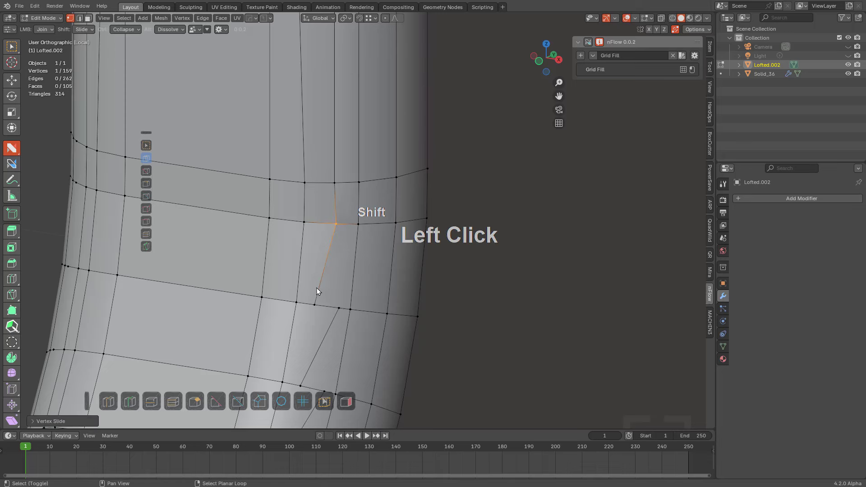
{"action": "left_click_drag", "start_coordinate": [311, 308], "coordinate": [340, 307], "text": "shift"}
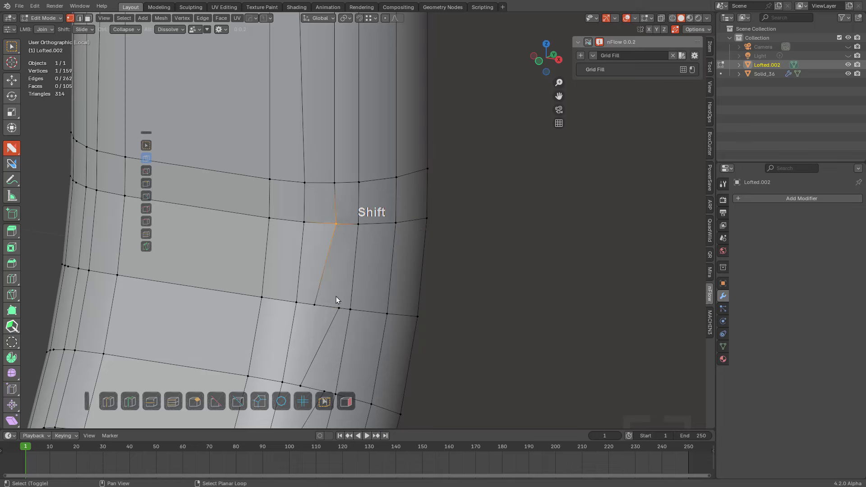
Step: Try dissolving the surplus edges and vertices at the rounded corner of the strip's lower end
{"action": "scroll", "coordinate": [380, 196], "scroll_direction": "down", "scroll_amount": 2}
{"action": "middle_click_drag", "start_coordinate": [380, 197], "coordinate": [324, 262], "text": "shift"}
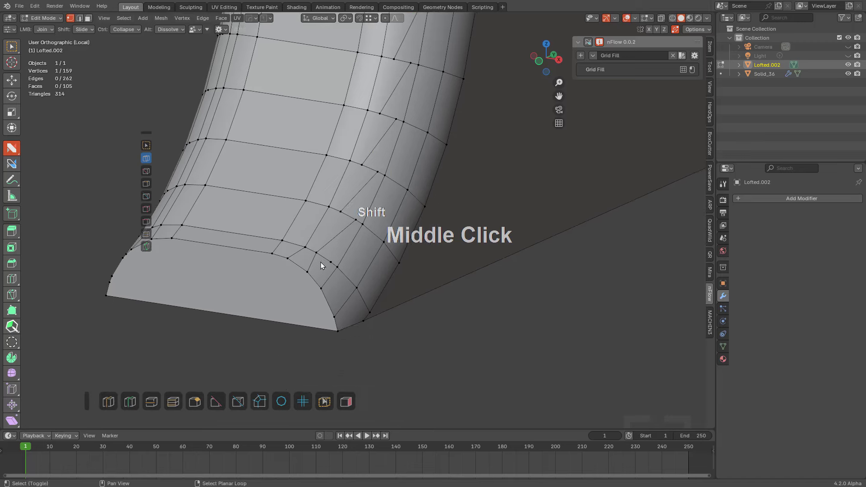
{"action": "scroll", "coordinate": [256, 291], "scroll_direction": "up", "scroll_amount": 3}
{"action": "key", "text": "alt+a"}
{"action": "left_click_drag", "start_coordinate": [222, 299], "coordinate": [261, 311], "text": "shift"}
{"action": "key", "text": "2"}
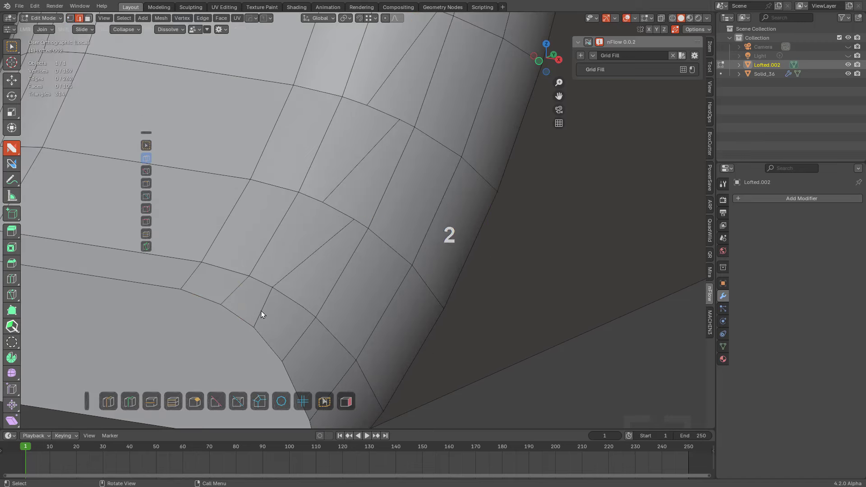
{"action": "key", "text": "ctrl+x"}
{"action": "key", "text": "1"}
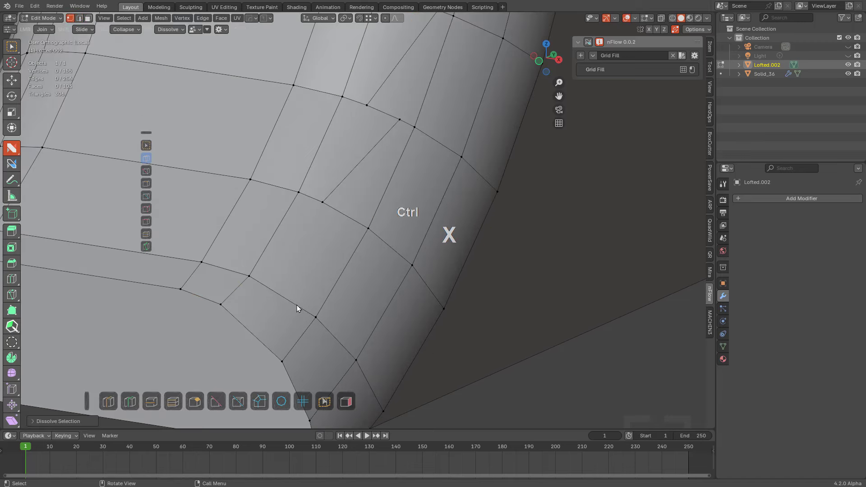
{"action": "key", "text": "ctrl+z"}
{"action": "key", "text": "ctrl+z"}
{"action": "key", "text": "alt+a"}
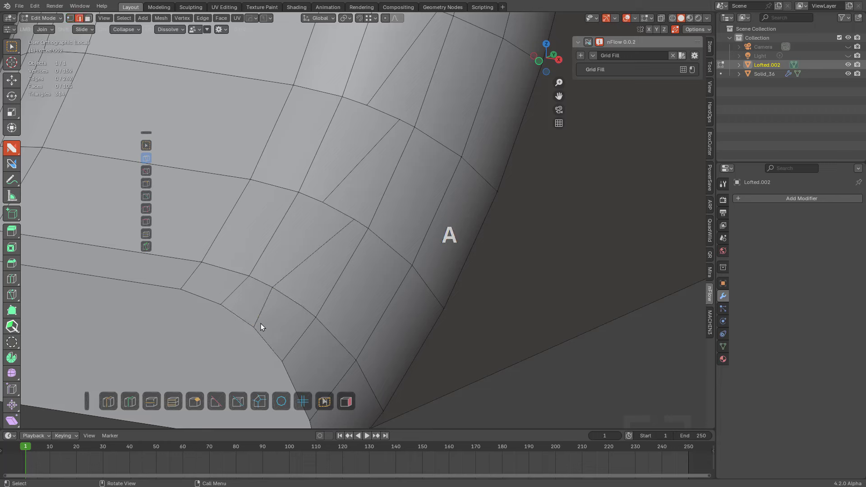
Step: Merge and slide the vertices of the diagonal edges on the lower rows to form one continuous lengthwise edge
{"action": "key", "text": "1"}
{"action": "left_click_drag", "start_coordinate": [271, 293], "coordinate": [298, 307], "text": "shift"}
{"action": "key", "text": "ctrl+x"}
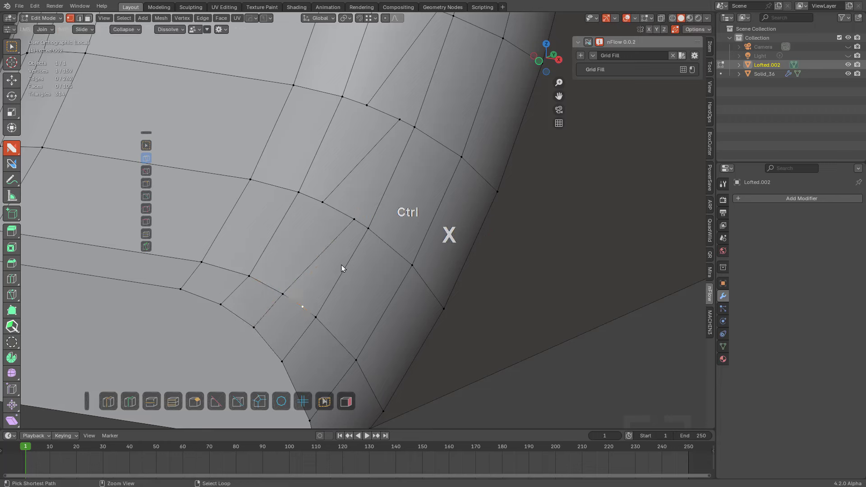
{"action": "left_click_drag", "start_coordinate": [353, 221], "coordinate": [322, 201], "text": "shift"}
{"action": "left_click_drag", "start_coordinate": [323, 202], "coordinate": [335, 208], "text": "shift"}
{"action": "left_click_drag", "start_coordinate": [400, 119], "coordinate": [385, 115], "text": "shift"}
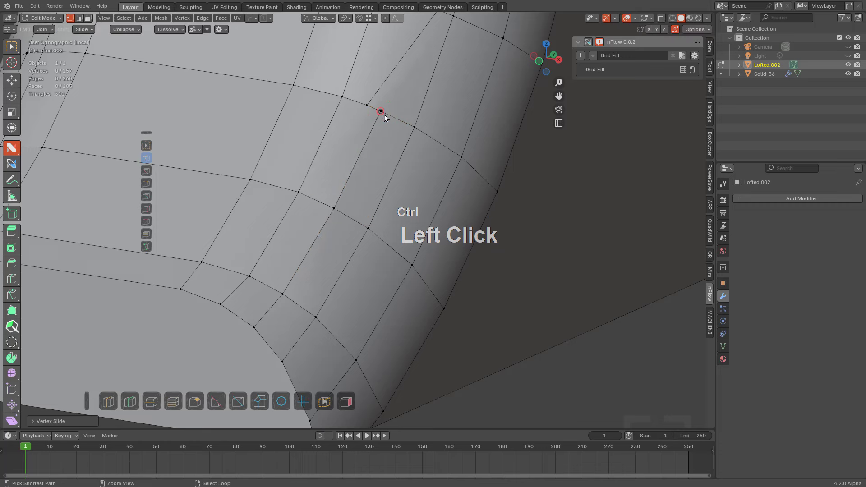
Step: Collapse and slide the remaining paired vertices on the upper rows of the bend to continue the lengthwise edge upward
{"action": "middle_click_drag", "start_coordinate": [399, 118], "coordinate": [353, 180], "text": "shift"}
{"action": "left_click_drag", "start_coordinate": [330, 177], "coordinate": [349, 183], "text": "shift"}
{"action": "middle_click_drag", "start_coordinate": [350, 174], "coordinate": [348, 184]}
{"action": "mouse_move", "coordinate": [351, 159]}
{"action": "left_mouse_down", "text": "shift"}
{"action": "mouse_move", "coordinate": [331, 155]}
{"action": "mouse_move", "coordinate": [356, 158]}
{"action": "left_mouse_up", "text": "shift"}
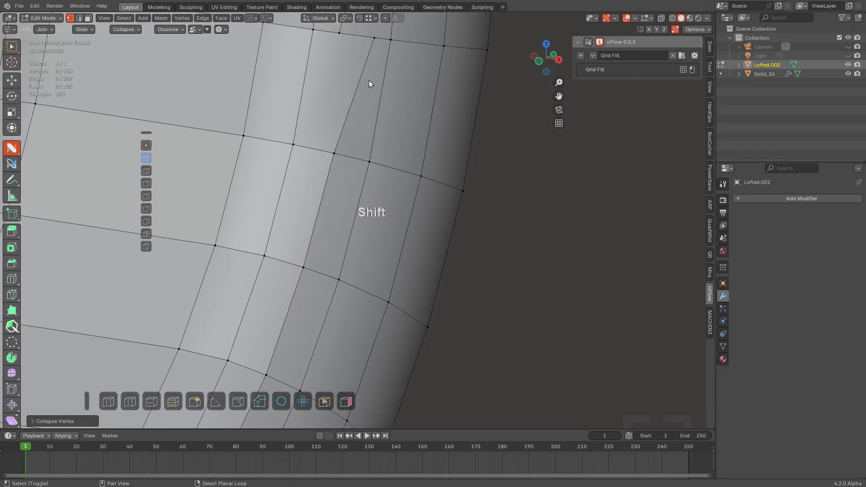
{"action": "middle_click_drag", "start_coordinate": [372, 31], "coordinate": [345, 123], "text": "shift"}
{"action": "mouse_move", "coordinate": [346, 127]}
{"action": "left_mouse_down", "text": "shift"}
{"action": "mouse_move", "coordinate": [326, 130]}
{"action": "mouse_move", "coordinate": [345, 137]}
{"action": "left_mouse_up", "text": "shift"}
{"action": "scroll", "coordinate": [348, 193], "scroll_direction": "down", "scroll_amount": 3, "text": "shift"}
{"action": "middle_click_drag", "start_coordinate": [333, 205], "coordinate": [333, 166], "text": "shift"}
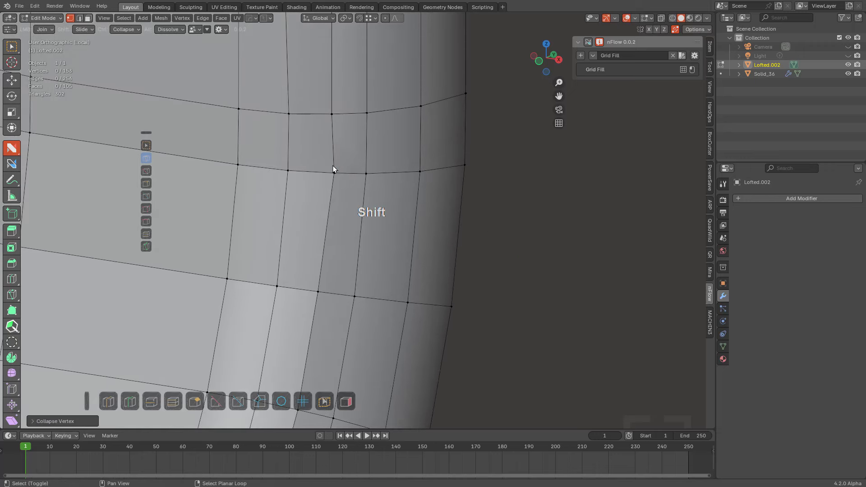
{"action": "left_click_drag", "start_coordinate": [333, 166], "coordinate": [331, 172], "text": "shift"}
Step: Return to Object Mode and switch the lofted object to flat-looking shading through the HOps Helper's General settings
{"action": "key", "text": "a"}
{"action": "scroll", "coordinate": [347, 190], "scroll_direction": "down", "scroll_amount": 2}
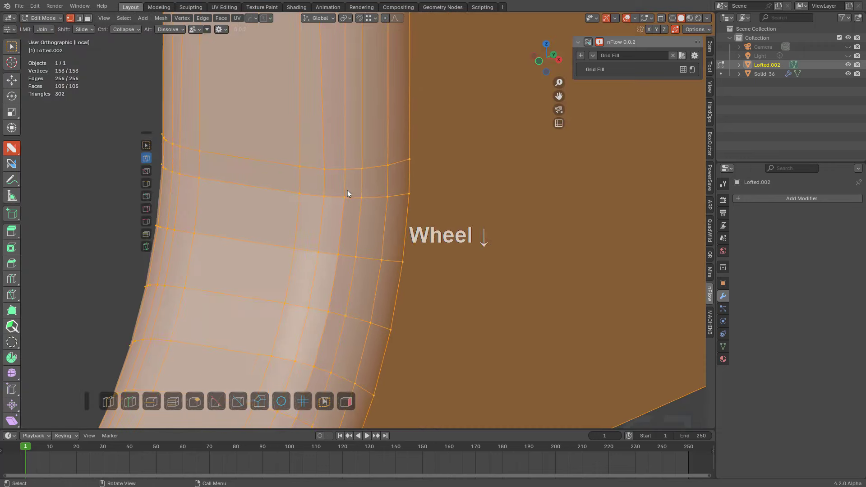
{"action": "scroll", "coordinate": [372, 132], "scroll_direction": "up", "scroll_amount": 1}
{"action": "scroll", "coordinate": [371, 156], "scroll_direction": "down", "scroll_amount": 1}
{"action": "key", "text": "Tab"}
{"action": "key", "text": "ctrl+grave"}
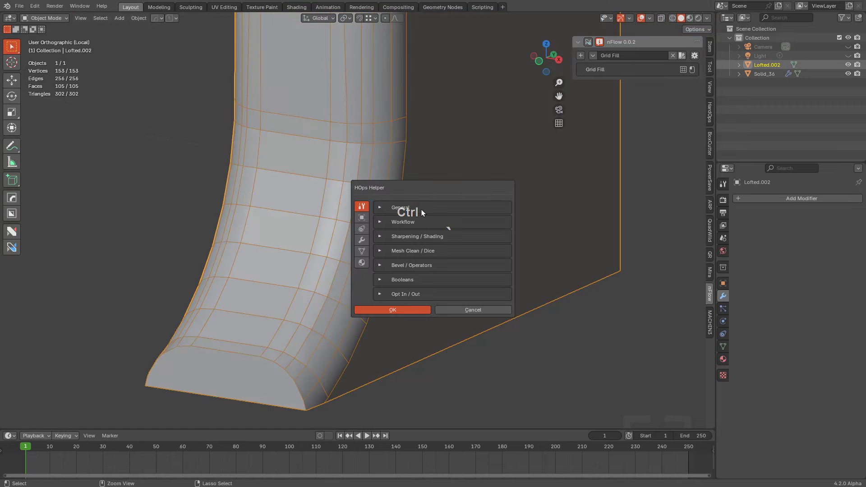
{"action": "left_click", "coordinate": [416, 210]}
{"action": "left_click", "coordinate": [489, 242]}
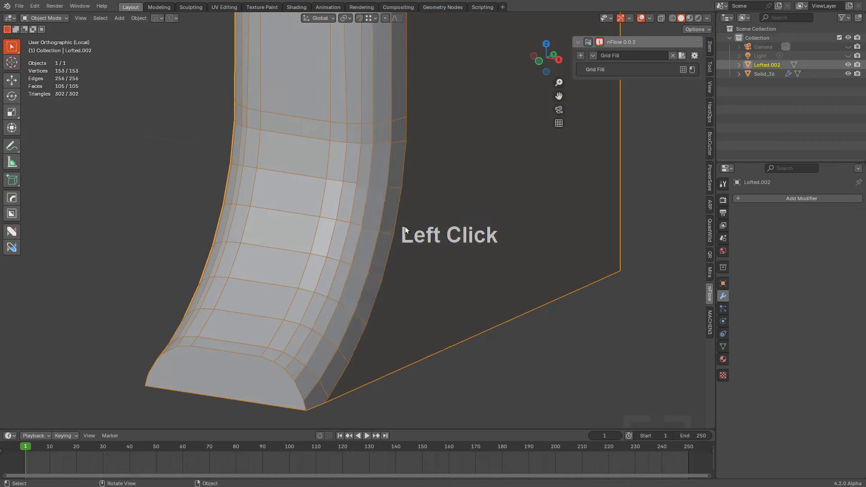
Step: Slide the vertex at the top of the slanted corner edge along the top border to straighten that edge
{"action": "middle_click_drag", "start_coordinate": [405, 227], "coordinate": [380, 242]}
{"action": "key", "text": "Tab"}
{"action": "scroll", "coordinate": [381, 228], "scroll_direction": "down", "scroll_amount": 2}
{"action": "scroll", "coordinate": [360, 216], "scroll_direction": "up", "scroll_amount": 5}
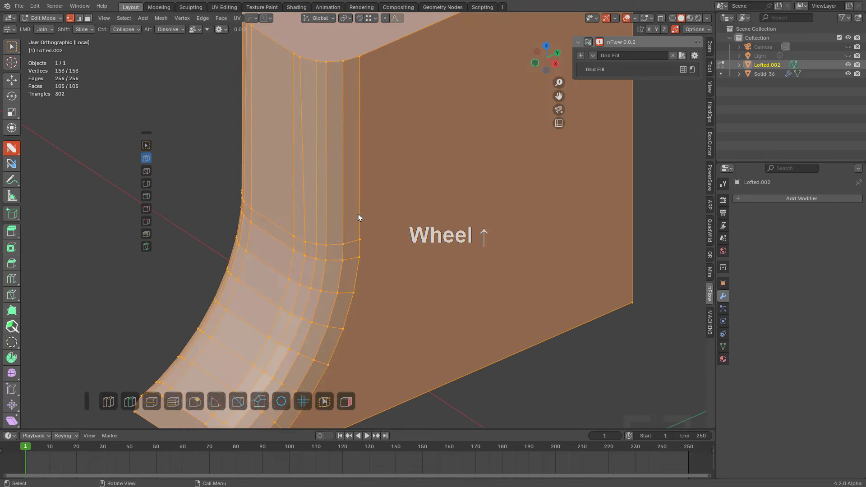
{"action": "key", "text": "a"}
{"action": "left_click", "coordinate": [352, 139]}
{"action": "key", "text": "g"}
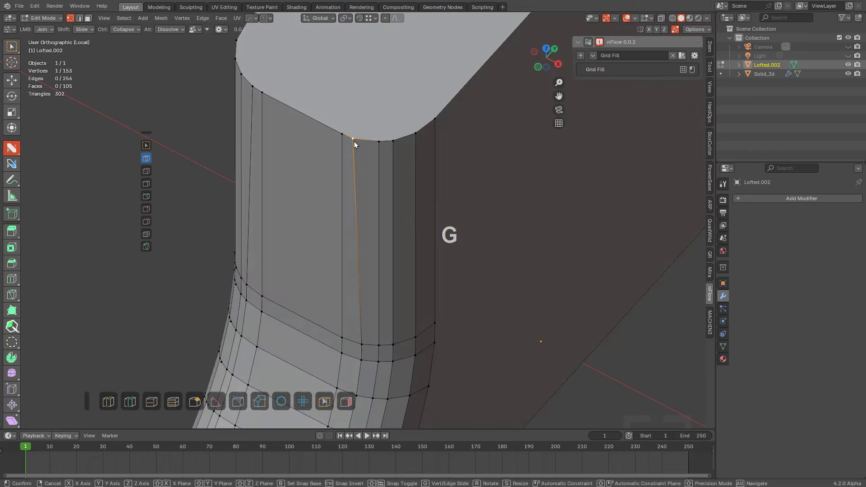
{"action": "key", "text": "g"}
{"action": "left_click", "coordinate": [361, 141]}
Step: Cut a straight horizontal line through the mesh just below its top edge in the right orthographic view
{"action": "key", "text": "a"}
{"action": "middle_click_drag", "start_coordinate": [402, 174], "coordinate": [337, 264]}
{"action": "scroll", "coordinate": [337, 264], "scroll_direction": "down", "scroll_amount": 2}
{"action": "left_click", "coordinate": [238, 401]}
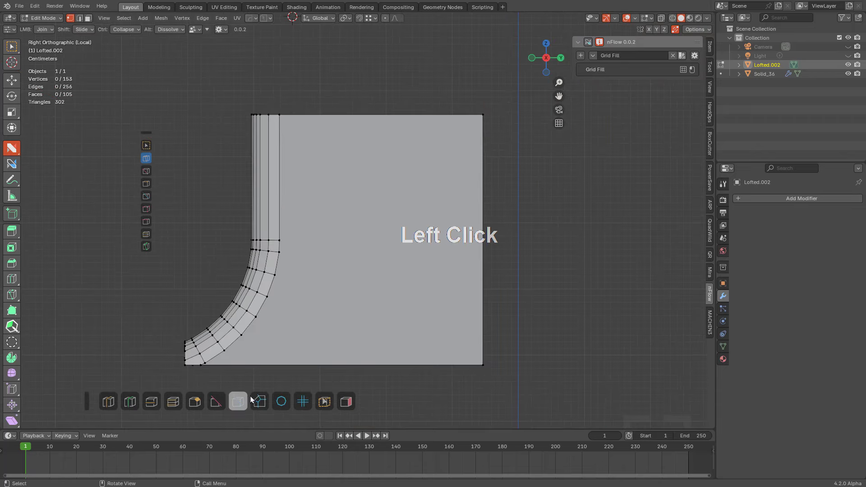
{"action": "left_click_drag", "start_coordinate": [234, 134], "coordinate": [518, 136], "text": "ctrl"}
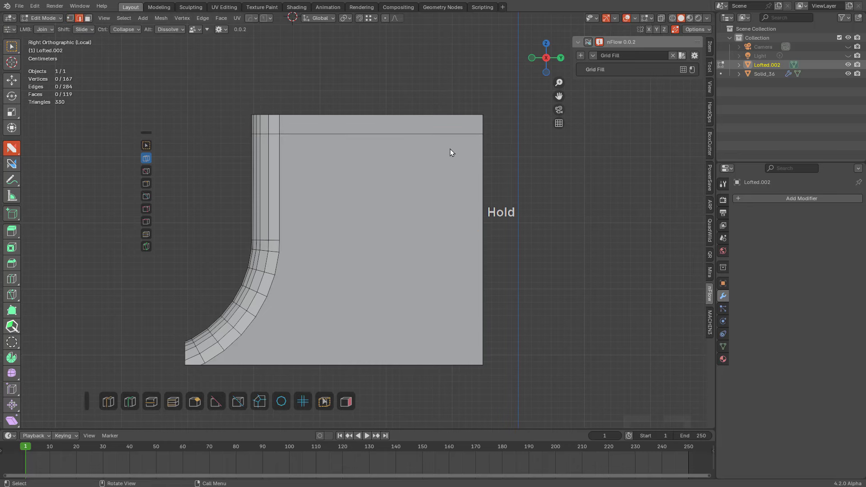
Step: Cut a straight vertical line through the block close to its flat back edge
{"action": "scroll", "coordinate": [465, 122], "scroll_direction": "down", "scroll_amount": 1}
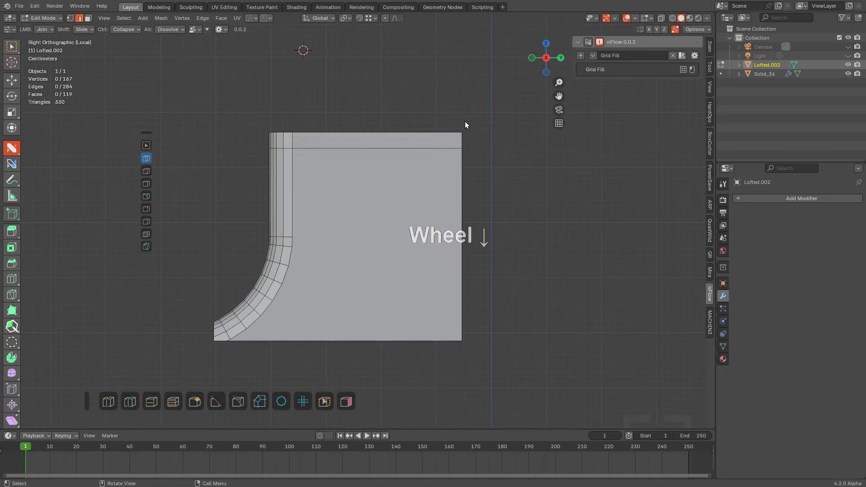
{"action": "left_click", "coordinate": [242, 402]}
{"action": "left_click_drag", "start_coordinate": [444, 101], "coordinate": [439, 361], "text": "ctrl"}
Step: Cut a straight horizontal line through the mesh just above its bottom edge
{"action": "middle_click_drag", "start_coordinate": [361, 319], "coordinate": [387, 273], "text": "shift"}
{"action": "left_click", "coordinate": [499, 275]}
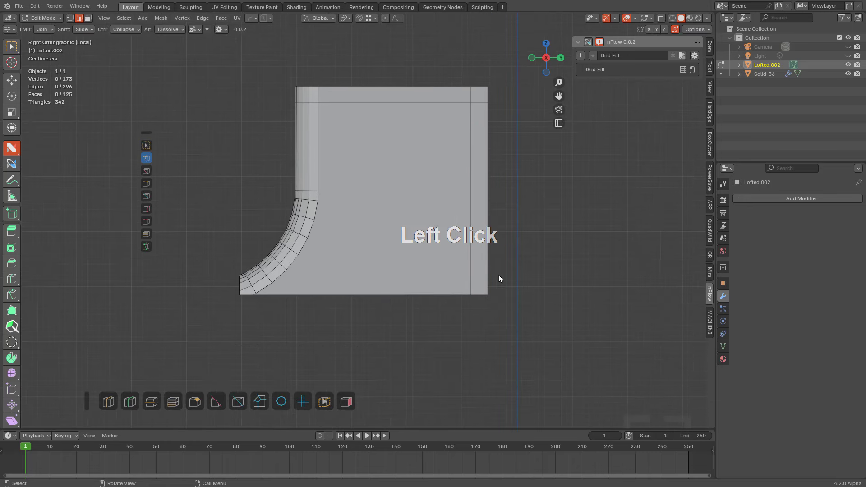
{"action": "left_click", "coordinate": [239, 401]}
{"action": "mouse_move", "coordinate": [503, 277]}
{"action": "left_mouse_down", "text": "ctrl"}
{"action": "mouse_move", "coordinate": [271, 278]}
{"action": "mouse_move", "coordinate": [182, 290]}
{"action": "mouse_move", "coordinate": [551, 286]}
{"action": "left_mouse_up", "text": "ctrl"}
{"action": "left_click", "coordinate": [238, 401]}
{"action": "middle_click_drag", "start_coordinate": [328, 273], "coordinate": [397, 239]}
{"action": "scroll", "coordinate": [404, 239], "scroll_direction": "up", "scroll_amount": 8}
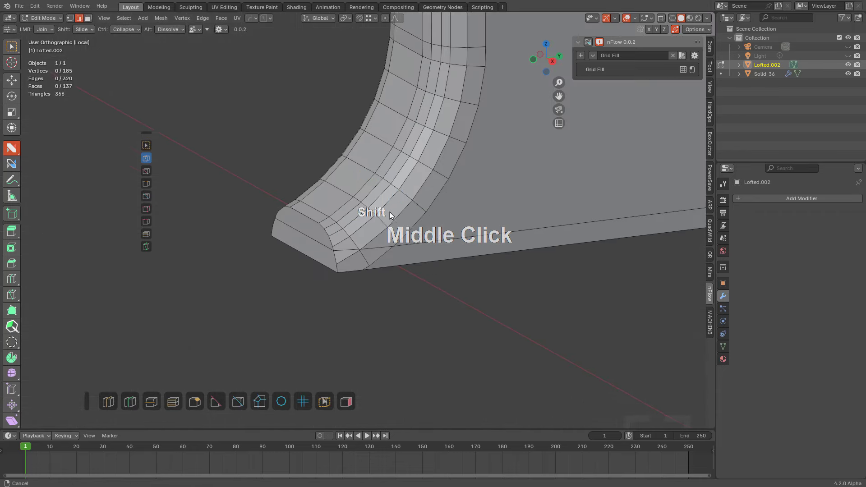
Step: Merge the stray vertices at the block's lower curved corner into their neighbours and dissolve the leftover diagonal edge
{"action": "left_click", "coordinate": [408, 248], "text": "ctrl"}
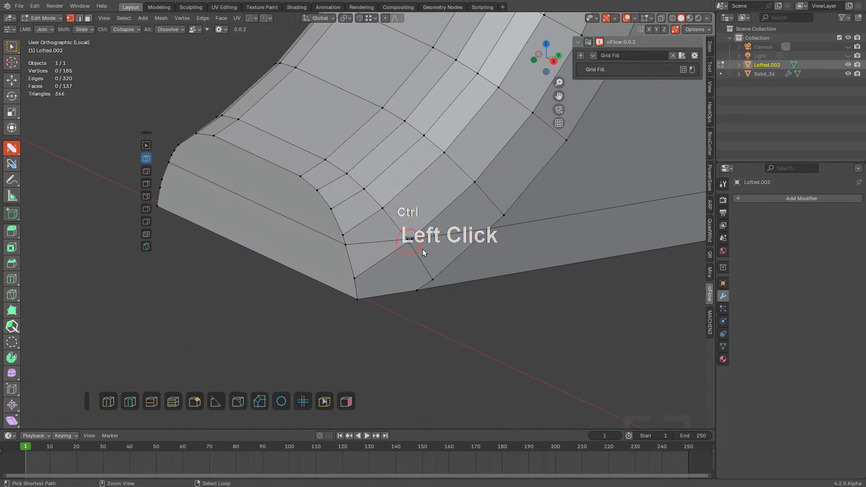
{"action": "key", "text": "1"}
{"action": "left_click", "coordinate": [433, 280], "text": "shift"}
{"action": "left_click_drag", "start_coordinate": [394, 309], "coordinate": [389, 308], "text": "shift"}
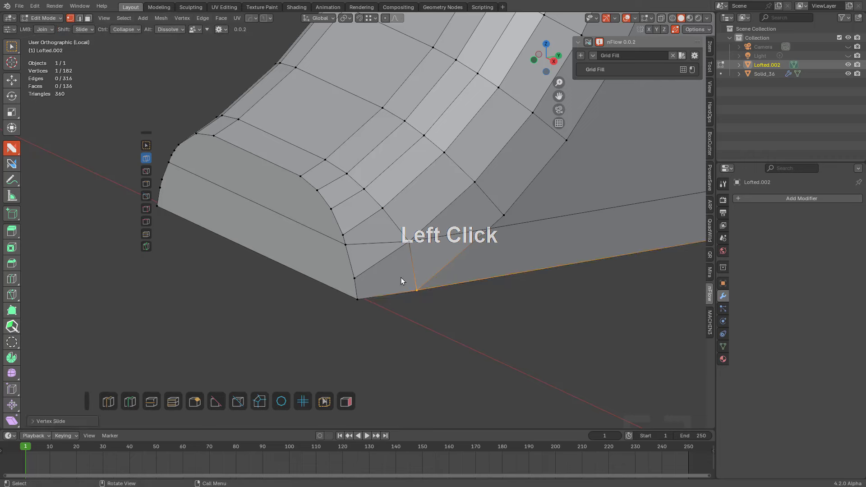
{"action": "left_click", "coordinate": [358, 267], "text": "alt"}
{"action": "middle_click_drag", "start_coordinate": [367, 249], "coordinate": [425, 240], "text": "shift"}
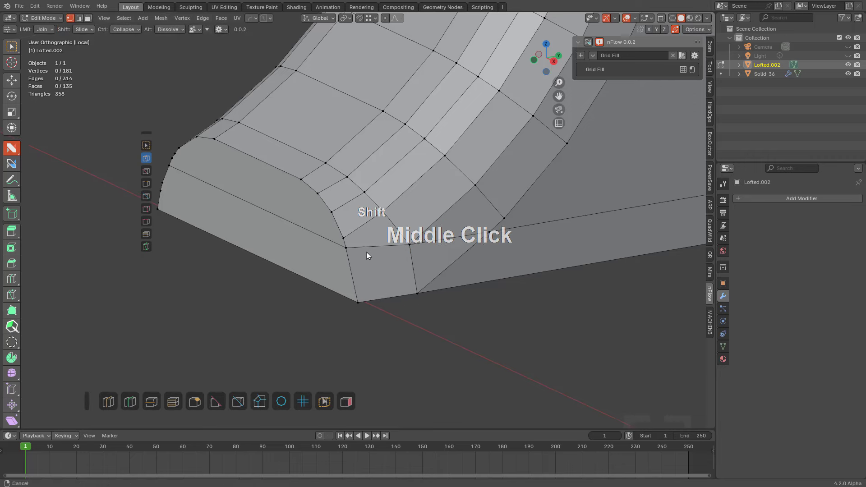
{"action": "scroll", "coordinate": [393, 246], "scroll_direction": "up", "scroll_amount": 2}
{"action": "left_click", "coordinate": [473, 254], "text": "shift"}
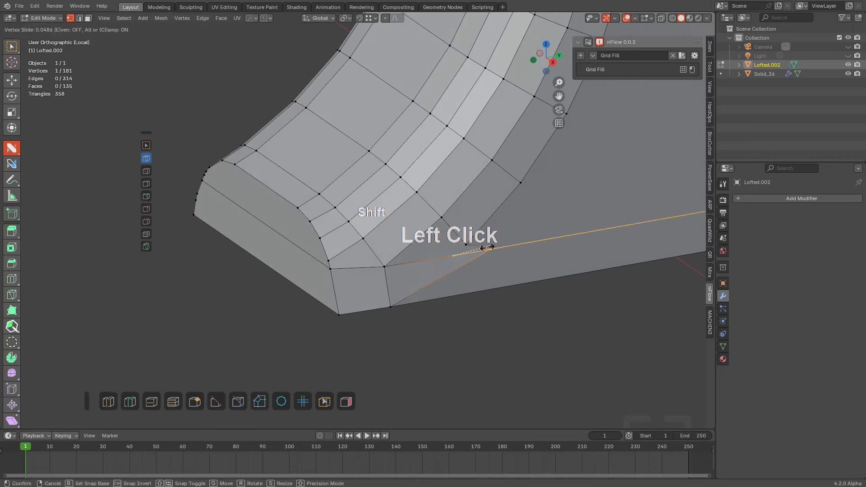
{"action": "key", "text": "ctrl+z"}
{"action": "left_click_drag", "start_coordinate": [465, 245], "coordinate": [453, 256], "text": "shift"}
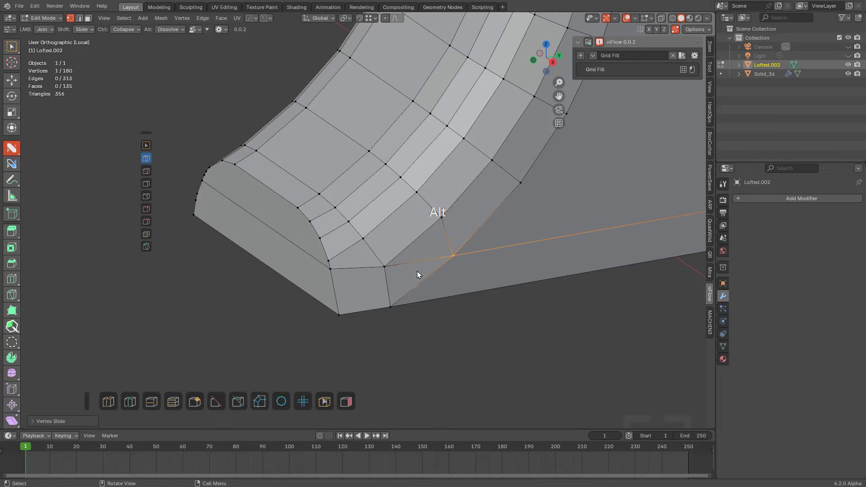
{"action": "middle_click_drag", "start_coordinate": [417, 272], "coordinate": [406, 253], "text": "alt"}
{"action": "key", "text": "ctrl+z"}
Step: Merge the two close vertices where the lower horizontal cut meets the curve and dissolve the short edge beside the corner quad
{"action": "middle_click", "coordinate": [362, 221]}
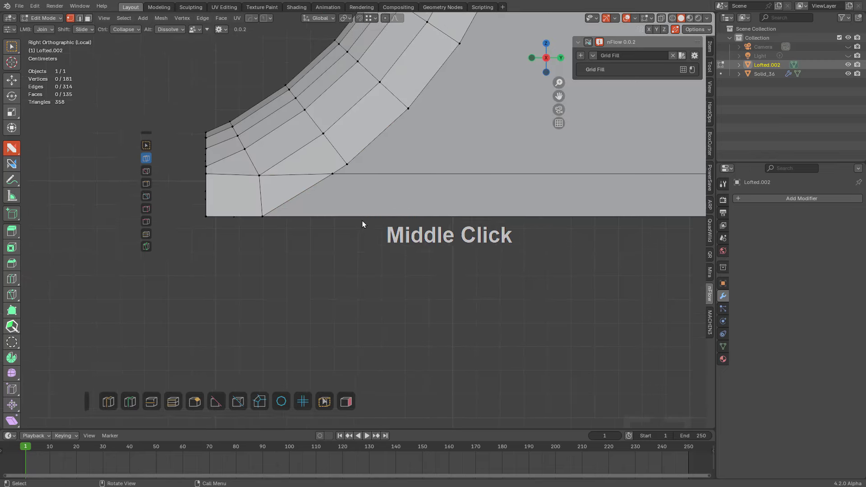
{"action": "middle_click_drag", "start_coordinate": [362, 221], "coordinate": [397, 226]}
{"action": "left_click_drag", "start_coordinate": [397, 226], "coordinate": [392, 246], "text": "shift"}
{"action": "left_click", "coordinate": [376, 239], "text": "alt"}
{"action": "scroll", "coordinate": [378, 246], "scroll_direction": "down", "scroll_amount": 3}
{"action": "middle_click_drag", "start_coordinate": [394, 277], "coordinate": [376, 337], "text": "shift"}
{"action": "scroll", "coordinate": [377, 316], "scroll_direction": "down", "scroll_amount": 2}
{"action": "key", "text": "alt+a"}
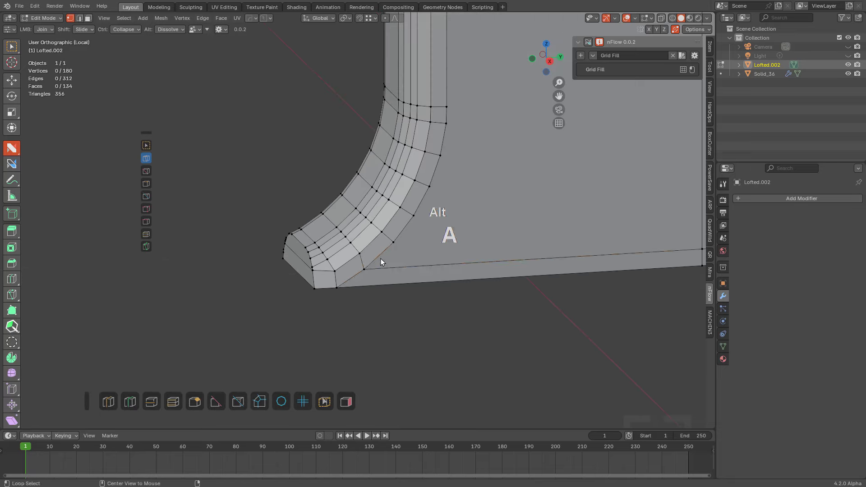
Step: Insert a vertex on the bottom edge of the narrow end face and slide it closer to the curved corner
{"action": "middle_click_drag", "start_coordinate": [381, 261], "coordinate": [394, 180]}
{"action": "scroll", "coordinate": [394, 252], "scroll_direction": "up", "scroll_amount": 3}
{"action": "scroll", "coordinate": [364, 246], "scroll_direction": "up", "scroll_amount": 2}
{"action": "key", "text": "ctrl+r"}
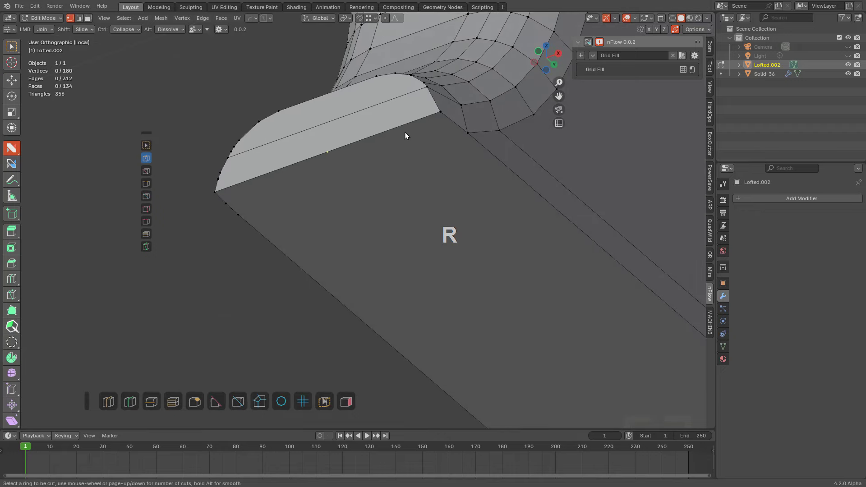
{"action": "left_click", "coordinate": [405, 132]}
{"action": "left_click", "coordinate": [345, 148]}
{"action": "key", "text": "g"}
{"action": "key", "text": "g"}
{"action": "left_click", "coordinate": [378, 134]}
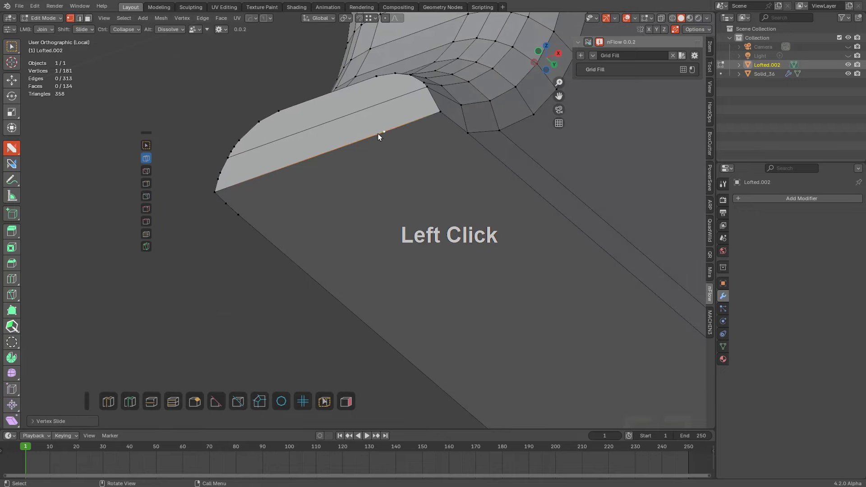
Step: Connect that vertex upward across the end face, then connect the middle crossing diagonally to the rounded corner's vertex
{"action": "left_click_drag", "start_coordinate": [378, 133], "coordinate": [380, 99]}
{"action": "middle_click_drag", "start_coordinate": [380, 98], "coordinate": [413, 230]}
{"action": "key", "text": "alt+a"}
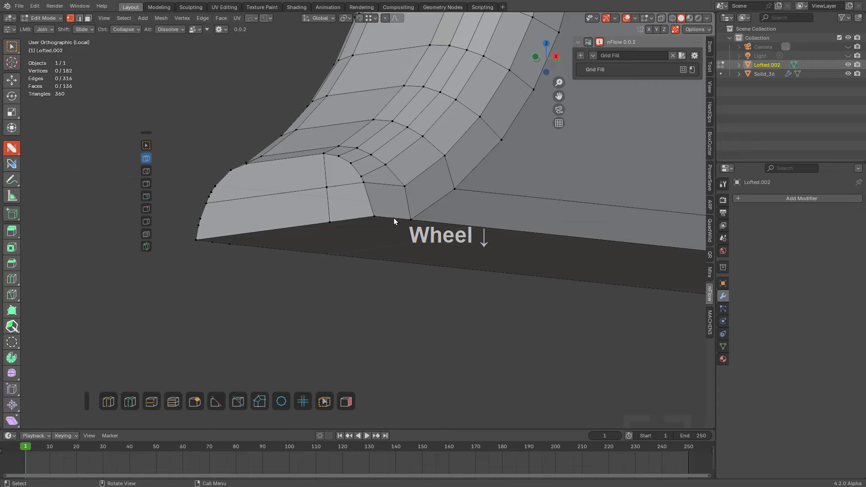
{"action": "scroll", "coordinate": [394, 218], "scroll_direction": "up", "scroll_amount": 1}
{"action": "middle_click_drag", "start_coordinate": [359, 194], "coordinate": [363, 190]}
{"action": "left_click_drag", "start_coordinate": [362, 157], "coordinate": [336, 186]}
{"action": "key", "text": "a"}
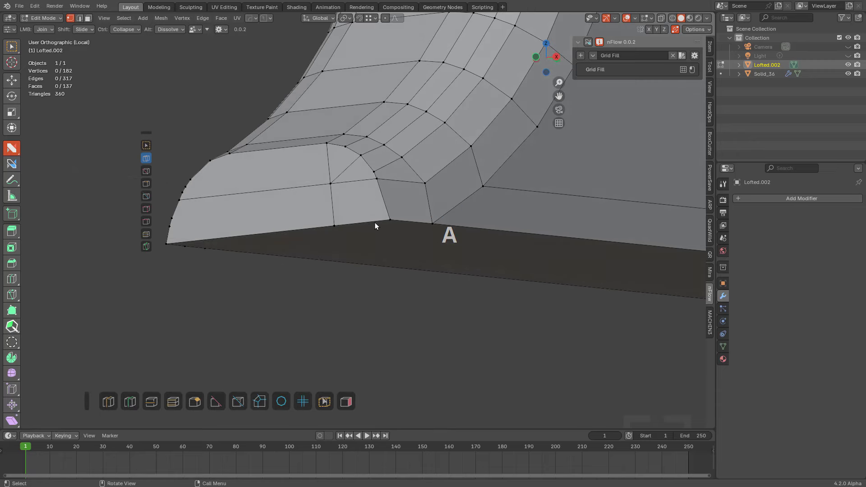
Step: Add a loop cut around the block's back strip and connect it along the underside to the end face's new bottom vertex
{"action": "middle_click_drag", "start_coordinate": [375, 223], "coordinate": [451, 169]}
{"action": "scroll", "coordinate": [391, 202], "scroll_direction": "down", "scroll_amount": 2}
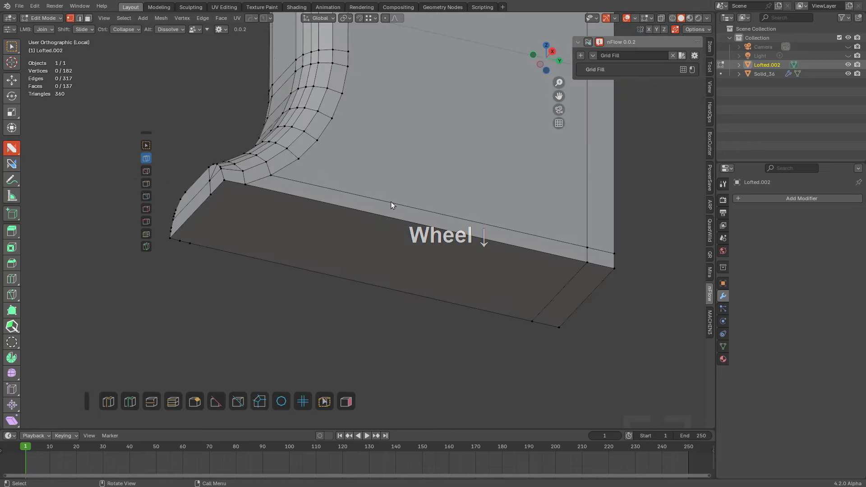
{"action": "middle_click_drag", "start_coordinate": [428, 217], "coordinate": [386, 240]}
{"action": "key", "text": "ctrl+r"}
{"action": "left_click", "coordinate": [500, 167]}
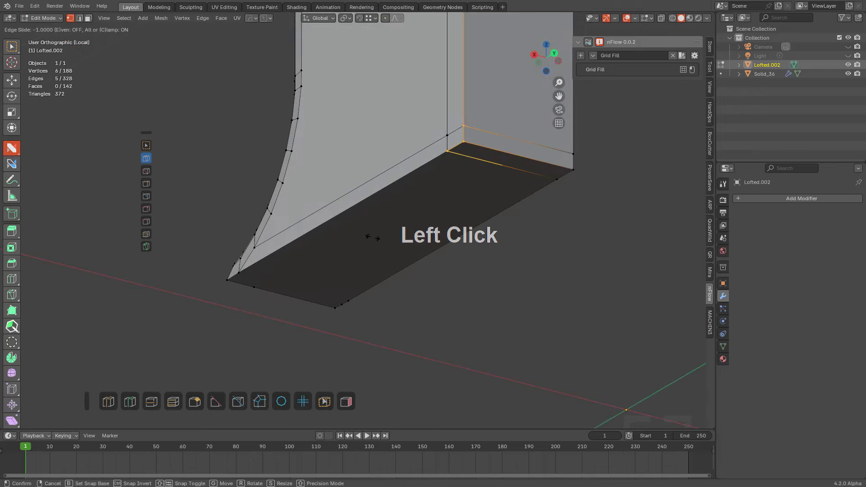
{"action": "left_click", "coordinate": [254, 287]}
{"action": "left_click_drag", "start_coordinate": [254, 287], "coordinate": [425, 188]}
{"action": "left_click_drag", "start_coordinate": [473, 168], "coordinate": [473, 166]}
Step: Insert a vertex on the lengthwise underside edge and slide it close to the narrow end face
{"action": "middle_click_drag", "start_coordinate": [434, 181], "coordinate": [535, 167]}
{"action": "middle_click_drag", "start_coordinate": [280, 173], "coordinate": [363, 225], "text": "shift"}
{"action": "scroll", "coordinate": [363, 226], "scroll_direction": "up", "scroll_amount": 3}
{"action": "key", "text": "ctrl+r"}
{"action": "left_click", "coordinate": [339, 218]}
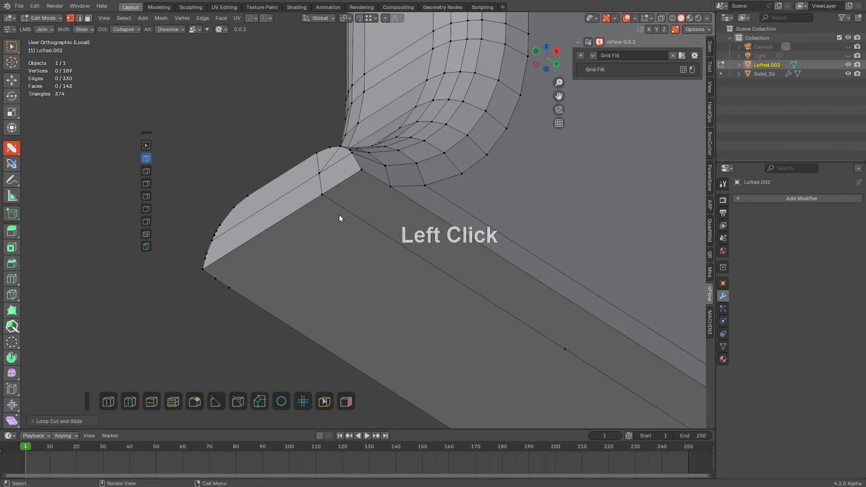
{"action": "left_click", "coordinate": [559, 345]}
{"action": "key", "text": "g"}
{"action": "key", "text": "g"}
{"action": "left_click", "coordinate": [340, 188]}
{"action": "key", "text": "g"}
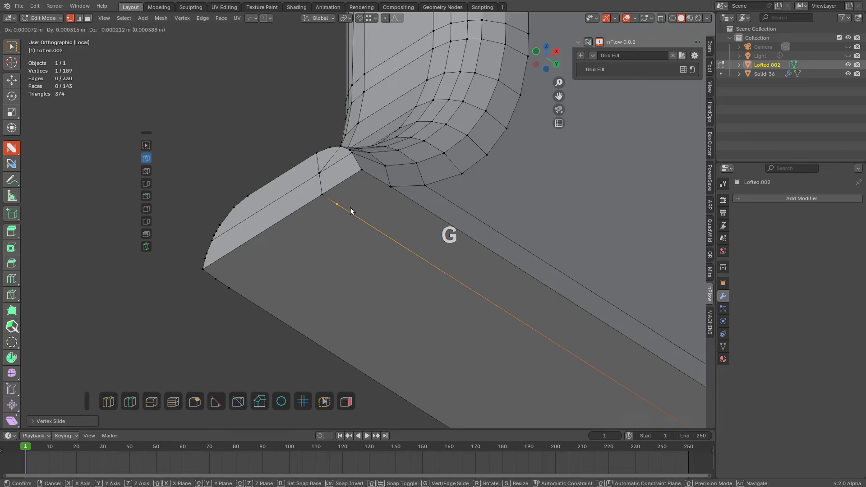
{"action": "key", "text": "g"}
{"action": "left_click", "coordinate": [369, 217]}
Step: Connect the new underside vertex to the nearby vertex on the side border and fine-tune its position along the edge
{"action": "key", "text": "a"}
{"action": "left_click_drag", "start_coordinate": [358, 220], "coordinate": [389, 190]}
{"action": "key", "text": "a"}
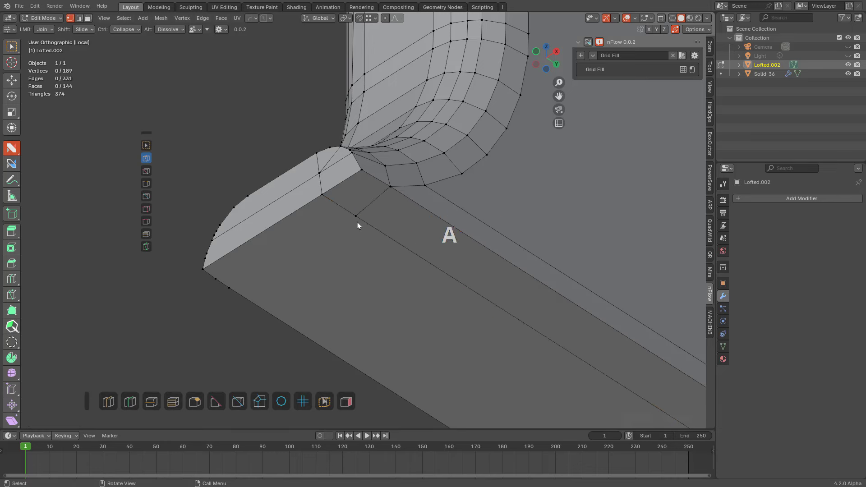
{"action": "left_click", "coordinate": [356, 221]}
{"action": "key", "text": "g"}
{"action": "key", "text": "g"}
{"action": "left_click", "coordinate": [356, 220]}
Step: Set the block's origin, location only, to the median between two diagonally opposite corners of its bounds in Object Mode
{"action": "scroll", "coordinate": [394, 204], "scroll_direction": "down", "scroll_amount": 5}
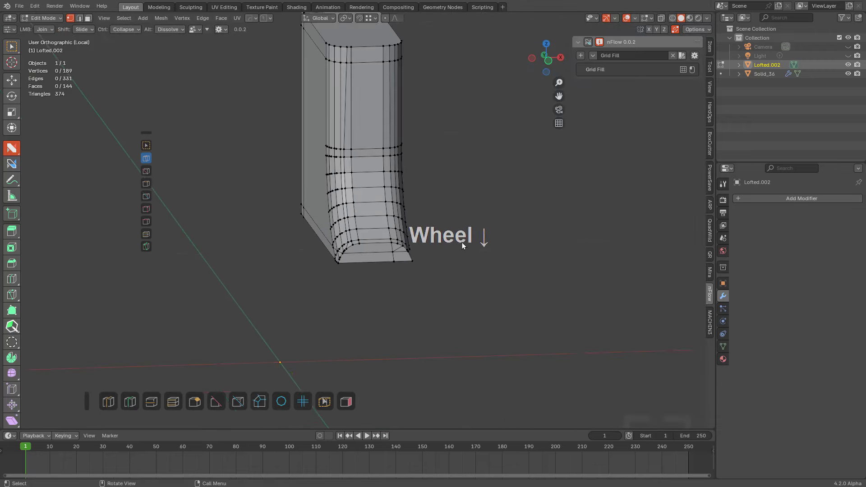
{"action": "key", "text": "x"}
{"action": "middle_click_drag", "start_coordinate": [454, 237], "coordinate": [366, 191]}
{"action": "key", "text": "Tab"}
{"action": "key", "text": "q"}
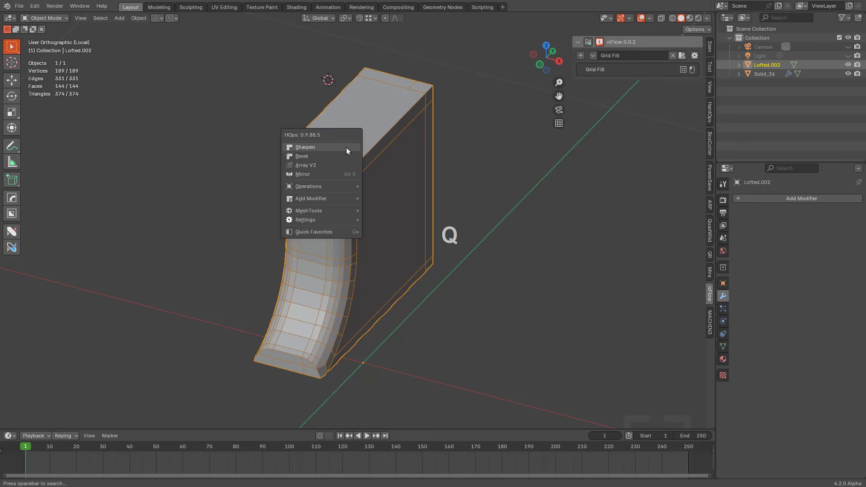
{"action": "mouse_move", "coordinate": [334, 211]}
{"action": "left_click", "coordinate": [400, 221]}
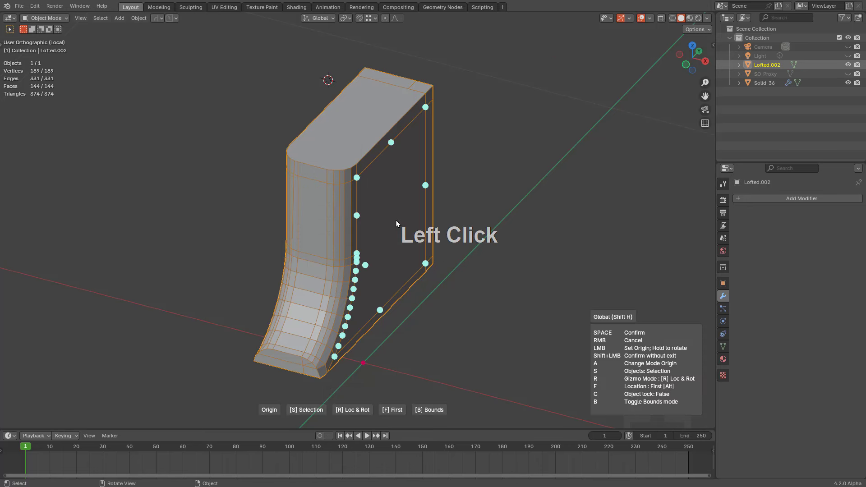
{"action": "key", "text": "b"}
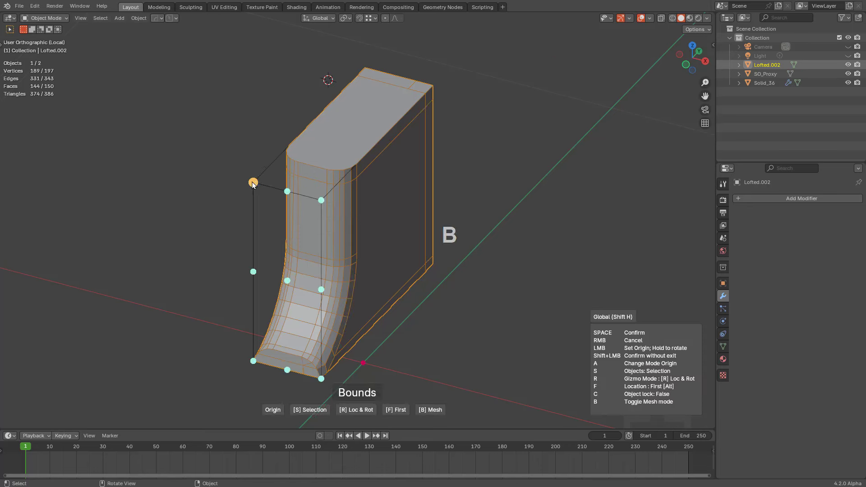
{"action": "left_click_drag", "start_coordinate": [253, 183], "coordinate": [449, 271]}
{"action": "key", "text": "alt"}
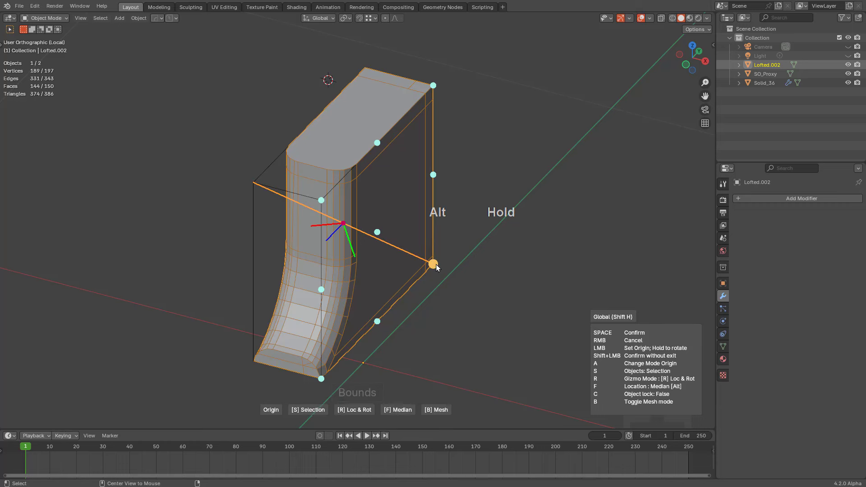
{"action": "key", "text": "r"}
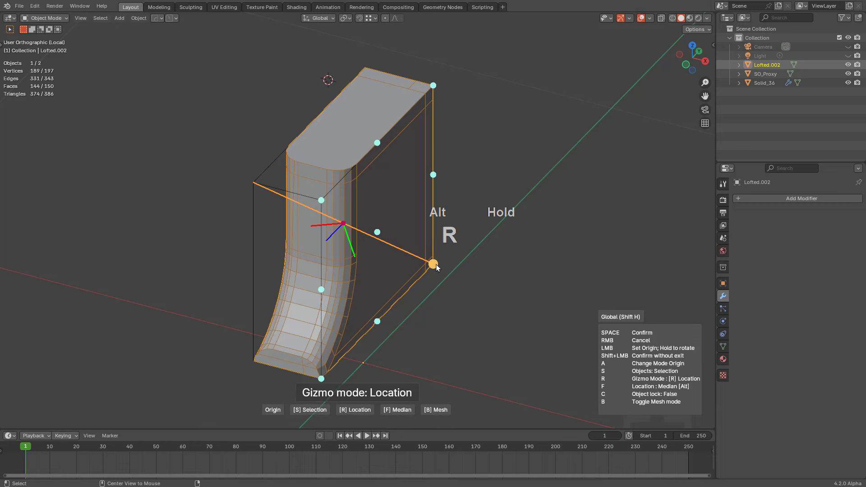
{"action": "left_click", "coordinate": [436, 265], "text": "alt"}
Step: Mirror the block across X with the Bisect&Modifier mirror mode
{"action": "middle_click_drag", "start_coordinate": [383, 219], "coordinate": [414, 230]}
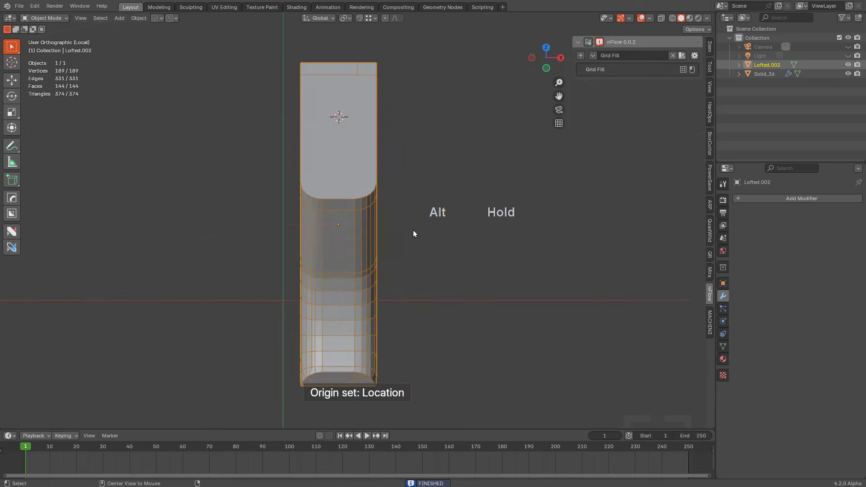
{"action": "key", "text": "alt+x"}
{"action": "key", "text": "d"}
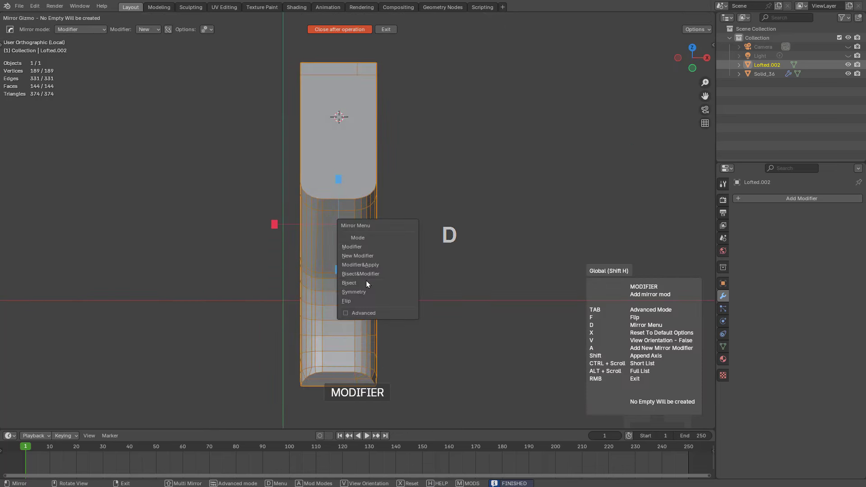
{"action": "left_click", "coordinate": [371, 275]}
{"action": "middle_click_drag", "start_coordinate": [371, 274], "coordinate": [364, 220]}
Step: In Edit Mode, loop cut the back strip level with the curve's upper row and connect it across the side face
{"action": "key", "text": "Tab"}
{"action": "middle_click_drag", "start_coordinate": [375, 250], "coordinate": [343, 177], "text": "shift"}
{"action": "scroll", "coordinate": [342, 175], "scroll_direction": "up", "scroll_amount": 1}
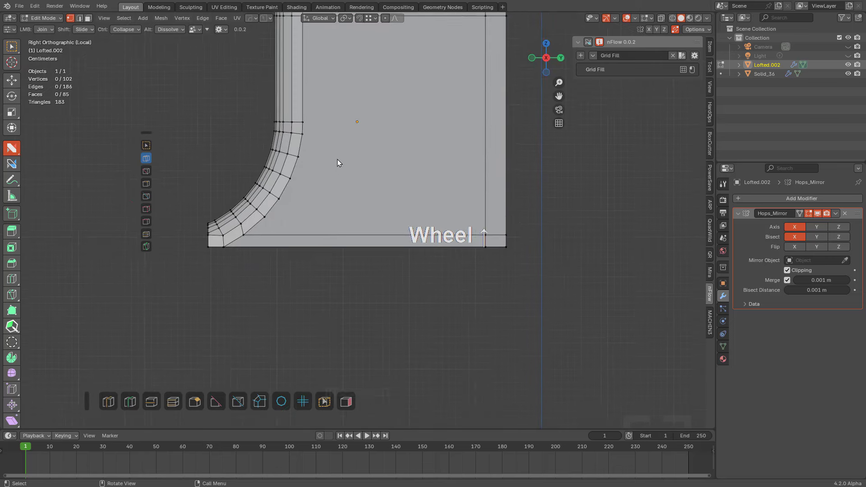
{"action": "middle_click_drag", "start_coordinate": [336, 129], "coordinate": [329, 191], "text": "shift"}
{"action": "key", "text": "ctrl+r"}
{"action": "left_click", "coordinate": [478, 183]}
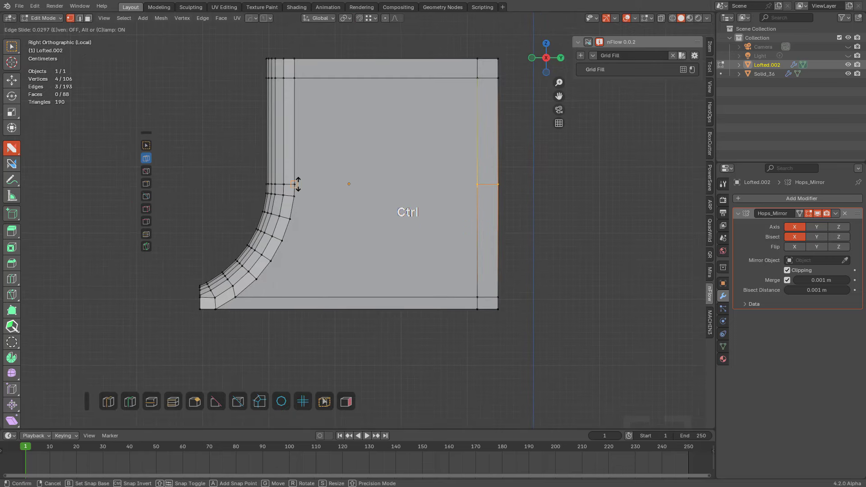
{"action": "left_click", "coordinate": [403, 219]}
Step: Extend the next two curve rows horizontally across the side face by loop cutting the back strip and connecting the vertices
{"action": "key", "text": "ctrl+r"}
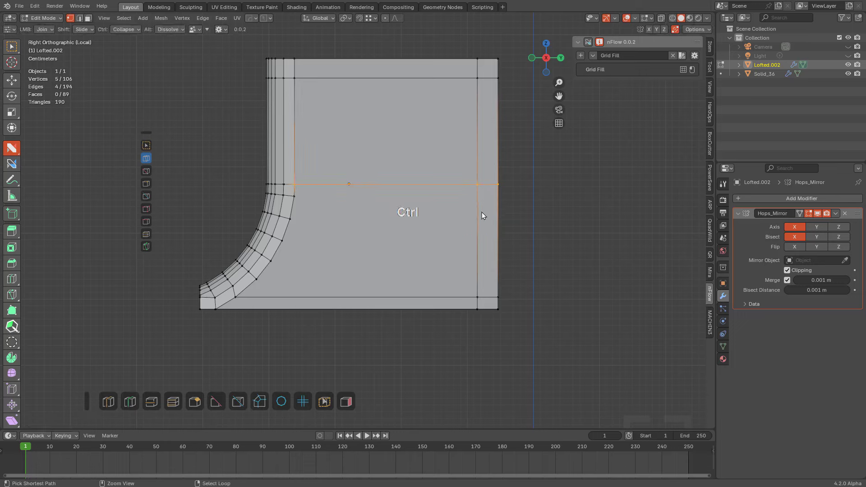
{"action": "left_click", "coordinate": [482, 212]}
{"action": "left_click", "coordinate": [296, 197], "text": "ctrl"}
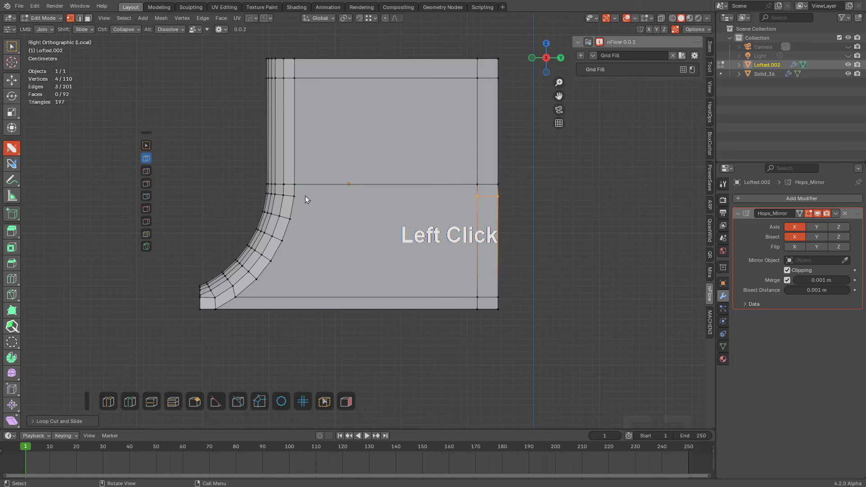
{"action": "left_click_drag", "start_coordinate": [295, 197], "coordinate": [472, 200]}
{"action": "left_click", "coordinate": [475, 229]}
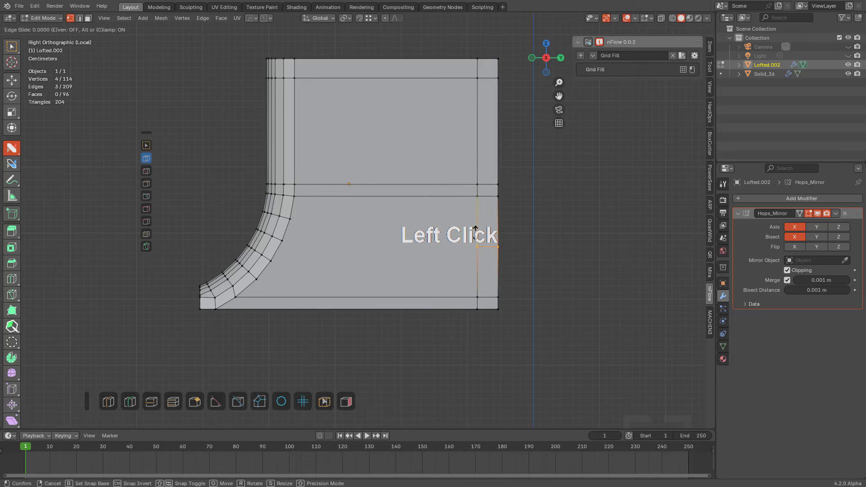
{"action": "left_click", "coordinate": [289, 216], "text": "ctrl"}
{"action": "left_click_drag", "start_coordinate": [289, 219], "coordinate": [477, 218]}
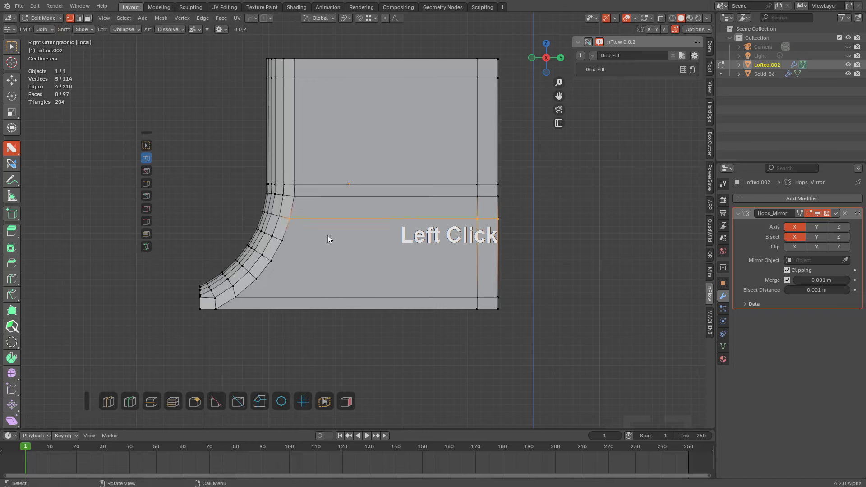
Step: Add a centred vertical loop cut through the side panel and straighten it by scaling it to 0 along Y
{"action": "key", "text": "ctrl+r"}
{"action": "left_click", "coordinate": [410, 202]}
{"action": "right_click", "coordinate": [432, 207]}
{"action": "key", "text": "s"}
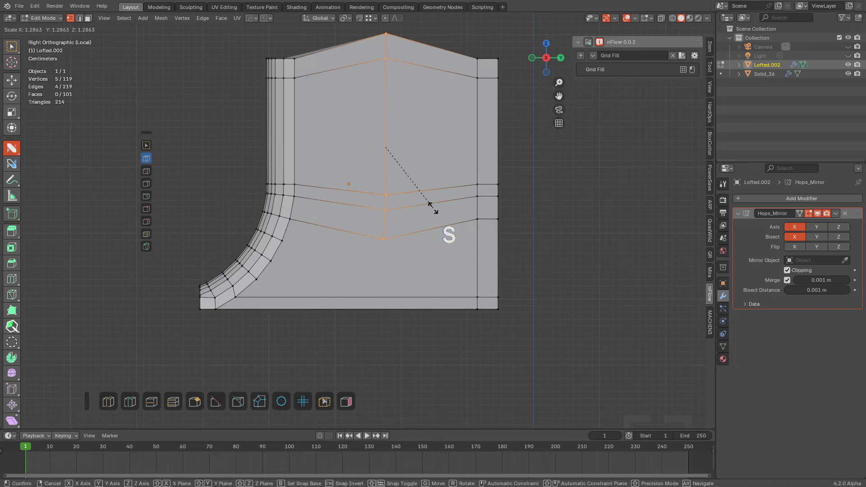
{"action": "right_click", "coordinate": [433, 207]}
{"action": "key", "text": "s"}
{"action": "key", "text": "y"}
{"action": "key", "text": "KP_0"}
{"action": "key", "text": "KP_Enter"}
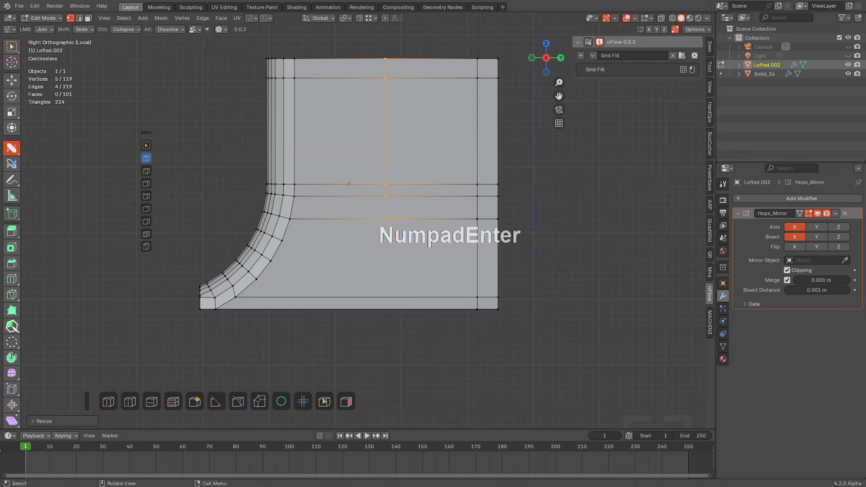
{"action": "middle_click_drag", "start_coordinate": [433, 209], "coordinate": [369, 252]}
{"action": "key", "text": "ctrl+r"}
{"action": "left_click", "coordinate": [398, 278]}
{"action": "right_click", "coordinate": [398, 278]}
{"action": "middle_click_drag", "start_coordinate": [398, 278], "coordinate": [403, 262]}
{"action": "key", "text": "alt+a"}
{"action": "key", "text": "ctrl+z"}
{"action": "key", "text": "ctrl+z"}
{"action": "key", "text": "alt+a"}
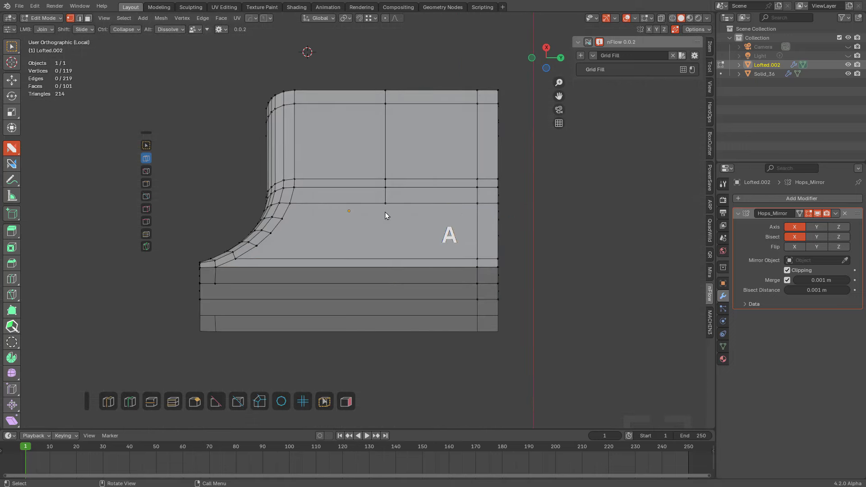
Step: Knife a straight, angle-constrained cut from the vertical loop's lower end down across the lower side and underside
{"action": "key", "text": "k"}
{"action": "left_click", "coordinate": [385, 203]}
{"action": "key", "text": "a"}
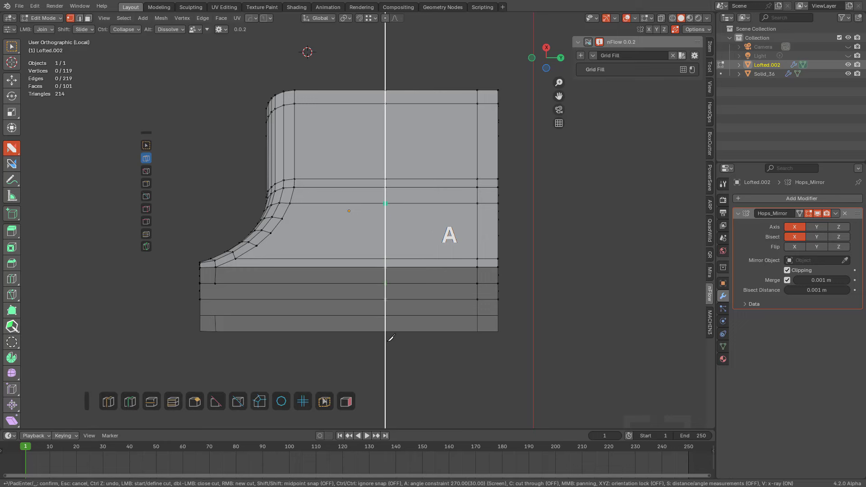
{"action": "left_click", "coordinate": [385, 299]}
{"action": "key", "text": "space"}
Step: Bevel the straight vertical loop into three parallel vertical loops across the side face and underside
{"action": "key", "text": "alt+2"}
{"action": "key", "text": "ctrl+b"}
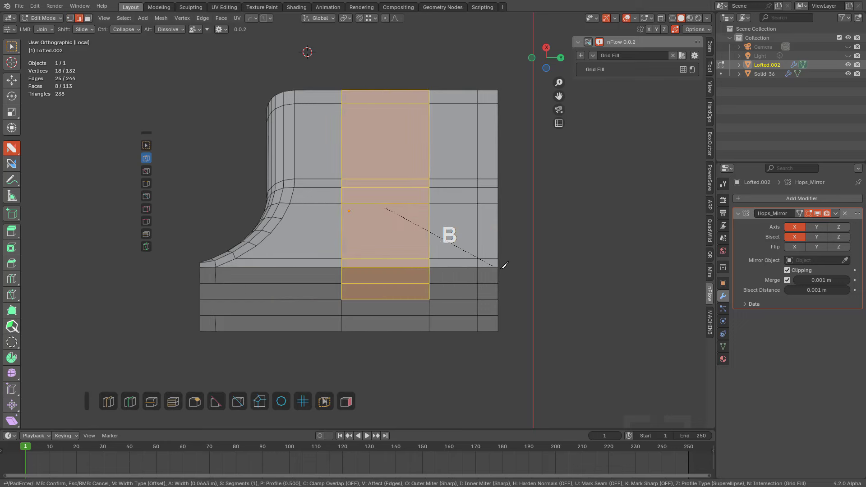
{"action": "left_click", "coordinate": [502, 266]}
{"action": "key", "text": "alt+a"}
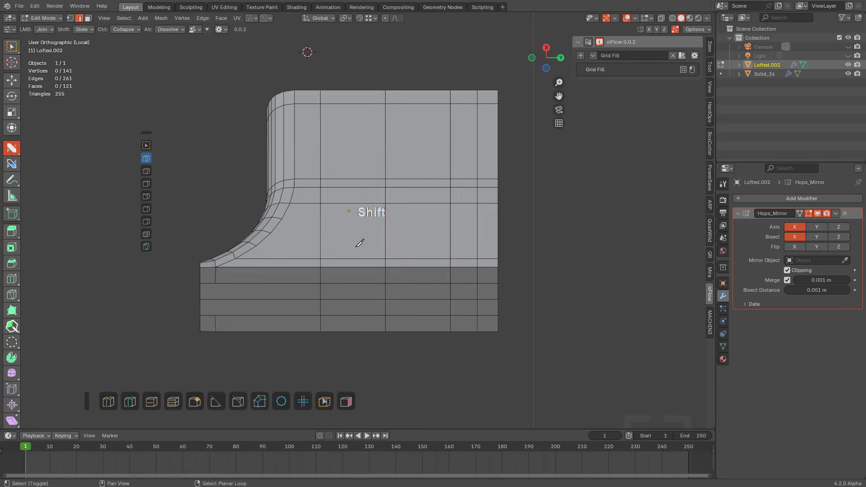
Step: Add a centred horizontal loop cut across the lower side panel and join the two nearest curve vertices to the row ends
{"action": "scroll", "coordinate": [427, 173], "scroll_direction": "up", "scroll_amount": 2}
{"action": "scroll", "coordinate": [428, 173], "scroll_direction": "down", "scroll_amount": 1}
{"action": "middle_click_drag", "start_coordinate": [358, 244], "coordinate": [356, 197], "text": "shift"}
{"action": "scroll", "coordinate": [359, 194], "scroll_direction": "up", "scroll_amount": 3}
{"action": "key", "text": "ctrl+r"}
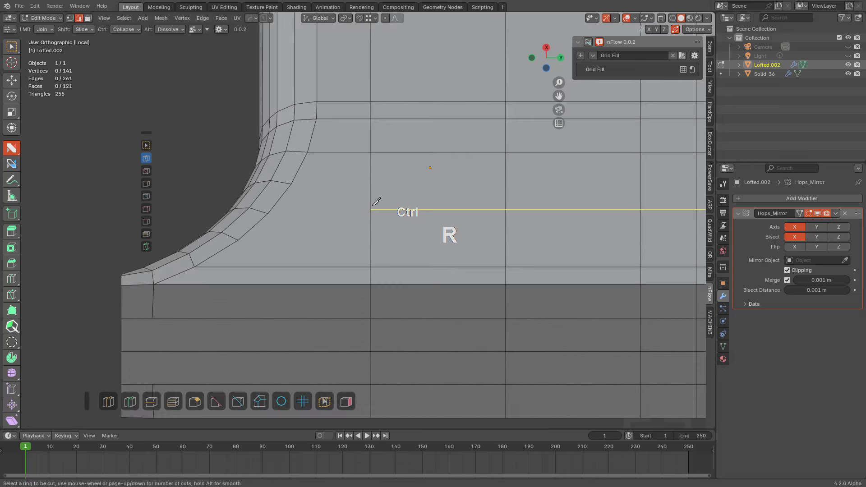
{"action": "left_click", "coordinate": [375, 203]}
{"action": "right_click", "coordinate": [373, 205]}
{"action": "key", "text": "alt+a"}
{"action": "left_click_drag", "start_coordinate": [293, 185], "coordinate": [350, 207]}
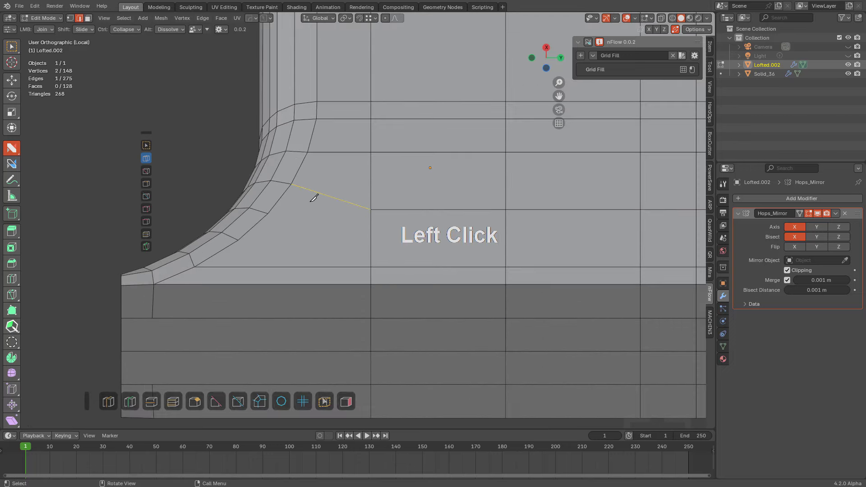
{"action": "left_click_drag", "start_coordinate": [269, 214], "coordinate": [356, 265]}
Step: Inset the five faces on the unmirrored half of the front end cap by about 0.006 m with Boundary off
{"action": "scroll", "coordinate": [454, 151], "scroll_direction": "down", "scroll_amount": 4}
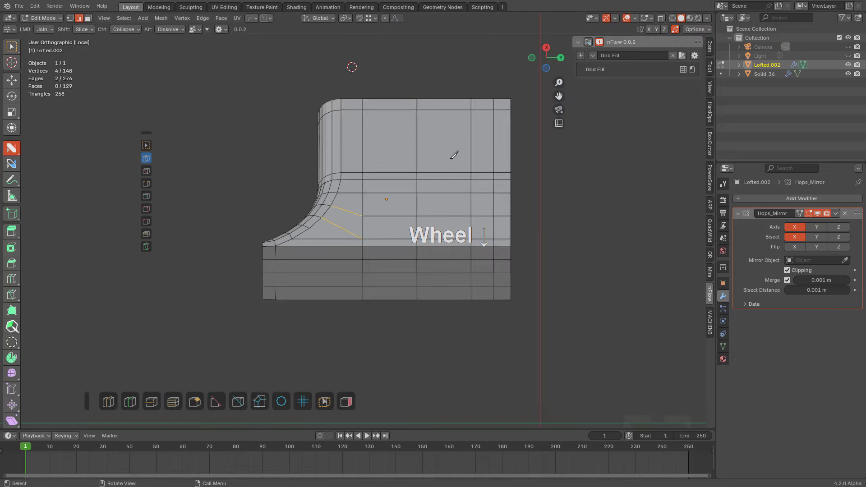
{"action": "middle_click_drag", "start_coordinate": [454, 151], "coordinate": [443, 216]}
{"action": "scroll", "coordinate": [393, 215], "scroll_direction": "up", "scroll_amount": 2}
{"action": "scroll", "coordinate": [361, 205], "scroll_direction": "up", "scroll_amount": 2}
{"action": "scroll", "coordinate": [469, 187], "scroll_direction": "up", "scroll_amount": 4}
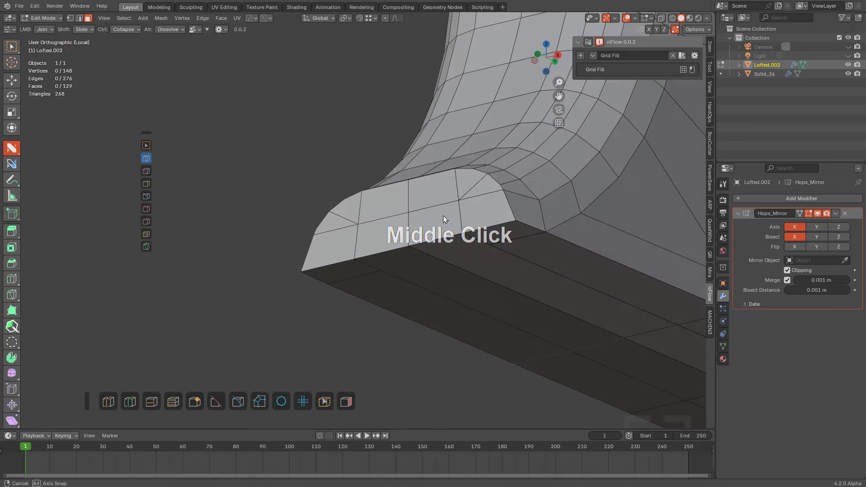
{"action": "key", "text": "3"}
{"action": "left_click", "coordinate": [462, 208], "text": "shift"}
{"action": "scroll", "coordinate": [366, 221], "scroll_direction": "up", "scroll_amount": 2}
{"action": "left_click", "coordinate": [366, 221], "text": "shift"}
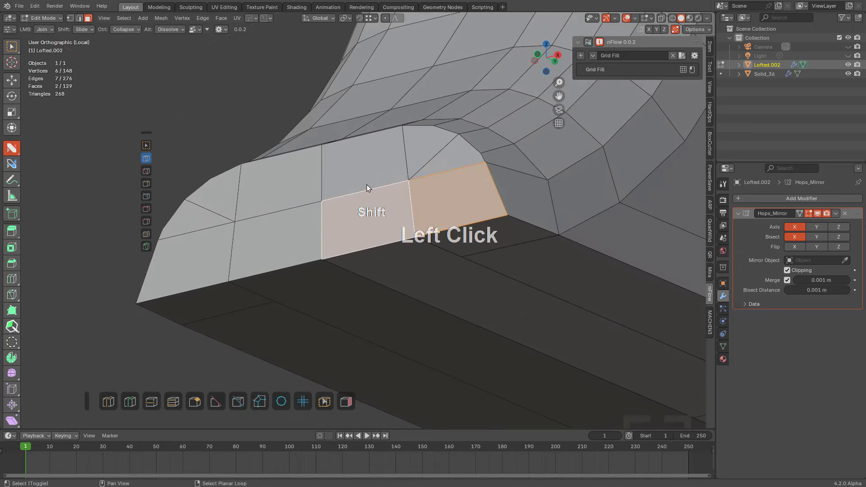
{"action": "left_click", "coordinate": [367, 185], "text": "shift"}
{"action": "left_click", "coordinate": [423, 158], "text": "shift"}
{"action": "left_click", "coordinate": [434, 172], "text": "shift"}
{"action": "key", "text": "i"}
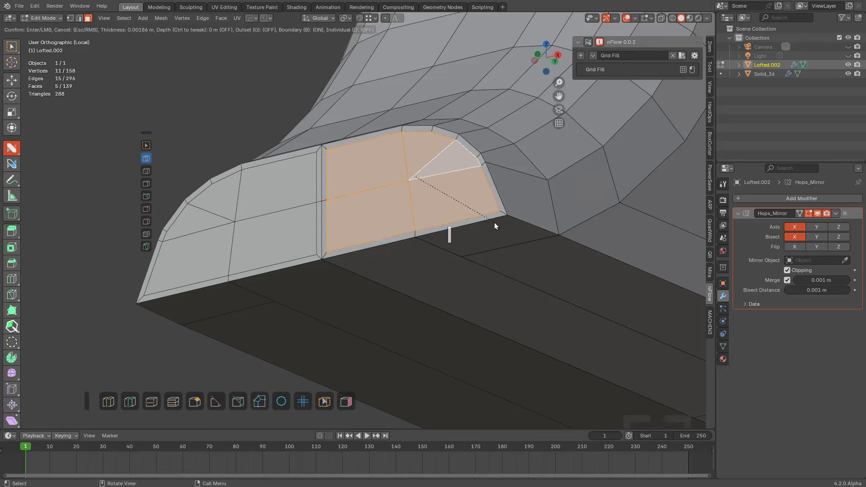
{"action": "key", "text": "b"}
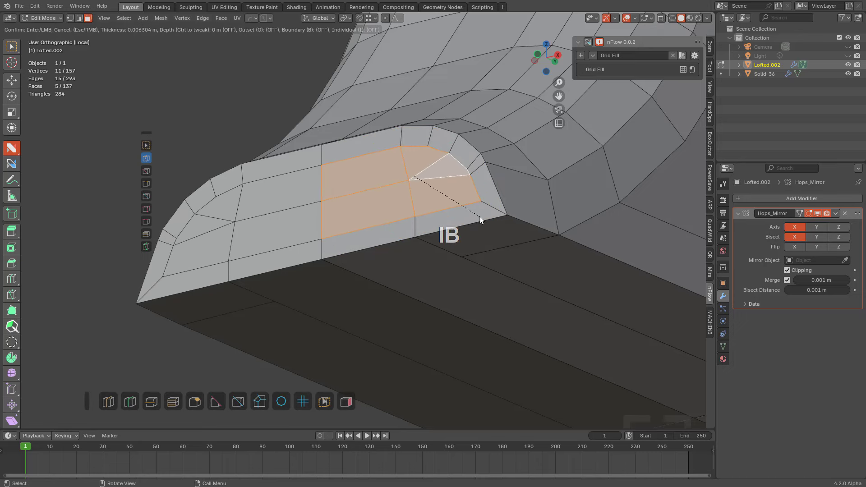
{"action": "key", "text": "Escape"}
{"action": "key", "text": "alt+a"}
{"action": "scroll", "coordinate": [484, 183], "scroll_direction": "down", "scroll_amount": 3}
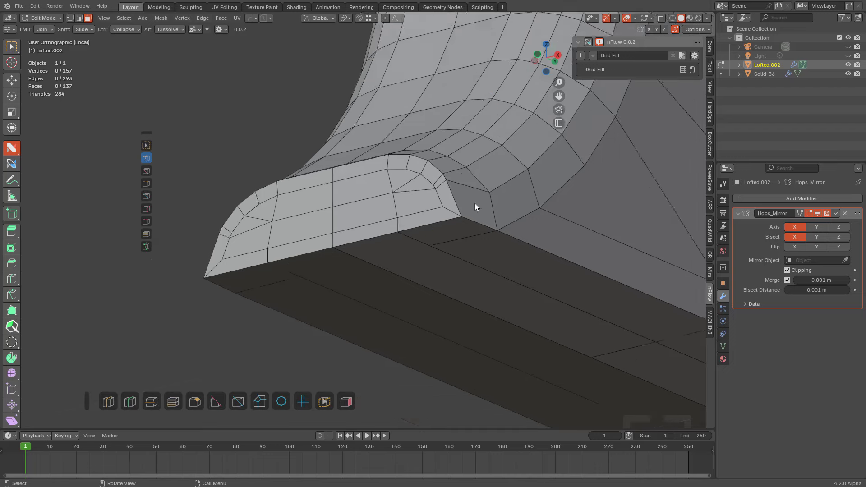
{"action": "middle_click_drag", "start_coordinate": [445, 227], "coordinate": [342, 212], "text": "shift"}
{"action": "key", "text": "ctrl+r"}
{"action": "left_click", "coordinate": [347, 223]}
{"action": "left_click", "coordinate": [348, 223]}
{"action": "key", "text": "ctrl+z"}
Step: Subdivide the edge beside the end cap's lower corner and add a lengthwise loop cut along the outer underside strip
{"action": "left_click", "coordinate": [322, 197]}
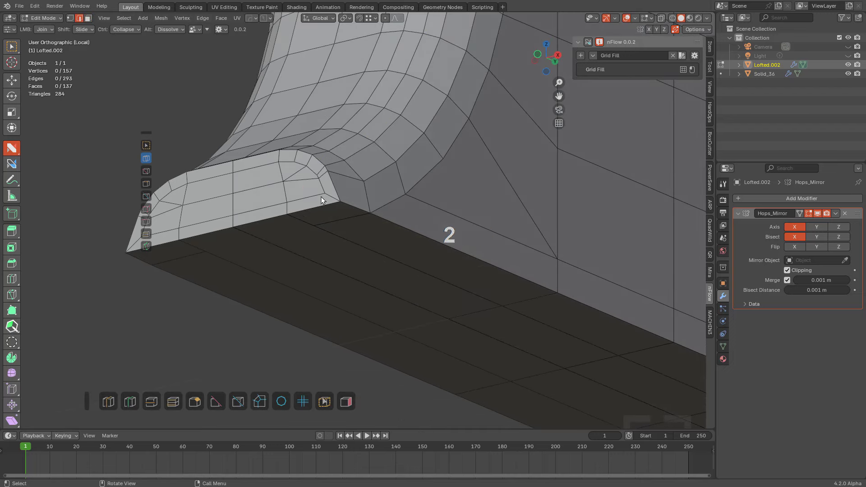
{"action": "right_click", "coordinate": [310, 196]}
{"action": "left_click", "coordinate": [298, 195]}
{"action": "key", "text": "ctrl+r"}
{"action": "left_click", "coordinate": [338, 218]}
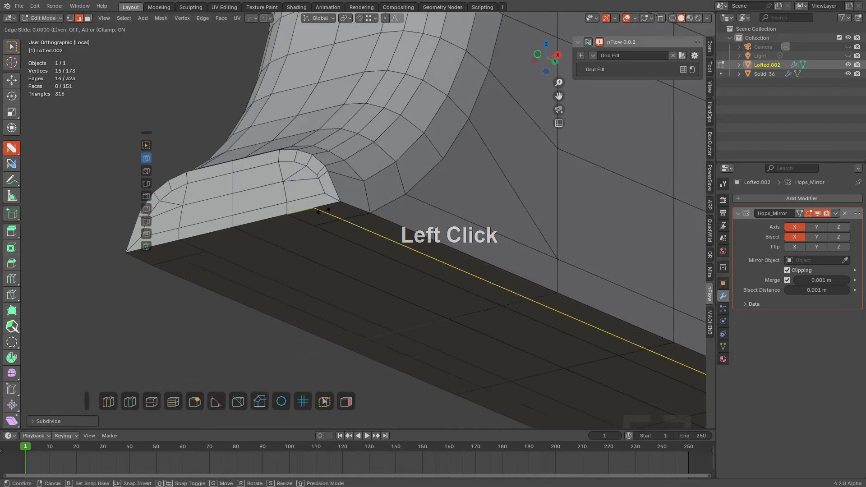
{"action": "left_click", "coordinate": [354, 219]}
Step: Join the new underside loop's end to the inset corner of the end cap and dissolve the extra vertex
{"action": "key", "text": "alt+a"}
{"action": "scroll", "coordinate": [356, 221], "scroll_direction": "down", "scroll_amount": 2}
{"action": "left_click_drag", "start_coordinate": [312, 197], "coordinate": [309, 186]}
{"action": "left_click", "coordinate": [309, 186]}
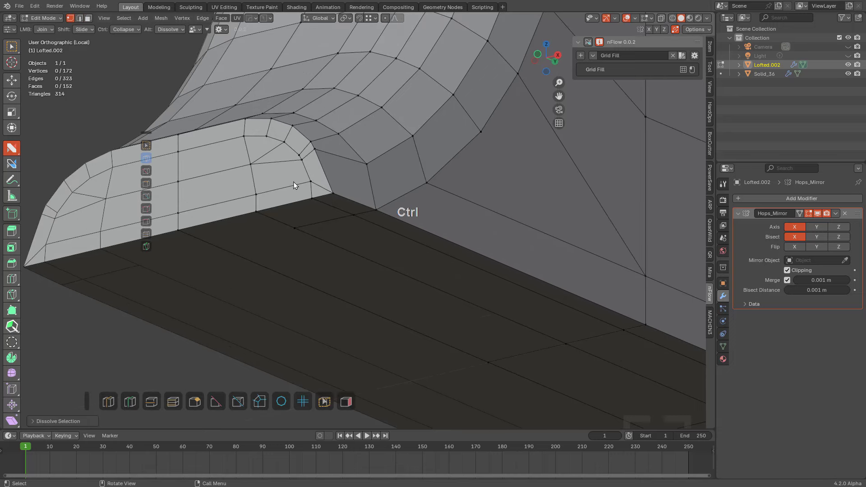
Step: Cut from the inset corner across the side strip to the curve, dissolve the leftover corner edge and slide the cap-edge vertex into line
{"action": "left_click_drag", "start_coordinate": [311, 183], "coordinate": [403, 180], "text": "ctrl"}
{"action": "key", "text": "alt+a"}
{"action": "left_click", "coordinate": [319, 185], "text": "alt"}
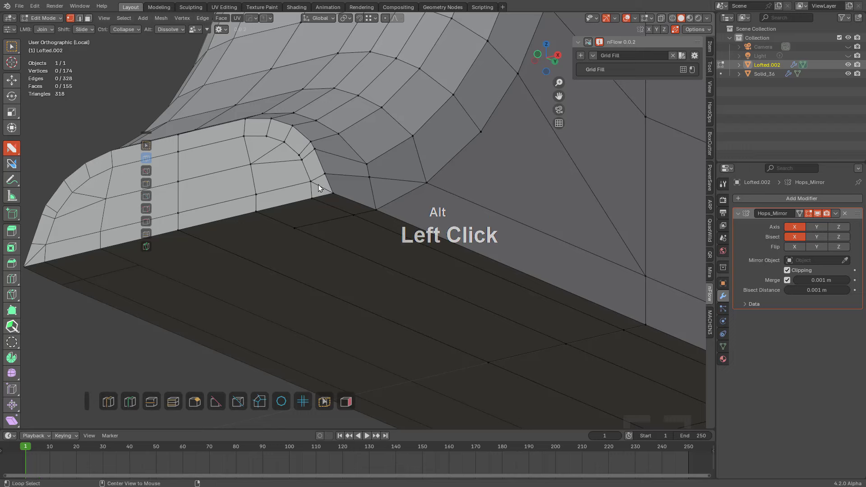
{"action": "left_click_drag", "start_coordinate": [323, 182], "coordinate": [361, 178], "text": "shift"}
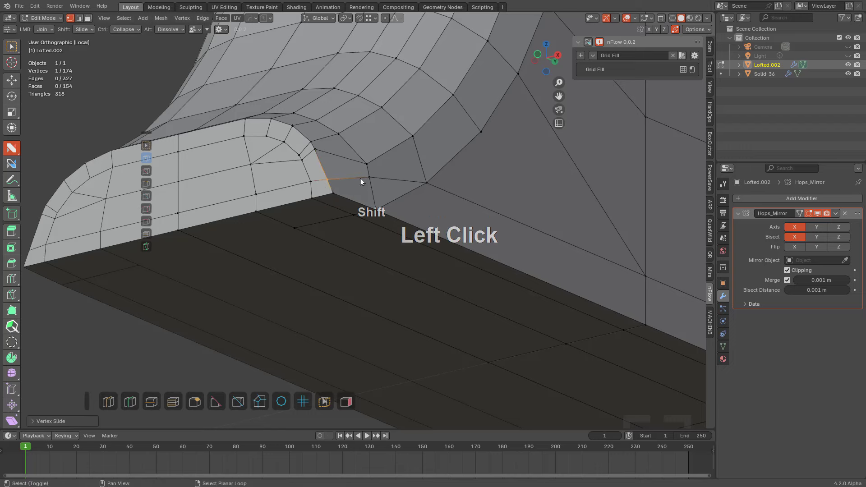
Step: Knife an edge from the curve's lowest outer vertex down across the lower side and underside, and dissolve the diagonal edge beside it
{"action": "scroll", "coordinate": [411, 183], "scroll_direction": "down", "scroll_amount": 4}
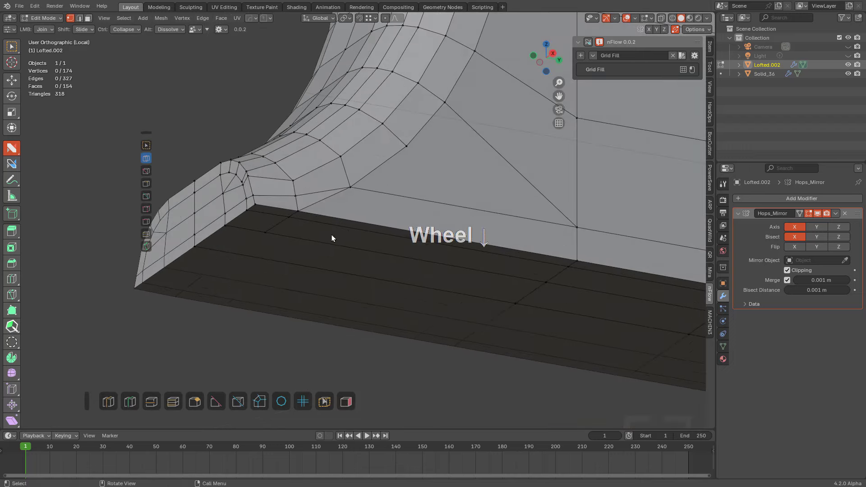
{"action": "key", "text": "ctrl+r"}
{"action": "right_click", "coordinate": [348, 230]}
{"action": "scroll", "coordinate": [316, 199], "scroll_direction": "down", "scroll_amount": 3}
{"action": "key", "text": "k"}
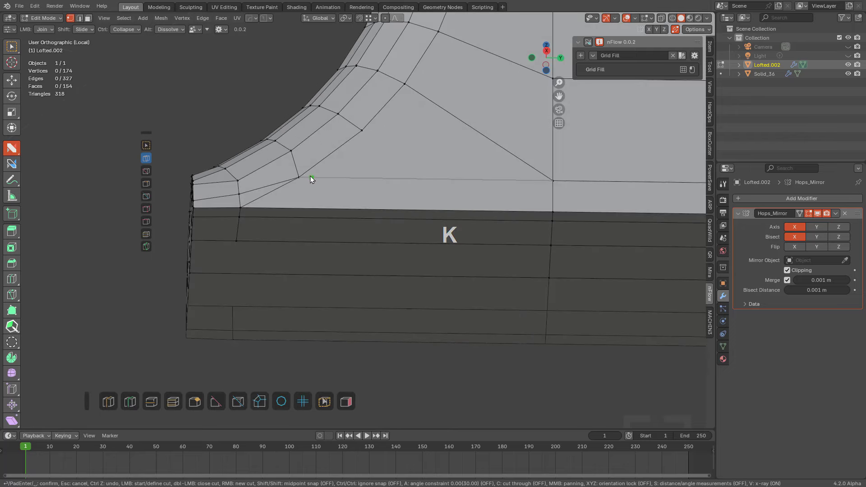
{"action": "left_click", "coordinate": [298, 177]}
{"action": "left_click", "coordinate": [278, 294]}
{"action": "key", "text": "space"}
{"action": "key", "text": "alt+a"}
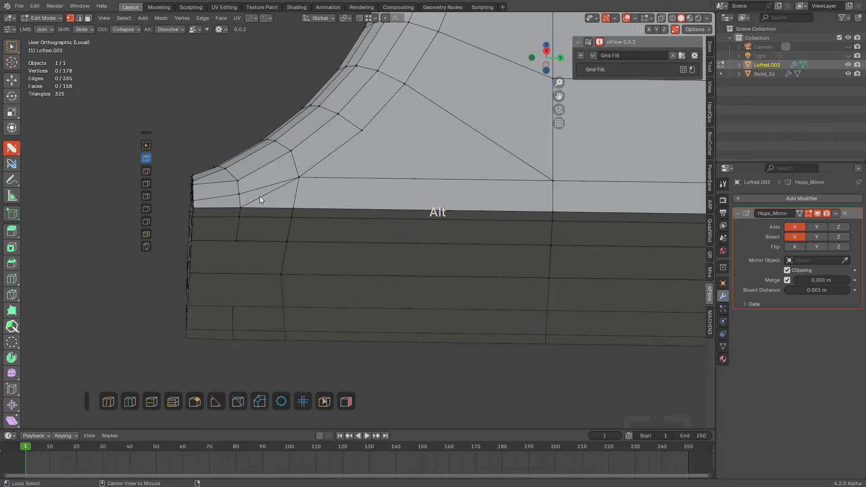
{"action": "left_click", "coordinate": [262, 198], "text": "alt"}
Step: Slide the new cut's underside edge and vertex outward along their rows to straighten the loop
{"action": "middle_click_drag", "start_coordinate": [281, 238], "coordinate": [283, 226]}
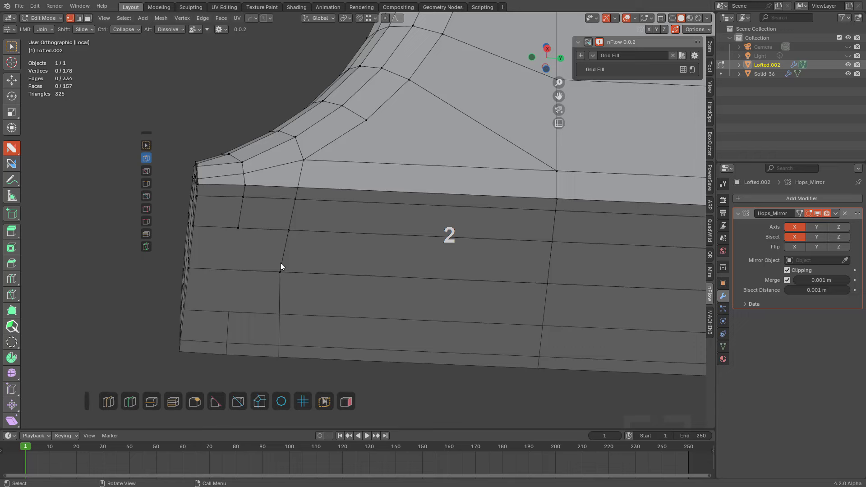
{"action": "left_click", "coordinate": [281, 266]}
{"action": "key", "text": "g"}
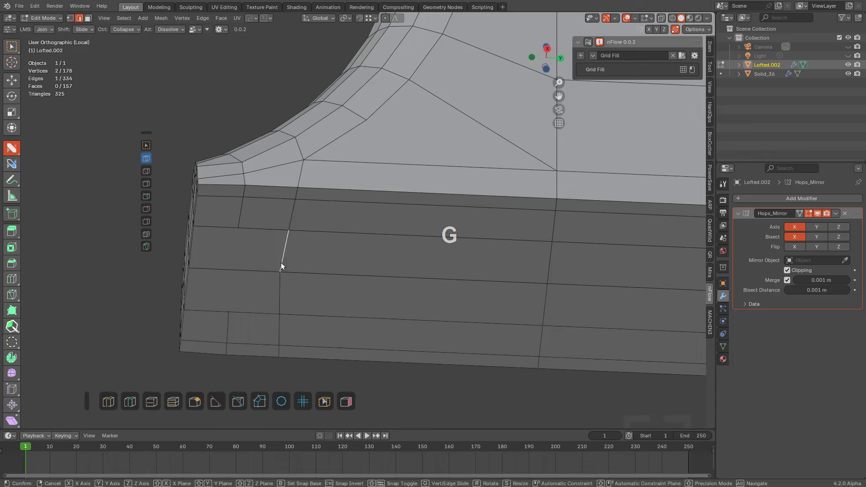
{"action": "key", "text": "g"}
{"action": "left_click", "coordinate": [284, 272]}
{"action": "key", "text": "g"}
{"action": "key", "text": "g"}
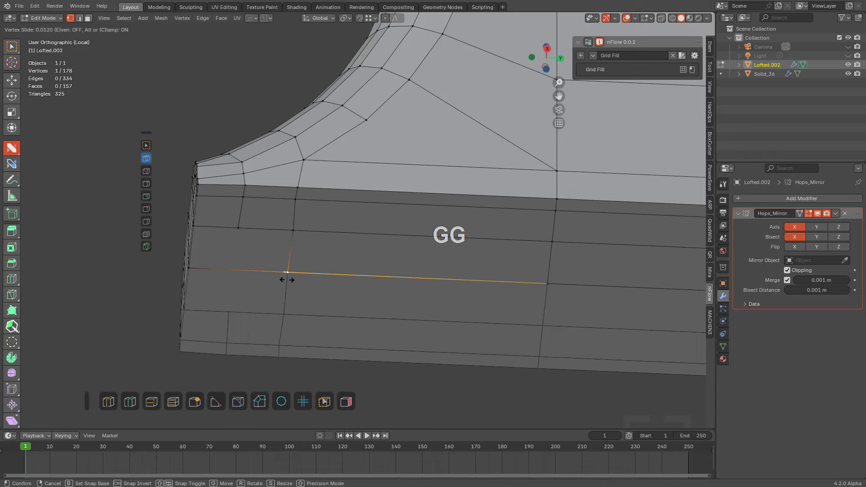
{"action": "left_click", "coordinate": [287, 279]}
{"action": "key", "text": "alt+a"}
Step: Knife a straight, angle-constrained cut that extends the short front loop across the underside to the mirror centreline
{"action": "mouse_move", "coordinate": [246, 247]}
{"action": "middle_mouse_down"}
{"action": "mouse_move", "coordinate": [223, 248]}
{"action": "mouse_move", "coordinate": [237, 248]}
{"action": "middle_mouse_up"}
{"action": "key", "text": "k"}
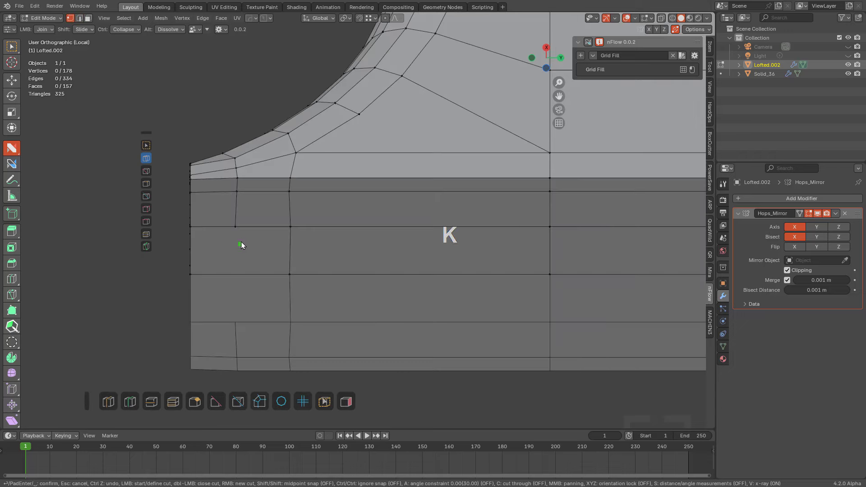
{"action": "left_click", "coordinate": [235, 226]}
{"action": "key", "text": "a"}
{"action": "left_click", "coordinate": [235, 274]}
{"action": "key", "text": "space"}
{"action": "key", "text": "alt+a"}
{"action": "scroll", "coordinate": [402, 193], "scroll_direction": "down", "scroll_amount": 4}
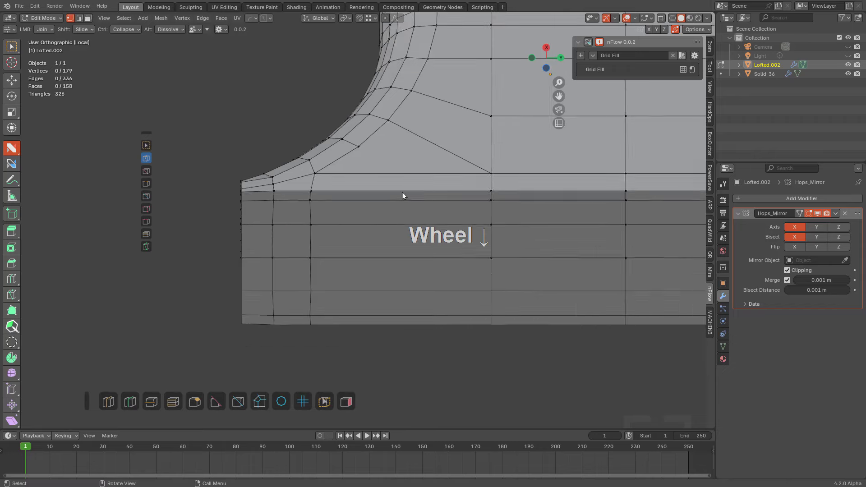
Step: Inset the large top face by about 0.012 m with Boundary off
{"action": "middle_click_drag", "start_coordinate": [290, 230], "coordinate": [401, 213]}
{"action": "middle_click_drag", "start_coordinate": [401, 214], "coordinate": [369, 187], "text": "shift"}
{"action": "middle_click_drag", "start_coordinate": [369, 188], "coordinate": [381, 192]}
{"action": "key", "text": "3"}
{"action": "left_click", "coordinate": [340, 123]}
{"action": "middle_click_drag", "start_coordinate": [351, 112], "coordinate": [384, 138]}
{"action": "scroll", "coordinate": [451, 131], "scroll_direction": "up", "scroll_amount": 3}
{"action": "scroll", "coordinate": [540, 239], "scroll_direction": "up", "scroll_amount": 3, "text": "shift"}
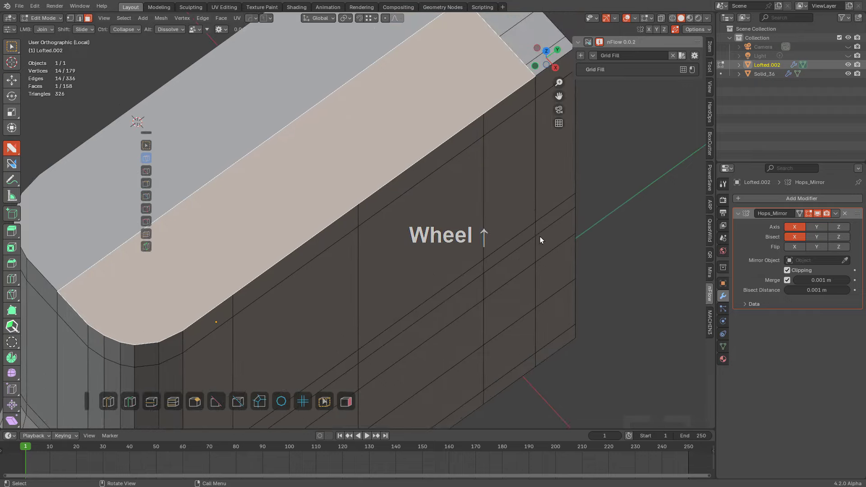
{"action": "key", "text": "i"}
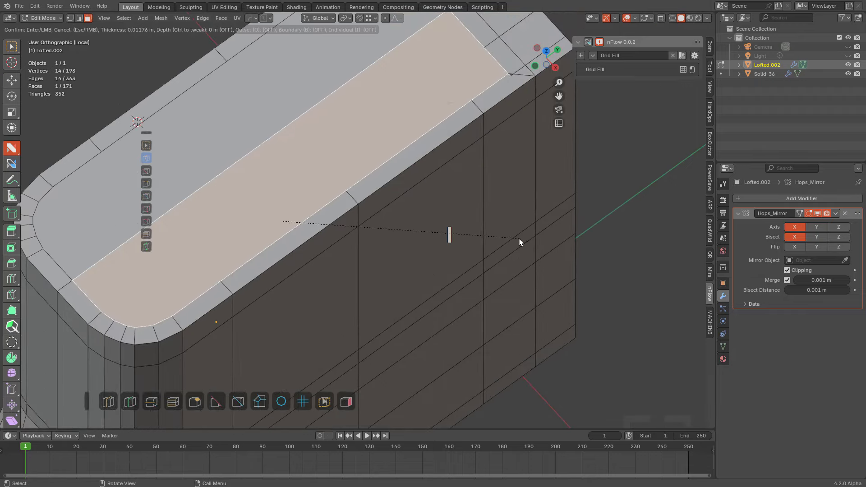
{"action": "left_click", "coordinate": [518, 239]}
Step: Collapse the tight inset corner at the top face's back end and dissolve the redundant inset edges around it
{"action": "scroll", "coordinate": [518, 239], "scroll_direction": "up", "scroll_amount": 2}
{"action": "middle_click", "coordinate": [405, 193]}
{"action": "left_click", "coordinate": [400, 186], "text": "ctrl"}
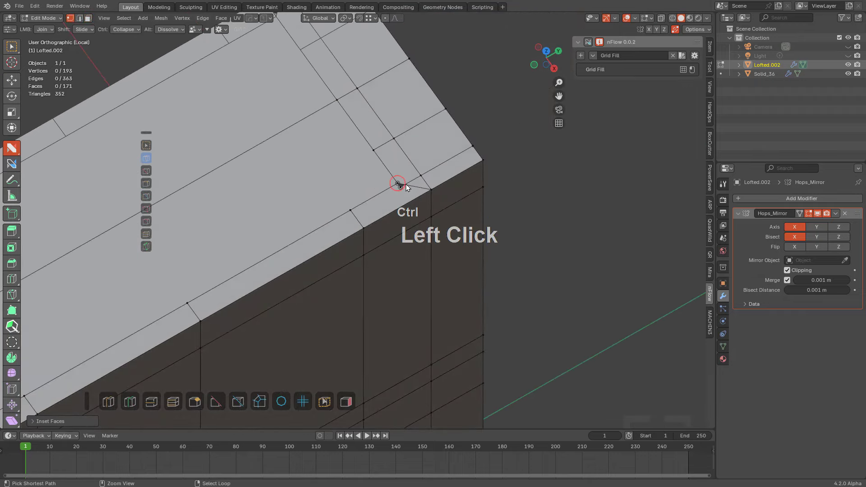
{"action": "middle_click_drag", "start_coordinate": [404, 190], "coordinate": [394, 181]}
{"action": "left_click", "coordinate": [395, 182], "text": "alt"}
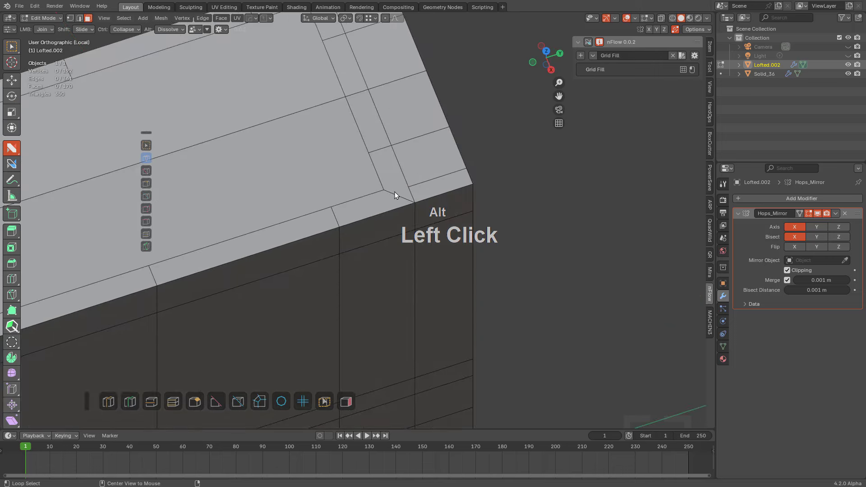
{"action": "left_click", "coordinate": [395, 192], "text": "alt"}
{"action": "left_click", "coordinate": [372, 152], "text": "alt"}
{"action": "left_click", "coordinate": [324, 125], "text": "alt"}
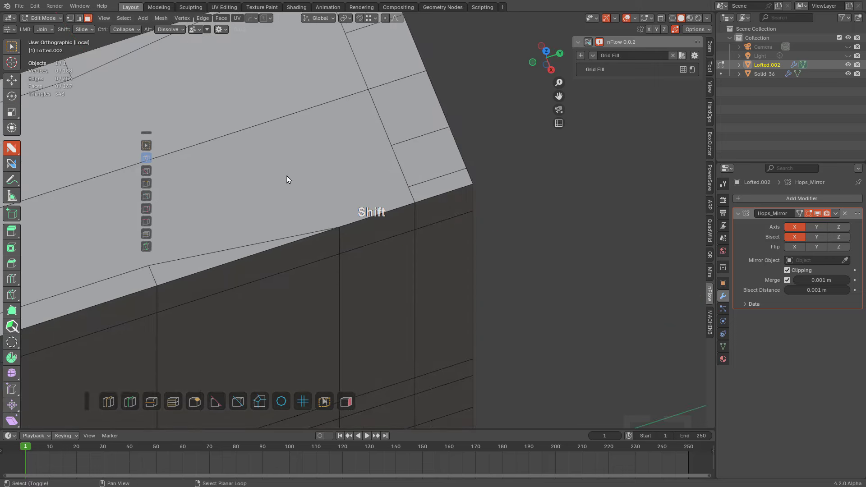
Step: Undo the last edge dissolve, then join the inset row's end vertex to the back strip and remove the leftover slanted edge
{"action": "middle_click_drag", "start_coordinate": [287, 179], "coordinate": [361, 151], "text": "shift"}
{"action": "key", "text": "ctrl+z"}
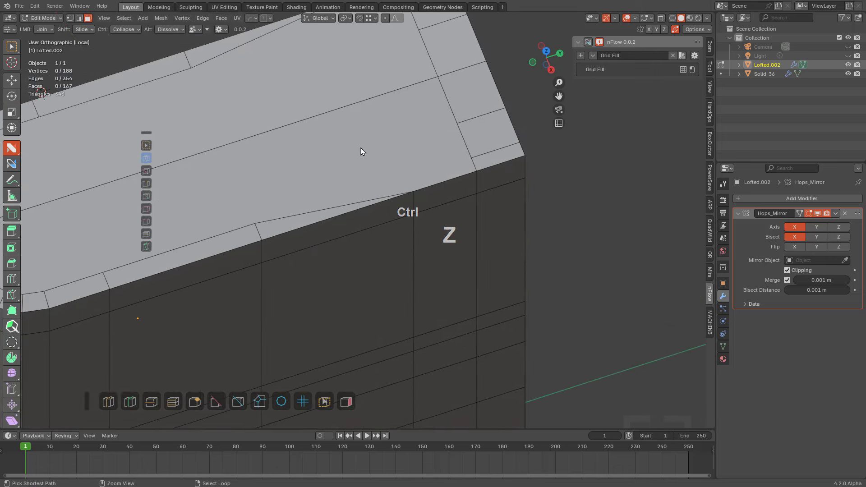
{"action": "left_click_drag", "start_coordinate": [407, 174], "coordinate": [469, 157]}
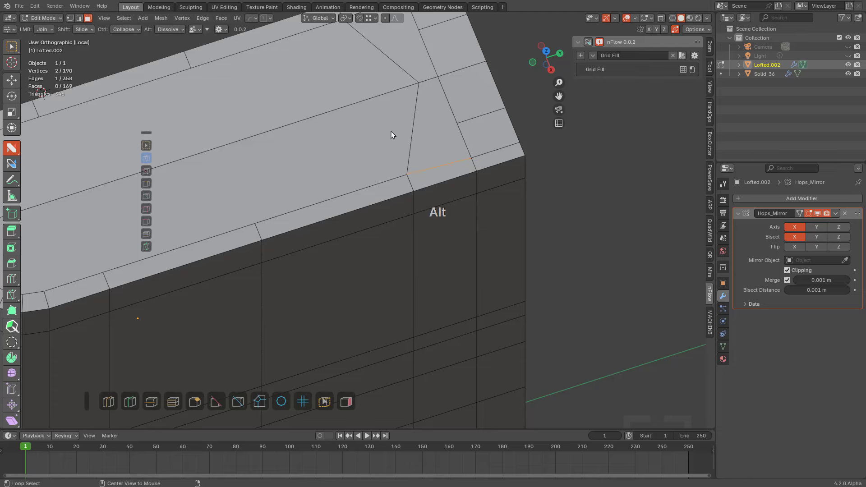
{"action": "left_click", "coordinate": [381, 158]}
Step: Extend three edges across the top face from the inset side row's vertices to the mirror centreline
{"action": "scroll", "coordinate": [360, 167], "scroll_direction": "down", "scroll_amount": 2}
{"action": "middle_click_drag", "start_coordinate": [348, 176], "coordinate": [278, 193]}
{"action": "middle_click_drag", "start_coordinate": [240, 231], "coordinate": [335, 183], "text": "shift"}
{"action": "middle_click_drag", "start_coordinate": [475, 164], "coordinate": [402, 189], "text": "shift"}
{"action": "key", "text": "1"}
{"action": "scroll", "coordinate": [388, 212], "scroll_direction": "down", "scroll_amount": 2}
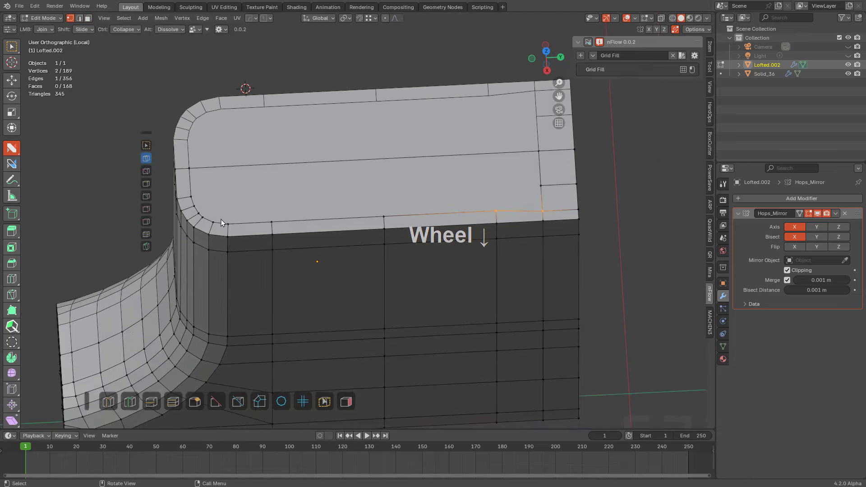
{"action": "left_click", "coordinate": [226, 222]}
{"action": "left_click", "coordinate": [538, 218], "text": "ctrl"}
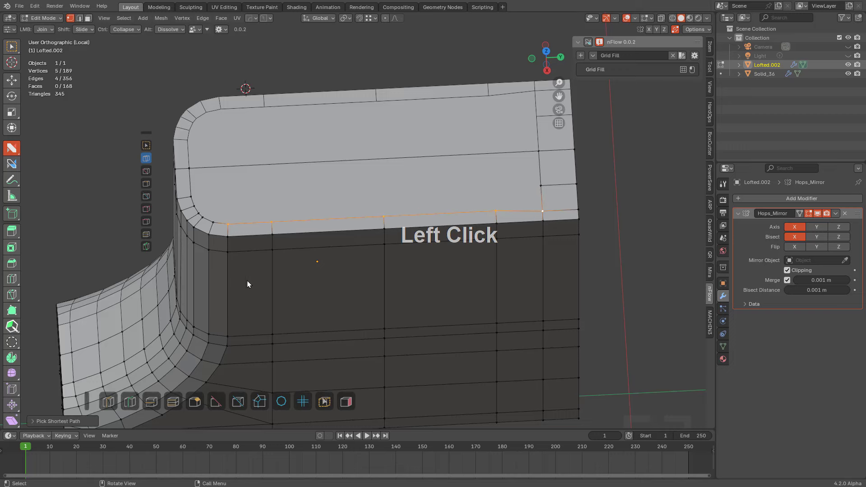
{"action": "middle_click_drag", "start_coordinate": [248, 281], "coordinate": [310, 275]}
{"action": "left_click_drag", "start_coordinate": [264, 404], "coordinate": [334, 204]}
{"action": "middle_click_drag", "start_coordinate": [356, 196], "coordinate": [341, 222], "text": "shift"}
Step: Add a lengthwise loop cut across the top face panels and join its back end to the back strip's vertex
{"action": "key", "text": "ctrl+r"}
{"action": "left_click", "coordinate": [266, 180]}
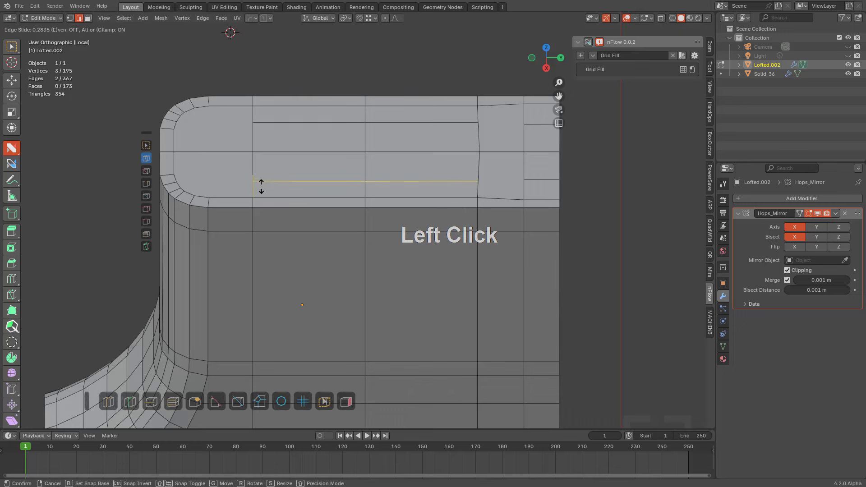
{"action": "left_click", "coordinate": [264, 182]}
{"action": "key", "text": "alt+a"}
{"action": "left_click_drag", "start_coordinate": [479, 180], "coordinate": [516, 181]}
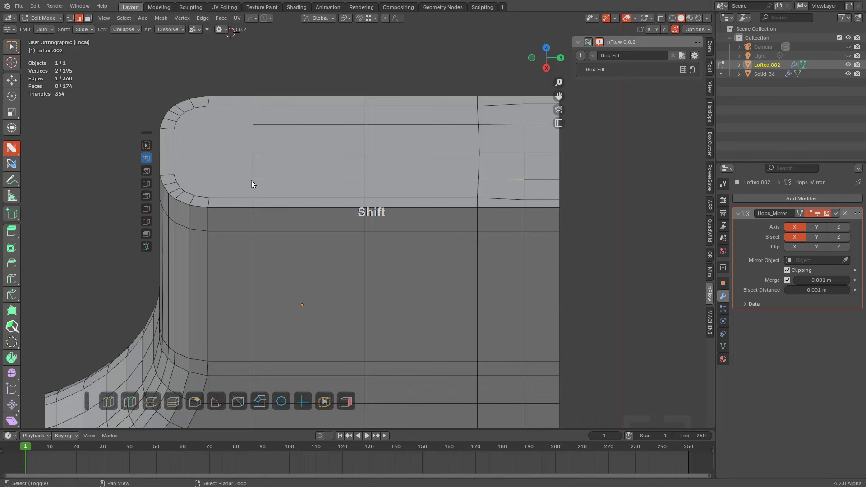
Step: Extend the lengthwise edge toward the top face's back end, add a crosswise cut there, and join its vertices to the rounded corner
{"action": "middle_click_drag", "start_coordinate": [252, 180], "coordinate": [402, 185], "text": "shift"}
{"action": "scroll", "coordinate": [402, 185], "scroll_direction": "up", "scroll_amount": 2}
{"action": "left_click_drag", "start_coordinate": [404, 183], "coordinate": [349, 178]}
{"action": "key", "text": "ctrl+r"}
{"action": "left_click", "coordinate": [352, 177]}
{"action": "left_click", "coordinate": [349, 190]}
{"action": "left_click", "coordinate": [343, 183]}
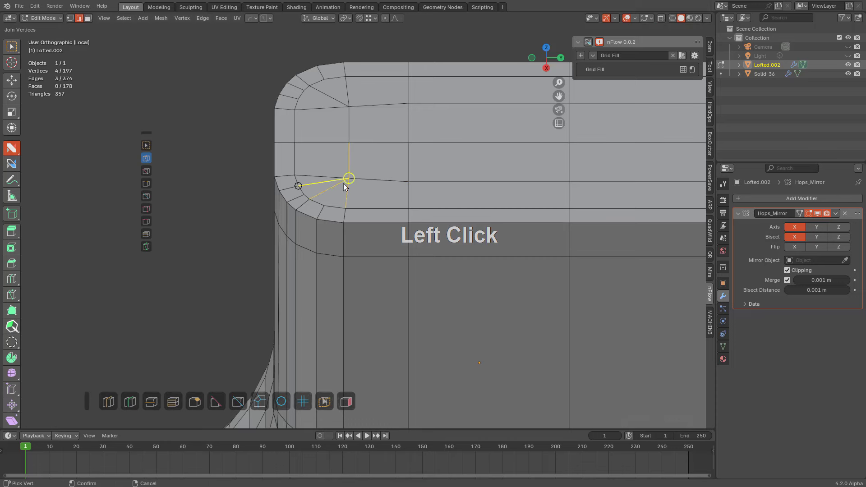
Step: Add another crosswise loop cut just before the top face's back strip and join its end vertex to the rounded corner
{"action": "key", "text": "ctrl+r"}
{"action": "left_click", "coordinate": [321, 164]}
{"action": "right_click", "coordinate": [320, 165]}
{"action": "left_click", "coordinate": [323, 169], "text": "shift"}
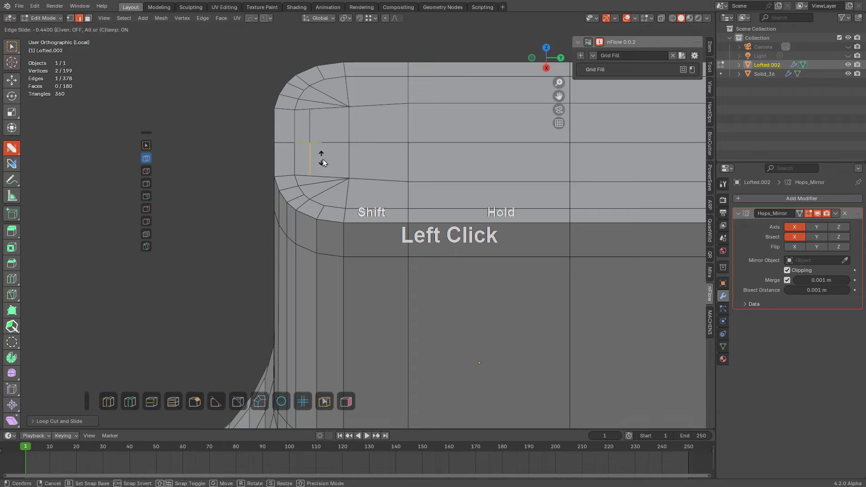
{"action": "key", "text": "1"}
{"action": "left_click_drag", "start_coordinate": [320, 178], "coordinate": [321, 171], "text": "shift"}
Step: Inspect the lofted block's finished topology around the back end and curved front in object mode
{"action": "key", "text": "a"}
{"action": "scroll", "coordinate": [348, 175], "scroll_direction": "down", "scroll_amount": 3}
{"action": "key", "text": "Tab"}
{"action": "middle_click_drag", "start_coordinate": [348, 176], "coordinate": [445, 218]}
{"action": "scroll", "coordinate": [399, 173], "scroll_direction": "down", "scroll_amount": 3}
{"action": "key", "text": "Tab"}
{"action": "left_click", "coordinate": [347, 401]}
{"action": "middle_click_drag", "start_coordinate": [356, 361], "coordinate": [340, 373]}
{"action": "left_click", "coordinate": [353, 392]}
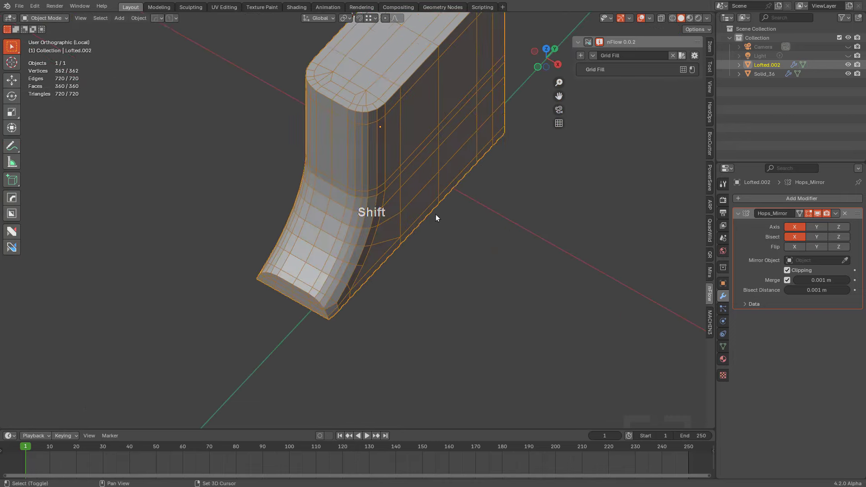
Step: Leave local view and add one more loop cut to the lofted trigger block
{"action": "middle_click_drag", "start_coordinate": [436, 215], "coordinate": [337, 195]}
{"action": "scroll", "coordinate": [387, 220], "scroll_direction": "up", "scroll_amount": 3}
{"action": "key", "text": "KP_Divide"}
{"action": "key", "text": "alt+a"}
{"action": "left_click", "coordinate": [347, 213]}
{"action": "key", "text": "Tab"}
{"action": "key", "text": "alt+z"}
{"action": "key", "text": "ctrl+r"}
{"action": "left_click", "coordinate": [362, 195], "text": "ctrl"}
{"action": "key", "text": "Tab"}
{"action": "key", "text": "Tab"}
{"action": "key", "text": "alt+z"}
{"action": "key", "text": "Tab"}
Step: Add level 2 subdivision to the lofted trigger block and to the main body
{"action": "middle_click_drag", "start_coordinate": [337, 195], "coordinate": [436, 164], "text": "shift"}
{"action": "key", "text": "ctrl+1"}
{"action": "key", "text": "ctrl+2"}
{"action": "left_click", "coordinate": [381, 163]}
{"action": "key", "text": "ctrl+2"}
Step: Hide the viewport overlays and examine the subdivided surfaces around the trigger from both sides
{"action": "key", "text": "v"}
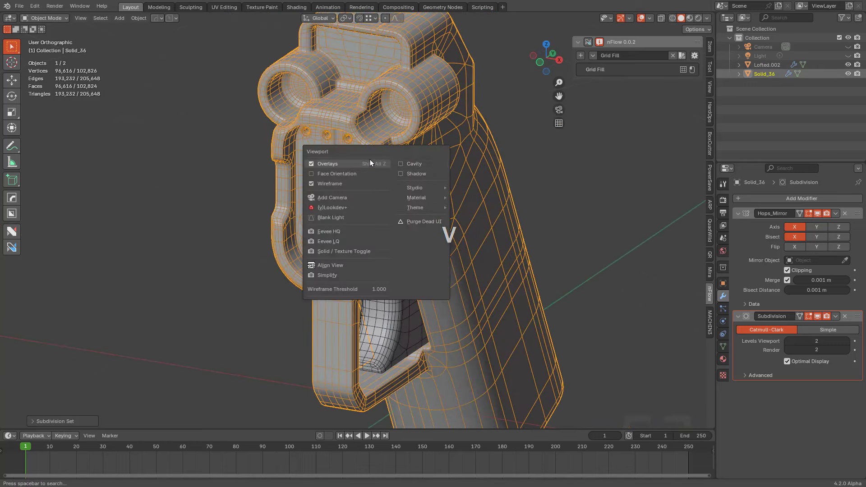
{"action": "left_click", "coordinate": [348, 167]}
{"action": "middle_click_drag", "start_coordinate": [349, 167], "coordinate": [425, 223]}
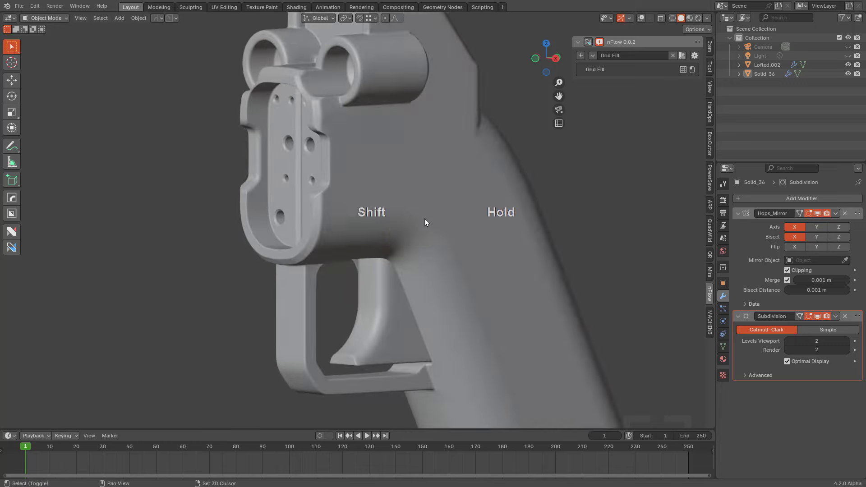
{"action": "scroll", "coordinate": [421, 174], "scroll_direction": "down", "scroll_amount": 3}
{"action": "middle_click_drag", "start_coordinate": [421, 175], "coordinate": [509, 176]}
{"action": "scroll", "coordinate": [508, 174], "scroll_direction": "up", "scroll_amount": 4}
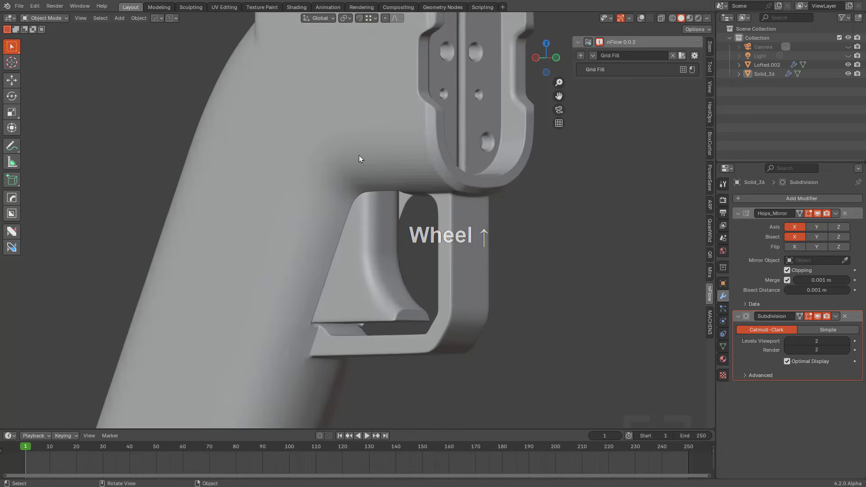
Step: Apply smooth shading to the main body
{"action": "left_click", "coordinate": [360, 158]}
{"action": "key", "text": "ctrl+grave"}
{"action": "left_click", "coordinate": [351, 188]}
{"action": "scroll", "coordinate": [487, 196], "scroll_direction": "down", "scroll_amount": 1}
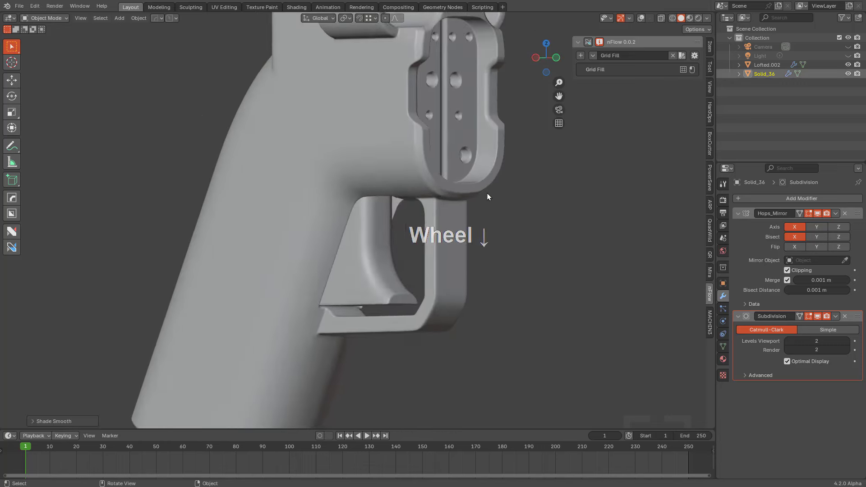
Step: Save the scene as handheld_sub_01.blend in the PowerSave folder, overwriting the existing file
{"action": "middle_click_drag", "start_coordinate": [488, 194], "coordinate": [332, 205]}
{"action": "middle_click_drag", "start_coordinate": [357, 185], "coordinate": [405, 188]}
{"action": "scroll", "coordinate": [333, 203], "scroll_direction": "down", "scroll_amount": 3}
{"action": "middle_click_drag", "start_coordinate": [399, 158], "coordinate": [372, 182], "text": "shift"}
{"action": "scroll", "coordinate": [384, 174], "scroll_direction": "down", "scroll_amount": 1}
{"action": "middle_click_drag", "start_coordinate": [372, 183], "coordinate": [364, 167], "text": "shift"}
{"action": "key", "text": "ctrl+shift+s"}
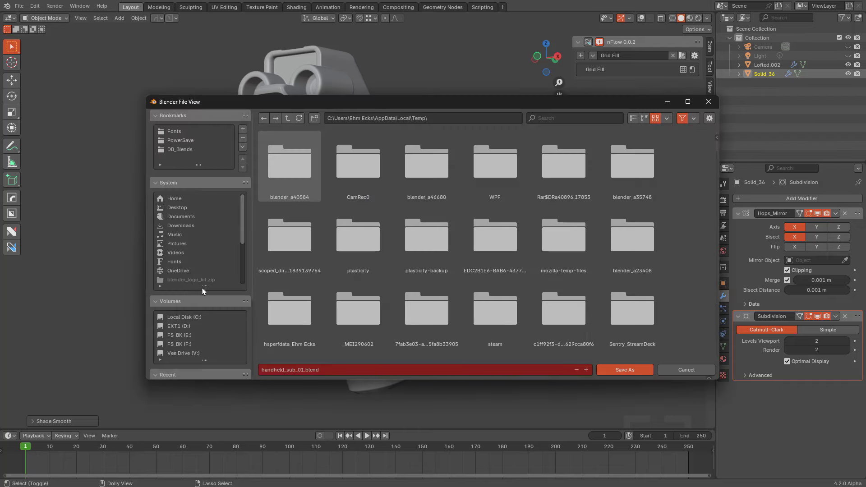
{"action": "scroll", "coordinate": [231, 272], "scroll_direction": "down", "scroll_amount": 4}
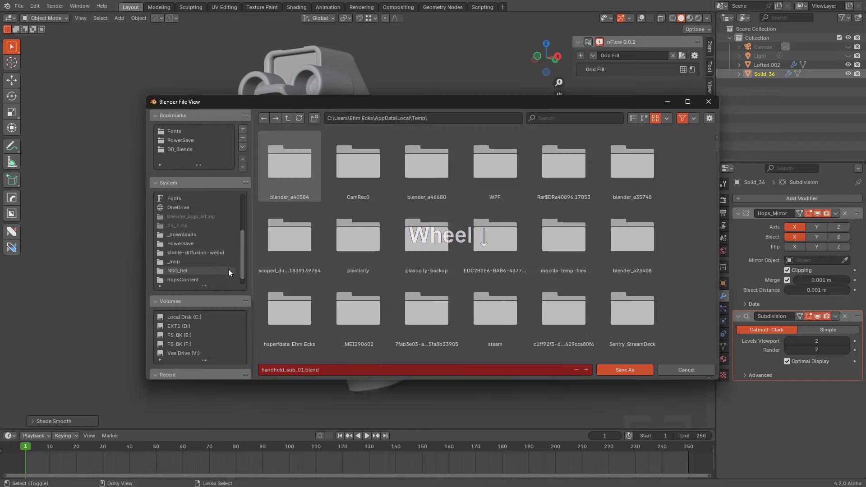
{"action": "scroll", "coordinate": [229, 270], "scroll_direction": "down", "scroll_amount": 1}
{"action": "left_click", "coordinate": [194, 235]}
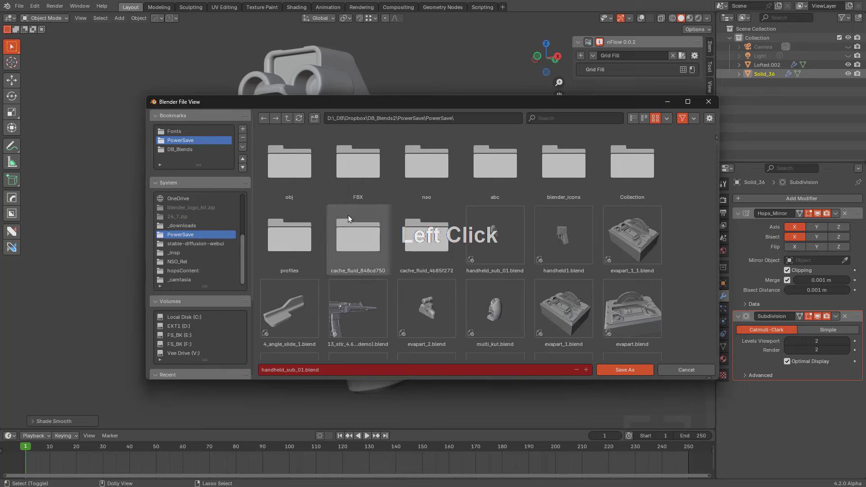
{"action": "left_click", "coordinate": [488, 241]}
{"action": "left_click", "coordinate": [625, 370]}
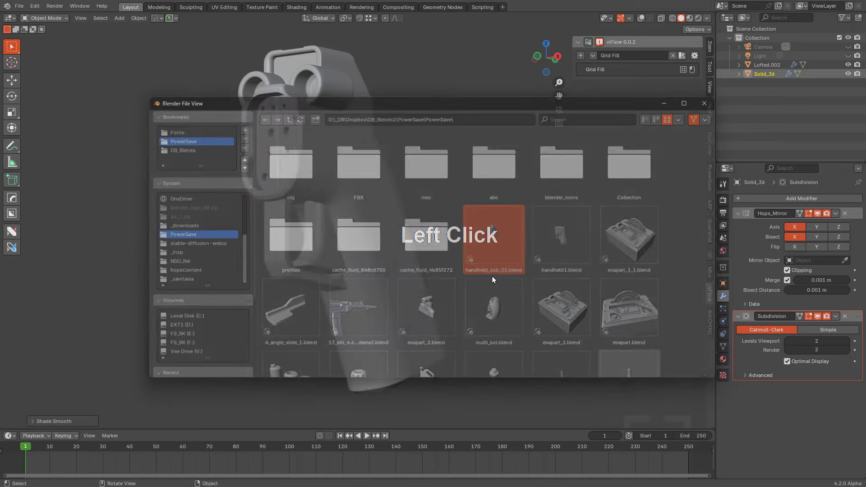
Step: Turn the viewport overlays back on
{"action": "scroll", "coordinate": [333, 186], "scroll_direction": "up", "scroll_amount": 2}
{"action": "middle_click_drag", "start_coordinate": [334, 186], "coordinate": [315, 191]}
{"action": "middle_click_drag", "start_coordinate": [352, 119], "coordinate": [355, 154], "text": "shift"}
{"action": "scroll", "coordinate": [356, 154], "scroll_direction": "up", "scroll_amount": 1}
{"action": "left_click", "coordinate": [641, 18]}
{"action": "middle_click_drag", "start_coordinate": [287, 138], "coordinate": [362, 147], "text": "shift"}
{"action": "scroll", "coordinate": [361, 147], "scroll_direction": "down", "scroll_amount": 1}
{"action": "scroll", "coordinate": [370, 194], "scroll_direction": "up", "scroll_amount": 5}
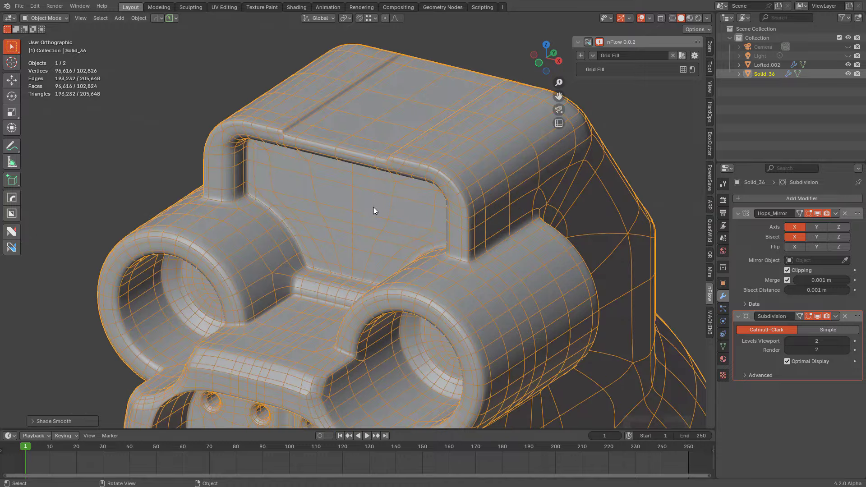
Step: Enter edit mode on the main body and turn off the Subdivision modifier's edit-mode display
{"action": "middle_click_drag", "start_coordinate": [373, 210], "coordinate": [180, 147], "text": "shift"}
{"action": "key", "text": "Tab"}
{"action": "scroll", "coordinate": [369, 180], "scroll_direction": "up", "scroll_amount": 3}
{"action": "middle_click_drag", "start_coordinate": [454, 131], "coordinate": [289, 113]}
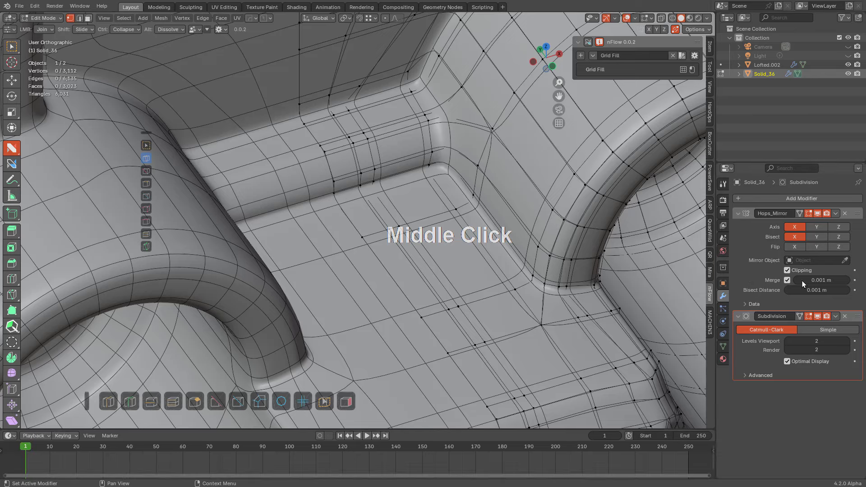
{"action": "left_click", "coordinate": [809, 317]}
Step: Select the edge row along the base of the step between the barrels and slide it up toward the neighbouring row
{"action": "middle_click_drag", "start_coordinate": [432, 111], "coordinate": [425, 141], "text": "shift"}
{"action": "scroll", "coordinate": [454, 159], "scroll_direction": "up", "scroll_amount": 2}
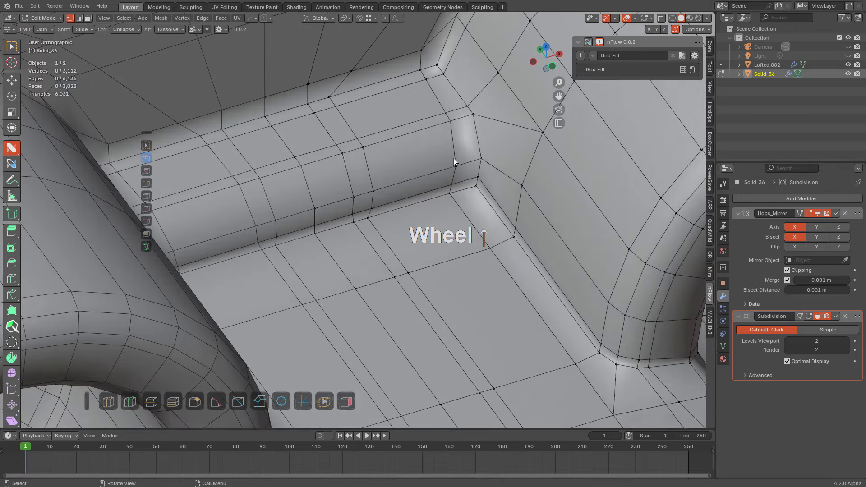
{"action": "scroll", "coordinate": [477, 171], "scroll_direction": "down", "scroll_amount": 2}
{"action": "scroll", "coordinate": [481, 171], "scroll_direction": "up", "scroll_amount": 3}
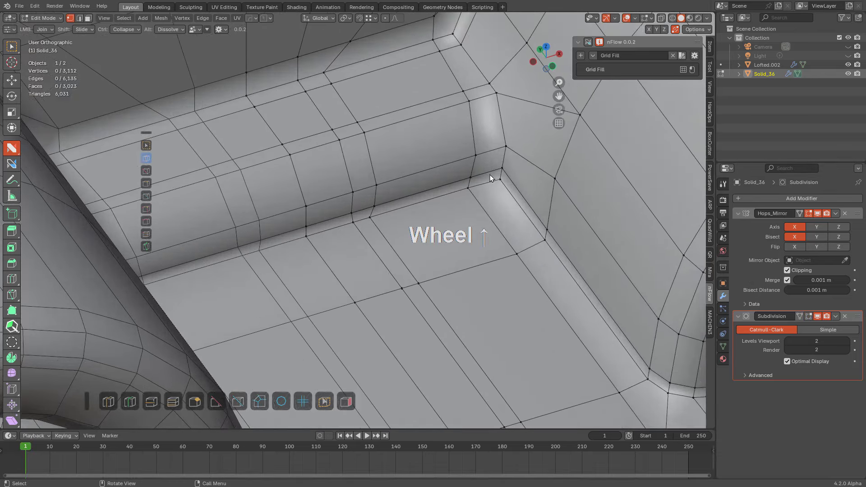
{"action": "left_click", "coordinate": [496, 171]}
{"action": "left_click", "coordinate": [308, 226], "text": "ctrl"}
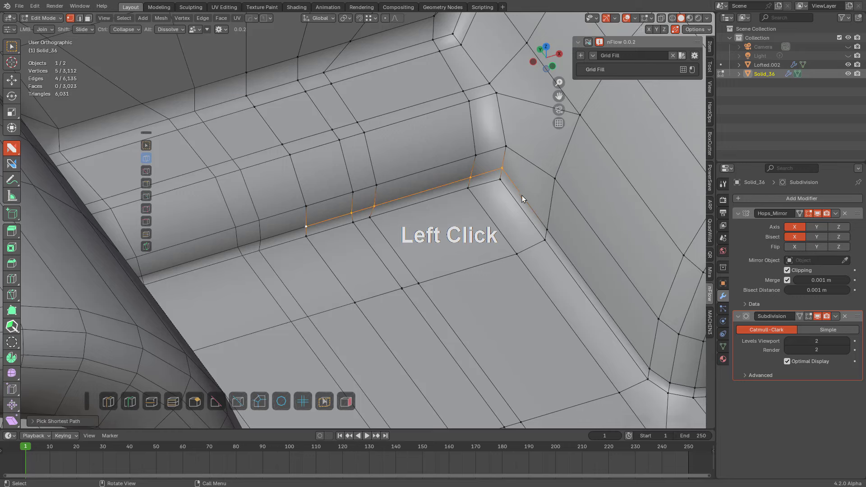
{"action": "key", "text": "g"}
{"action": "key", "text": "g"}
{"action": "left_click", "coordinate": [516, 171]}
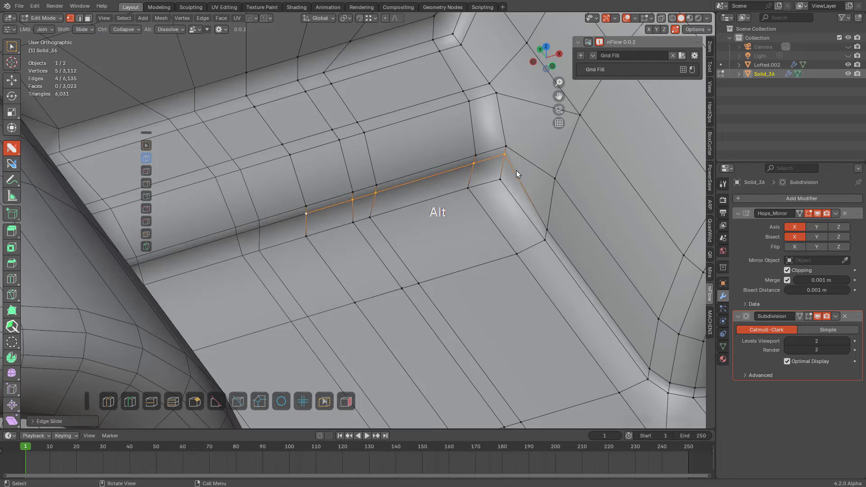
Step: Examine the smoothed step between the barrels and the window frame's posts with the body deselected
{"action": "key", "text": "alt+a"}
{"action": "key", "text": "Tab"}
{"action": "scroll", "coordinate": [497, 169], "scroll_direction": "down", "scroll_amount": 4}
{"action": "key", "text": "Tab"}
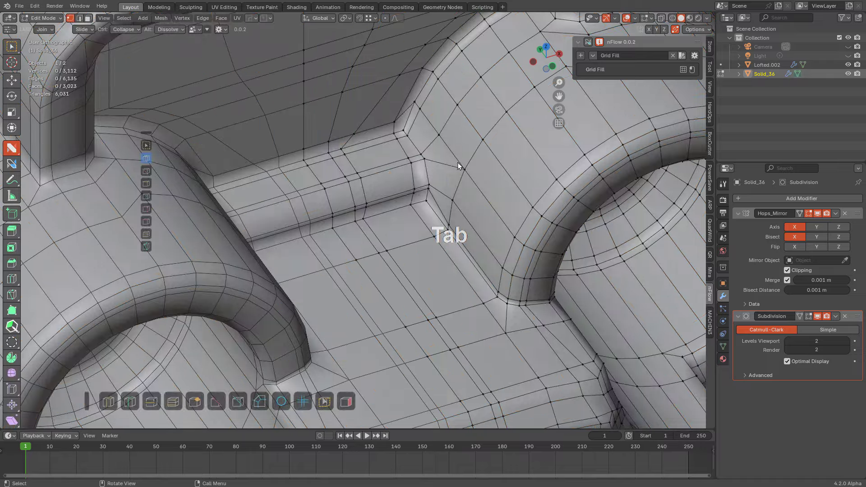
{"action": "key", "text": "Tab"}
{"action": "scroll", "coordinate": [424, 205], "scroll_direction": "down", "scroll_amount": 5}
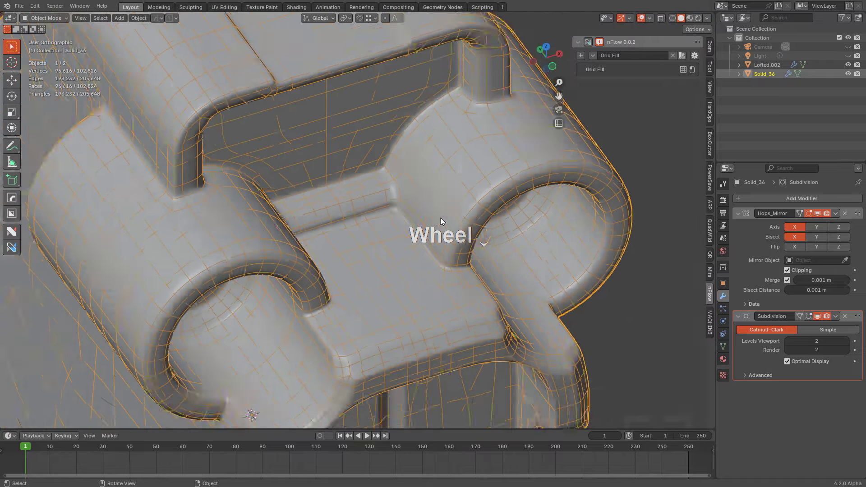
{"action": "key", "text": "alt+a"}
{"action": "scroll", "coordinate": [403, 201], "scroll_direction": "up", "scroll_amount": 2}
{"action": "middle_click_drag", "start_coordinate": [403, 200], "coordinate": [446, 191]}
{"action": "scroll", "coordinate": [434, 197], "scroll_direction": "up", "scroll_amount": 3}
{"action": "scroll", "coordinate": [429, 191], "scroll_direction": "down", "scroll_amount": 3}
{"action": "scroll", "coordinate": [457, 175], "scroll_direction": "up", "scroll_amount": 1}
Step: Dissolve the short edge at the base corner of the window frame's post
{"action": "key", "text": "Tab"}
{"action": "scroll", "coordinate": [464, 147], "scroll_direction": "up", "scroll_amount": 4}
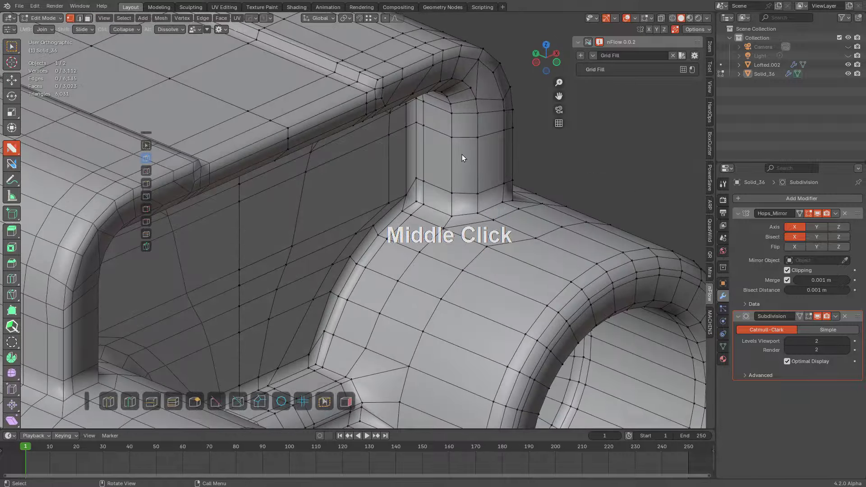
{"action": "mouse_move", "coordinate": [462, 154]}
{"action": "middle_mouse_down"}
{"action": "mouse_move", "coordinate": [445, 147]}
{"action": "mouse_move", "coordinate": [461, 153]}
{"action": "middle_mouse_up"}
{"action": "key", "text": "ctrl+r"}
{"action": "right_click", "coordinate": [469, 207]}
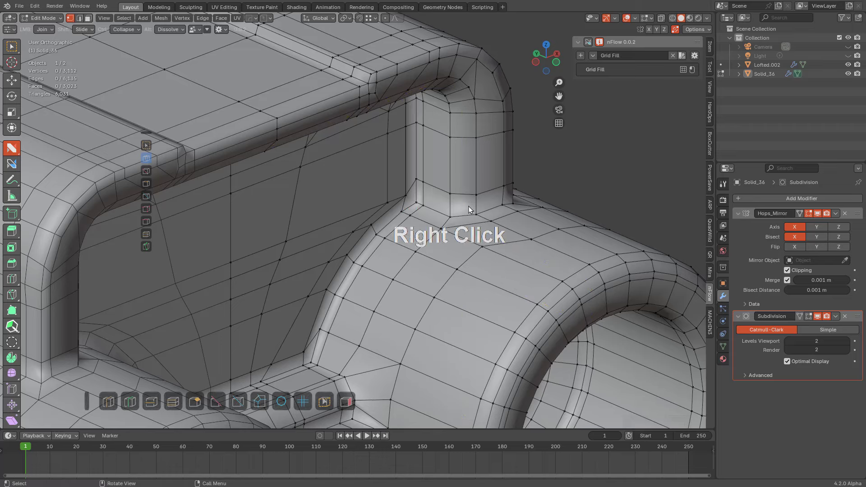
{"action": "key", "text": "2"}
{"action": "left_click", "coordinate": [465, 206]}
{"action": "key", "text": "ctrl+x"}
Step: Add two loop cuts along the frame post's corner strip, sliding one toward each side of the strip
{"action": "middle_click_drag", "start_coordinate": [462, 205], "coordinate": [456, 194]}
{"action": "key", "text": "ctrl+r"}
{"action": "left_click", "coordinate": [458, 190]}
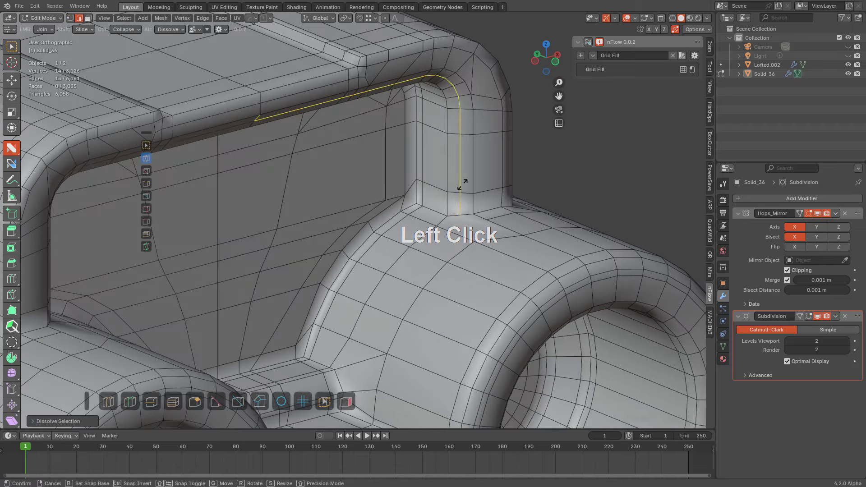
{"action": "left_click", "coordinate": [458, 188]}
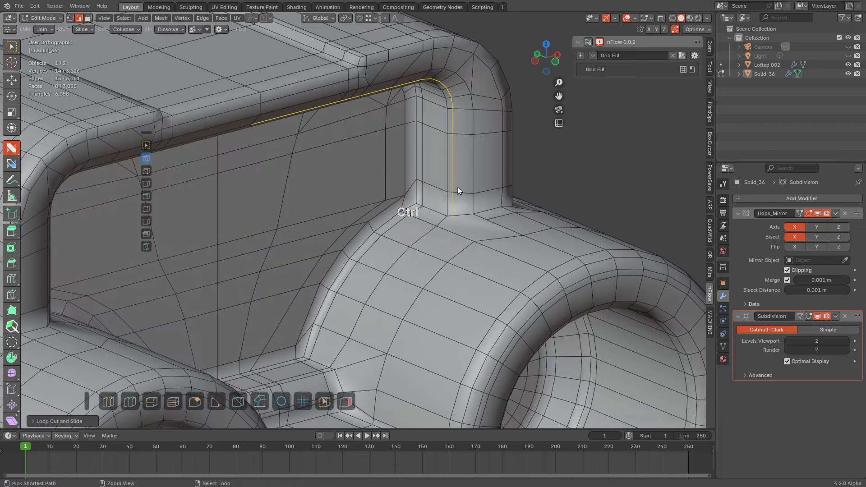
{"action": "left_click", "coordinate": [460, 191]}
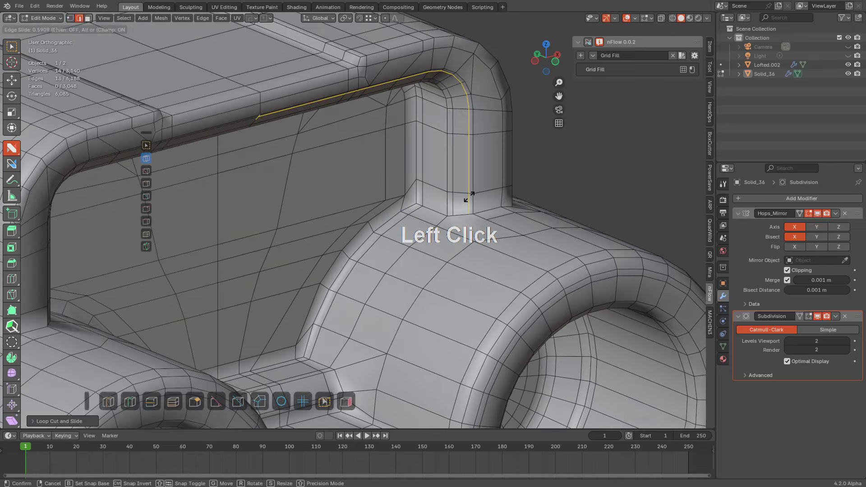
{"action": "key", "text": "Tab"}
{"action": "middle_click_drag", "start_coordinate": [466, 185], "coordinate": [468, 148]}
{"action": "key", "text": "Tab"}
{"action": "scroll", "coordinate": [468, 196], "scroll_direction": "up", "scroll_amount": 1}
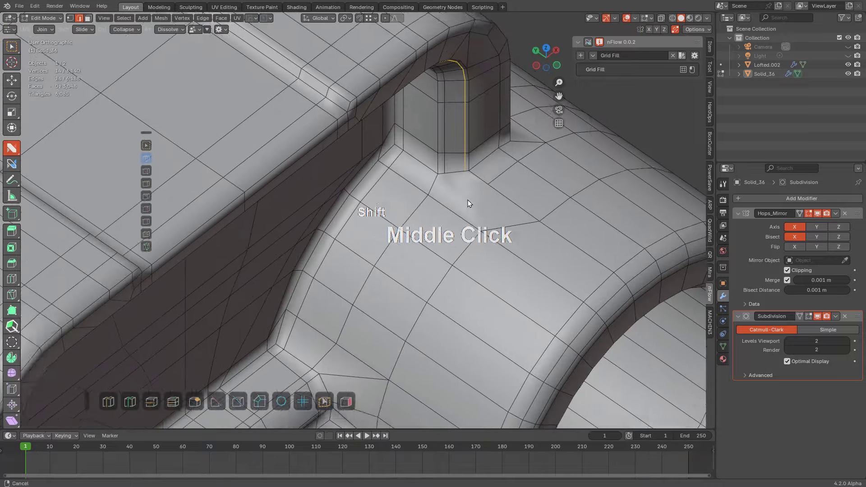
Step: Join the barrel vertex below the post to the post's base corner vertex and to the adjacent barrel vertex
{"action": "middle_click_drag", "start_coordinate": [467, 199], "coordinate": [441, 188], "text": "shift"}
{"action": "scroll", "coordinate": [440, 189], "scroll_direction": "up", "scroll_amount": 1}
{"action": "key", "text": "alt+a"}
{"action": "key", "text": "1"}
{"action": "left_click", "coordinate": [440, 156]}
{"action": "left_click", "coordinate": [405, 184], "text": "shift"}
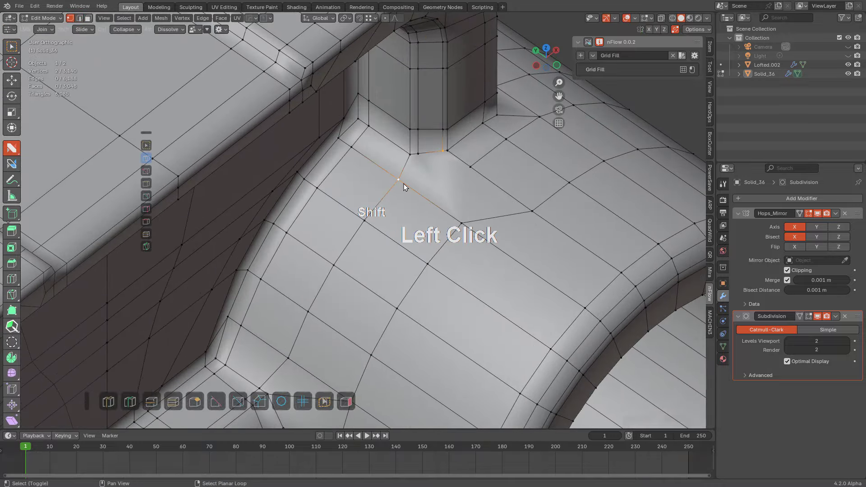
{"action": "key", "text": "j"}
{"action": "left_click", "coordinate": [405, 184]}
{"action": "left_click", "coordinate": [471, 174], "text": "shift"}
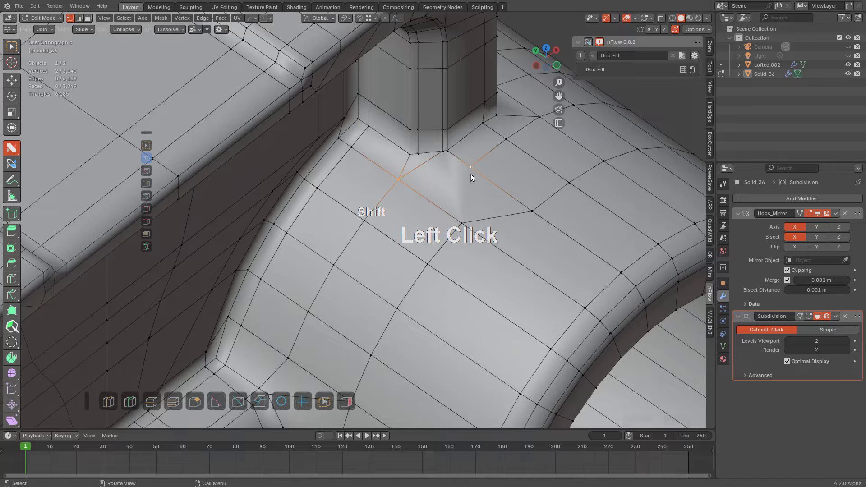
{"action": "key", "text": "j"}
{"action": "key", "text": "Tab"}
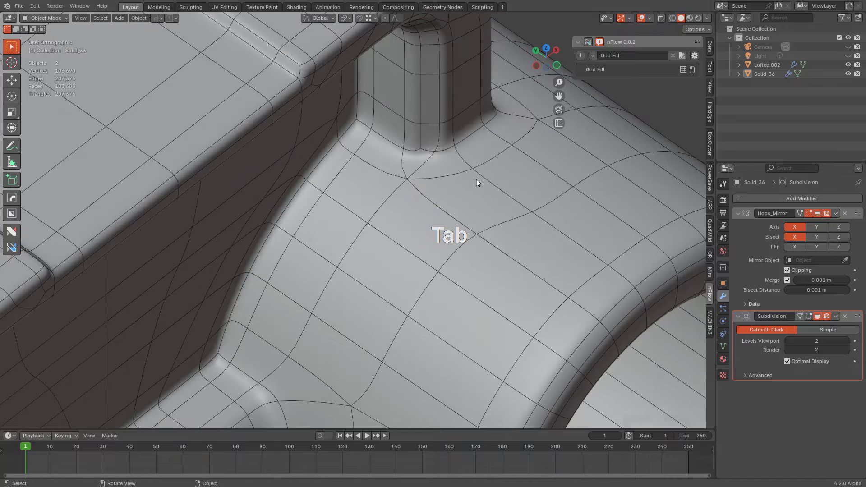
Step: Examine the subdivided wireframe of the body from the barrels down to the grip
{"action": "scroll", "coordinate": [436, 196], "scroll_direction": "down", "scroll_amount": 3}
{"action": "middle_click_drag", "start_coordinate": [436, 196], "coordinate": [425, 120]}
{"action": "scroll", "coordinate": [378, 166], "scroll_direction": "down", "scroll_amount": 5}
{"action": "scroll", "coordinate": [426, 120], "scroll_direction": "up", "scroll_amount": 1}
{"action": "middle_click_drag", "start_coordinate": [433, 253], "coordinate": [448, 140]}
{"action": "scroll", "coordinate": [396, 242], "scroll_direction": "down", "scroll_amount": 3}
{"action": "scroll", "coordinate": [449, 182], "scroll_direction": "down", "scroll_amount": 4}
{"action": "middle_click_drag", "start_coordinate": [448, 141], "coordinate": [448, 155], "text": "ctrl"}
{"action": "middle_click_drag", "start_coordinate": [448, 154], "coordinate": [432, 156]}
{"action": "middle_click_drag", "start_coordinate": [432, 156], "coordinate": [431, 127], "text": "shift"}
{"action": "scroll", "coordinate": [429, 141], "scroll_direction": "up", "scroll_amount": 1}
{"action": "scroll", "coordinate": [437, 140], "scroll_direction": "up", "scroll_amount": 2}
Step: Set a three-quarter view of the whole model and add a HardOps turntable camera
{"action": "key", "text": "KP_1"}
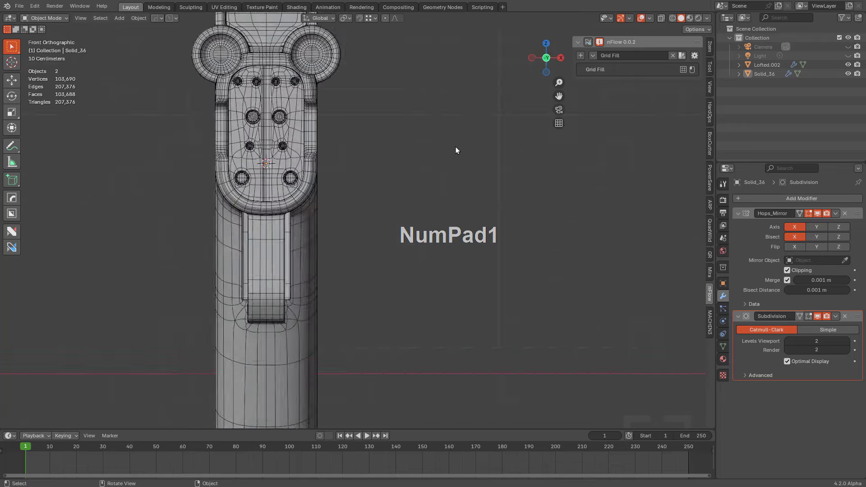
{"action": "key", "text": "KP_4"}
{"action": "key", "text": "KP_4"}
{"action": "key", "text": "KP_4"}
{"action": "key", "text": "KP_4"}
{"action": "key", "text": "KP_4"}
{"action": "key", "text": "KP_4"}
{"action": "key", "text": "KP_4"}
{"action": "key", "text": "KP_4"}
{"action": "key", "text": "KP_4"}
{"action": "scroll", "coordinate": [427, 155], "scroll_direction": "down", "scroll_amount": 2}
{"action": "middle_click_drag", "start_coordinate": [427, 155], "coordinate": [488, 177], "text": "shift"}
{"action": "key", "text": "q"}
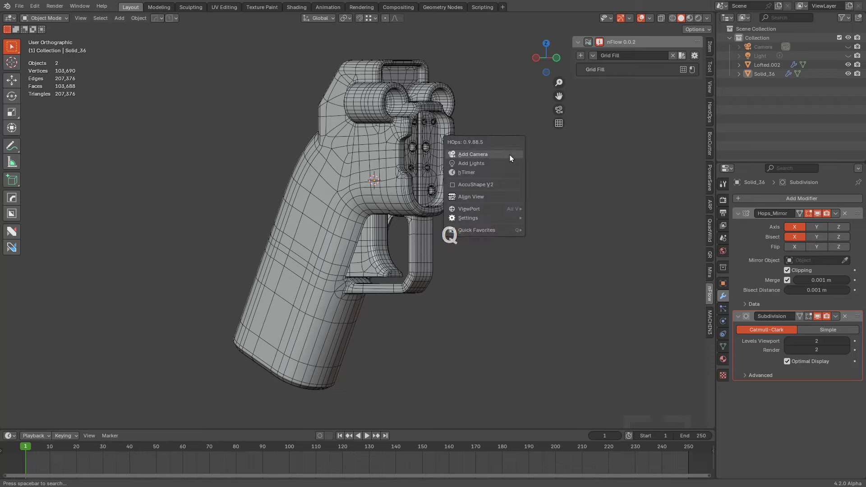
{"action": "left_click", "coordinate": [510, 155]}
Step: Scale the camera's empty to about 2.172 and lower it along Z to about 0.548 m to frame the whole model
{"action": "left_click", "coordinate": [481, 218]}
{"action": "key", "text": "s"}
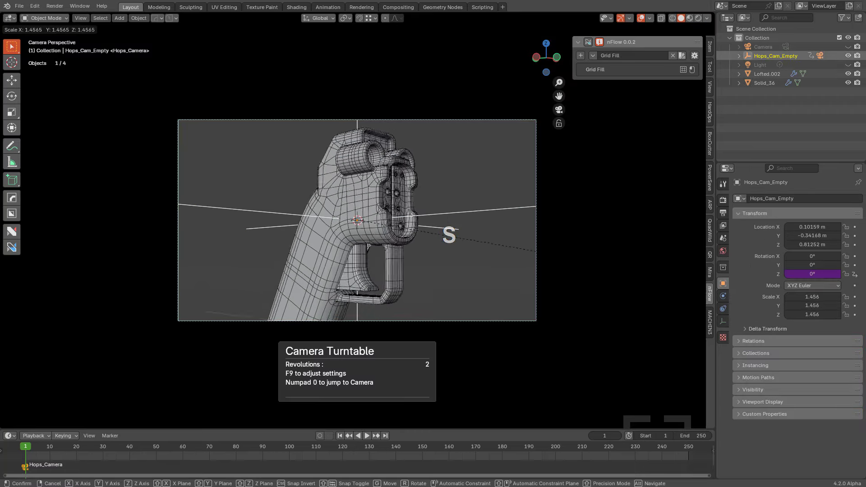
{"action": "left_click", "coordinate": [483, 218]}
{"action": "key", "text": "g"}
{"action": "key", "text": "z"}
{"action": "left_click", "coordinate": [487, 238]}
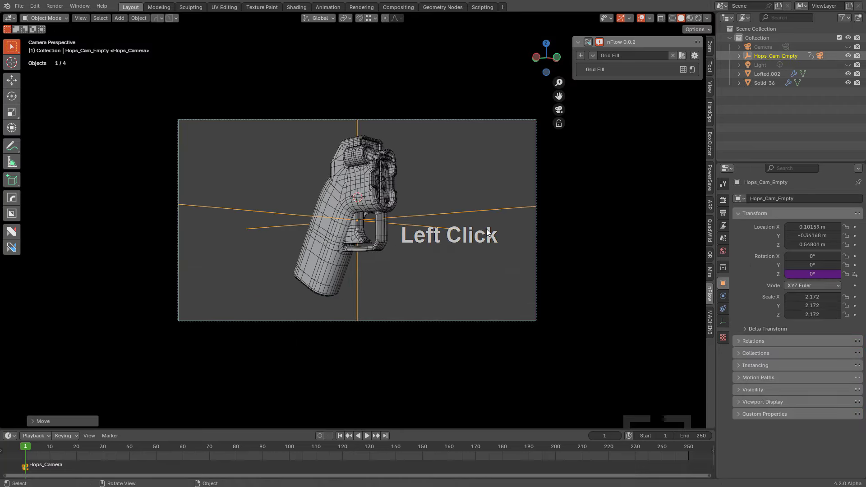
Step: Move the turntable camera along Z to about 0.293 m to center the model in the frame
{"action": "left_click", "coordinate": [464, 120]}
{"action": "key", "text": "g"}
{"action": "key", "text": "z"}
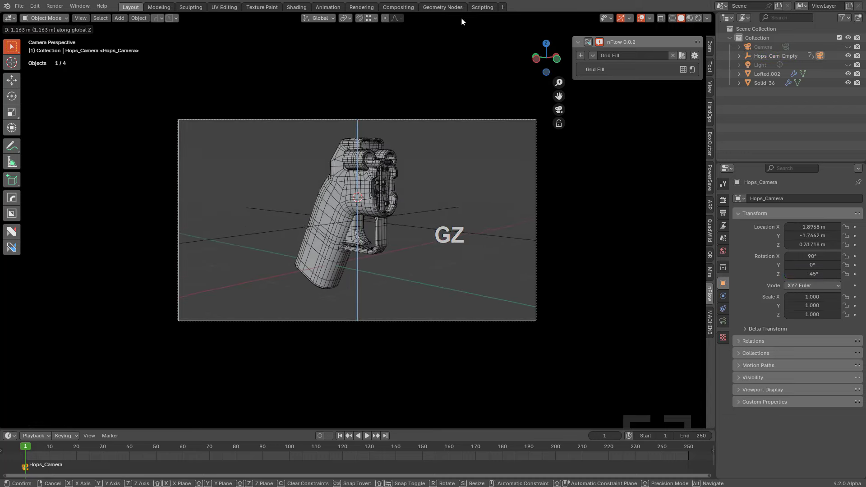
{"action": "left_click", "coordinate": [462, 20]}
{"action": "scroll", "coordinate": [445, 120], "scroll_direction": "up", "scroll_amount": 6}
{"action": "scroll", "coordinate": [447, 119], "scroll_direction": "down", "scroll_amount": 3}
{"action": "middle_click_drag", "start_coordinate": [448, 118], "coordinate": [433, 152], "text": "shift"}
{"action": "scroll", "coordinate": [438, 159], "scroll_direction": "up", "scroll_amount": 2}
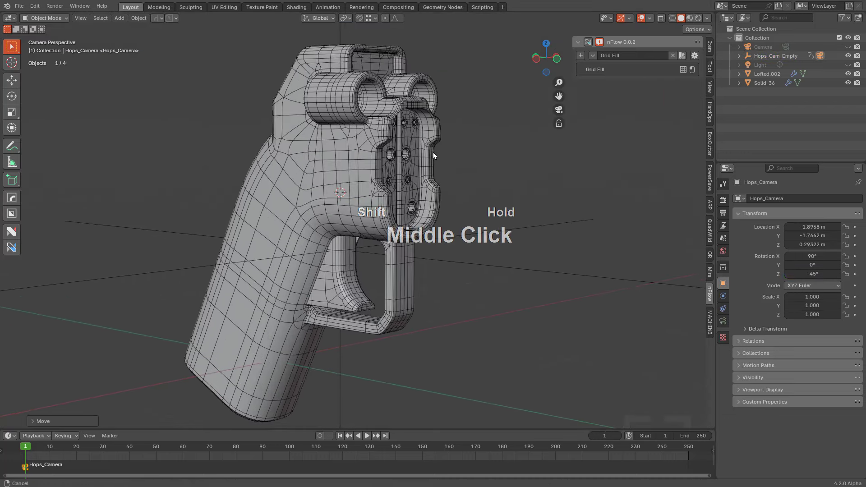
{"action": "scroll", "coordinate": [433, 153], "scroll_direction": "down", "scroll_amount": 1}
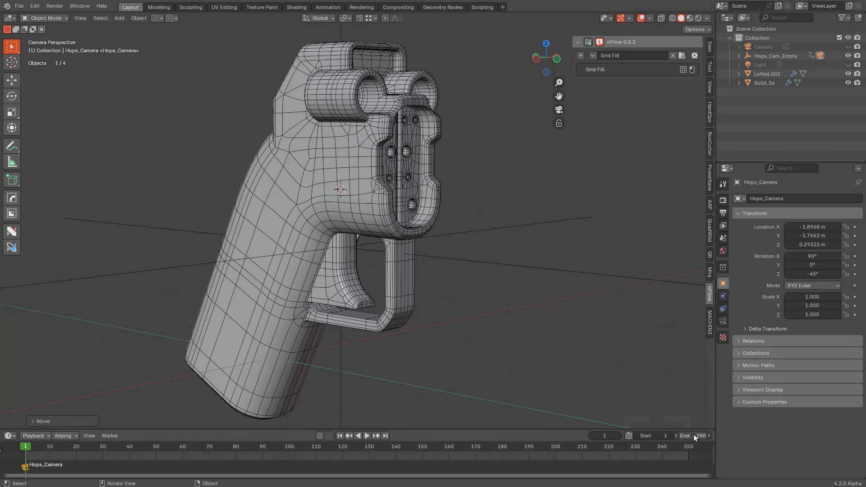
Step: Set the animation's end frame to 500
{"action": "left_click", "coordinate": [694, 436]}
{"action": "type", "text": "500"}
{"action": "key", "text": "KP_Enter"}
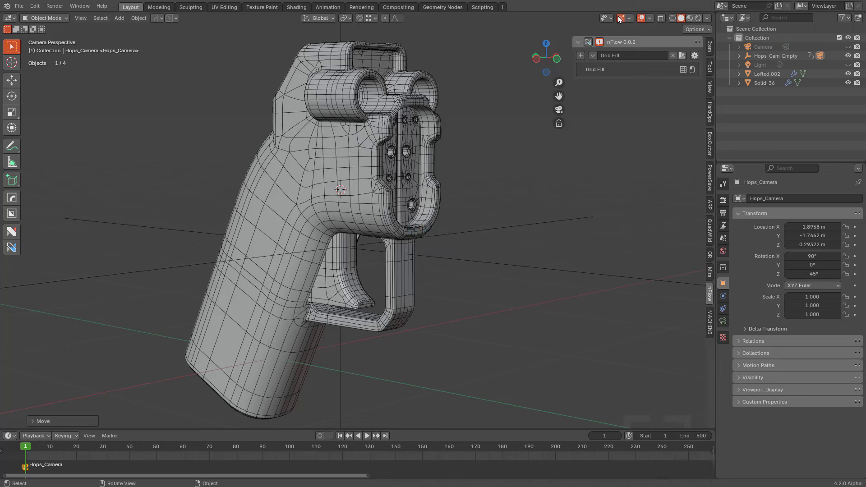
Step: Hide empties in the viewport and play the turntable animation
{"action": "left_click", "coordinate": [605, 18]}
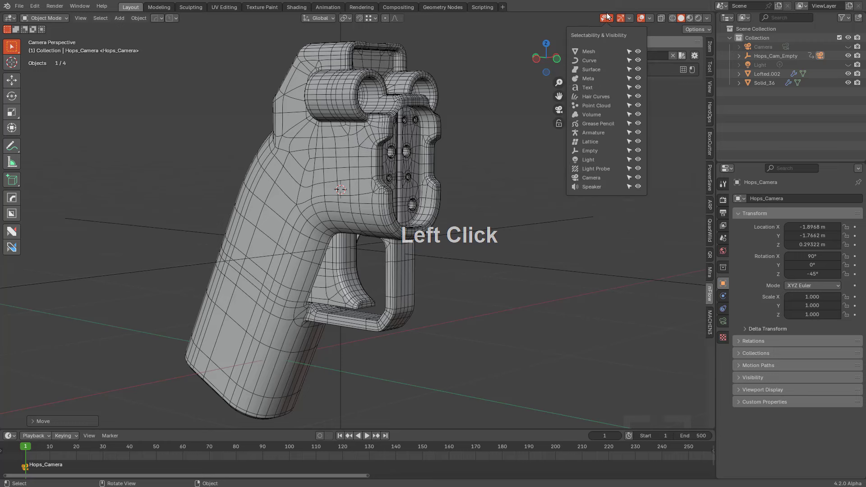
{"action": "left_click", "coordinate": [637, 152]}
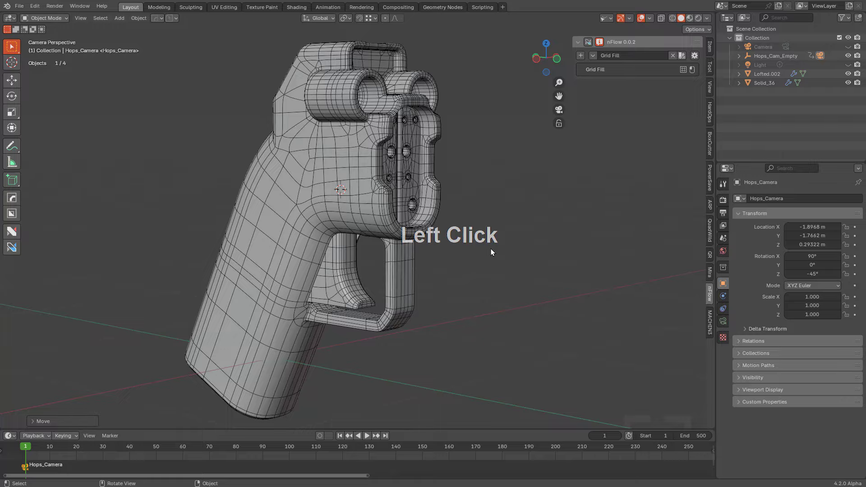
{"action": "key", "text": "shift+space"}
Step: Hide the 3D cursor in the viewport overlays
{"action": "left_click", "coordinate": [650, 18]}
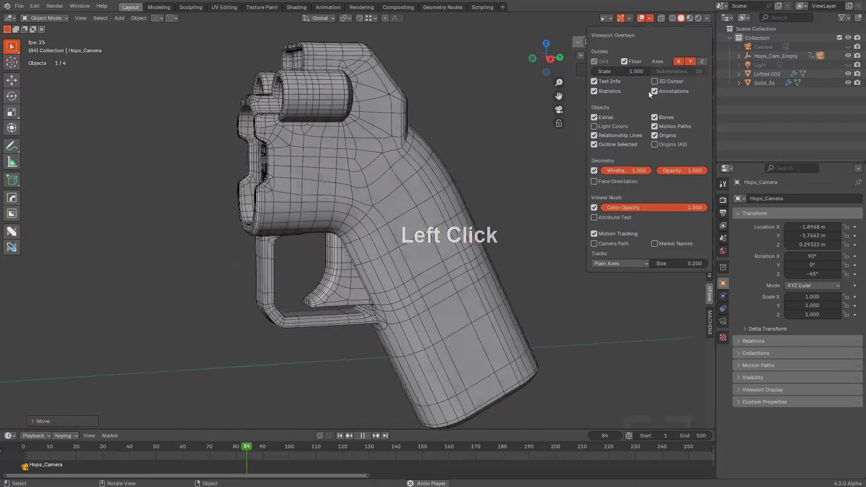
{"action": "mouse_move", "coordinate": [655, 81]}
{"action": "left_mouse_down"}
{"action": "mouse_move", "coordinate": [613, 83]}
{"action": "mouse_move", "coordinate": [658, 115]}
{"action": "mouse_move", "coordinate": [648, 142]}
{"action": "left_mouse_up"}
{"action": "left_click", "coordinate": [613, 82]}
{"action": "key", "text": "ctrl+z"}
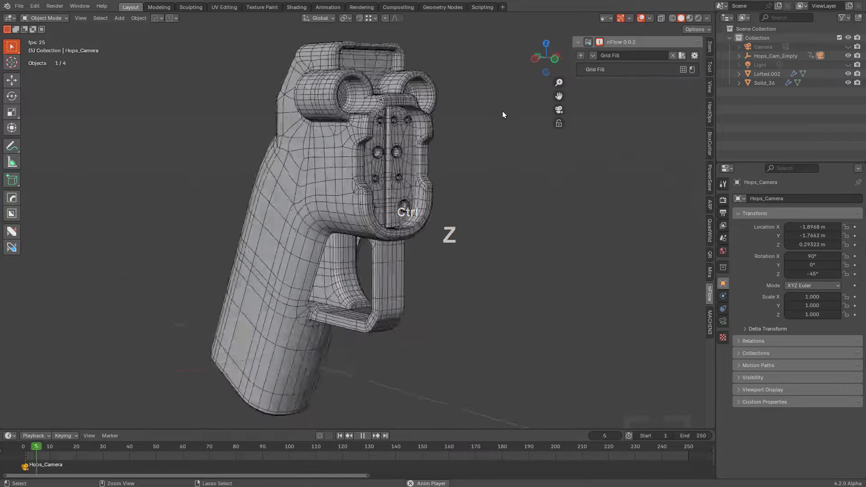
Step: Duplicate the current Layout workspace and hide the floor grid and axis lines in its viewport overlays
{"action": "left_click", "coordinate": [503, 7]}
{"action": "left_click", "coordinate": [483, 72]}
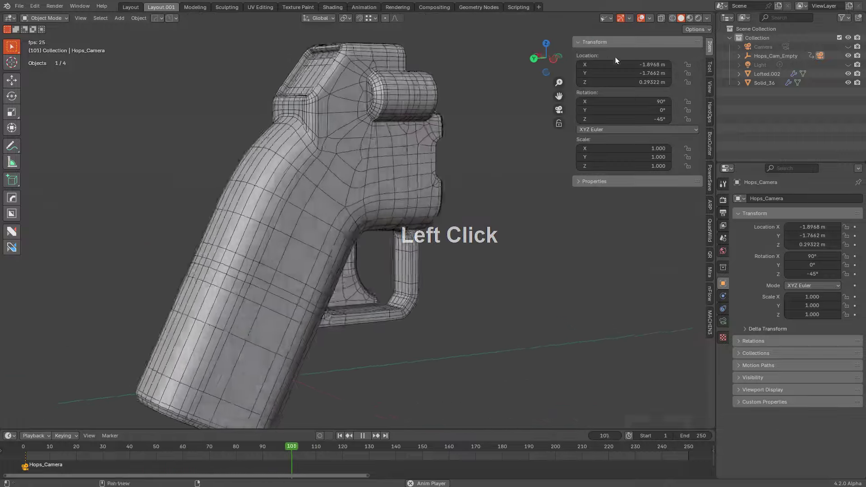
{"action": "left_click", "coordinate": [646, 19]}
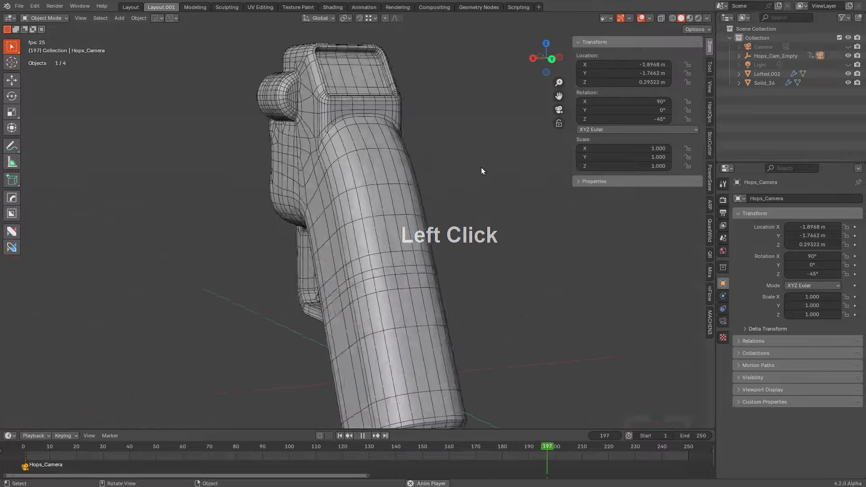
{"action": "left_click", "coordinate": [649, 19]}
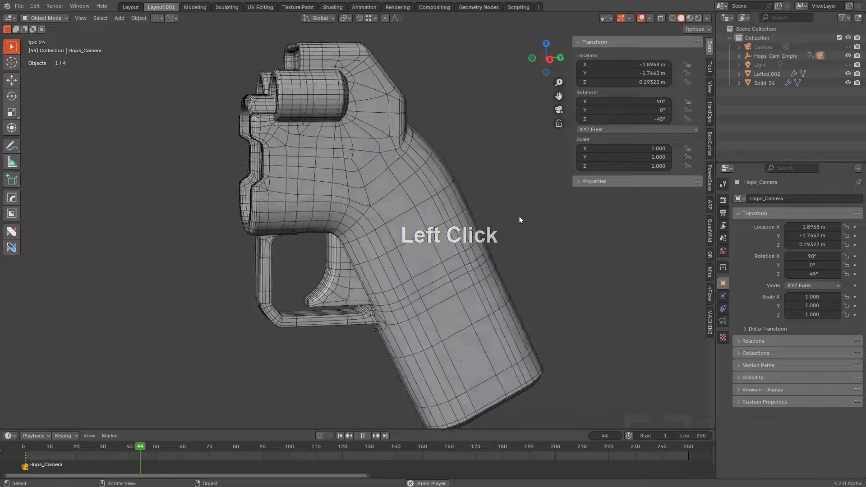
{"action": "middle_click_drag", "start_coordinate": [526, 228], "coordinate": [535, 225], "text": "ctrl"}
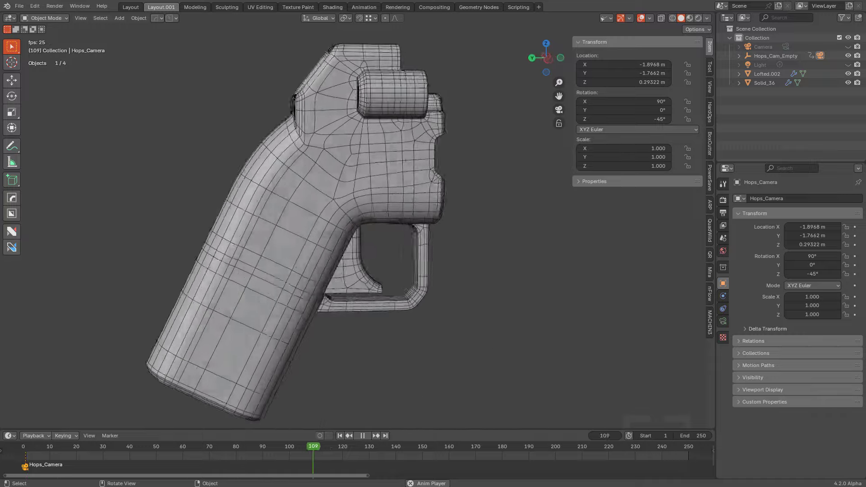
Step: Stop the playback and open the body mesh for face editing around the holes in its front plate
{"action": "key", "text": "Escape"}
{"action": "left_click", "coordinate": [373, 172]}
{"action": "key", "text": "KP_Decimal"}
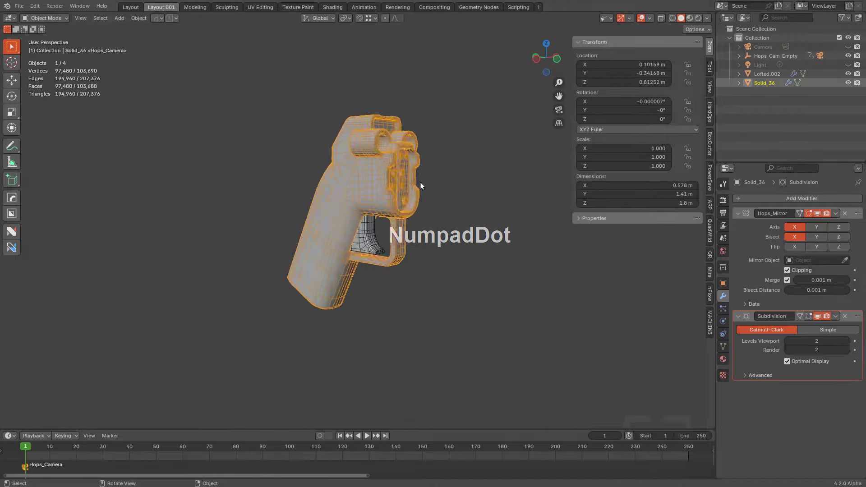
{"action": "scroll", "coordinate": [325, 187], "scroll_direction": "up", "scroll_amount": 5}
{"action": "middle_click_drag", "start_coordinate": [421, 186], "coordinate": [361, 235]}
{"action": "scroll", "coordinate": [358, 259], "scroll_direction": "down", "scroll_amount": 1}
{"action": "key", "text": "Tab"}
{"action": "key", "text": "3"}
{"action": "scroll", "coordinate": [353, 237], "scroll_direction": "up", "scroll_amount": 6}
Step: Extract the inner wall faces of the five holes on one half of the front plate as a separate piece with HardOps To_Shape
{"action": "left_click", "coordinate": [377, 274], "text": "alt"}
{"action": "left_click", "coordinate": [353, 131], "text": "alt+shift"}
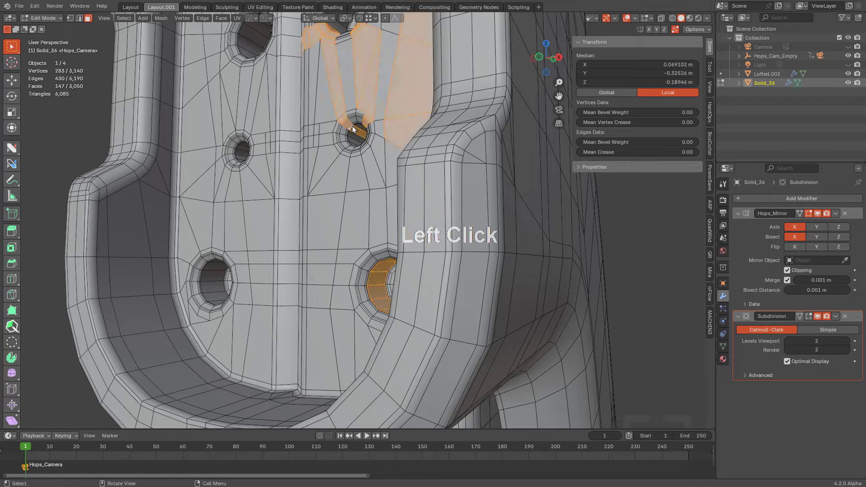
{"action": "key", "text": "ctrl+z"}
{"action": "left_click", "coordinate": [354, 131], "text": "alt+shift"}
{"action": "middle_click_drag", "start_coordinate": [365, 64], "coordinate": [367, 246]}
{"action": "left_click", "coordinate": [367, 165], "text": "alt+shift"}
{"action": "left_click", "coordinate": [358, 112], "text": "alt+shift"}
{"action": "middle_click_drag", "start_coordinate": [373, 114], "coordinate": [479, 118]}
{"action": "left_click", "coordinate": [495, 110], "text": "alt+shift"}
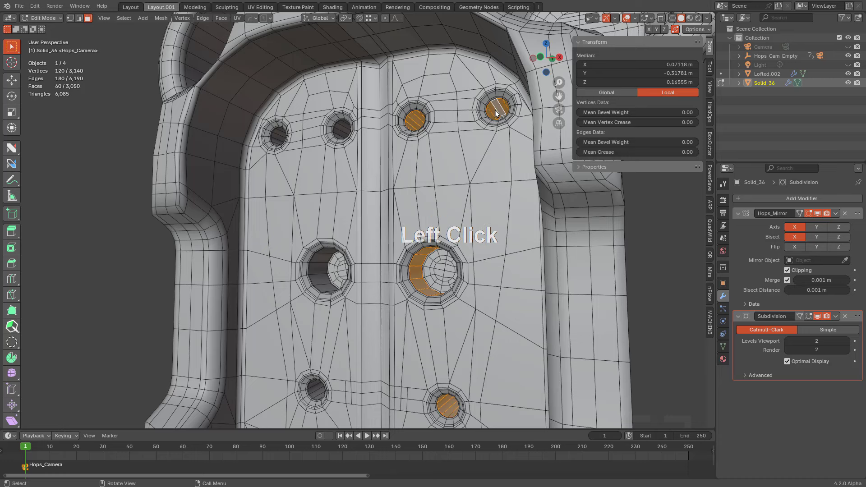
{"action": "key", "text": "q"}
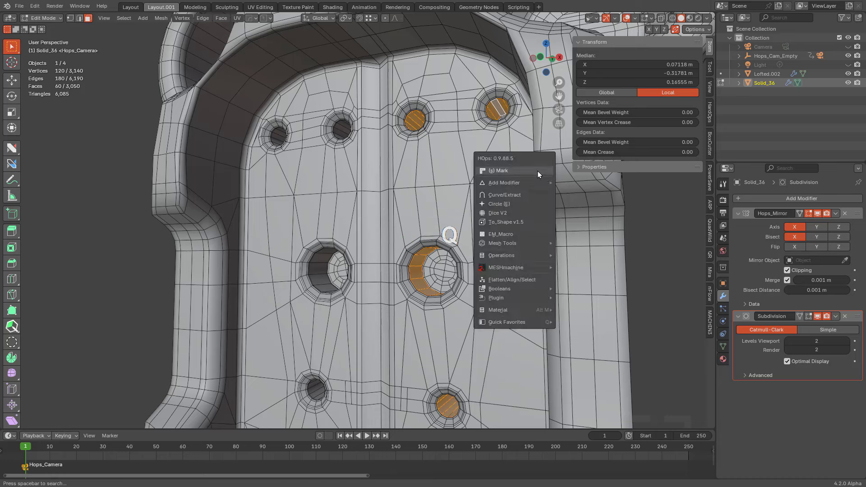
{"action": "key", "text": "q"}
{"action": "left_click", "coordinate": [484, 212], "text": "ctrl"}
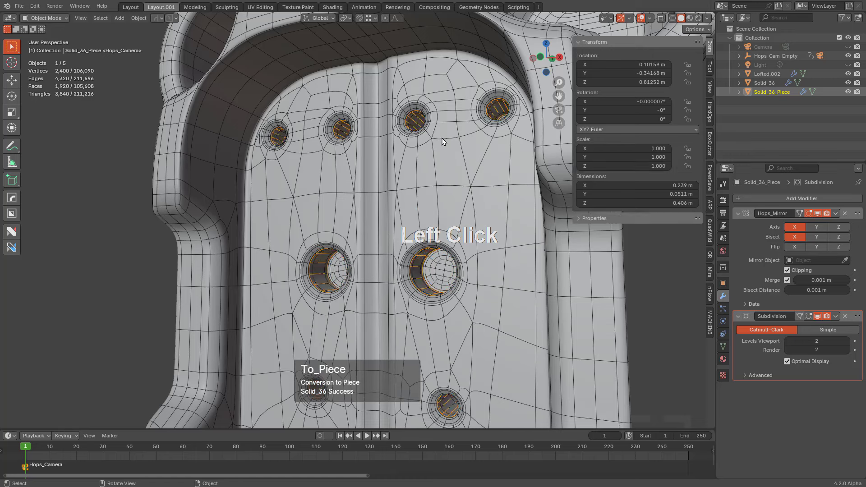
Step: Isolate the extracted piece in local view and fill the open ends of its five cylinders with faces
{"action": "key", "text": "Tab"}
{"action": "key", "text": "KP_Divide"}
{"action": "middle_click_drag", "start_coordinate": [437, 143], "coordinate": [437, 208], "text": "shift"}
{"action": "key", "text": "f"}
{"action": "scroll", "coordinate": [496, 258], "scroll_direction": "up", "scroll_amount": 3}
{"action": "middle_click_drag", "start_coordinate": [520, 278], "coordinate": [451, 269]}
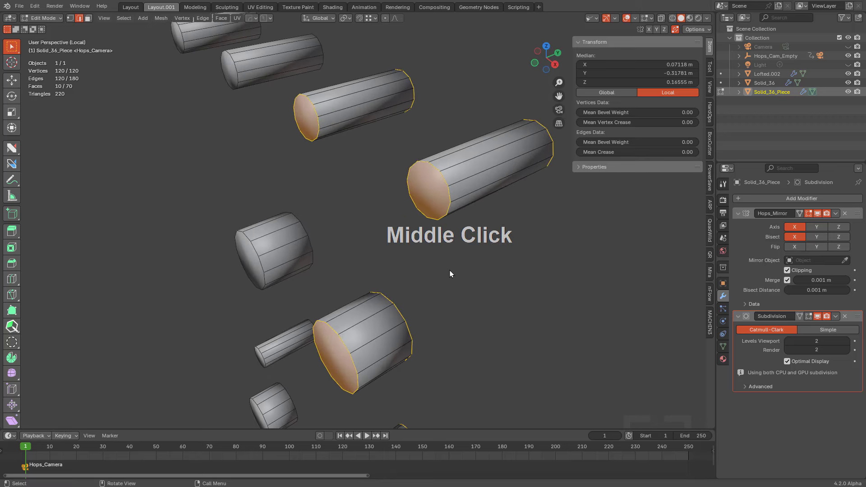
{"action": "key", "text": "3"}
{"action": "left_click", "coordinate": [375, 331], "text": "alt"}
{"action": "key", "text": "ctrl+z"}
{"action": "key", "text": "ctrl+z"}
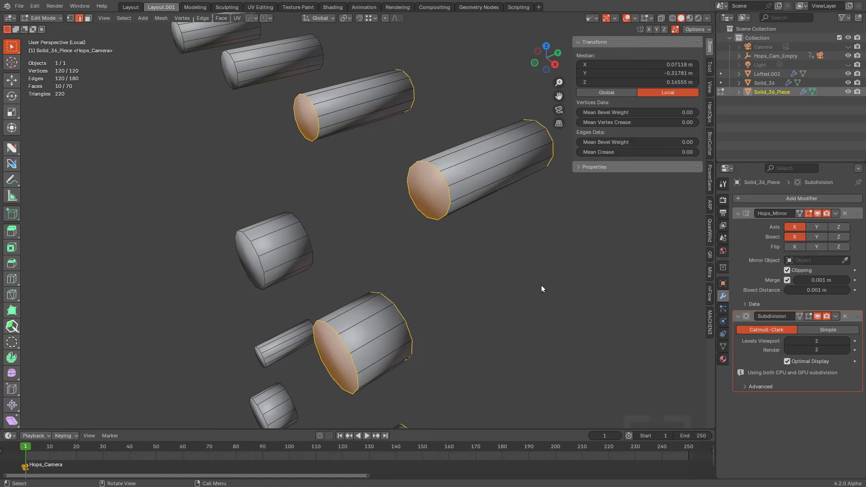
Step: Invert the selection to the cylinders' side faces, inset them by about 0.0043 m, and save the file
{"action": "scroll", "coordinate": [495, 279], "scroll_direction": "down", "scroll_amount": 2}
{"action": "middle_click_drag", "start_coordinate": [494, 279], "coordinate": [503, 247]}
{"action": "key", "text": "x"}
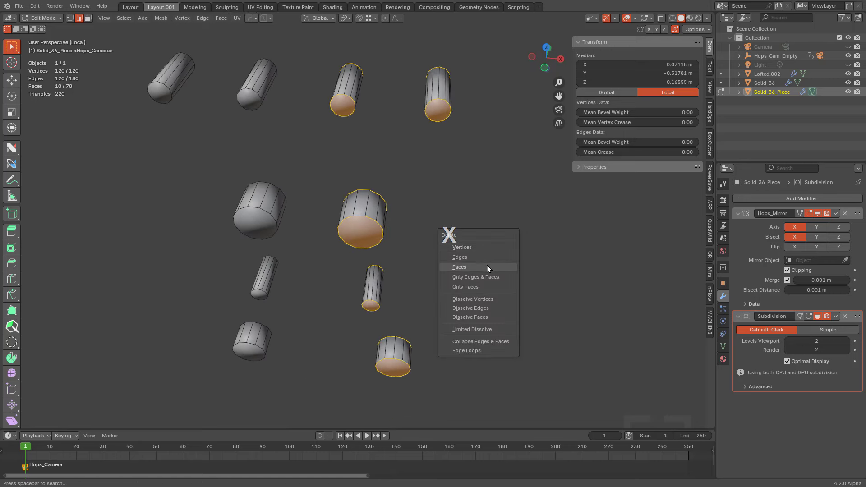
{"action": "left_click", "coordinate": [350, 202]}
{"action": "key", "text": "3"}
{"action": "key", "text": "ctrl+i"}
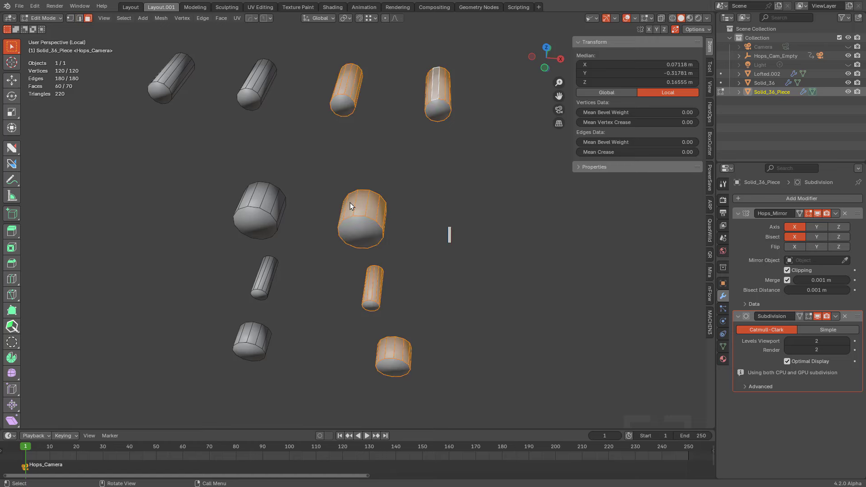
{"action": "key", "text": "i"}
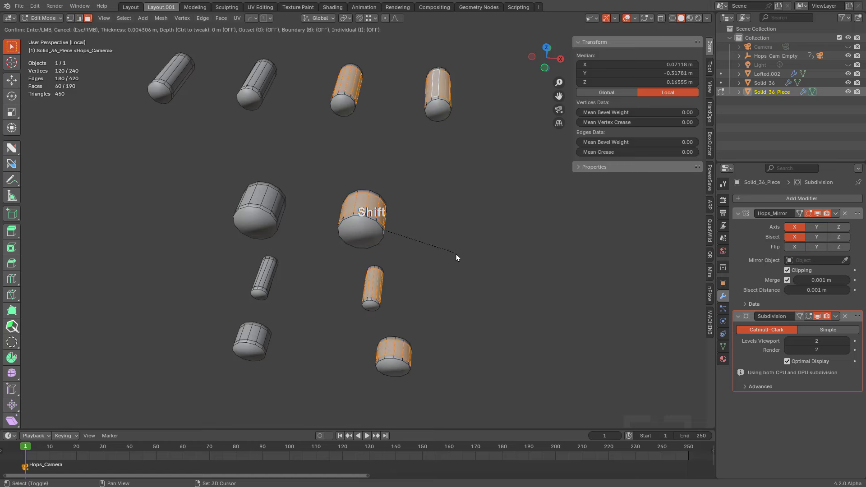
{"action": "left_click", "coordinate": [454, 256], "text": "shift"}
{"action": "key", "text": "ctrl+s"}
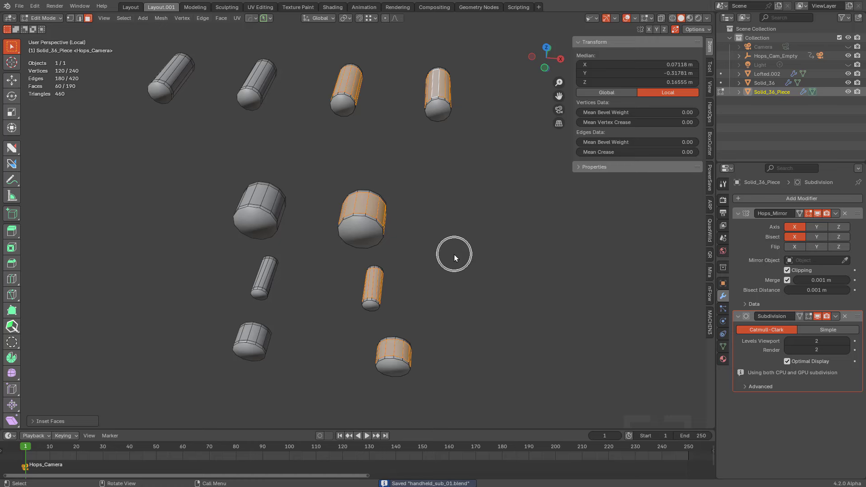
Step: Grow and invert the selection to isolate the cylinders' end caps, and delete those faces
{"action": "key", "text": "ctrl+KP_Add"}
{"action": "key", "text": "ctrl+i"}
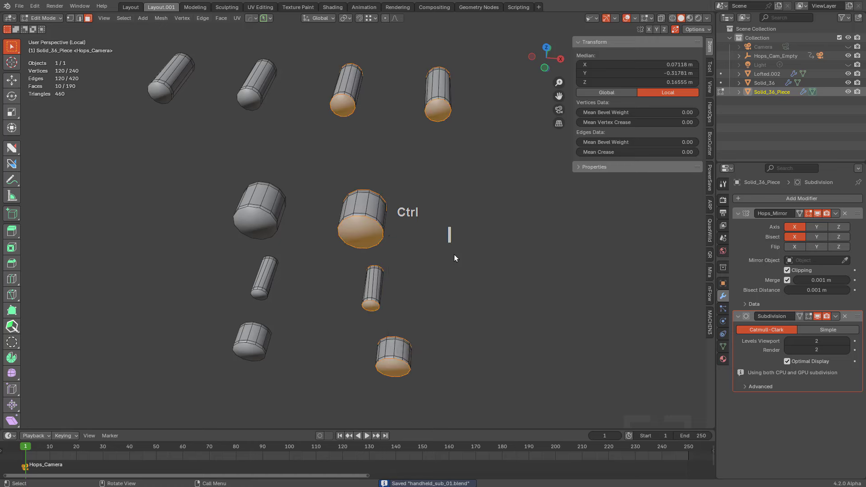
{"action": "key", "text": "x"}
{"action": "left_click_drag", "start_coordinate": [454, 255], "coordinate": [436, 273]}
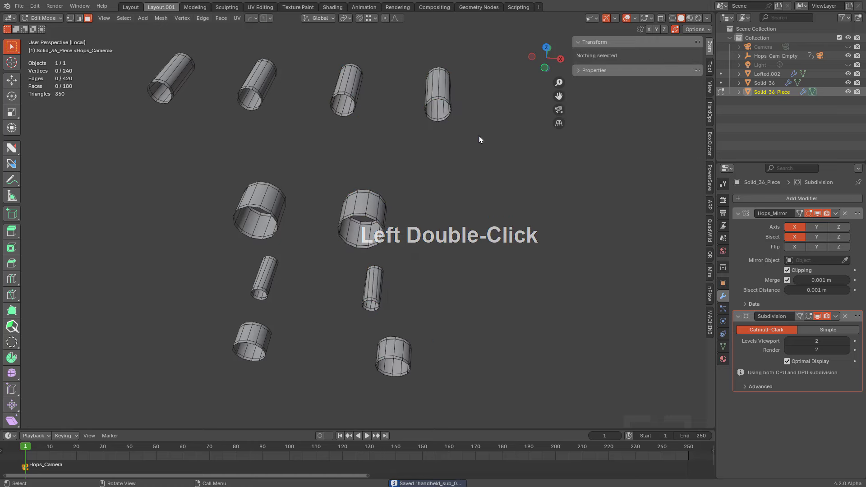
Step: Replace the nFlow Topotool v1 preset with the Singular_Cases set and activate its Grid Fill preset
{"action": "left_click", "coordinate": [710, 294]}
{"action": "left_click", "coordinate": [605, 55]}
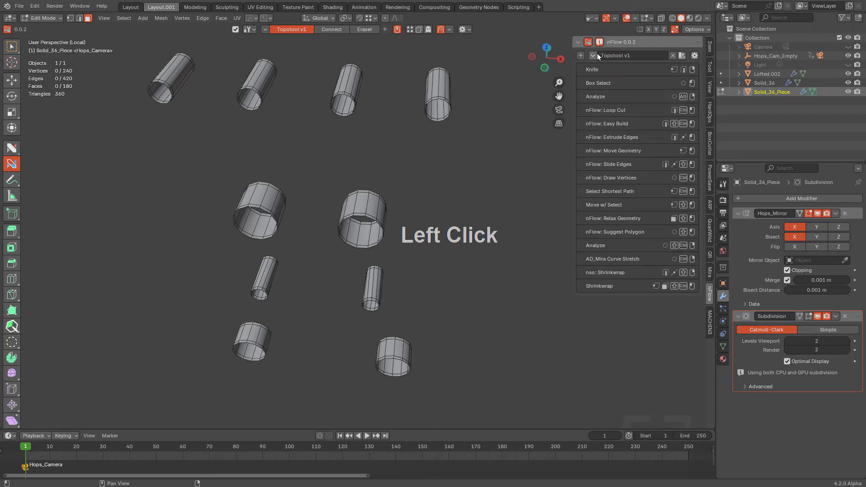
{"action": "left_click", "coordinate": [673, 55]}
{"action": "left_click", "coordinate": [678, 55]}
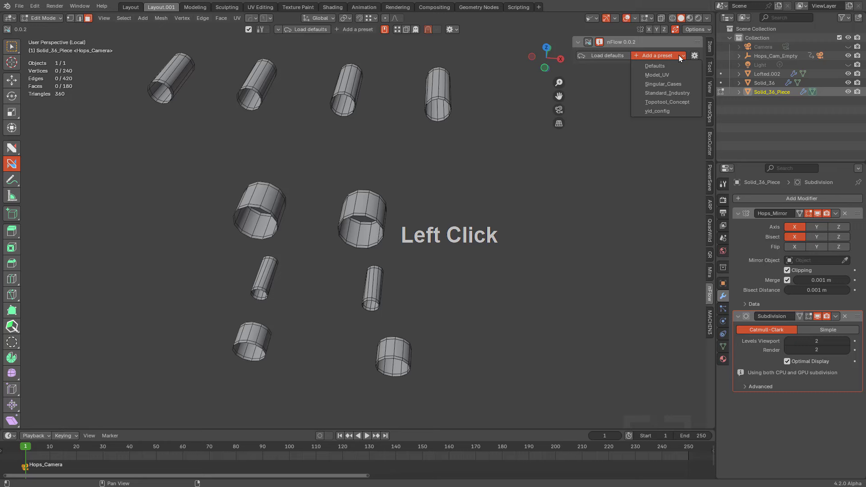
{"action": "left_click", "coordinate": [678, 85]}
{"action": "left_click", "coordinate": [594, 55]}
{"action": "left_click", "coordinate": [600, 75]}
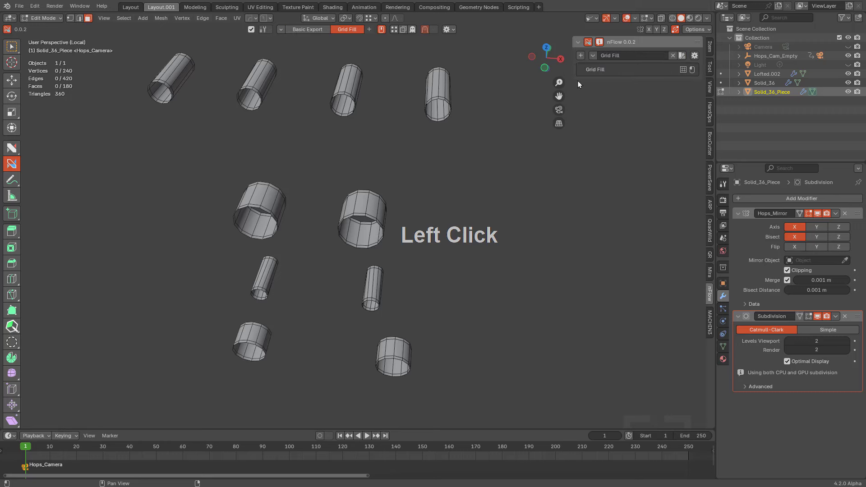
Step: Grid-fill the open front ends of the five cylinders and return to the selection tool in face mode
{"action": "left_click", "coordinate": [345, 106]}
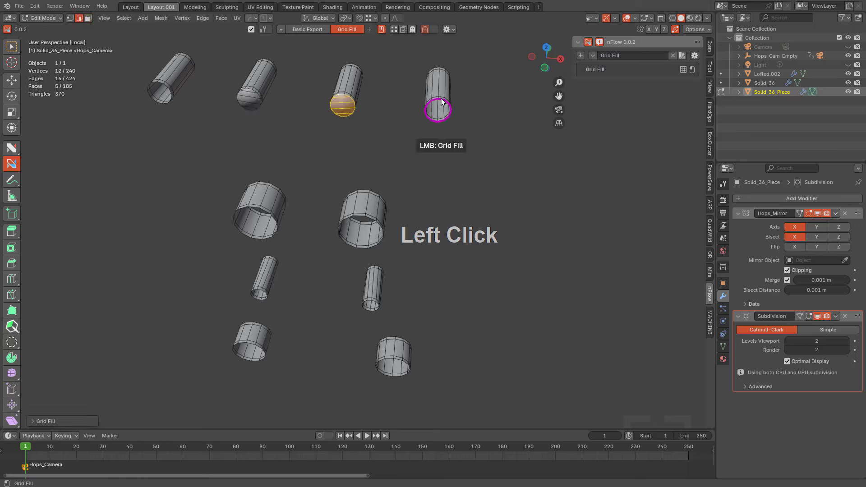
{"action": "left_click", "coordinate": [438, 109]}
{"action": "left_click", "coordinate": [364, 207]}
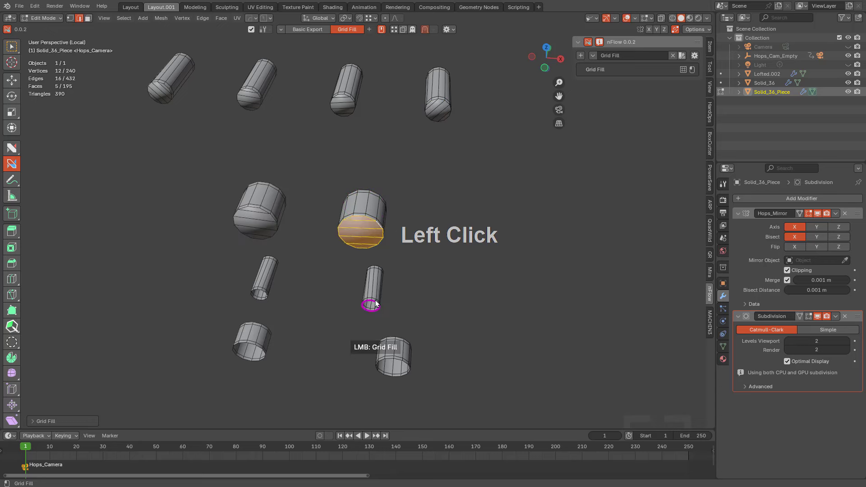
{"action": "left_click", "coordinate": [370, 304]}
{"action": "left_click", "coordinate": [397, 356]}
{"action": "scroll", "coordinate": [378, 174], "scroll_direction": "up", "scroll_amount": 4}
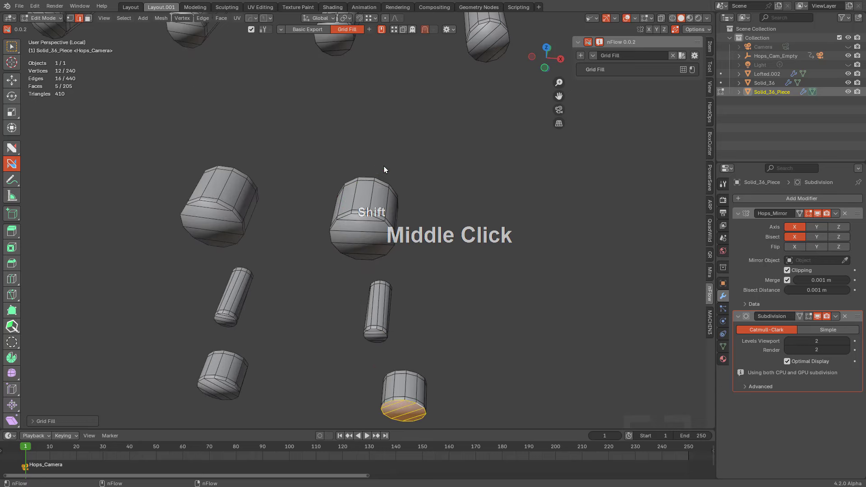
{"action": "left_click", "coordinate": [361, 126]}
{"action": "key", "text": "3"}
{"action": "key", "text": "w"}
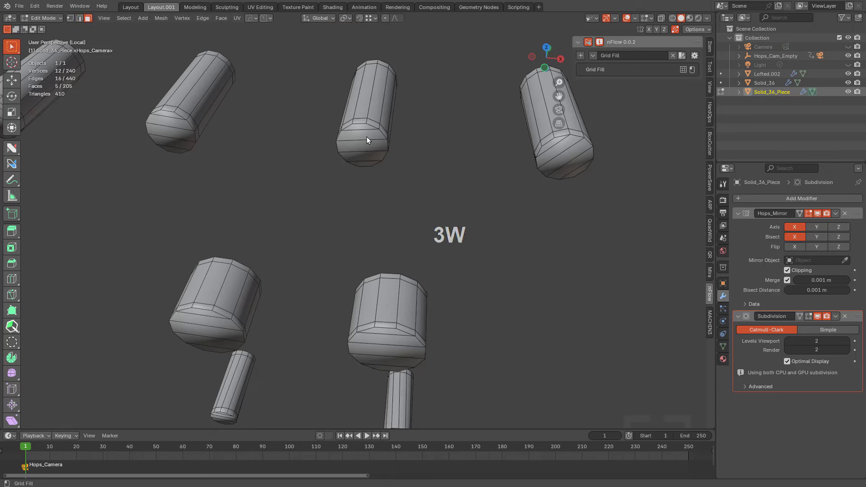
{"action": "left_click", "coordinate": [363, 127]}
{"action": "left_click", "coordinate": [369, 150], "text": "shift"}
{"action": "left_click", "coordinate": [366, 159], "text": "shift"}
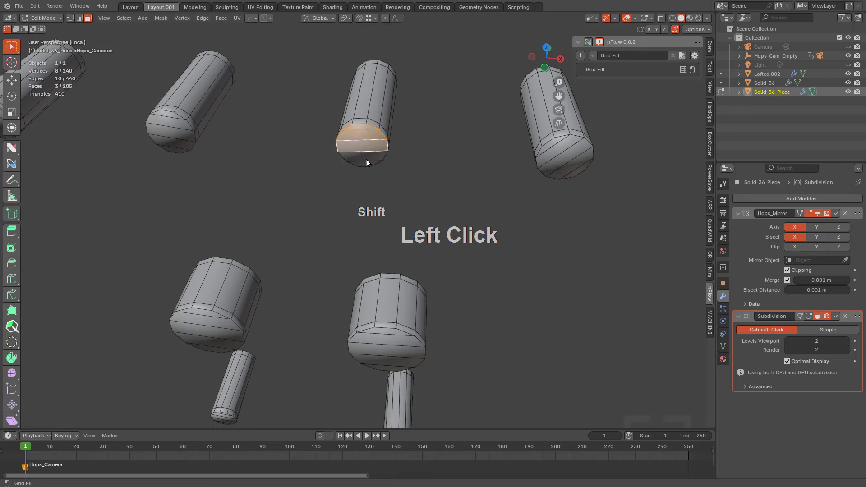
Step: Select the front end-cap faces of all the cylinders, inset them slightly, and return to object mode
{"action": "middle_click_drag", "start_coordinate": [367, 159], "coordinate": [318, 186]}
{"action": "key", "text": "KP_5"}
{"action": "key", "text": "alt+z"}
{"action": "scroll", "coordinate": [406, 260], "scroll_direction": "down", "scroll_amount": 2}
{"action": "scroll", "coordinate": [500, 301], "scroll_direction": "up", "scroll_amount": 5}
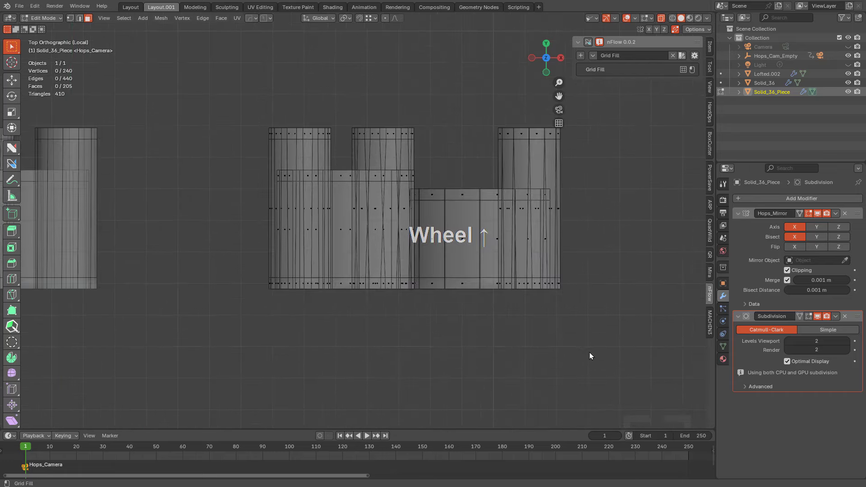
{"action": "left_click_drag", "start_coordinate": [632, 359], "coordinate": [211, 285]}
{"action": "key", "text": "alt+z"}
{"action": "middle_click_drag", "start_coordinate": [210, 285], "coordinate": [478, 147]}
{"action": "scroll", "coordinate": [519, 279], "scroll_direction": "up", "scroll_amount": 2}
{"action": "scroll", "coordinate": [566, 304], "scroll_direction": "down", "scroll_amount": 1}
{"action": "key", "text": "i"}
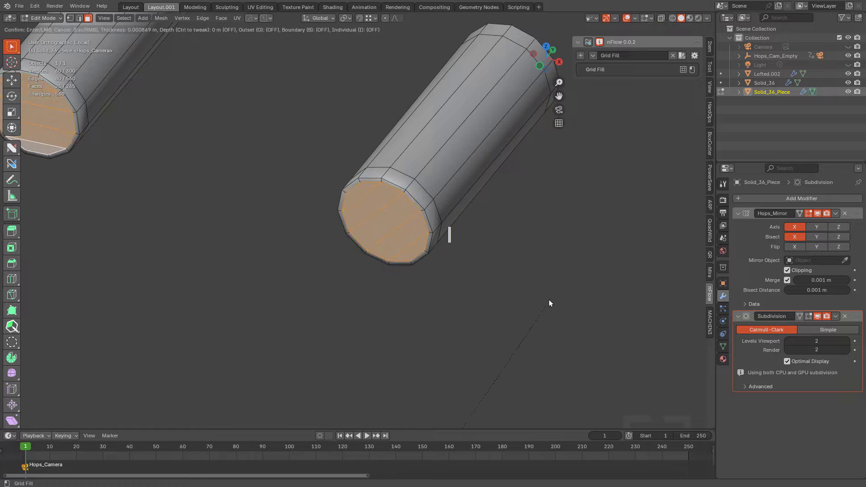
{"action": "left_click", "coordinate": [526, 297]}
{"action": "key", "text": "Tab"}
{"action": "scroll", "coordinate": [431, 253], "scroll_direction": "down", "scroll_amount": 4}
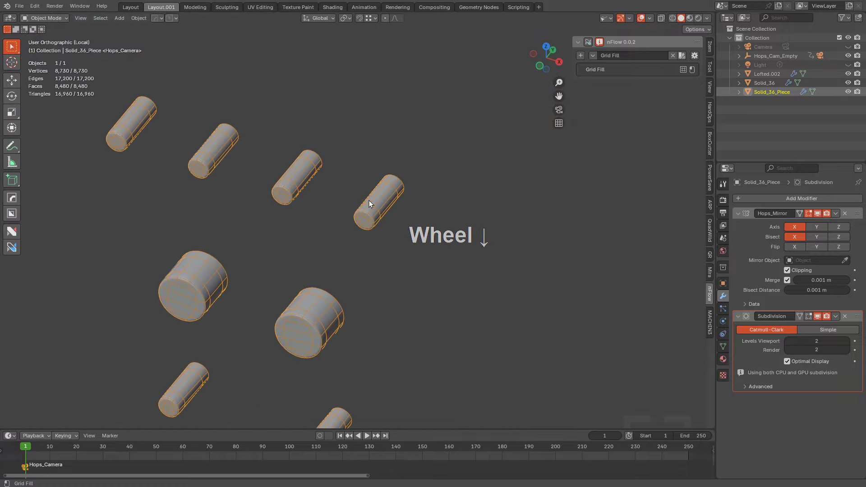
Step: Bring back the full model, shift the pin inserts along Y relative to the front plate's holes, and clear the selection
{"action": "key", "text": "KP_Divide"}
{"action": "middle_click_drag", "start_coordinate": [368, 205], "coordinate": [397, 166]}
{"action": "key", "text": "g"}
{"action": "key", "text": "y"}
{"action": "key", "text": "t"}
{"action": "key", "text": "alt+a"}
{"action": "scroll", "coordinate": [397, 166], "scroll_direction": "up", "scroll_amount": 3}
{"action": "left_click", "coordinate": [396, 166]}
Step: Edit the main body and add a centred loop cut around the inner wall of the large tube
{"action": "scroll", "coordinate": [413, 156], "scroll_direction": "down", "scroll_amount": 5}
{"action": "middle_click_drag", "start_coordinate": [431, 143], "coordinate": [352, 214]}
{"action": "left_click", "coordinate": [396, 140]}
{"action": "scroll", "coordinate": [384, 234], "scroll_direction": "up", "scroll_amount": 7}
{"action": "left_click", "coordinate": [360, 216]}
{"action": "scroll", "coordinate": [281, 203], "scroll_direction": "up", "scroll_amount": 2}
{"action": "key", "text": "Tab"}
{"action": "key", "text": "3"}
{"action": "key", "text": "ctrl+r"}
{"action": "left_click", "coordinate": [247, 213]}
{"action": "right_click", "coordinate": [247, 212]}
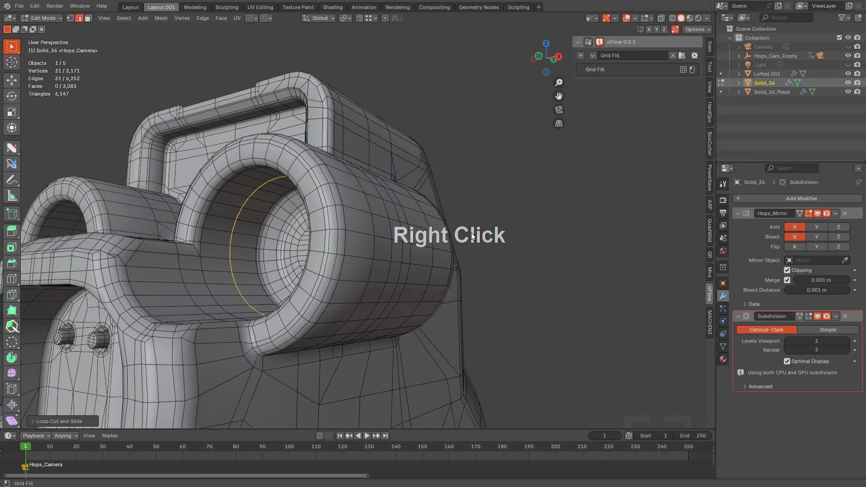
Step: Extract the new edge loop as a separate object with HardOps To_Piece and open it for editing
{"action": "key", "text": "q"}
{"action": "left_click", "coordinate": [450, 233], "text": "ctrl"}
{"action": "key", "text": "Tab"}
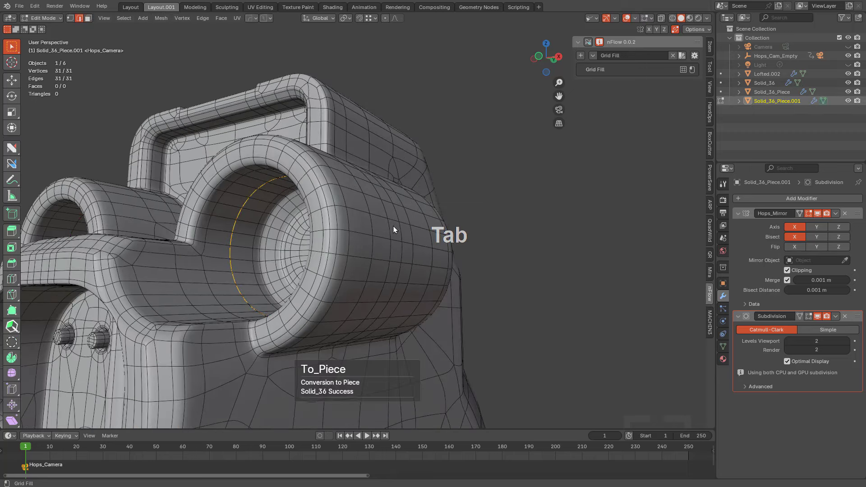
Step: Extrude the extracted ring forward along Y past the tube's opening and fill its front end with a face
{"action": "middle_click_drag", "start_coordinate": [393, 226], "coordinate": [367, 213]}
{"action": "key", "text": "g"}
{"action": "right_click", "coordinate": [318, 204]}
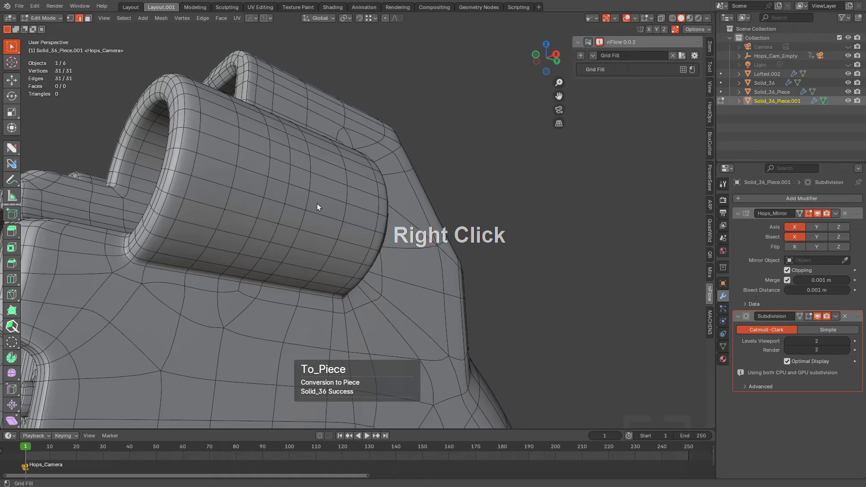
{"action": "key", "text": "e"}
{"action": "key", "text": "y"}
{"action": "left_click", "coordinate": [265, 182]}
{"action": "key", "text": "f"}
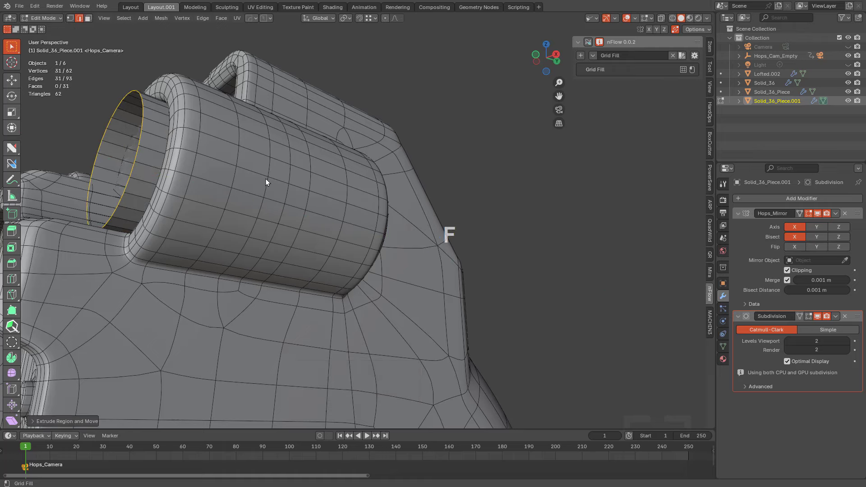
Step: Bevel the boundary of the plug's front face with the Edit Multi tool at an offset of 0.020
{"action": "middle_click_drag", "start_coordinate": [267, 184], "coordinate": [283, 203]}
{"action": "key", "text": "alt+z"}
{"action": "middle_click_drag", "start_coordinate": [329, 220], "coordinate": [270, 246]}
{"action": "scroll", "coordinate": [441, 182], "scroll_direction": "up", "scroll_amount": 3}
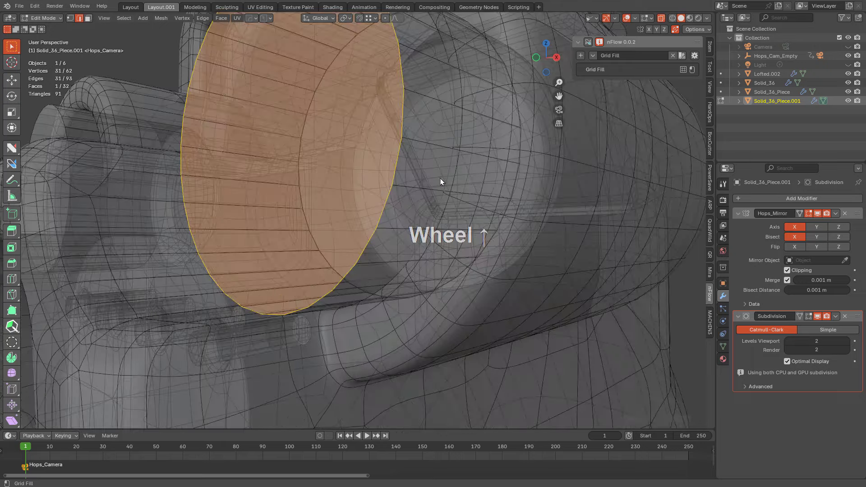
{"action": "scroll", "coordinate": [429, 199], "scroll_direction": "down", "scroll_amount": 1}
{"action": "key", "text": "shift+space"}
{"action": "left_click", "coordinate": [413, 173]}
{"action": "key", "text": "s"}
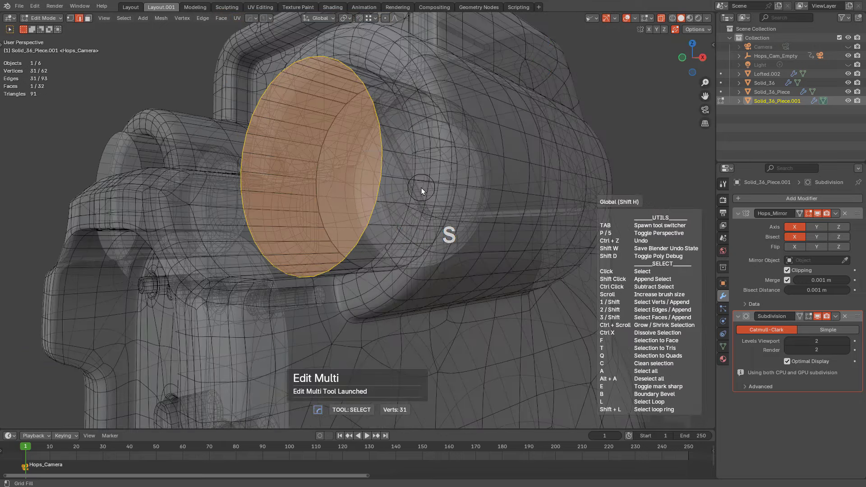
{"action": "key", "text": "b"}
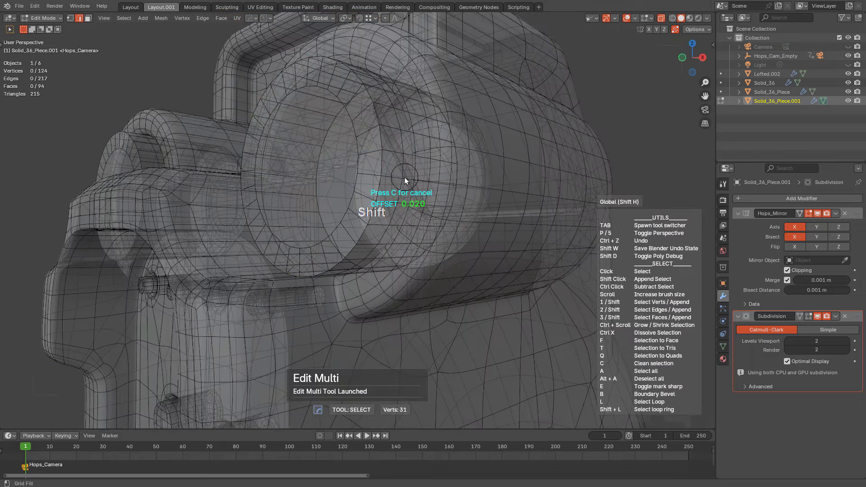
{"action": "left_click", "coordinate": [405, 177]}
Step: Turn off x-ray and delete the large n-gon face at the centre of the plug's front
{"action": "key", "text": "alt+z"}
{"action": "middle_click_drag", "start_coordinate": [446, 194], "coordinate": [488, 217]}
{"action": "key", "text": "alt+space"}
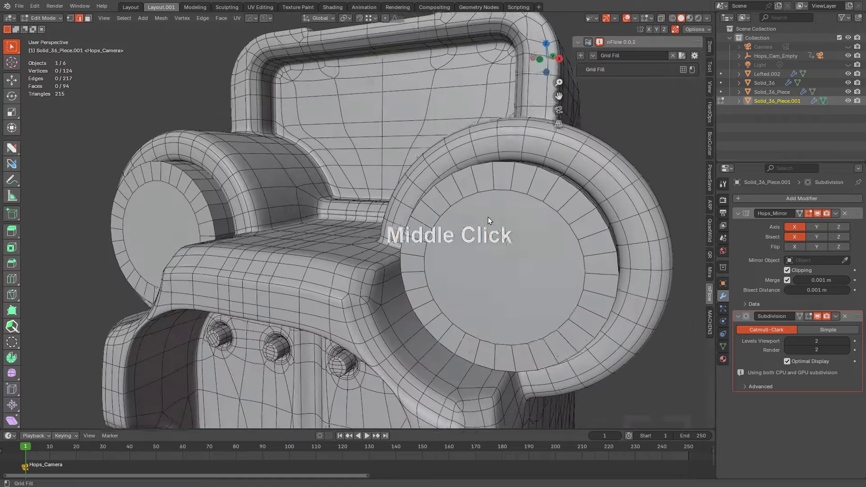
{"action": "left_click", "coordinate": [489, 233]}
{"action": "key", "text": "x"}
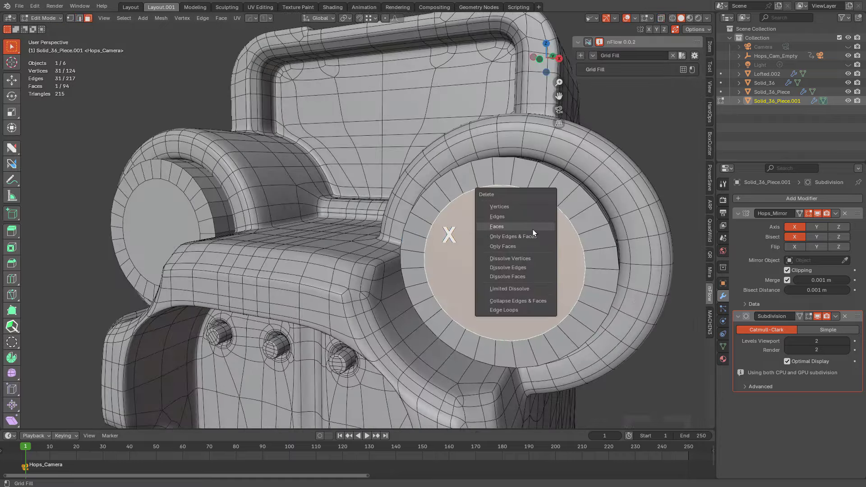
{"action": "left_click", "coordinate": [534, 228]}
Step: Extrude the open edge loop on the plug's front and scale it inward to form another face ring
{"action": "middle_click_drag", "start_coordinate": [534, 228], "coordinate": [481, 215], "text": "shift"}
{"action": "left_click", "coordinate": [459, 186], "text": "alt"}
{"action": "key", "text": "e"}
{"action": "right_click", "coordinate": [538, 265]}
{"action": "key", "text": "s"}
{"action": "left_click", "coordinate": [513, 256]}
Step: Frame the innermost edge loop in the orthographic front view and hide the rest of the plug's geometry
{"action": "mouse_move", "coordinate": [512, 255]}
{"action": "middle_mouse_down"}
{"action": "mouse_move", "coordinate": [515, 242]}
{"action": "mouse_move", "coordinate": [524, 245]}
{"action": "middle_mouse_up"}
{"action": "key", "text": "KP_5"}
{"action": "key", "text": "KP_Decimal"}
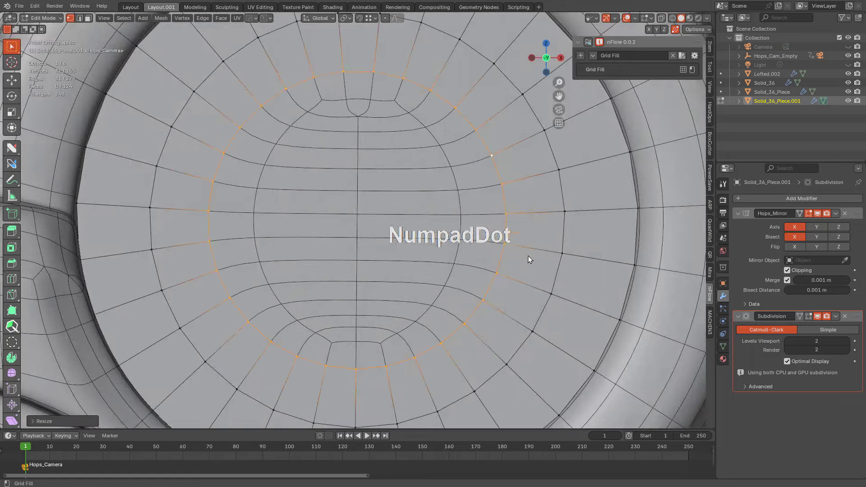
{"action": "key", "text": "shift+h"}
{"action": "scroll", "coordinate": [383, 232], "scroll_direction": "down", "scroll_amount": 3}
Step: Connect the loop's opposite mid-height vertices with an edge and fill the strip directly below it with a face
{"action": "left_click", "coordinate": [271, 215]}
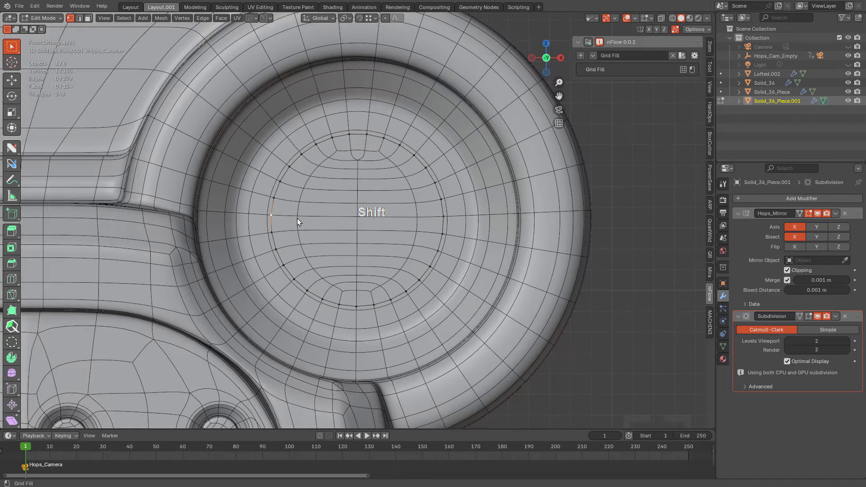
{"action": "left_click", "coordinate": [442, 216], "text": "shift"}
{"action": "key", "text": "f"}
{"action": "key", "text": "f"}
{"action": "key", "text": "f"}
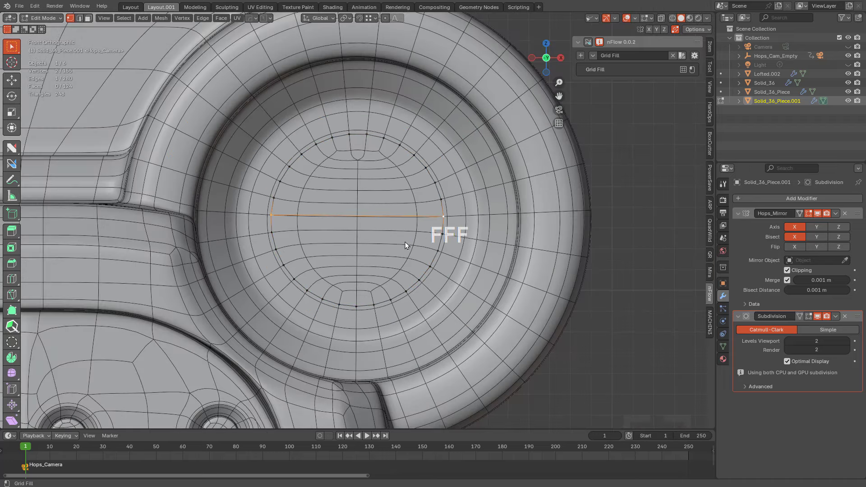
{"action": "left_click", "coordinate": [428, 233], "text": "shift"}
{"action": "left_click", "coordinate": [285, 234], "text": "shift"}
{"action": "key", "text": "f"}
{"action": "left_click", "coordinate": [334, 235]}
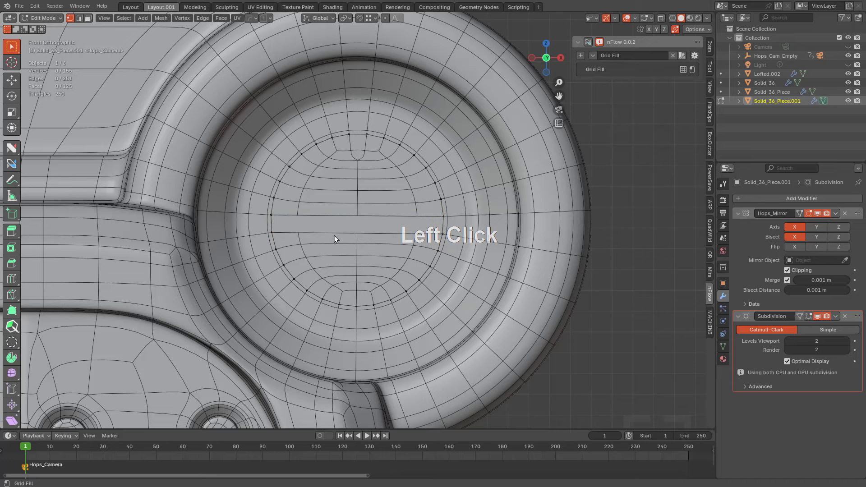
Step: Fill the lower half of the loop with successive horizontal face strips
{"action": "left_click", "coordinate": [286, 238]}
{"action": "left_click", "coordinate": [445, 238], "text": "shift"}
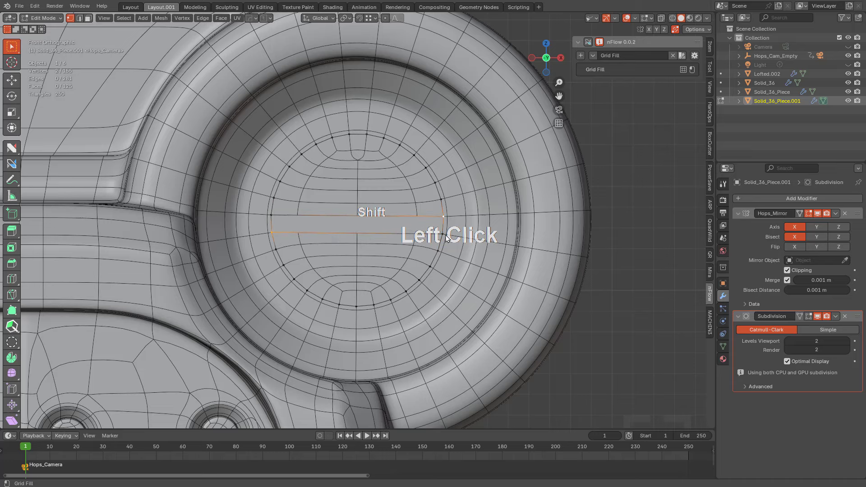
{"action": "middle_click_drag", "start_coordinate": [445, 238], "coordinate": [431, 255]}
{"action": "key", "text": "f"}
{"action": "key", "text": "f"}
{"action": "key", "text": "f"}
{"action": "key", "text": "f"}
{"action": "key", "text": "f"}
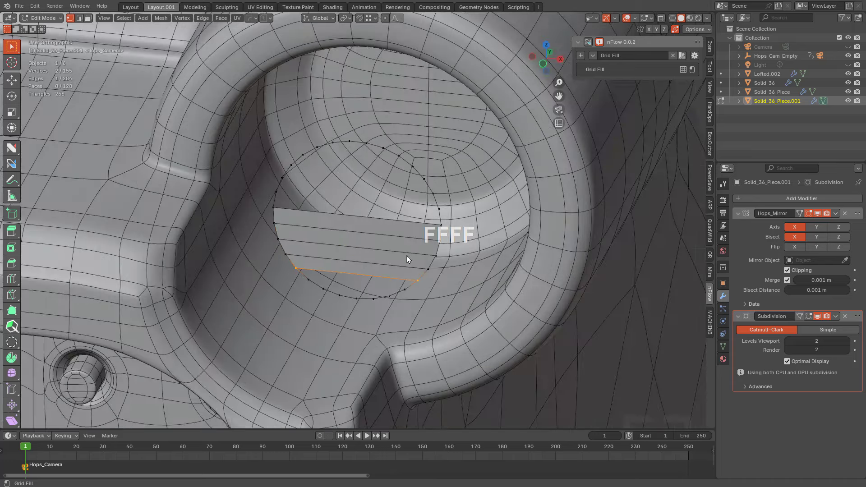
Step: Cut a centred vertical edge loop through the lower strips and fill the remaining gaps at the loop's bottom
{"action": "key", "text": "ctrl+r"}
{"action": "left_click", "coordinate": [356, 212]}
{"action": "right_click", "coordinate": [343, 277]}
{"action": "left_click", "coordinate": [326, 302]}
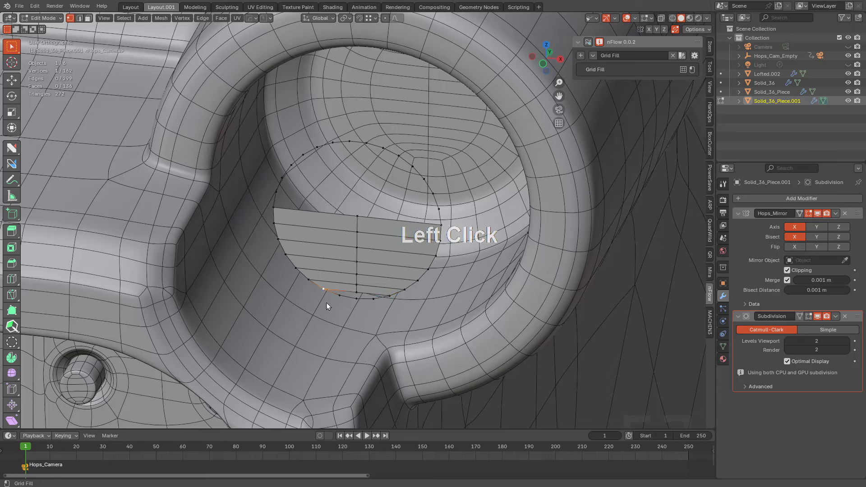
{"action": "left_click", "coordinate": [337, 305], "text": "shift"}
{"action": "key", "text": "f"}
{"action": "key", "text": "f"}
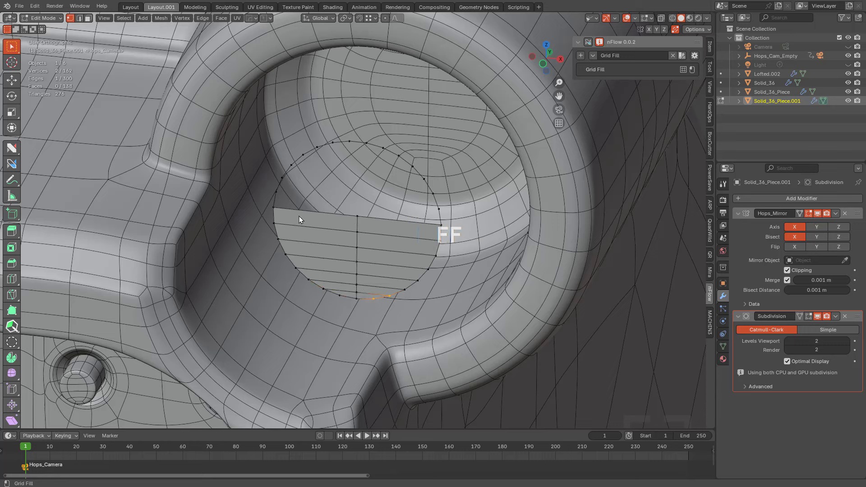
Step: Dissolve the vertical edge in the middle strip and fill the loop's upper half with successive horizontal face strips
{"action": "left_click", "coordinate": [279, 207]}
{"action": "key", "text": "2"}
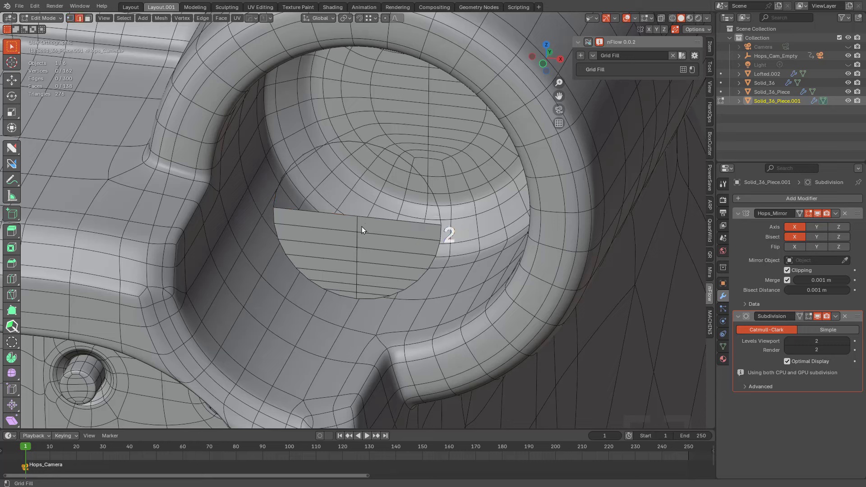
{"action": "left_click", "coordinate": [359, 226]}
{"action": "key", "text": "ctrl+x"}
{"action": "left_click", "coordinate": [332, 218]}
{"action": "key", "text": "f"}
{"action": "key", "text": "f"}
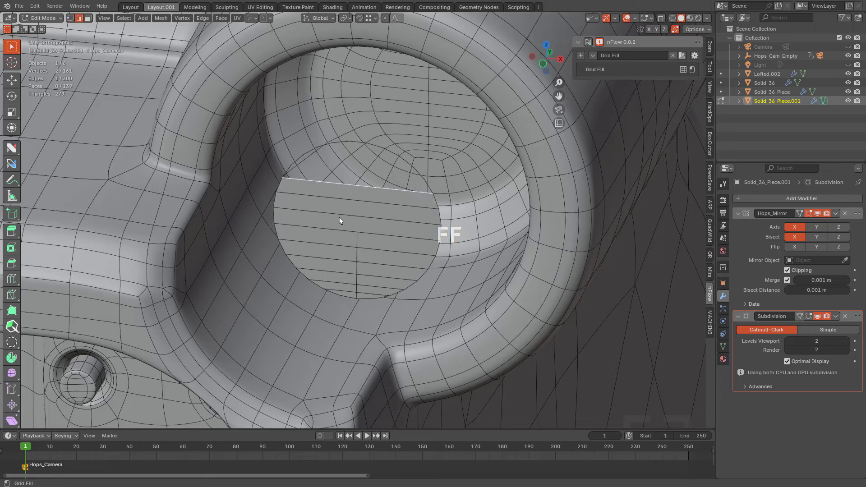
{"action": "key", "text": "f"}
{"action": "key", "text": "f"}
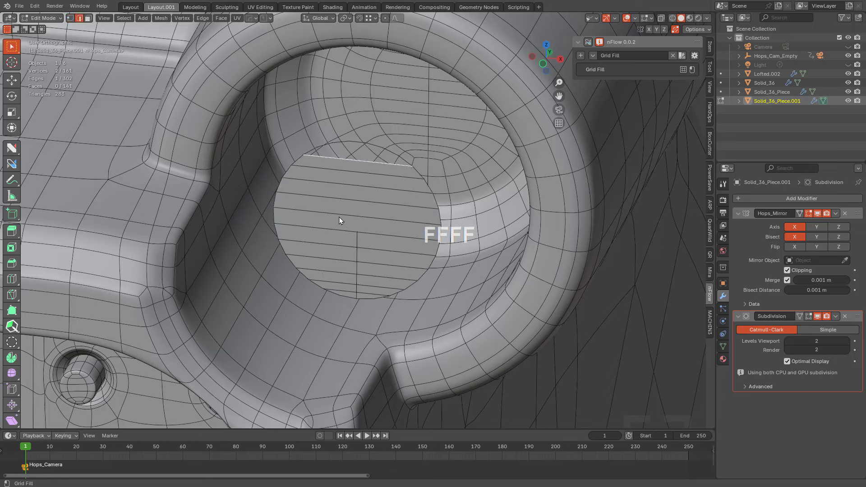
{"action": "key", "text": "f"}
Step: Cut a centred vertical edge loop through the upper strips and join it to the lower one across the middle strip
{"action": "key", "text": "ctrl+r"}
{"action": "left_click", "coordinate": [364, 170]}
{"action": "right_click", "coordinate": [364, 179]}
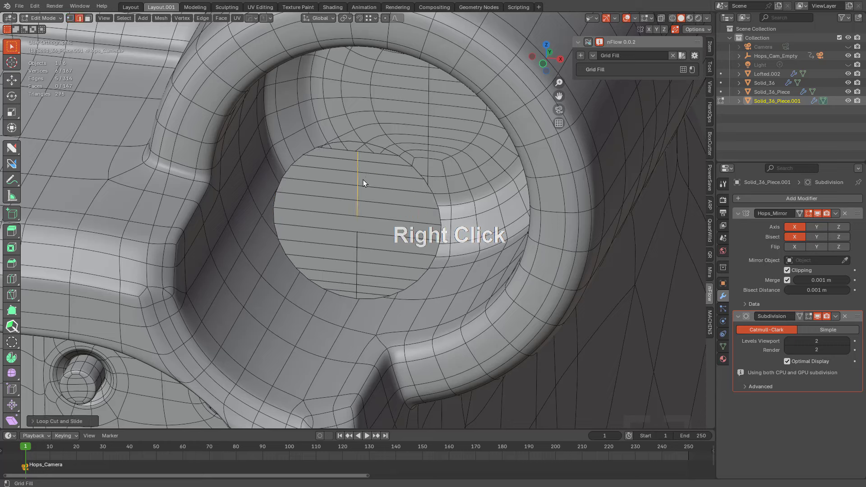
{"action": "key", "text": "1"}
{"action": "left_click_drag", "start_coordinate": [363, 231], "coordinate": [329, 225]}
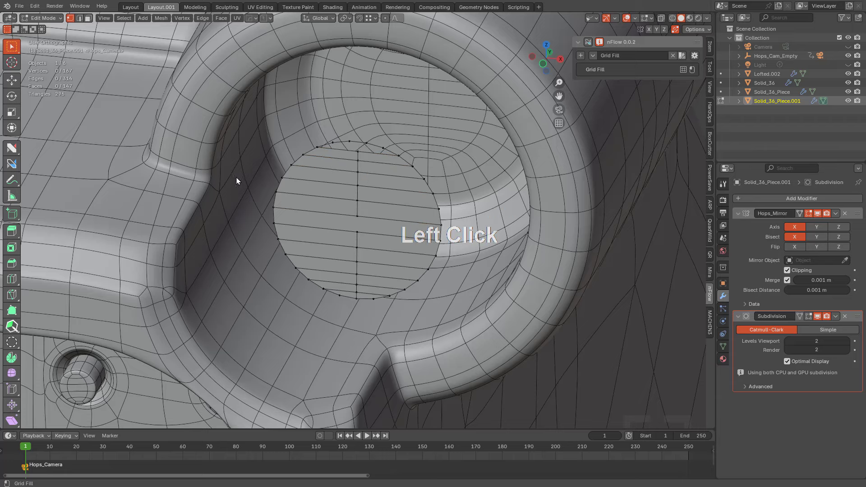
{"action": "left_click", "coordinate": [12, 148]}
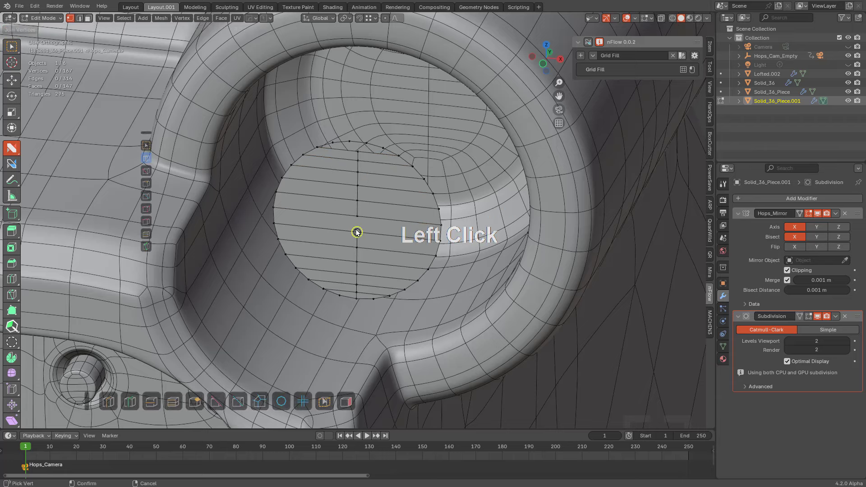
{"action": "left_click_drag", "start_coordinate": [357, 232], "coordinate": [356, 221]}
Step: Fill the remaining gaps at the loop's top with faces, deselect everything, and return to object mode
{"action": "scroll", "coordinate": [353, 270], "scroll_direction": "up", "scroll_amount": 5}
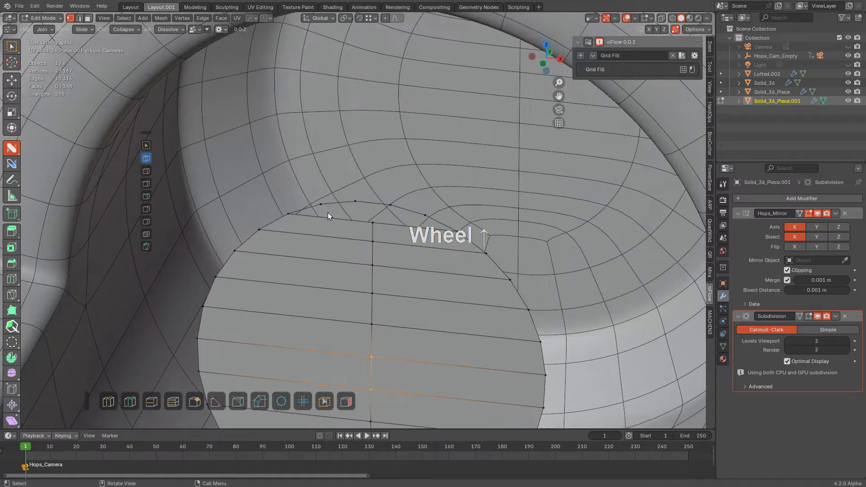
{"action": "left_click", "coordinate": [293, 211]}
{"action": "left_click", "coordinate": [328, 207], "text": "shift"}
{"action": "key", "text": "f"}
{"action": "left_click", "coordinate": [456, 220]}
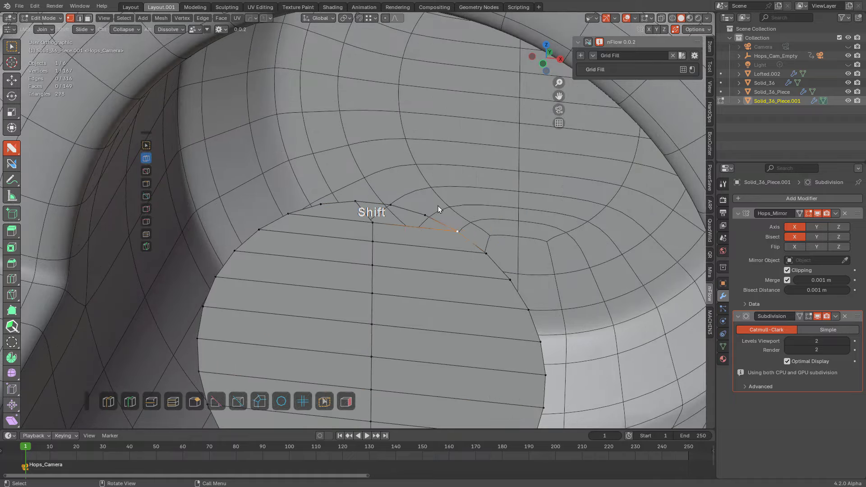
{"action": "left_click", "coordinate": [434, 207], "text": "shift"}
{"action": "key", "text": "f"}
{"action": "left_click", "coordinate": [356, 202], "text": "shift"}
{"action": "key", "text": "f"}
{"action": "key", "text": "alt+a"}
{"action": "scroll", "coordinate": [437, 210], "scroll_direction": "down", "scroll_amount": 2}
{"action": "key", "text": "Tab"}
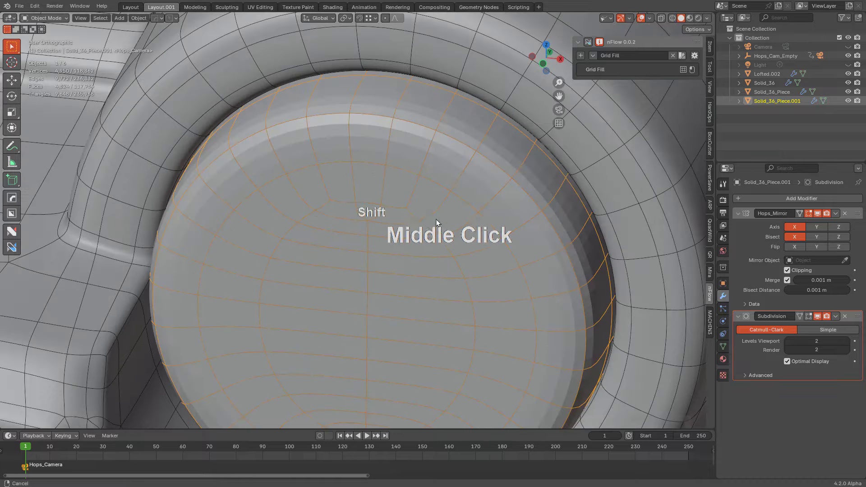
Step: Apply smooth shading to the plug object
{"action": "middle_click_drag", "start_coordinate": [438, 220], "coordinate": [437, 194], "text": "shift"}
{"action": "scroll", "coordinate": [437, 194], "scroll_direction": "down", "scroll_amount": 3}
{"action": "scroll", "coordinate": [437, 194], "scroll_direction": "down", "scroll_amount": 2}
{"action": "right_click", "coordinate": [393, 198]}
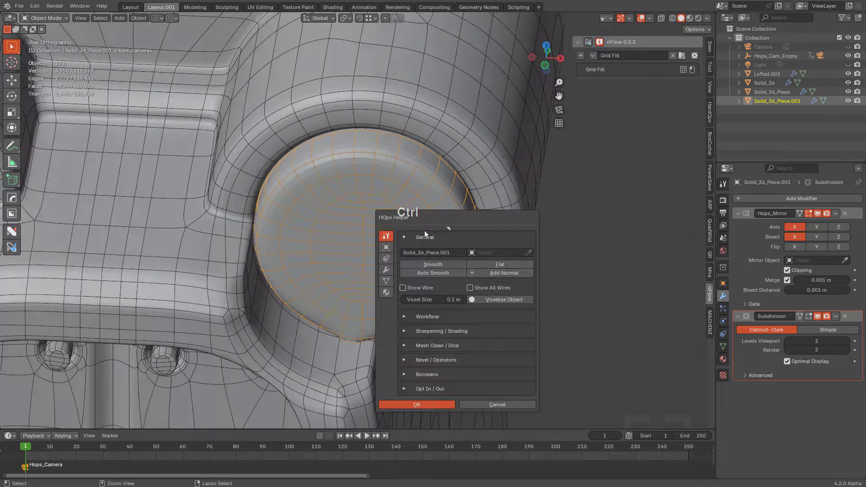
{"action": "left_click", "coordinate": [425, 261]}
Step: Reveal the plug's hidden geometry in edit mode and clear the selection
{"action": "scroll", "coordinate": [389, 265], "scroll_direction": "down", "scroll_amount": 2}
{"action": "middle_click_drag", "start_coordinate": [425, 261], "coordinate": [350, 272]}
{"action": "scroll", "coordinate": [431, 127], "scroll_direction": "down", "scroll_amount": 3}
{"action": "scroll", "coordinate": [421, 180], "scroll_direction": "up", "scroll_amount": 4}
{"action": "scroll", "coordinate": [350, 272], "scroll_direction": "up", "scroll_amount": 2}
{"action": "key", "text": "Tab"}
{"action": "middle_click_drag", "start_coordinate": [323, 228], "coordinate": [331, 202]}
{"action": "key", "text": "alt+h"}
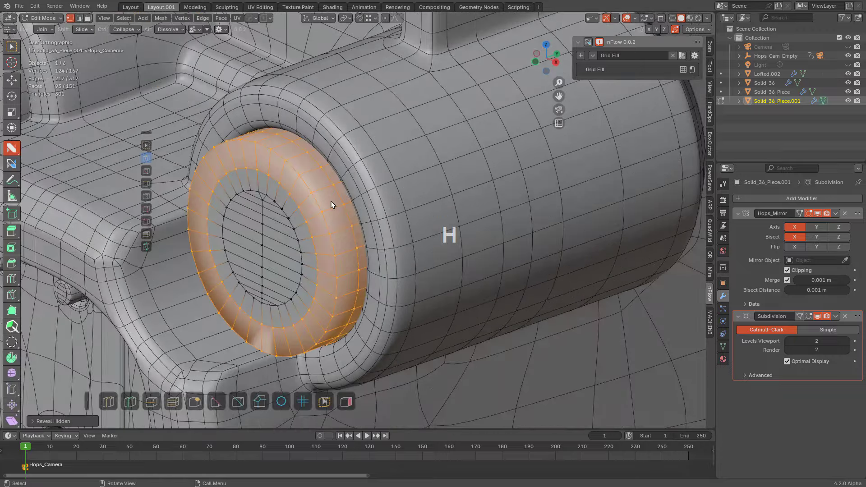
{"action": "key", "text": "alt+a"}
{"action": "middle_click_drag", "start_coordinate": [324, 278], "coordinate": [353, 211], "text": "shift"}
{"action": "middle_click_drag", "start_coordinate": [354, 211], "coordinate": [365, 184]}
{"action": "key", "text": "KP_1"}
Step: Try adding a normal modifier to the plug from the HOps Helper and check its mesh in vertex mode
{"action": "key", "text": "ctrl+grave"}
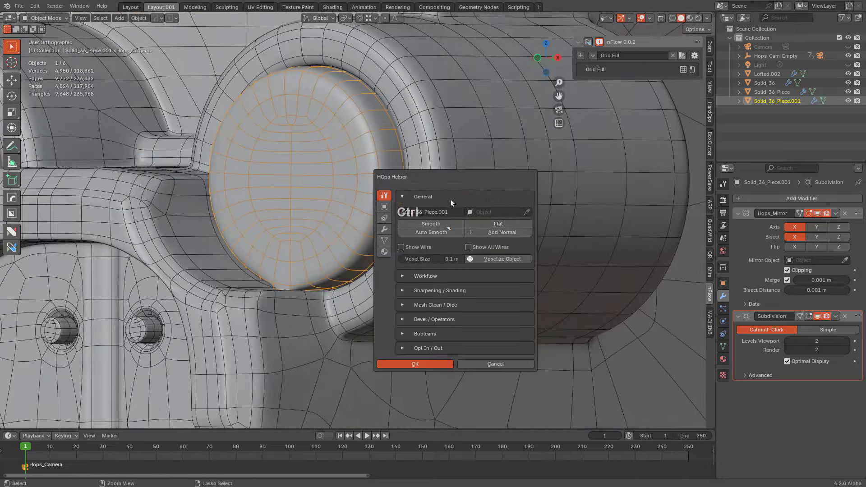
{"action": "left_click", "coordinate": [512, 234]}
{"action": "mouse_move", "coordinate": [405, 246]}
{"action": "middle_mouse_down"}
{"action": "mouse_move", "coordinate": [355, 250]}
{"action": "mouse_move", "coordinate": [371, 315]}
{"action": "mouse_move", "coordinate": [359, 310]}
{"action": "mouse_move", "coordinate": [345, 264]}
{"action": "mouse_move", "coordinate": [397, 239]}
{"action": "middle_mouse_up"}
{"action": "key", "text": "Tab"}
{"action": "key", "text": "1"}
{"action": "scroll", "coordinate": [347, 266], "scroll_direction": "up", "scroll_amount": 4}
Step: Isolate the plug in local view
{"action": "key", "text": "z"}
{"action": "key", "text": "KP_Divide"}
{"action": "scroll", "coordinate": [405, 245], "scroll_direction": "up", "scroll_amount": 3}
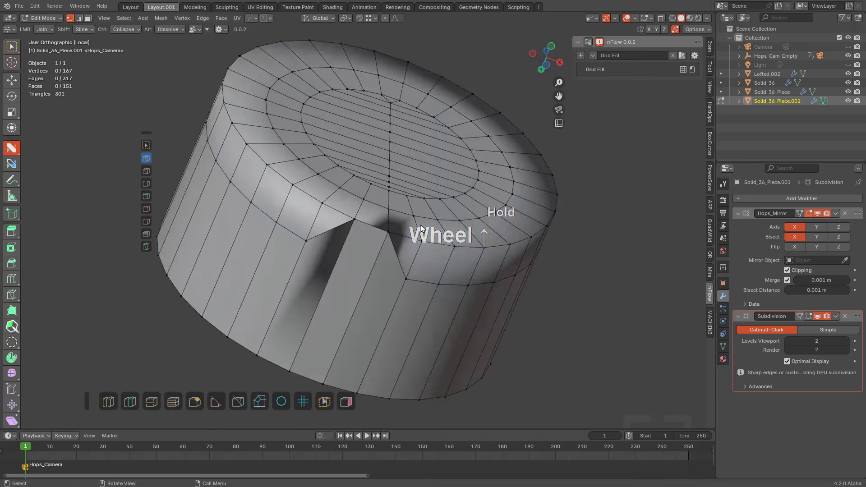
Step: Undo the normal modifier added to the plug
{"action": "key", "text": "ctrl+z"}
{"action": "key", "text": "ctrl+z"}
{"action": "key", "text": "ctrl+z"}
{"action": "key", "text": "ctrl+z"}
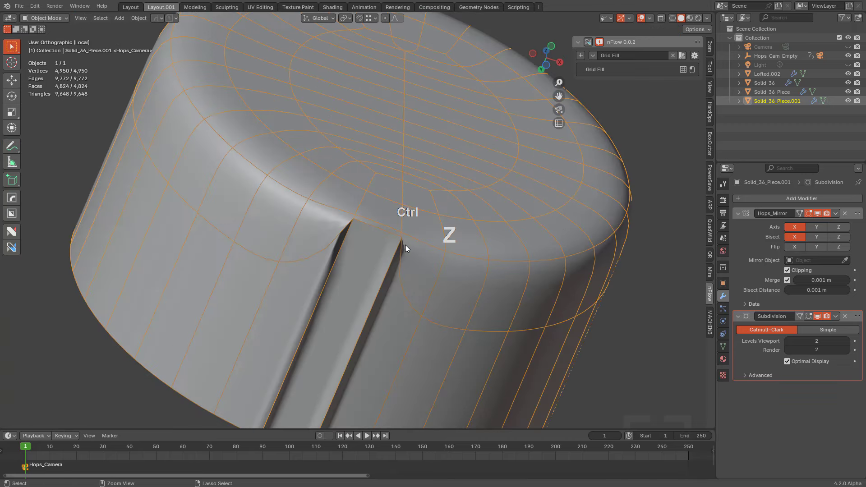
Step: Dissolve the edge loop around the plug's side wall just behind its rounded front rim
{"action": "key", "text": "Tab"}
{"action": "key", "text": "a"}
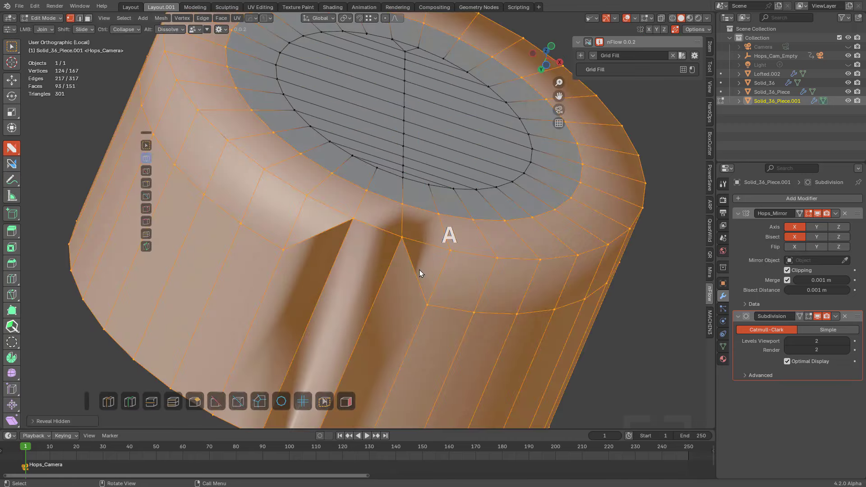
{"action": "key", "text": "3"}
{"action": "key", "text": "2"}
{"action": "left_click", "coordinate": [443, 306], "text": "alt"}
{"action": "key", "text": "ctrl+x"}
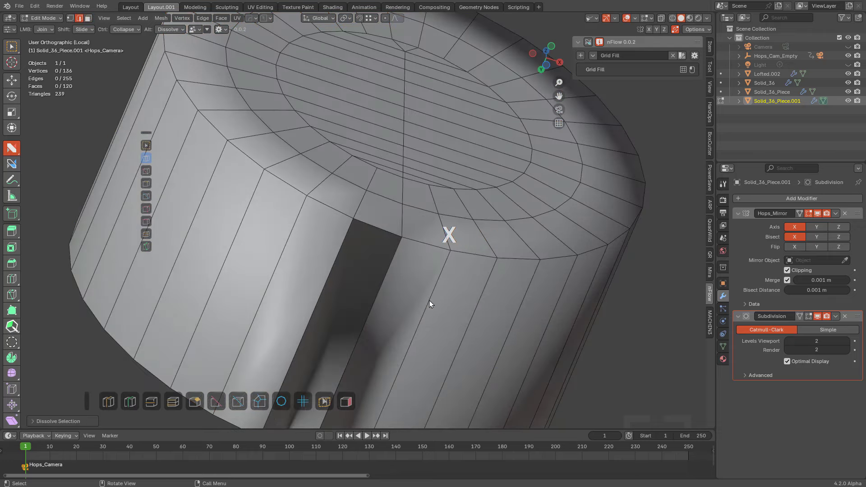
Step: Adjust the plug's shading with the HOps Helper and recalculate the normals of its whole mesh outward
{"action": "middle_click_drag", "start_coordinate": [429, 301], "coordinate": [404, 313]}
{"action": "key", "text": "alt+z"}
{"action": "scroll", "coordinate": [495, 274], "scroll_direction": "down", "scroll_amount": 3}
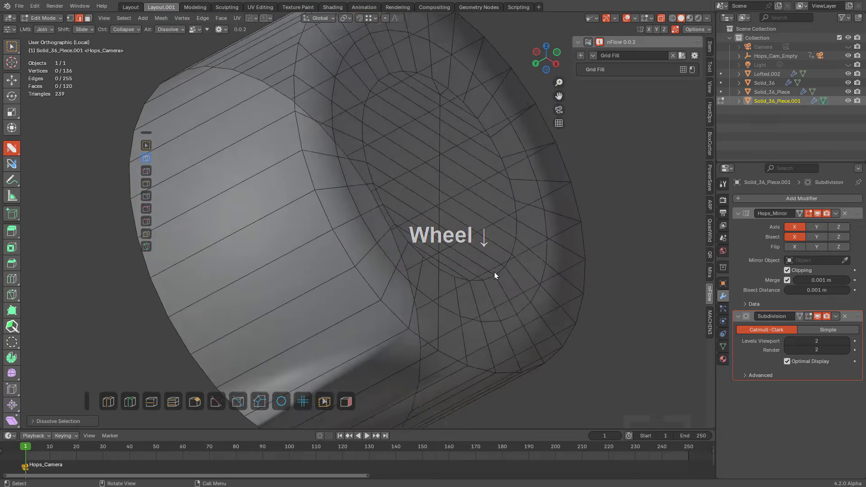
{"action": "key", "text": "Tab"}
{"action": "key", "text": "ctrl+grave"}
{"action": "left_click", "coordinate": [598, 300]}
{"action": "key", "text": "Tab"}
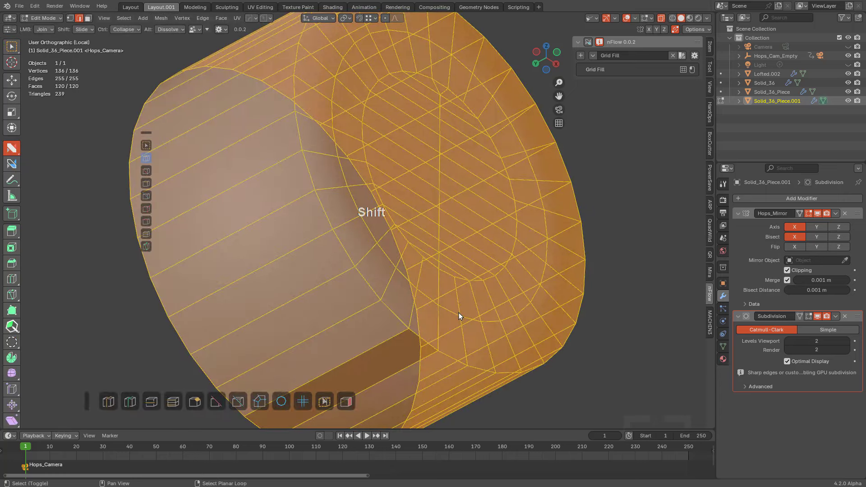
{"action": "key", "text": "shift+n"}
{"action": "key", "text": "alt+z"}
Step: Add a new edge loop around the plug's side wall near its rounded front rim
{"action": "middle_click_drag", "start_coordinate": [459, 313], "coordinate": [391, 326]}
{"action": "key", "text": "ctrl+r"}
{"action": "left_click", "coordinate": [326, 374]}
{"action": "left_click", "coordinate": [357, 351]}
Step: Return from the isolated plug to the full model in object mode and clear the selection
{"action": "key", "text": "Tab"}
{"action": "key", "text": "KP_Divide"}
{"action": "scroll", "coordinate": [399, 318], "scroll_direction": "down", "scroll_amount": 5}
{"action": "key", "text": "alt+a"}
{"action": "middle_click_drag", "start_coordinate": [396, 298], "coordinate": [399, 284], "text": "shift"}
{"action": "scroll", "coordinate": [397, 271], "scroll_direction": "down", "scroll_amount": 5}
{"action": "scroll", "coordinate": [385, 220], "scroll_direction": "up", "scroll_amount": 6}
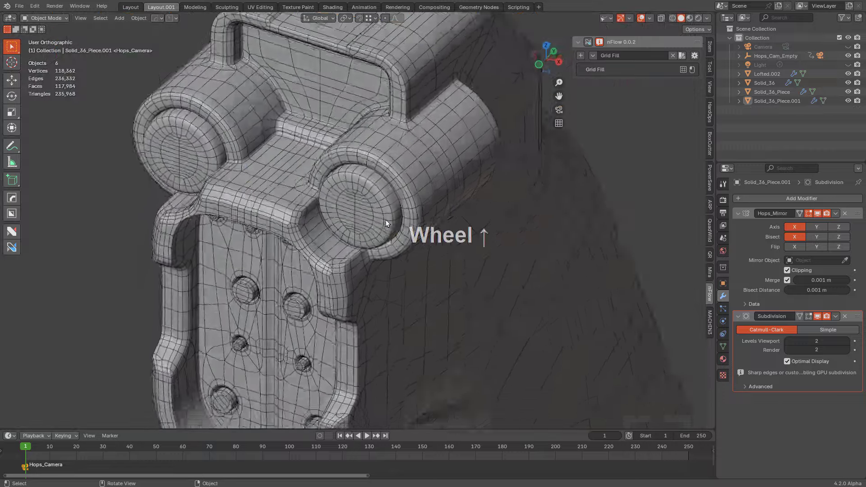
Step: Circle-select the central faces of the plug's front cap, scale them down and sink them into the plug with Shrink/Fatten
{"action": "key", "text": "Tab"}
{"action": "middle_click_drag", "start_coordinate": [406, 203], "coordinate": [425, 176]}
{"action": "key", "text": "c"}
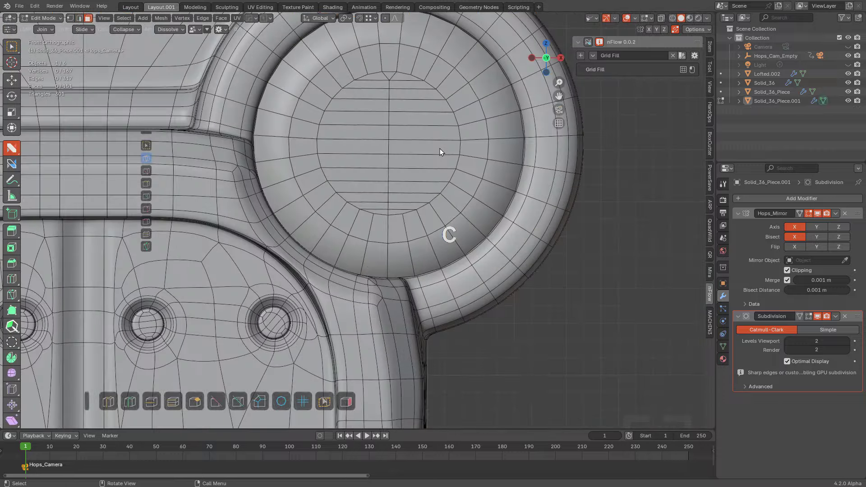
{"action": "scroll", "coordinate": [399, 126], "scroll_direction": "down", "scroll_amount": 2}
{"action": "scroll", "coordinate": [391, 134], "scroll_direction": "down", "scroll_amount": 10}
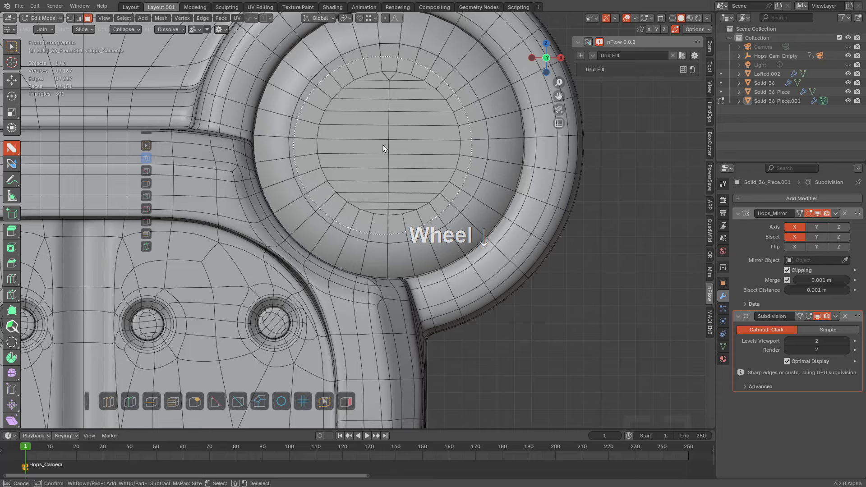
{"action": "left_click", "coordinate": [388, 145]}
{"action": "middle_click_drag", "start_coordinate": [407, 145], "coordinate": [491, 209]}
{"action": "scroll", "coordinate": [491, 209], "scroll_direction": "up", "scroll_amount": 2}
{"action": "key", "text": "s"}
{"action": "left_click", "coordinate": [512, 230]}
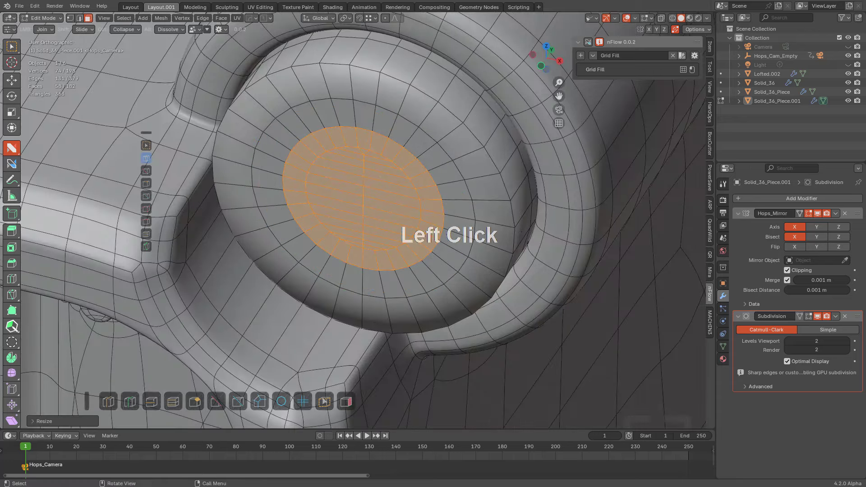
{"action": "key", "text": "alt+s"}
{"action": "left_click", "coordinate": [518, 234]}
Step: Inset the sunken cap faces and extrude them deeper into the plug
{"action": "key", "text": "i"}
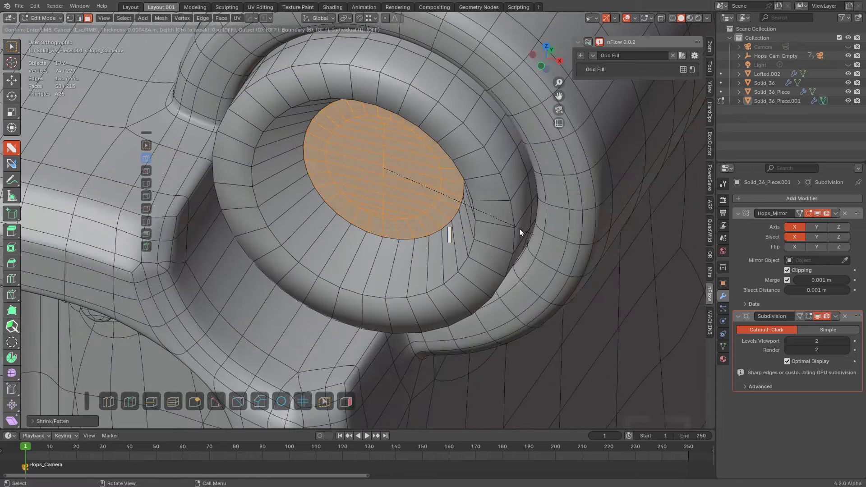
{"action": "left_click", "coordinate": [519, 224]}
{"action": "key", "text": "e"}
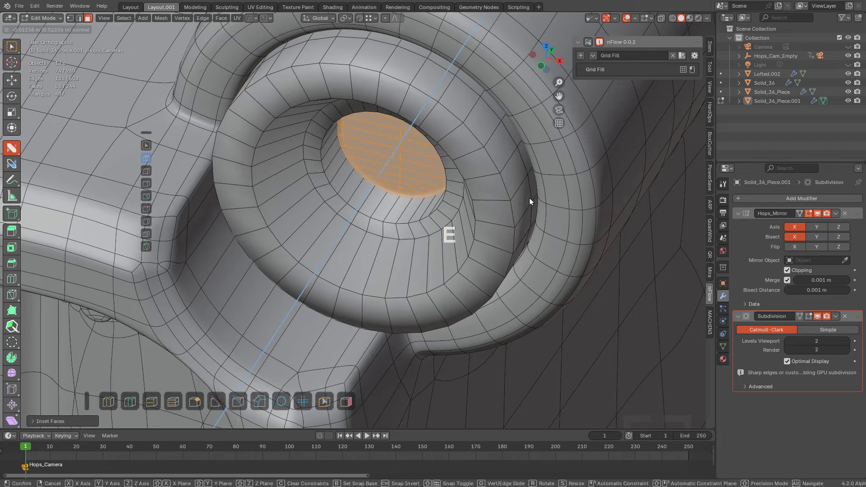
{"action": "left_click", "coordinate": [418, 189]}
Step: Select the edge loops on the plug's outer rim, recess edge and inner hole, and add support loops with Offset Edges
{"action": "middle_click_drag", "start_coordinate": [419, 189], "coordinate": [350, 179]}
{"action": "scroll", "coordinate": [239, 196], "scroll_direction": "up", "scroll_amount": 2}
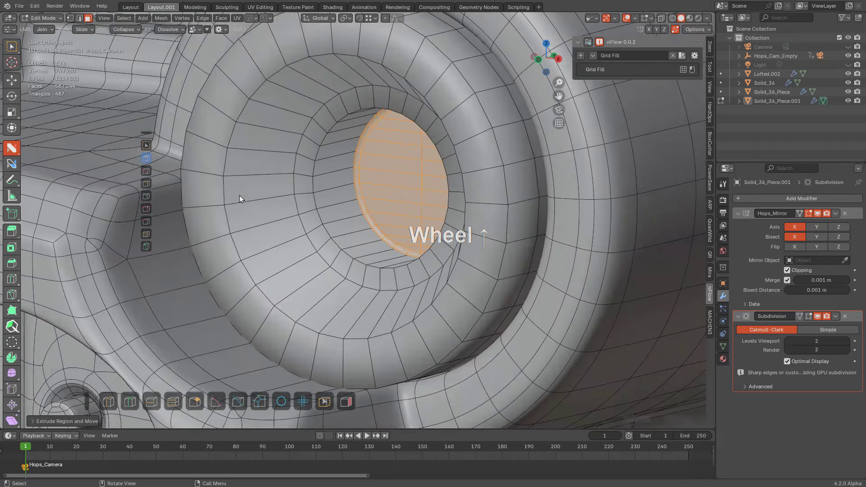
{"action": "left_click", "coordinate": [222, 171], "text": "alt"}
{"action": "left_click", "coordinate": [230, 166], "text": "alt"}
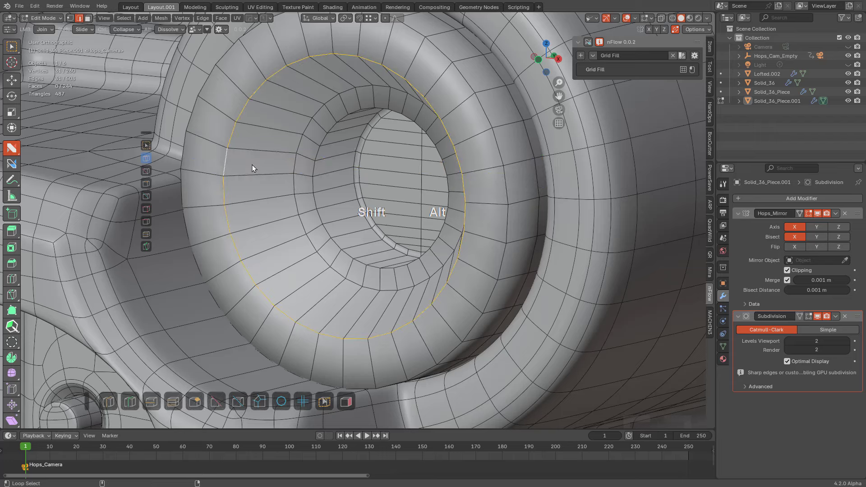
{"action": "left_click", "coordinate": [288, 164], "text": "alt+shift"}
{"action": "left_click", "coordinate": [309, 167], "text": "alt+shift"}
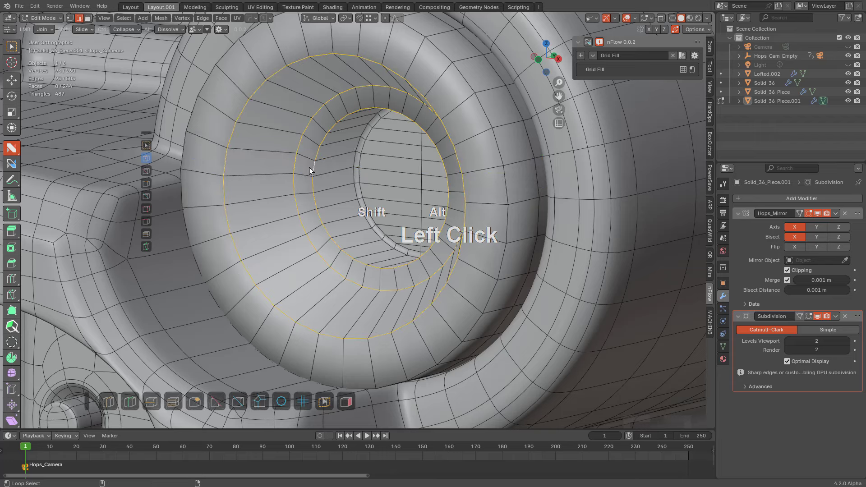
{"action": "left_click", "coordinate": [472, 93], "text": "alt+shift"}
{"action": "middle_click_drag", "start_coordinate": [473, 99], "coordinate": [522, 204]}
{"action": "scroll", "coordinate": [522, 204], "scroll_direction": "up", "scroll_amount": 1}
{"action": "scroll", "coordinate": [522, 204], "scroll_direction": "up", "scroll_amount": 2}
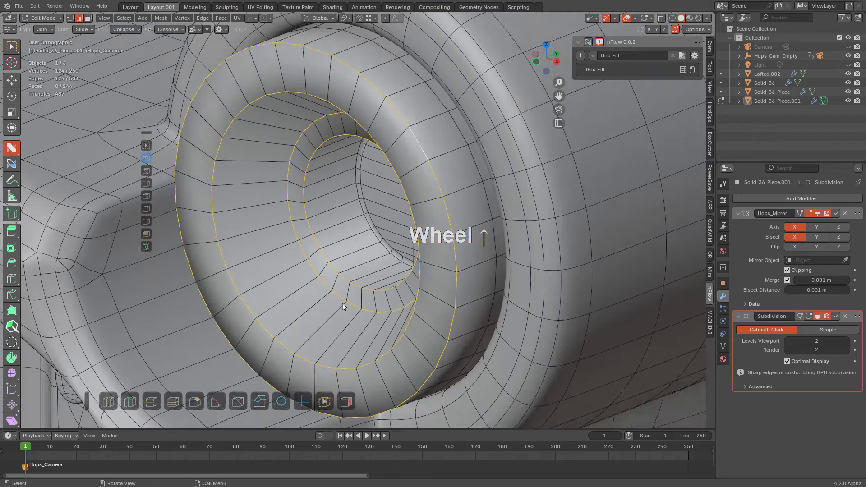
{"action": "left_click", "coordinate": [191, 400]}
{"action": "left_click_drag", "start_coordinate": [189, 397], "coordinate": [190, 397]}
Step: Dissolve the surplus edge loop between the two support bands around the plug's inner hole
{"action": "scroll", "coordinate": [426, 269], "scroll_direction": "up", "scroll_amount": 5}
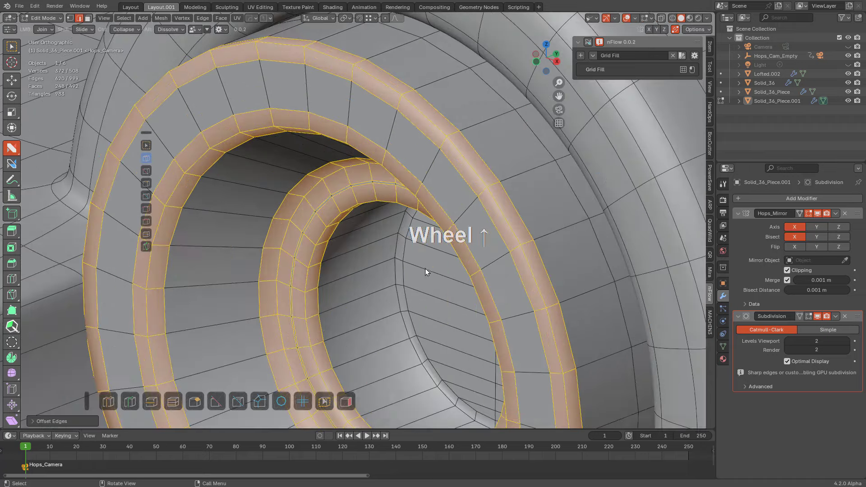
{"action": "left_click", "coordinate": [323, 161], "text": "alt"}
{"action": "key", "text": "ctrl+x"}
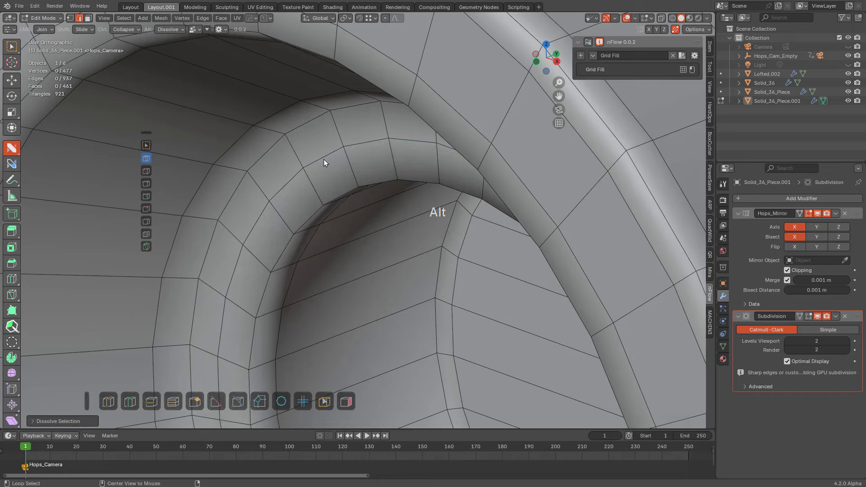
{"action": "scroll", "coordinate": [367, 172], "scroll_direction": "down", "scroll_amount": 4}
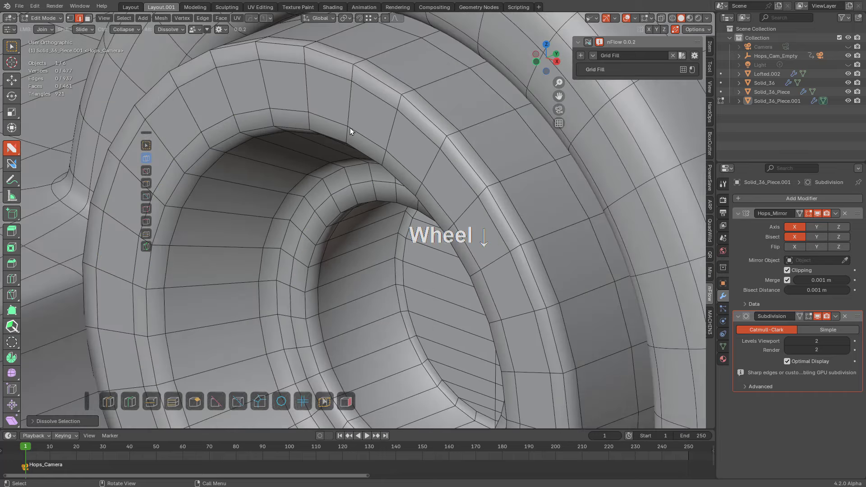
Step: Slide the inner and outer edge loops of the plug's front rim toward the middle of the rim face
{"action": "left_click", "coordinate": [360, 137], "text": "alt"}
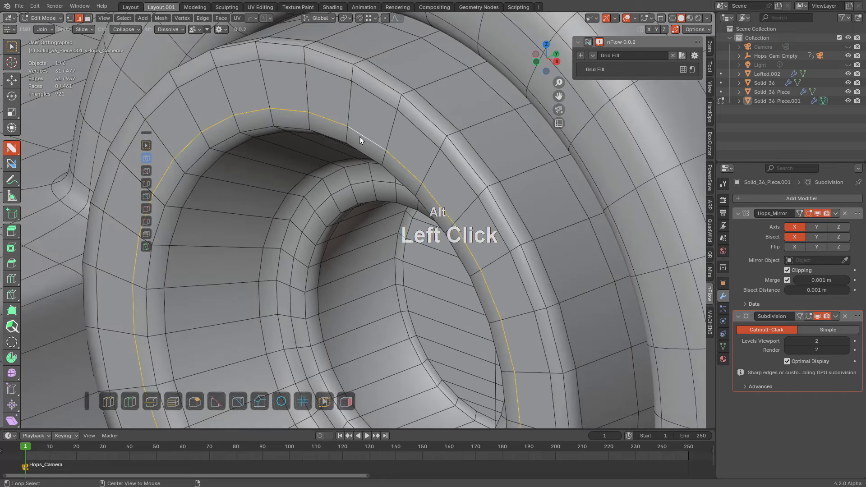
{"action": "key", "text": "g"}
{"action": "key", "text": "g"}
{"action": "left_click", "coordinate": [374, 115]}
{"action": "left_click", "coordinate": [388, 97], "text": "alt"}
{"action": "key", "text": "g"}
{"action": "key", "text": "g"}
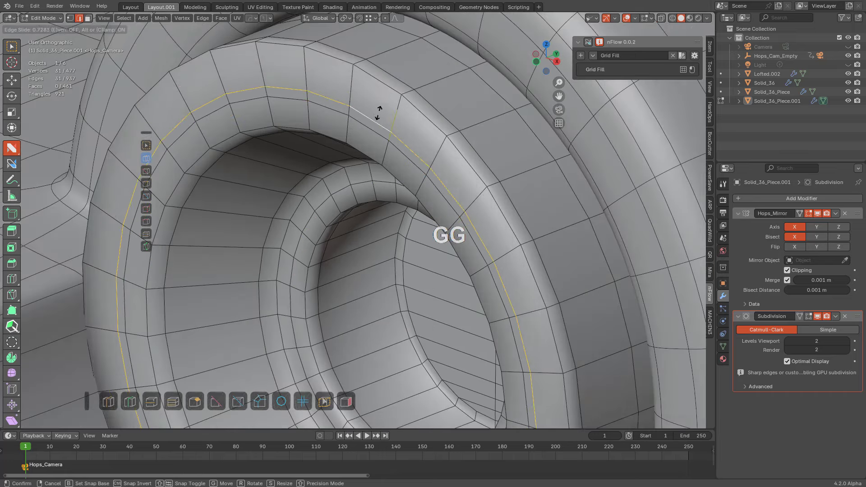
{"action": "left_click", "coordinate": [393, 83]}
Step: Slide the edge loop on the rim's outer side and reposition the middle loop on the rim face
{"action": "left_click", "coordinate": [397, 74], "text": "alt"}
{"action": "key", "text": "g"}
{"action": "key", "text": "g"}
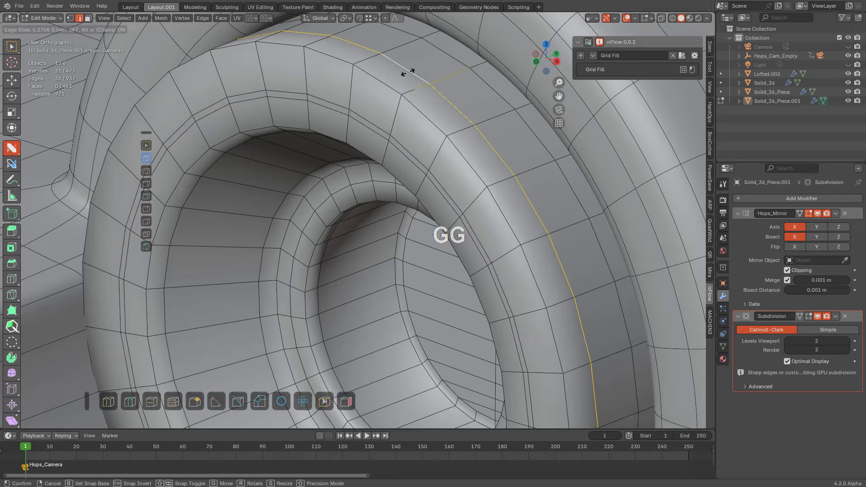
{"action": "key", "text": "alt"}
{"action": "left_click", "coordinate": [386, 126]}
{"action": "key", "text": "g"}
{"action": "key", "text": "g"}
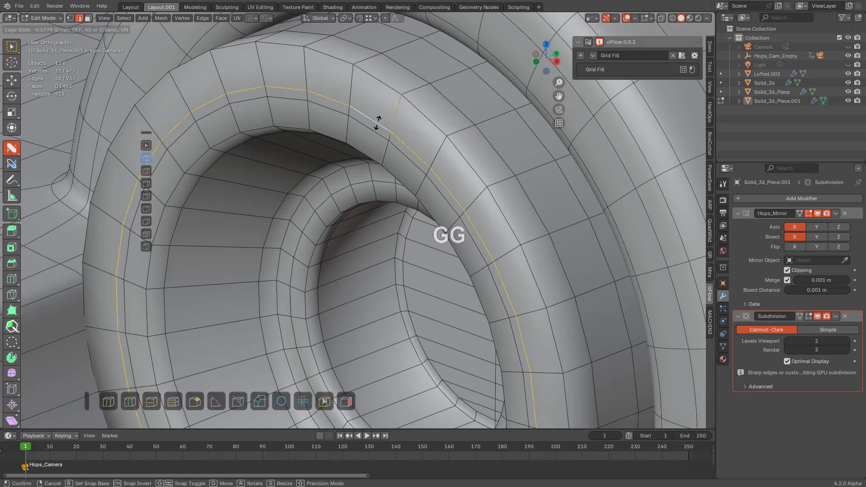
{"action": "left_click", "coordinate": [380, 120]}
Step: Fine-tune the spacing of the edge loops along the inner part of the plug's front rim with Edge Slide
{"action": "left_click", "coordinate": [371, 131], "text": "alt"}
{"action": "key", "text": "g"}
{"action": "key", "text": "g"}
{"action": "key", "text": "alt"}
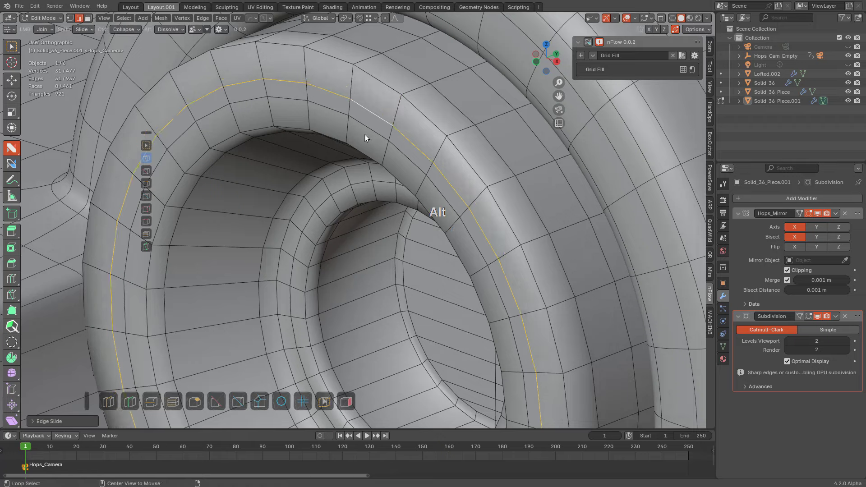
{"action": "left_click", "coordinate": [367, 134]}
{"action": "key", "text": "g"}
{"action": "key", "text": "g"}
{"action": "scroll", "coordinate": [367, 163], "scroll_direction": "down", "scroll_amount": 2}
Step: Slide the edge loop at the mouth of the plug's recess slightly inward
{"action": "middle_click_drag", "start_coordinate": [366, 163], "coordinate": [275, 125]}
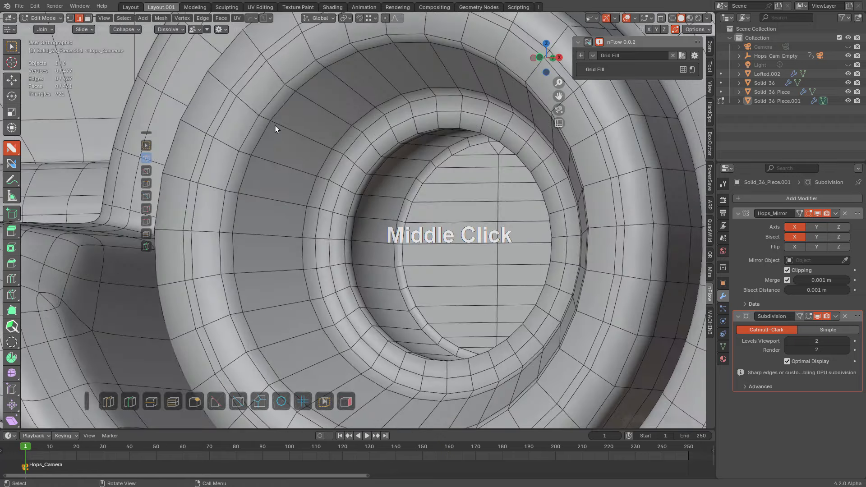
{"action": "left_click", "coordinate": [267, 132], "text": "alt"}
{"action": "key", "text": "g"}
{"action": "key", "text": "g"}
{"action": "left_click", "coordinate": [278, 136]}
{"action": "scroll", "coordinate": [372, 139], "scroll_direction": "down", "scroll_amount": 3}
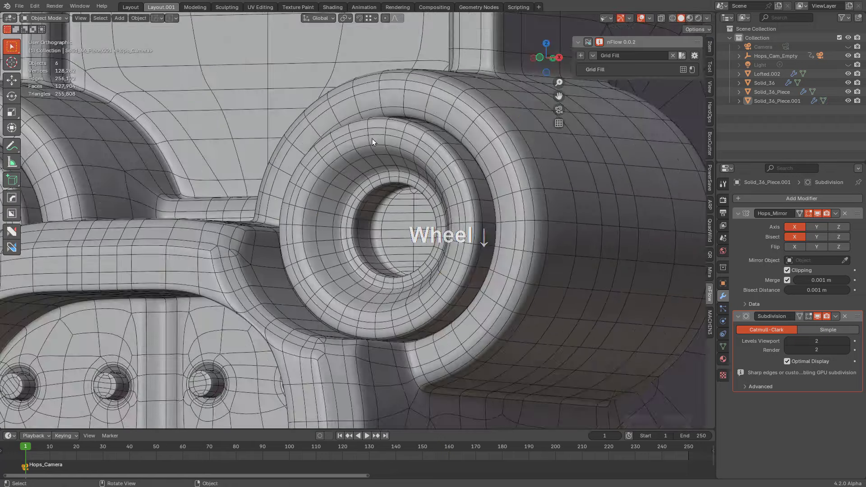
Step: Finish editing the plug, select the main body and open its mesh for editing
{"action": "middle_click_drag", "start_coordinate": [372, 139], "coordinate": [340, 207]}
{"action": "key", "text": "Tab"}
{"action": "scroll", "coordinate": [318, 155], "scroll_direction": "down", "scroll_amount": 2}
{"action": "middle_click_drag", "start_coordinate": [341, 207], "coordinate": [412, 185], "text": "shift"}
{"action": "middle_click_drag", "start_coordinate": [413, 185], "coordinate": [374, 153]}
{"action": "middle_click_drag", "start_coordinate": [374, 154], "coordinate": [469, 137], "text": "shift"}
{"action": "left_click", "coordinate": [470, 136]}
{"action": "key", "text": "KP_Decimal"}
{"action": "key", "text": "Tab"}
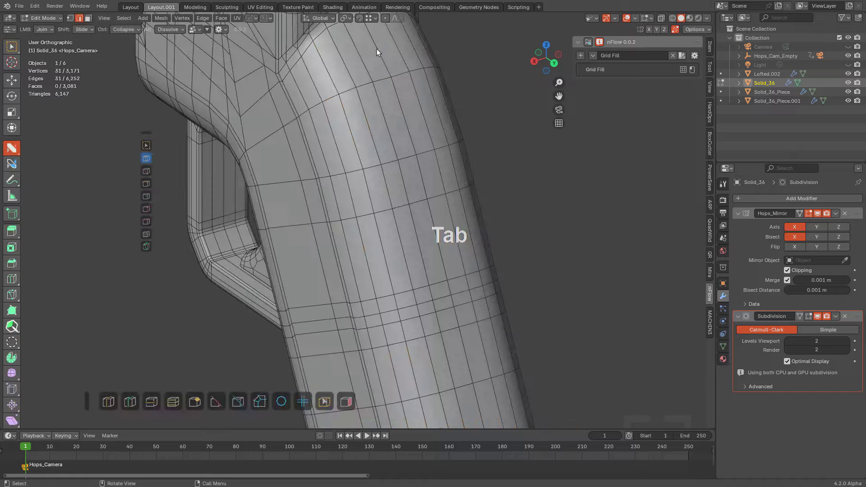
Step: Select the two adjacent face loops along the inner border of the body's rounded rectangular recess
{"action": "scroll", "coordinate": [405, 284], "scroll_direction": "up", "scroll_amount": 3}
{"action": "middle_click_drag", "start_coordinate": [406, 284], "coordinate": [346, 195]}
{"action": "scroll", "coordinate": [357, 216], "scroll_direction": "up", "scroll_amount": 2}
{"action": "scroll", "coordinate": [345, 195], "scroll_direction": "up", "scroll_amount": 2}
{"action": "key", "text": "3"}
{"action": "left_click", "coordinate": [319, 137], "text": "alt"}
{"action": "left_click", "coordinate": [323, 159], "text": "alt+shift"}
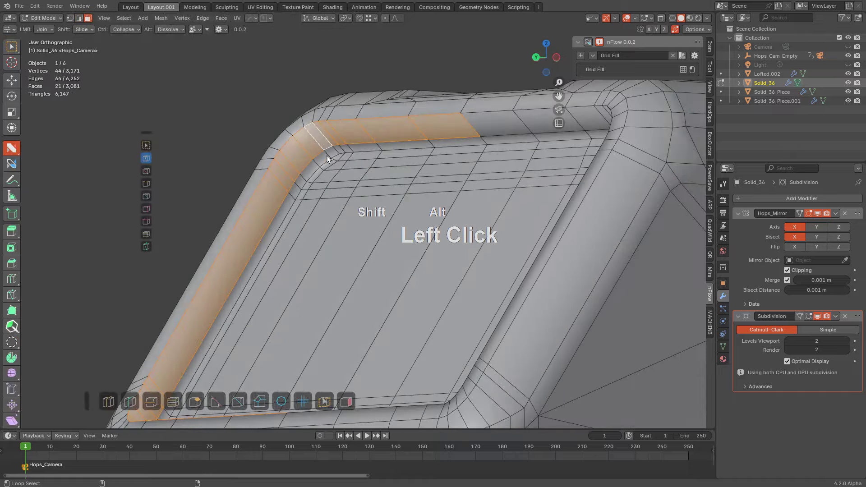
{"action": "middle_click_drag", "start_coordinate": [324, 159], "coordinate": [357, 179]}
{"action": "key", "text": "q"}
{"action": "left_click", "coordinate": [443, 189], "text": "ctrl"}
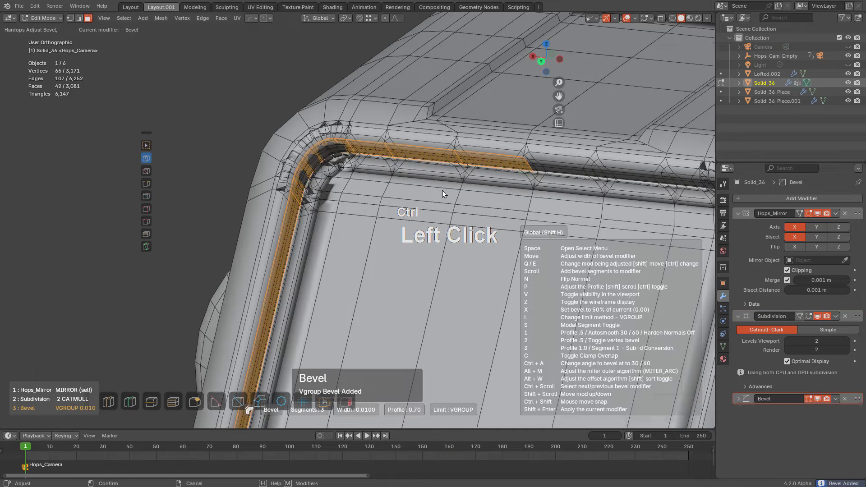
{"action": "key", "text": "q"}
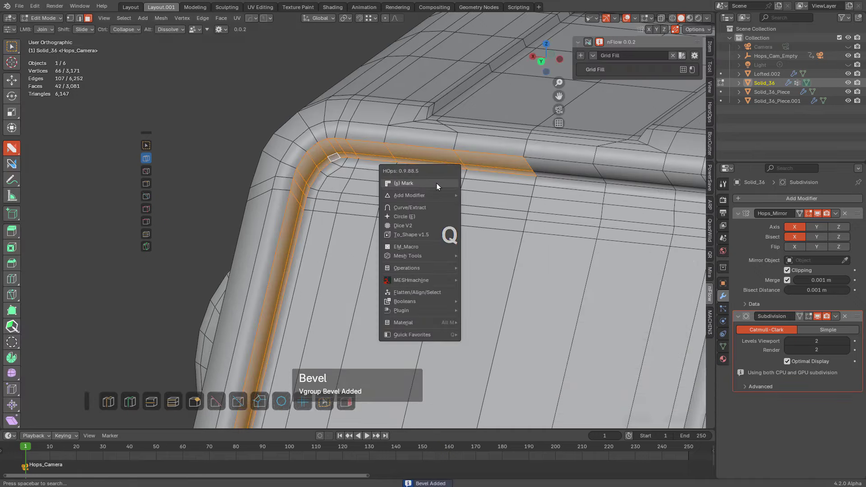
{"action": "left_click", "coordinate": [419, 185]}
{"action": "key", "text": "Tab"}
{"action": "left_click", "coordinate": [420, 186]}
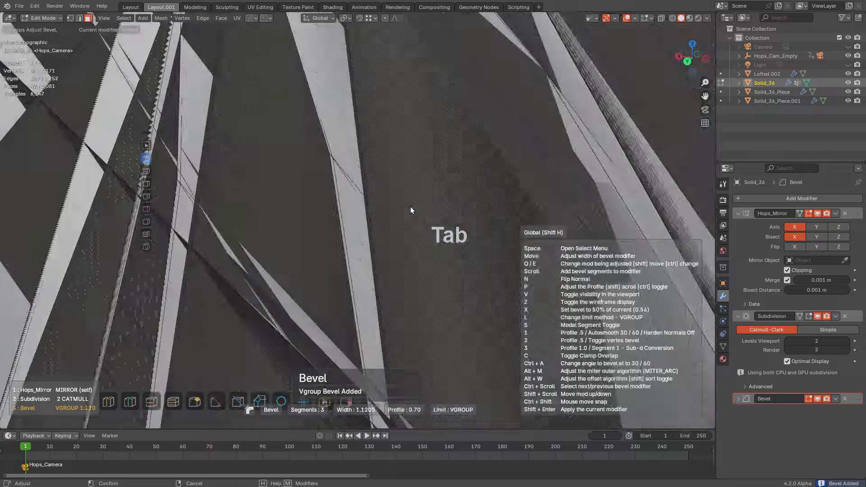
{"action": "right_click", "coordinate": [409, 208]}
Step: Extract the selected recess border faces as a separate piece with HOps and isolate it in local view
{"action": "key", "text": "q"}
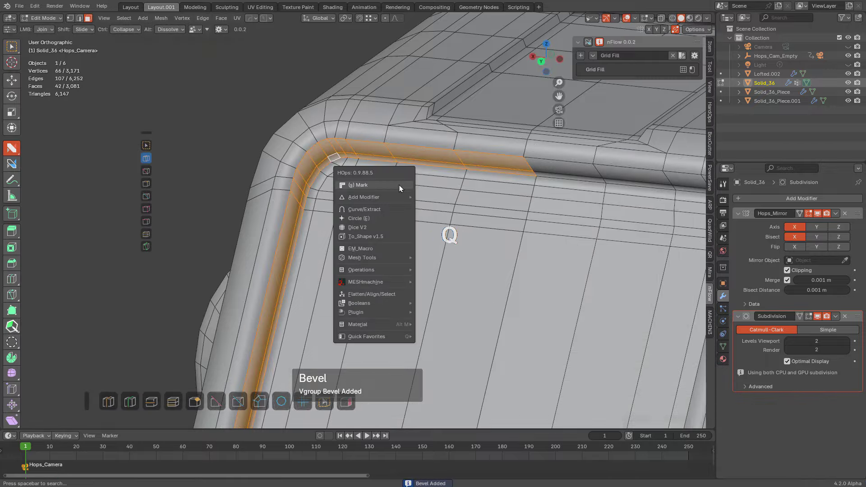
{"action": "left_click", "coordinate": [365, 209], "text": "ctrl"}
{"action": "key", "text": "KP_Divide"}
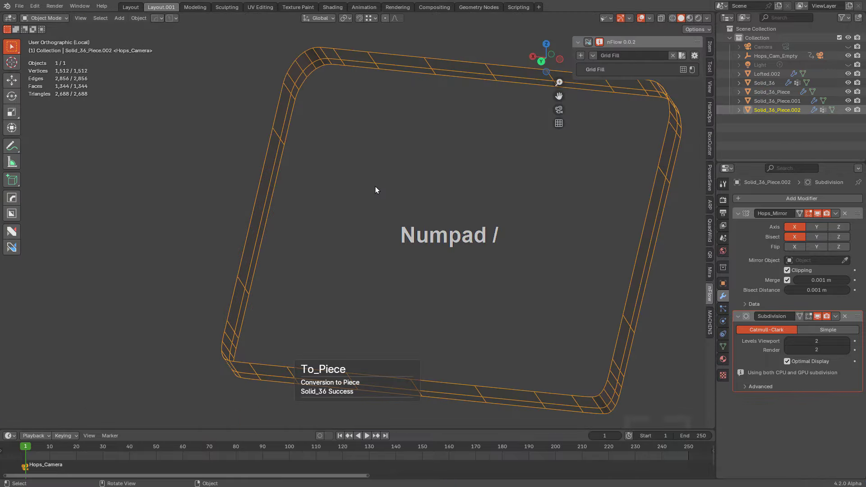
Step: Fill the outer boundary loop of the extracted frame piece with a single face
{"action": "key", "text": "Tab"}
{"action": "key", "text": "alt+a"}
{"action": "middle_click_drag", "start_coordinate": [338, 210], "coordinate": [298, 200]}
{"action": "left_click", "coordinate": [297, 200], "text": "alt"}
{"action": "key", "text": "1"}
{"action": "left_click", "coordinate": [298, 197], "text": "alt"}
{"action": "key", "text": "f"}
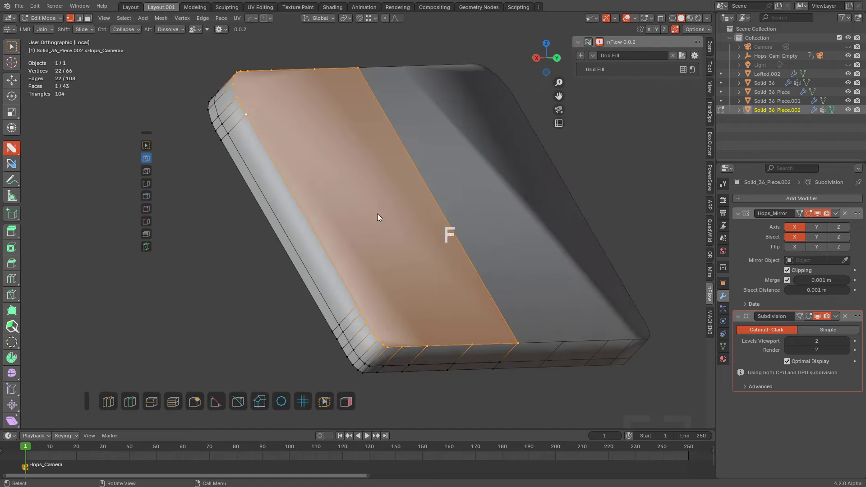
Step: Try insetting the new face of the frame piece
{"action": "middle_click_drag", "start_coordinate": [378, 214], "coordinate": [383, 190]}
{"action": "scroll", "coordinate": [619, 337], "scroll_direction": "up", "scroll_amount": 3}
{"action": "key", "text": "i"}
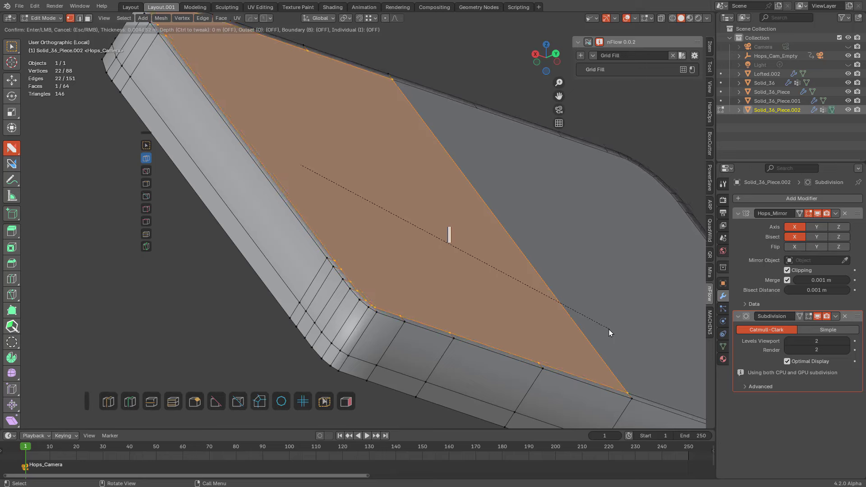
{"action": "left_click", "coordinate": [604, 326]}
{"action": "middle_click_drag", "start_coordinate": [522, 302], "coordinate": [311, 274], "text": "shift"}
{"action": "scroll", "coordinate": [416, 253], "scroll_direction": "up", "scroll_amount": 4}
{"action": "key", "text": "ctrl+z"}
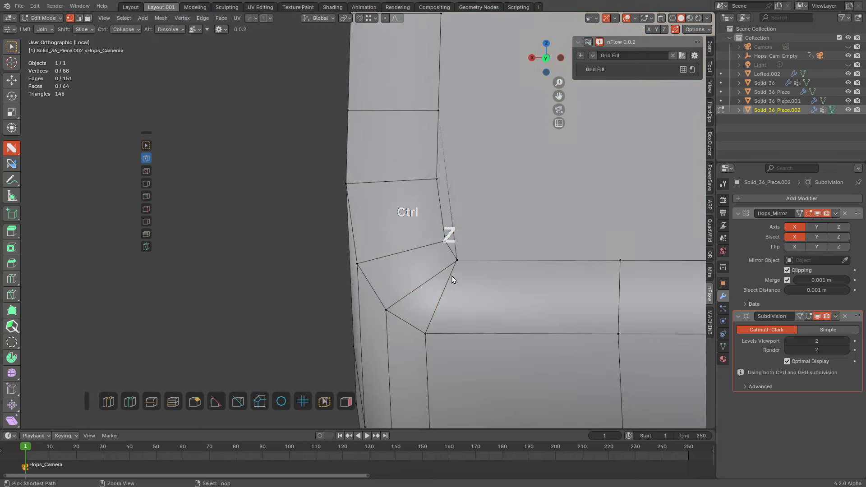
Step: Inset the filled front face of the panel to form a narrow border and add an edge loop around its side wall
{"action": "key", "text": "i"}
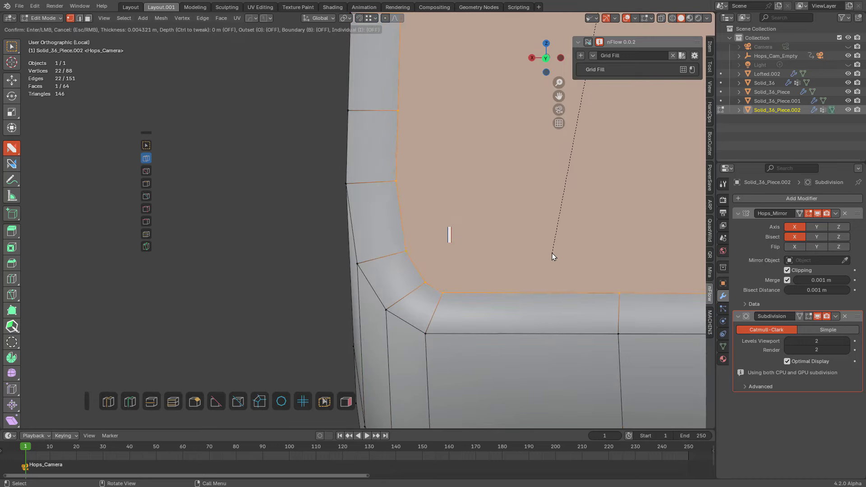
{"action": "left_click", "coordinate": [555, 238]}
{"action": "key", "text": "ctrl+r"}
{"action": "left_click", "coordinate": [381, 311]}
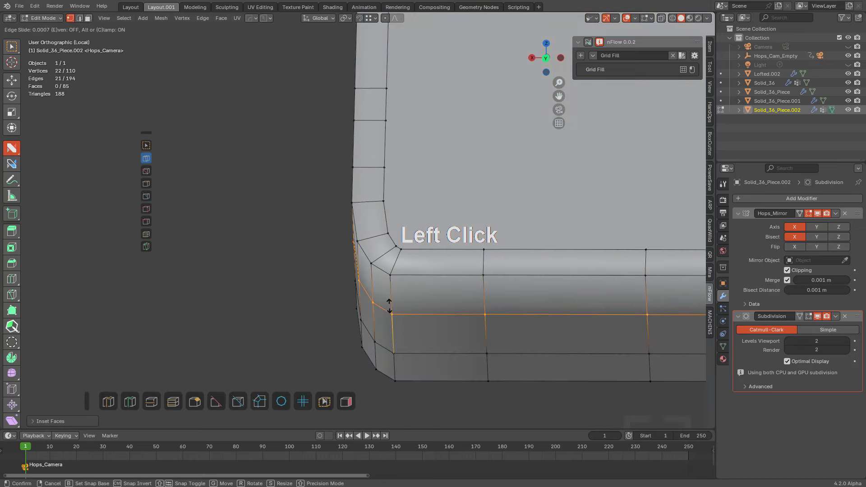
{"action": "left_click", "coordinate": [390, 296]}
{"action": "key", "text": "alt+a"}
{"action": "scroll", "coordinate": [447, 212], "scroll_direction": "down", "scroll_amount": 2}
{"action": "middle_click_drag", "start_coordinate": [440, 192], "coordinate": [343, 320], "text": "shift"}
{"action": "scroll", "coordinate": [352, 298], "scroll_direction": "down", "scroll_amount": 3}
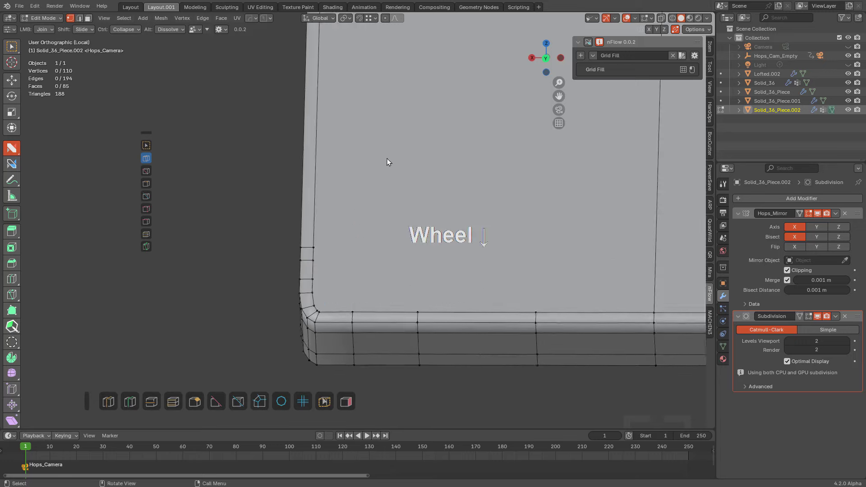
Step: Select the inset border's side path between its upper and lower corners and run horizontal edges from it to the mirror centreline
{"action": "key", "text": "Tab"}
{"action": "middle_click_drag", "start_coordinate": [387, 160], "coordinate": [428, 266]}
{"action": "key", "text": "Tab"}
{"action": "scroll", "coordinate": [438, 219], "scroll_direction": "down", "scroll_amount": 2}
{"action": "middle_click_drag", "start_coordinate": [429, 253], "coordinate": [403, 199]}
{"action": "key", "text": "1"}
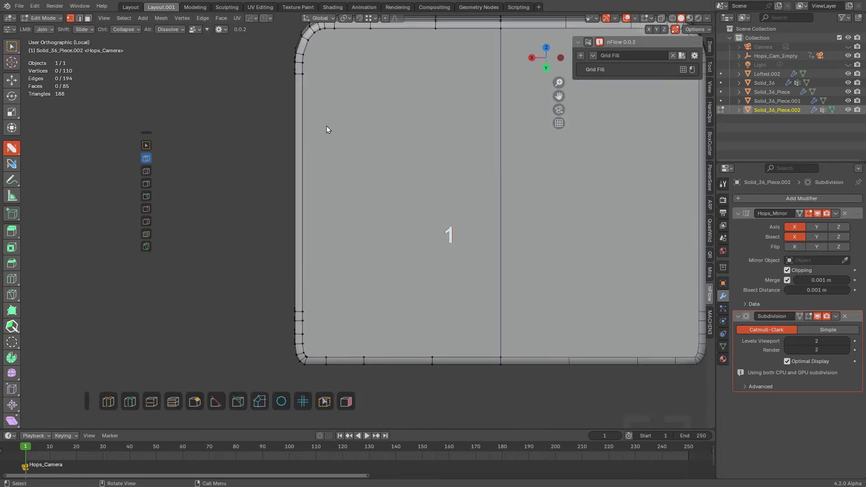
{"action": "left_click", "coordinate": [320, 30]}
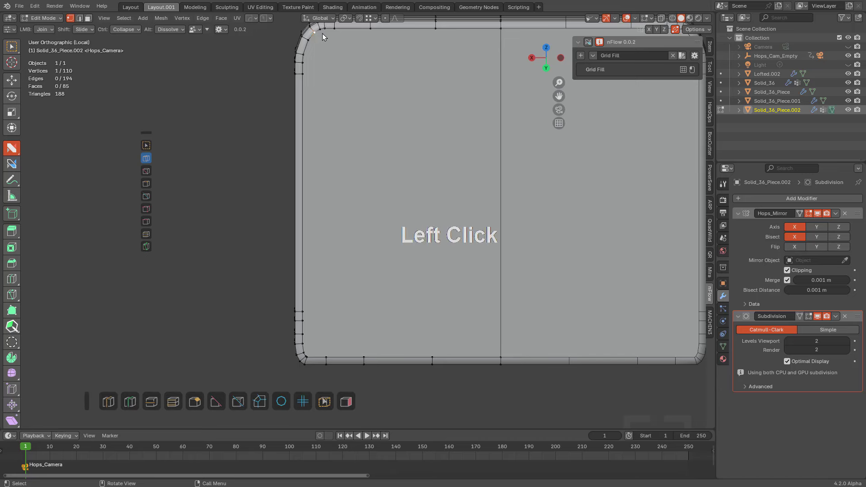
{"action": "left_click", "coordinate": [308, 355], "text": "ctrl"}
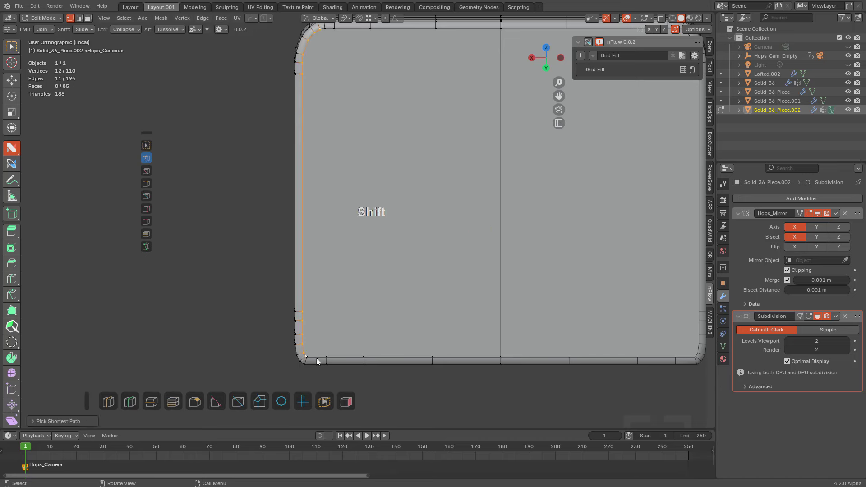
{"action": "left_click_drag", "start_coordinate": [259, 401], "coordinate": [559, 353]}
{"action": "key", "text": "w"}
{"action": "key", "text": "alt+a"}
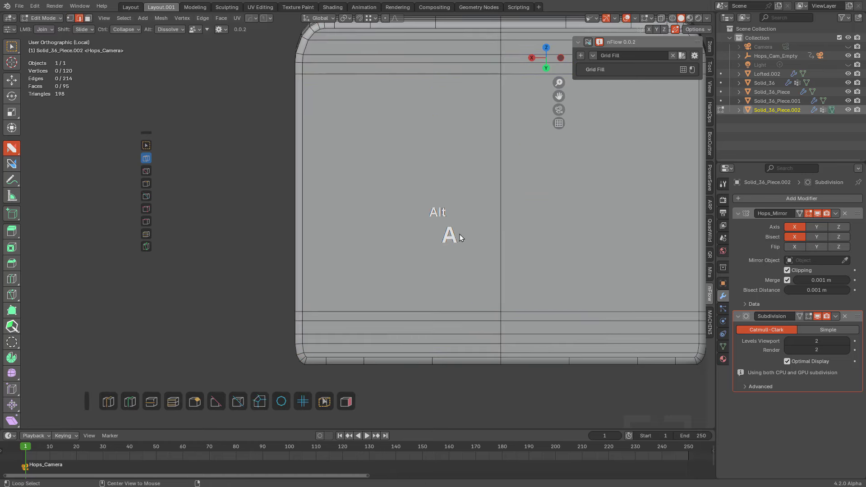
Step: Add a vertical edge loop through the horizontal strips near the centreline and join its upper and lower ends to the border vertices
{"action": "key", "text": "ctrl+r"}
{"action": "left_click", "coordinate": [434, 66]}
{"action": "left_click", "coordinate": [464, 77]}
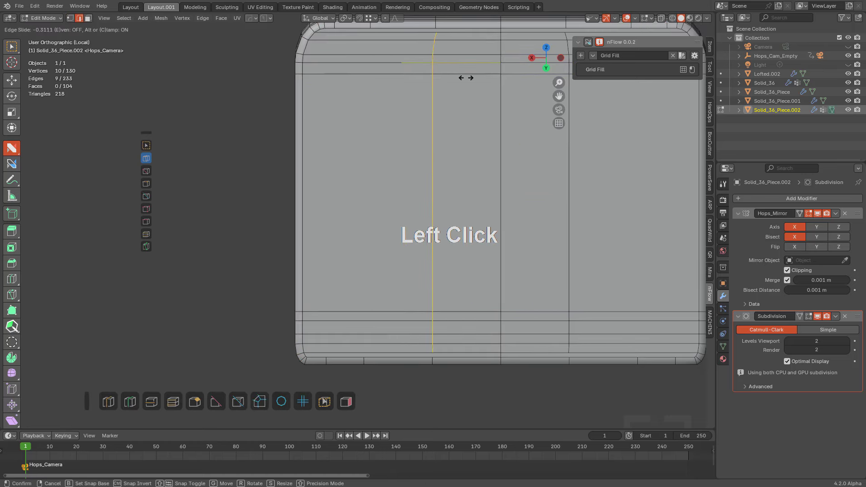
{"action": "middle_click_drag", "start_coordinate": [464, 78], "coordinate": [427, 213], "text": "shift"}
{"action": "scroll", "coordinate": [470, 53], "scroll_direction": "up", "scroll_amount": 3}
{"action": "left_click", "coordinate": [490, 70]}
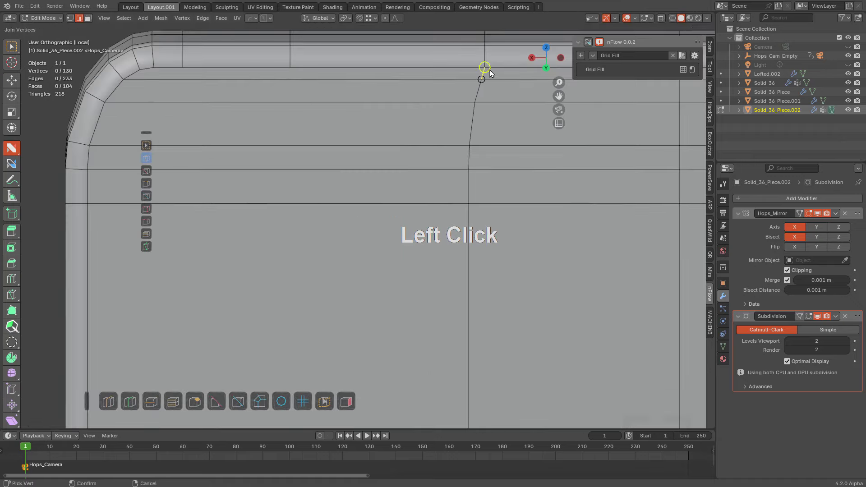
{"action": "scroll", "coordinate": [495, 142], "scroll_direction": "down", "scroll_amount": 1}
{"action": "scroll", "coordinate": [494, 142], "scroll_direction": "down", "scroll_amount": 1}
{"action": "middle_click_drag", "start_coordinate": [494, 142], "coordinate": [427, 51]}
{"action": "scroll", "coordinate": [428, 68], "scroll_direction": "down", "scroll_amount": 2}
{"action": "middle_click_drag", "start_coordinate": [450, 207], "coordinate": [427, 147]}
{"action": "scroll", "coordinate": [424, 257], "scroll_direction": "up", "scroll_amount": 3}
{"action": "left_click", "coordinate": [464, 304], "text": "shift"}
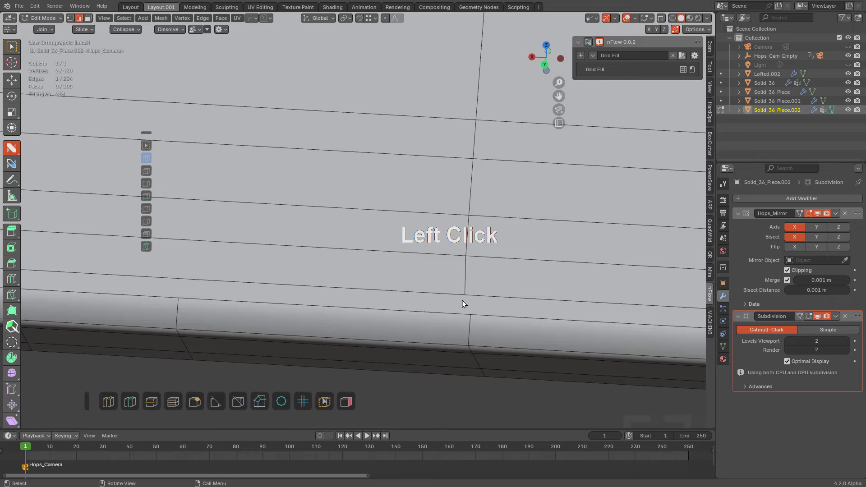
Step: Add a second vertical edge loop between the first loop and the side border and join both ends to the matching border vertices
{"action": "scroll", "coordinate": [345, 318], "scroll_direction": "down", "scroll_amount": 3}
{"action": "key", "text": "ctrl+r"}
{"action": "left_click", "coordinate": [325, 248]}
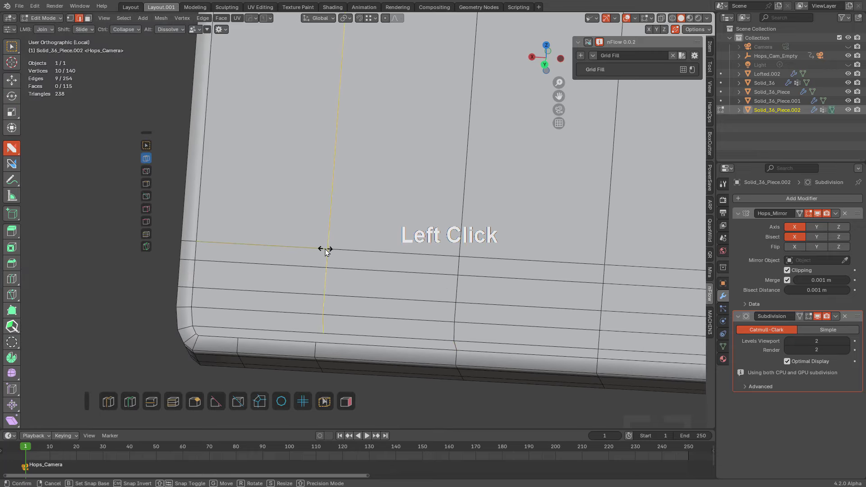
{"action": "left_click", "coordinate": [316, 248]}
{"action": "key", "text": "alt+a"}
{"action": "left_click_drag", "start_coordinate": [315, 332], "coordinate": [317, 342]}
{"action": "middle_click_drag", "start_coordinate": [408, 174], "coordinate": [378, 309], "text": "shift"}
{"action": "scroll", "coordinate": [371, 151], "scroll_direction": "down", "scroll_amount": 4}
{"action": "middle_click_drag", "start_coordinate": [371, 113], "coordinate": [377, 245], "text": "shift"}
{"action": "scroll", "coordinate": [377, 245], "scroll_direction": "up", "scroll_amount": 2}
{"action": "left_click_drag", "start_coordinate": [358, 185], "coordinate": [357, 174]}
{"action": "middle_click_drag", "start_coordinate": [353, 258], "coordinate": [383, 95], "text": "shift"}
{"action": "scroll", "coordinate": [384, 95], "scroll_direction": "down", "scroll_amount": 1}
{"action": "middle_click_drag", "start_coordinate": [373, 203], "coordinate": [415, 117], "text": "shift"}
{"action": "scroll", "coordinate": [415, 117], "scroll_direction": "down", "scroll_amount": 1}
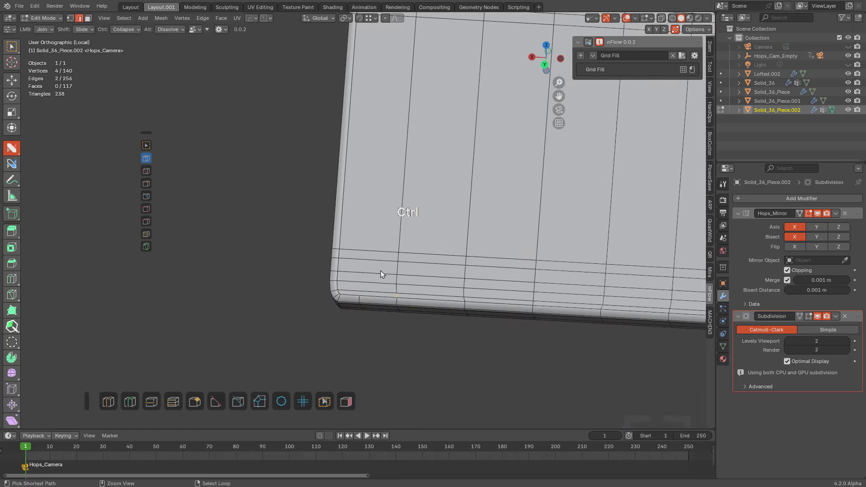
Step: Cut a third vertical loop closer to the panel's side and connect its lower and upper ends to the border
{"action": "key", "text": "ctrl+r"}
{"action": "left_click", "coordinate": [379, 272]}
{"action": "left_click", "coordinate": [368, 271]}
{"action": "key", "text": "a"}
{"action": "scroll", "coordinate": [367, 271], "scroll_direction": "up", "scroll_amount": 2}
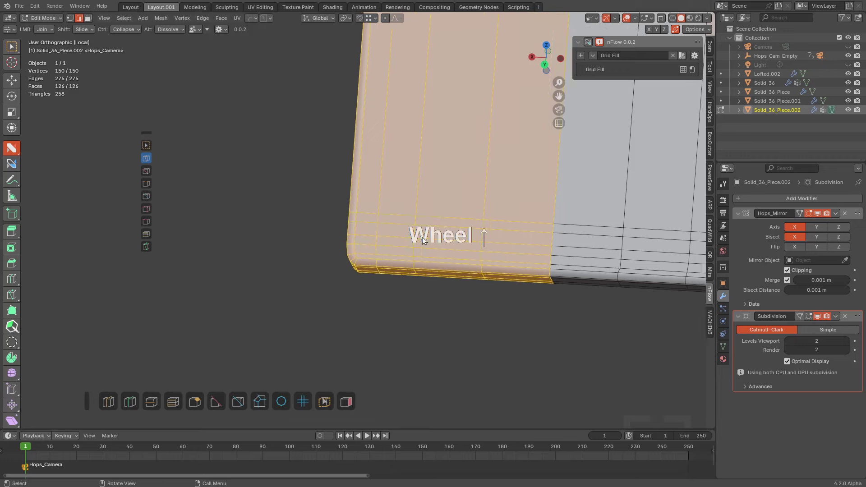
{"action": "left_click", "coordinate": [391, 305]}
{"action": "key", "text": "alt+a"}
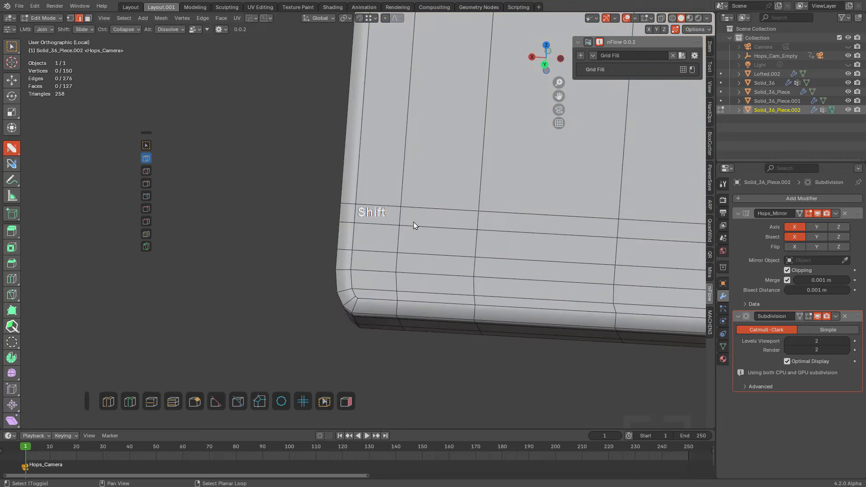
{"action": "scroll", "coordinate": [406, 242], "scroll_direction": "up", "scroll_amount": 1}
{"action": "scroll", "coordinate": [406, 244], "scroll_direction": "down", "scroll_amount": 3}
{"action": "middle_click_drag", "start_coordinate": [419, 144], "coordinate": [408, 257], "text": "shift"}
{"action": "scroll", "coordinate": [379, 234], "scroll_direction": "up", "scroll_amount": 4}
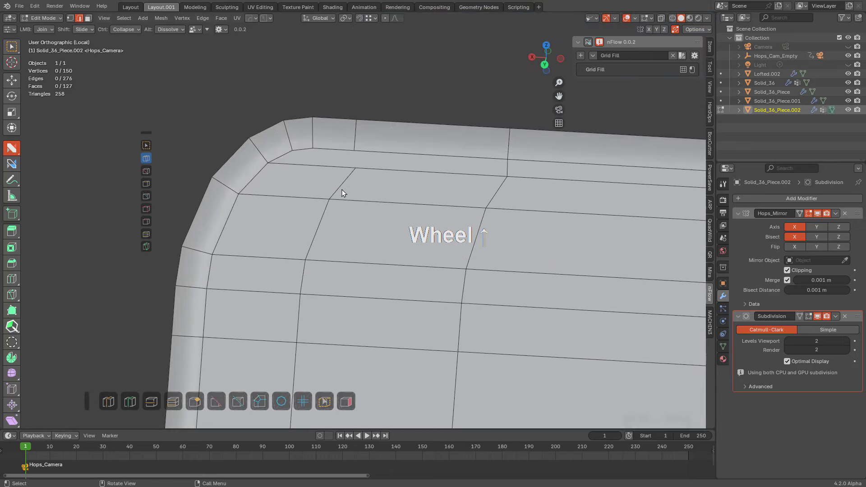
{"action": "left_click_drag", "start_coordinate": [356, 169], "coordinate": [354, 152]}
Step: Cut a fourth vertical loop beside the rounded corners, connect both ends to the border and return to Object Mode
{"action": "key", "text": "ctrl+r"}
{"action": "left_click", "coordinate": [321, 168]}
{"action": "left_click", "coordinate": [312, 170]}
{"action": "key", "text": "alt+a"}
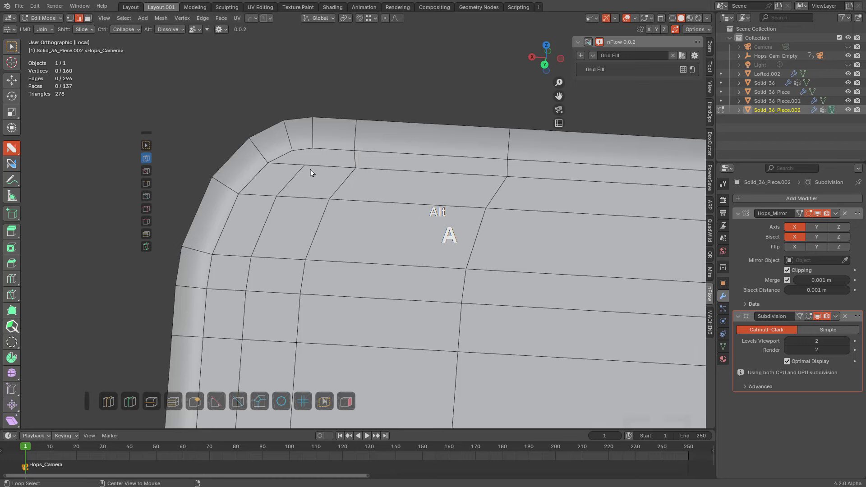
{"action": "left_click_drag", "start_coordinate": [305, 165], "coordinate": [315, 150]}
{"action": "scroll", "coordinate": [372, 270], "scroll_direction": "down", "scroll_amount": 3}
{"action": "middle_click_drag", "start_coordinate": [372, 269], "coordinate": [459, 90], "text": "shift"}
{"action": "scroll", "coordinate": [420, 177], "scroll_direction": "up", "scroll_amount": 1}
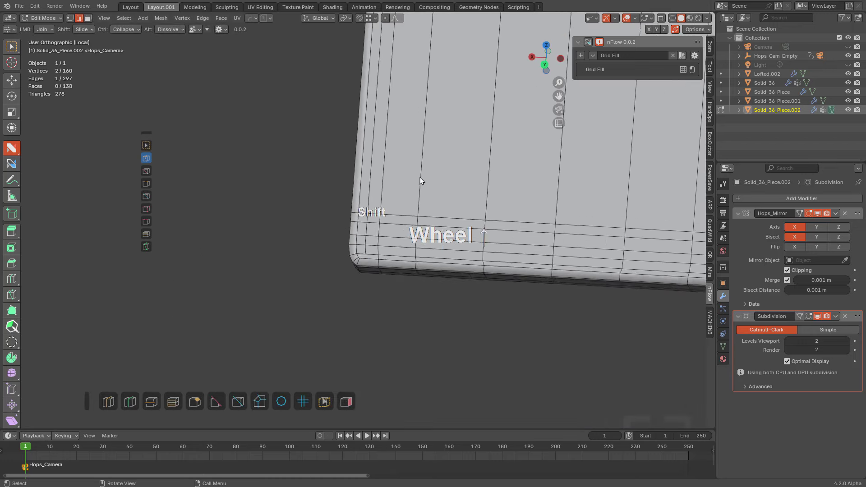
{"action": "middle_click_drag", "start_coordinate": [421, 178], "coordinate": [423, 139], "text": "shift"}
{"action": "scroll", "coordinate": [423, 140], "scroll_direction": "up", "scroll_amount": 2}
{"action": "left_click_drag", "start_coordinate": [392, 199], "coordinate": [456, 181]}
{"action": "scroll", "coordinate": [457, 176], "scroll_direction": "down", "scroll_amount": 4}
{"action": "key", "text": "Tab"}
Step: Slide the two edge loops on the panel's side wall towards its front and rear rims to tighten them
{"action": "middle_click_drag", "start_coordinate": [493, 133], "coordinate": [426, 154], "text": "shift"}
{"action": "scroll", "coordinate": [426, 154], "scroll_direction": "down", "scroll_amount": 3}
{"action": "middle_click_drag", "start_coordinate": [427, 154], "coordinate": [472, 153]}
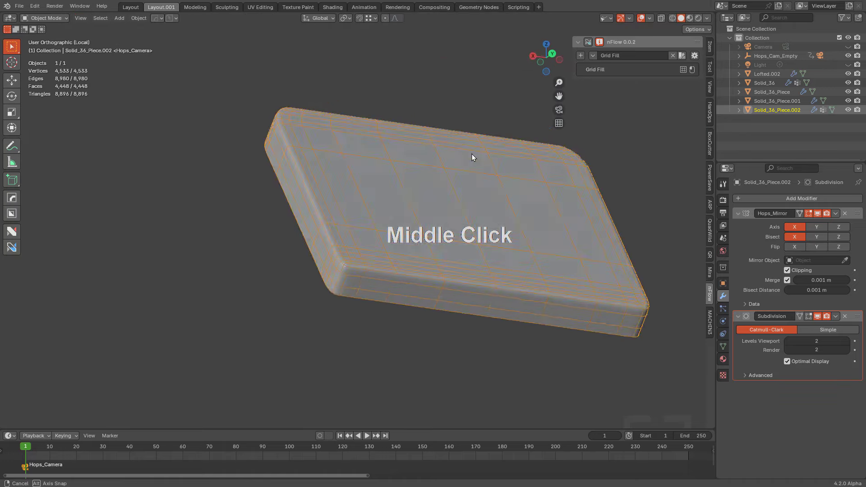
{"action": "scroll", "coordinate": [471, 153], "scroll_direction": "up", "scroll_amount": 4}
{"action": "middle_click_drag", "start_coordinate": [460, 185], "coordinate": [405, 237], "text": "shift"}
{"action": "key", "text": "Tab"}
{"action": "left_click", "coordinate": [407, 240], "text": "alt"}
{"action": "key", "text": "g"}
{"action": "key", "text": "g"}
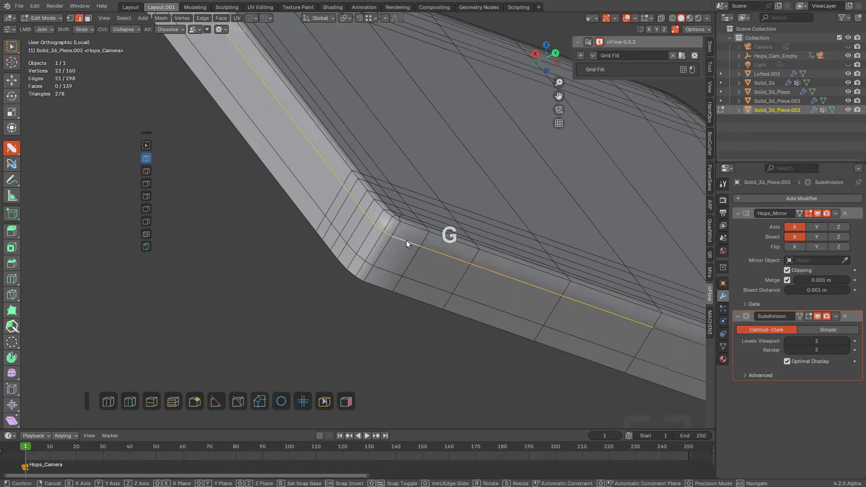
{"action": "left_click", "coordinate": [407, 240]}
{"action": "left_click", "coordinate": [388, 267], "text": "alt"}
{"action": "key", "text": "g"}
{"action": "key", "text": "g"}
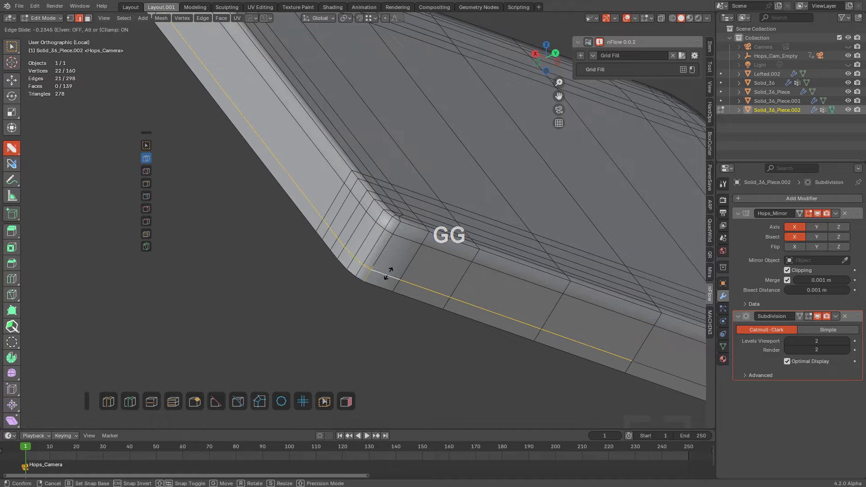
{"action": "left_click", "coordinate": [389, 271]}
Step: Leave local view with the panel in Object Mode and check its fit within the full model
{"action": "scroll", "coordinate": [398, 245], "scroll_direction": "up", "scroll_amount": 1}
{"action": "key", "text": "Tab"}
{"action": "scroll", "coordinate": [398, 246], "scroll_direction": "down", "scroll_amount": 2}
{"action": "middle_click_drag", "start_coordinate": [401, 155], "coordinate": [405, 196], "text": "shift"}
{"action": "middle_click_drag", "start_coordinate": [410, 200], "coordinate": [457, 232]}
{"action": "key", "text": "KP_Divide"}
{"action": "scroll", "coordinate": [396, 241], "scroll_direction": "down", "scroll_amount": 3}
{"action": "scroll", "coordinate": [487, 256], "scroll_direction": "down", "scroll_amount": 2}
{"action": "middle_click_drag", "start_coordinate": [388, 229], "coordinate": [515, 186]}
{"action": "scroll", "coordinate": [409, 183], "scroll_direction": "up", "scroll_amount": 1}
Step: Select the face loop along the inner wall of the main body's framed upper recess, behind the two tubes
{"action": "left_click", "coordinate": [356, 164]}
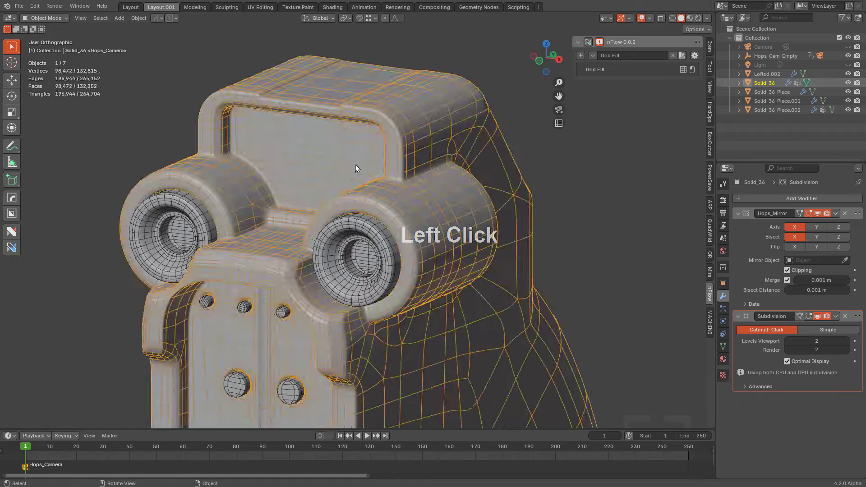
{"action": "key", "text": "Tab"}
{"action": "middle_click_drag", "start_coordinate": [355, 164], "coordinate": [343, 215]}
{"action": "key", "text": "3"}
{"action": "left_click", "coordinate": [272, 190], "text": "alt"}
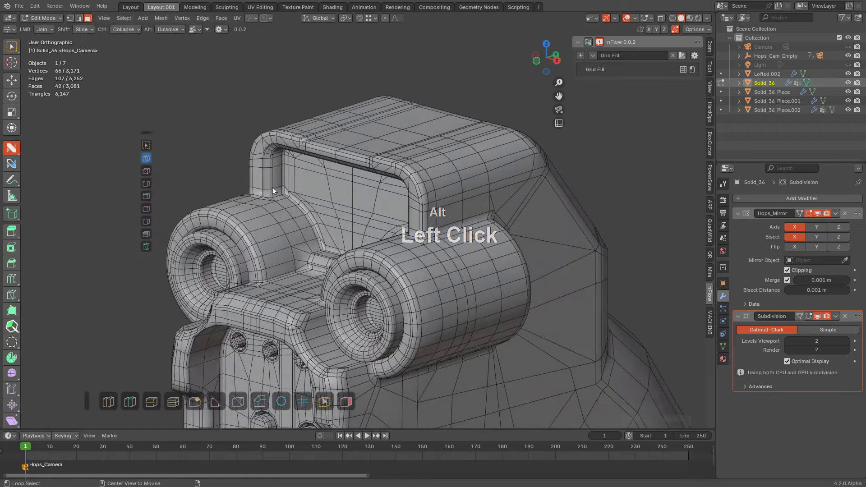
{"action": "middle_click_drag", "start_coordinate": [272, 190], "coordinate": [435, 199]}
{"action": "middle_click_drag", "start_coordinate": [435, 199], "coordinate": [381, 167], "text": "shift"}
{"action": "scroll", "coordinate": [394, 201], "scroll_direction": "up", "scroll_amount": 4}
{"action": "key", "text": "3"}
{"action": "left_click", "coordinate": [403, 219], "text": "alt"}
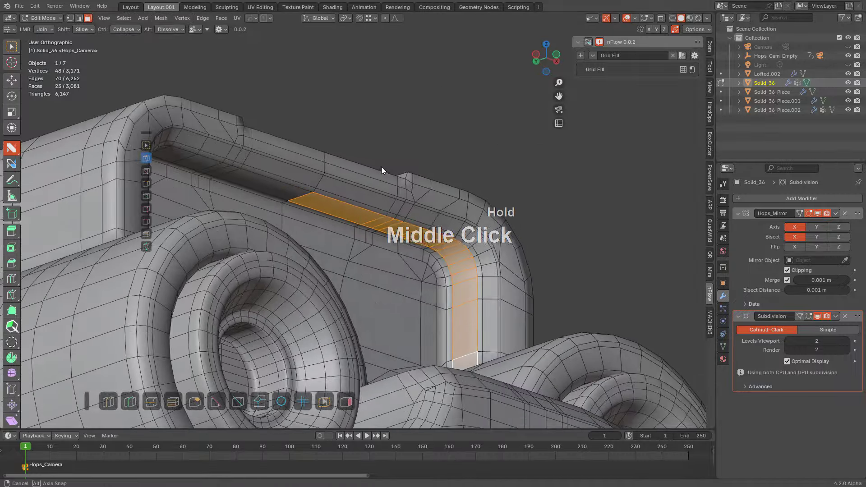
Step: Extract the selected recess wall faces as a separate piece with HOps and isolate it in local view
{"action": "key", "text": "q"}
{"action": "left_click", "coordinate": [414, 190], "text": "ctrl"}
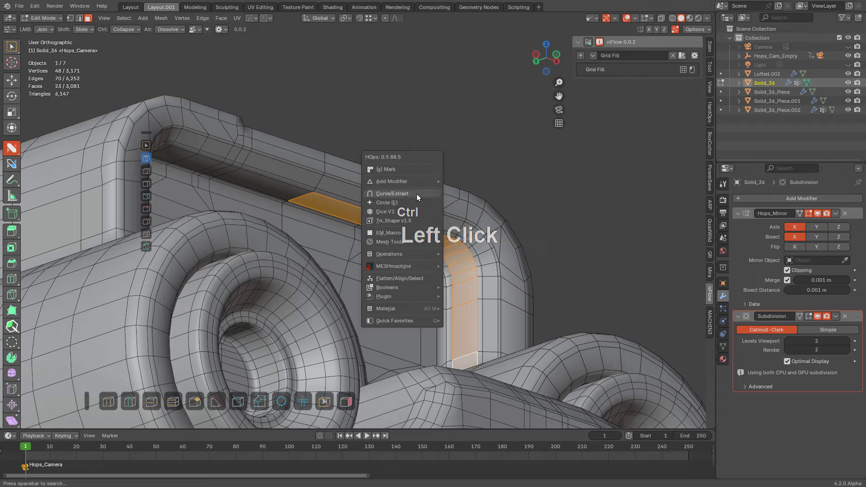
{"action": "middle_click_drag", "start_coordinate": [417, 195], "coordinate": [422, 259]}
{"action": "key", "text": "Tab"}
{"action": "key", "text": "KP_Divide"}
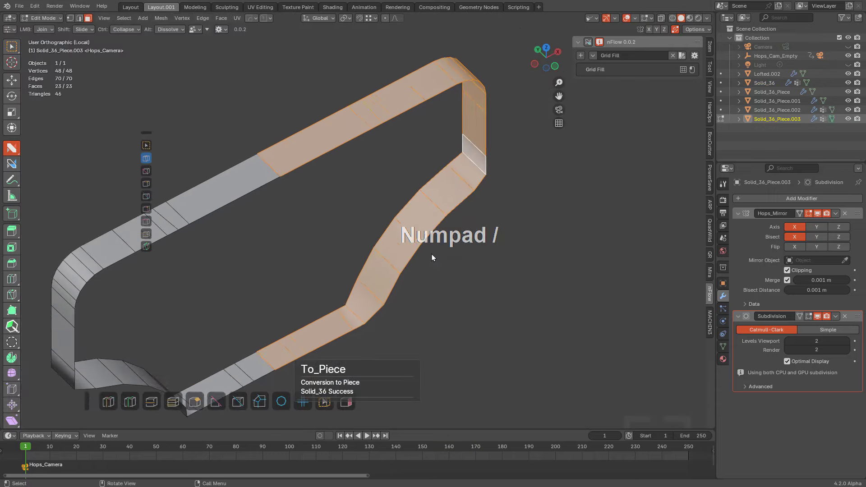
Step: Fill the front boundary loop of the extracted recess piece with a single face
{"action": "left_click", "coordinate": [471, 153], "text": "alt"}
{"action": "left_click", "coordinate": [474, 125]}
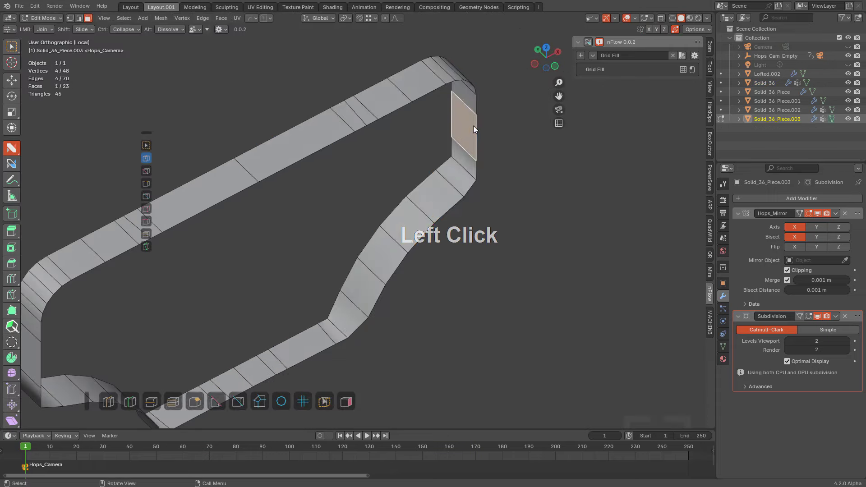
{"action": "key", "text": "2"}
{"action": "left_click", "coordinate": [474, 128]}
{"action": "left_click", "coordinate": [474, 128], "text": "alt"}
{"action": "key", "text": "f"}
Step: Flatten the new front face by scaling it to 0 along Y and shift it along the Y axis
{"action": "middle_click_drag", "start_coordinate": [474, 128], "coordinate": [307, 143]}
{"action": "key", "text": "s"}
{"action": "key", "text": "y"}
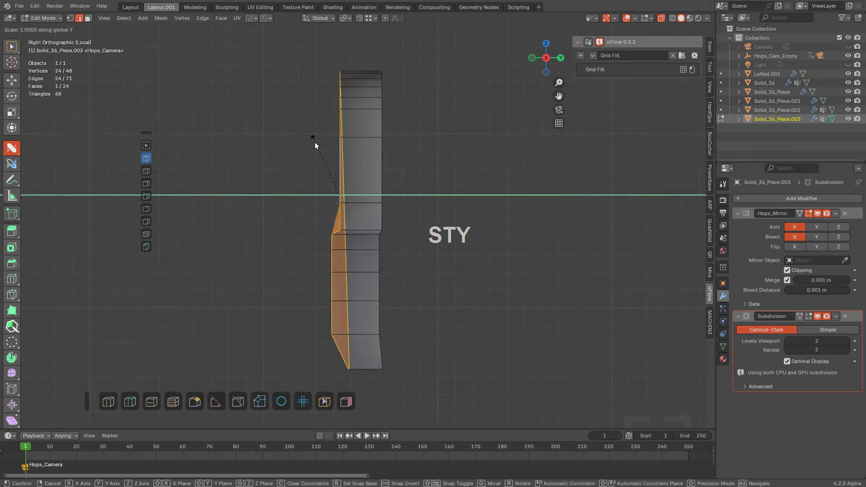
{"action": "key", "text": "0"}
{"action": "key", "text": "KP_Enter"}
{"action": "key", "text": "g"}
{"action": "key", "text": "y"}
{"action": "left_click", "coordinate": [301, 145]}
{"action": "middle_click_drag", "start_coordinate": [301, 145], "coordinate": [446, 115]}
{"action": "scroll", "coordinate": [391, 183], "scroll_direction": "up", "scroll_amount": 3}
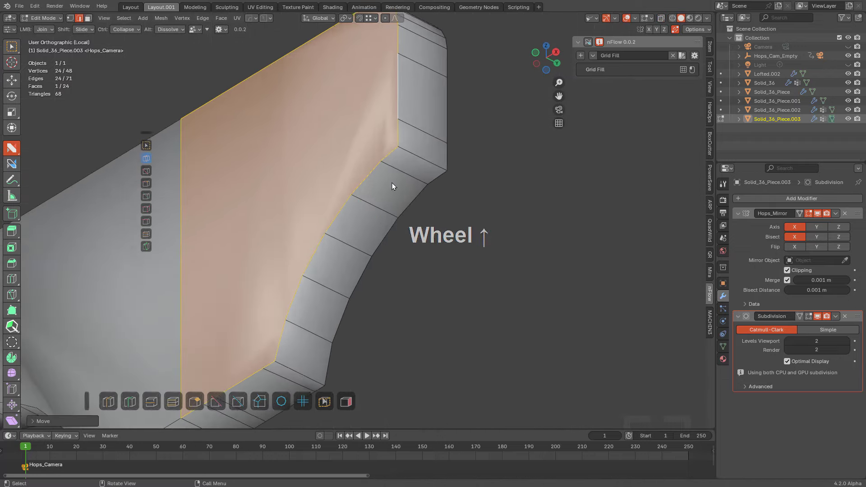
{"action": "middle_click_drag", "start_coordinate": [391, 183], "coordinate": [431, 184]}
Step: Inset the flattened front face by about 0.01 m and clean up its surplus border vertices at the upper side bend
{"action": "key", "text": "i"}
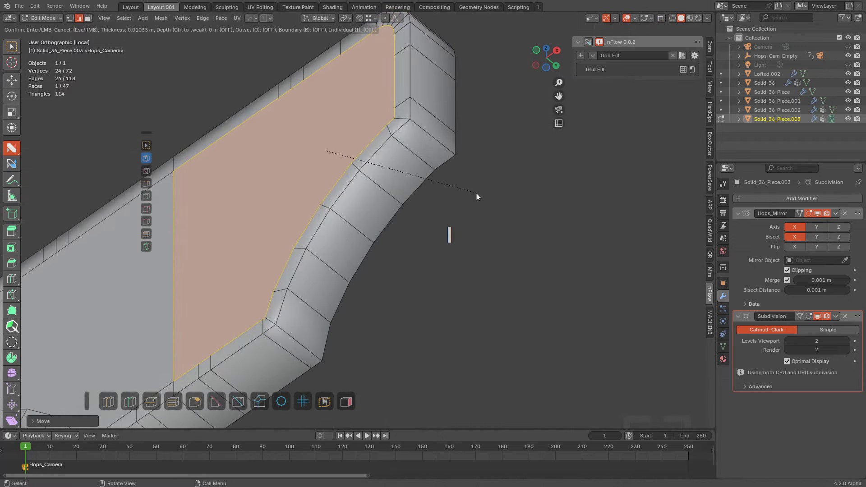
{"action": "left_click", "coordinate": [474, 191]}
{"action": "key", "text": "1"}
{"action": "scroll", "coordinate": [467, 160], "scroll_direction": "up", "scroll_amount": 3}
{"action": "mouse_move", "coordinate": [334, 105]}
{"action": "left_mouse_down", "text": "shift"}
{"action": "mouse_move", "coordinate": [348, 80]}
{"action": "mouse_move", "coordinate": [347, 108]}
{"action": "left_mouse_up", "text": "shift"}
{"action": "left_click", "coordinate": [366, 99], "text": "alt"}
{"action": "scroll", "coordinate": [354, 131], "scroll_direction": "down", "scroll_amount": 3}
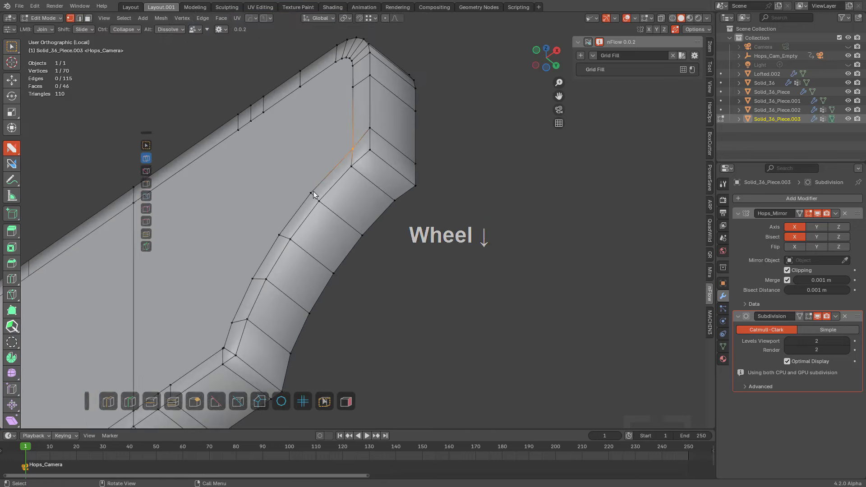
Step: Collapse, slide and dissolve the crowded inset border vertices at the recess piece's lower corner
{"action": "middle_click_drag", "start_coordinate": [291, 288], "coordinate": [399, 139], "text": "shift"}
{"action": "scroll", "coordinate": [397, 141], "scroll_direction": "up", "scroll_amount": 3}
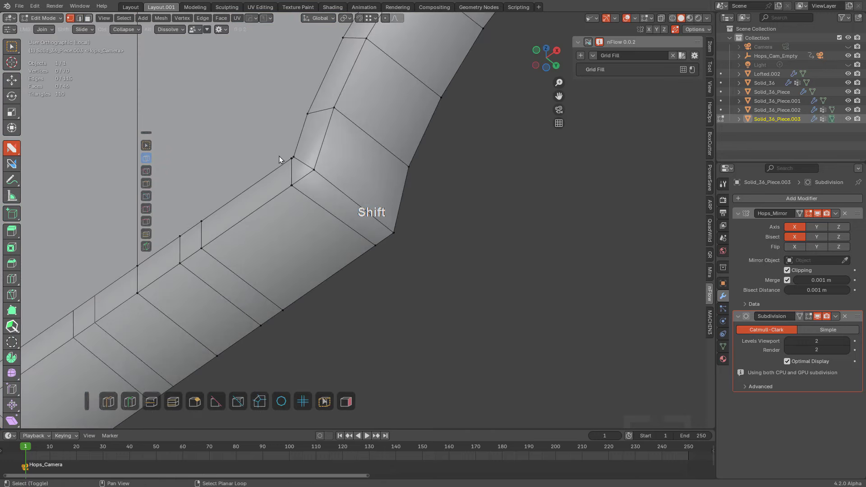
{"action": "left_click_drag", "start_coordinate": [291, 158], "coordinate": [296, 154], "text": "ctrl"}
{"action": "left_click_drag", "start_coordinate": [307, 113], "coordinate": [282, 177], "text": "shift"}
{"action": "left_click", "coordinate": [305, 166], "text": "alt"}
{"action": "scroll", "coordinate": [326, 125], "scroll_direction": "down", "scroll_amount": 3}
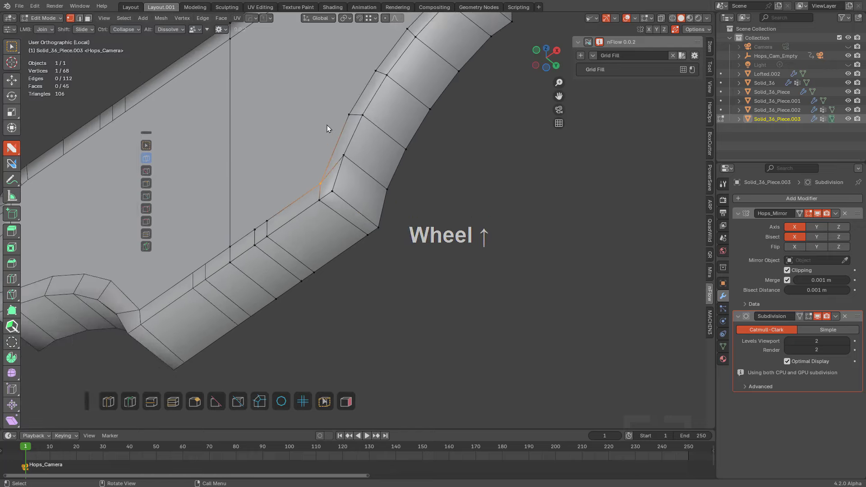
Step: Slice the front face with horizontal edges running from the inner border's side and lower curve vertices to the centre line
{"action": "middle_click_drag", "start_coordinate": [327, 125], "coordinate": [429, 212]}
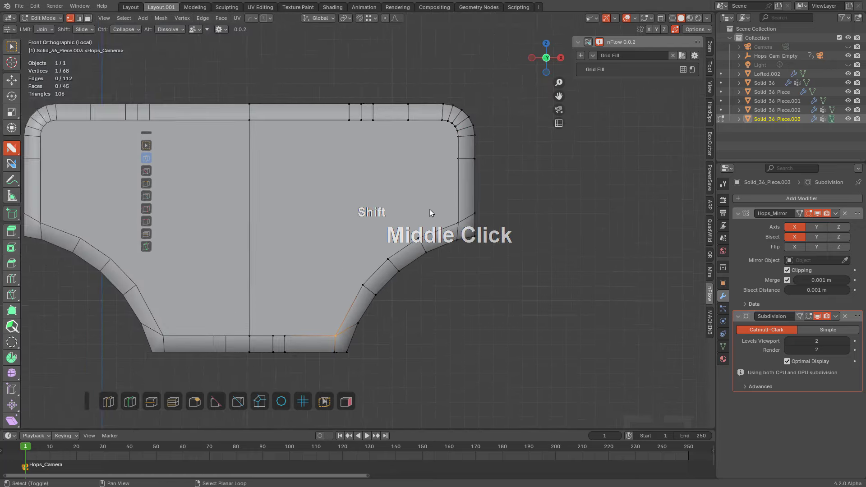
{"action": "scroll", "coordinate": [429, 212], "scroll_direction": "up", "scroll_amount": 1}
{"action": "key", "text": "a"}
{"action": "left_click", "coordinate": [456, 139]}
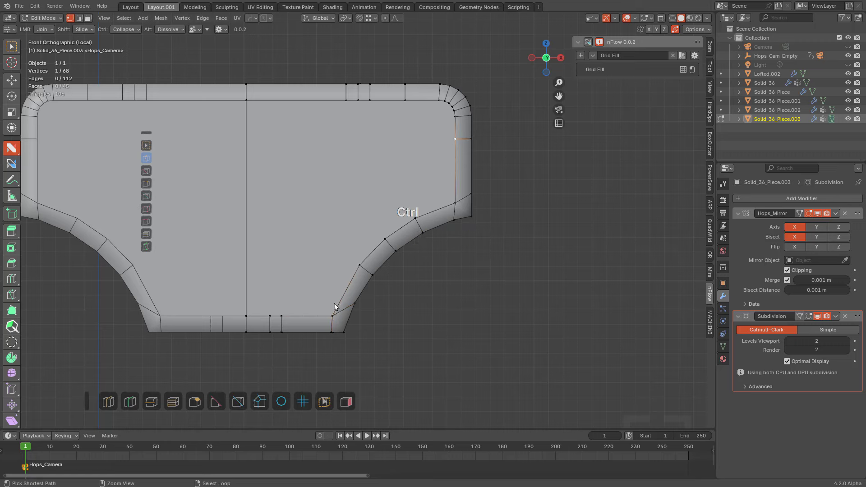
{"action": "left_click", "coordinate": [335, 312], "text": "ctrl"}
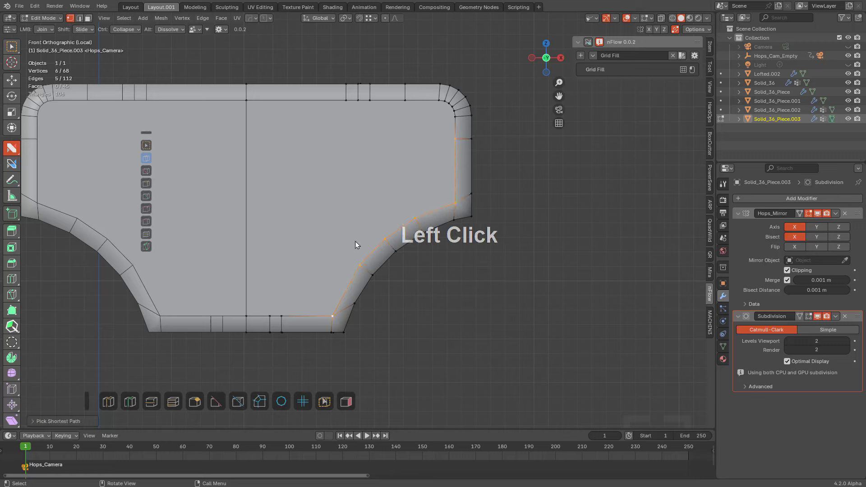
{"action": "left_click", "coordinate": [259, 402]}
{"action": "left_click", "coordinate": [677, 192]}
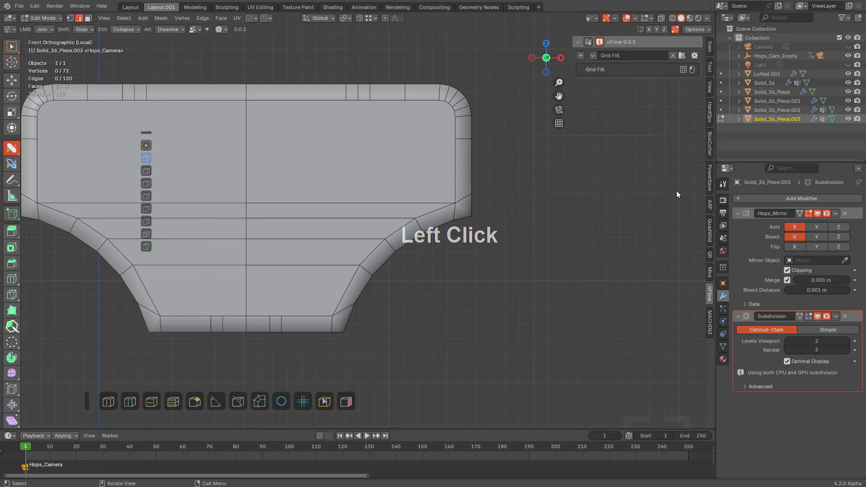
Step: Add a vertical loop cut near the centre line through the middle slices and connect its lower end to the bottom border
{"action": "key", "text": "ctrl+r"}
{"action": "left_click", "coordinate": [323, 208]}
{"action": "key", "text": "e"}
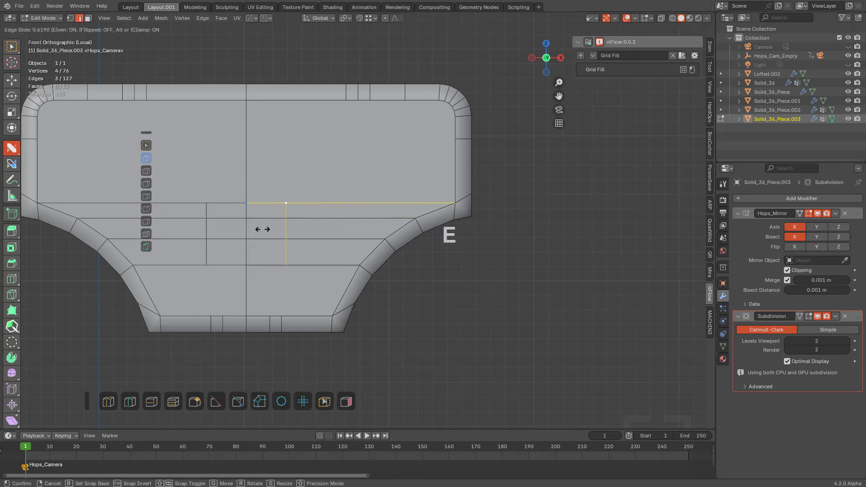
{"action": "key", "text": "ctrl"}
{"action": "left_click", "coordinate": [244, 295]}
{"action": "key", "text": "alt+a"}
{"action": "left_click_drag", "start_coordinate": [273, 266], "coordinate": [266, 307]}
Step: Add a second vertical loop cut farther out through the same slices and connect it to the neighbouring bottom border vertex
{"action": "key", "text": "ctrl+r"}
{"action": "left_click", "coordinate": [321, 258]}
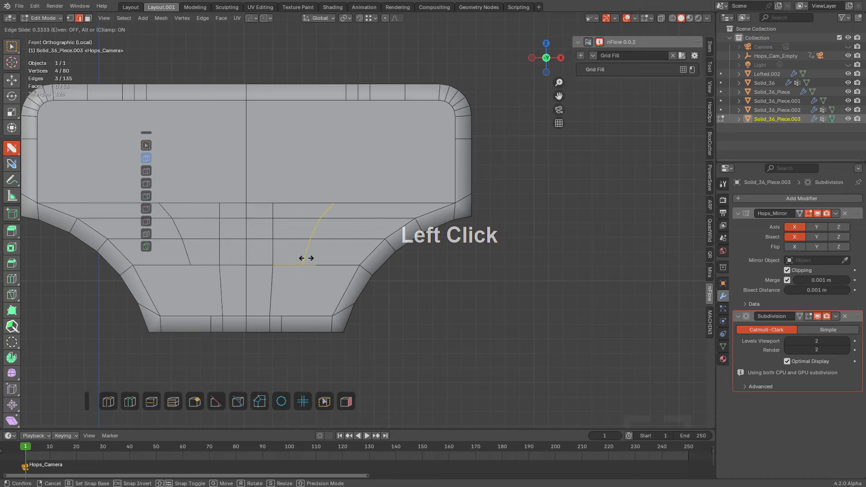
{"action": "left_click", "coordinate": [299, 260]}
{"action": "key", "text": "alt+a"}
{"action": "left_click_drag", "start_coordinate": [296, 271], "coordinate": [282, 315]}
Step: Connect the upper ends of both vertical cuts to the paired vertices on the top inner border
{"action": "middle_click_drag", "start_coordinate": [387, 187], "coordinate": [449, 251], "text": "shift"}
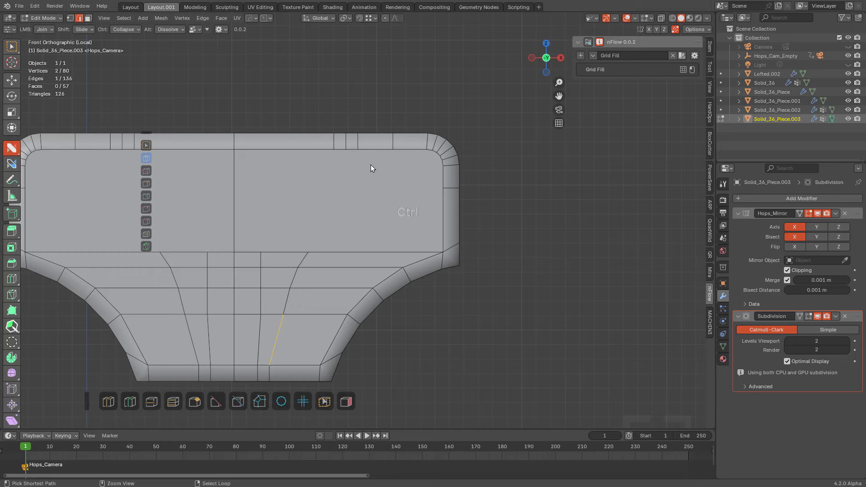
{"action": "left_click", "coordinate": [308, 252]}
{"action": "left_click_drag", "start_coordinate": [308, 251], "coordinate": [342, 162]}
{"action": "left_click_drag", "start_coordinate": [261, 250], "coordinate": [329, 171]}
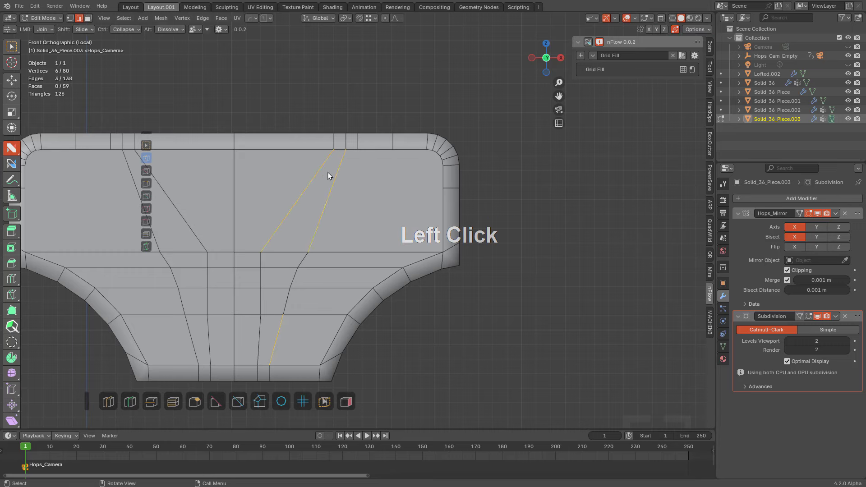
{"action": "key", "text": "ctrl+r"}
{"action": "left_click", "coordinate": [343, 210]}
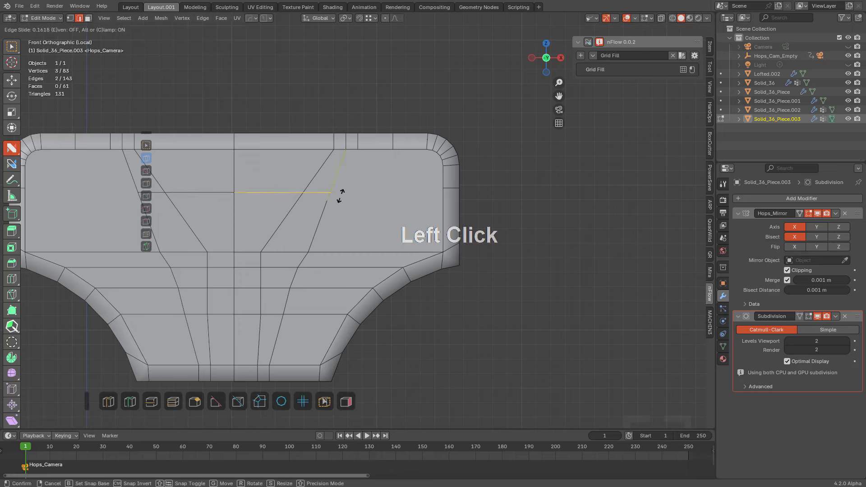
{"action": "left_click", "coordinate": [380, 193], "text": "ctrl"}
{"action": "key", "text": "ctrl+z"}
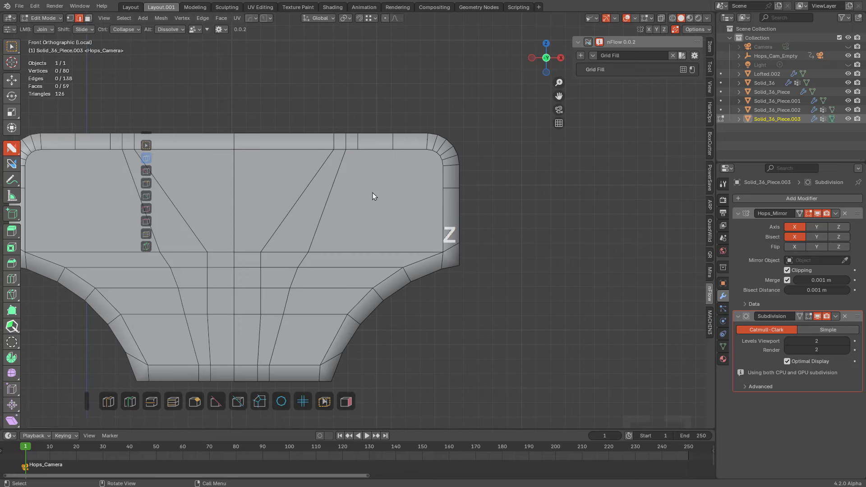
Step: Cut a horizontal edge across the upper front faces and extend it to the side border vertex
{"action": "key", "text": "ctrl+r"}
{"action": "left_click", "coordinate": [327, 190]}
{"action": "left_click", "coordinate": [330, 187]}
{"action": "left_click_drag", "start_coordinate": [332, 193], "coordinate": [433, 195]}
{"action": "scroll", "coordinate": [434, 186], "scroll_direction": "up", "scroll_amount": 3}
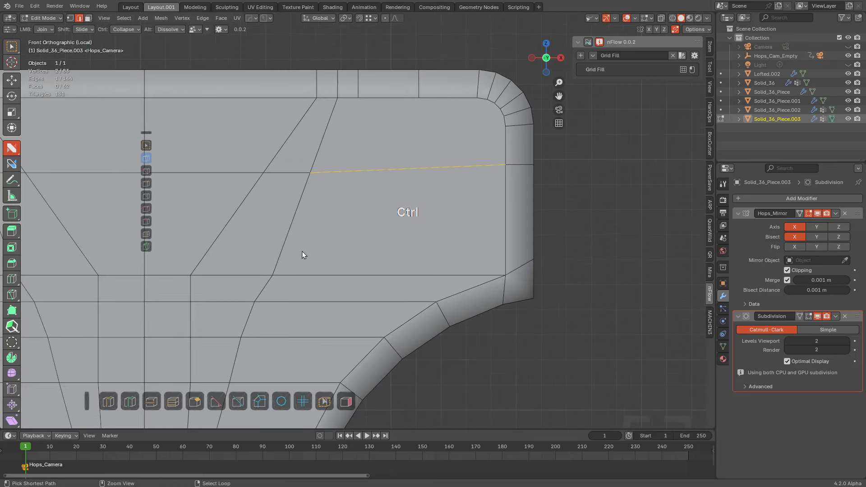
Step: Connect the outer vertical cut's bend diagonally to the top border and join the rounded corner's vertices to that diagonal
{"action": "left_click_drag", "start_coordinate": [300, 253], "coordinate": [418, 97]}
{"action": "key", "text": "alt+a"}
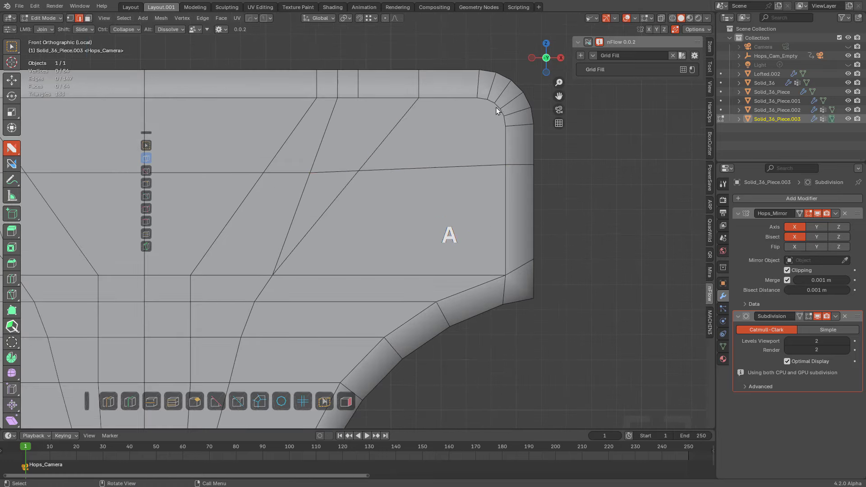
{"action": "left_click_drag", "start_coordinate": [496, 106], "coordinate": [359, 170]}
{"action": "key", "text": "alt+a"}
{"action": "key", "text": "Tab"}
{"action": "scroll", "coordinate": [373, 215], "scroll_direction": "down", "scroll_amount": 3}
{"action": "middle_click_drag", "start_coordinate": [373, 215], "coordinate": [422, 192]}
Step: Add a supporting edge loop around the piece's outer rim and check the subdivided shape
{"action": "key", "text": "Tab"}
{"action": "scroll", "coordinate": [450, 215], "scroll_direction": "up", "scroll_amount": 1}
{"action": "middle_click_drag", "start_coordinate": [422, 193], "coordinate": [419, 129]}
{"action": "middle_click_drag", "start_coordinate": [471, 167], "coordinate": [428, 252]}
{"action": "key", "text": "ctrl+r"}
{"action": "left_click", "coordinate": [318, 295]}
{"action": "left_click", "coordinate": [307, 288]}
{"action": "key", "text": "Tab"}
{"action": "scroll", "coordinate": [425, 226], "scroll_direction": "down", "scroll_amount": 3}
{"action": "middle_click_drag", "start_coordinate": [412, 150], "coordinate": [442, 173], "text": "shift"}
{"action": "scroll", "coordinate": [442, 173], "scroll_direction": "up", "scroll_amount": 1}
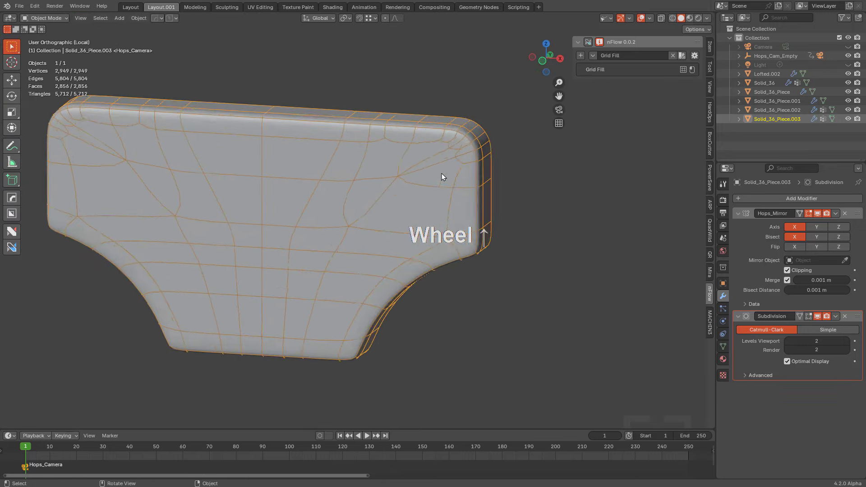
Step: Inset all the flat front faces of the piece inside its rounded border
{"action": "key", "text": "Tab"}
{"action": "middle_click", "coordinate": [442, 181]}
{"action": "key", "text": "3"}
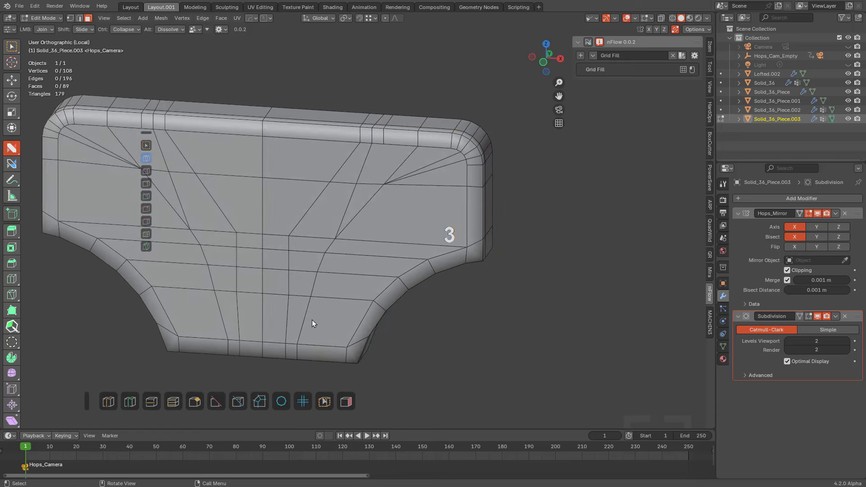
{"action": "key", "text": "v"}
{"action": "key", "text": "c"}
{"action": "scroll", "coordinate": [289, 289], "scroll_direction": "up", "scroll_amount": 3}
{"action": "left_click", "coordinate": [278, 265]}
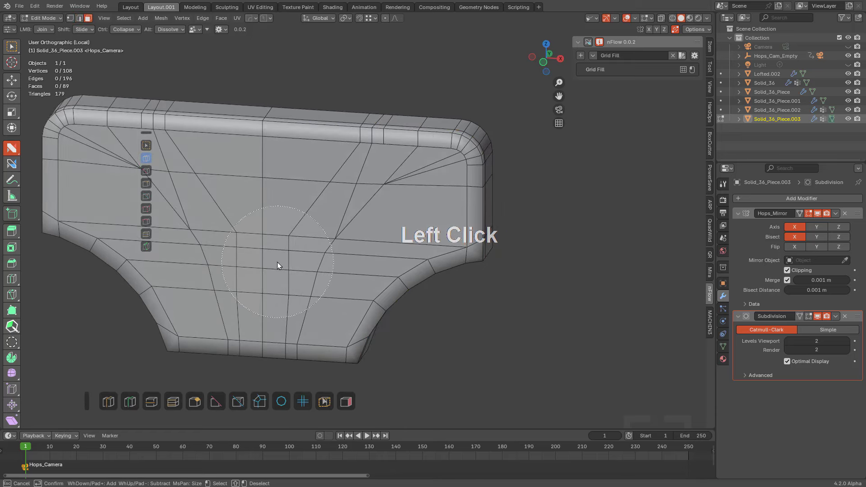
{"action": "left_click_drag", "start_coordinate": [278, 262], "coordinate": [352, 212]}
{"action": "scroll", "coordinate": [353, 212], "scroll_direction": "up", "scroll_amount": 2}
{"action": "right_click", "coordinate": [352, 212]}
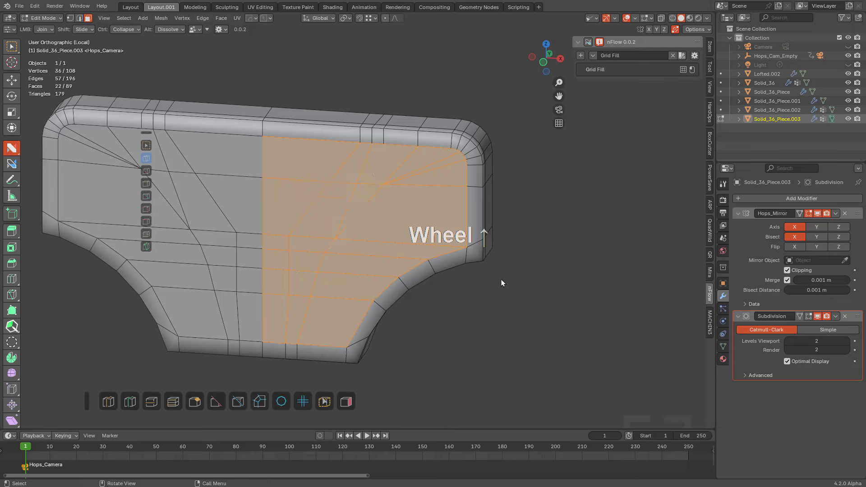
{"action": "scroll", "coordinate": [501, 282], "scroll_direction": "up", "scroll_amount": 1}
{"action": "key", "text": "i"}
{"action": "left_click", "coordinate": [598, 353]}
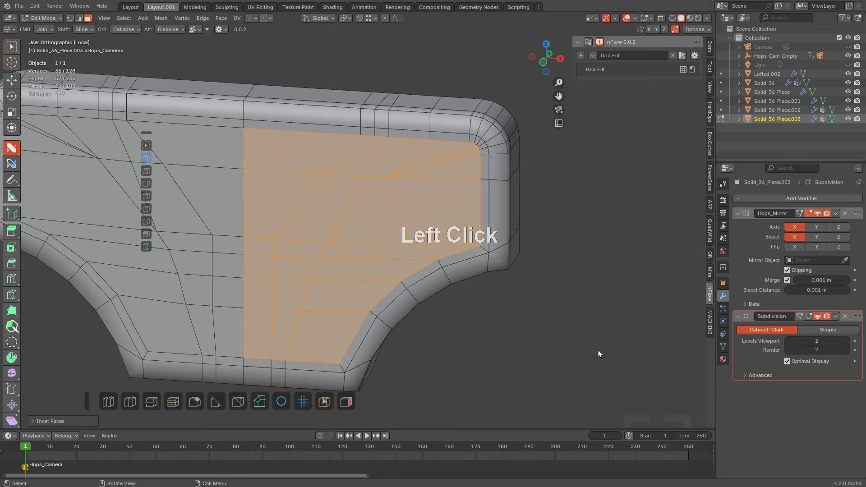
Step: Push the inset front faces back along the Y axis to recess them
{"action": "middle_click_drag", "start_coordinate": [599, 350], "coordinate": [407, 313]}
{"action": "scroll", "coordinate": [496, 239], "scroll_direction": "down", "scroll_amount": 2}
{"action": "key", "text": "g"}
{"action": "key", "text": "z"}
{"action": "key", "text": "g"}
{"action": "key", "text": "y"}
{"action": "left_click", "coordinate": [423, 272]}
Step: Add two supporting edge loops along the recessed wall, one close to each of its edges
{"action": "scroll", "coordinate": [388, 264], "scroll_direction": "up", "scroll_amount": 4}
{"action": "key", "text": "ctrl+r"}
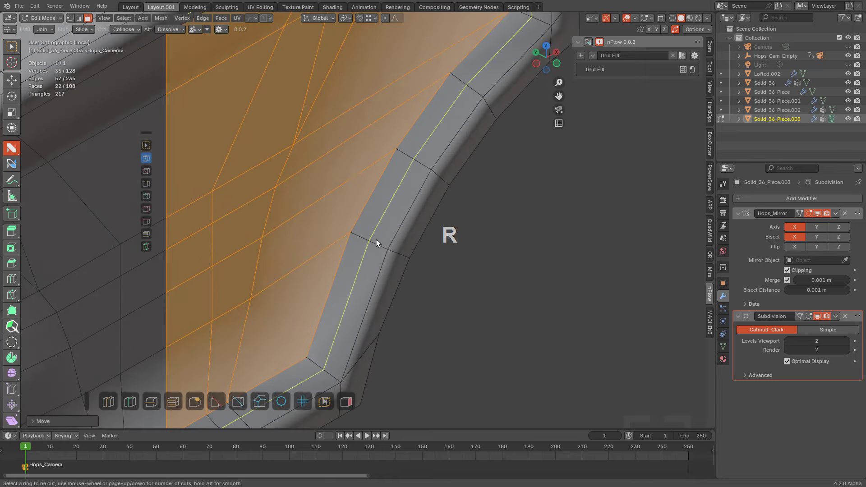
{"action": "left_click", "coordinate": [376, 239]}
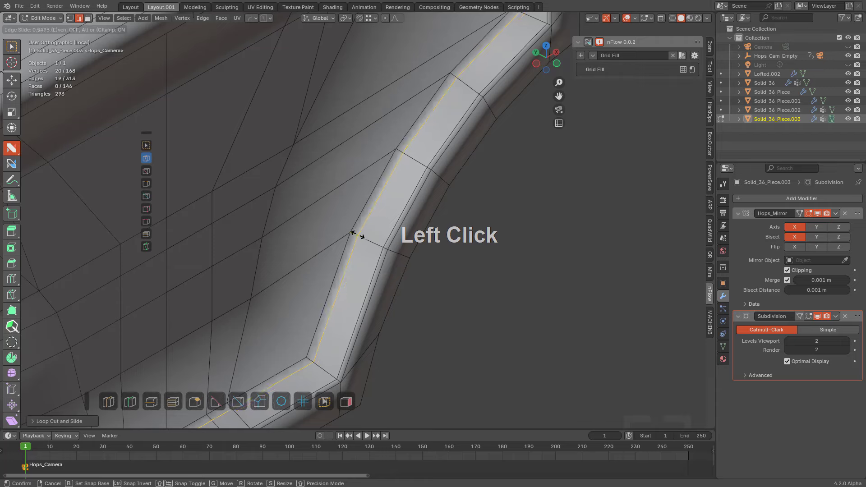
{"action": "scroll", "coordinate": [418, 136], "scroll_direction": "down", "scroll_amount": 5}
{"action": "middle_click_drag", "start_coordinate": [419, 137], "coordinate": [391, 182]}
{"action": "scroll", "coordinate": [513, 153], "scroll_direction": "up", "scroll_amount": 4}
{"action": "middle_click_drag", "start_coordinate": [514, 153], "coordinate": [506, 154], "text": "shift"}
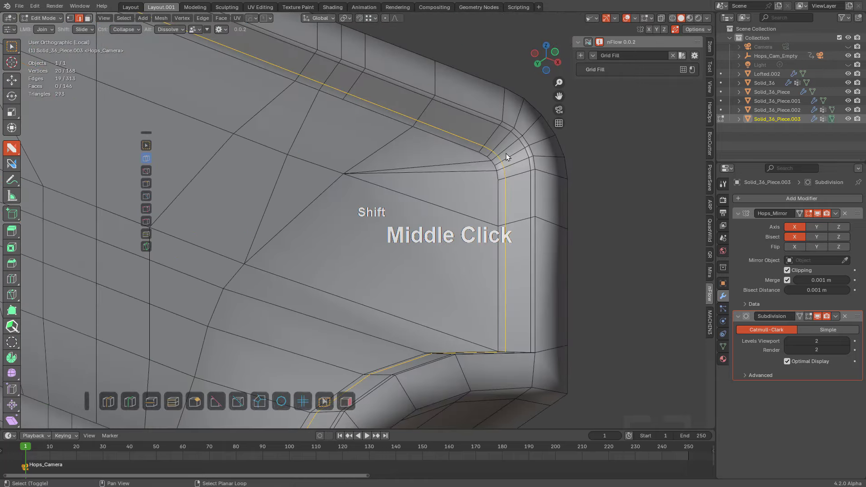
{"action": "key", "text": "Tab"}
{"action": "key", "text": "g"}
{"action": "key", "text": "Tab"}
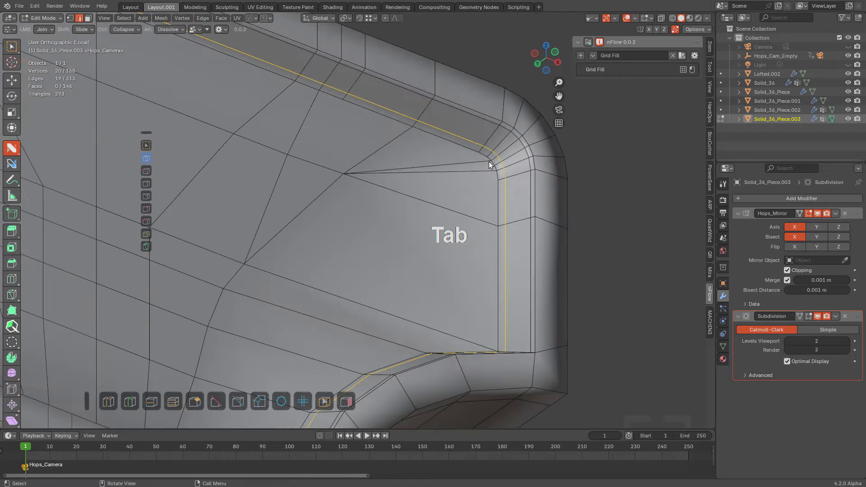
Step: Inset all the recessed front faces again by about 0.003 m
{"action": "scroll", "coordinate": [489, 162], "scroll_direction": "down", "scroll_amount": 3}
{"action": "key", "text": "3"}
{"action": "middle_click_drag", "start_coordinate": [315, 239], "coordinate": [402, 208]}
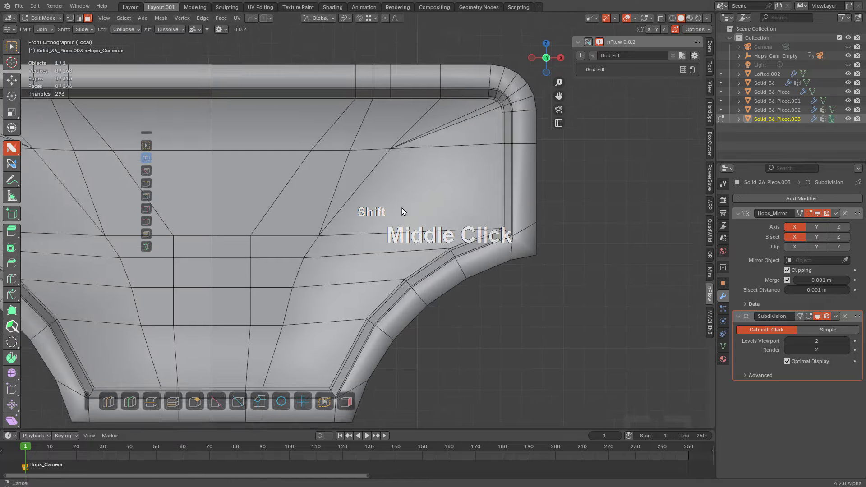
{"action": "scroll", "coordinate": [415, 203], "scroll_direction": "down", "scroll_amount": 3}
{"action": "key", "text": "v"}
{"action": "key", "text": "c"}
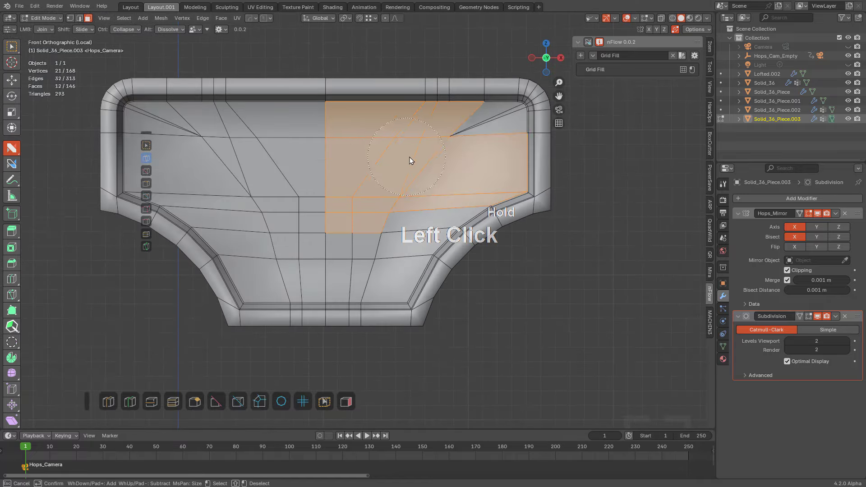
{"action": "middle_click_drag", "start_coordinate": [366, 223], "coordinate": [564, 217], "text": "ctrl"}
{"action": "key", "text": "i"}
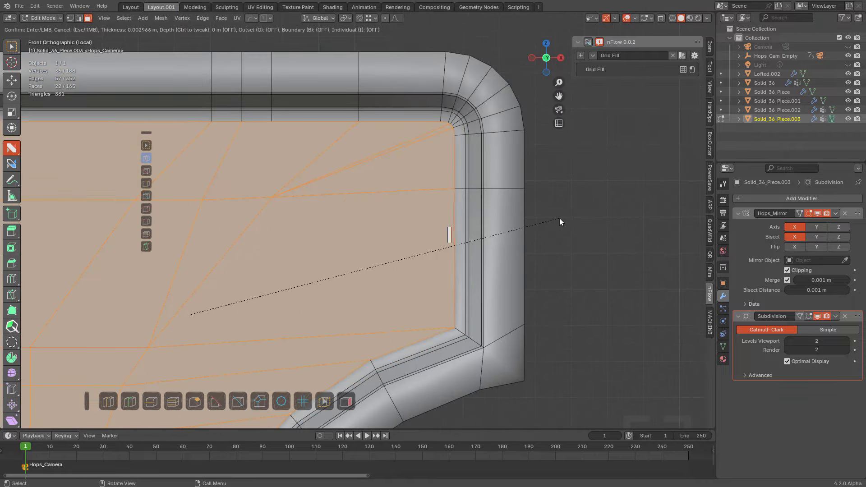
{"action": "left_click", "coordinate": [562, 218]}
{"action": "left_click", "coordinate": [561, 219]}
Step: Examine the subdivided piece and its mesh around the recessed border and corners
{"action": "scroll", "coordinate": [368, 223], "scroll_direction": "down", "scroll_amount": 2}
{"action": "middle_click_drag", "start_coordinate": [368, 222], "coordinate": [436, 154], "text": "shift"}
{"action": "key", "text": "Tab"}
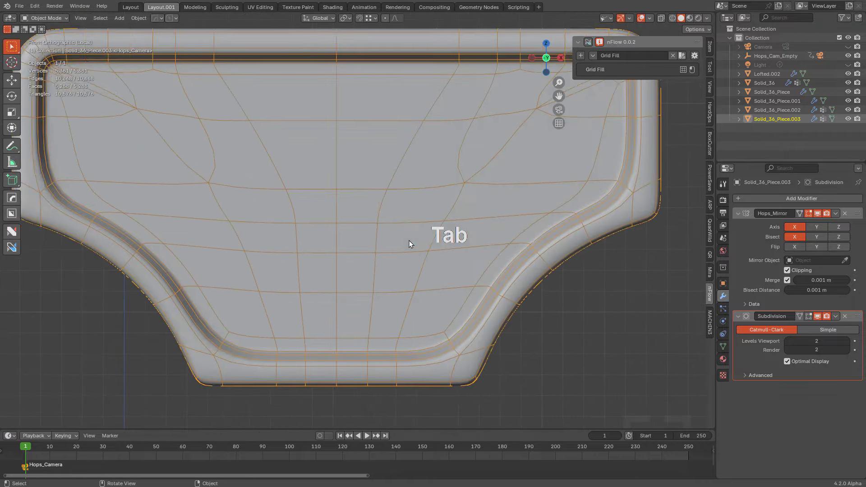
{"action": "middle_click_drag", "start_coordinate": [409, 241], "coordinate": [363, 251]}
{"action": "key", "text": "Tab"}
{"action": "middle_click_drag", "start_coordinate": [415, 311], "coordinate": [401, 255], "text": "shift"}
{"action": "middle_click_drag", "start_coordinate": [401, 255], "coordinate": [342, 223]}
{"action": "scroll", "coordinate": [383, 232], "scroll_direction": "up", "scroll_amount": 2}
{"action": "scroll", "coordinate": [342, 223], "scroll_direction": "up", "scroll_amount": 2}
{"action": "left_click", "coordinate": [341, 224]}
{"action": "scroll", "coordinate": [426, 226], "scroll_direction": "down", "scroll_amount": 3}
{"action": "scroll", "coordinate": [426, 226], "scroll_direction": "down", "scroll_amount": 3}
Step: Return to the full model and shift the finished insert along the Y axis to fit its framed recess
{"action": "key", "text": "Tab"}
{"action": "scroll", "coordinate": [447, 256], "scroll_direction": "up", "scroll_amount": 1}
{"action": "middle_click_drag", "start_coordinate": [427, 227], "coordinate": [363, 281]}
{"action": "key", "text": "KP_Divide"}
{"action": "key", "text": "a"}
{"action": "left_click", "coordinate": [363, 281]}
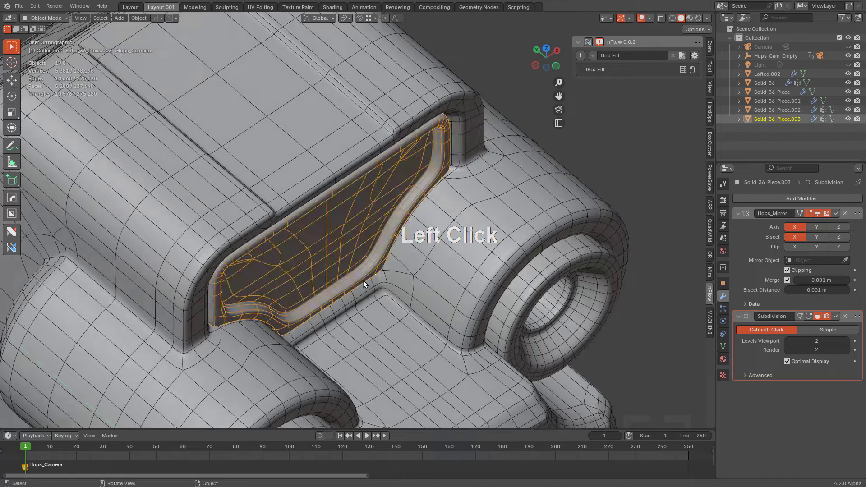
{"action": "key", "text": "g"}
{"action": "key", "text": "y"}
{"action": "key", "text": "t"}
{"action": "left_click", "coordinate": [381, 293]}
{"action": "key", "text": "Tab"}
{"action": "middle_click_drag", "start_coordinate": [282, 285], "coordinate": [276, 258], "text": "shift"}
{"action": "scroll", "coordinate": [275, 258], "scroll_direction": "up", "scroll_amount": 2}
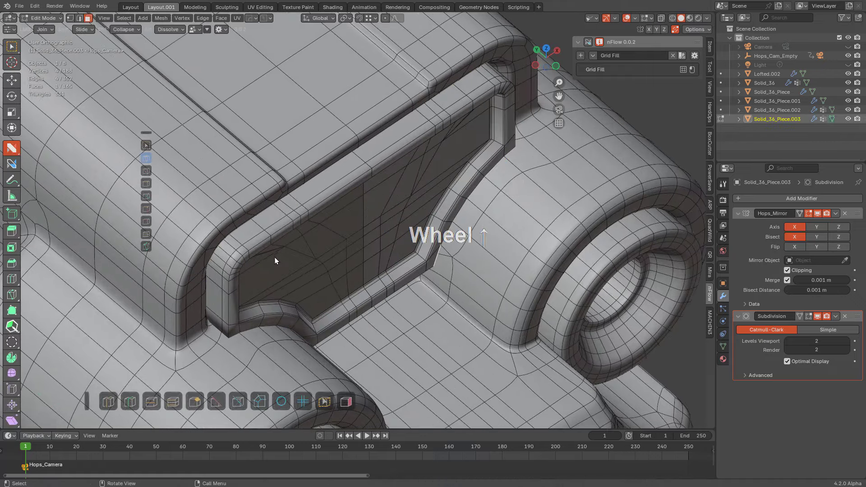
{"action": "scroll", "coordinate": [351, 244], "scroll_direction": "down", "scroll_amount": 3}
{"action": "key", "text": "Tab"}
Step: Isolate the rounded rectangular panel insert on the body's other side for mesh editing
{"action": "middle_click_drag", "start_coordinate": [399, 229], "coordinate": [407, 252], "text": "shift"}
{"action": "key", "text": "a"}
{"action": "middle_click_drag", "start_coordinate": [539, 233], "coordinate": [363, 180]}
{"action": "scroll", "coordinate": [442, 208], "scroll_direction": "down", "scroll_amount": 2}
{"action": "left_click", "coordinate": [410, 203]}
{"action": "key", "text": "Tab"}
{"action": "scroll", "coordinate": [400, 218], "scroll_direction": "down", "scroll_amount": 2, "text": "shift"}
{"action": "key", "text": "KP_Divide"}
{"action": "scroll", "coordinate": [365, 169], "scroll_direction": "up", "scroll_amount": 2}
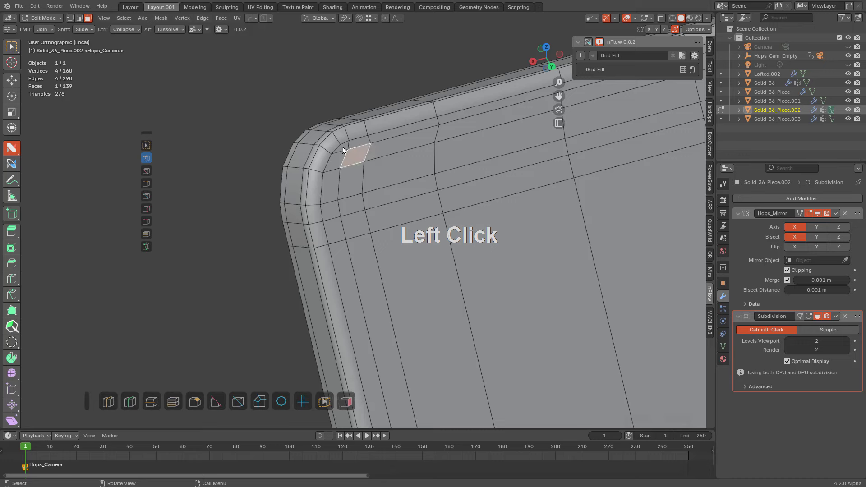
Step: Inset all the flat faces on the rounded rectangular panel's editable half, including the small corner triangle
{"action": "key", "text": "c"}
{"action": "mouse_move", "coordinate": [395, 185]}
{"action": "left_mouse_down"}
{"action": "mouse_move", "coordinate": [370, 191]}
{"action": "mouse_move", "coordinate": [463, 158]}
{"action": "left_mouse_up"}
{"action": "right_click", "coordinate": [379, 239]}
{"action": "scroll", "coordinate": [523, 289], "scroll_direction": "down", "scroll_amount": 5}
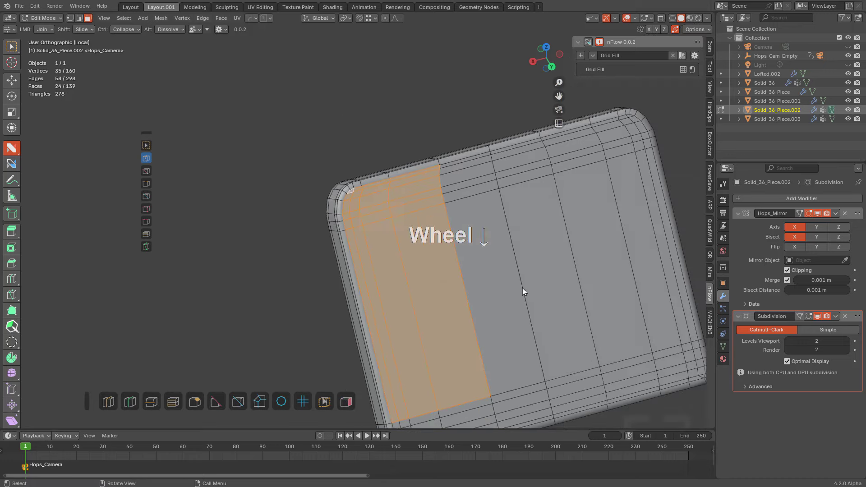
{"action": "middle_click_drag", "start_coordinate": [524, 288], "coordinate": [472, 144], "text": "shift"}
{"action": "scroll", "coordinate": [471, 144], "scroll_direction": "up", "scroll_amount": 3}
{"action": "middle_click_drag", "start_coordinate": [438, 268], "coordinate": [416, 180], "text": "shift"}
{"action": "scroll", "coordinate": [417, 179], "scroll_direction": "up", "scroll_amount": 3}
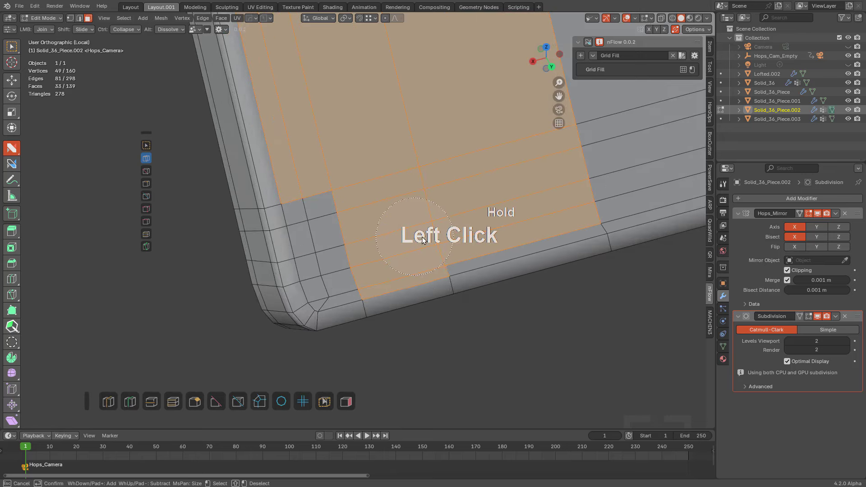
{"action": "left_click", "coordinate": [339, 252]}
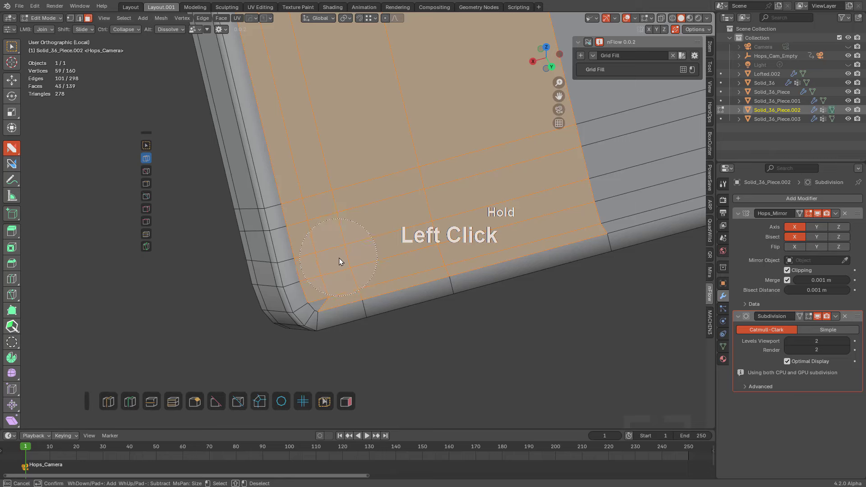
{"action": "right_click", "coordinate": [341, 260]}
{"action": "left_click", "coordinate": [323, 307], "text": "shift"}
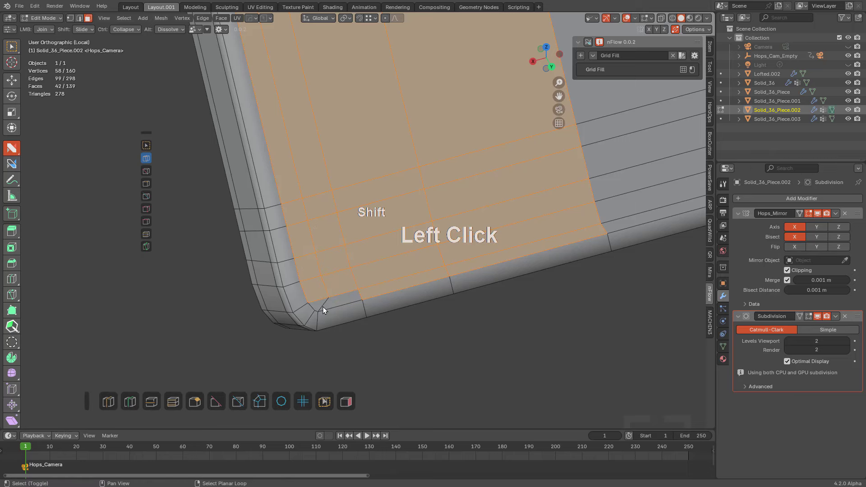
{"action": "middle_click_drag", "start_coordinate": [319, 305], "coordinate": [350, 240], "text": "shift"}
{"action": "scroll", "coordinate": [518, 331], "scroll_direction": "up", "scroll_amount": 2}
{"action": "key", "text": "i"}
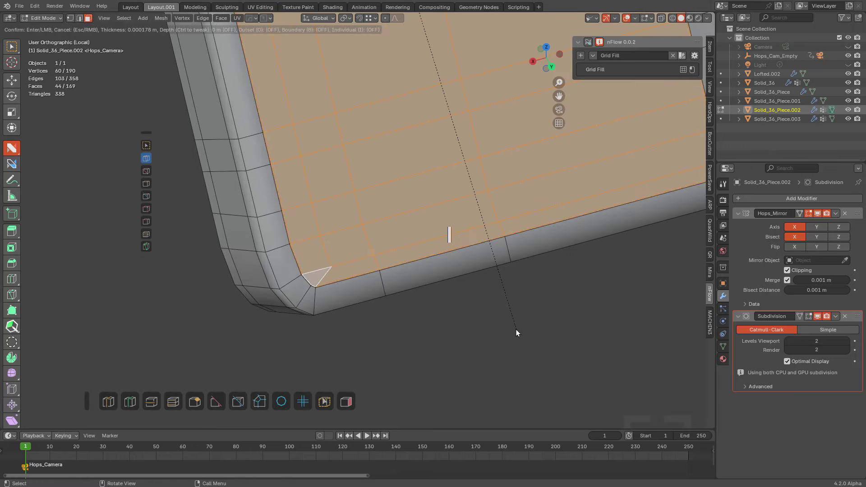
{"action": "left_click", "coordinate": [517, 323]}
Step: Sink the inset faces into the rounded rectangular panel with Shrink/Fatten
{"action": "key", "text": "alt+s"}
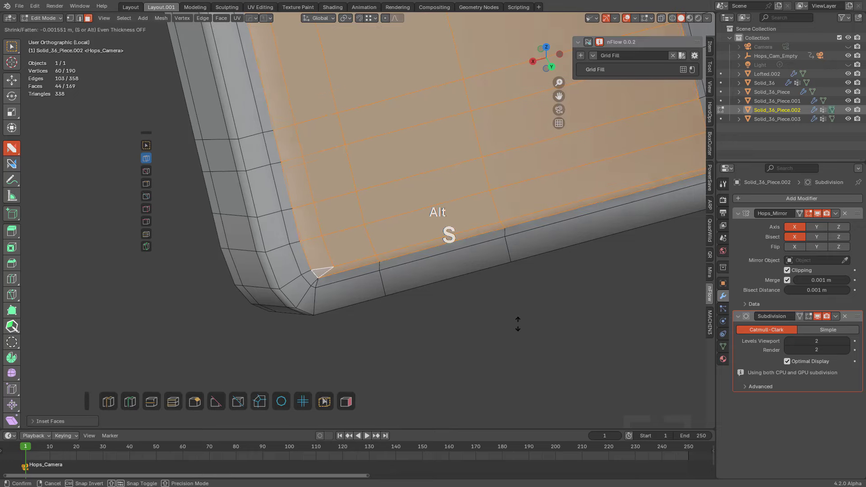
{"action": "left_click", "coordinate": [508, 303]}
{"action": "scroll", "coordinate": [486, 287], "scroll_direction": "down", "scroll_amount": 3}
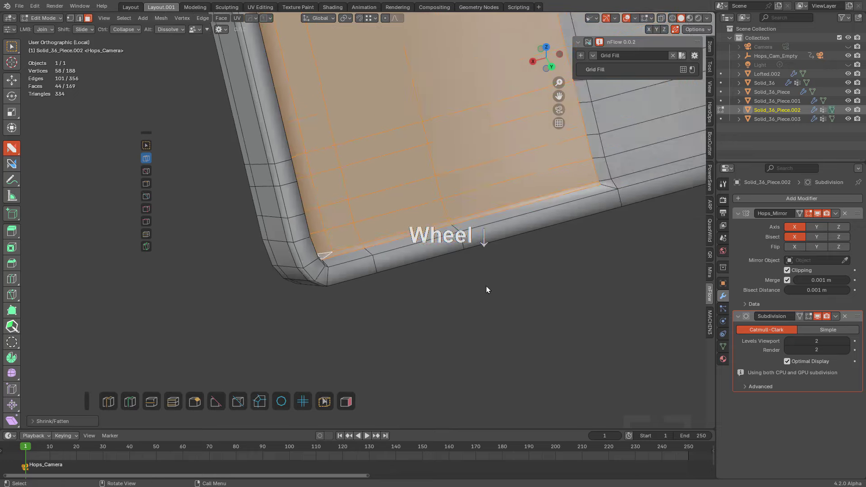
Step: Undo the Shrink/Fatten on the rounded rectangular panel's inset faces and sink them again to a revised depth
{"action": "middle_click_drag", "start_coordinate": [487, 287], "coordinate": [377, 284]}
{"action": "scroll", "coordinate": [391, 265], "scroll_direction": "up", "scroll_amount": 3}
{"action": "key", "text": "ctrl+z"}
{"action": "key", "text": "alt+s"}
{"action": "left_click", "coordinate": [386, 249]}
{"action": "scroll", "coordinate": [375, 266], "scroll_direction": "up", "scroll_amount": 3}
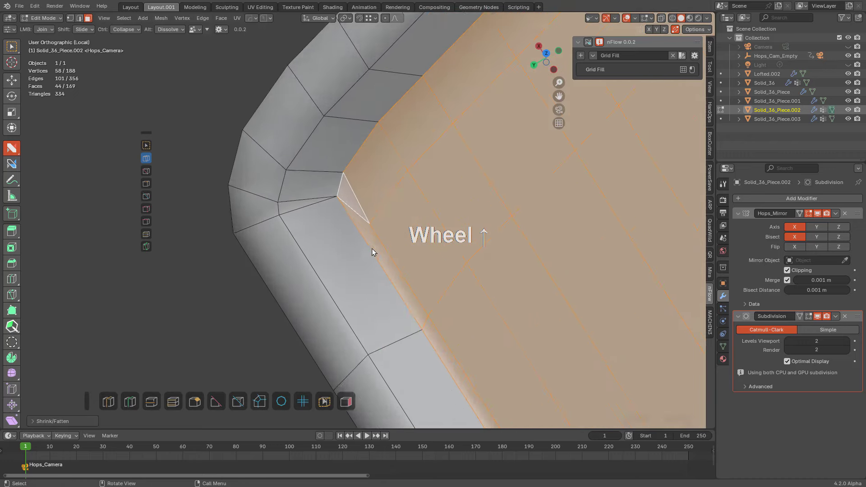
{"action": "middle_click_drag", "start_coordinate": [373, 247], "coordinate": [331, 195], "text": "shift"}
{"action": "scroll", "coordinate": [356, 225], "scroll_direction": "up", "scroll_amount": 3}
{"action": "key", "text": "1"}
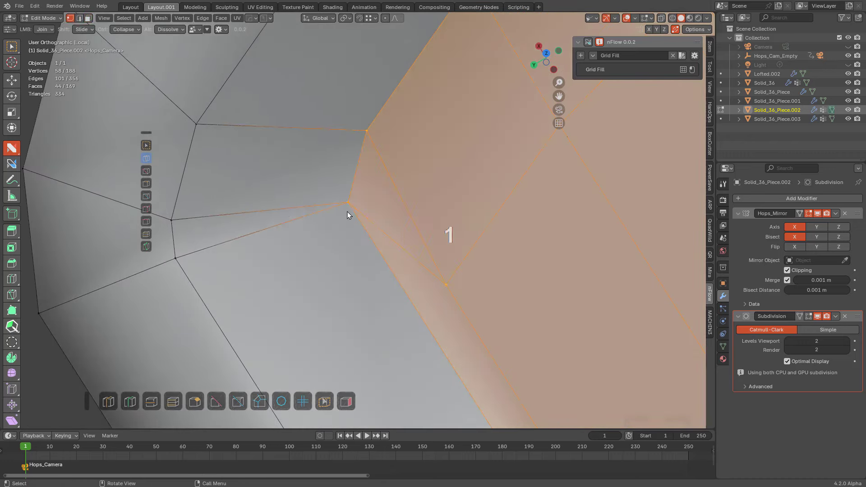
{"action": "left_click", "coordinate": [350, 217]}
{"action": "key", "text": "g"}
{"action": "key", "text": "g"}
{"action": "key", "text": "alt+z"}
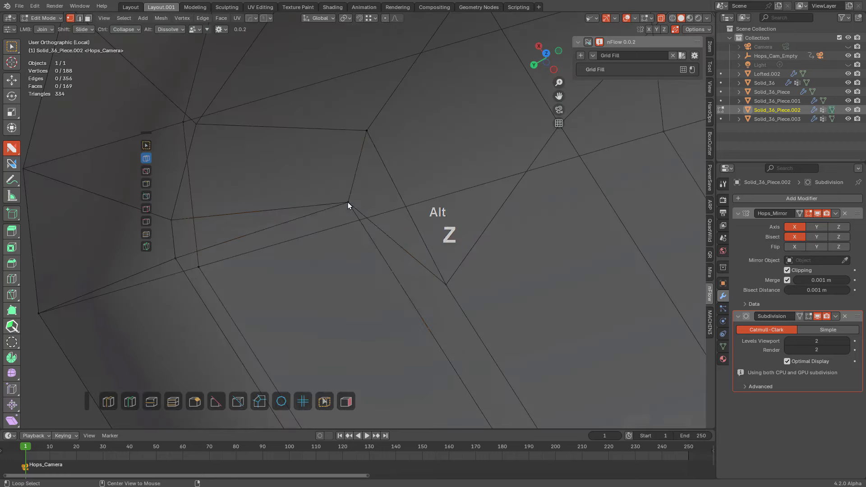
{"action": "left_click", "coordinate": [348, 202]}
{"action": "right_click", "coordinate": [351, 232]}
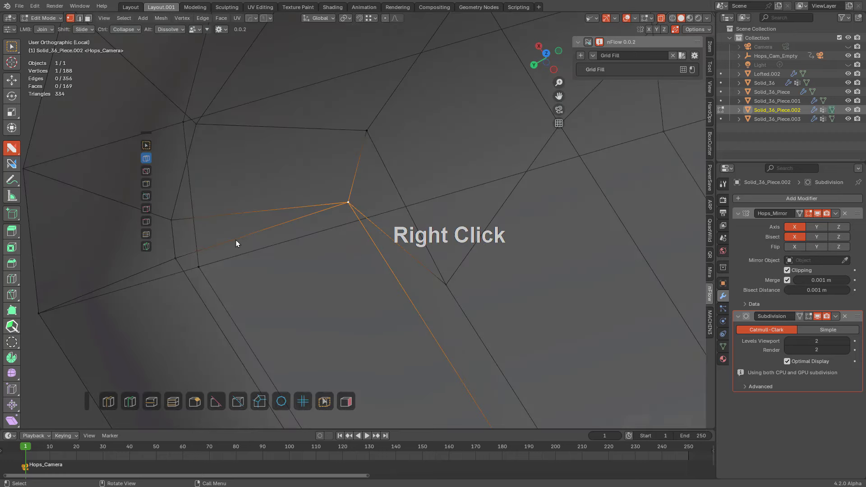
Step: Knife an edge from the rim vertex to the inset corner's short edge and dissolve the old edge beside it
{"action": "key", "text": "k"}
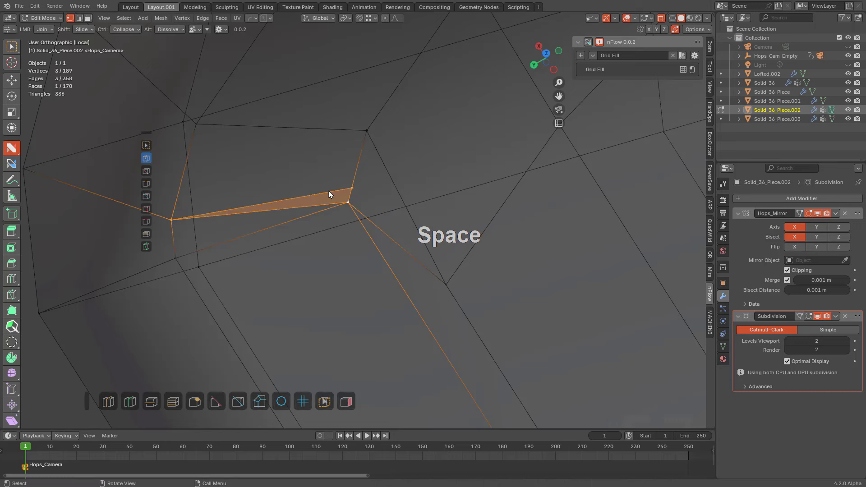
{"action": "left_click", "coordinate": [306, 204], "text": "alt"}
{"action": "key", "text": "alt+a"}
{"action": "key", "text": "1"}
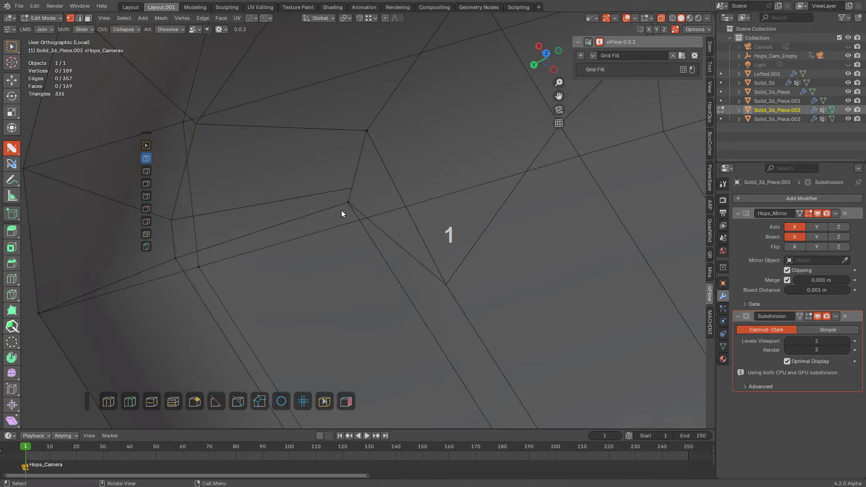
Step: Slide the inset corner vertex and the new knife vertex along their edges to space them apart, and check the subdivided corner
{"action": "key", "text": "ctrl+z"}
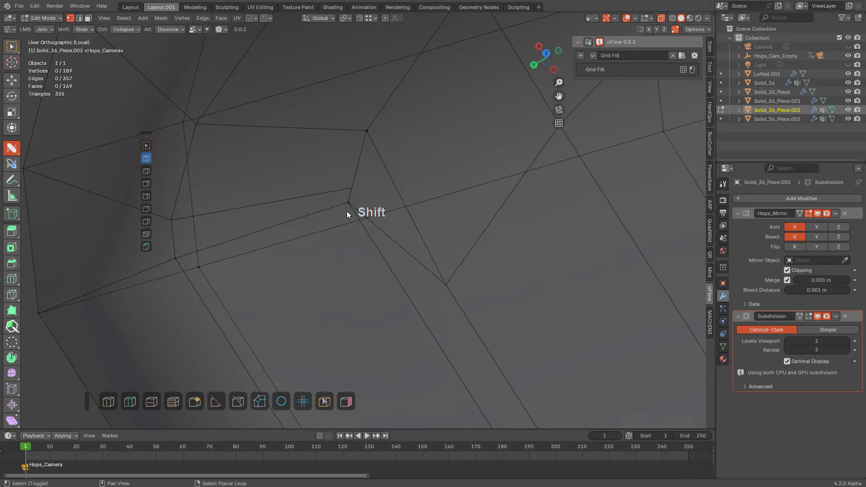
{"action": "left_click_drag", "start_coordinate": [348, 211], "coordinate": [360, 254], "text": "shift"}
{"action": "left_click_drag", "start_coordinate": [354, 193], "coordinate": [355, 196], "text": "shift"}
{"action": "scroll", "coordinate": [396, 183], "scroll_direction": "down", "scroll_amount": 5}
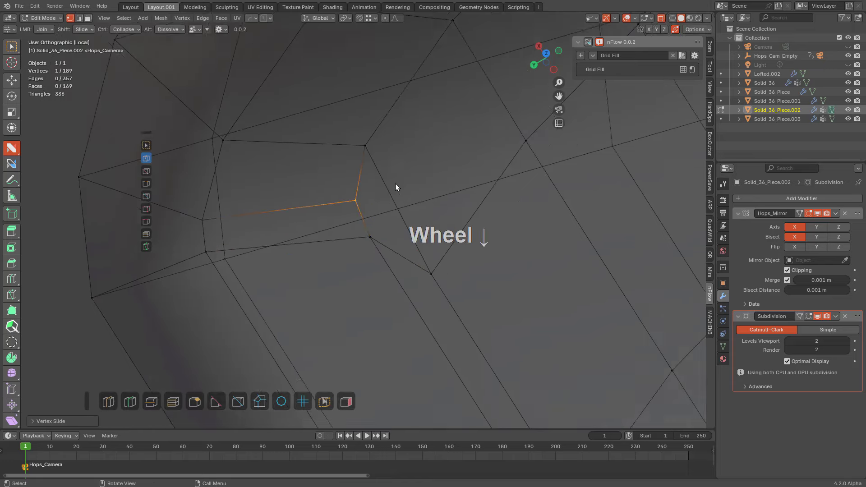
{"action": "key", "text": "alt+z"}
{"action": "middle_click_drag", "start_coordinate": [397, 186], "coordinate": [469, 113]}
{"action": "key", "text": "Tab"}
{"action": "middle_click_drag", "start_coordinate": [470, 113], "coordinate": [382, 154]}
{"action": "key", "text": "Tab"}
{"action": "scroll", "coordinate": [427, 233], "scroll_direction": "down", "scroll_amount": 1}
Step: Add two supporting loop cuts around the recess wall to tighten its edges
{"action": "left_click", "coordinate": [397, 227]}
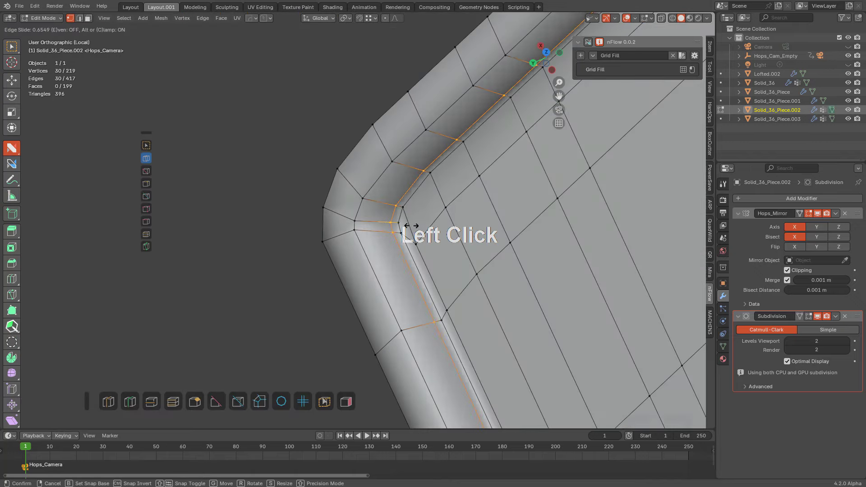
{"action": "left_click", "coordinate": [421, 225]}
{"action": "scroll", "coordinate": [426, 201], "scroll_direction": "up", "scroll_amount": 3}
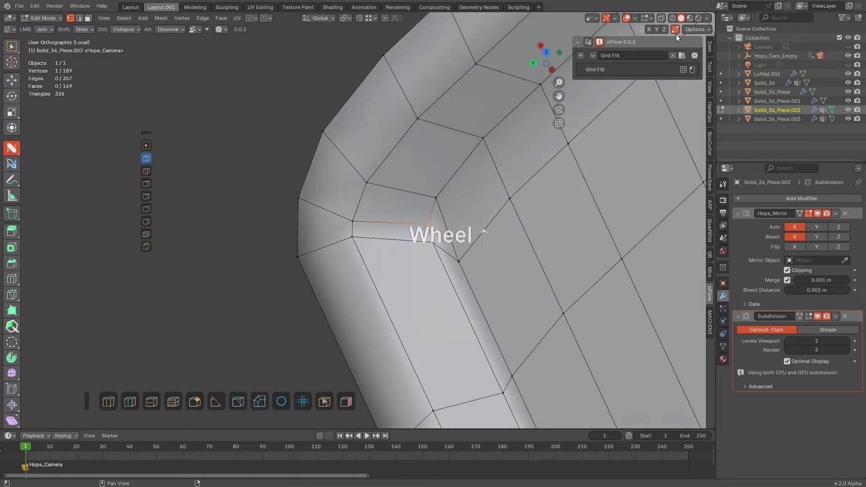
{"action": "left_click", "coordinate": [394, 198]}
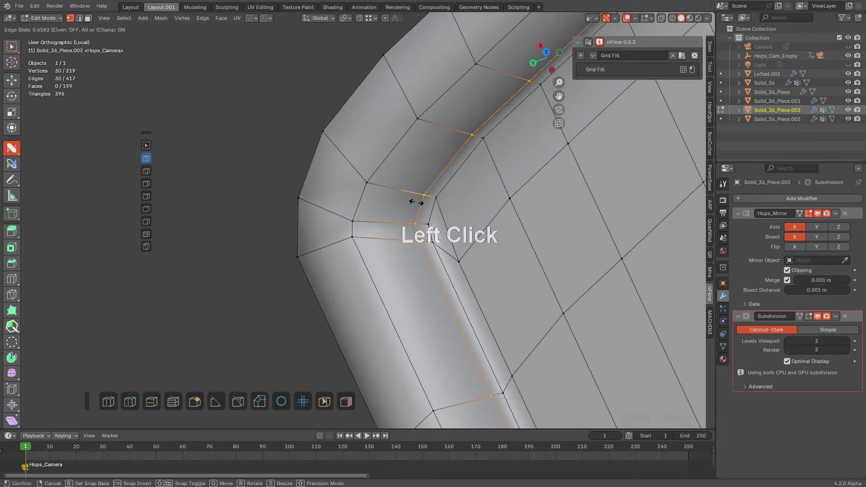
{"action": "left_click", "coordinate": [406, 202]}
{"action": "key", "text": "Tab"}
{"action": "mouse_move", "coordinate": [399, 194]}
{"action": "middle_mouse_down"}
{"action": "mouse_move", "coordinate": [410, 210]}
{"action": "mouse_move", "coordinate": [345, 260]}
{"action": "mouse_move", "coordinate": [354, 272]}
{"action": "mouse_move", "coordinate": [397, 185]}
{"action": "middle_mouse_up"}
{"action": "key", "text": "Tab"}
{"action": "middle_click_drag", "start_coordinate": [397, 185], "coordinate": [472, 134]}
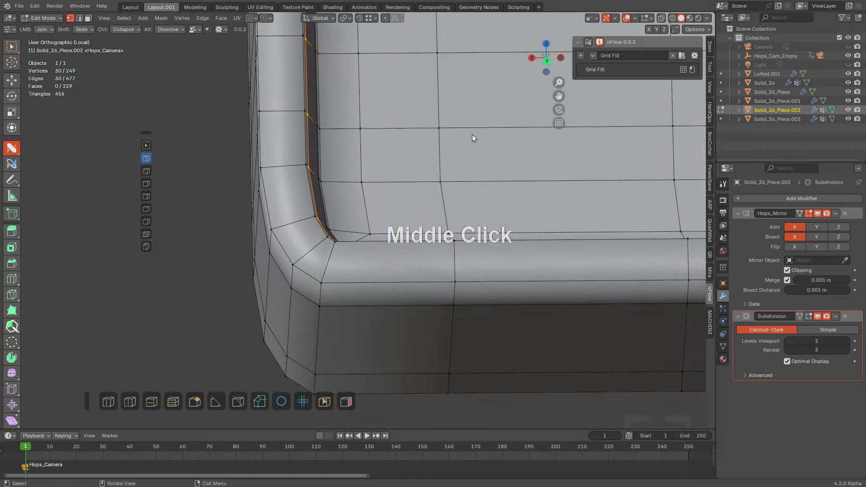
Step: Add another loop cut around the panel's raised outer rim and check the smoothed result
{"action": "left_click", "coordinate": [278, 223]}
{"action": "key", "text": "Tab"}
{"action": "middle_click_drag", "start_coordinate": [283, 220], "coordinate": [299, 315], "text": "shift"}
{"action": "scroll", "coordinate": [377, 132], "scroll_direction": "up", "scroll_amount": 3}
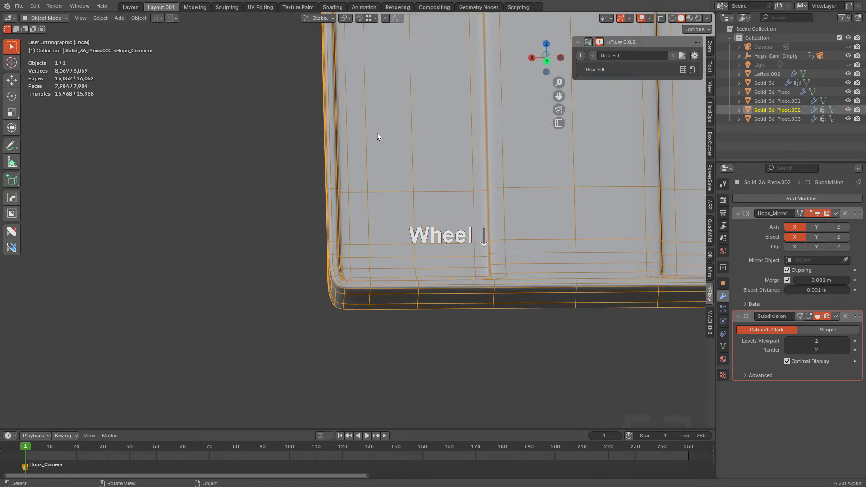
{"action": "middle_click_drag", "start_coordinate": [377, 133], "coordinate": [406, 158]}
{"action": "scroll", "coordinate": [398, 205], "scroll_direction": "down", "scroll_amount": 3}
{"action": "key", "text": "Tab"}
{"action": "middle_click_drag", "start_coordinate": [406, 159], "coordinate": [380, 159]}
Step: Hide the Hops_Mirror modifier in the viewport and clear the vertex selection with the panel's modelled half in X-ray
{"action": "middle_click_drag", "start_coordinate": [437, 120], "coordinate": [410, 161], "text": "shift"}
{"action": "scroll", "coordinate": [409, 161], "scroll_direction": "down", "scroll_amount": 2}
{"action": "scroll", "coordinate": [410, 160], "scroll_direction": "up", "scroll_amount": 5}
{"action": "key", "text": "2"}
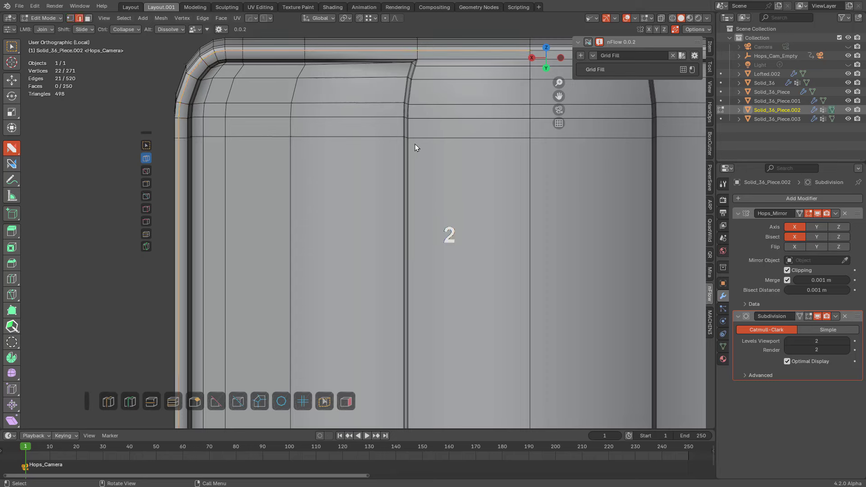
{"action": "scroll", "coordinate": [410, 194], "scroll_direction": "down", "scroll_amount": 5}
{"action": "key", "text": "alt+z"}
{"action": "key", "text": "1"}
{"action": "key", "text": "alt+a"}
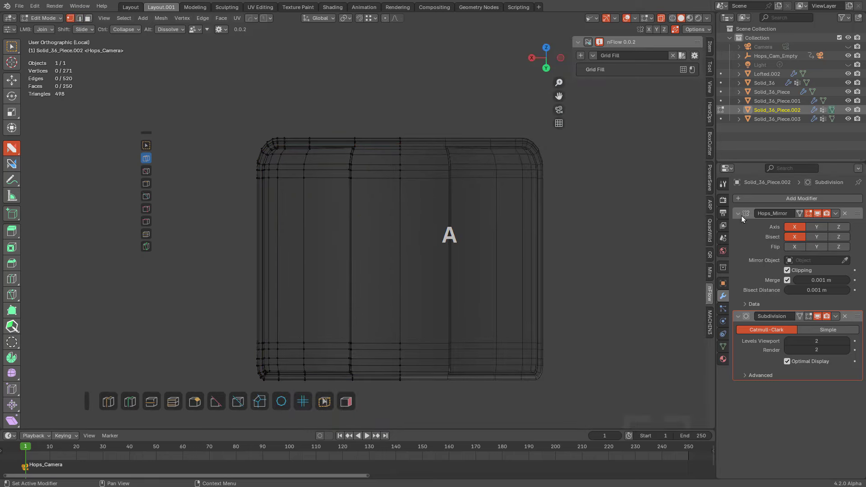
{"action": "left_click", "coordinate": [818, 214]}
Step: Box-select the vertices from the inner strip to the centre line and move them along X past the mirror centre
{"action": "key", "text": "b"}
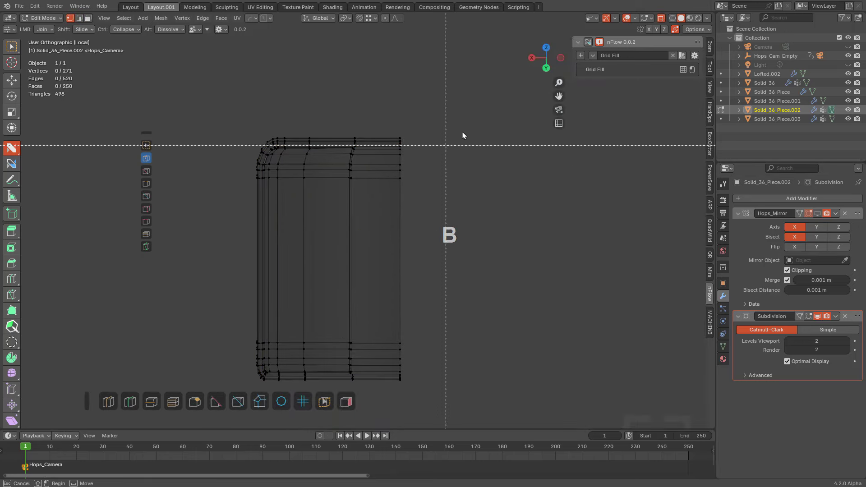
{"action": "left_click_drag", "start_coordinate": [482, 104], "coordinate": [307, 407]}
{"action": "key", "text": "g"}
{"action": "key", "text": "x"}
{"action": "left_click", "coordinate": [560, 368]}
{"action": "key", "text": "Tab"}
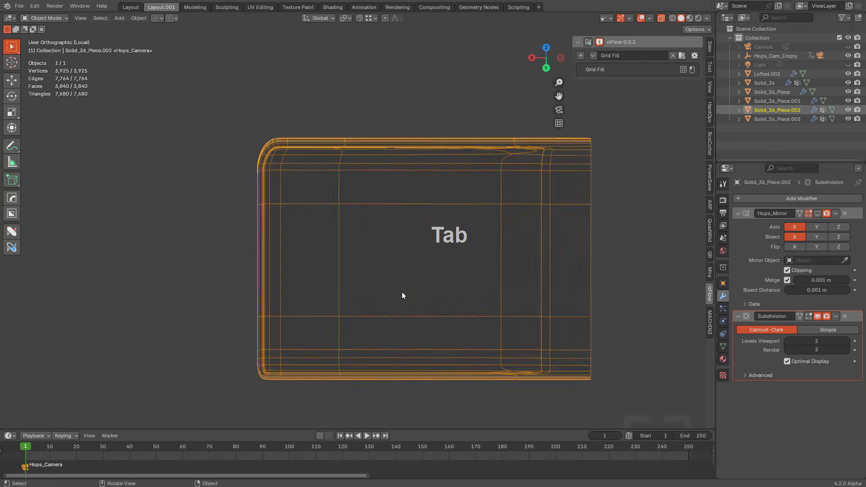
Step: Re-mirror the panel across the X axis with the mirror tool in Bisect & Modifier mode
{"action": "key", "text": "alt+z"}
{"action": "middle_click_drag", "start_coordinate": [406, 271], "coordinate": [444, 252]}
{"action": "key", "text": "x"}
{"action": "scroll", "coordinate": [387, 260], "scroll_direction": "down", "scroll_amount": 3}
{"action": "scroll", "coordinate": [387, 261], "scroll_direction": "up", "scroll_amount": 4, "text": "shift"}
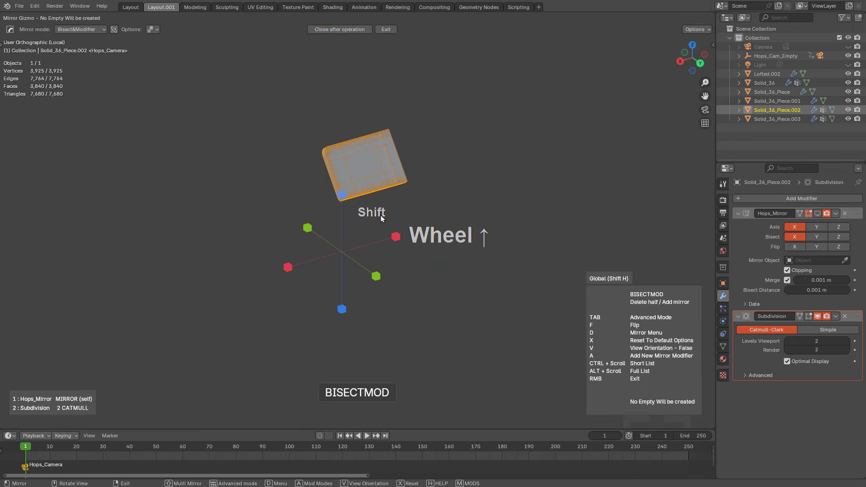
{"action": "left_click", "coordinate": [278, 287]}
{"action": "key", "text": "alt+x"}
{"action": "left_click", "coordinate": [279, 287]}
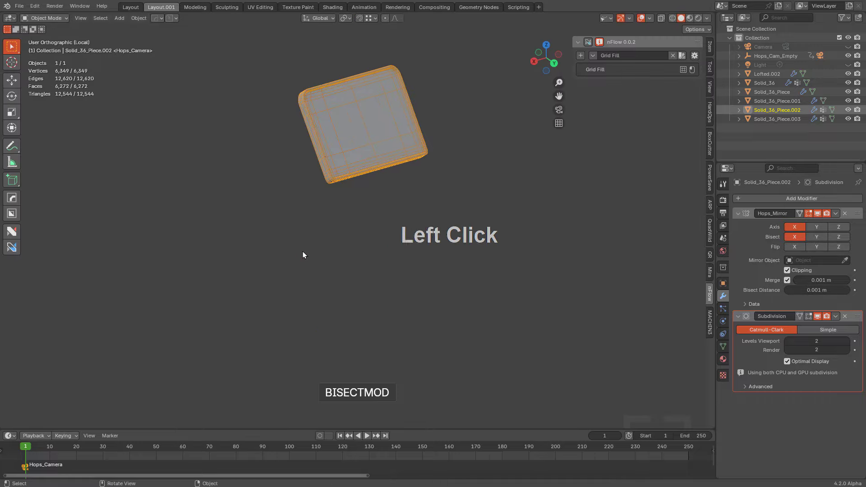
Step: Leave the isolated view to show the finished panel fitted in the full model
{"action": "middle_click_drag", "start_coordinate": [390, 136], "coordinate": [396, 234], "text": "shift"}
{"action": "scroll", "coordinate": [396, 238], "scroll_direction": "down", "scroll_amount": 4}
{"action": "scroll", "coordinate": [367, 171], "scroll_direction": "down", "scroll_amount": 2}
{"action": "key", "text": "Tab"}
{"action": "key", "text": "Tab"}
{"action": "key", "text": "KP_Divide"}
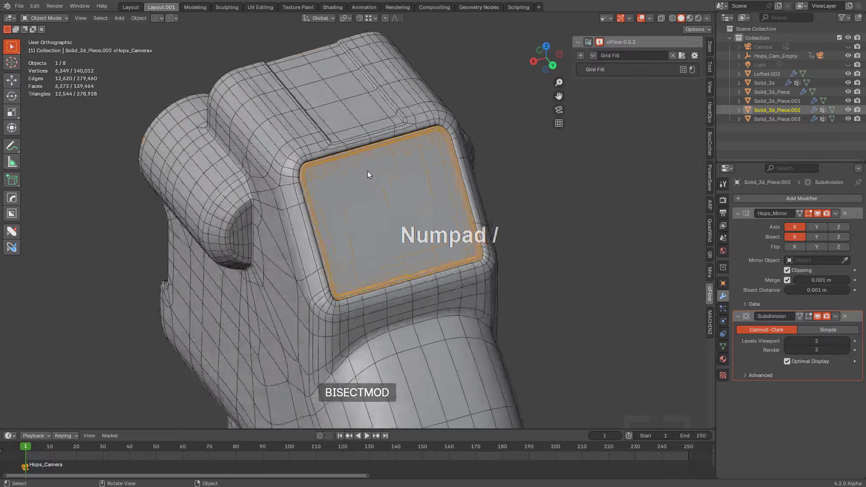
Step: Examine the complete model from several angles and through the camera with overlays hidden
{"action": "key", "text": "a"}
{"action": "middle_click_drag", "start_coordinate": [366, 173], "coordinate": [406, 201]}
{"action": "middle_click_drag", "start_coordinate": [407, 201], "coordinate": [405, 226], "text": "shift"}
{"action": "scroll", "coordinate": [432, 153], "scroll_direction": "down", "scroll_amount": 1}
{"action": "key", "text": "alt+v"}
{"action": "left_click", "coordinate": [431, 152]}
{"action": "left_click", "coordinate": [305, 150]}
{"action": "key", "text": "g"}
{"action": "scroll", "coordinate": [426, 166], "scroll_direction": "up", "scroll_amount": 4}
{"action": "left_click", "coordinate": [356, 205]}
{"action": "scroll", "coordinate": [356, 204], "scroll_direction": "up", "scroll_amount": 2}
{"action": "scroll", "coordinate": [356, 205], "scroll_direction": "down", "scroll_amount": 4}
{"action": "key", "text": "KP_0"}
{"action": "key", "text": "KP_0"}
{"action": "key", "text": "KP_0"}
{"action": "key", "text": "KP_0"}
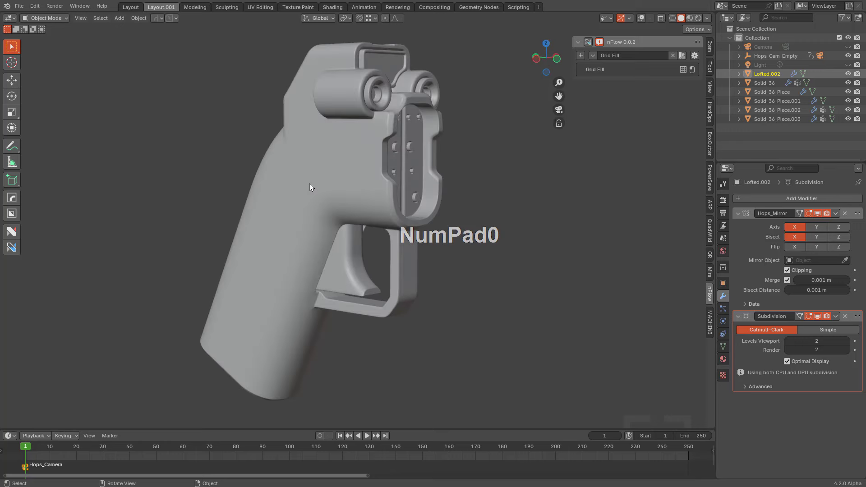
Step: Turn the viewport overlays back on to show the model's wireframe and deselect everything
{"action": "mouse_move", "coordinate": [455, 114]}
{"action": "middle_mouse_down", "text": "shift"}
{"action": "mouse_move", "coordinate": [437, 117]}
{"action": "mouse_move", "coordinate": [444, 127]}
{"action": "middle_mouse_up", "text": "shift"}
{"action": "left_click", "coordinate": [644, 18]}
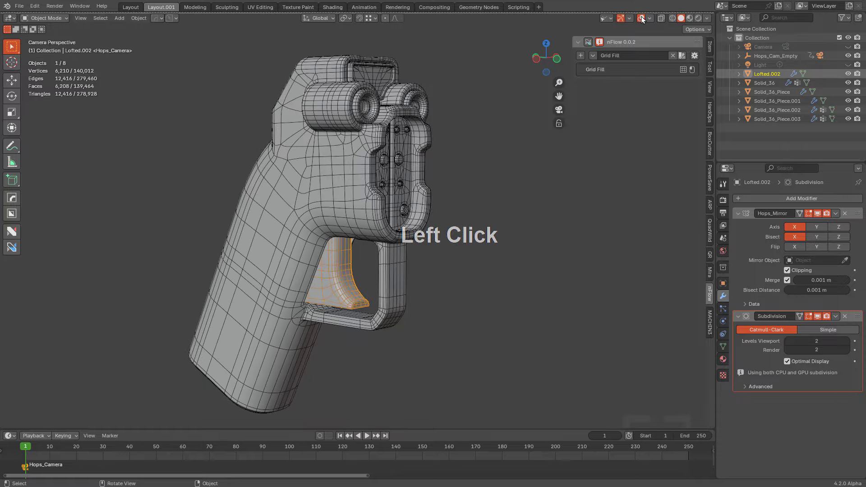
{"action": "key", "text": "alt+a"}
{"action": "key", "text": "shift+space"}
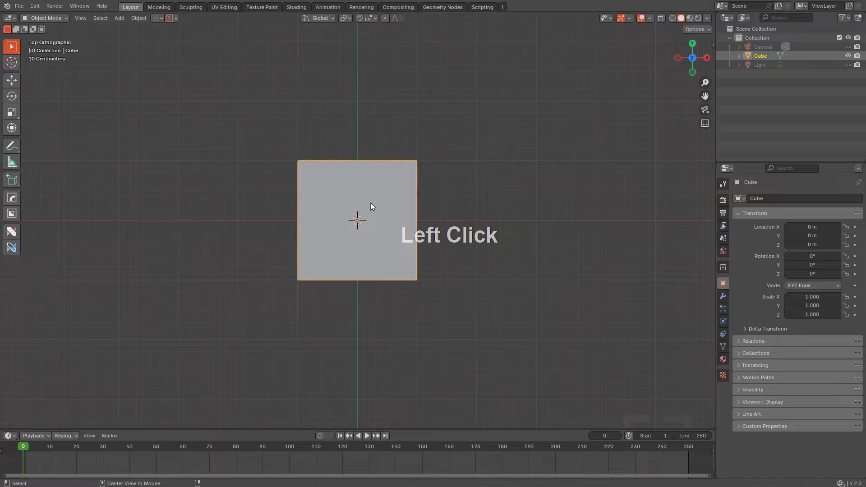
Step: Apply the scale of the blocked-out grip and move the separated upper piece to about 1.57 m on X
{"action": "middle_click_drag", "start_coordinate": [371, 203], "coordinate": [243, 179]}
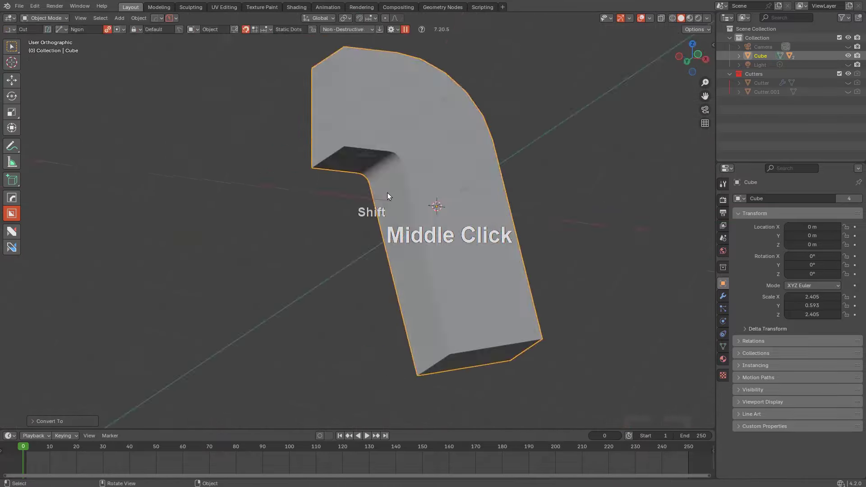
{"action": "key", "text": "ctrl+a"}
{"action": "key", "text": "Tab"}
{"action": "key", "text": "g"}
{"action": "left_click", "coordinate": [435, 220]}
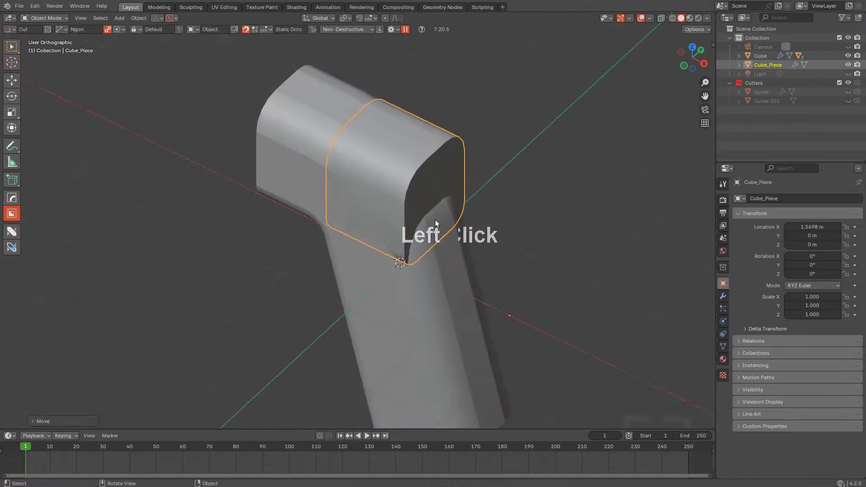
Step: Use the rounded upper piece as a boolean cutter on the grip and add a Weld modifier to it
{"action": "key", "text": "q"}
{"action": "mouse_move", "coordinate": [498, 232]}
{"action": "left_click", "coordinate": [576, 253]}
{"action": "key", "text": "2"}
{"action": "key", "text": "ctrl+shift+b"}
{"action": "left_click", "coordinate": [596, 217]}
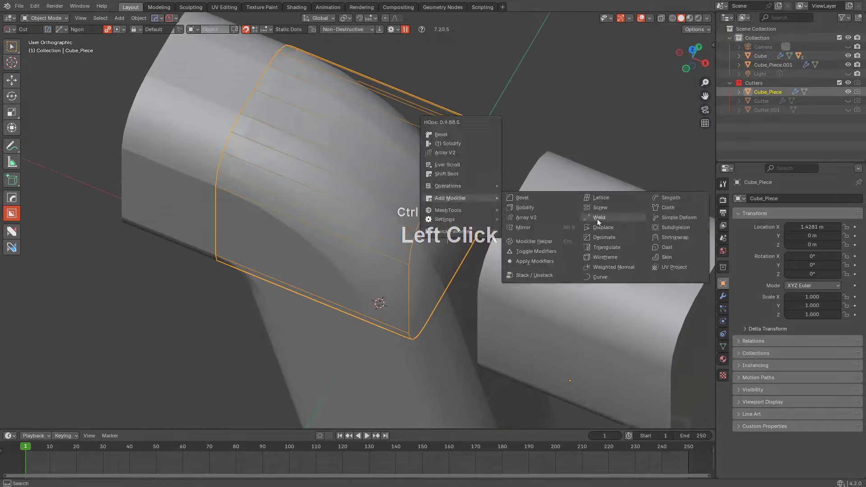
Step: Smooth the grip's shading by angle at 25° and join another piece to it with a boolean union
{"action": "key", "text": "Tab"}
{"action": "left_click", "coordinate": [550, 240]}
{"action": "scroll", "coordinate": [373, 224], "scroll_direction": "down", "scroll_amount": 2}
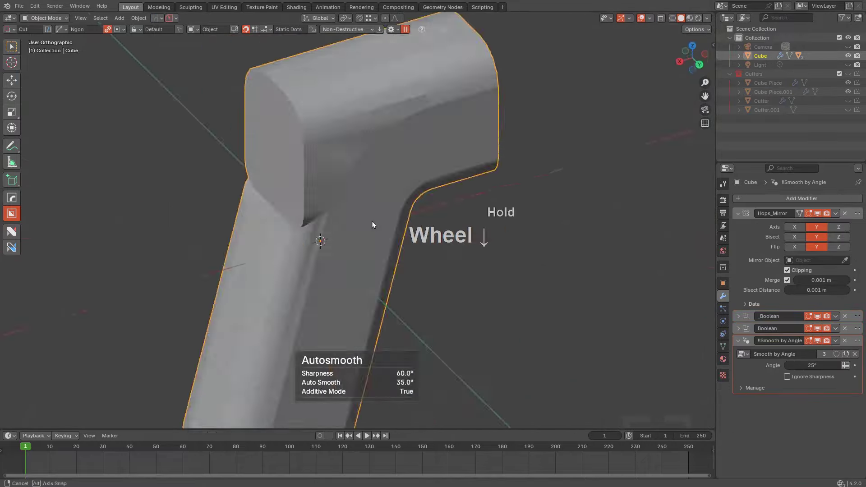
{"action": "middle_click", "coordinate": [408, 161]}
{"action": "left_click", "coordinate": [460, 116]}
{"action": "scroll", "coordinate": [478, 242], "scroll_direction": "down", "scroll_amount": 2}
{"action": "key", "text": "alt+z"}
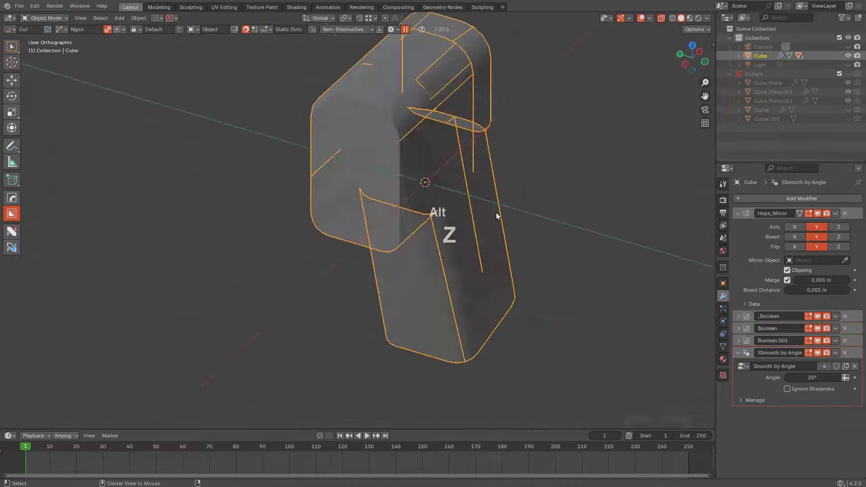
Step: Position the bent trigger guard frame under the grip, scale it along Y and join it with a boolean union
{"action": "key", "text": "g"}
{"action": "left_click", "coordinate": [501, 249]}
{"action": "key", "text": "s"}
{"action": "key", "text": "y"}
{"action": "left_click", "coordinate": [433, 167]}
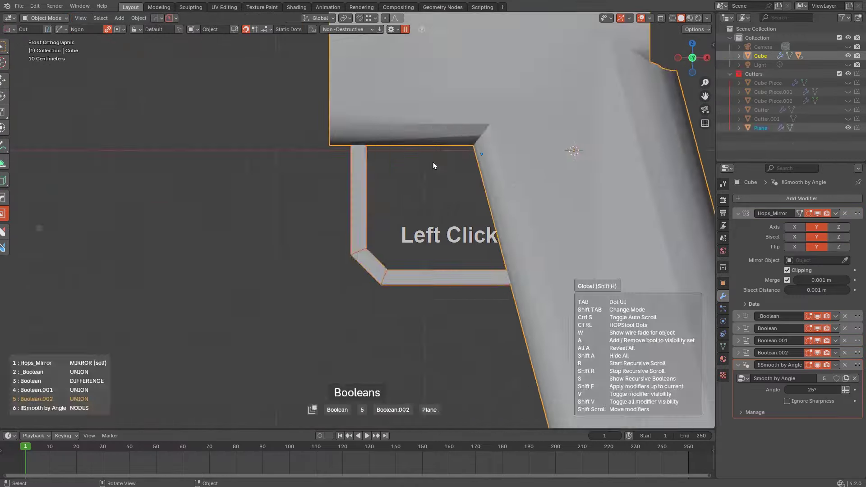
Step: Create a filled block from the trigger guard's inner outline and position it inside the guard
{"action": "key", "text": "f"}
{"action": "key", "text": "Tab"}
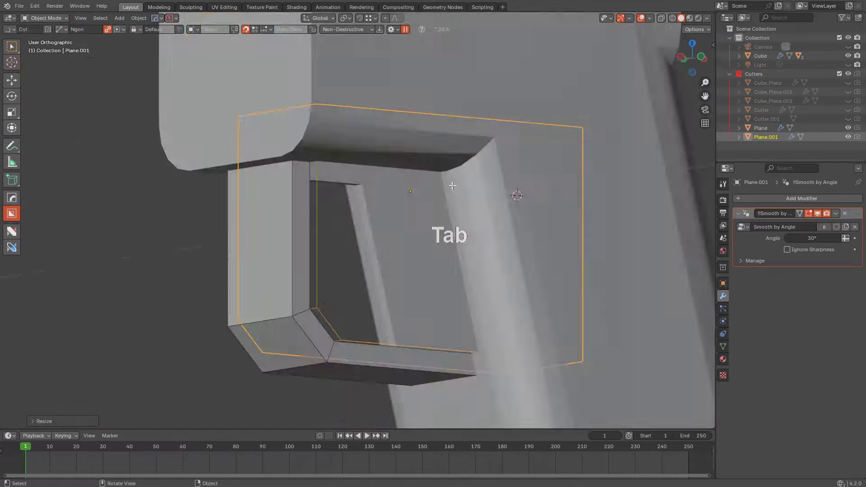
{"action": "key", "text": "g"}
{"action": "key", "text": "x"}
{"action": "key", "text": "y"}
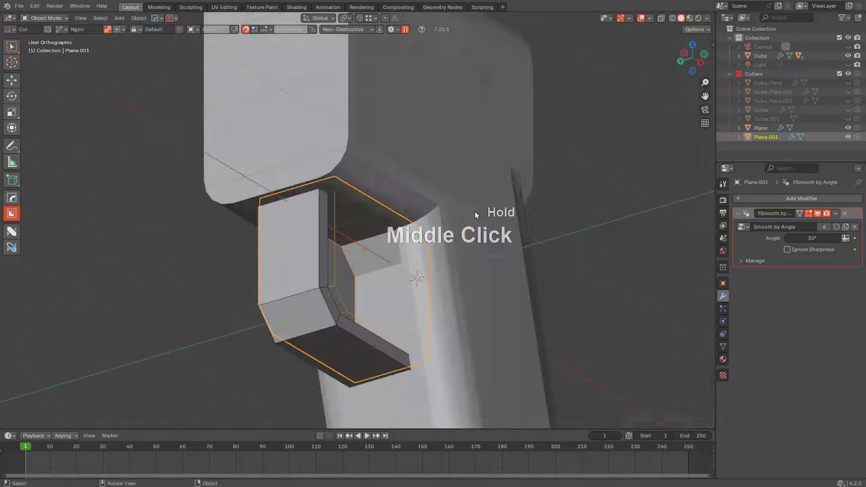
{"action": "middle_click_drag", "start_coordinate": [475, 212], "coordinate": [580, 245]}
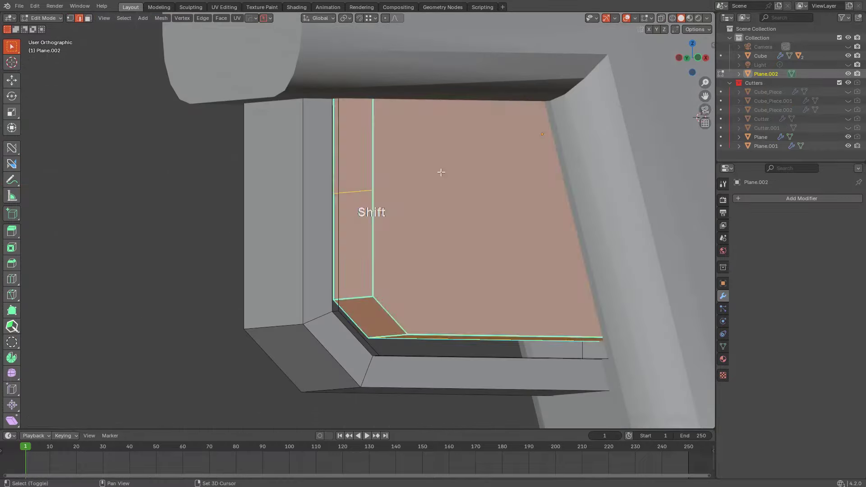
Step: Adjust the trigger block's angled front profile in the front view, selecting its lower front corner
{"action": "left_click", "coordinate": [413, 185]}
{"action": "key", "text": "g"}
{"action": "right_click", "coordinate": [399, 124]}
{"action": "key", "text": "alt+a"}
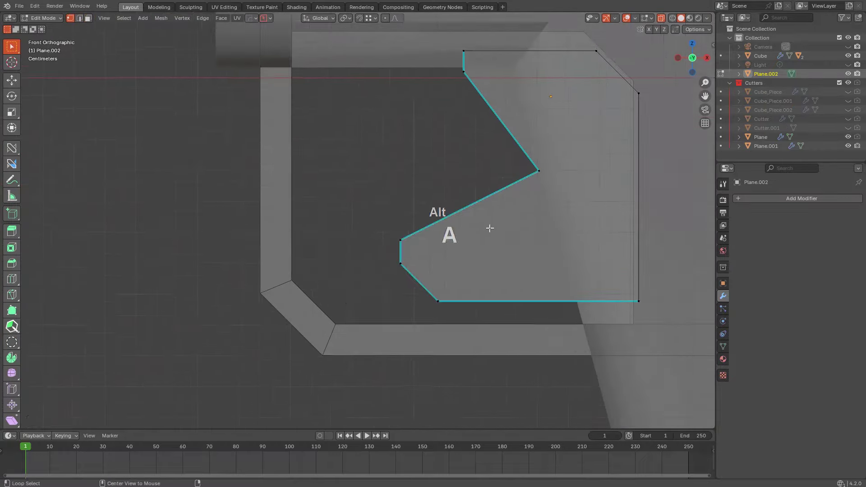
{"action": "left_click_drag", "start_coordinate": [505, 285], "coordinate": [403, 342]}
{"action": "key", "text": "2"}
{"action": "key", "text": "alt+z"}
{"action": "scroll", "coordinate": [393, 236], "scroll_direction": "up", "scroll_amount": 2}
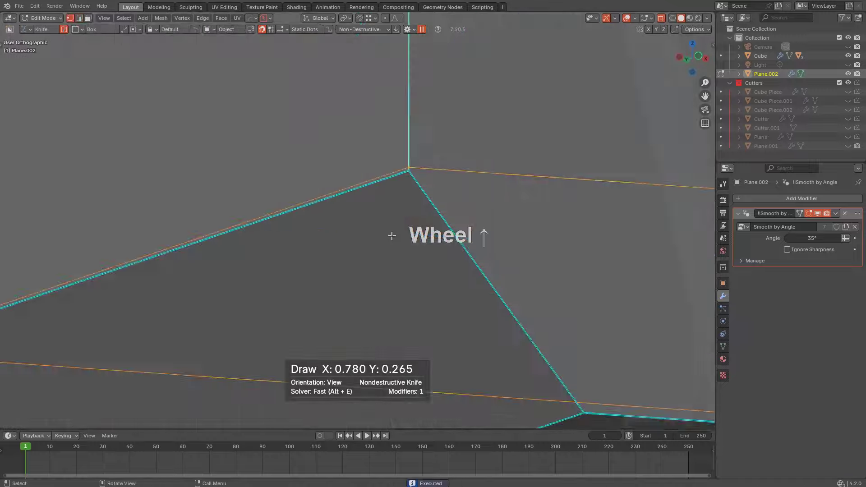
Step: Scale the selected trigger geometry along the X axis
{"action": "key", "text": "s"}
{"action": "key", "text": "x"}
{"action": "left_click", "coordinate": [461, 280]}
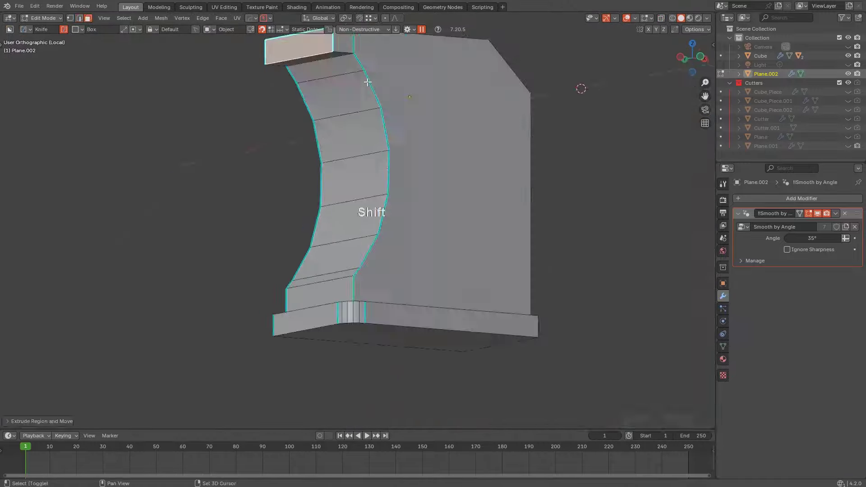
Step: Bevel the trigger's curved front edges and its stepped base corners, keeping the mesh mirrored along Z
{"action": "middle_click_drag", "start_coordinate": [429, 235], "coordinate": [473, 226]}
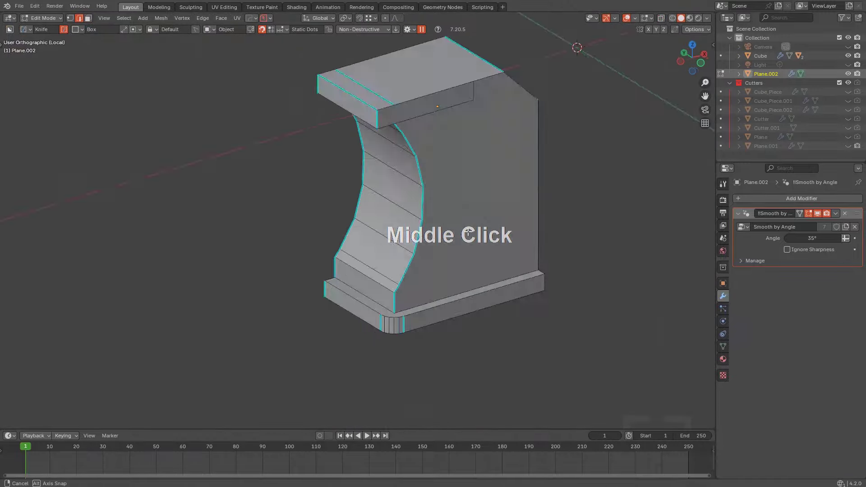
{"action": "key", "text": "ctrl+b"}
{"action": "middle_click_drag", "start_coordinate": [559, 175], "coordinate": [451, 225]}
{"action": "left_click", "coordinate": [515, 190]}
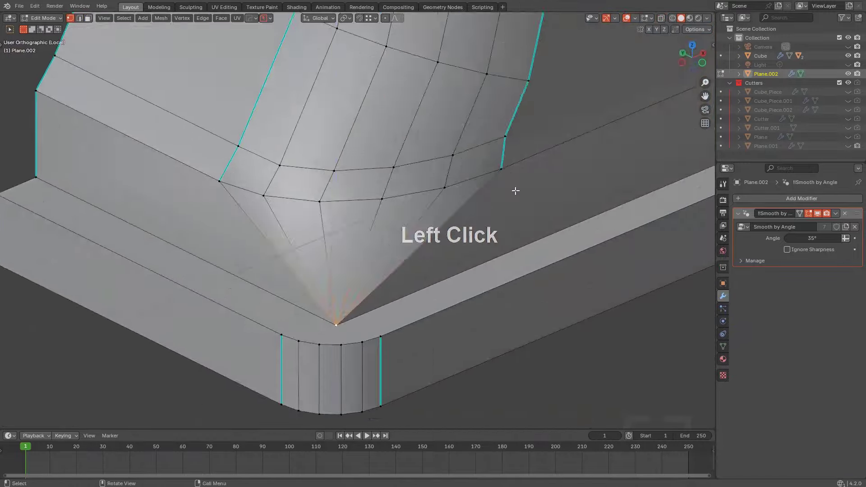
{"action": "key", "text": "a"}
{"action": "middle_click_drag", "start_coordinate": [217, 316], "coordinate": [236, 313]}
{"action": "left_click", "coordinate": [369, 141]}
{"action": "key", "text": "Tab"}
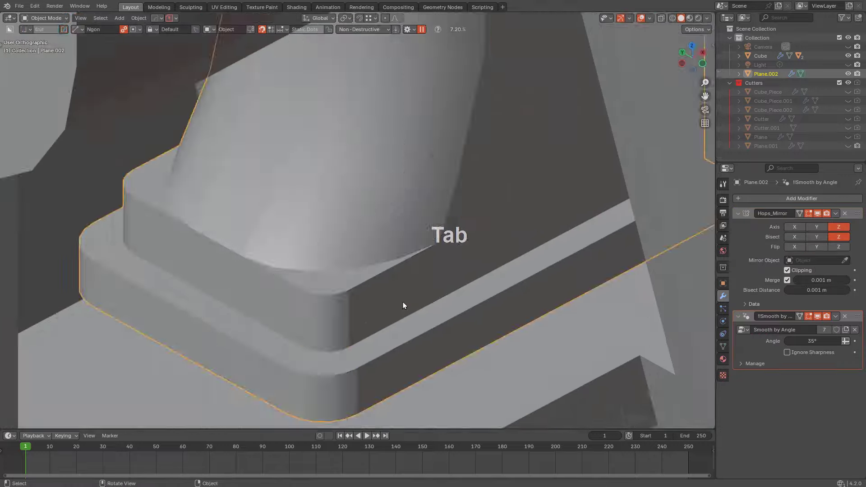
Step: Bisect the main body and mirror it across the Y axis
{"action": "key", "text": "ctrl+a"}
{"action": "left_click", "coordinate": [421, 320]}
{"action": "key", "text": "Tab"}
{"action": "left_click", "coordinate": [467, 332], "text": "alt"}
{"action": "left_click", "coordinate": [440, 175], "text": "ctrl"}
{"action": "middle_click_drag", "start_coordinate": [499, 263], "coordinate": [463, 240]}
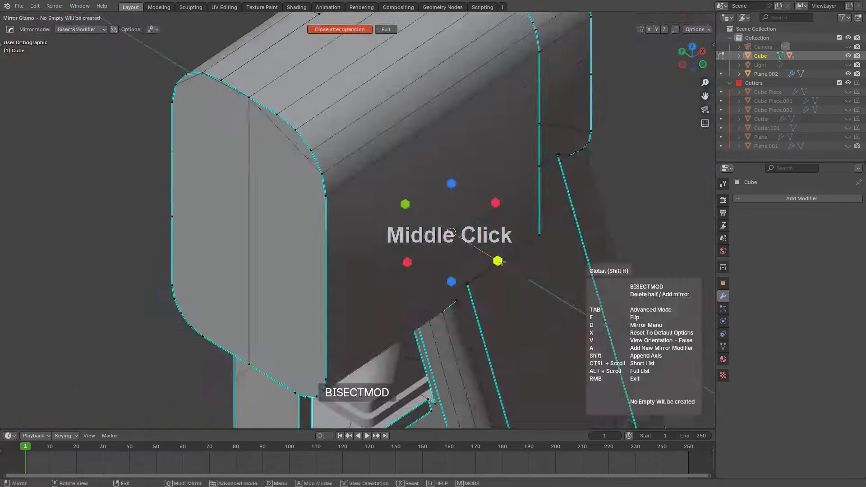
{"action": "scroll", "coordinate": [463, 240], "scroll_direction": "down", "scroll_amount": 2}
{"action": "left_click", "coordinate": [419, 223]}
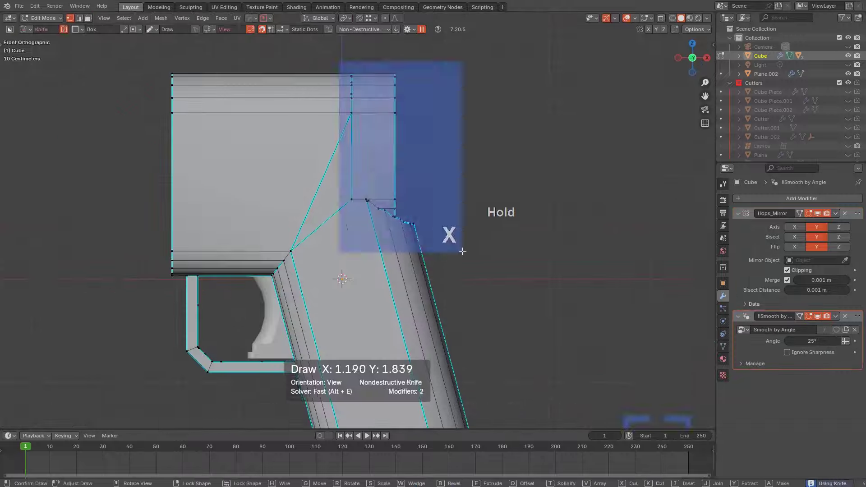
Step: Knife the body's upper rear section with a box, clean up the edges where the grip meets it and mark them sharp
{"action": "left_click", "coordinate": [341, 215], "text": "alt"}
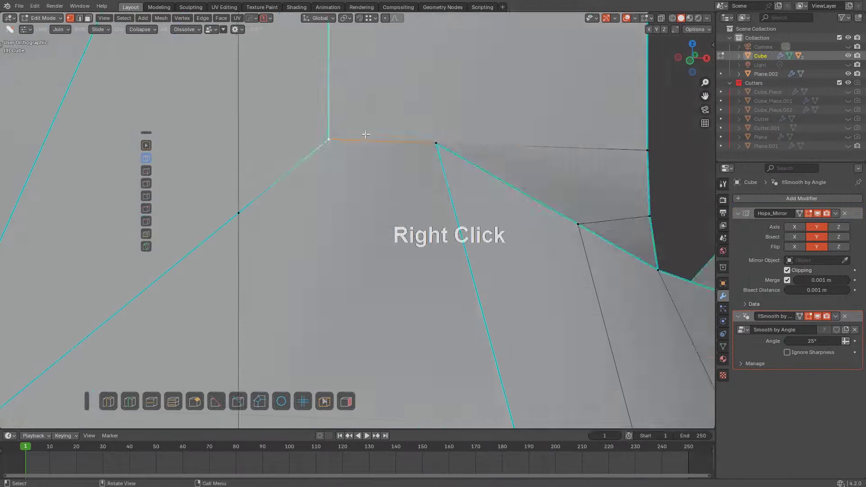
{"action": "scroll", "coordinate": [372, 217], "scroll_direction": "down", "scroll_amount": 2}
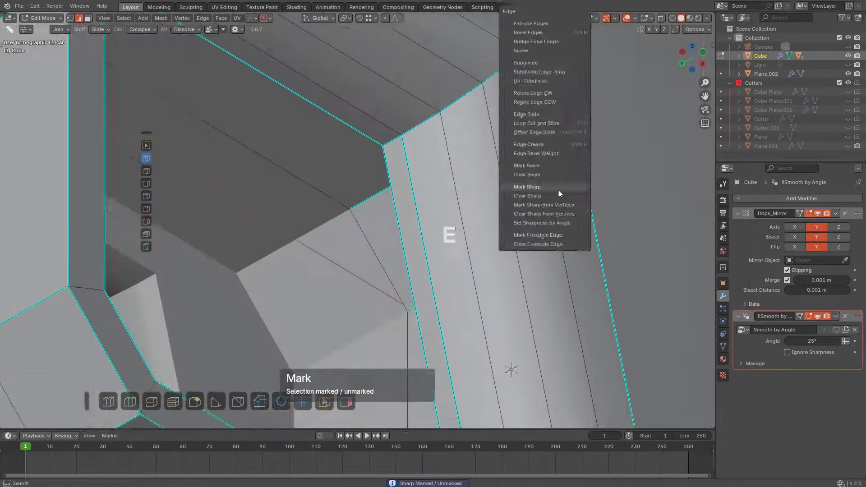
{"action": "middle_click", "coordinate": [452, 203]}
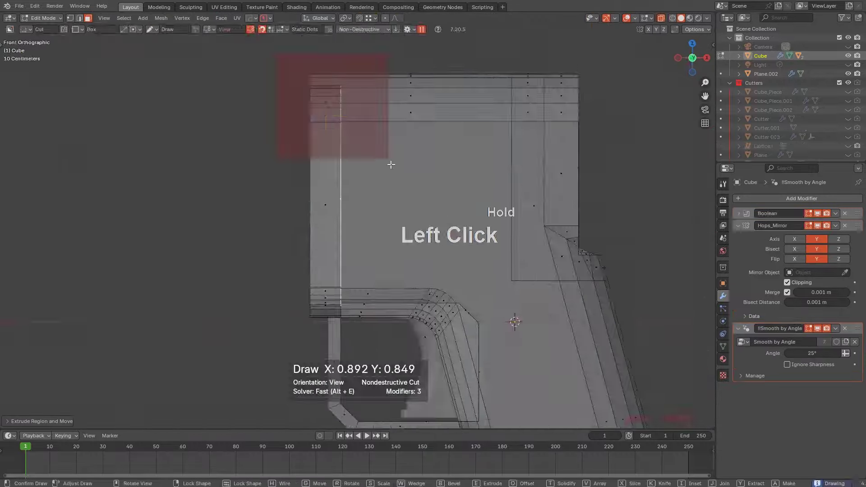
Step: Cut a stepped recess into the body's front side with a polygon cutter, beveled 0.202 m with 1 segment
{"action": "key", "text": "Tab"}
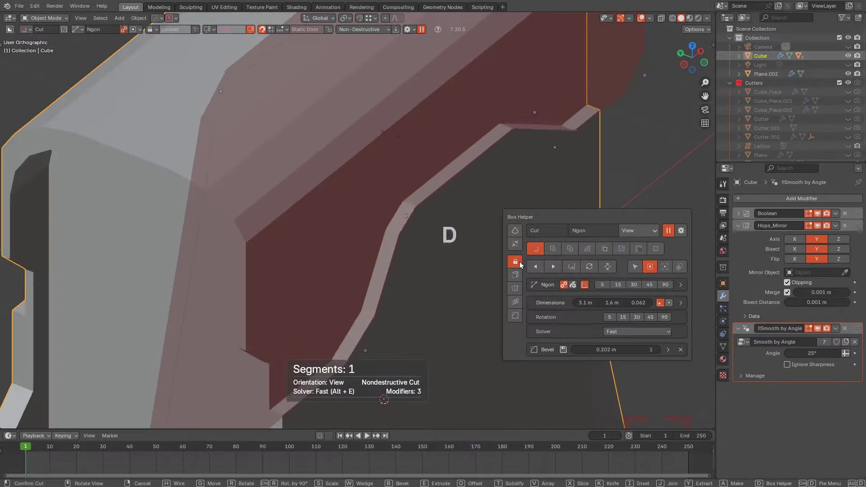
{"action": "scroll", "coordinate": [381, 196], "scroll_direction": "up", "scroll_amount": 1, "text": "shift"}
Step: Knife the grip's lower end, slice off its base as a separate piece and mirror that piece across the Y axis
{"action": "key", "text": "z"}
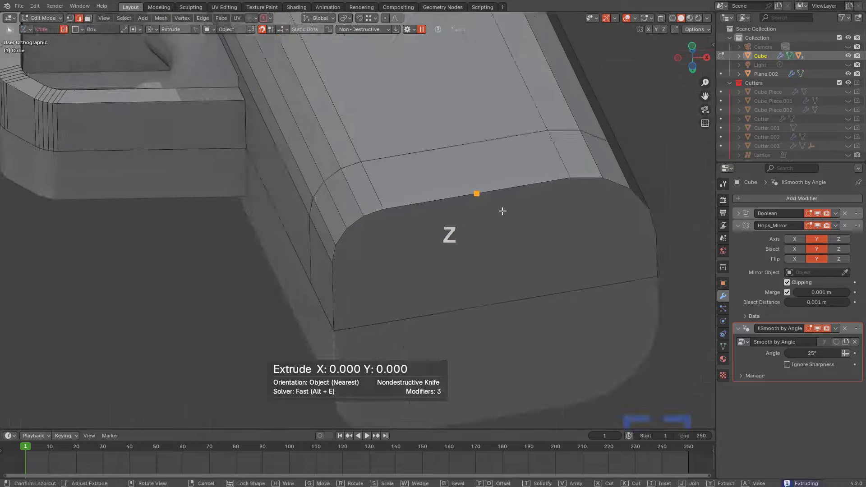
{"action": "key", "text": "d"}
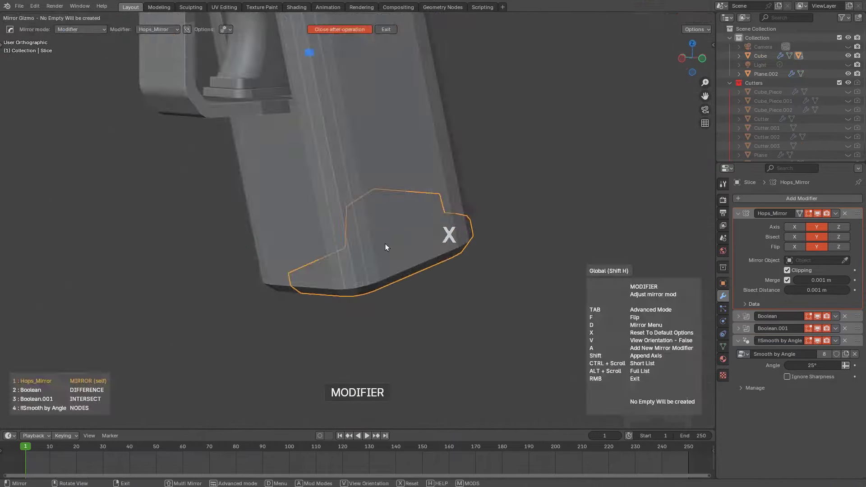
{"action": "key", "text": "KP_Divide"}
{"action": "left_click", "coordinate": [512, 256], "text": "alt"}
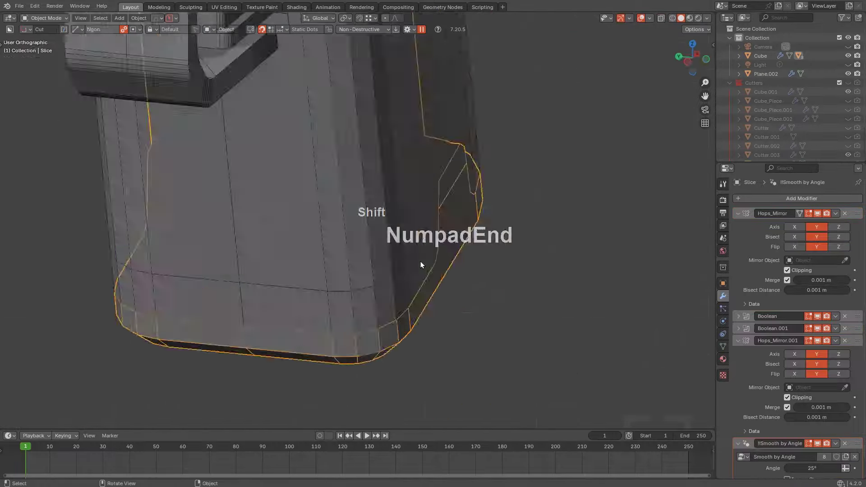
Step: Shape the base piece's recess with an angled cutter and cut an array of rounded notches along its lower edge
{"action": "key", "text": "d"}
{"action": "key", "text": "e"}
{"action": "key", "text": "alt+z"}
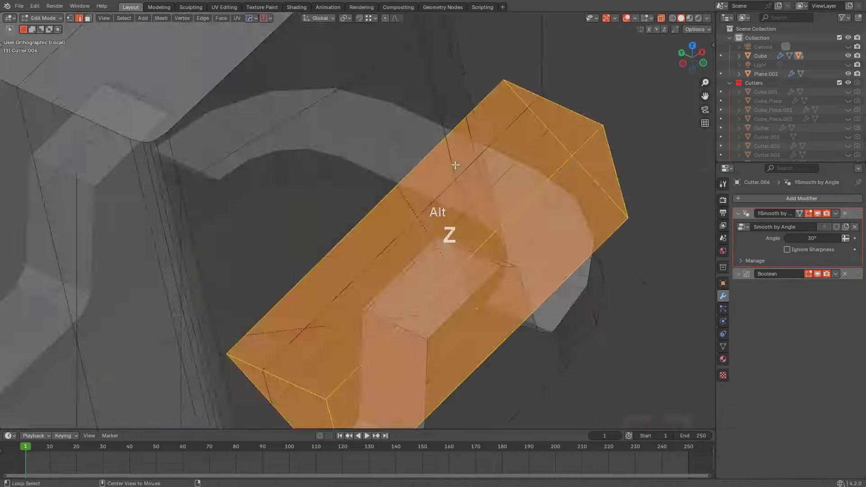
{"action": "key", "text": "q"}
{"action": "key", "text": "b"}
{"action": "key", "text": "b"}
{"action": "key", "text": "KP_Divide"}
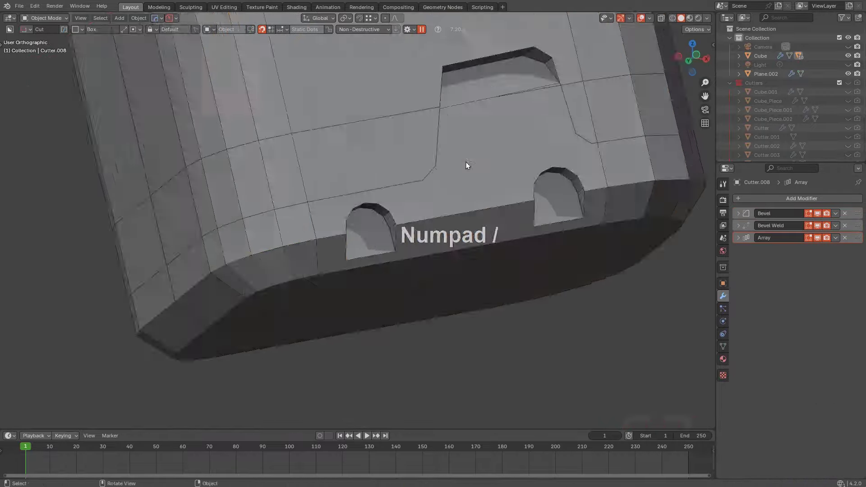
Step: Cut a horizontal groove and several upright notches into the front of the grip's base
{"action": "scroll", "coordinate": [468, 202], "scroll_direction": "up", "scroll_amount": 1, "text": "alt"}
{"action": "left_click", "coordinate": [296, 277]}
{"action": "middle_click", "coordinate": [416, 194]}
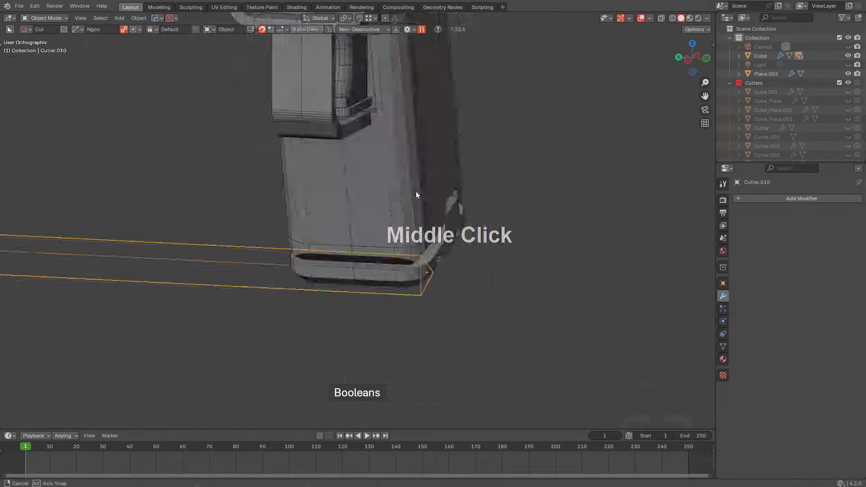
{"action": "middle_click", "coordinate": [372, 233], "text": "shift"}
{"action": "scroll", "coordinate": [432, 133], "scroll_direction": "up", "scroll_amount": 1}
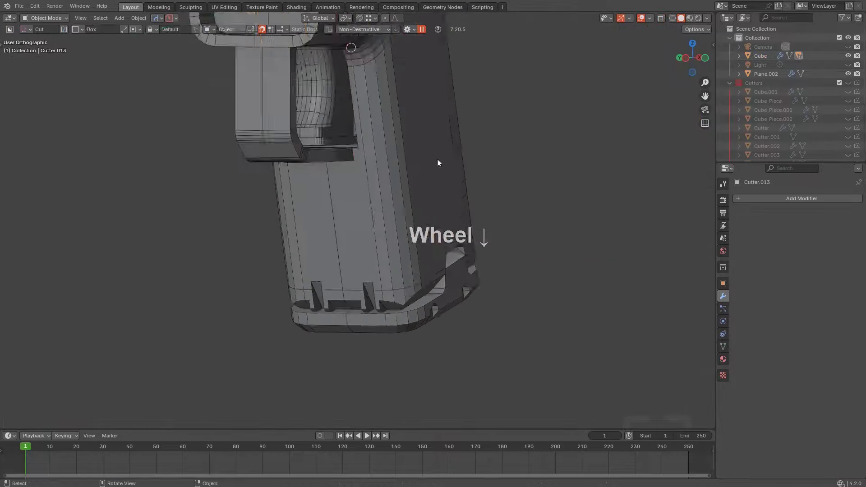
Step: Inset the end face of the body's rear inner cutter by about 0.18 m to form the recess
{"action": "left_click", "coordinate": [408, 178]}
{"action": "key", "text": "s"}
{"action": "key", "text": "a"}
{"action": "key", "text": "i"}
{"action": "key", "text": "b"}
{"action": "key", "text": "b"}
{"action": "key", "text": "b"}
{"action": "key", "text": "b"}
{"action": "key", "text": "b"}
{"action": "key", "text": "i"}
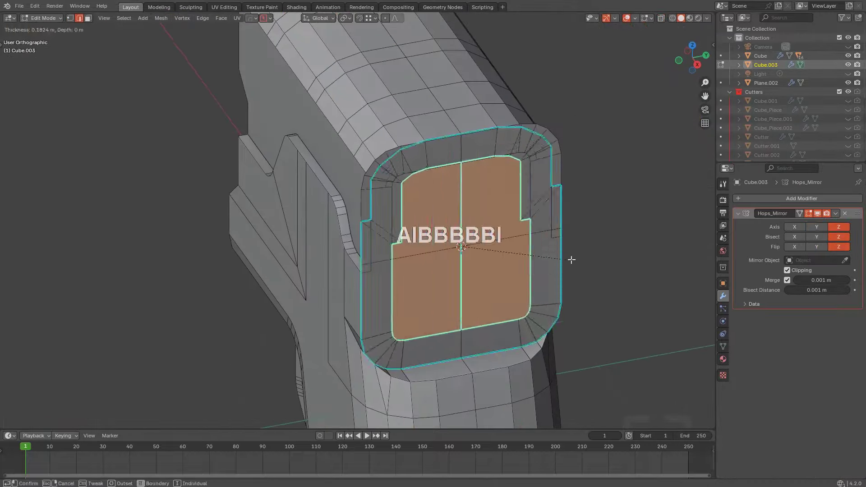
{"action": "key", "text": "q"}
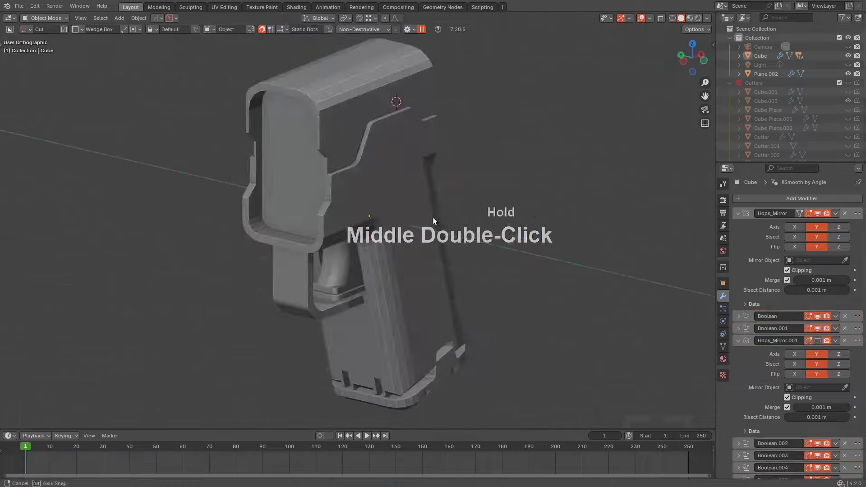
Step: Reshape the notch cutter inside the rear recess and position a box cut across the recess's side walls
{"action": "scroll", "coordinate": [473, 201], "scroll_direction": "up", "scroll_amount": 1}
{"action": "key", "text": "ctrl+r"}
{"action": "middle_click", "coordinate": [439, 208]}
{"action": "left_click", "coordinate": [557, 235]}
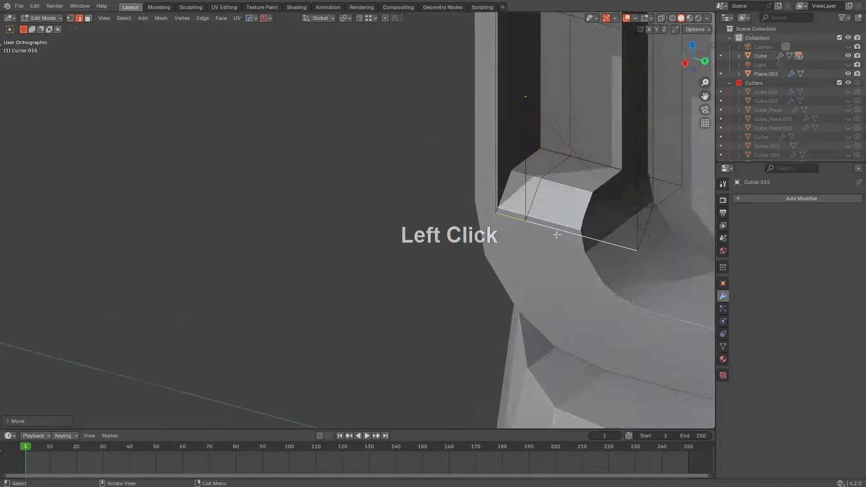
{"action": "key", "text": "a"}
{"action": "key", "text": "space"}
{"action": "key", "text": "w"}
{"action": "key", "text": "g"}
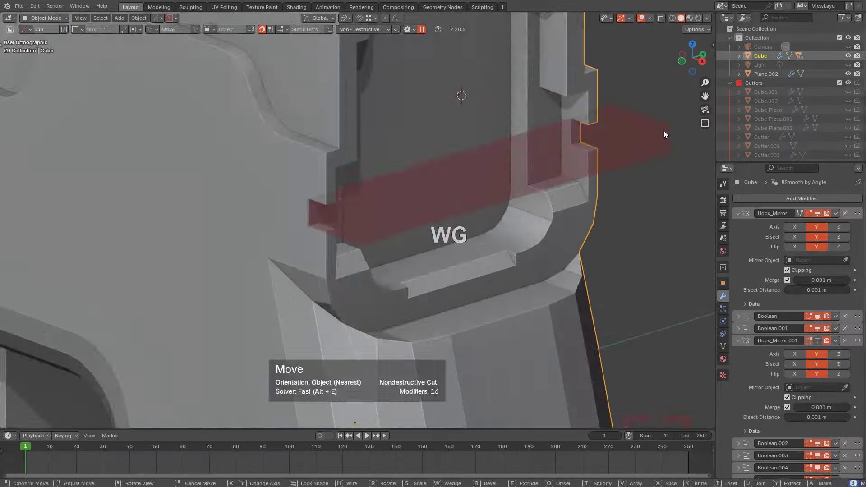
Step: Slice the grip from the body with a polygon in view orientation, extruded 2.898
{"action": "middle_click", "coordinate": [426, 185]}
{"action": "key", "text": "shift"}
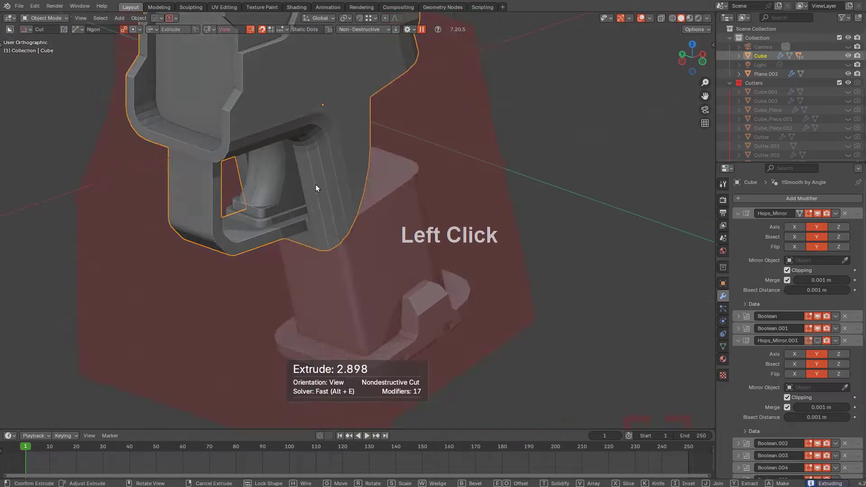
Step: Isolate the sliced grip, smooth it by angle at 25° and select the face strip along its upper seam
{"action": "key", "text": "KP_Divide"}
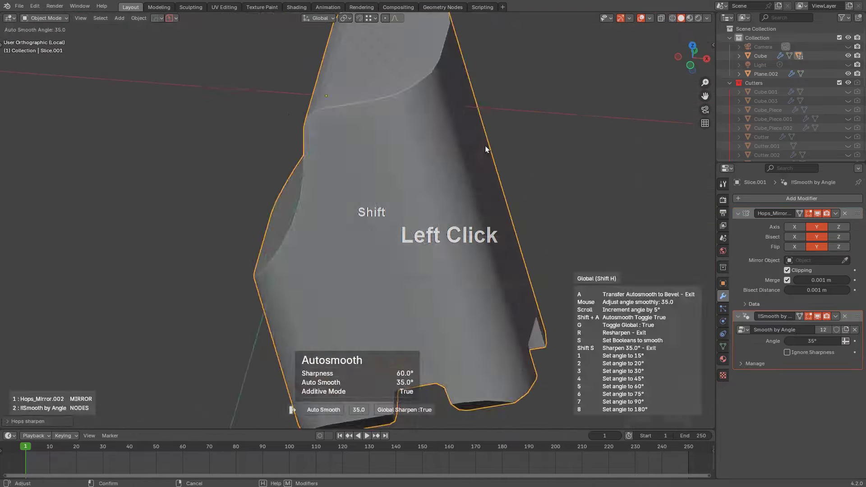
{"action": "key", "text": "Tab"}
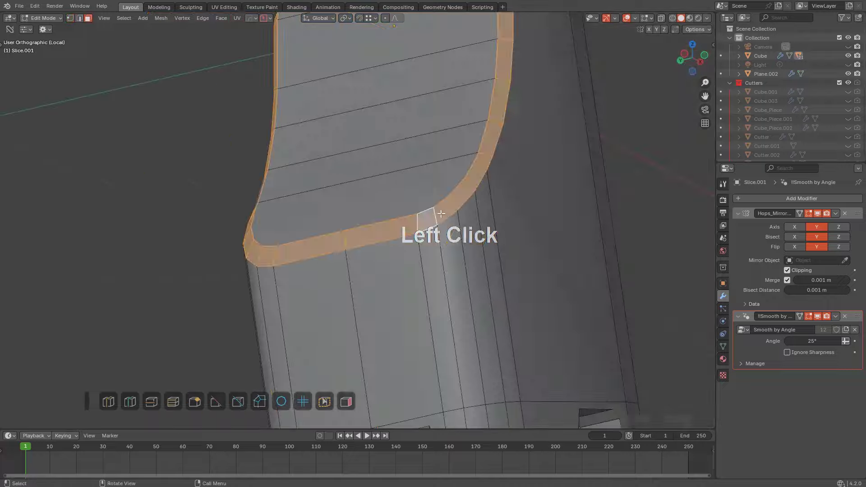
{"action": "key", "text": "q"}
{"action": "key", "text": "q"}
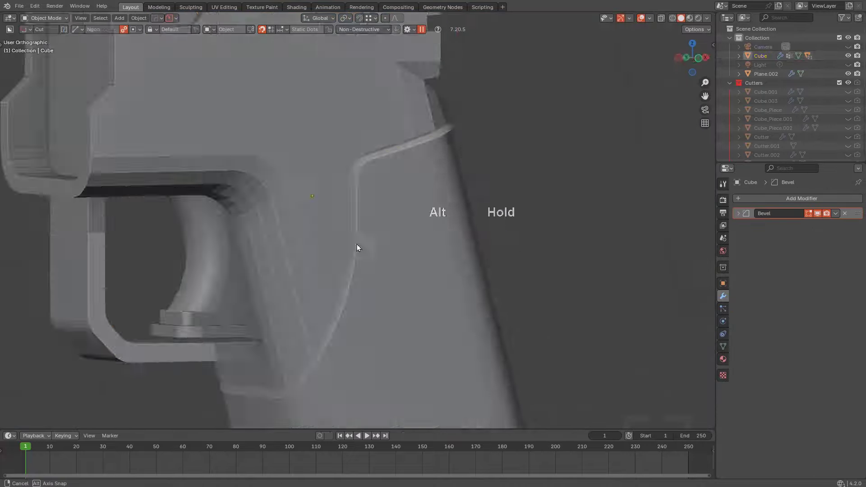
Step: Clean up the body's topology along the grip seam by collapsing vertices, sliding edges and adding a loop cut
{"action": "middle_click_drag", "start_coordinate": [356, 244], "coordinate": [416, 203]}
{"action": "left_click", "coordinate": [387, 234], "text": "shift"}
{"action": "scroll", "coordinate": [385, 194], "scroll_direction": "down", "scroll_amount": 2}
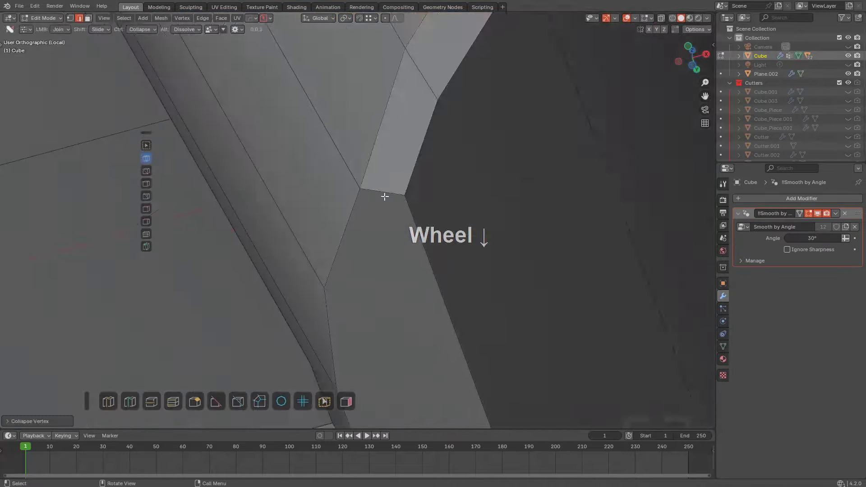
{"action": "left_click", "coordinate": [451, 149]}
{"action": "key", "text": "g"}
{"action": "key", "text": "g"}
{"action": "key", "text": "ctrl+r"}
{"action": "middle_click", "coordinate": [391, 154]}
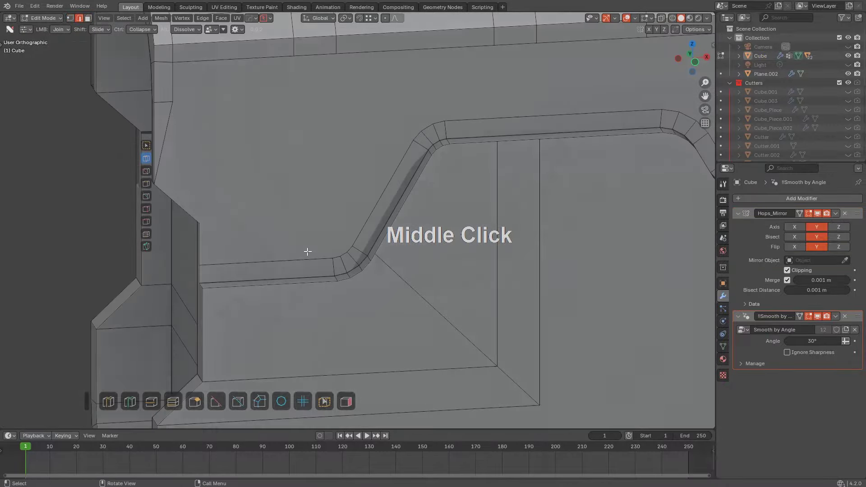
Step: Build a solidified plate in the body's rear opening and select the faces at the middle of its upper rim
{"action": "middle_click_drag", "start_coordinate": [343, 178], "coordinate": [349, 175]}
{"action": "left_click", "coordinate": [391, 178], "text": "shift"}
{"action": "key", "text": "2"}
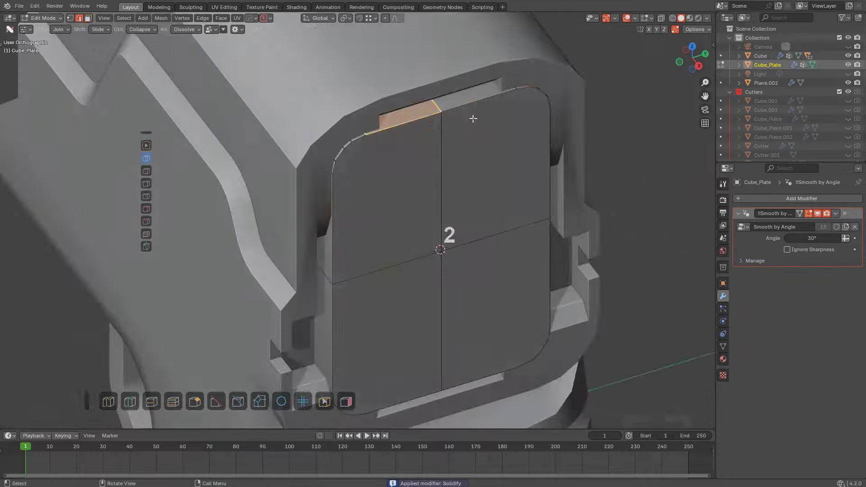
{"action": "left_click", "coordinate": [601, 263], "text": "alt"}
{"action": "key", "text": "1"}
{"action": "middle_click", "coordinate": [406, 194], "text": "shift"}
{"action": "left_click", "coordinate": [465, 68], "text": "shift"}
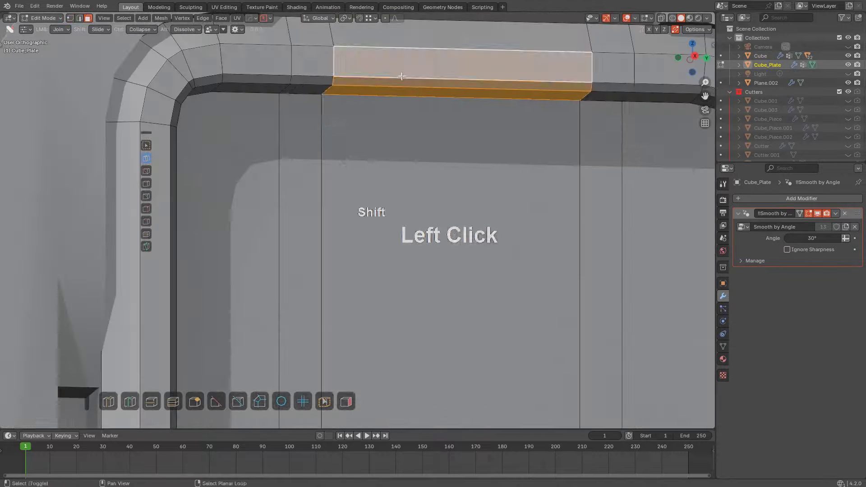
Step: Create a notched inner panel from the rear plate and cut slots into the body above it
{"action": "left_click", "coordinate": [507, 248], "text": "shift"}
{"action": "key", "text": "q"}
{"action": "key", "text": "q"}
{"action": "key", "text": "d"}
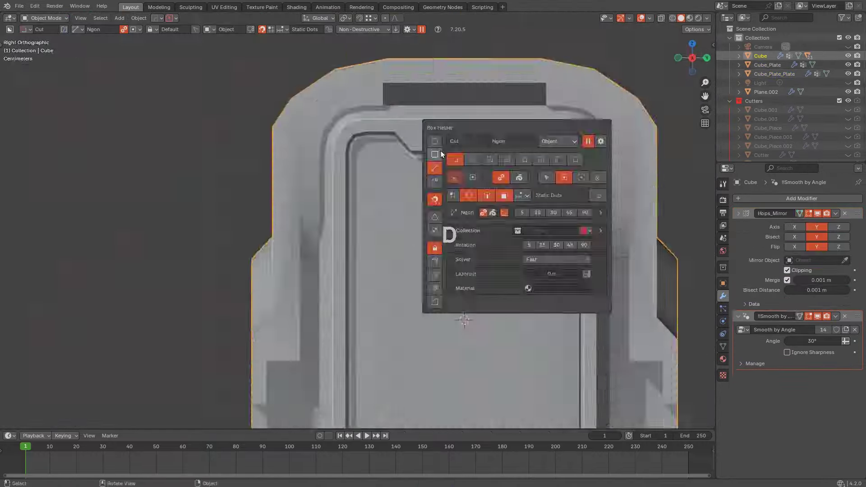
{"action": "key", "text": "w"}
{"action": "middle_click", "coordinate": [388, 161], "text": "shift"}
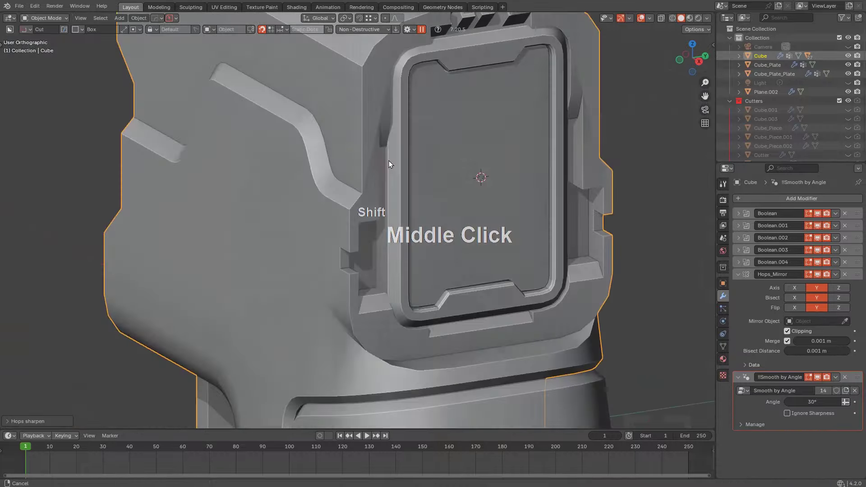
Step: Create a plate in the body's front opening, solidified by -0.152 with offset -1.00 and no rim
{"action": "key", "text": "g"}
{"action": "scroll", "coordinate": [456, 210], "scroll_direction": "down", "scroll_amount": 2}
{"action": "left_click", "coordinate": [455, 158]}
{"action": "left_click", "coordinate": [518, 202]}
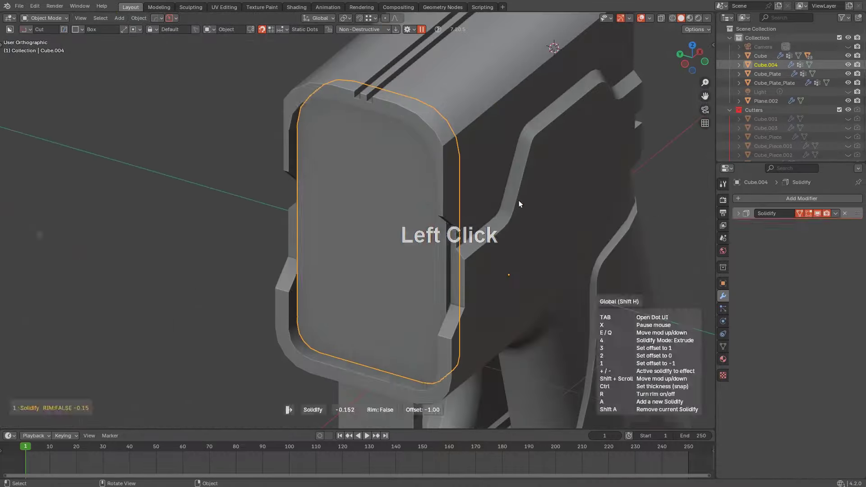
Step: Cut side recesses, a lower notch and a central groove into the front plate and mirror it across the Y axis
{"action": "key", "text": "alt"}
{"action": "scroll", "coordinate": [433, 178], "scroll_direction": "up", "scroll_amount": 3}
{"action": "left_click", "coordinate": [483, 156]}
{"action": "middle_click", "coordinate": [429, 110]}
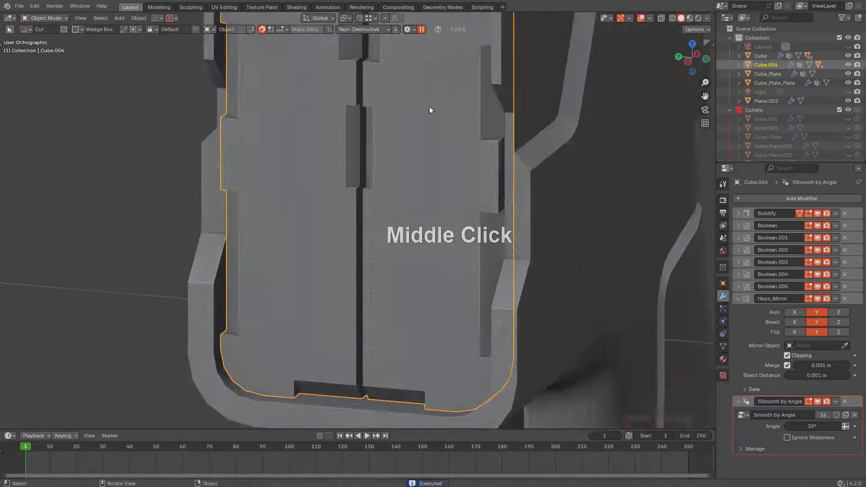
{"action": "key", "text": "alt"}
Step: Cut round recesses and small holes into the front plate, reusing duplicated circular cutters mirrored across the Y axis
{"action": "left_click", "coordinate": [393, 226]}
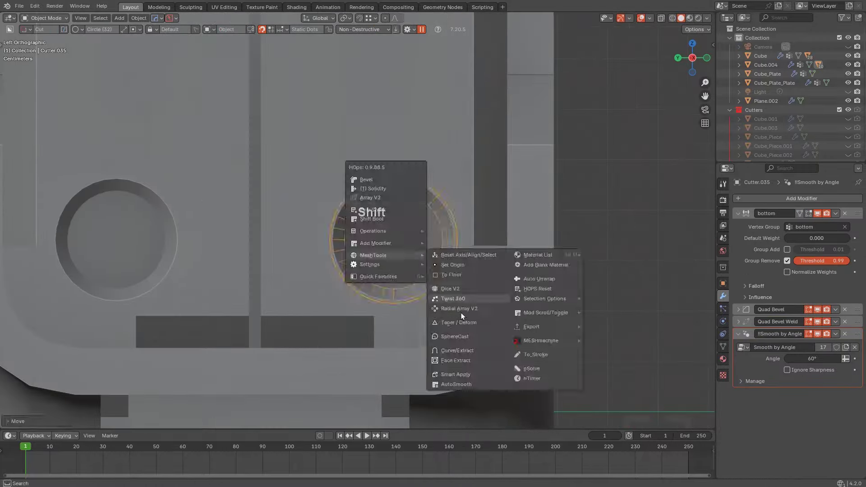
{"action": "left_click", "coordinate": [332, 208]}
{"action": "left_click", "coordinate": [393, 194]}
{"action": "left_click", "coordinate": [495, 300], "text": "shift"}
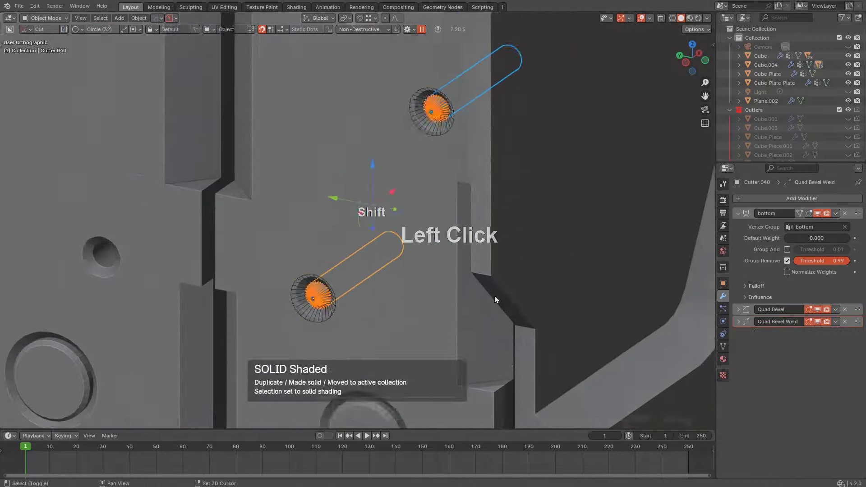
{"action": "middle_click", "coordinate": [494, 308]}
{"action": "key", "text": "ctrl"}
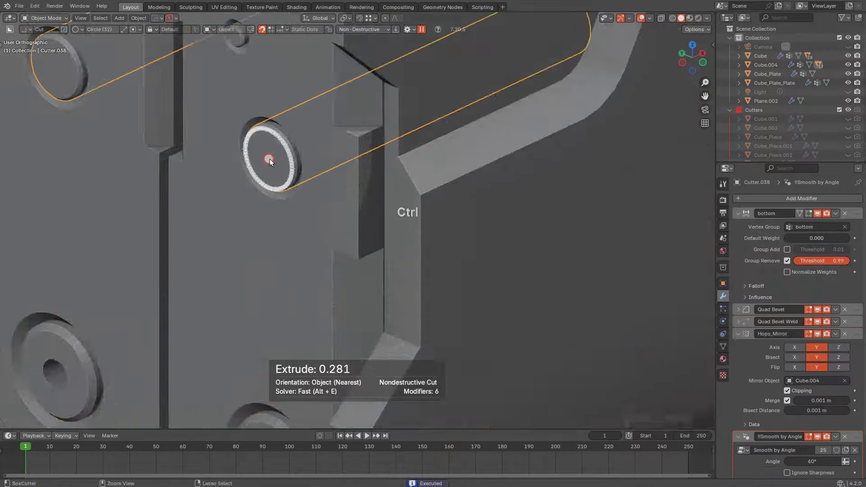
Step: Add a wedge-shaped piece to the model as a non-destructive join, extruded by 0.164
{"action": "key", "text": "b"}
{"action": "middle_click", "coordinate": [384, 162]}
{"action": "key", "text": "KP_1"}
{"action": "middle_click", "coordinate": [318, 150]}
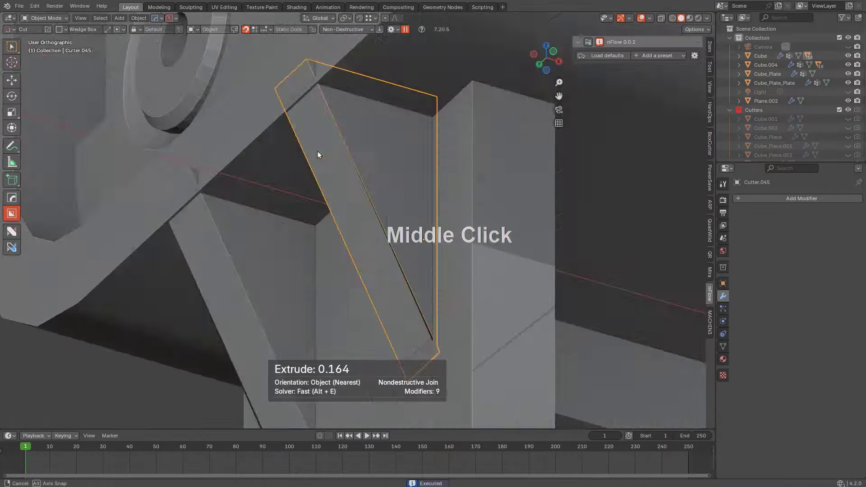
{"action": "scroll", "coordinate": [383, 280], "scroll_direction": "up", "scroll_amount": 1}
Step: Draw a custom-shape cut of about 0.325 by 0.325 on the body's side, then reposition and scale it
{"action": "left_click", "coordinate": [418, 189]}
{"action": "middle_click", "coordinate": [436, 190]}
{"action": "left_click", "coordinate": [435, 194]}
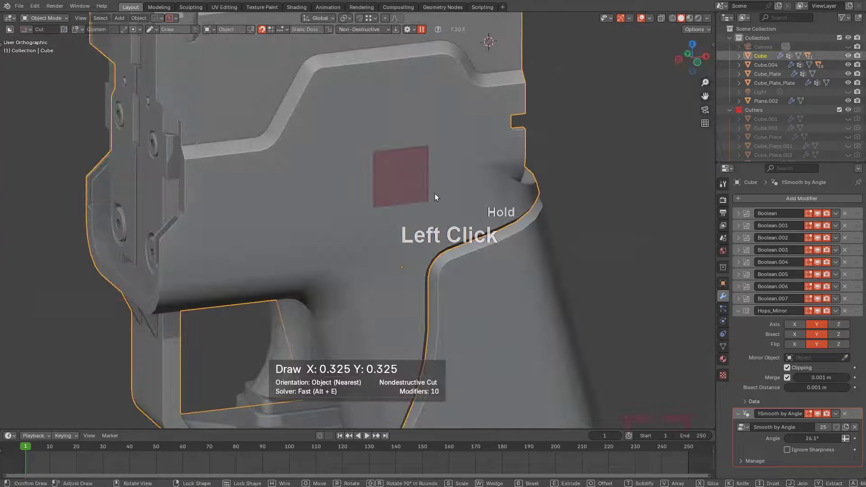
{"action": "key", "text": "g"}
{"action": "key", "text": "s"}
{"action": "key", "text": "x"}
{"action": "key", "text": "y"}
Step: Chamfer the end edges of the box cutter for the body's side notch with a one-segment bevel
{"action": "left_click", "coordinate": [351, 170], "text": "shift"}
{"action": "key", "text": "c"}
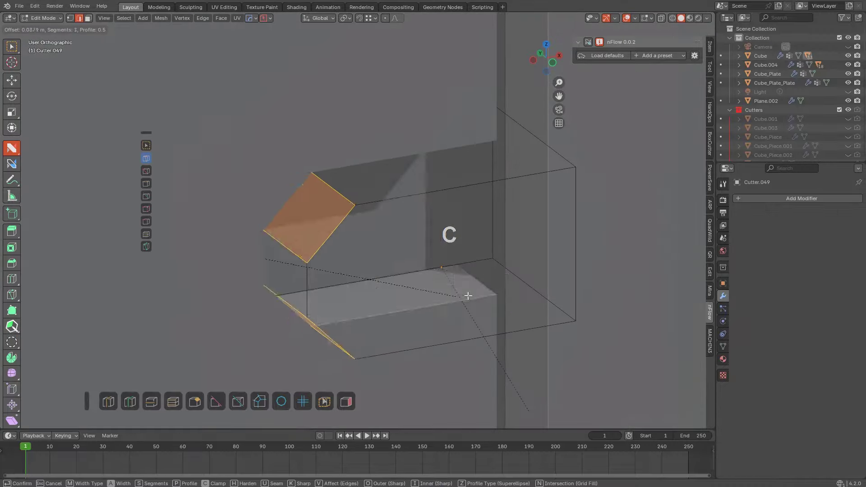
{"action": "key", "text": "x"}
{"action": "key", "text": "x"}
Step: Cut a small 12-vertex circular hole into the body's upper side and array its cutter with a count of two
{"action": "scroll", "coordinate": [392, 198], "scroll_direction": "up", "scroll_amount": 1}
{"action": "key", "text": "d"}
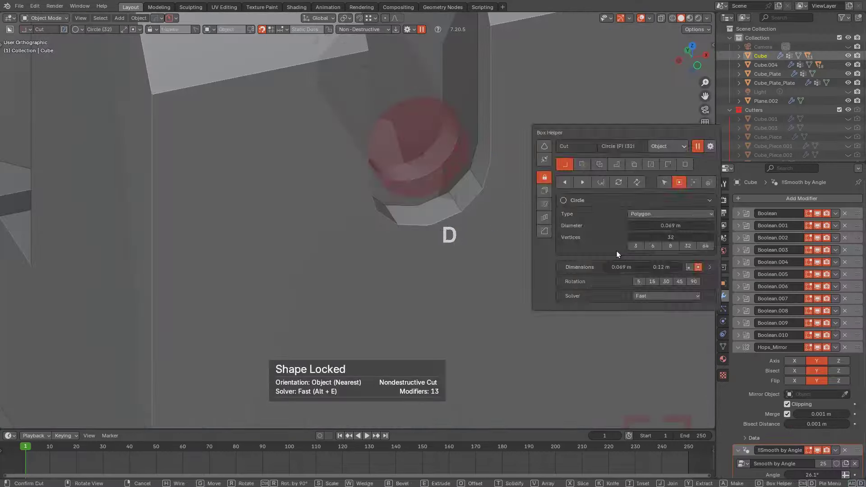
{"action": "key", "text": "s"}
{"action": "key", "text": "v"}
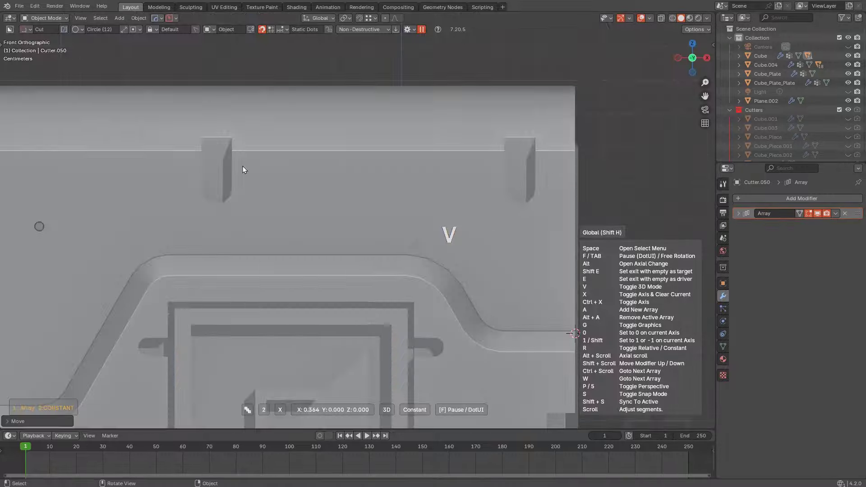
{"action": "key", "text": "v"}
{"action": "scroll", "coordinate": [445, 230], "scroll_direction": "down", "scroll_amount": 1}
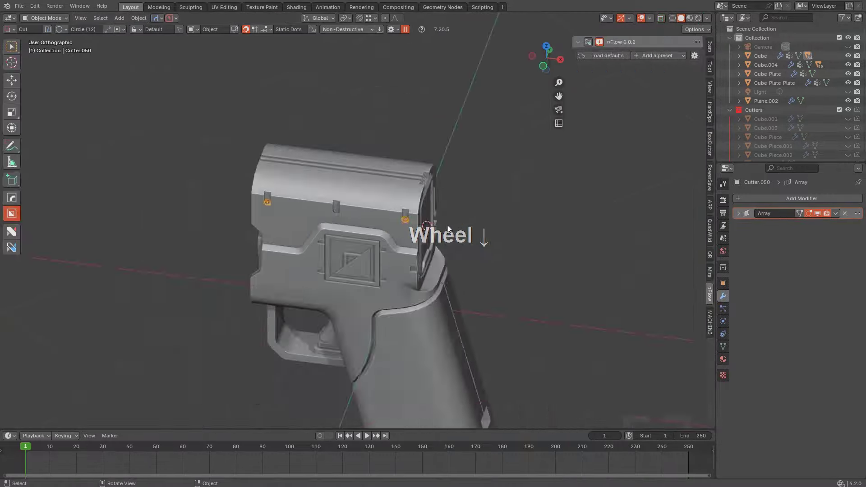
Step: Slice a side panel from the grip, solidified by 0.063 m with offset -0.95, and bevel its corner vertices with 4 segments
{"action": "key", "text": "z"}
{"action": "key", "text": "ctrl"}
{"action": "key", "text": "q"}
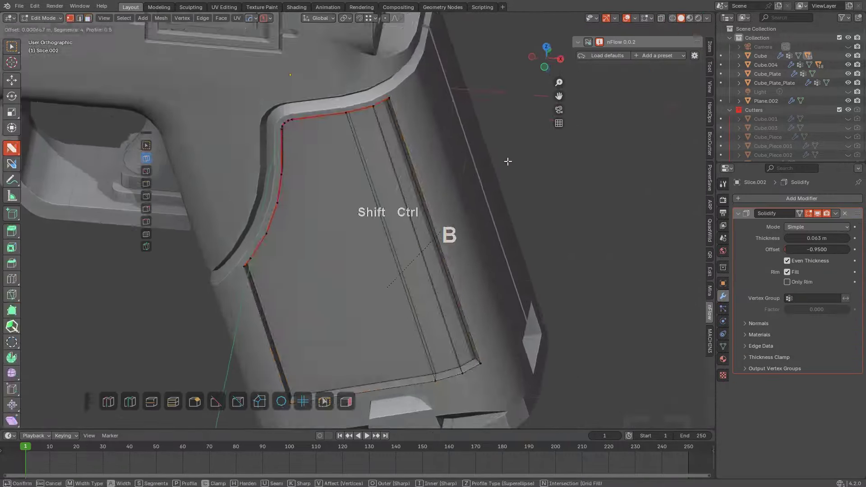
{"action": "scroll", "coordinate": [377, 251], "scroll_direction": "up", "scroll_amount": 1}
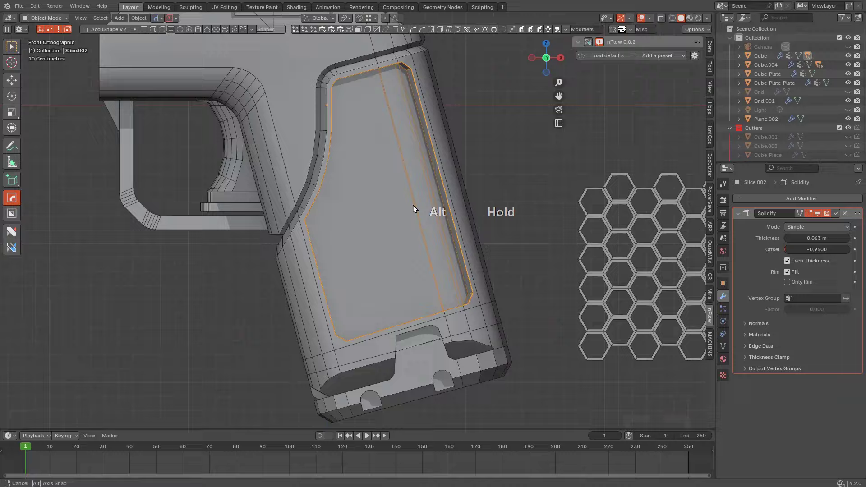
Step: Extract a profile curve from the grip panel and bend the hexagonal grid along it with a Curve modifier
{"action": "left_click", "coordinate": [406, 251], "text": "alt"}
{"action": "scroll", "coordinate": [658, 184], "scroll_direction": "up", "scroll_amount": 1}
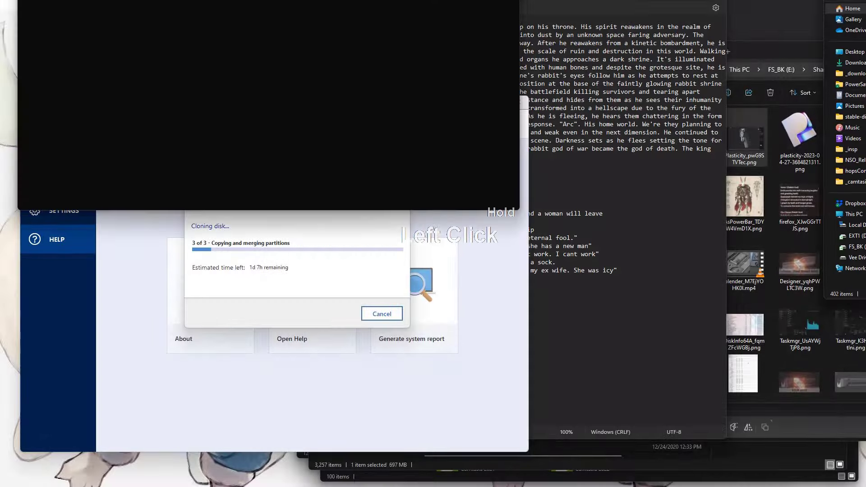
{"action": "left_click", "coordinate": [321, 201]}
{"action": "key", "text": "q"}
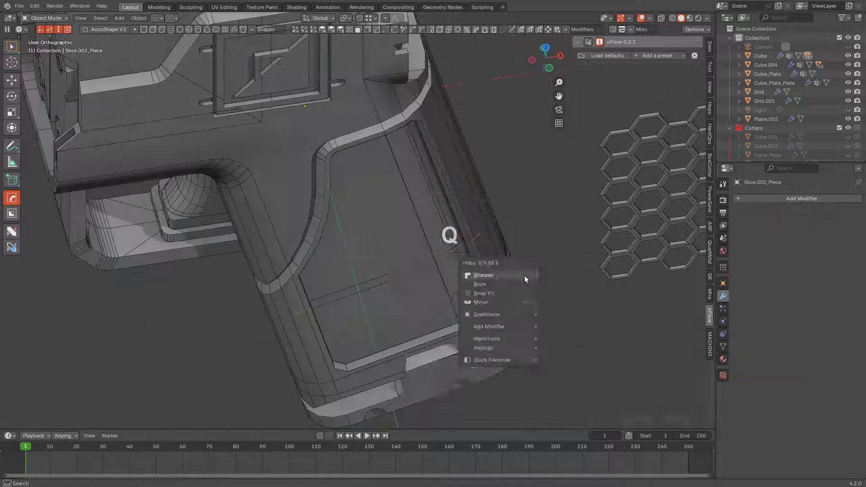
{"action": "key", "text": "shift+s"}
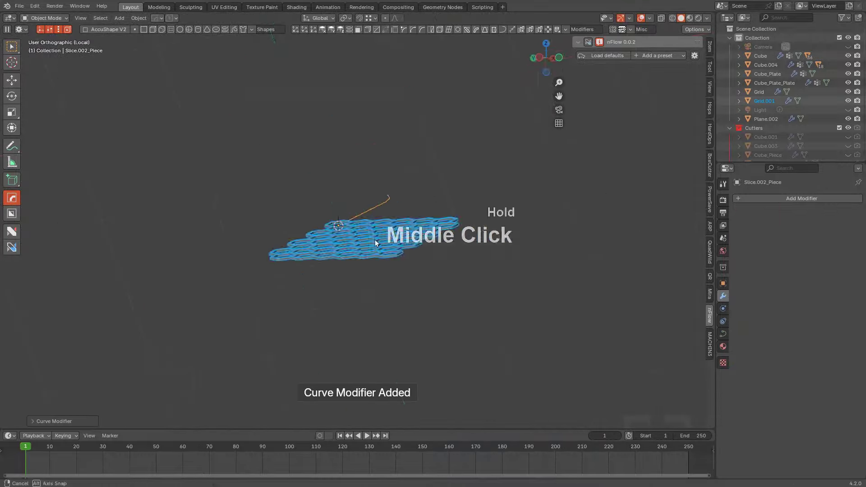
{"action": "scroll", "coordinate": [472, 283], "scroll_direction": "up", "scroll_amount": 3}
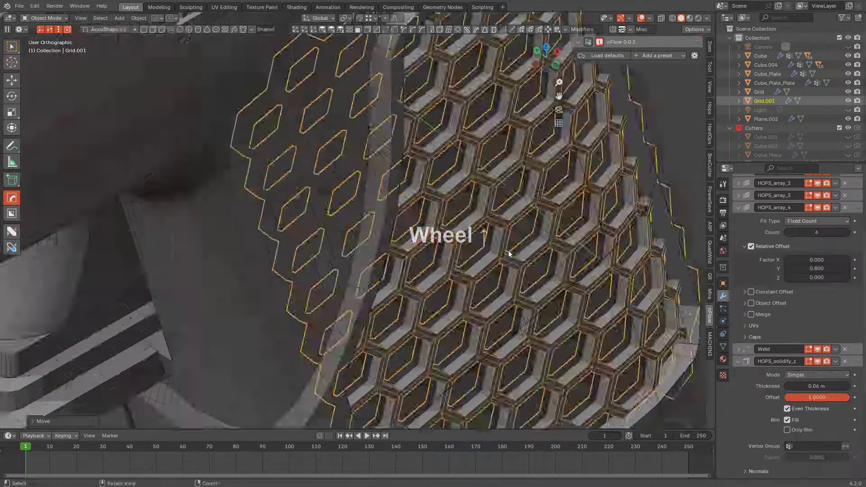
Step: Trim and mirror the hexagonal grid on the grip and move its Solidify modifier above the third array
{"action": "left_click", "coordinate": [785, 343]}
{"action": "left_click", "coordinate": [282, 322]}
{"action": "middle_click_drag", "start_coordinate": [250, 252], "coordinate": [366, 282]}
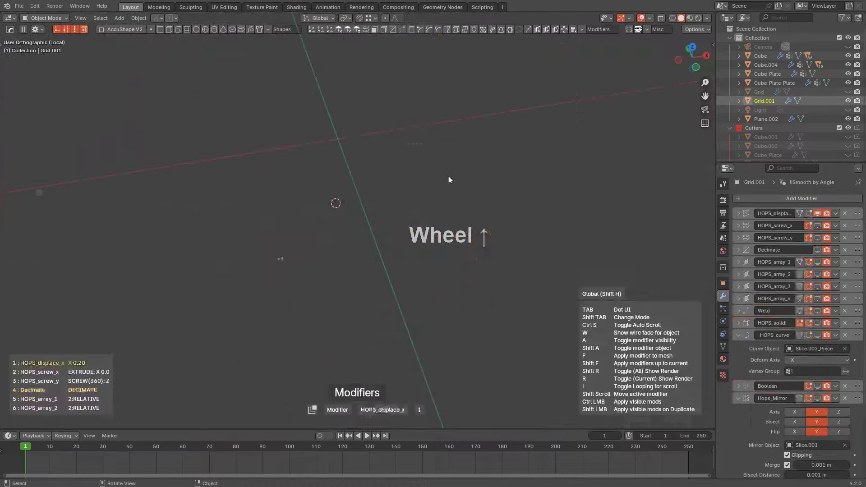
{"action": "scroll", "coordinate": [449, 176], "scroll_direction": "up", "scroll_amount": 3}
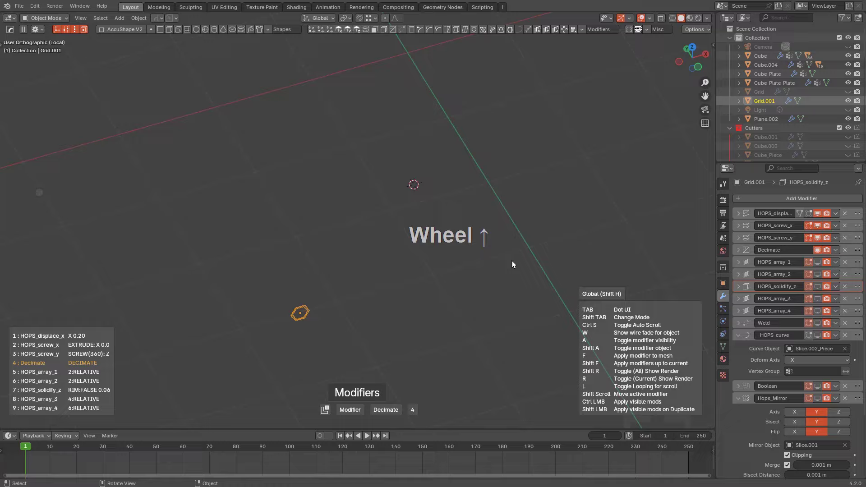
{"action": "left_click", "coordinate": [513, 264]}
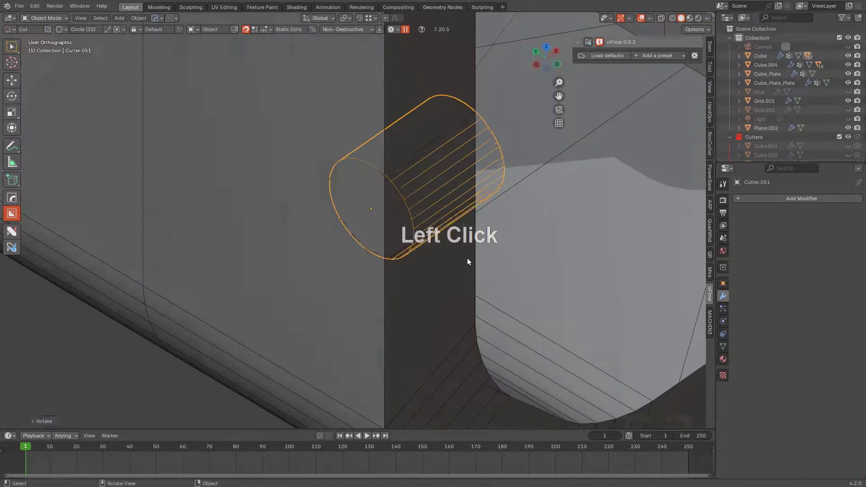
Step: Move the rotated 32-sided cylindrical cutter into place beside the body's recess
{"action": "key", "text": "g"}
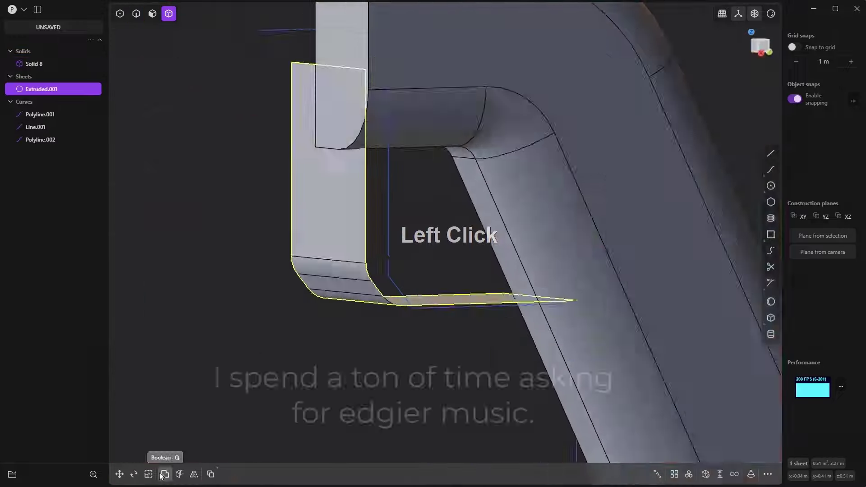
Step: Switch to Plasticity and open the command search with the extruded trigger-guard sheet selected
{"action": "key", "text": "f"}
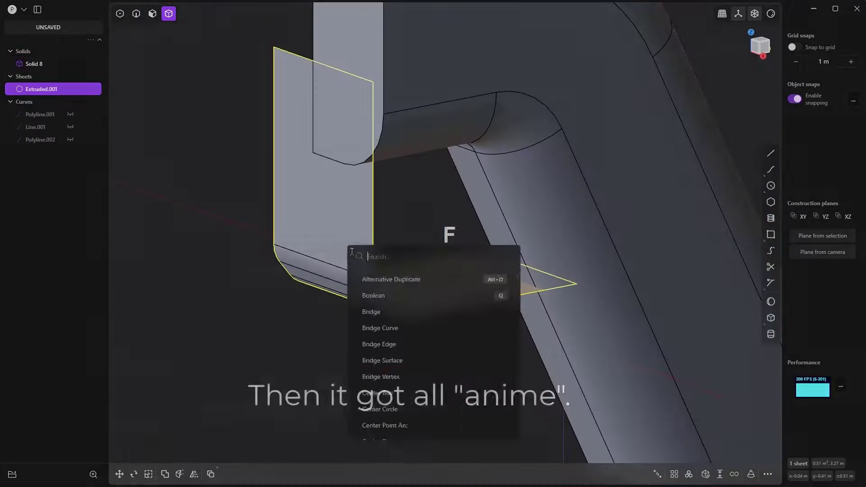